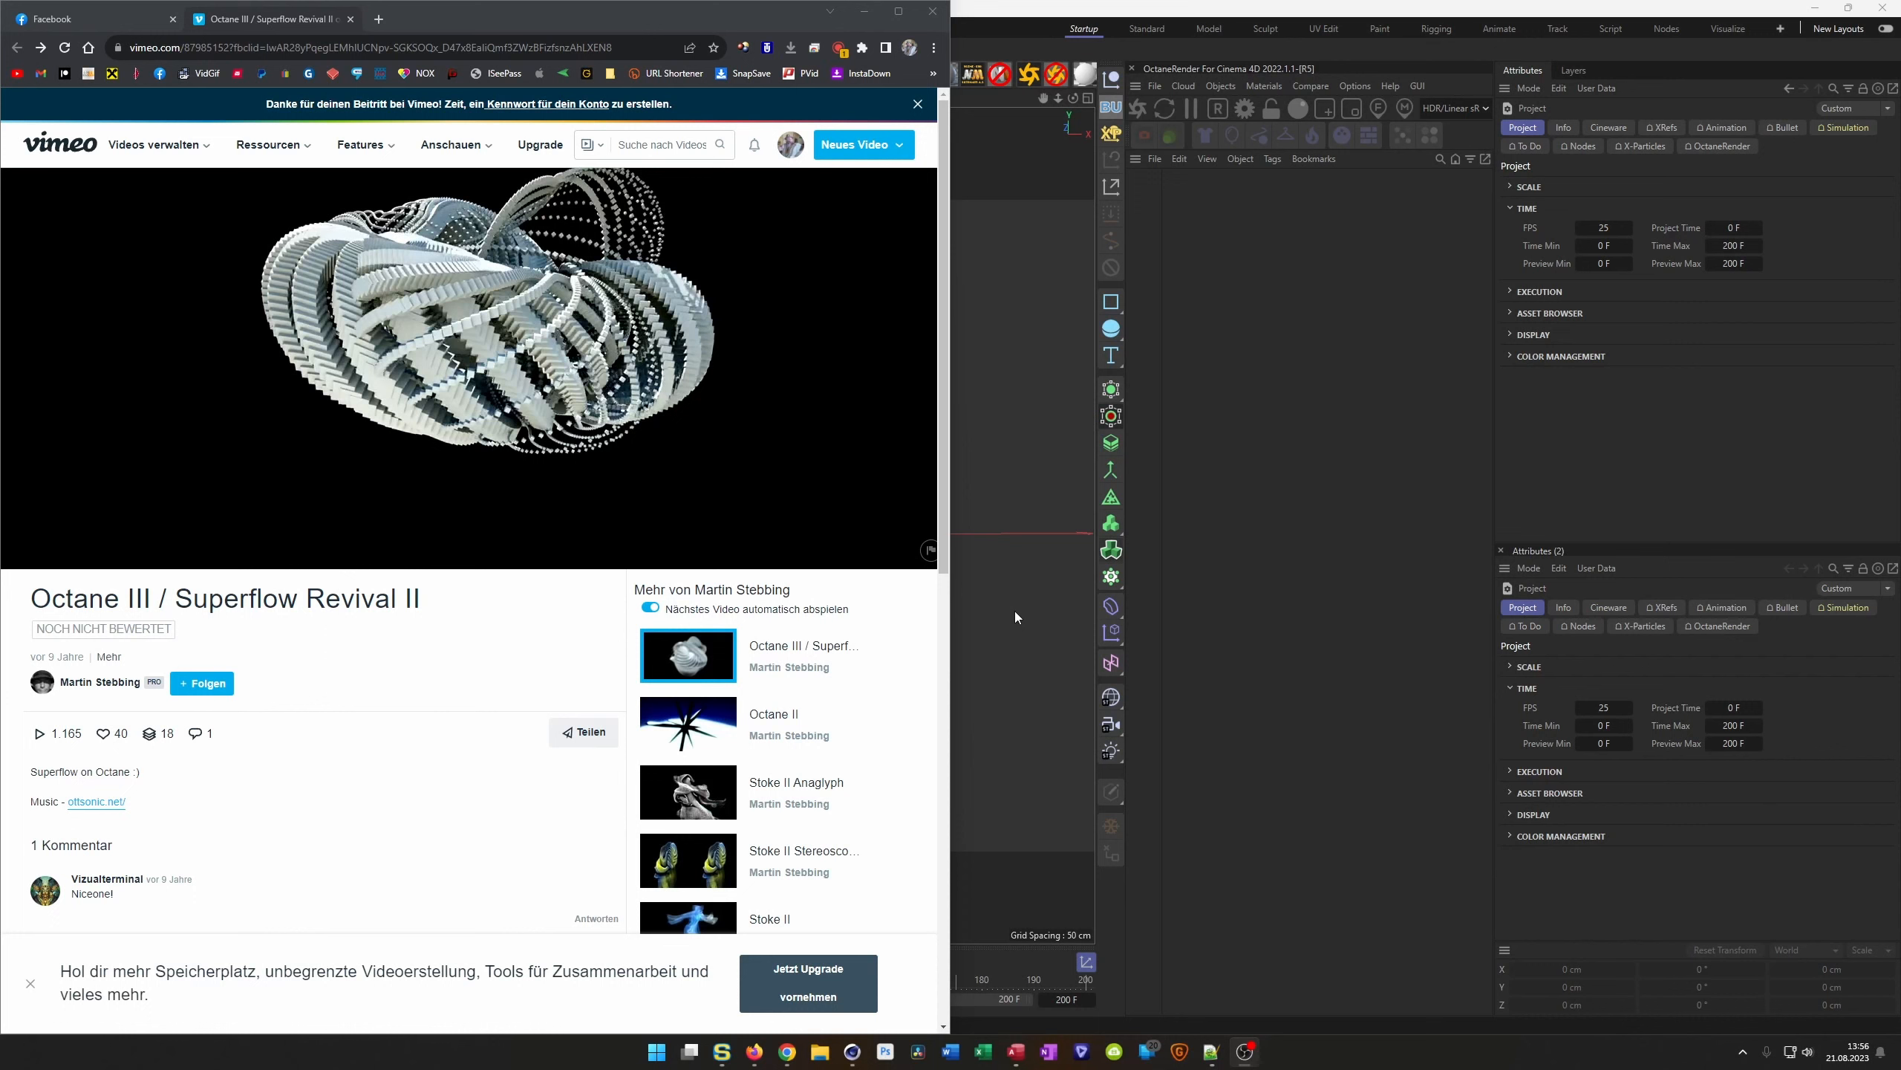
Review the Vimeo reference video Octane III / Superflow Revival II, examining how the extruded strands are built up
mouse_move(294, 508)
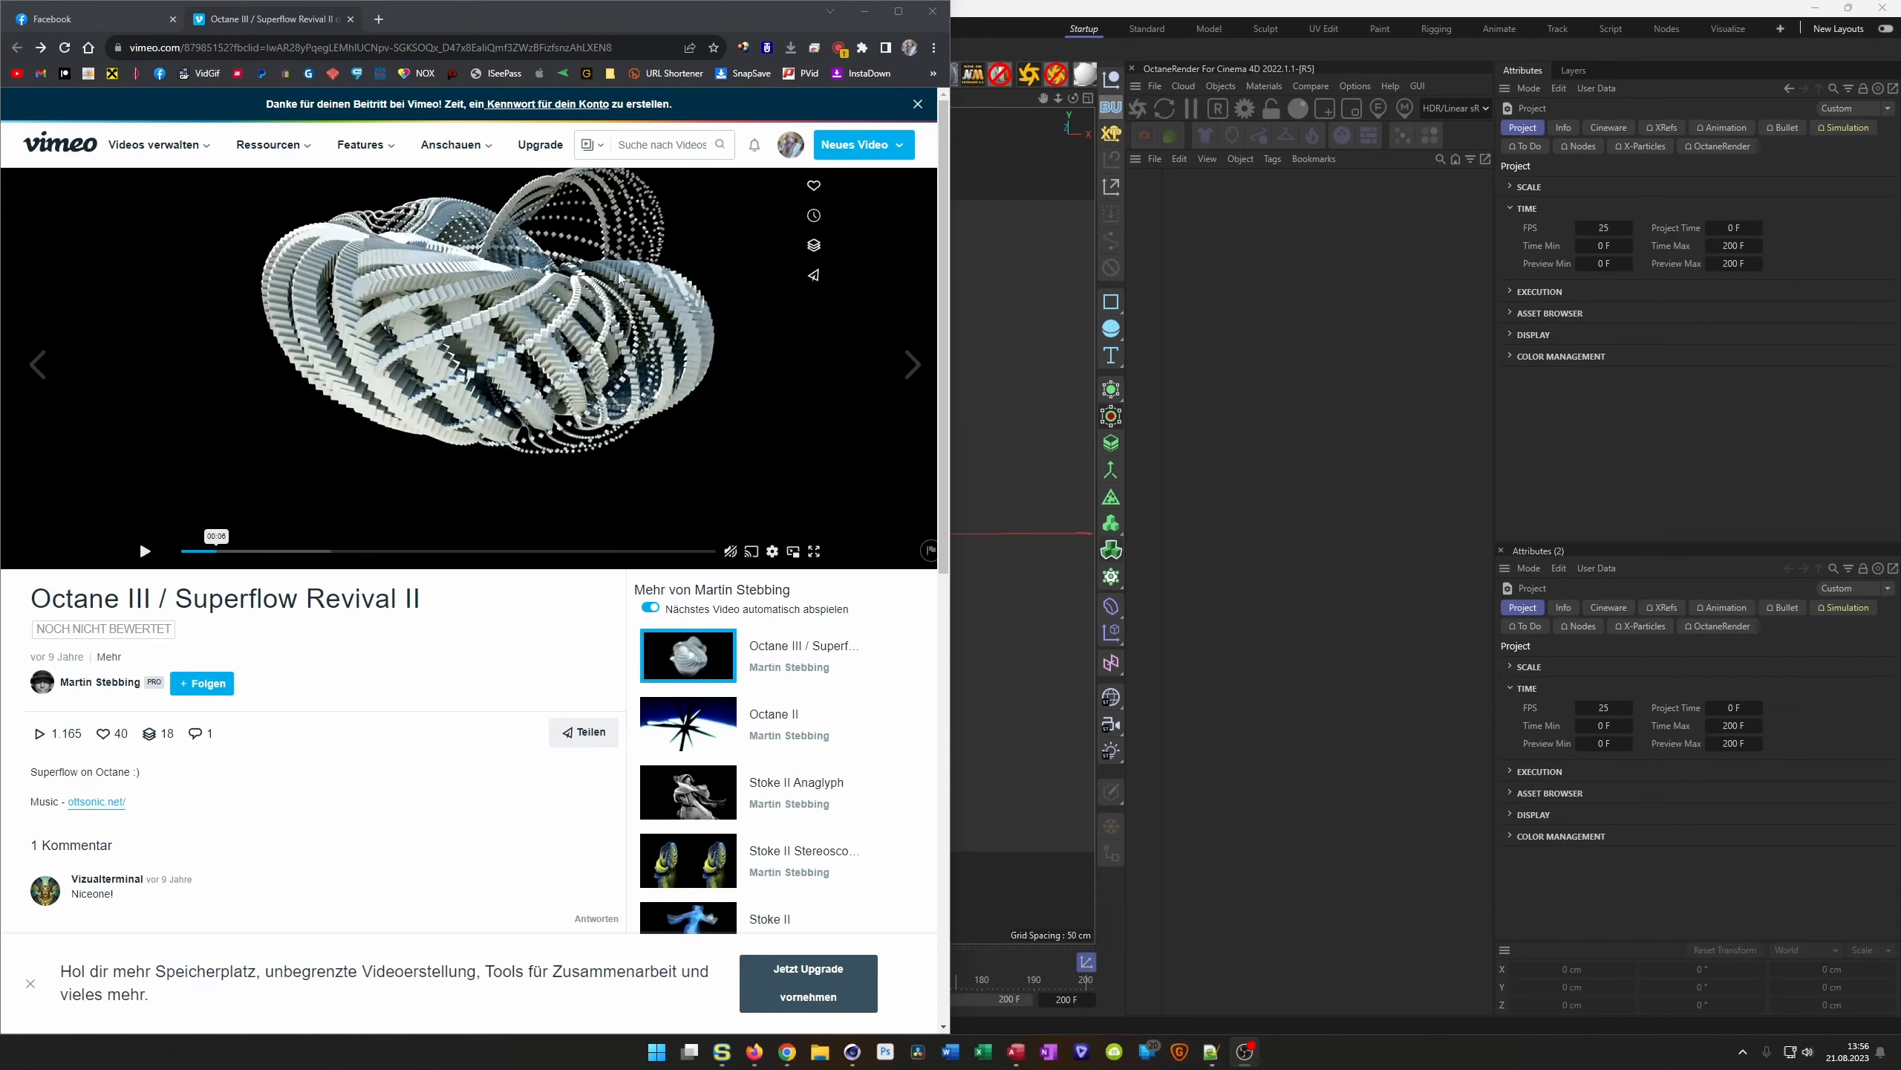
click(146, 552)
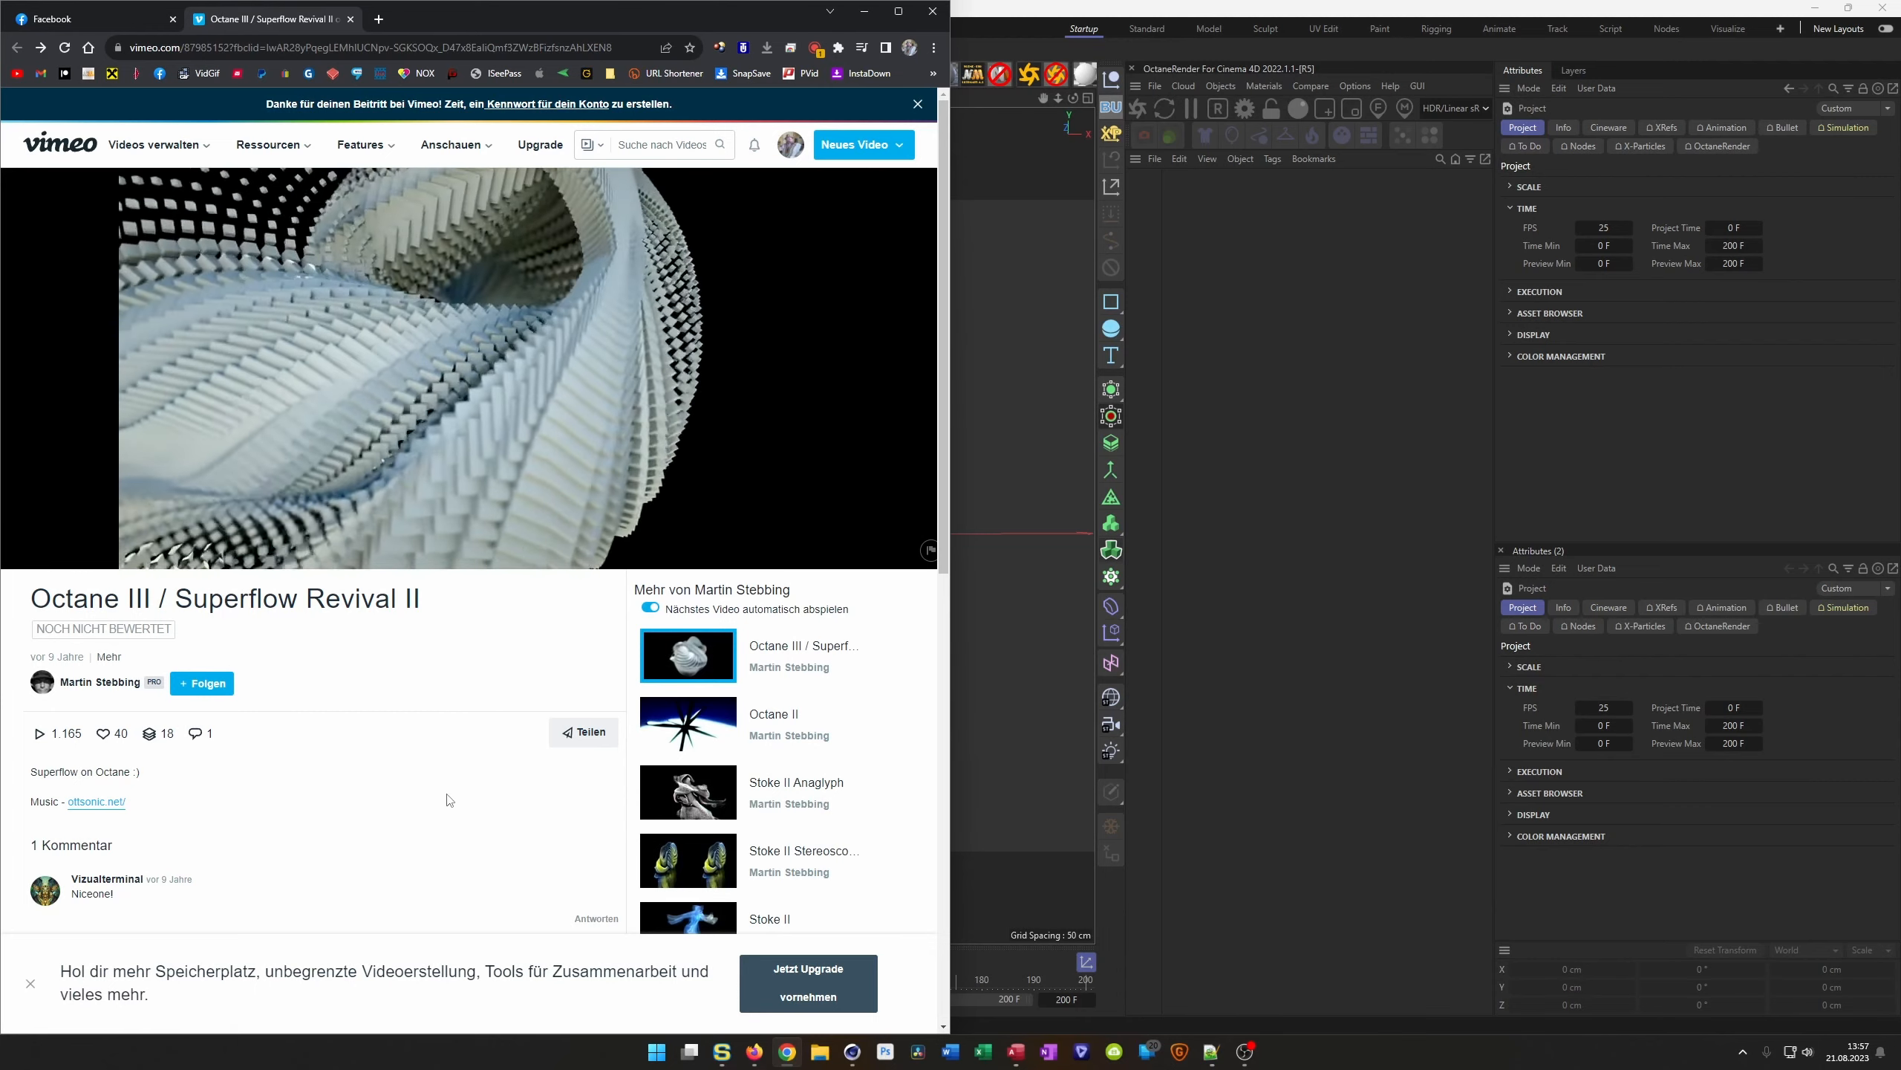
mouse_move(443, 514)
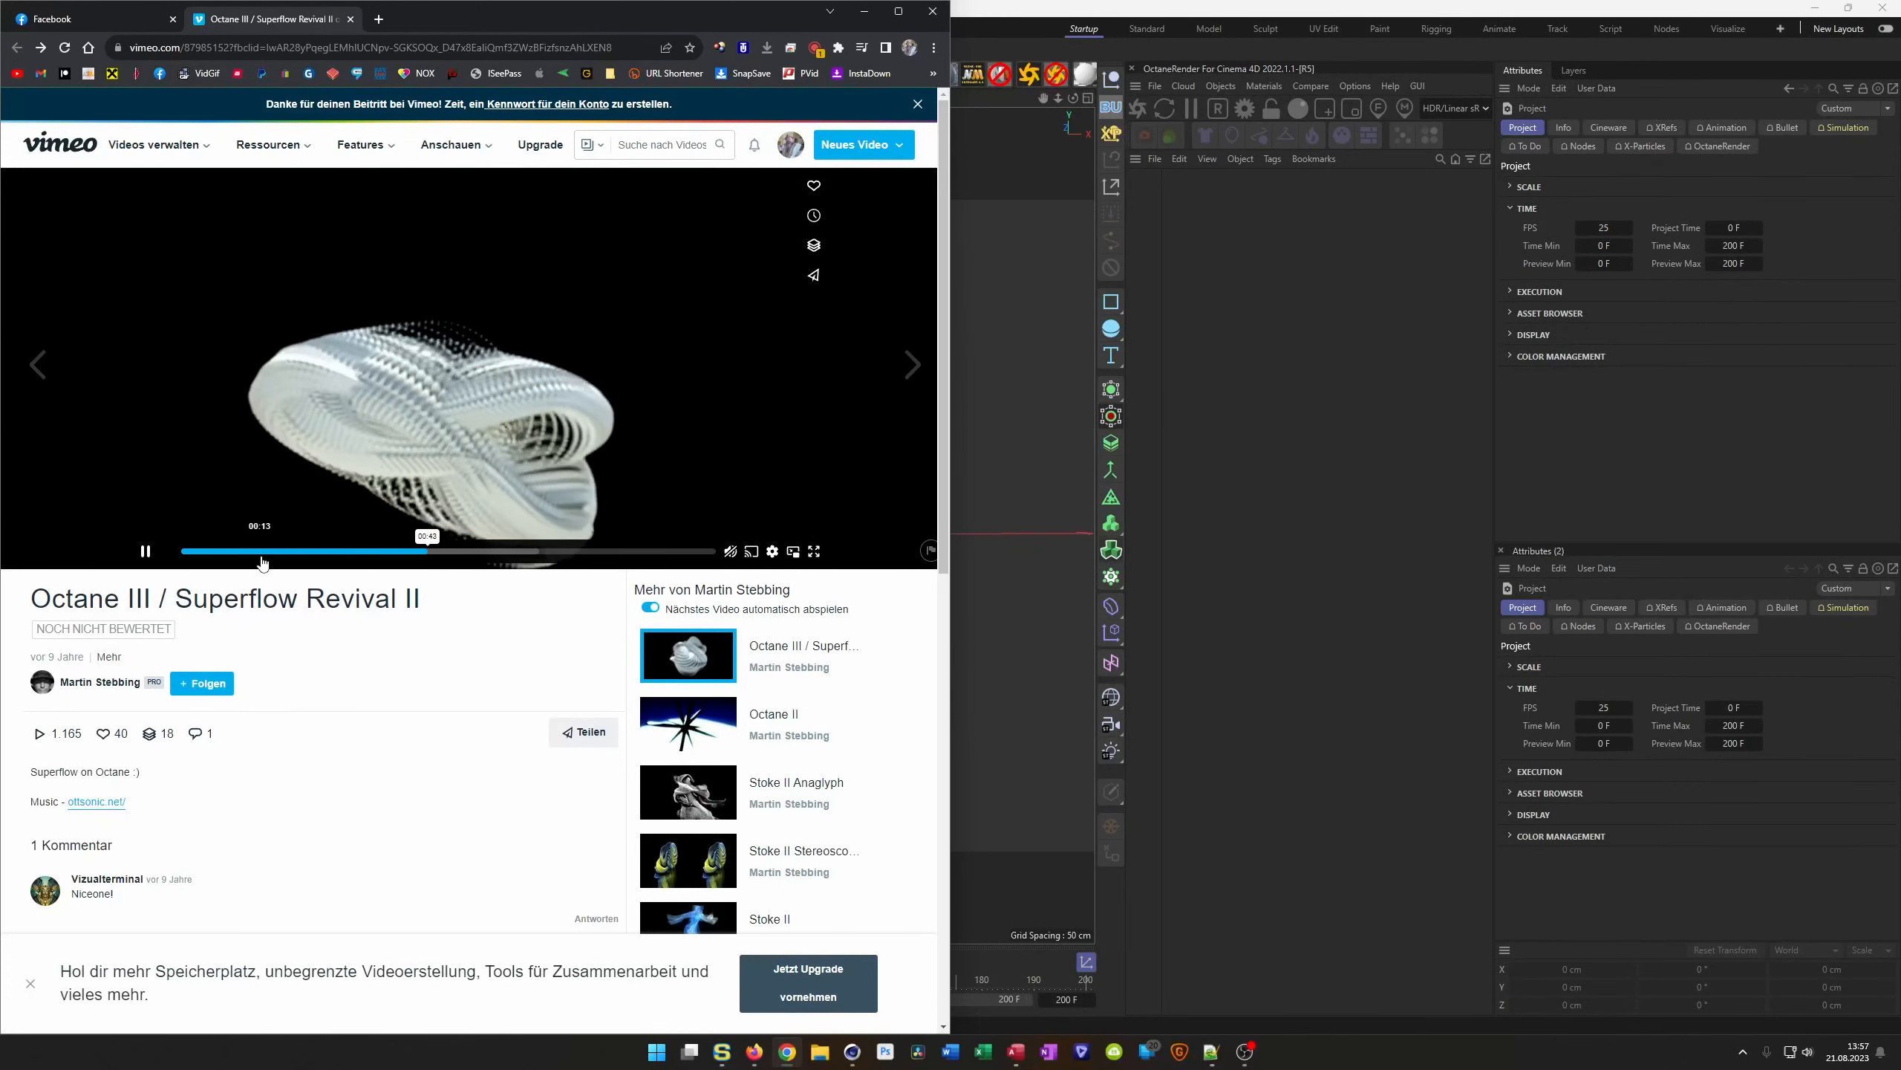
drag(435, 555, 260, 565)
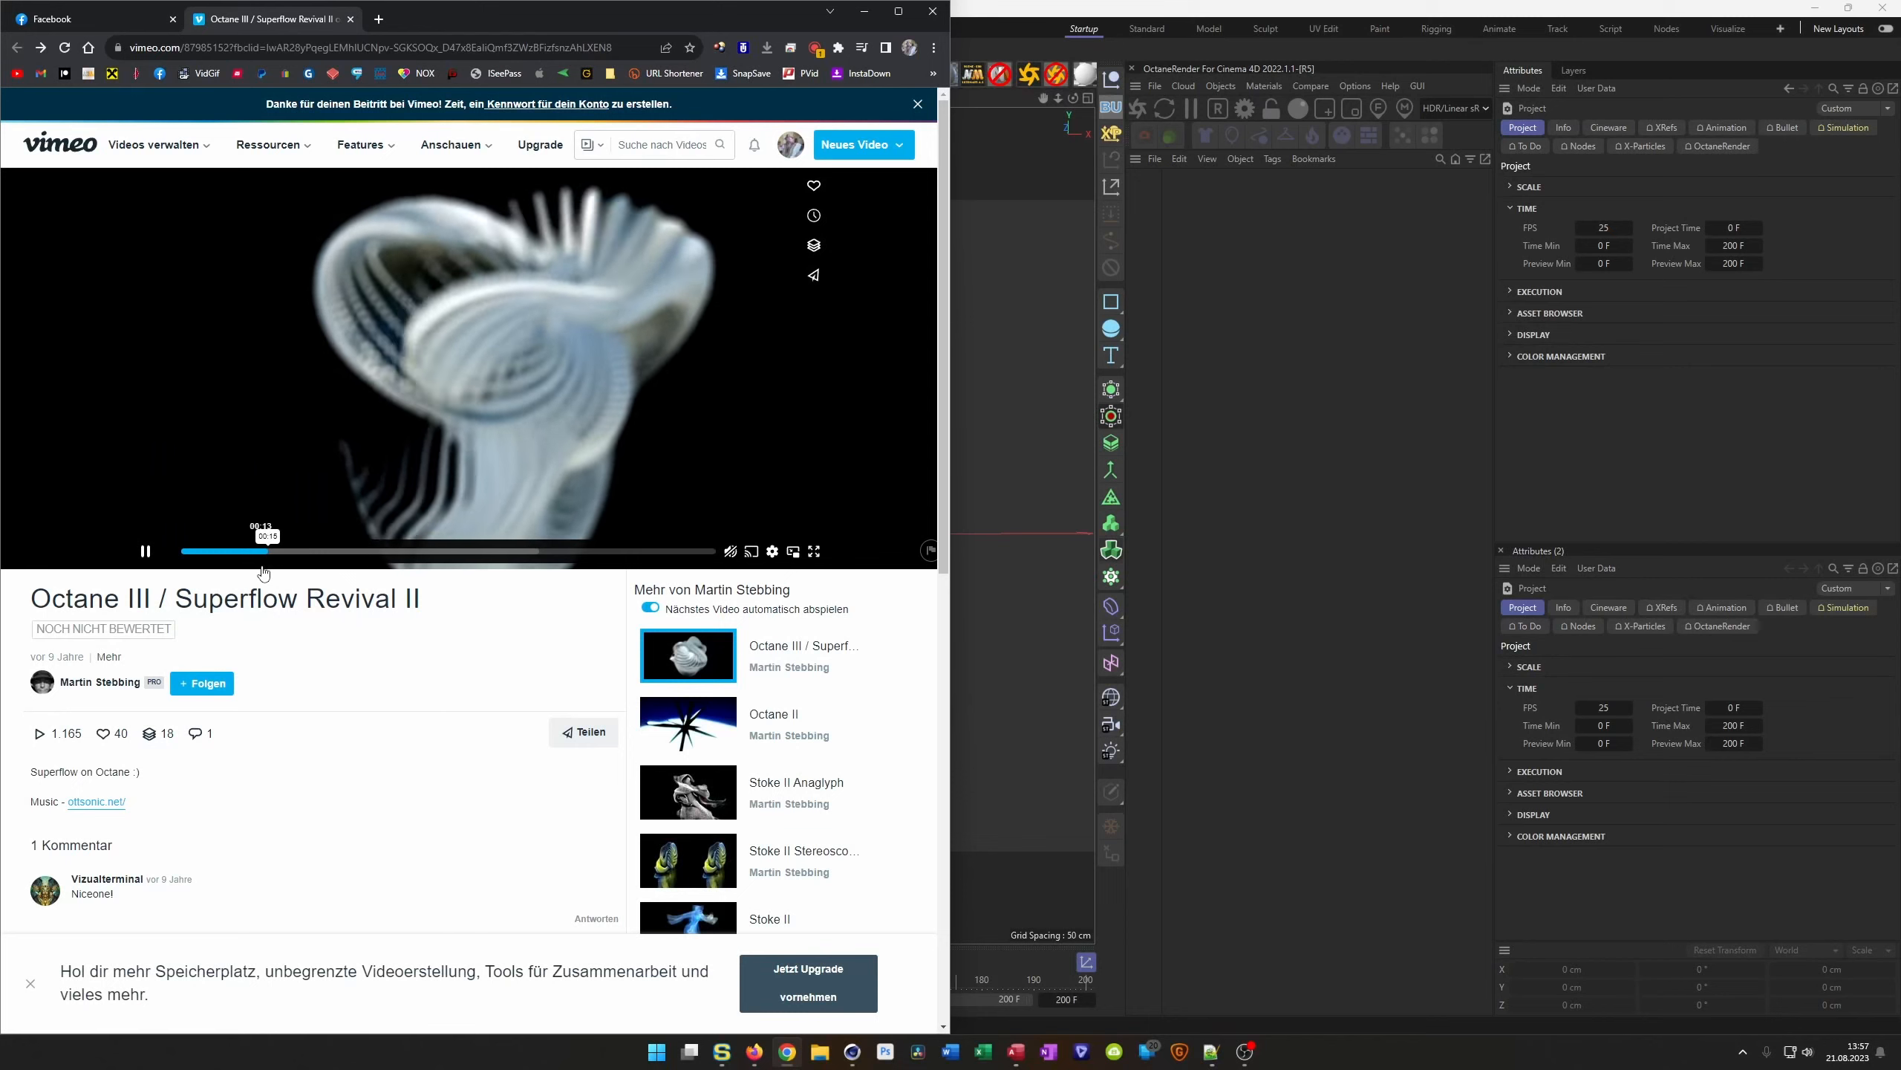
click(221, 558)
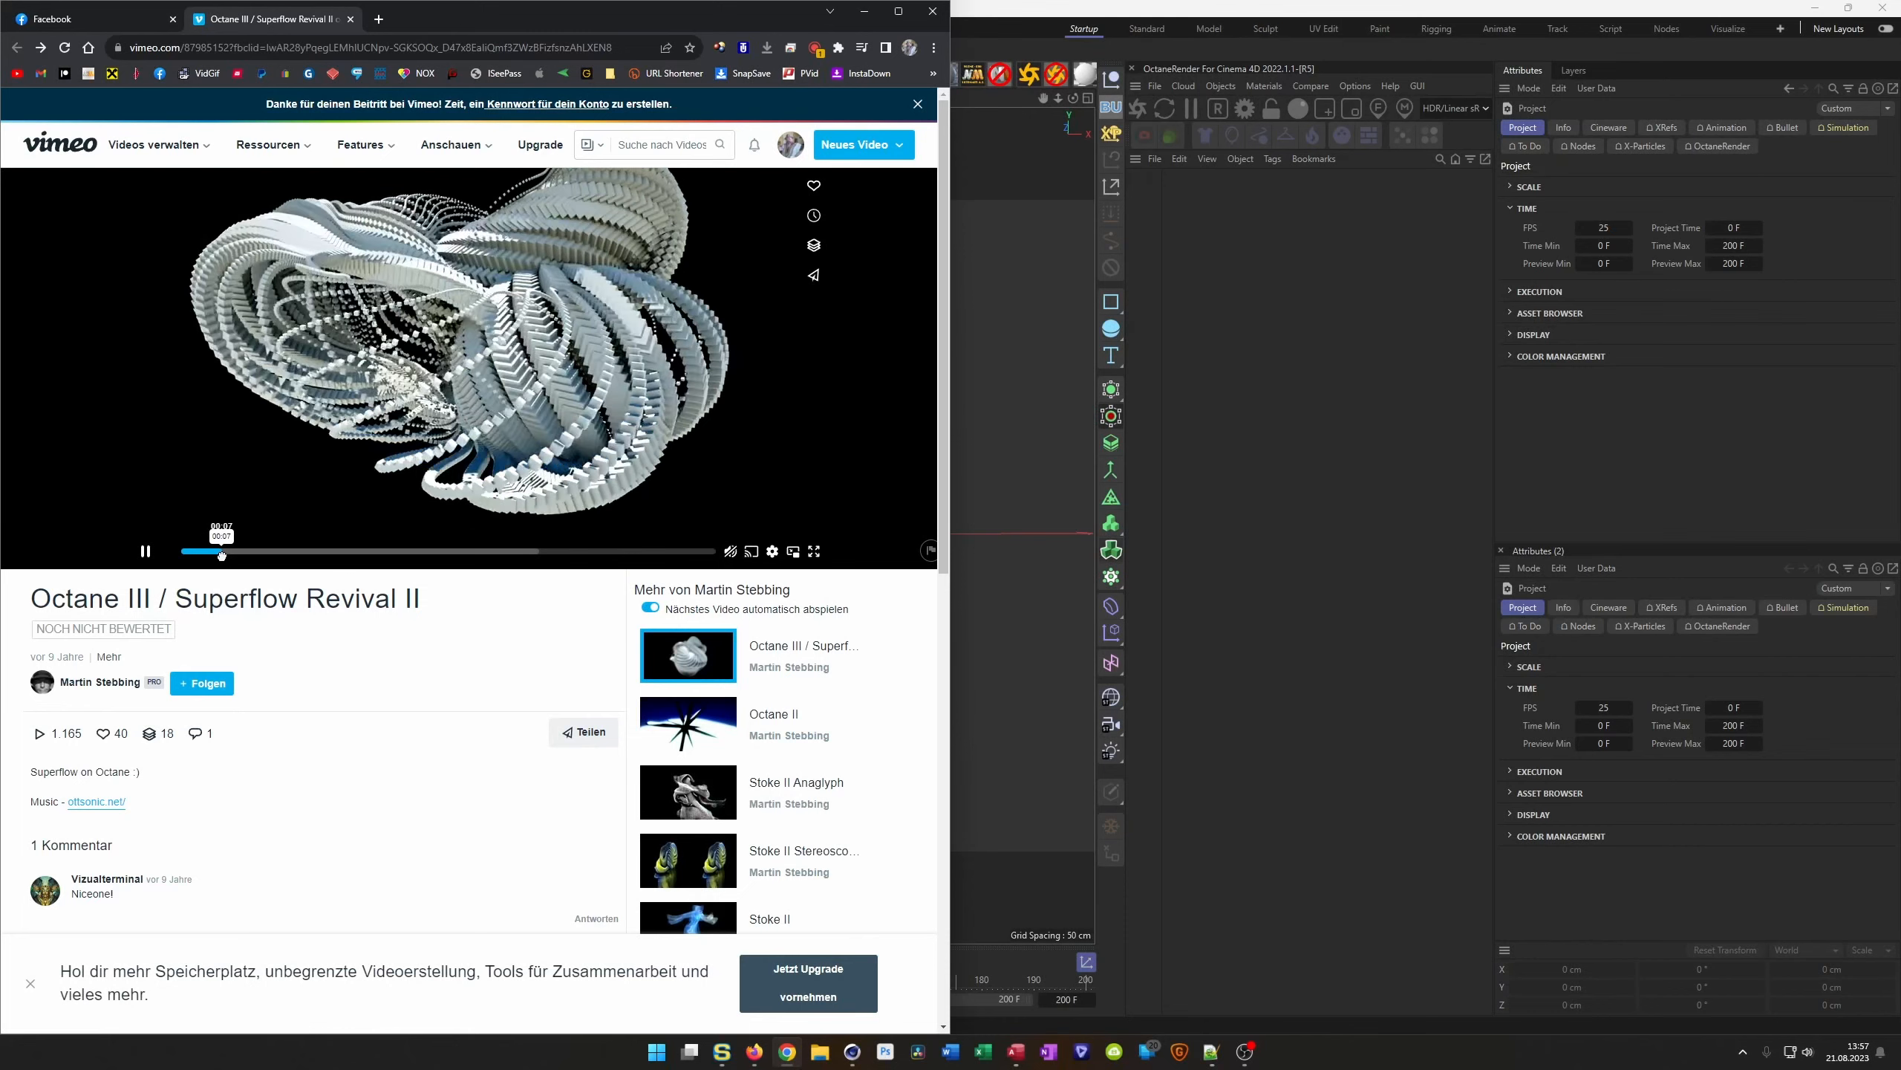
drag(226, 553, 231, 547)
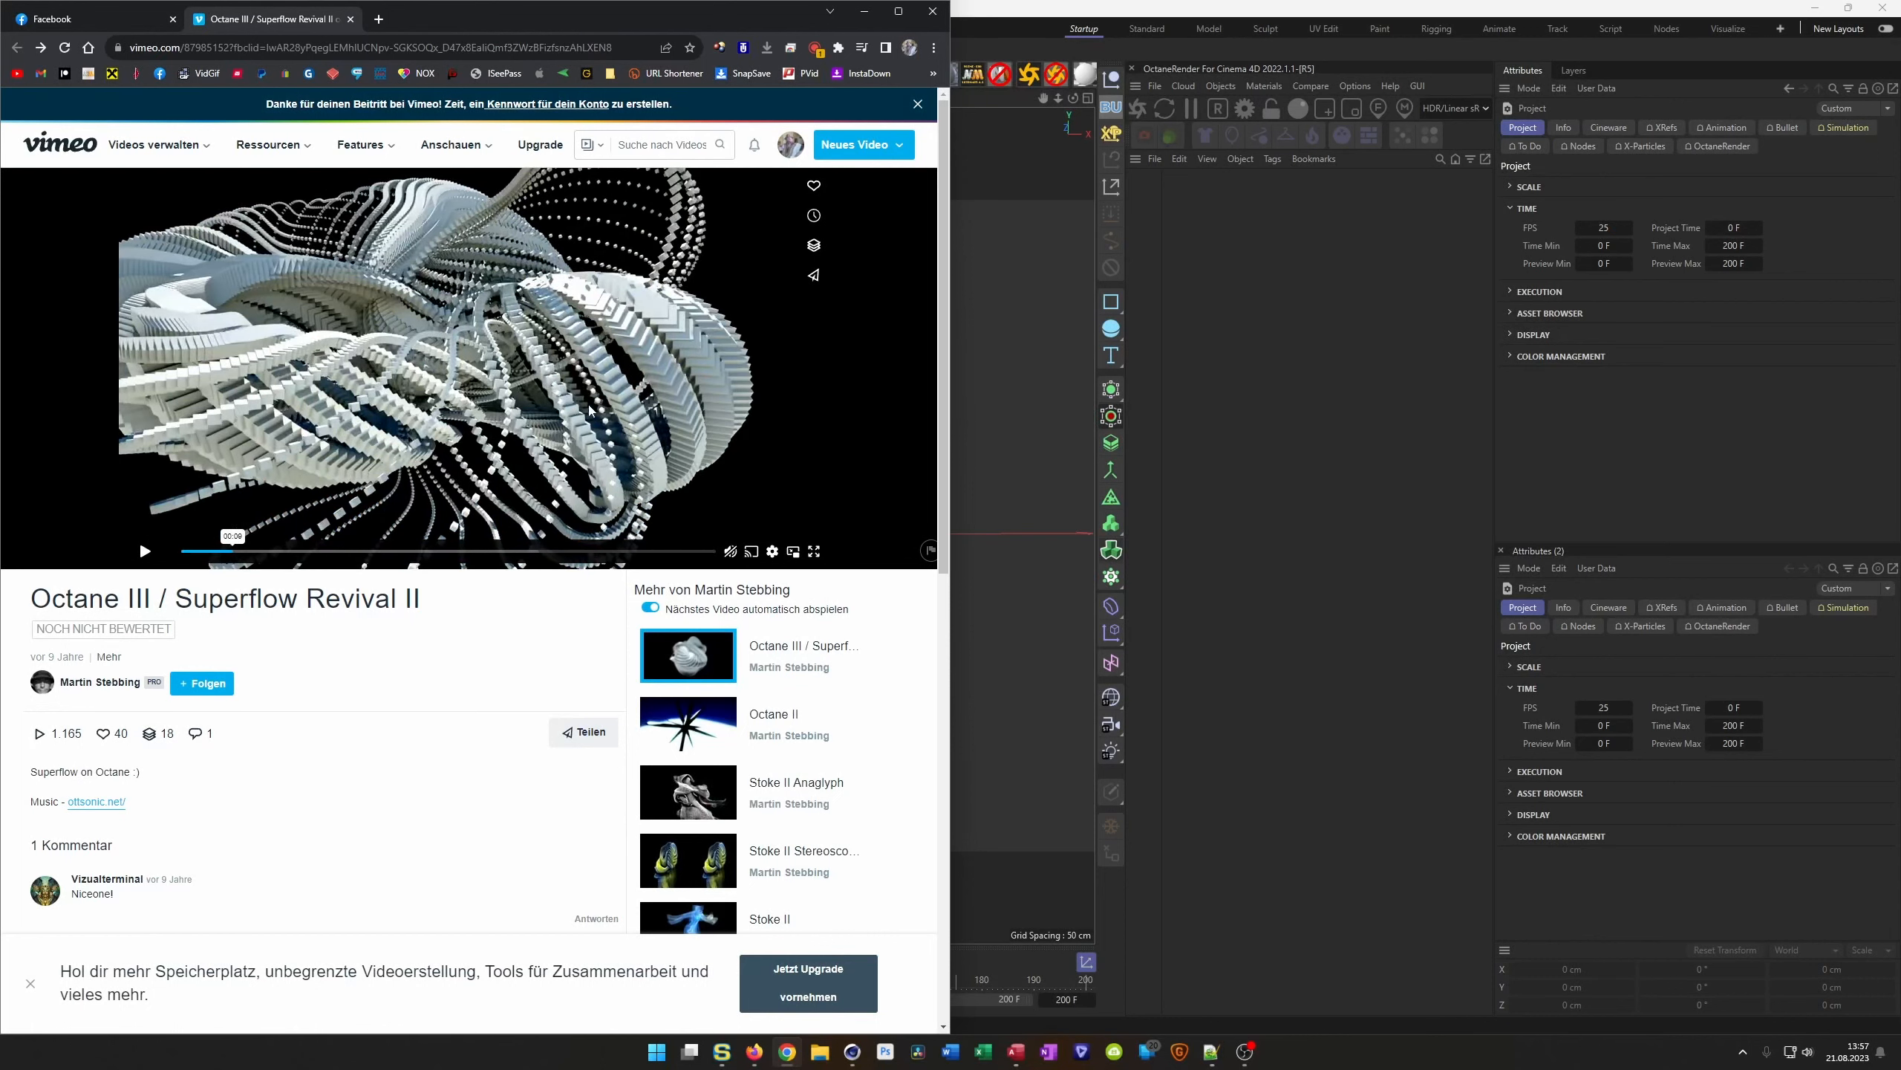
drag(232, 552, 416, 525)
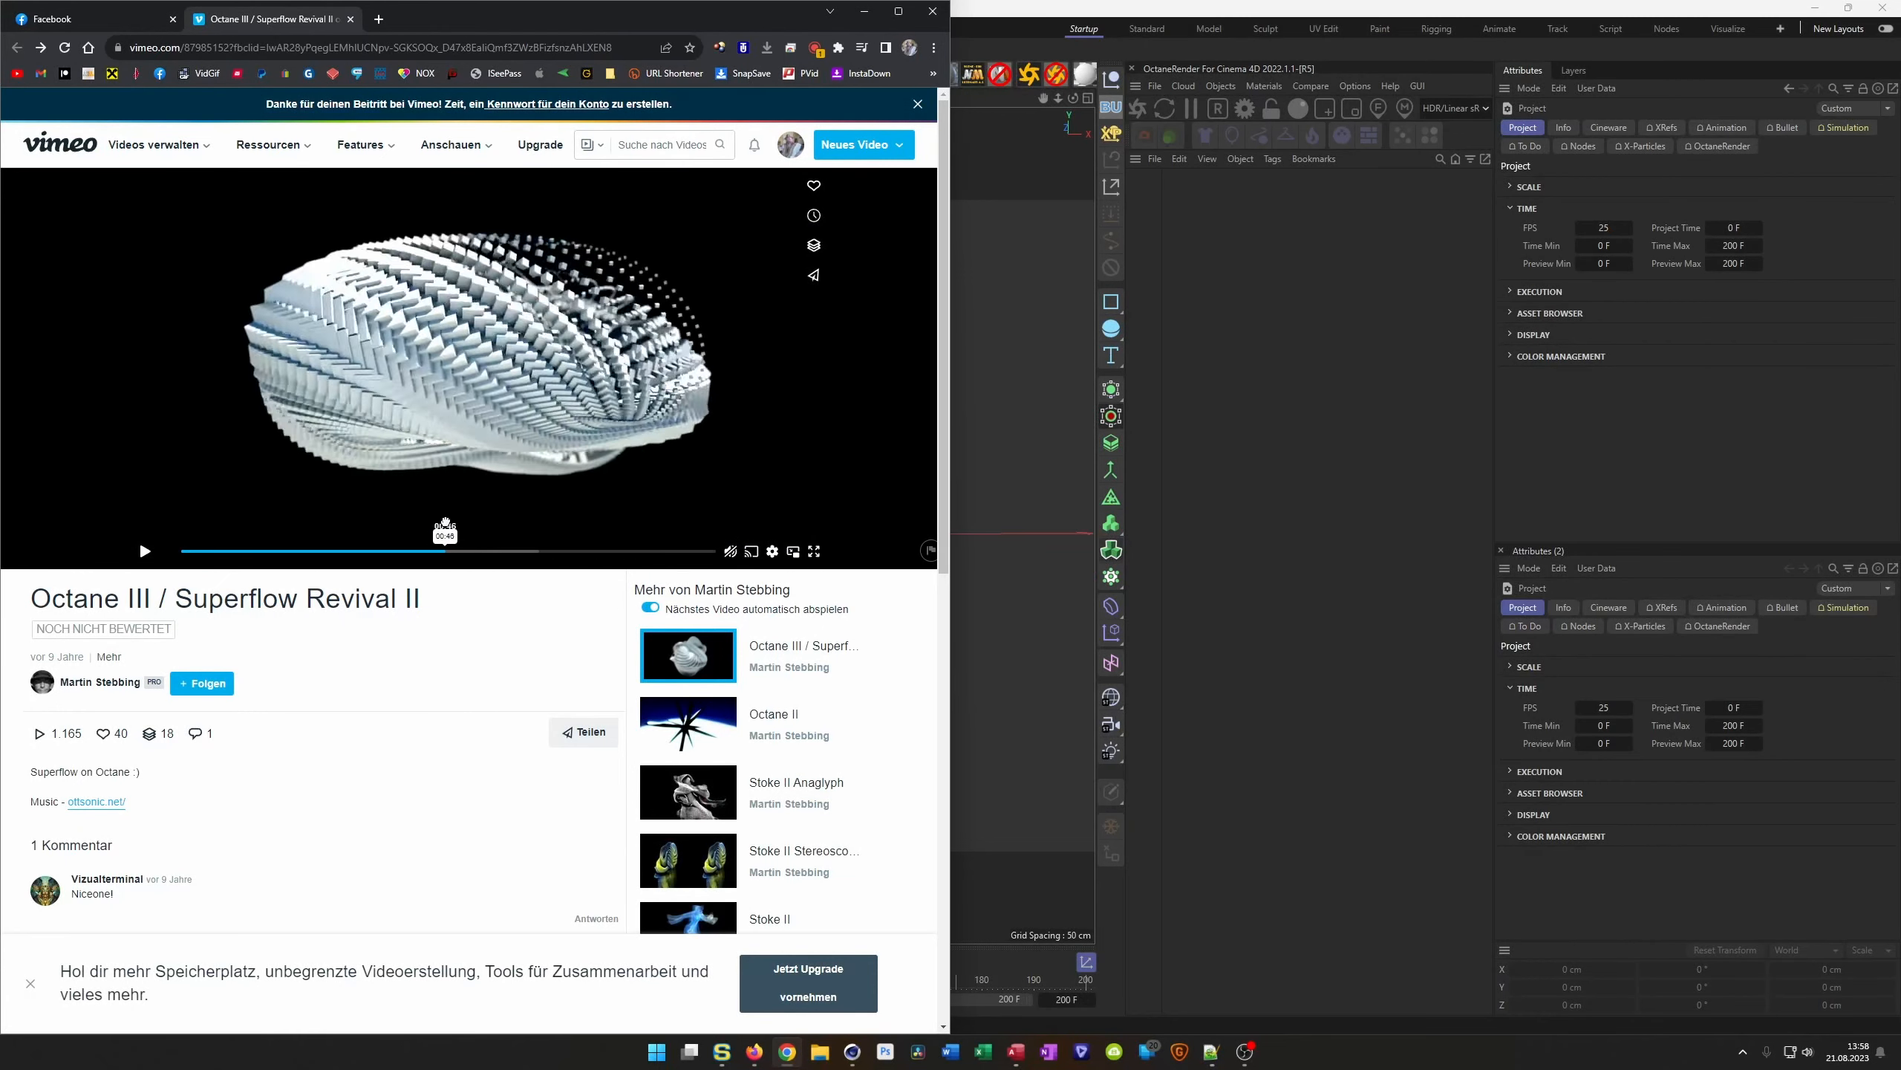
drag(434, 524, 187, 536)
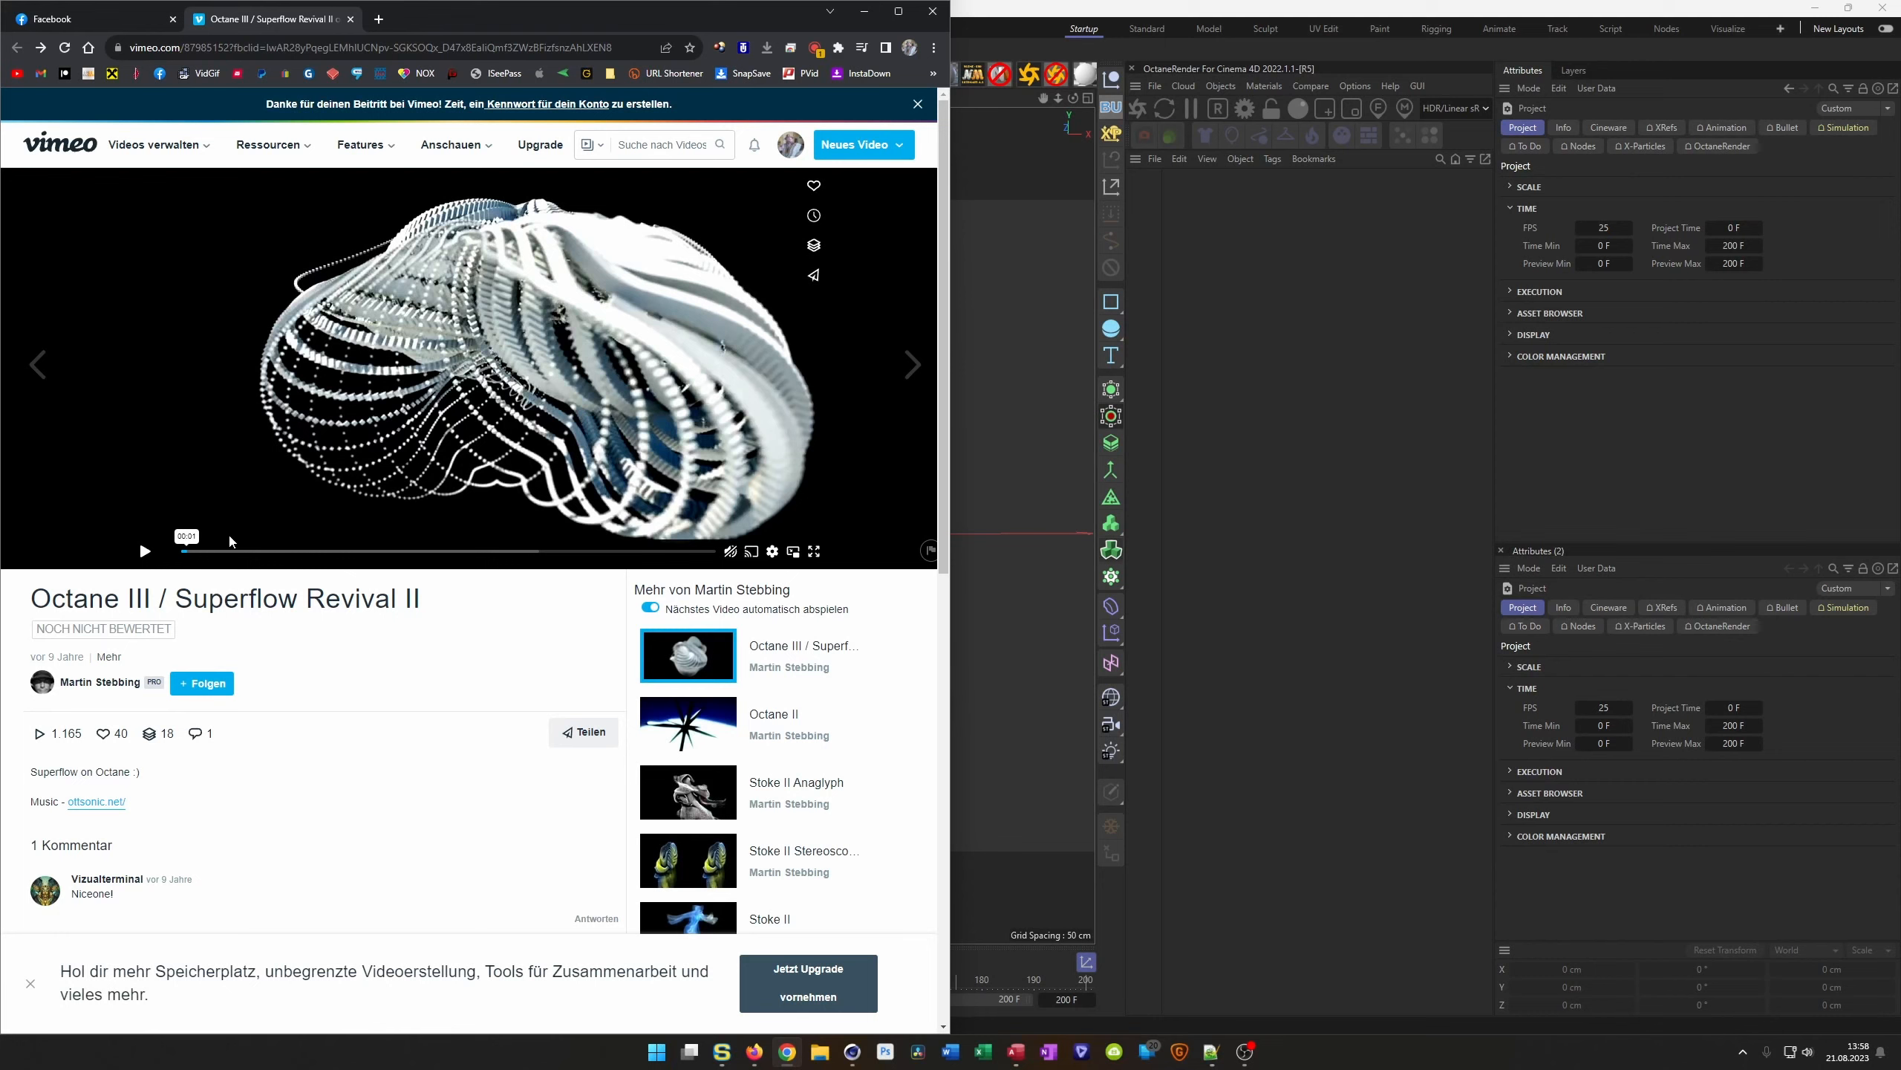
drag(191, 552, 216, 547)
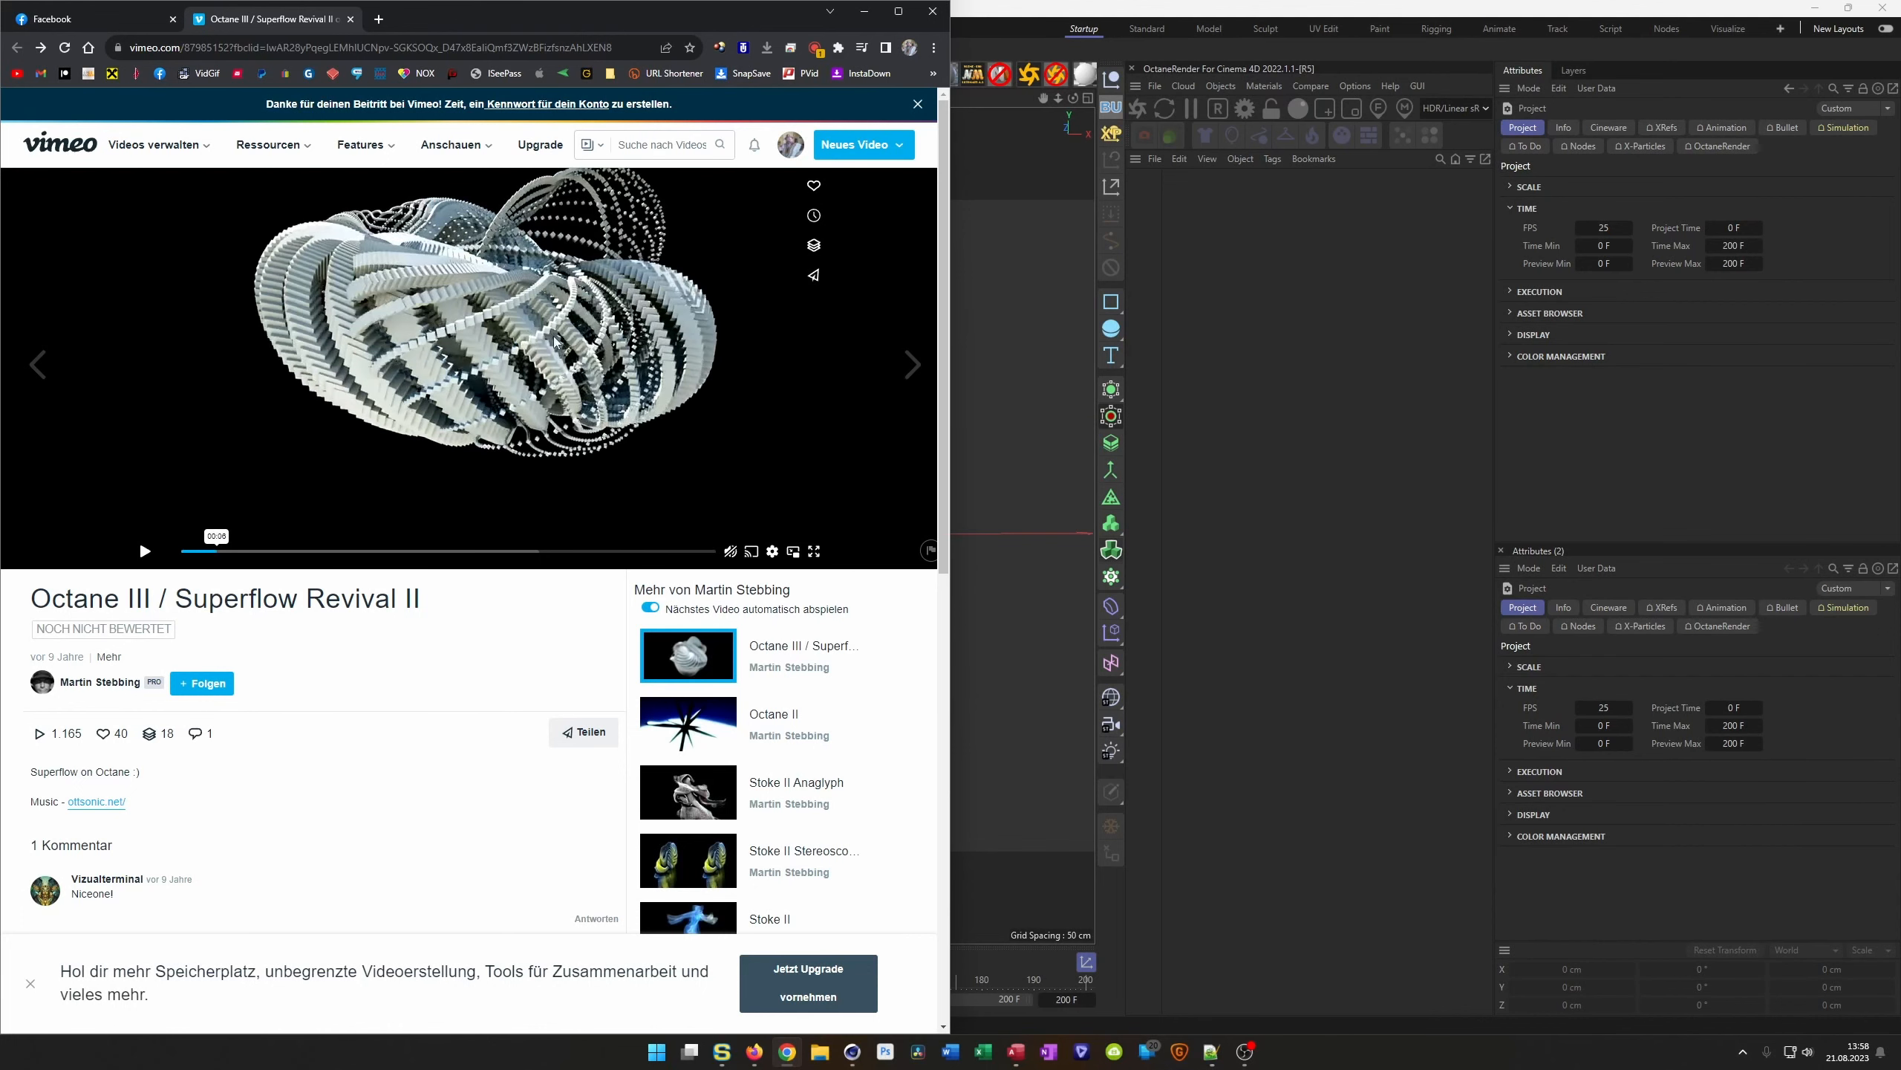
Switch to Cinema 4D, hide the asset browser and add a default torus primitive
click(1190, 27)
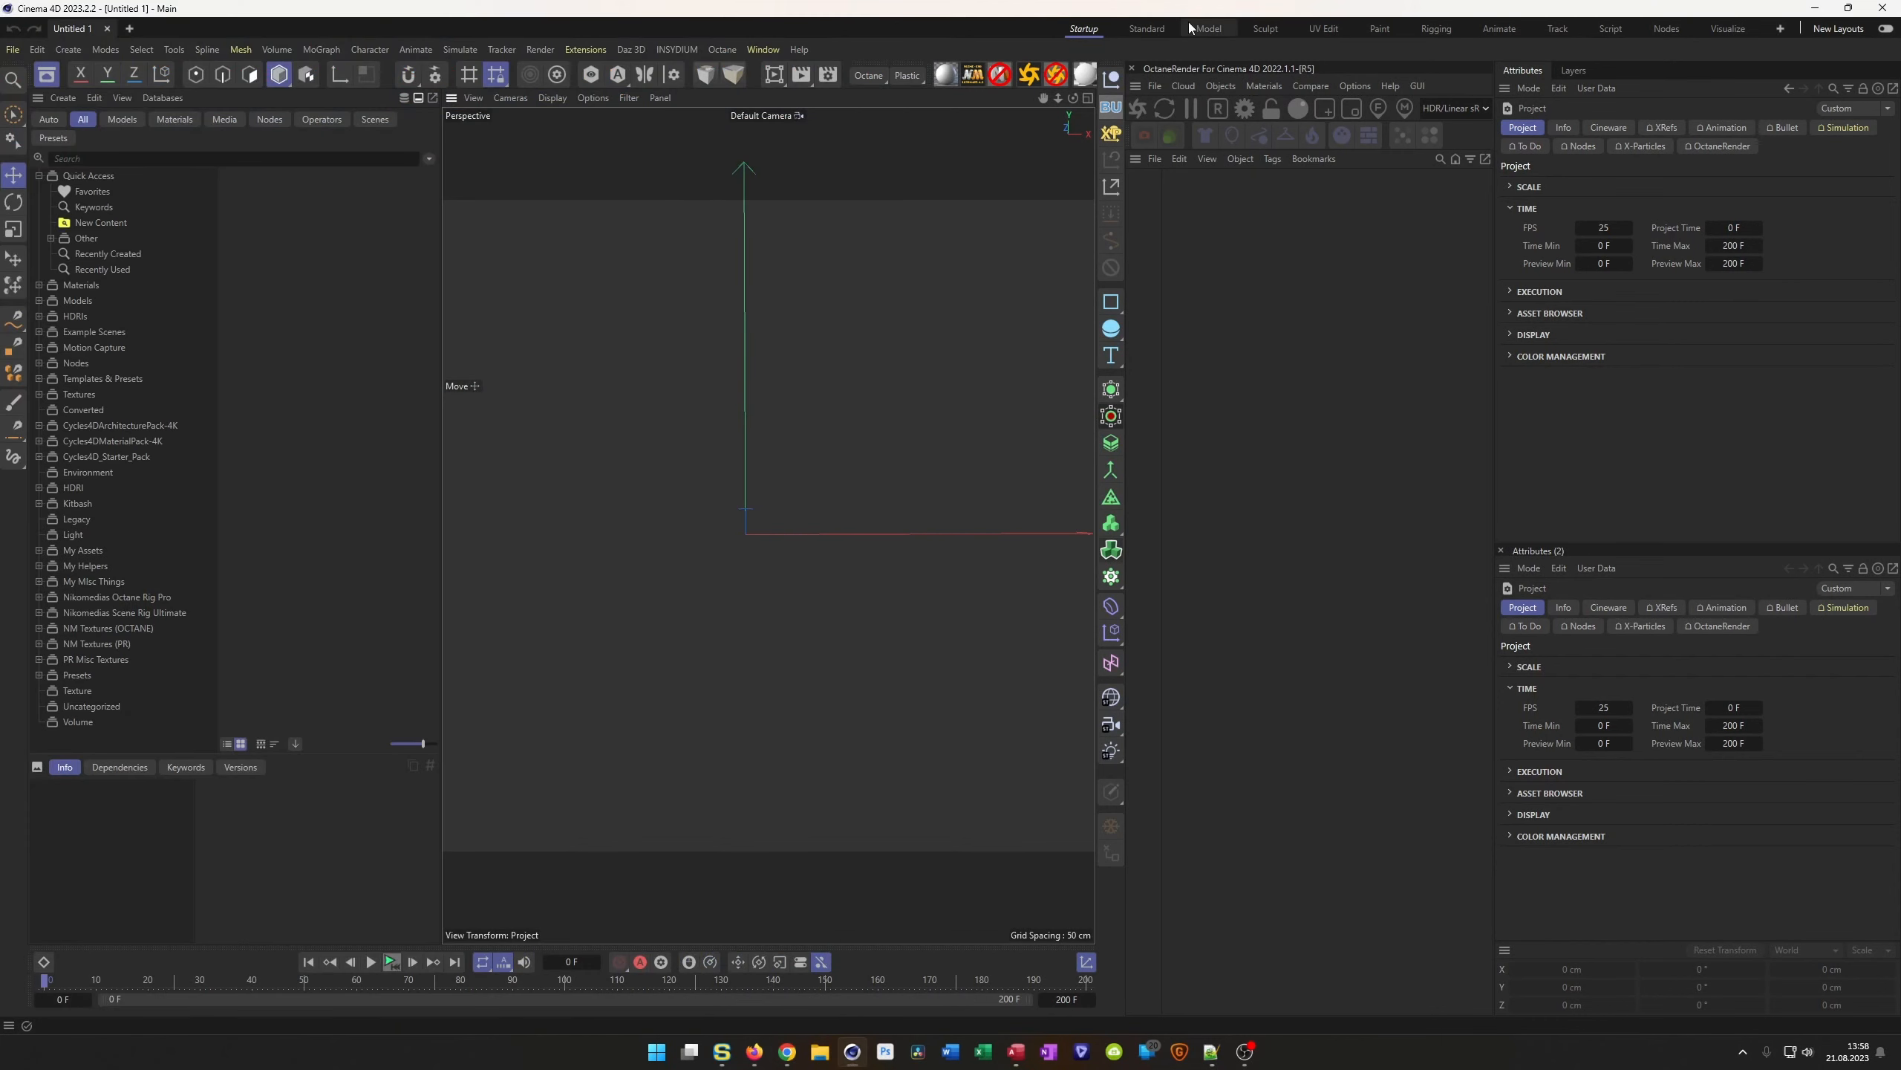
click(46, 74)
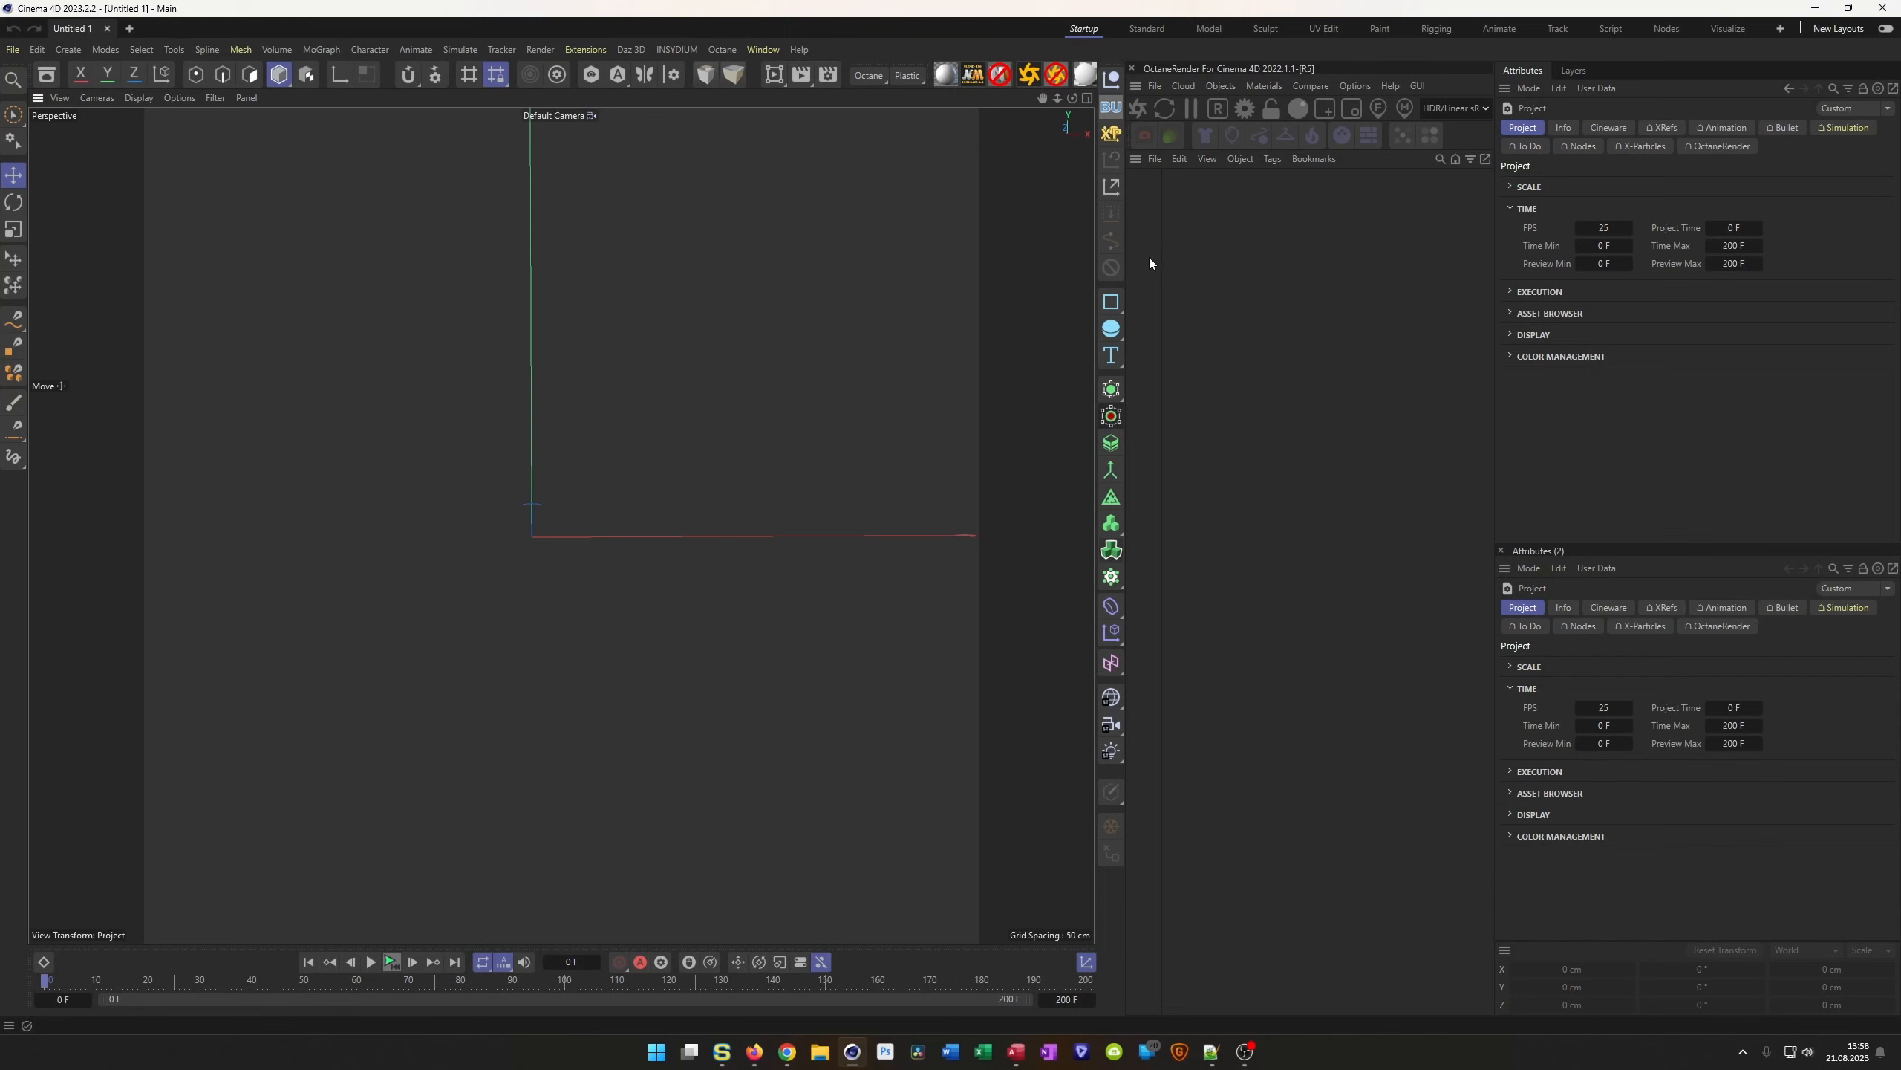
click(1114, 342)
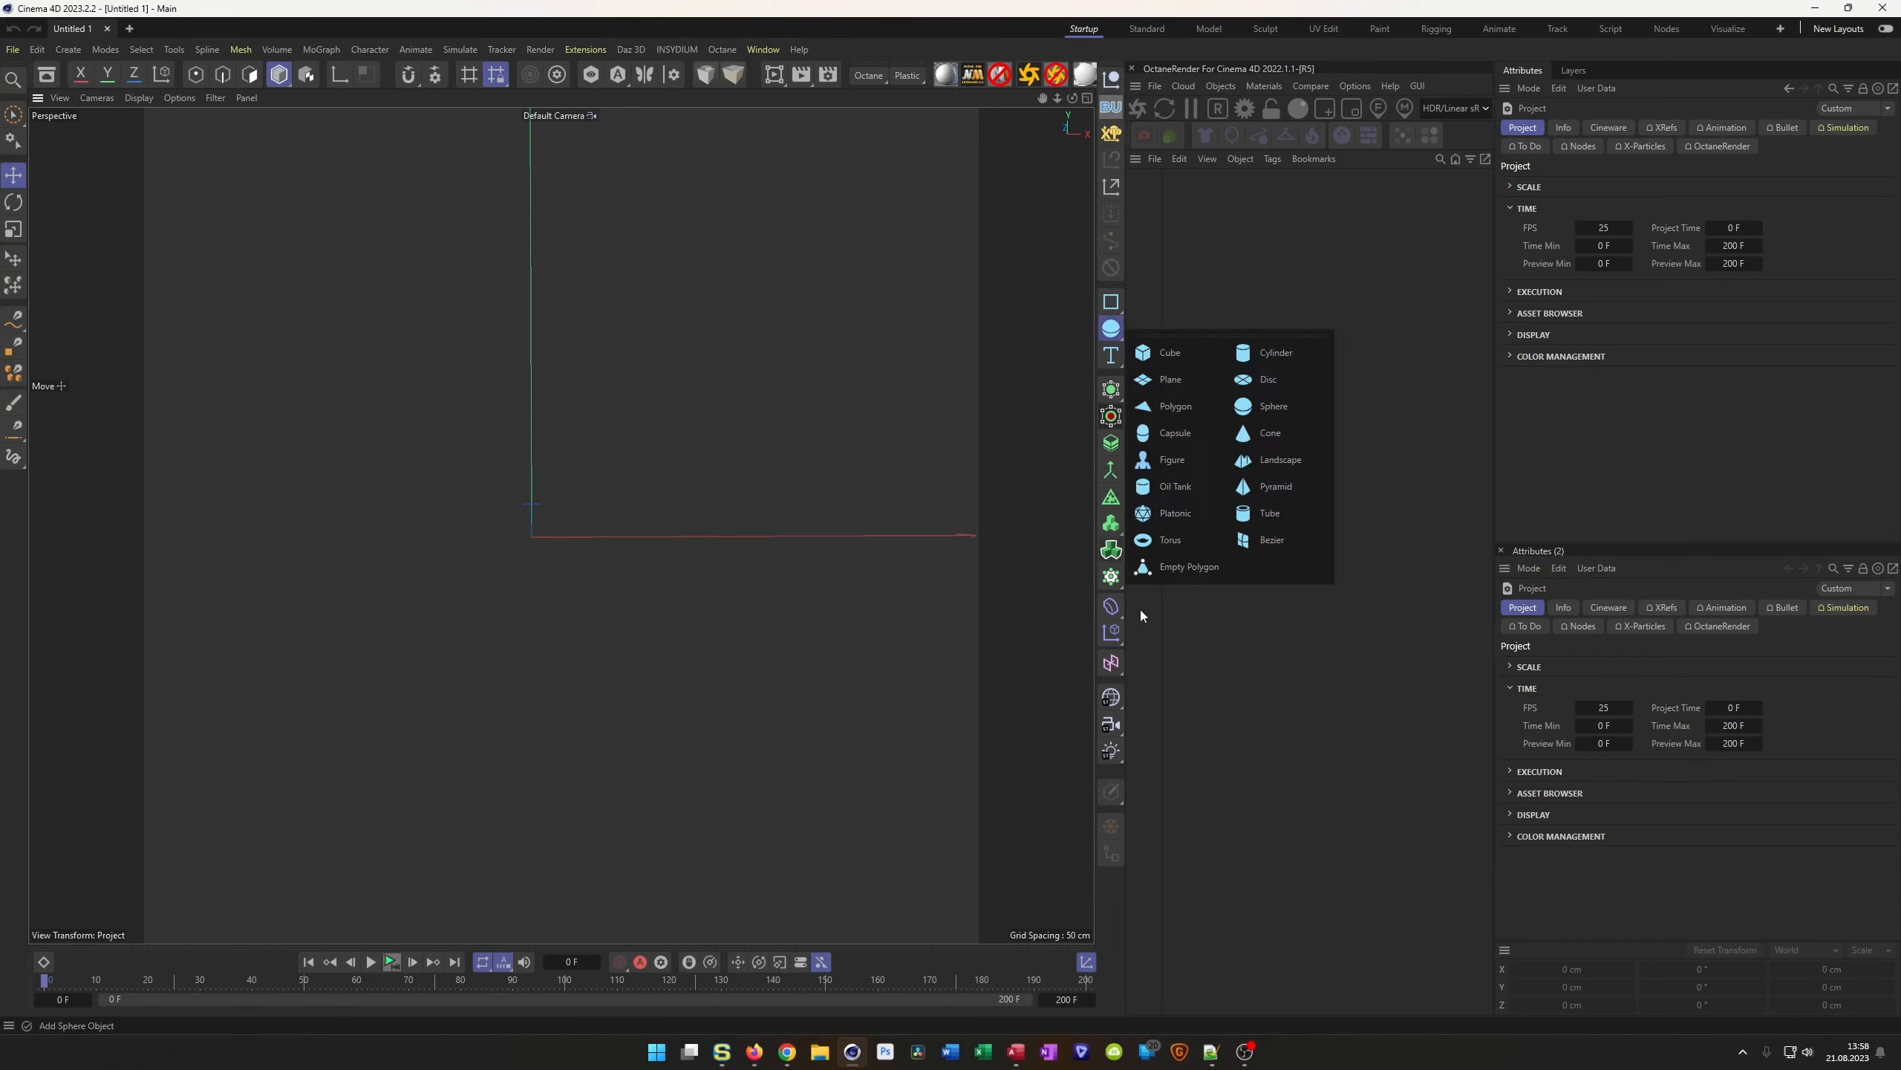
click(1174, 541)
scroll(541, 506, up, 1)
alt+drag(540, 506, 535, 531)
alt+middle_drag(534, 532, 628, 512)
alt+drag(628, 511, 517, 518)
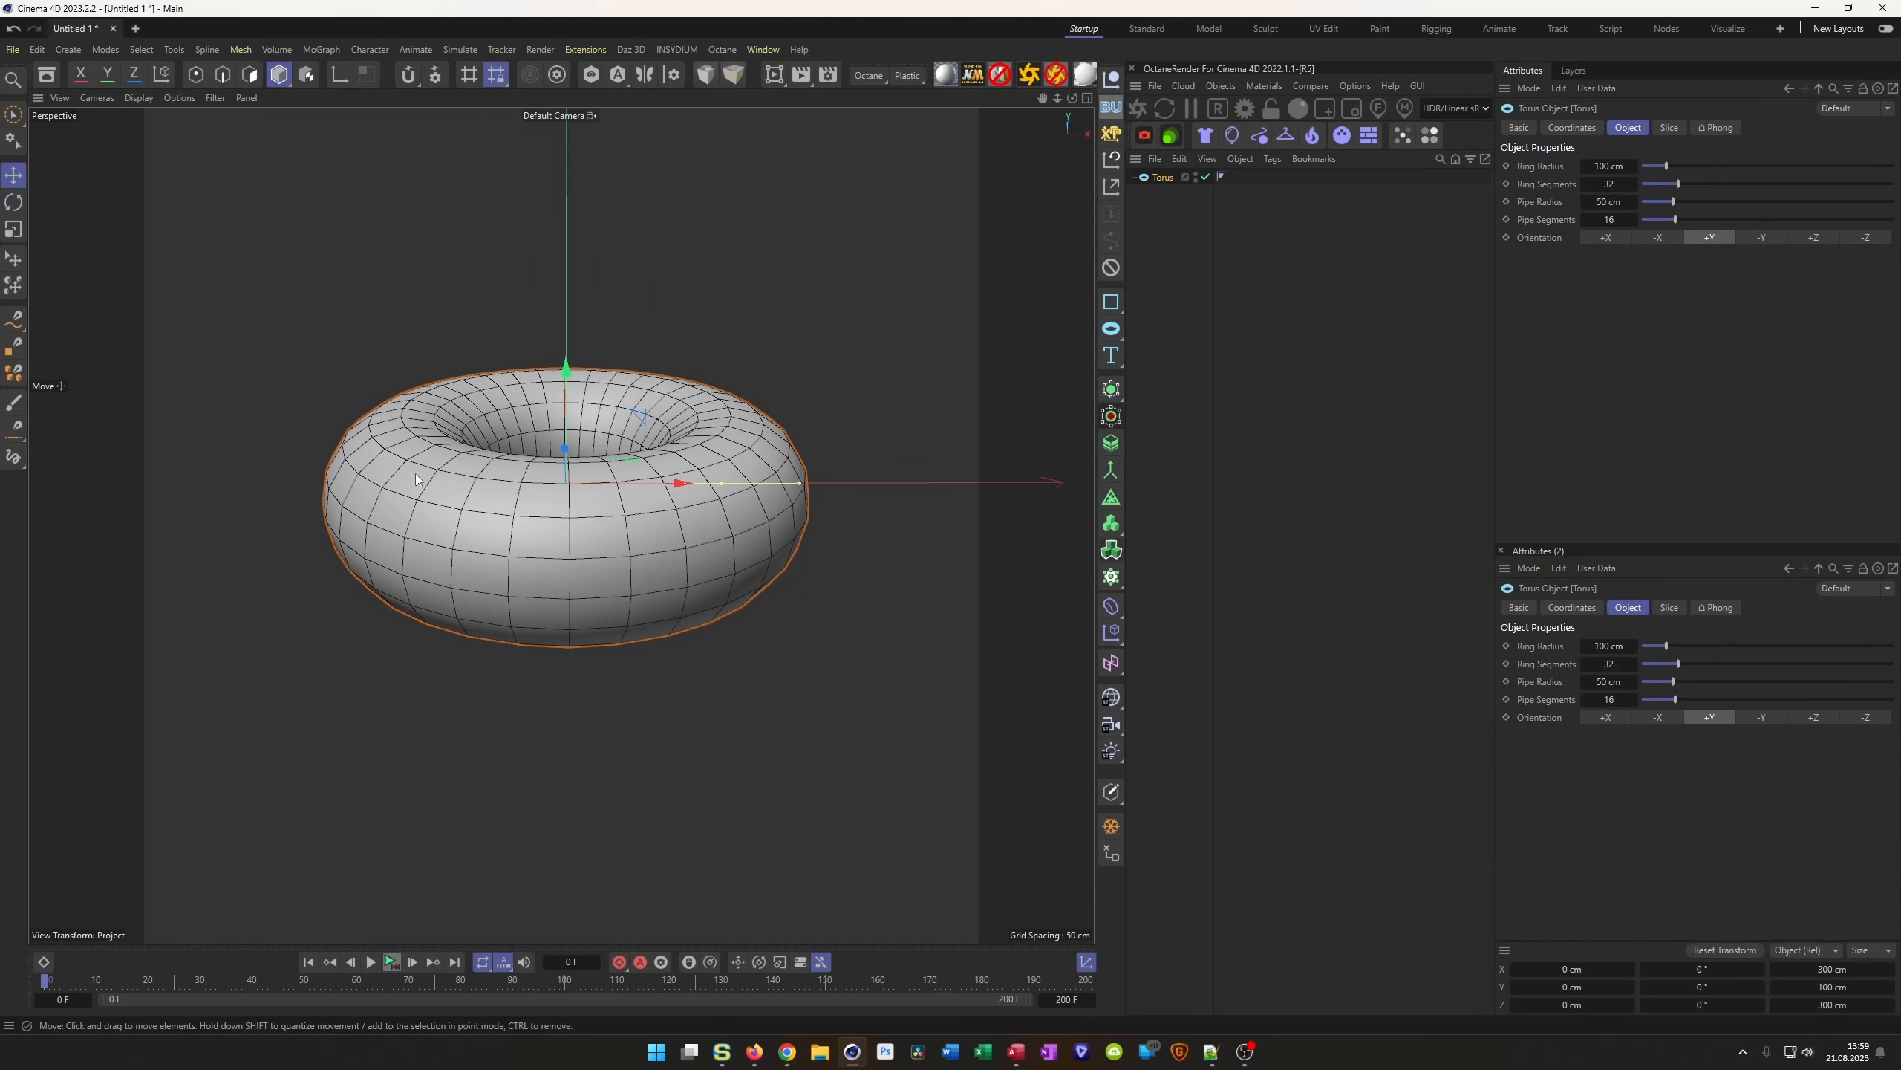
alt+drag(533, 491, 557, 532)
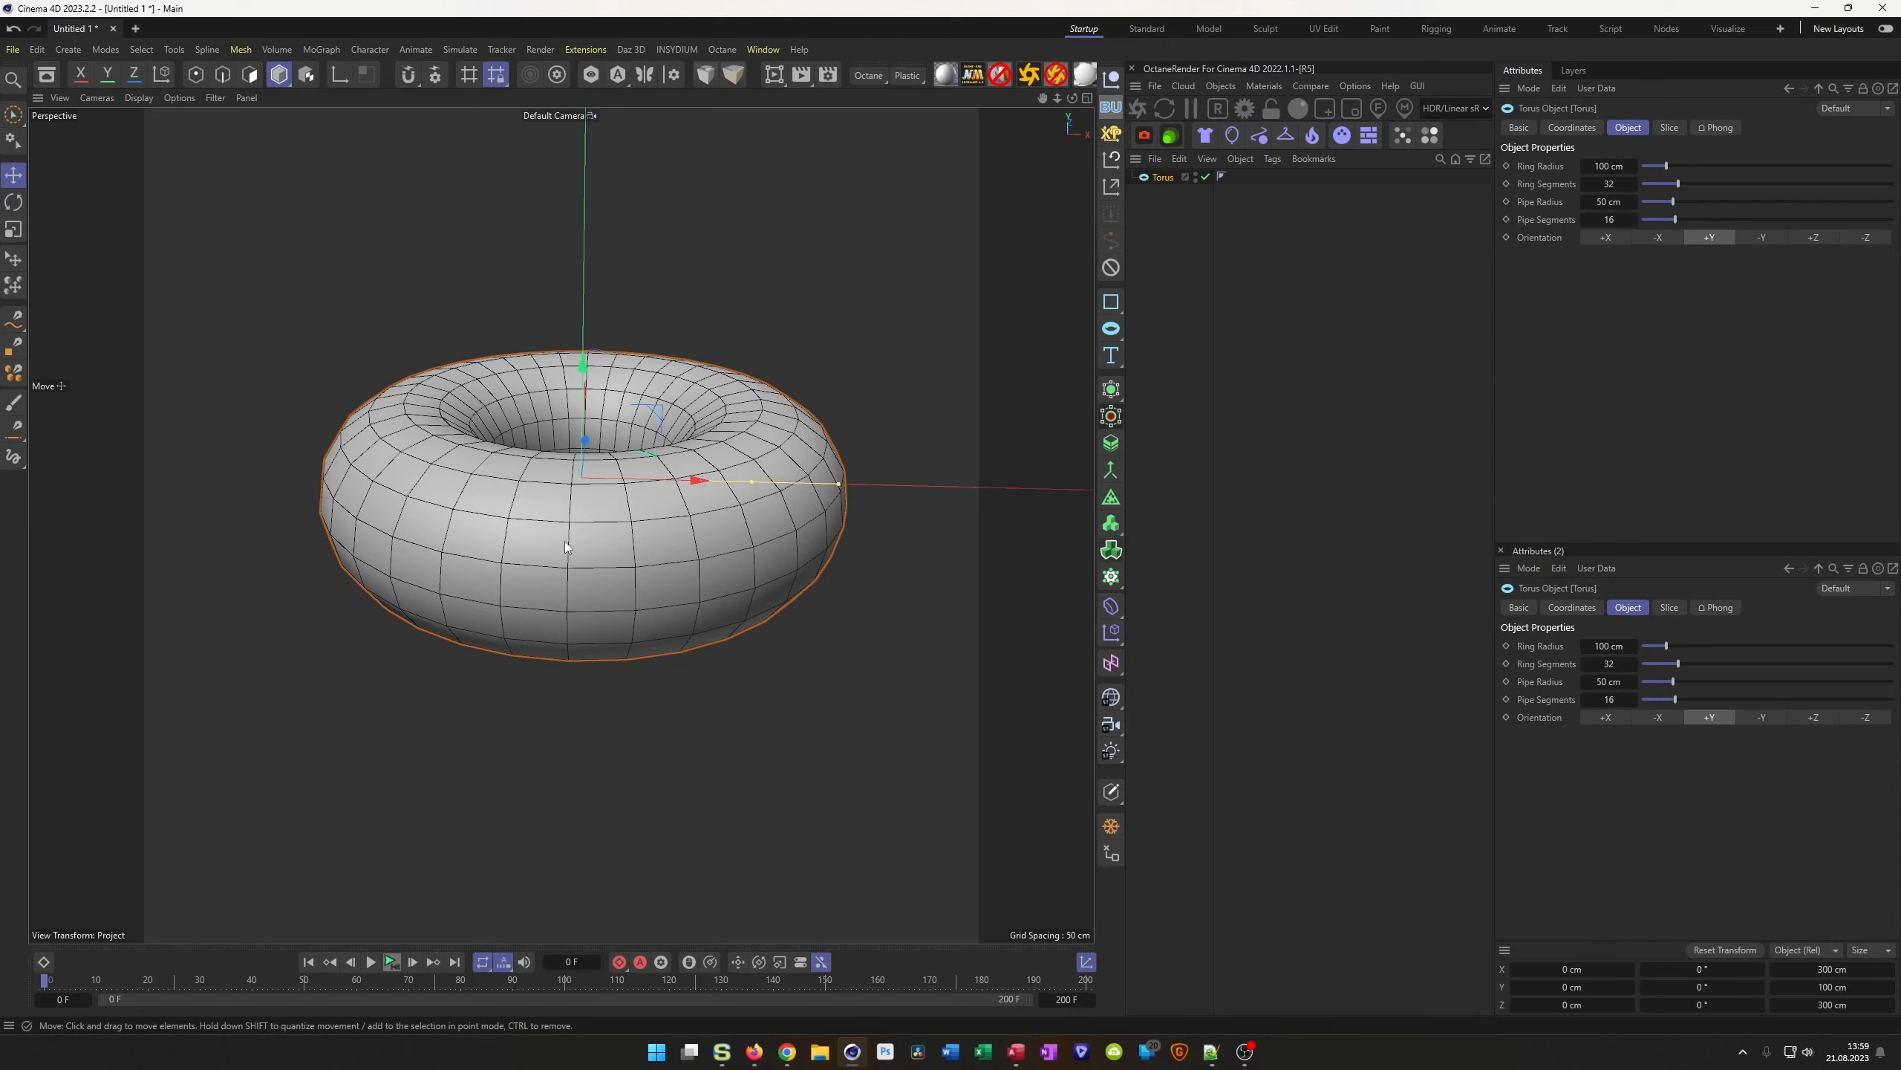
scroll(564, 541, up, 3)
mouse_move(578, 523)
alt+mouse_down()
mouse_move(528, 538)
mouse_move(549, 642)
mouse_move(538, 547)
mouse_move(633, 545)
mouse_move(573, 540)
alt+mouse_up()
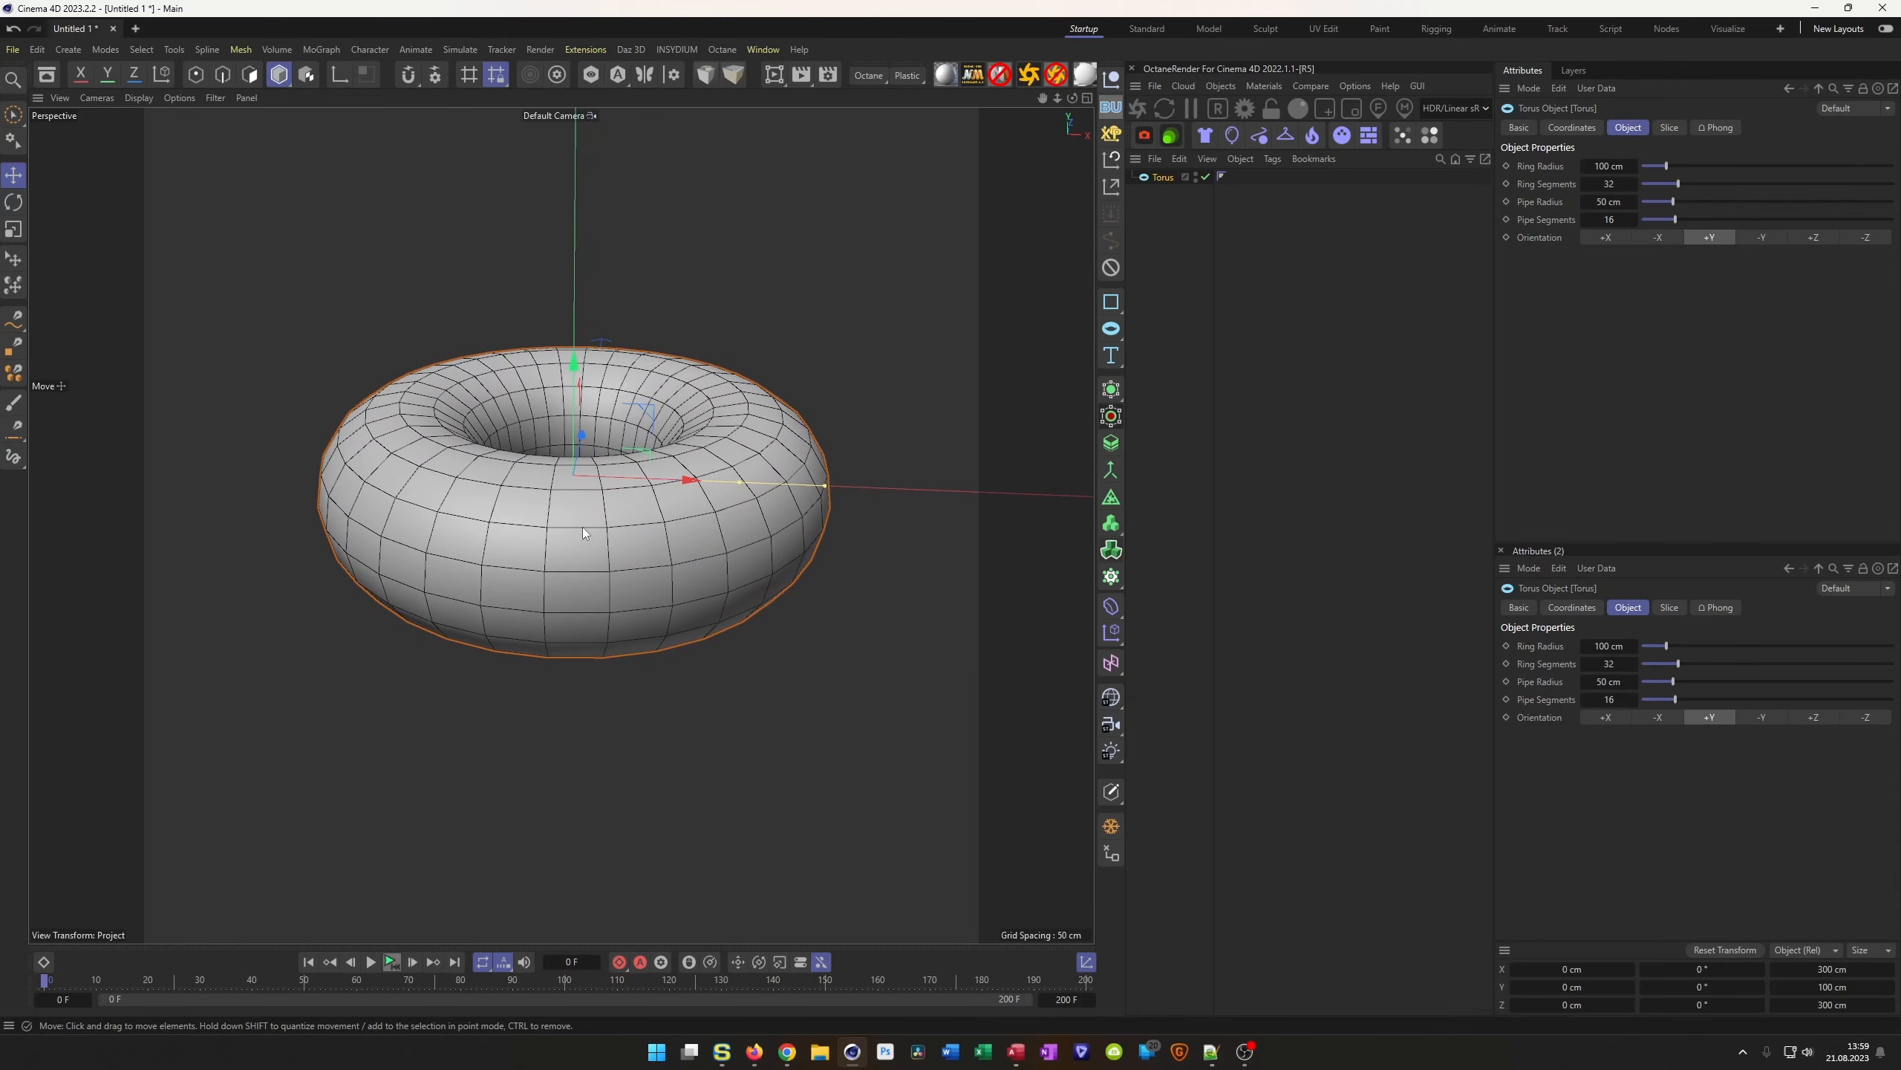
alt+right_drag(586, 524, 591, 517)
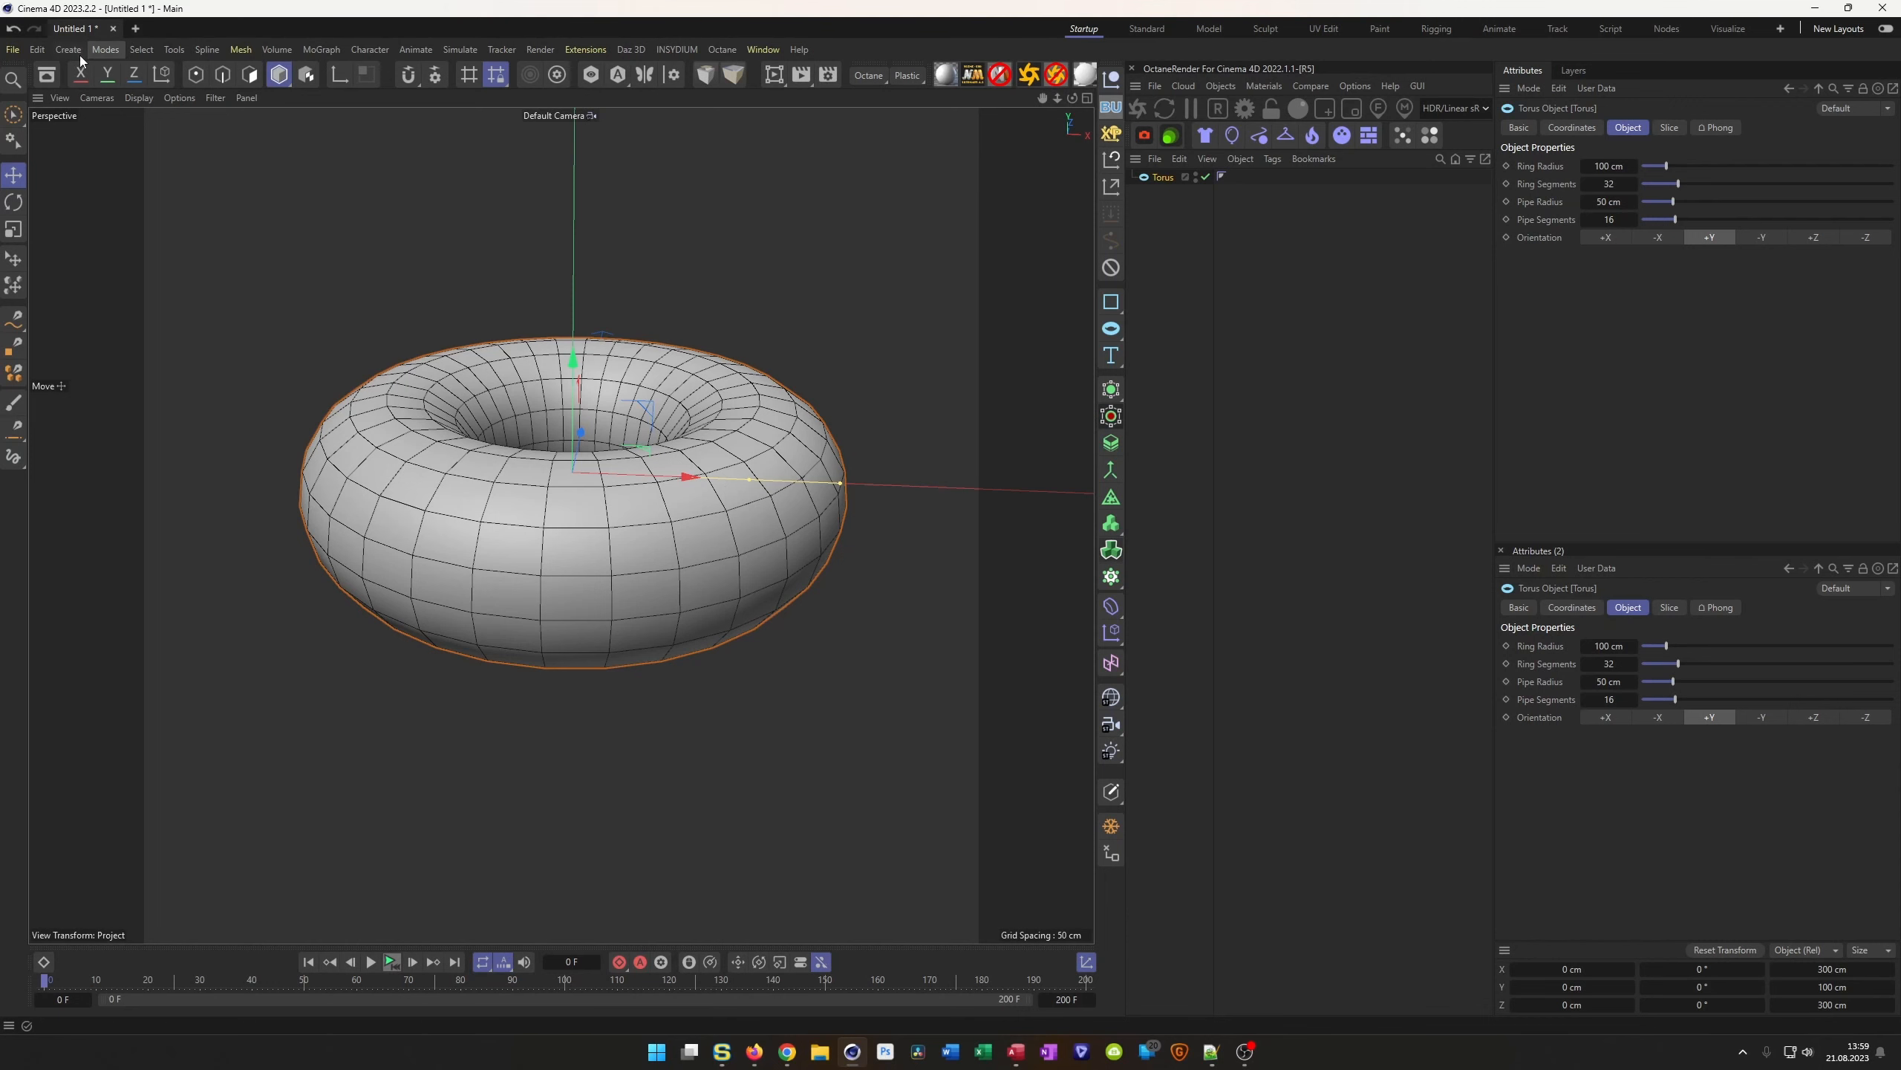
Show the Geometry Modifier nodes of the asset browser as a list and examine them
click(46, 74)
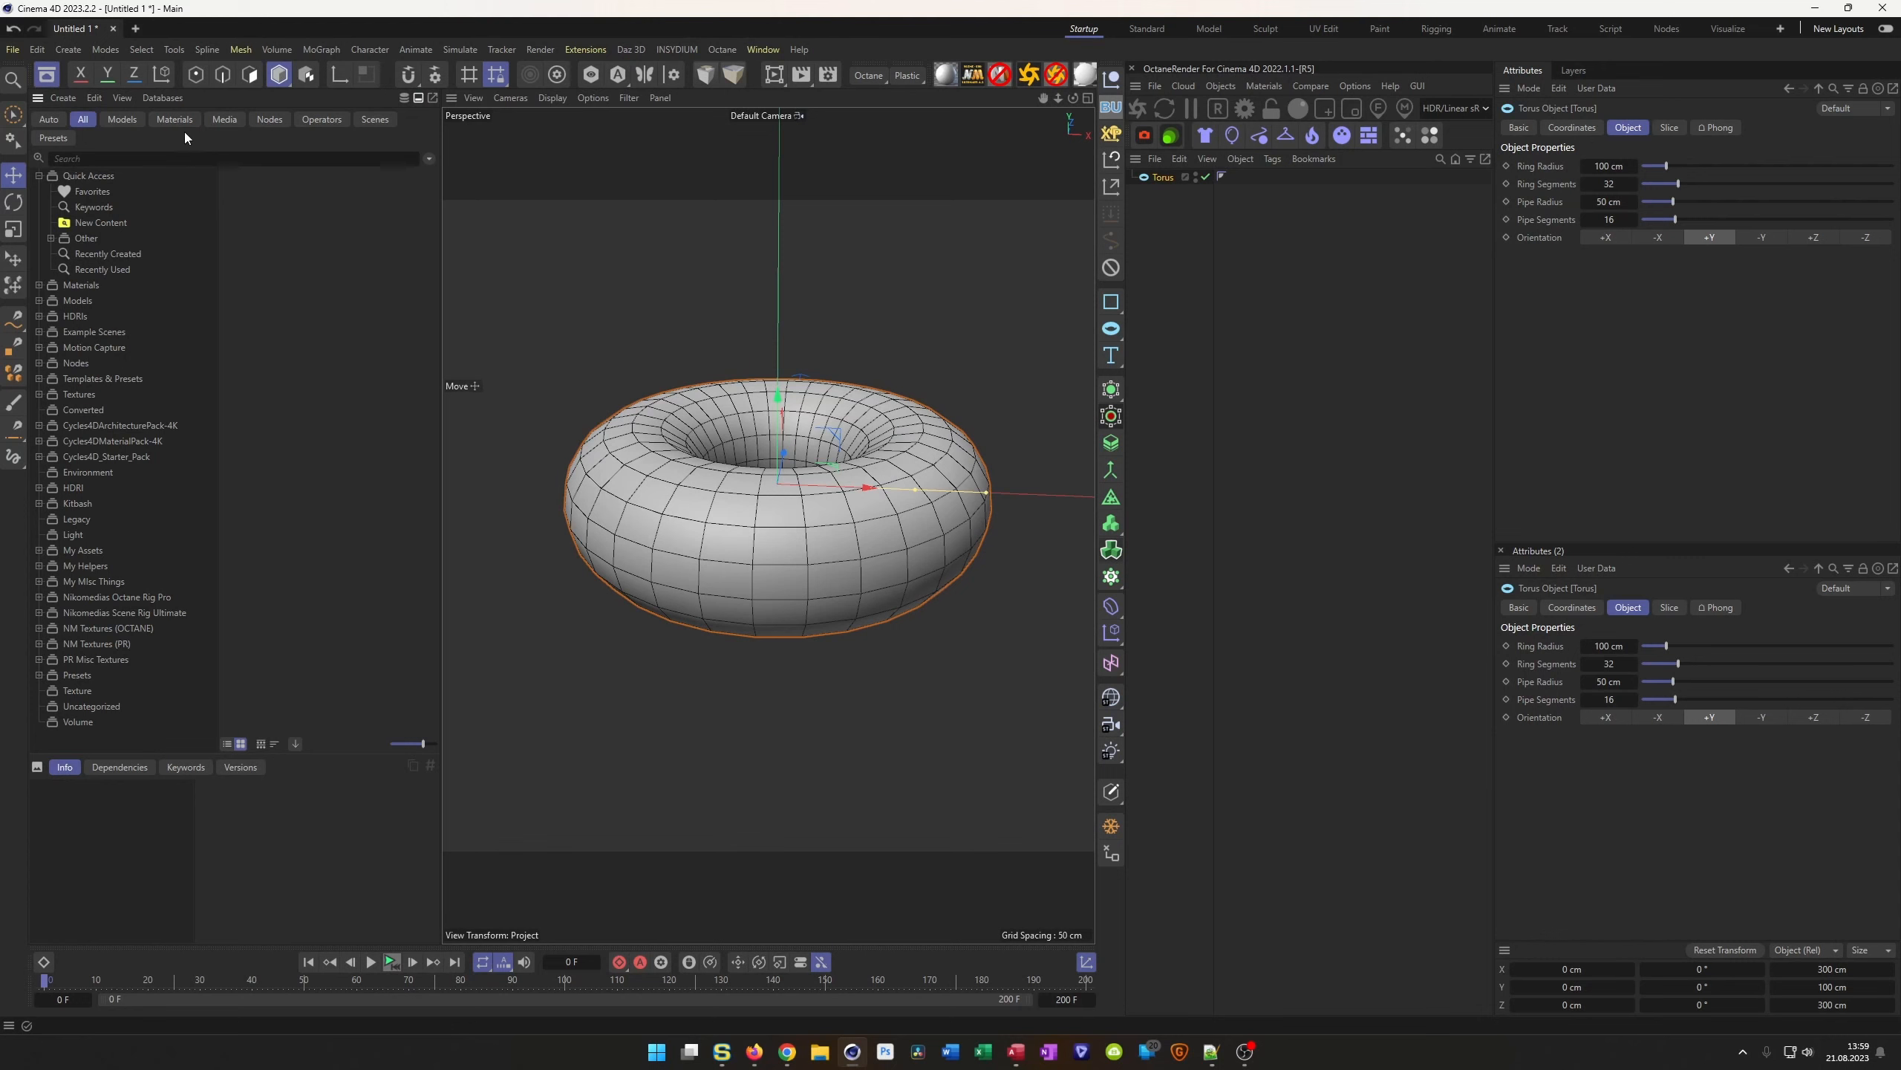
click(271, 121)
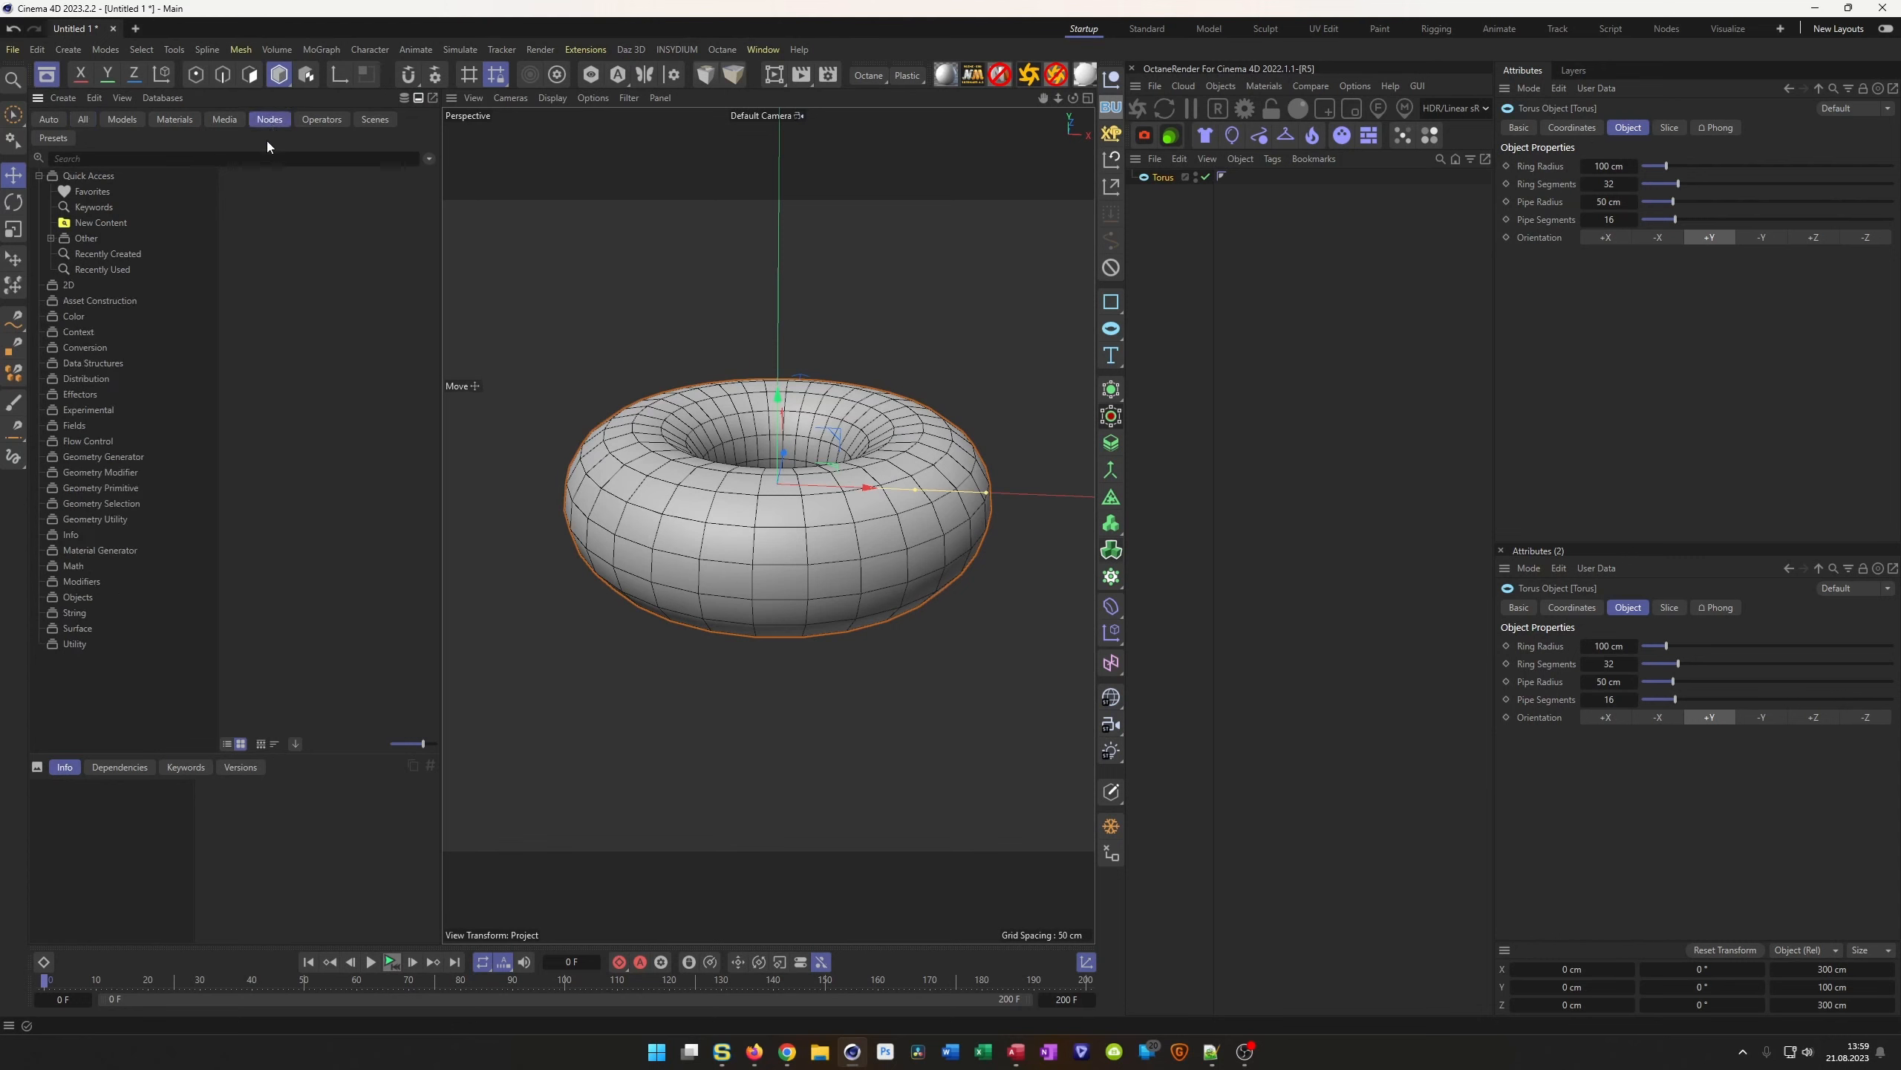
click(129, 473)
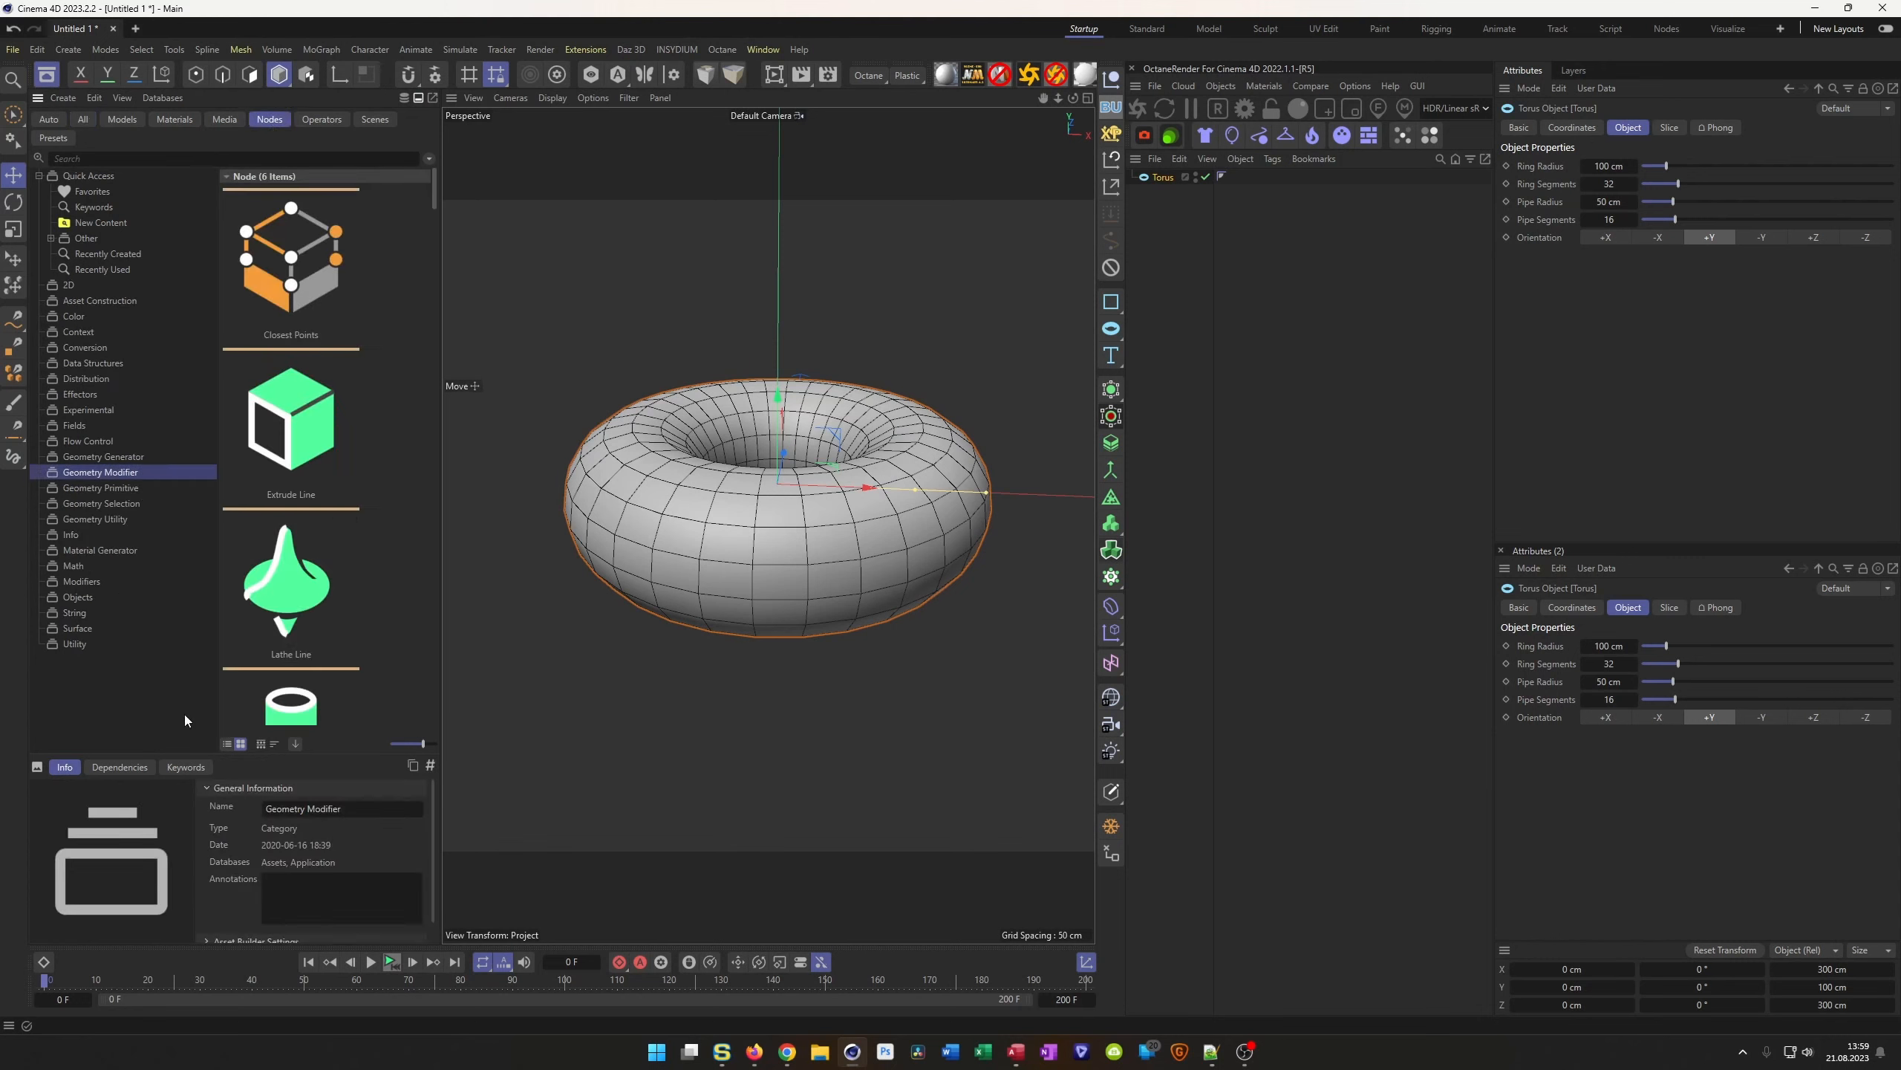
click(226, 743)
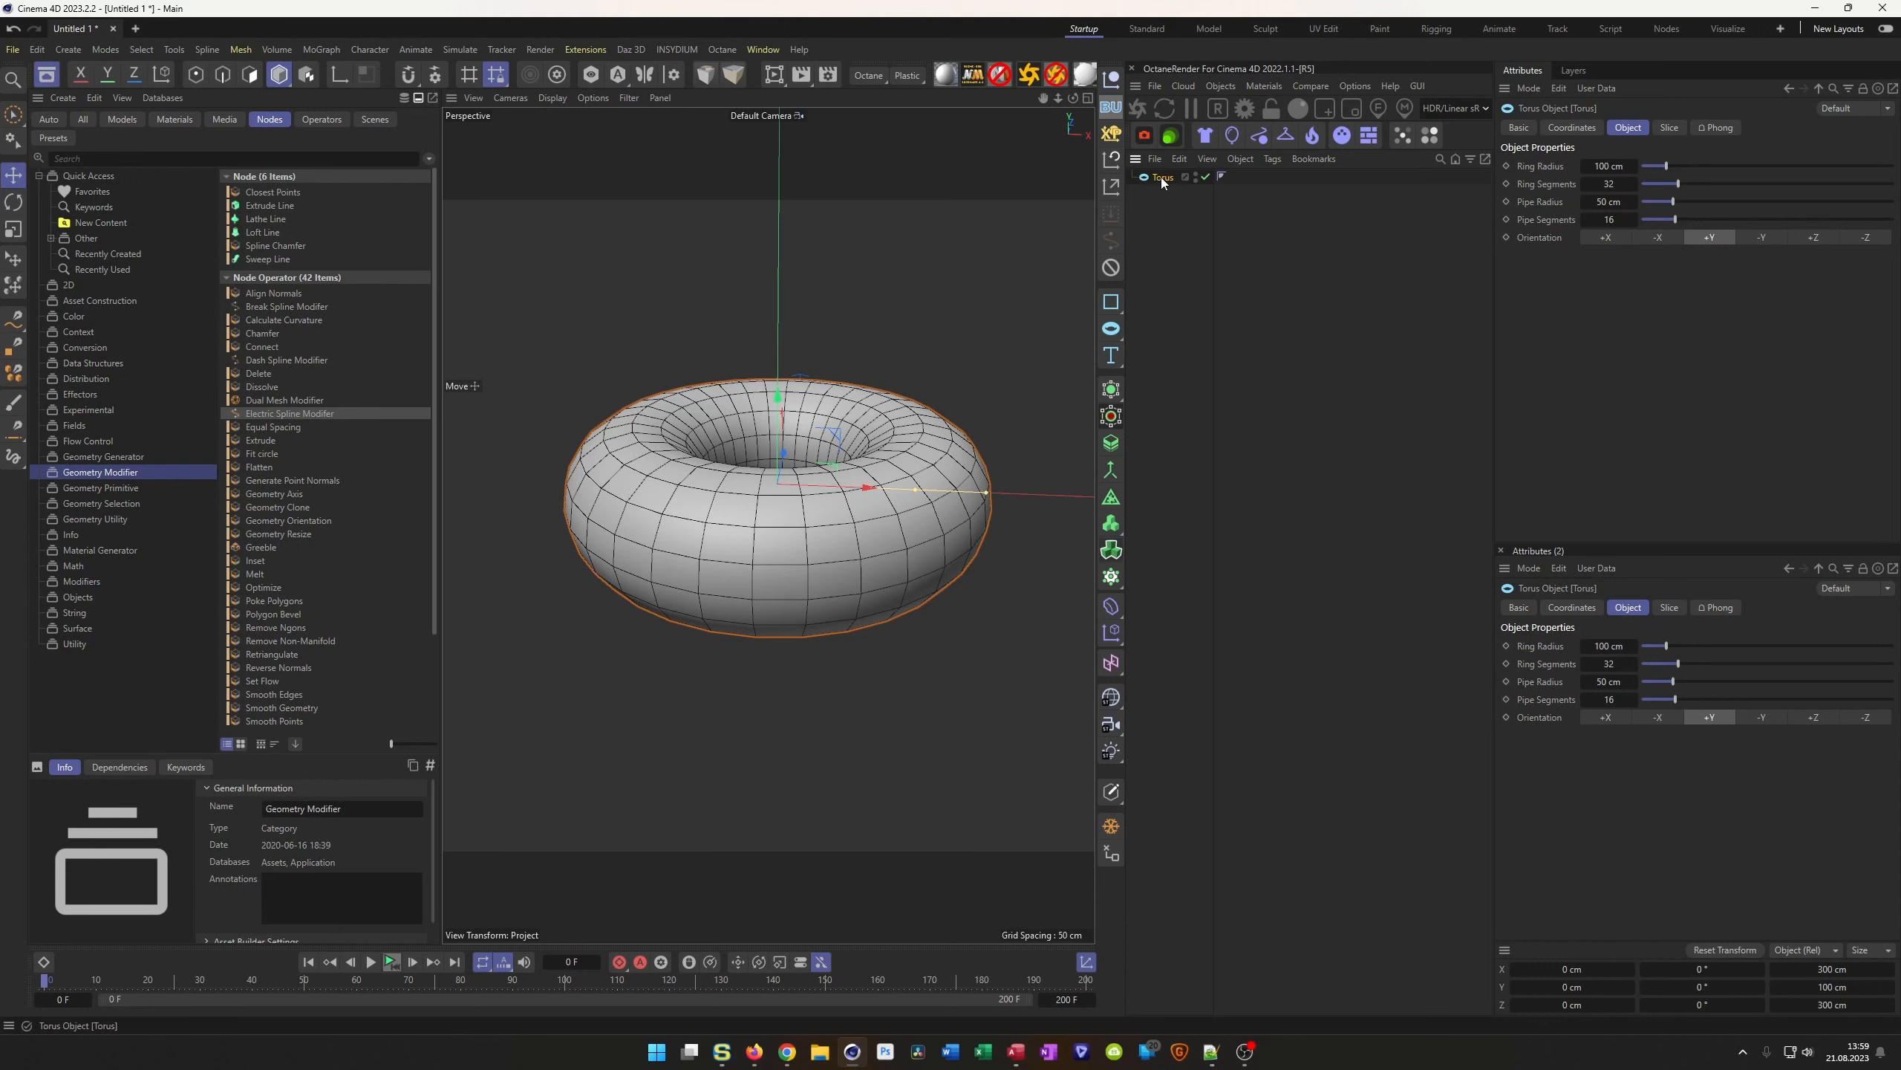
Add a MoExtrude deformer as a child of the torus, with 1 extrusion step and its X, Y and Z scale at 0
click(1111, 632)
click(1112, 577)
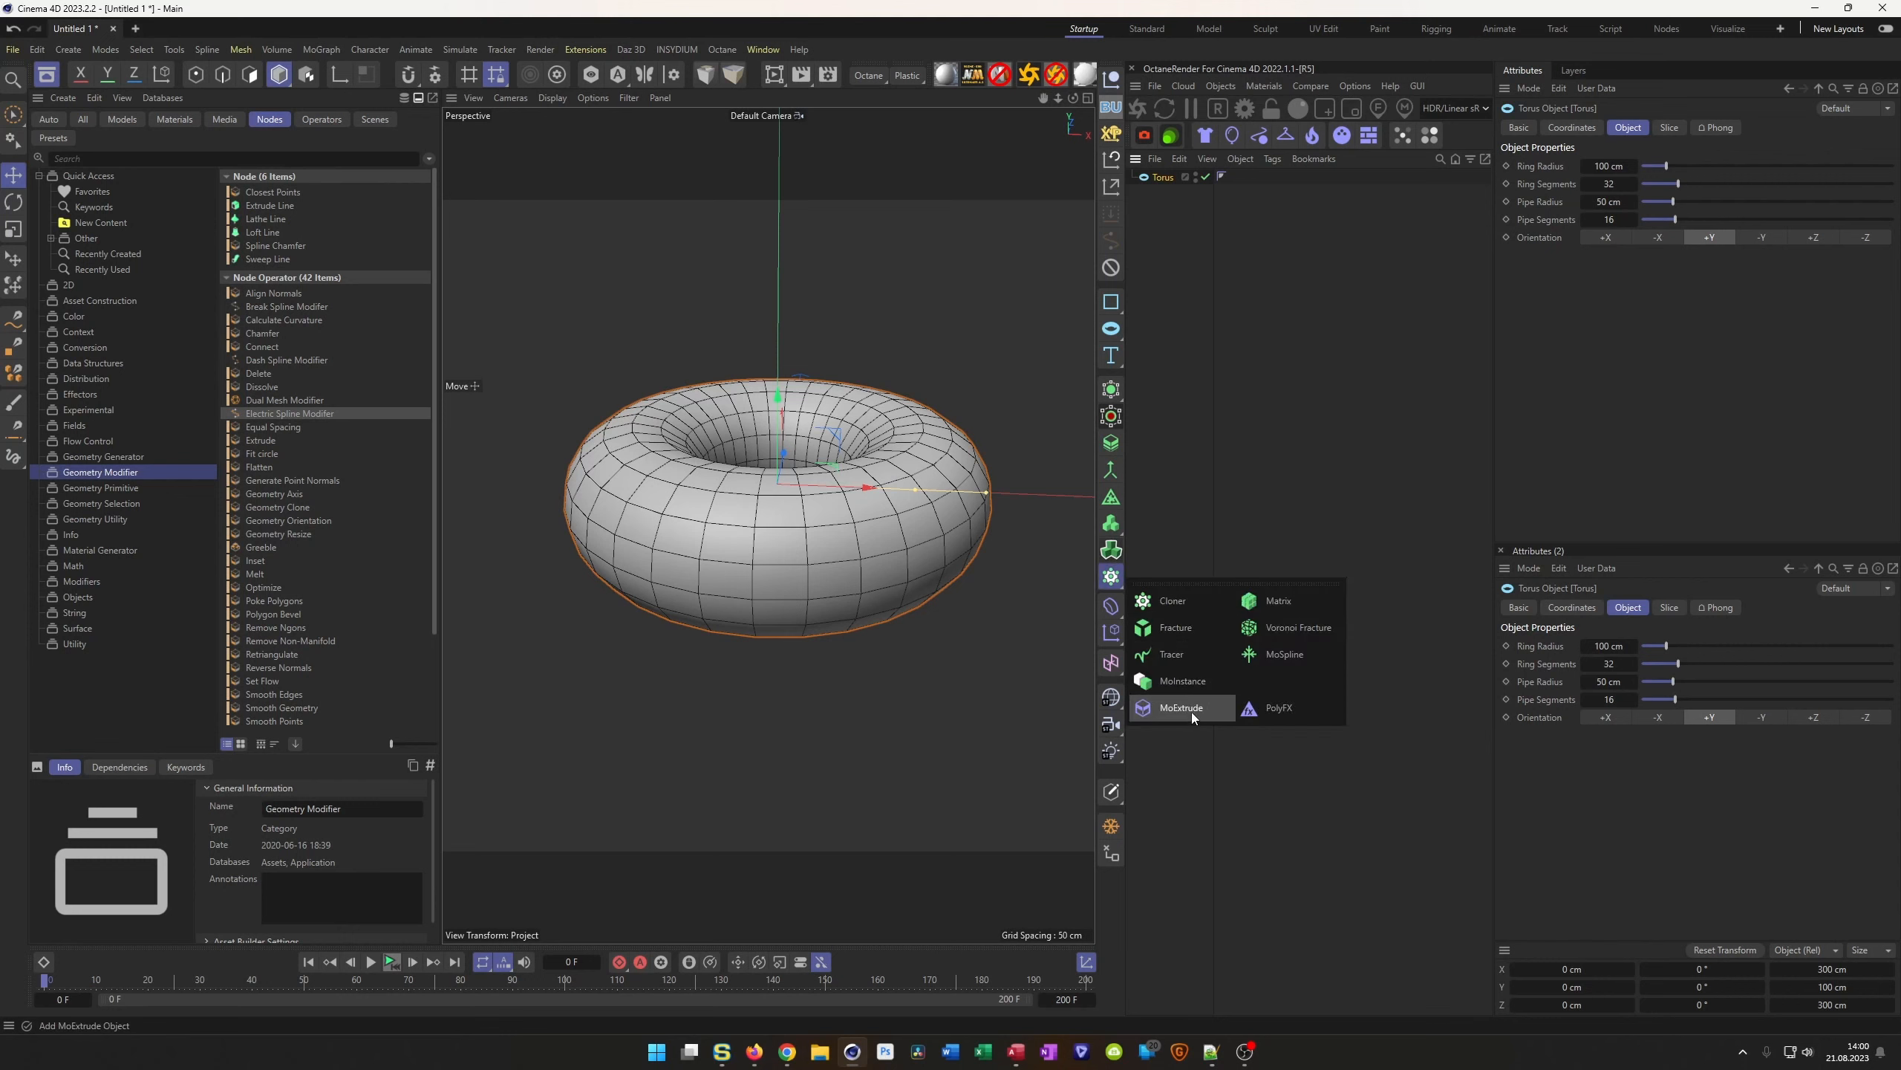
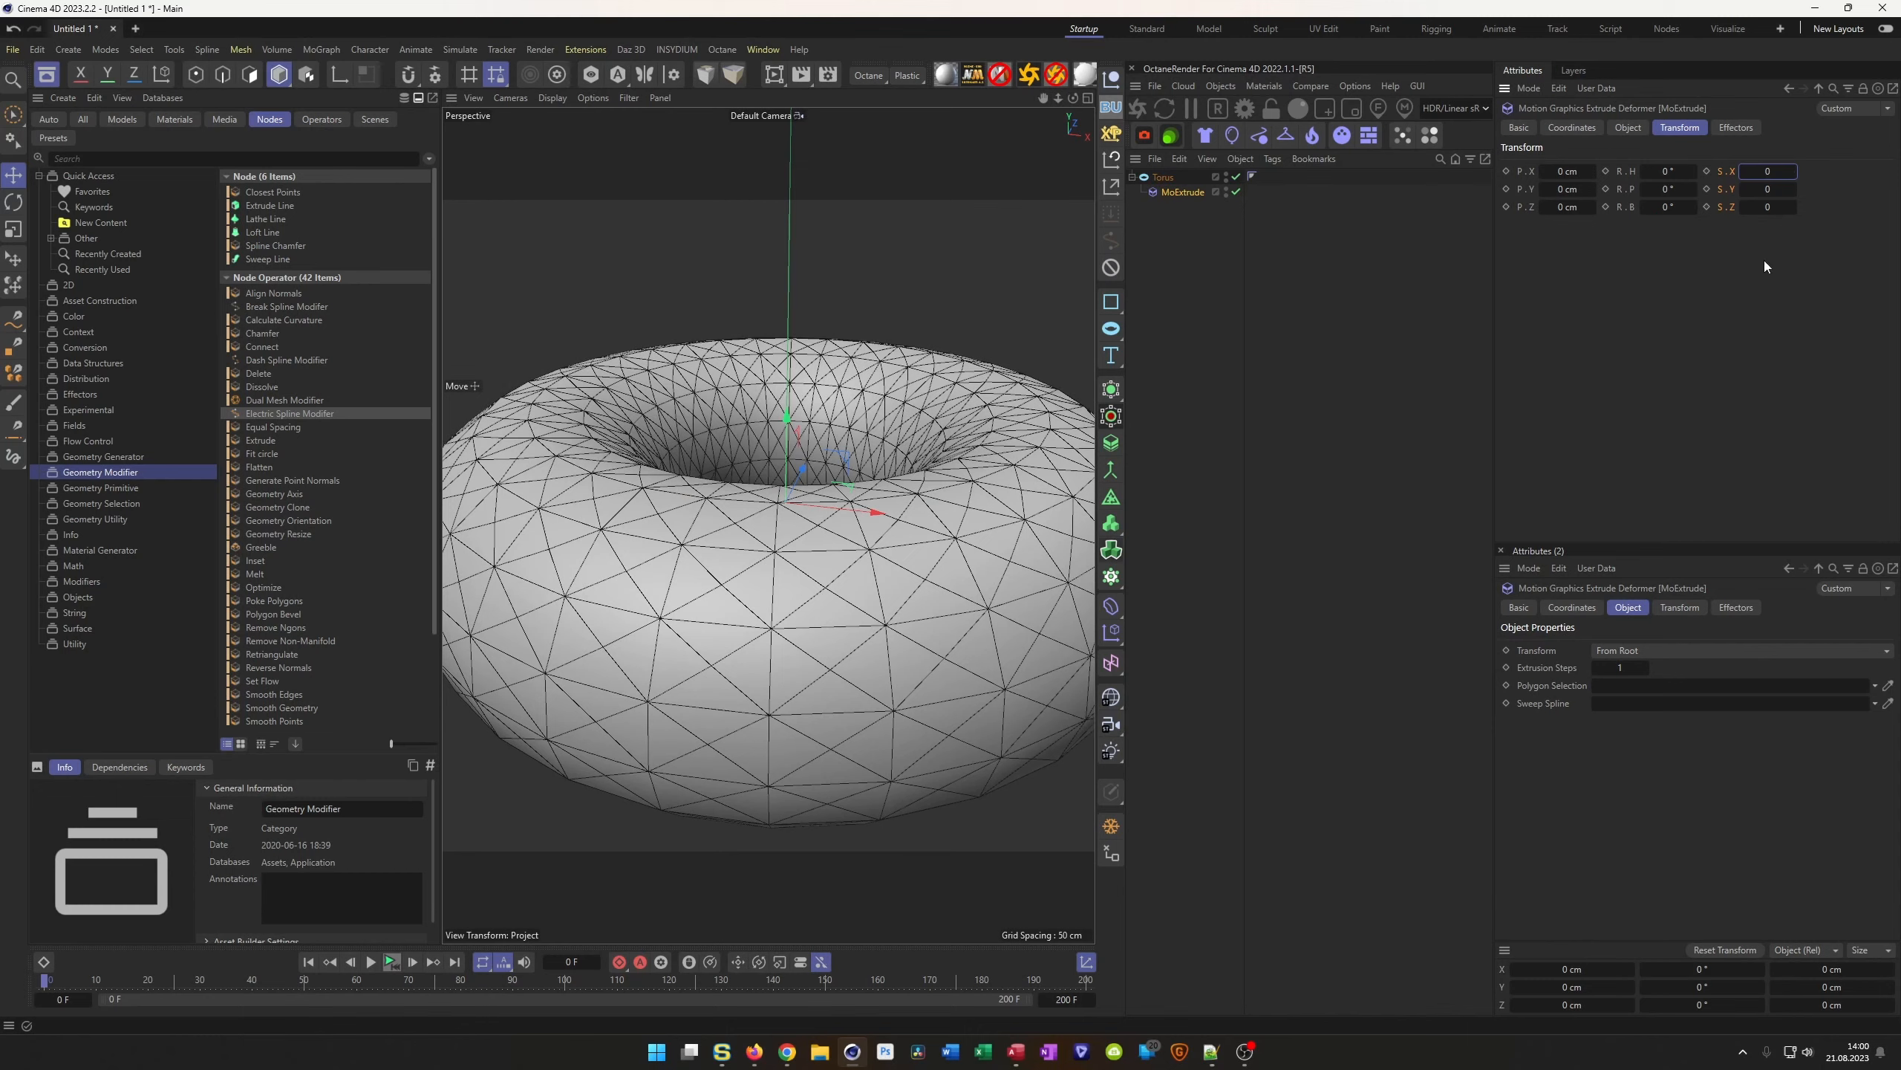
scroll(673, 576, down, 5)
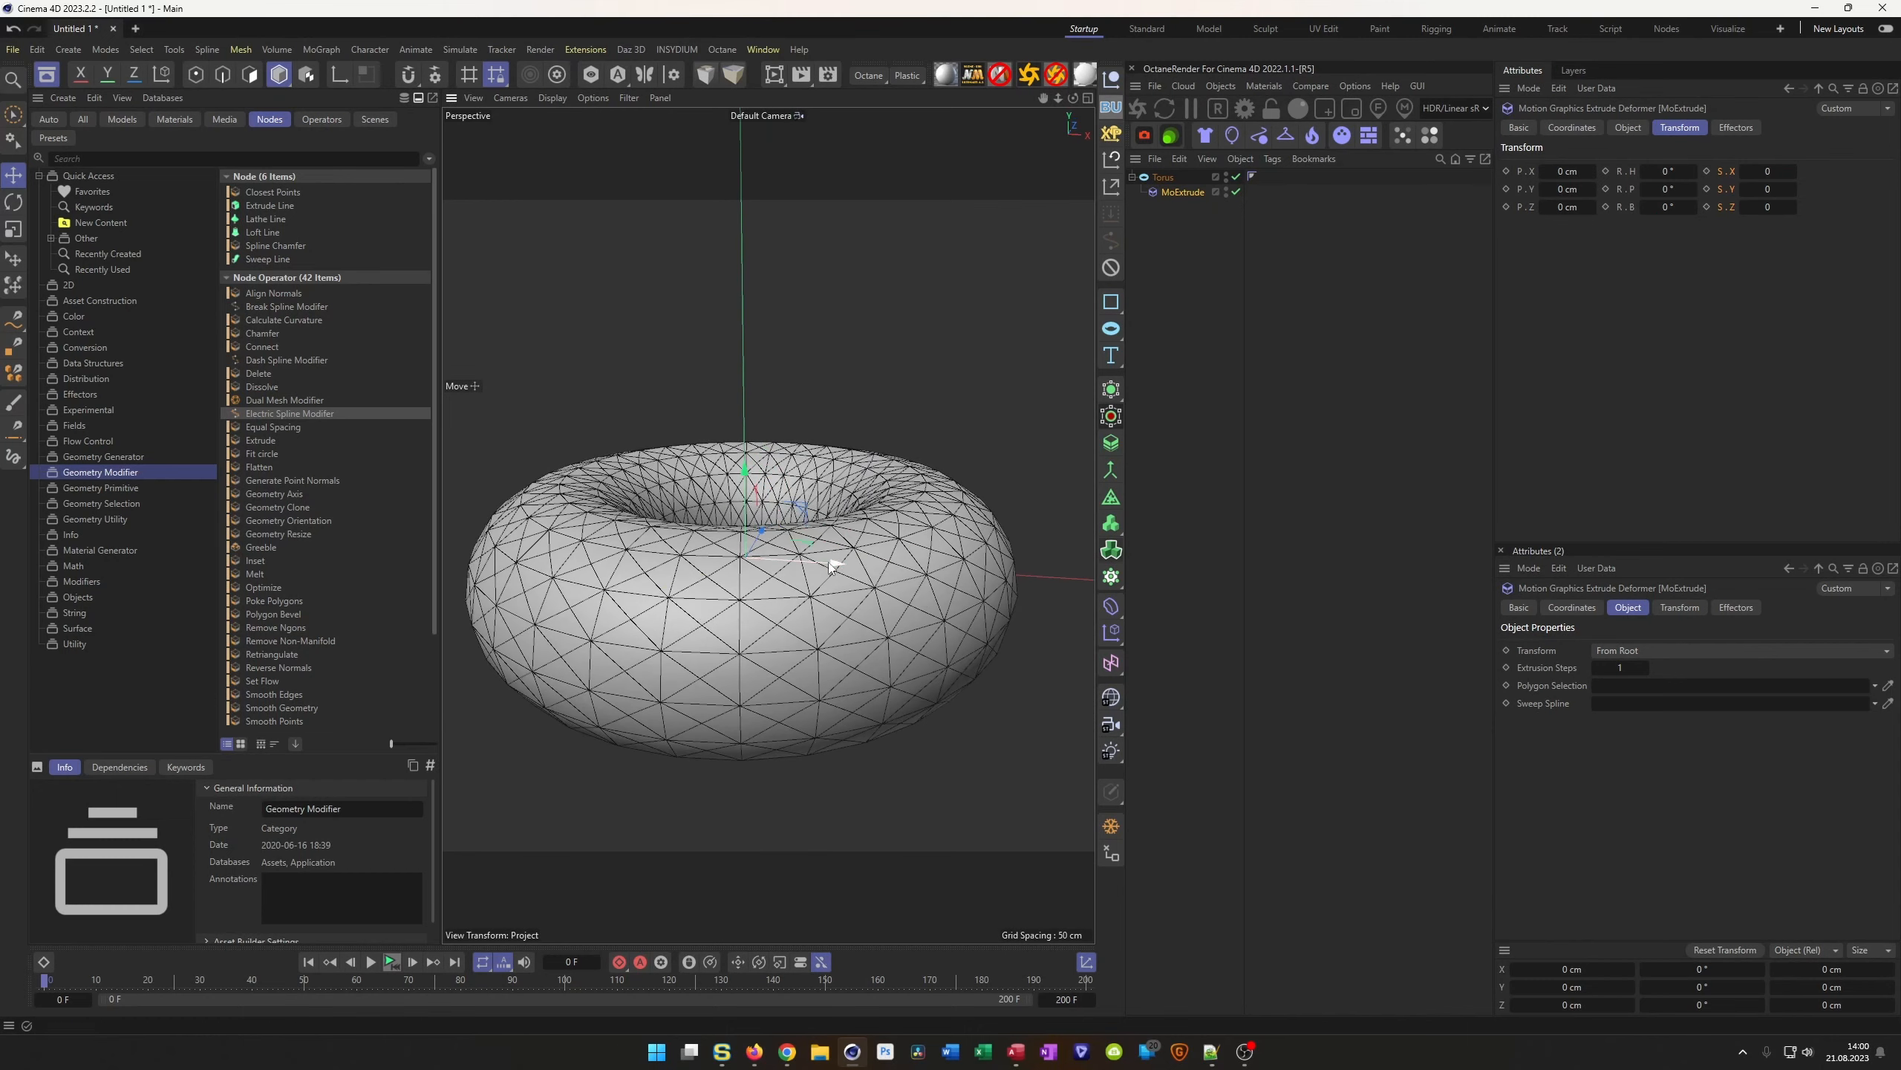
scroll(766, 547, up, 6)
scroll(767, 449, down, 3)
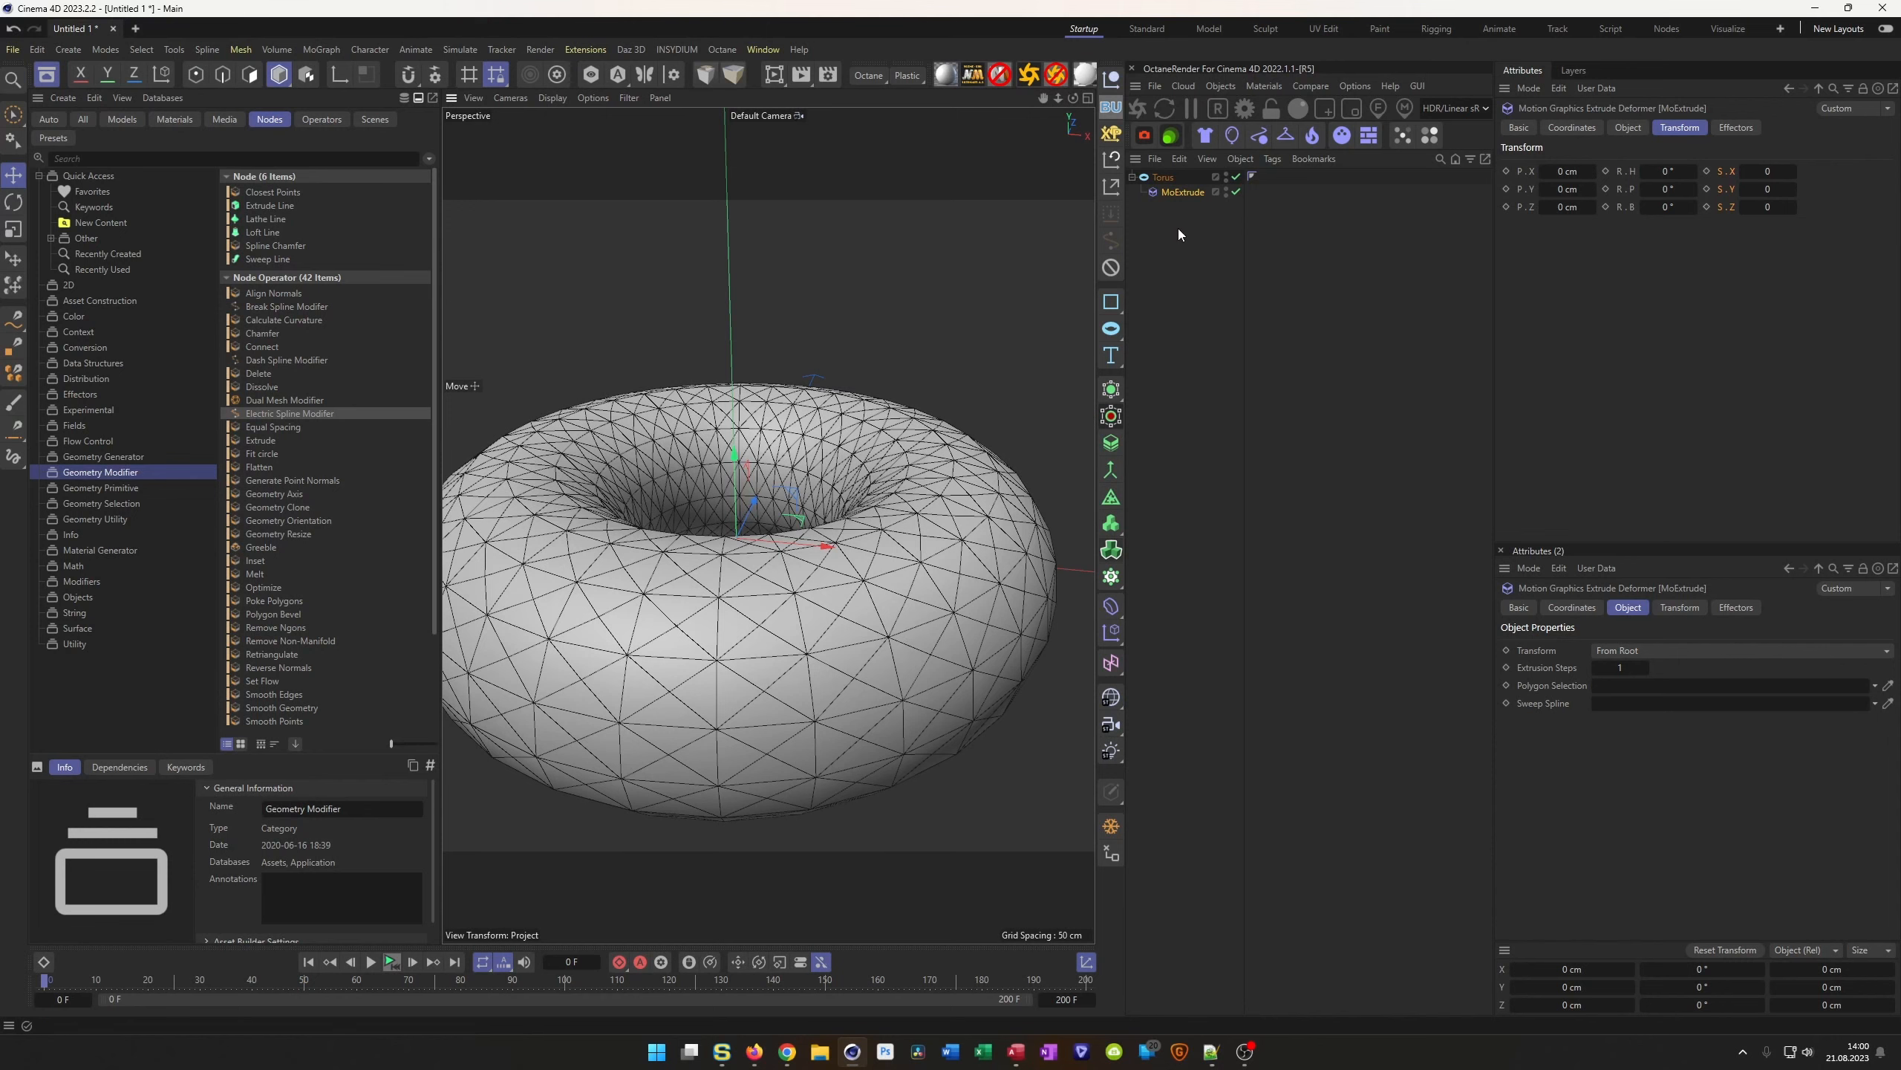
Move the MoExtrude out of the torus hierarchy and make the torus editable
drag(1175, 193, 1173, 231)
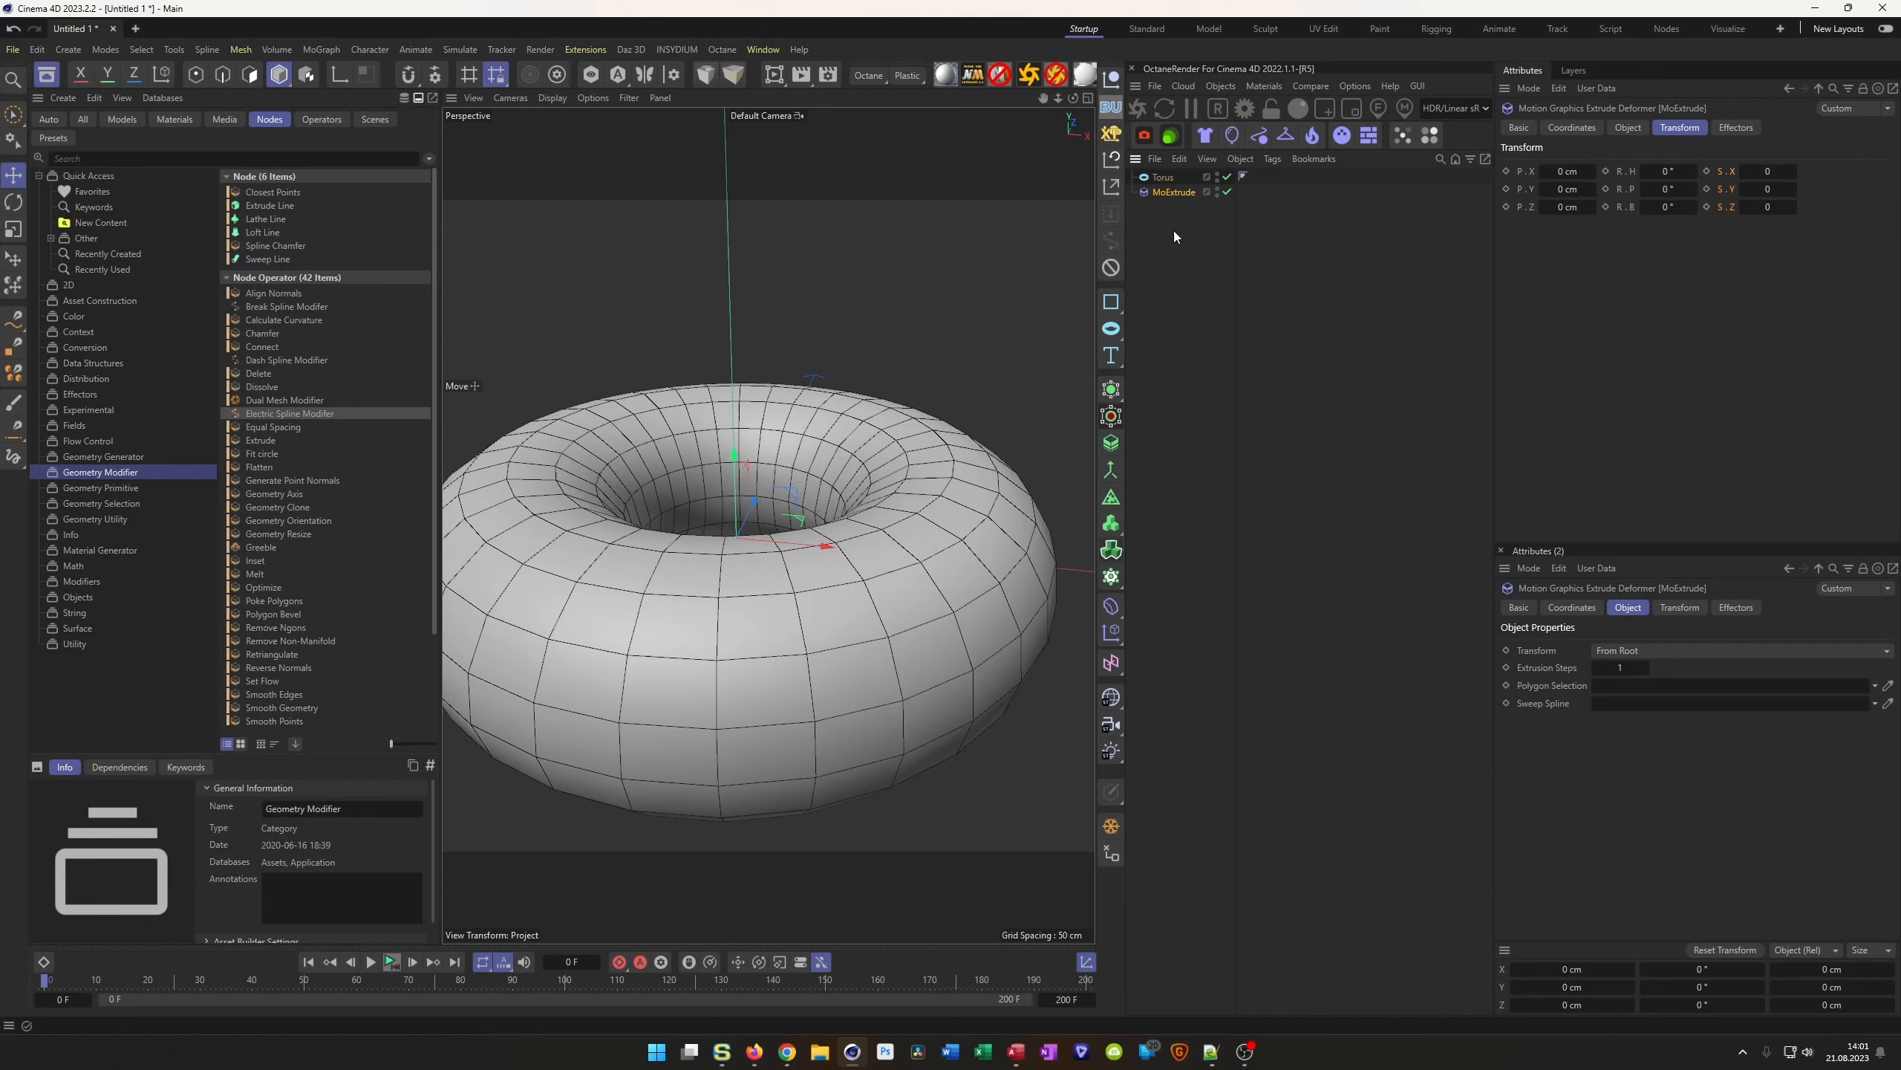
click(1164, 180)
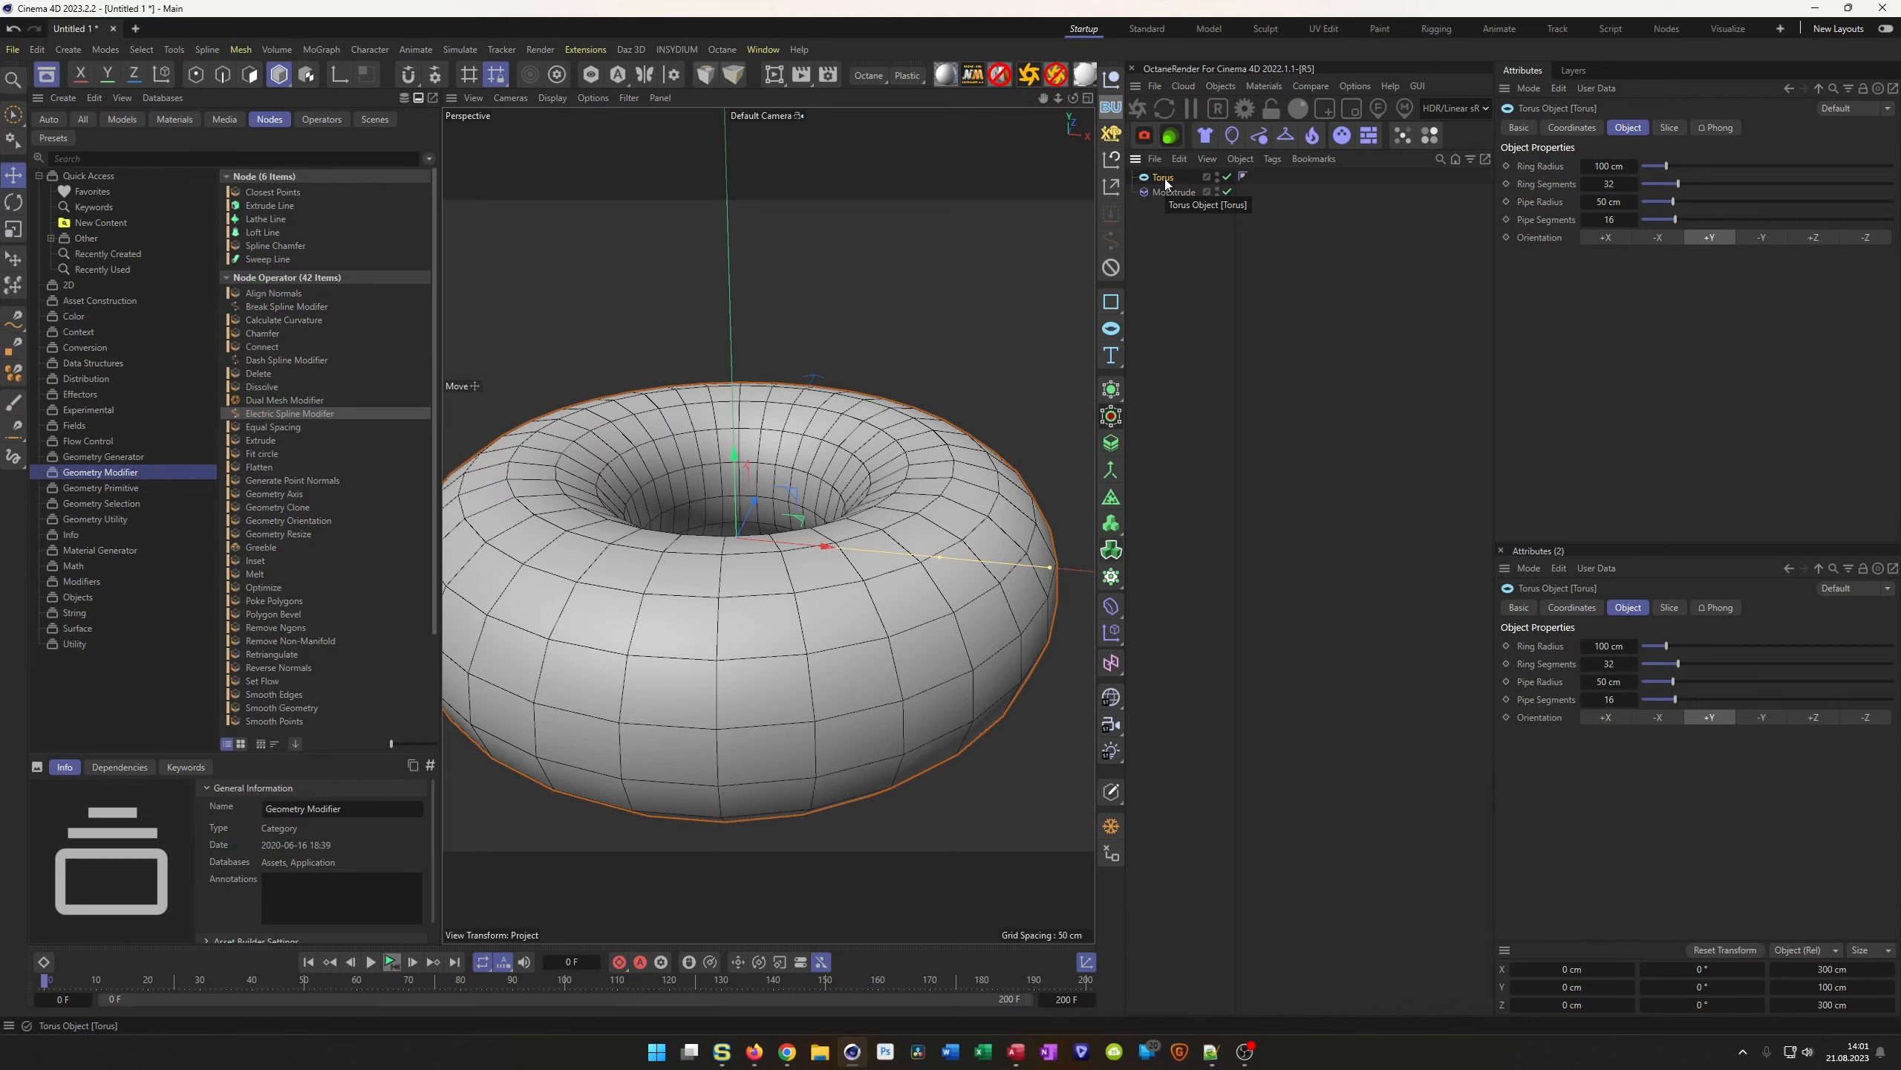
key(c)
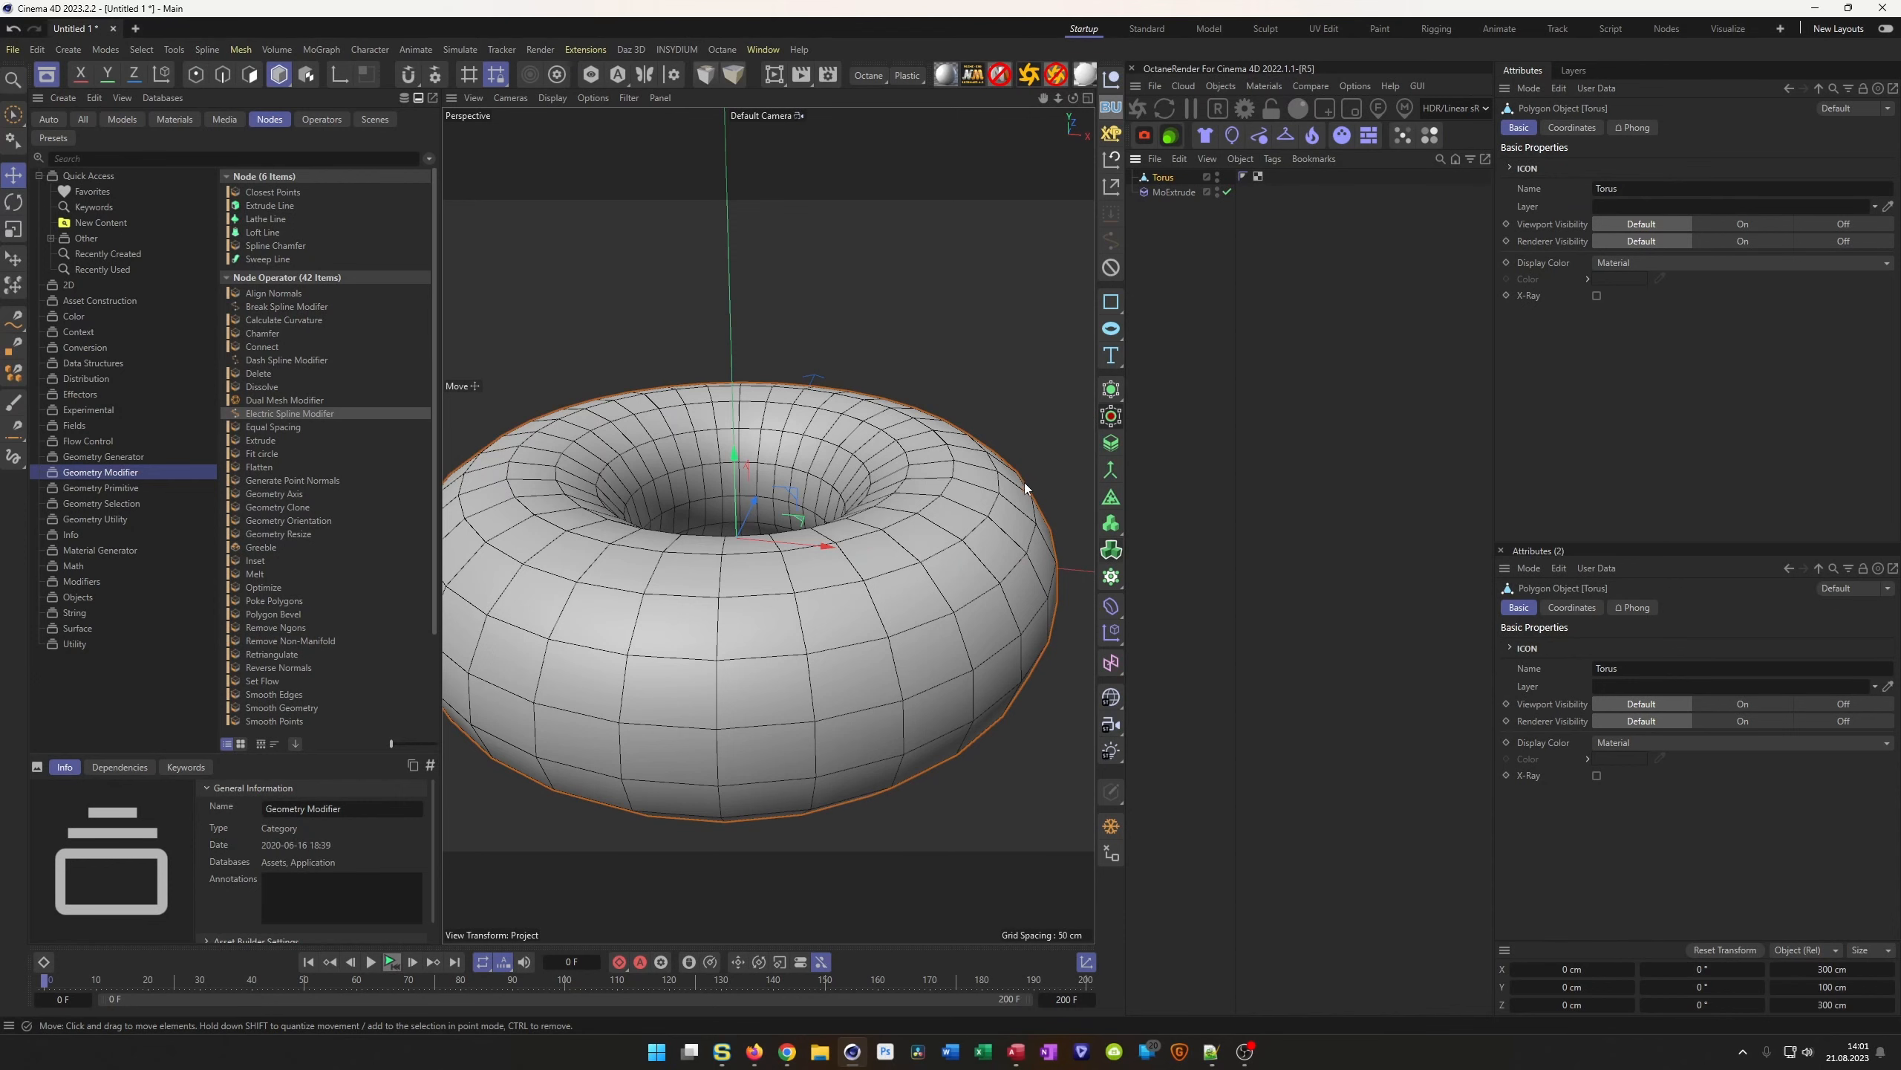
Select all edges of the torus and store them in an edge selection tag
key(Return)
click(856, 547)
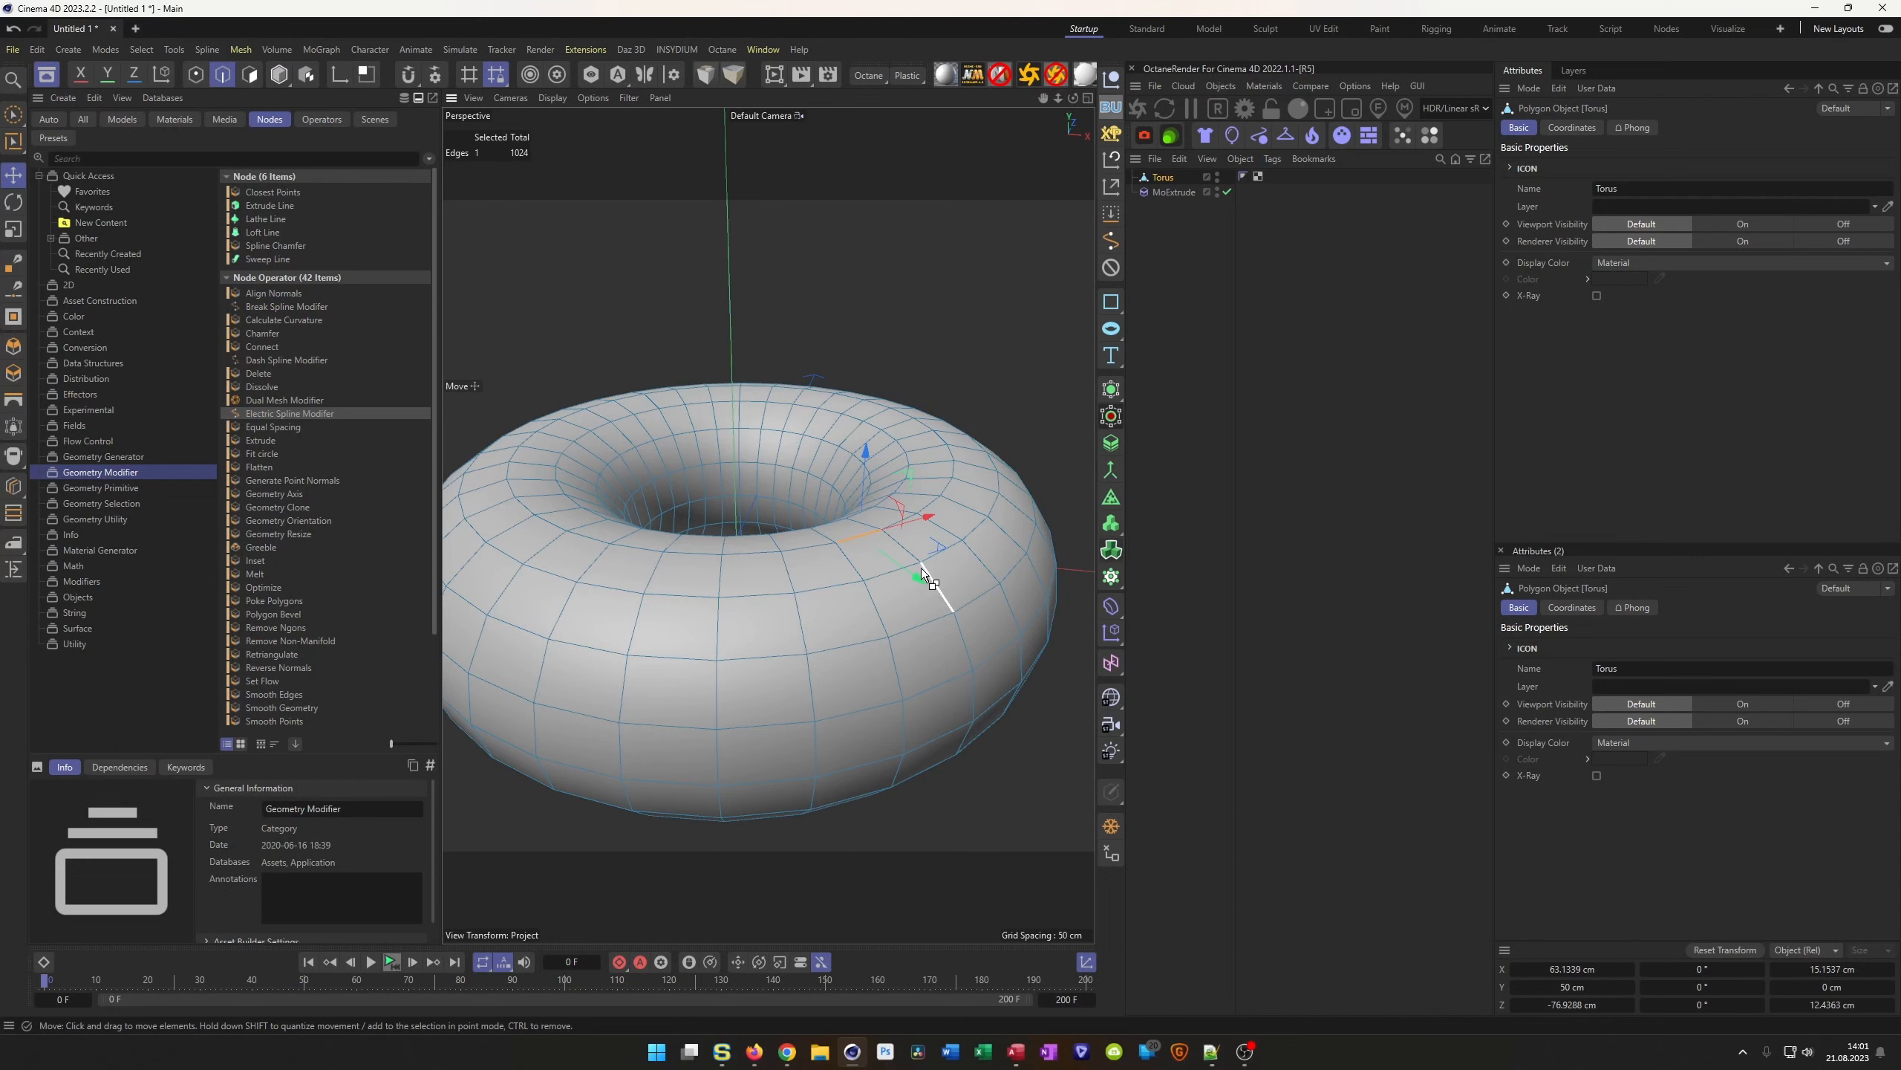
key(ctrl+a)
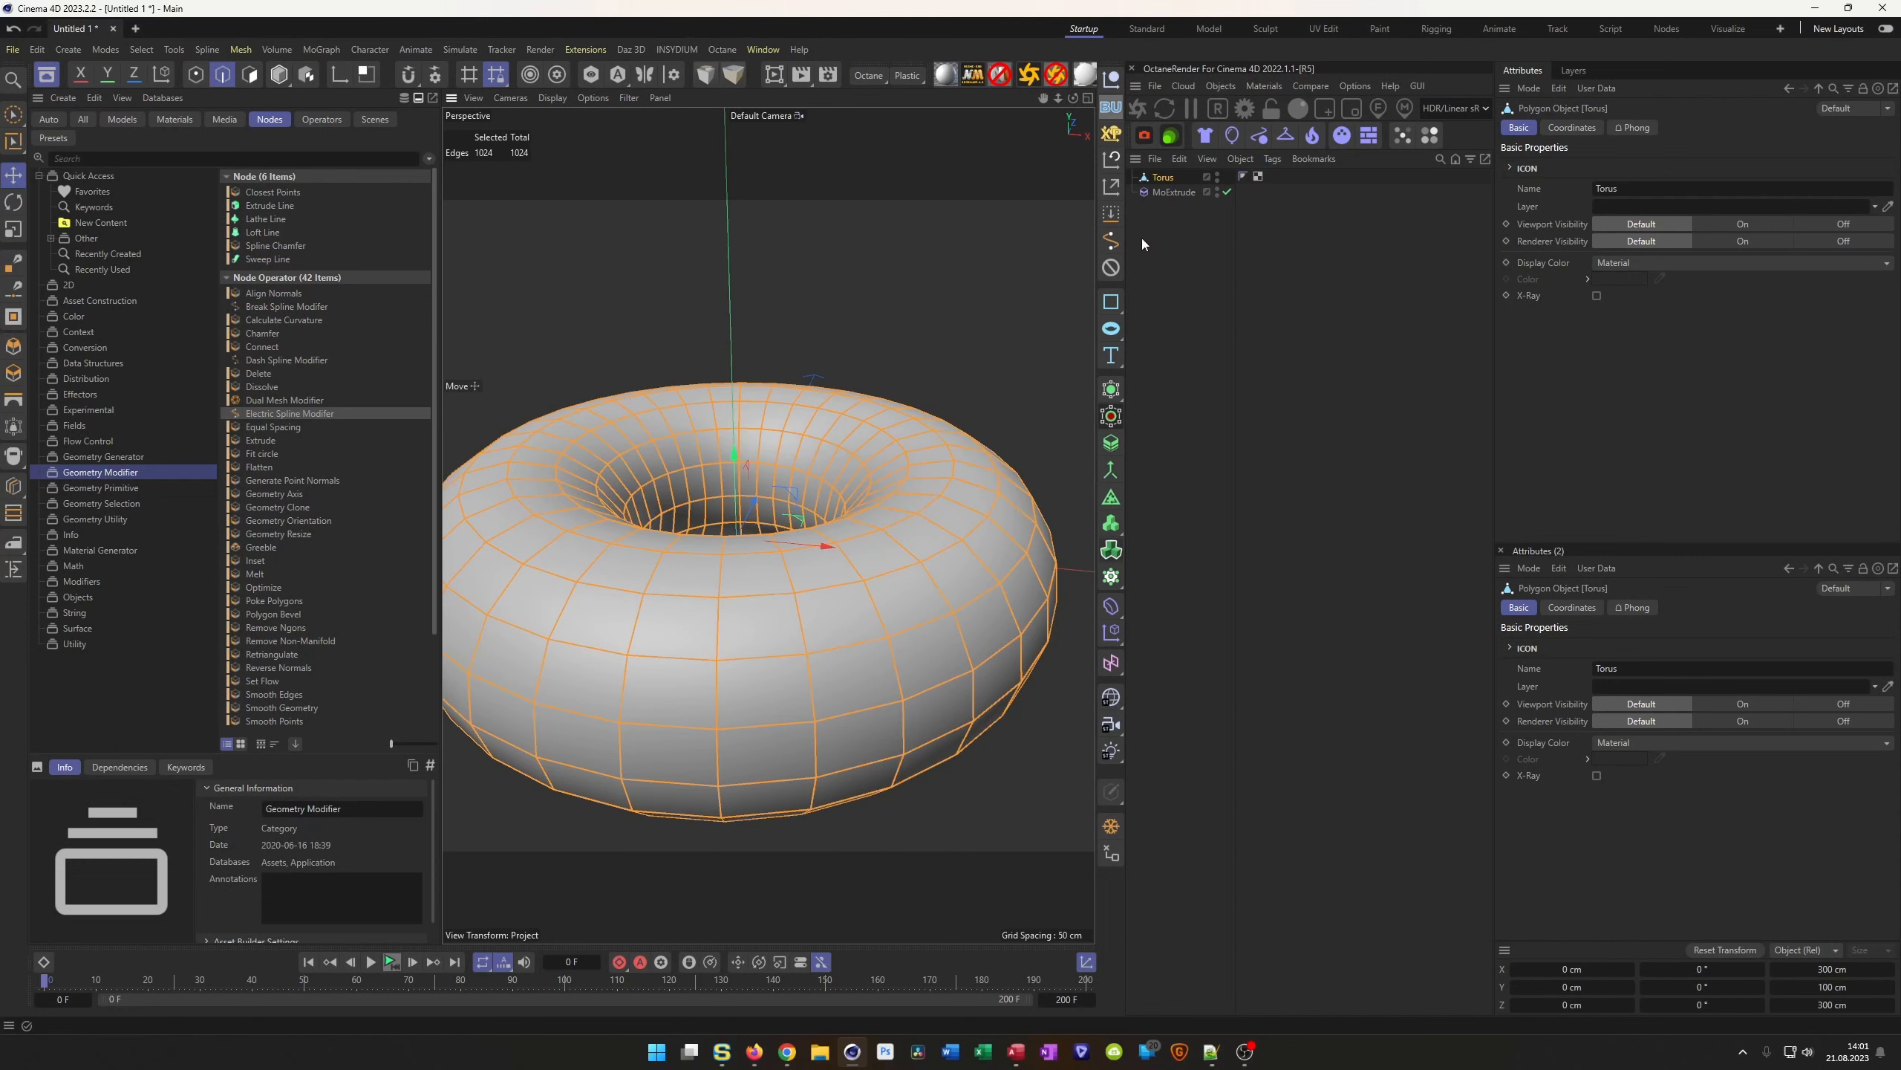
click(1111, 213)
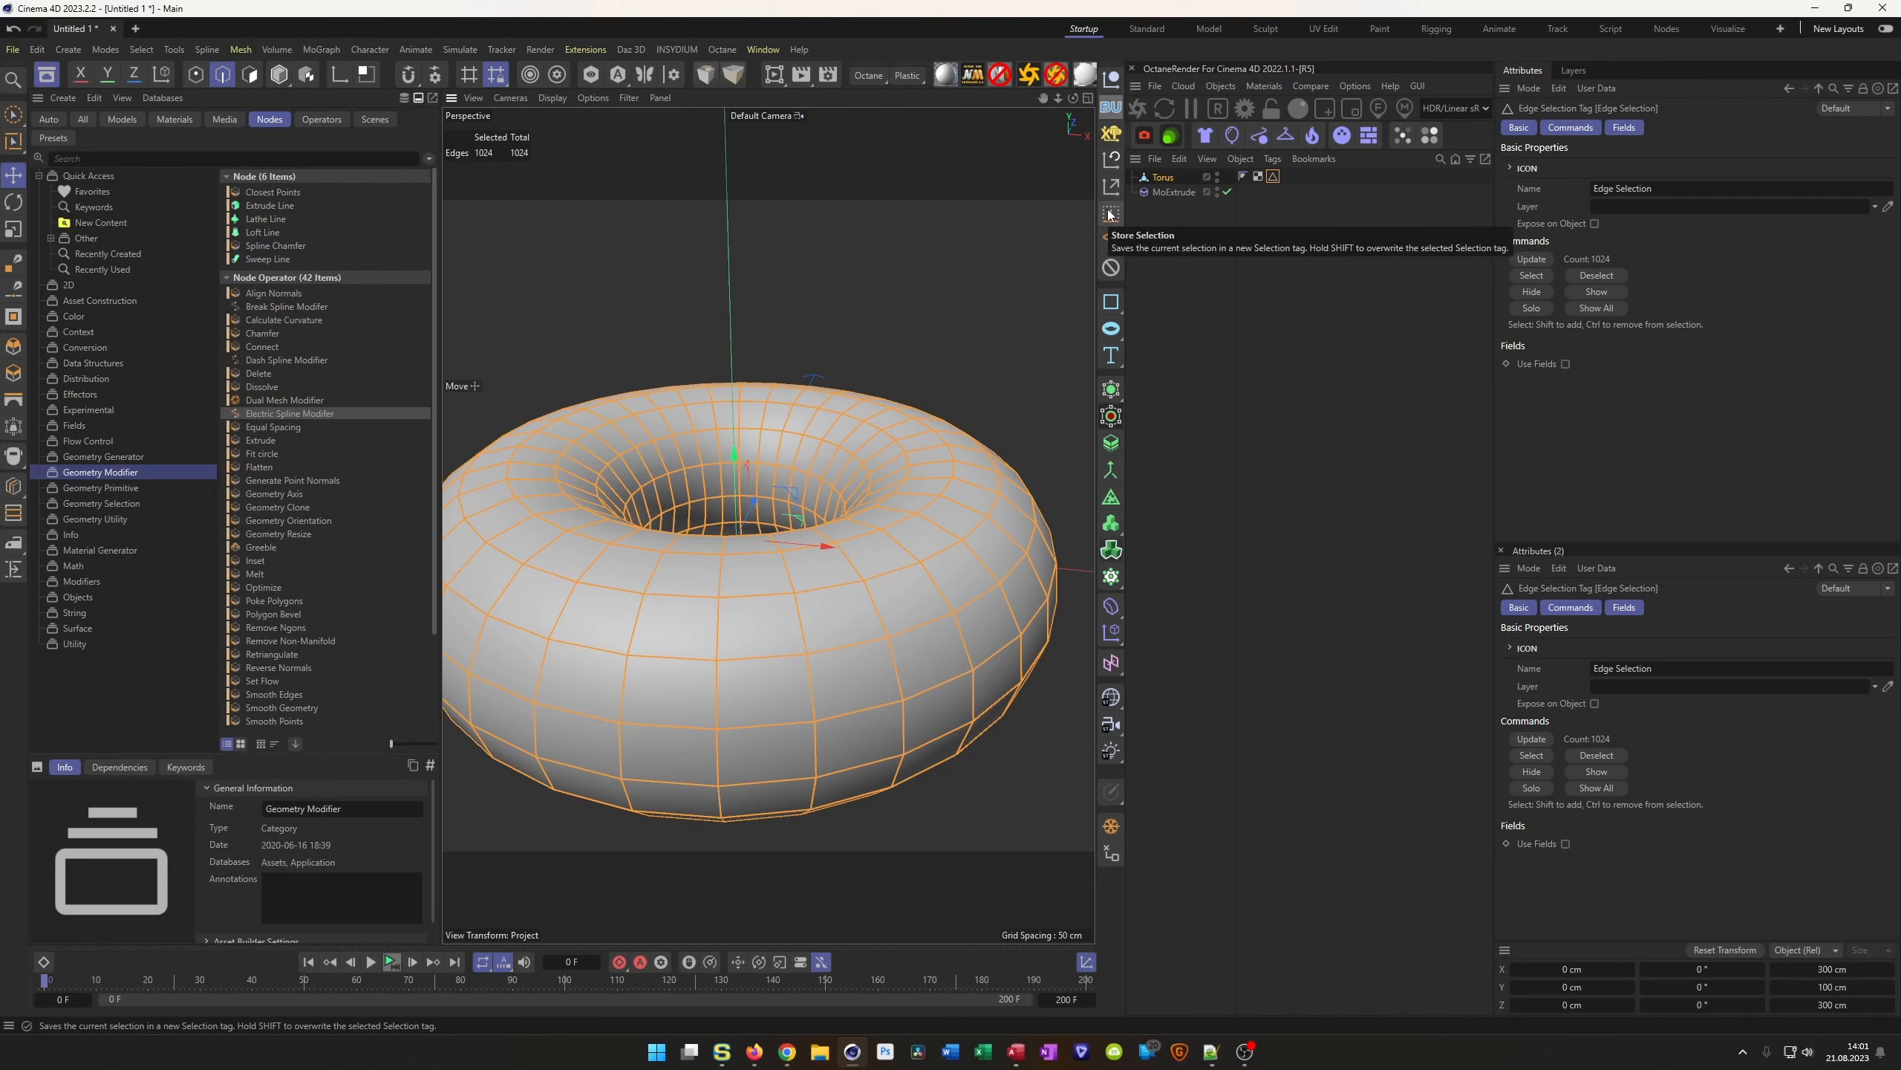
click(137, 49)
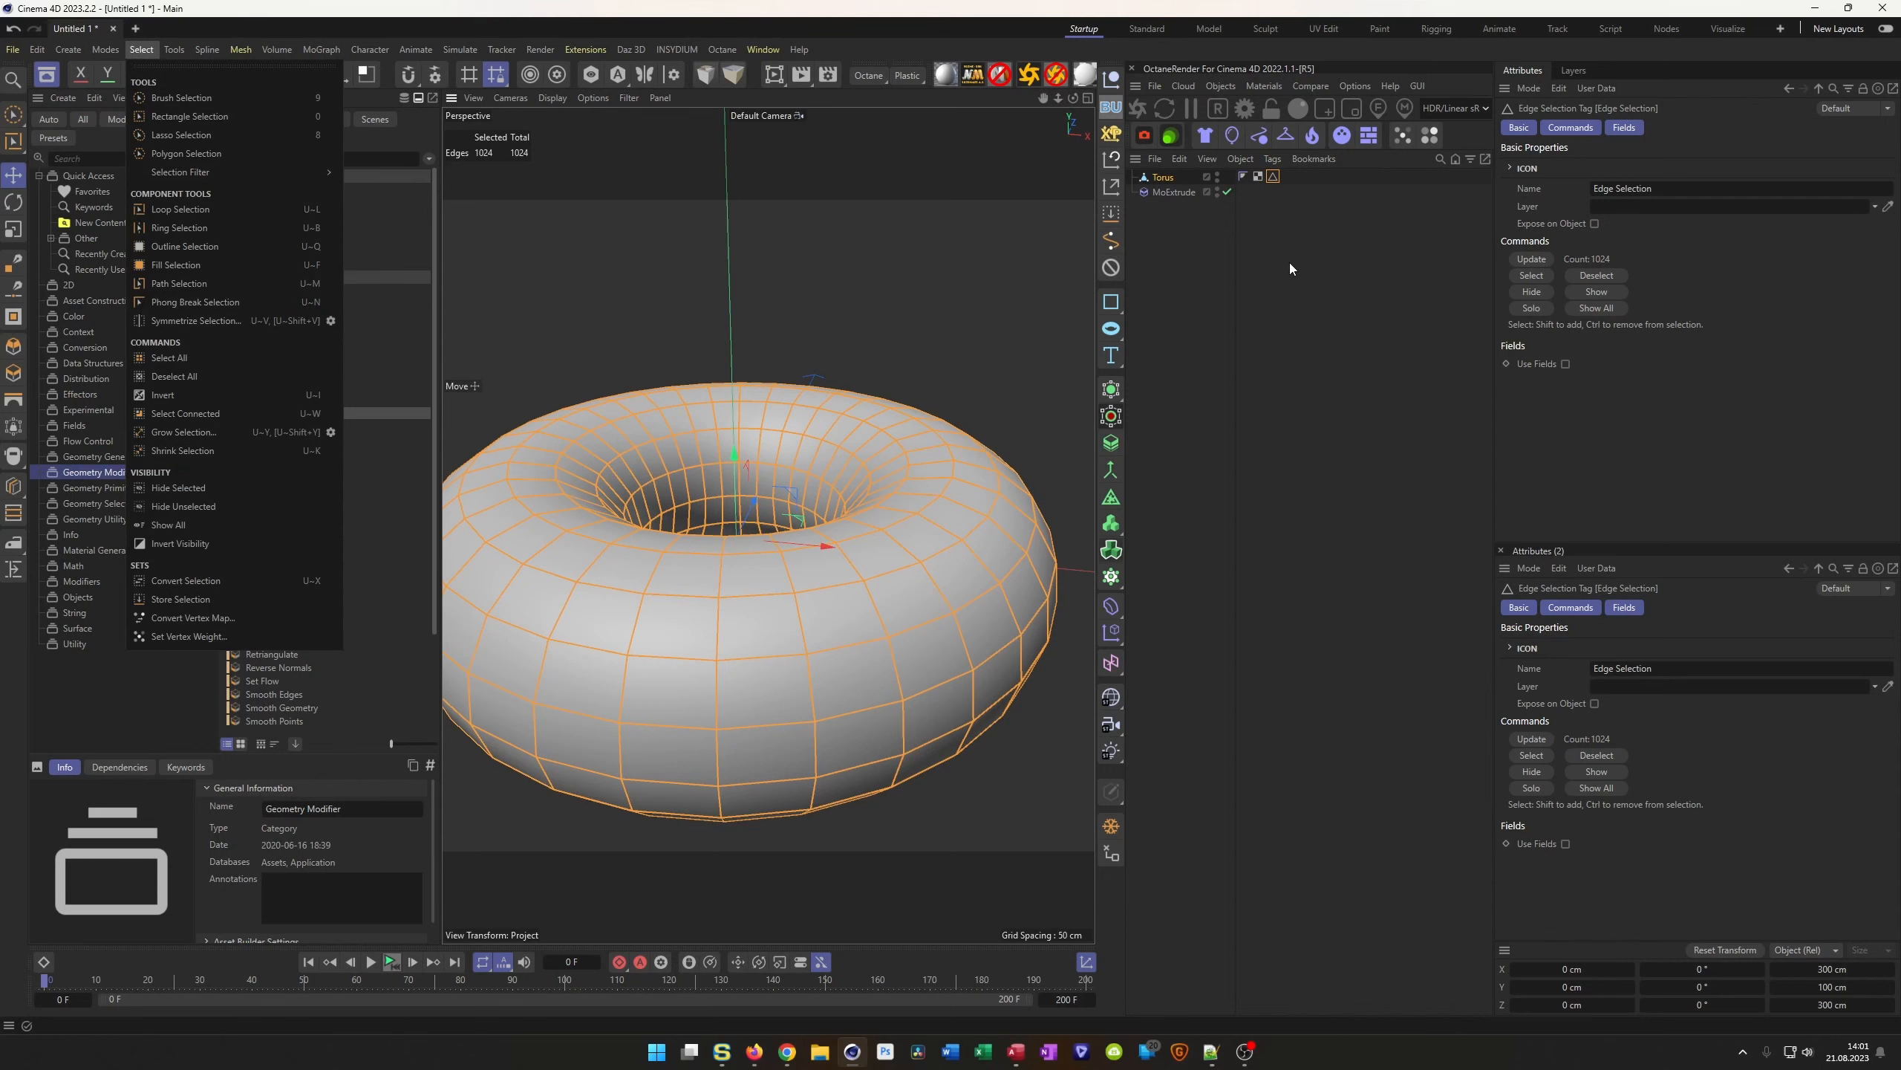
click(1169, 240)
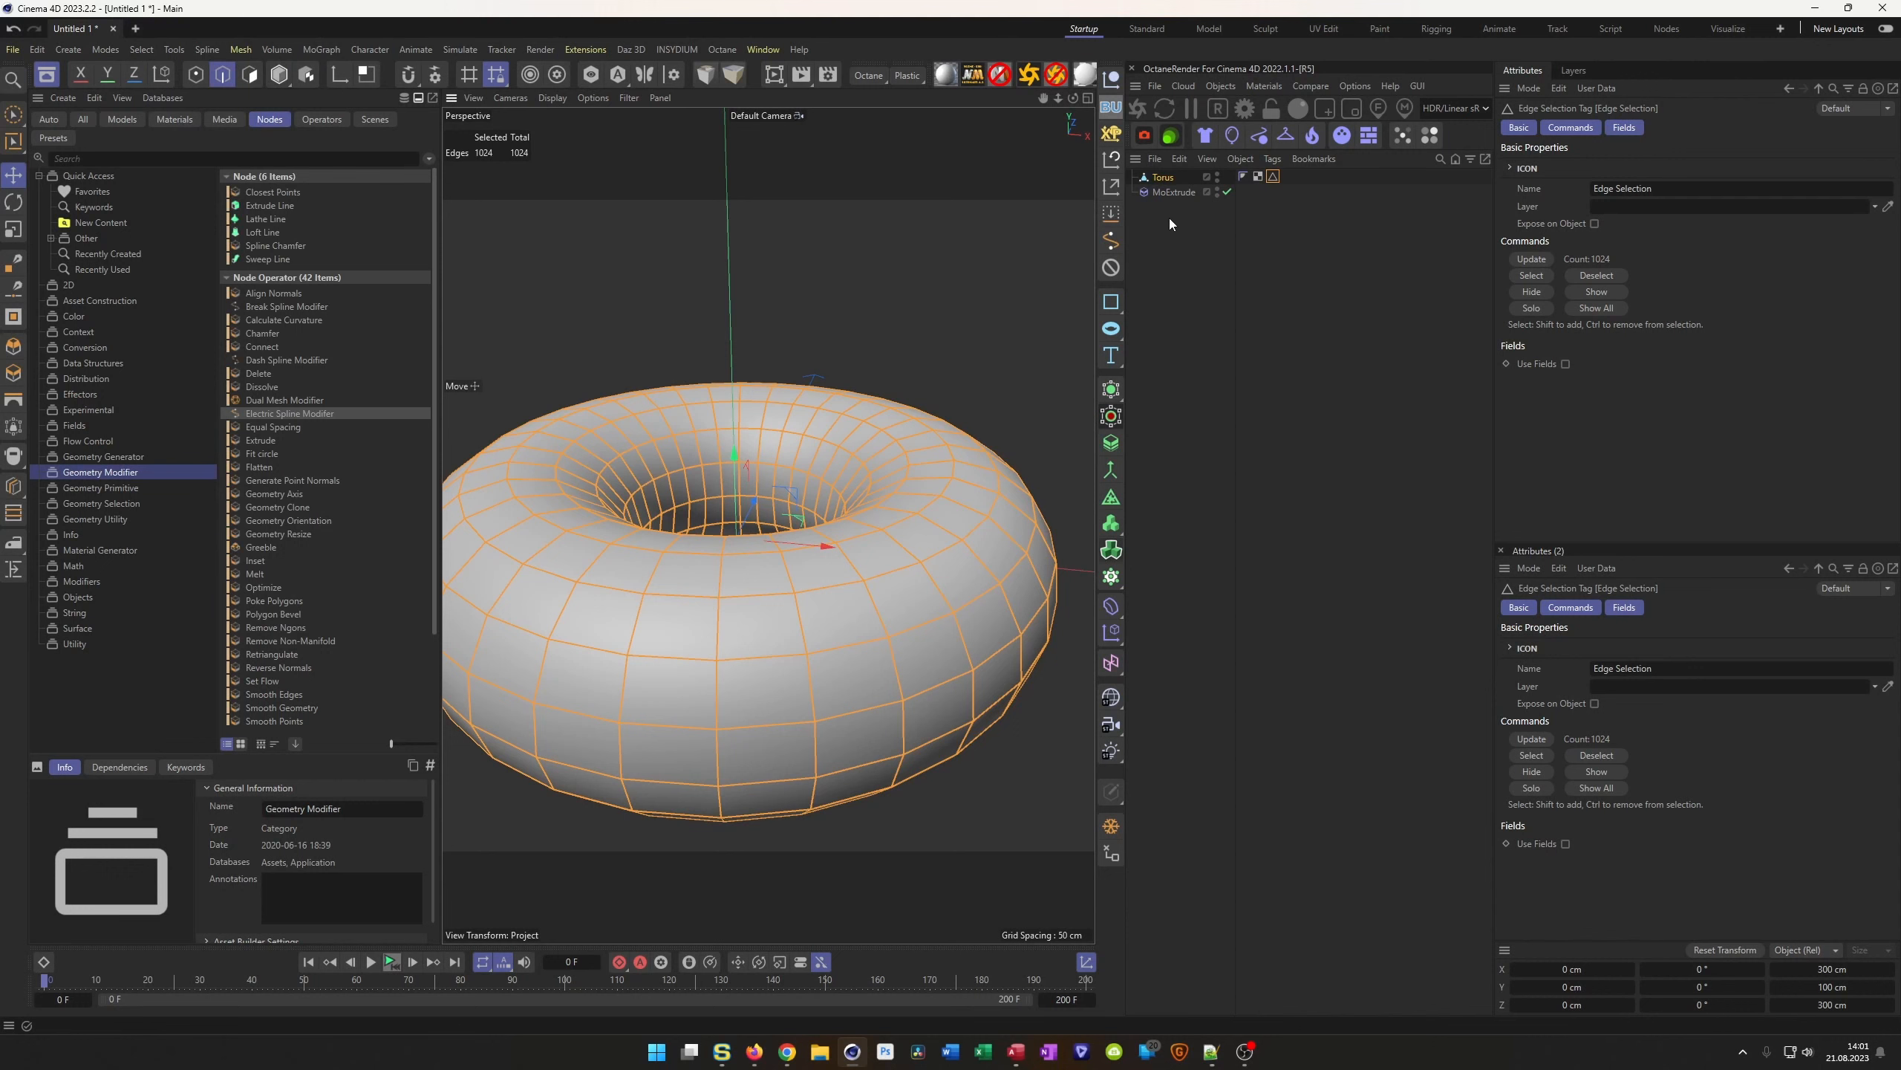
Make the MoExtrude a child of the torus again, and select the torus in model mode
drag(1166, 193, 1162, 178)
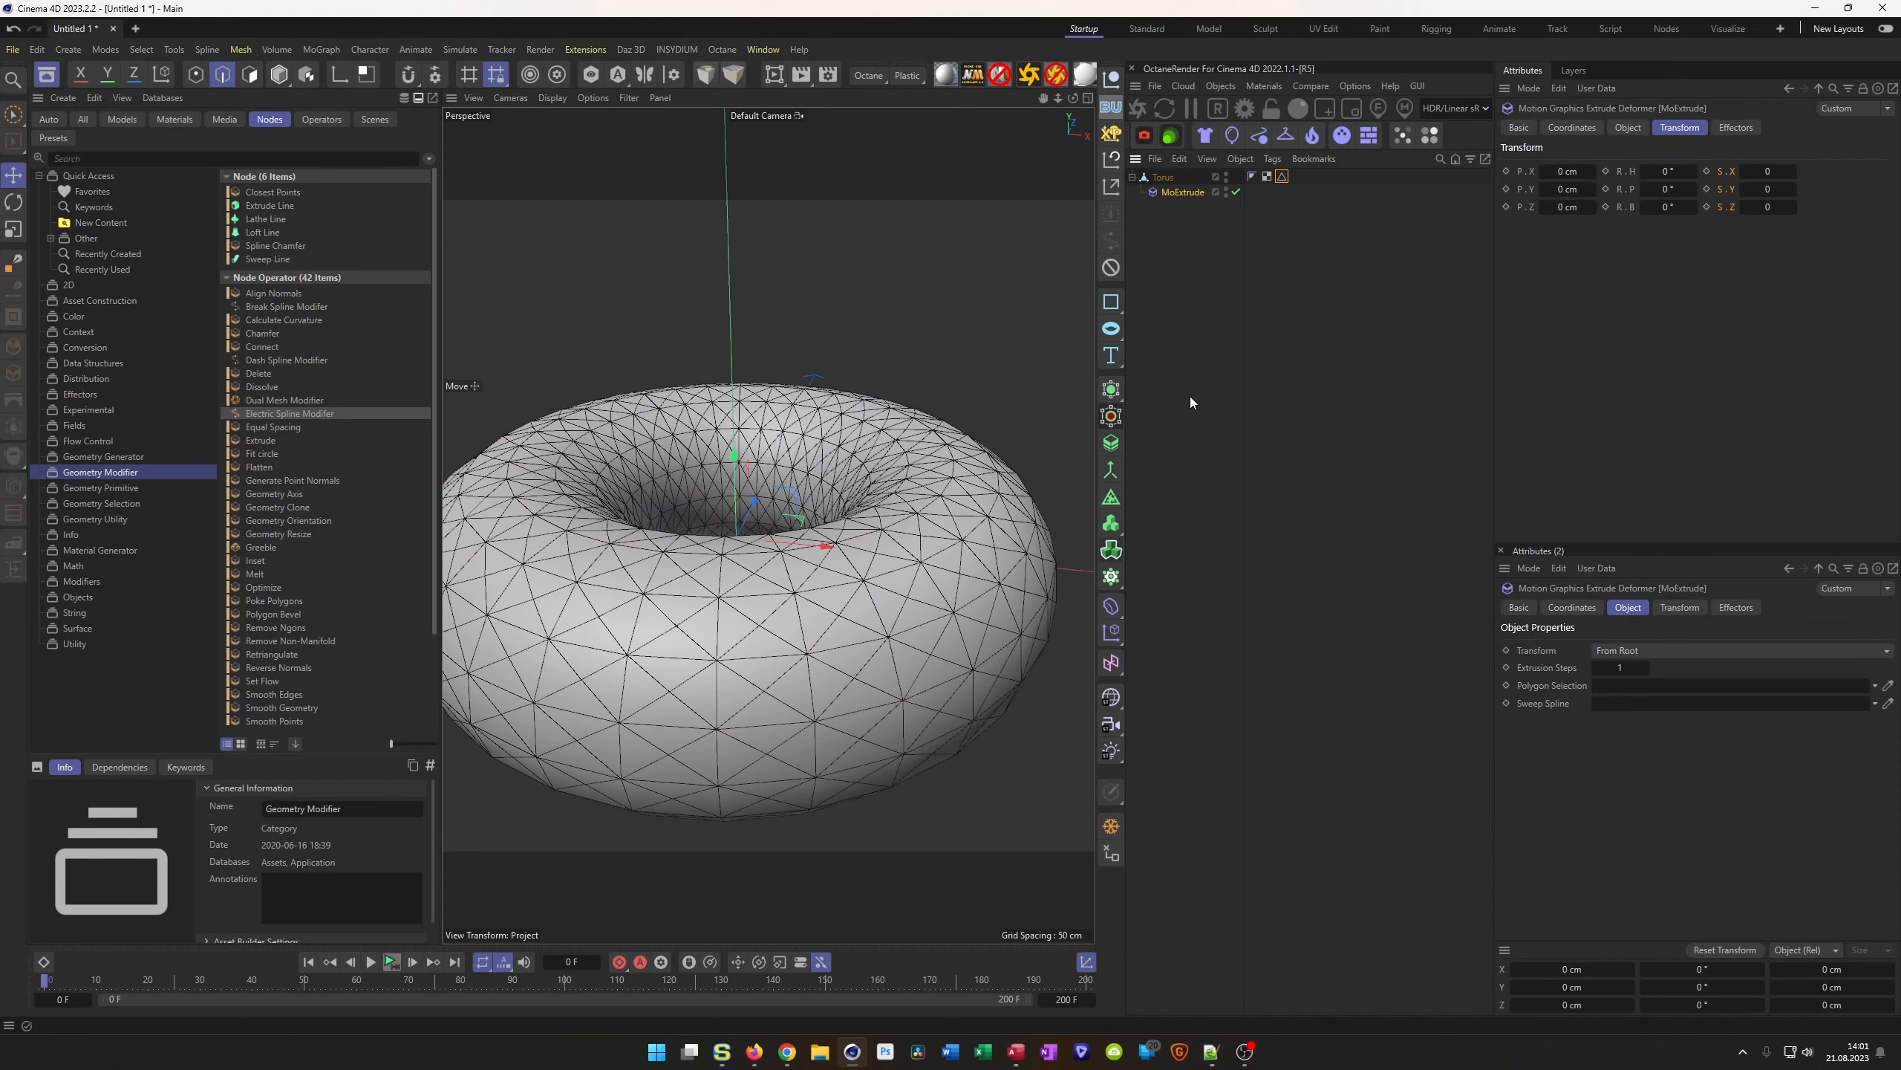
click(1166, 177)
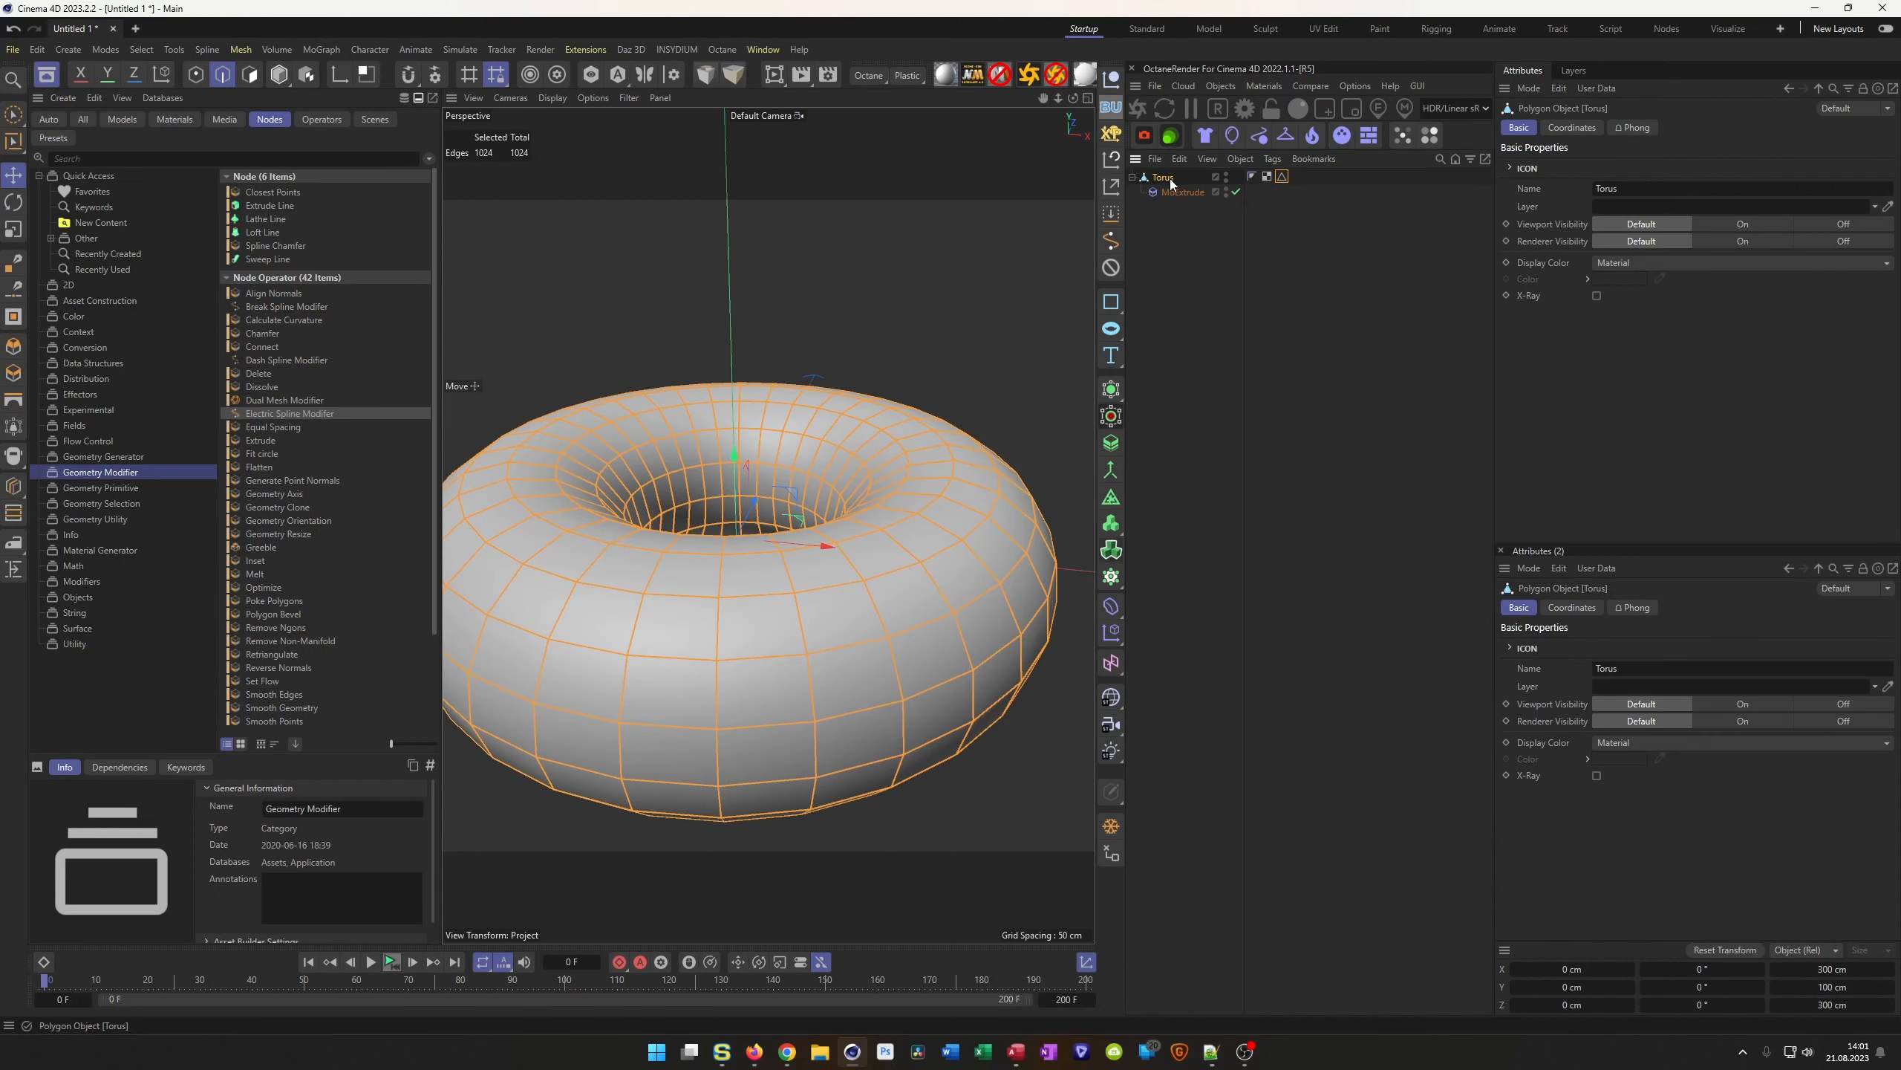
key(Return)
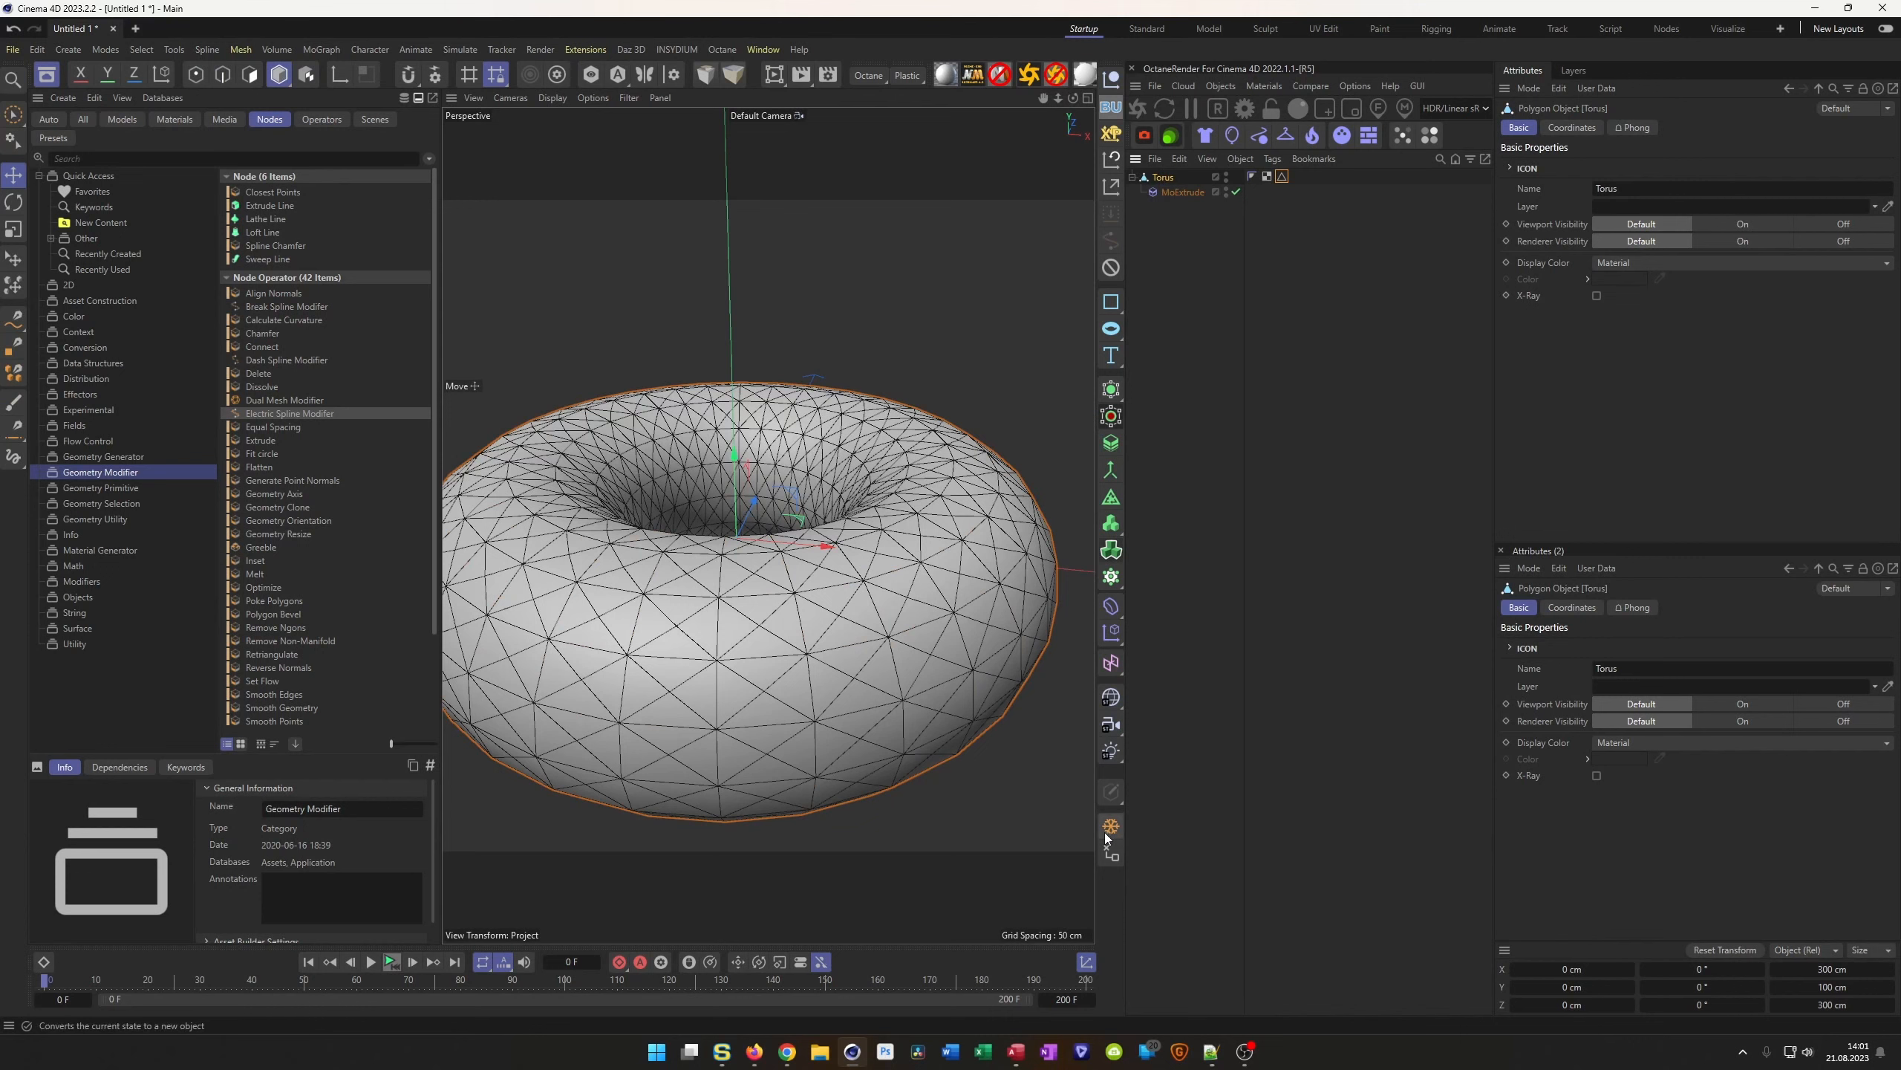
Convert the torus to a new object with Current State to Object, then hide the original torus and disable its MoExtrude
right_click(1163, 178)
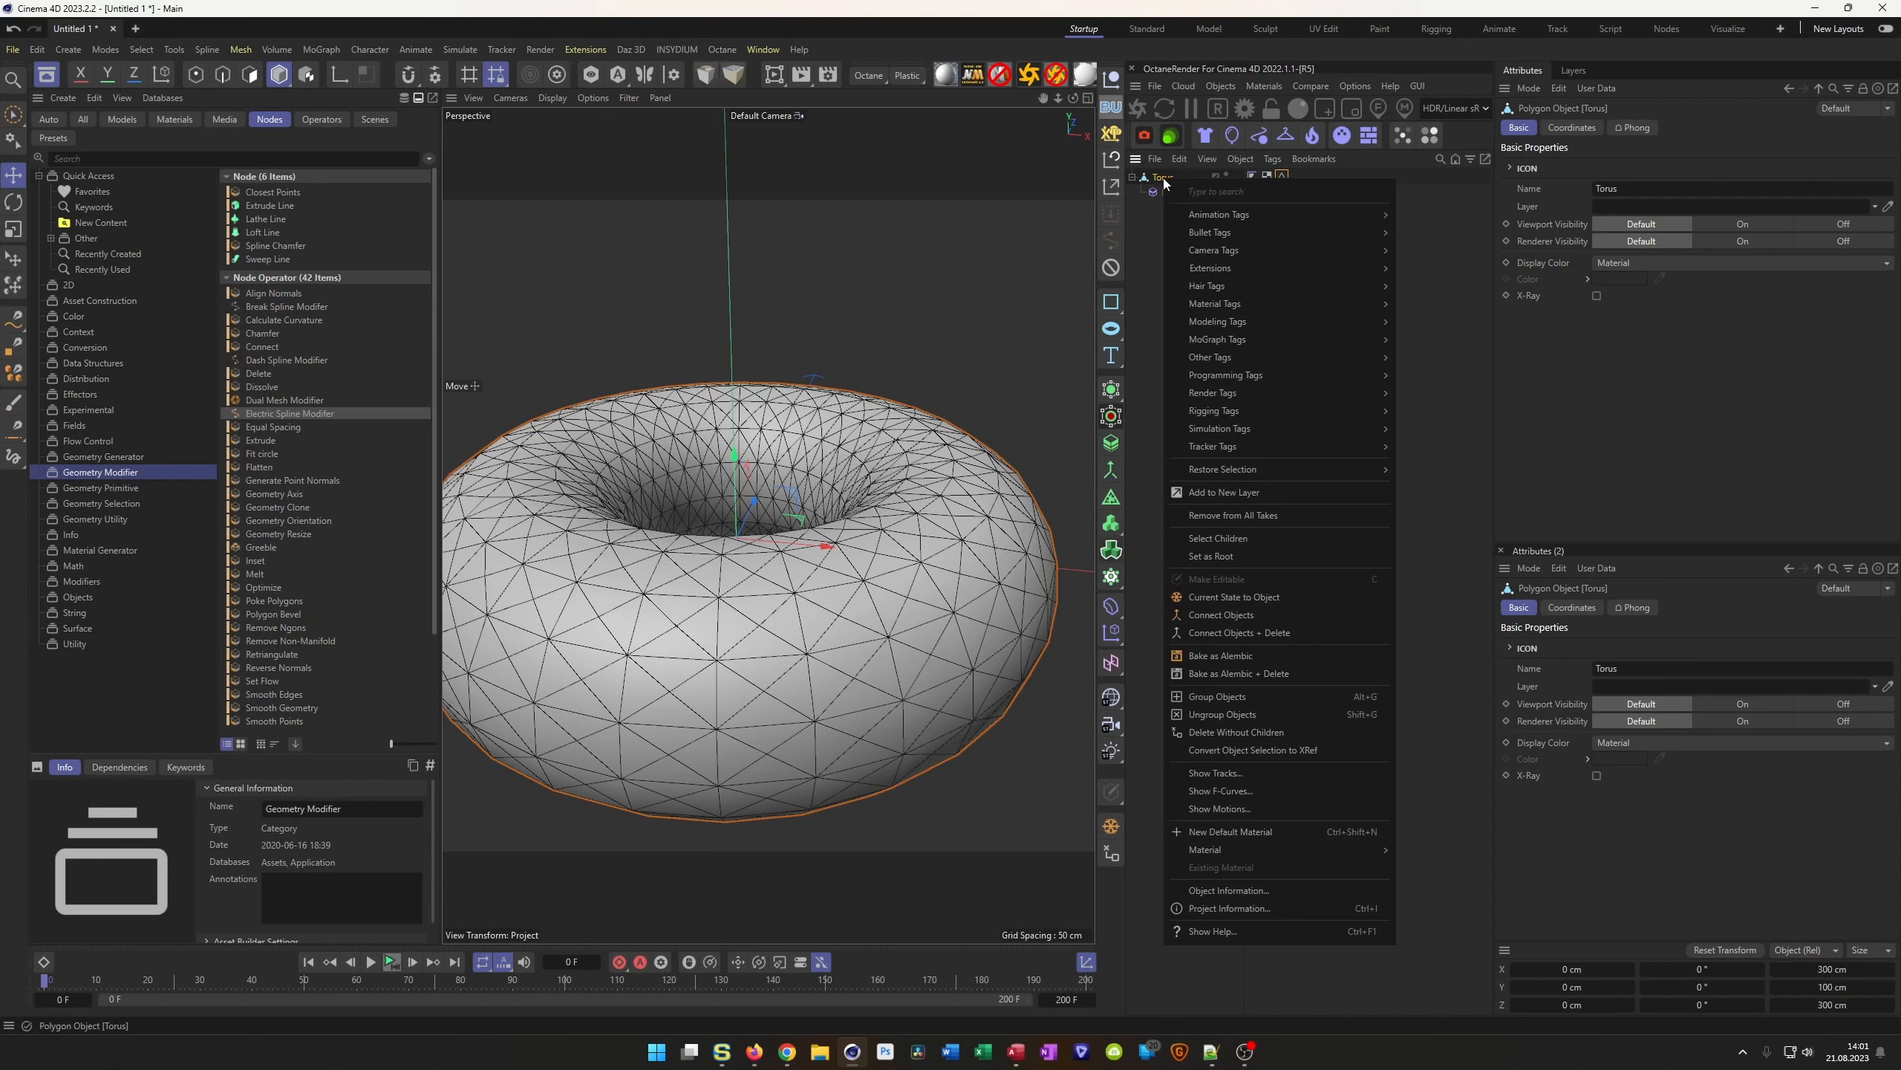
click(1265, 598)
alt+click(1227, 179)
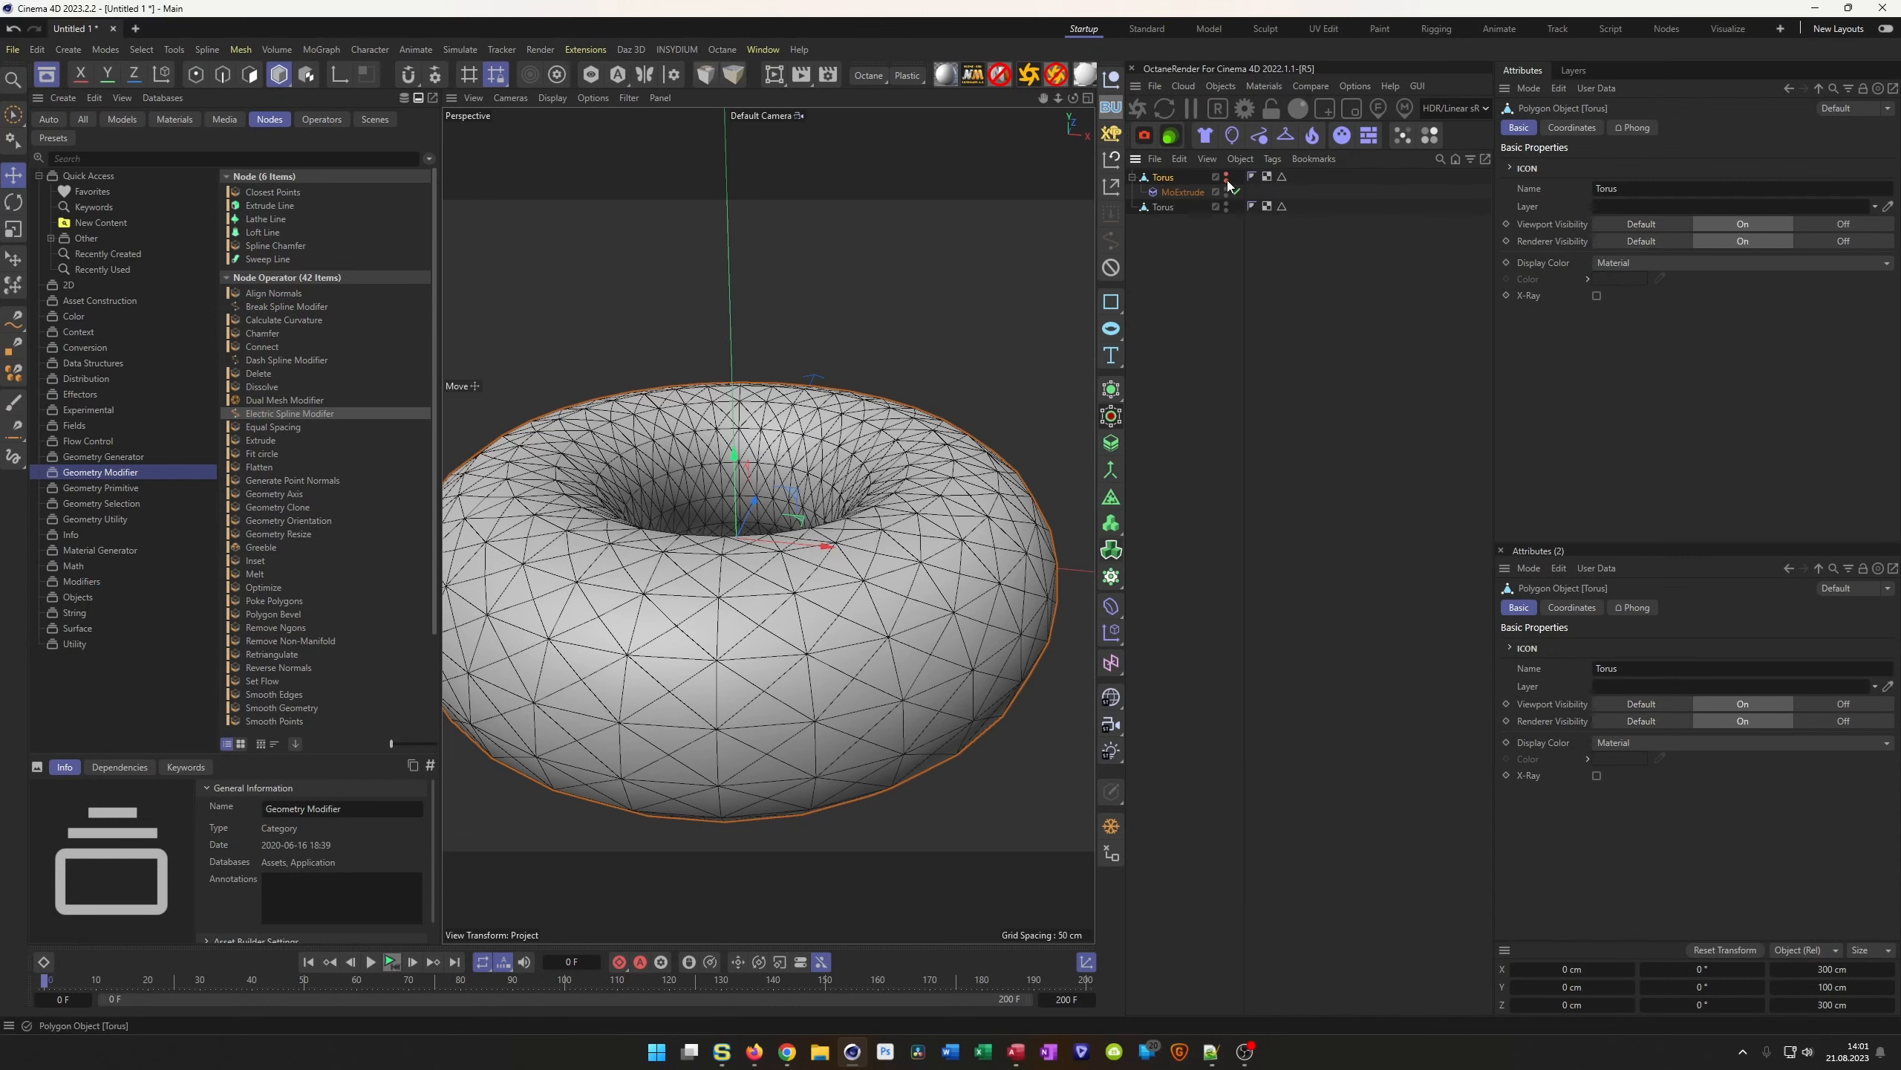
alt+click(1227, 180)
click(1236, 195)
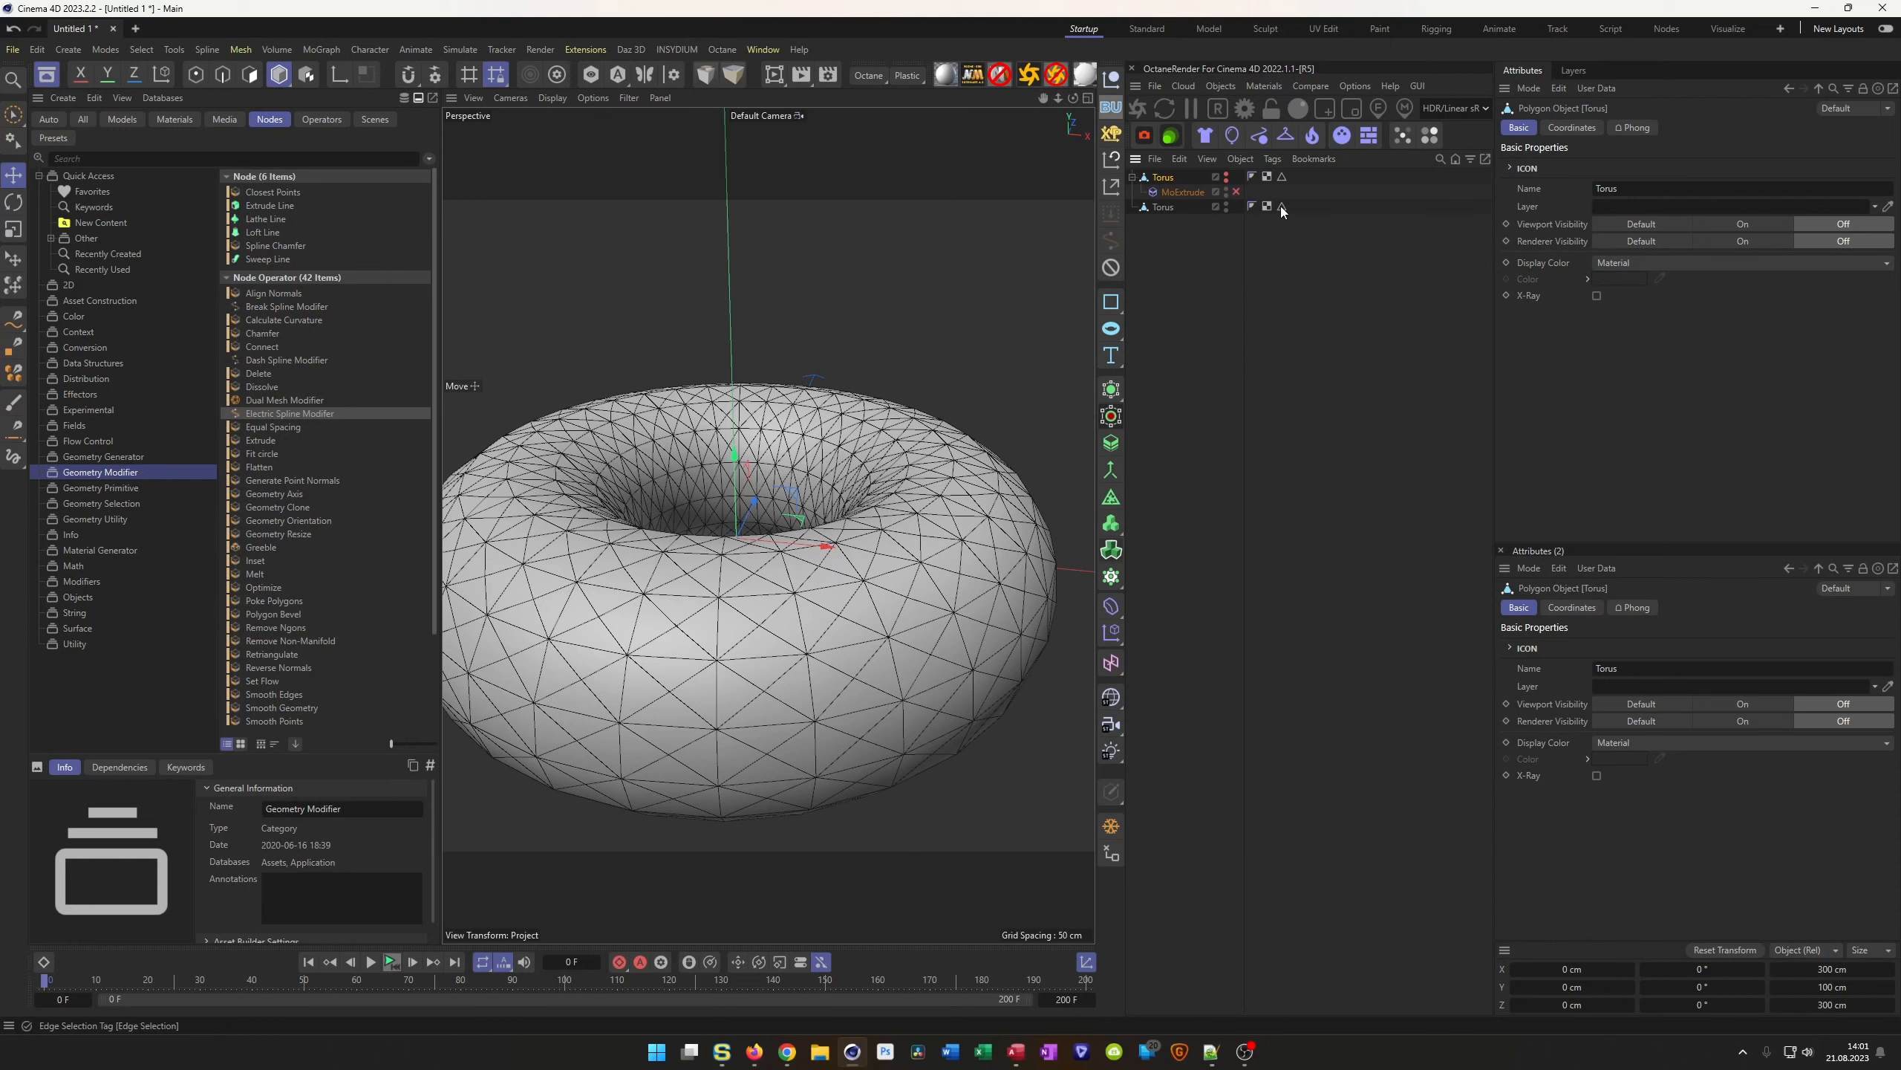
Recall the stored edge selection on the new torus copy
click(1160, 207)
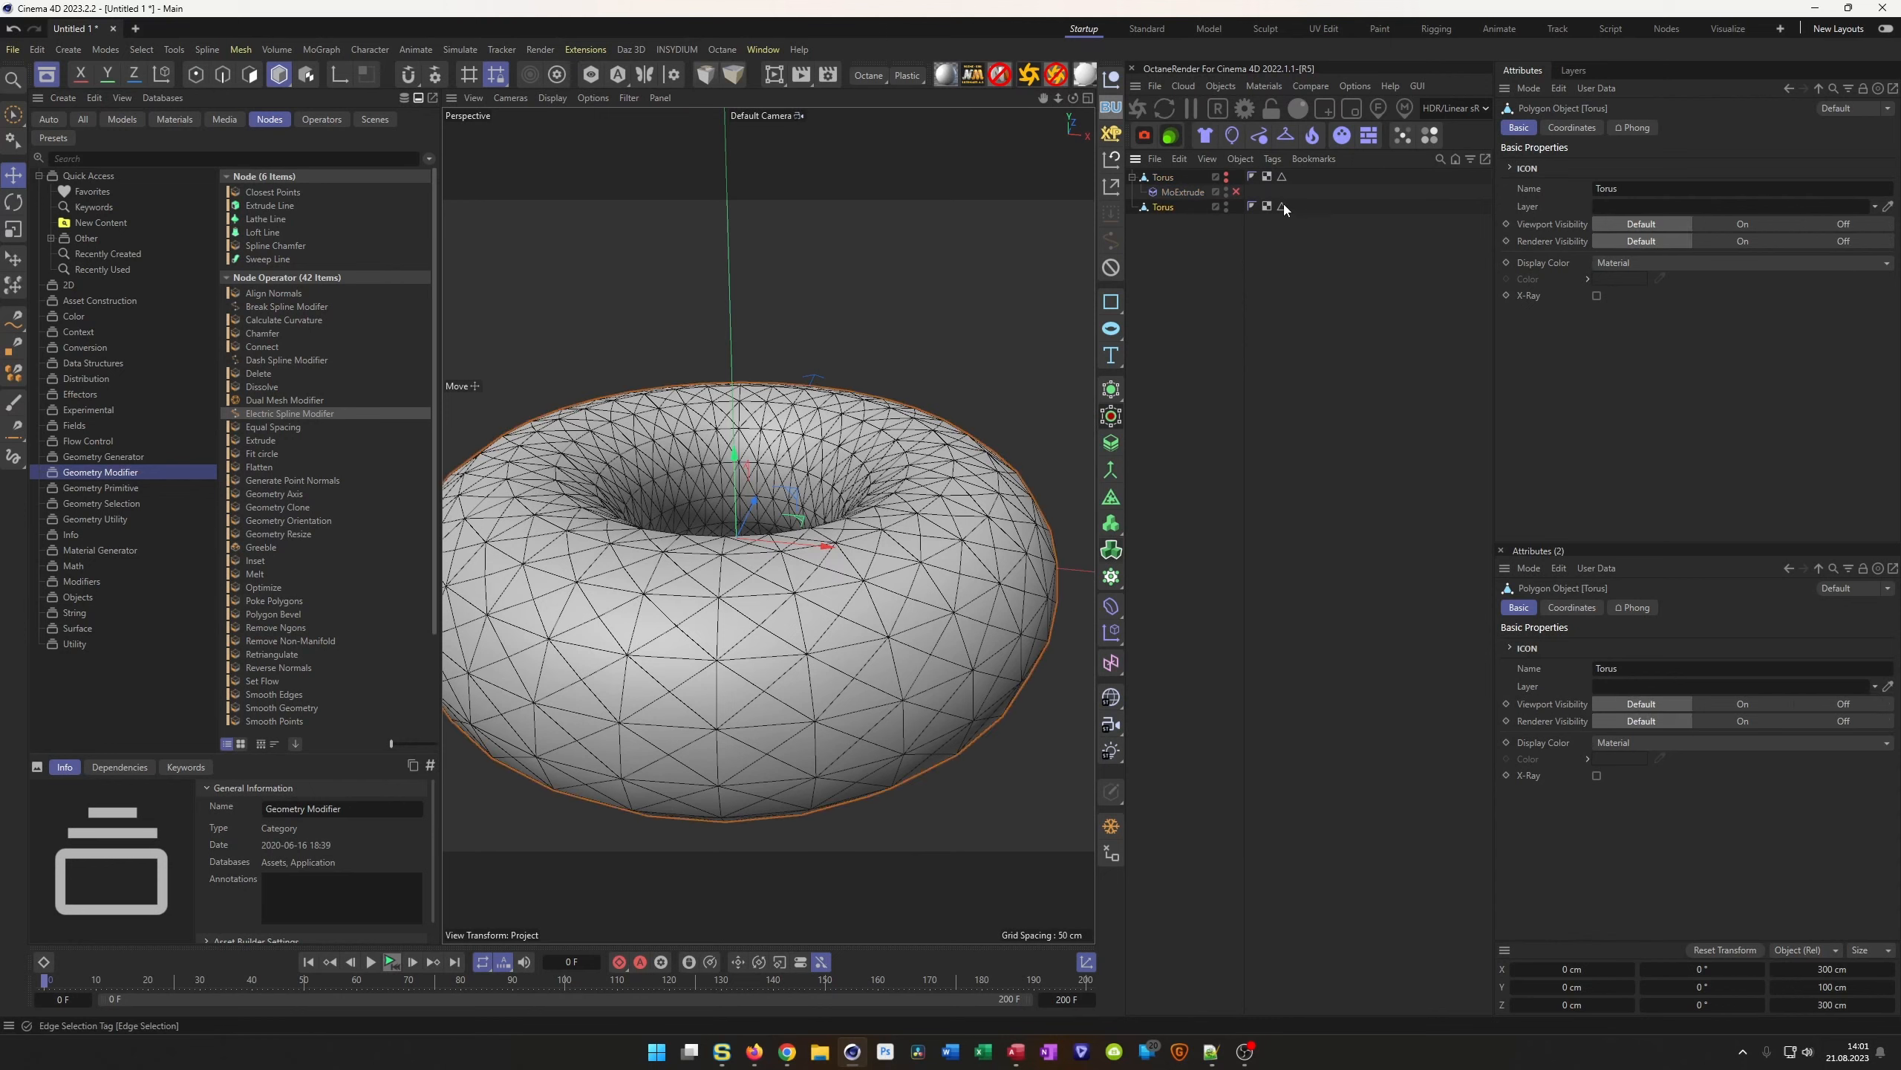
click(1282, 205)
double_click(1283, 205)
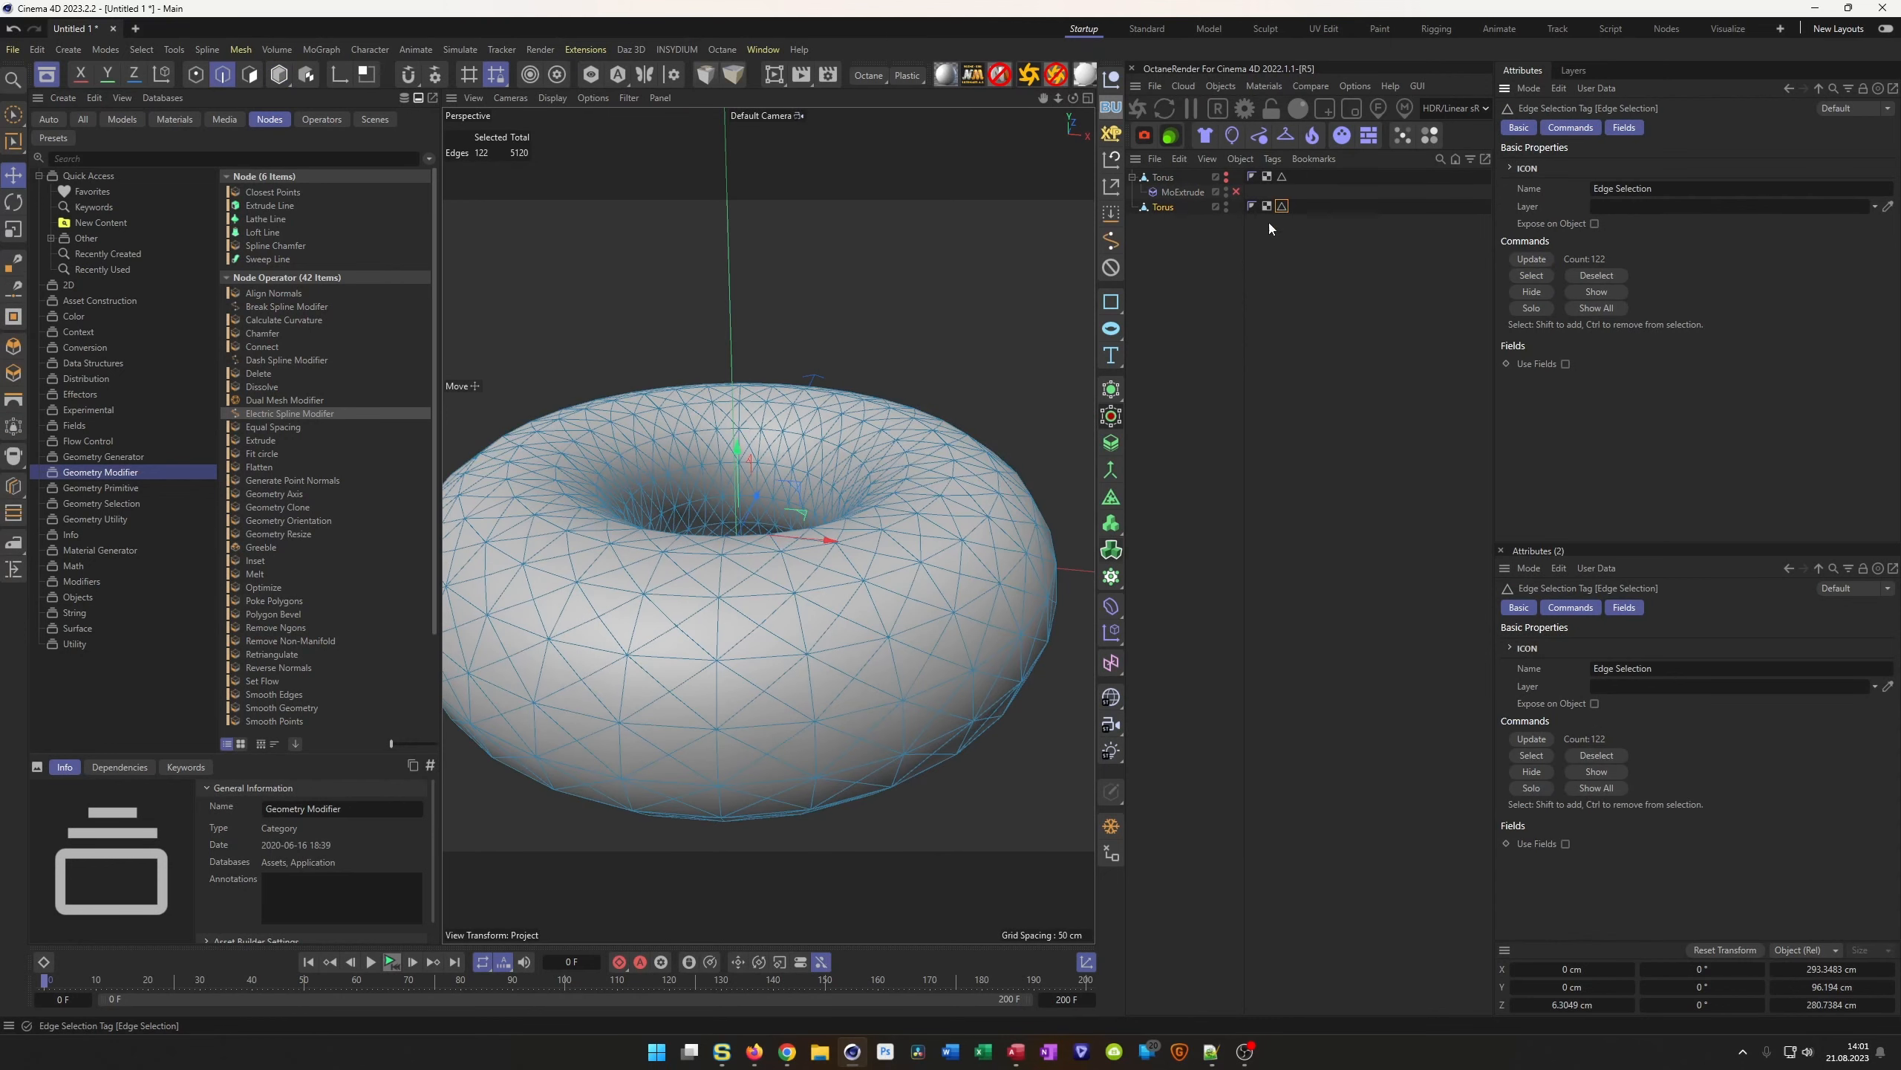
alt+drag(760, 619, 900, 593)
scroll(763, 606, down, 4)
Clear the edge selection and optimize the torus copy to merge its duplicate points
click(1189, 212)
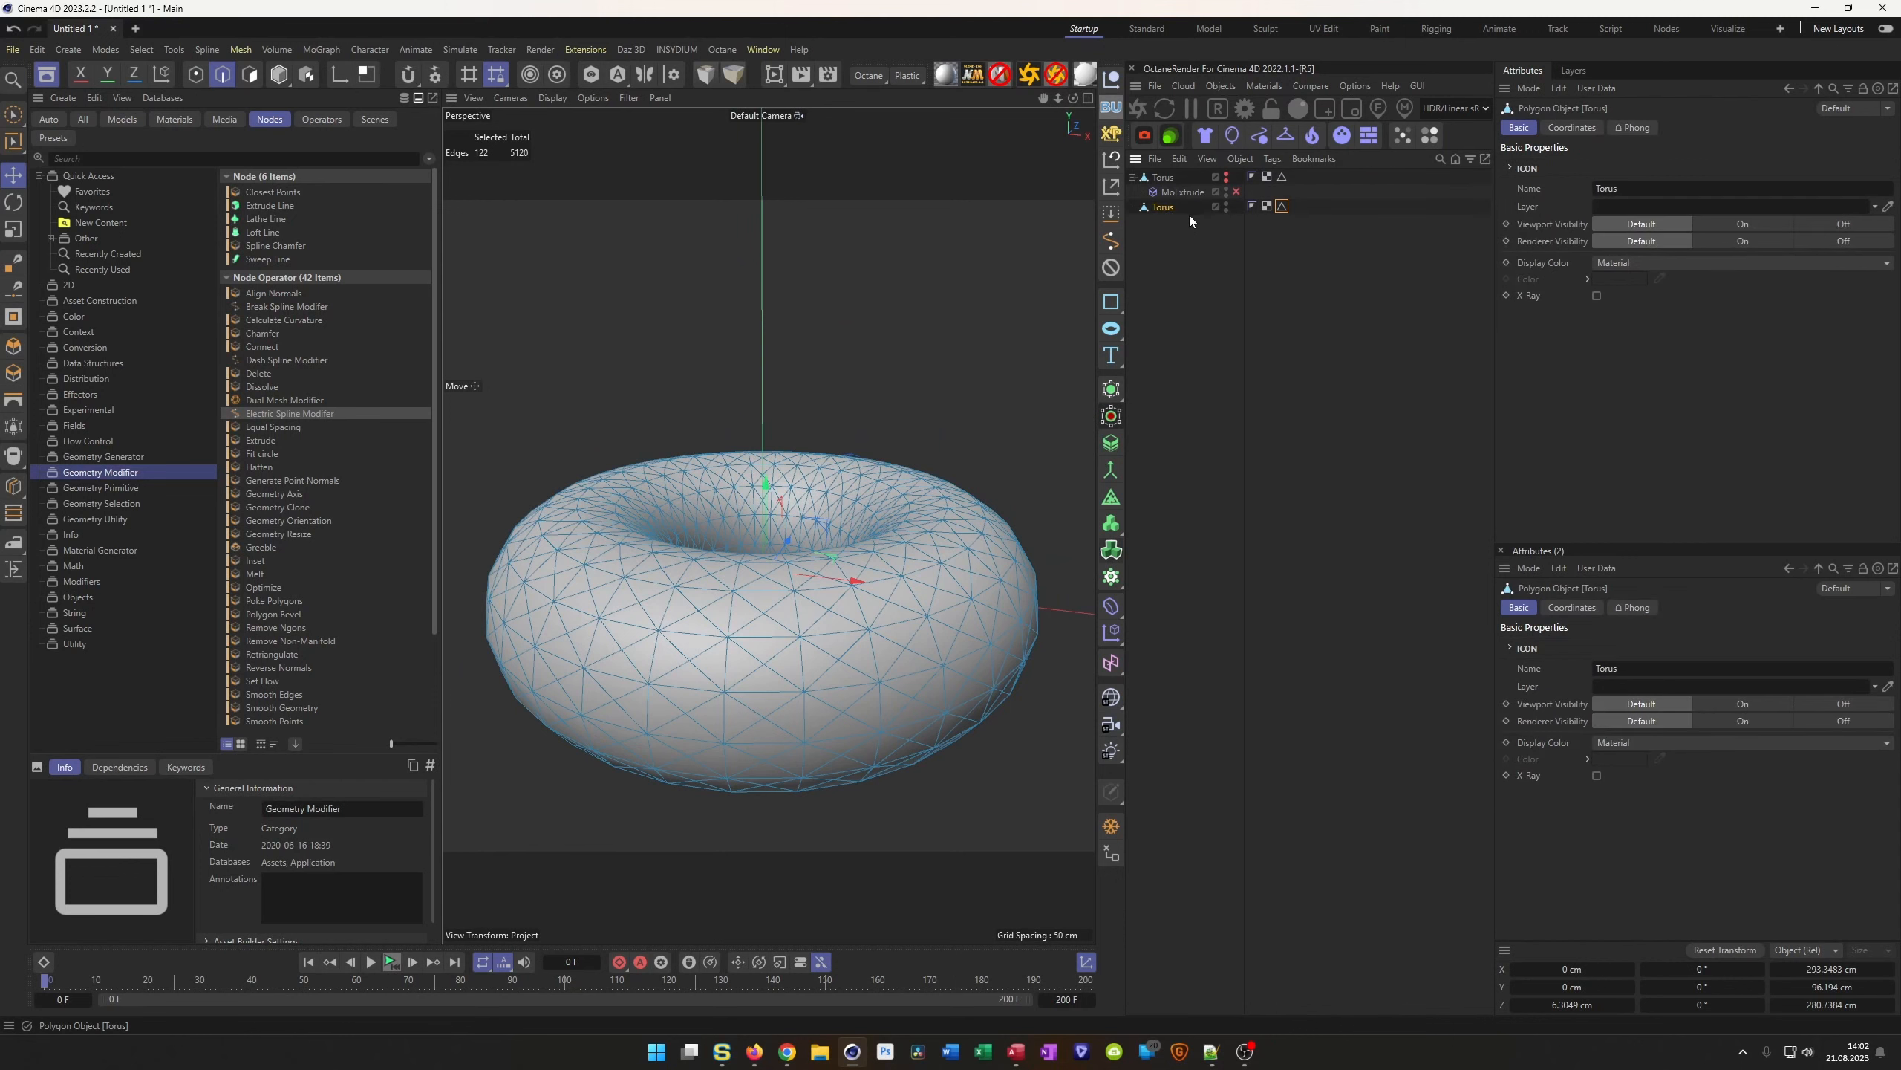
click(1191, 250)
click(1167, 207)
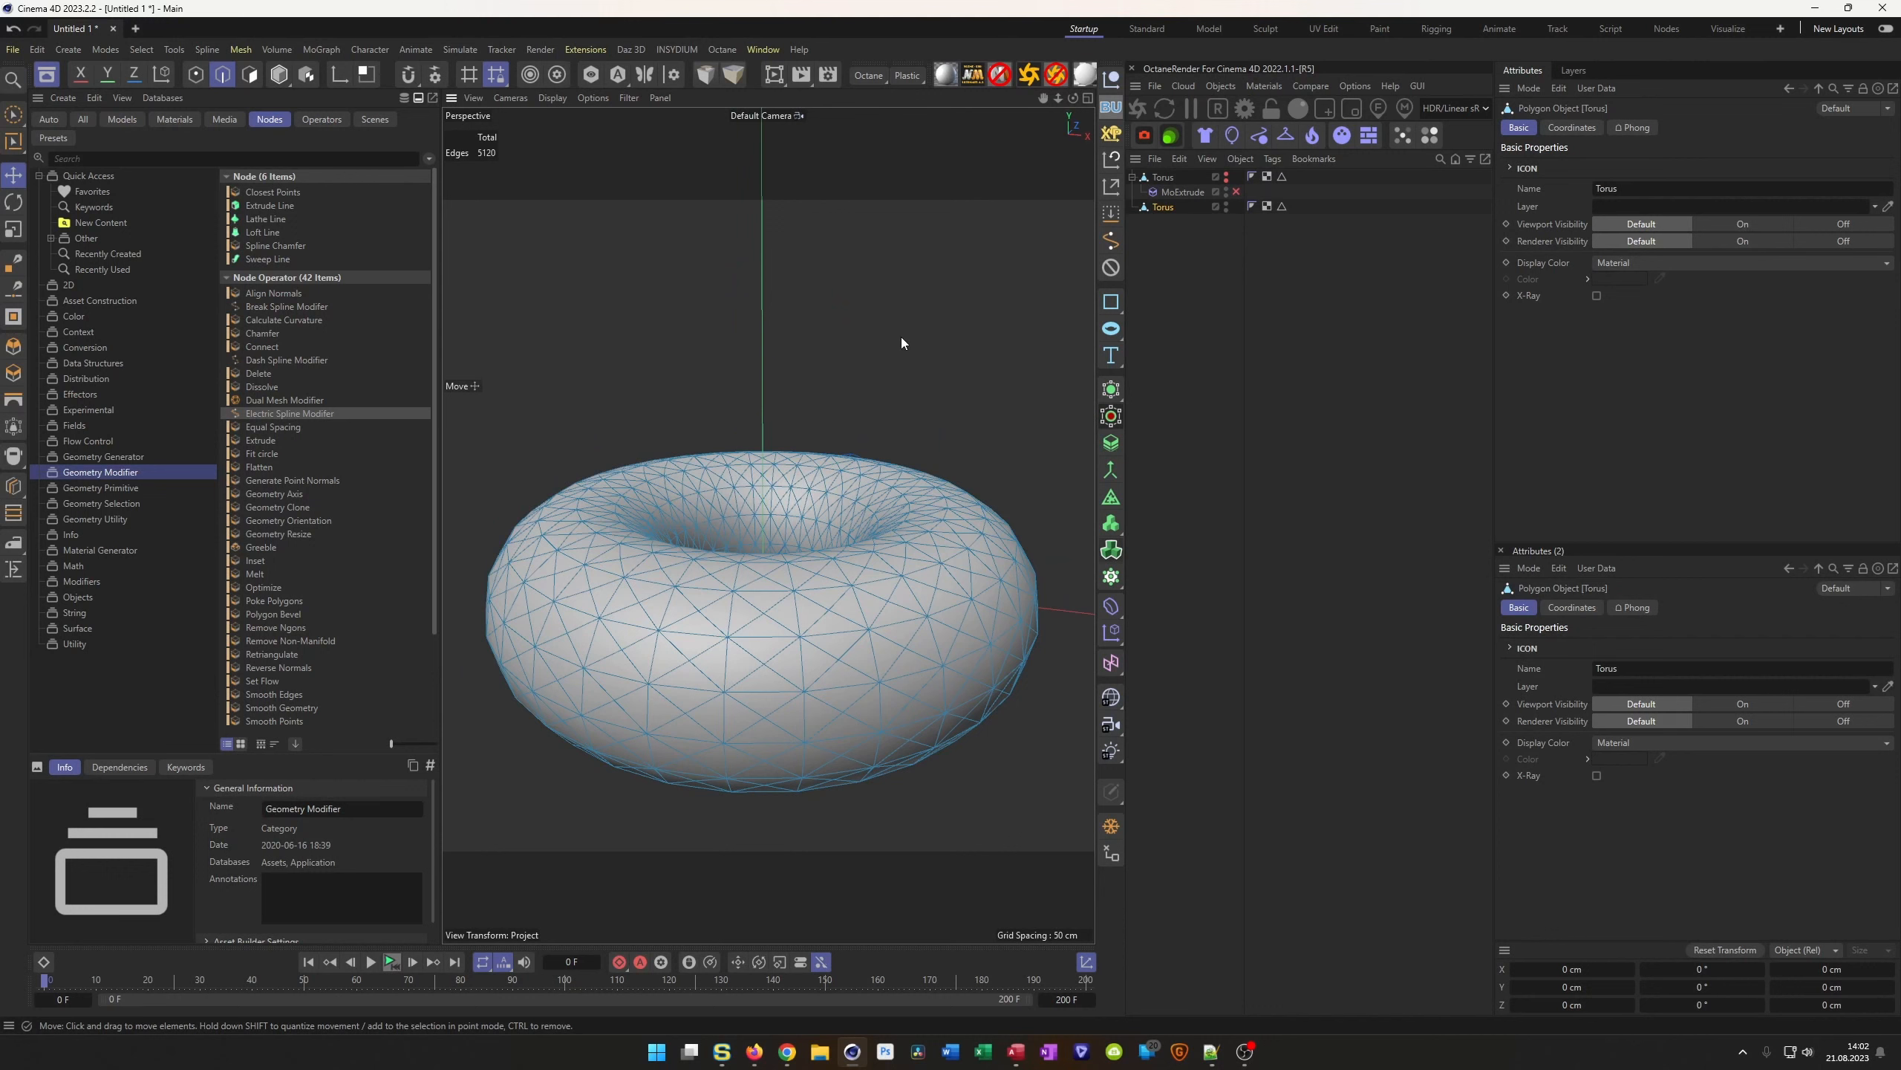
key(u)
key(o)
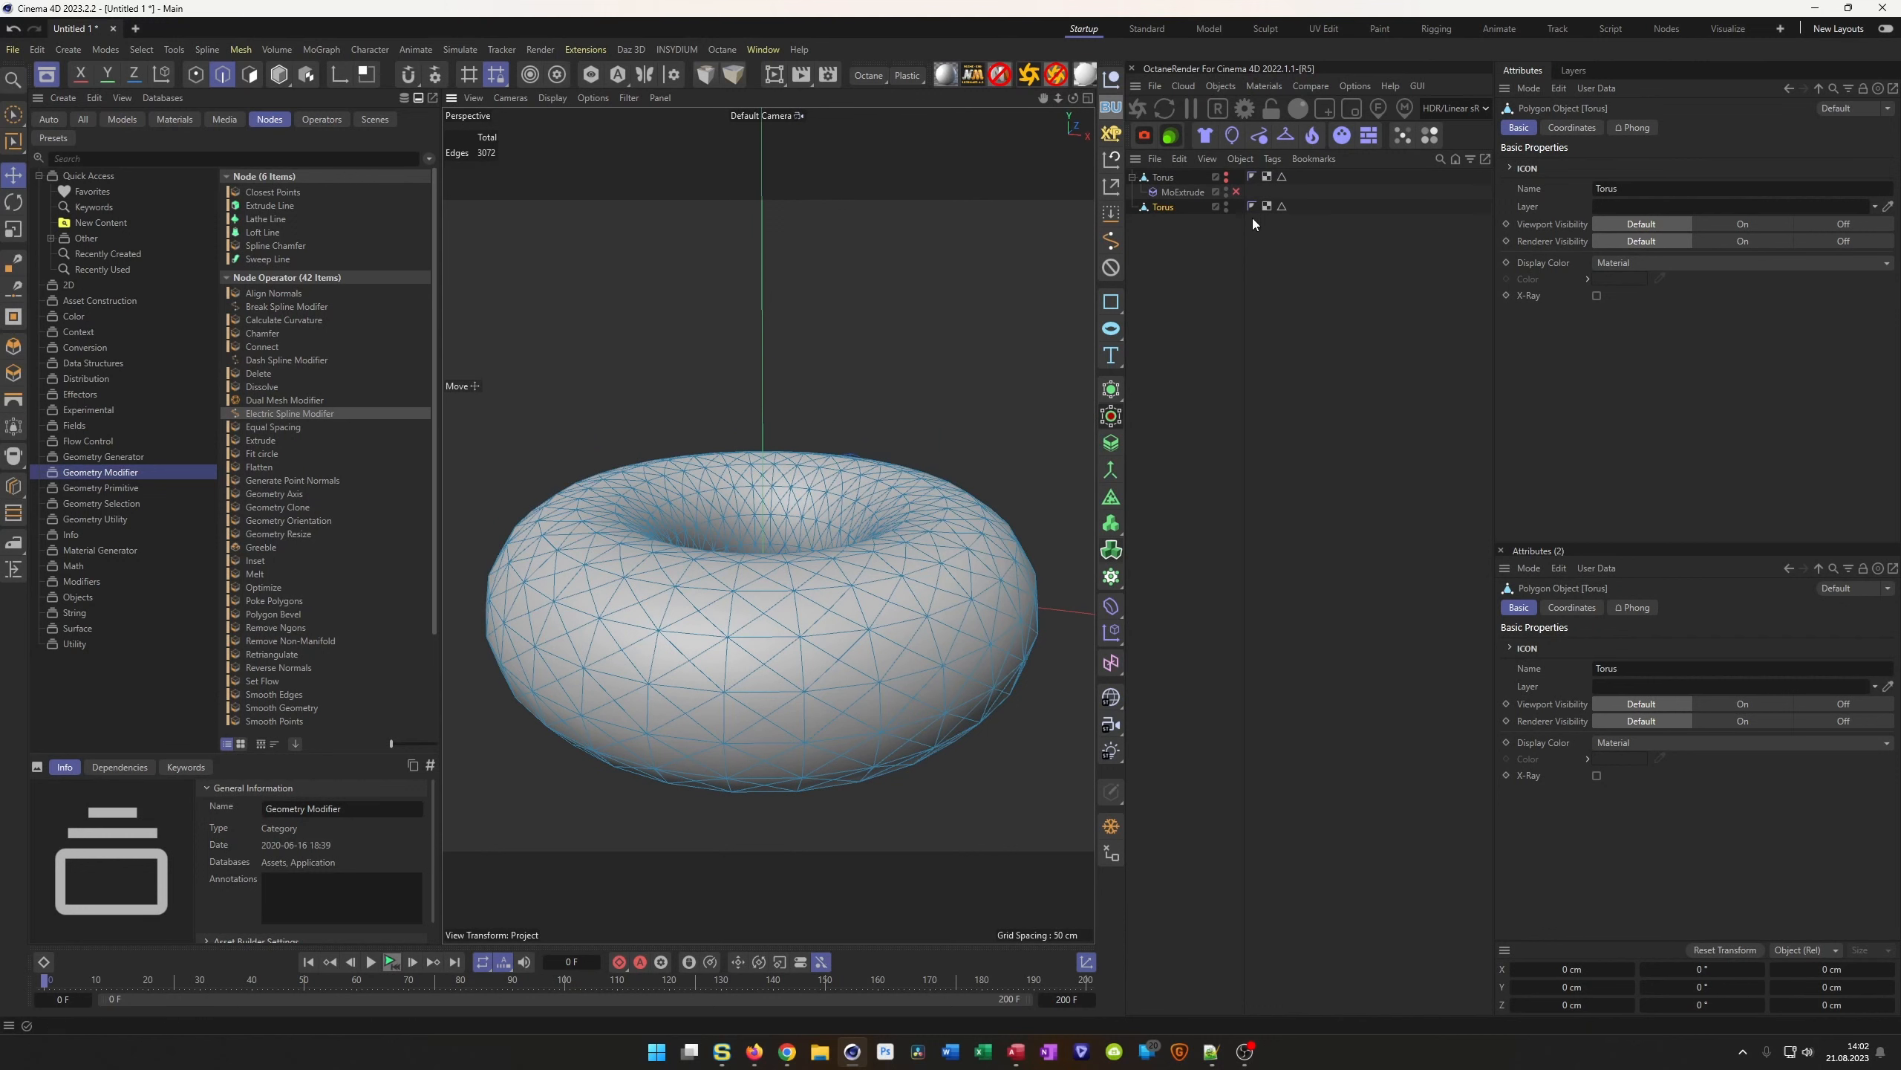
Check the edge selection tags of both tori and recall the stored edge selection
click(1281, 207)
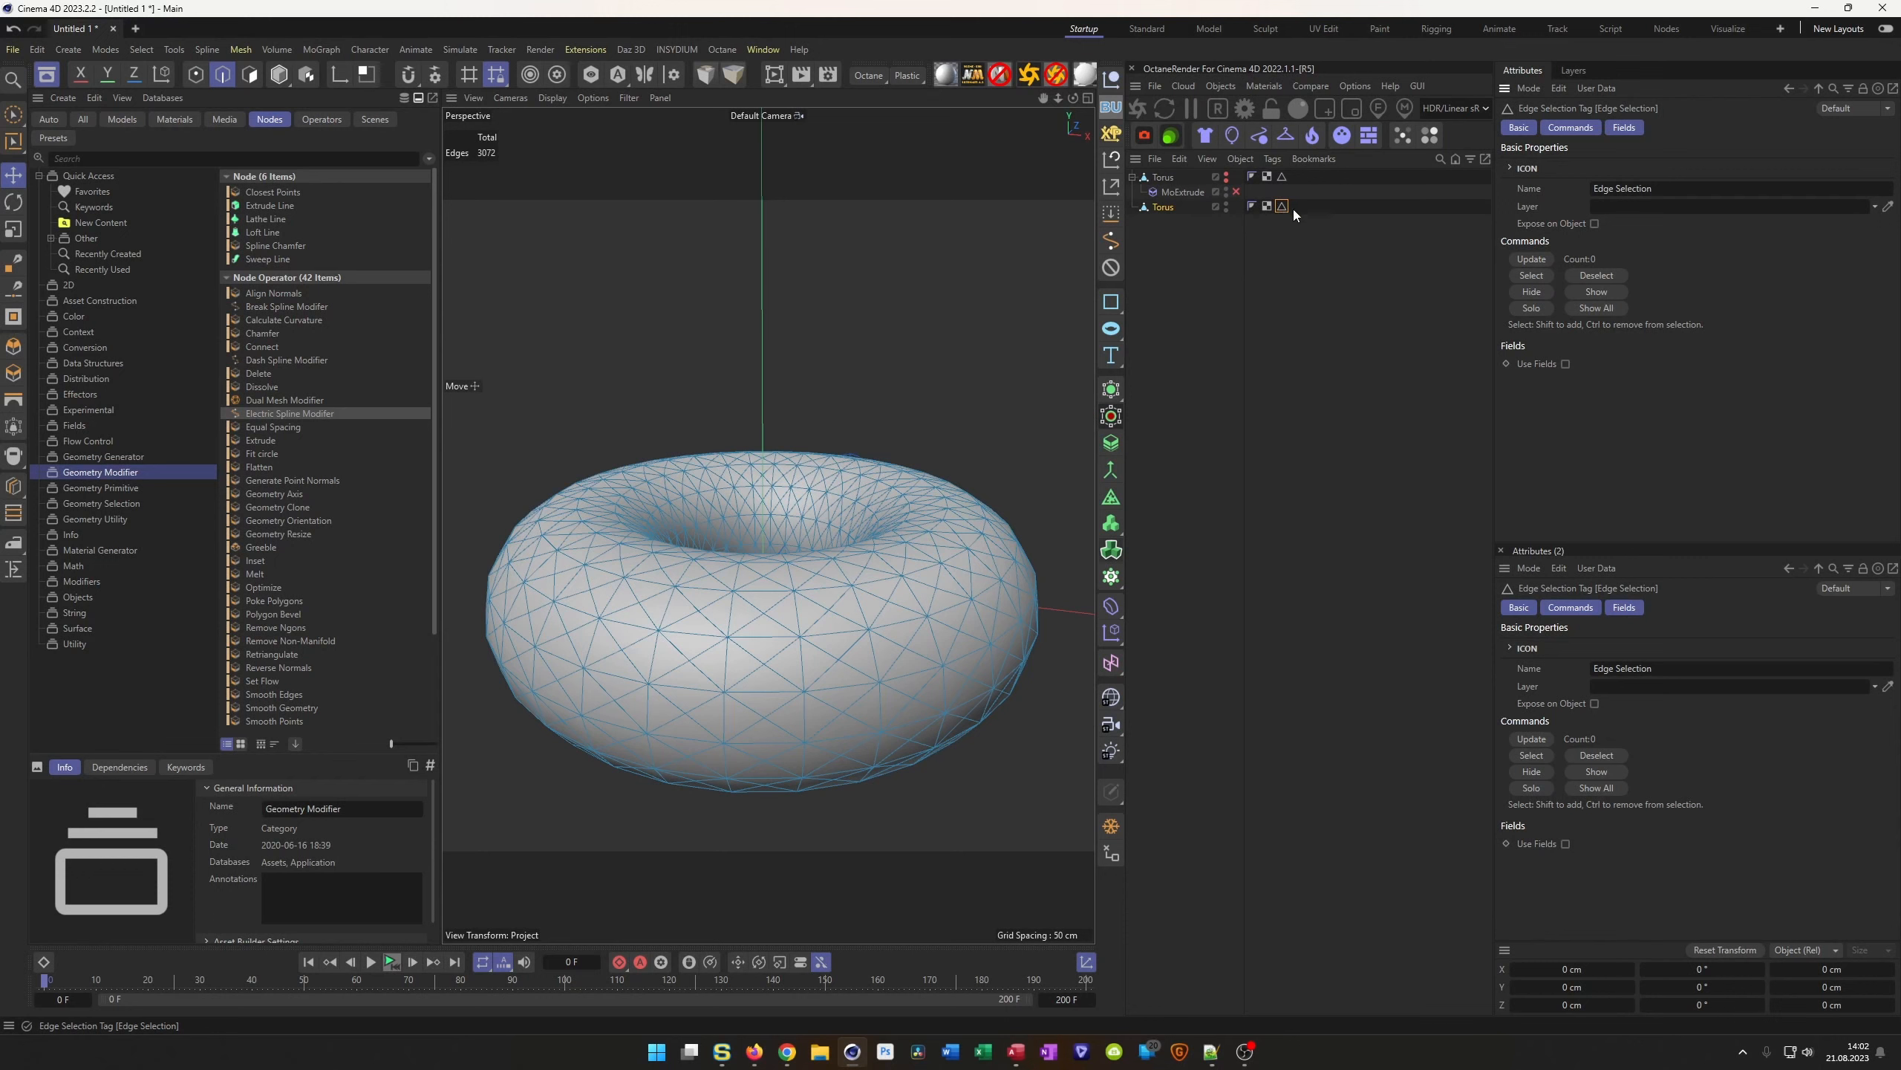
click(1282, 178)
double_click(1300, 210)
mouse_move(744, 647)
alt+mouse_down()
mouse_move(643, 592)
mouse_move(591, 592)
mouse_move(722, 657)
mouse_move(722, 630)
alt+mouse_up()
alt+right_drag(723, 631, 693, 639)
drag(1297, 207, 1300, 185)
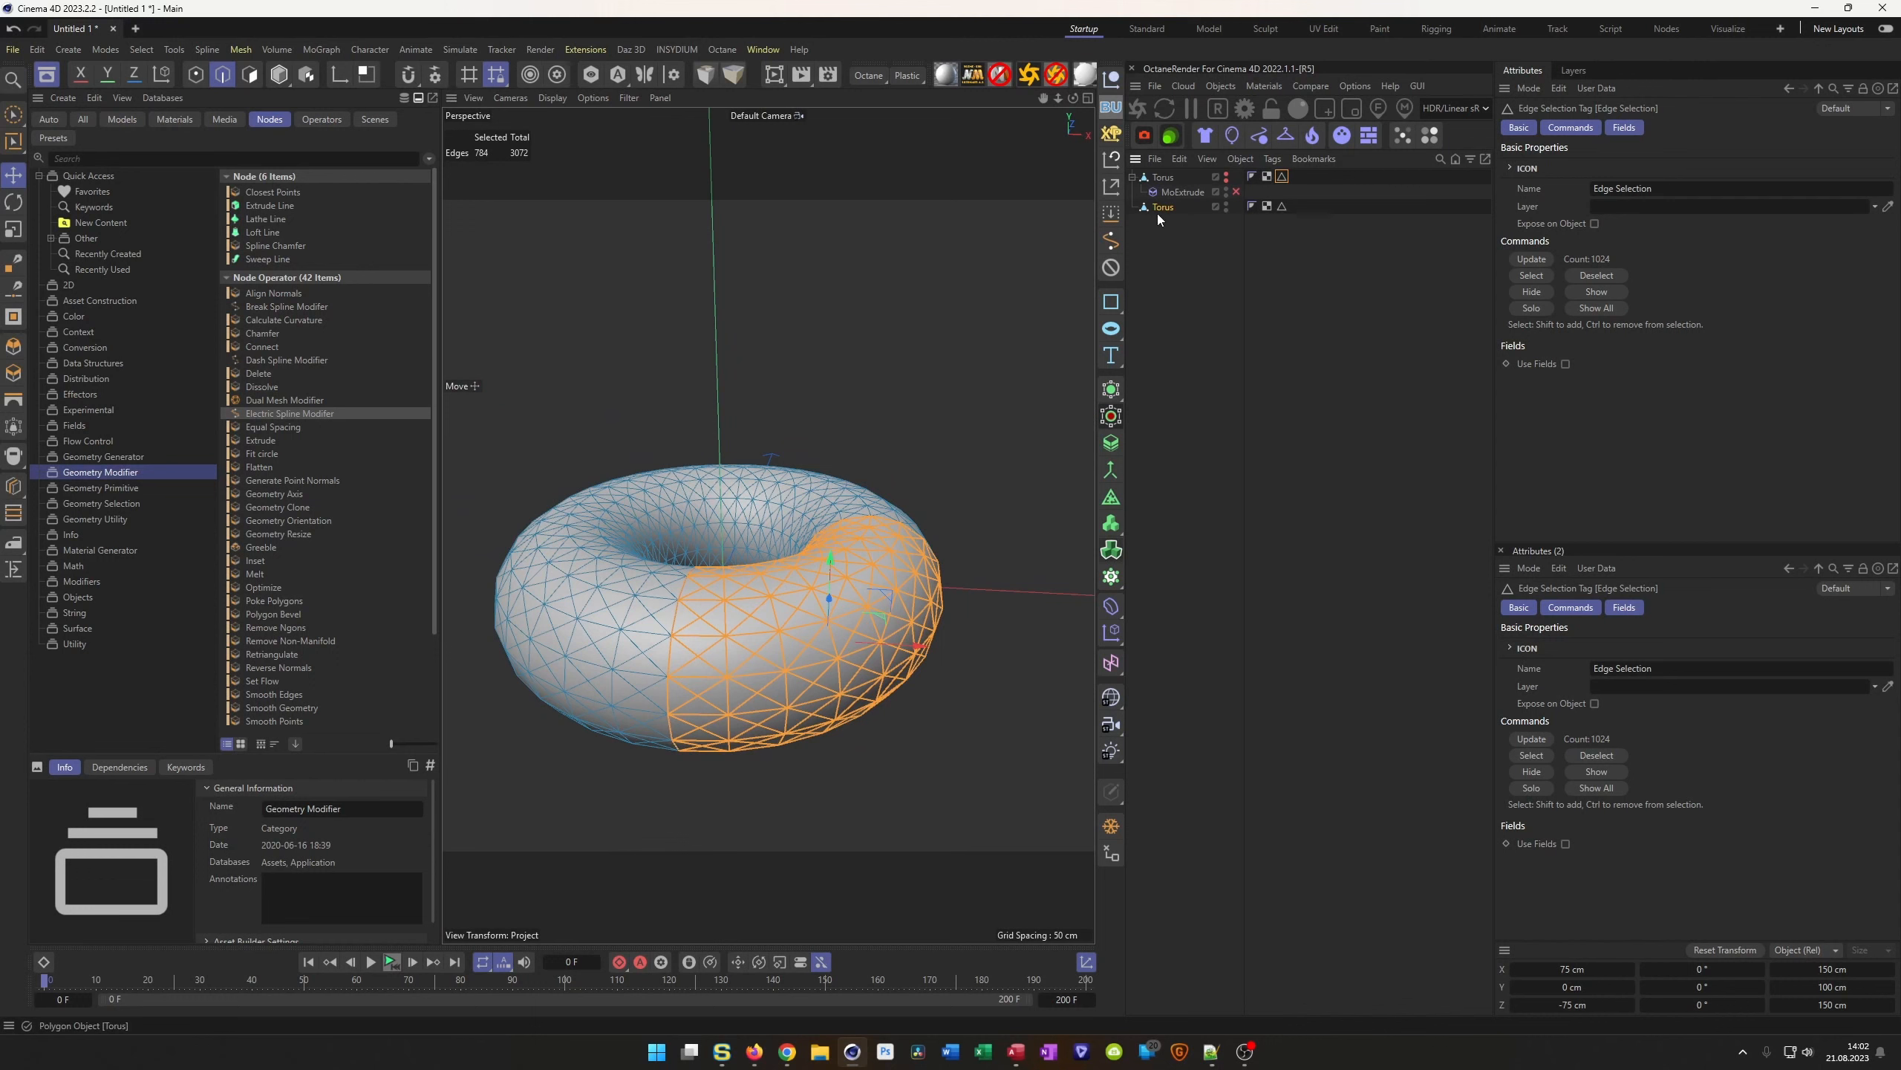
Select five consecutive edges along one diagonal on the front of the torus copy
click(1181, 209)
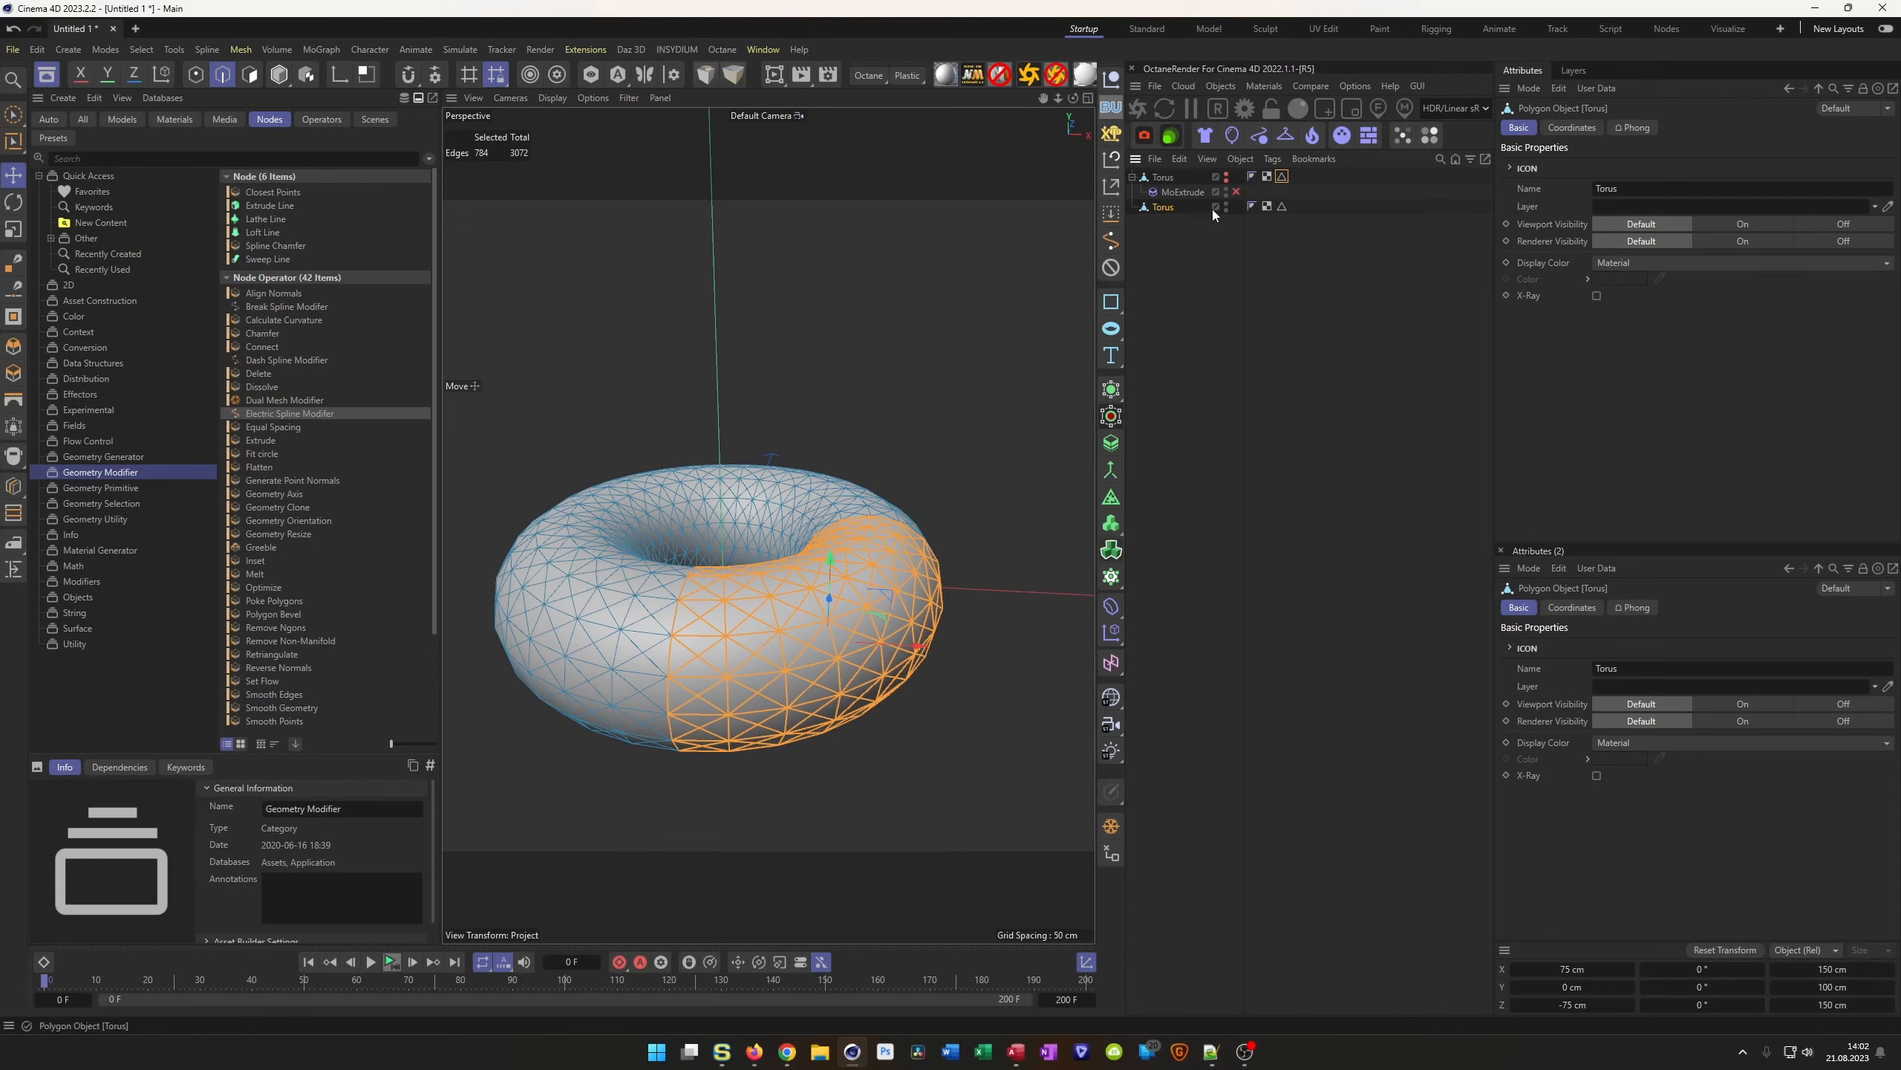
click(977, 427)
scroll(764, 598, up, 4)
click(701, 603)
shift+click(737, 628)
shift+click(803, 672)
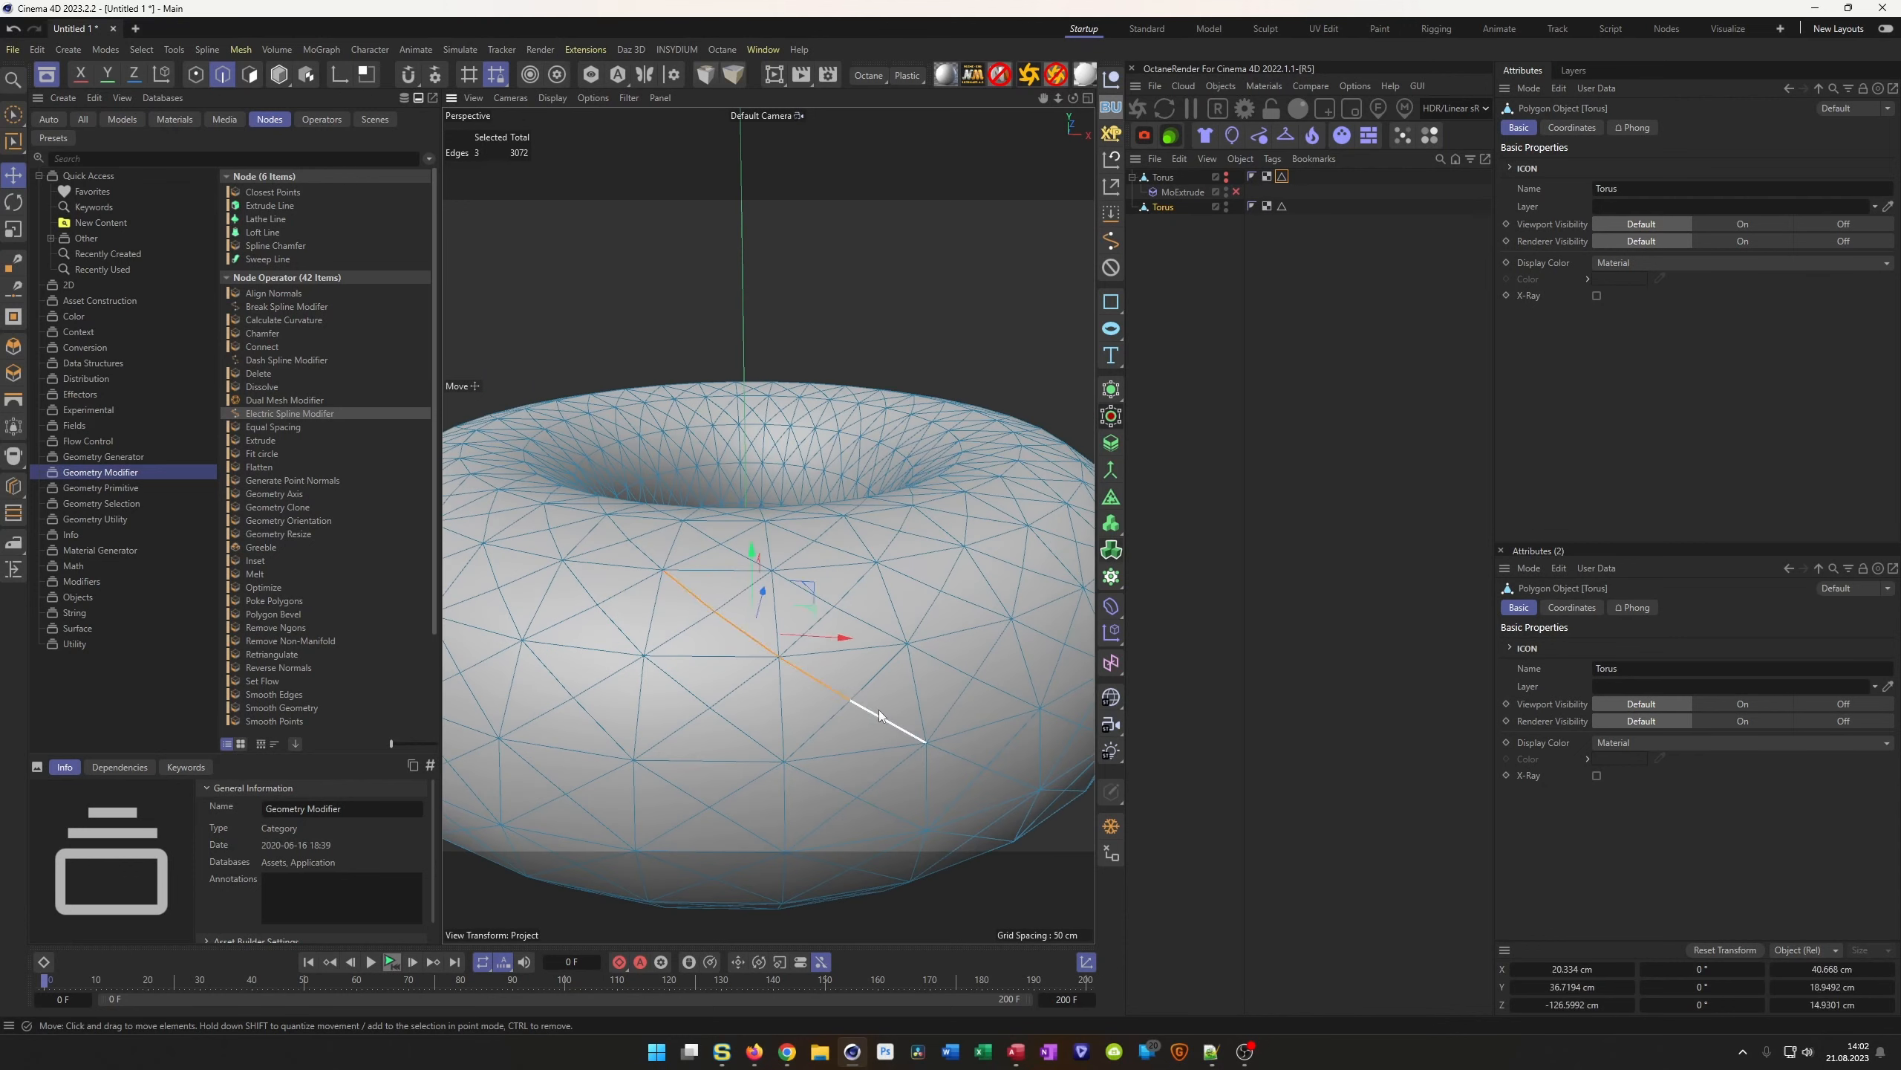
shift+click(894, 726)
shift+click(960, 761)
Select one diagonal edge loop around the torus copy with Loop Selection
key(u)
key(l)
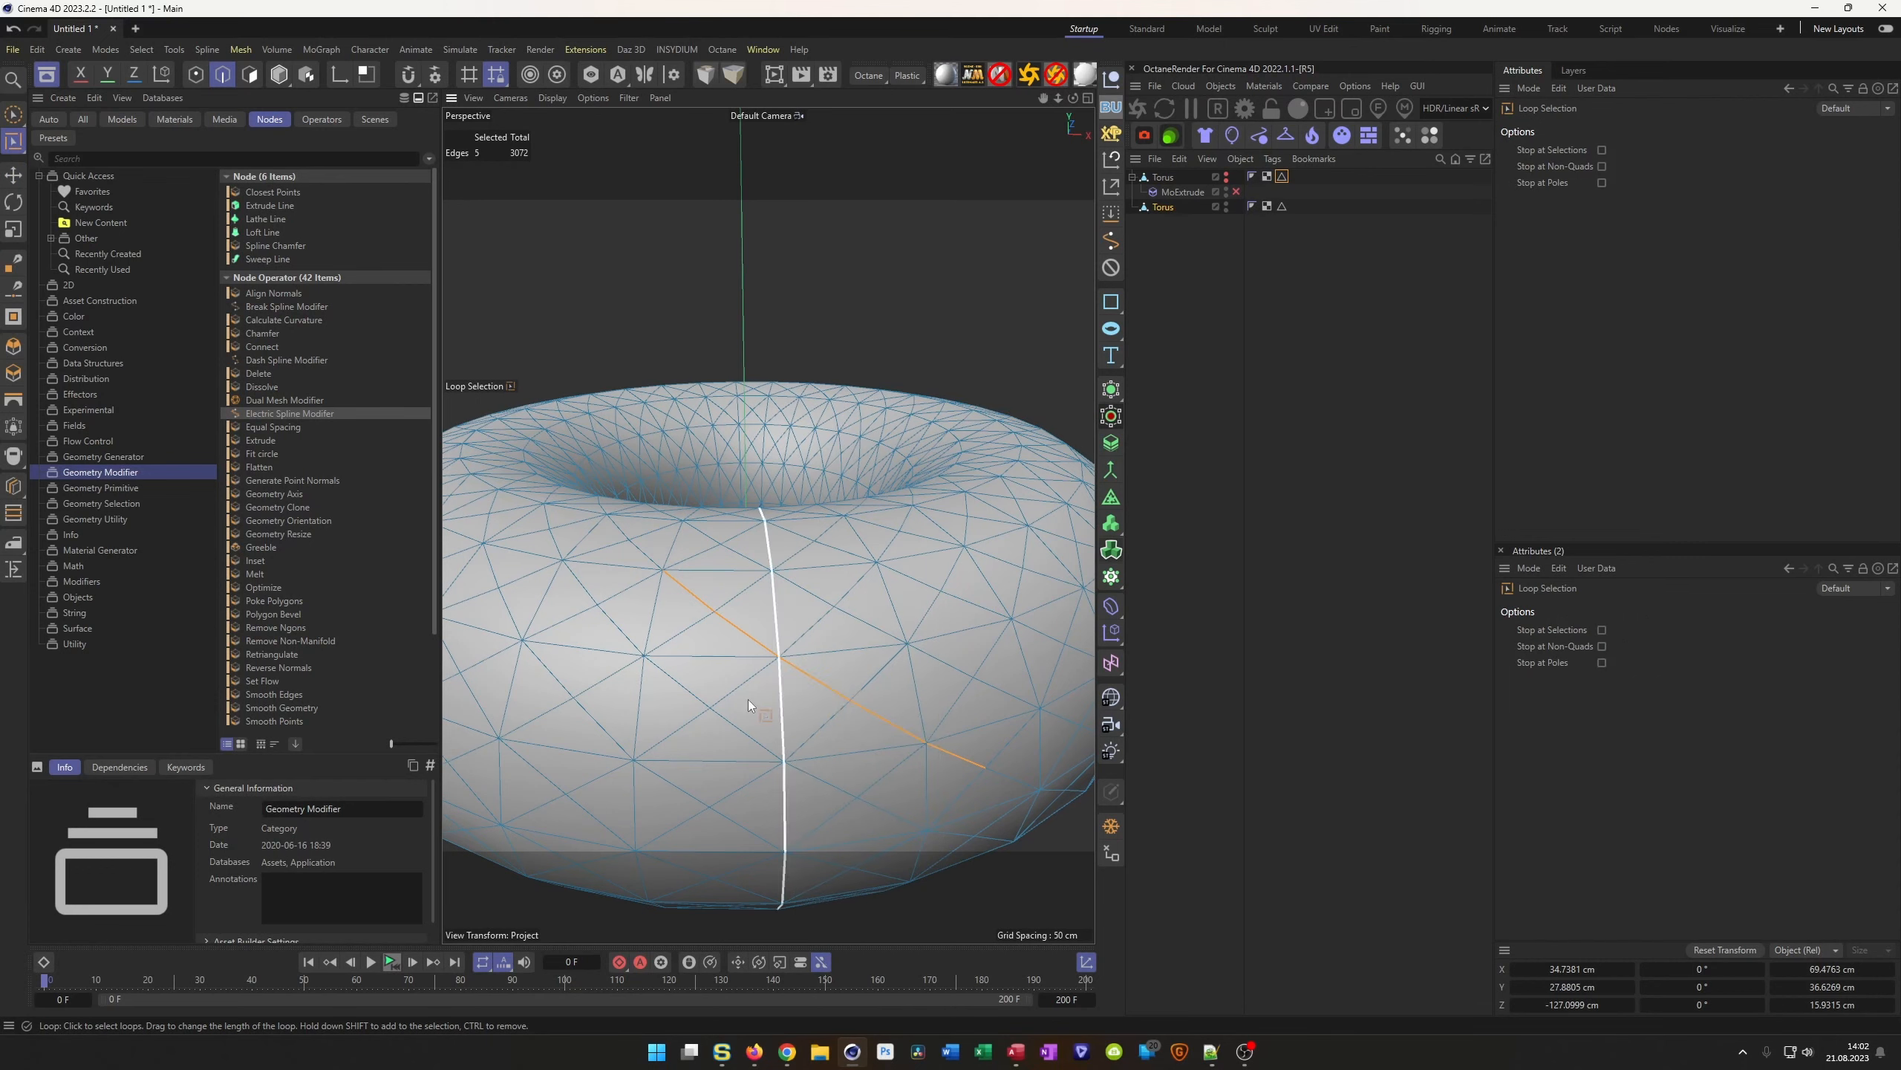
click(653, 562)
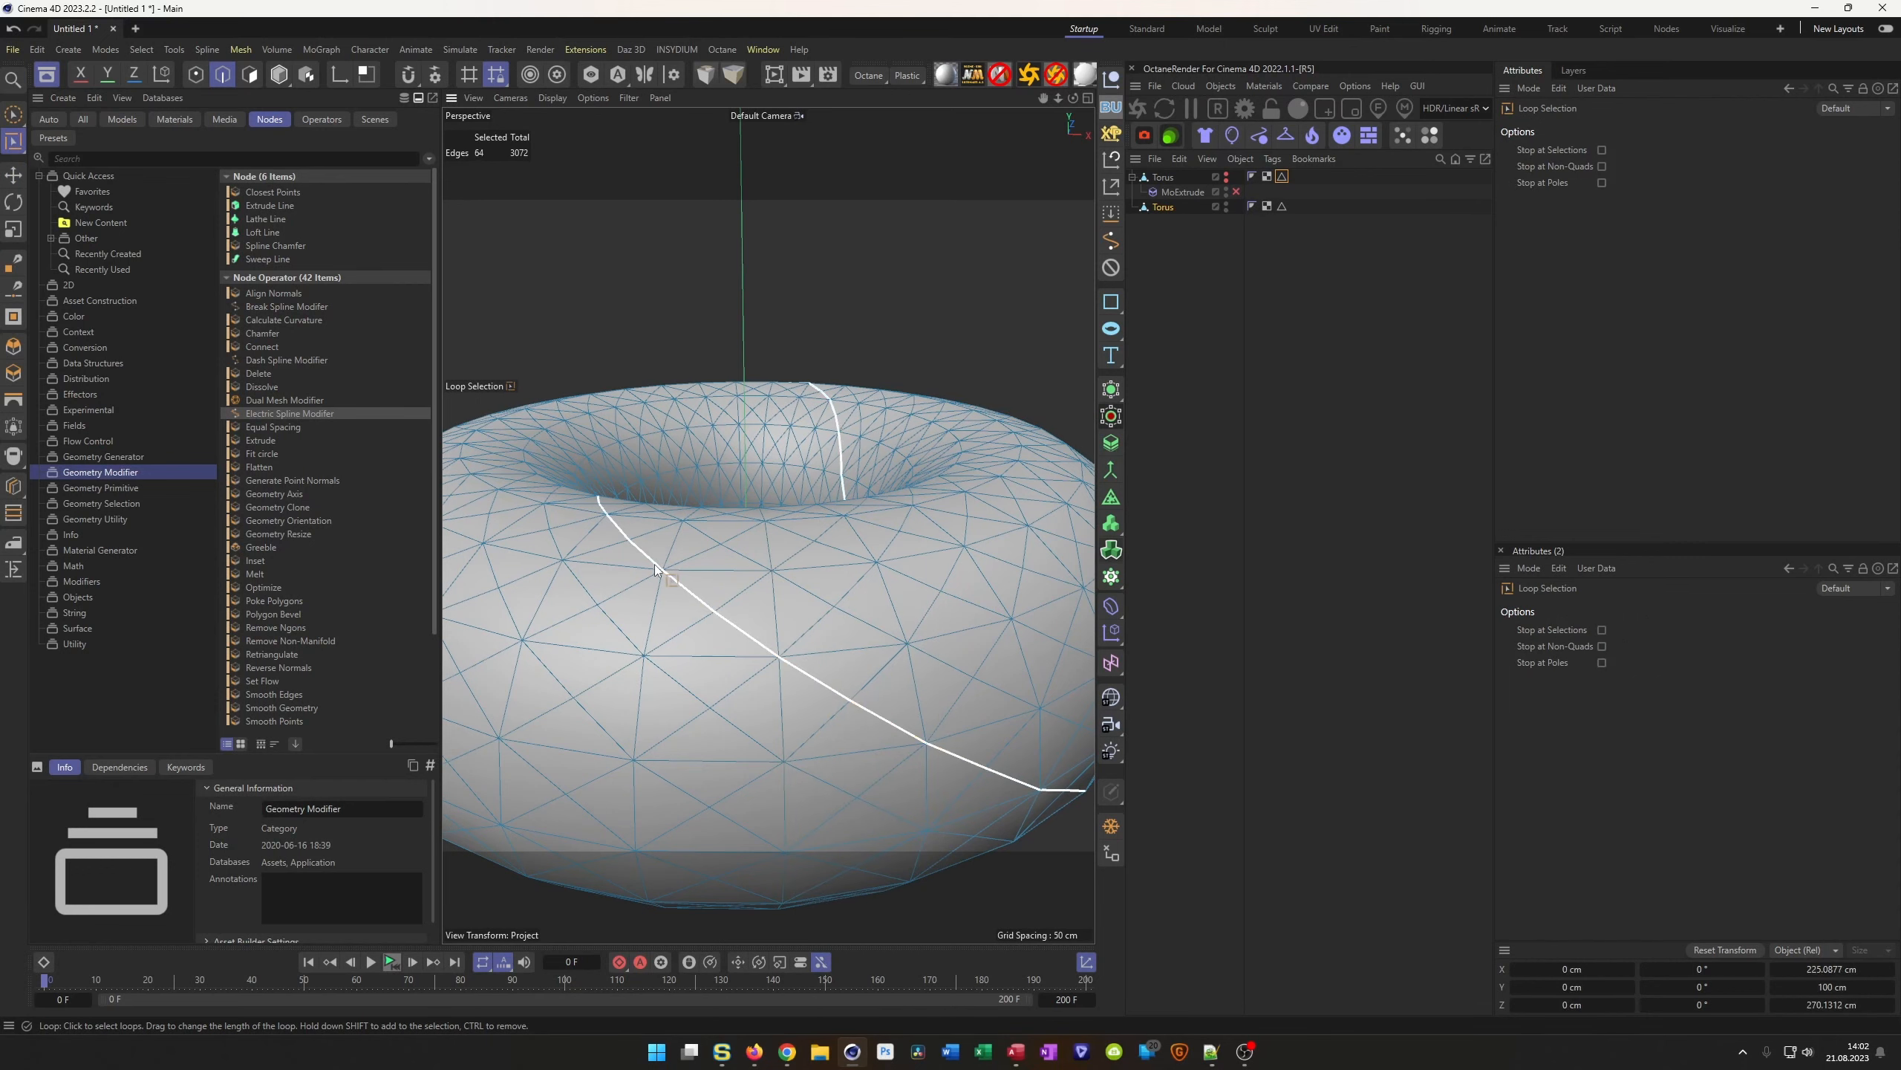
scroll(699, 607, down, 5)
mouse_move(761, 618)
alt+mouse_down()
mouse_move(723, 716)
mouse_move(734, 598)
alt+mouse_up()
scroll(749, 551, up, 3)
scroll(762, 538, up, 1)
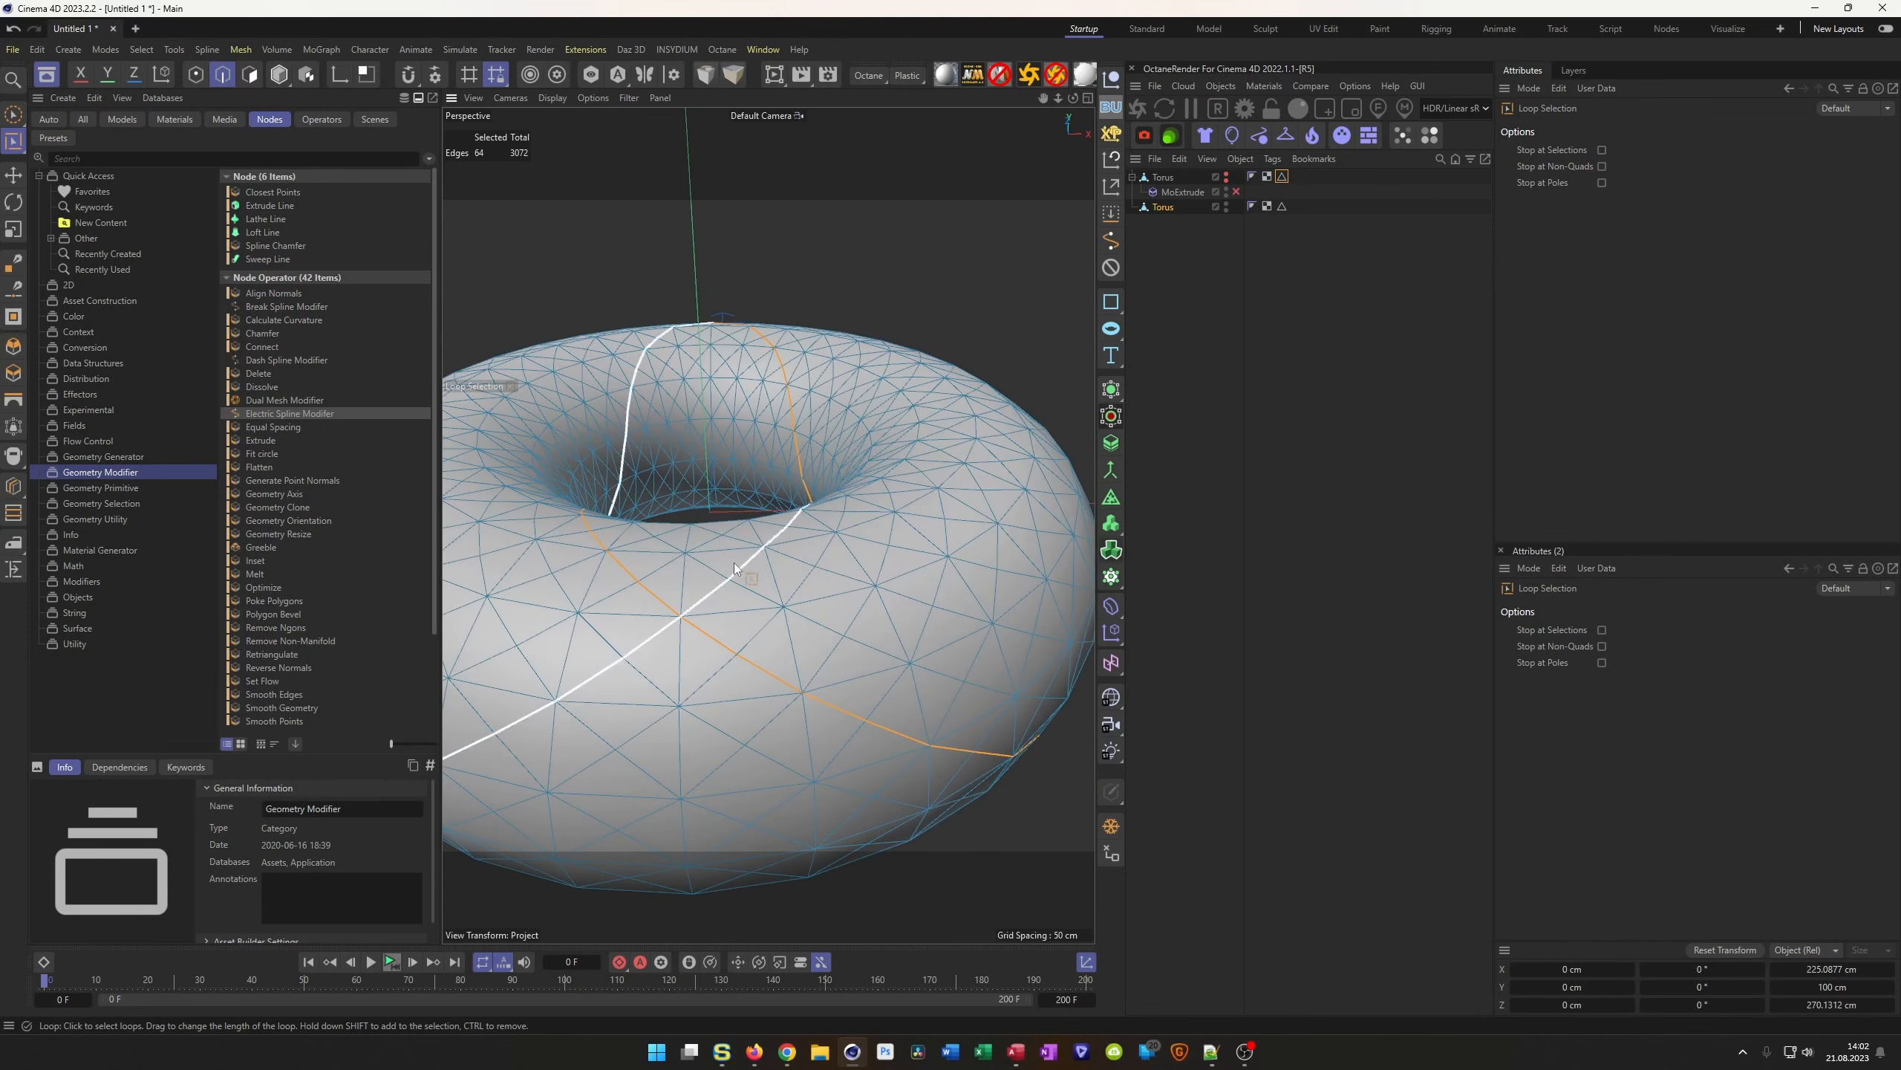
Add the other diagonal edge loops running in the same direction around the torus copy to the selection
shift+click(712, 570)
shift+click(792, 561)
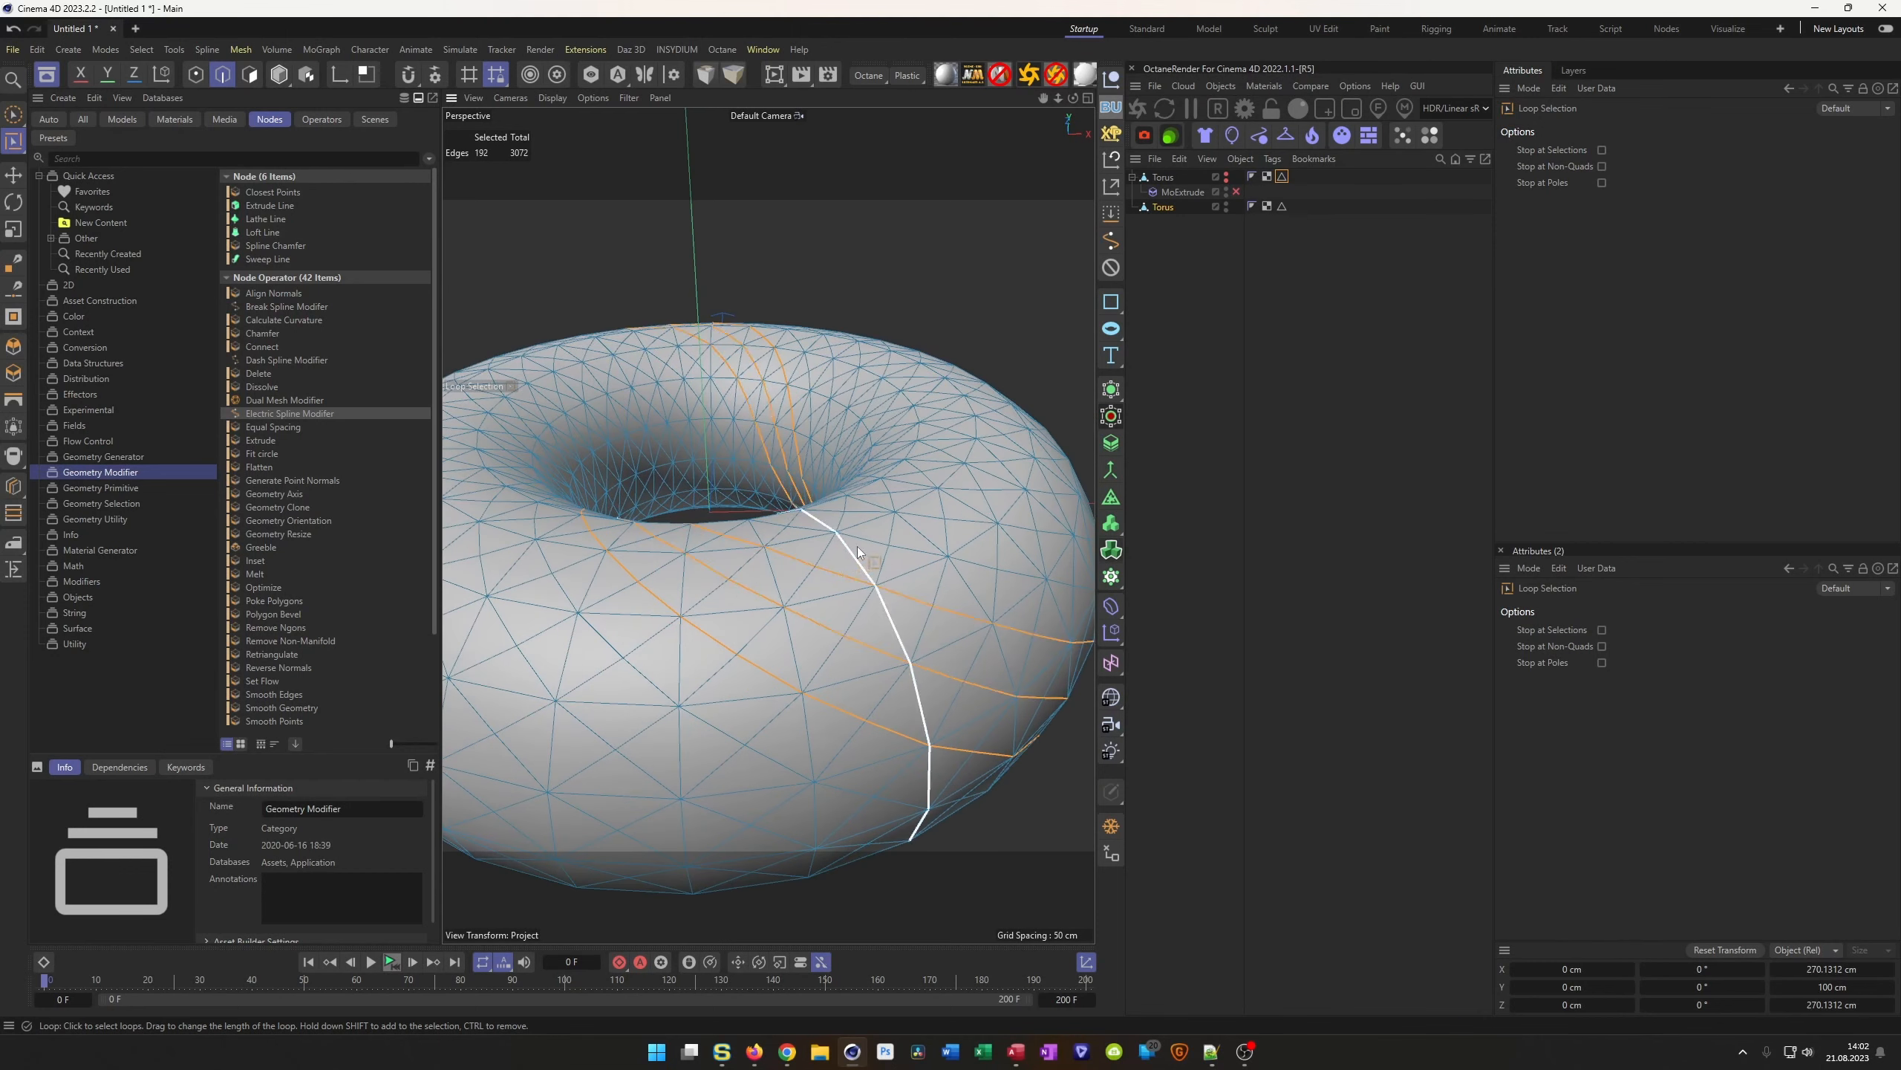
shift+click(890, 544)
shift+click(942, 517)
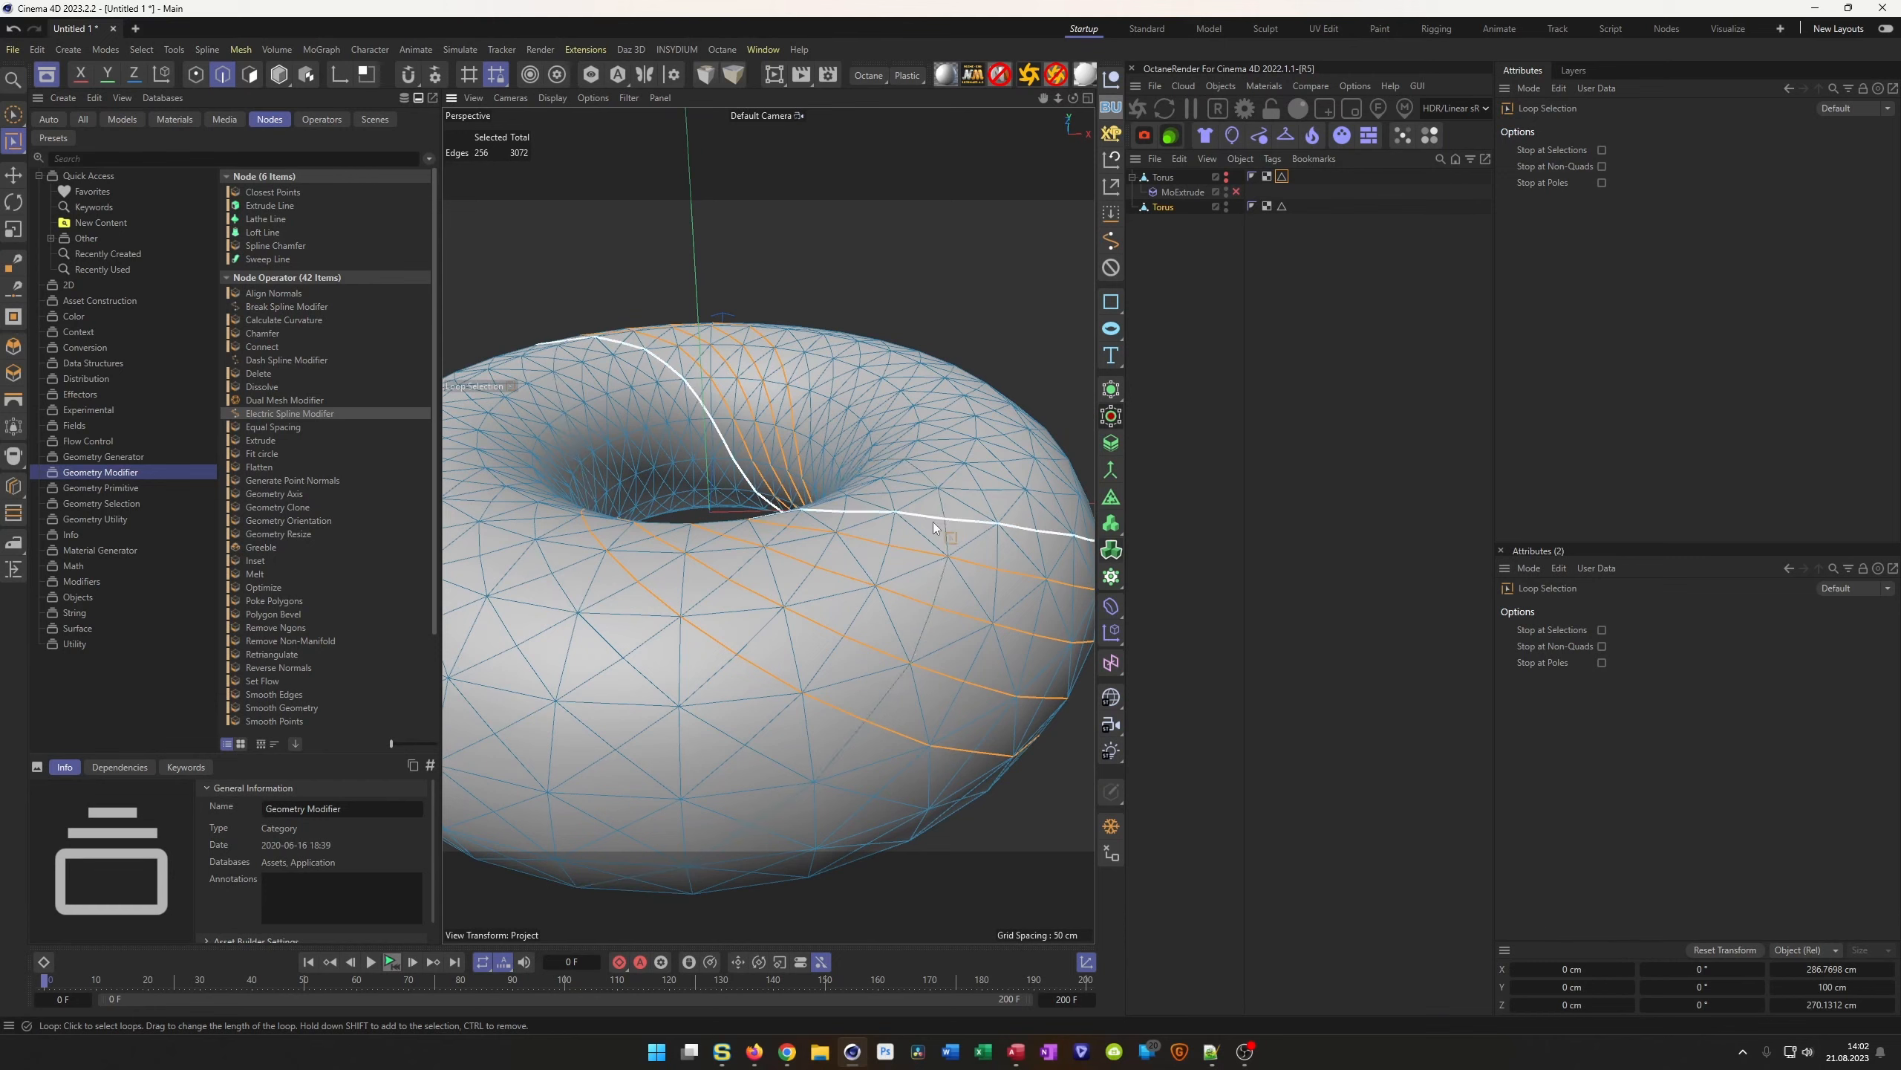
shift+click(973, 491)
shift+click(983, 477)
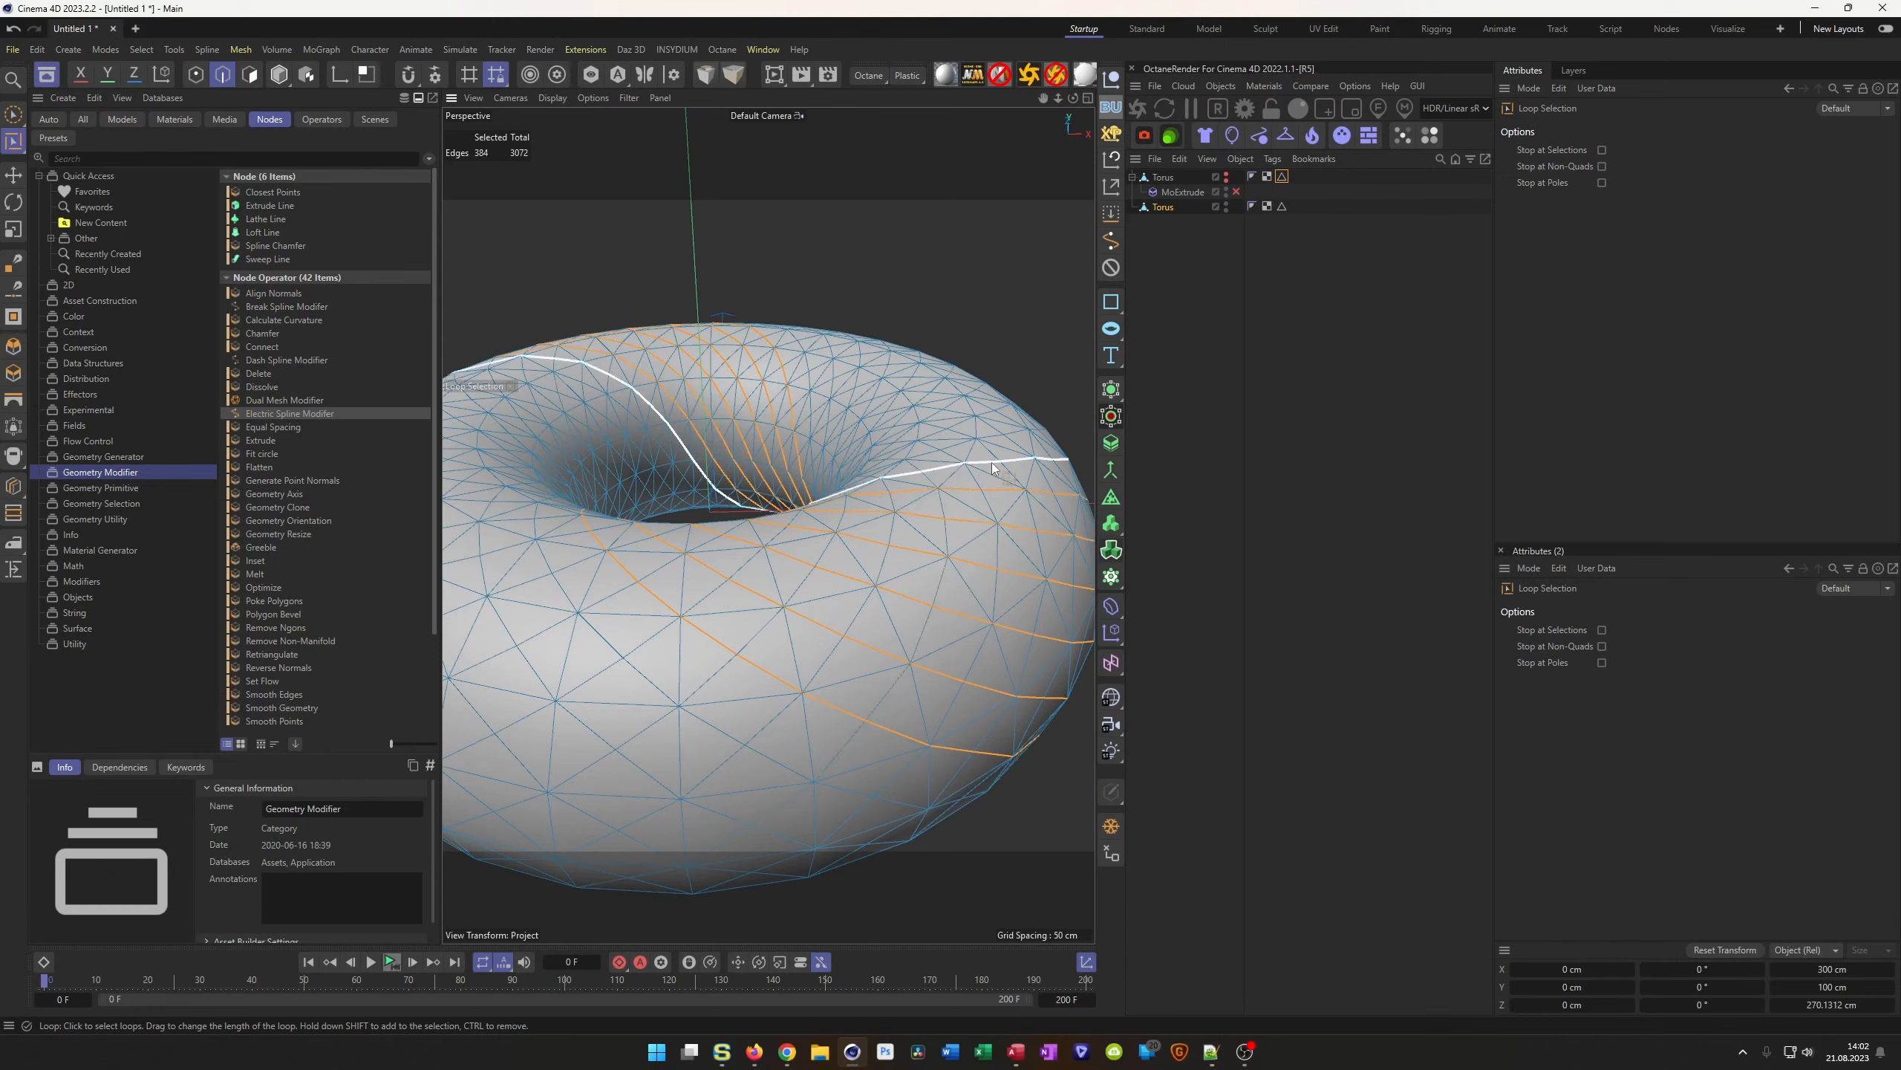
alt+drag(902, 538, 887, 627)
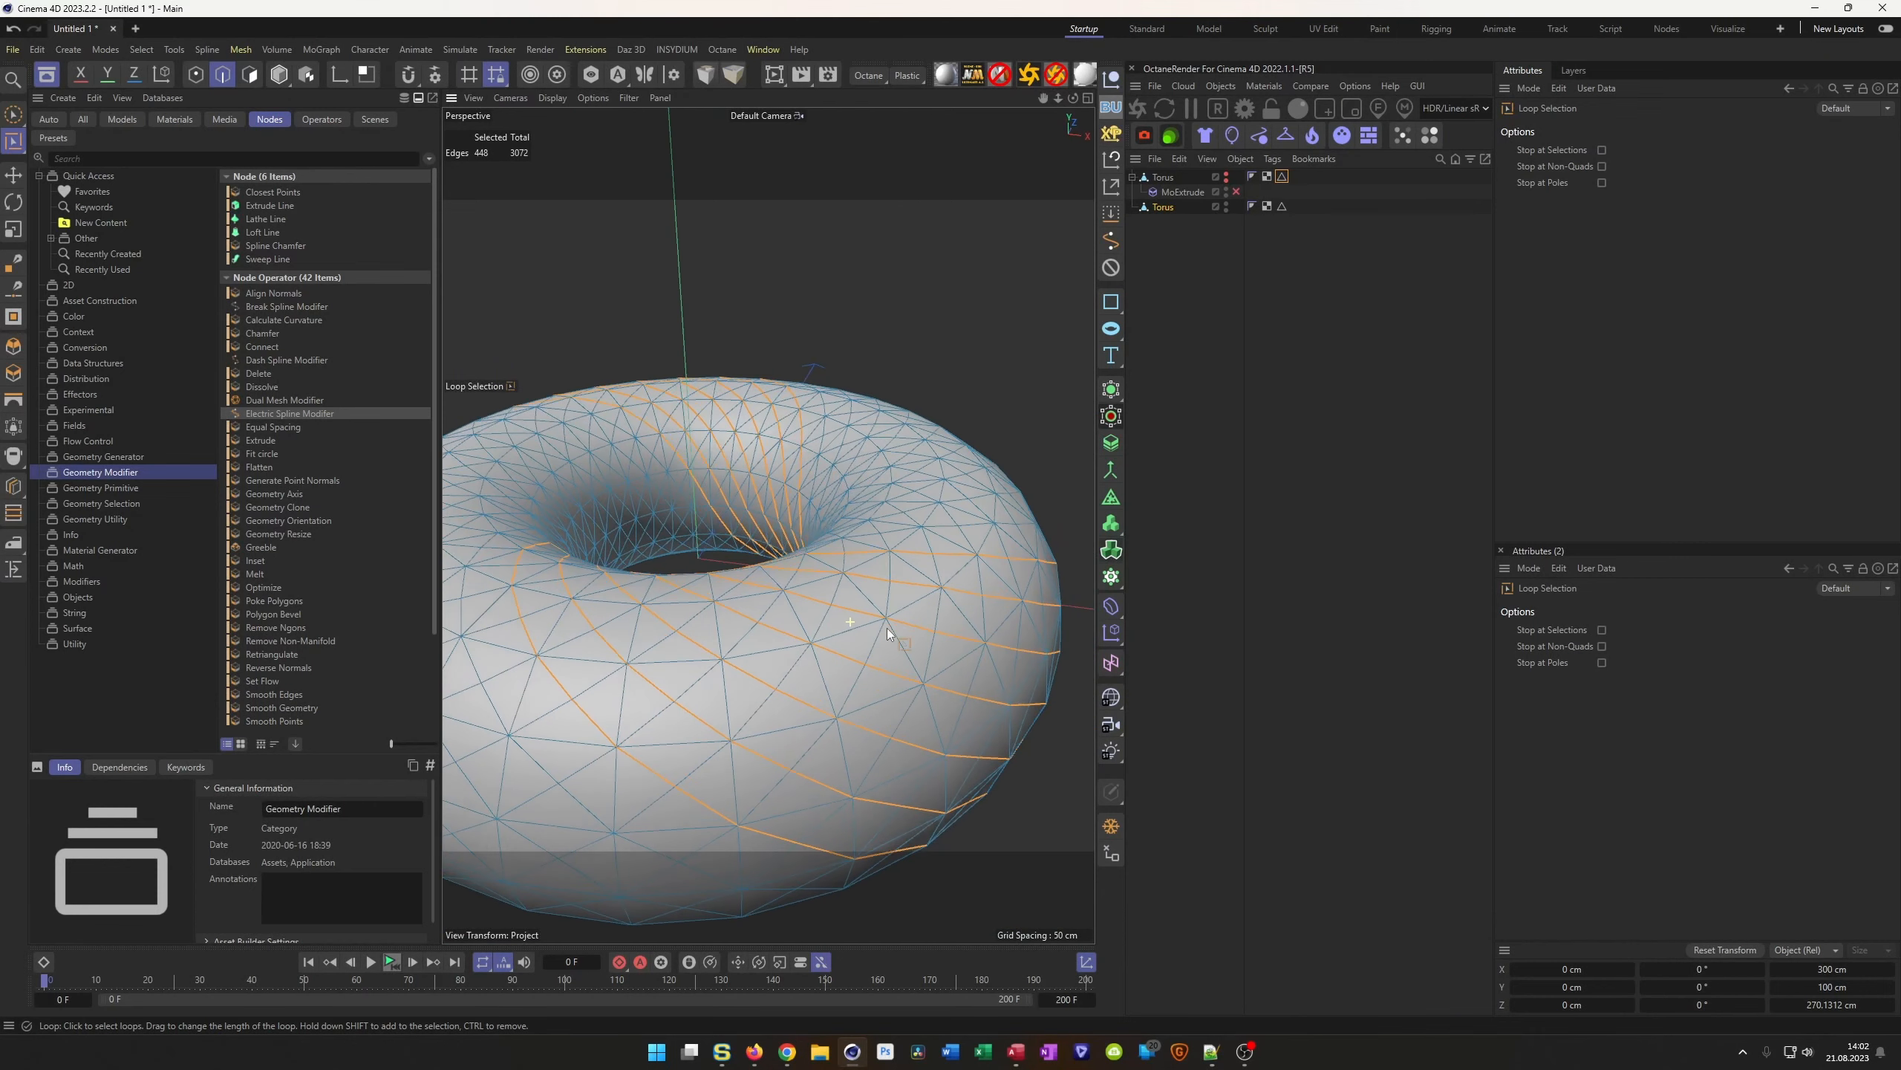
shift+click(948, 529)
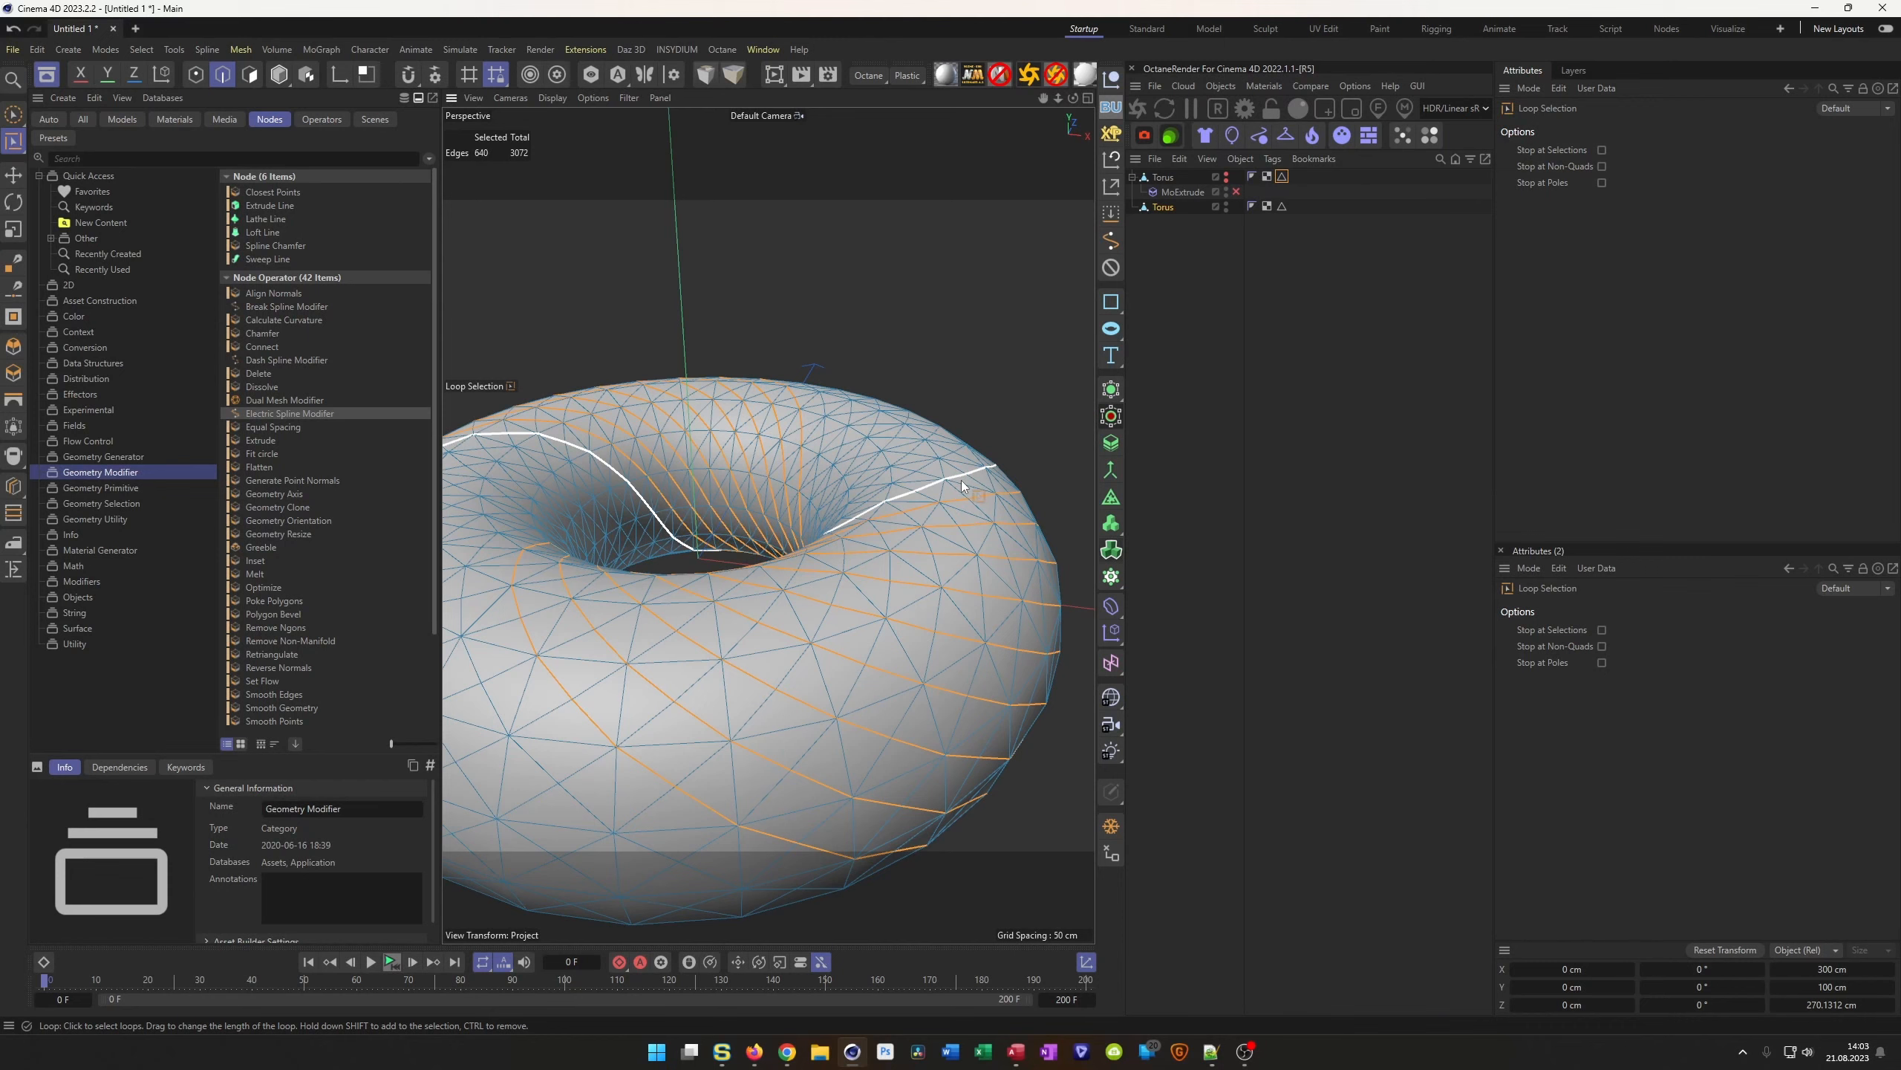
shift+click(950, 453)
alt+drag(861, 506, 908, 441)
shift+click(907, 438)
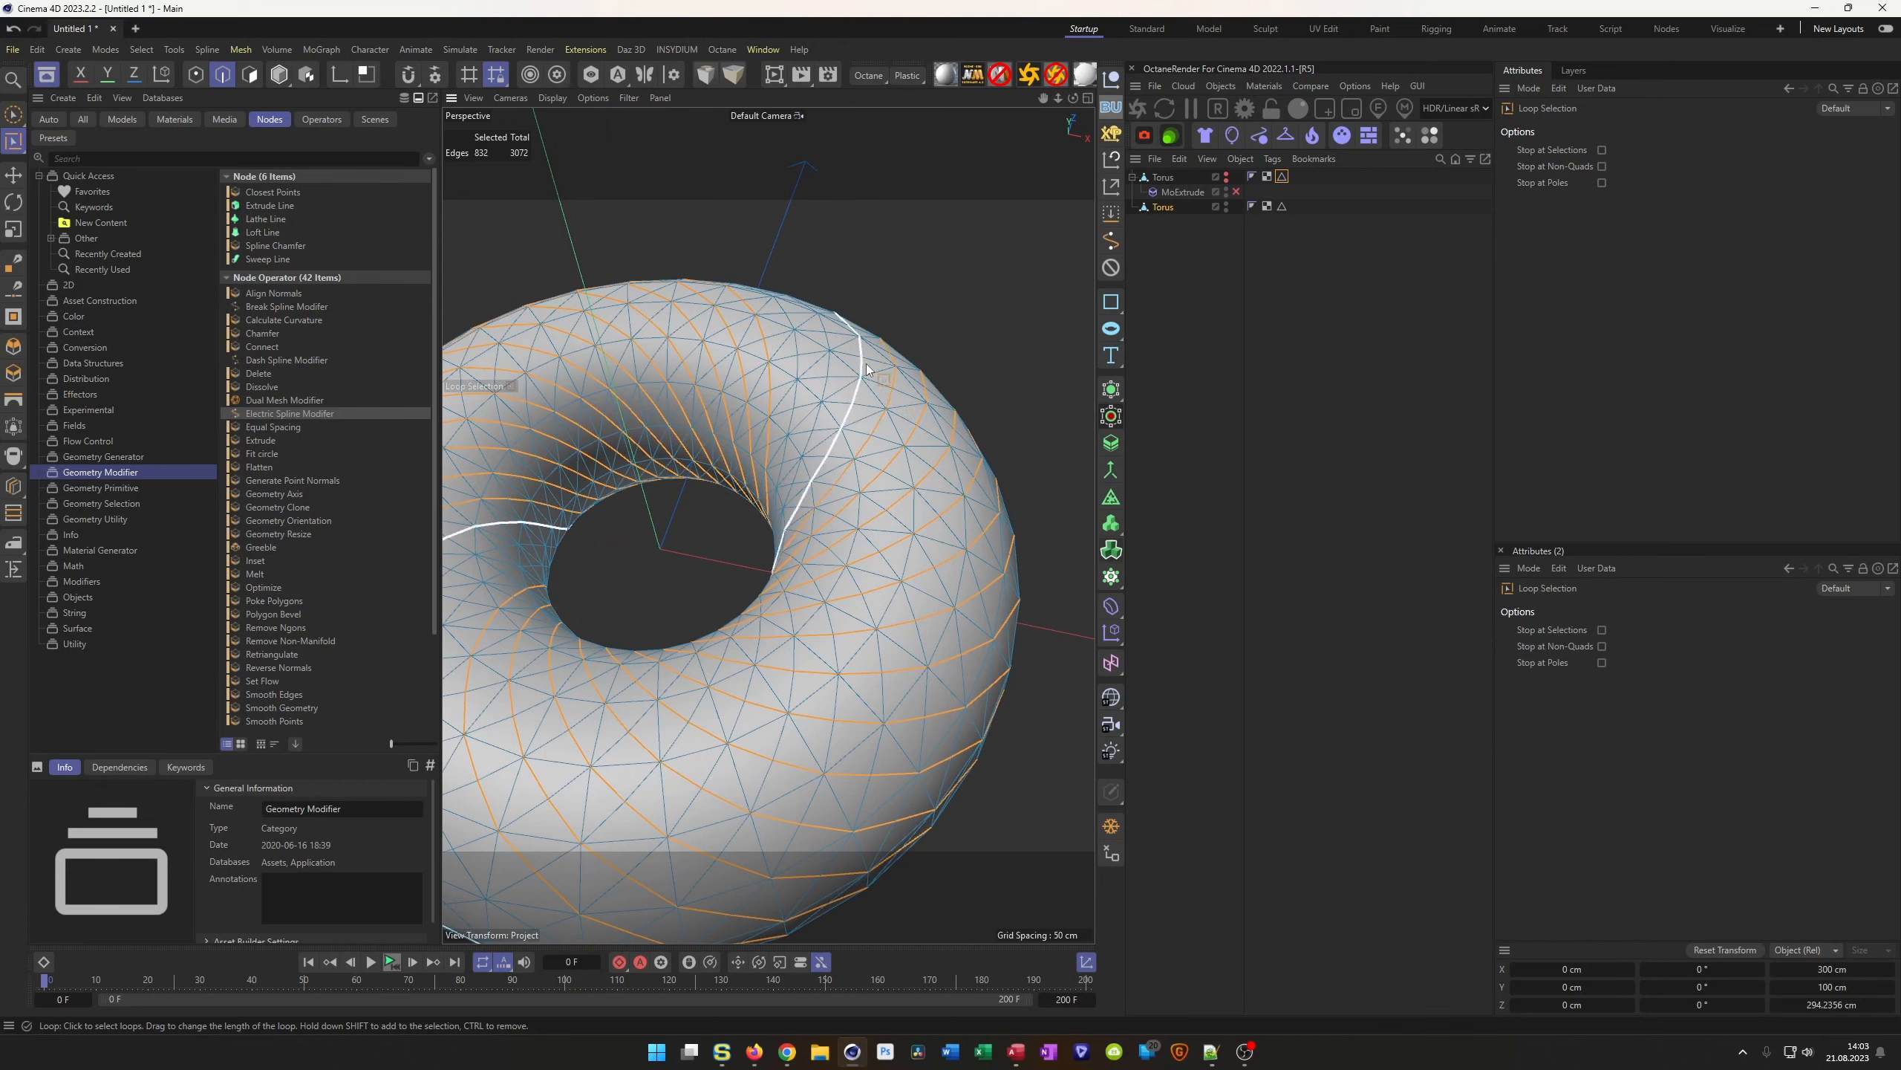
shift+click(825, 336)
shift+click(792, 330)
alt+drag(790, 333, 795, 583)
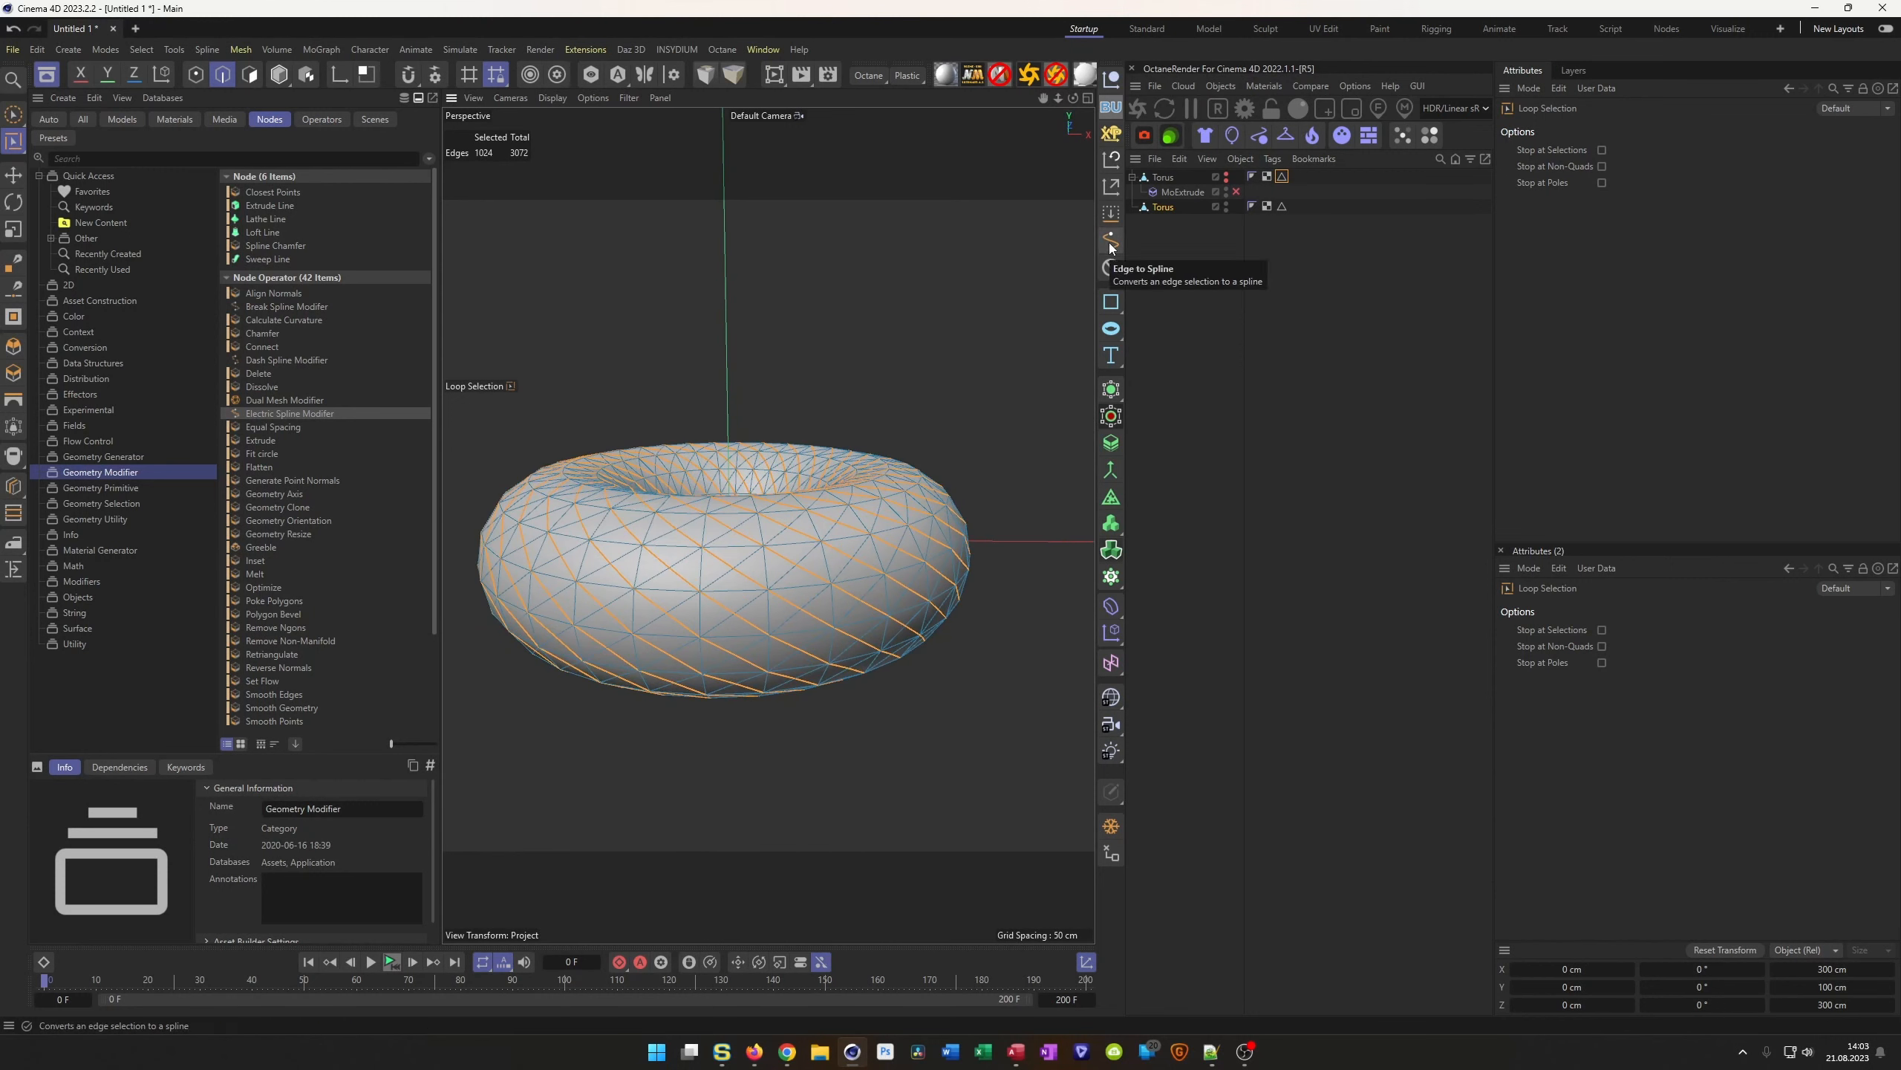
Convert the selected edge loops to a spline outside the torus hierarchy, and hide the torus copy
click(1163, 207)
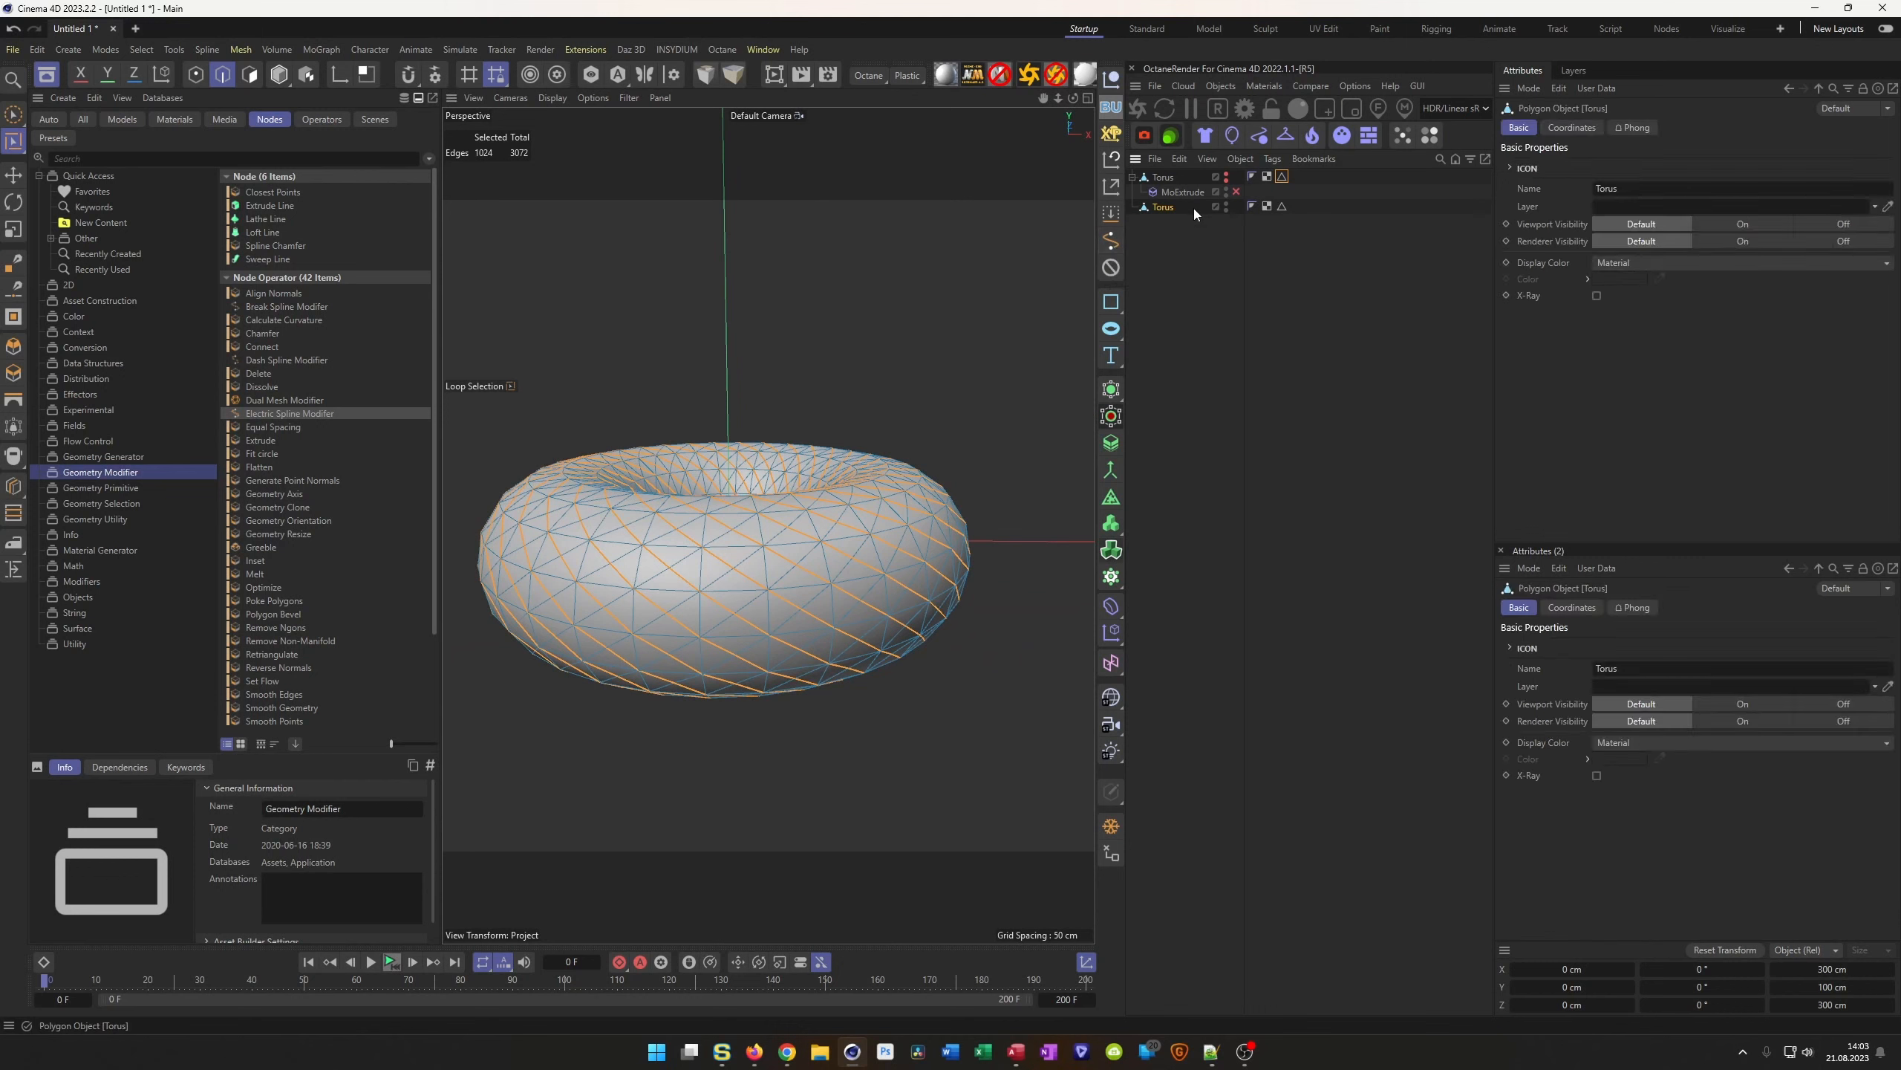
click(241, 50)
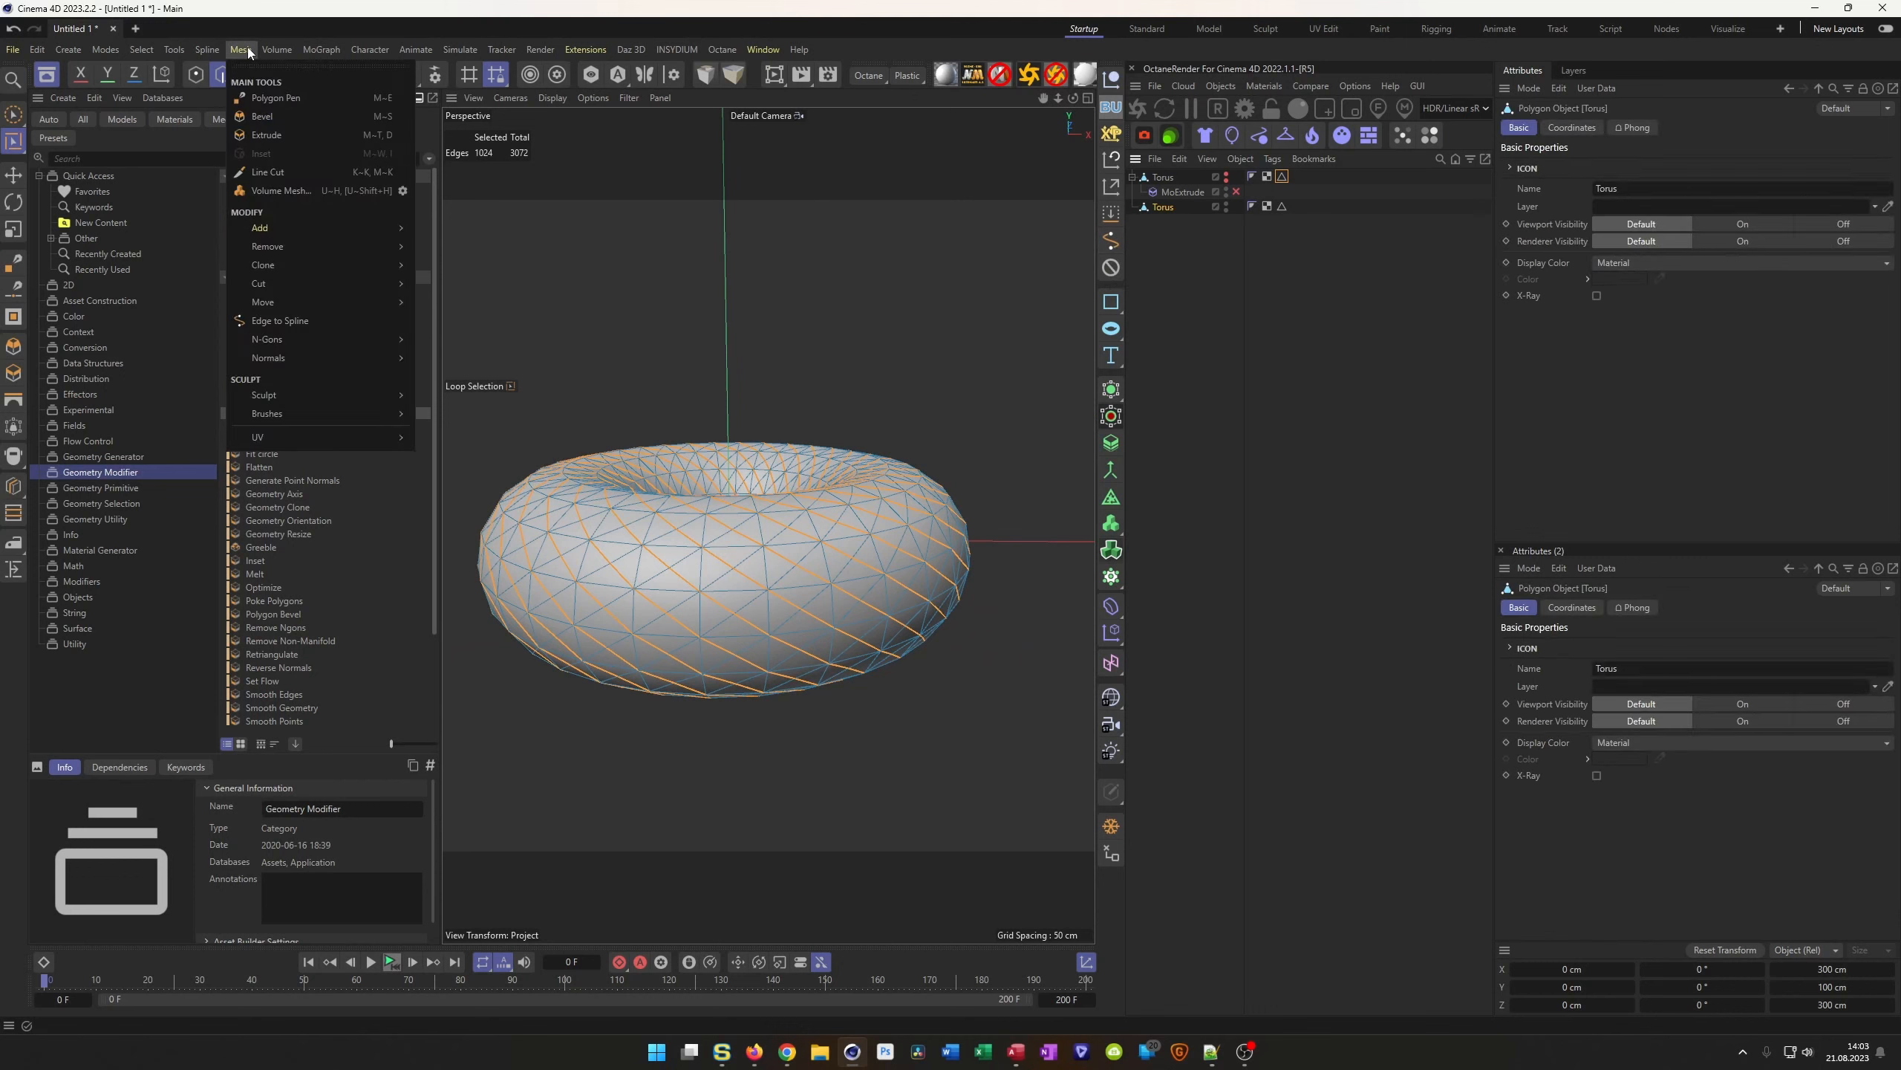
click(279, 324)
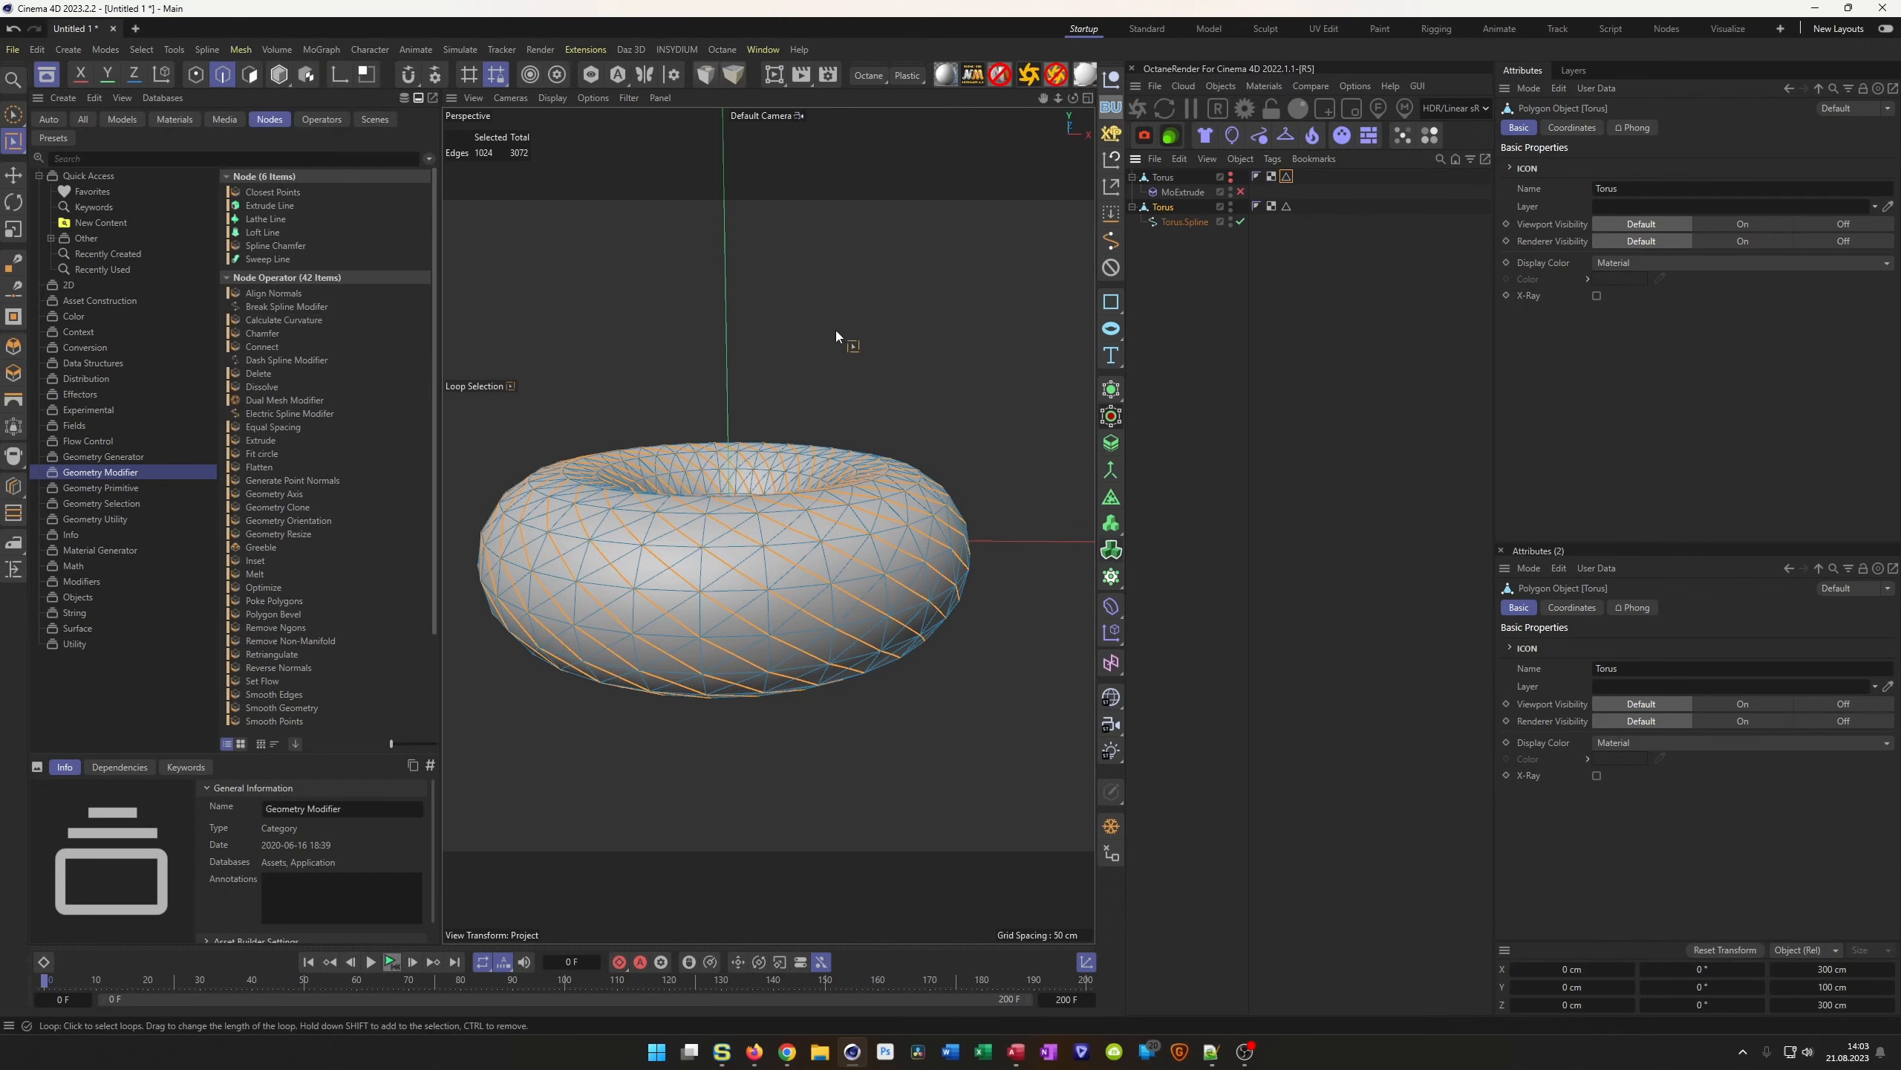
alt+click(1226, 210)
mouse_move(739, 599)
alt+mouse_down()
mouse_move(743, 466)
mouse_move(742, 616)
mouse_move(746, 589)
alt+mouse_up()
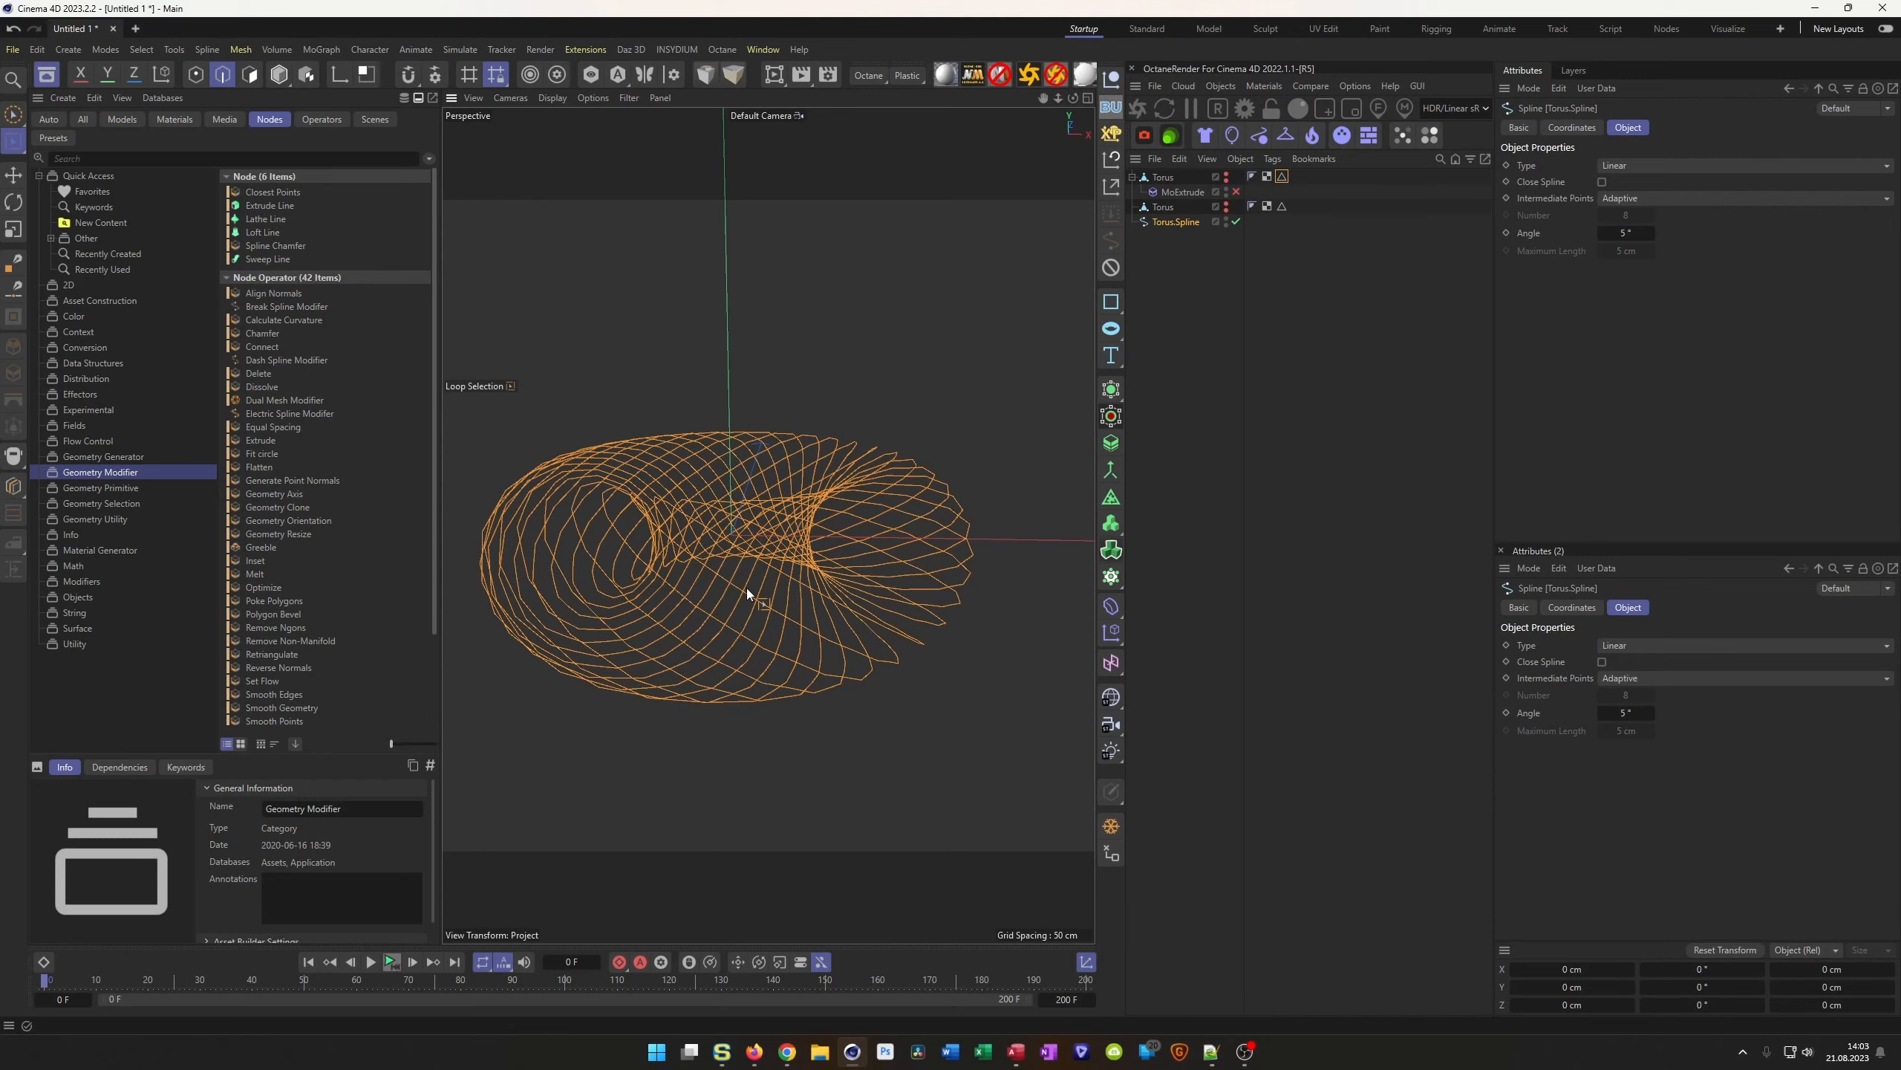
alt+drag(655, 582, 667, 528)
scroll(609, 467, up, 4)
alt+drag(624, 453, 572, 332)
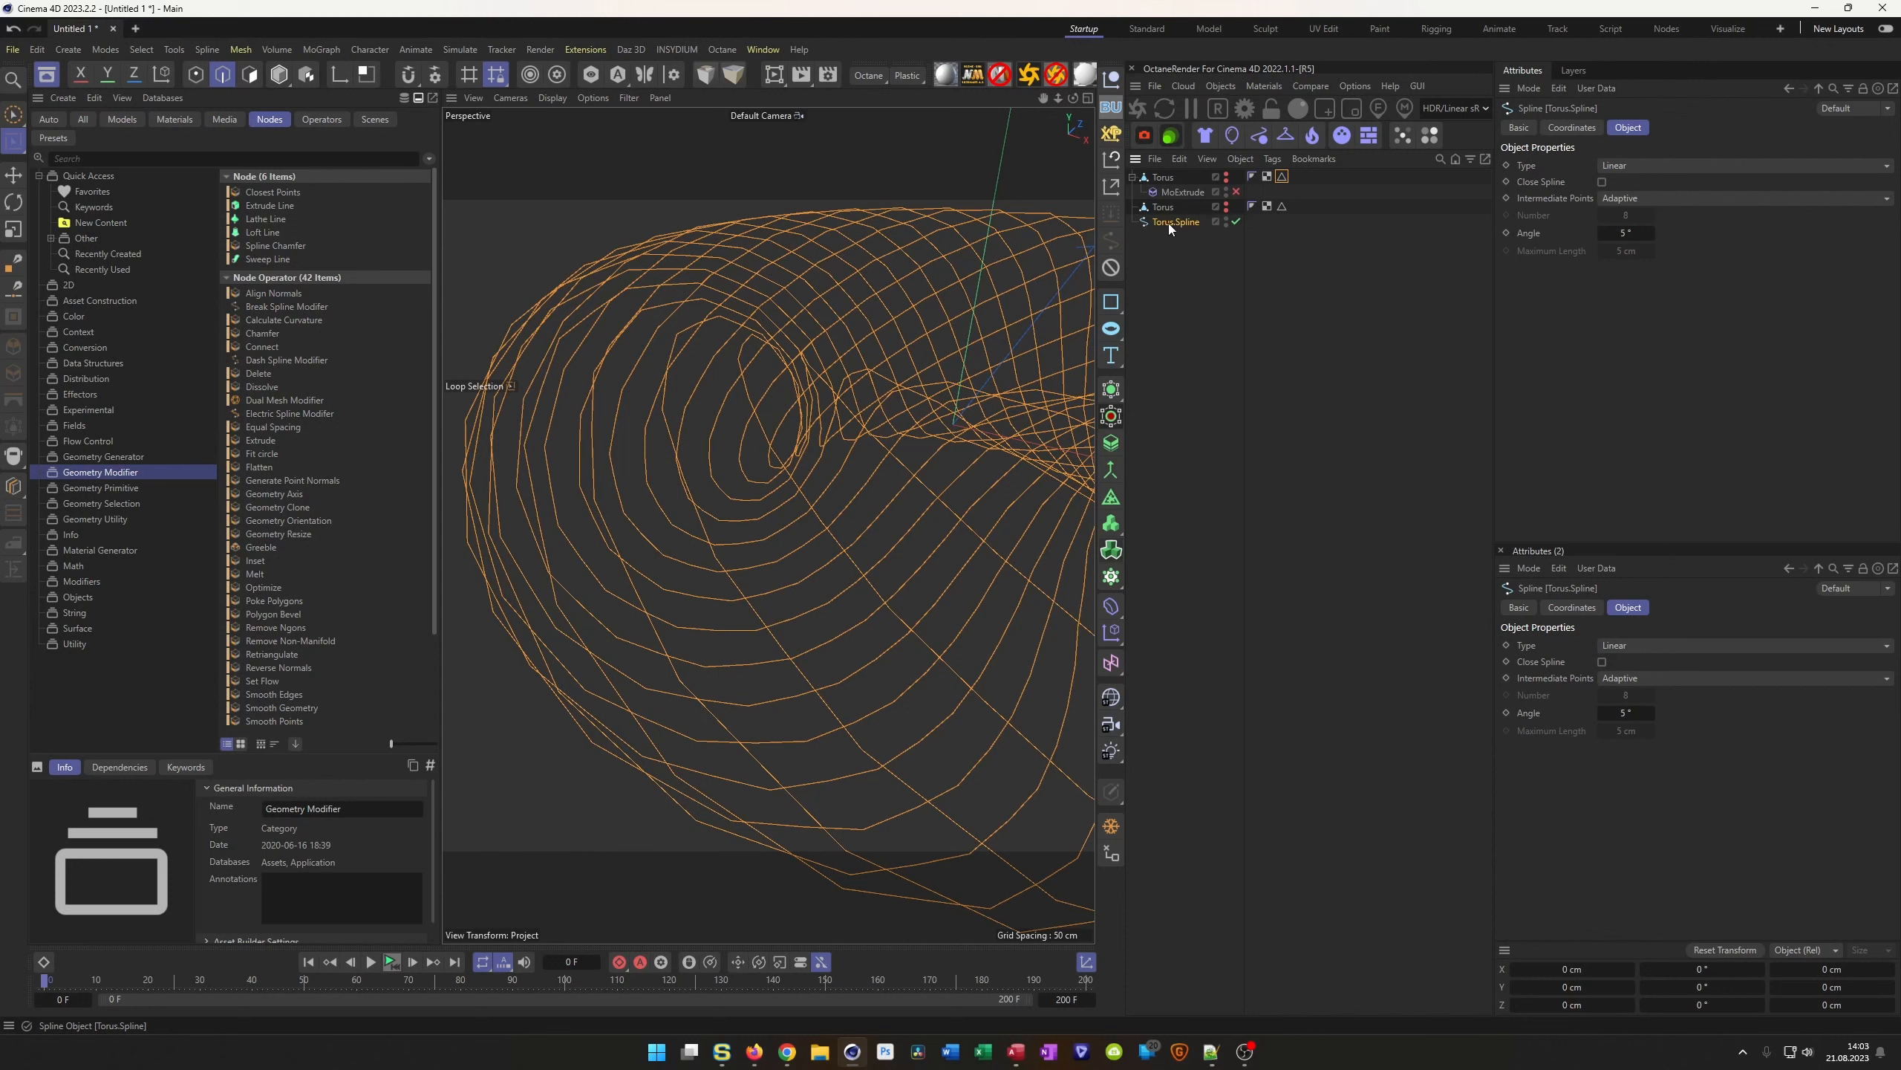
Set the spline's type to Bezier and its intermediate points to Uniform
click(1632, 166)
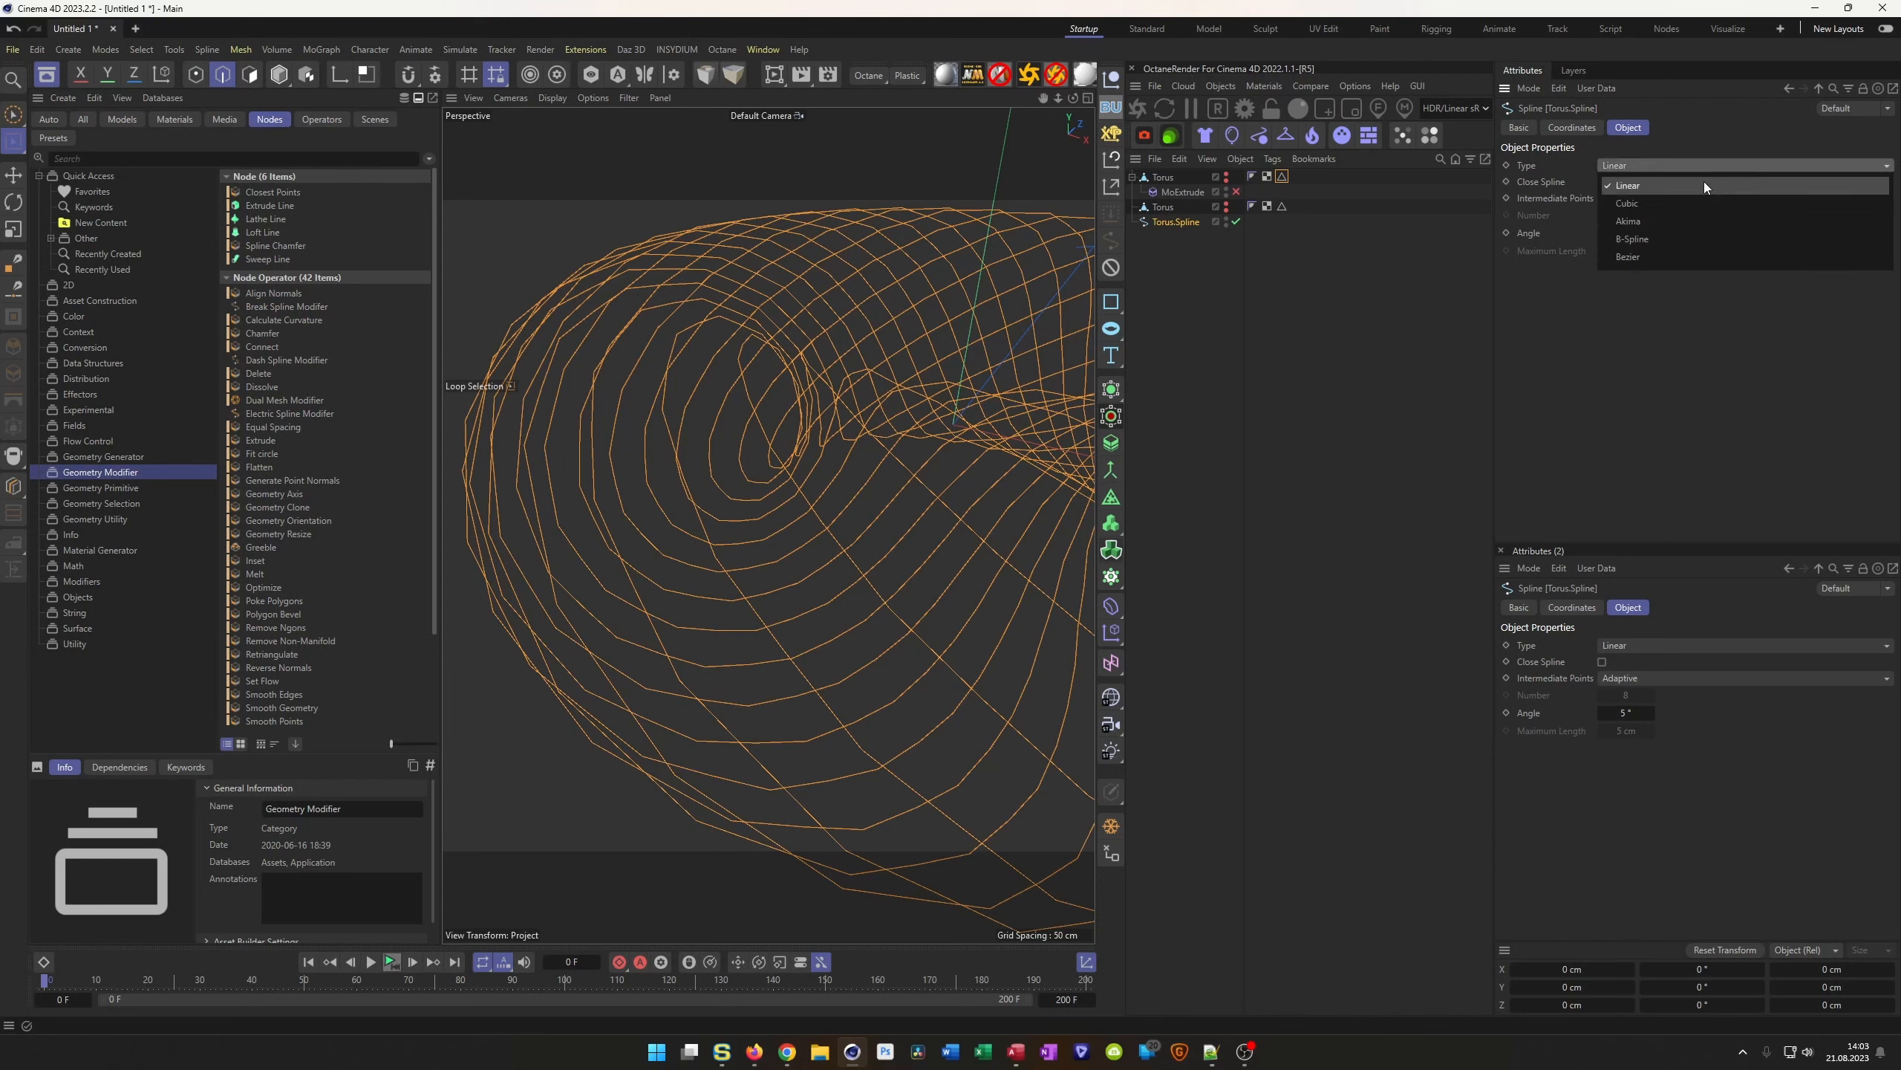
click(1661, 258)
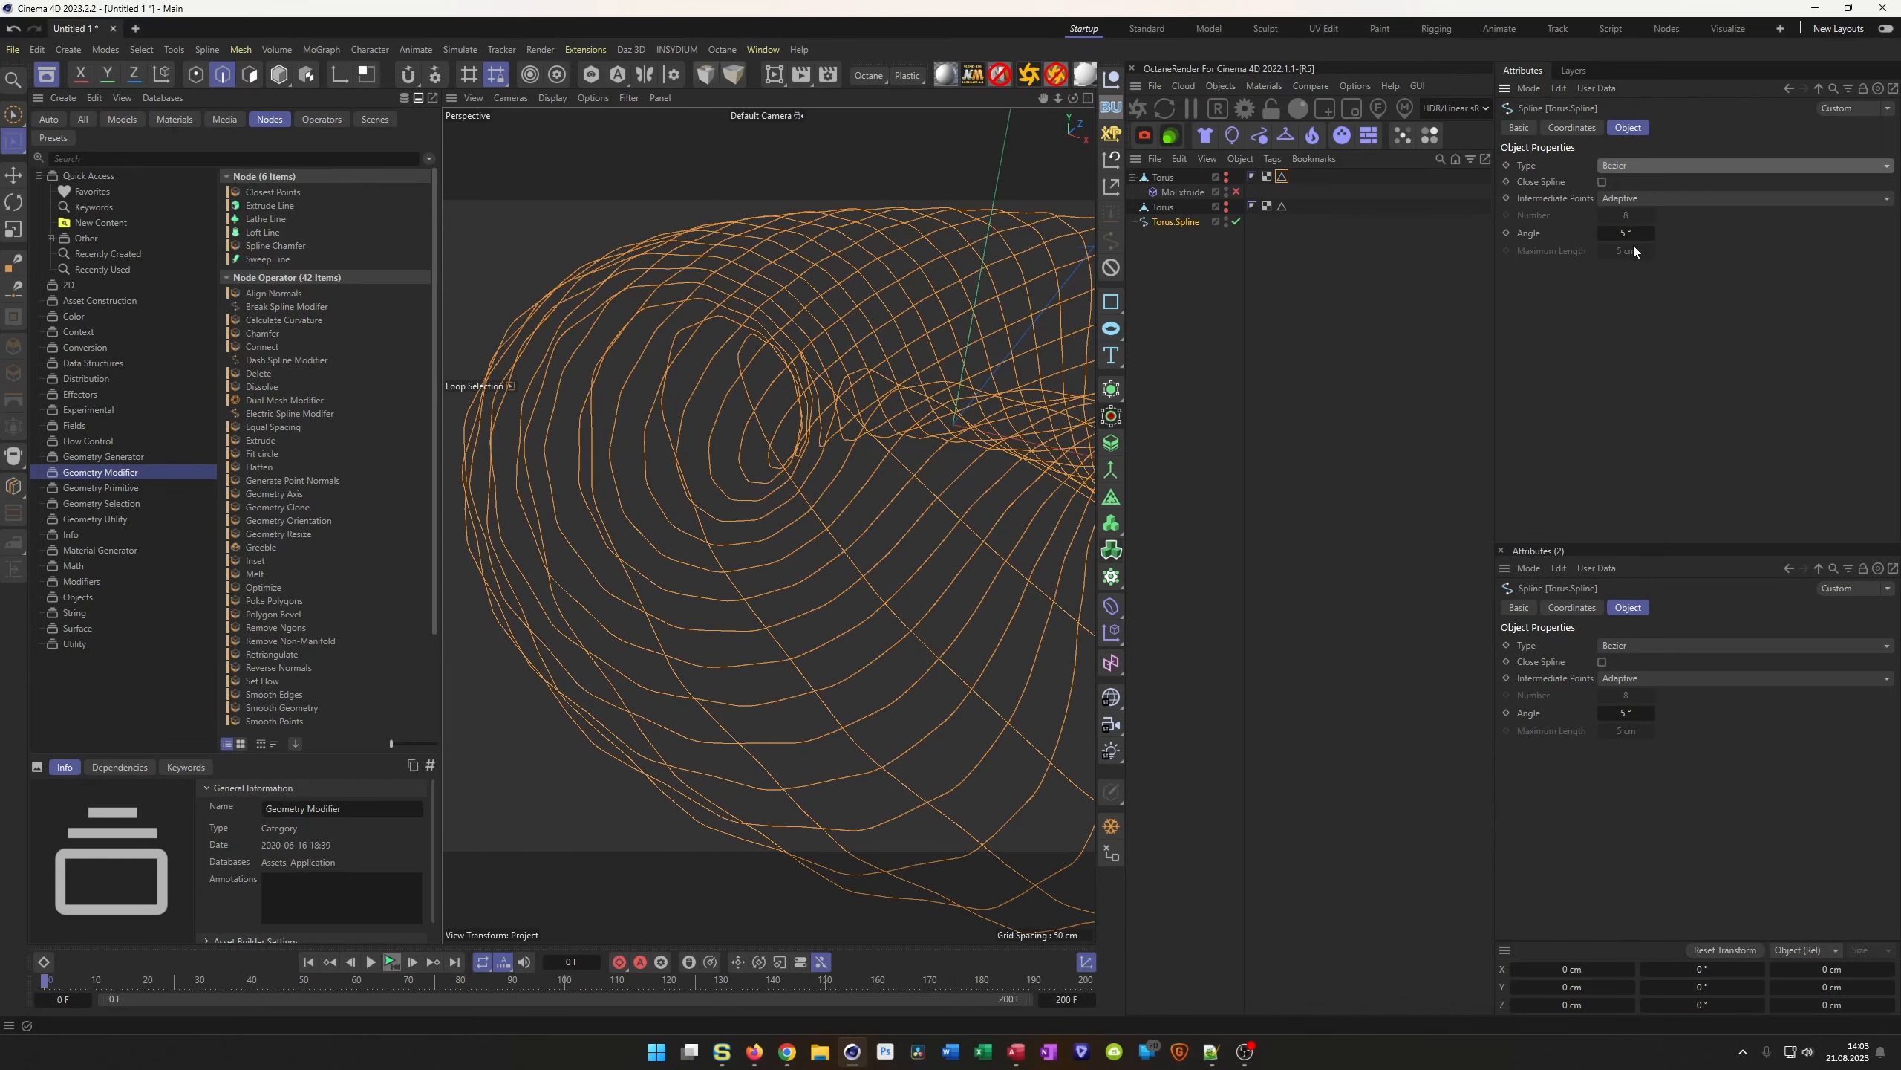
click(1638, 197)
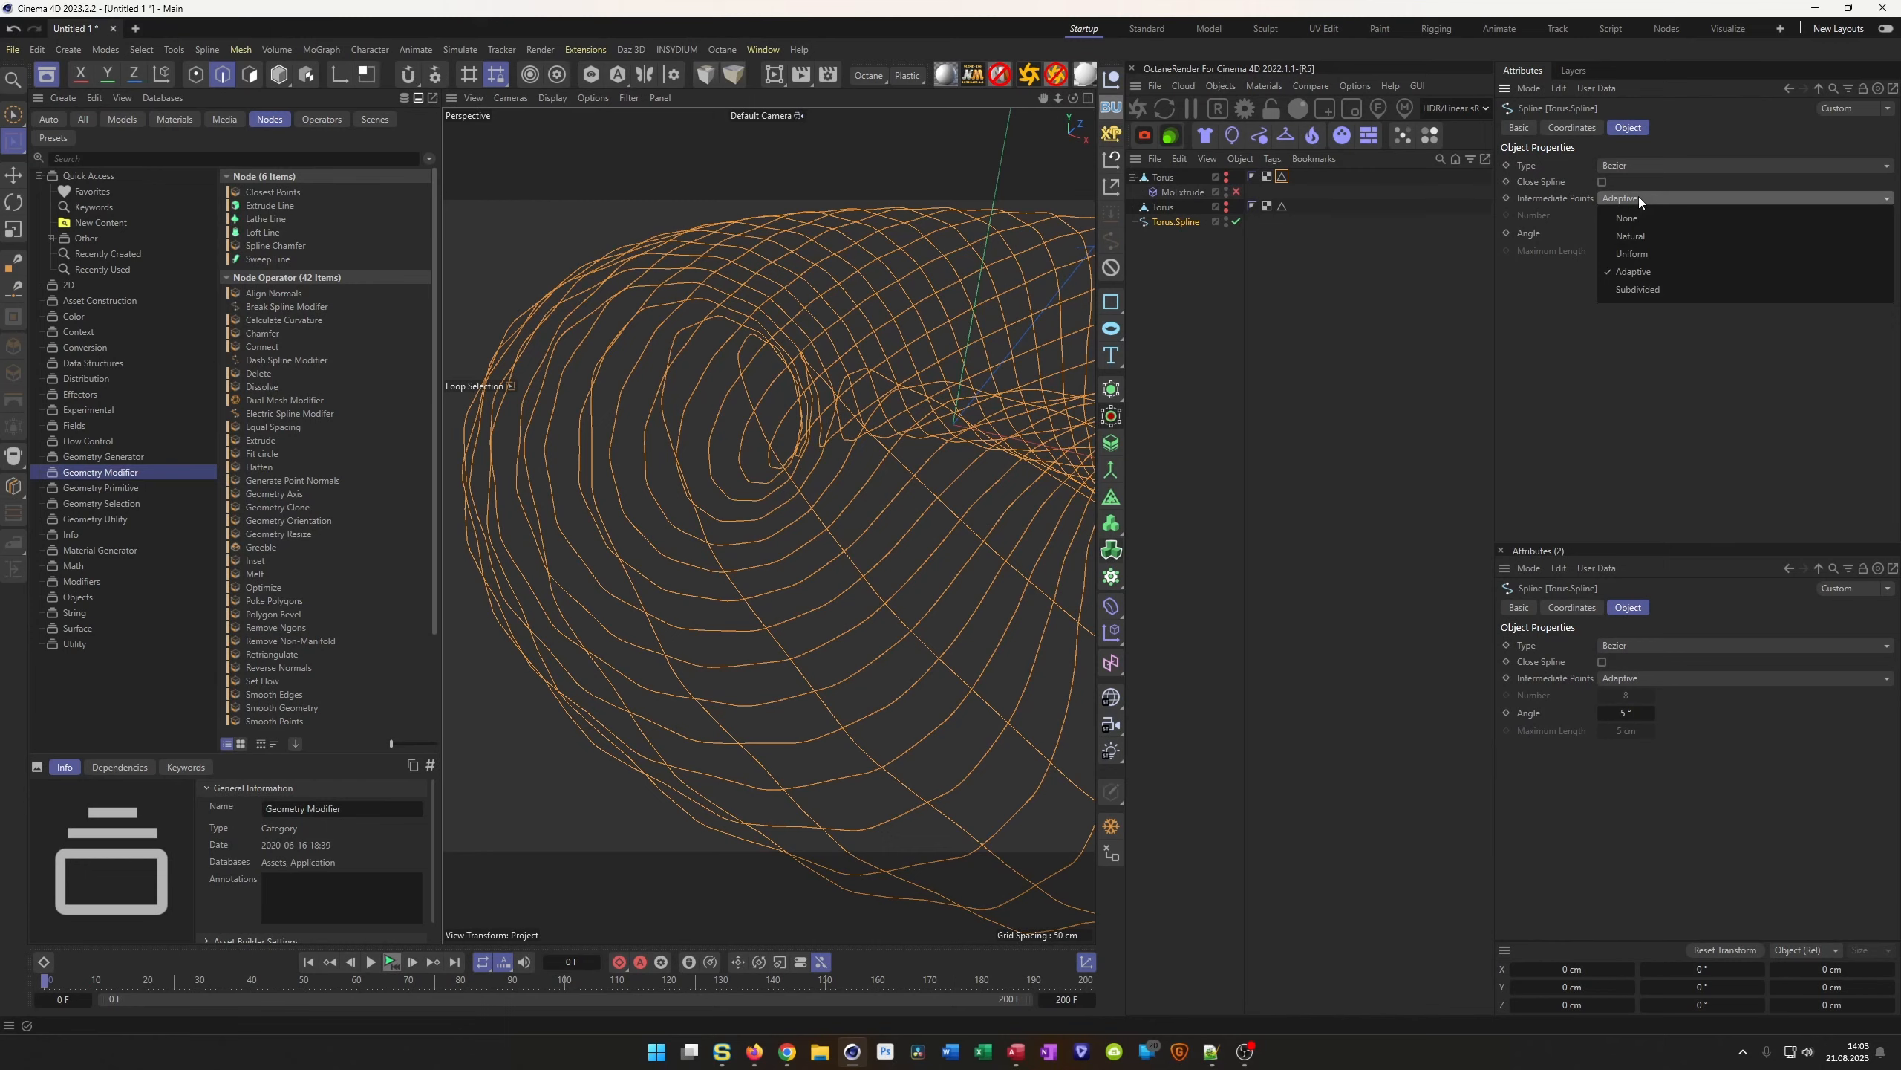
click(1649, 253)
alt+drag(525, 414, 662, 458)
alt+right_drag(659, 455, 525, 483)
alt+drag(526, 483, 531, 523)
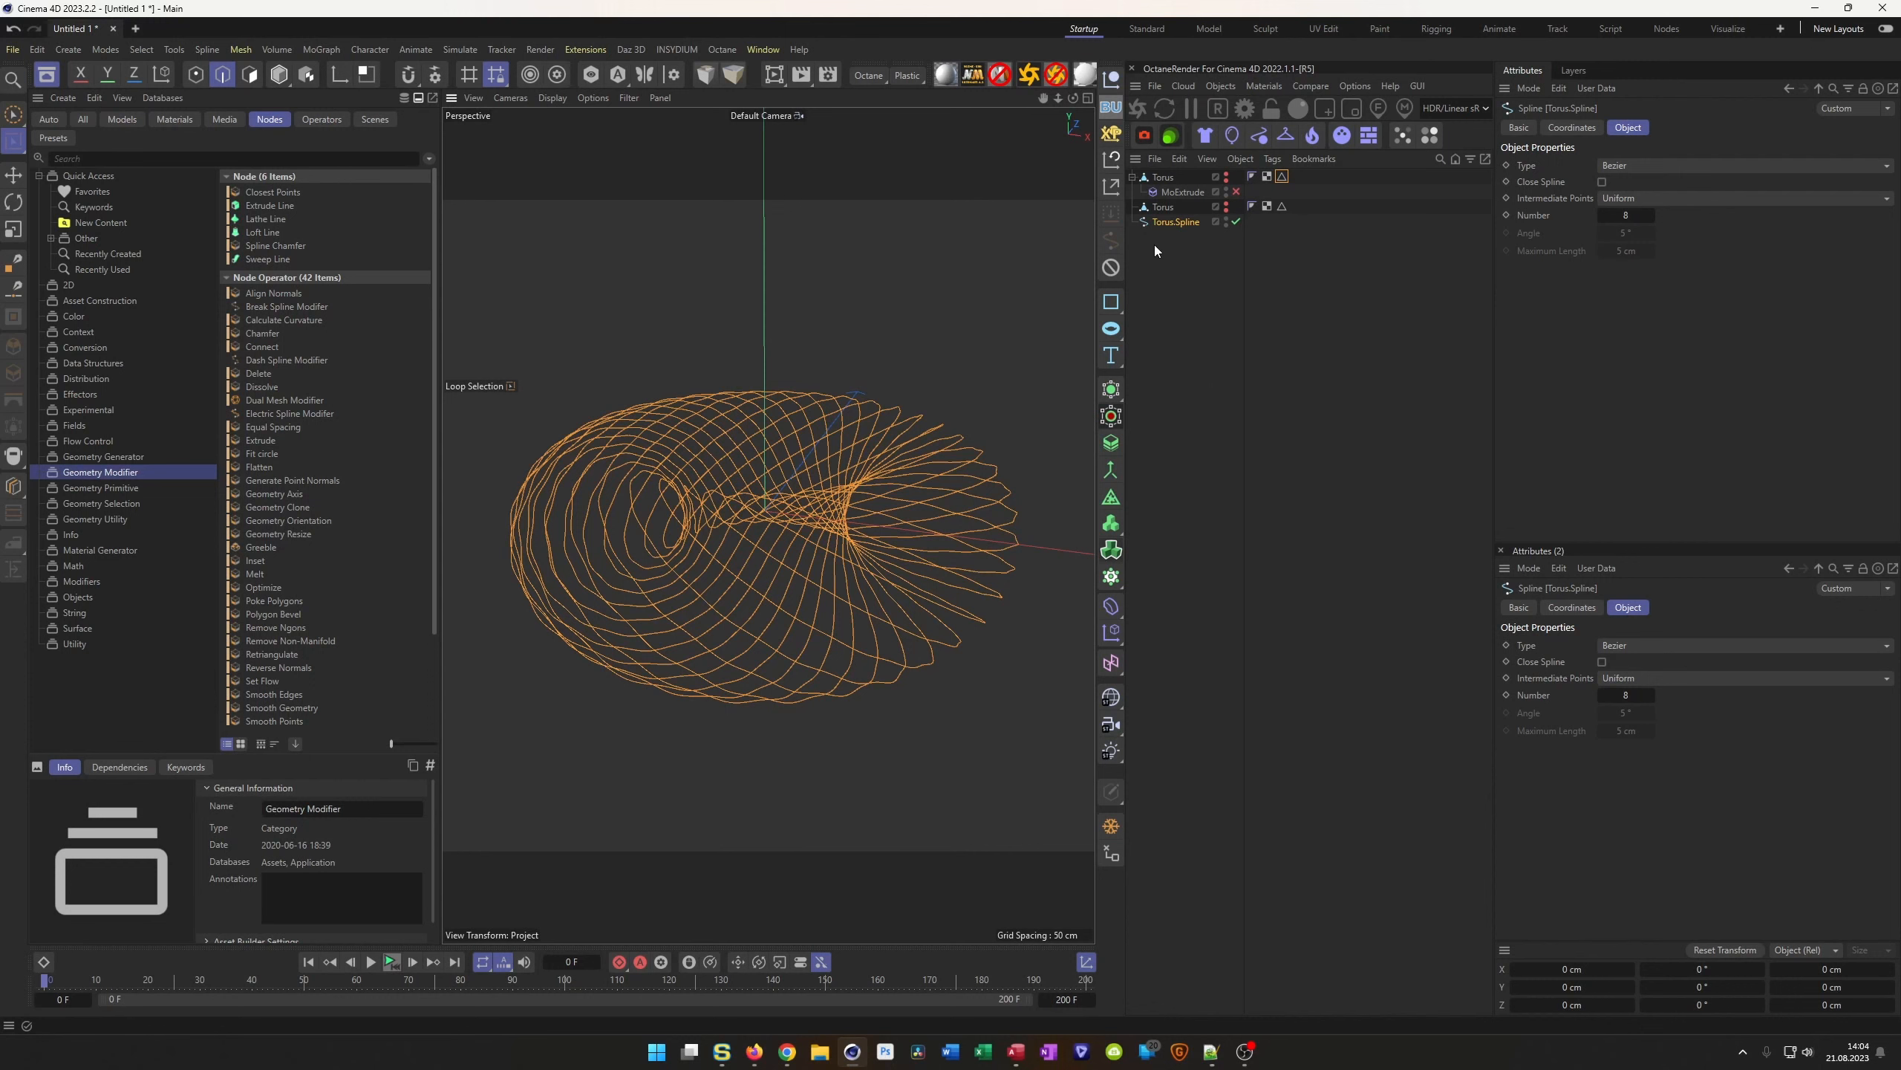
Delete the MoExtrude, the torus copy and the spline, and make the original torus visible again
drag(1147, 265, 1211, 182)
key(Delete)
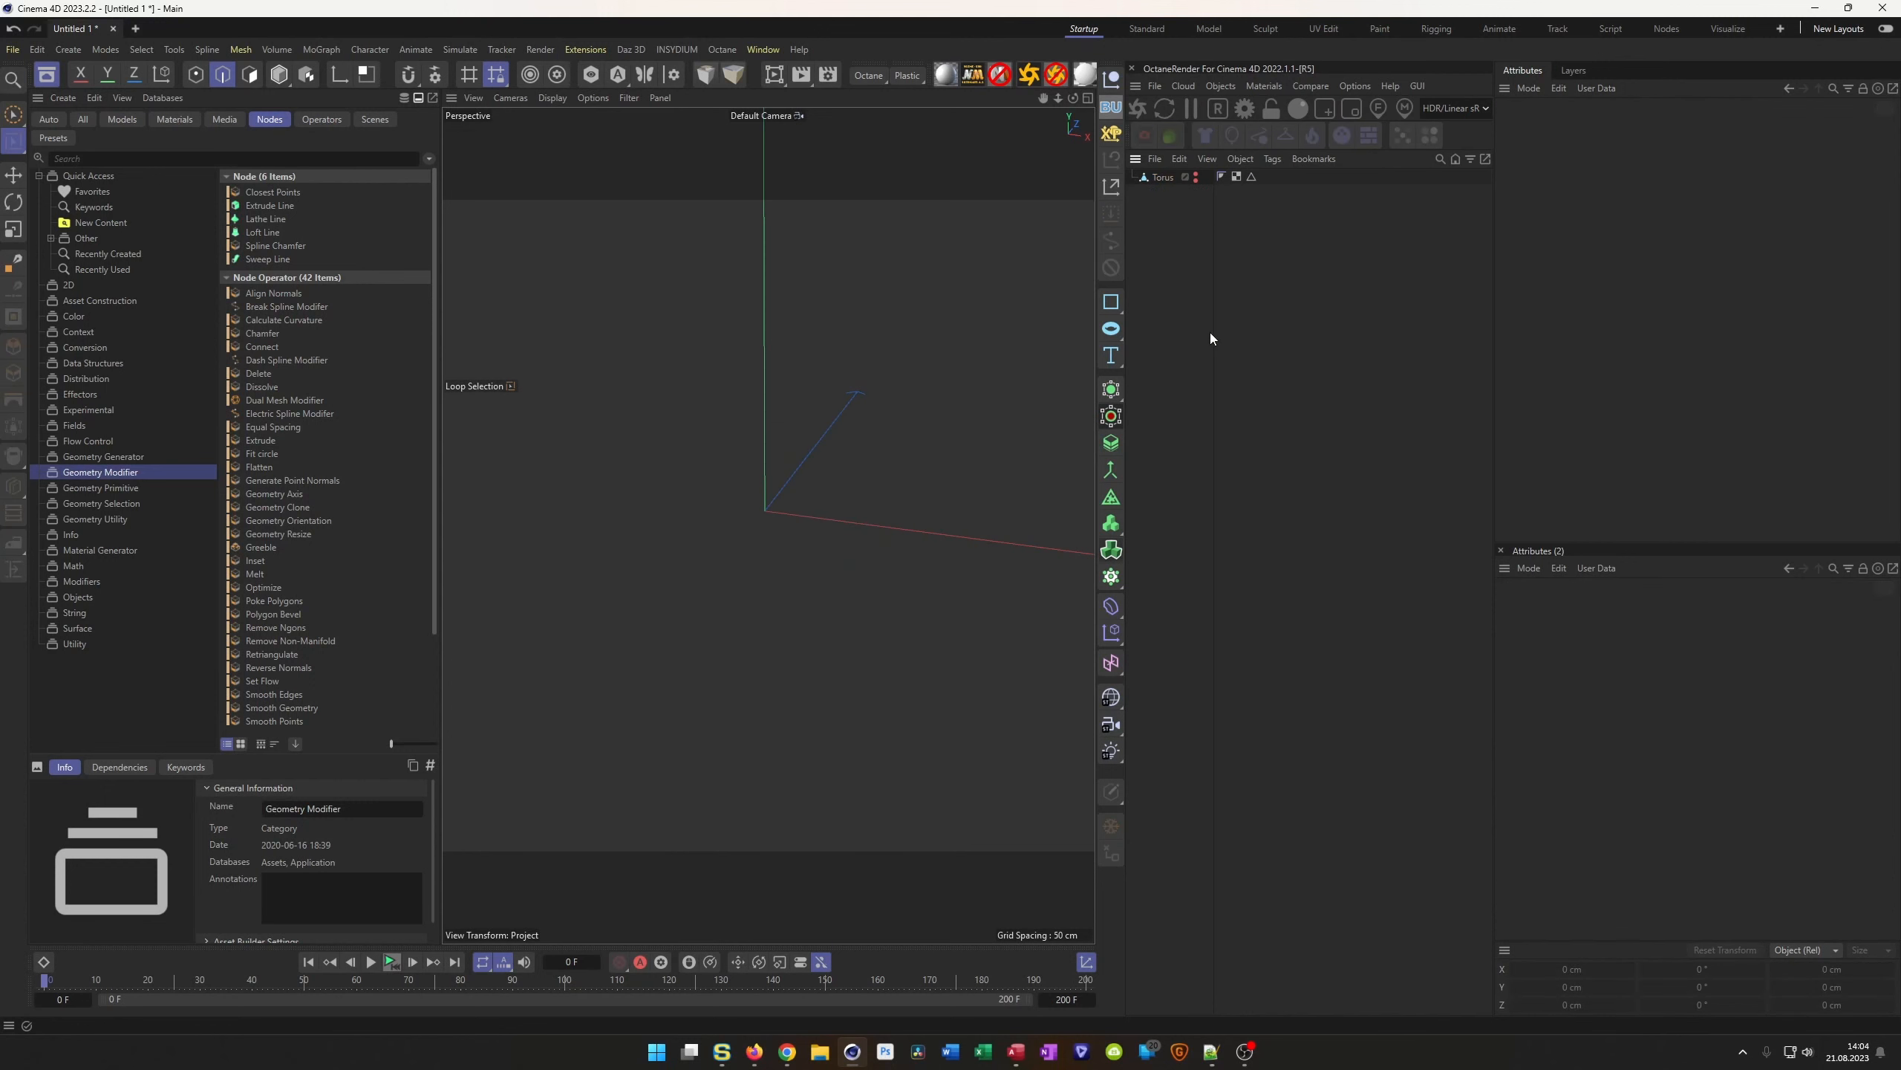
ctrl+click(1196, 177)
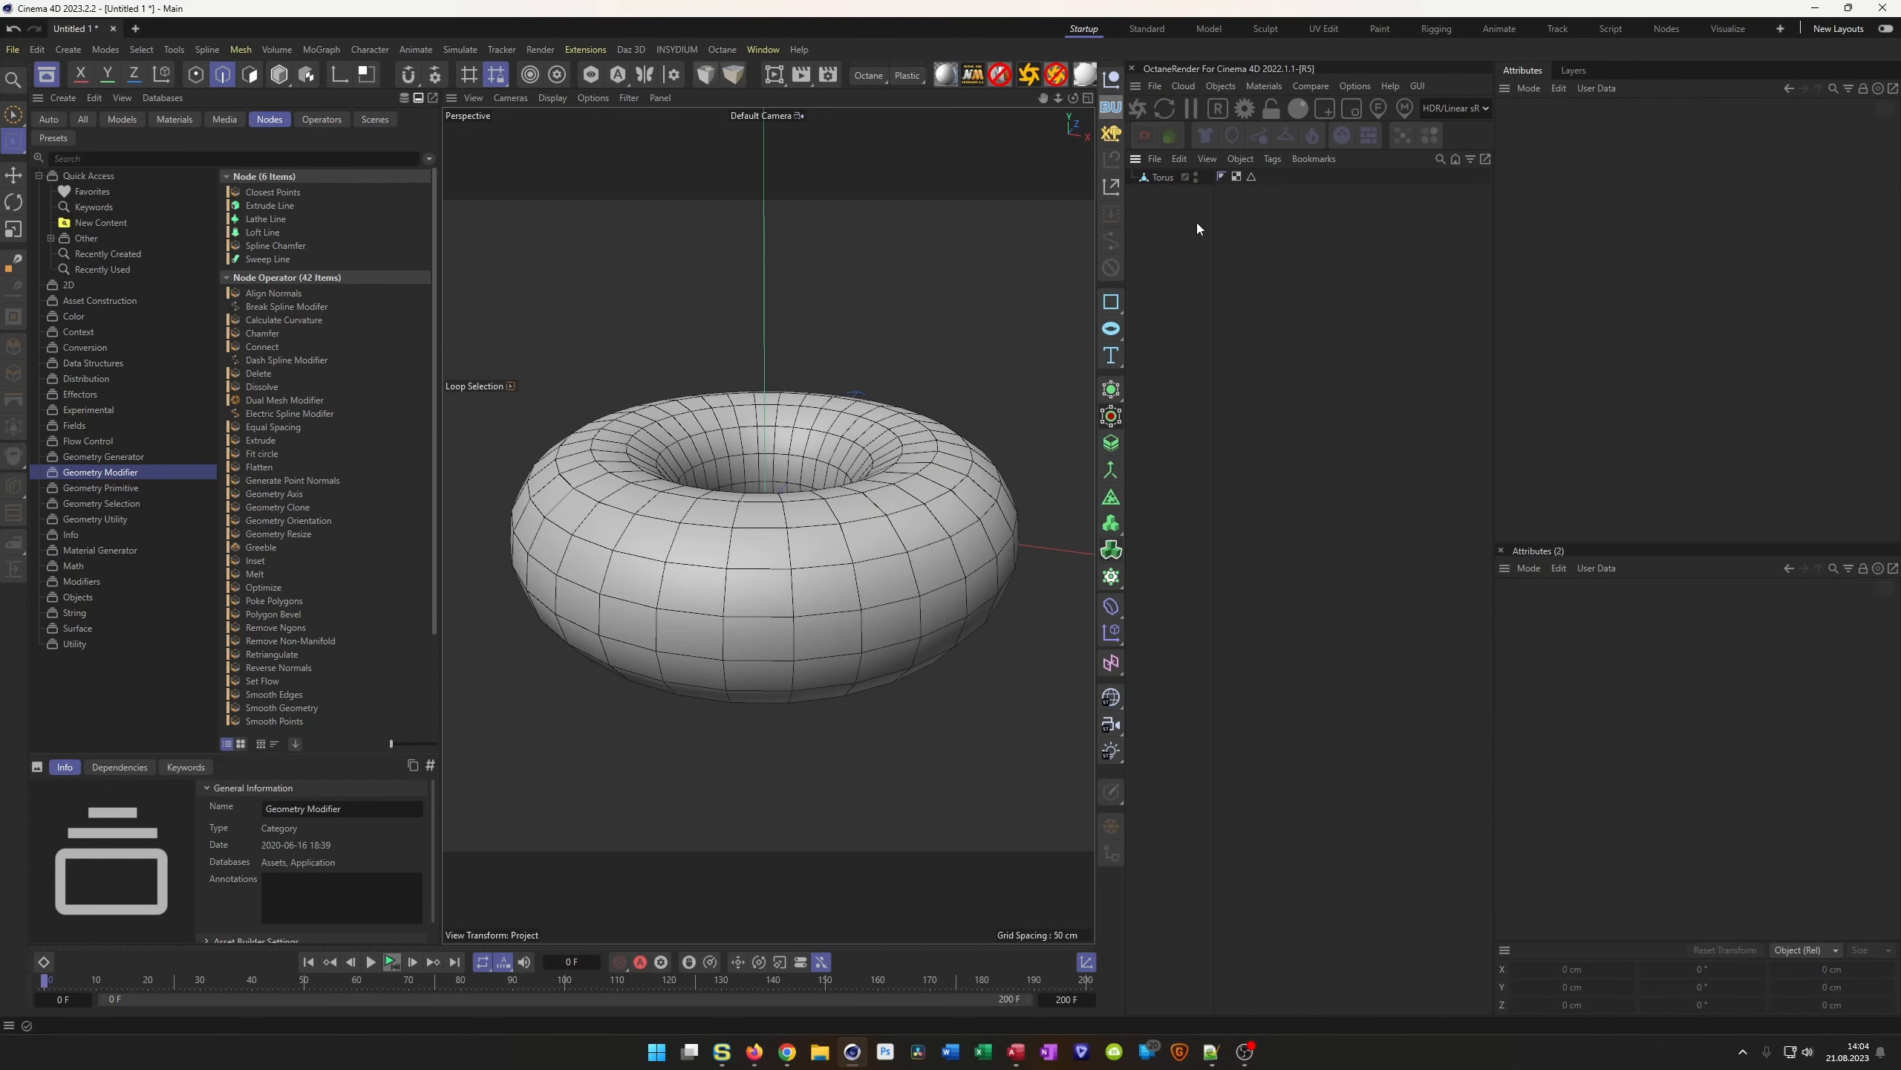
scroll(746, 500, down, 5)
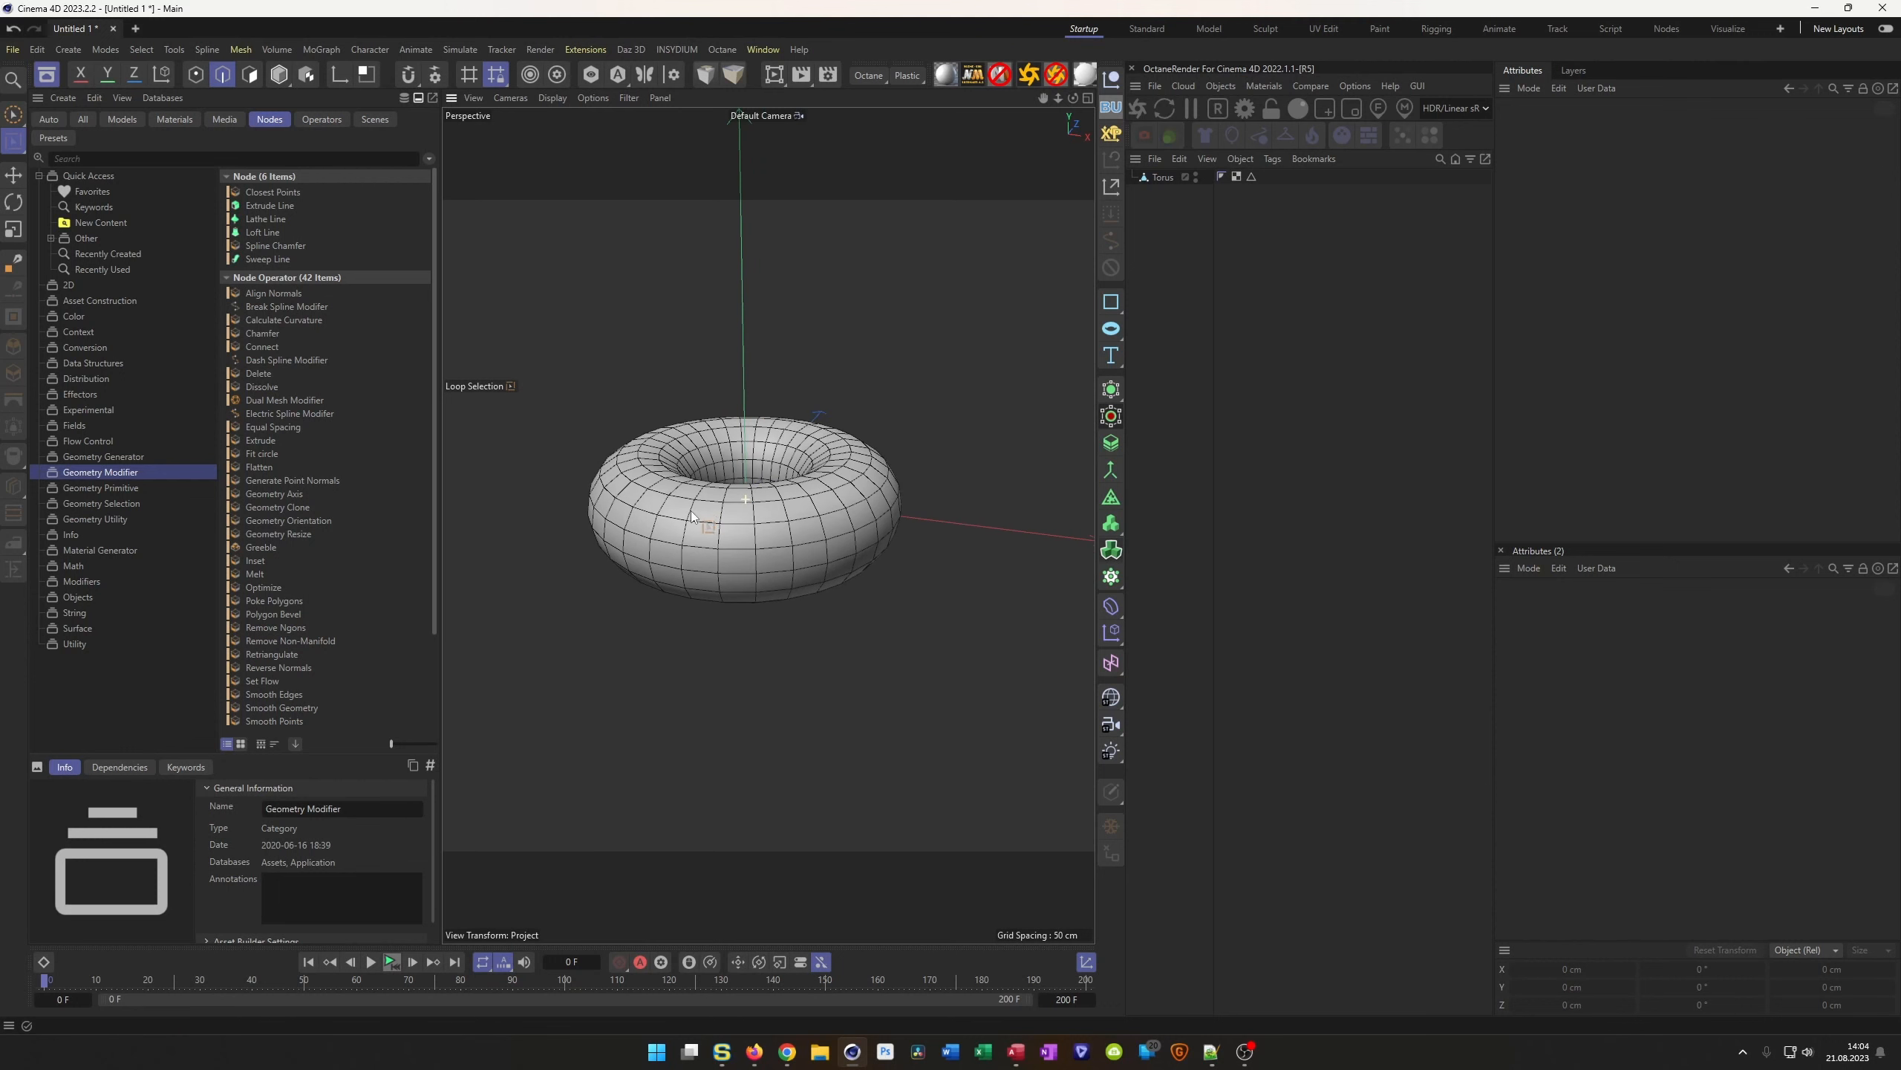
scroll(728, 511, up, 3)
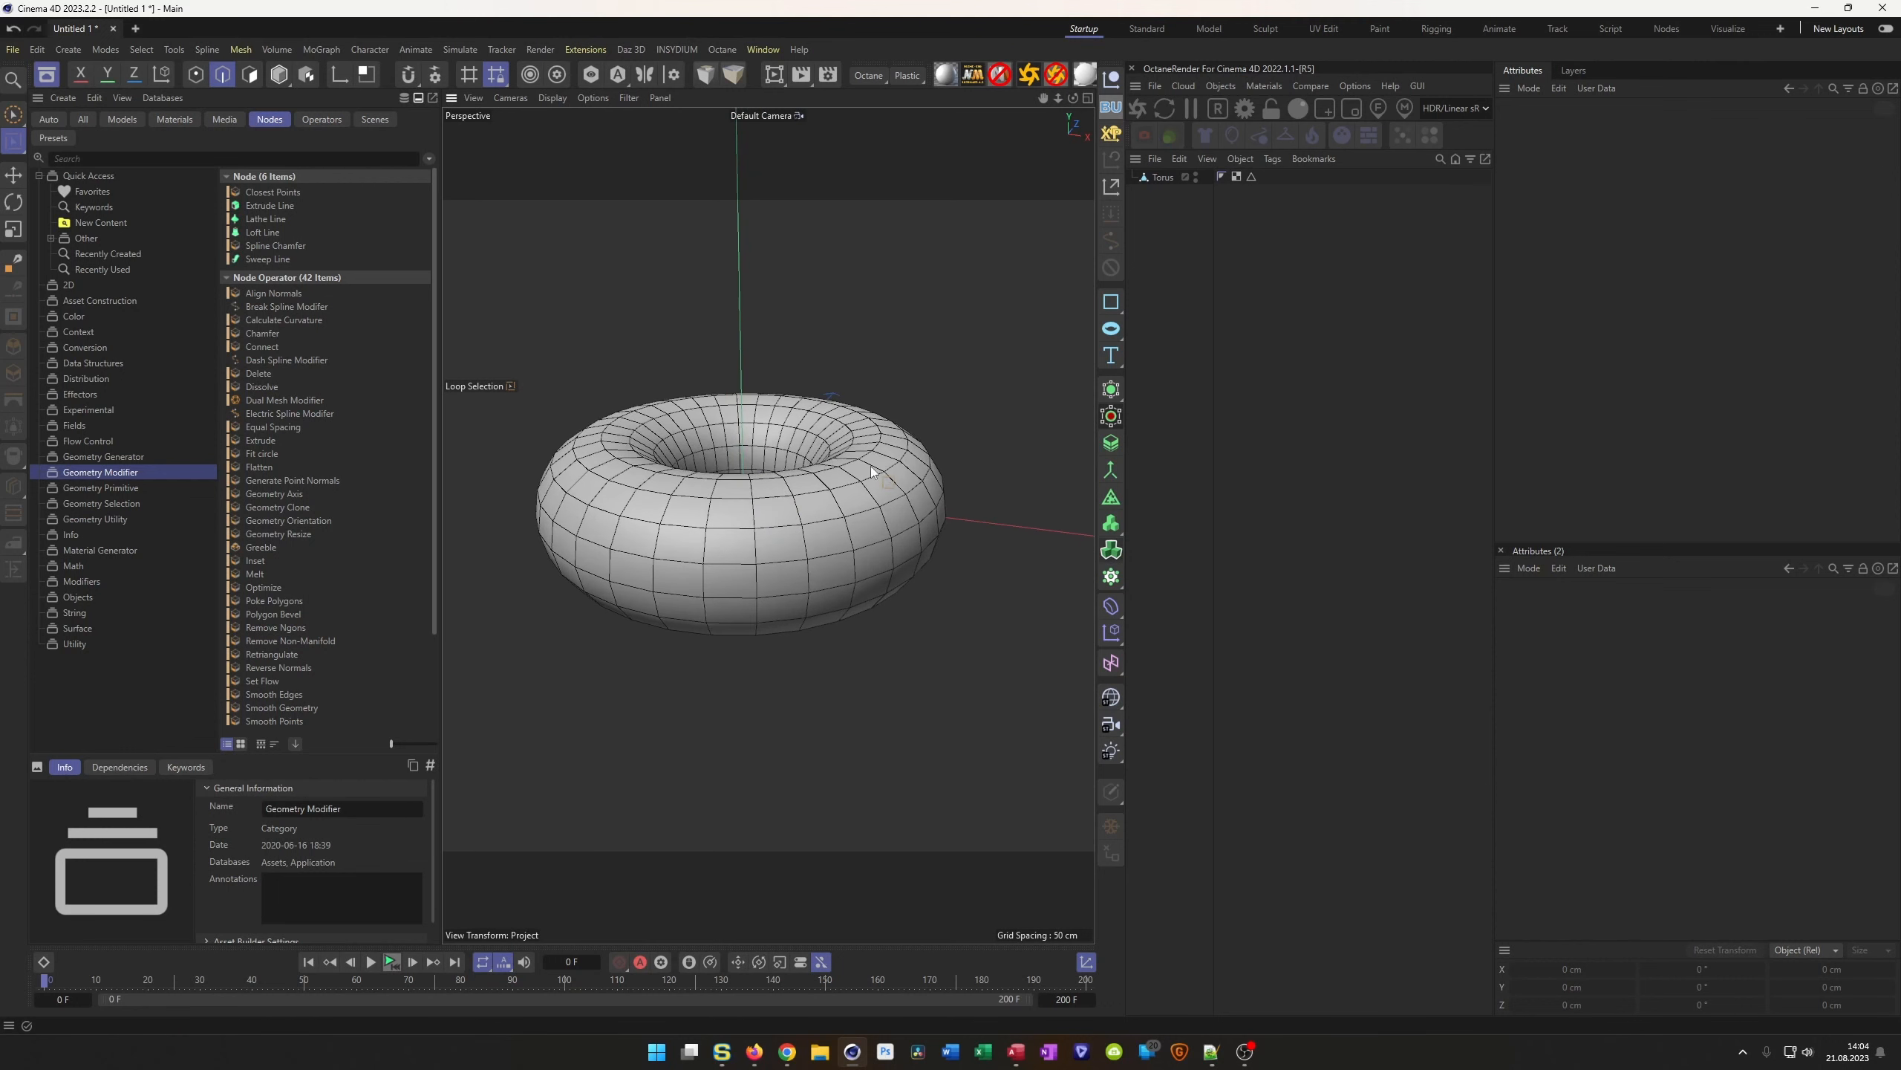
Add a Poke Polygons modifier as a child of the torus
click(1164, 178)
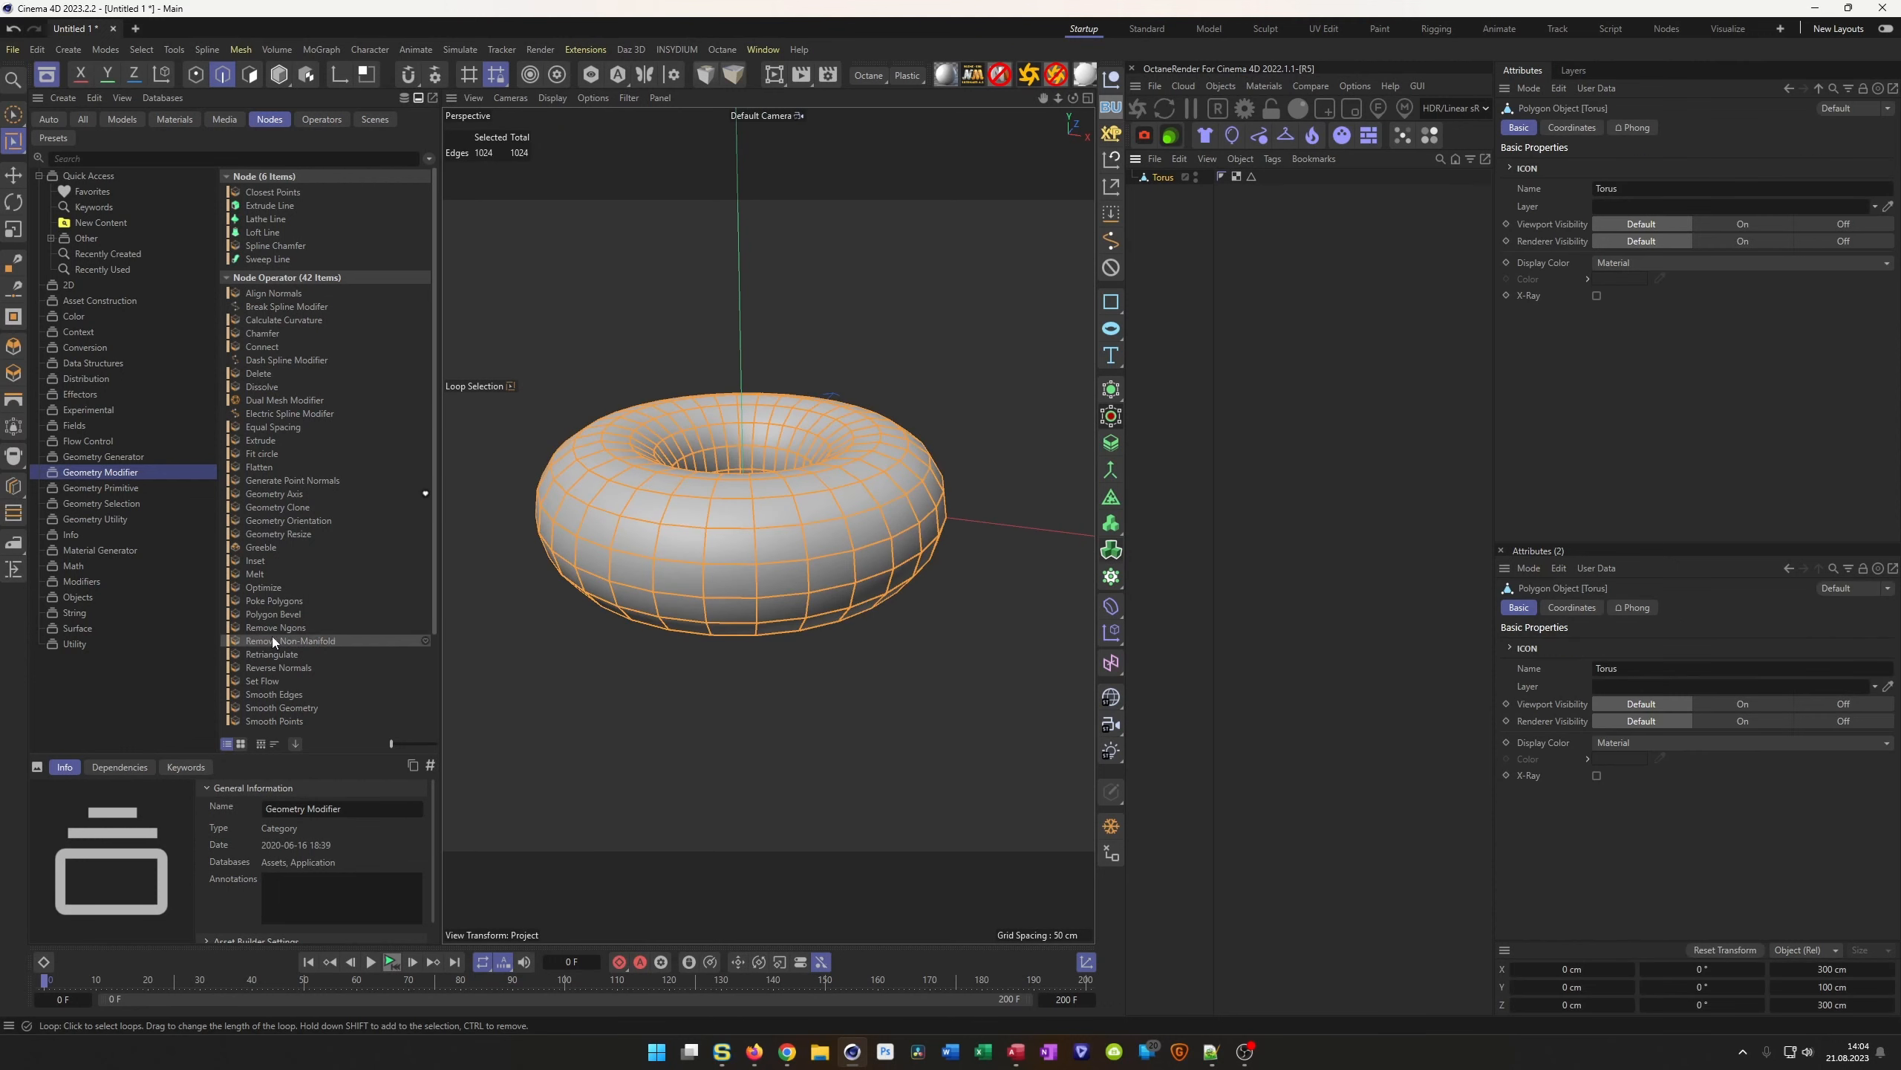
drag(259, 600, 1124, 255)
drag(1164, 175, 1165, 174)
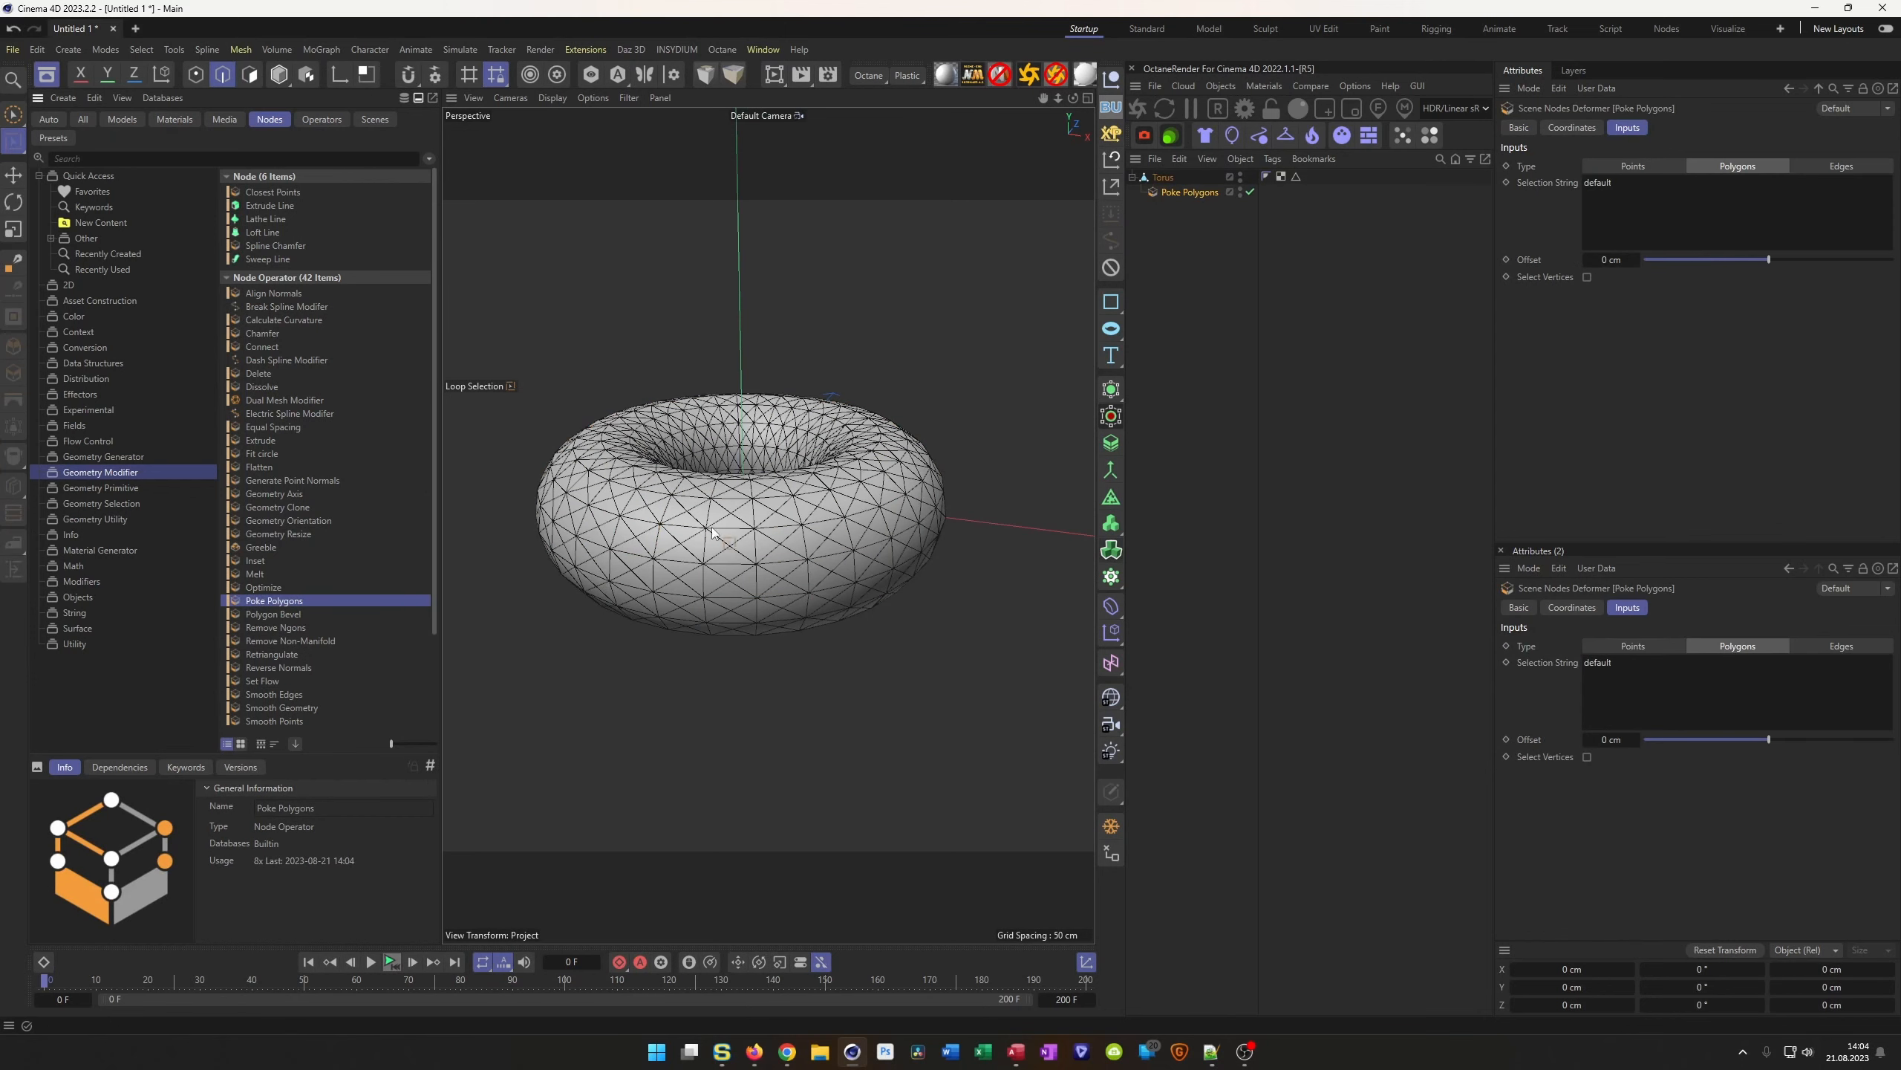
drag(1100, 597, 1011, 560)
Convert the torus's current state to a new object, then hide the original and disable its Poke Polygons modifier
click(1162, 178)
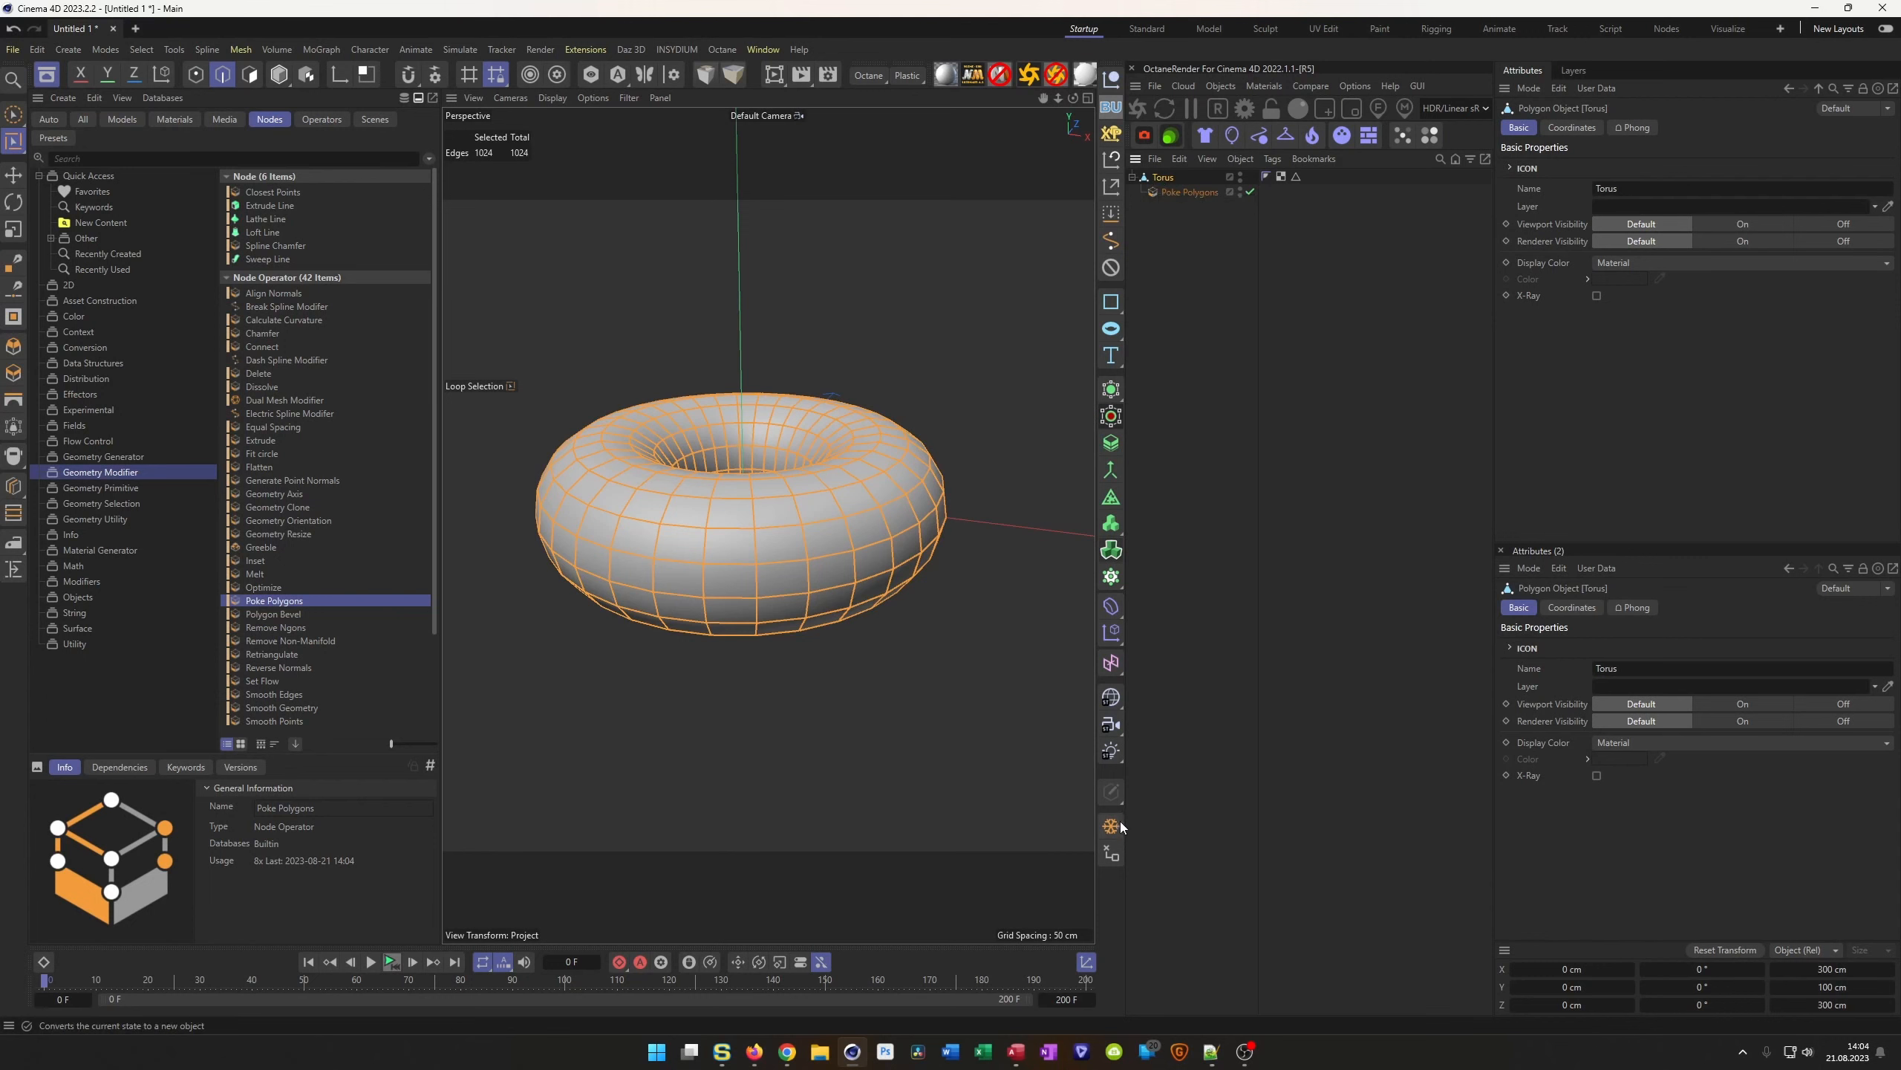
click(1117, 823)
alt+double_click(1240, 178)
click(1249, 191)
Dissolve the original grid edges of the converted torus copy, leaving only the diagonal edges
click(1156, 209)
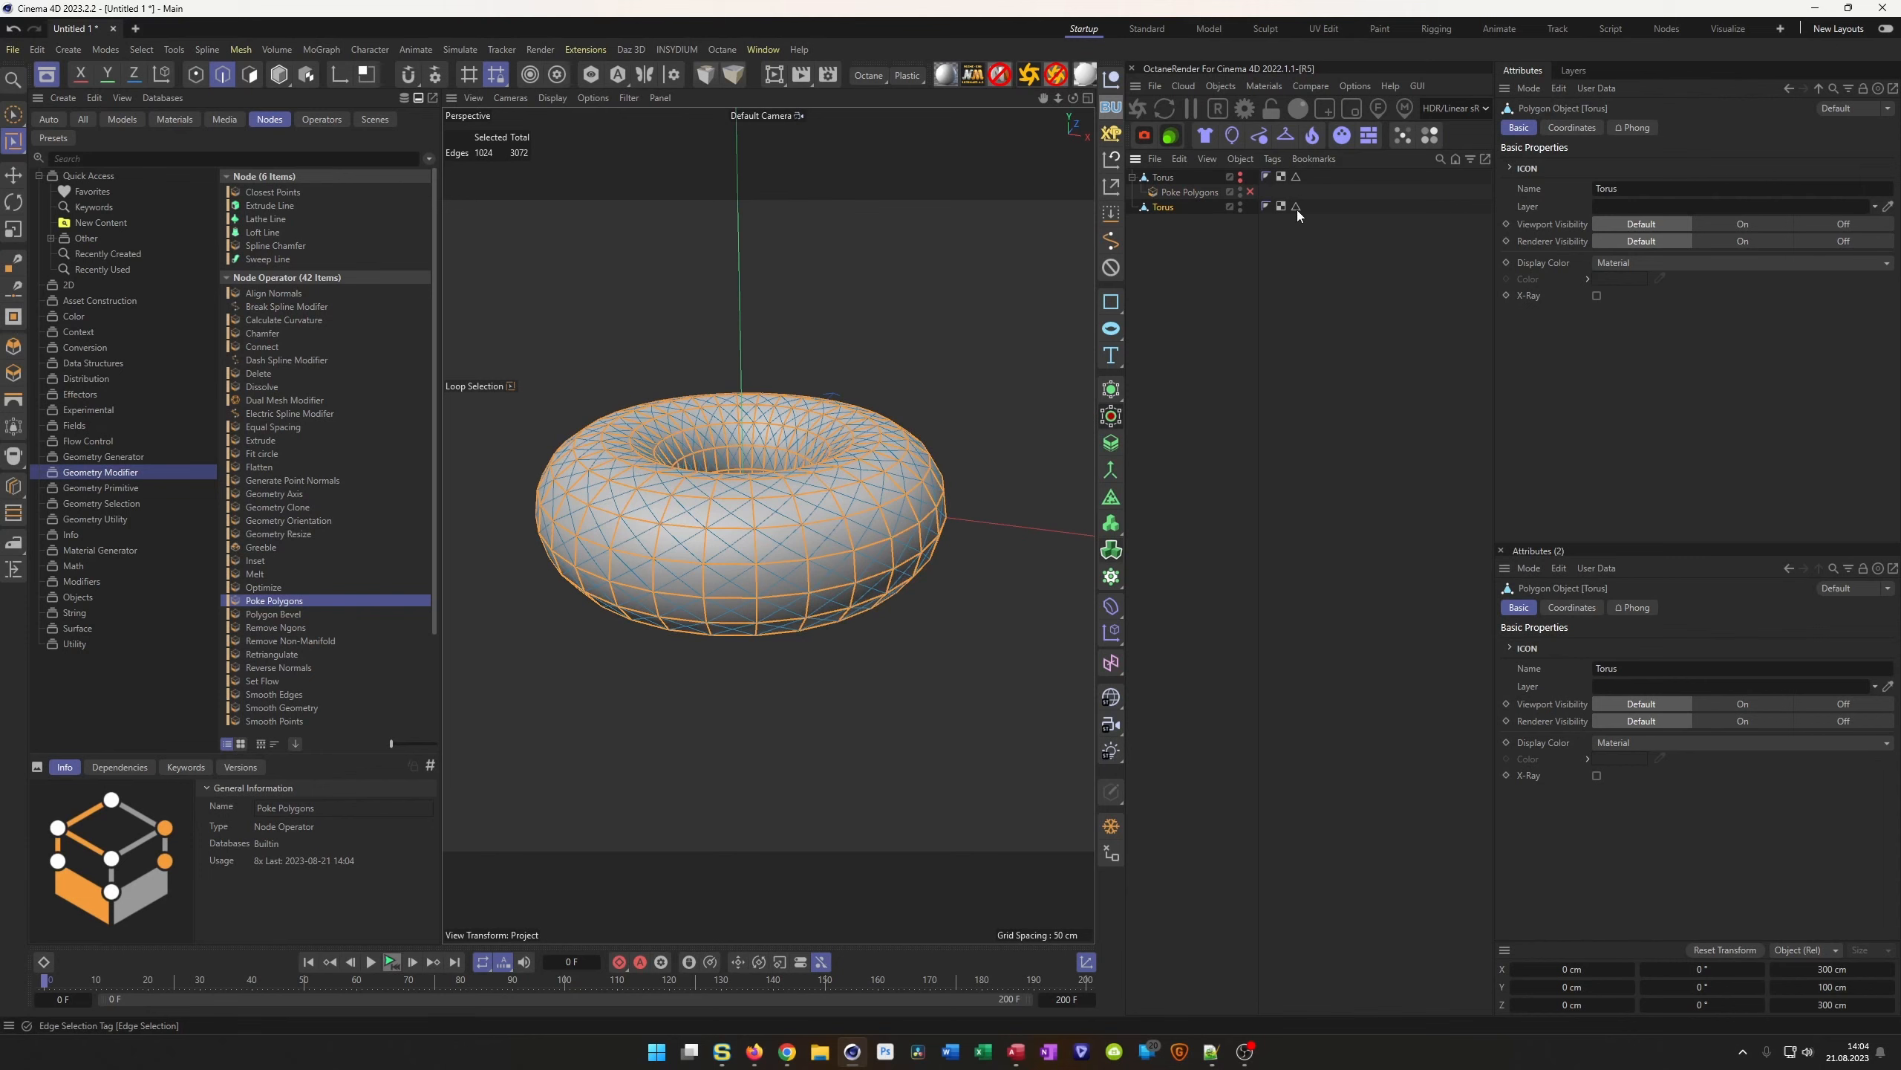
click(1283, 295)
click(1160, 208)
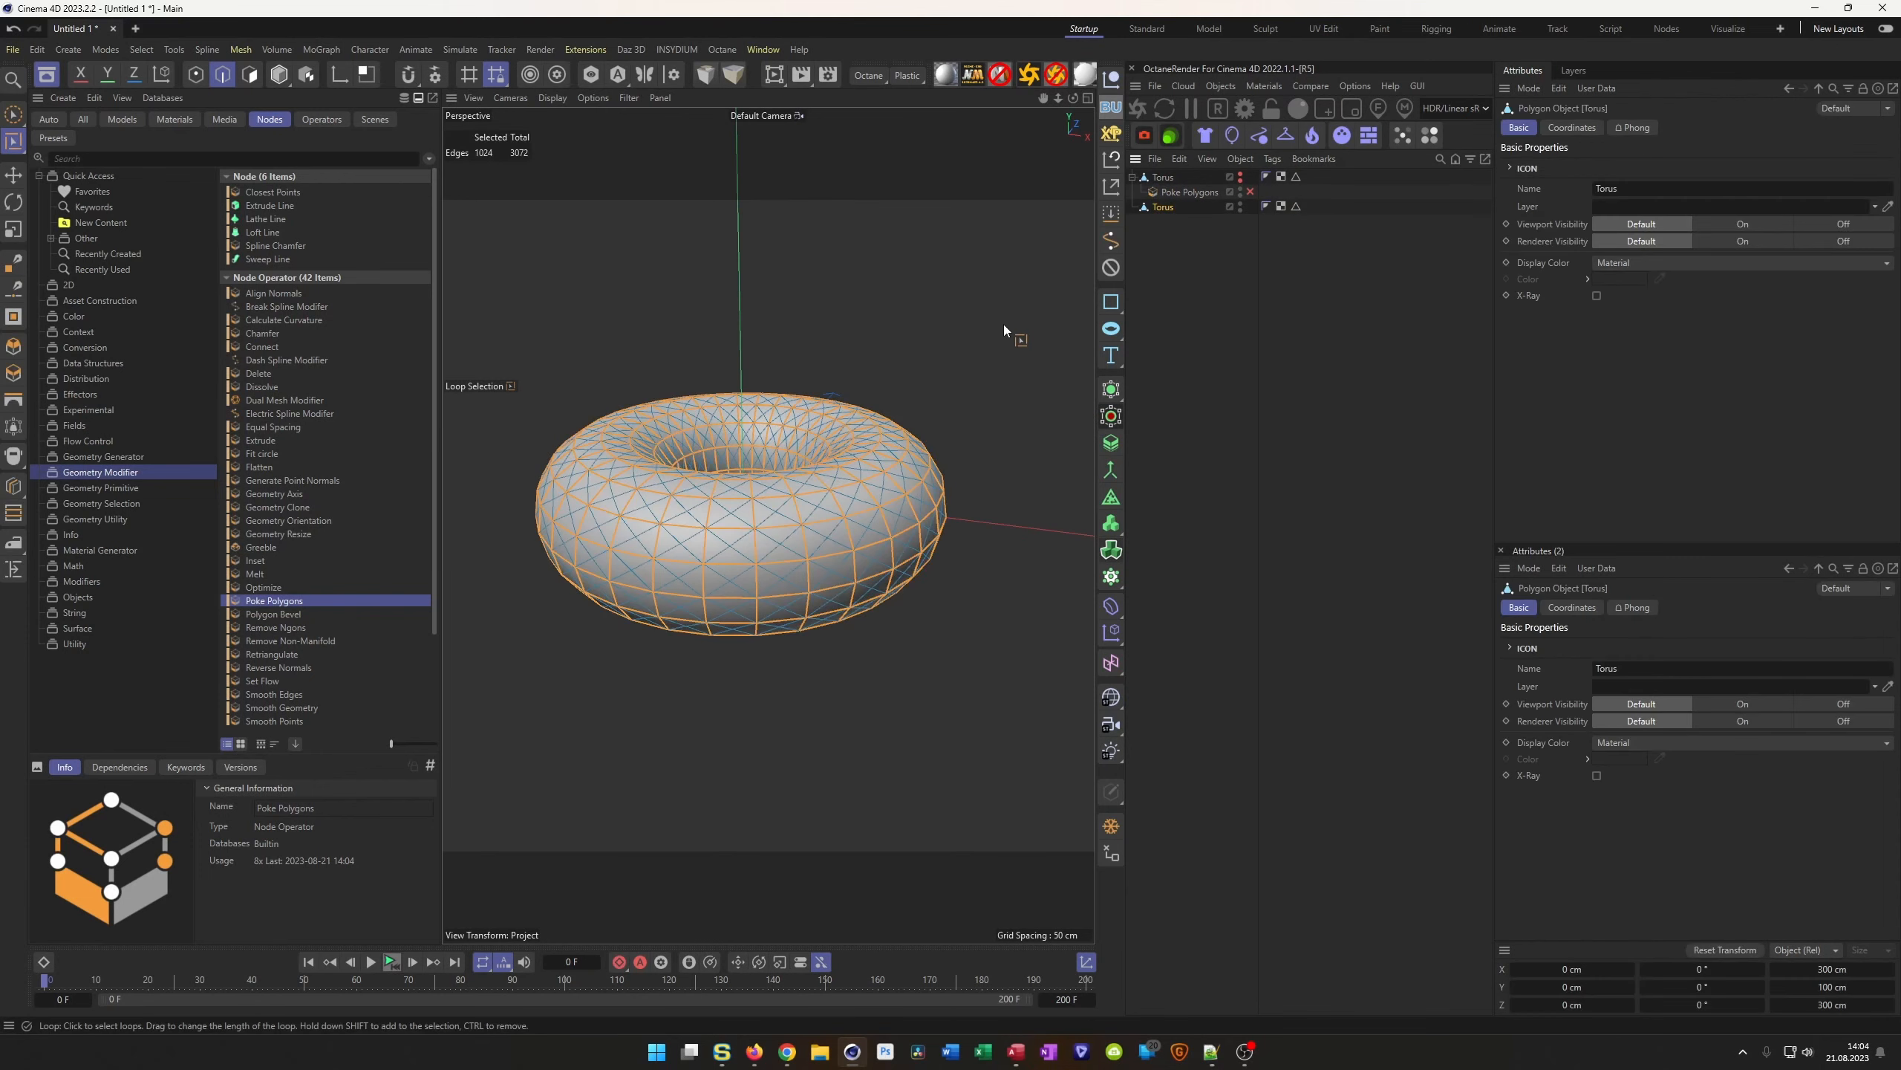
click(1297, 207)
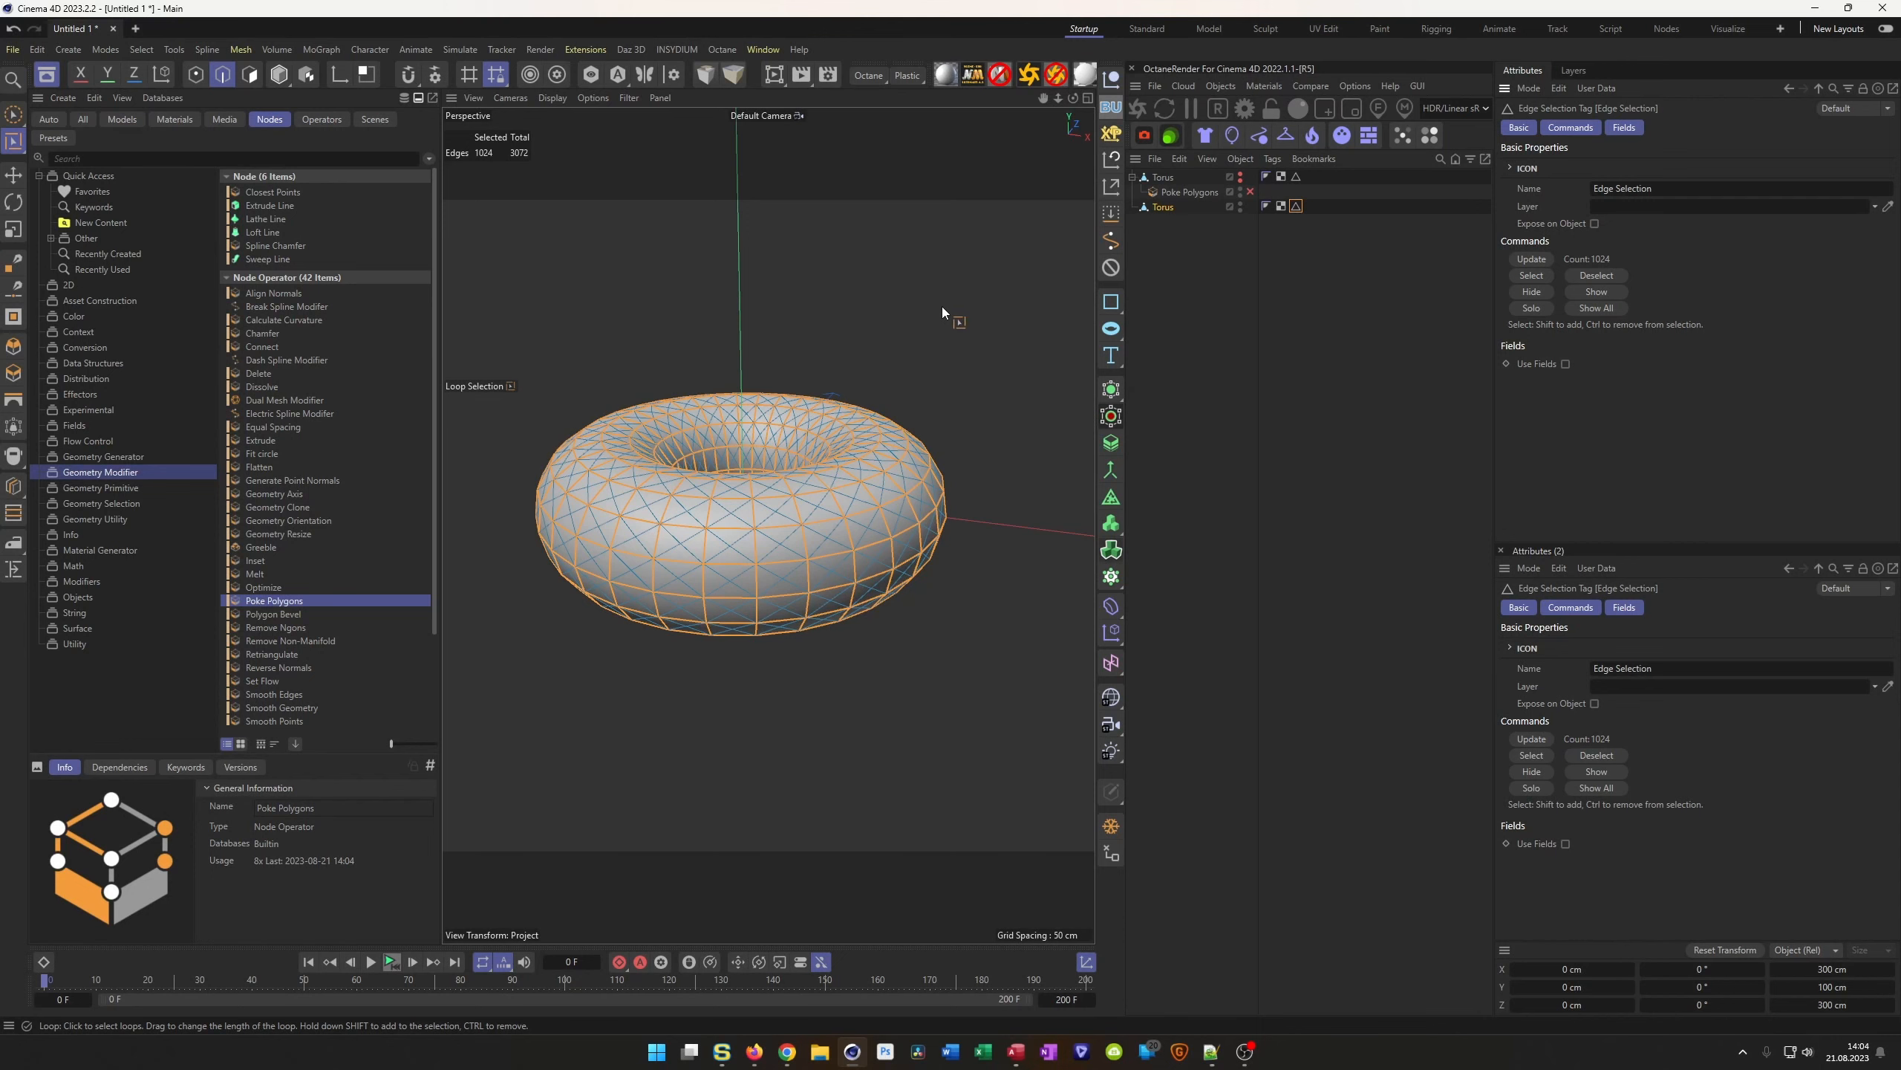
right_click(981, 218)
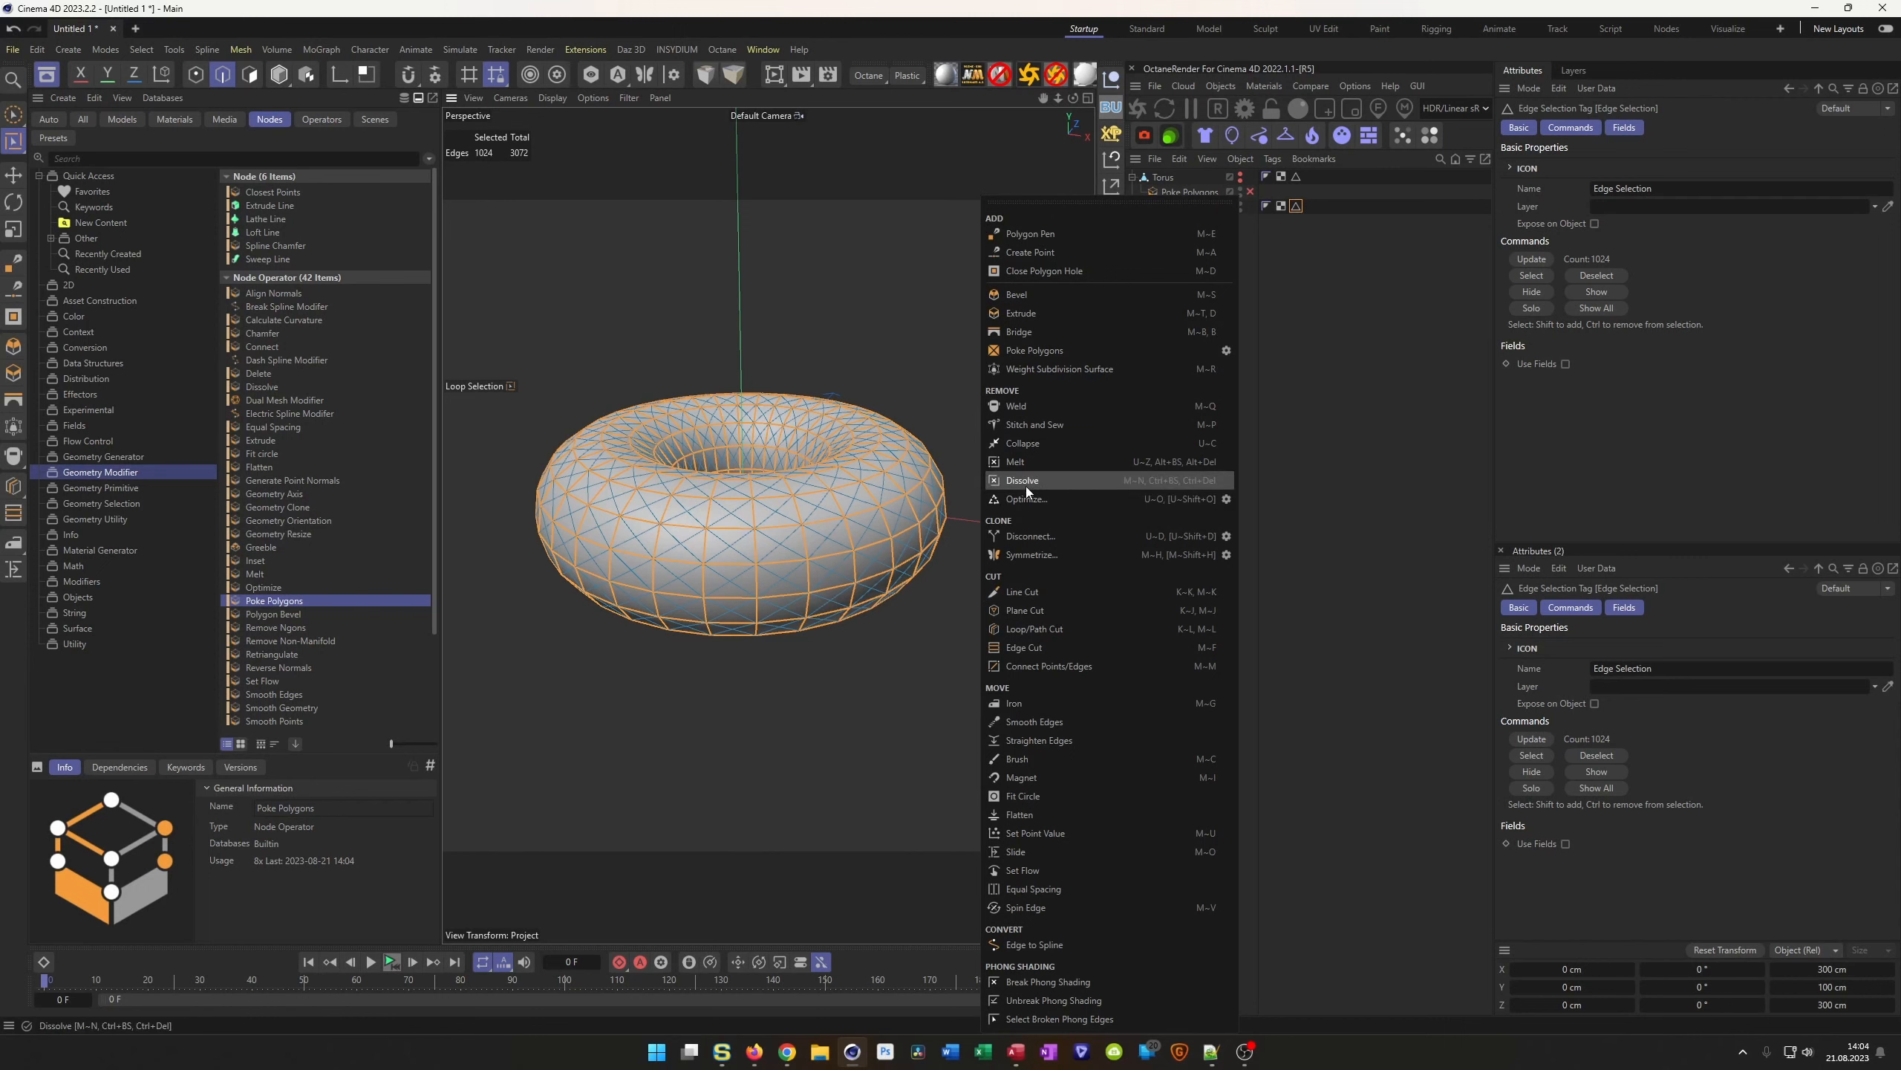
click(1027, 483)
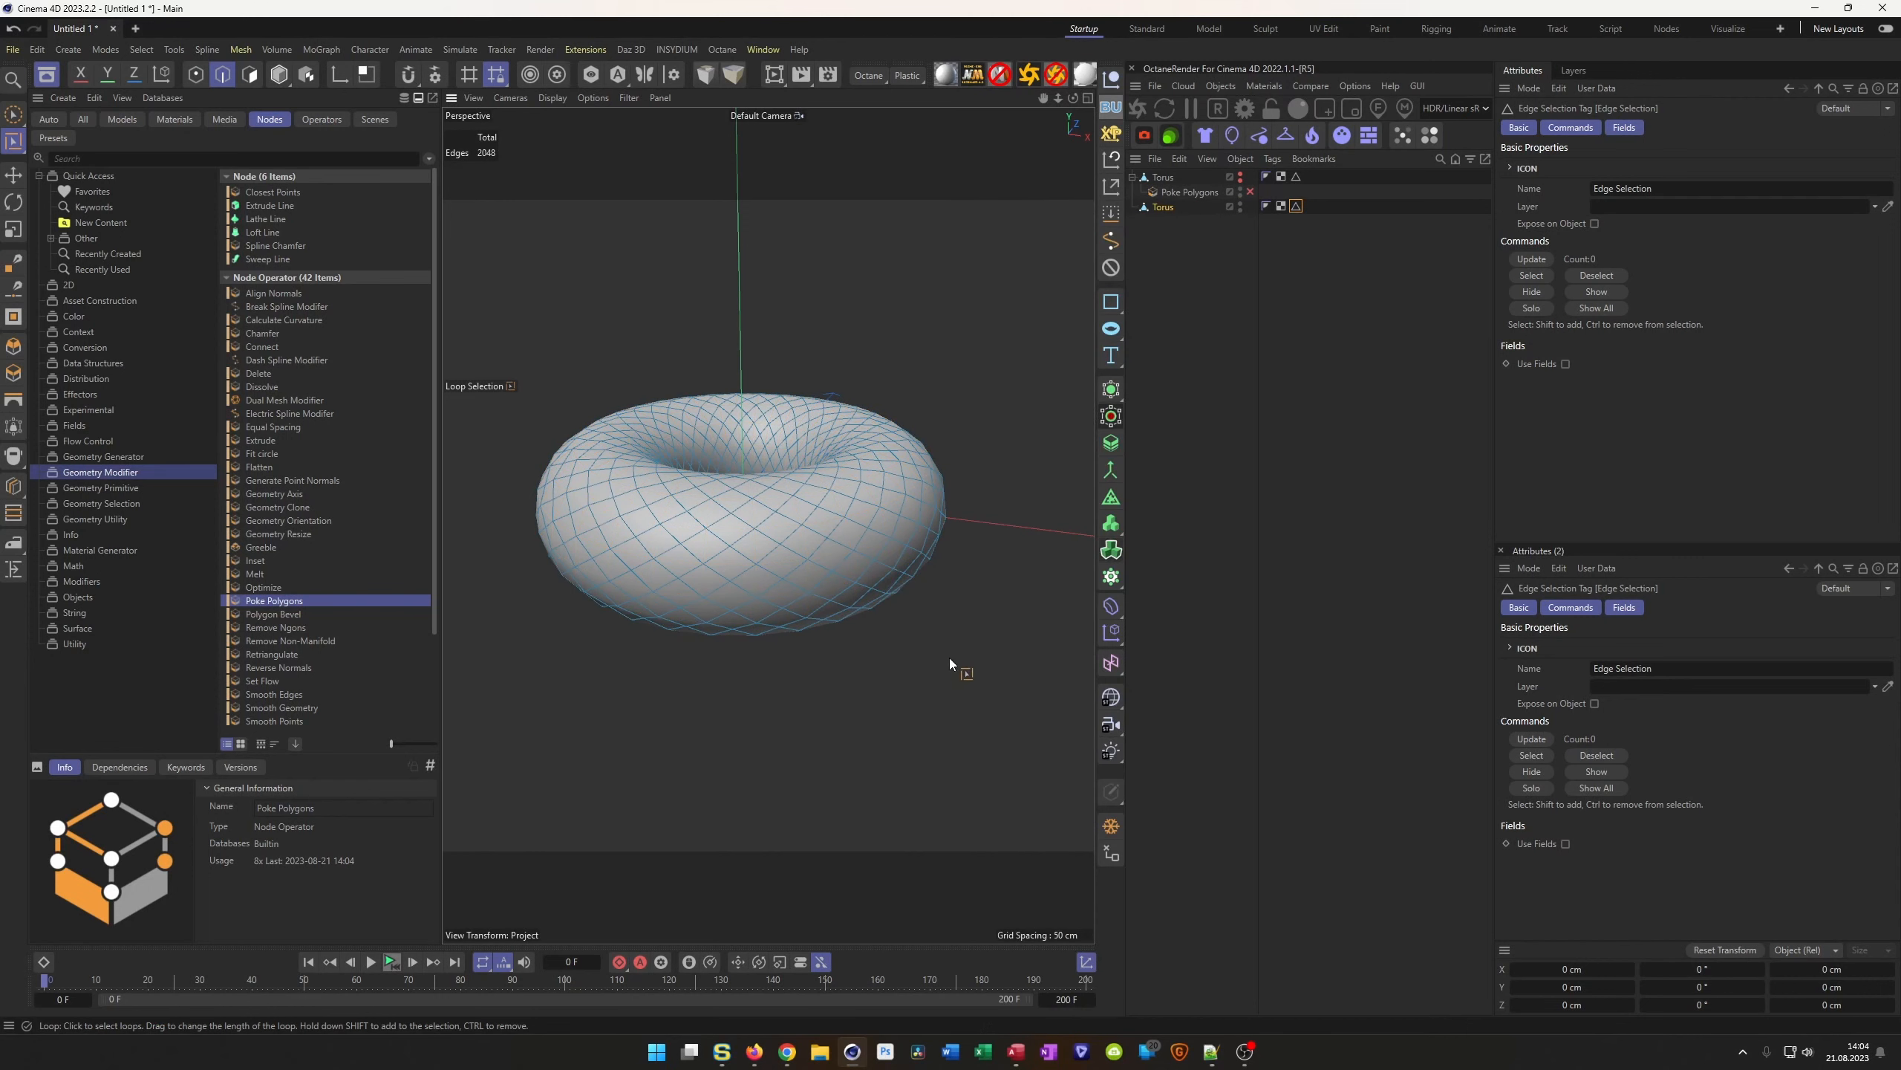
Select four neighbouring diagonal edge loops running in the same direction on the torus copy
alt+drag(950, 657, 853, 528)
click(850, 494)
click(896, 460)
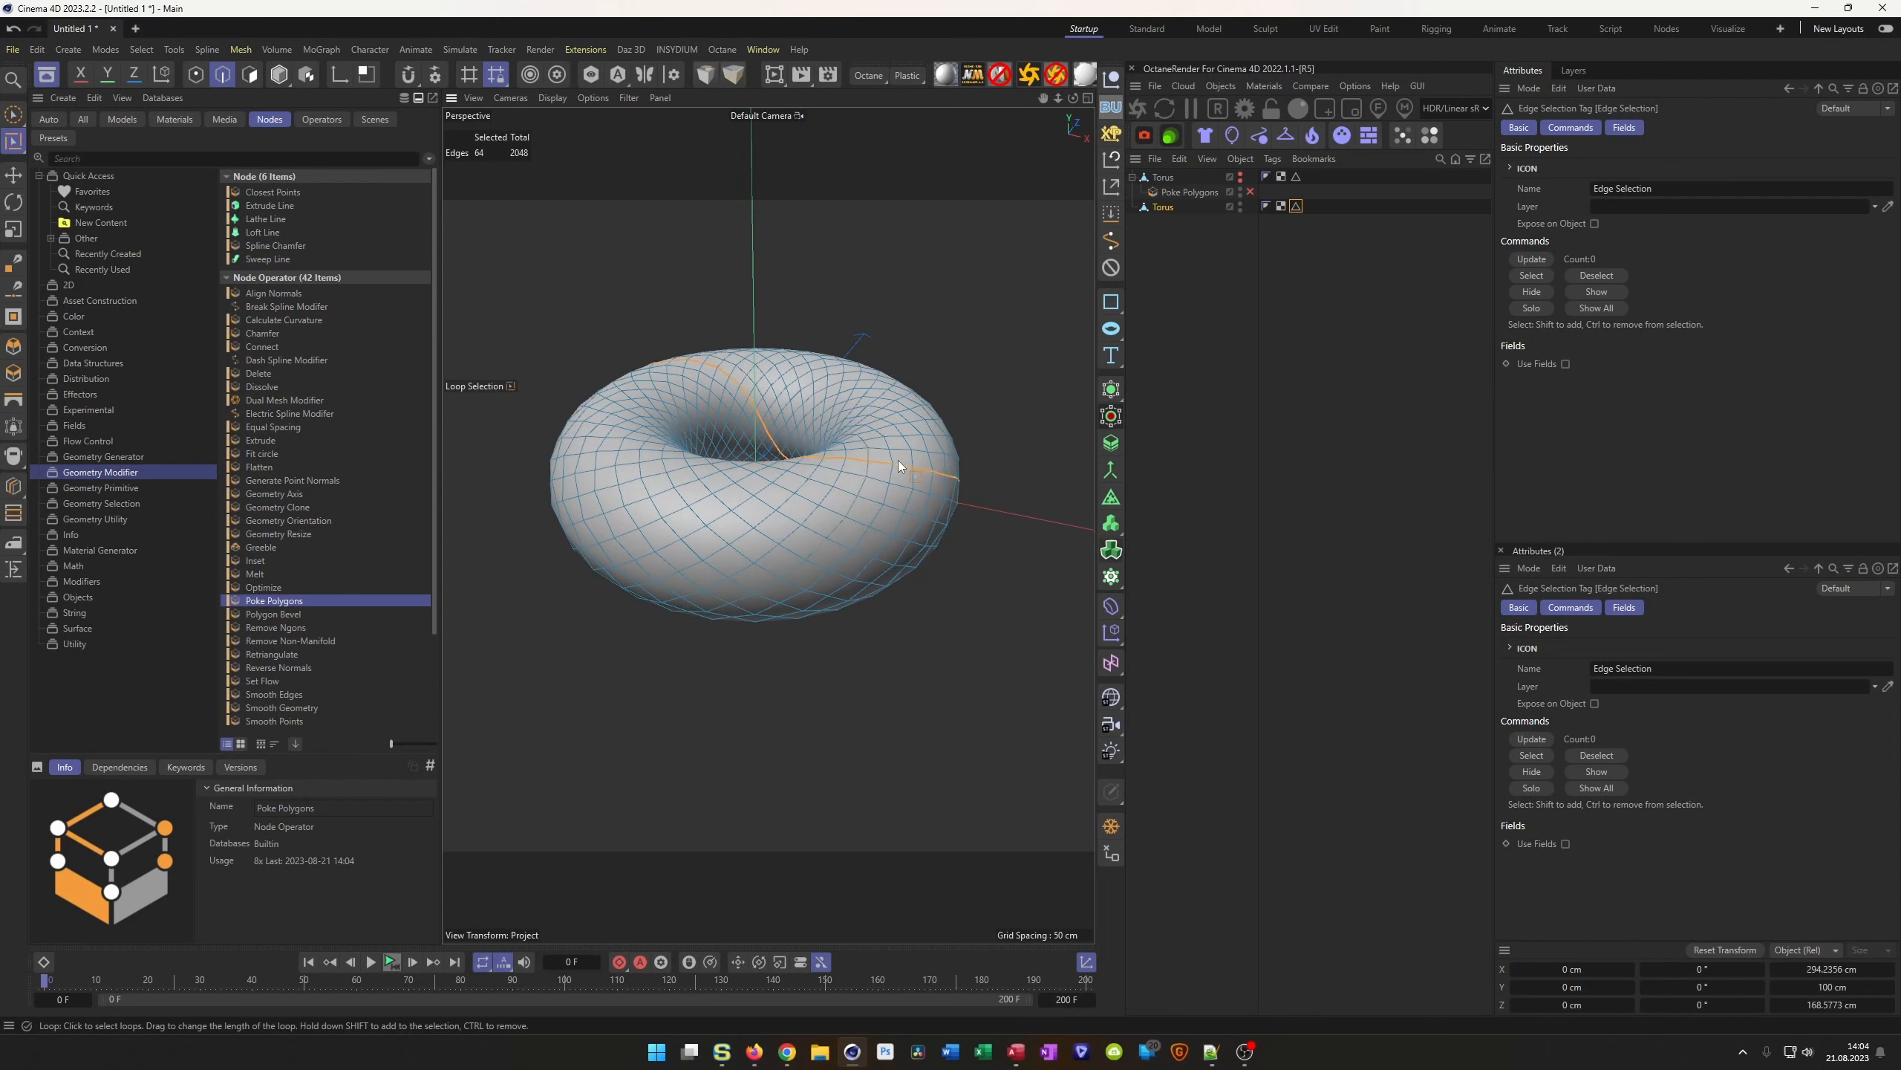
shift+click(880, 474)
shift+click(859, 498)
shift+click(835, 514)
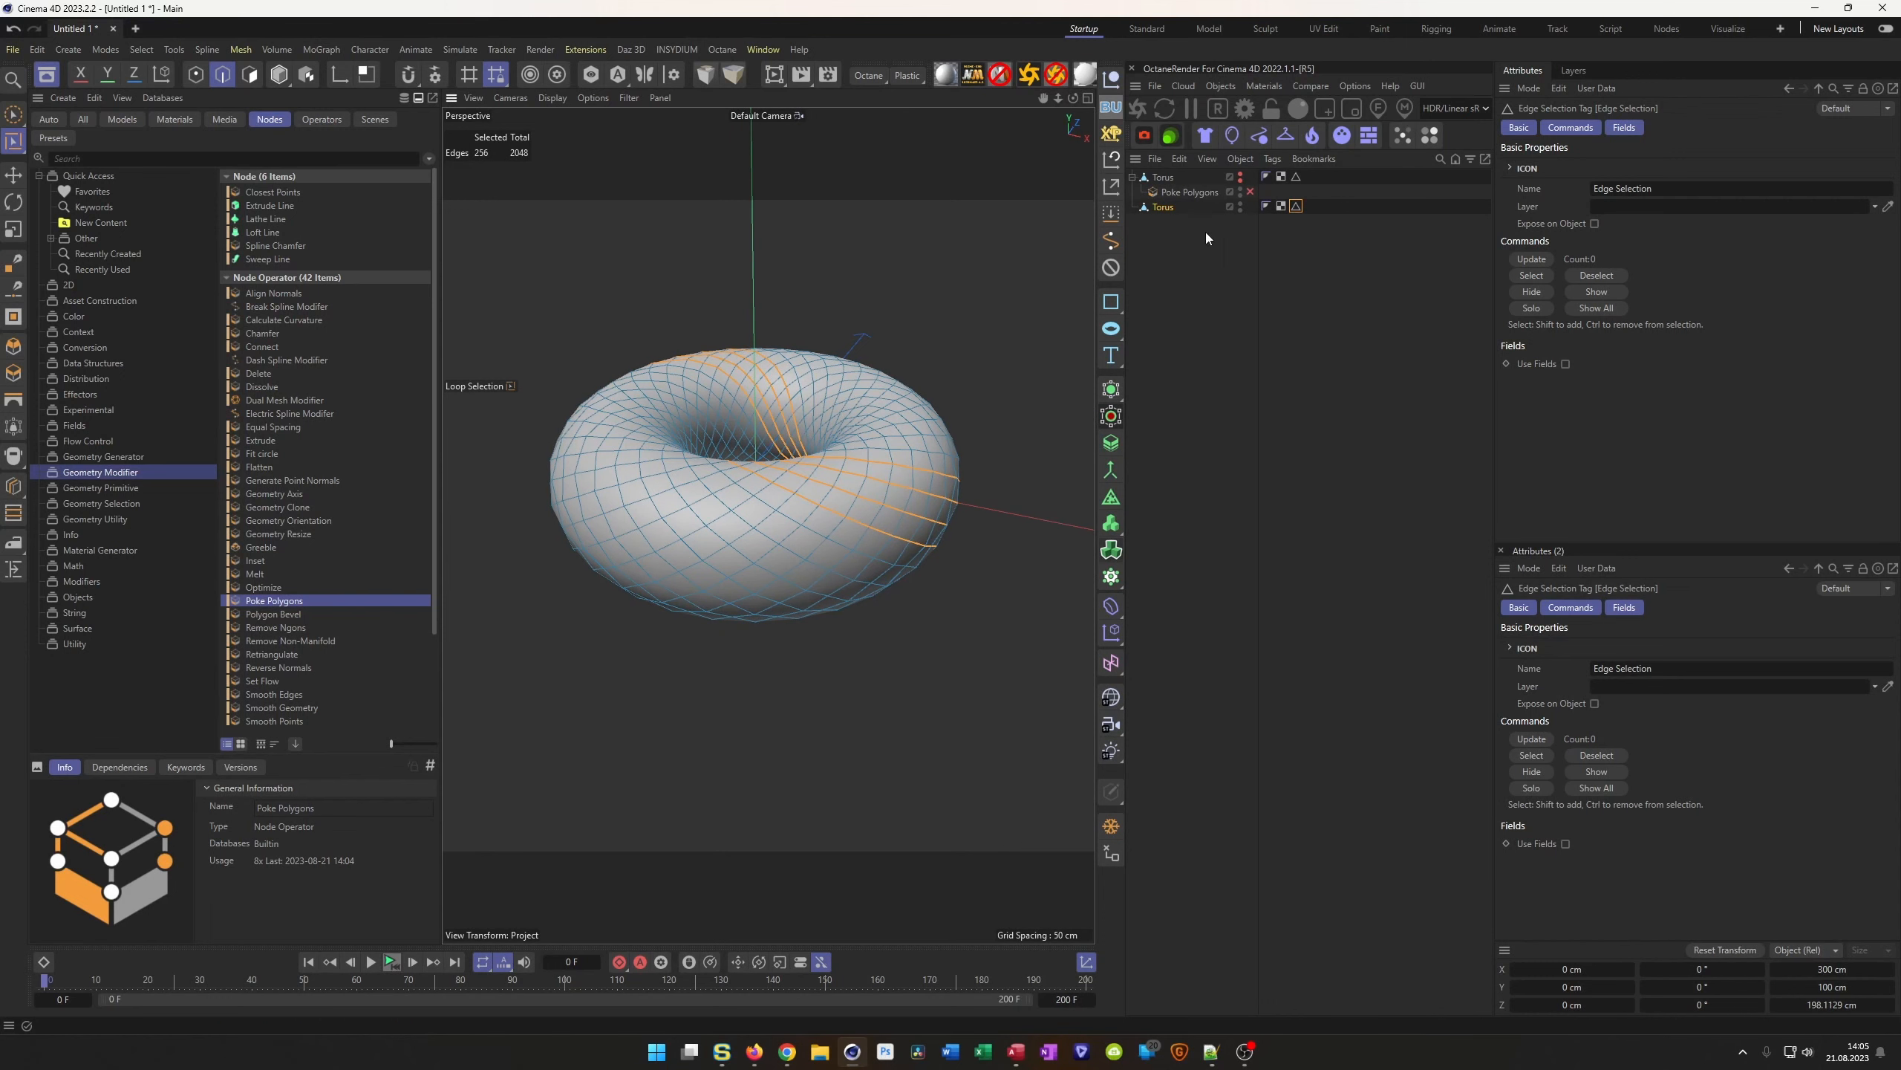
Delete the torus copy and bring back the original torus with the Poke Polygons modifier moved out of its hierarchy
drag(1169, 214, 1177, 204)
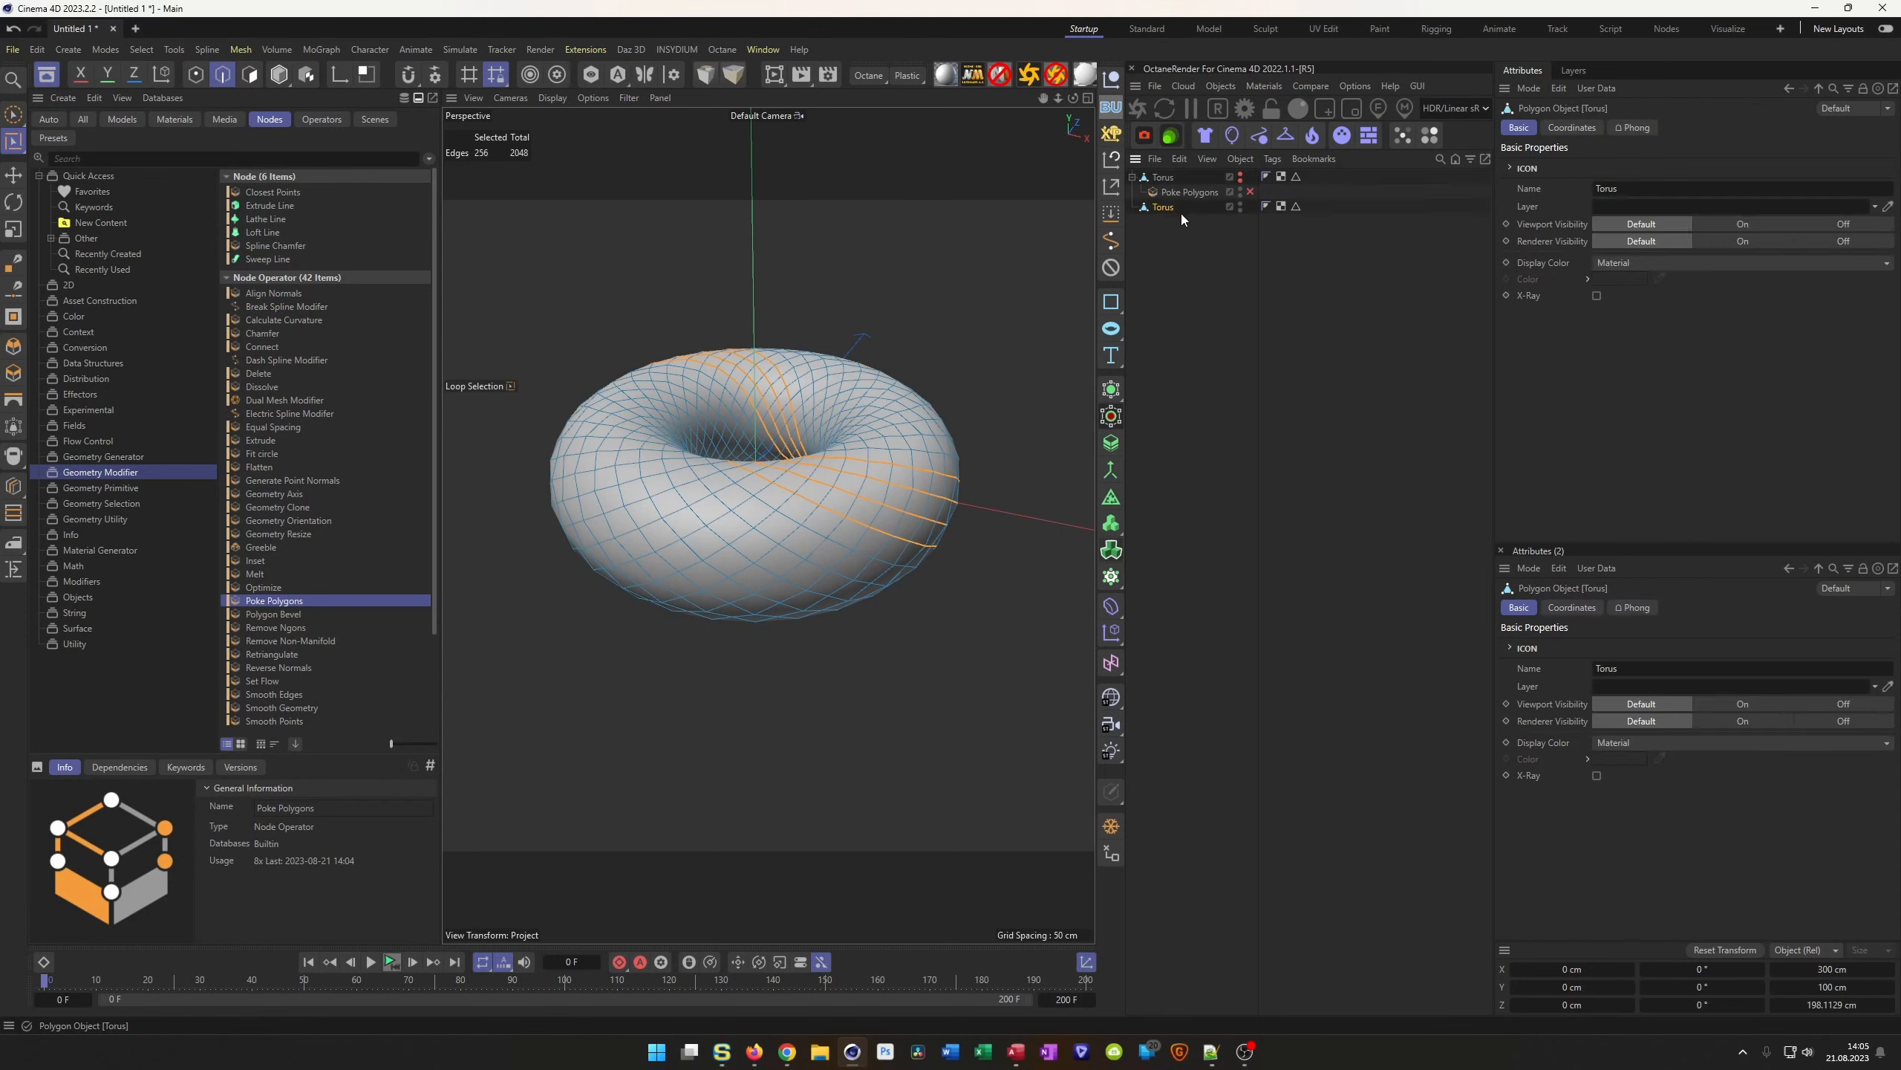
key(Delete)
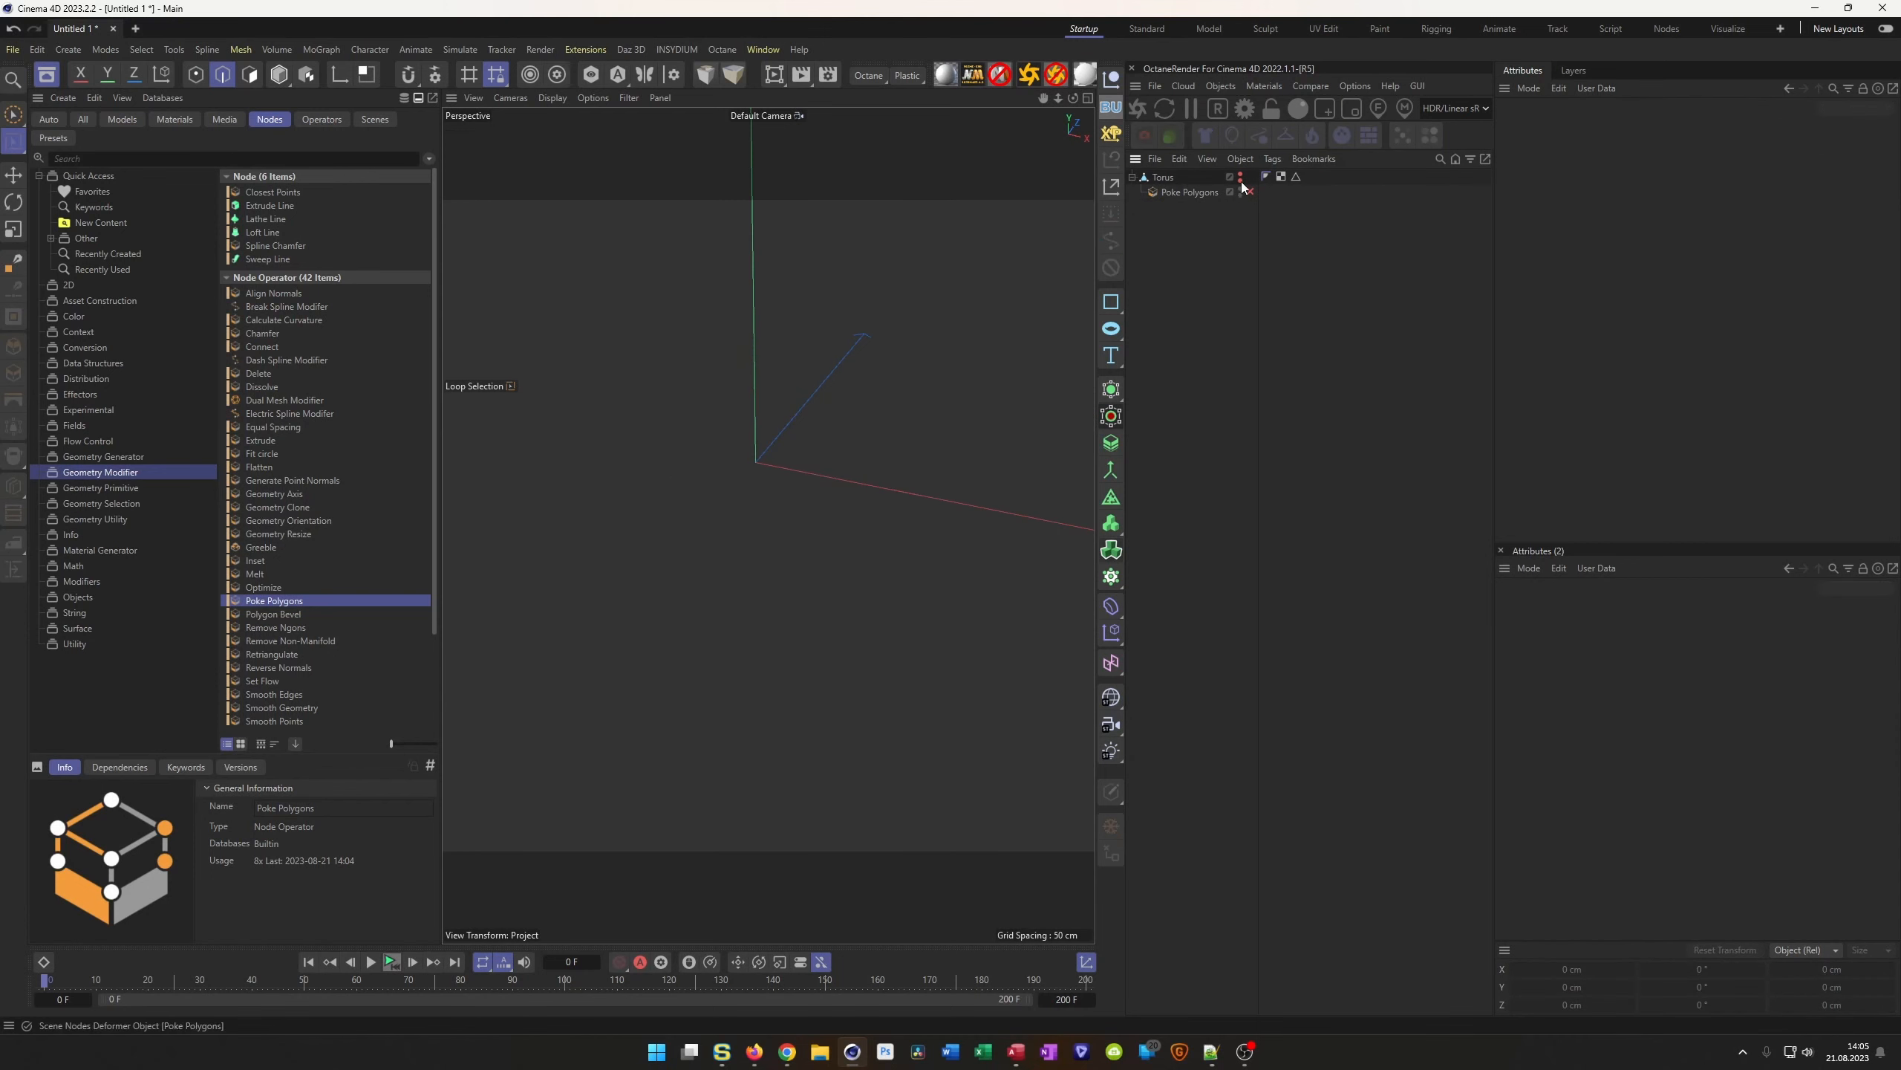
click(1207, 193)
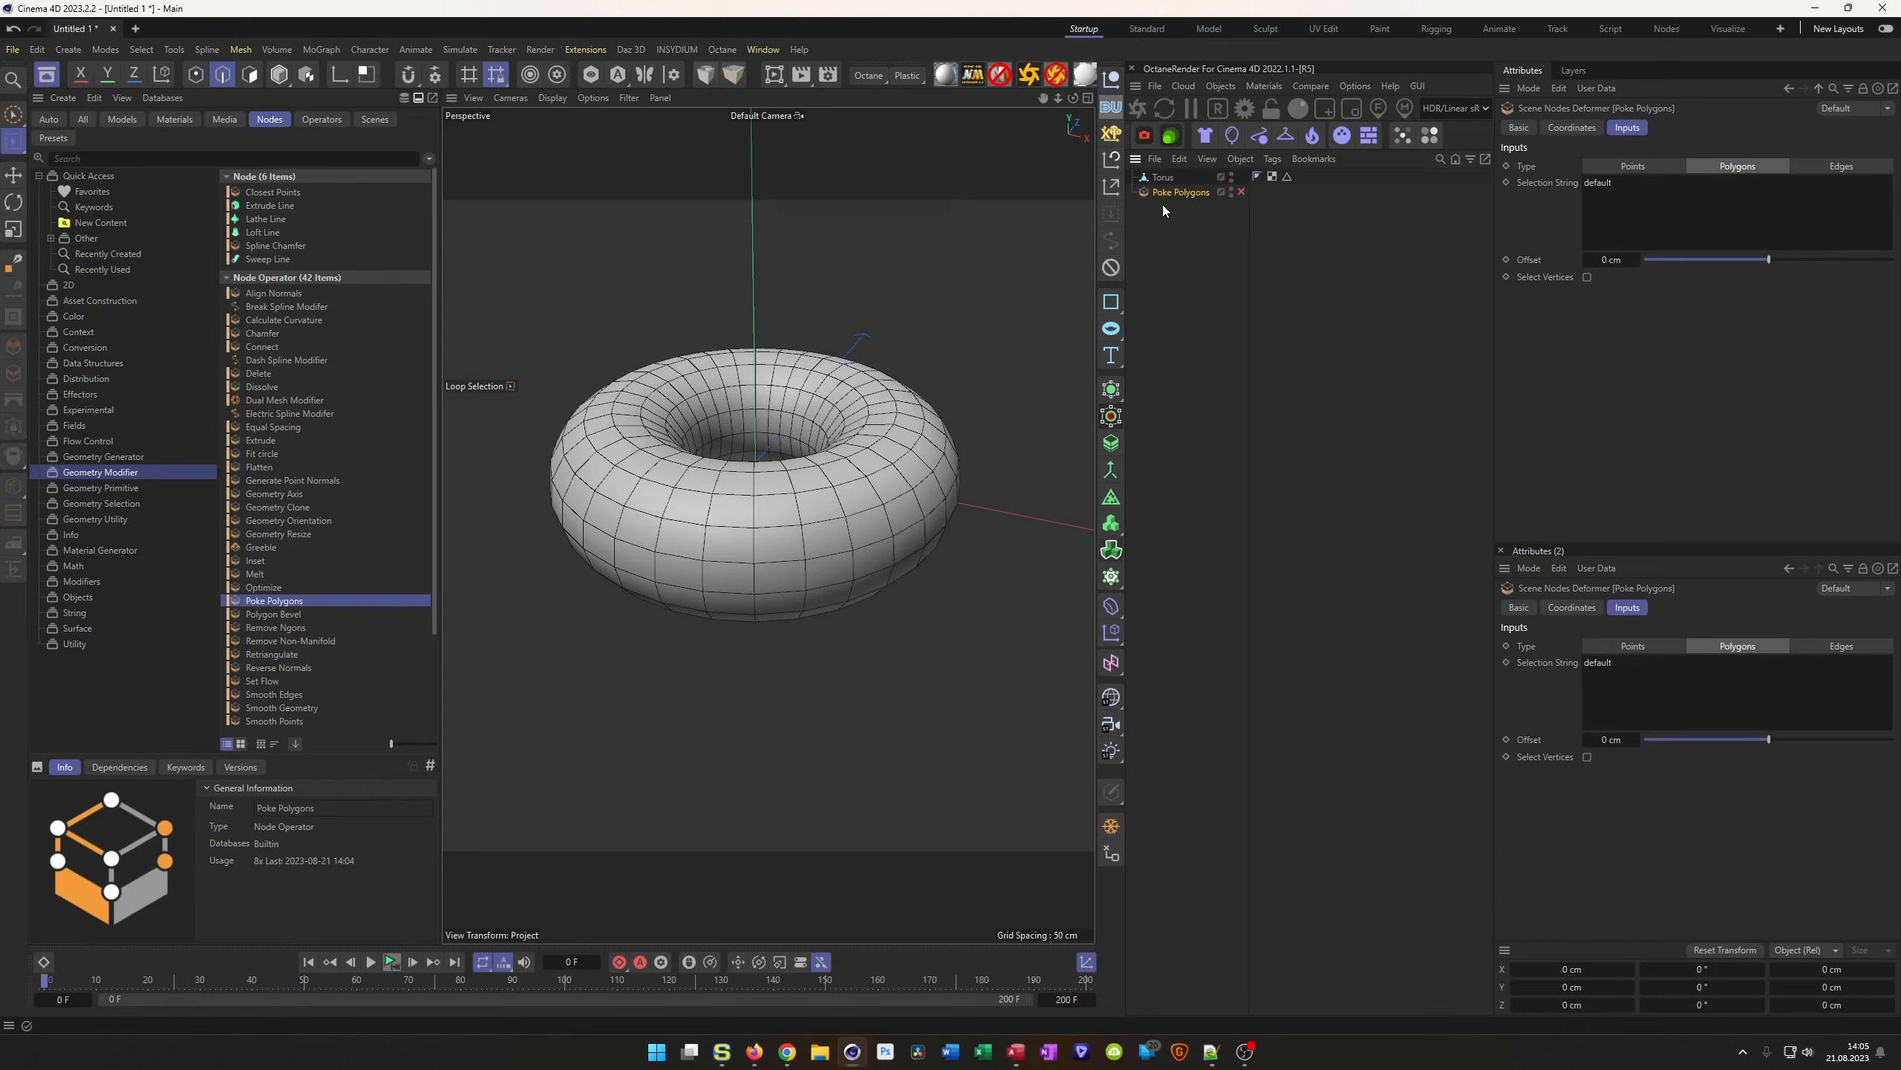
Try an Inset modifier on the torus with the inset set to 100% as an alternative to Poke Polygons
click(1165, 179)
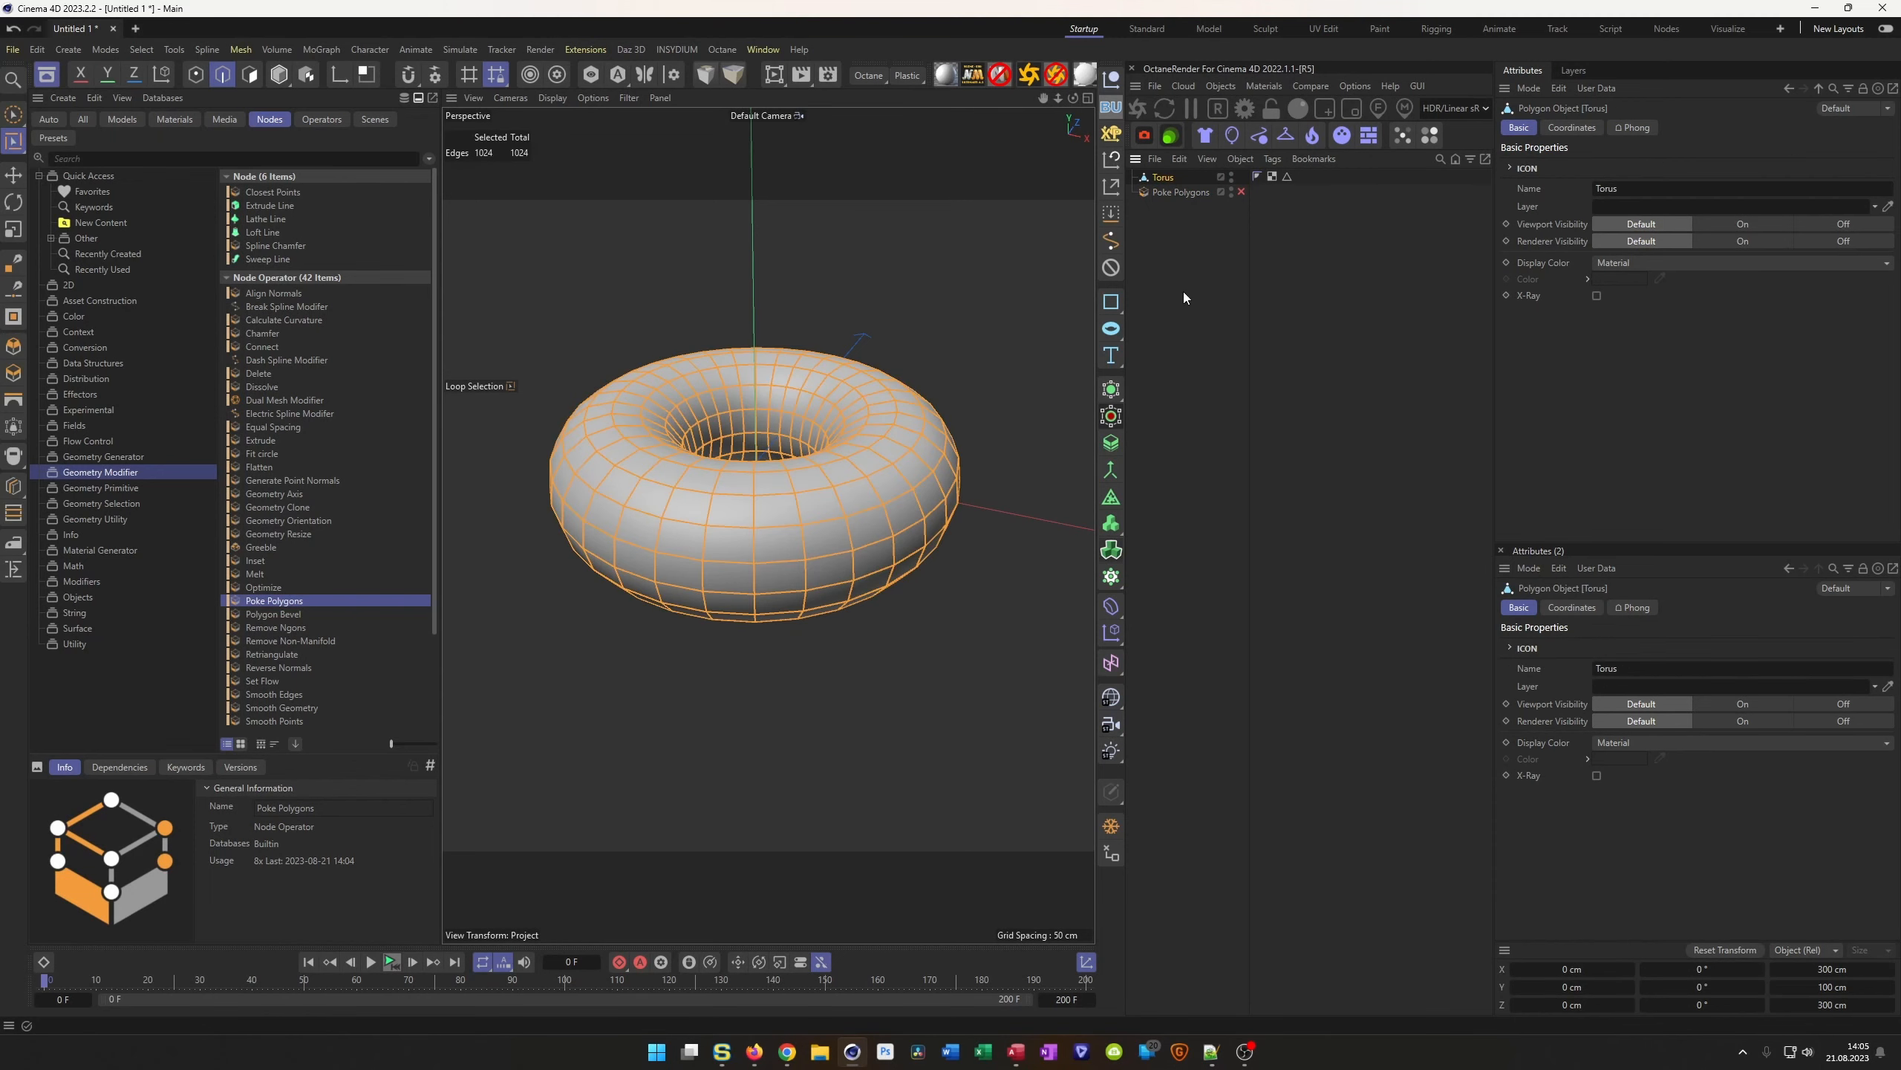
key(Return)
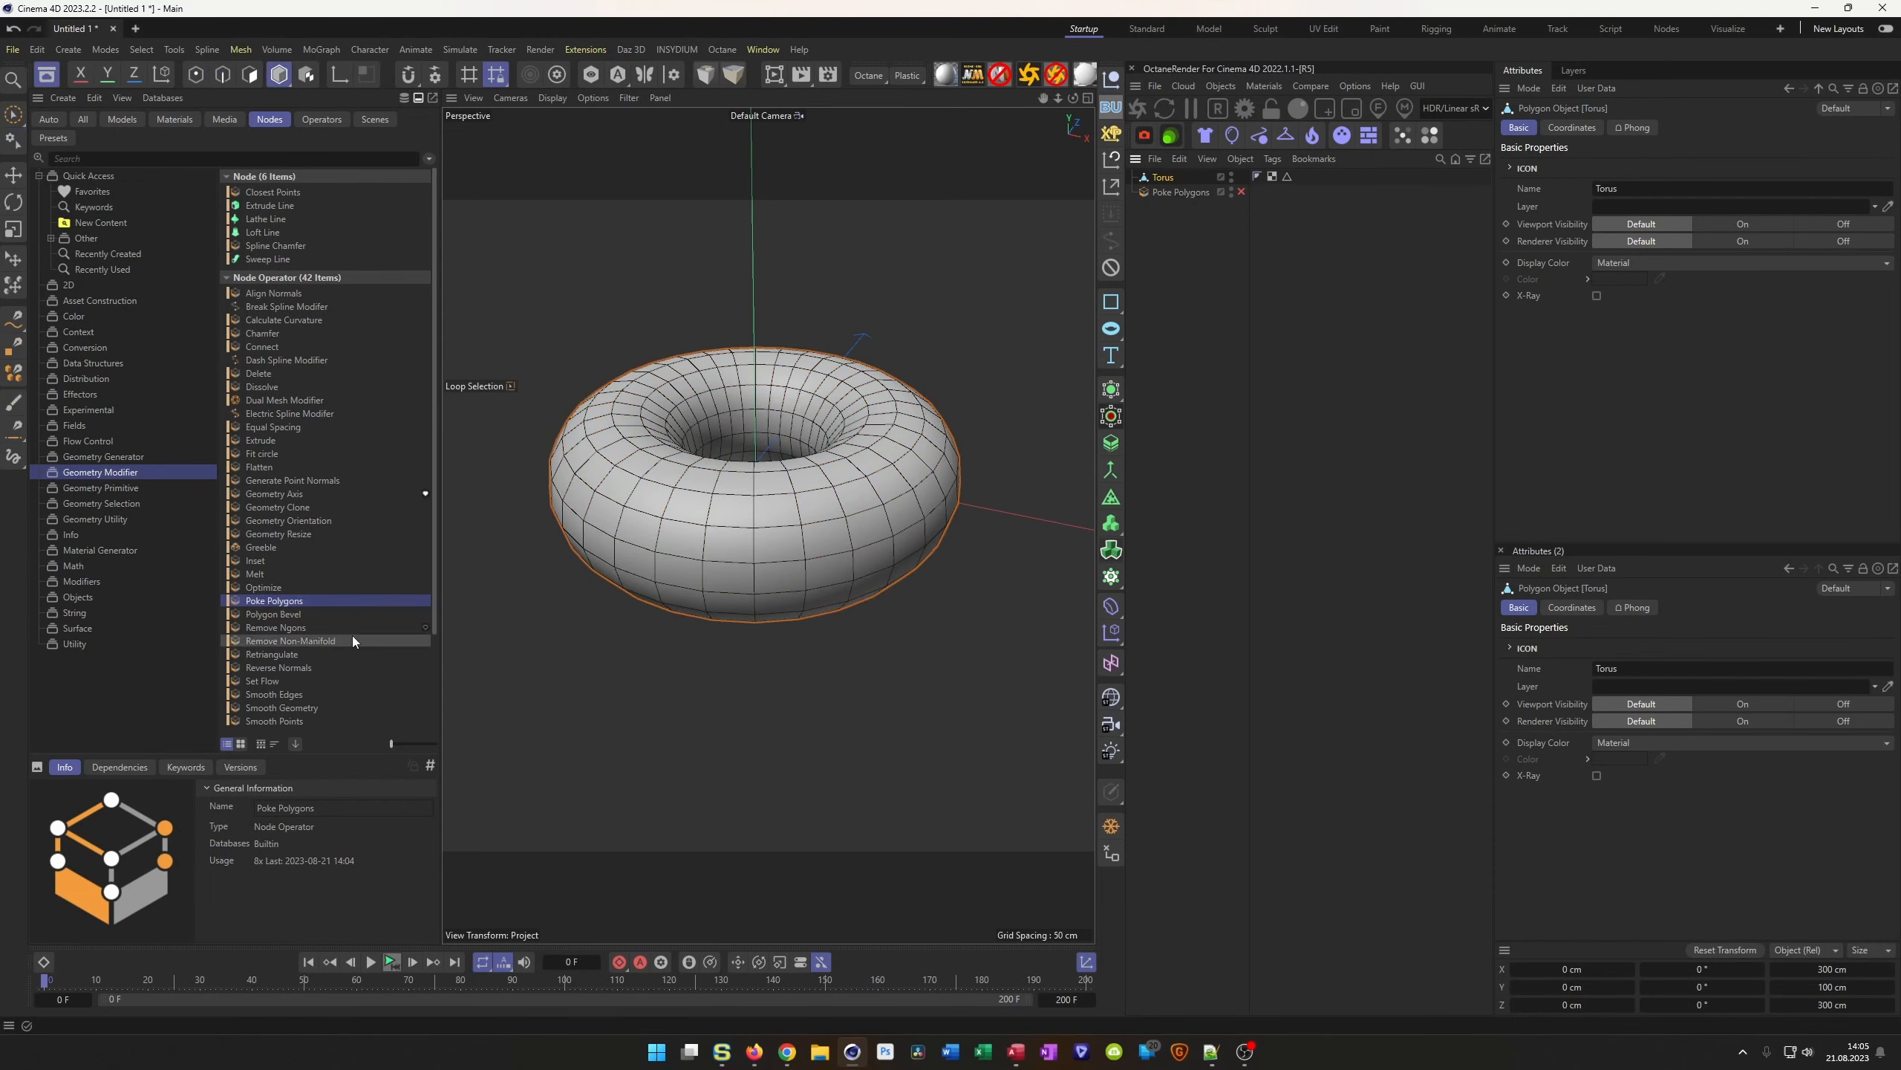
drag(265, 558, 1165, 179)
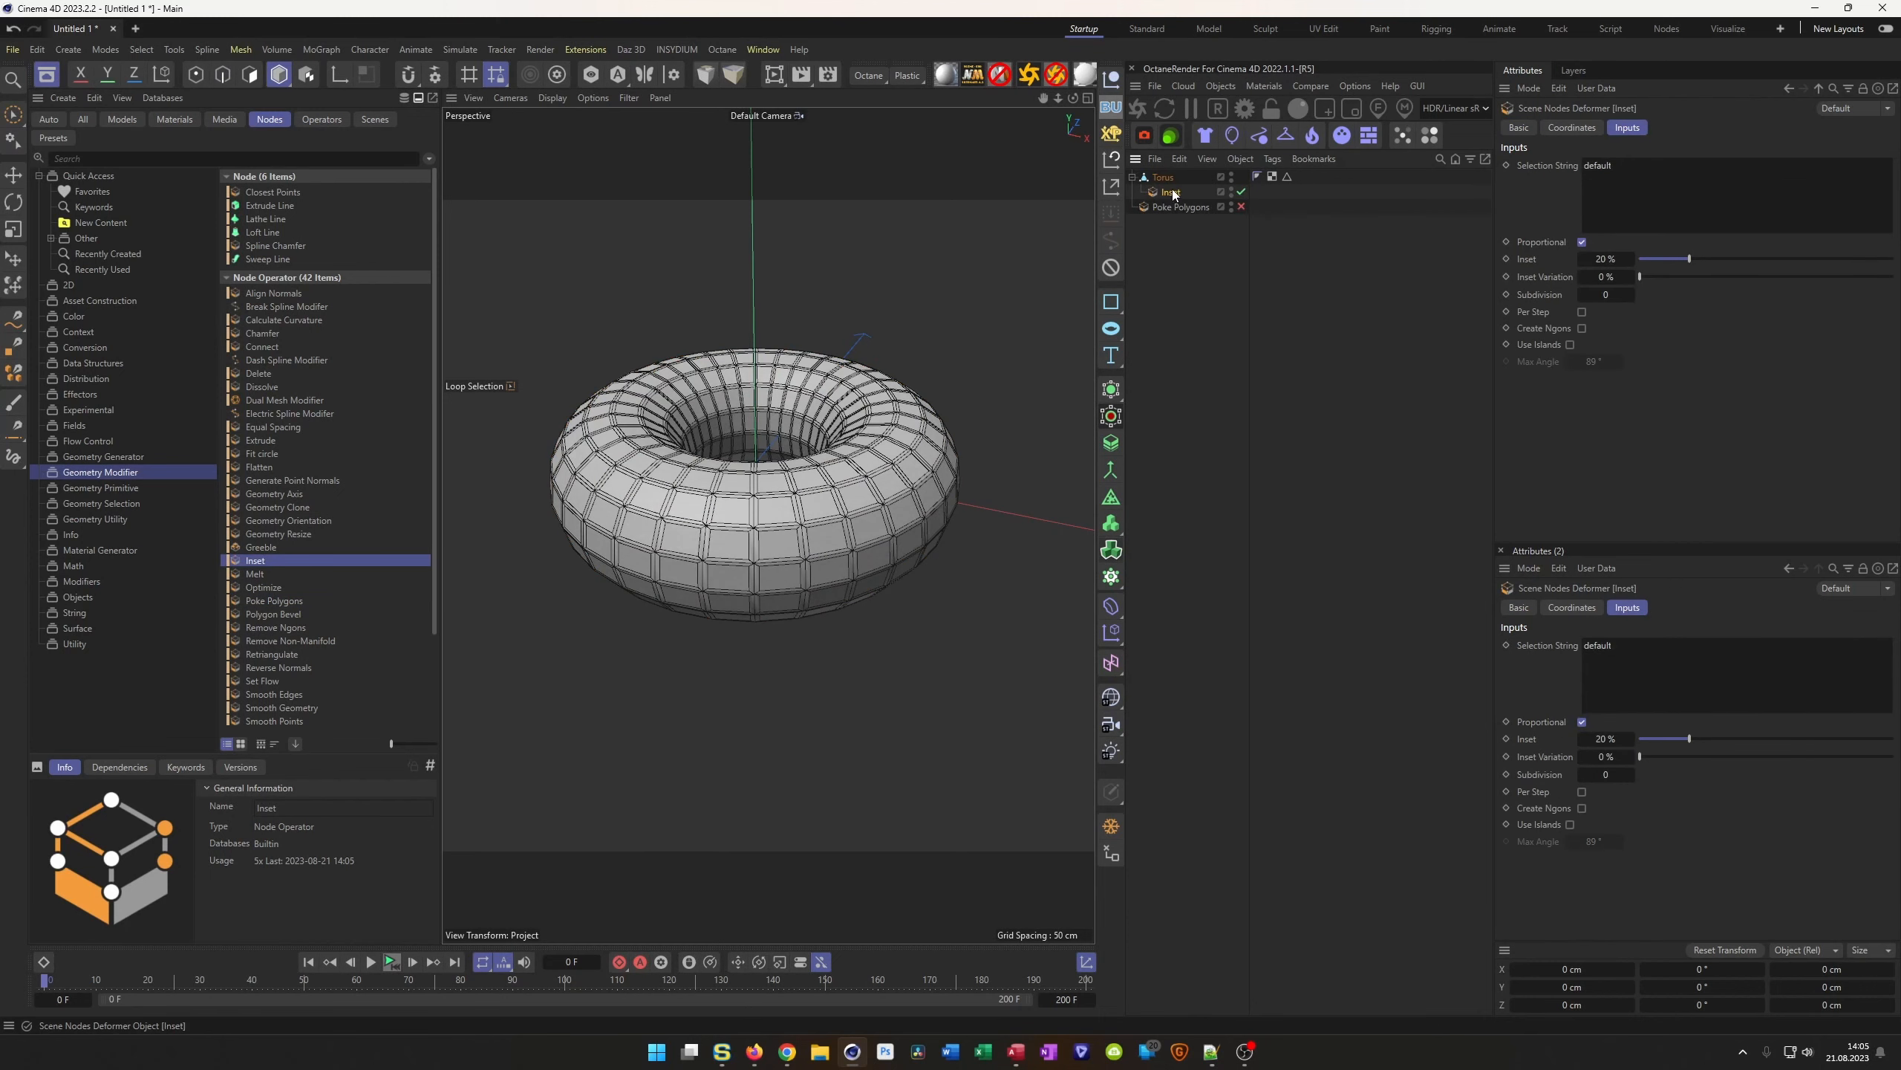
click(1590, 259)
text(100)
key(Return)
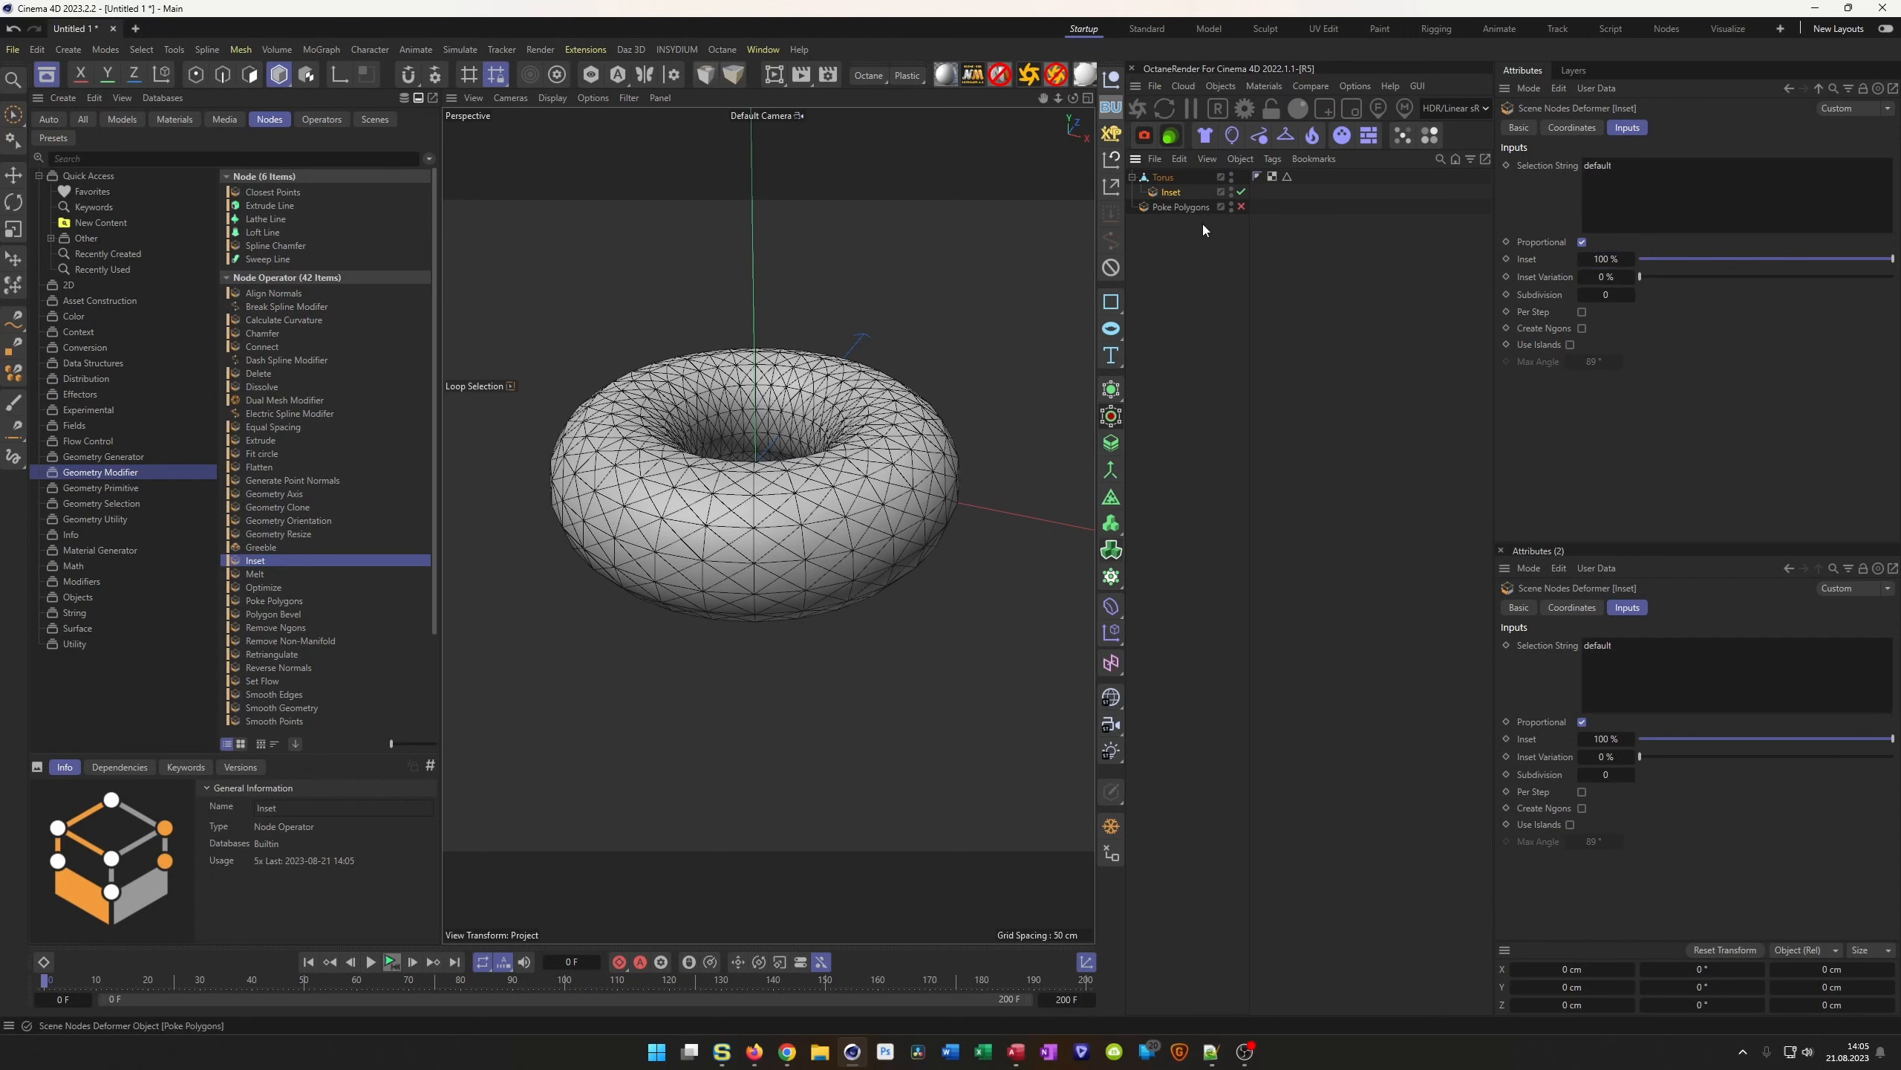
Delete the Inset modifier and put Poke Polygons back under the torus, enabled
key(Delete)
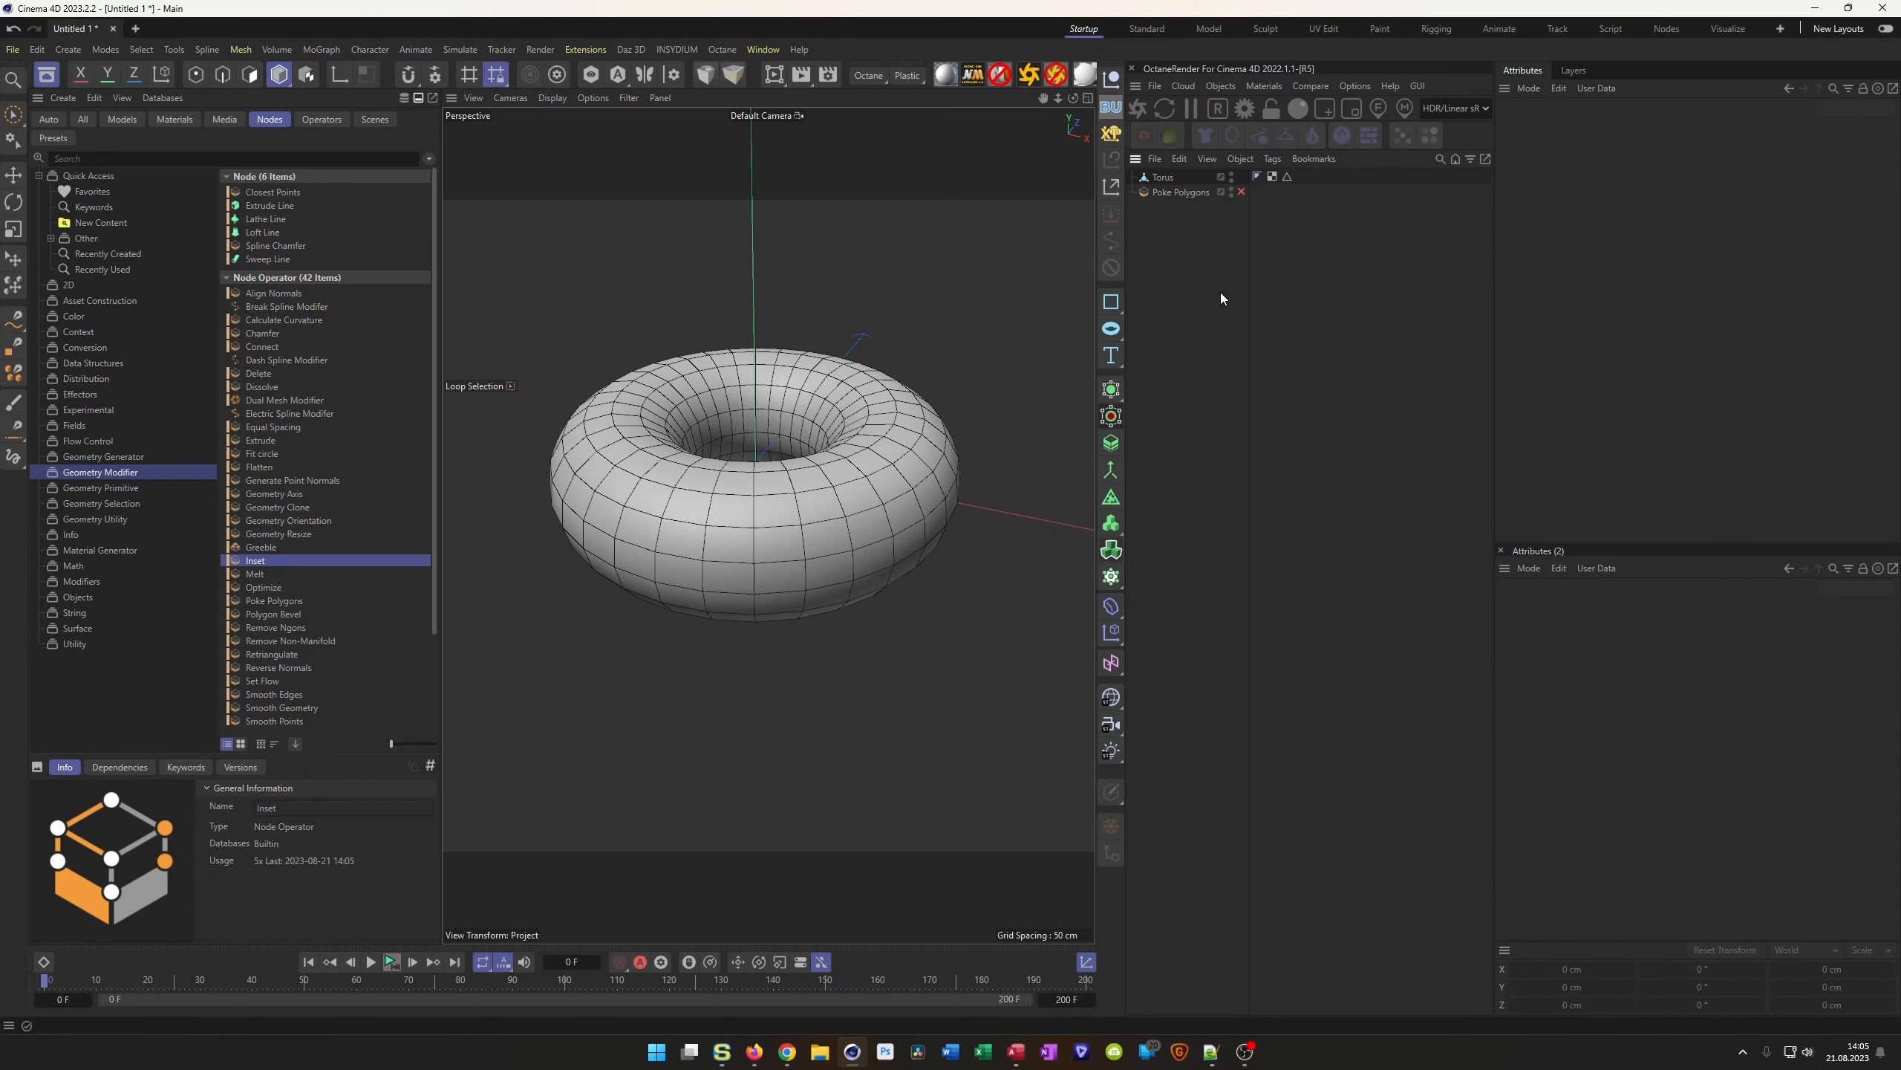
drag(1181, 193, 1172, 176)
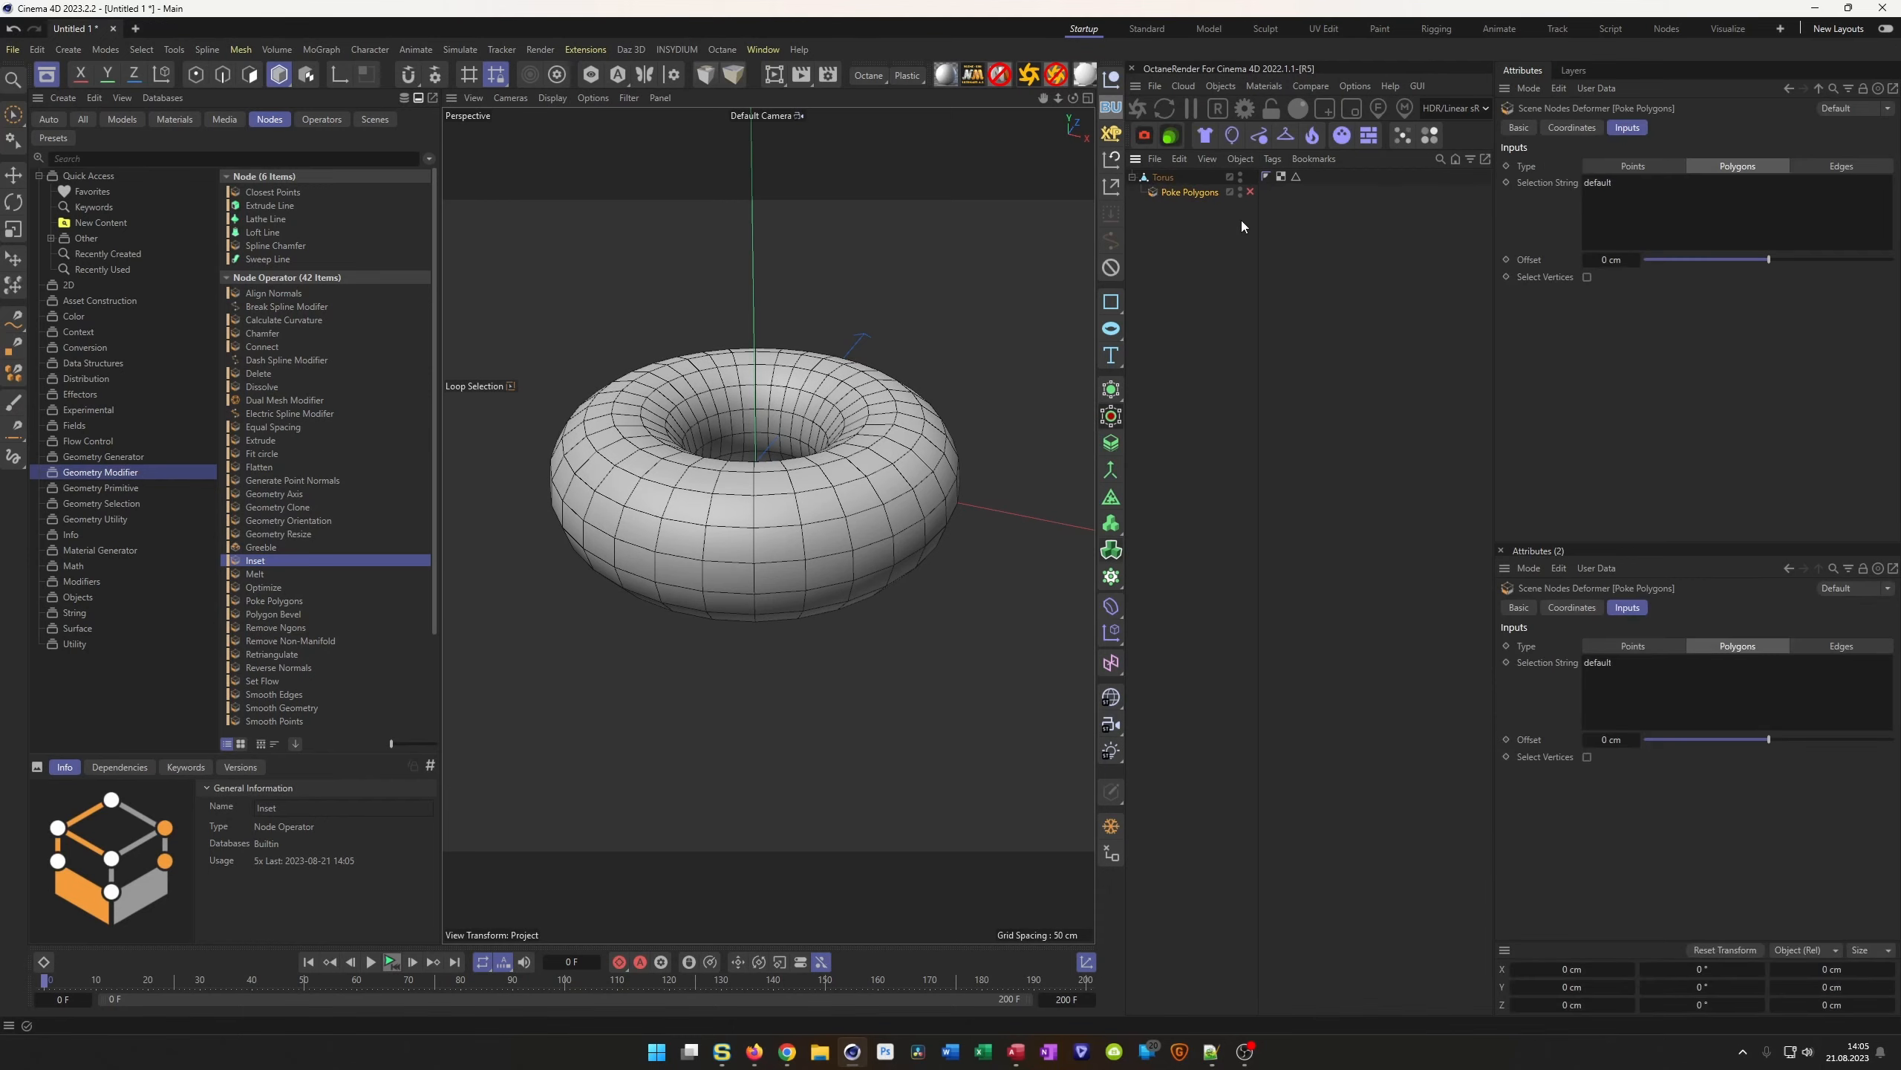
click(1250, 192)
scroll(756, 527, up, 4)
alt+drag(756, 527, 796, 514)
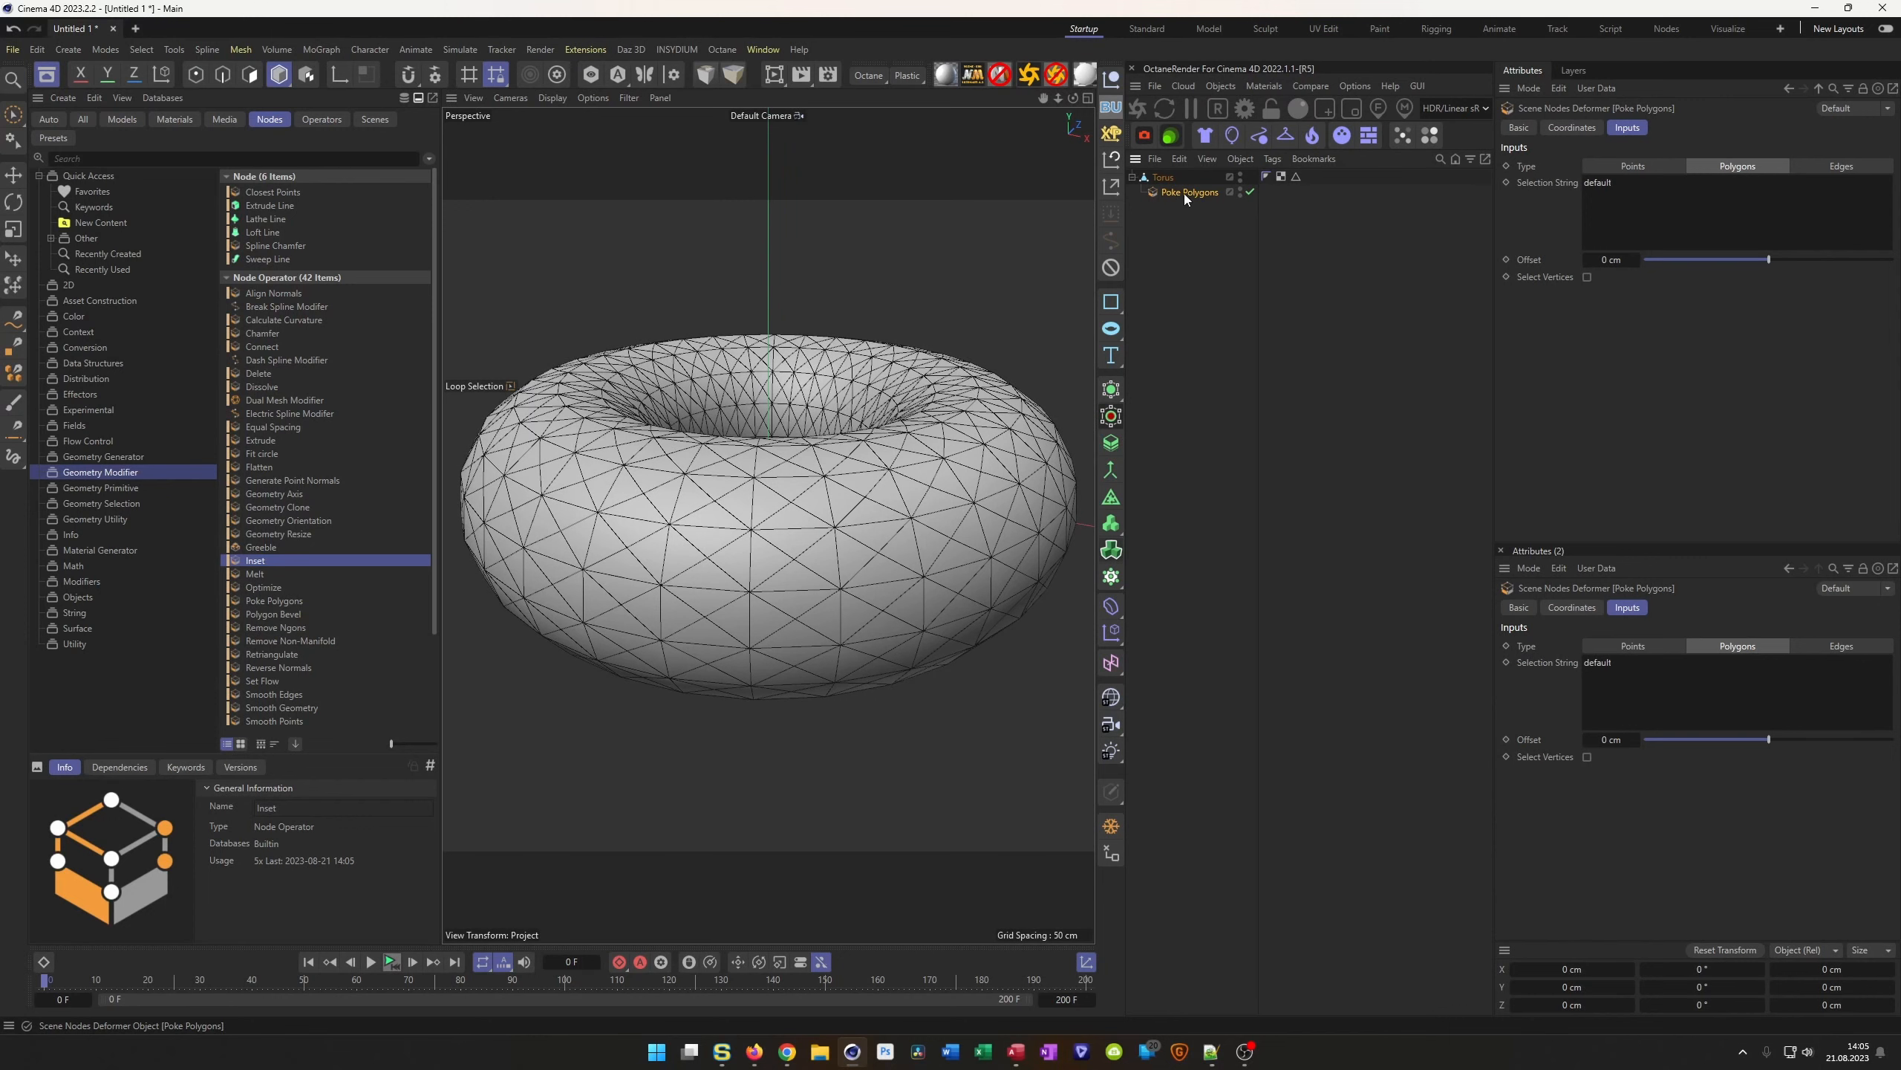
Convert the poked torus's current state to a new polygon object and hide the original torus
click(1164, 179)
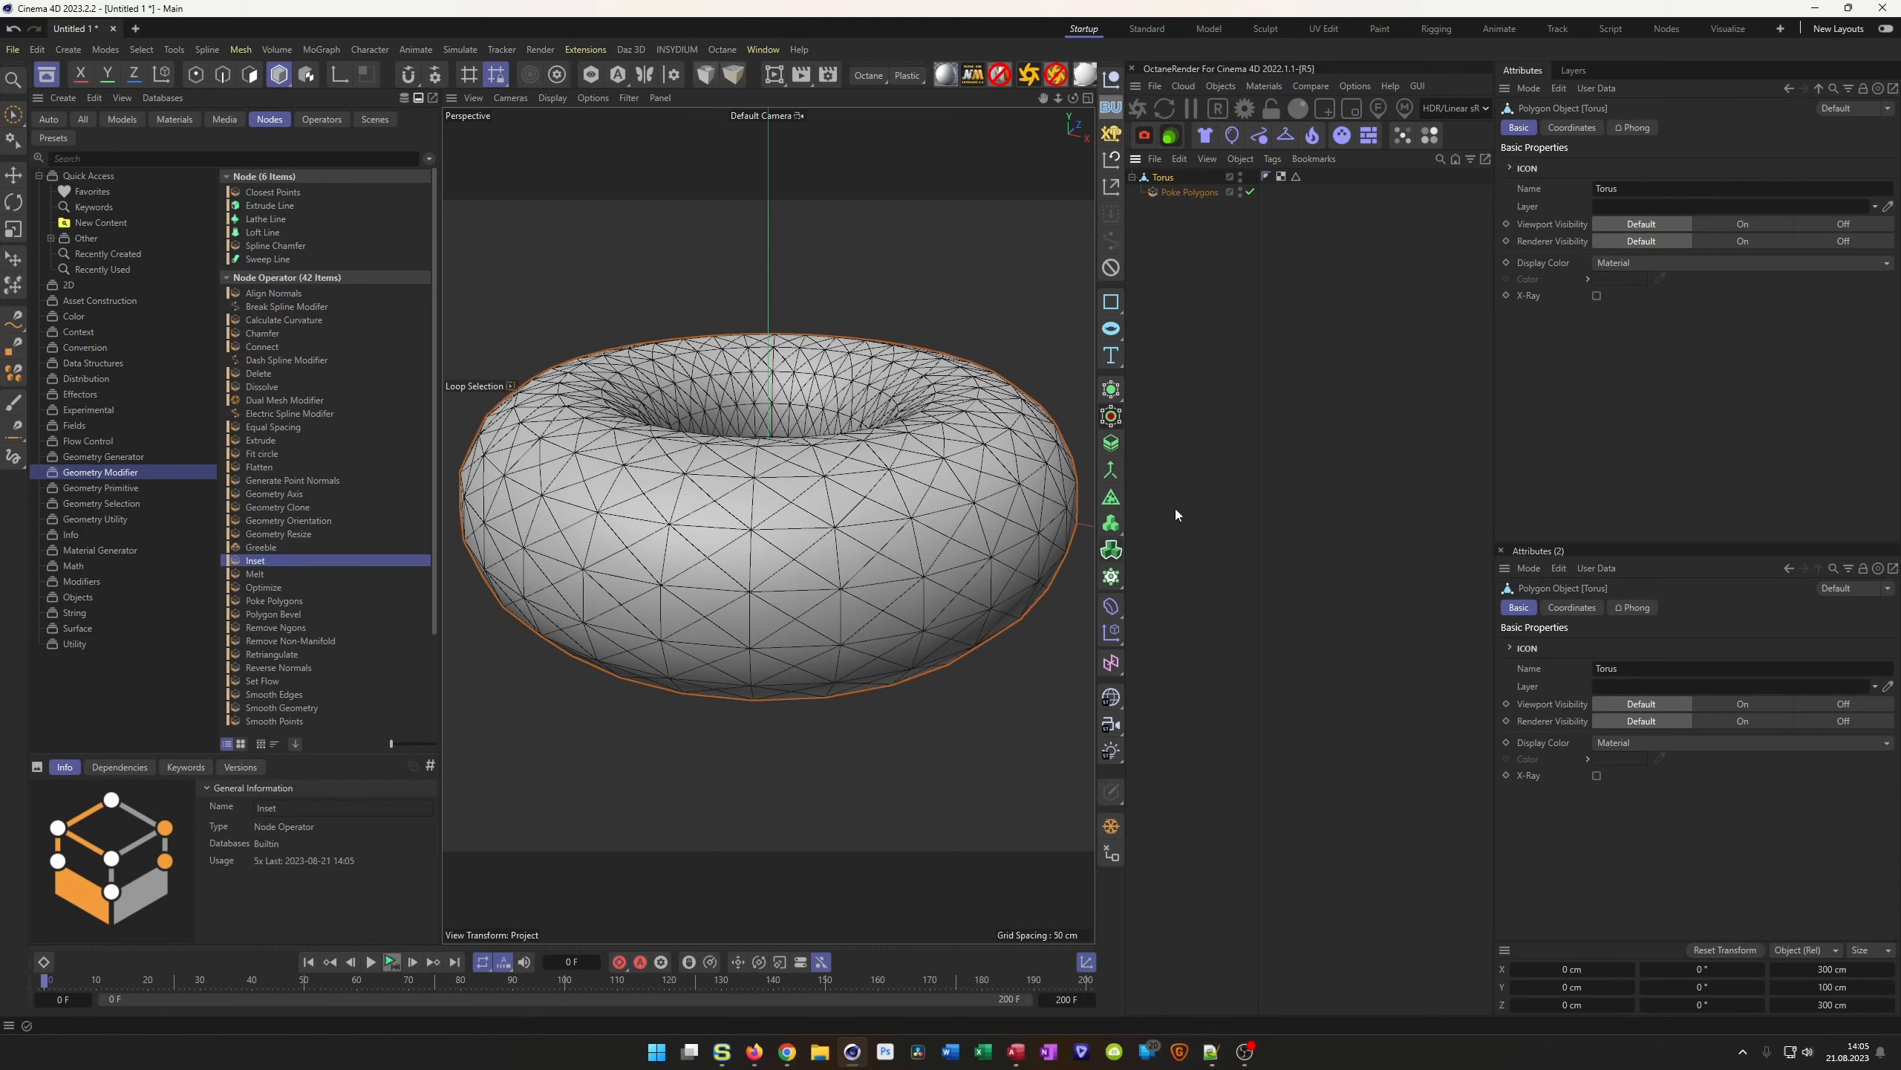
click(1114, 824)
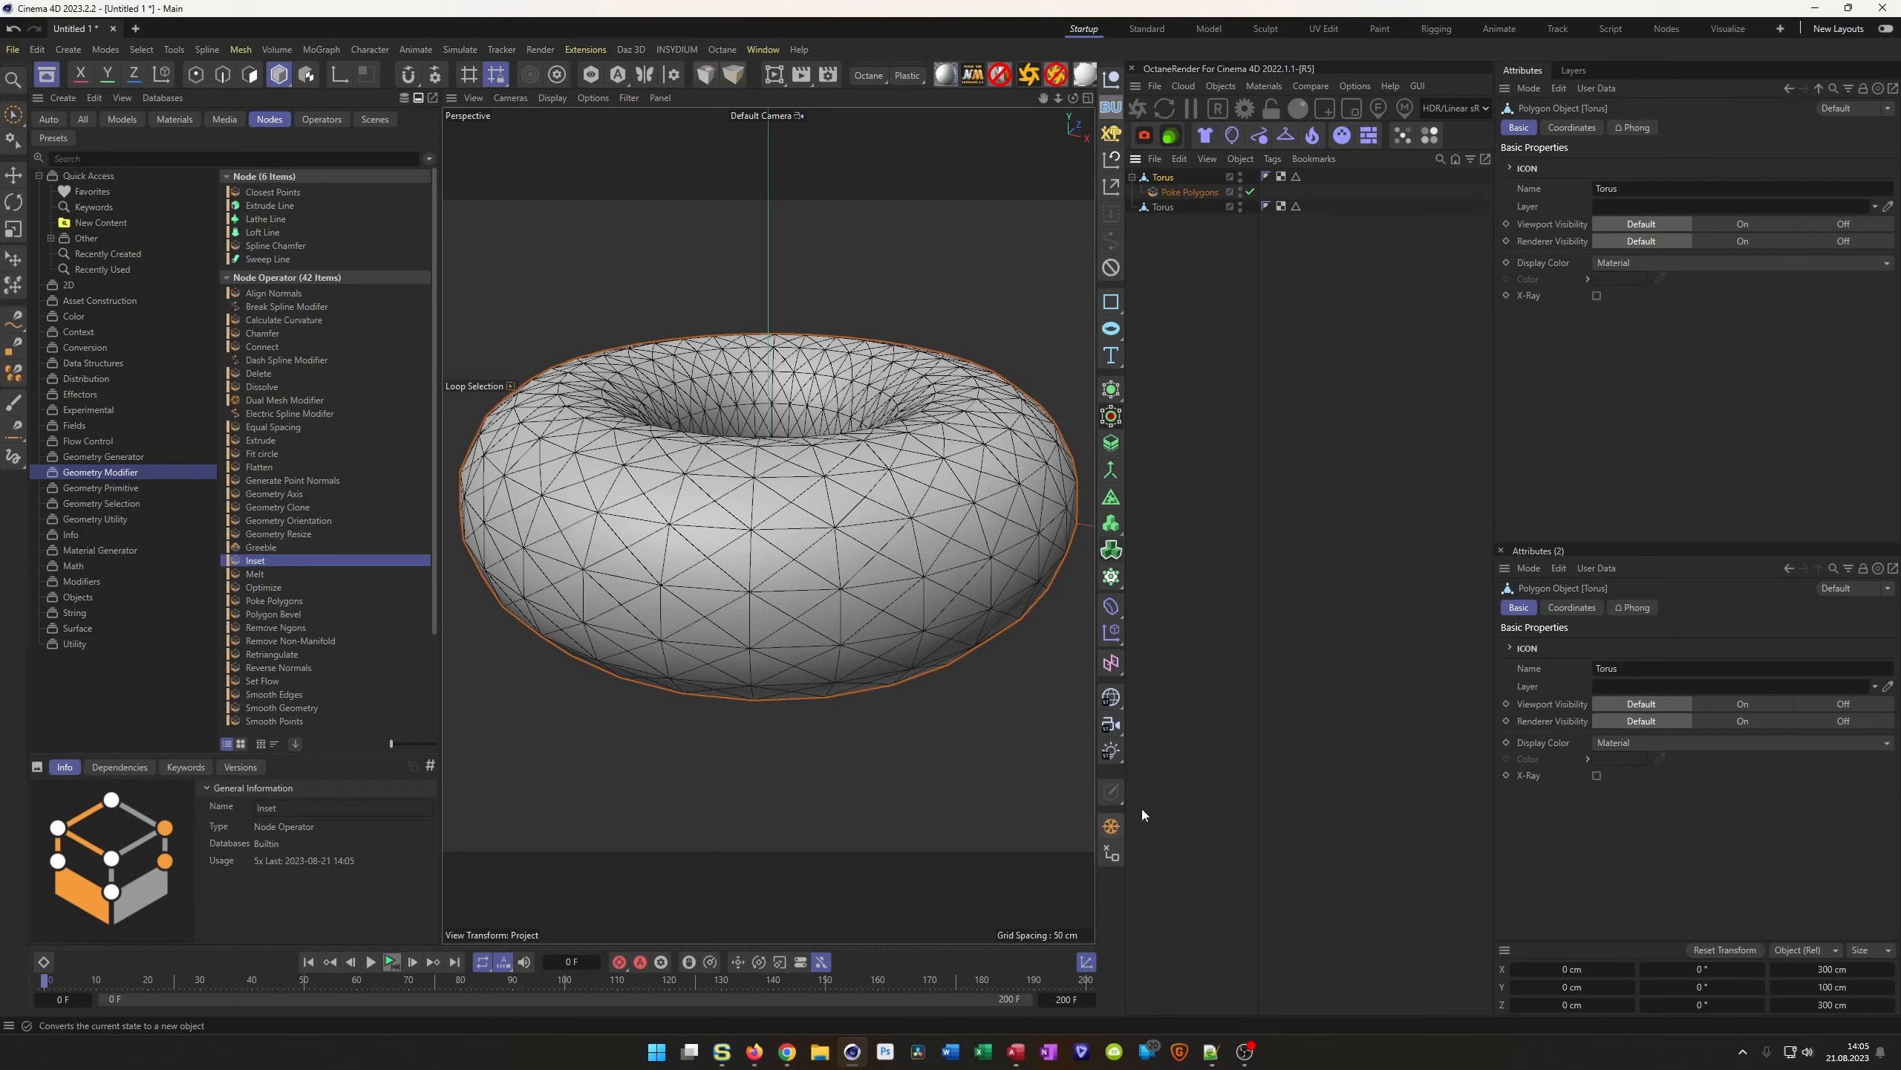
alt+double_click(1239, 177)
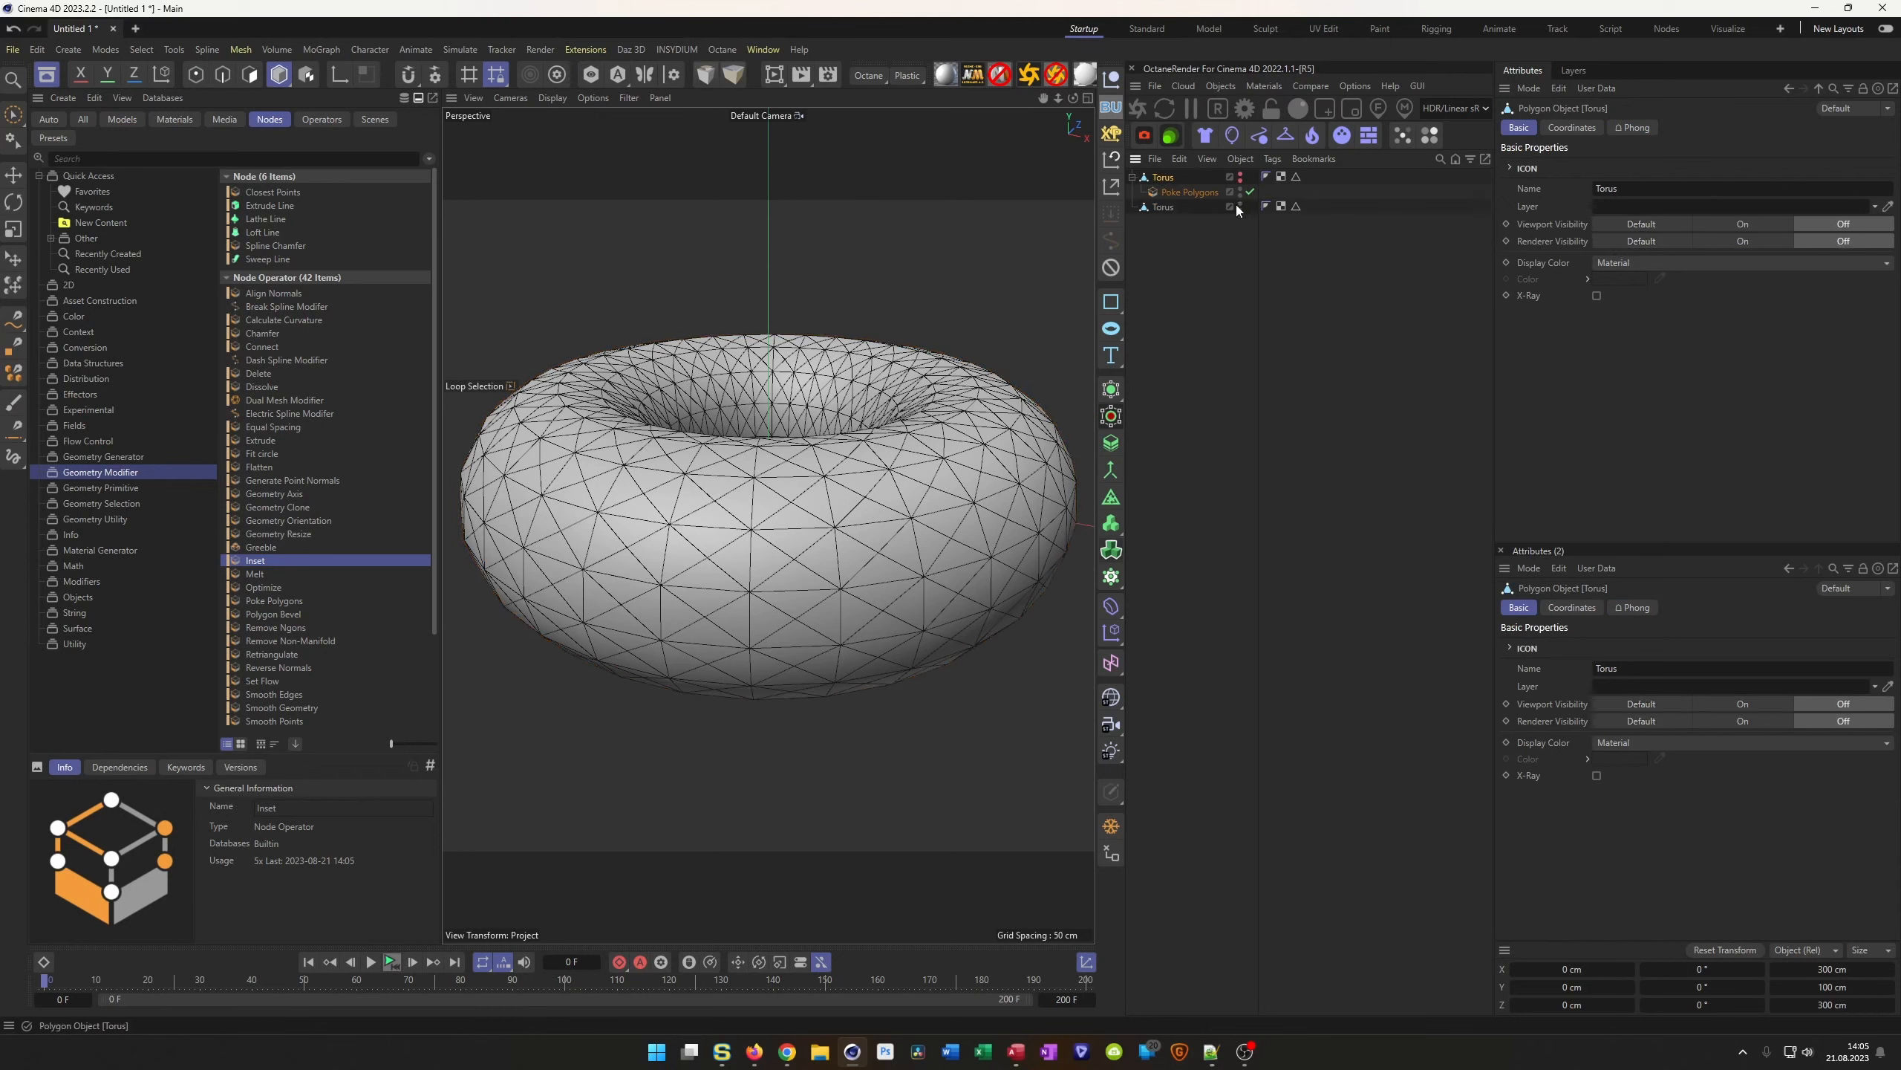
Restore the stored edge selection on the new torus copy and dissolve those grid edges
double_click(1296, 206)
key(ctrl+Delete)
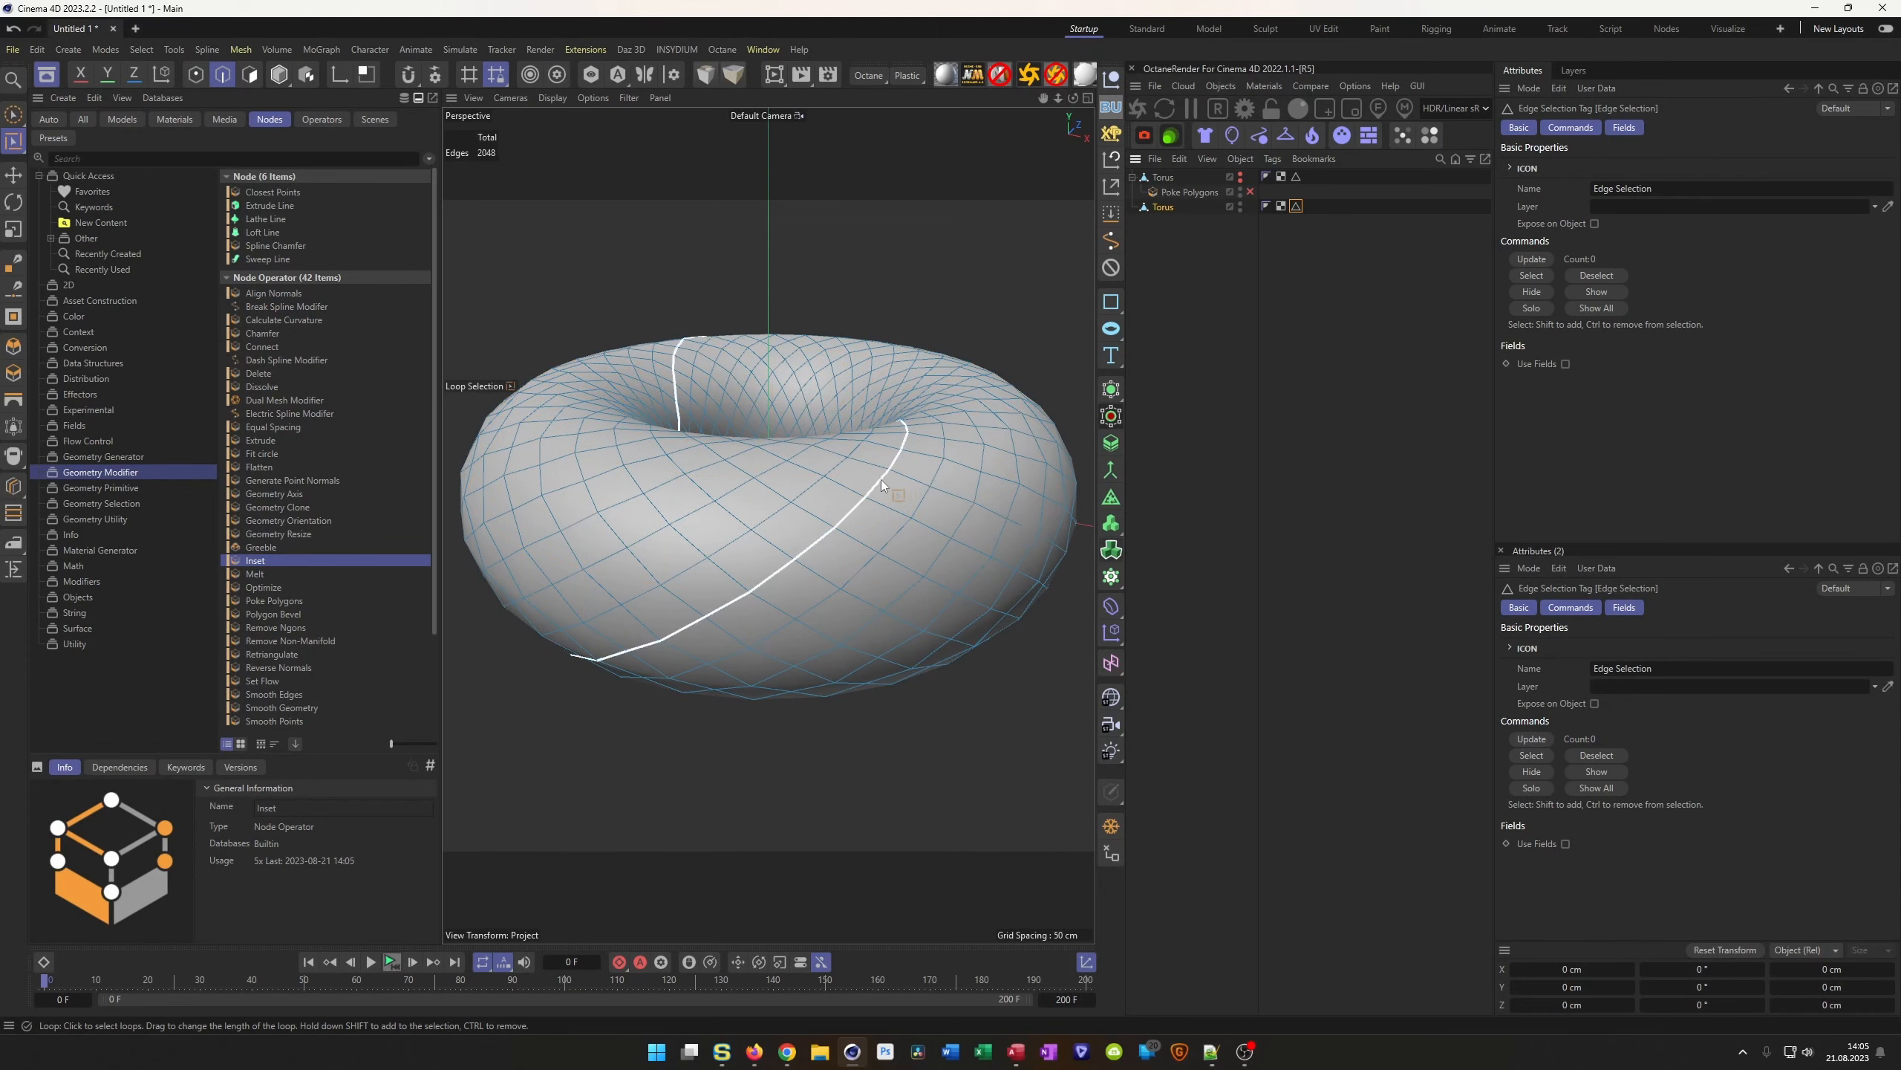
Close the asset browser and select all diagonal edge loops running in one direction around the torus copy
alt+drag(881, 479, 877, 672)
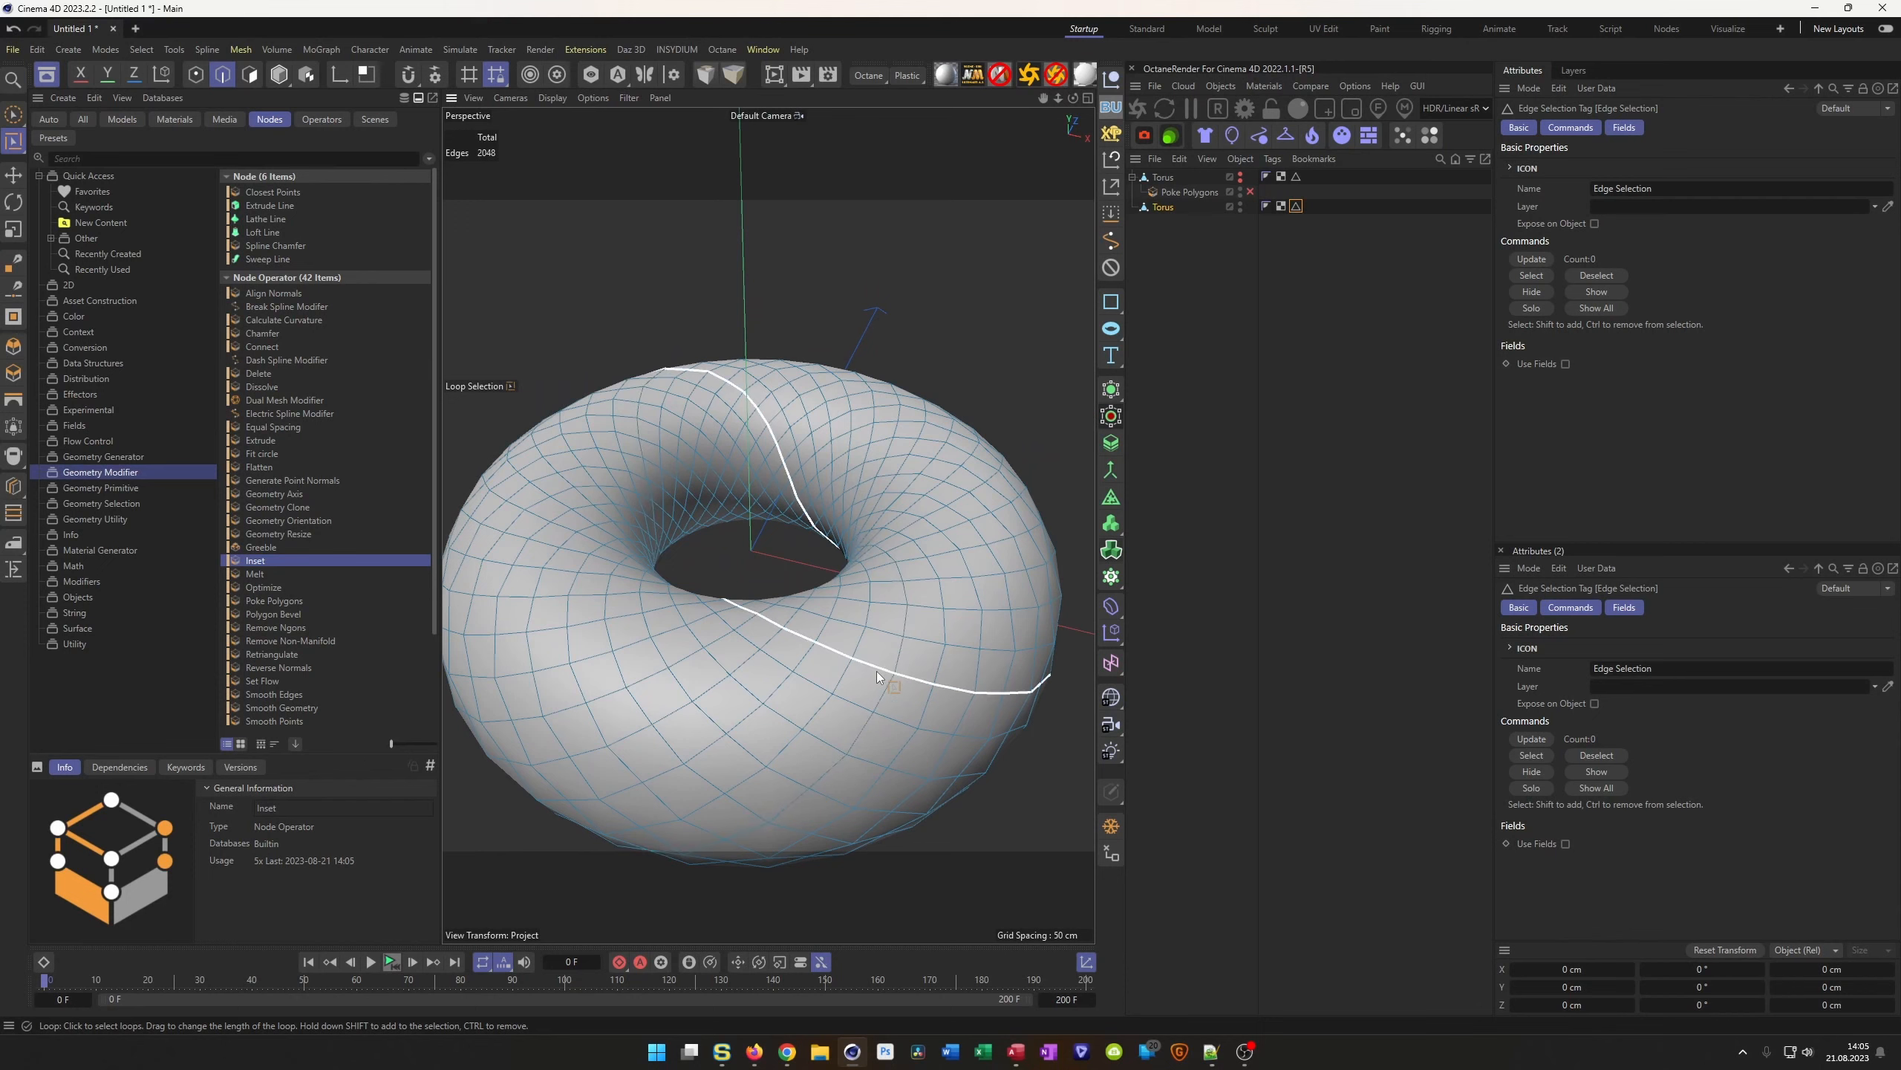
click(46, 81)
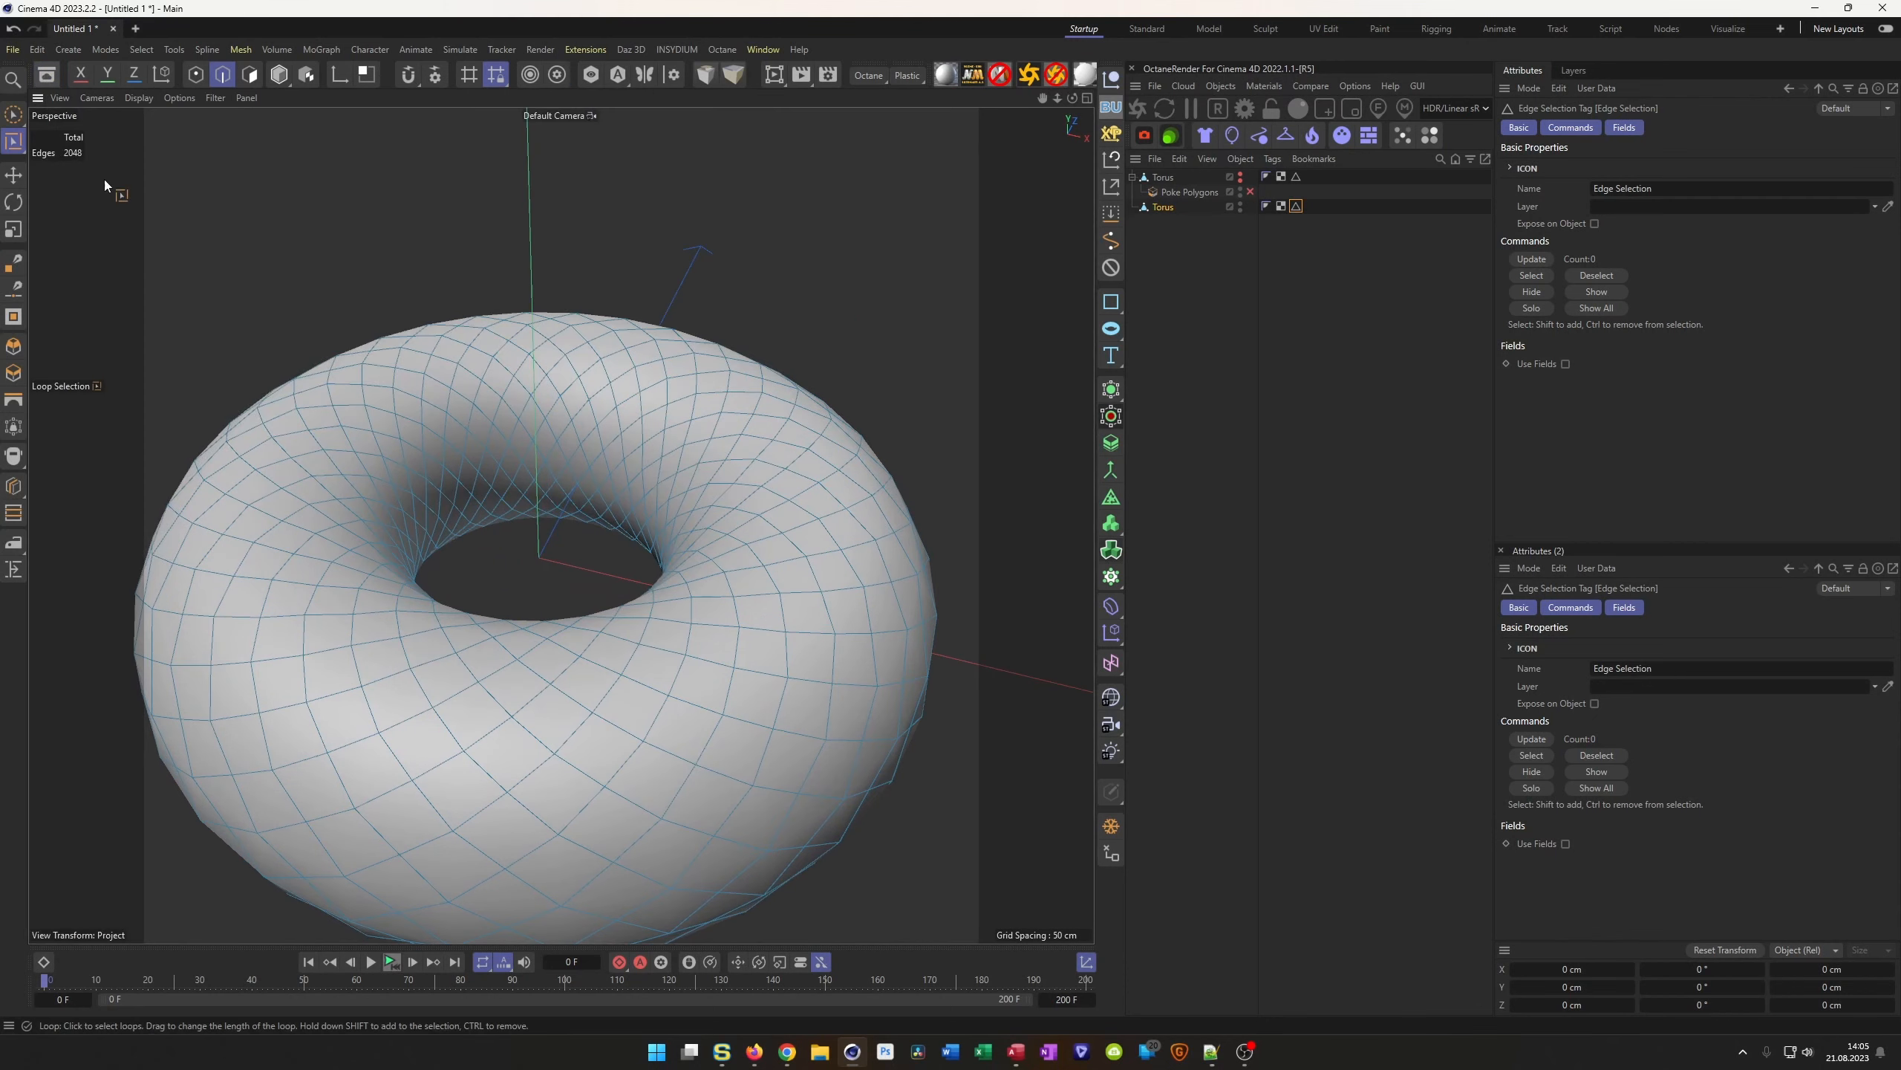
click(719, 625)
mouse_move(719, 625)
mouse_down()
mouse_move(765, 601)
mouse_move(808, 534)
mouse_move(805, 461)
mouse_move(737, 377)
mouse_move(563, 354)
mouse_move(553, 370)
mouse_move(742, 650)
mouse_move(784, 488)
mouse_move(860, 611)
mouse_move(846, 573)
mouse_move(793, 607)
mouse_move(674, 578)
mouse_up()
scroll(483, 604, up, 5)
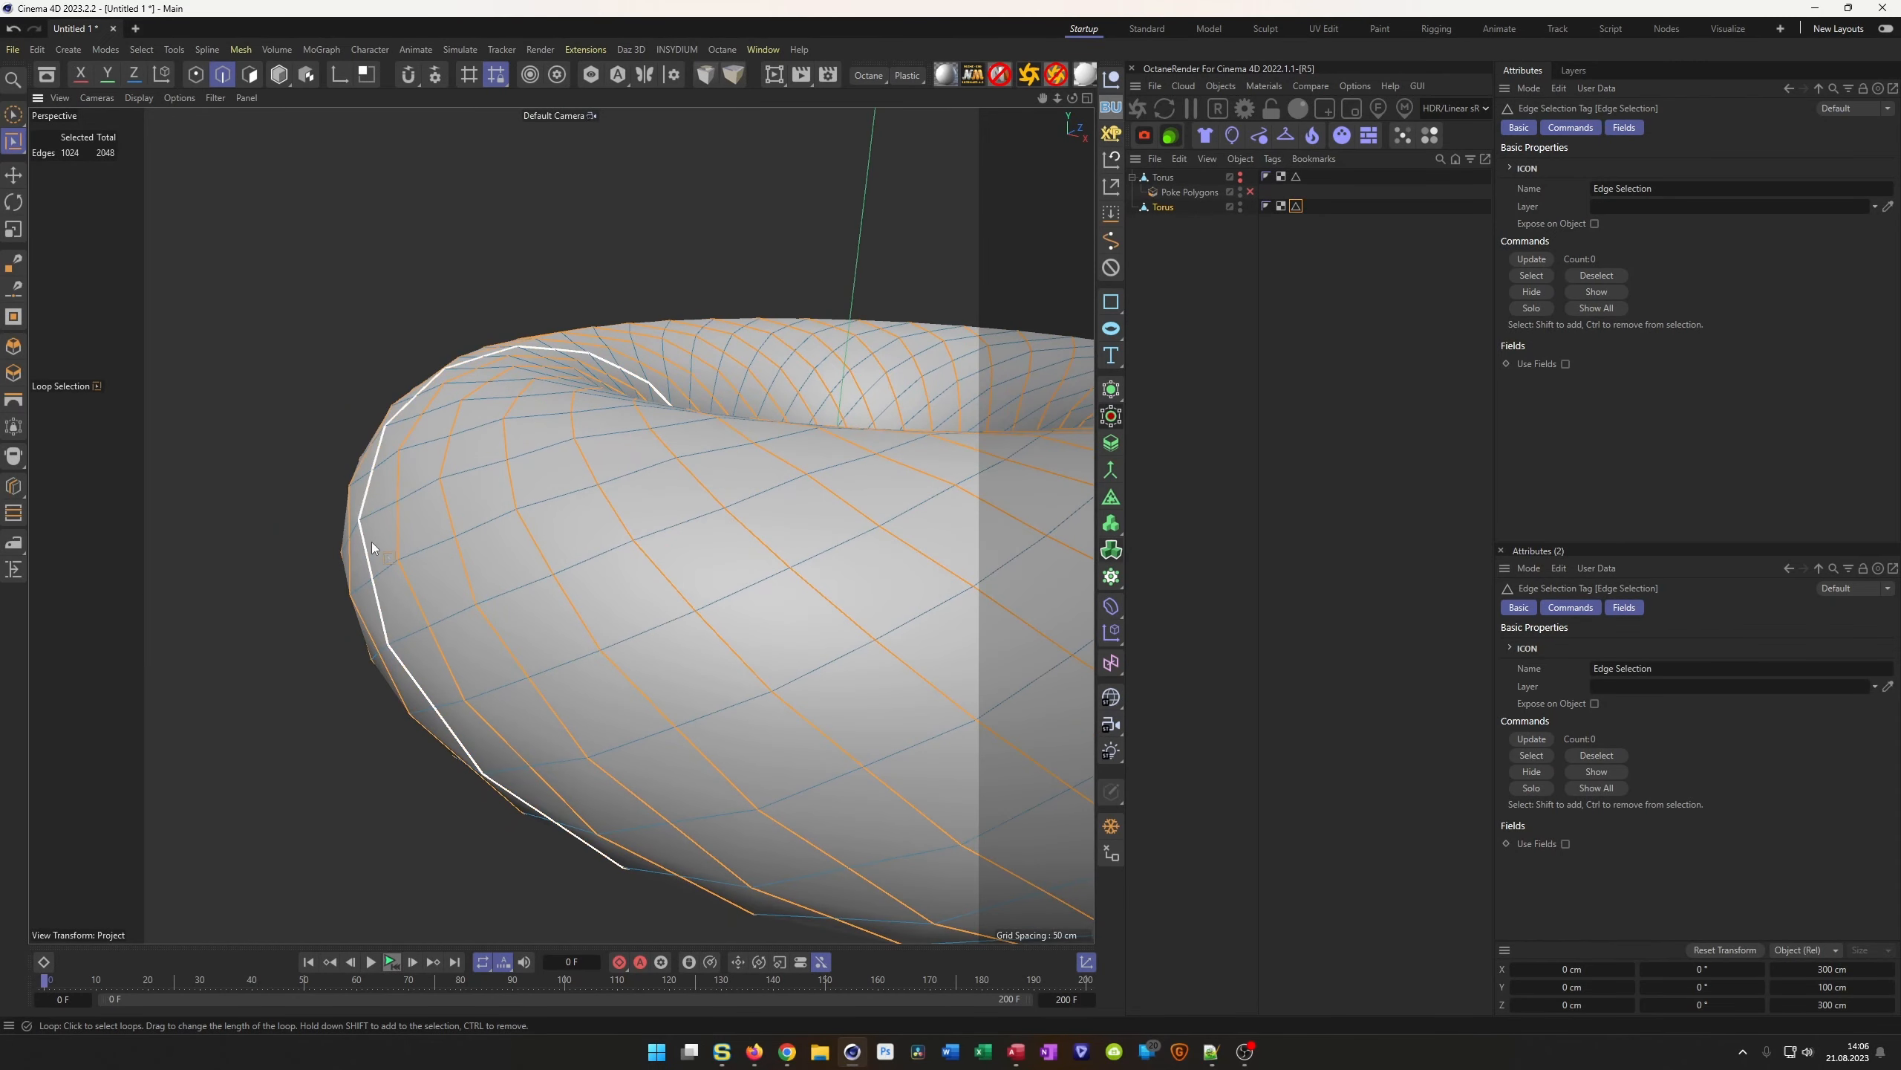
scroll(419, 539, down, 5)
alt+drag(582, 543, 689, 528)
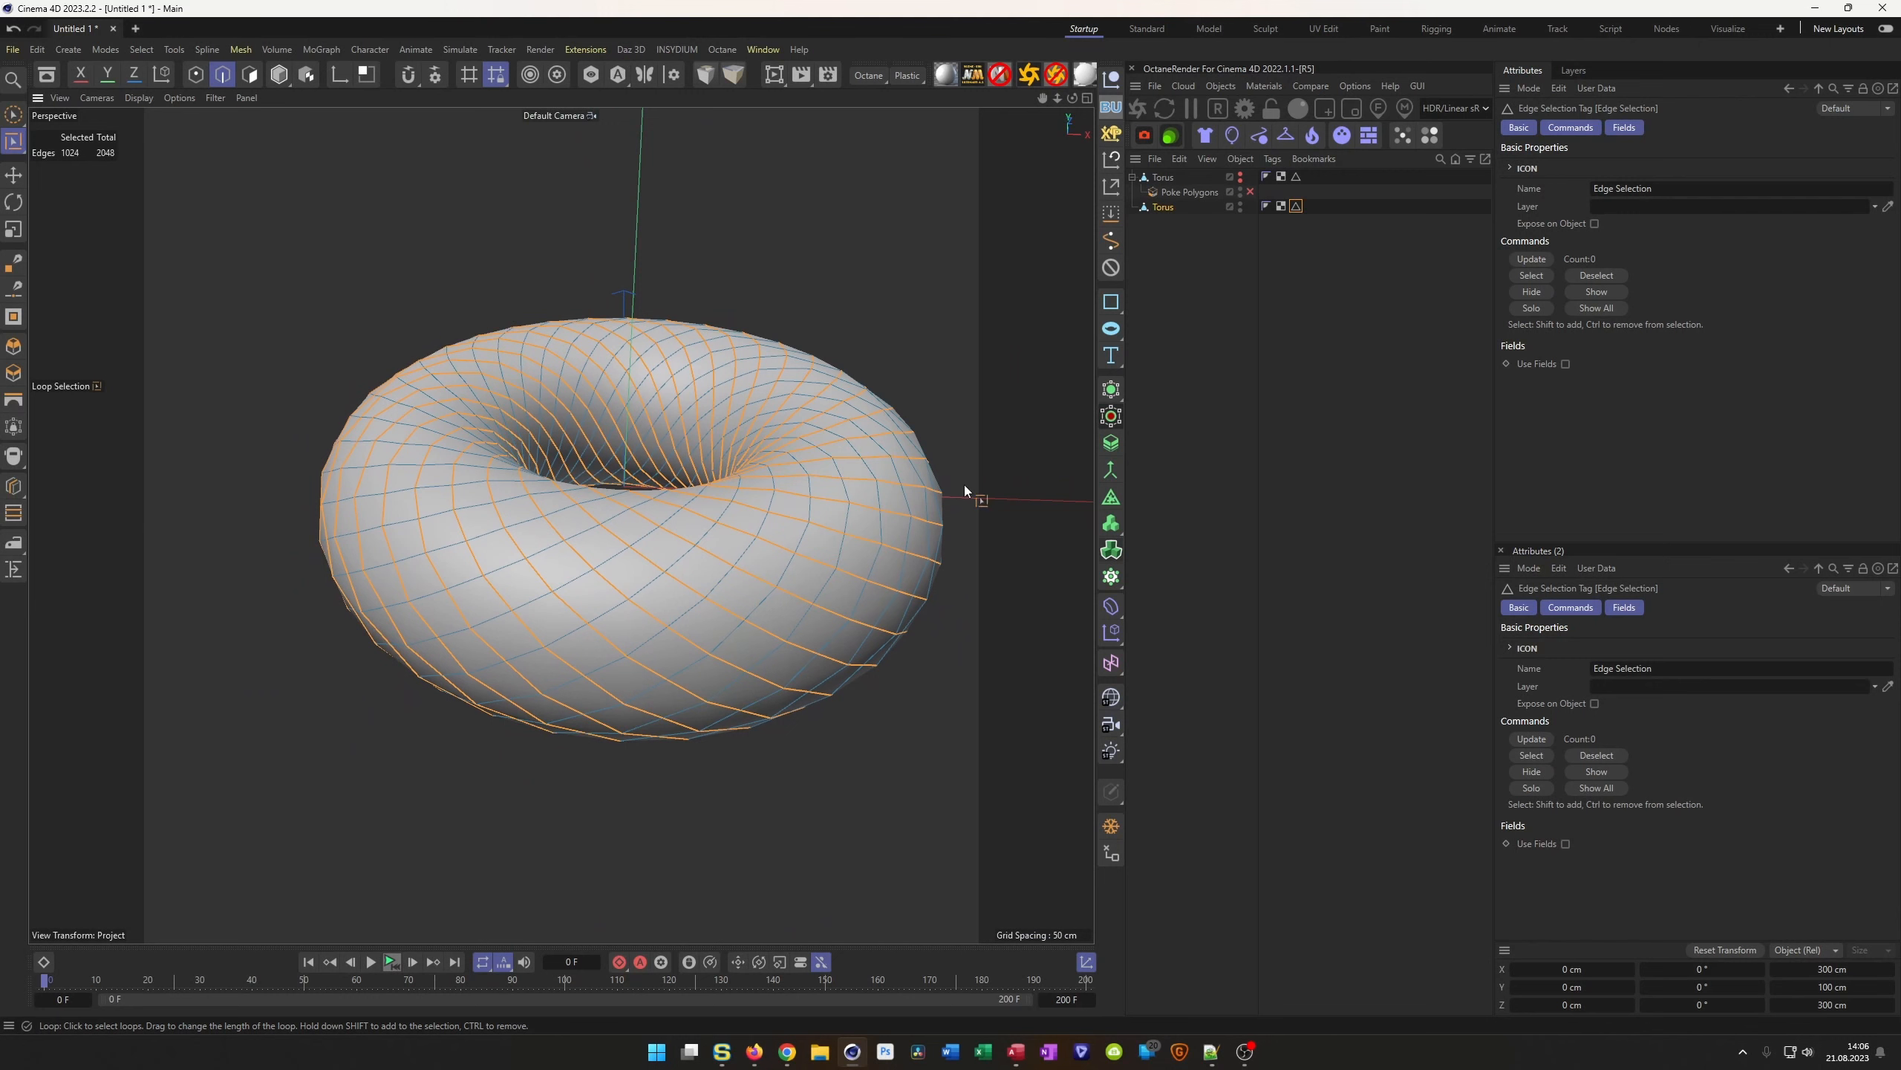
Store the selected diagonal loops in a new edge selection tag and delete the old, empty tag
click(1111, 213)
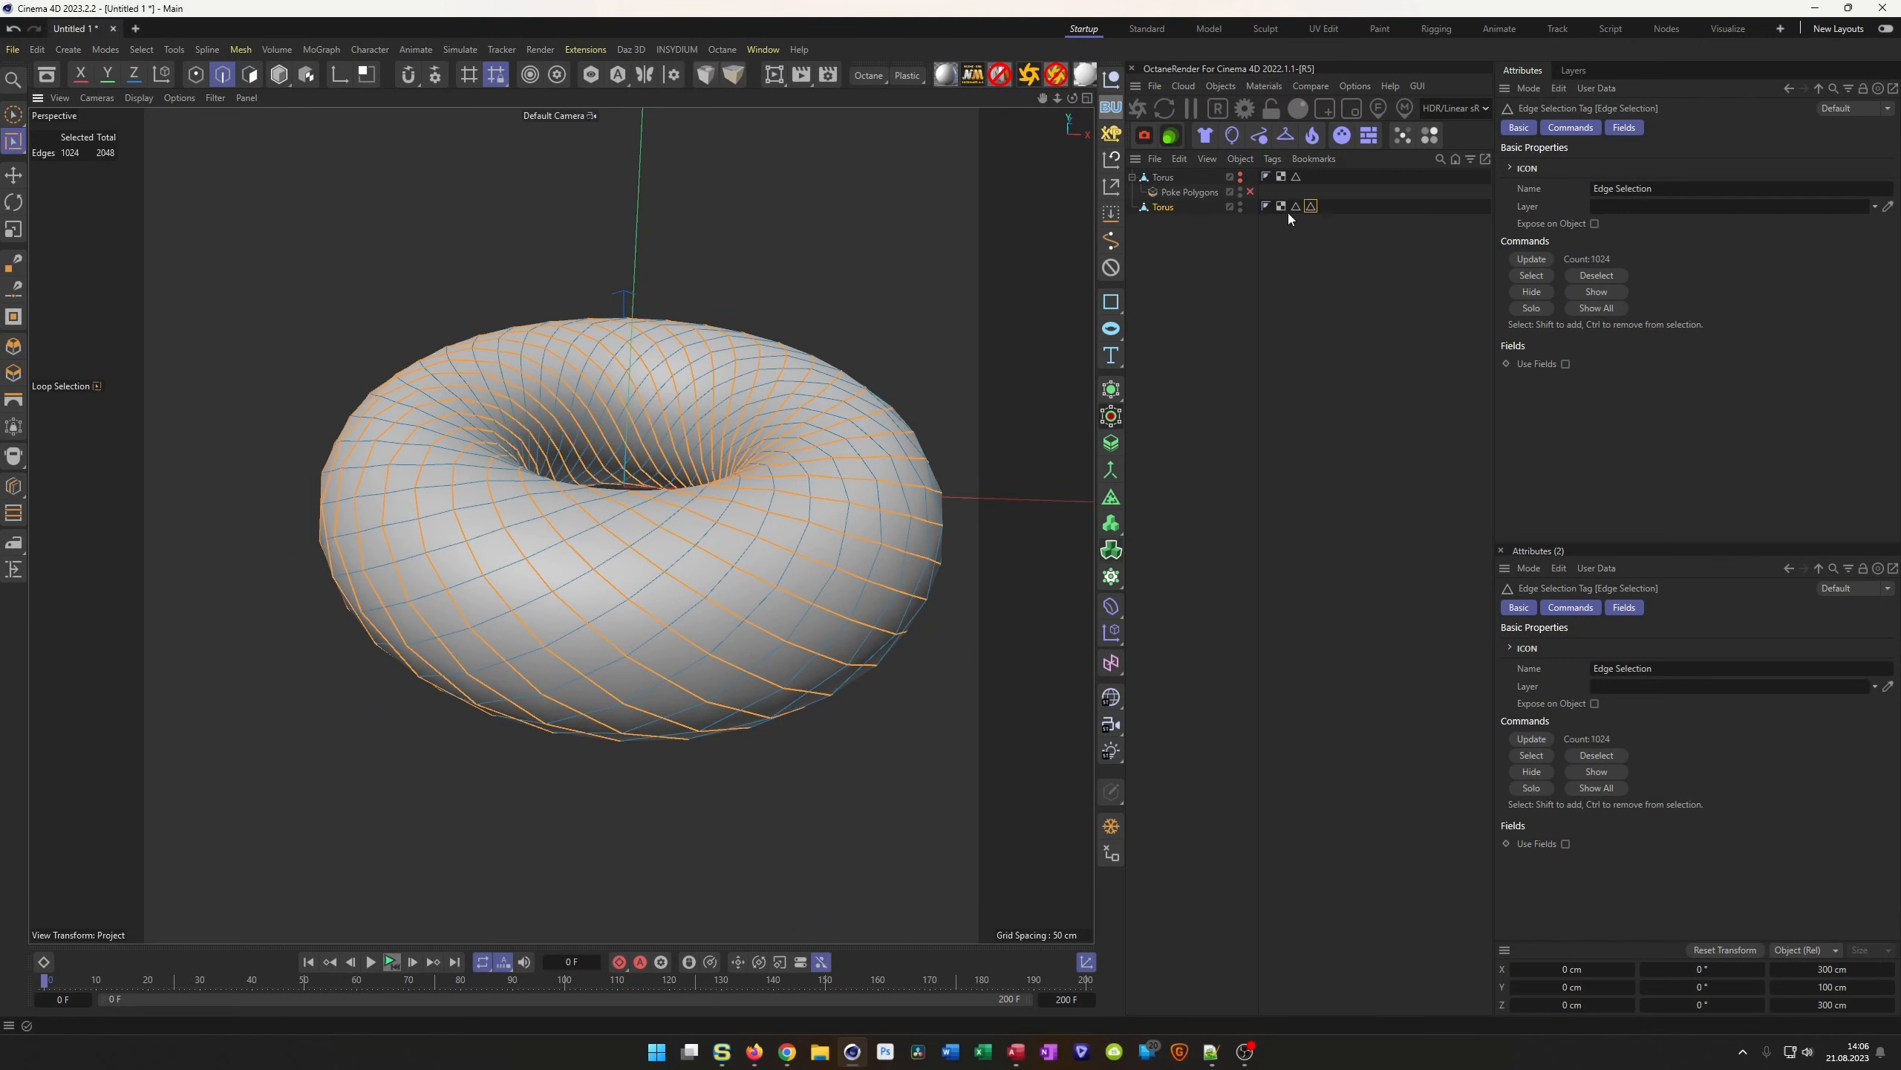
key(Delete)
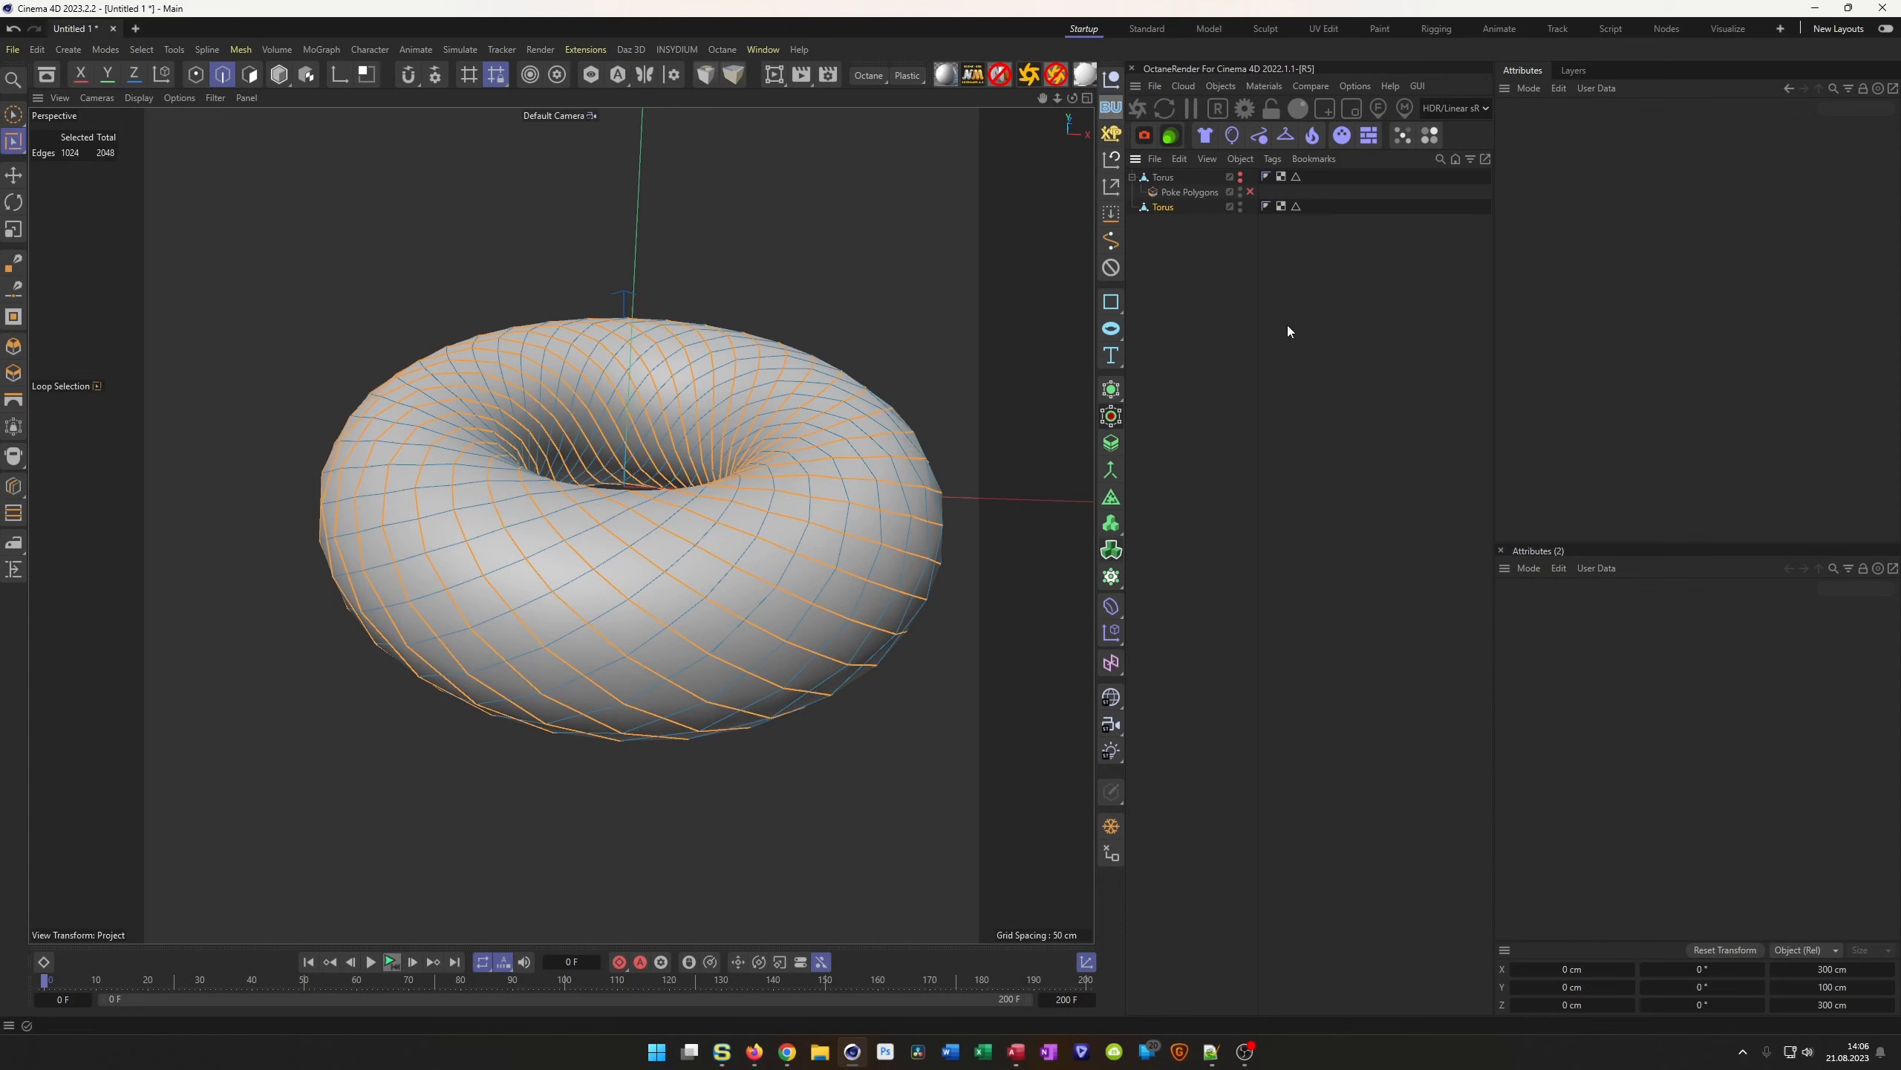
Put the torus copy under a Subdivision Surface and convert its current state to an object, switching off the original generator
click(1164, 209)
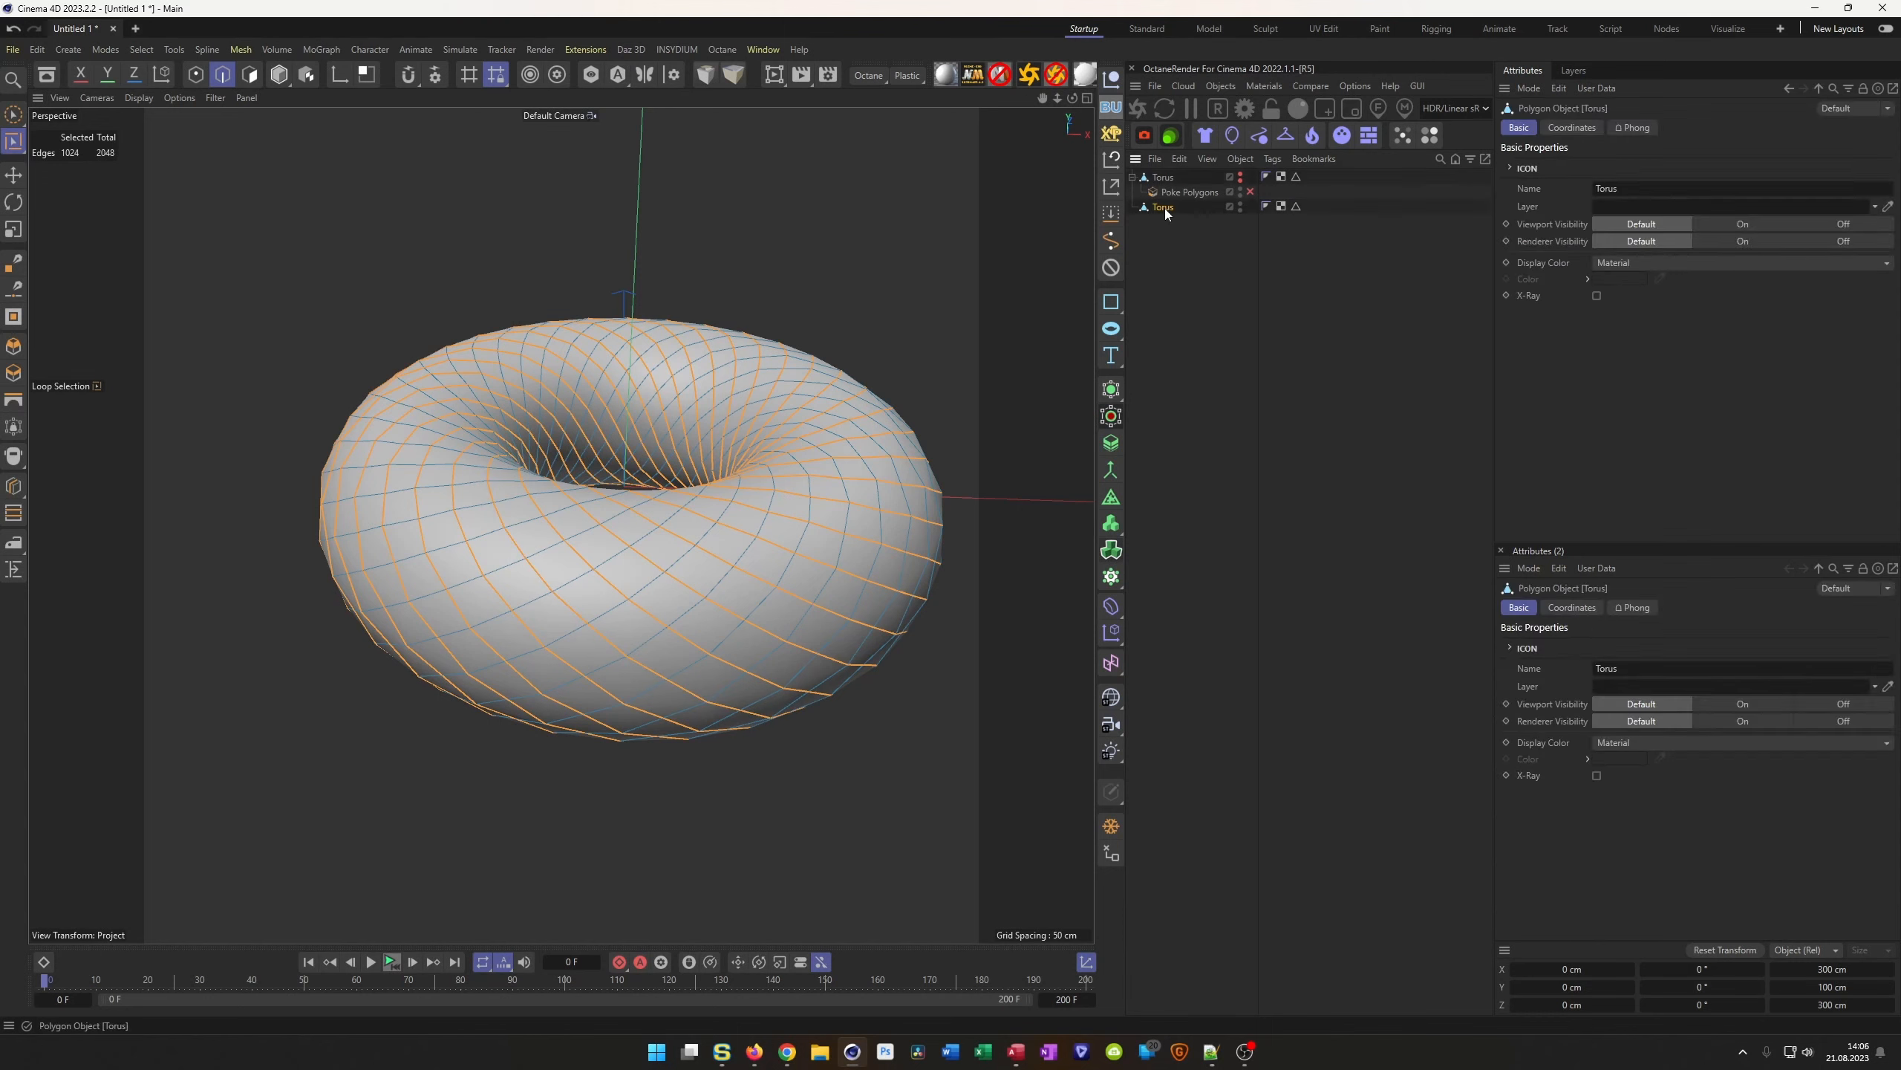
key(Return)
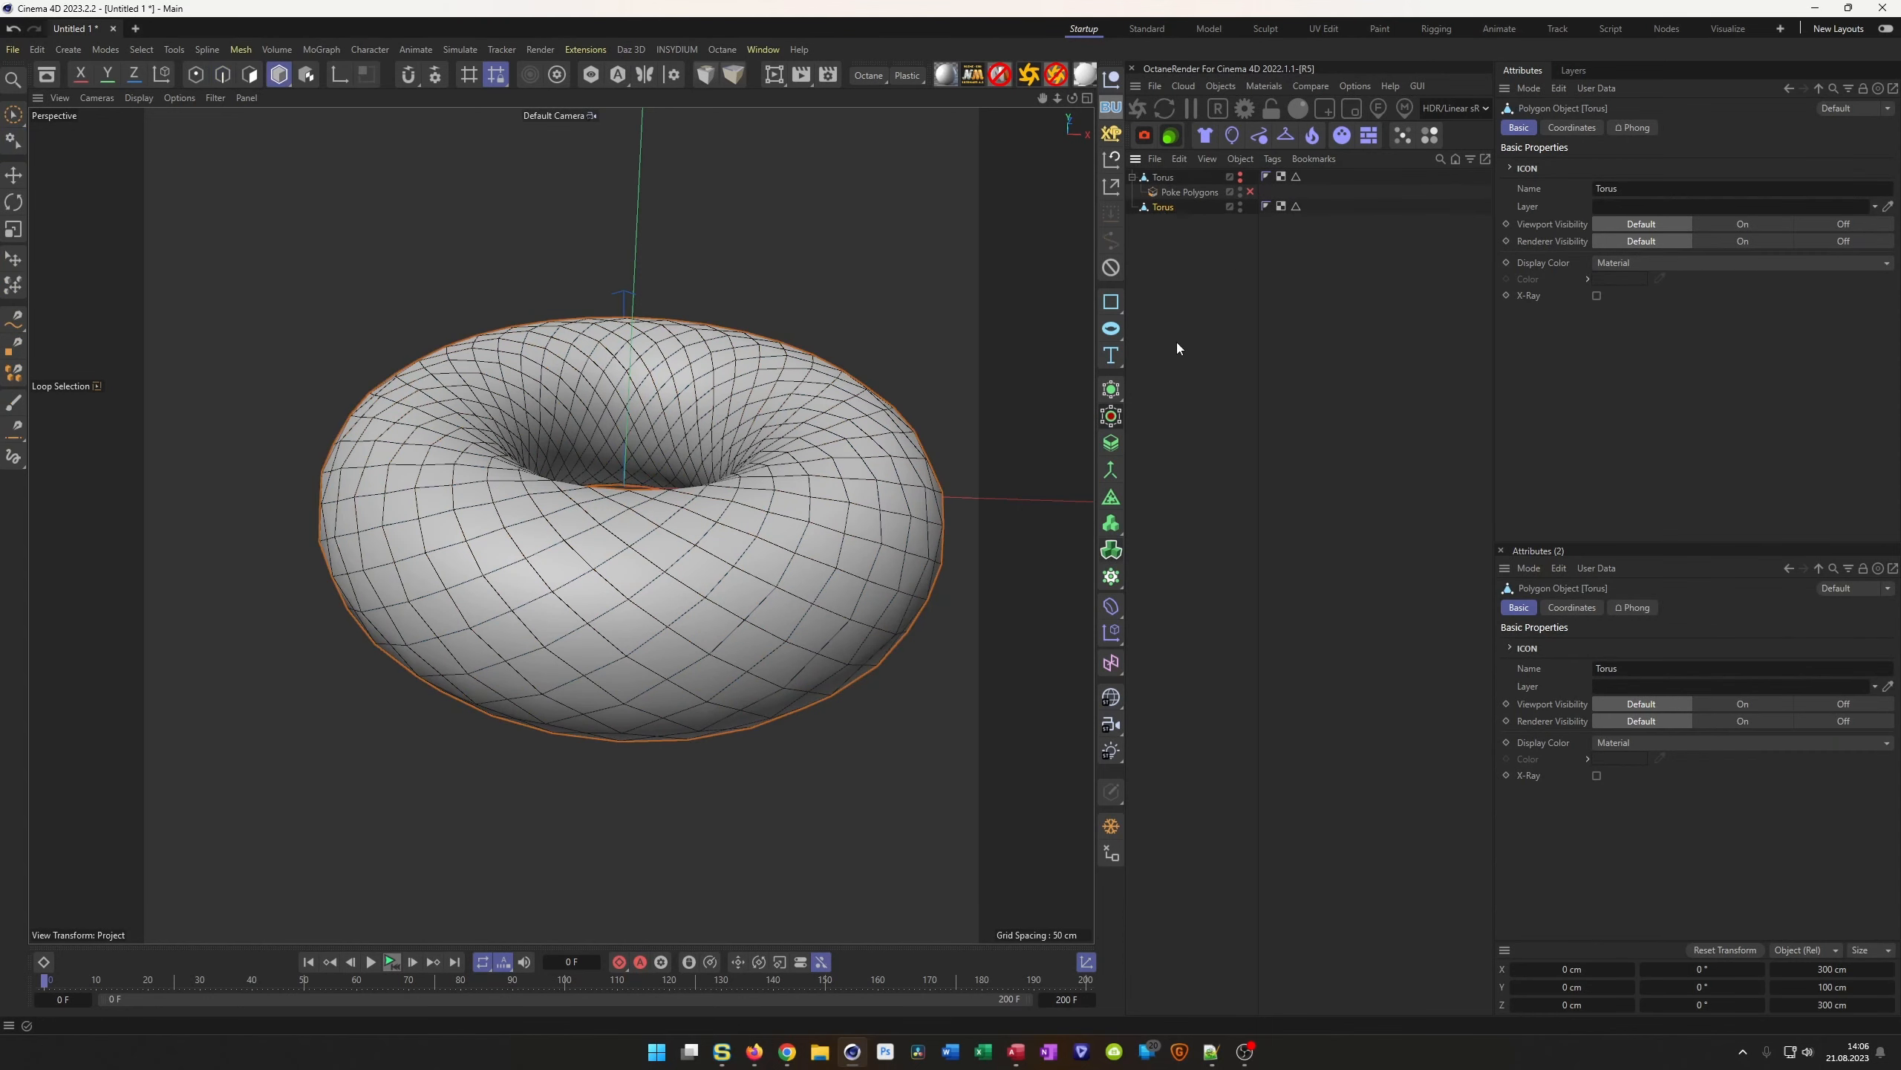
alt+click(1111, 389)
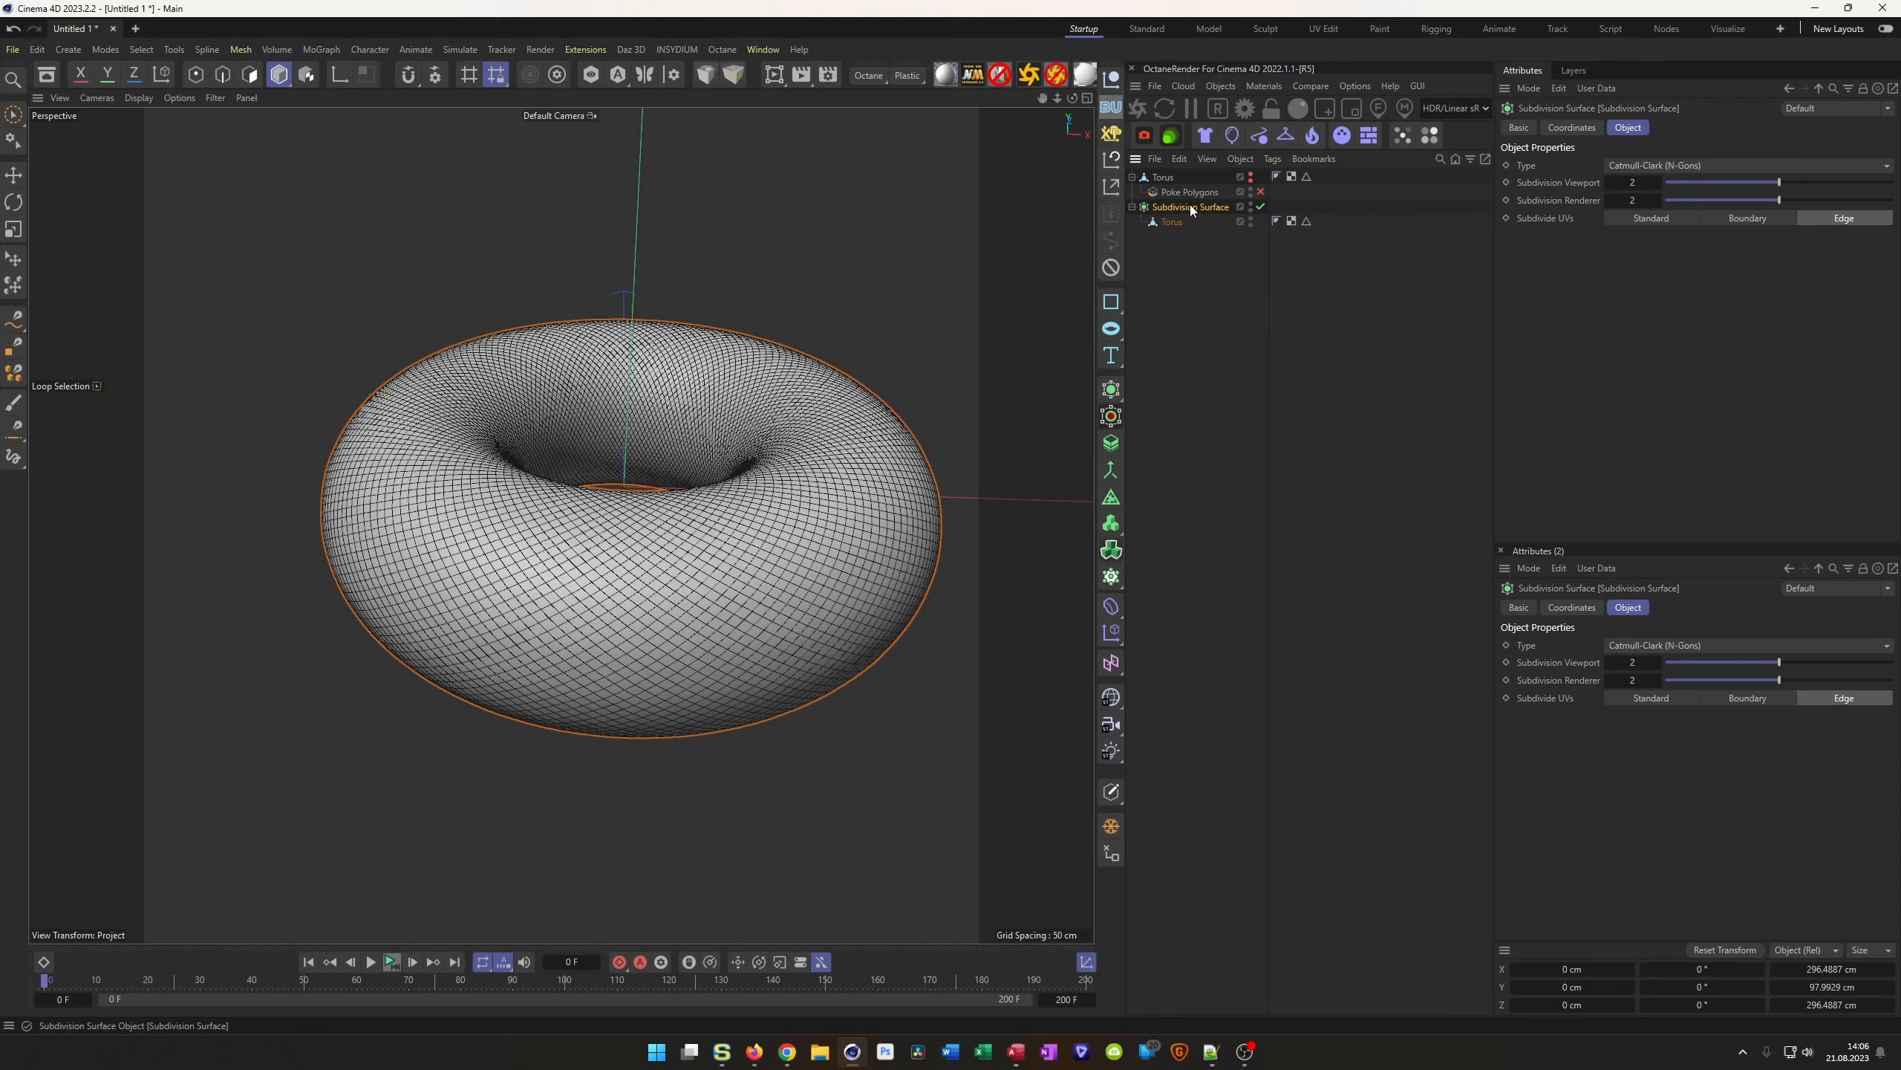
click(1111, 825)
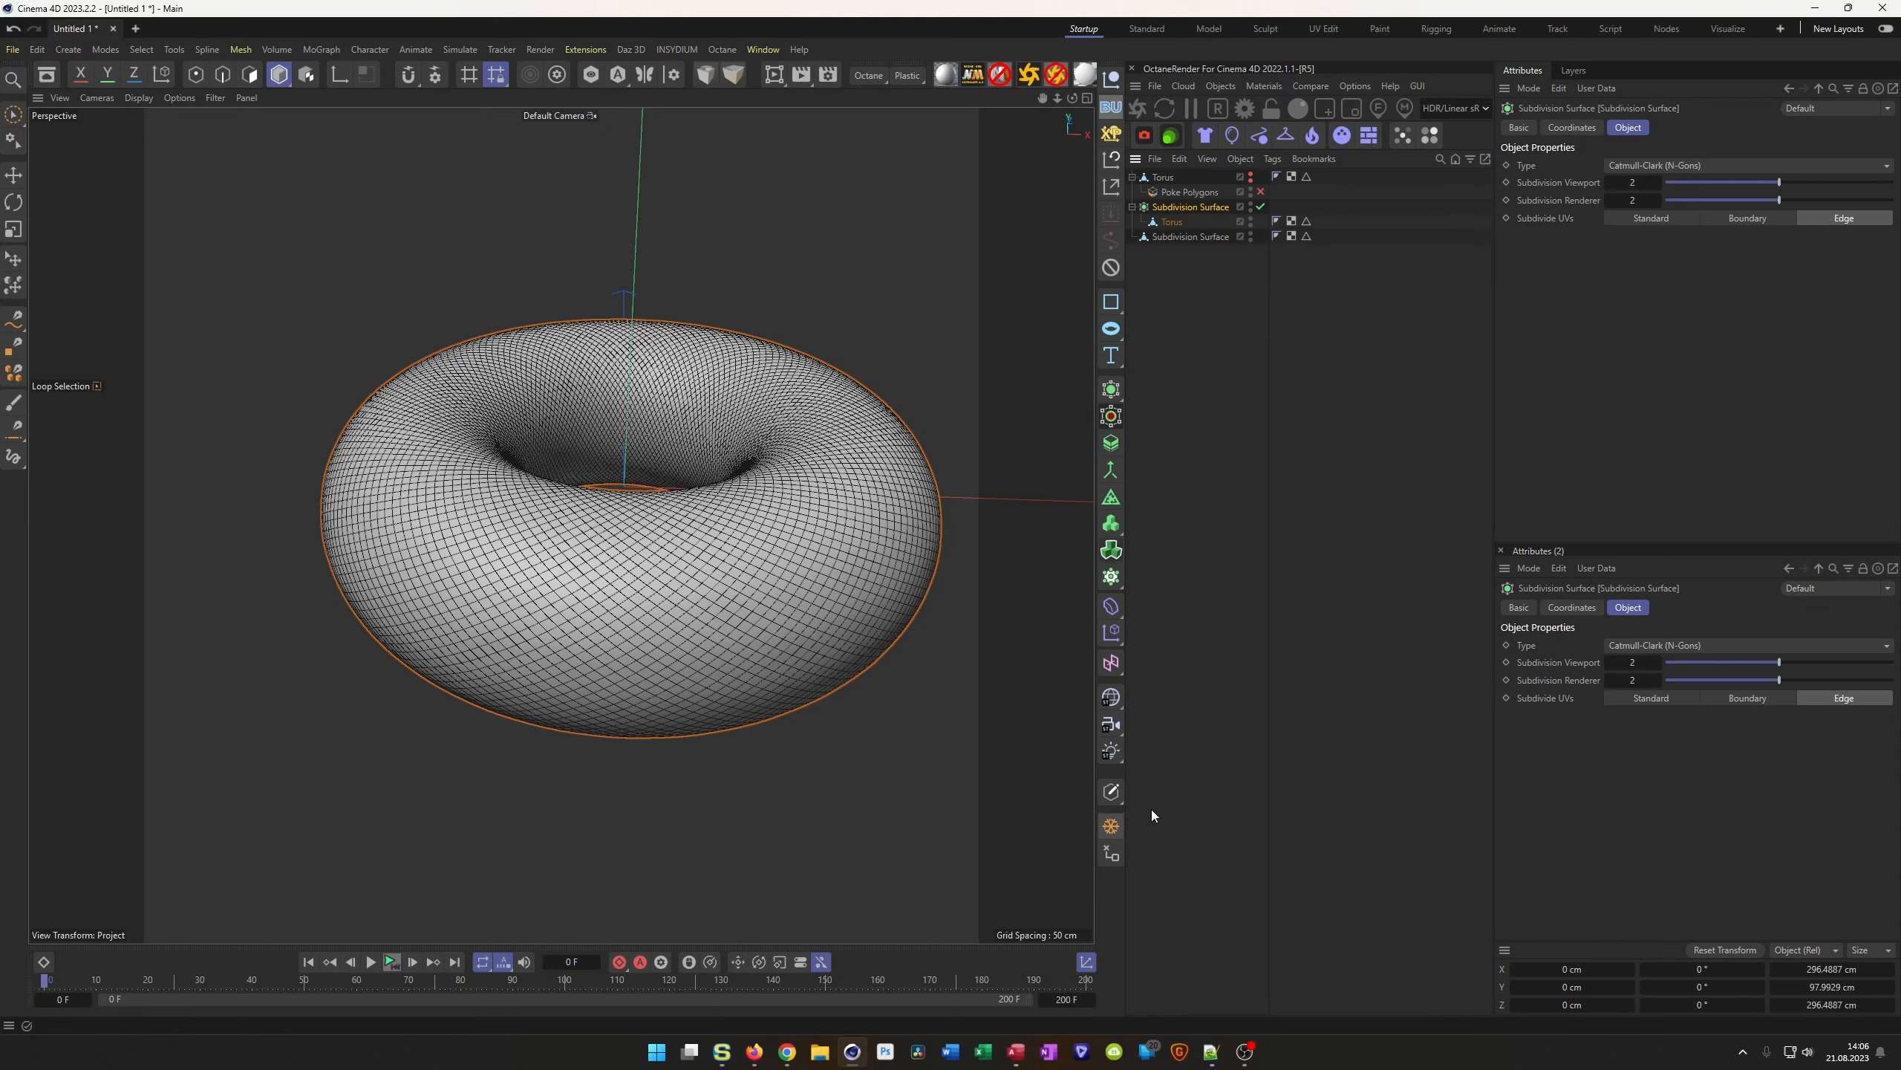
click(1260, 207)
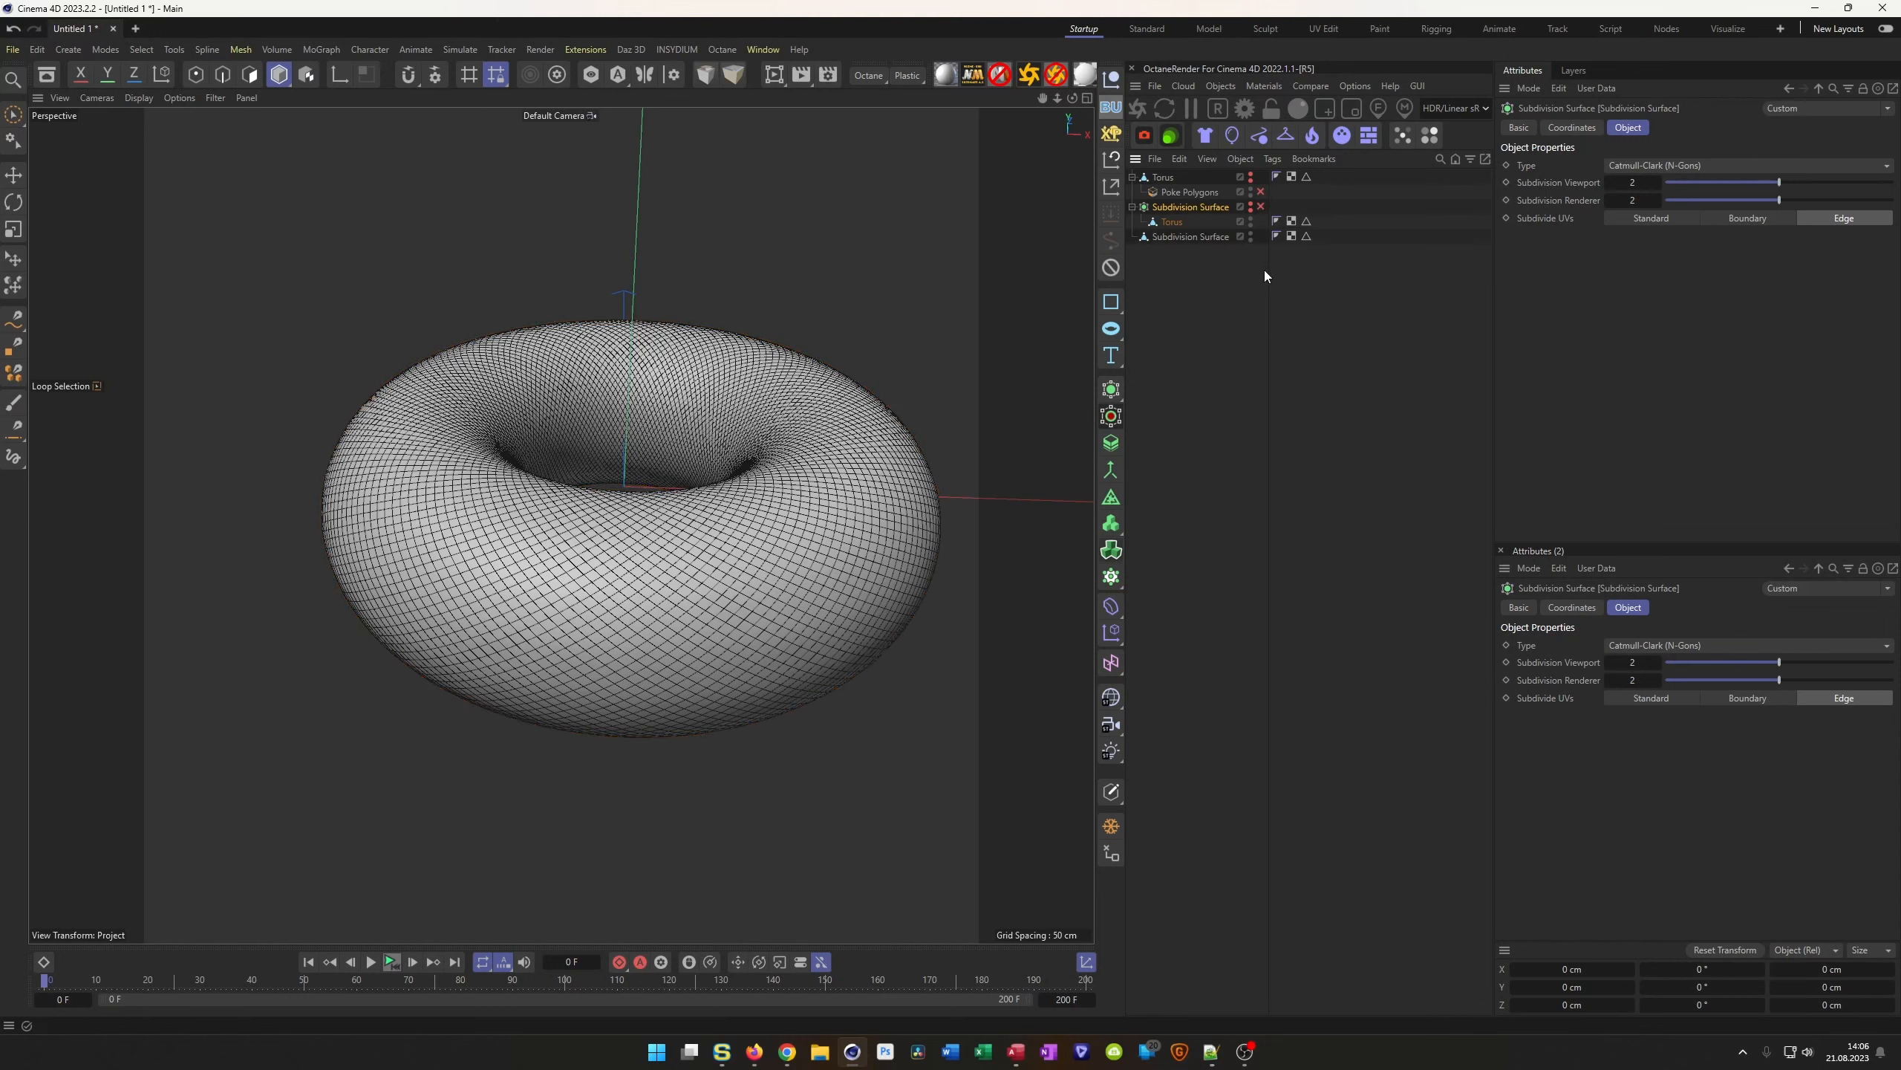
Restore the stored diagonal edge selection on the subdivided torus object and extract those edges as a spline
double_click(1306, 236)
scroll(658, 510, up, 10)
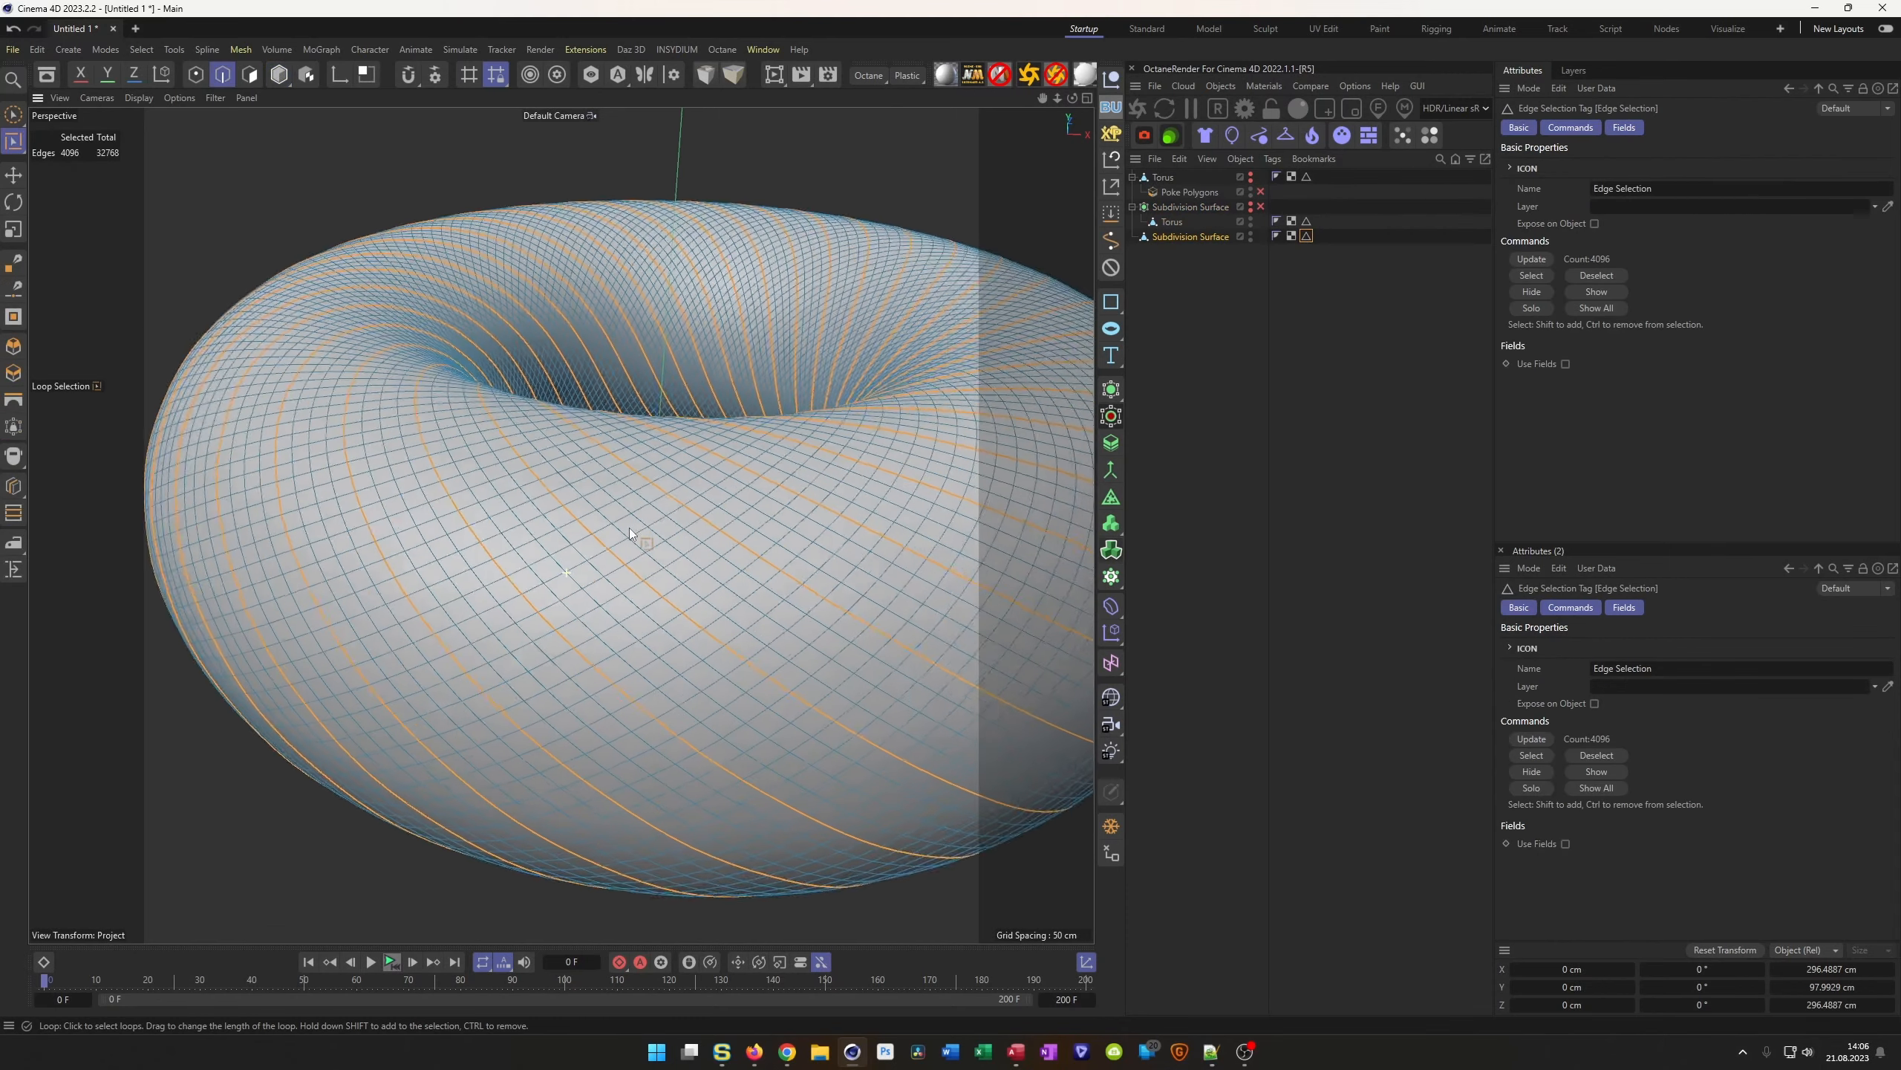
scroll(559, 563, down, 10)
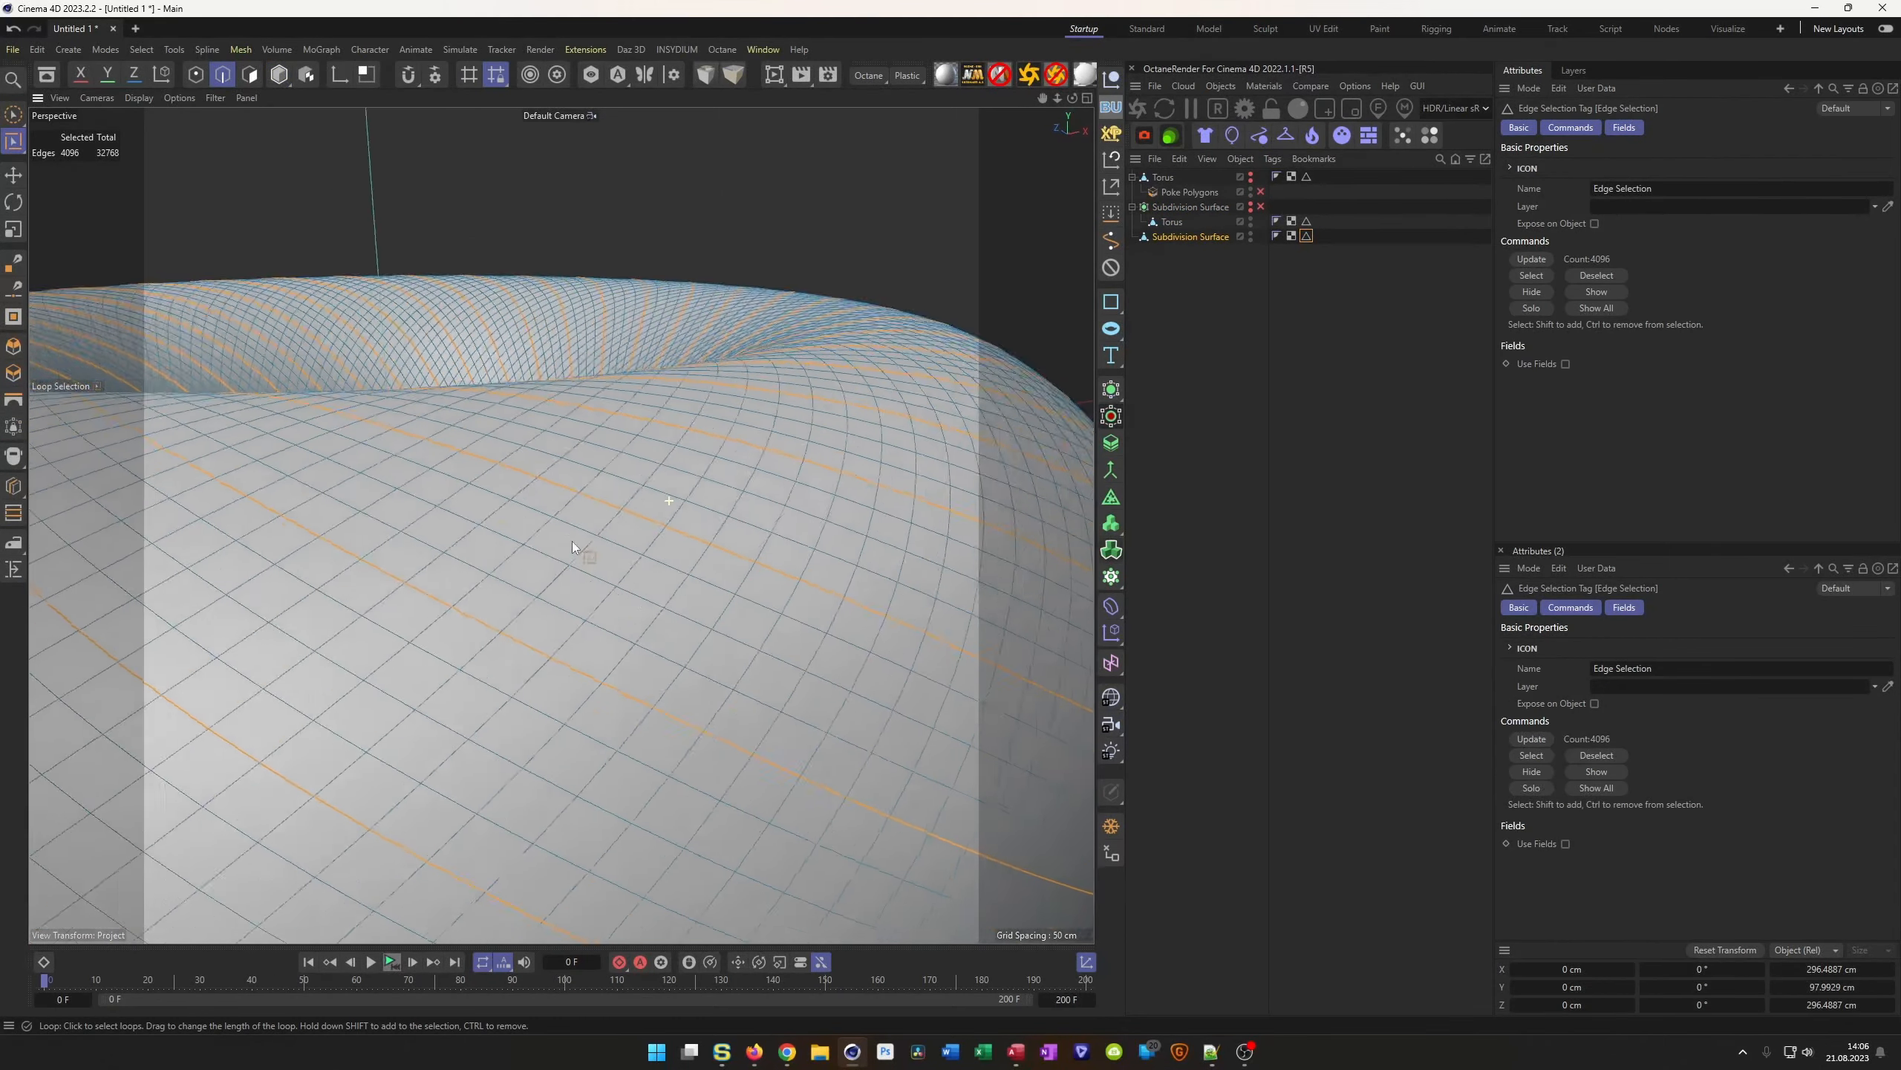
alt+drag(575, 539, 525, 560)
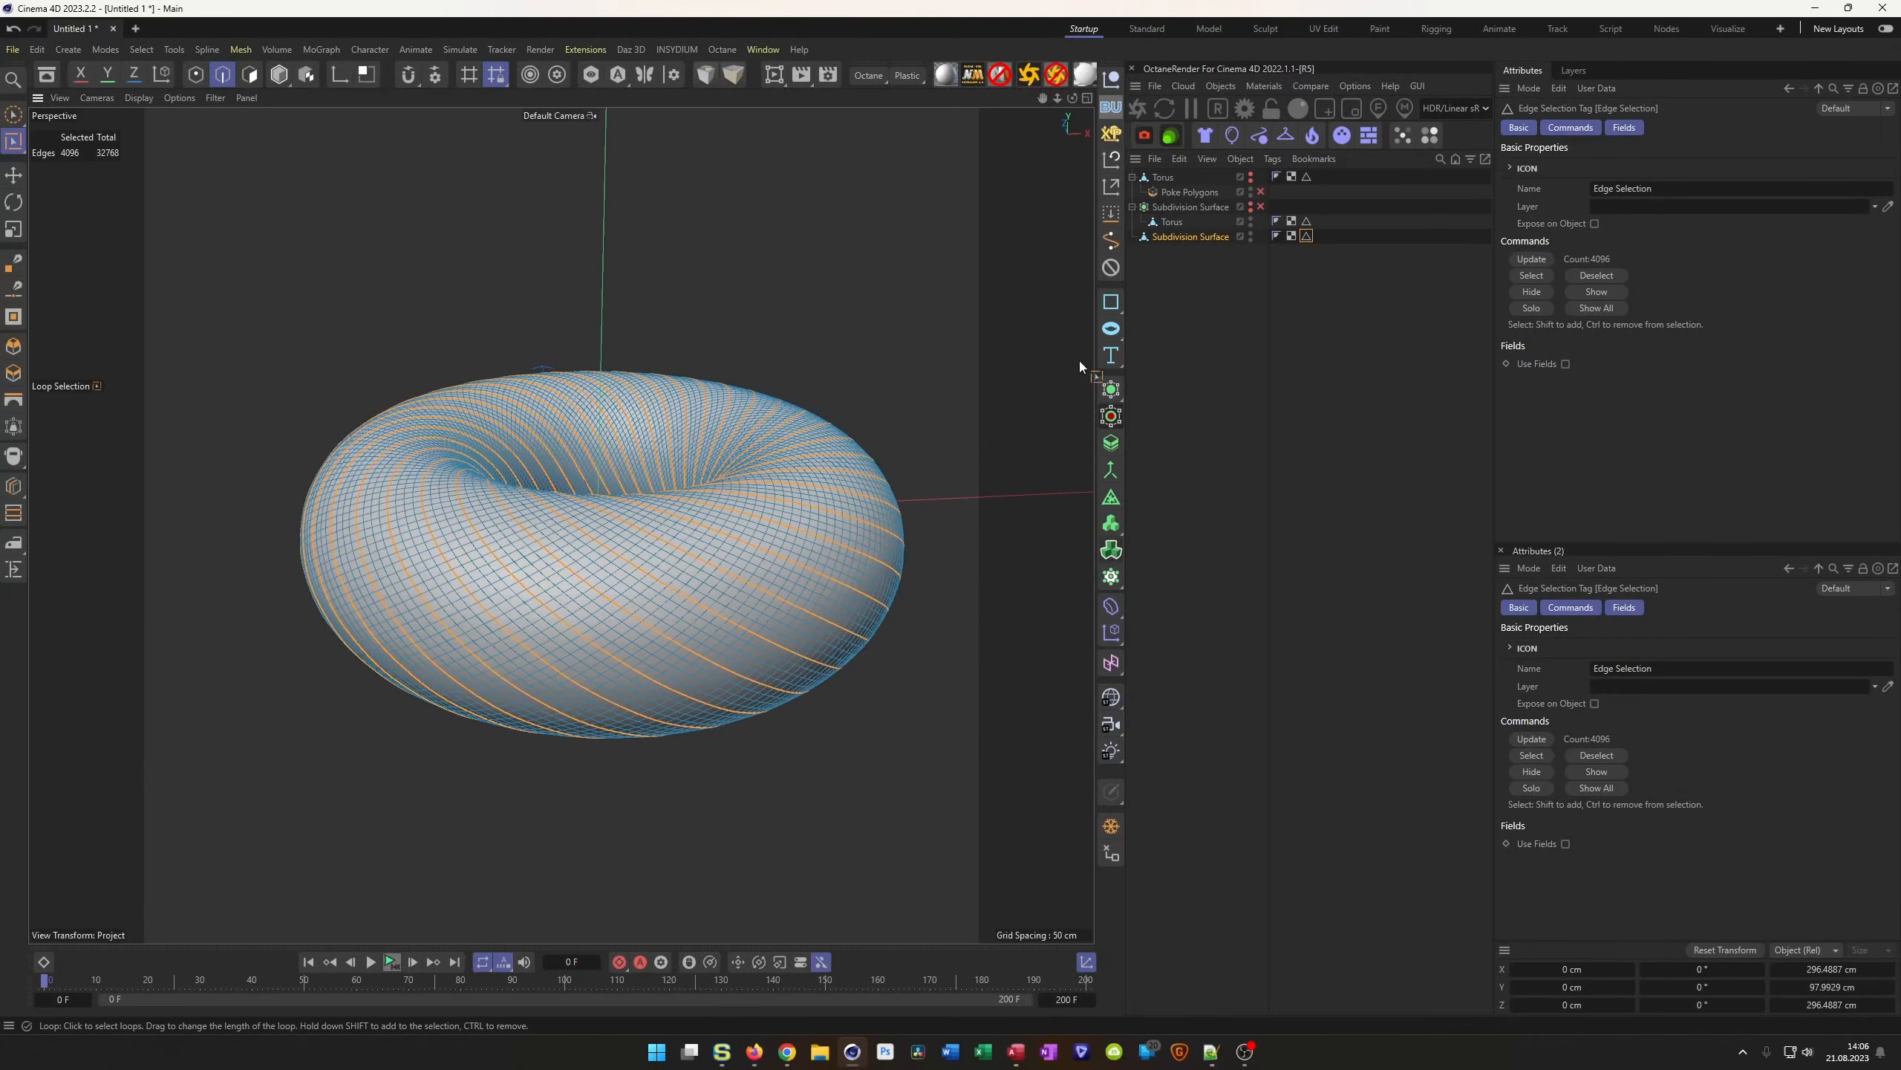
click(1114, 241)
click(1145, 347)
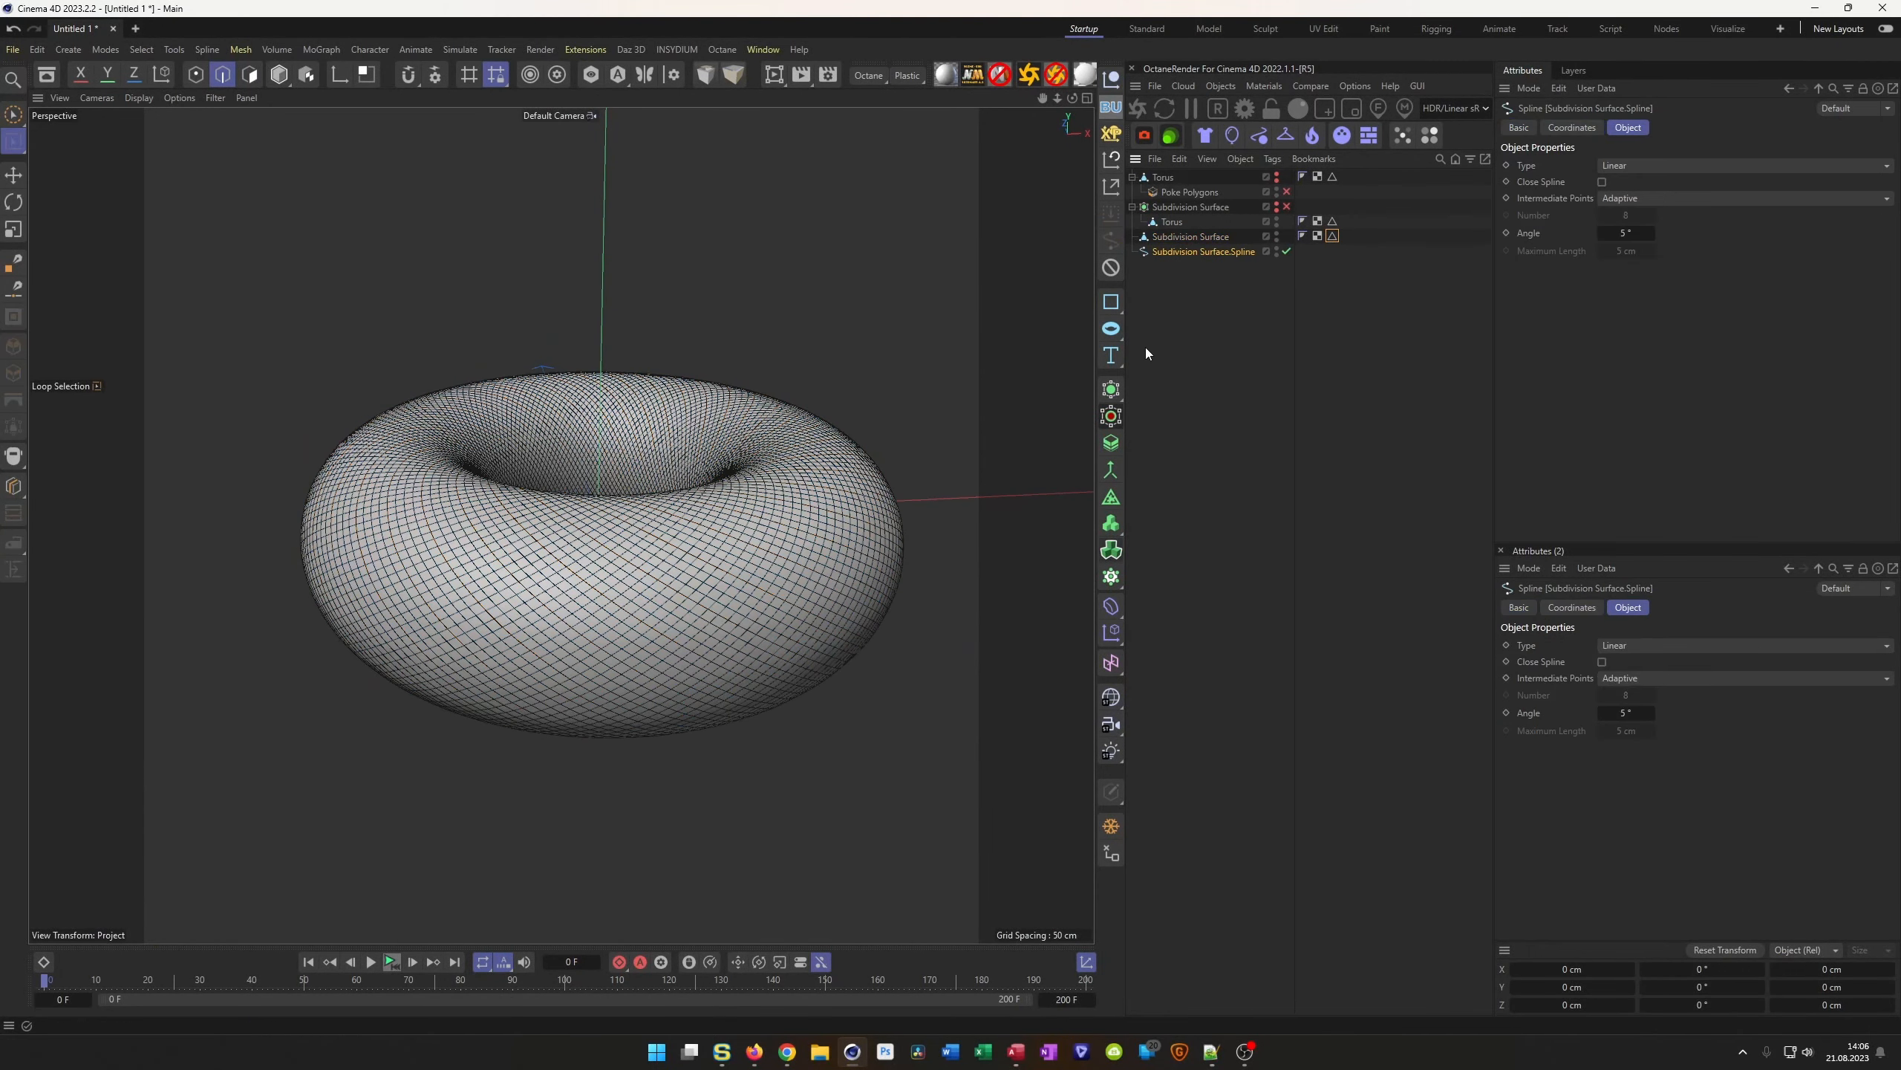
Delete all torus and subdivision objects, keeping only the extracted spline
click(1186, 237)
shift+click(1165, 179)
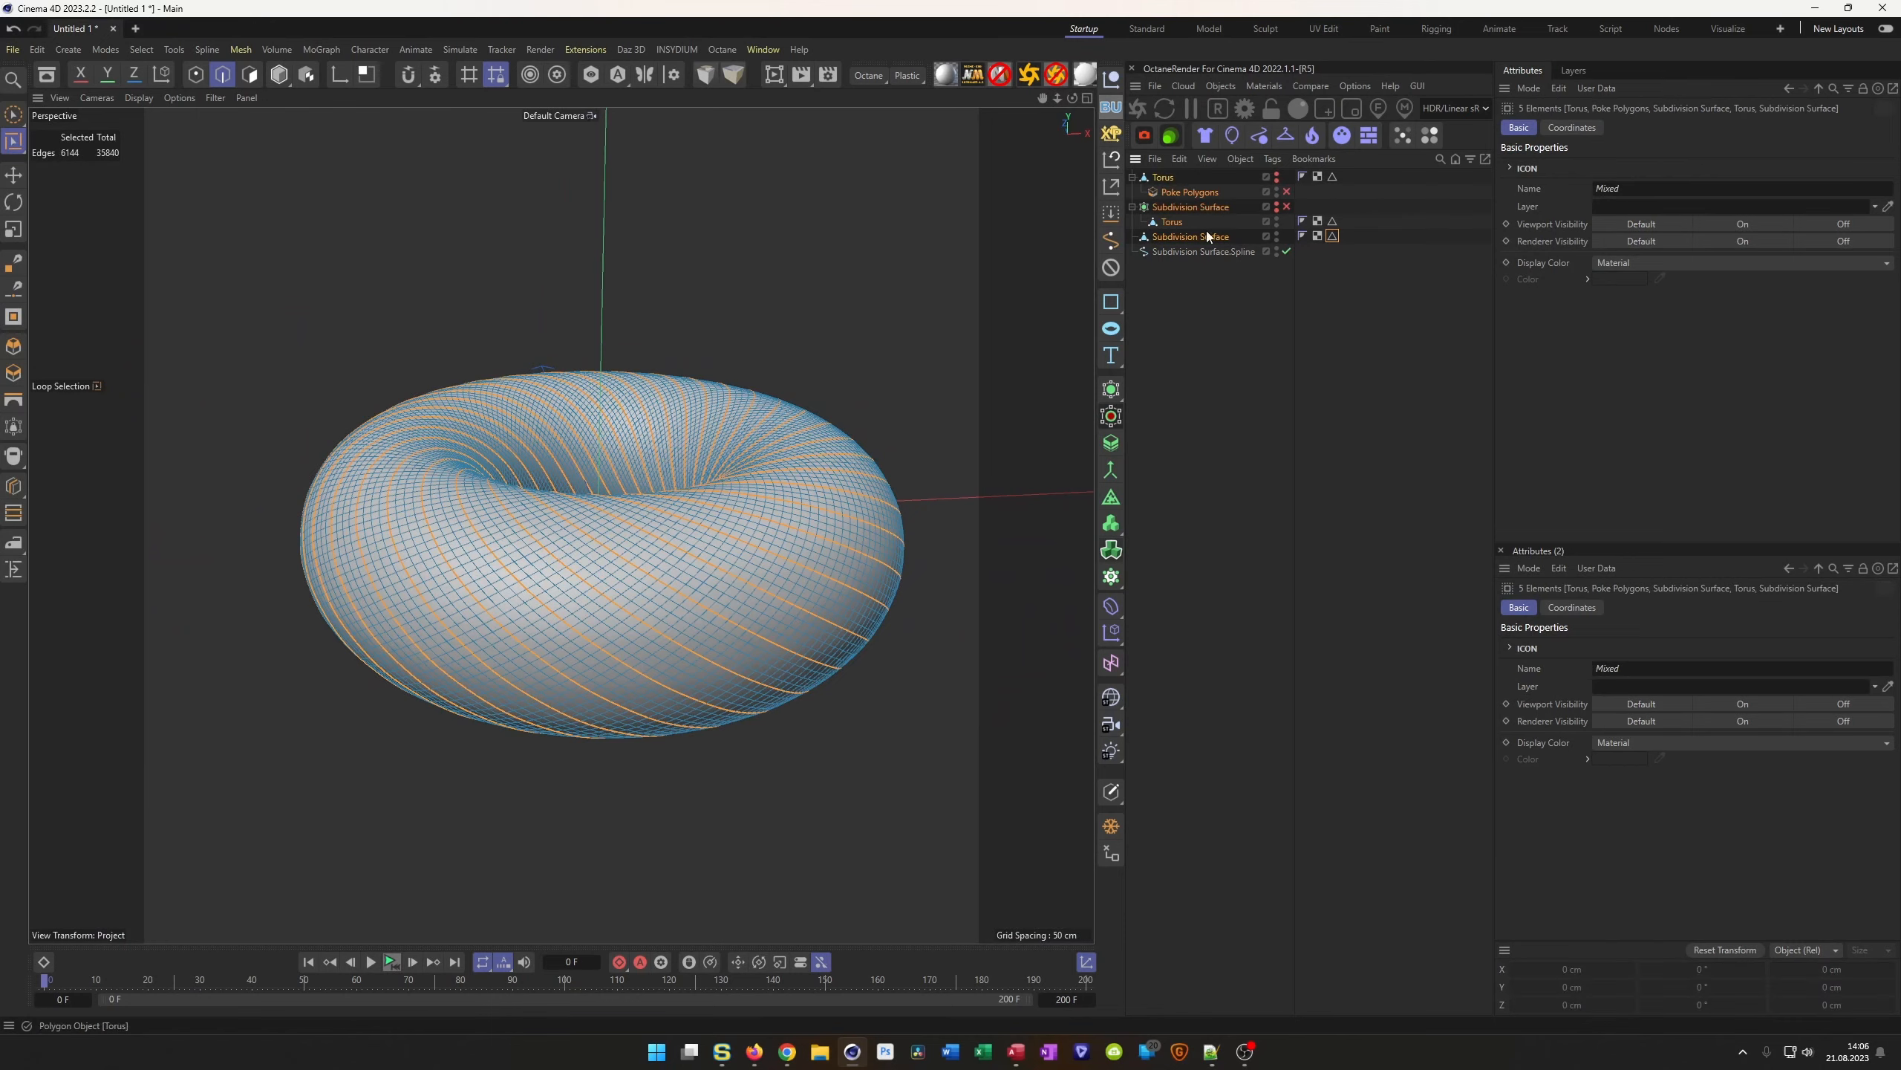
key(Delete)
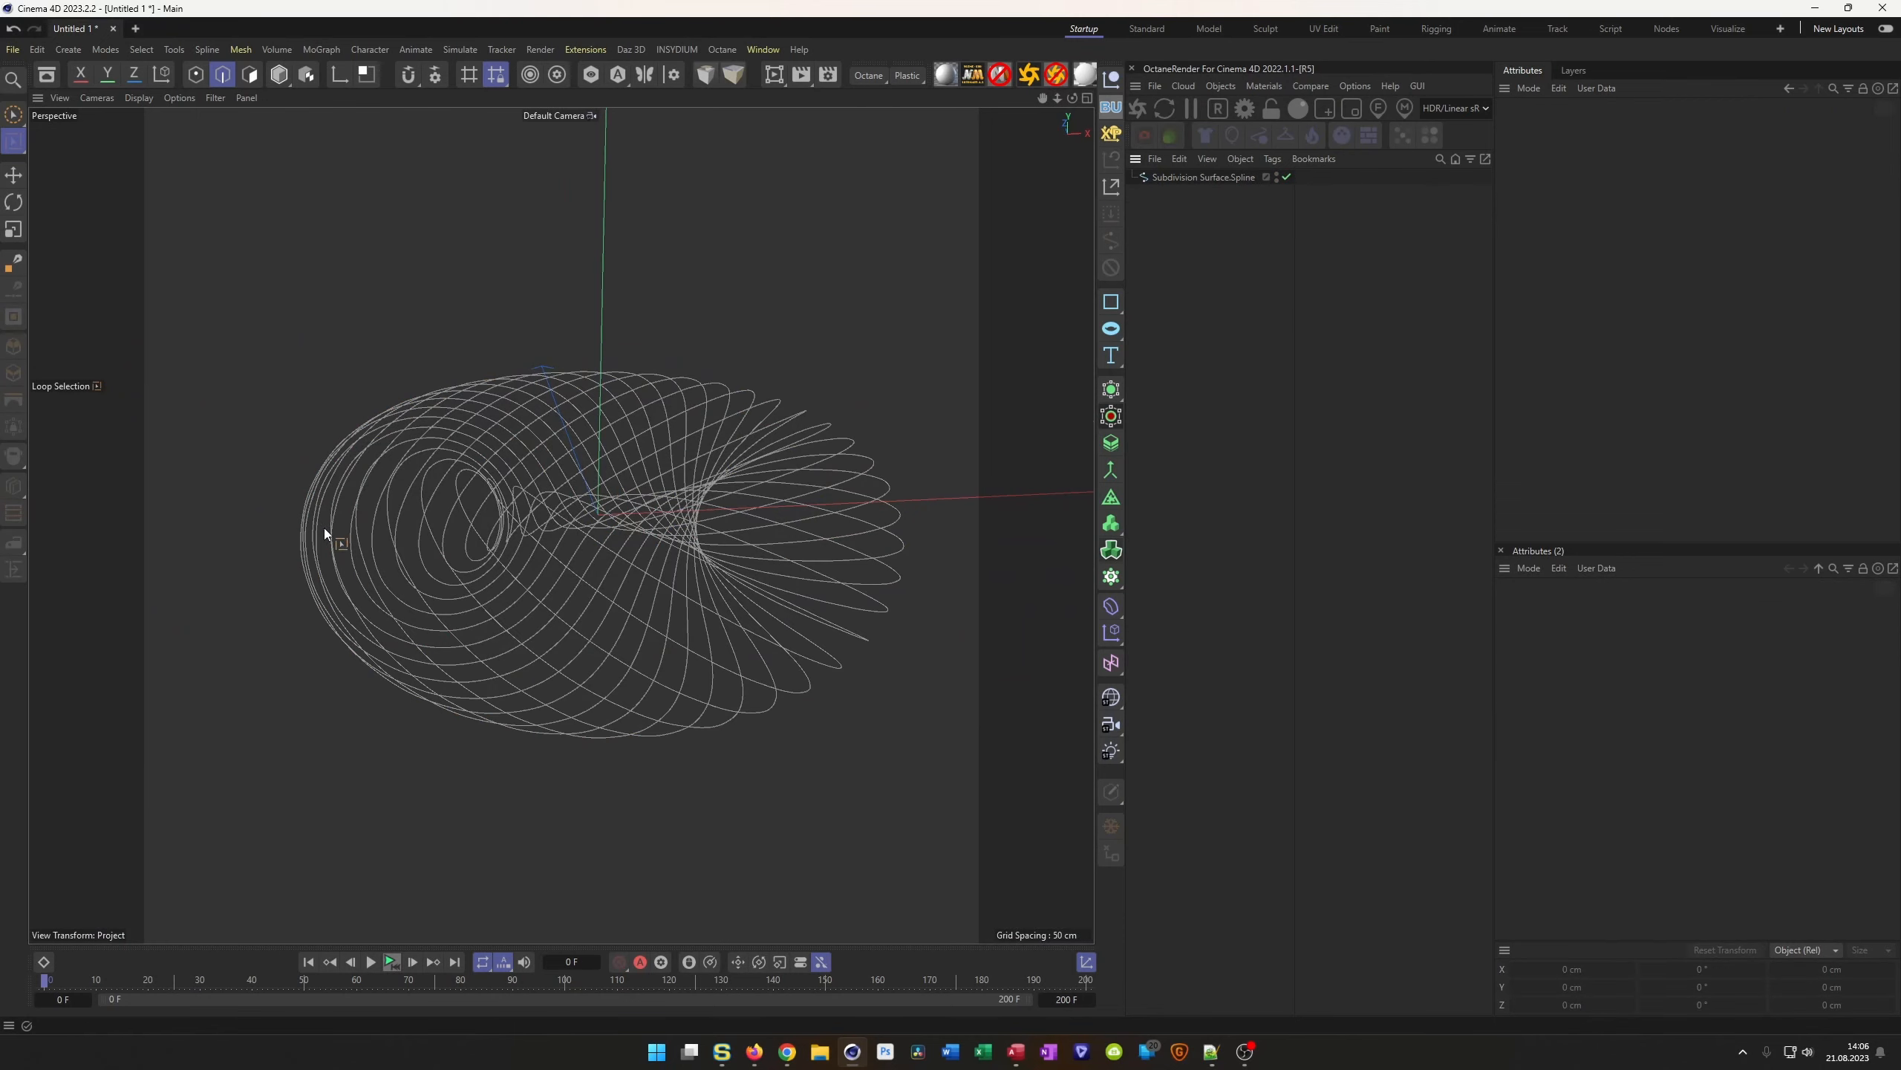
scroll(344, 488, up, 5)
scroll(416, 509, down, 5)
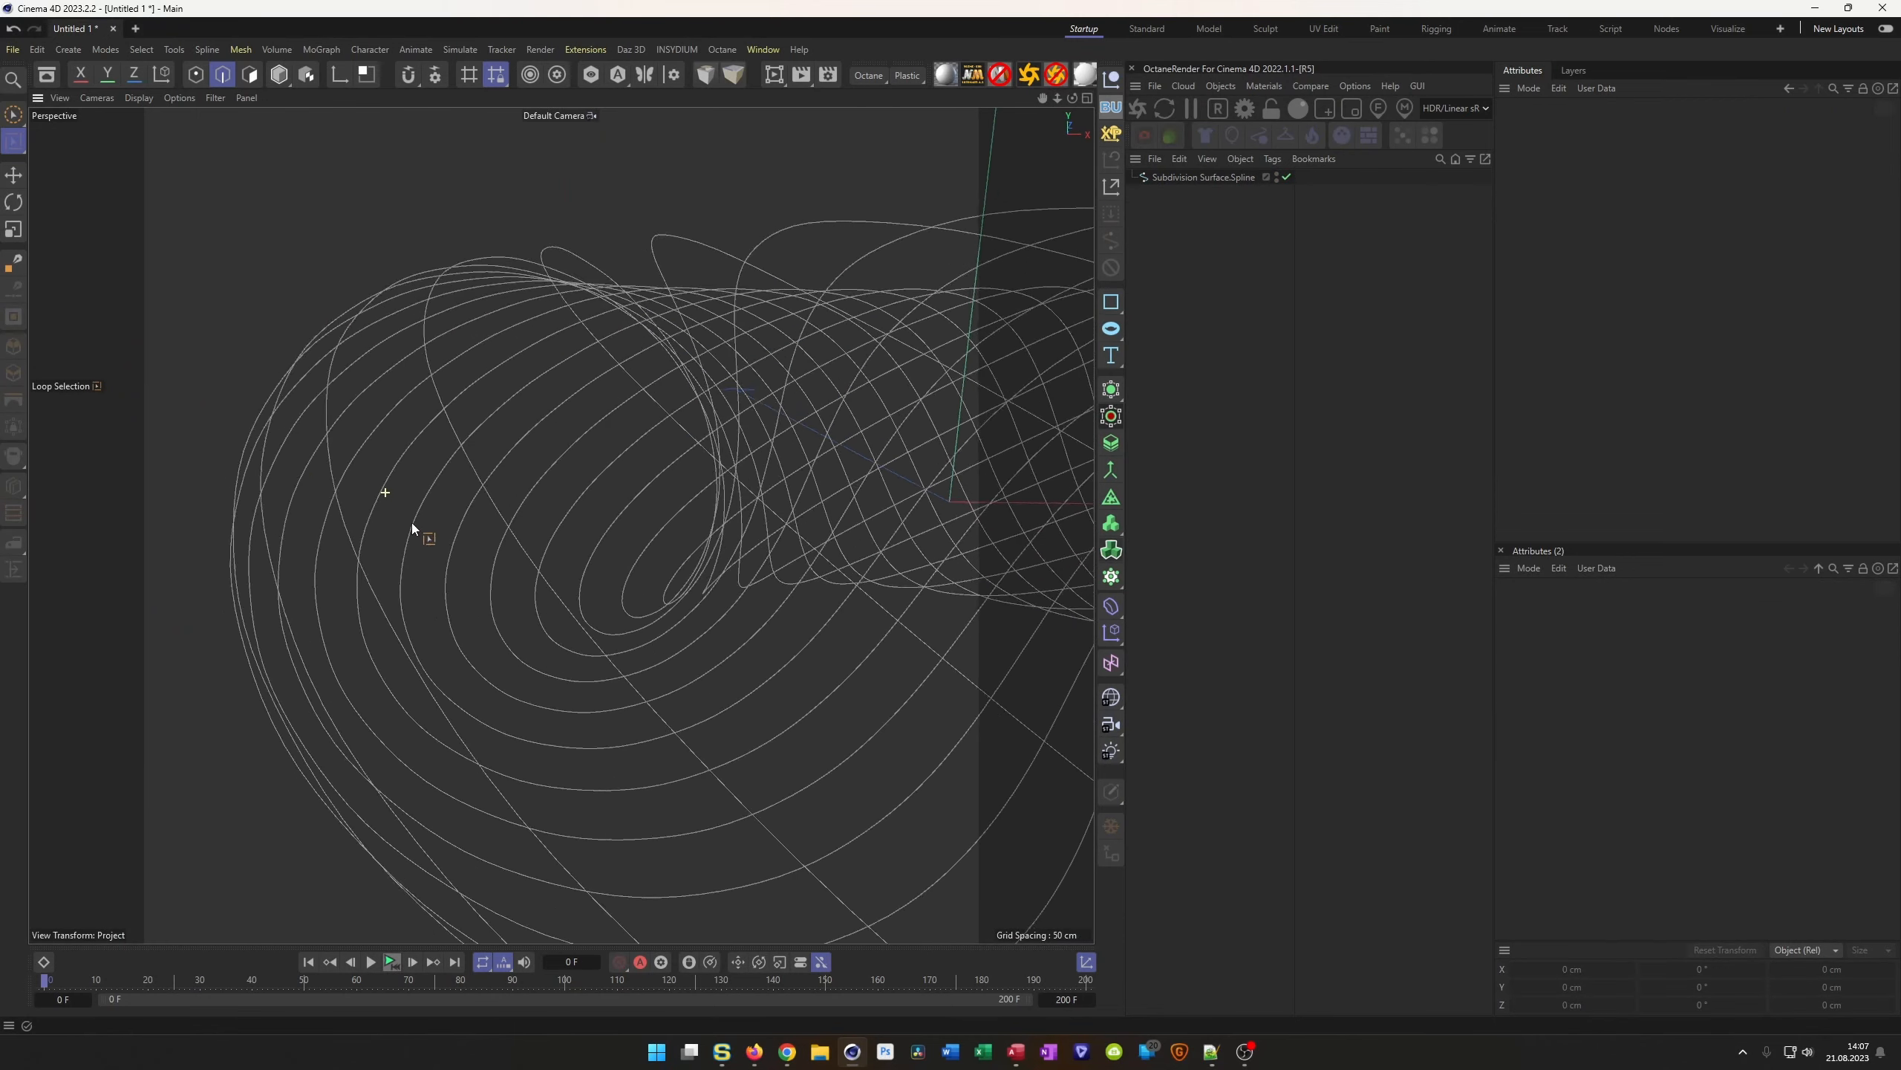
scroll(686, 475, up, 3)
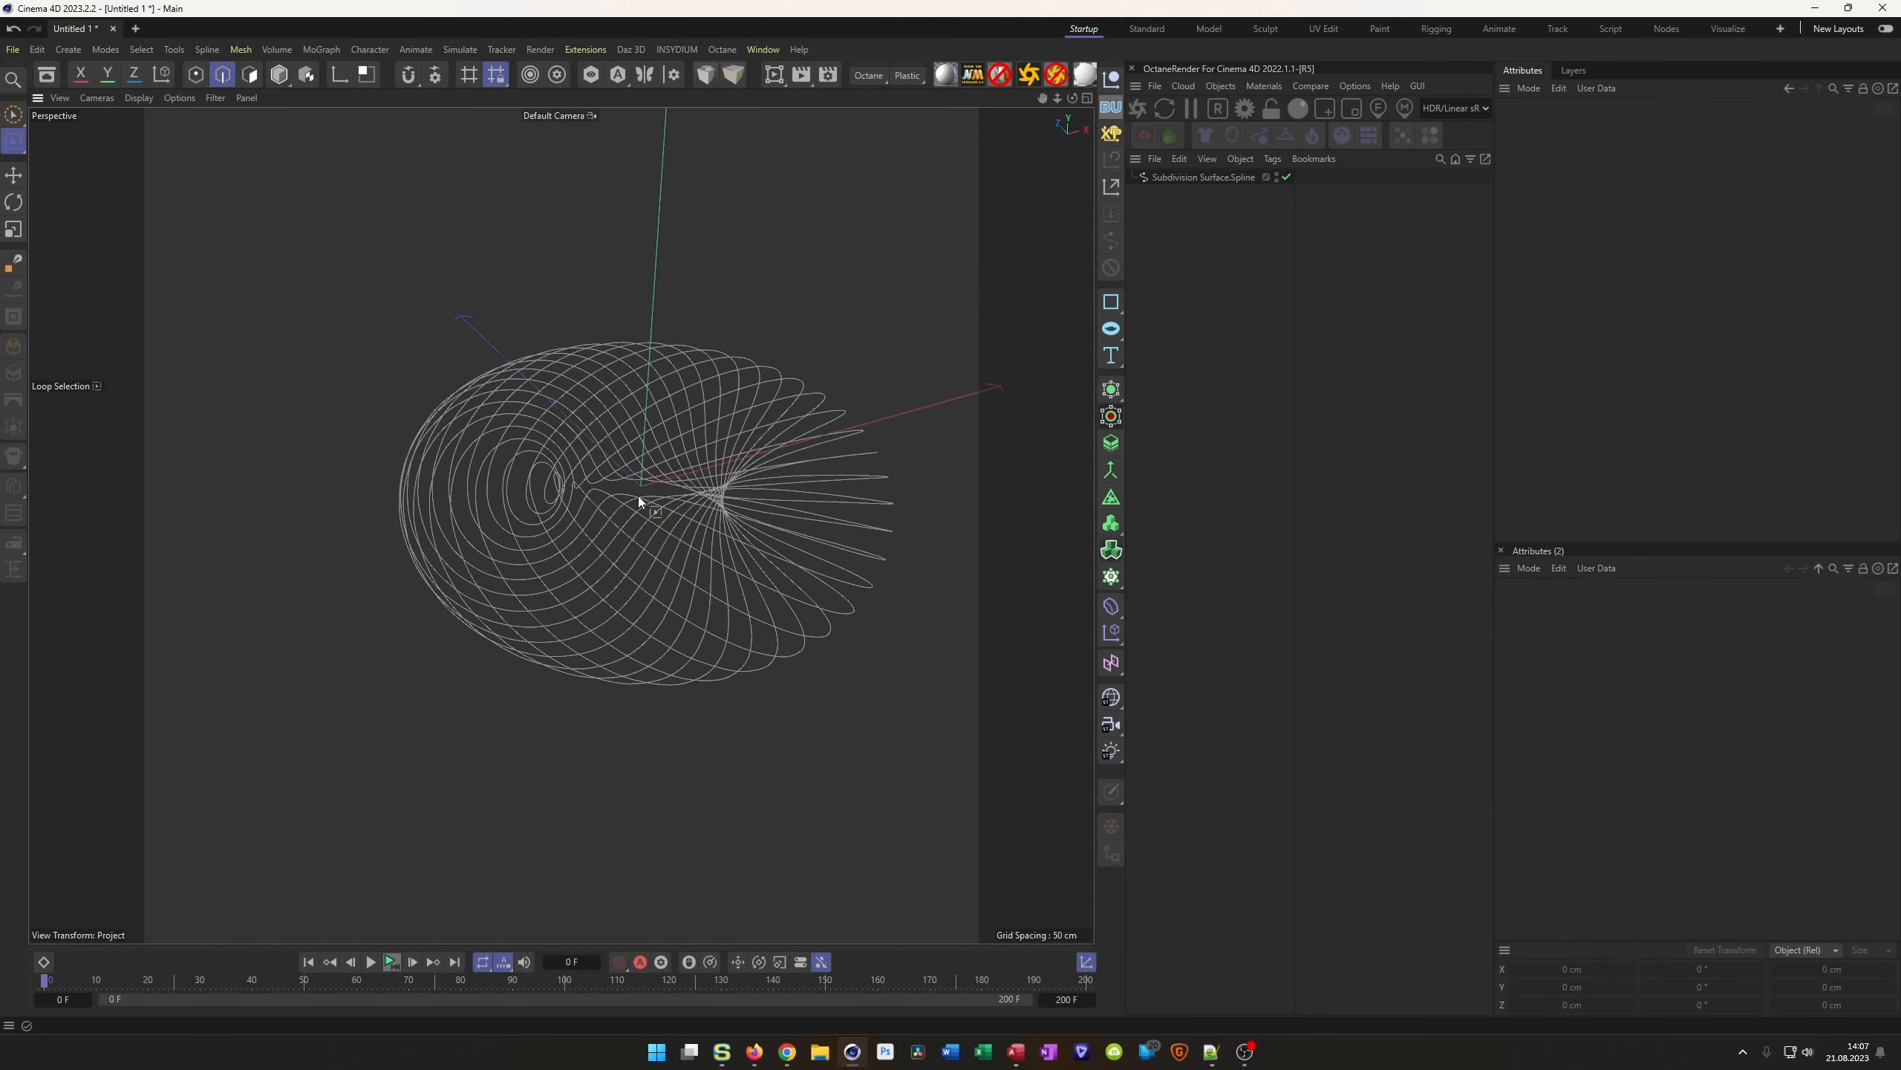
Set the extracted spline's intermediate points to Uniform with a number of 0
click(1177, 177)
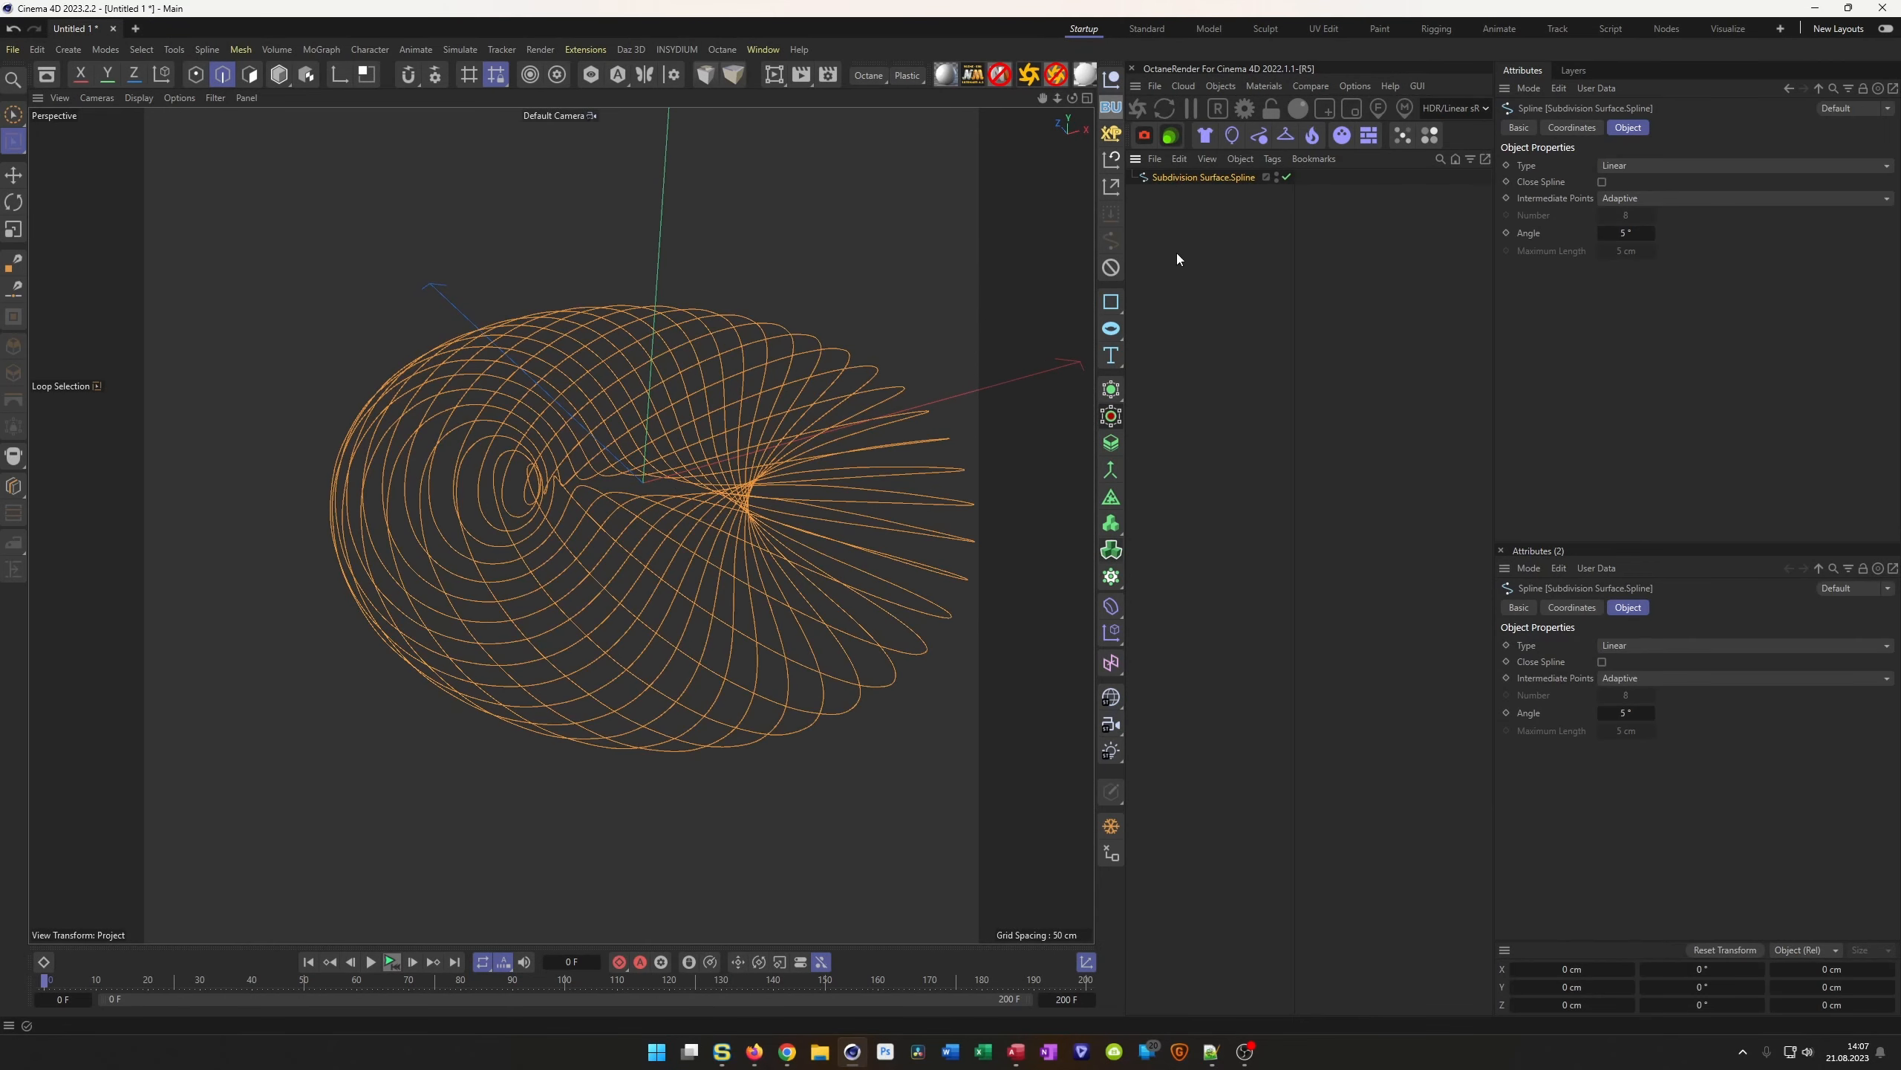
drag(1212, 172, 1454, 225)
click(1631, 196)
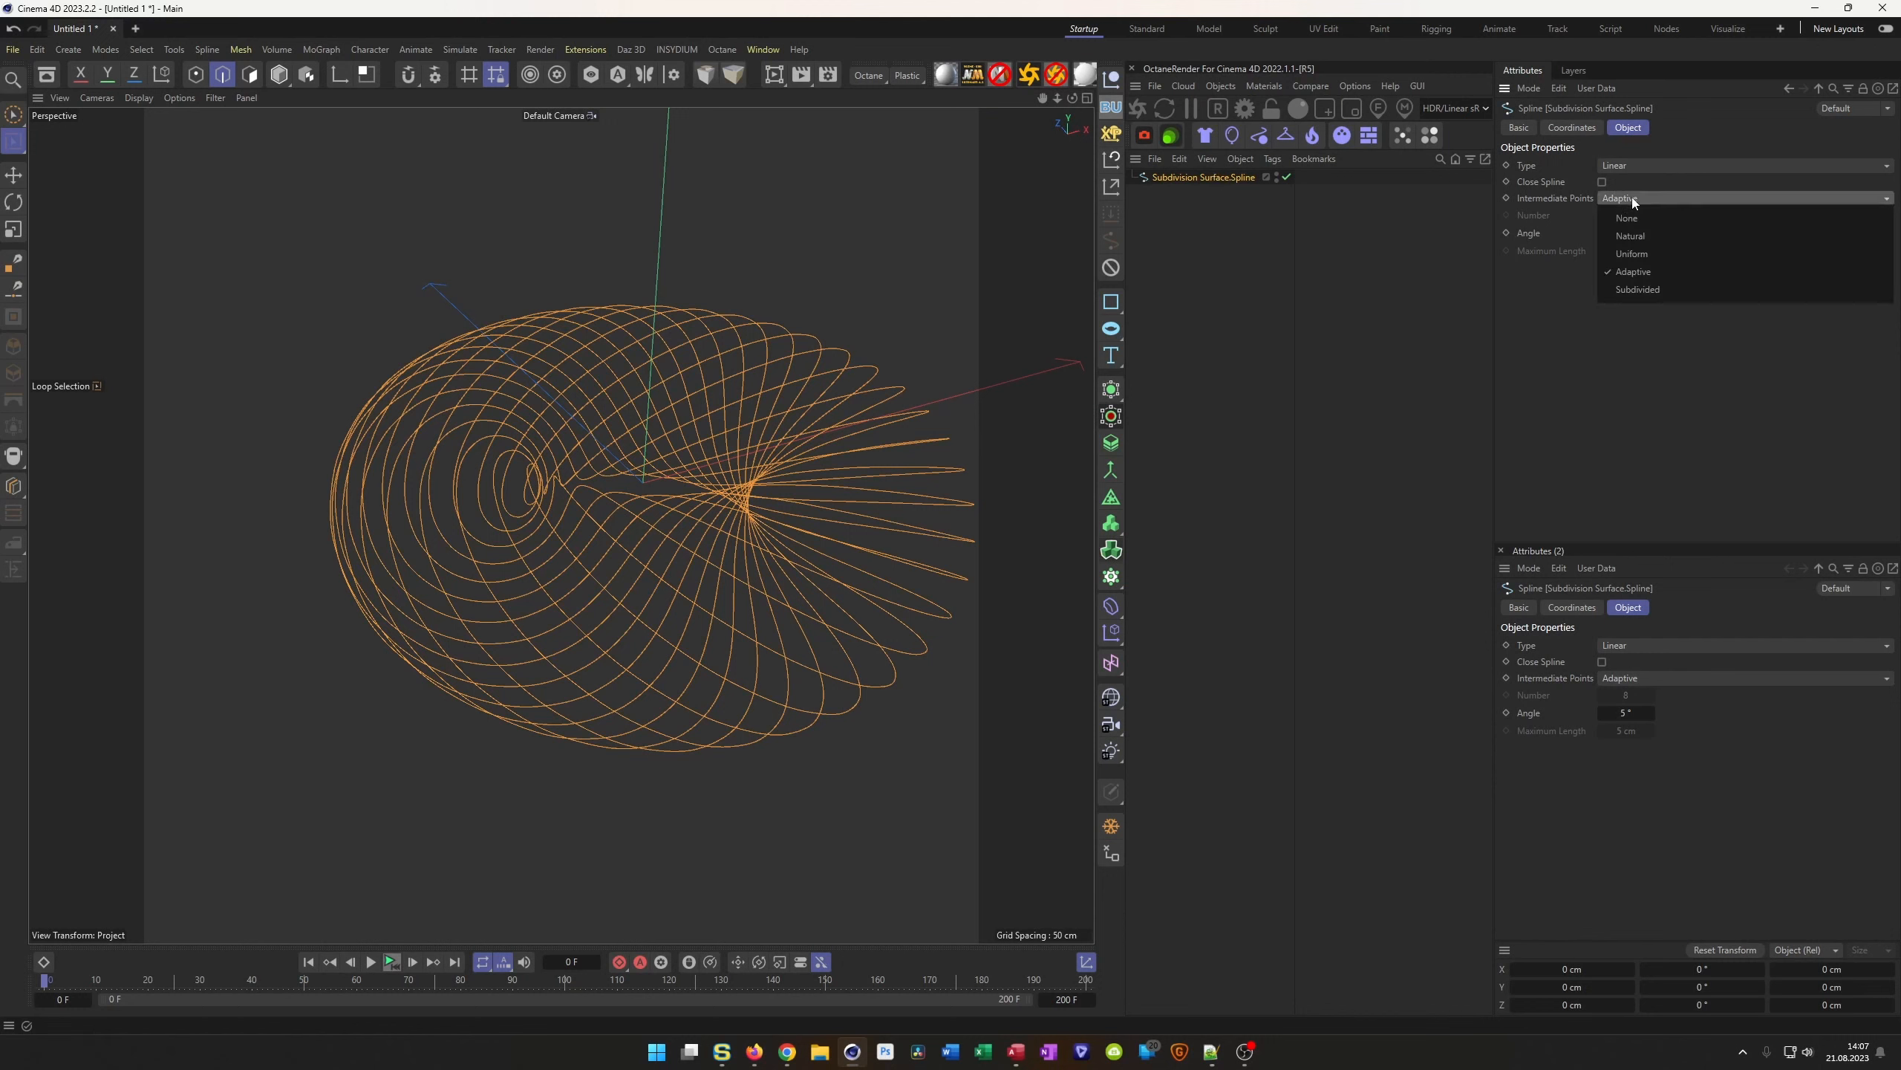
click(1666, 254)
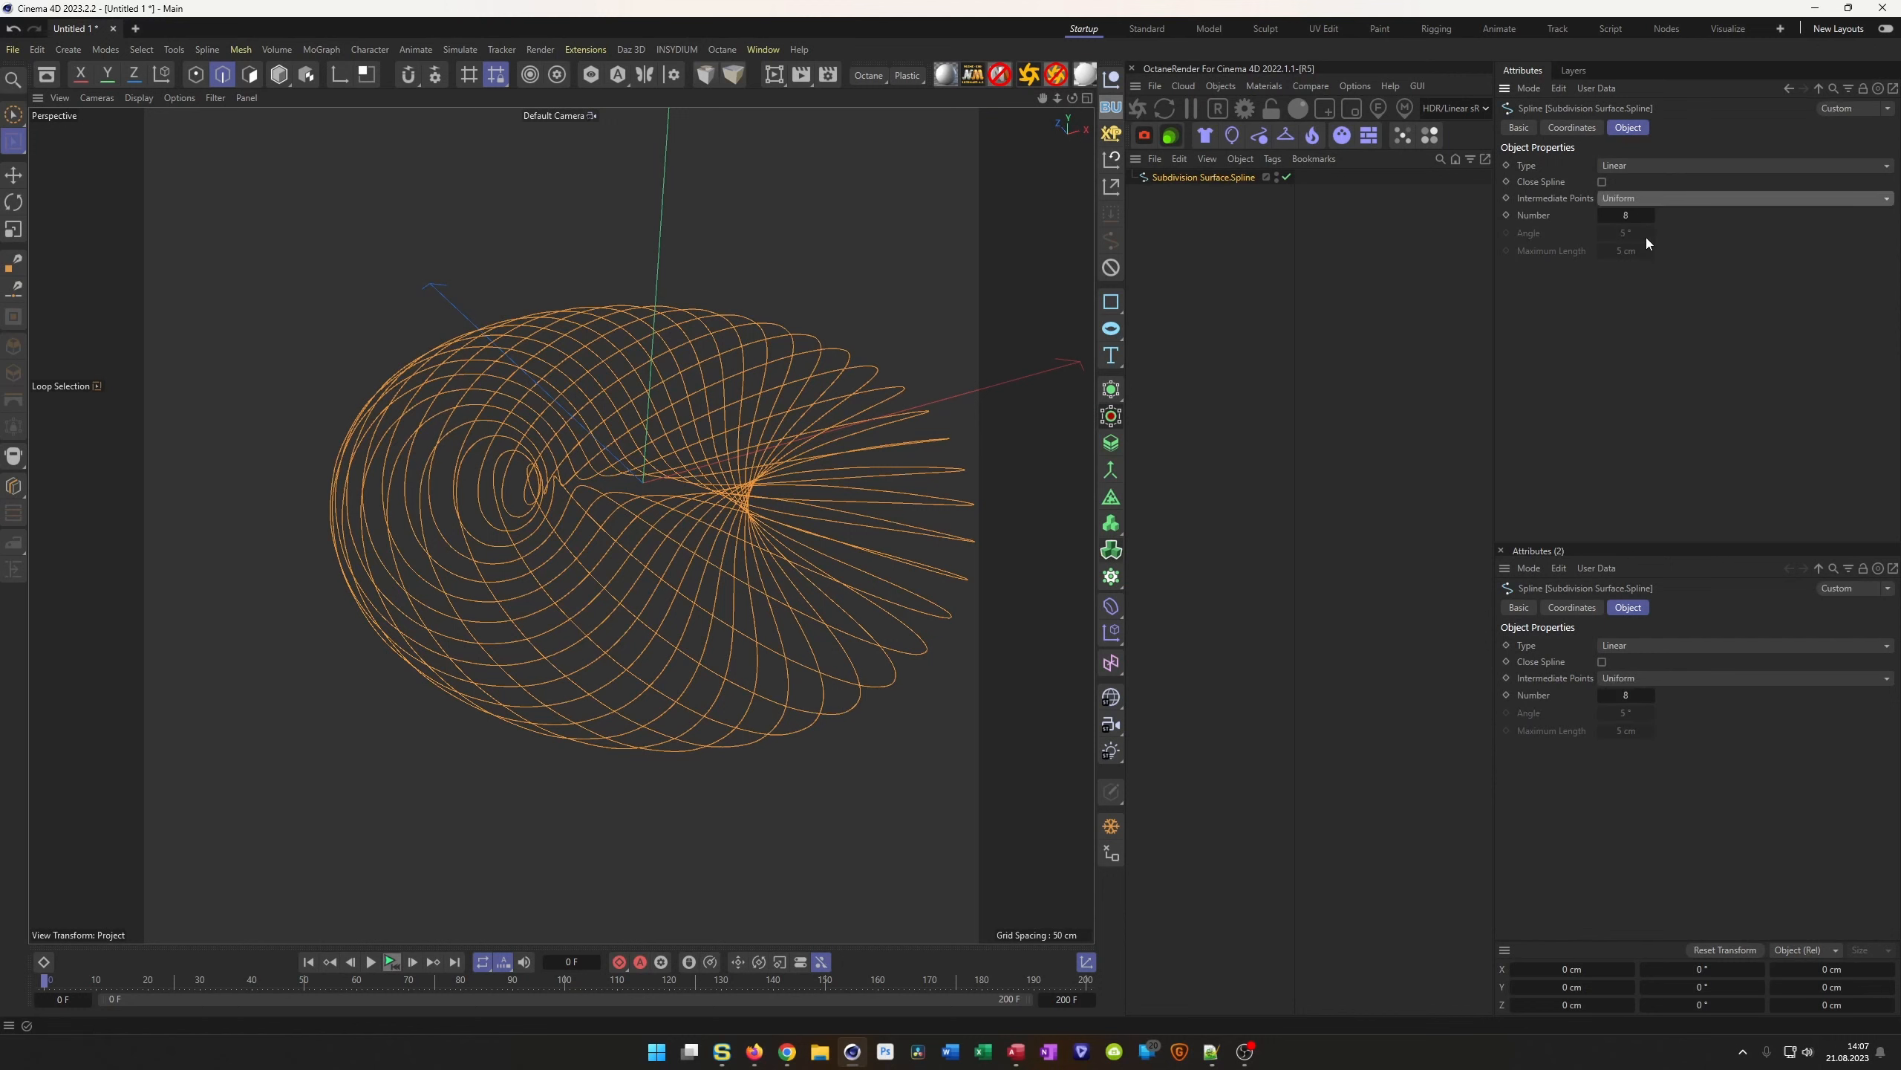
scroll(757, 597, up, 4)
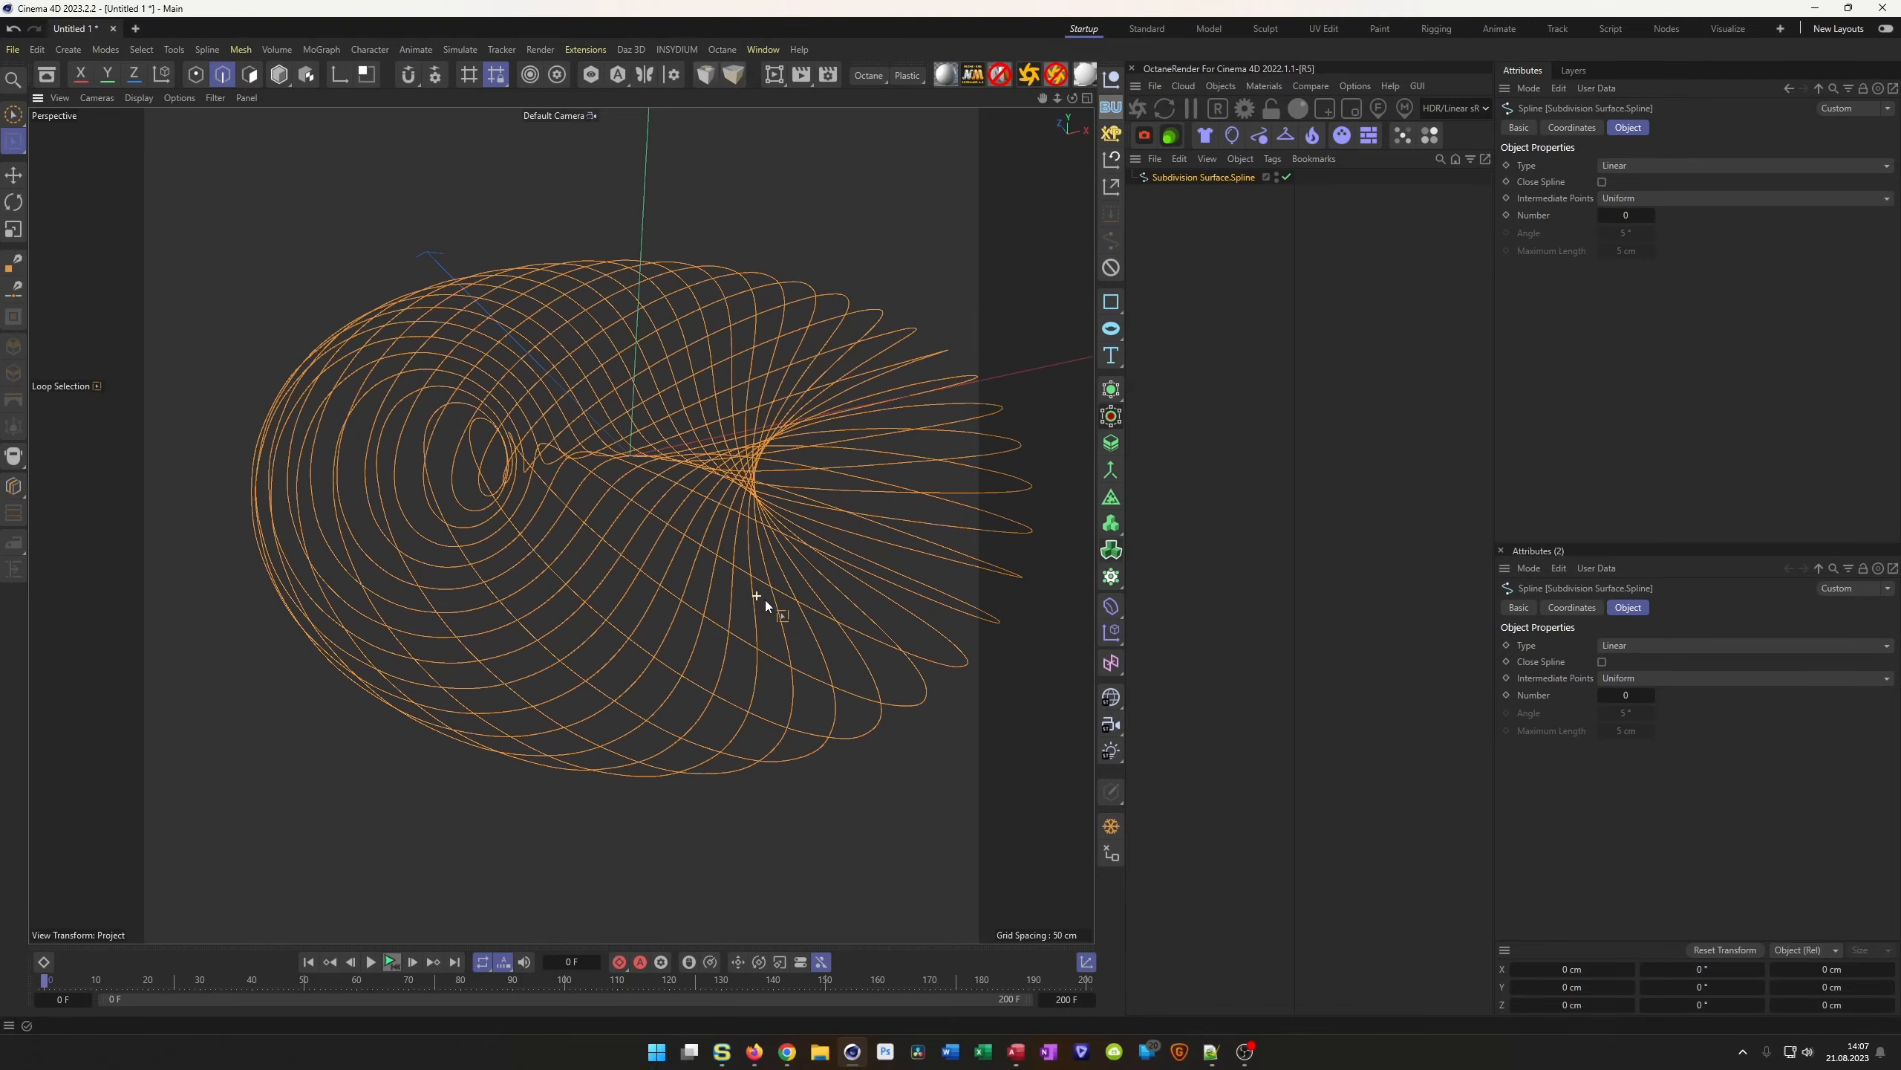
Examine the point distribution along the extracted spline, and its overall shape from several angles
key(Return)
alt+right_drag(638, 552, 681, 561)
mouse_move(682, 554)
alt+mouse_down()
mouse_move(749, 561)
mouse_move(648, 563)
alt+mouse_up()
alt+right_drag(620, 560, 508, 576)
alt+drag(533, 565, 745, 594)
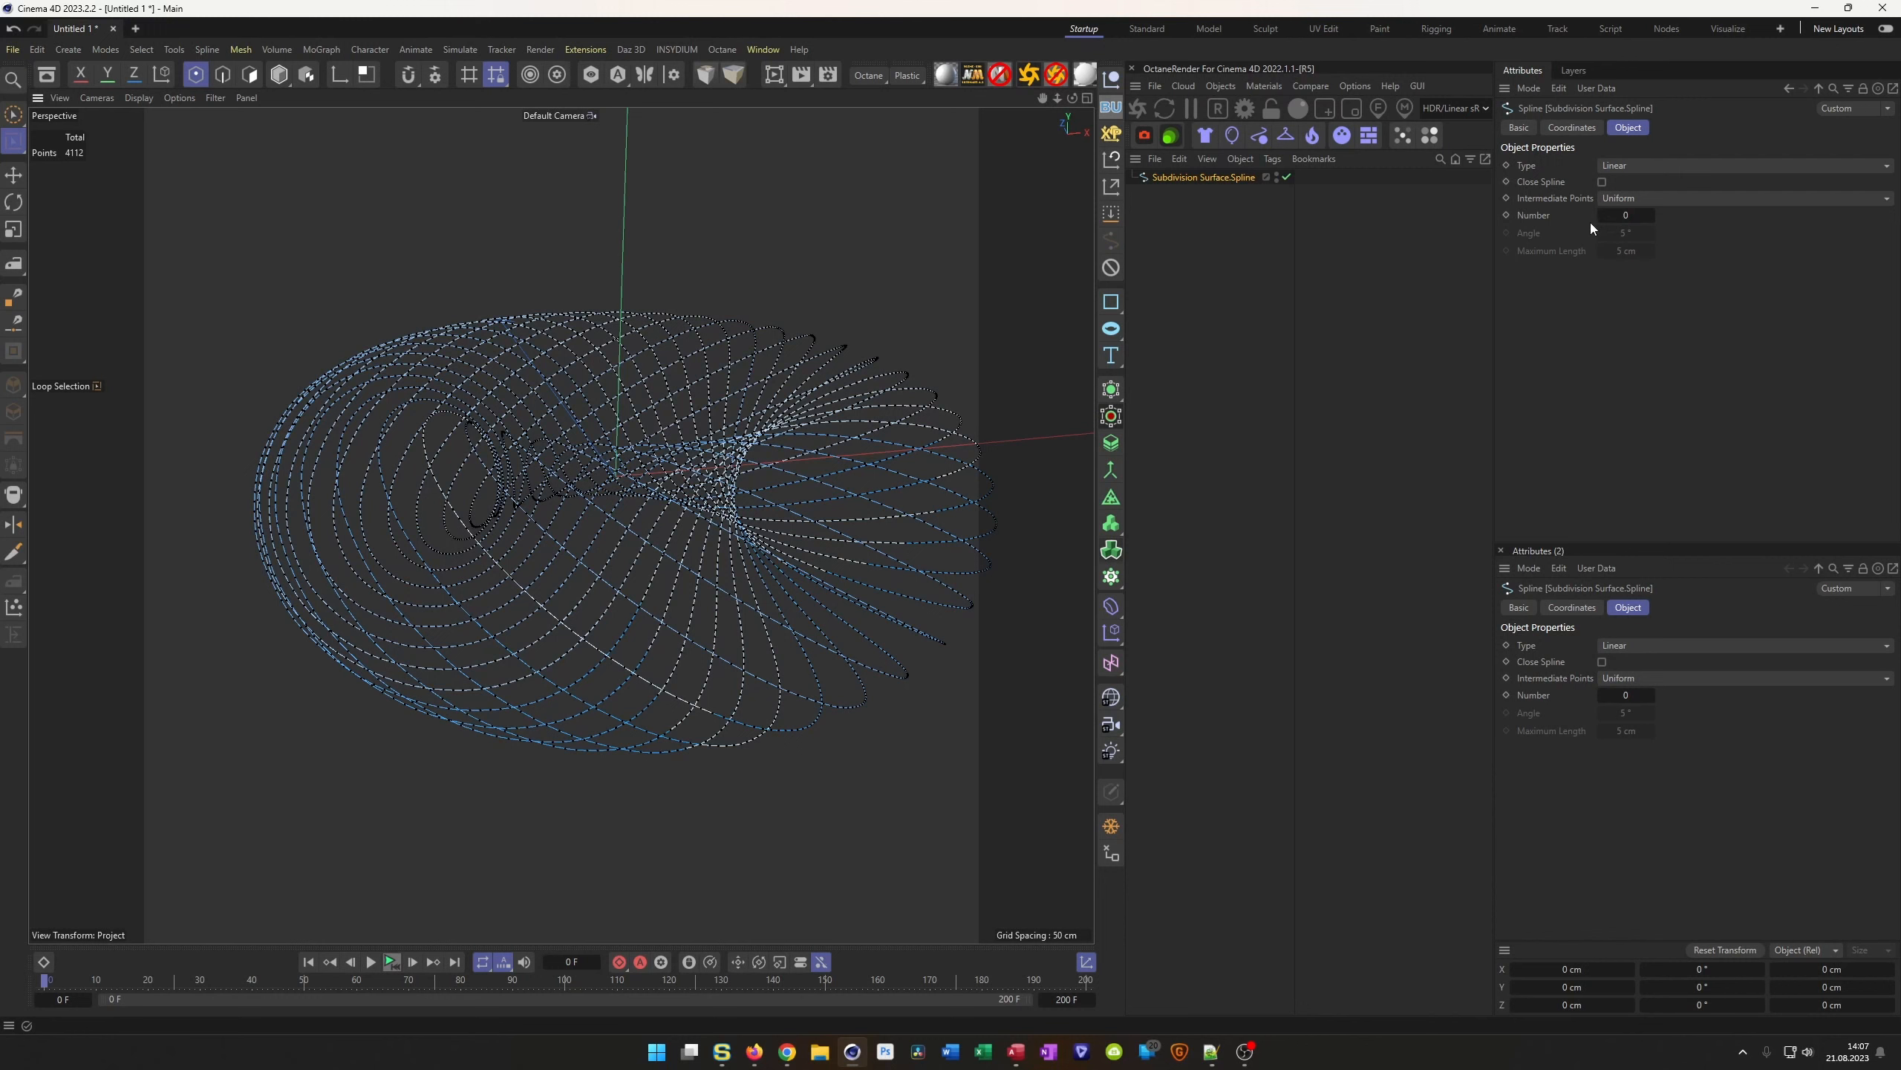
click(1221, 175)
scroll(603, 457, down, 6)
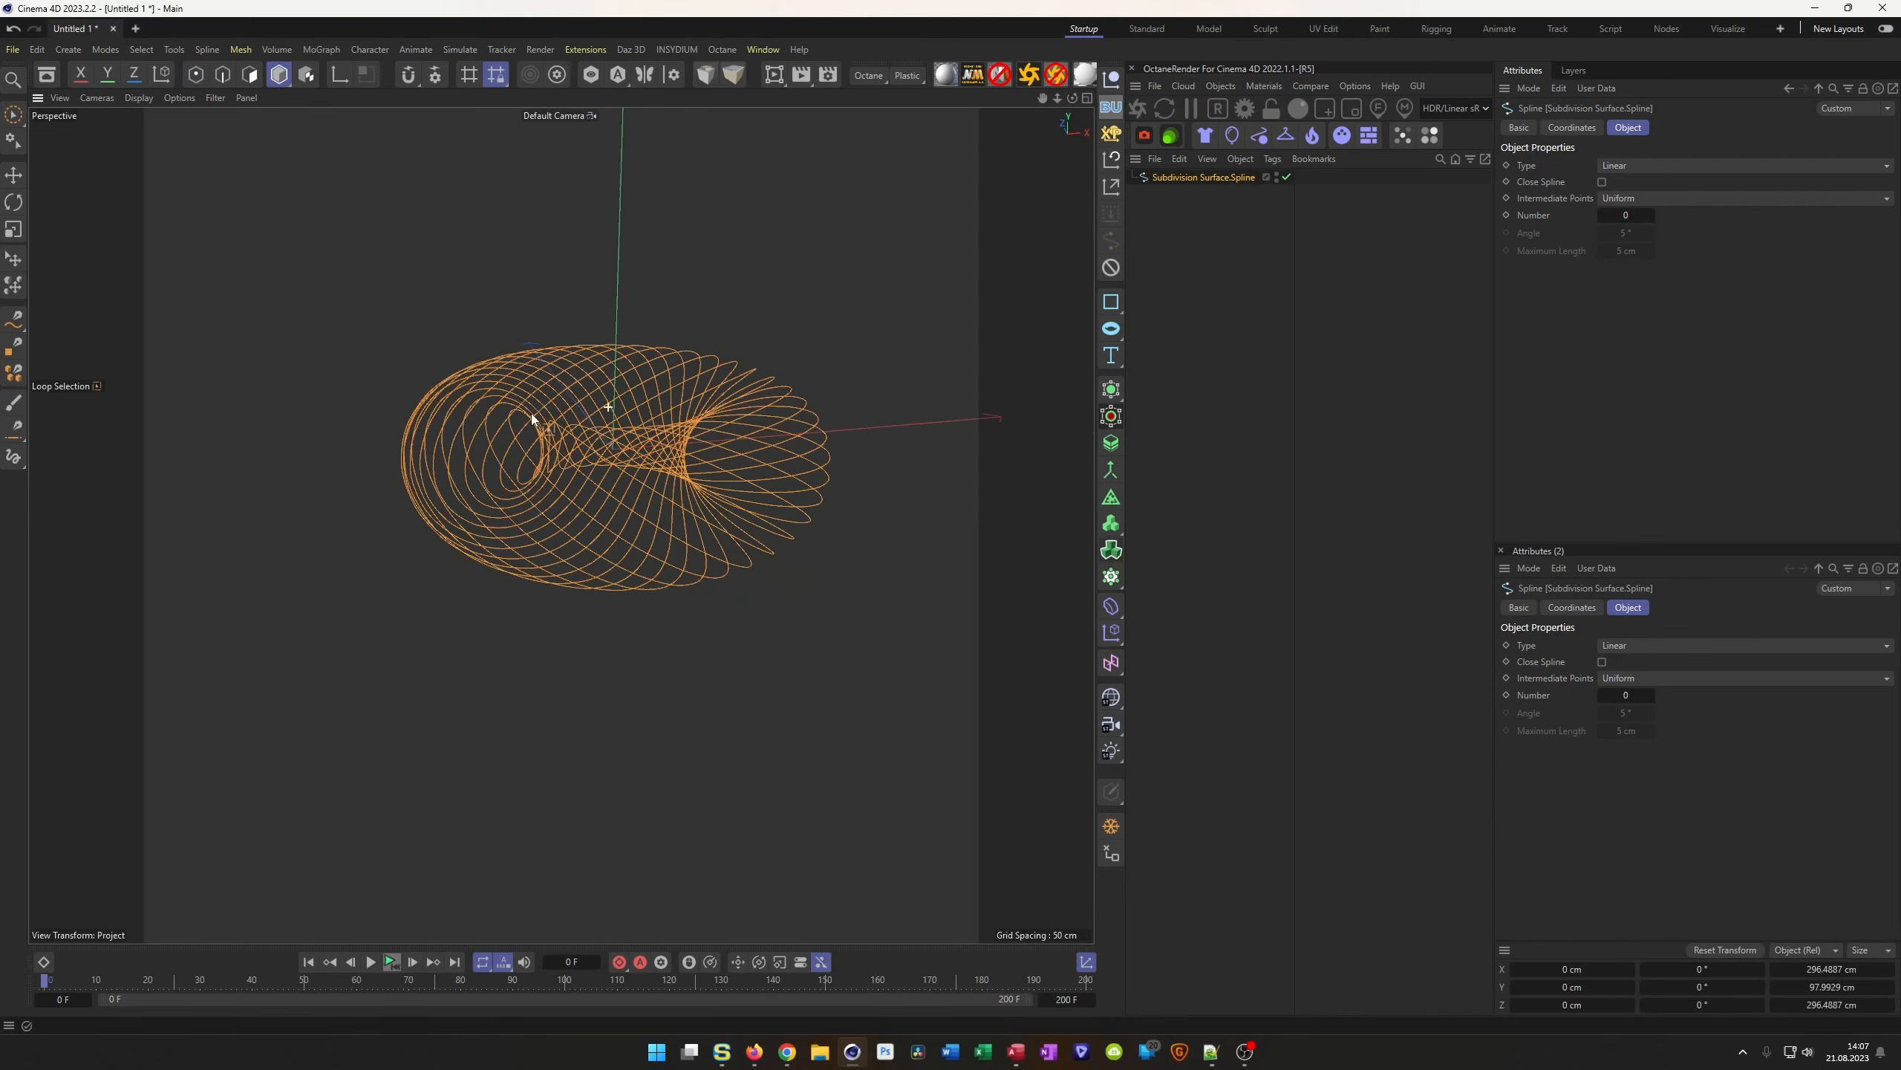
alt+drag(603, 463, 651, 587)
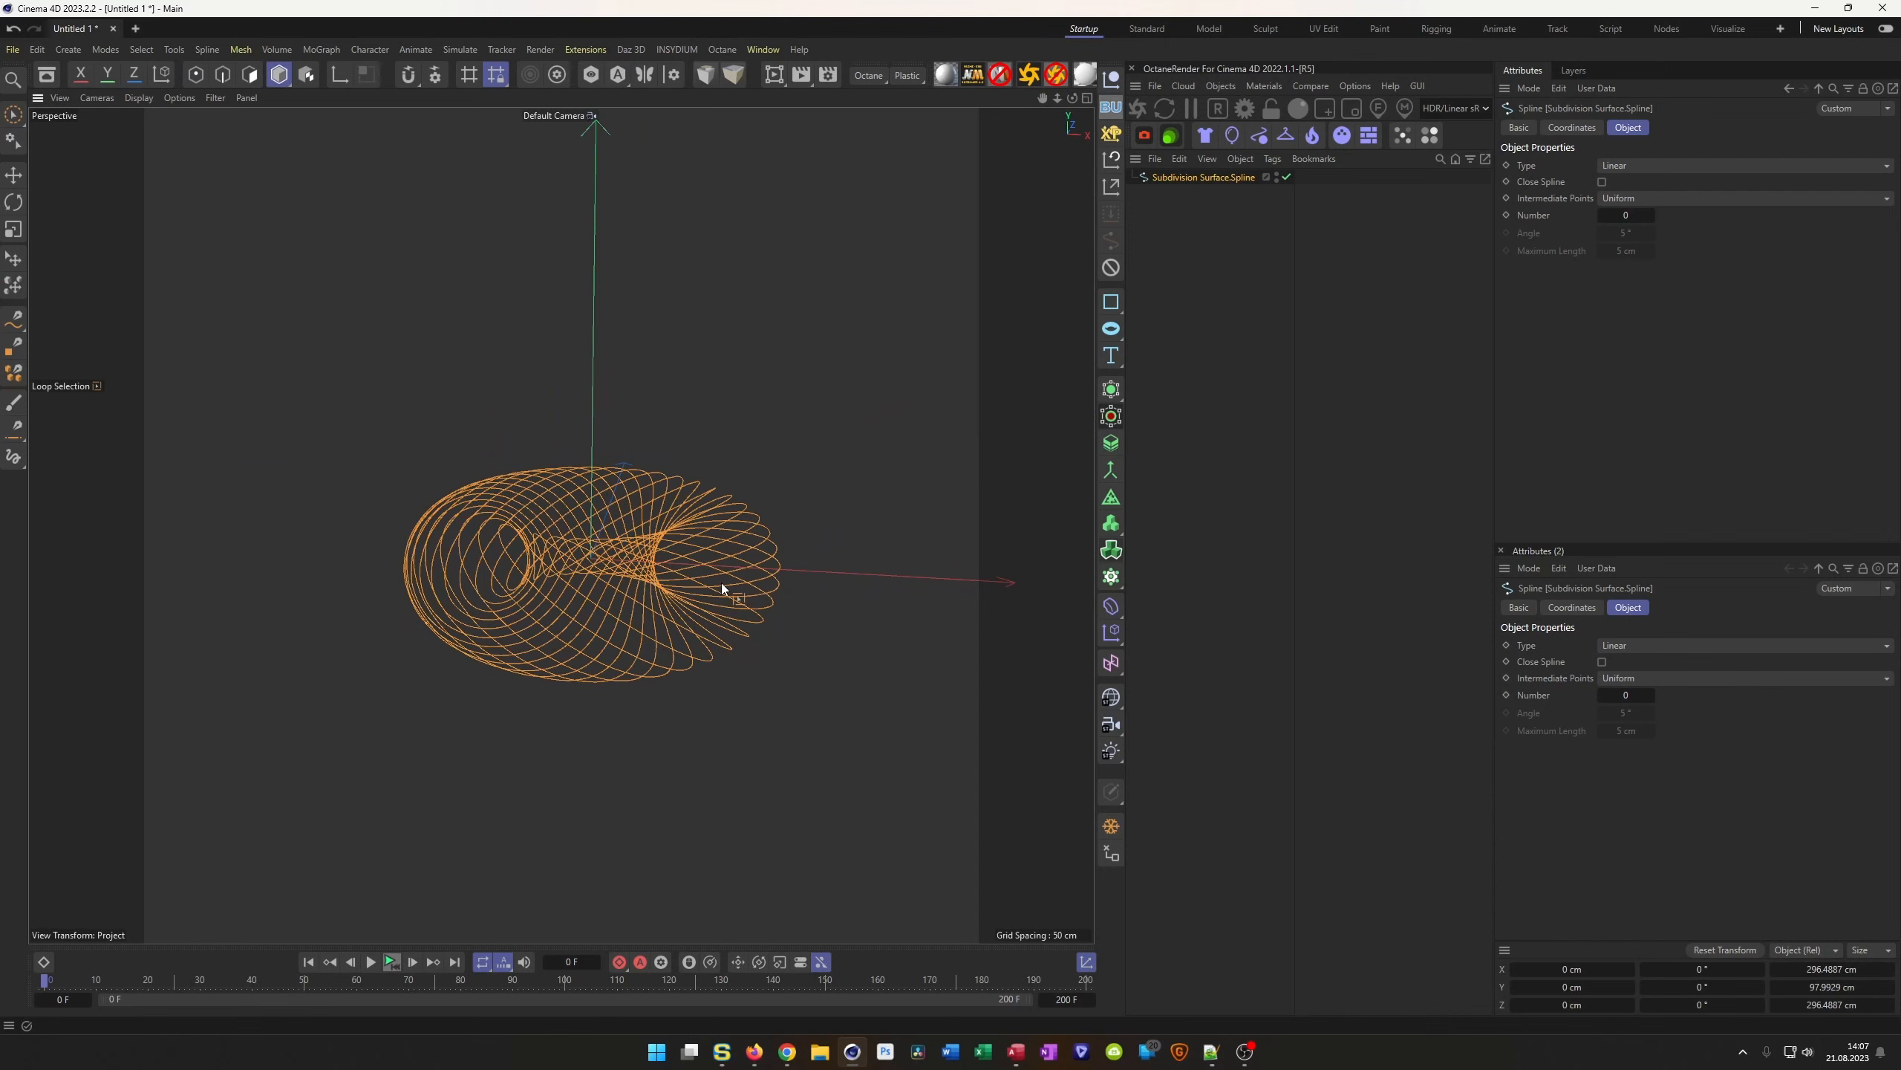
scroll(640, 545, up, 2)
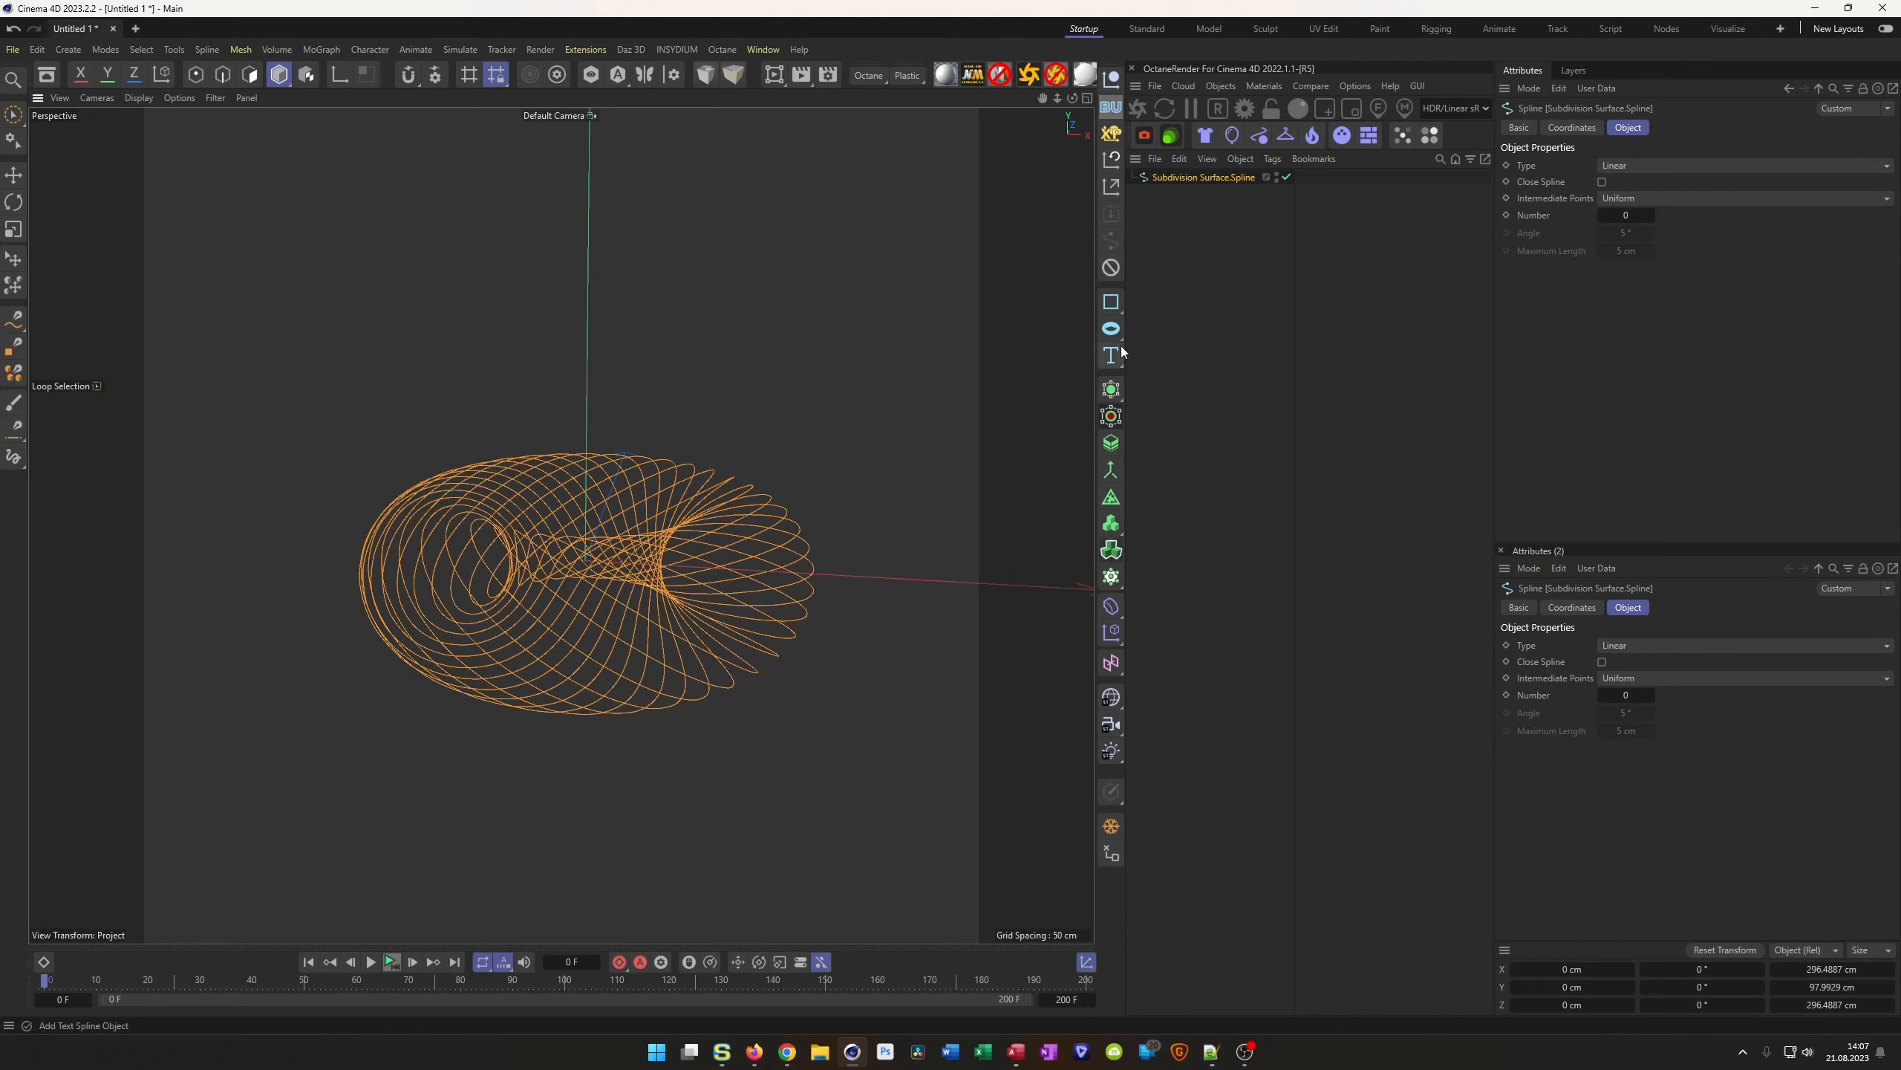
Add a Helix and a Circle lying in the XZ plane, and hide the extracted torus spline
click(1111, 301)
click(1187, 356)
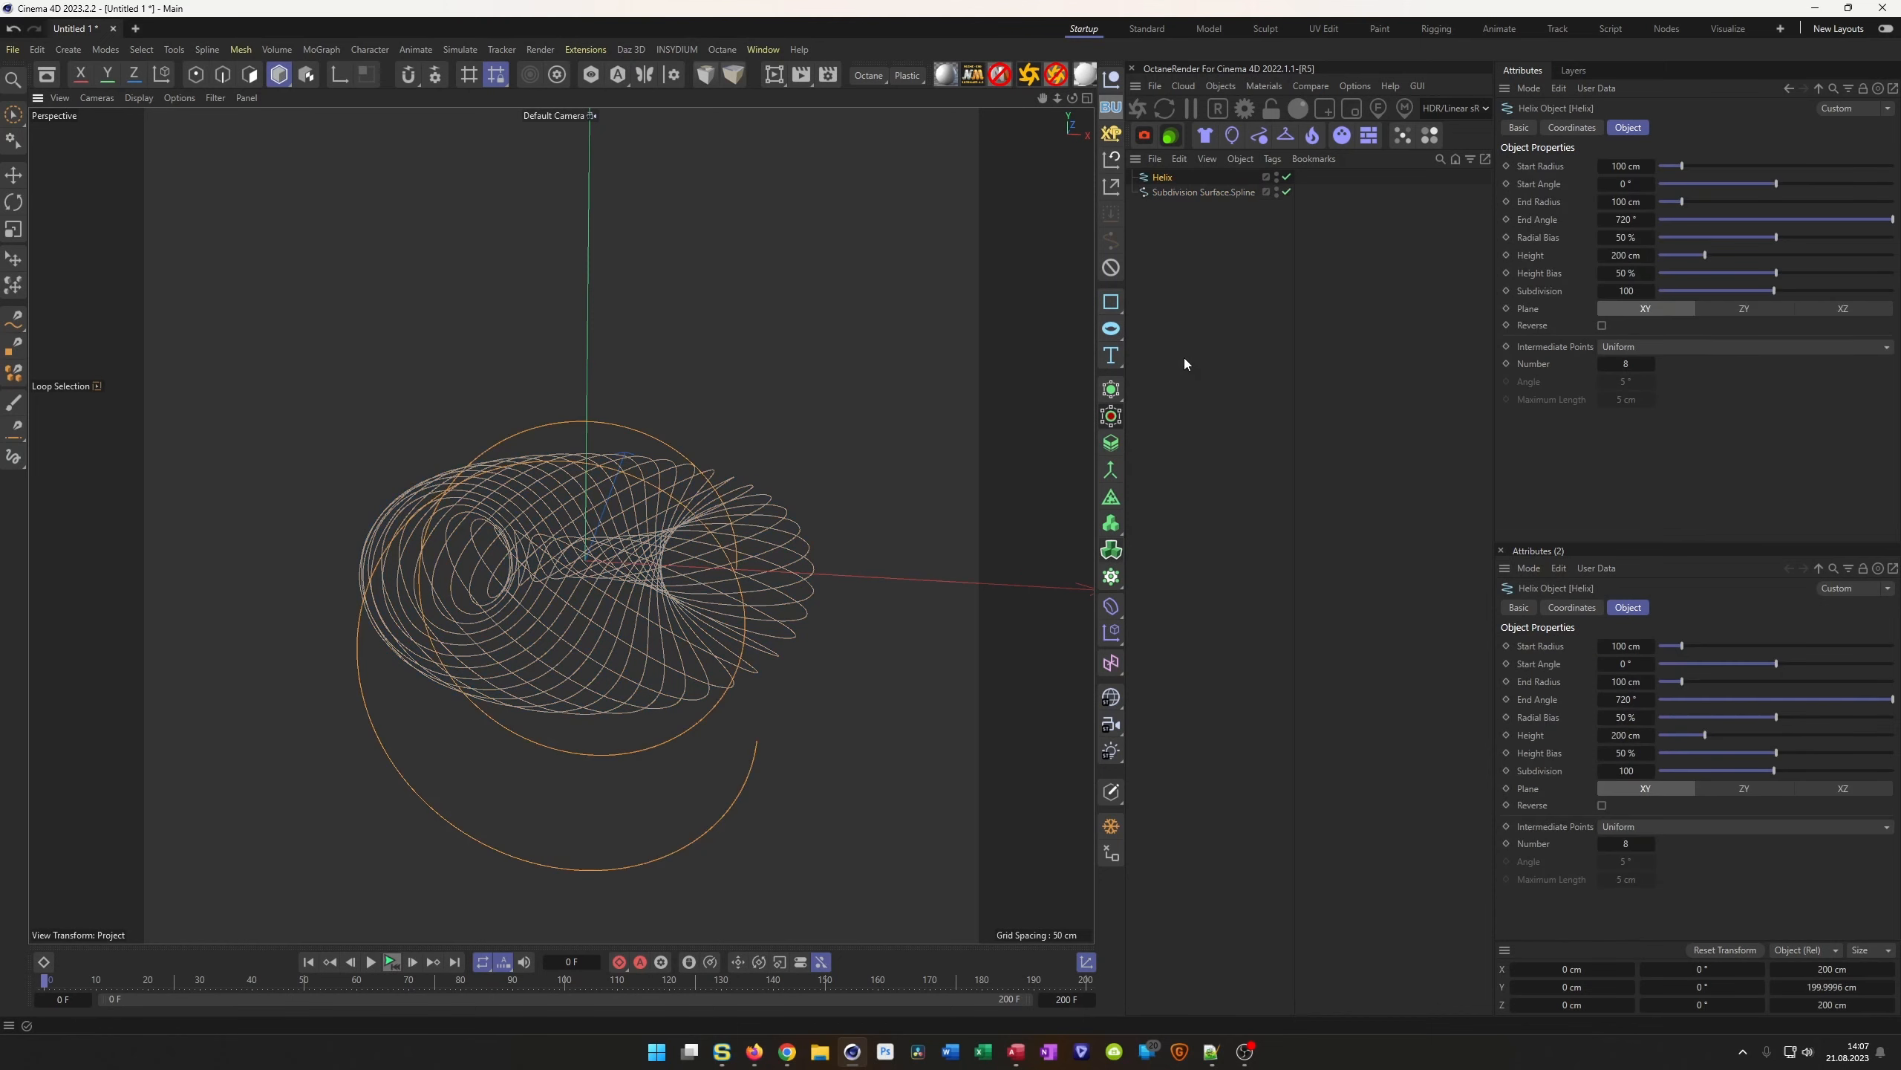
click(1112, 303)
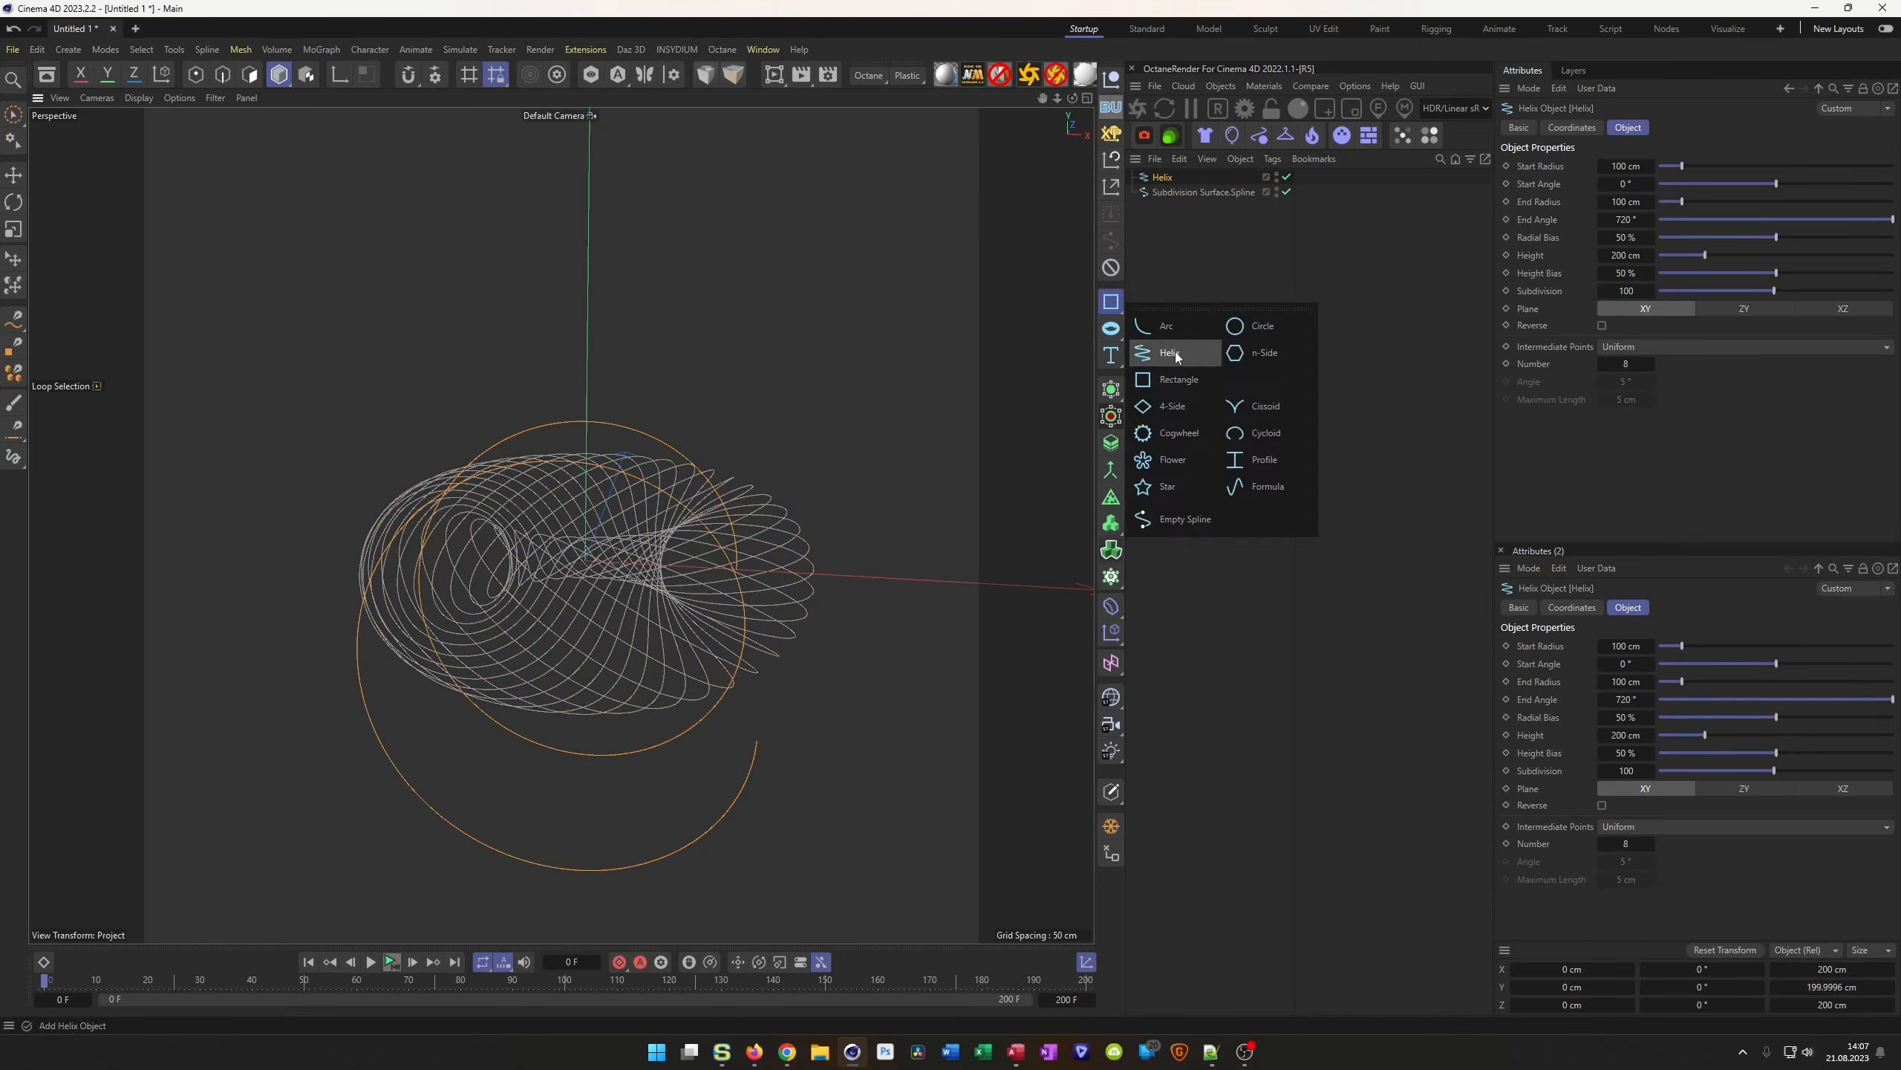
click(1272, 322)
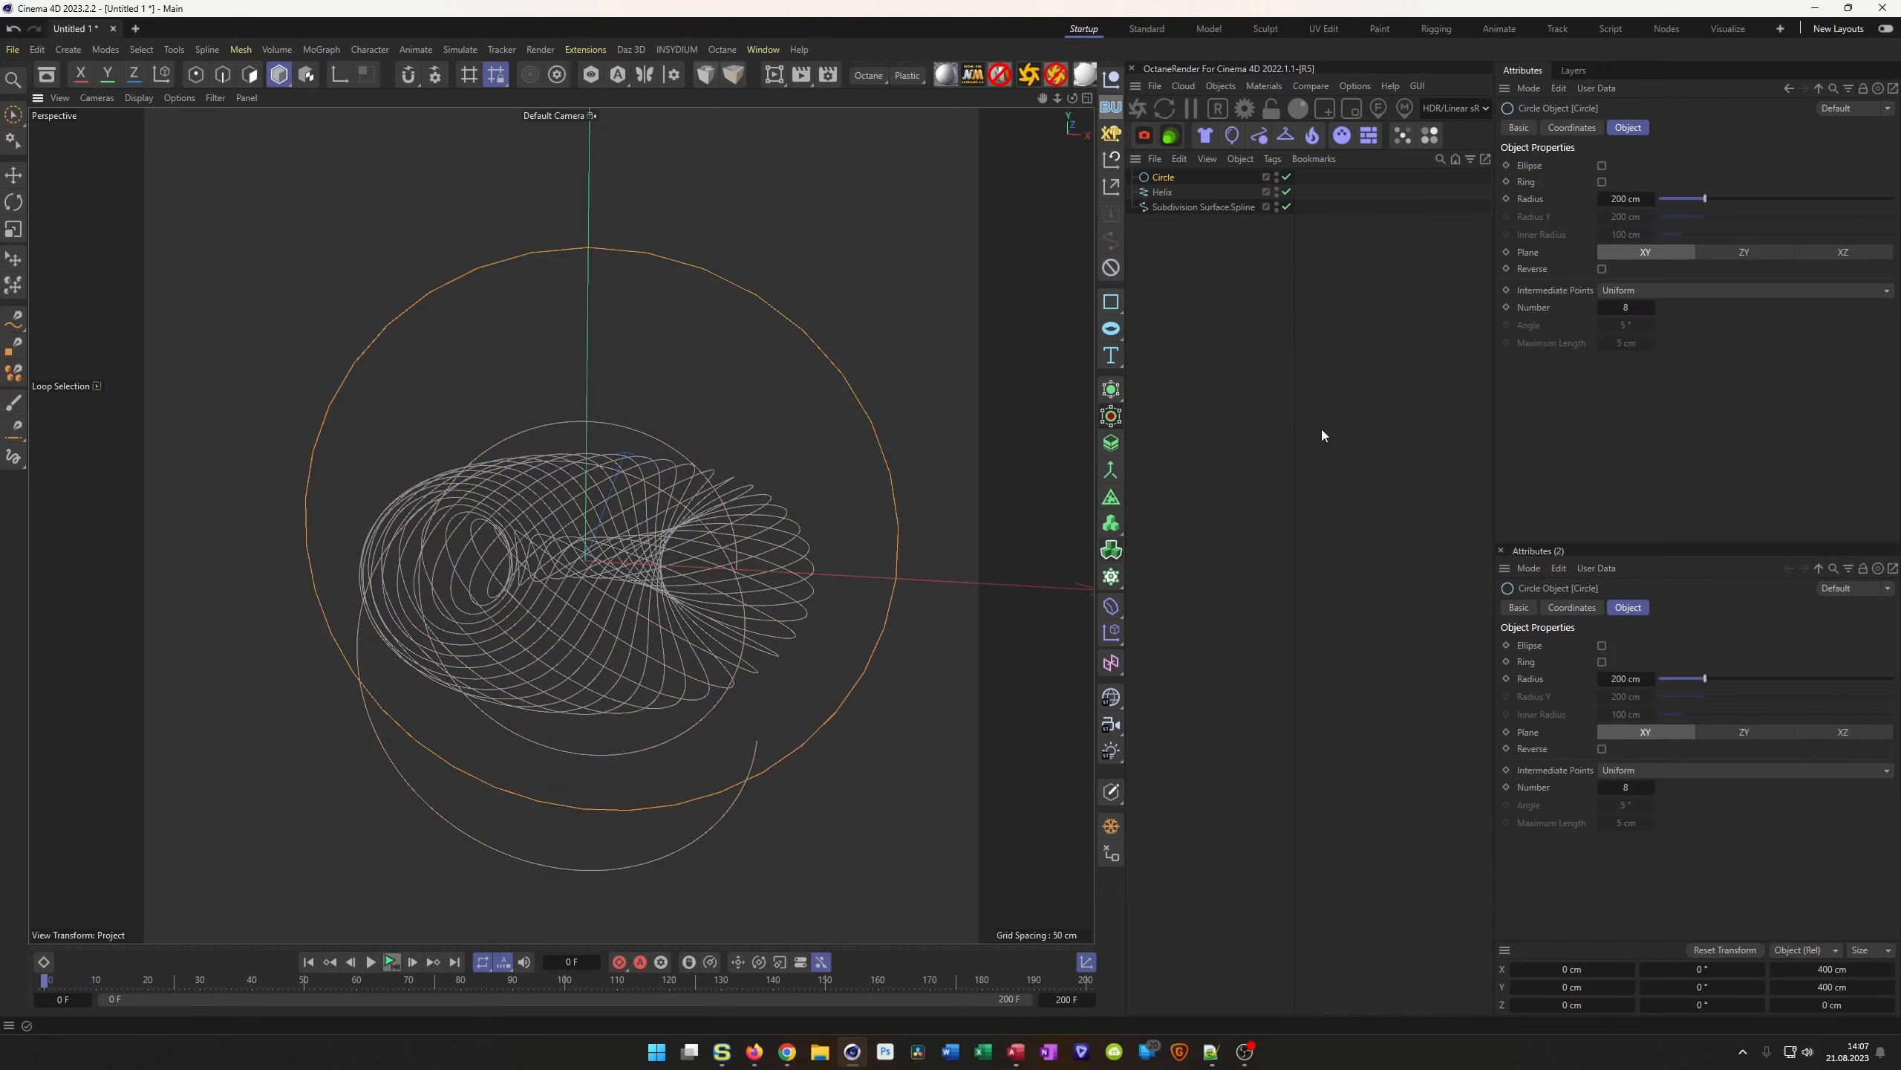
click(1843, 251)
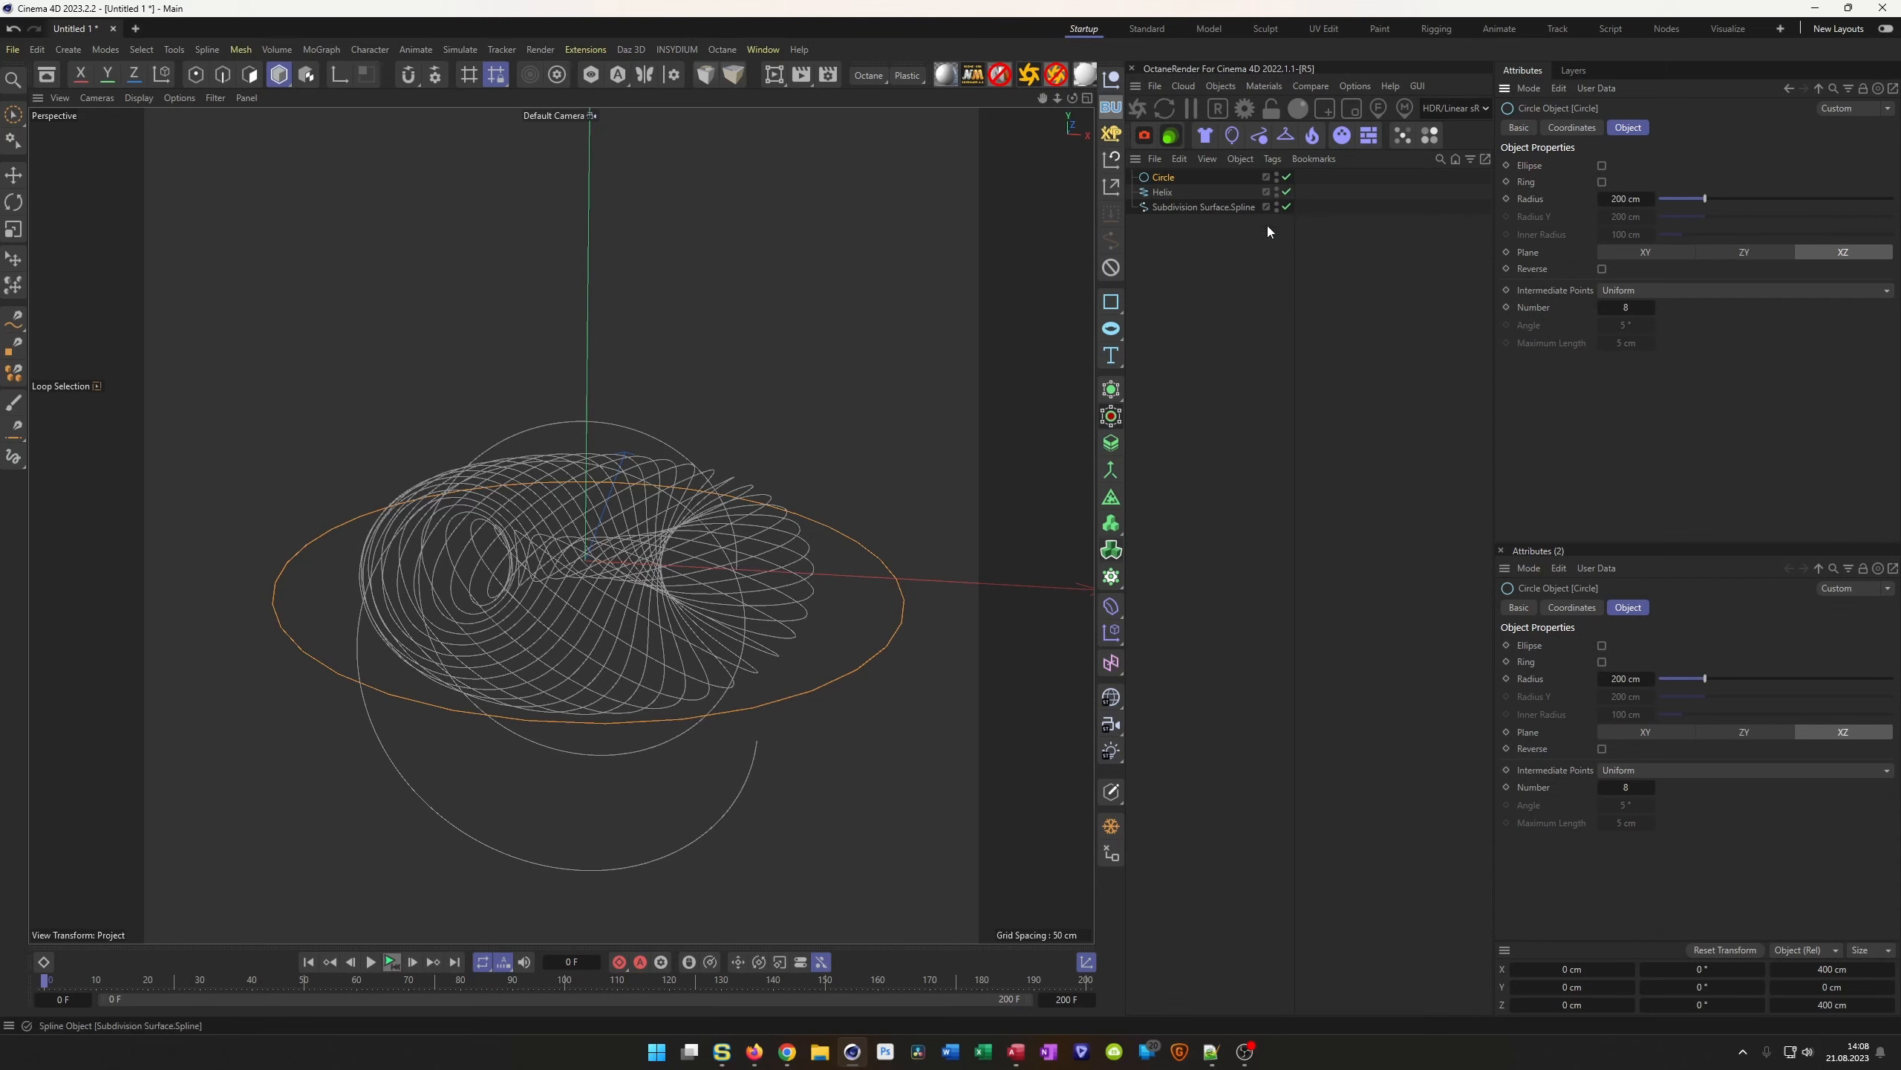
click(1276, 204)
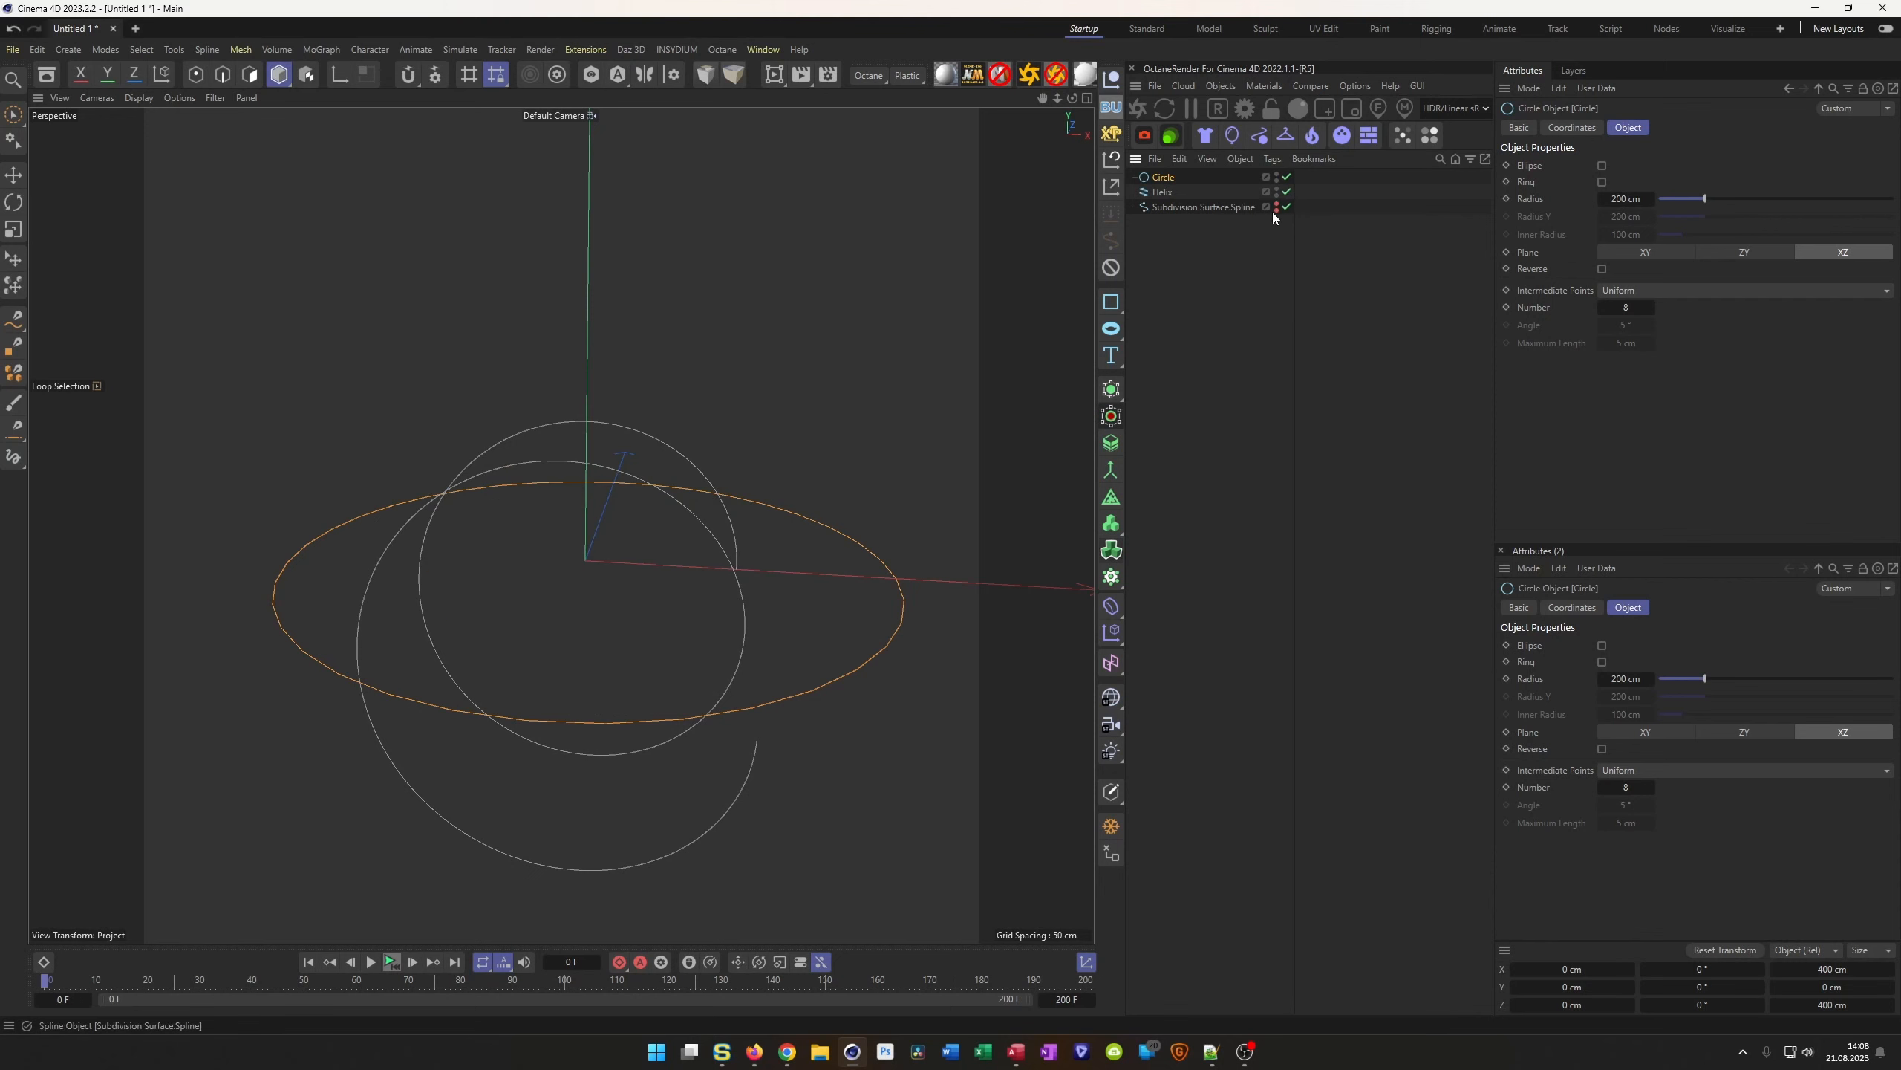
Add a Spline Wrap deformer under the Helix, wrapping it around the Circle along the +Z axis
click(1162, 192)
right_click(1169, 193)
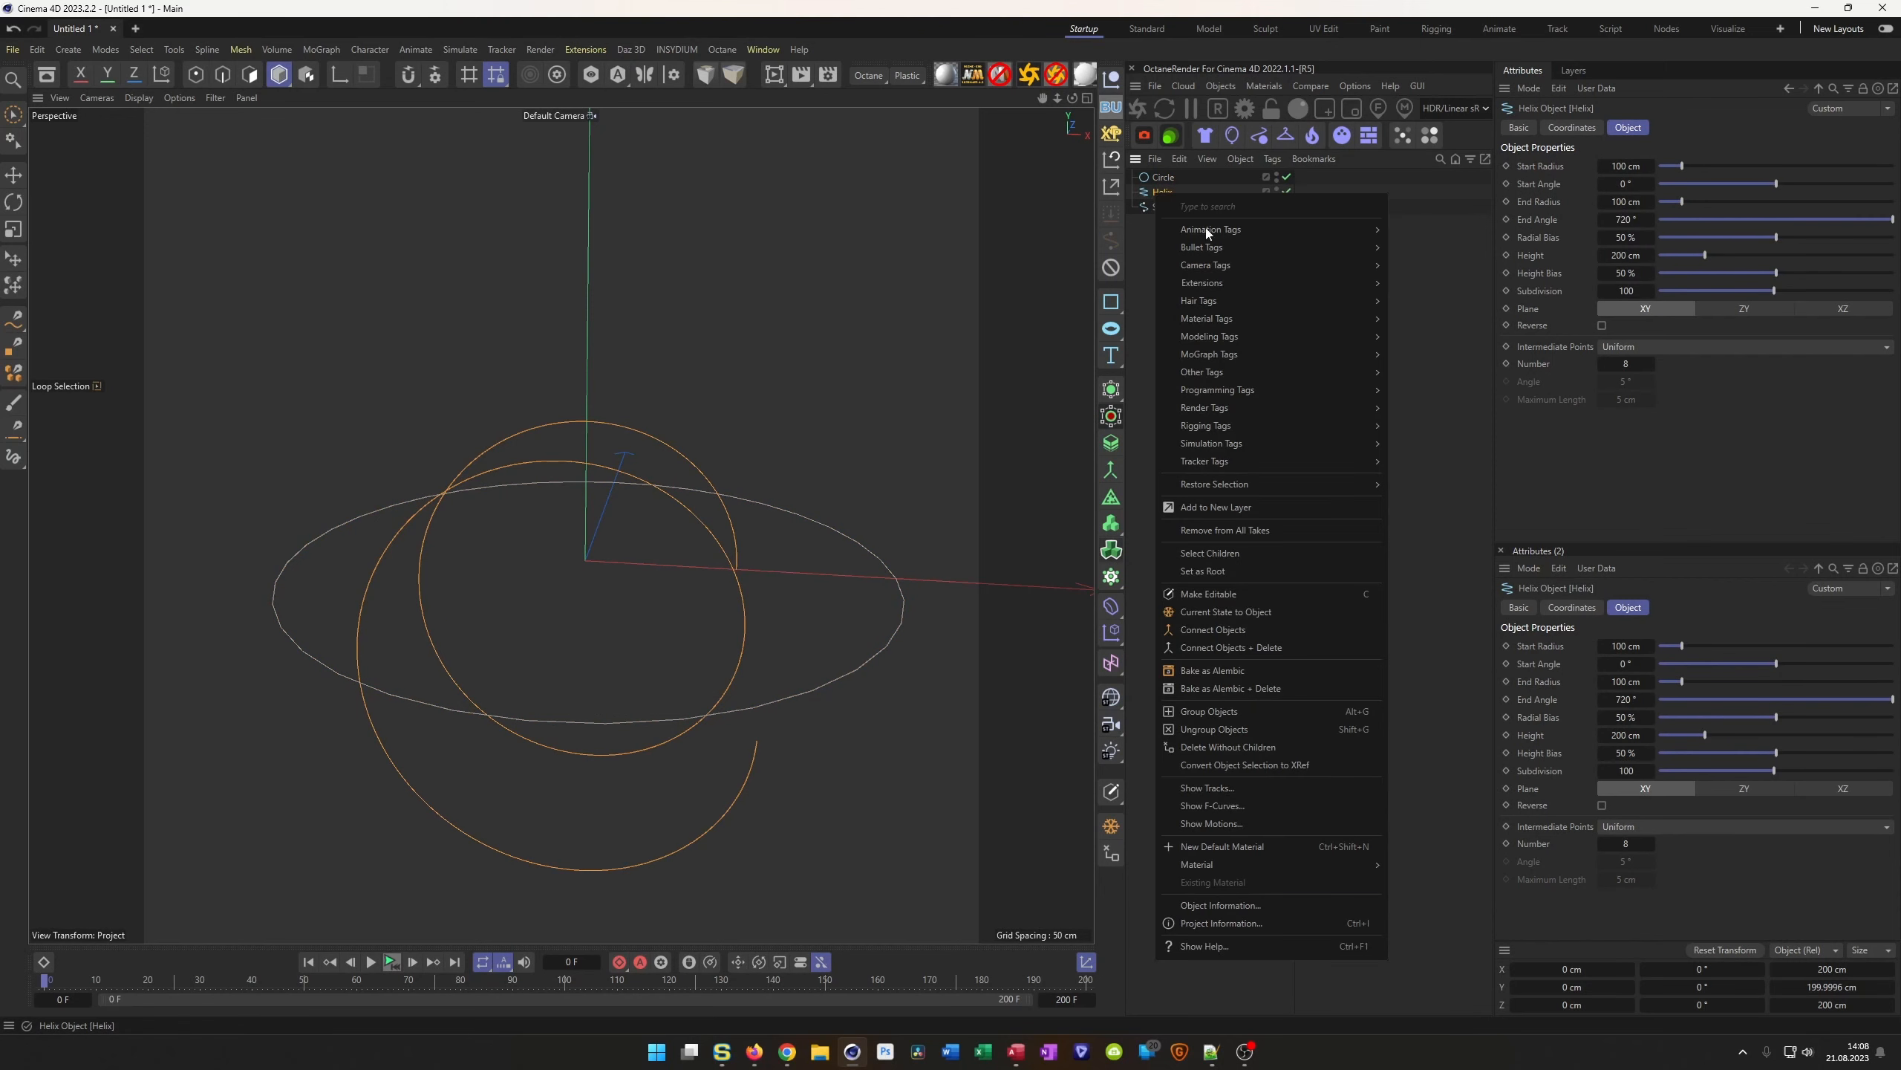
click(1152, 190)
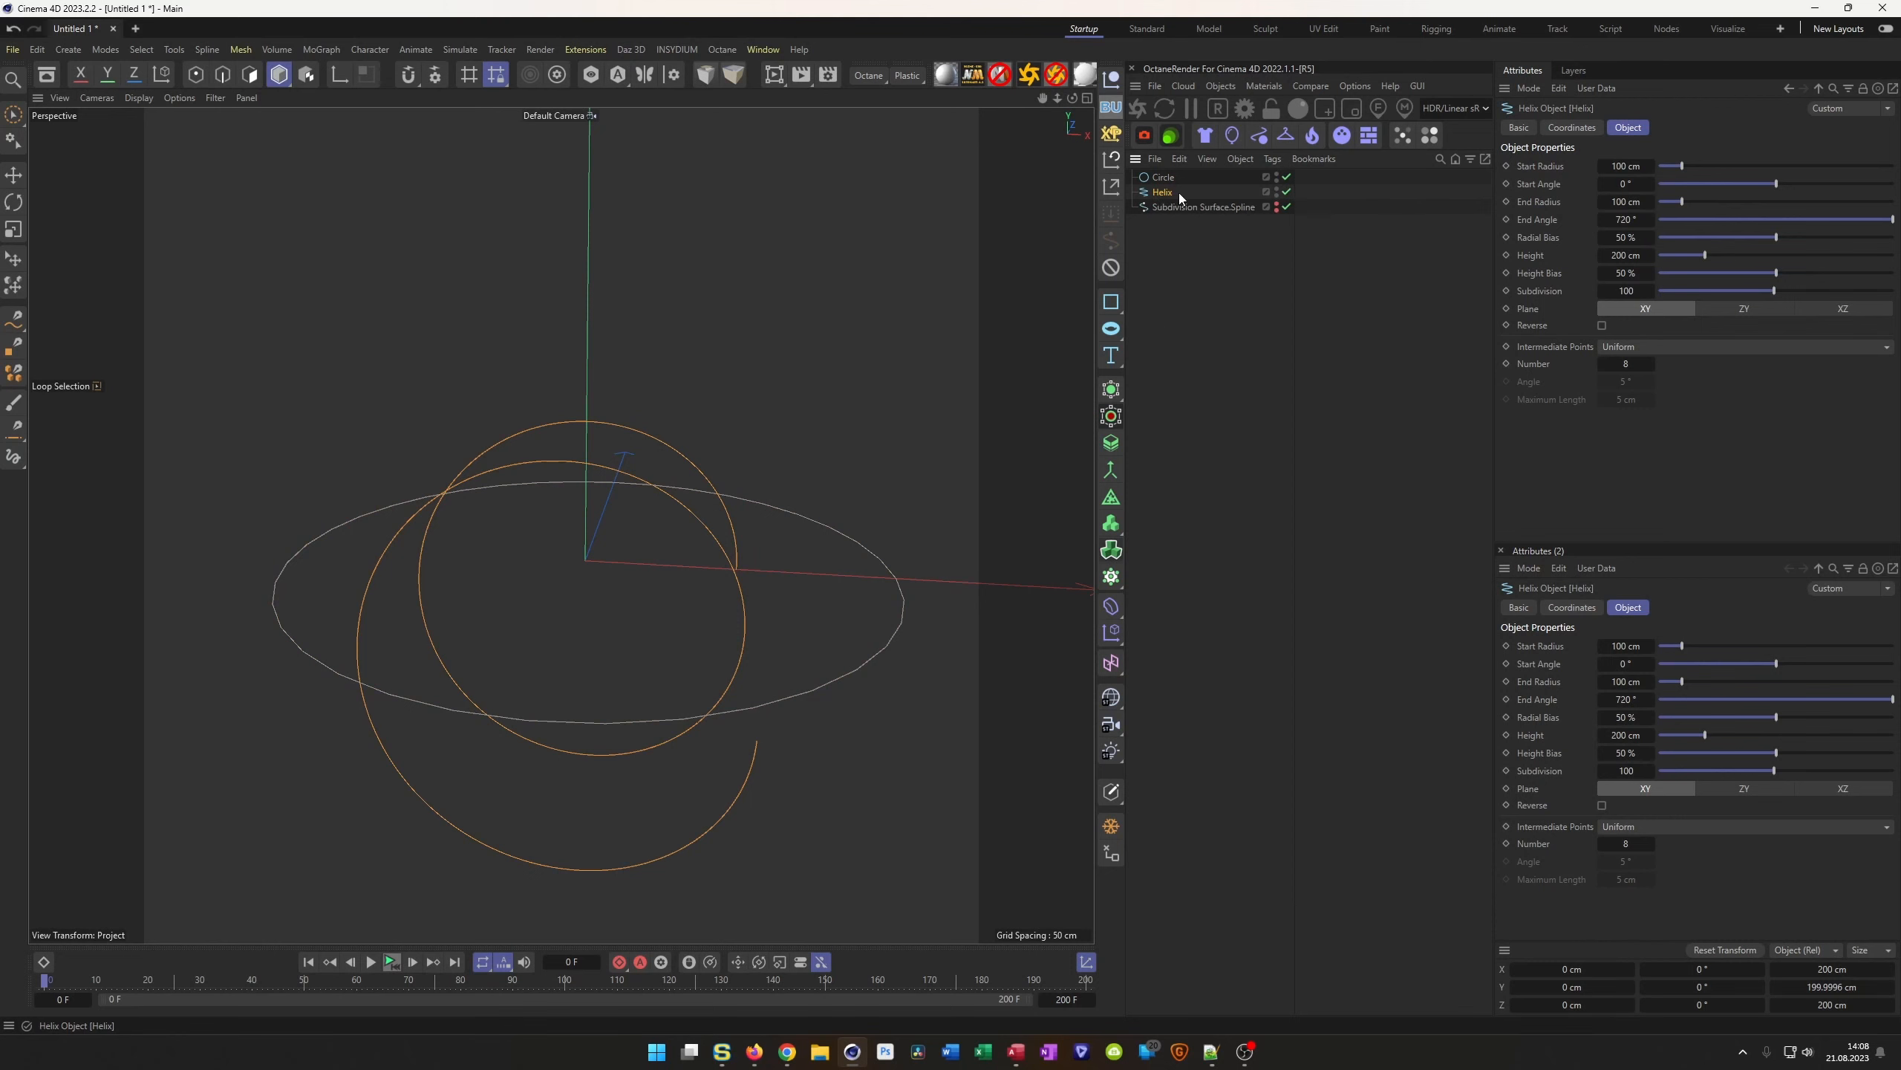
click(1111, 607)
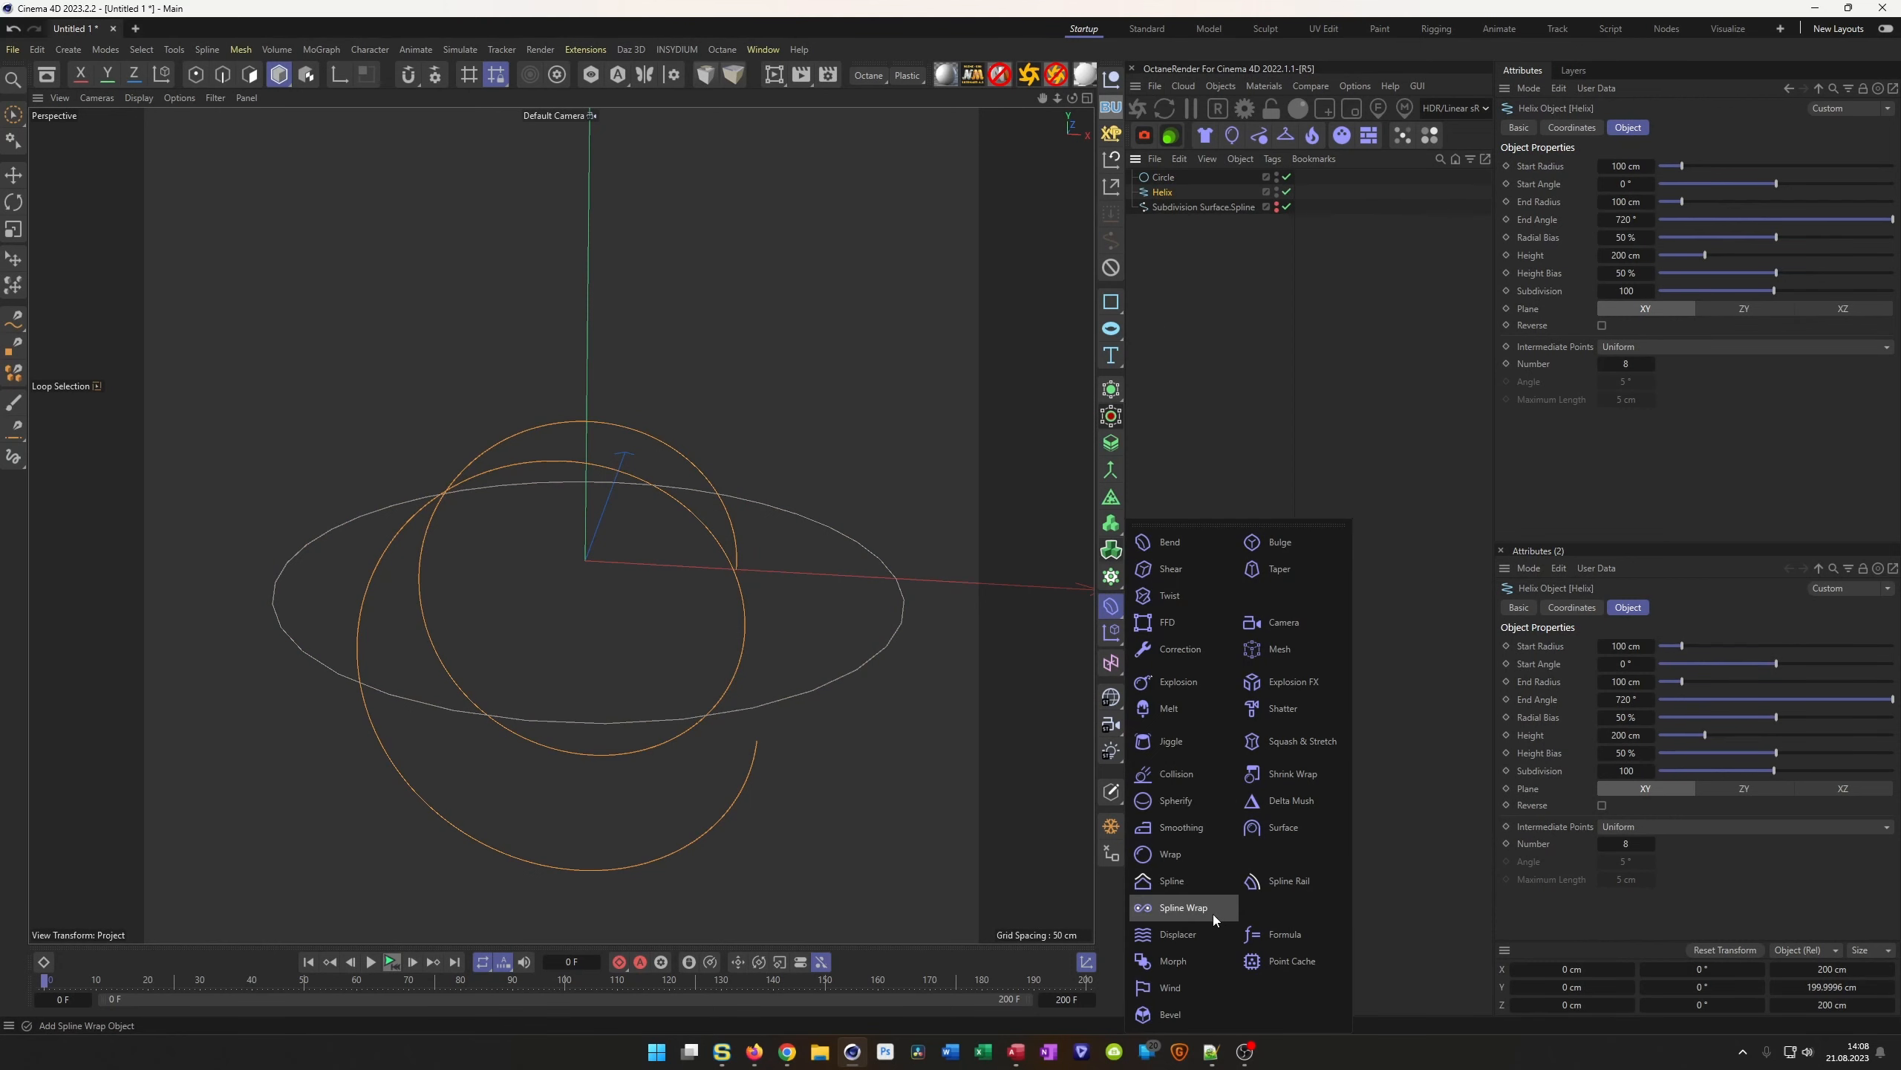
click(1190, 903)
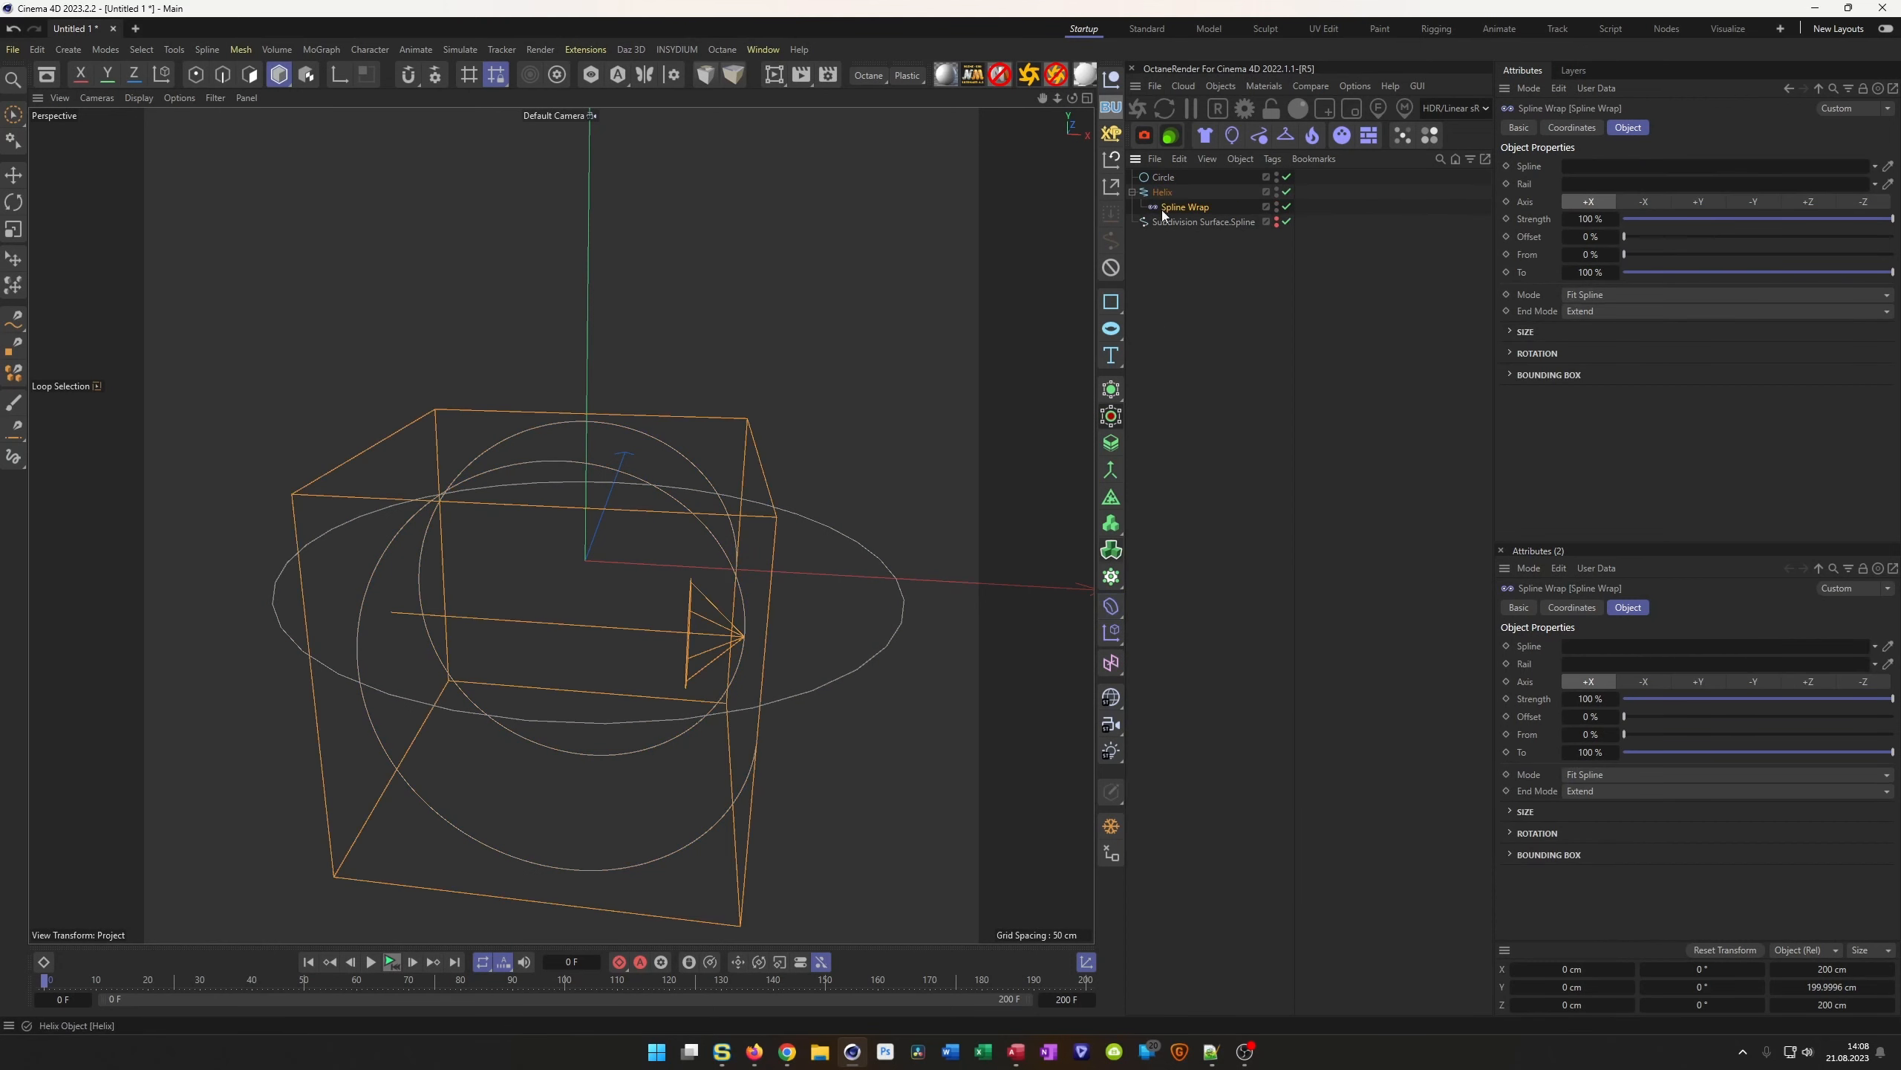
drag(1164, 177, 1628, 168)
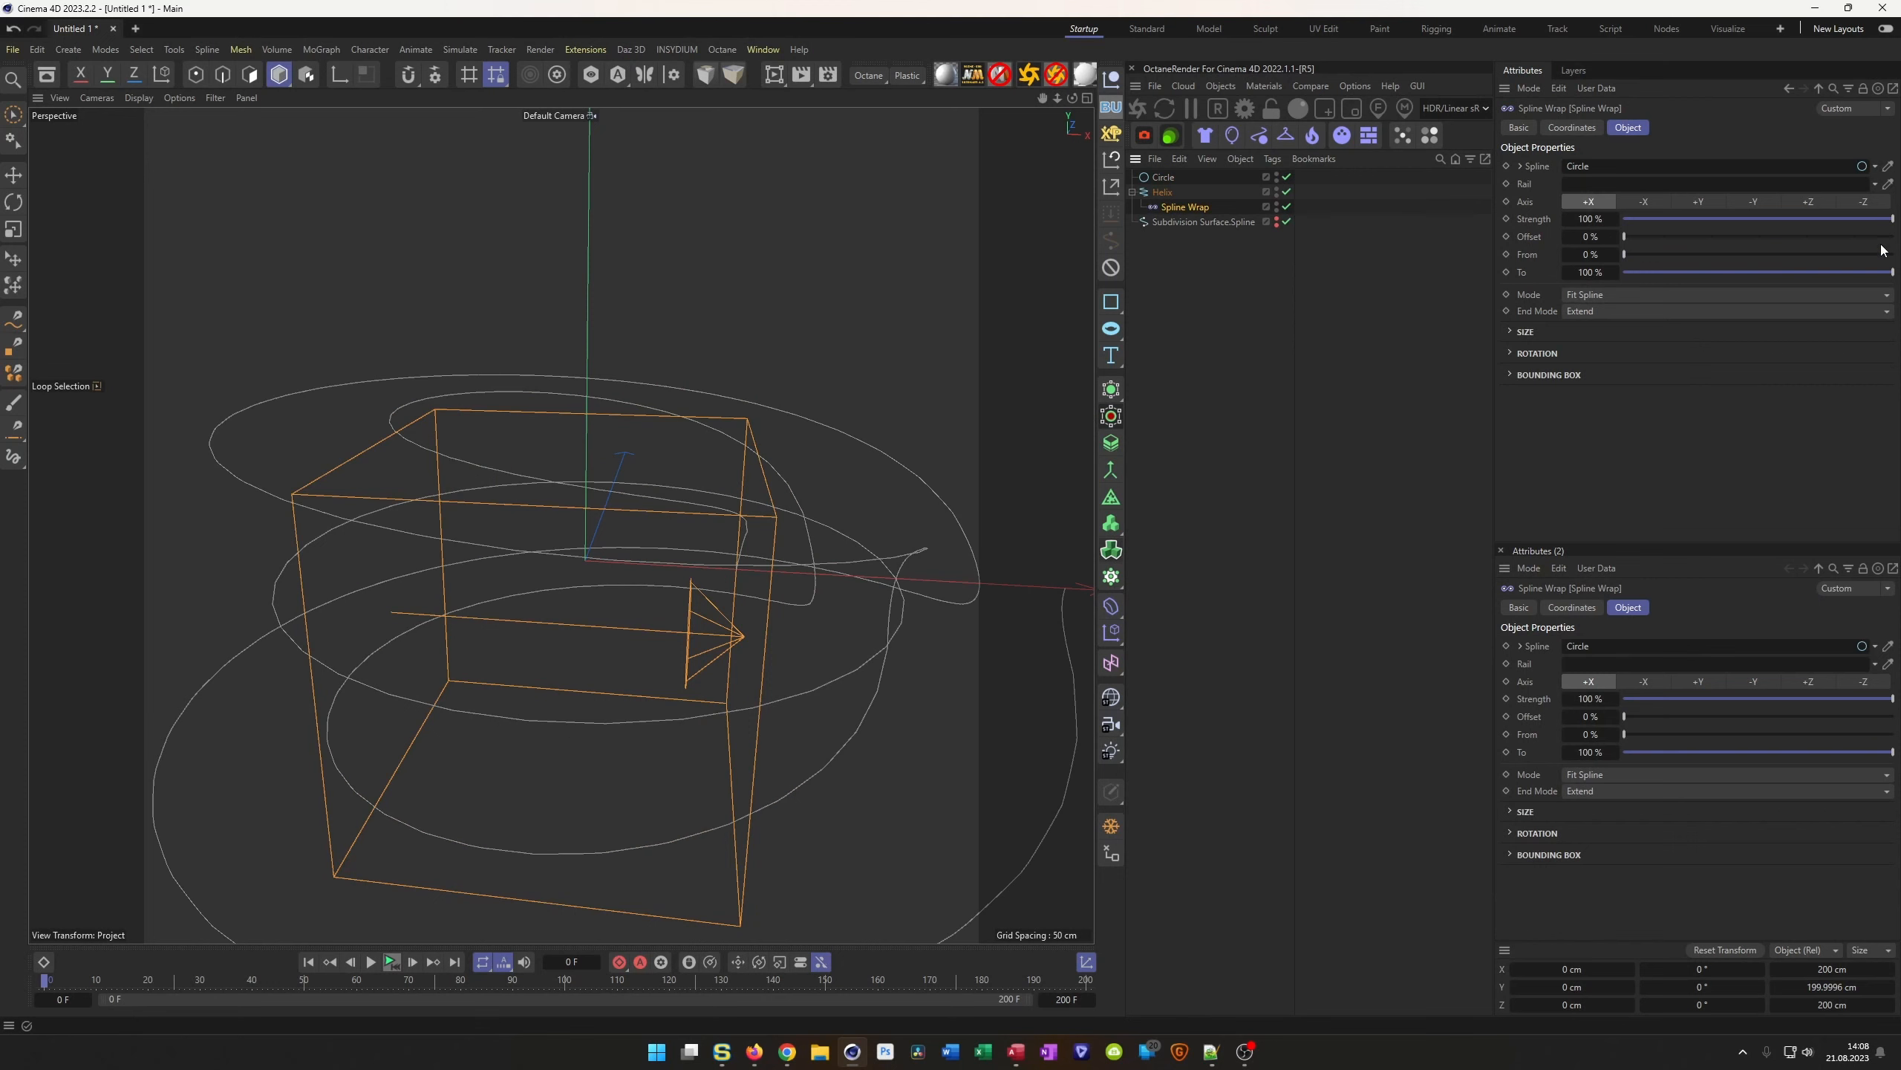
click(1806, 202)
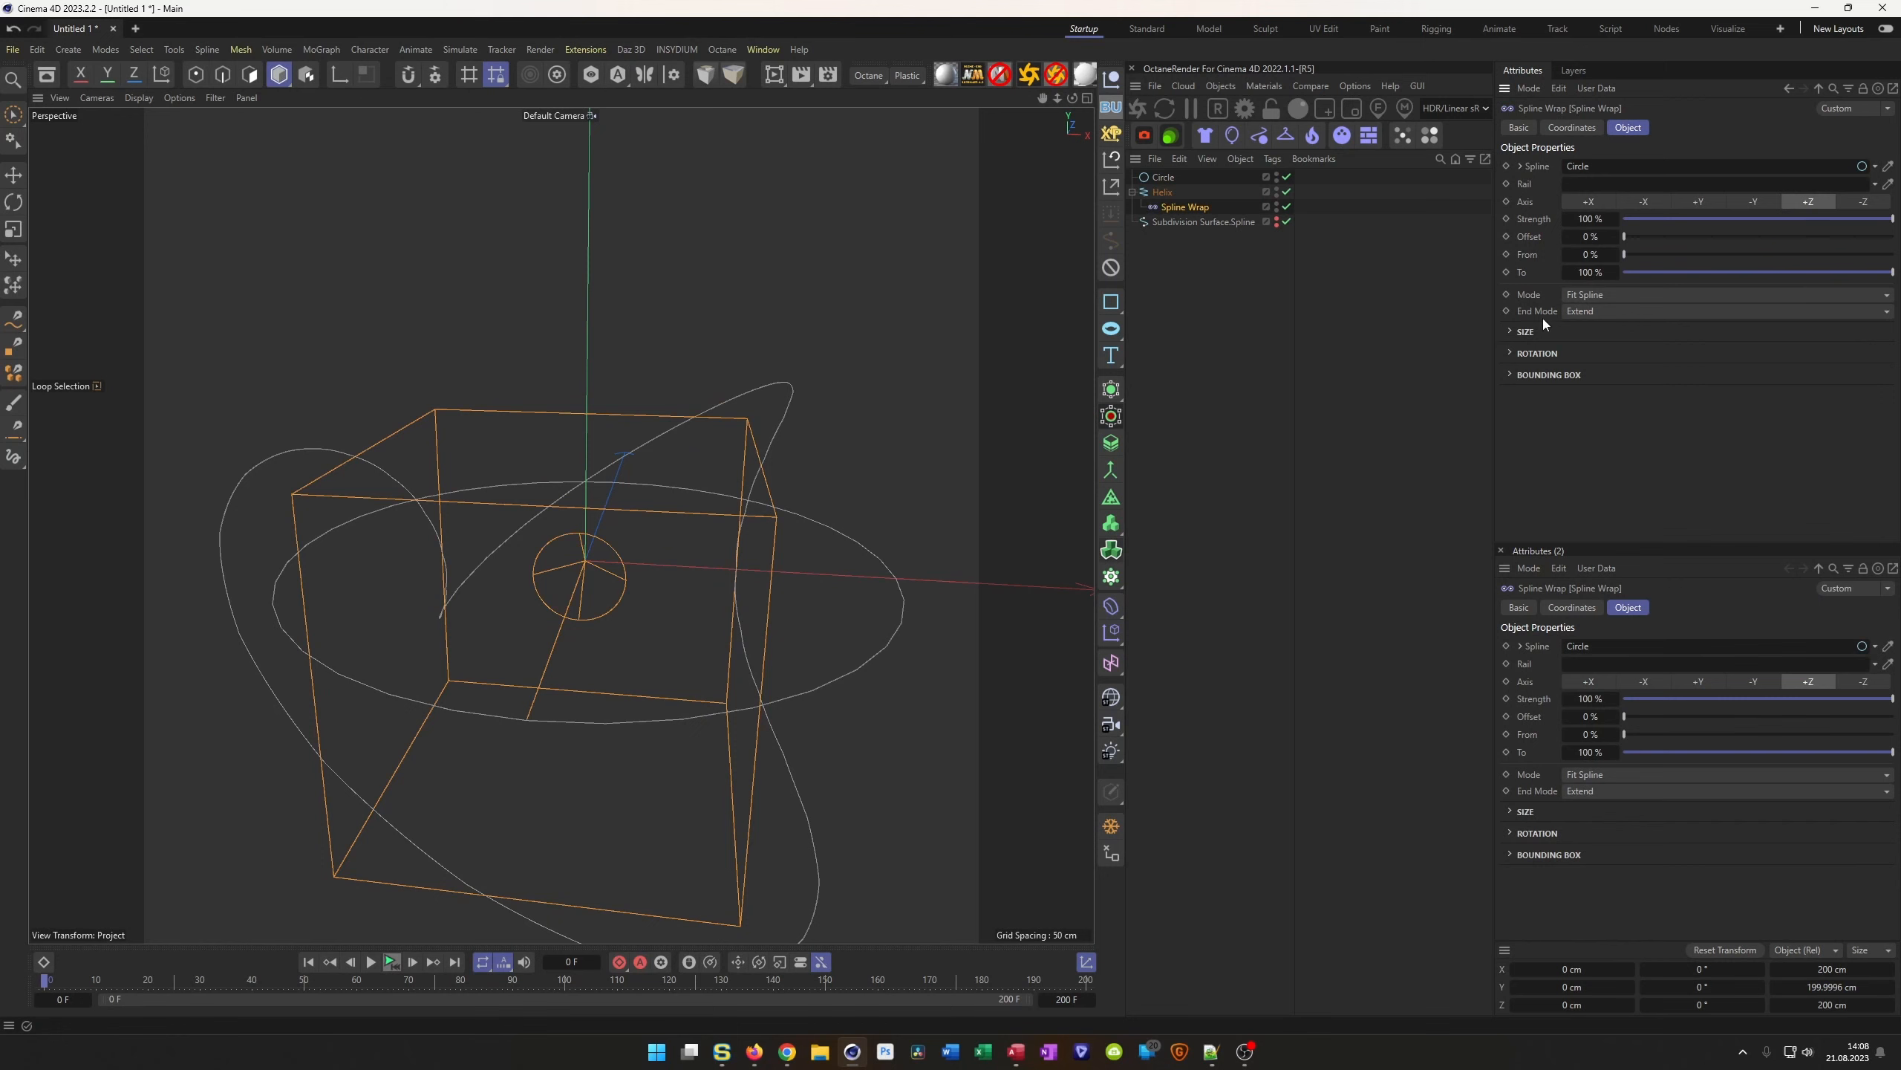
Raise the Helix's end angle to about 8836° so it coils many times around the circle
click(1162, 191)
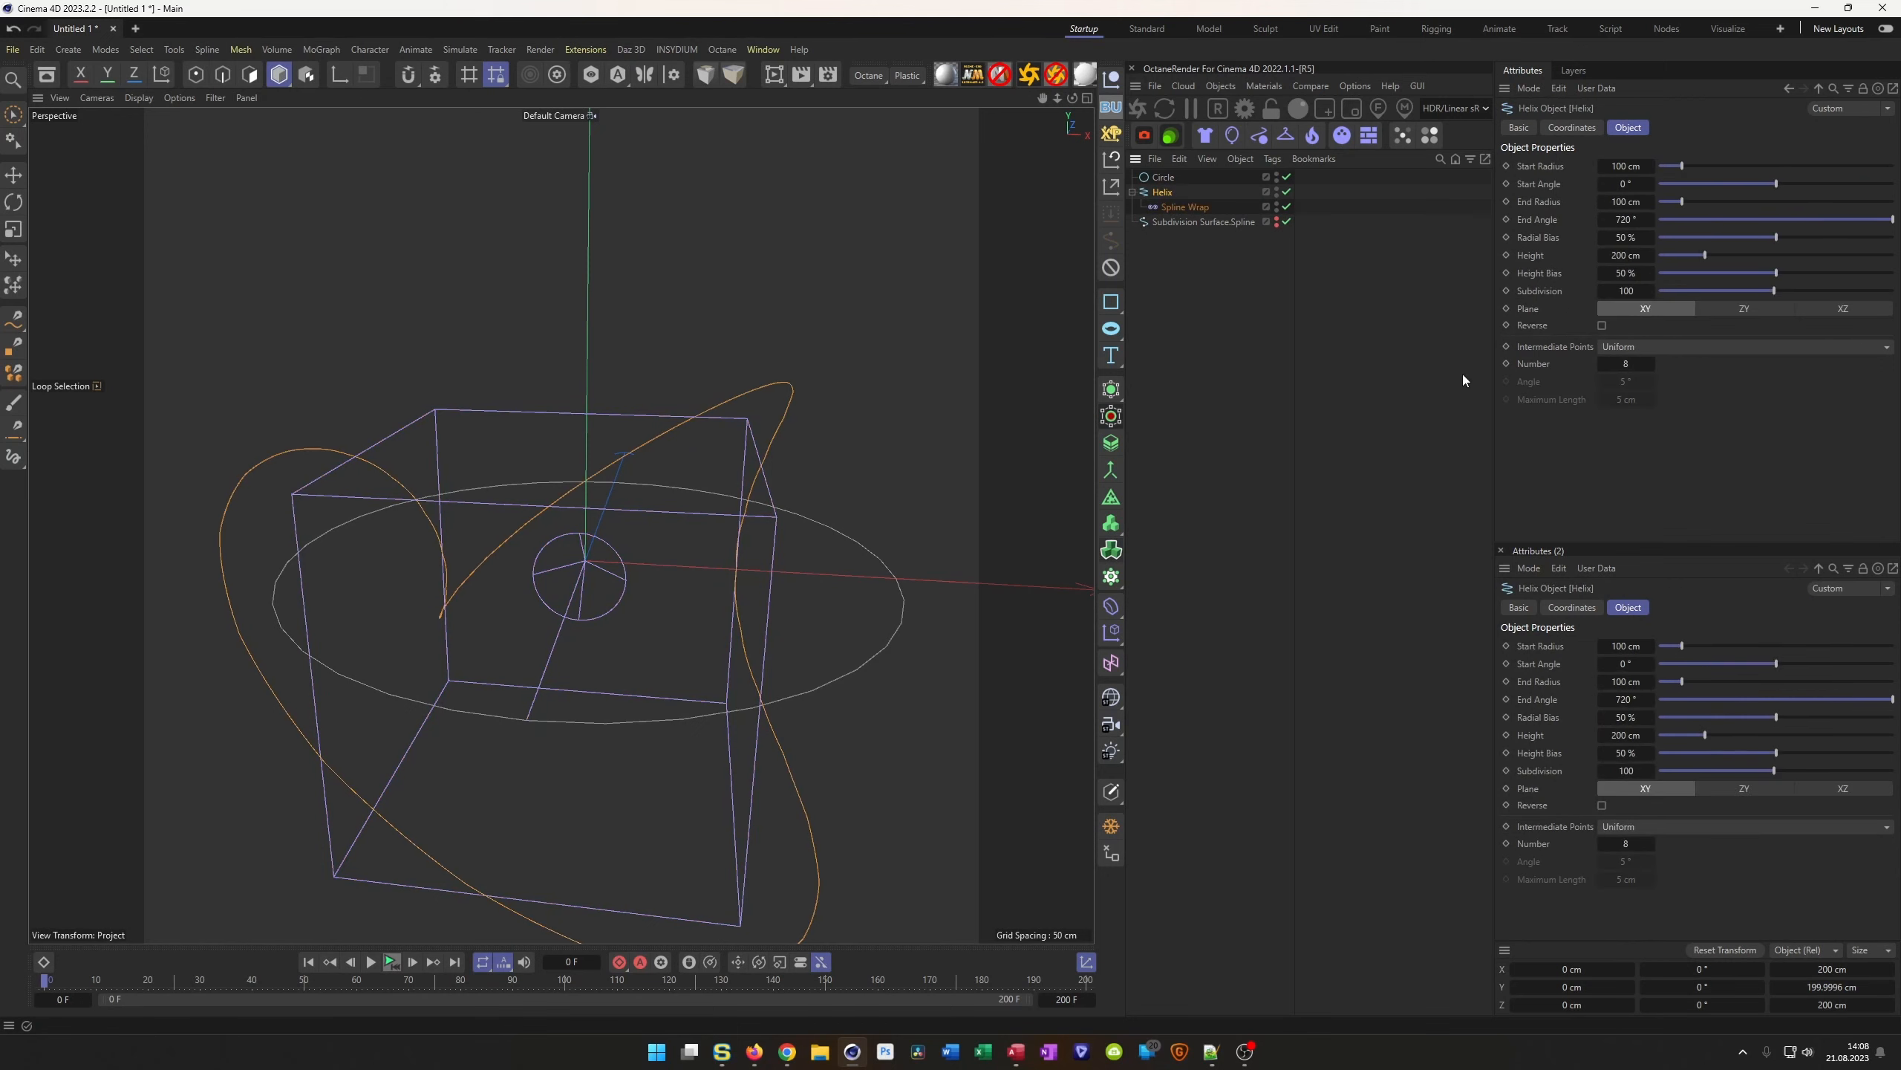
drag(1617, 225, 1894, 225)
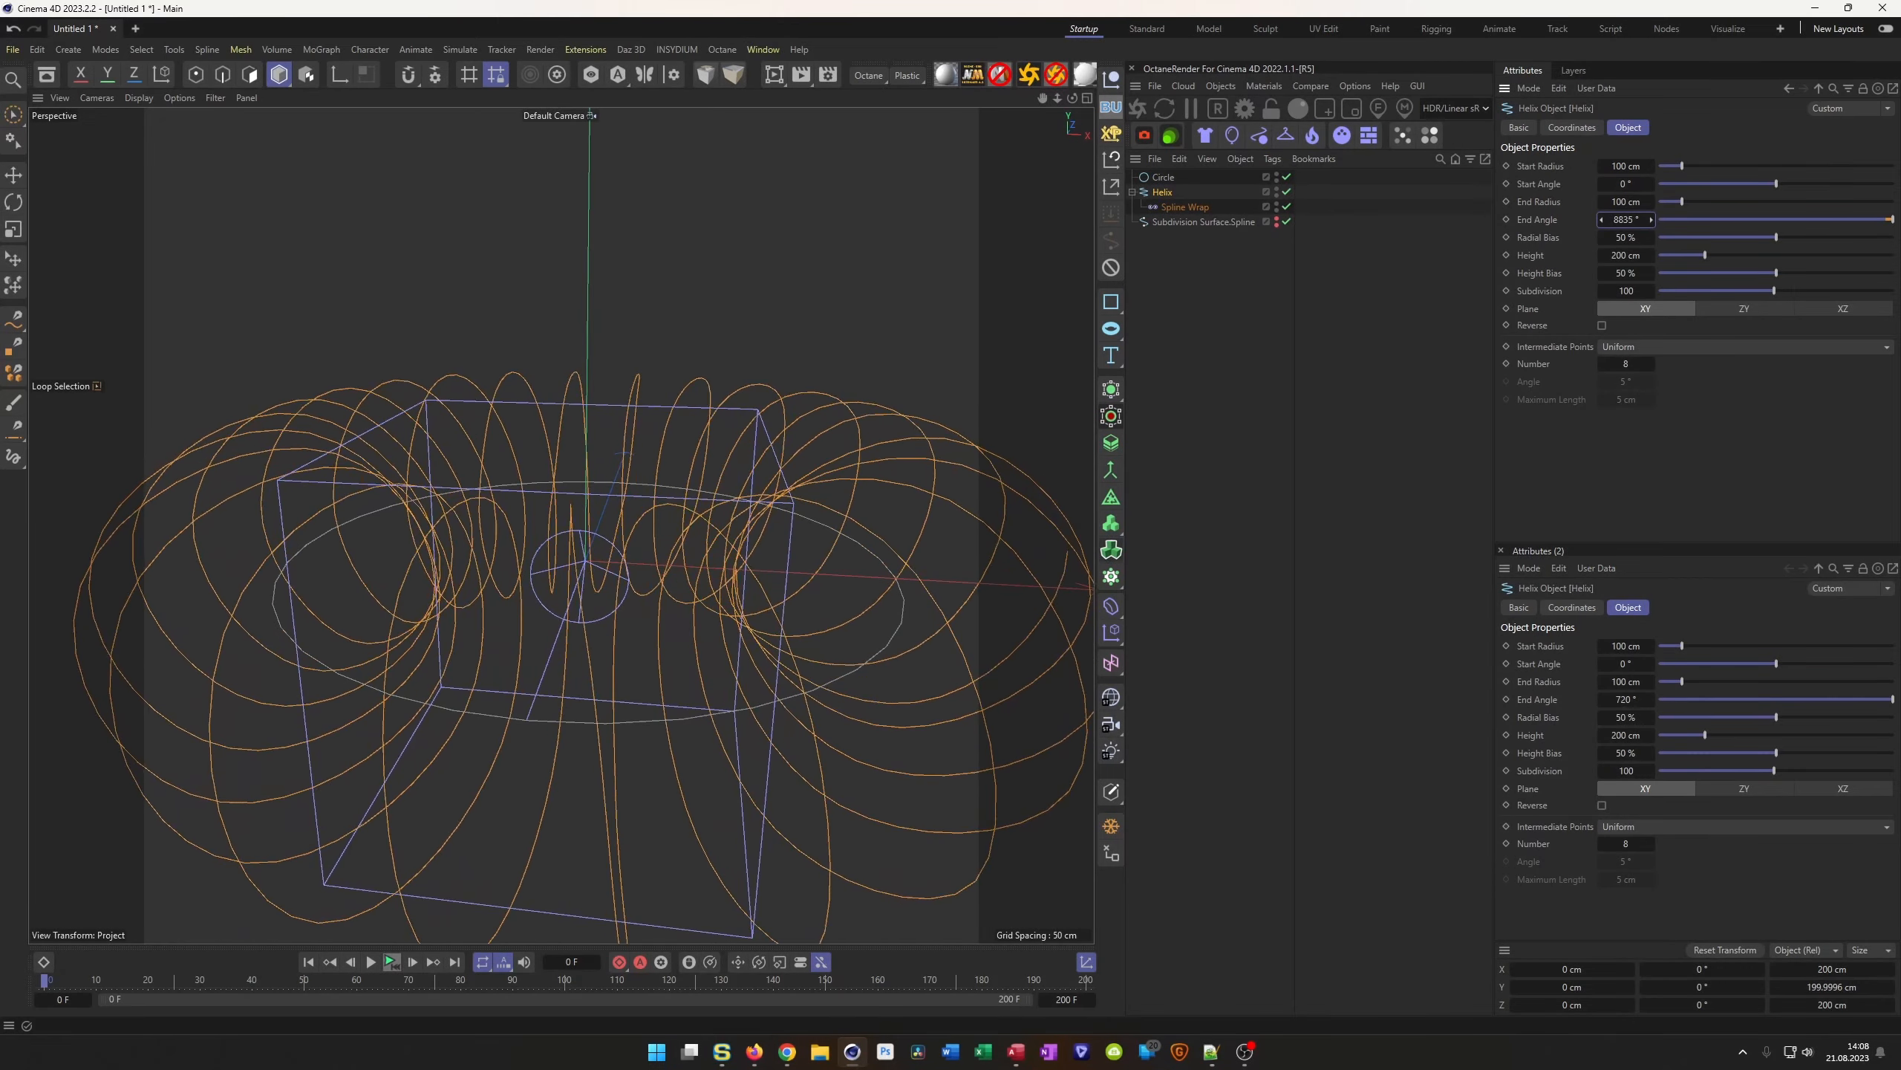
scroll(495, 626, down, 9)
alt+drag(556, 592, 640, 575)
scroll(641, 578, up, 4)
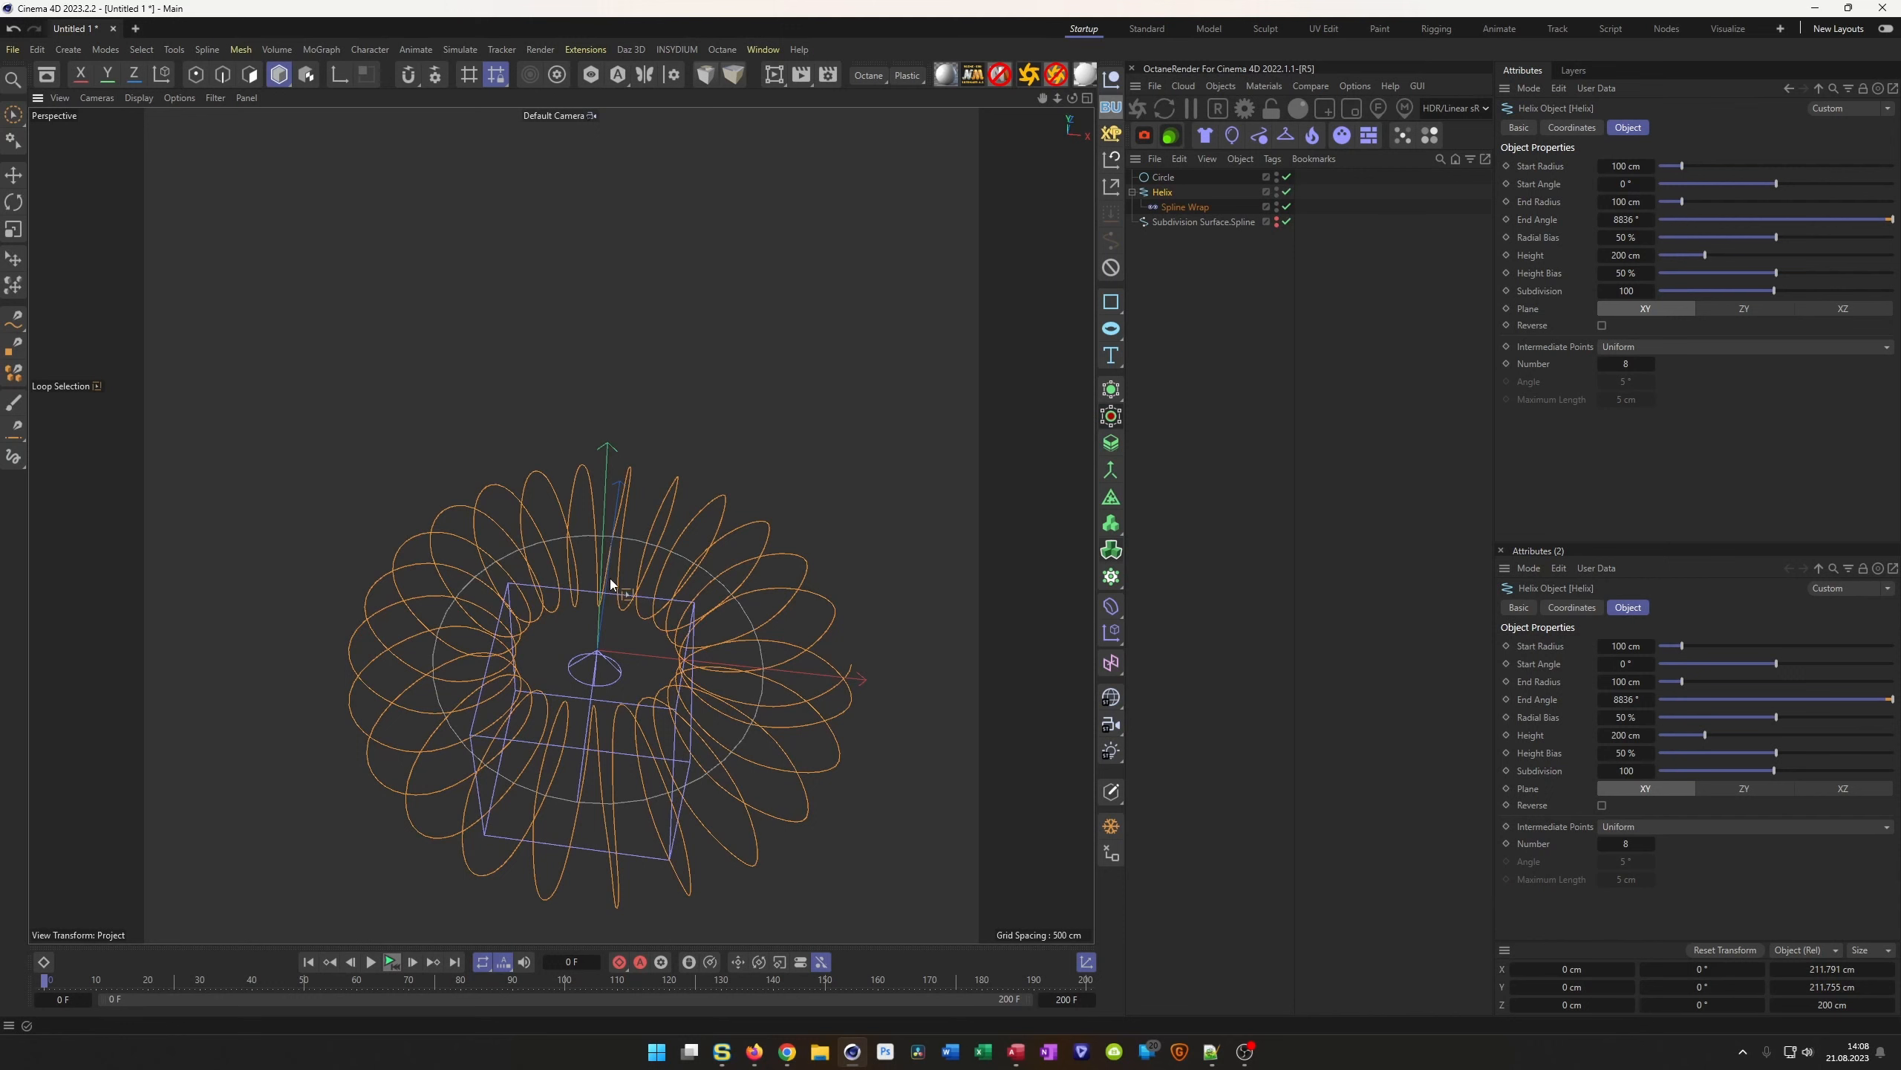
Delete the Helix, its Spline Wrap and the Circle, and show the extracted torus spline again
ctrl+click(1163, 177)
key(Delete)
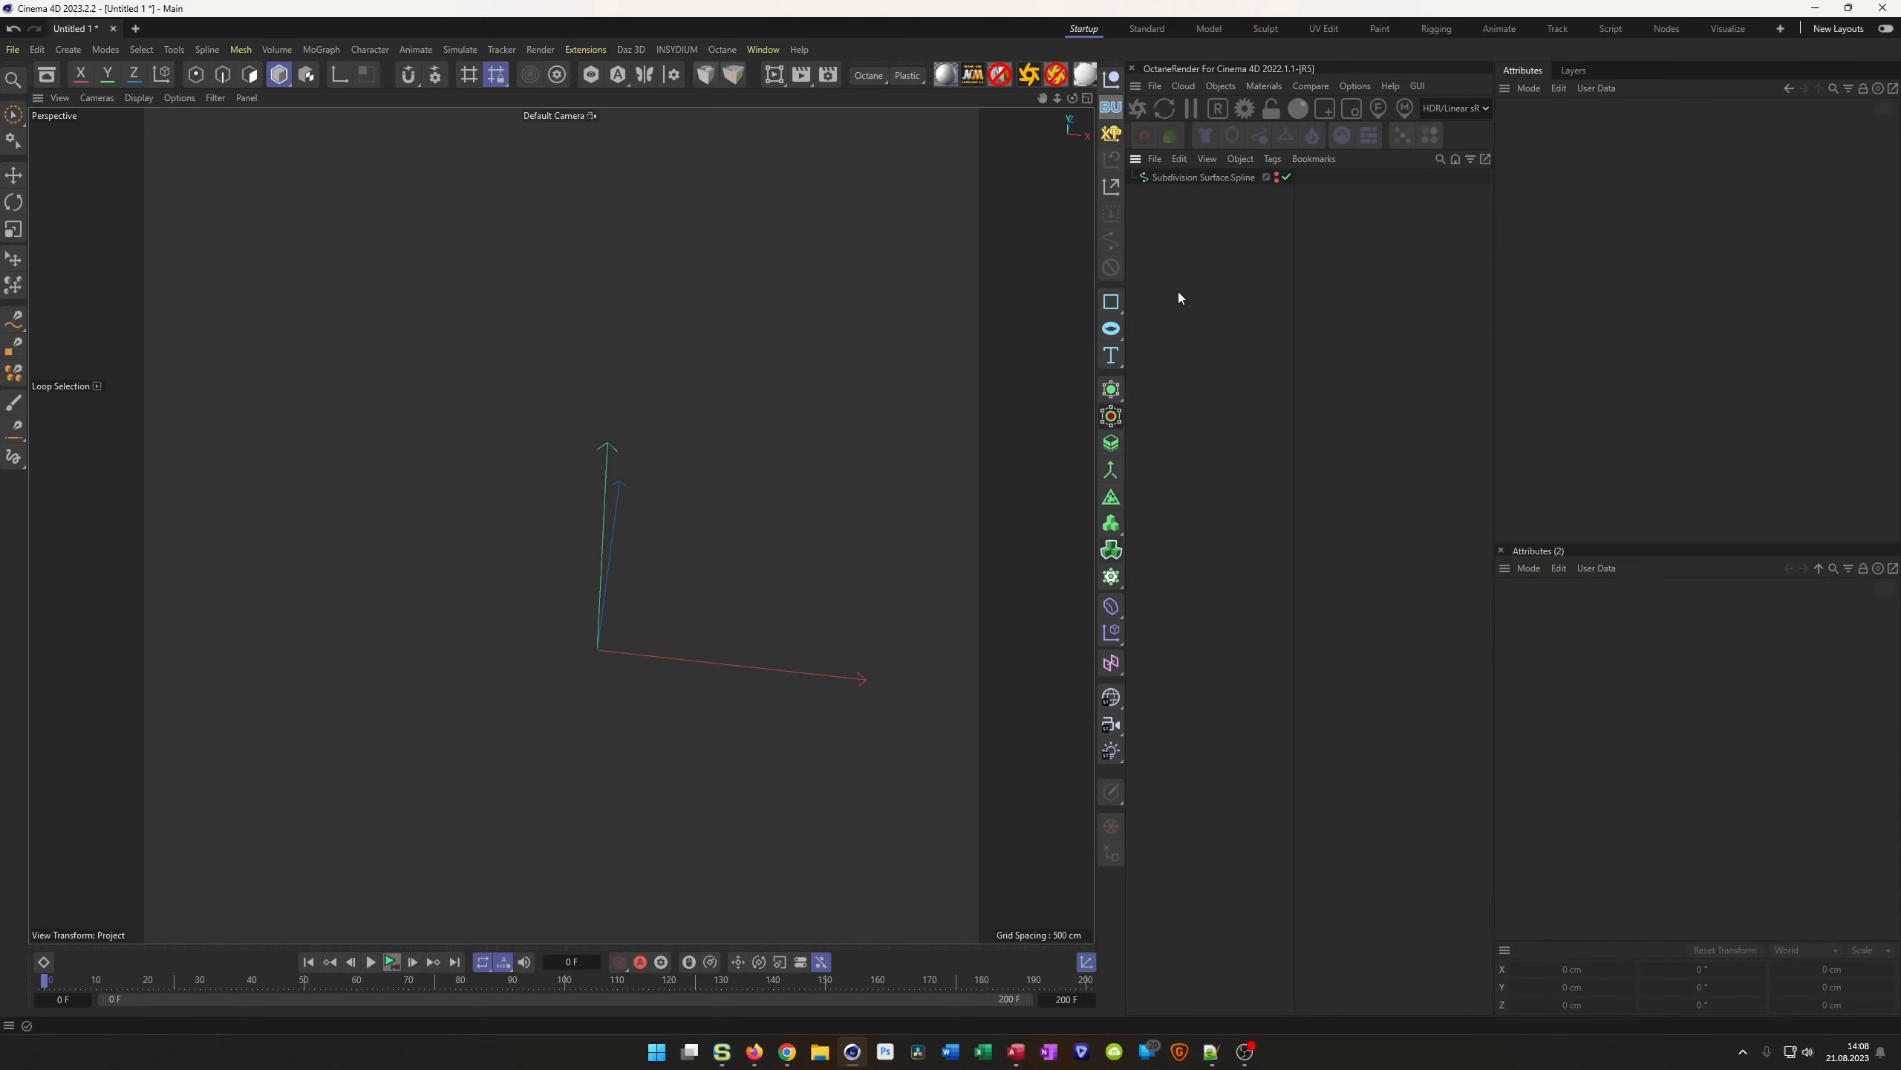
click(1276, 175)
scroll(674, 674, up, 5)
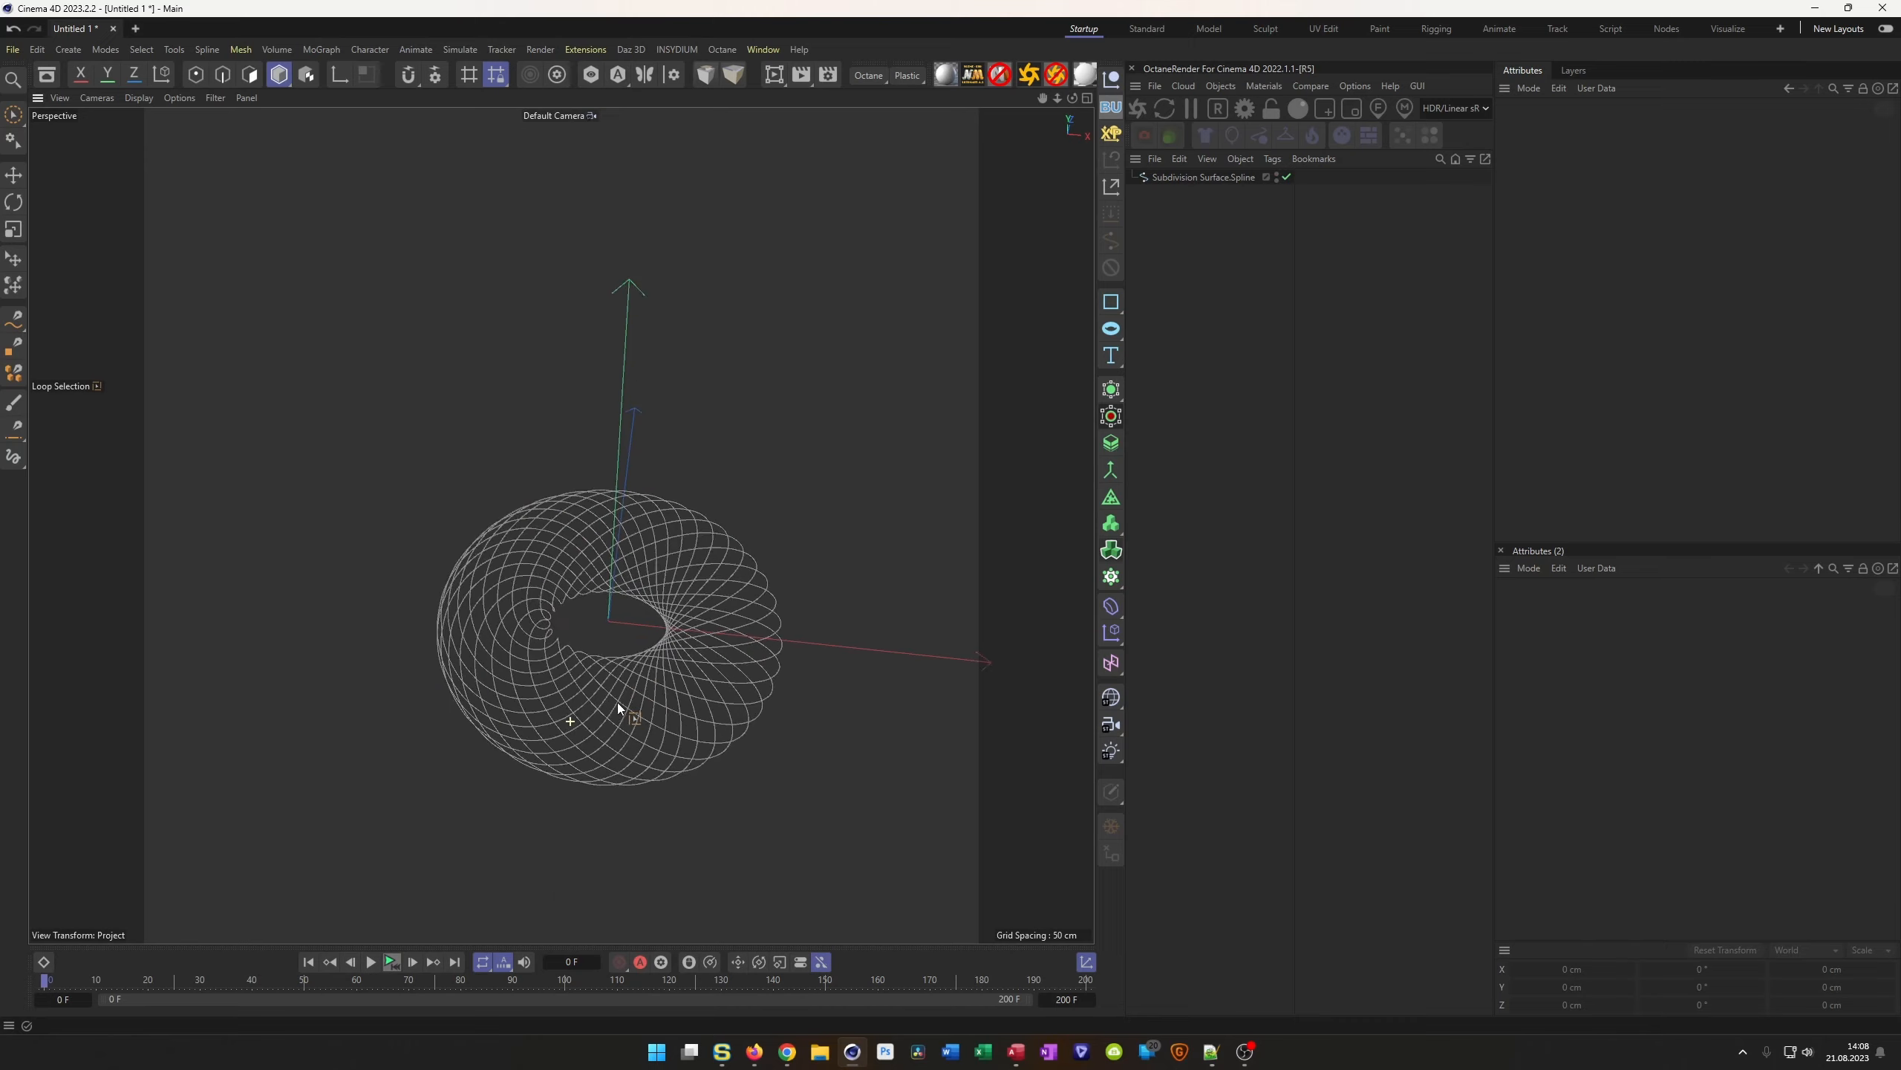
alt+drag(640, 708, 673, 548)
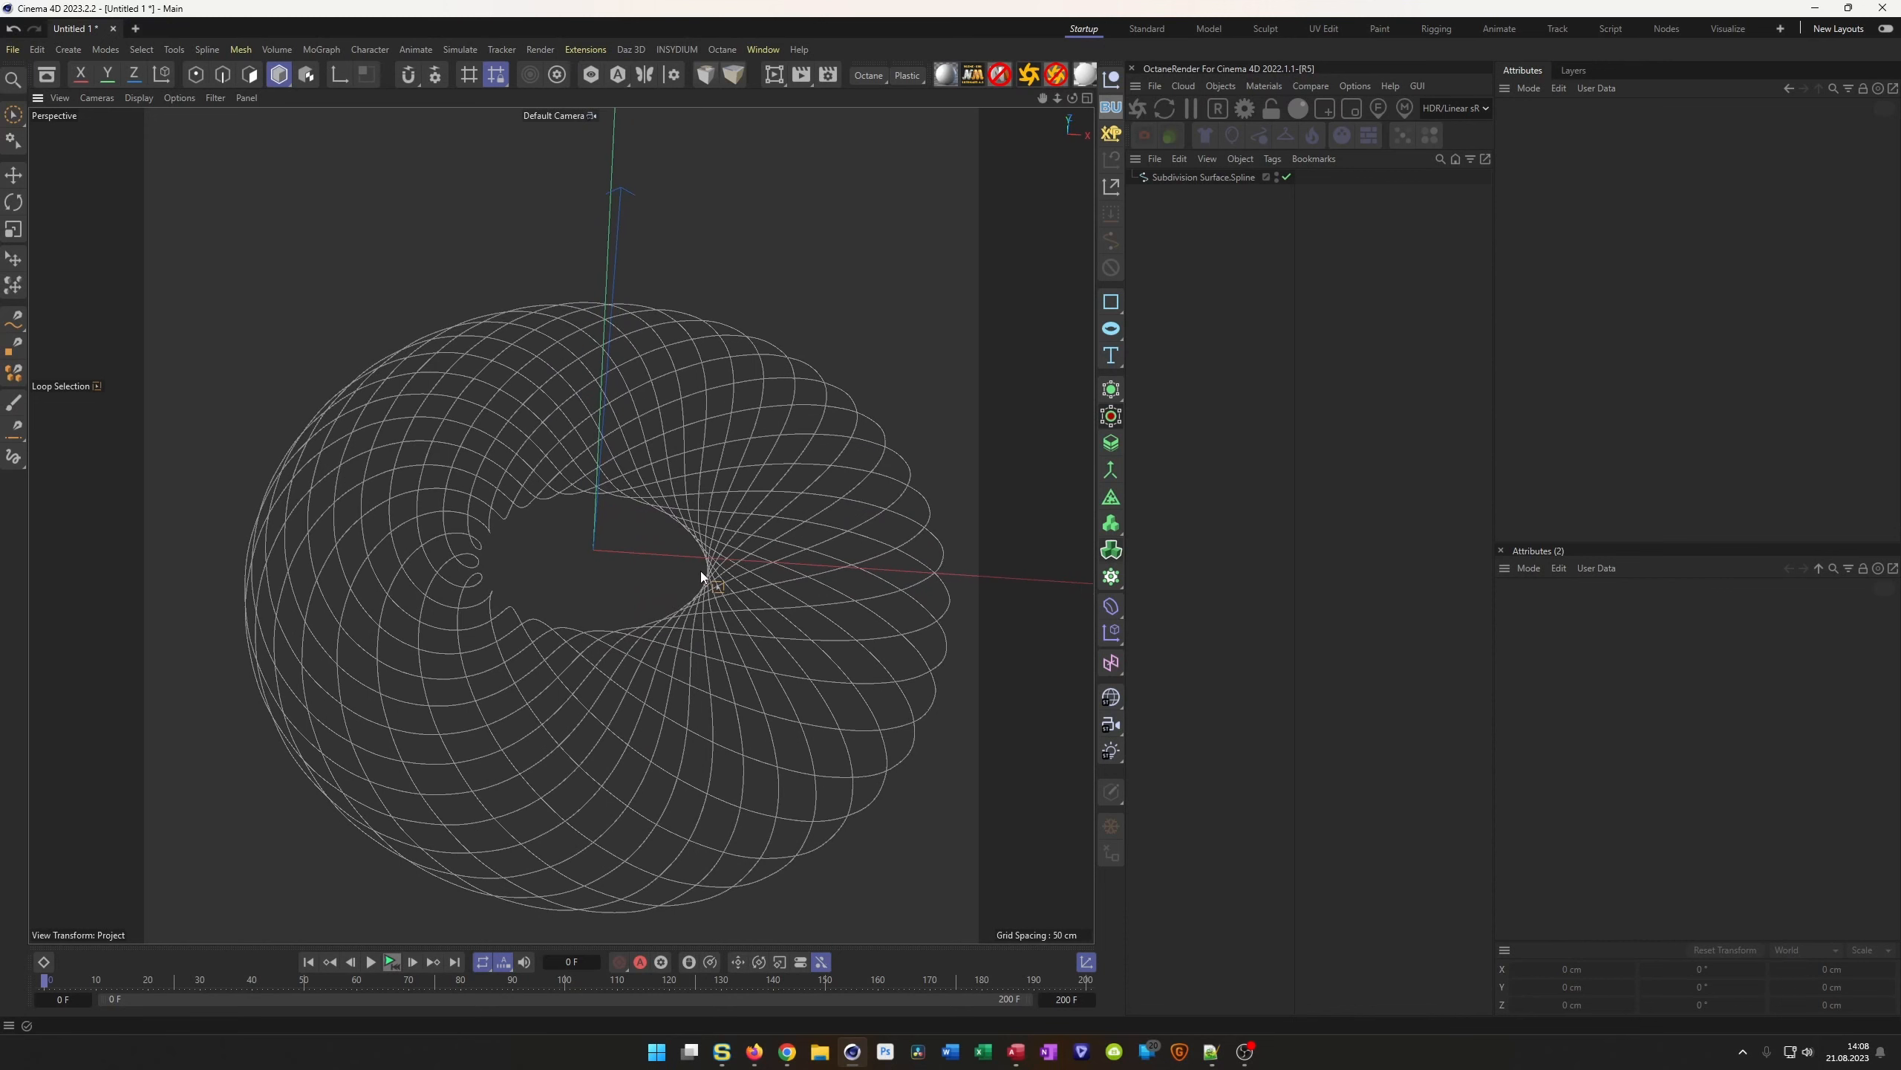
alt+drag(522, 544, 583, 725)
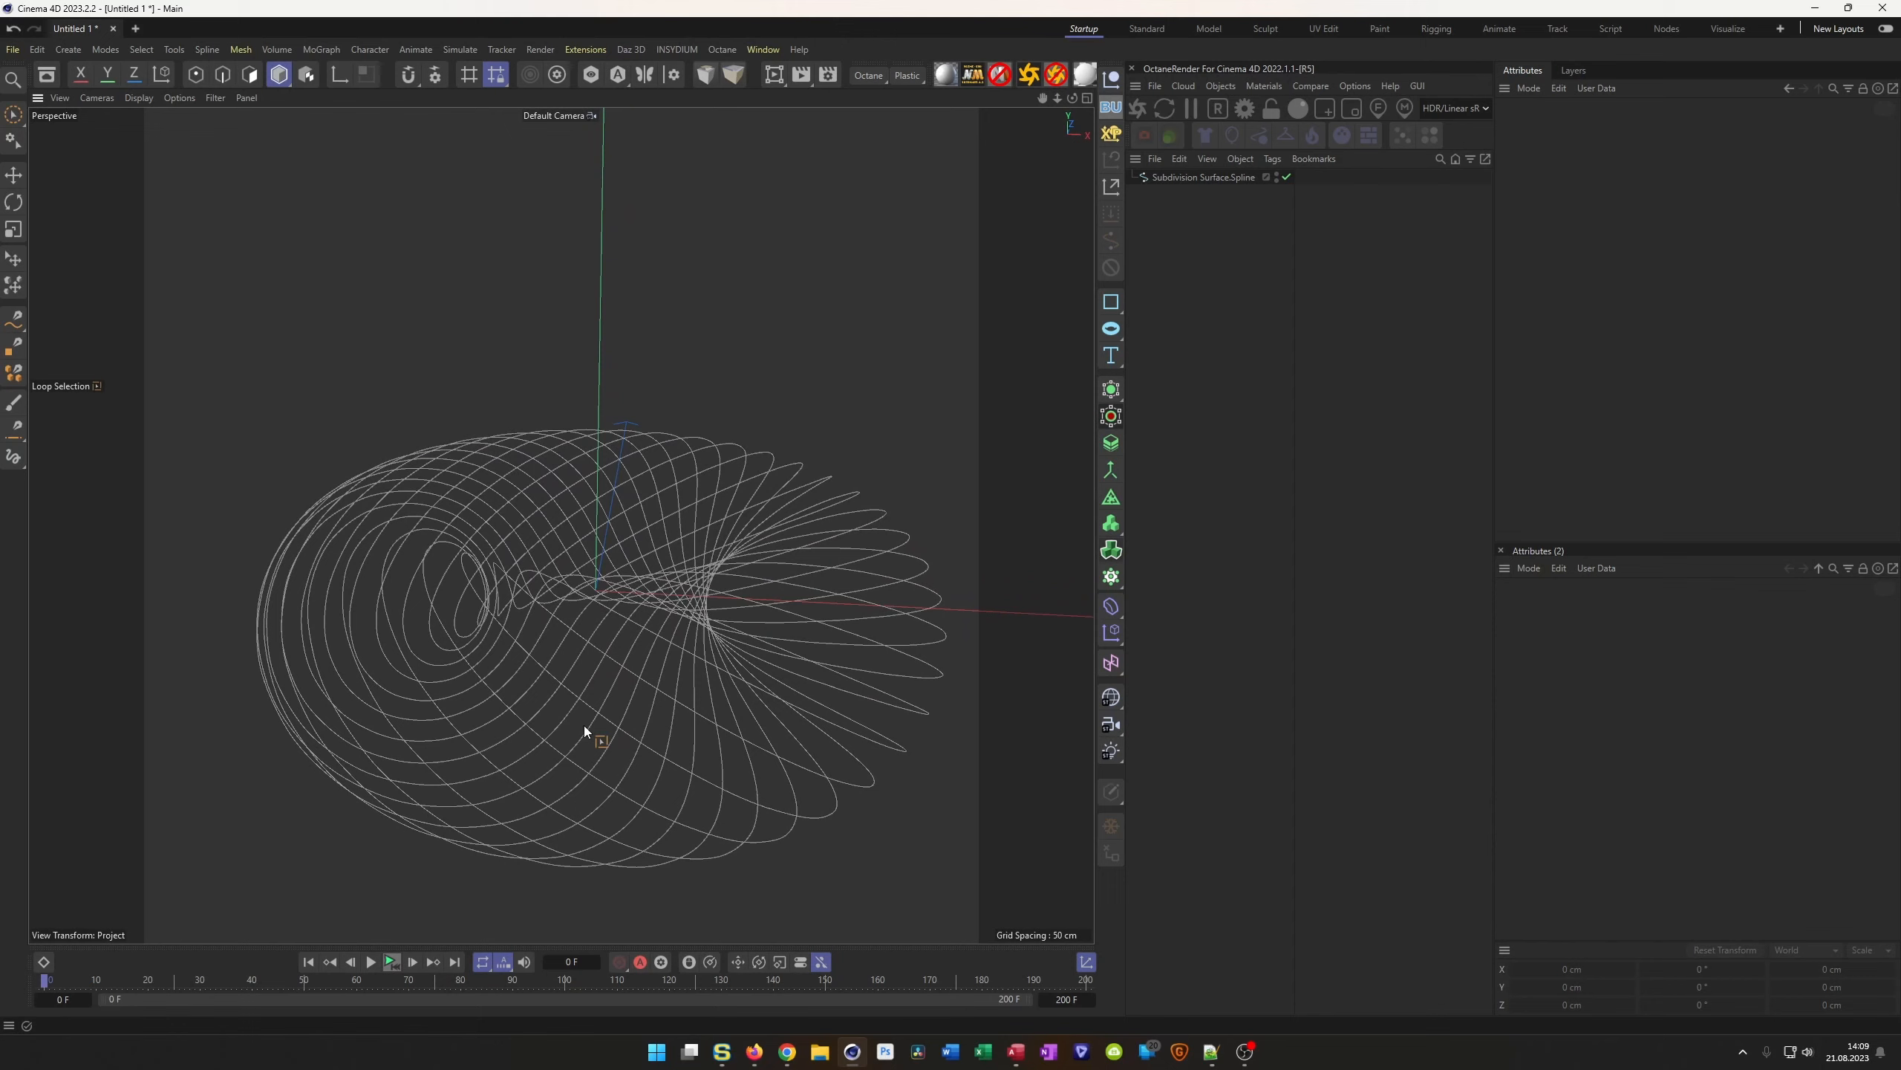
alt+drag(584, 725, 754, 580)
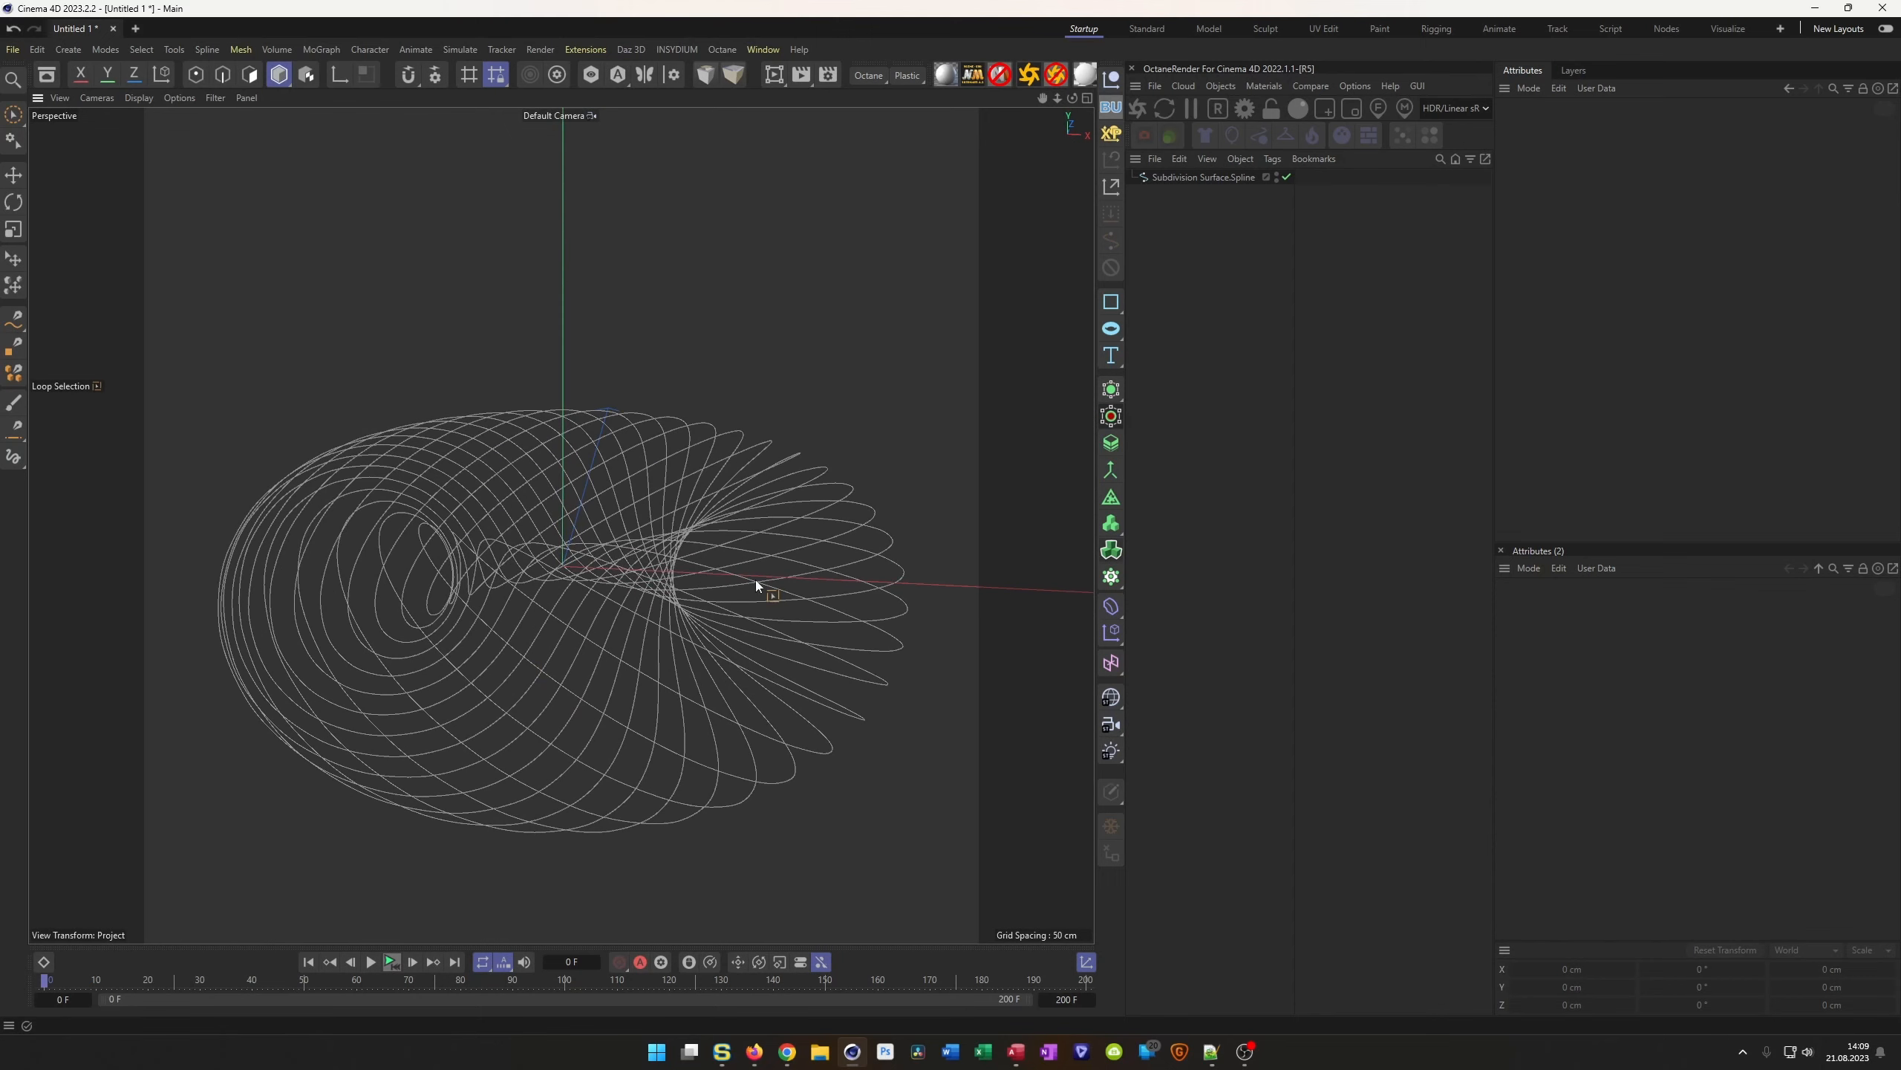
click(1177, 177)
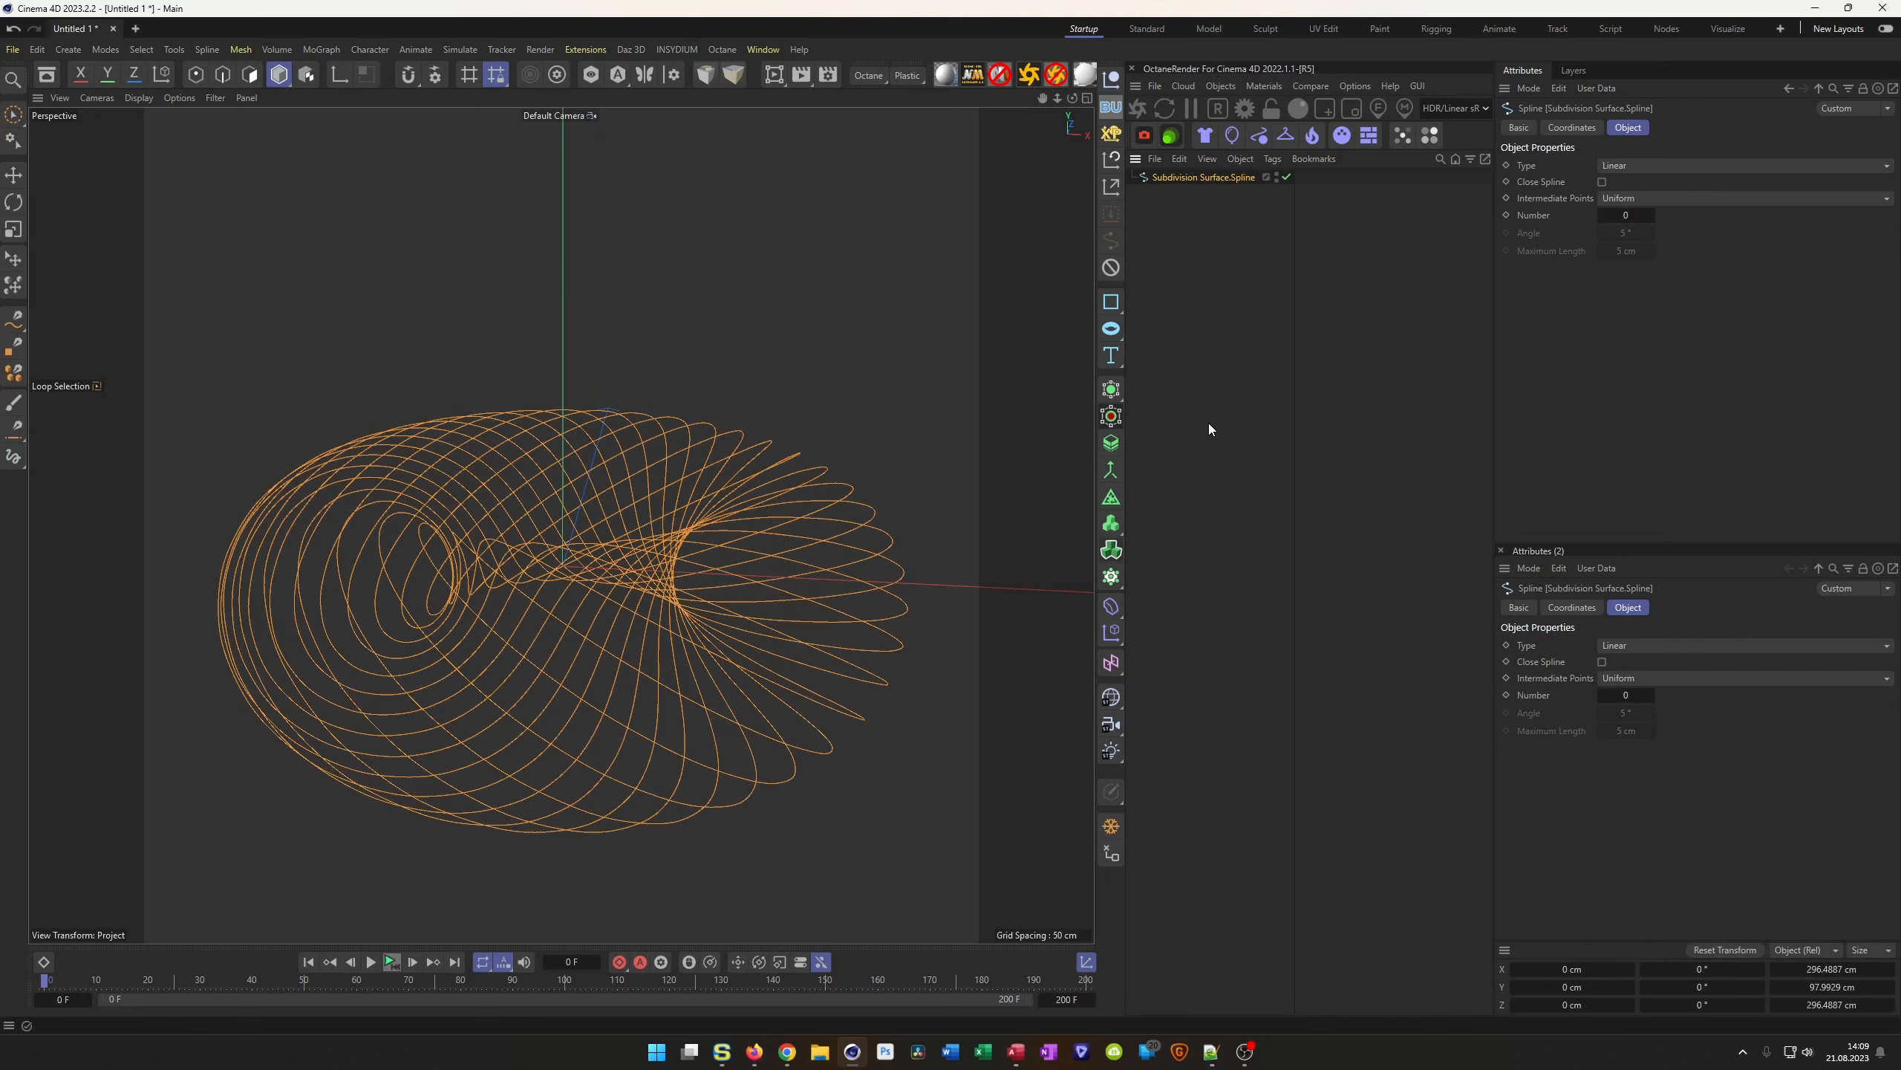
key(Return)
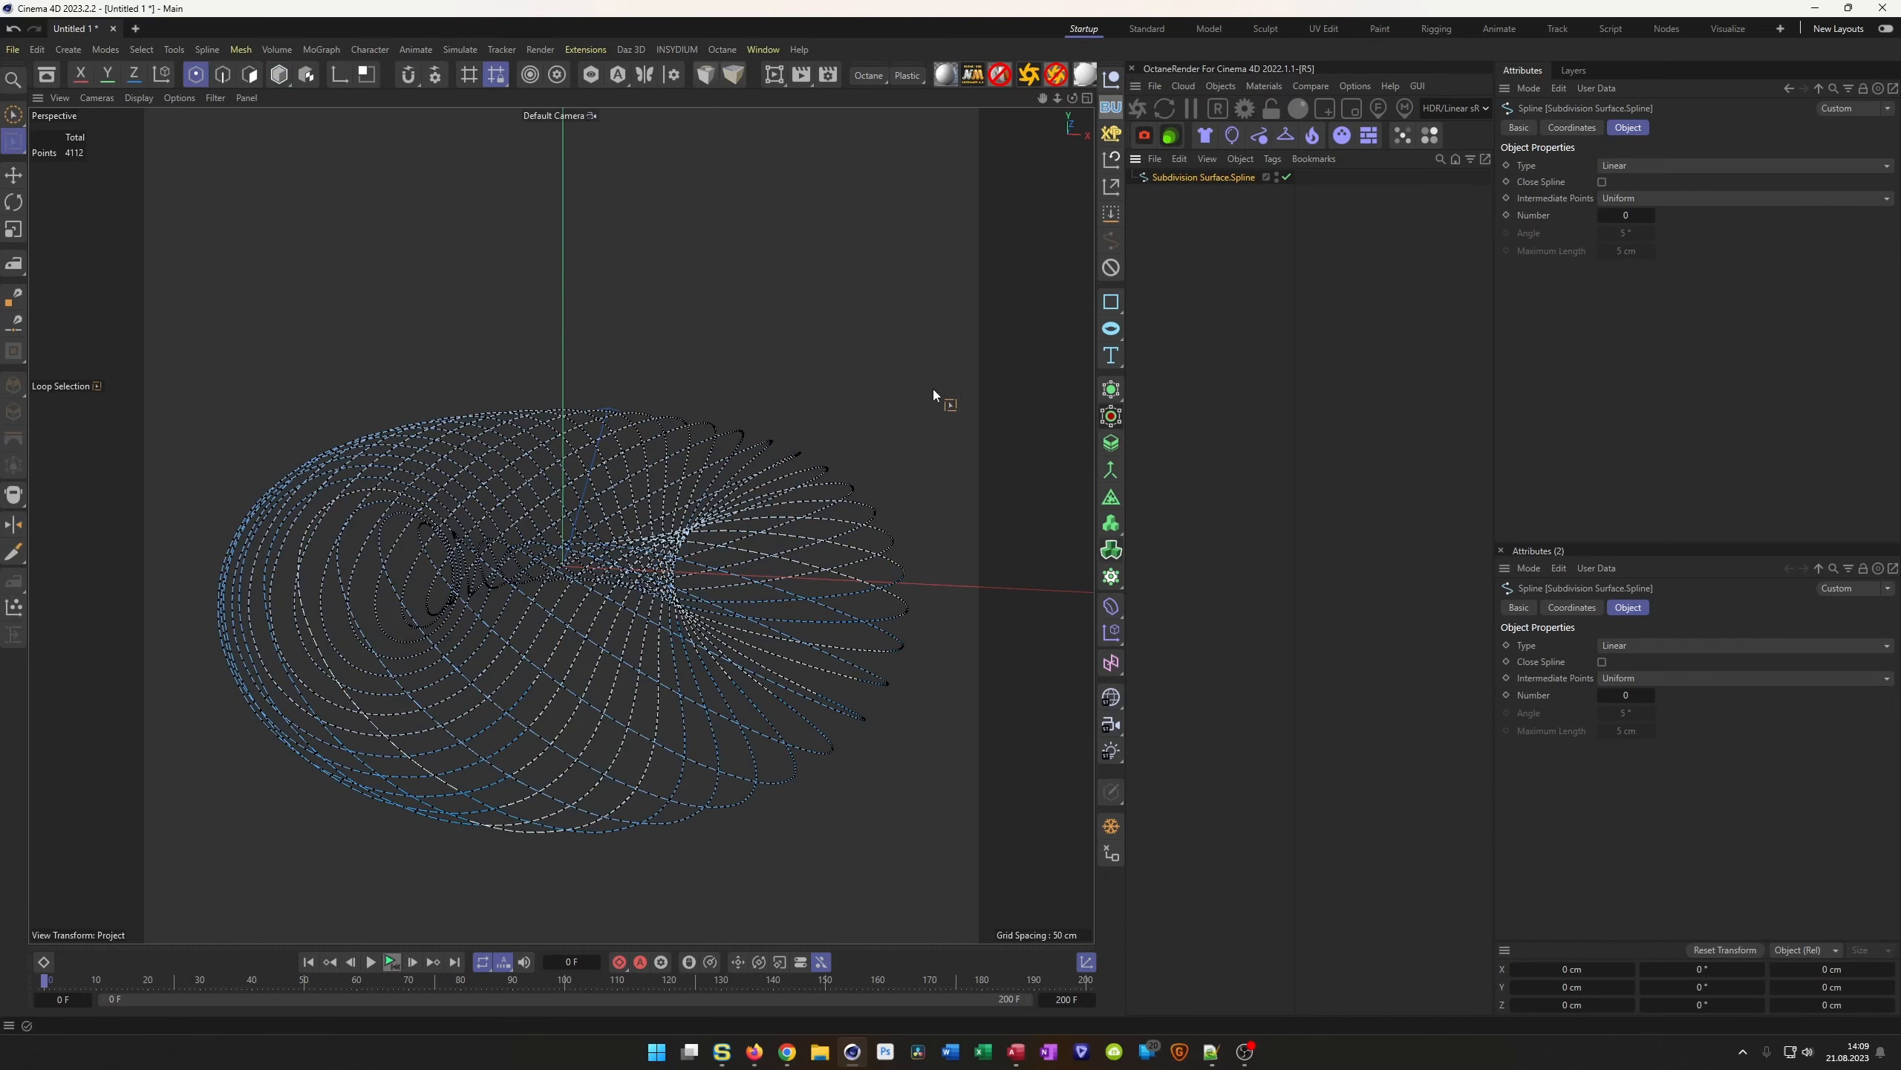
right_click(933, 390)
Undo back through the helix and circle experiment until the deleted torus and Subdivision Surface source objects are restored
key(ctrl+z)
key(ctrl+z)
key(ctrl+z)
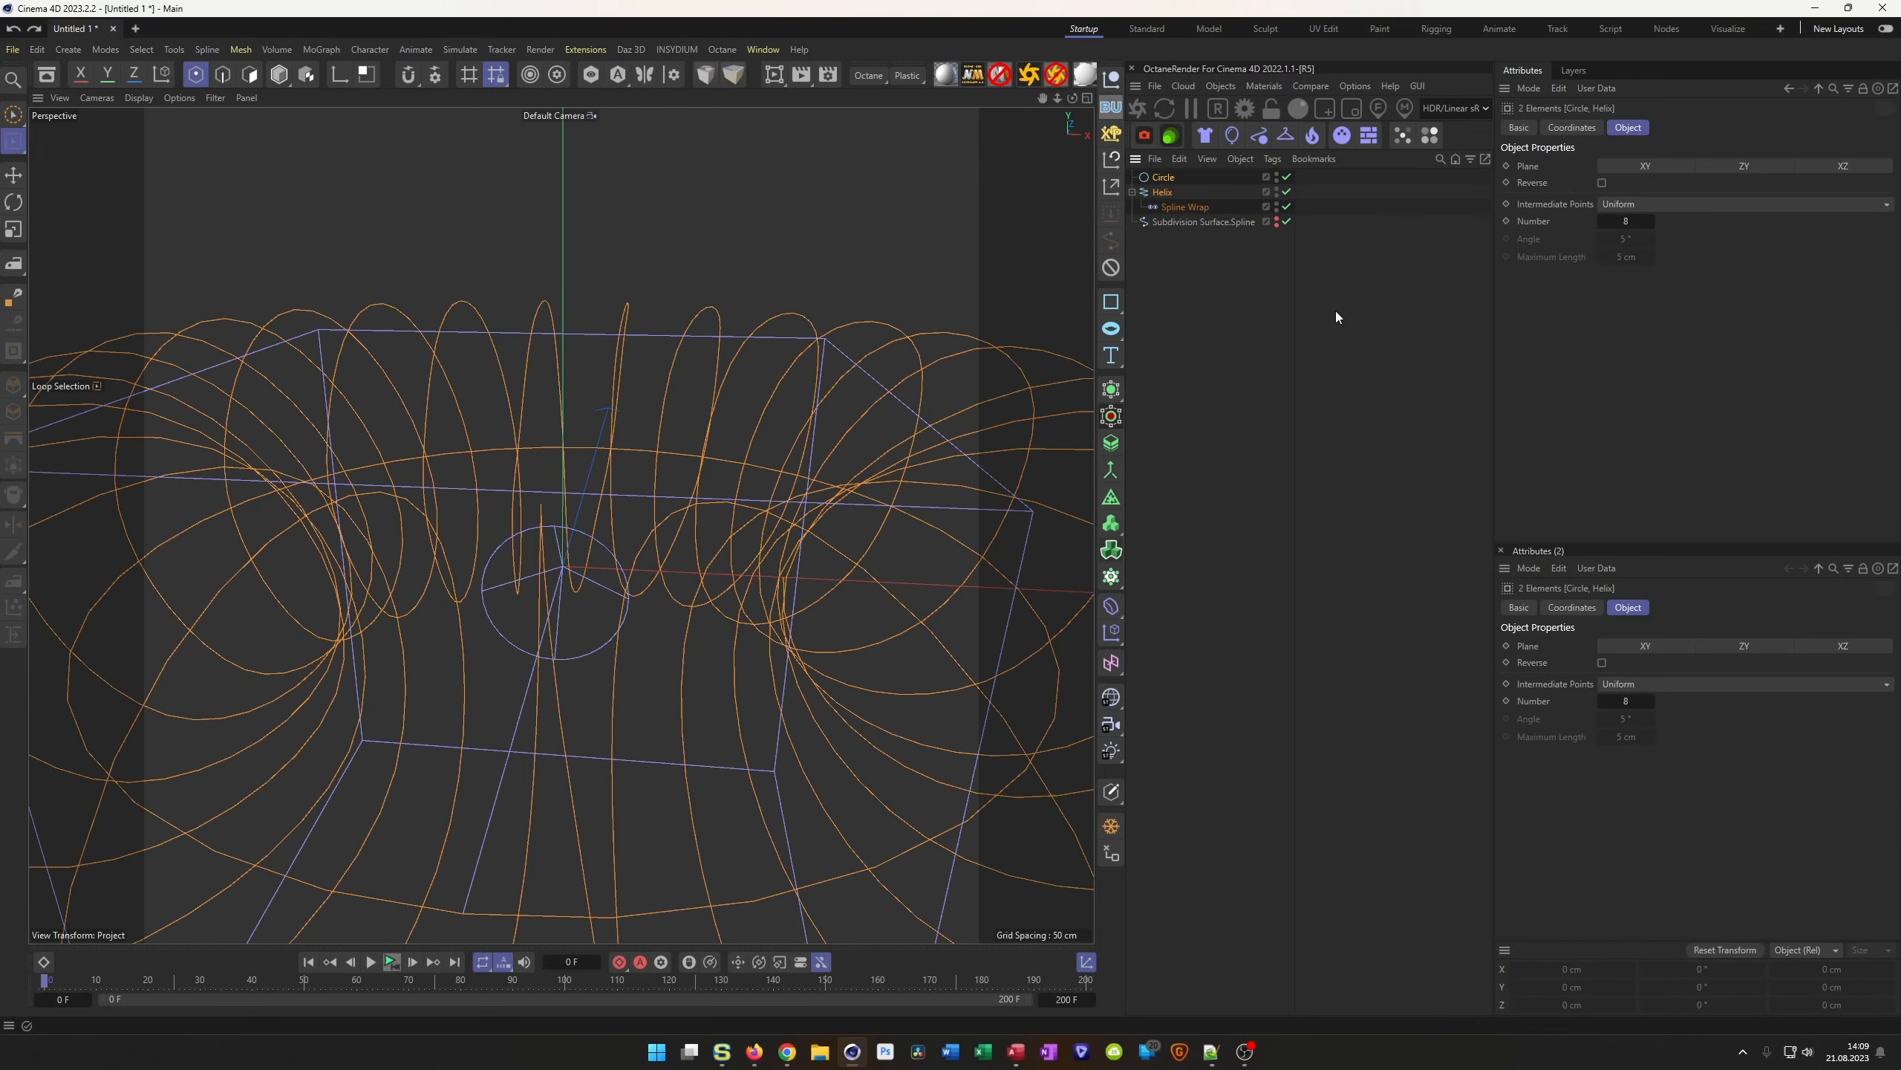
key(ctrl+z)
key(ctrl+z)
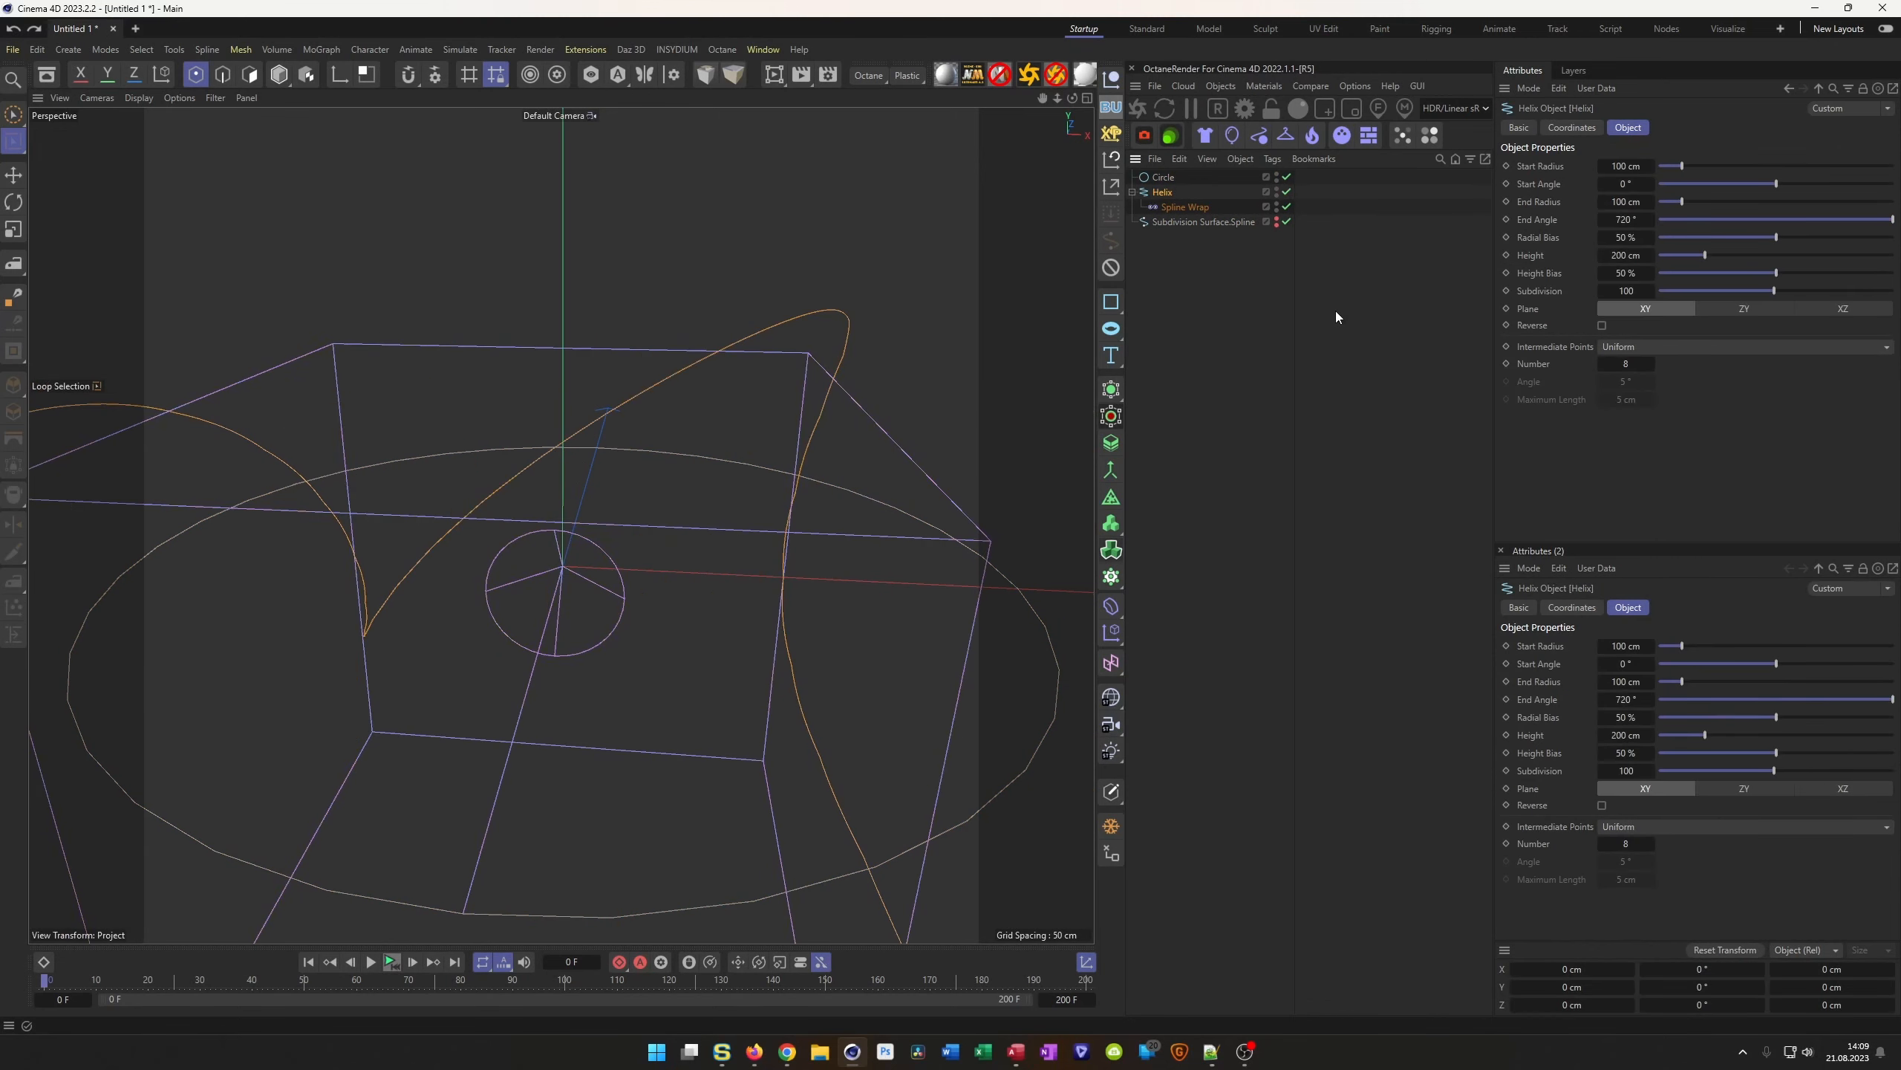
key(ctrl+z)
key(ctrl+z)
key(ctrl+z)
key(ctrl+z)
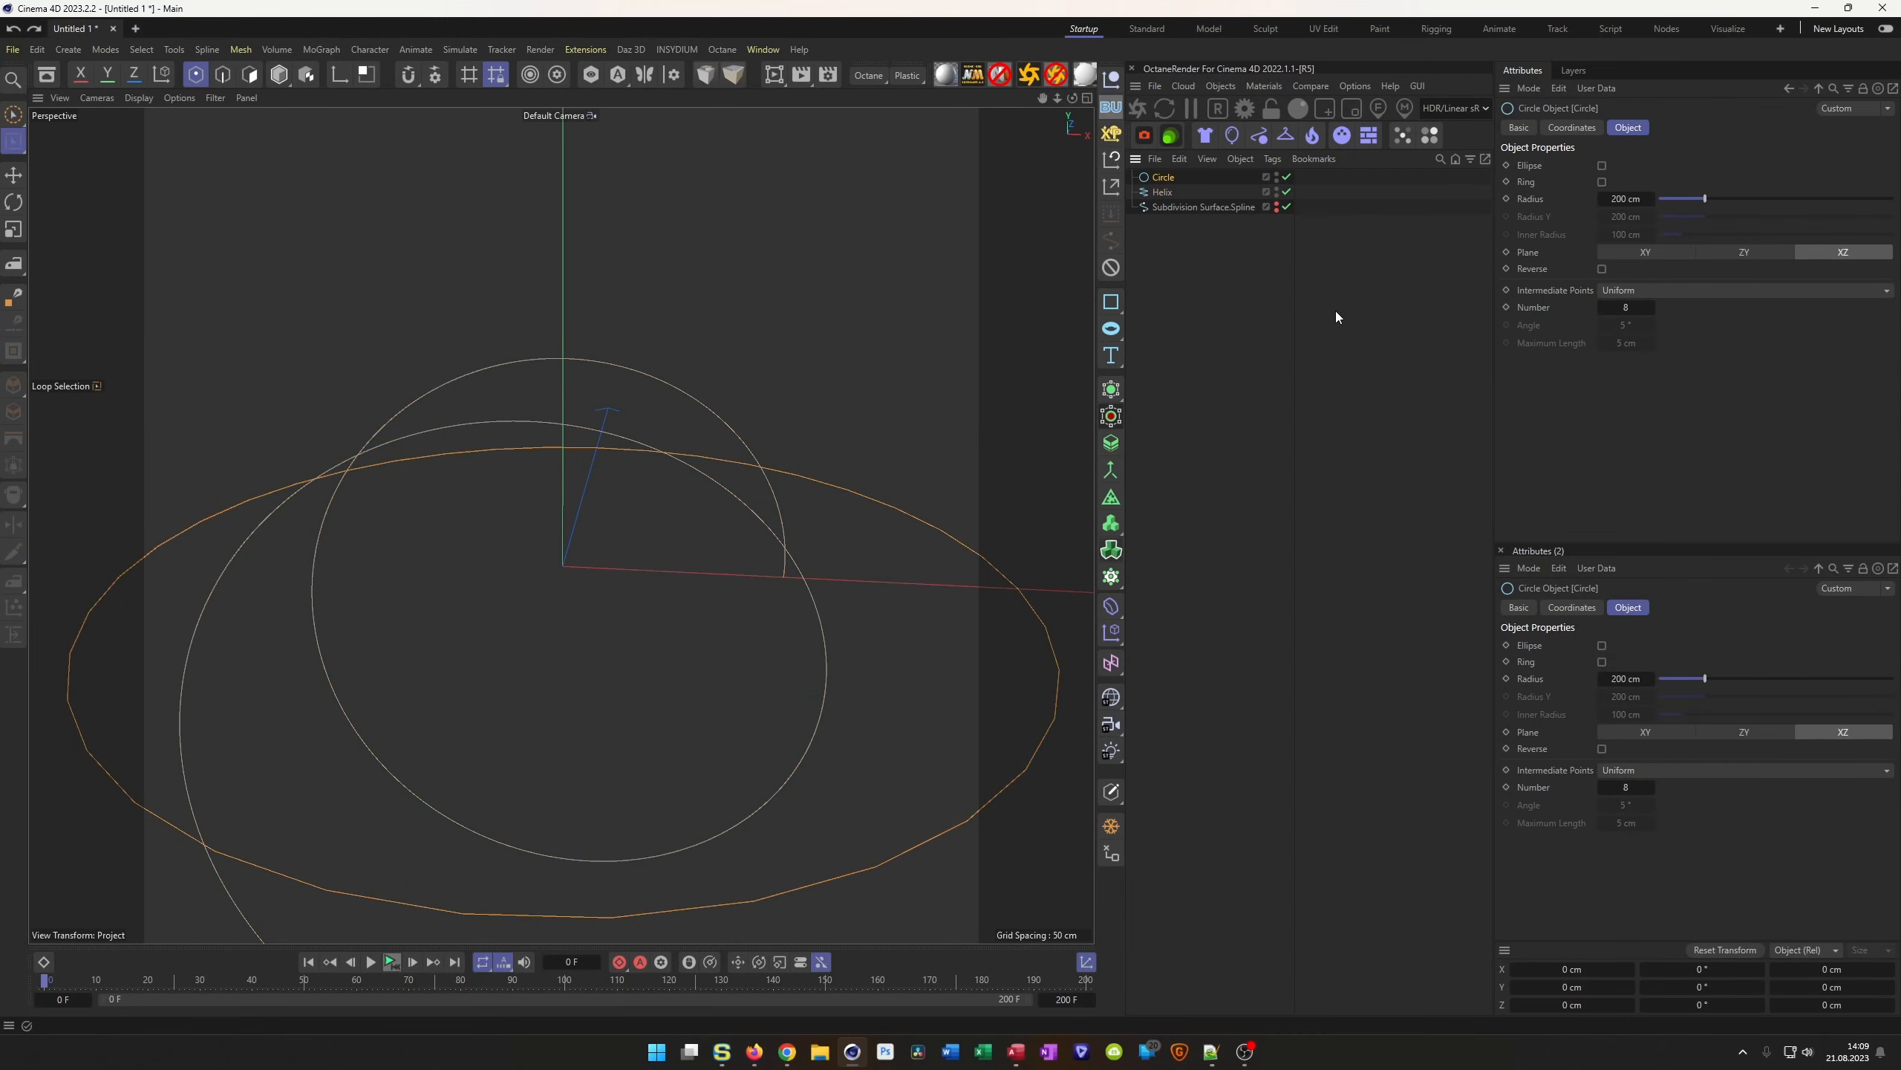
key(ctrl+z)
key(ctrl+z)
key(ctrl+z)
key(ctrl+z)
key(ctrl+z)
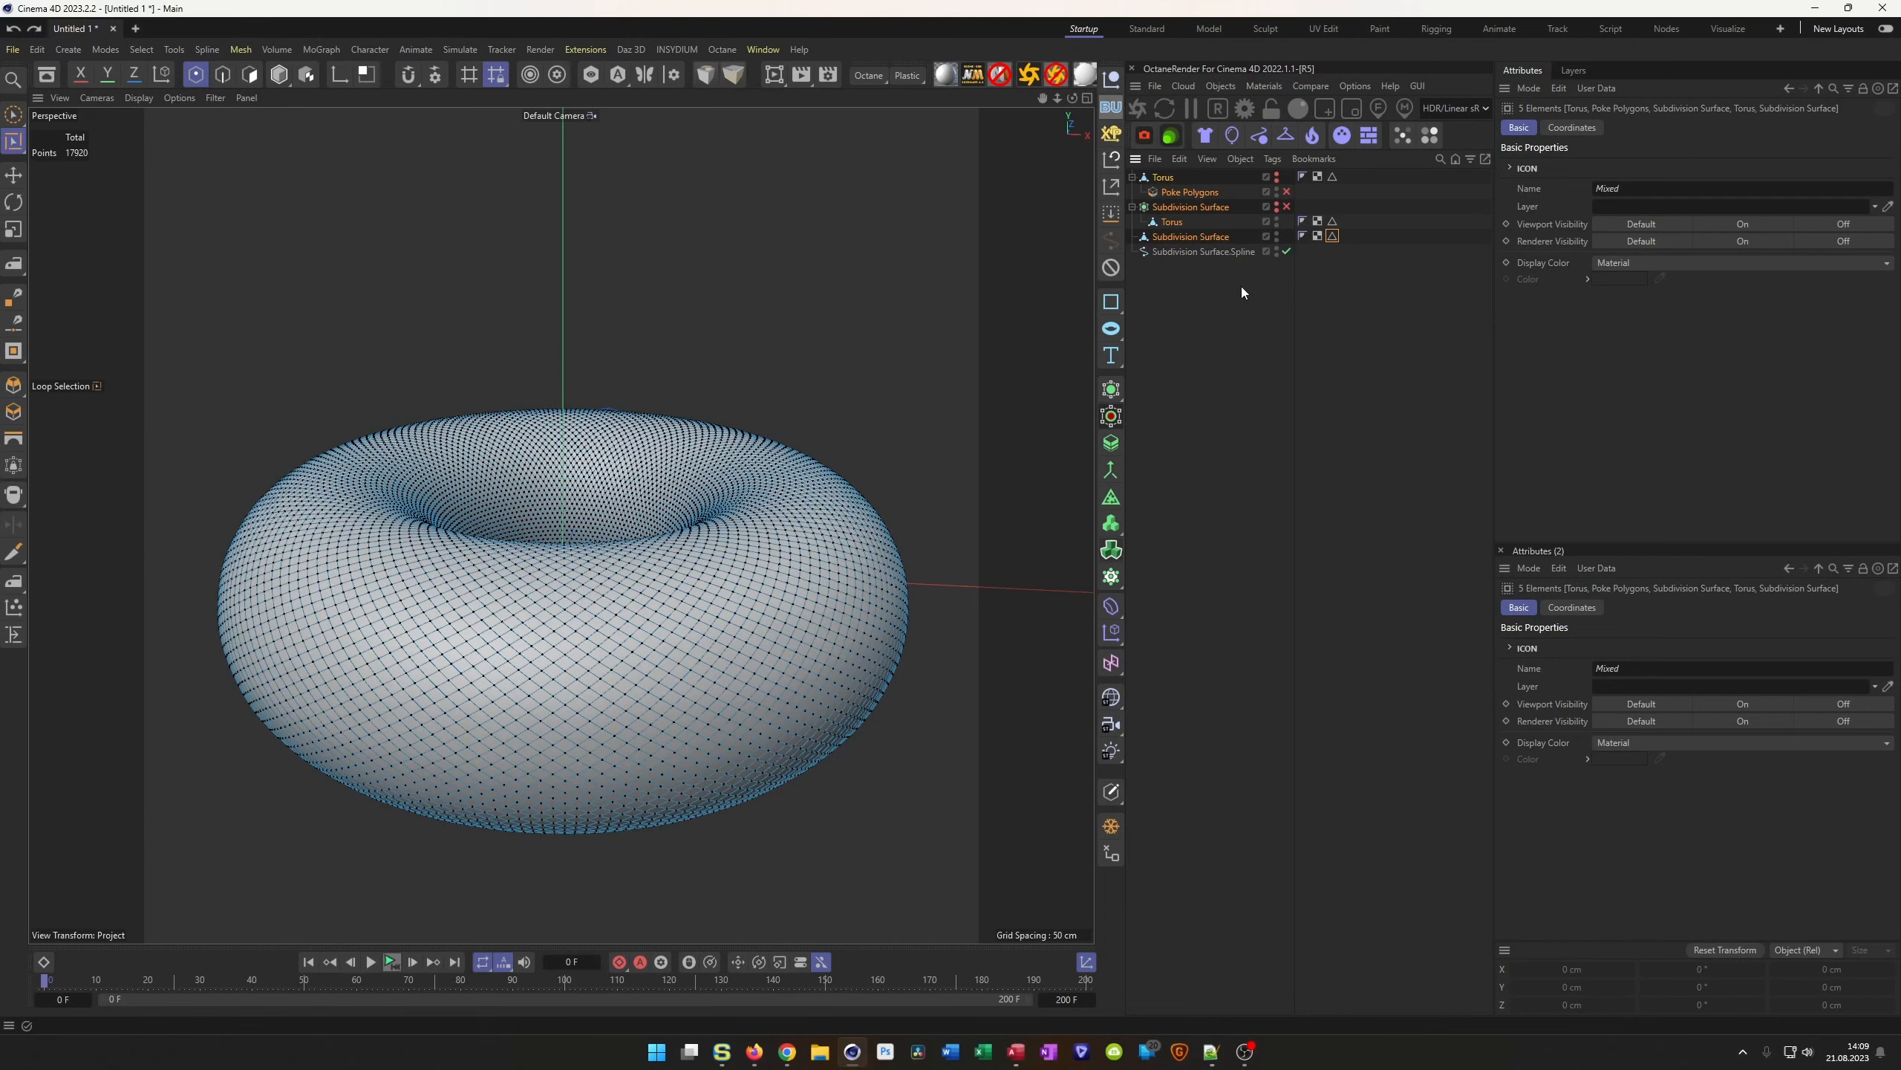
Delete the extracted spline and recall the stored edge selection on the polygonal Subdivision Surface mesh
click(1206, 252)
key(Delete)
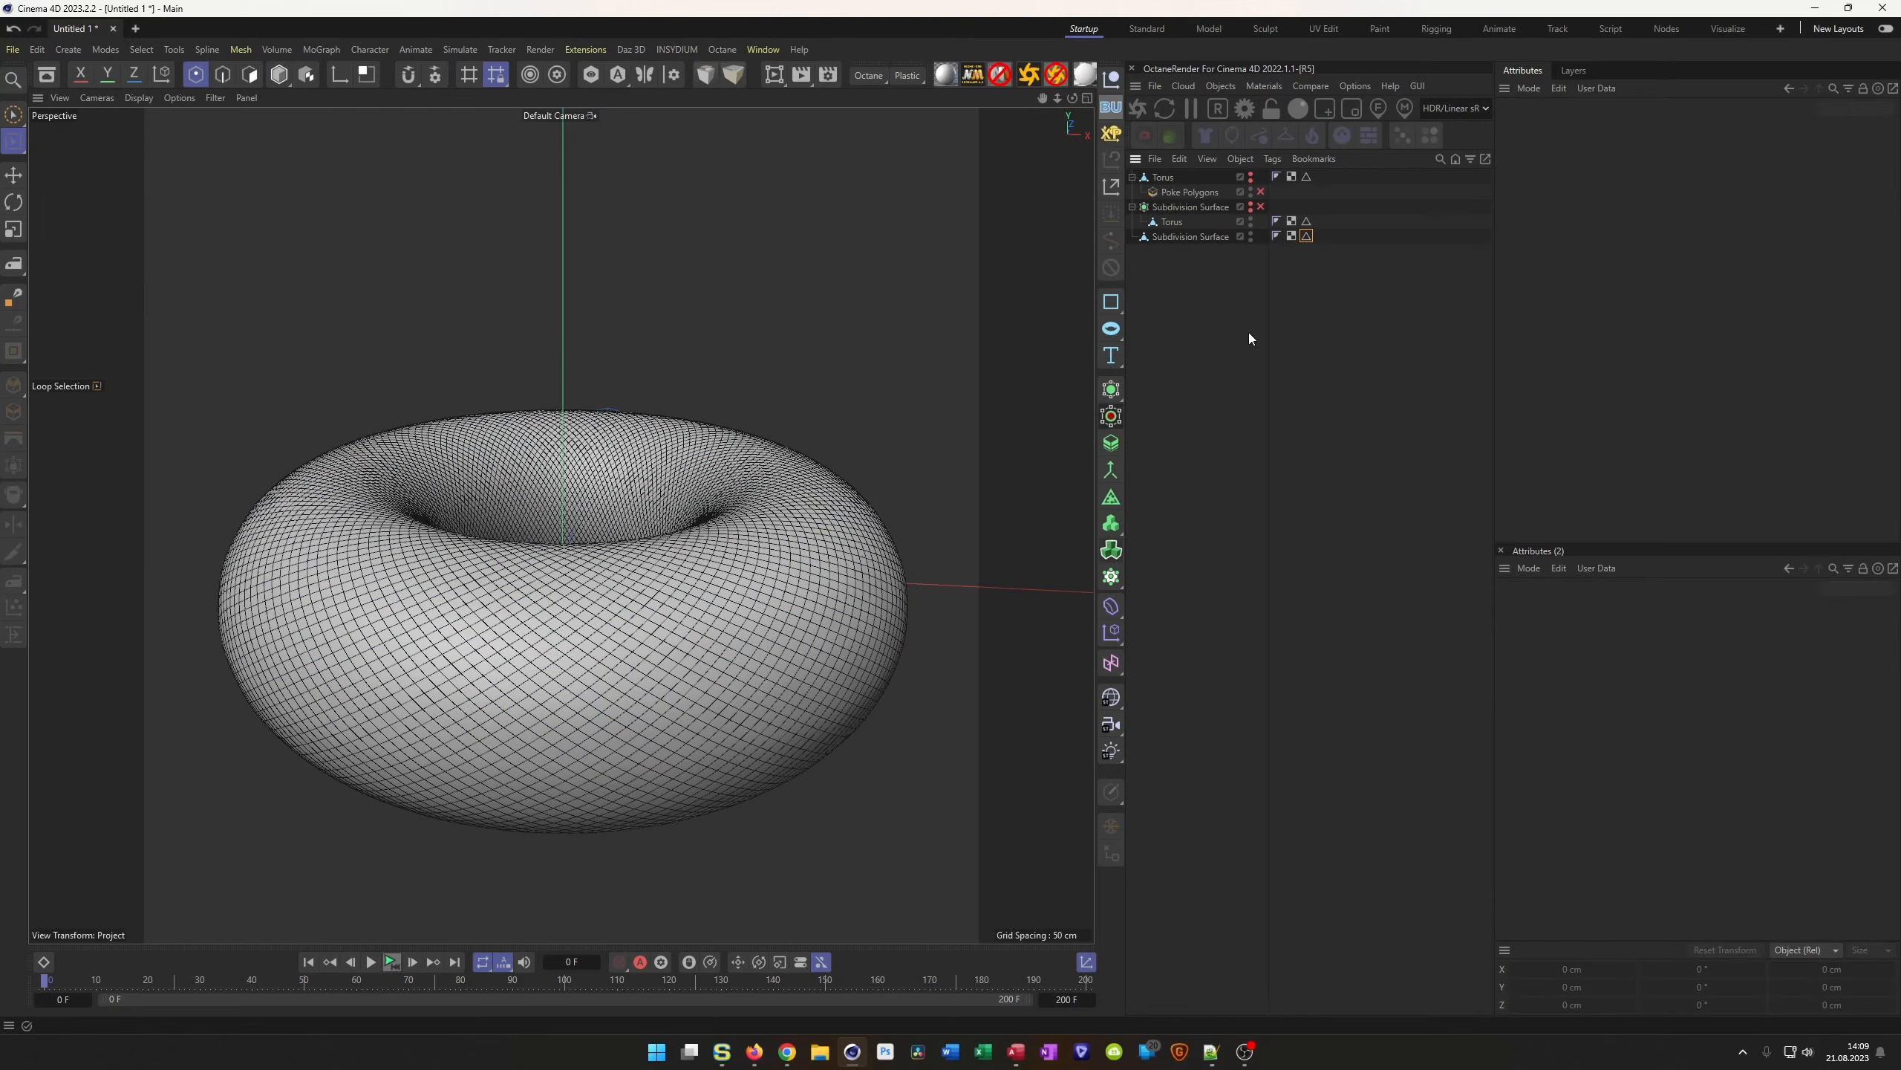
double_click(1306, 236)
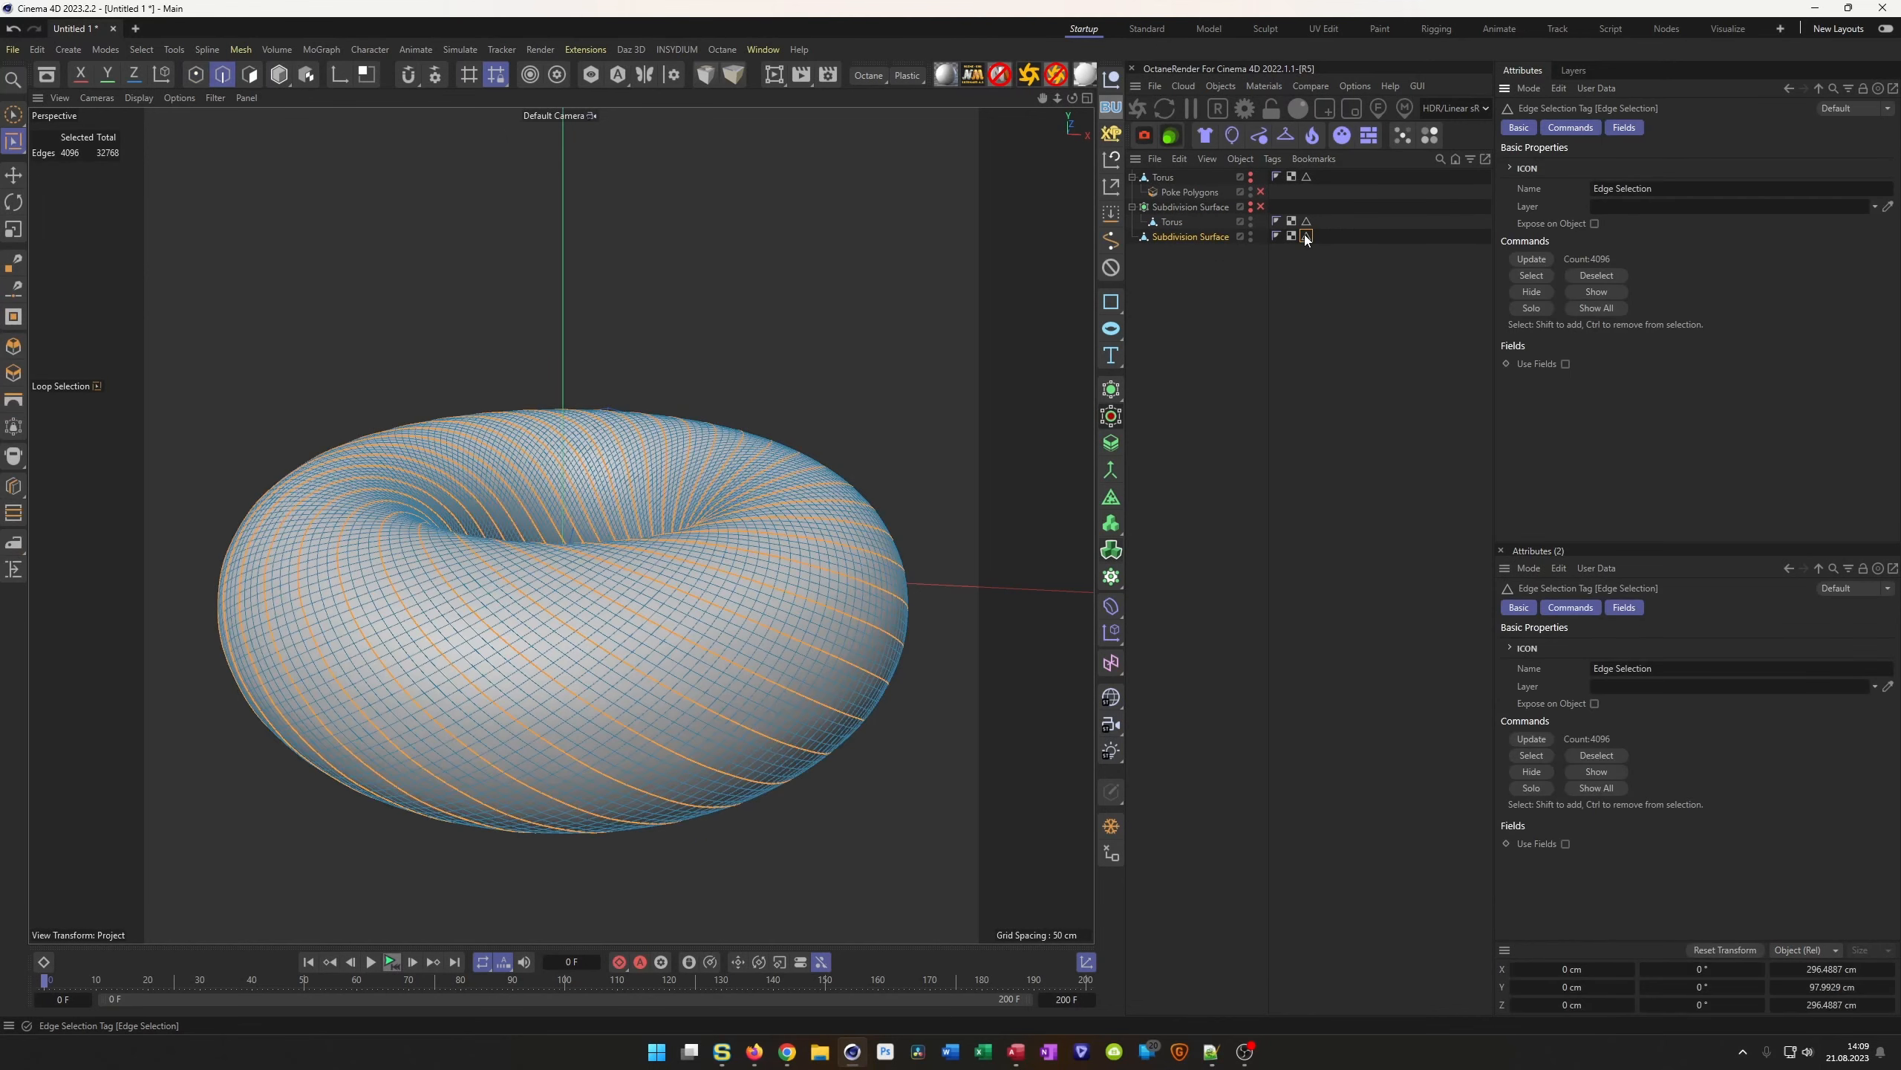
click(1176, 239)
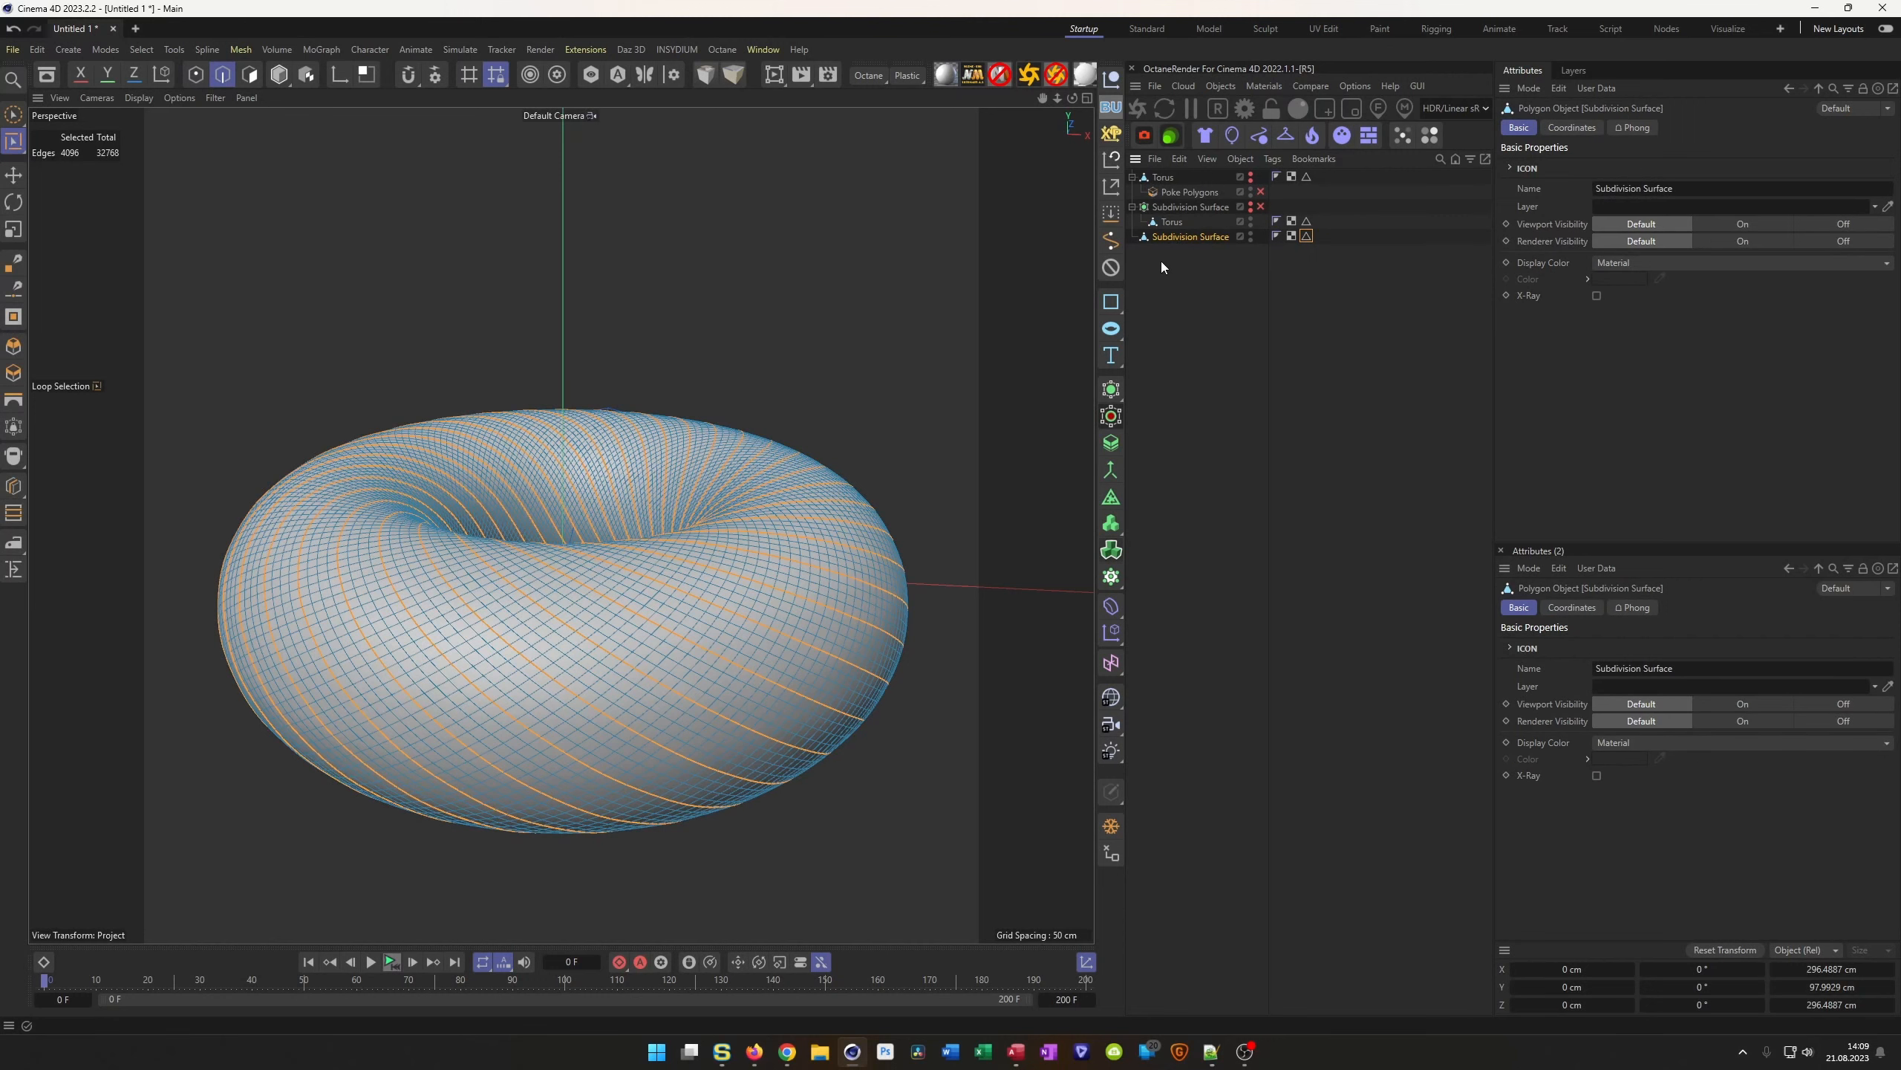
Examine the undo depth in the Memory preferences, then close the preferences
key(ctrl+e)
drag(1231, 249, 712, 282)
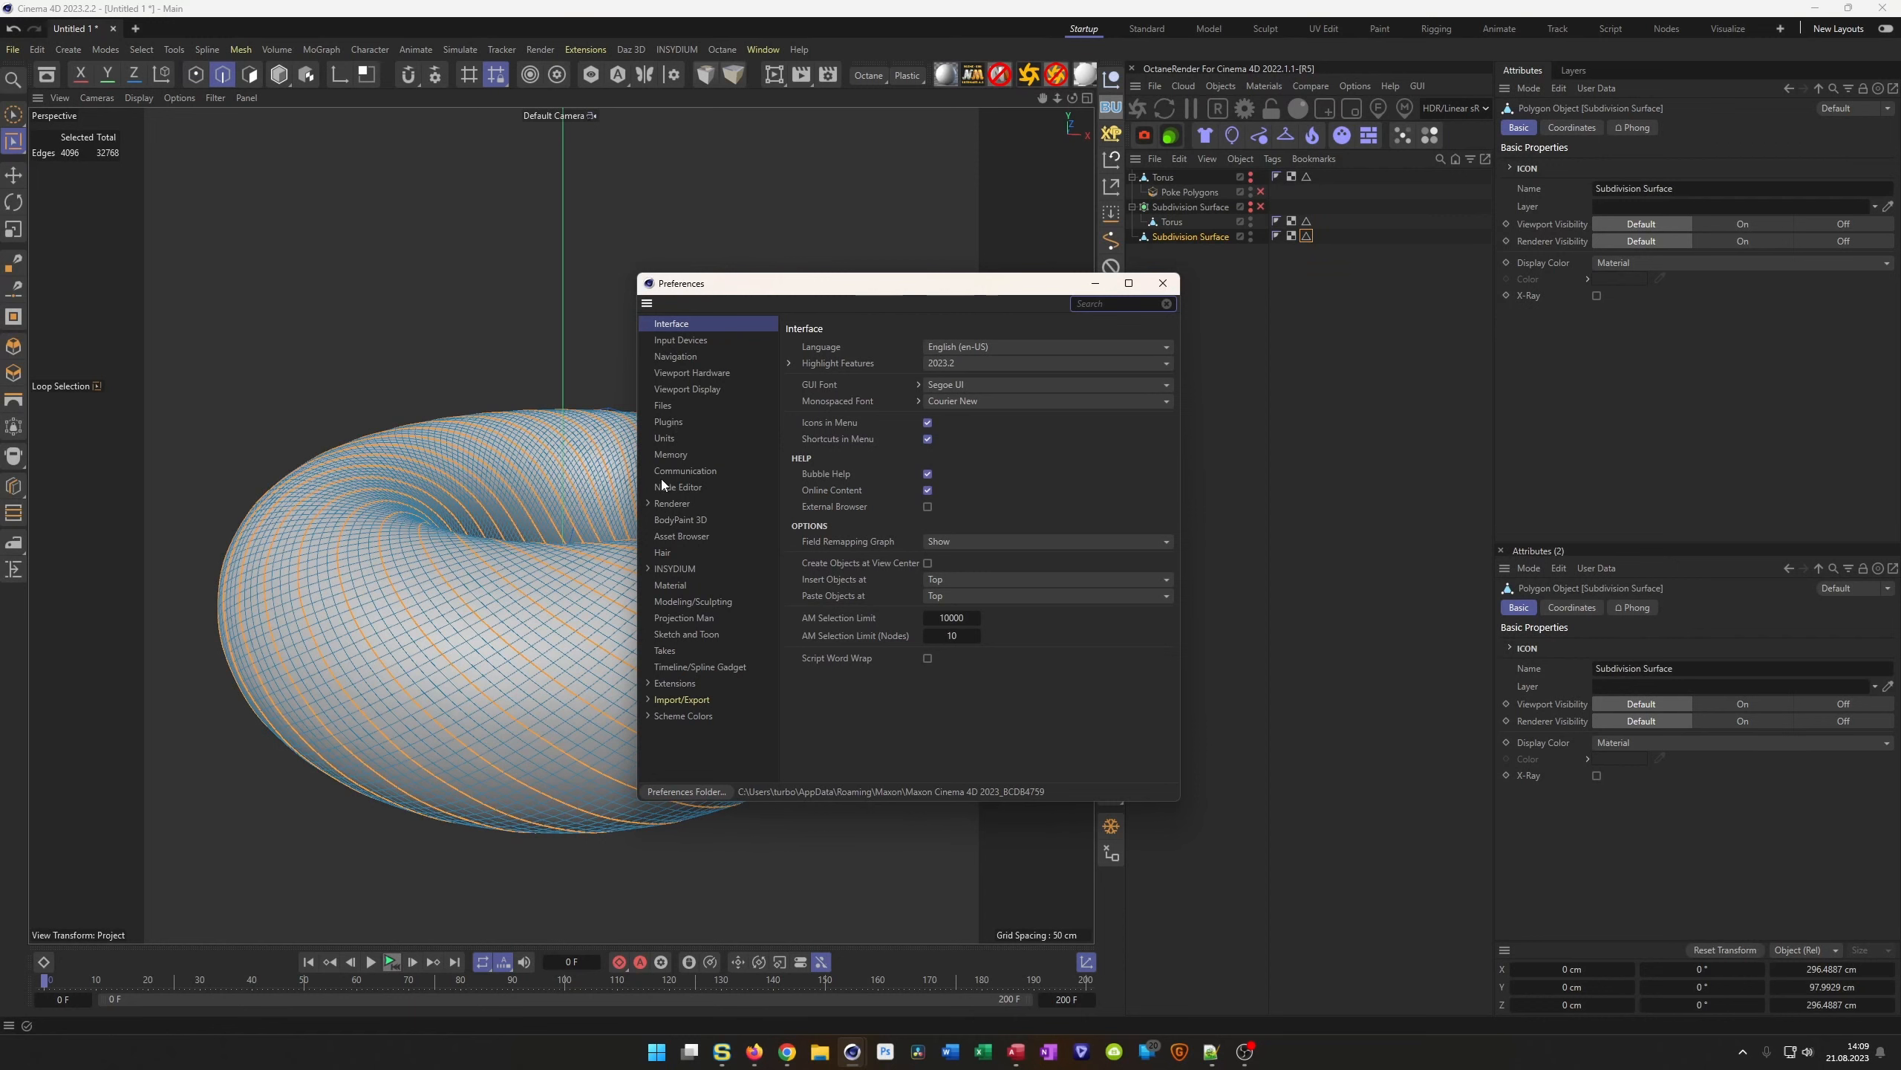
click(663, 454)
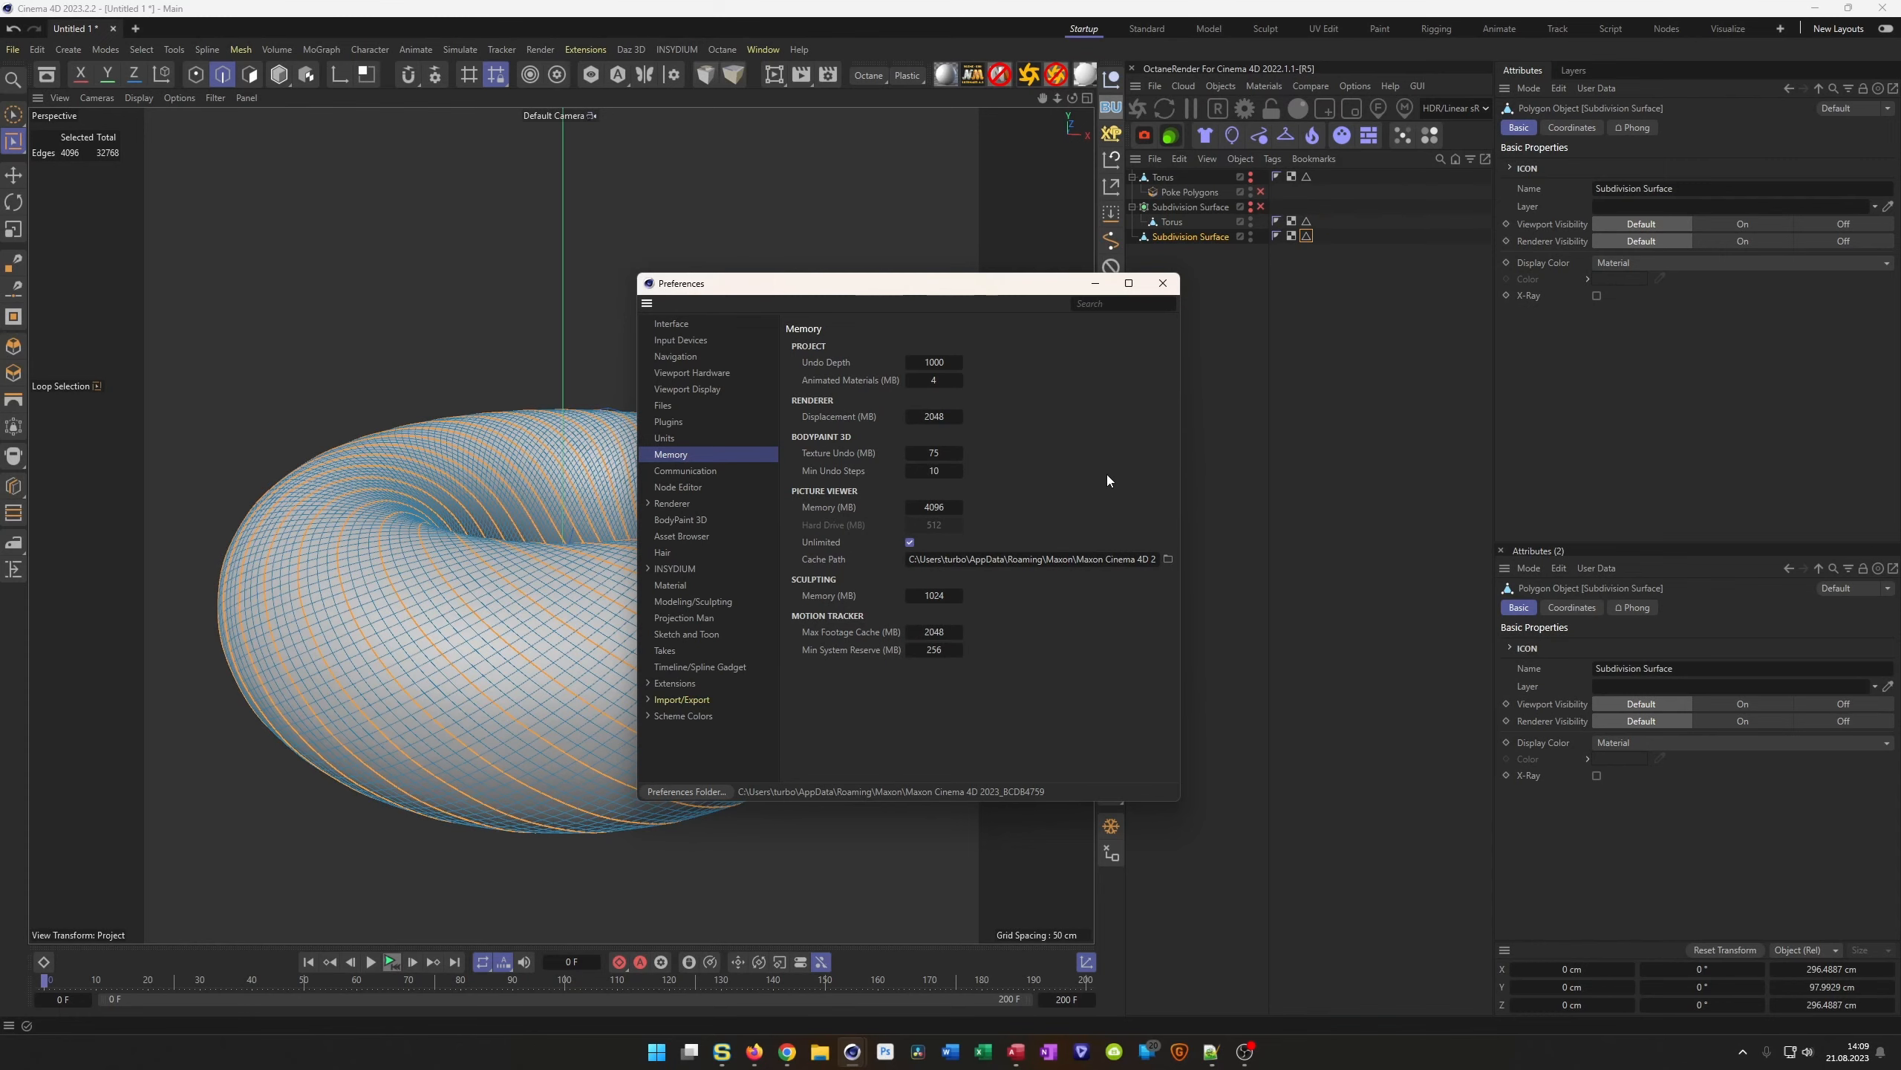
click(1162, 283)
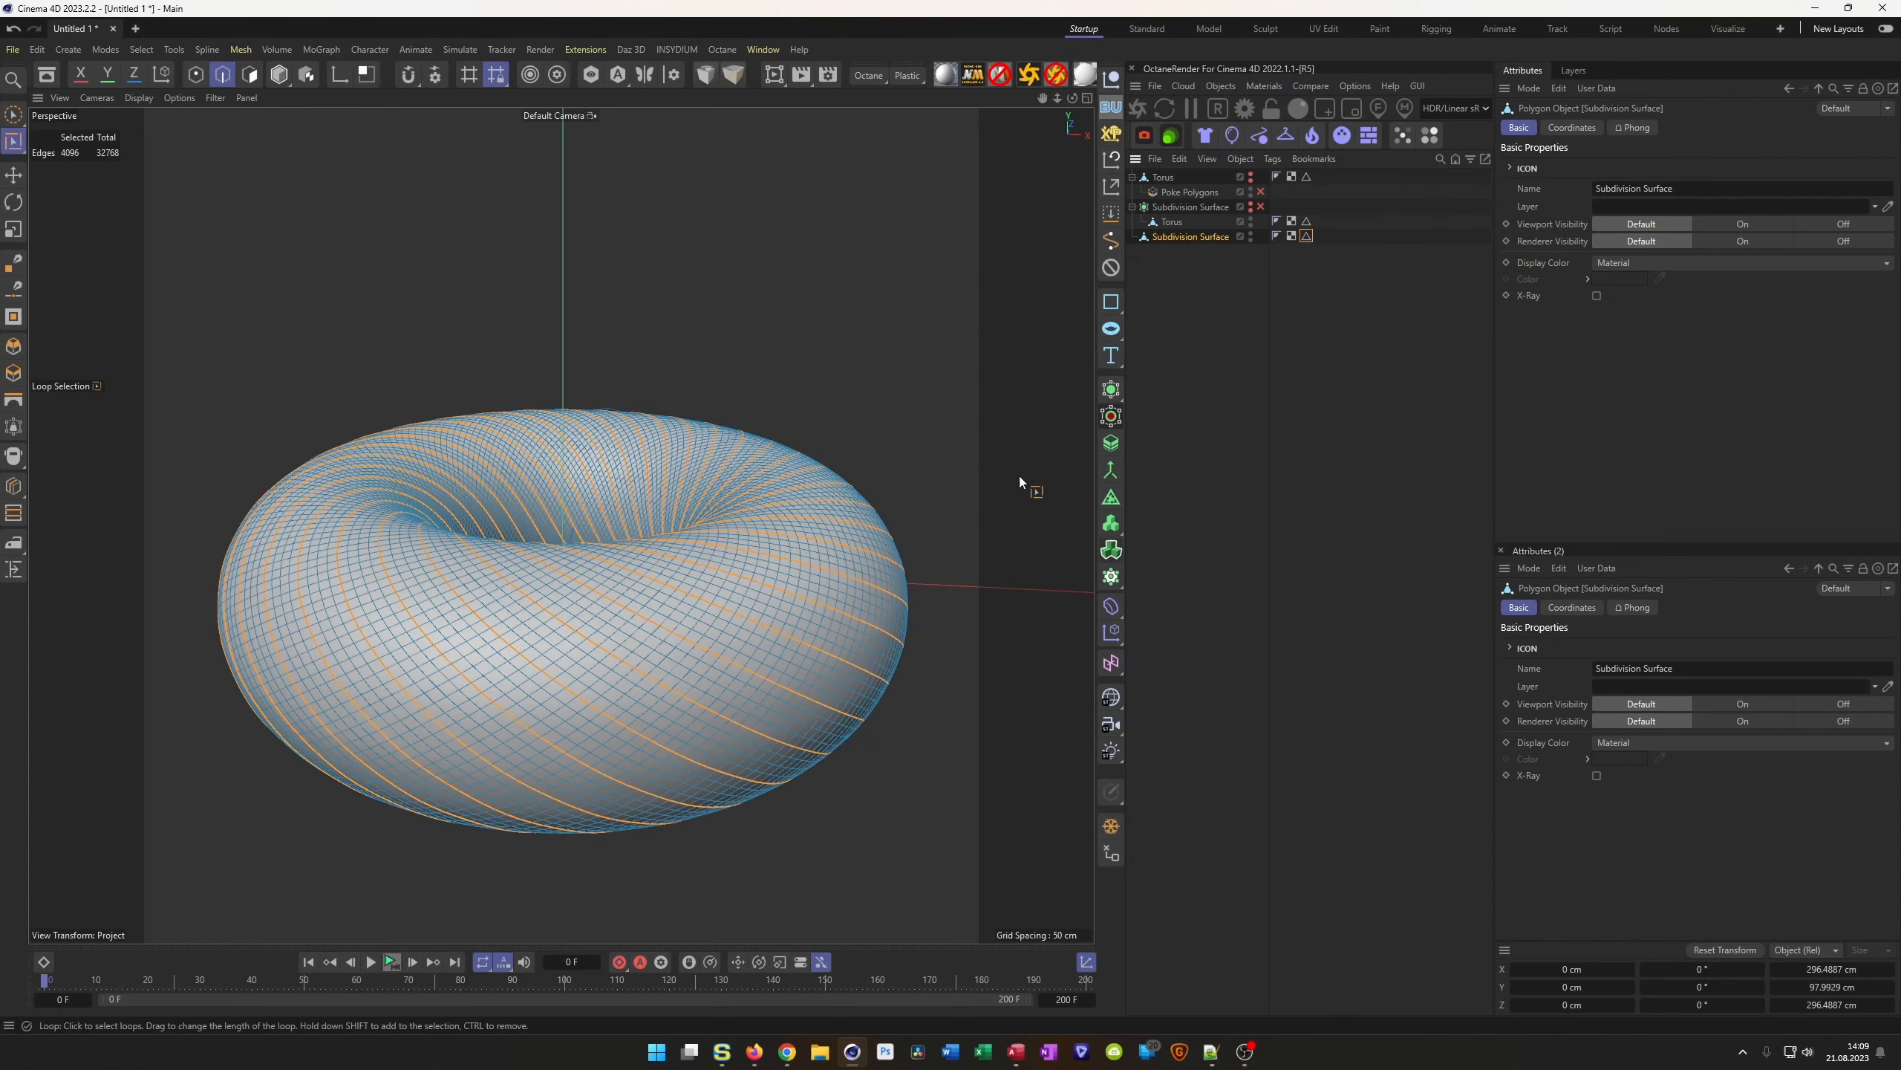
Inflate the torus mesh by moving all its polygons 40 cm along their normals with Normal Move
mouse_move(529, 506)
alt+mouse_down()
mouse_move(528, 452)
mouse_move(529, 494)
alt+mouse_up()
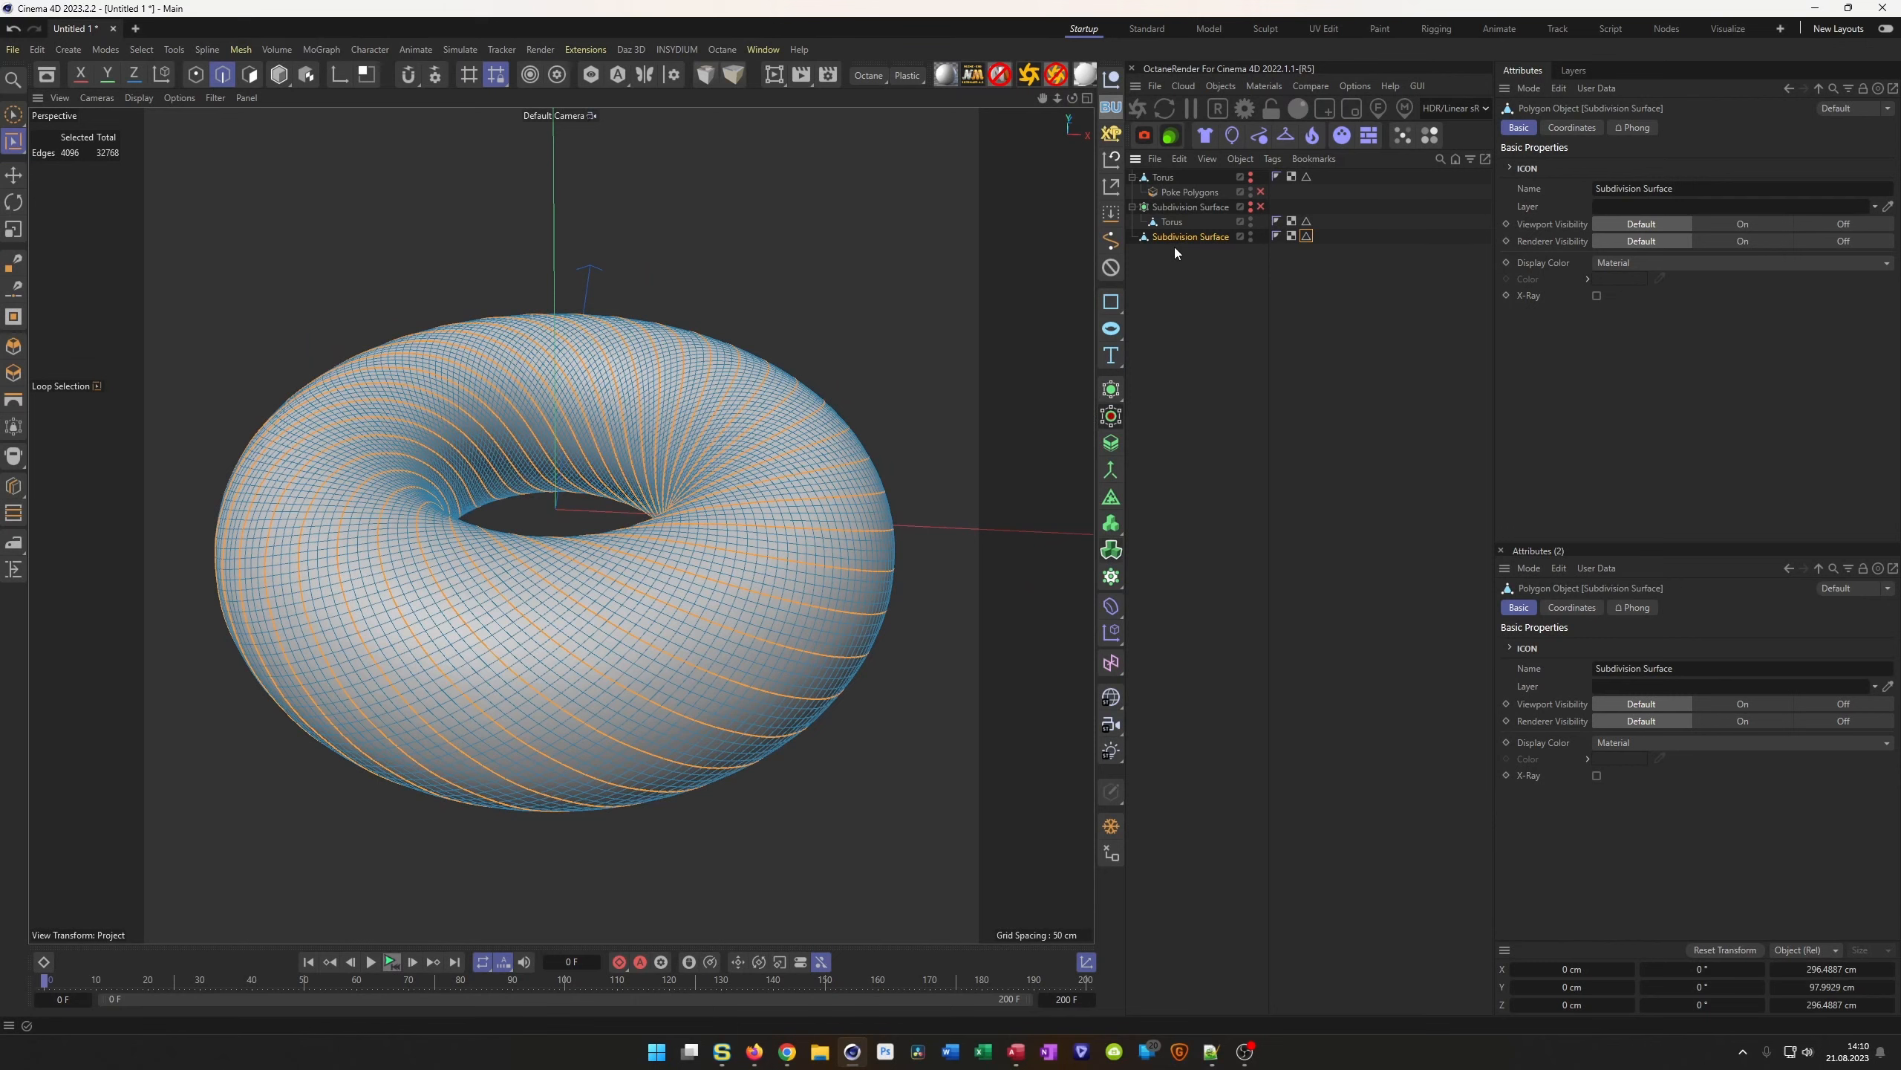
key(Return)
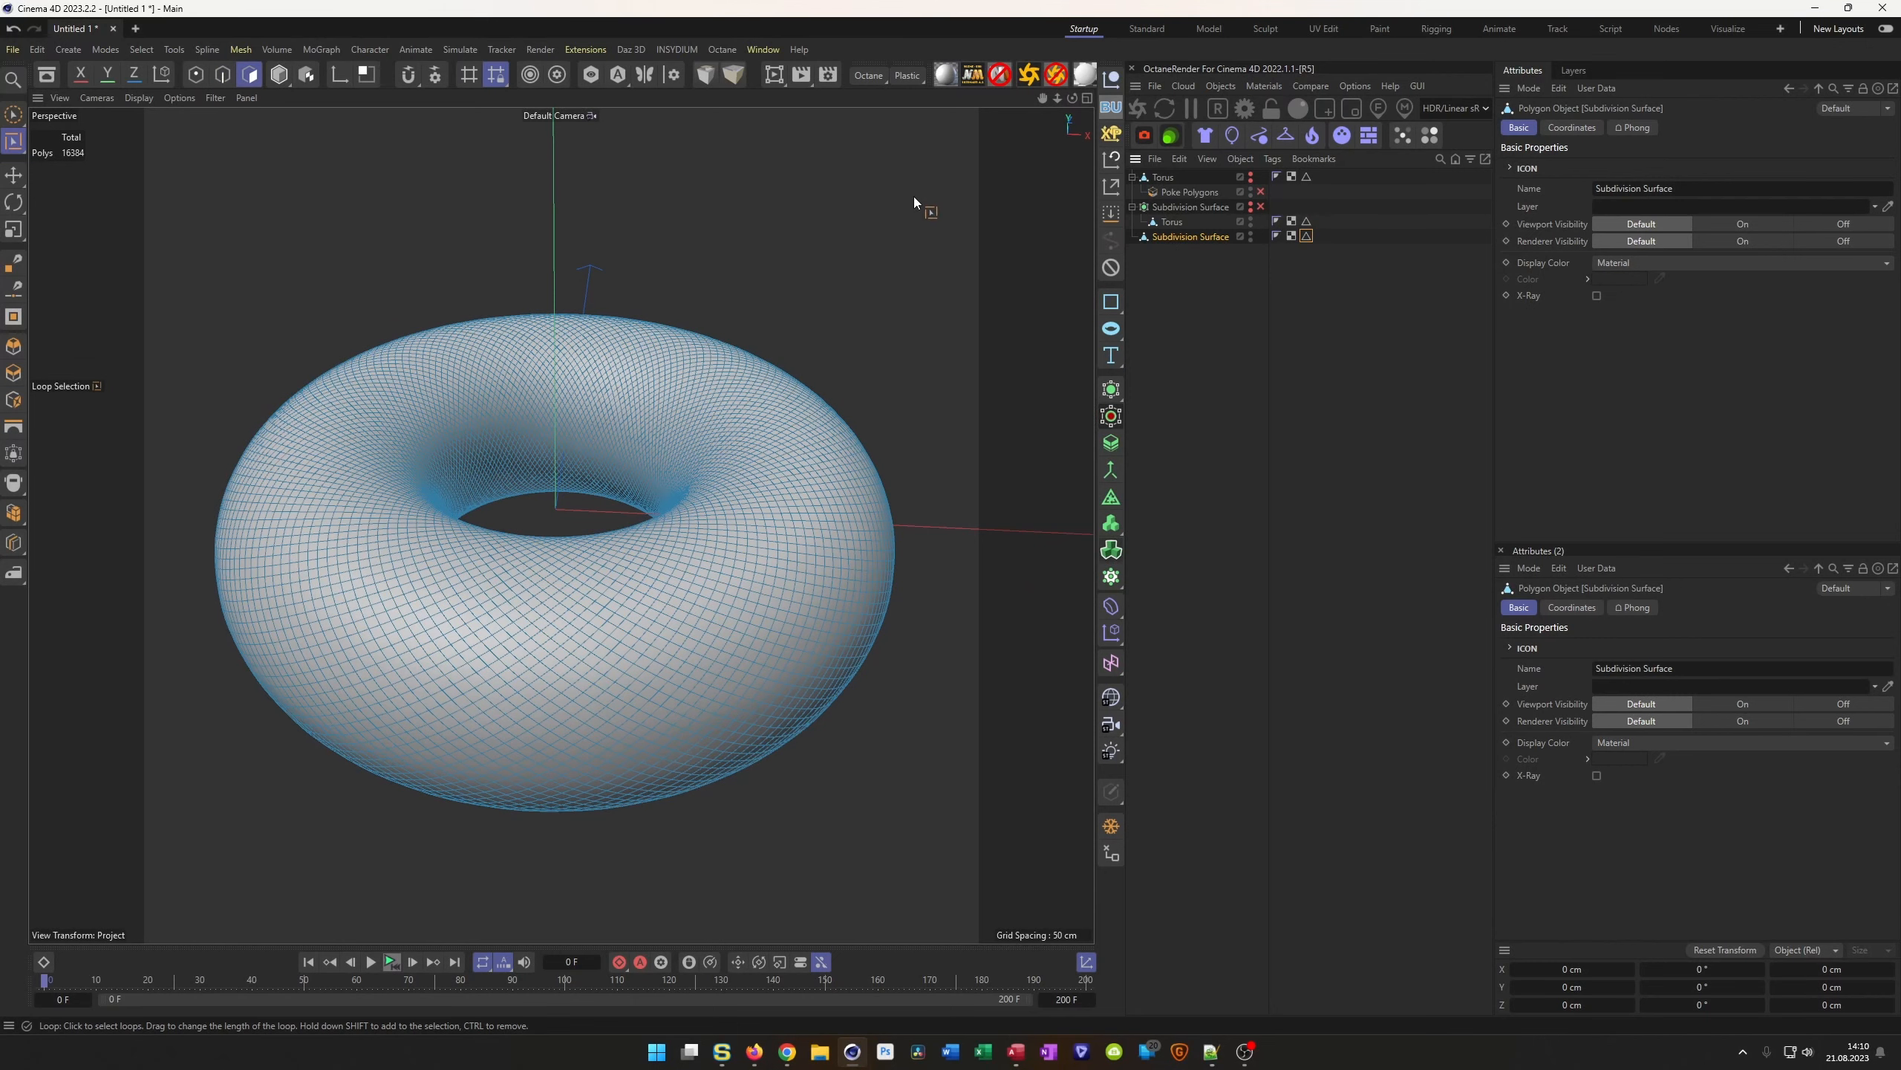
key(m)
mouse_move(982, 947)
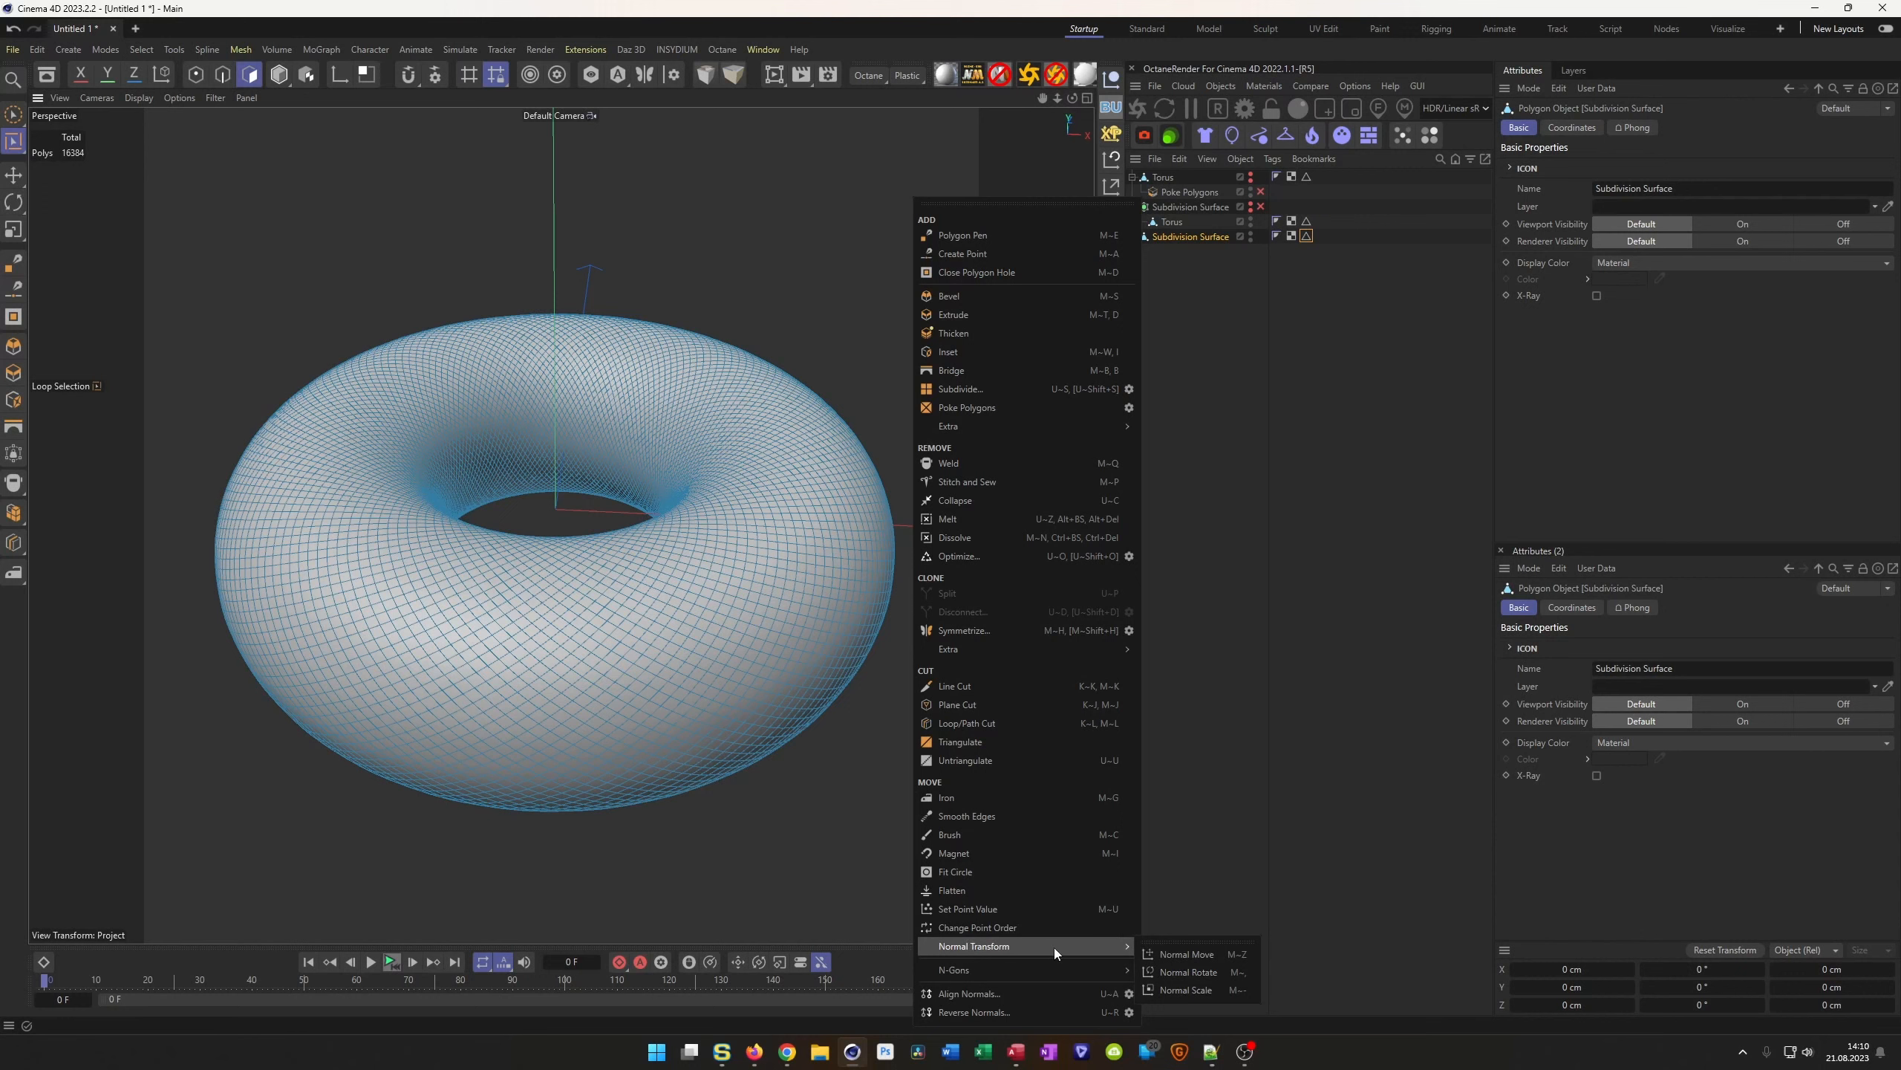
click(1180, 956)
drag(823, 826, 1025, 826)
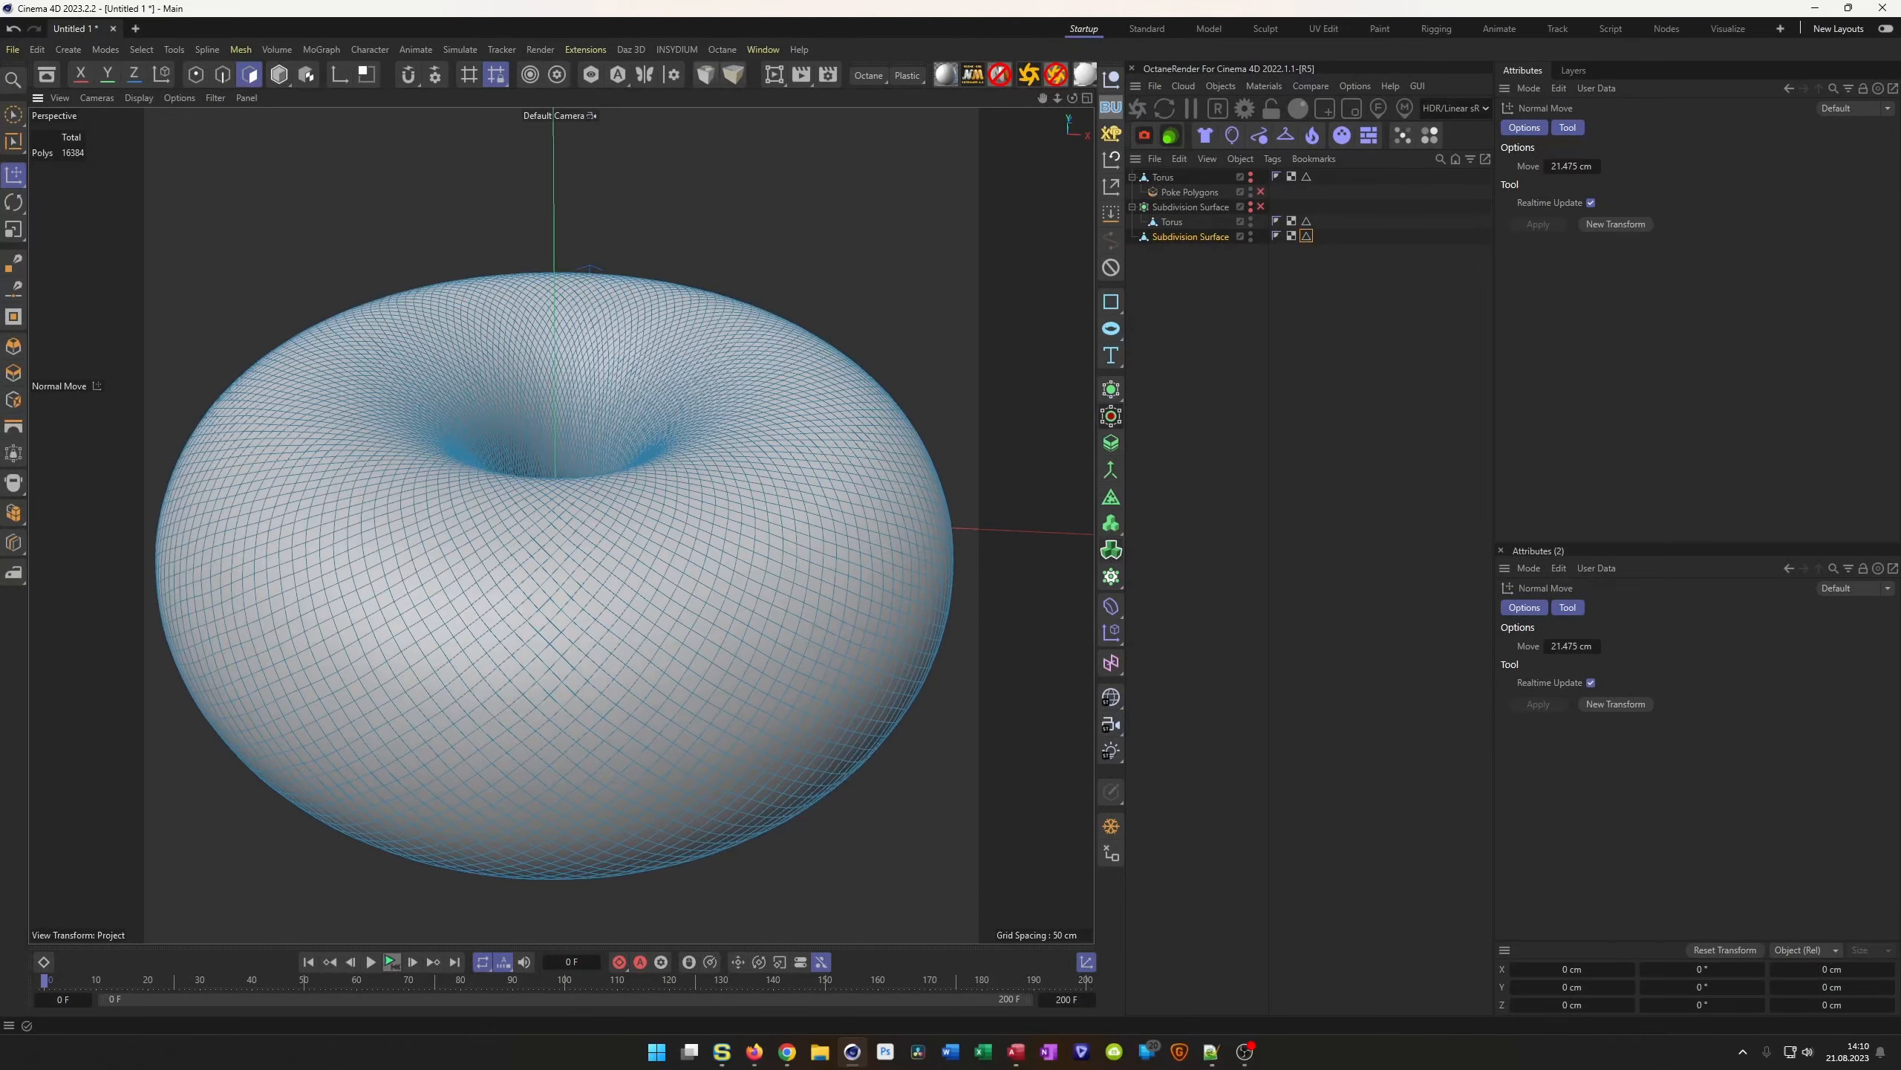
double_click(1581, 166)
text(40)
key(Return)
alt+drag(557, 376, 606, 558)
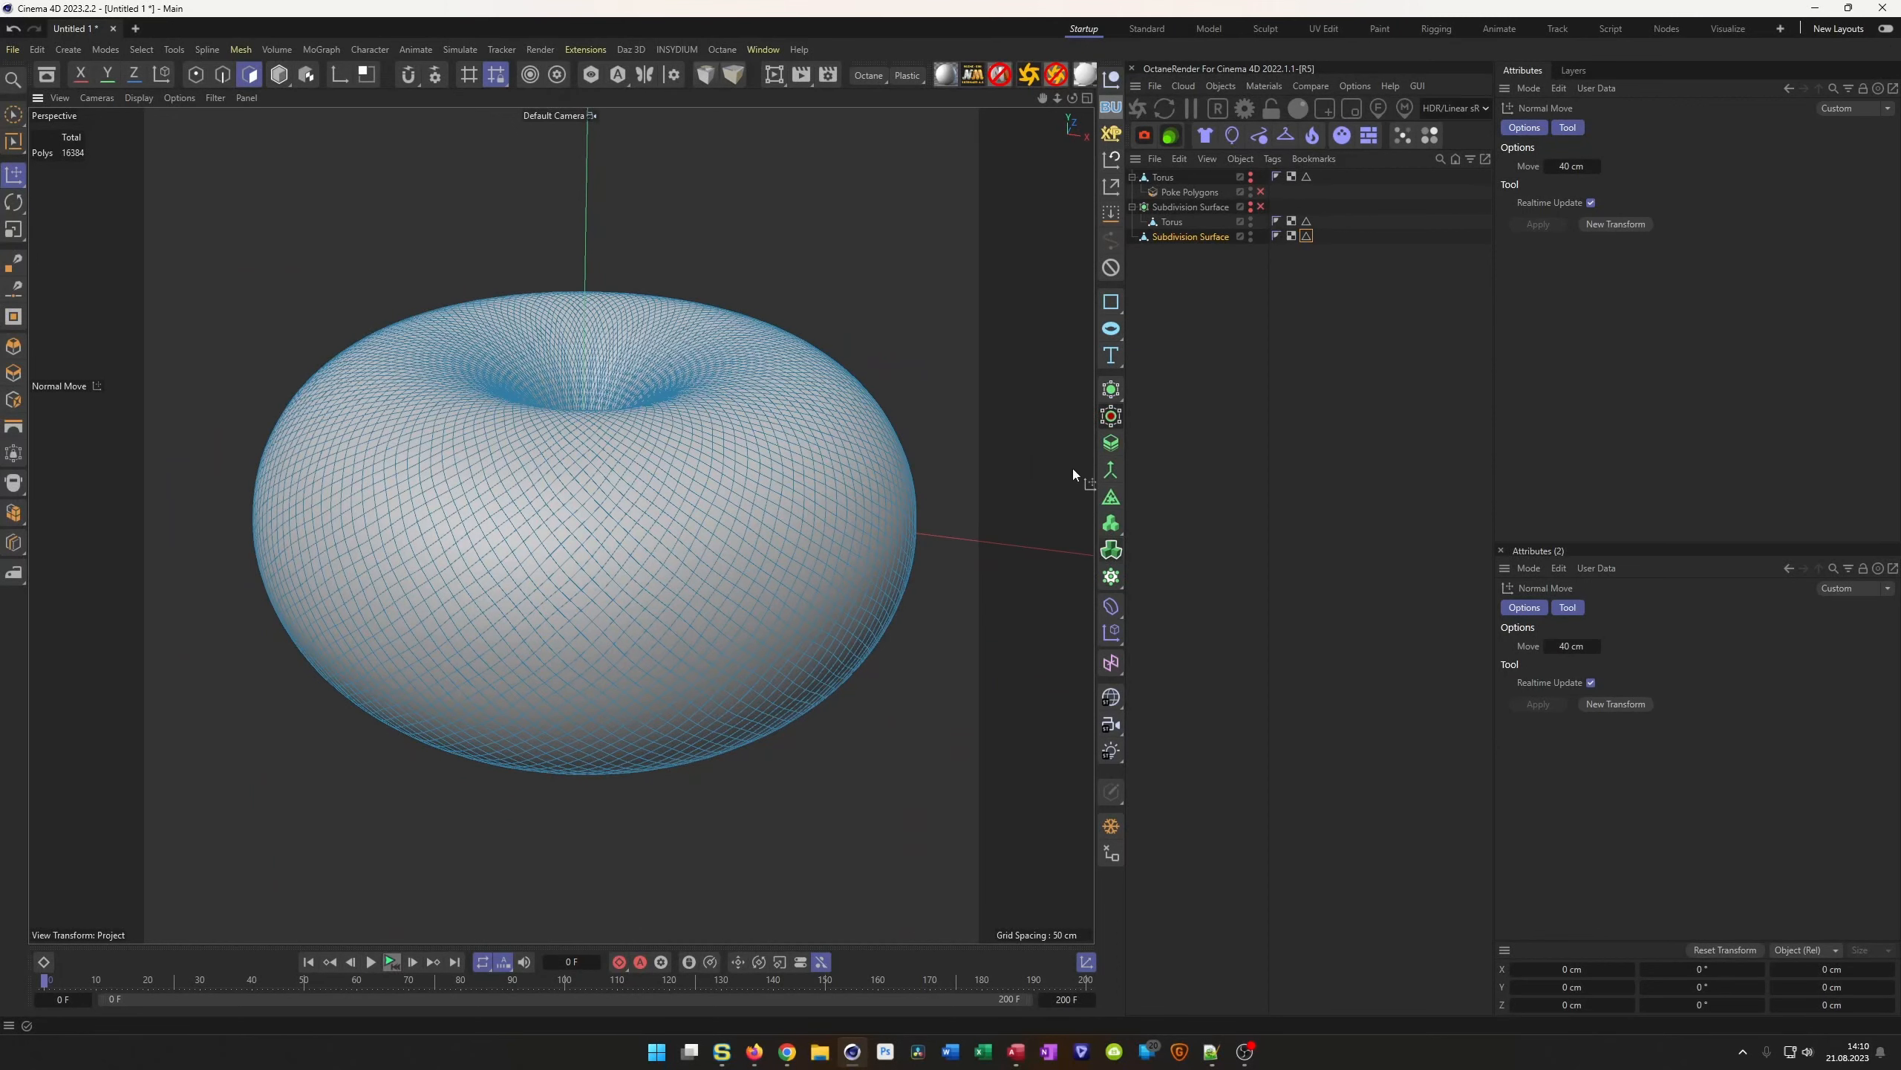
Recall the stored edge selection on the inflated torus and extract those edges as a spline
double_click(1307, 236)
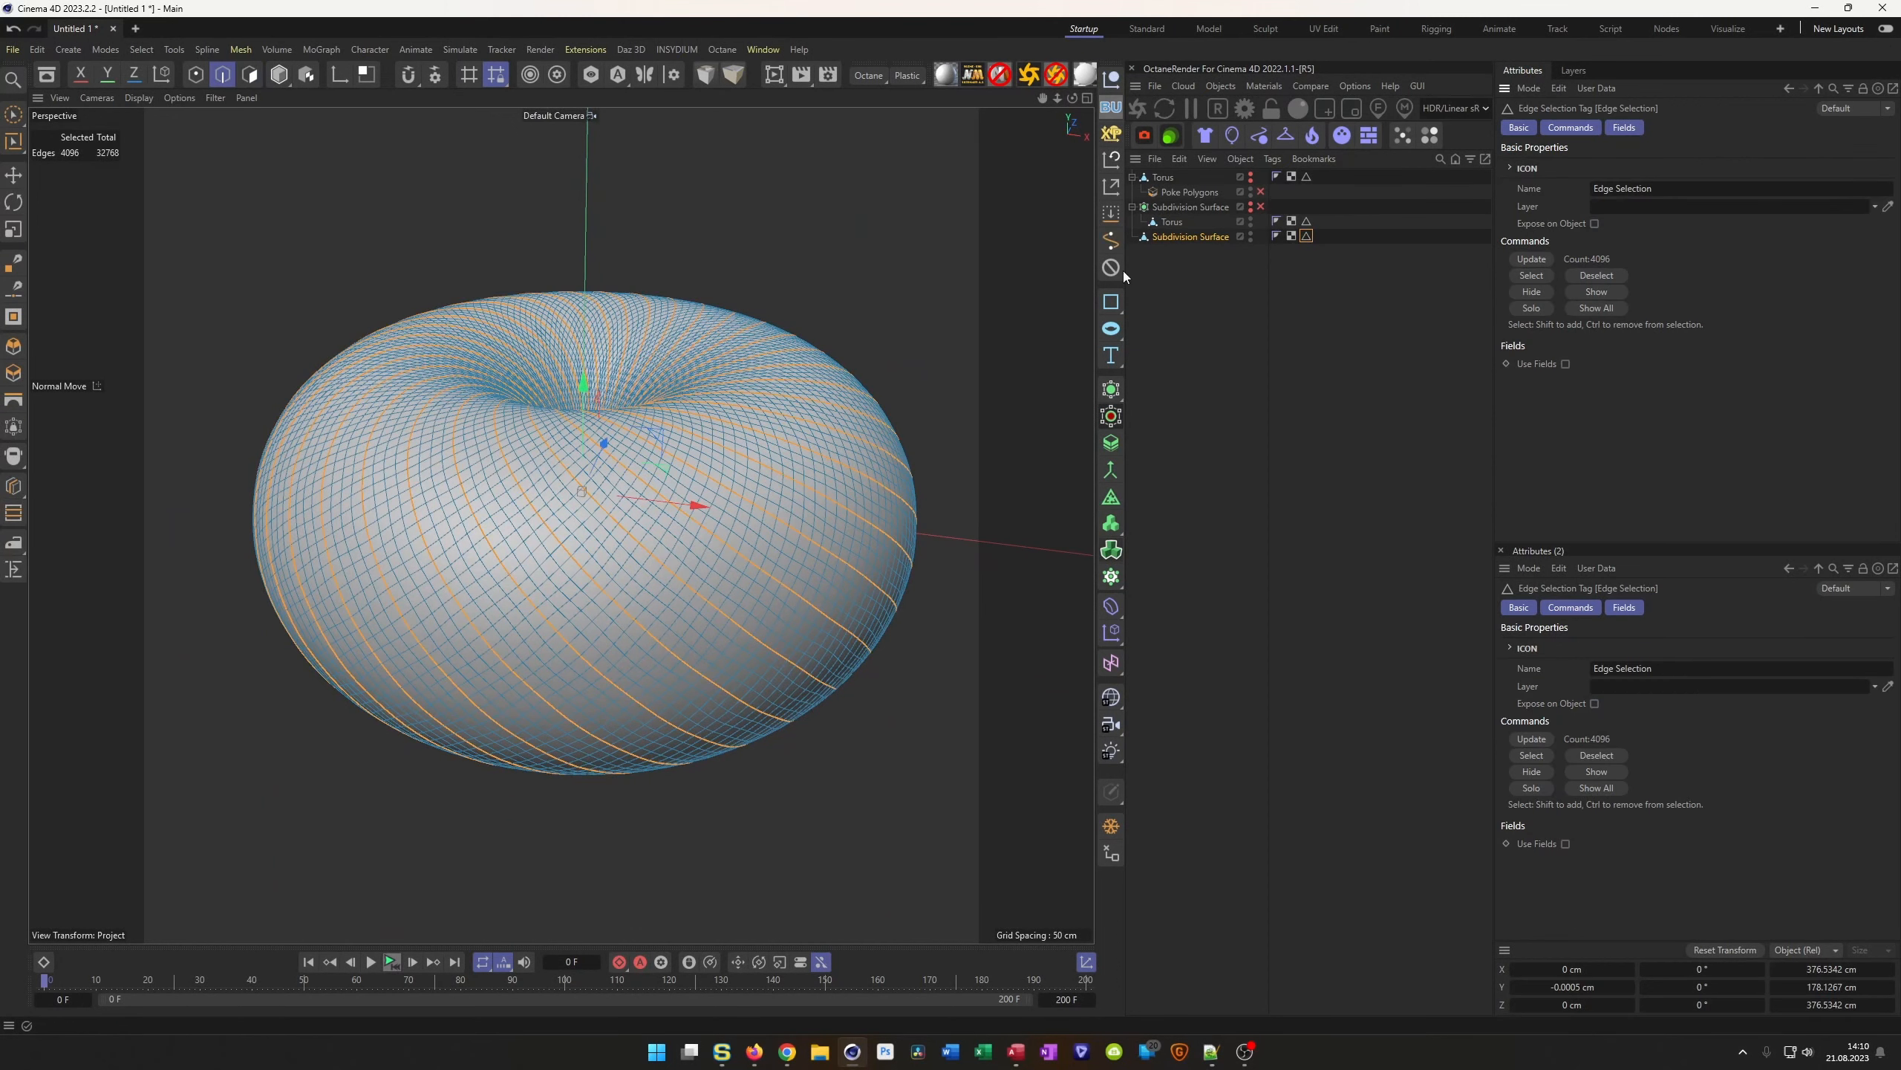
click(1111, 242)
click(1198, 251)
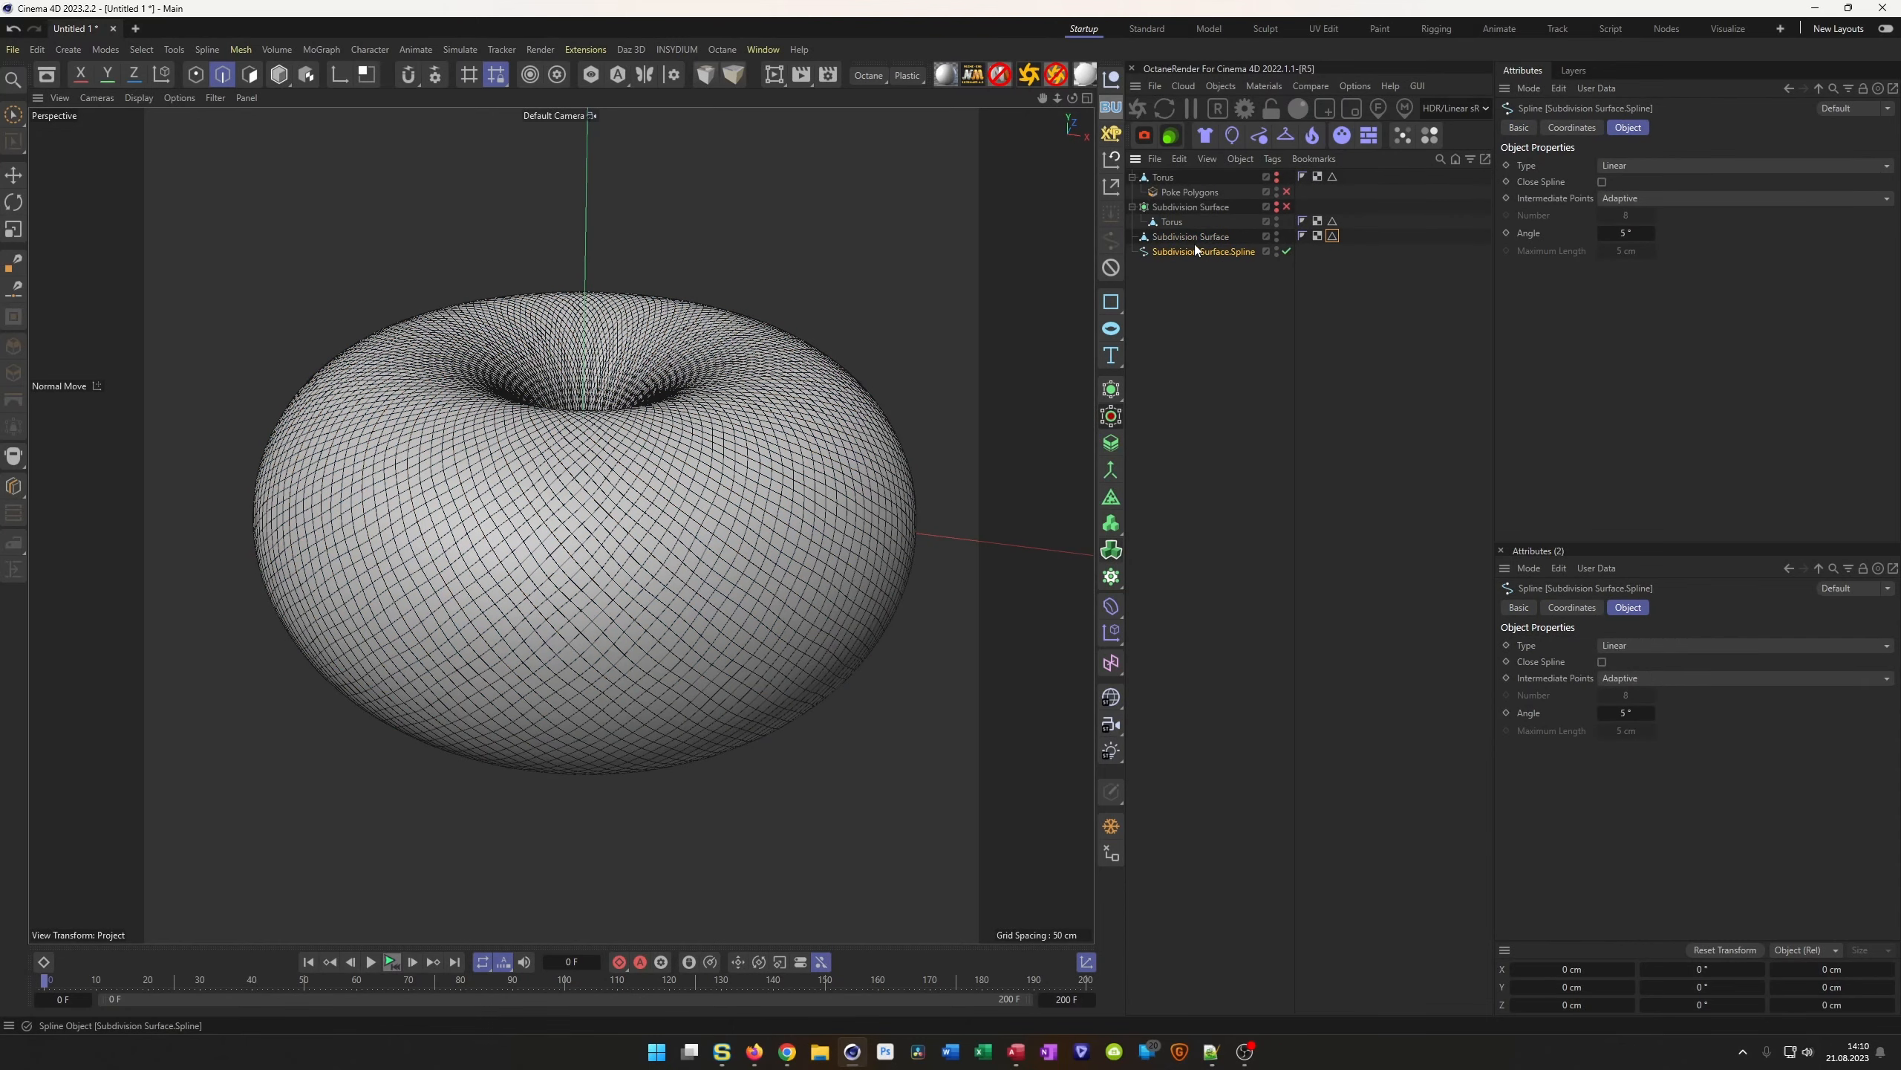
Delete the torus and Subdivision Surface source objects, keeping only the extracted spline
click(1174, 238)
shift+click(1159, 192)
shift+click(1167, 177)
key(Delete)
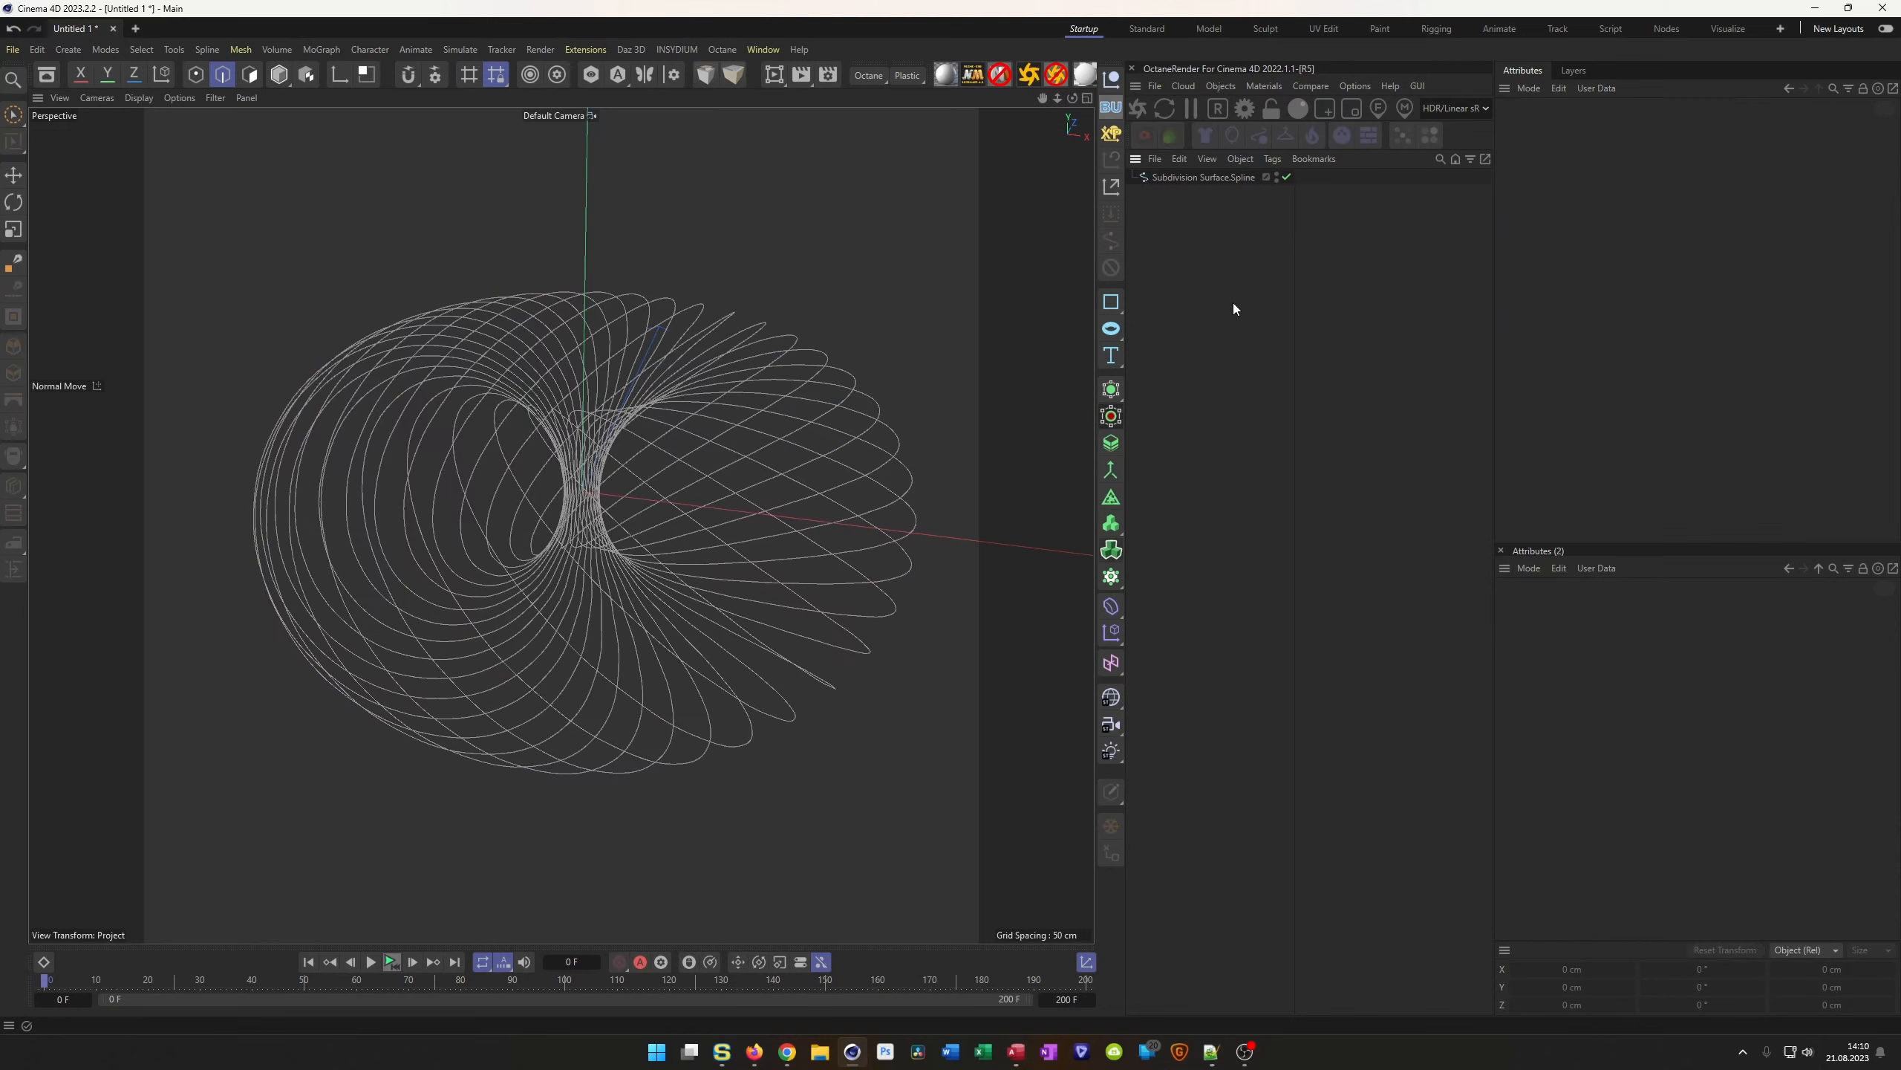
mouse_move(642, 526)
alt+mouse_down()
mouse_move(630, 535)
mouse_move(645, 525)
alt+mouse_up()
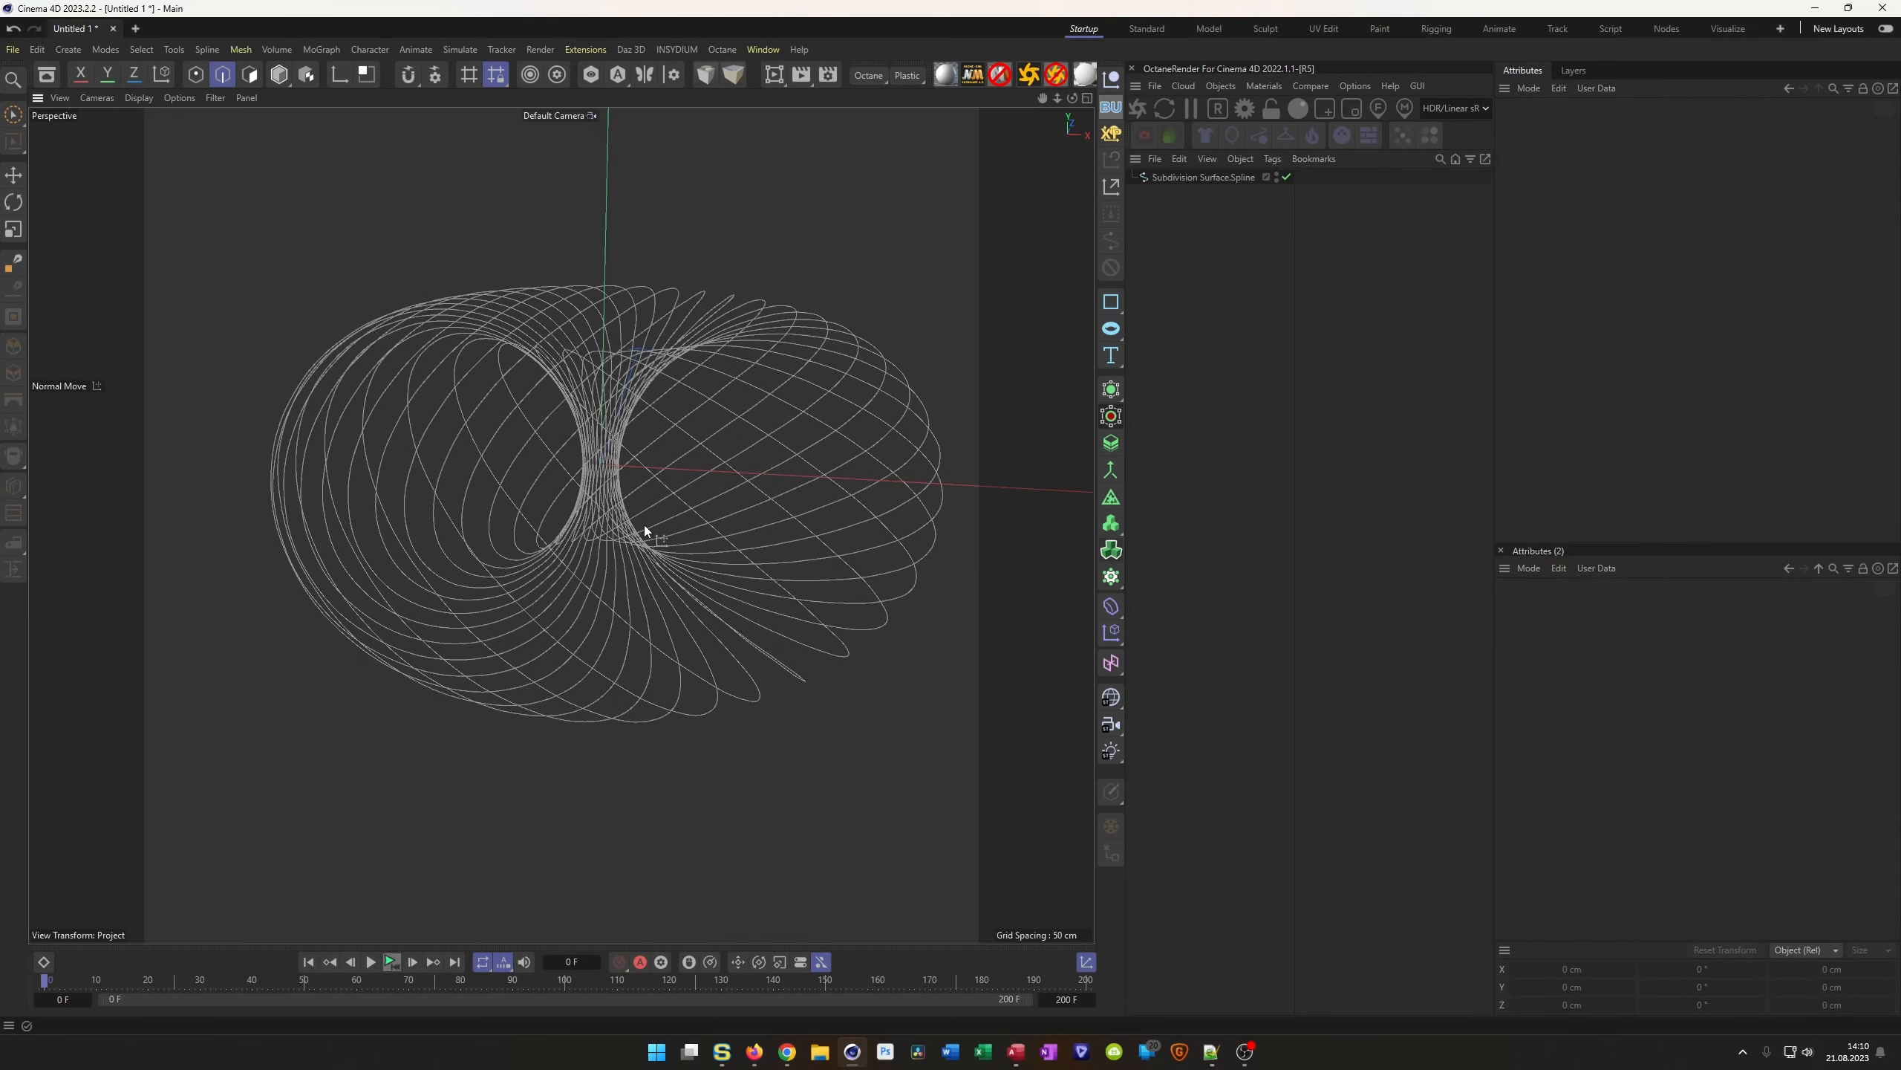
Save the project as Superflow_Tutorial.c4d in the _Temp folder, checking the reference video's title in Chrome for the name
key(ctrl+s)
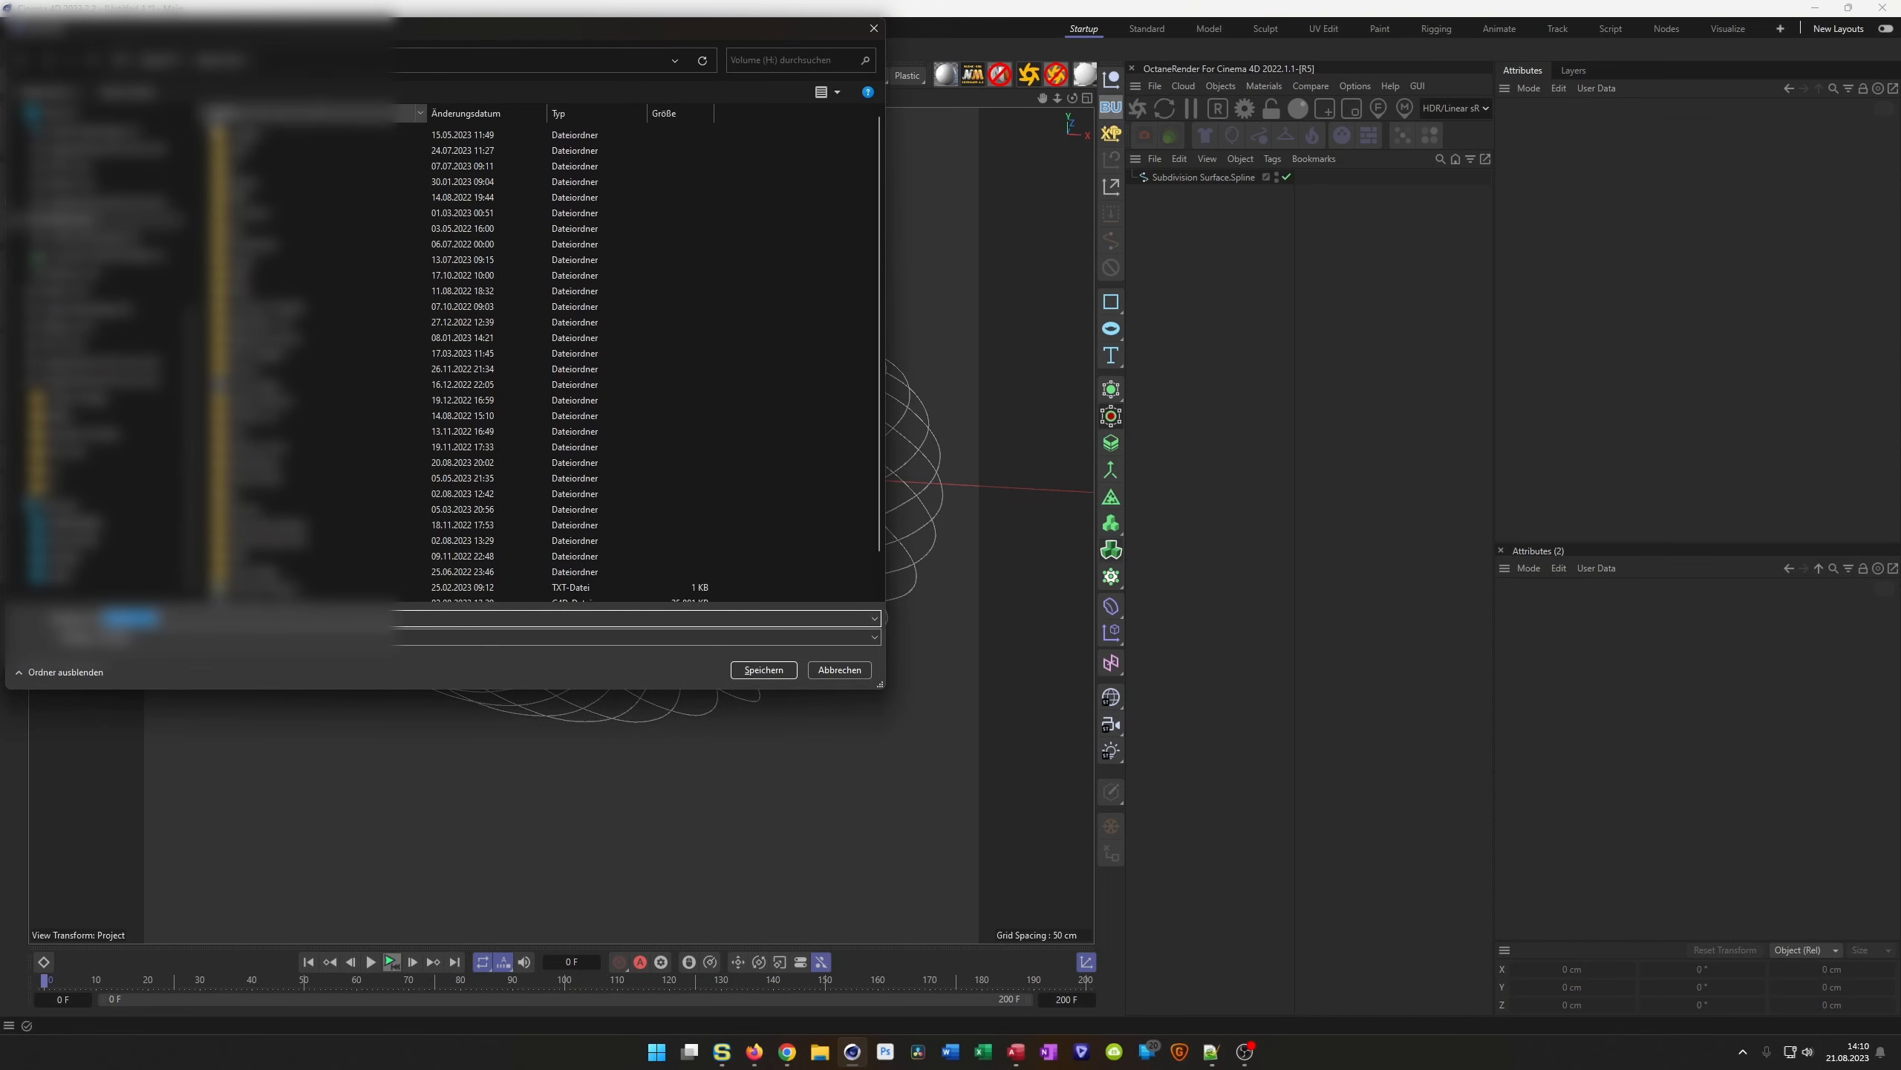
click(73, 193)
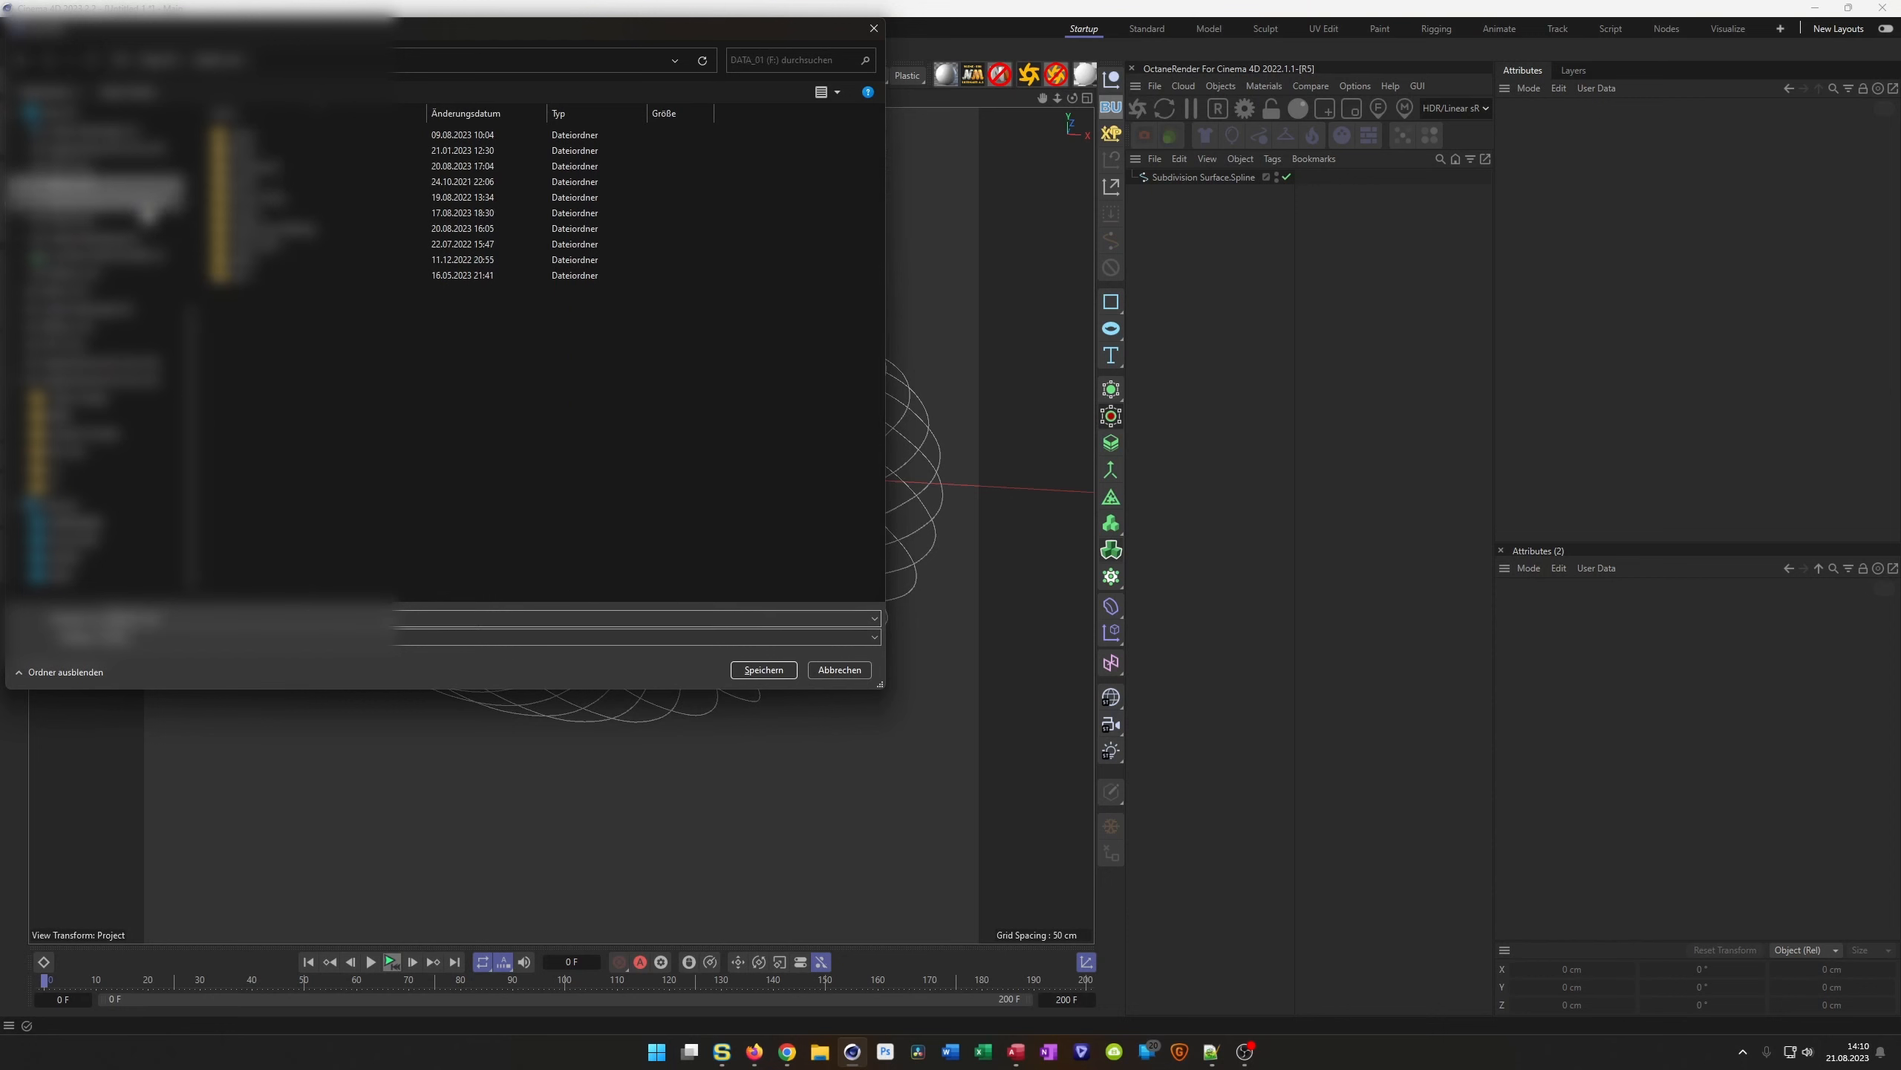
double_click(246, 141)
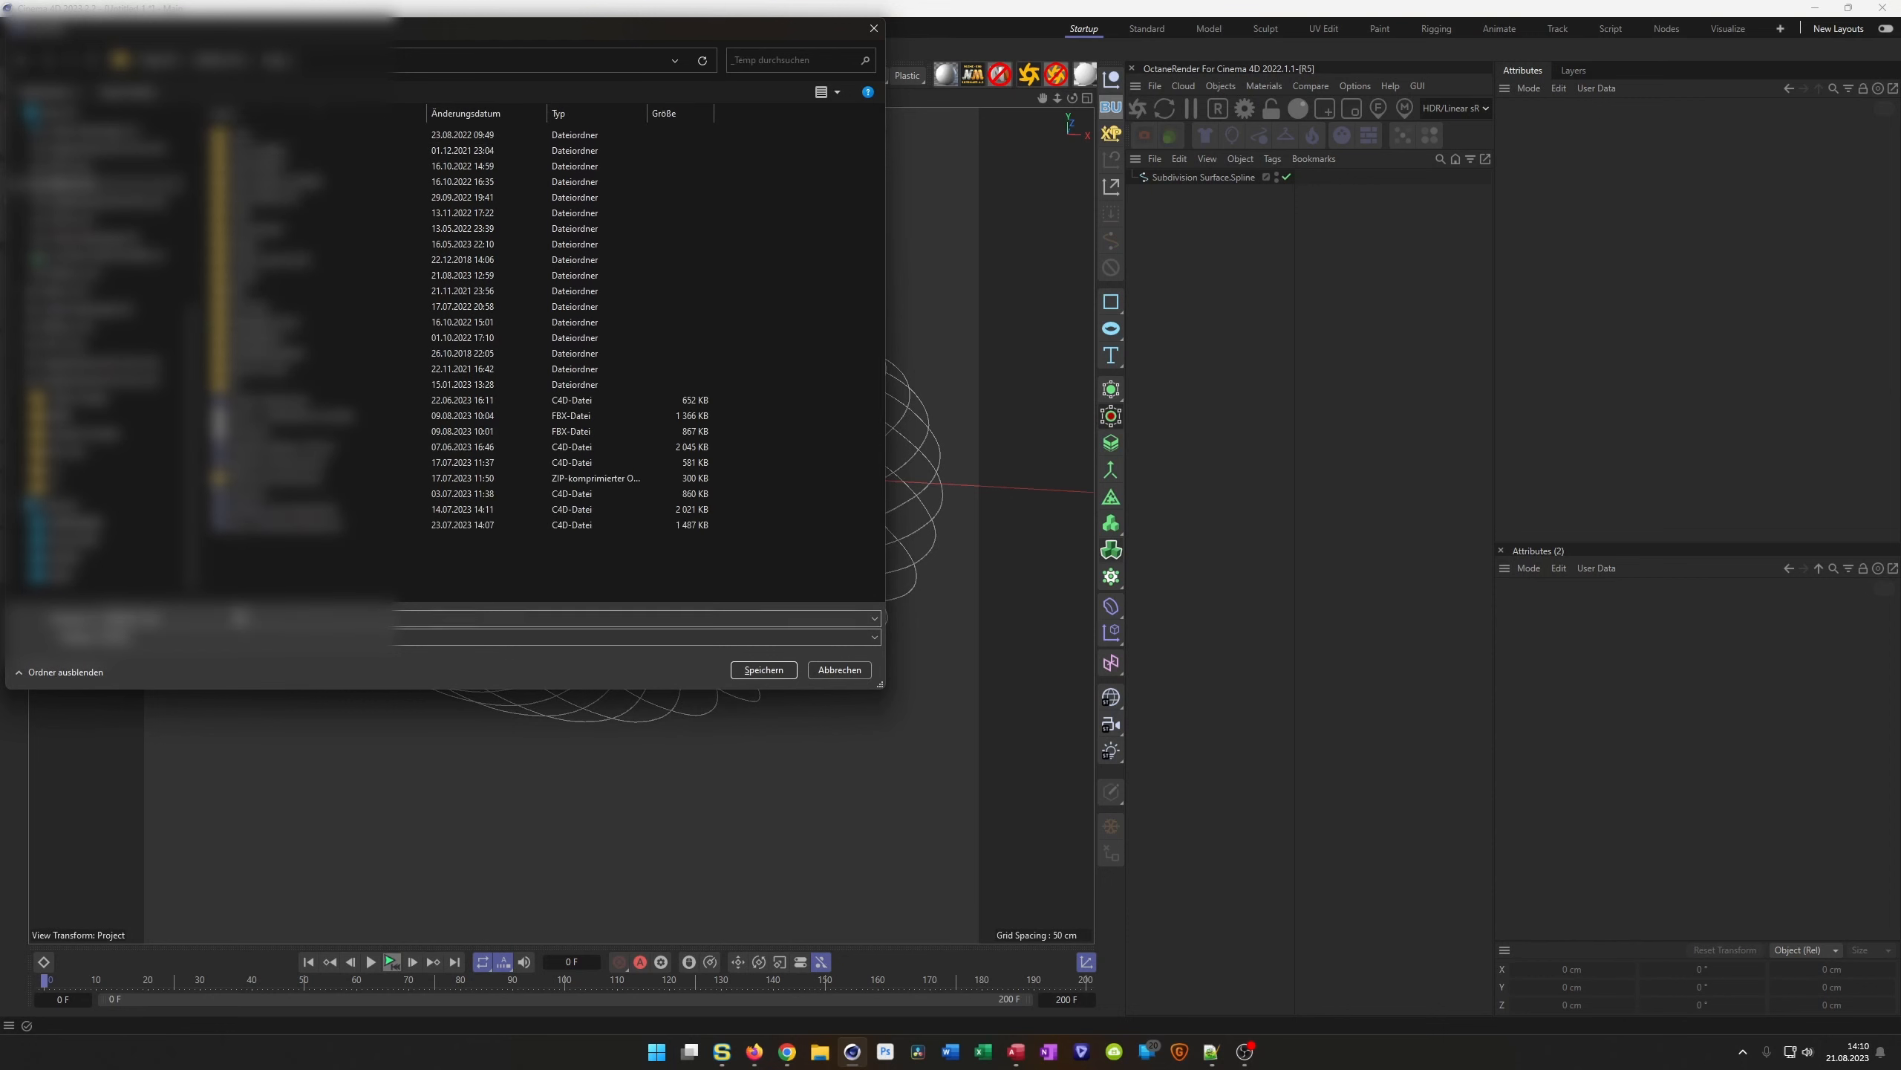
click(239, 618)
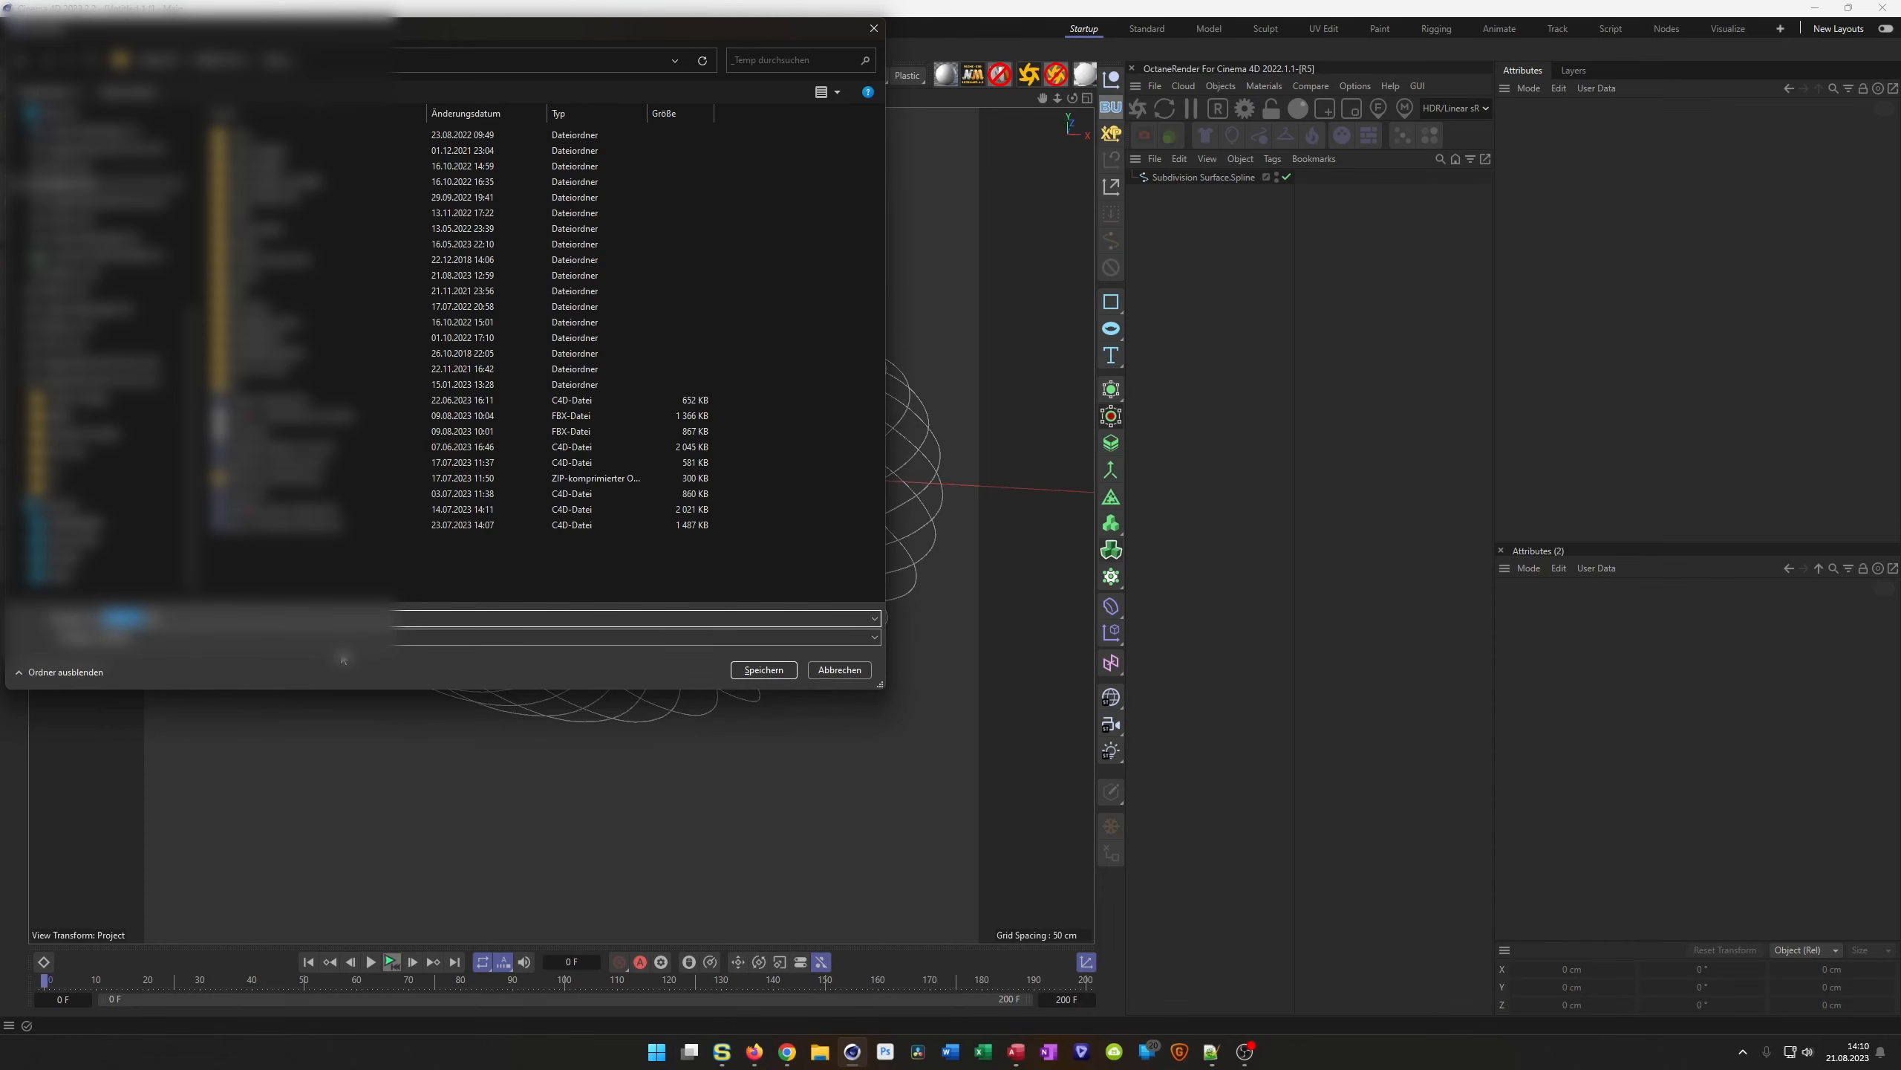
mouse_move(751, 1056)
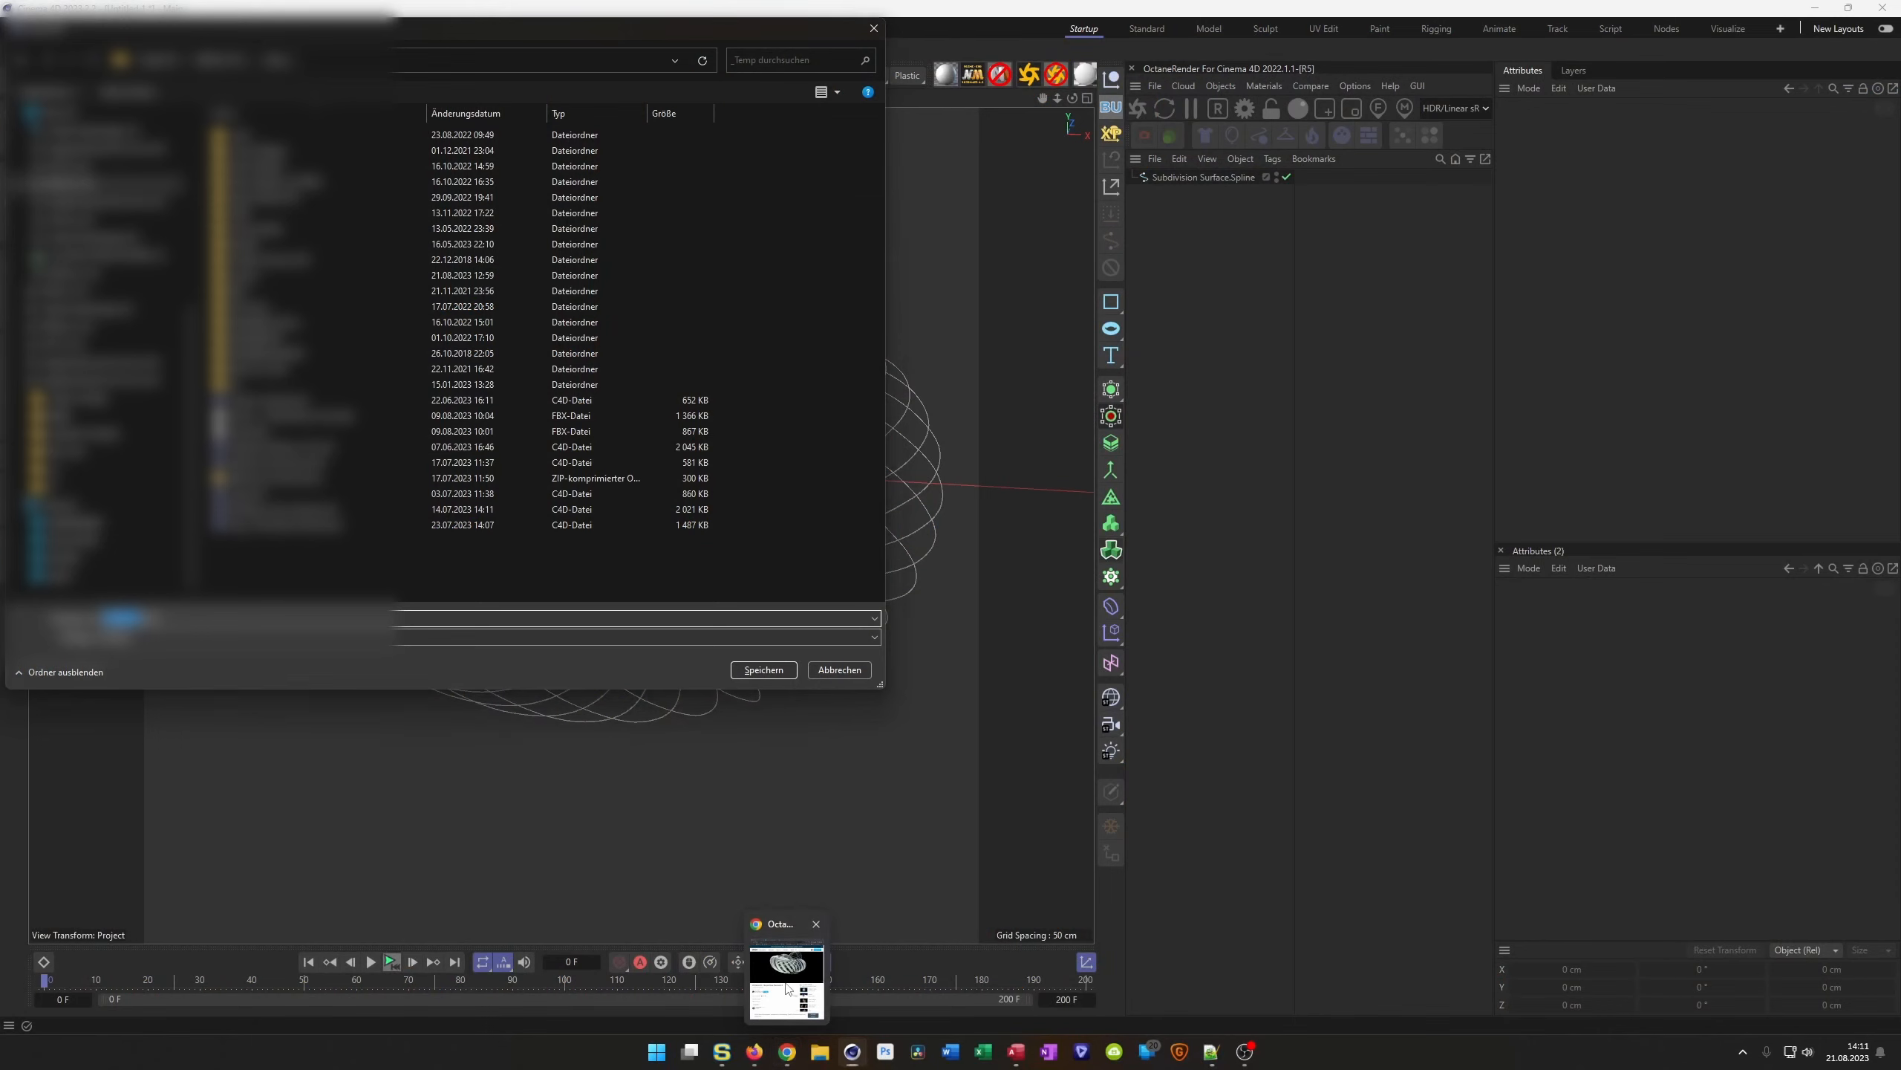
click(786, 990)
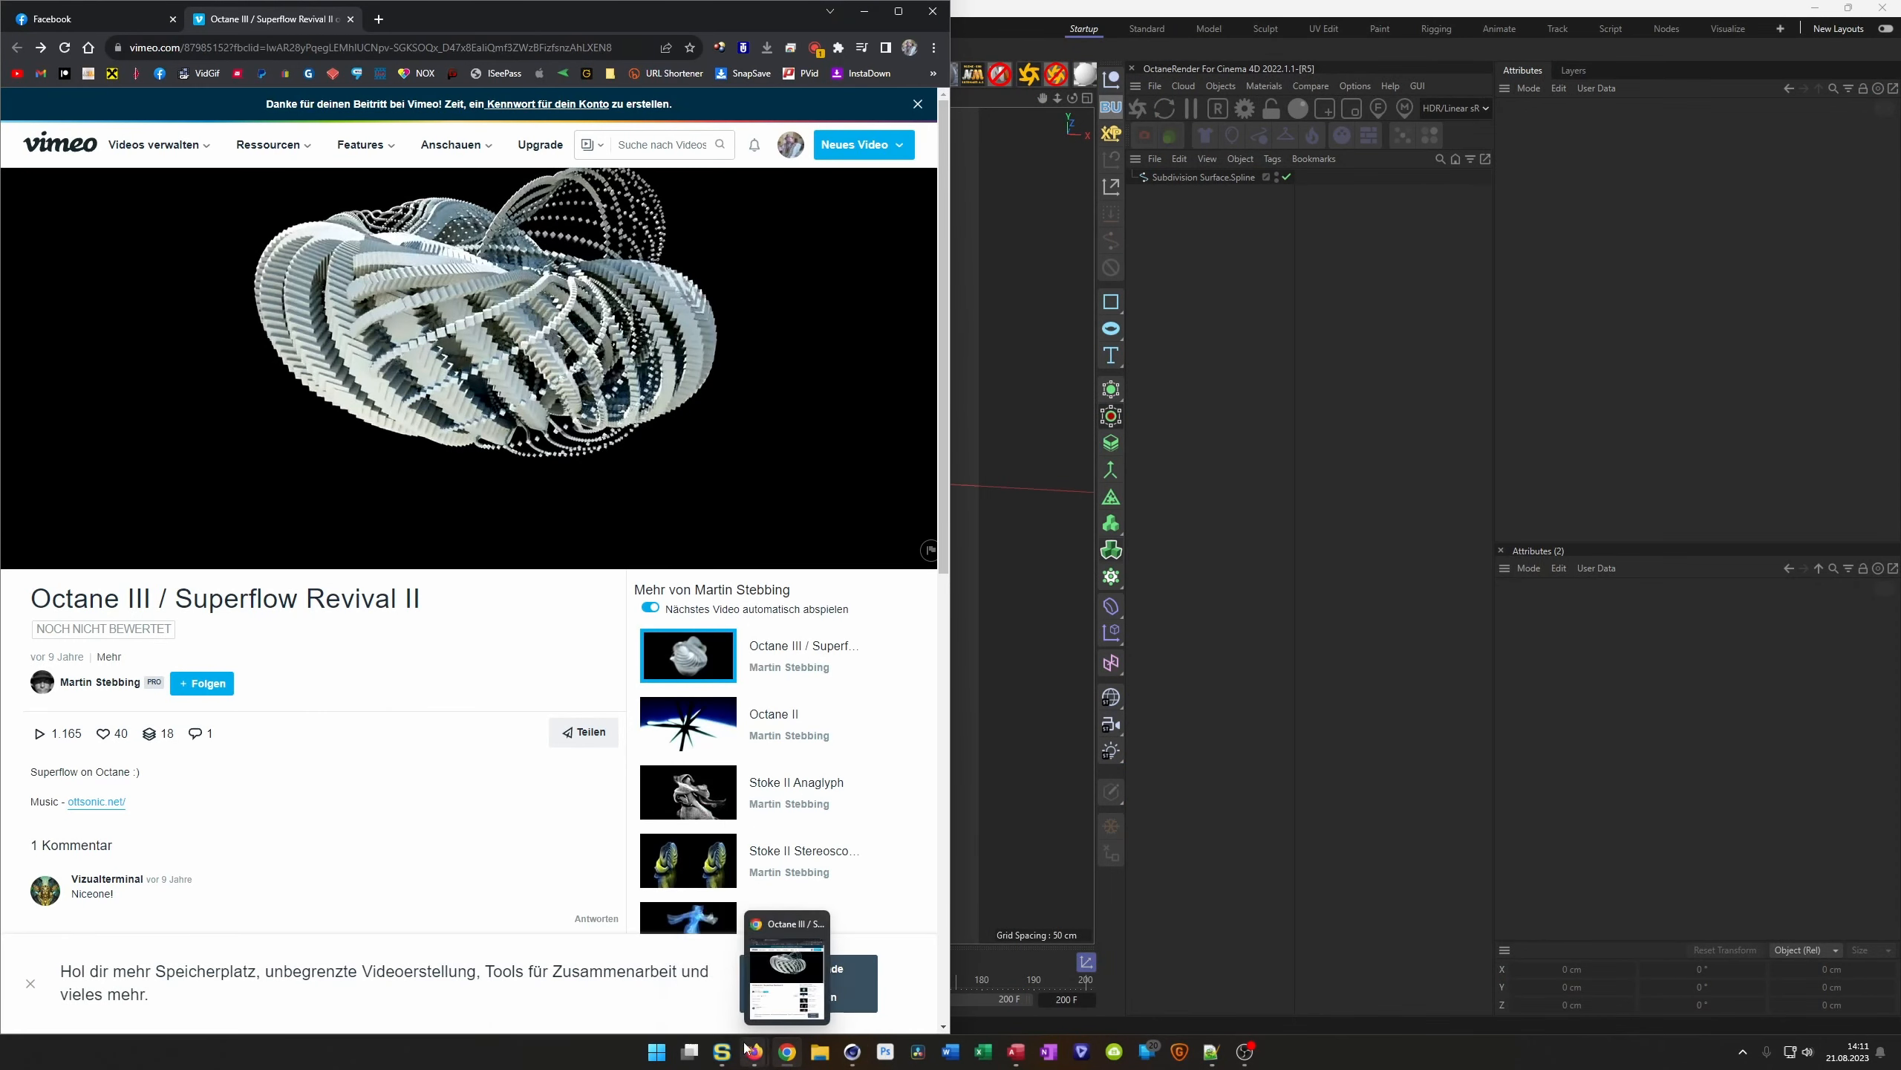
mouse_move(753, 1064)
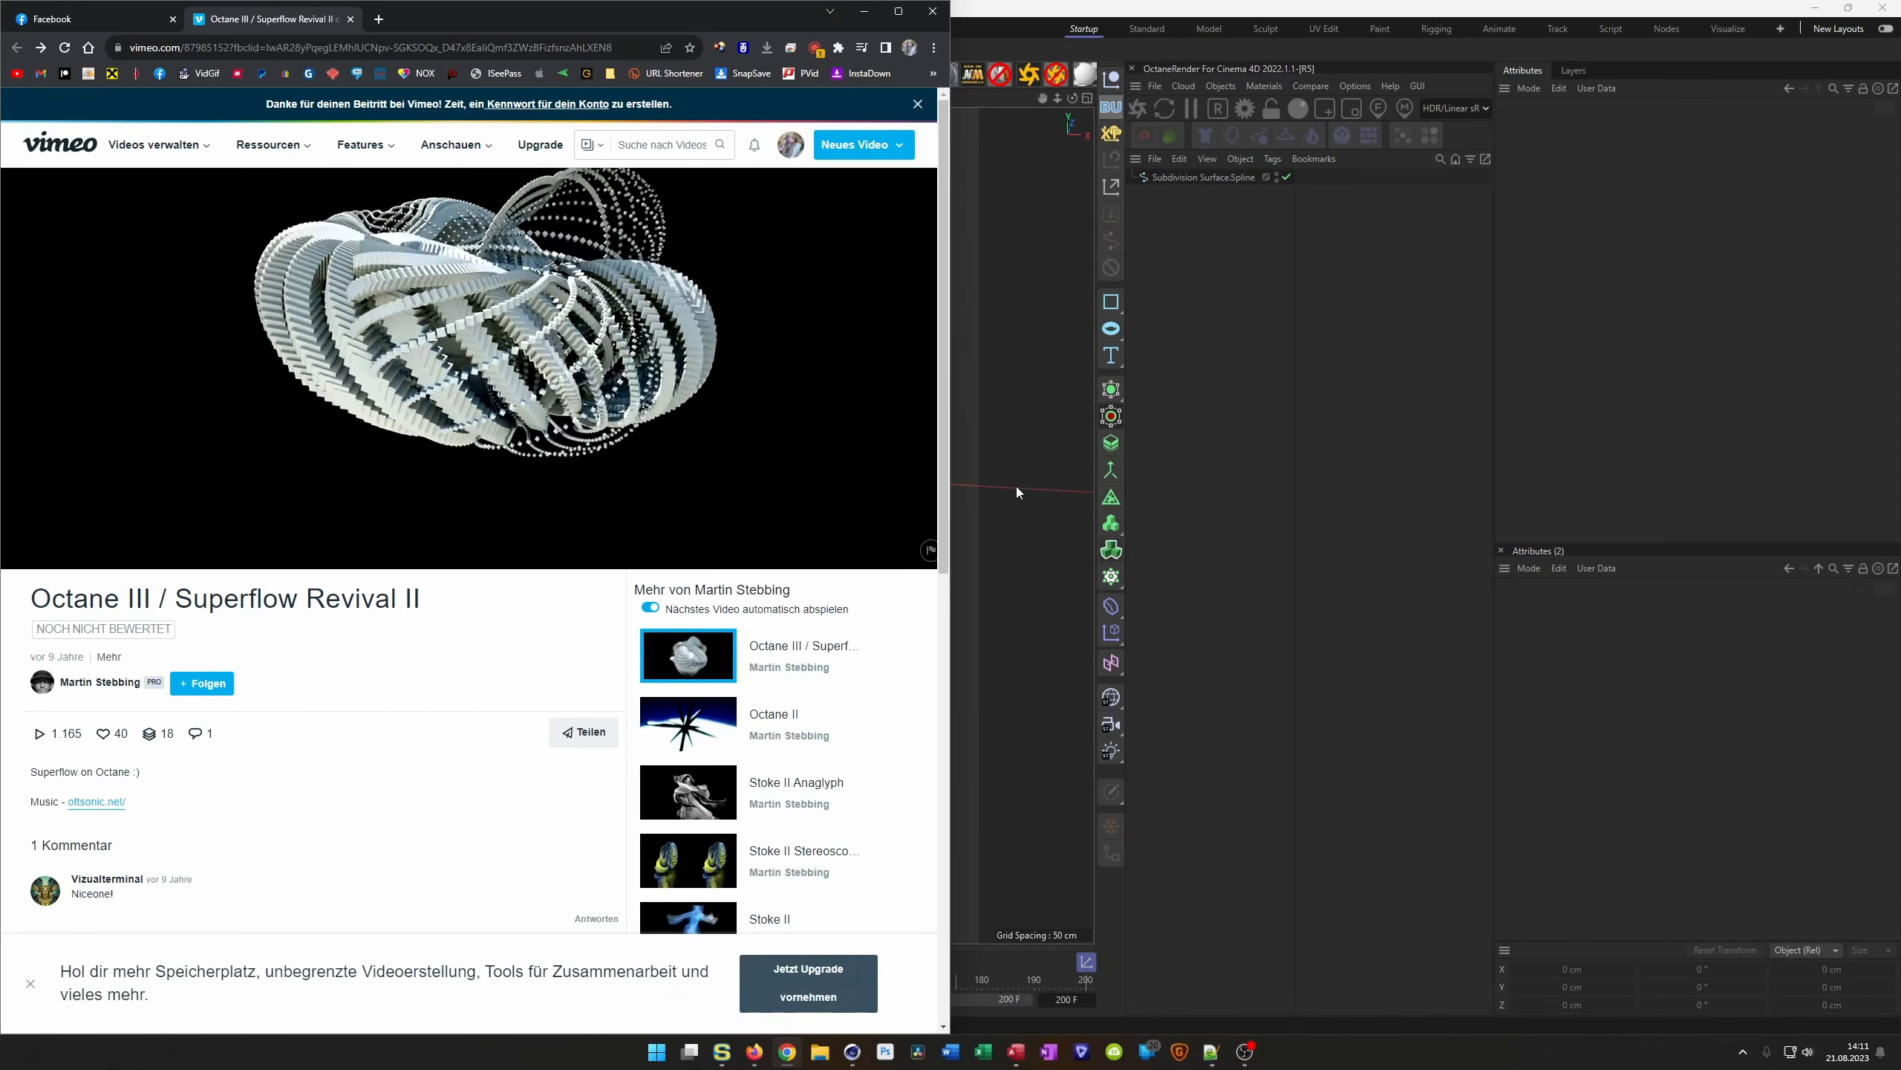
click(852, 1053)
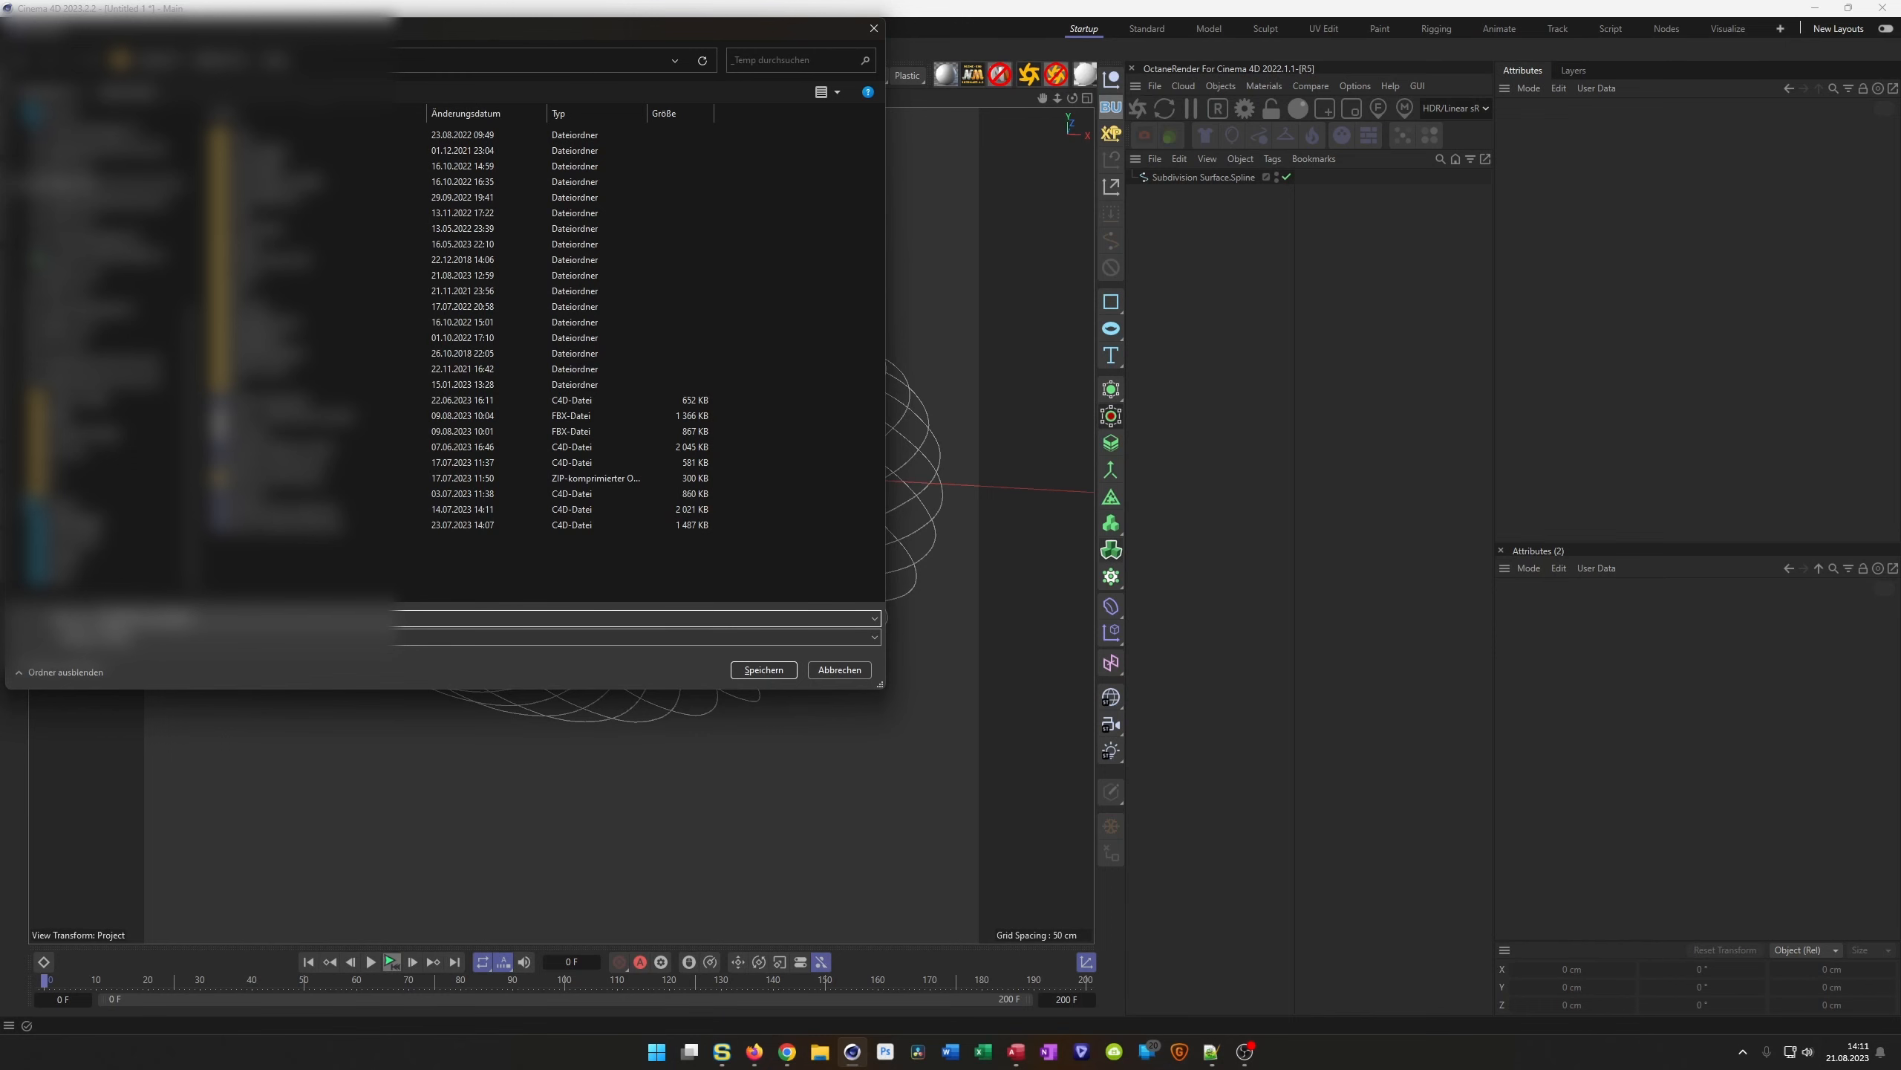
key(Return)
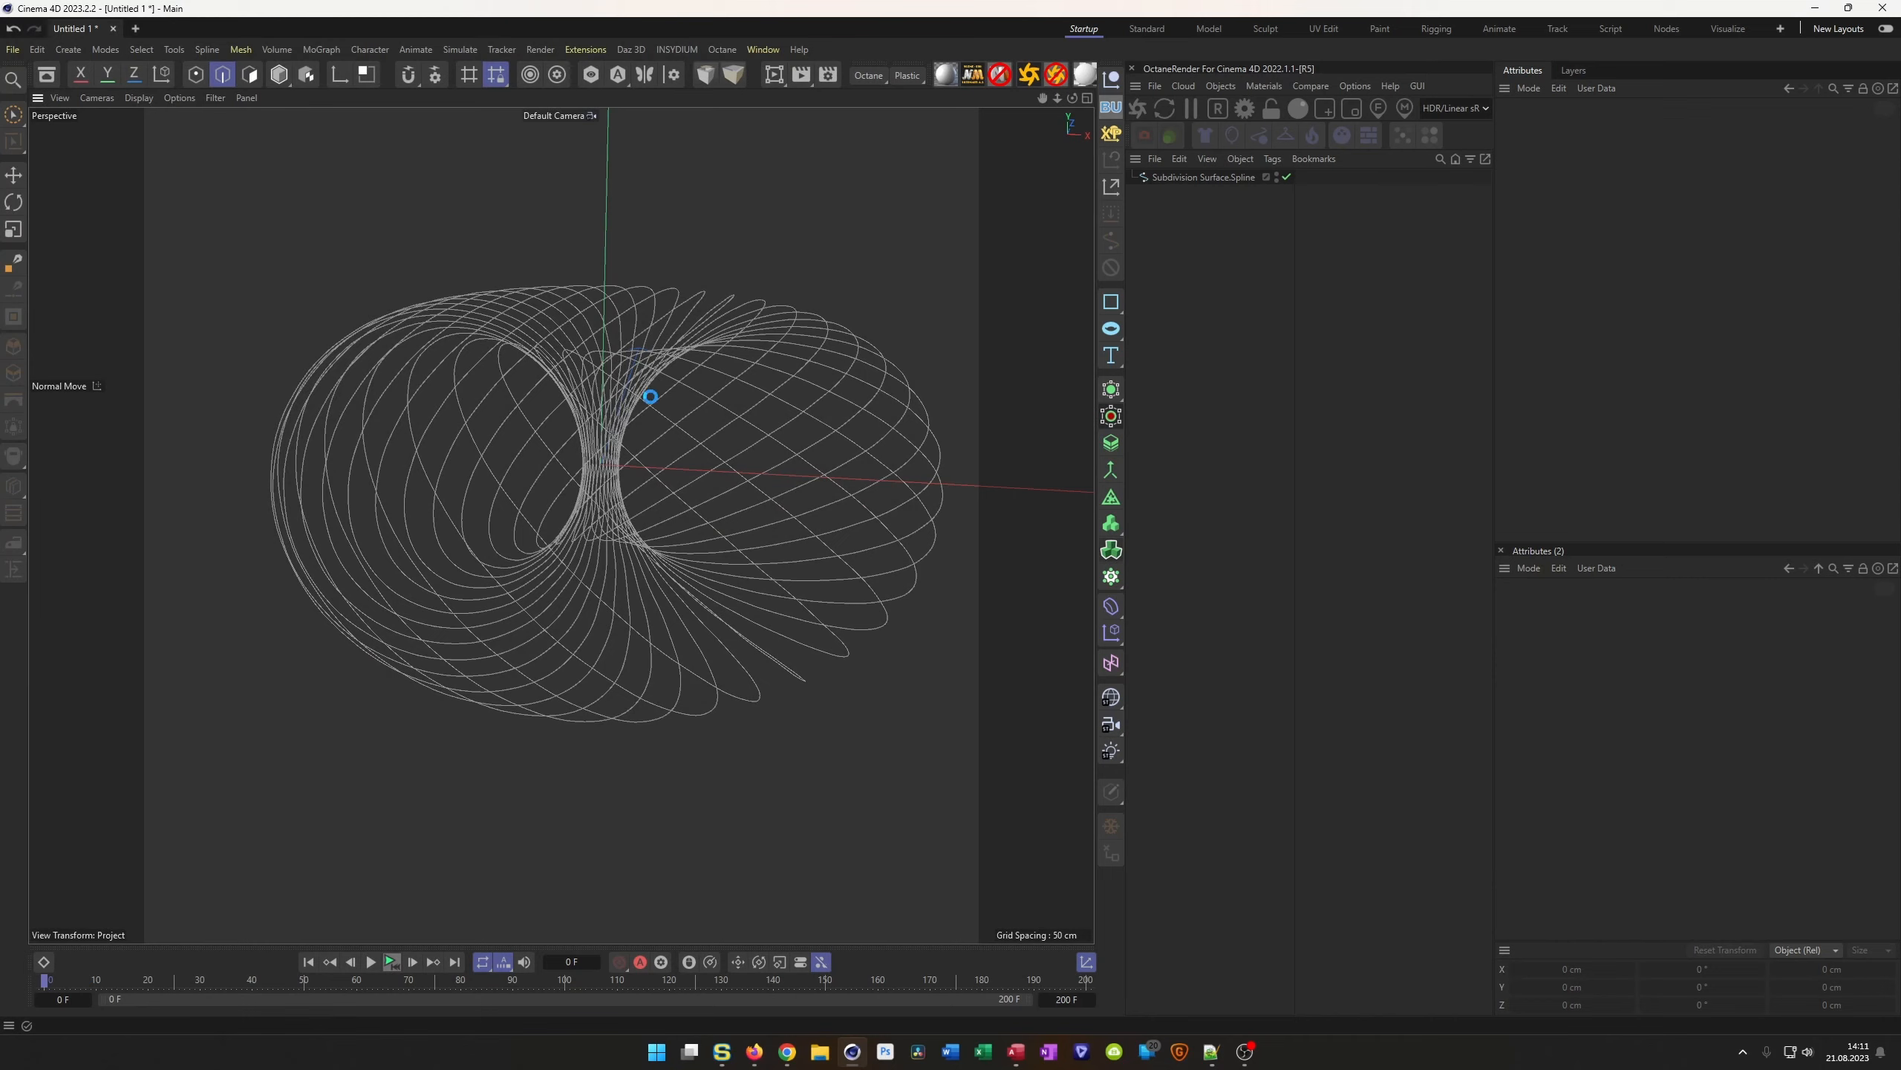
alt+drag(651, 396, 590, 417)
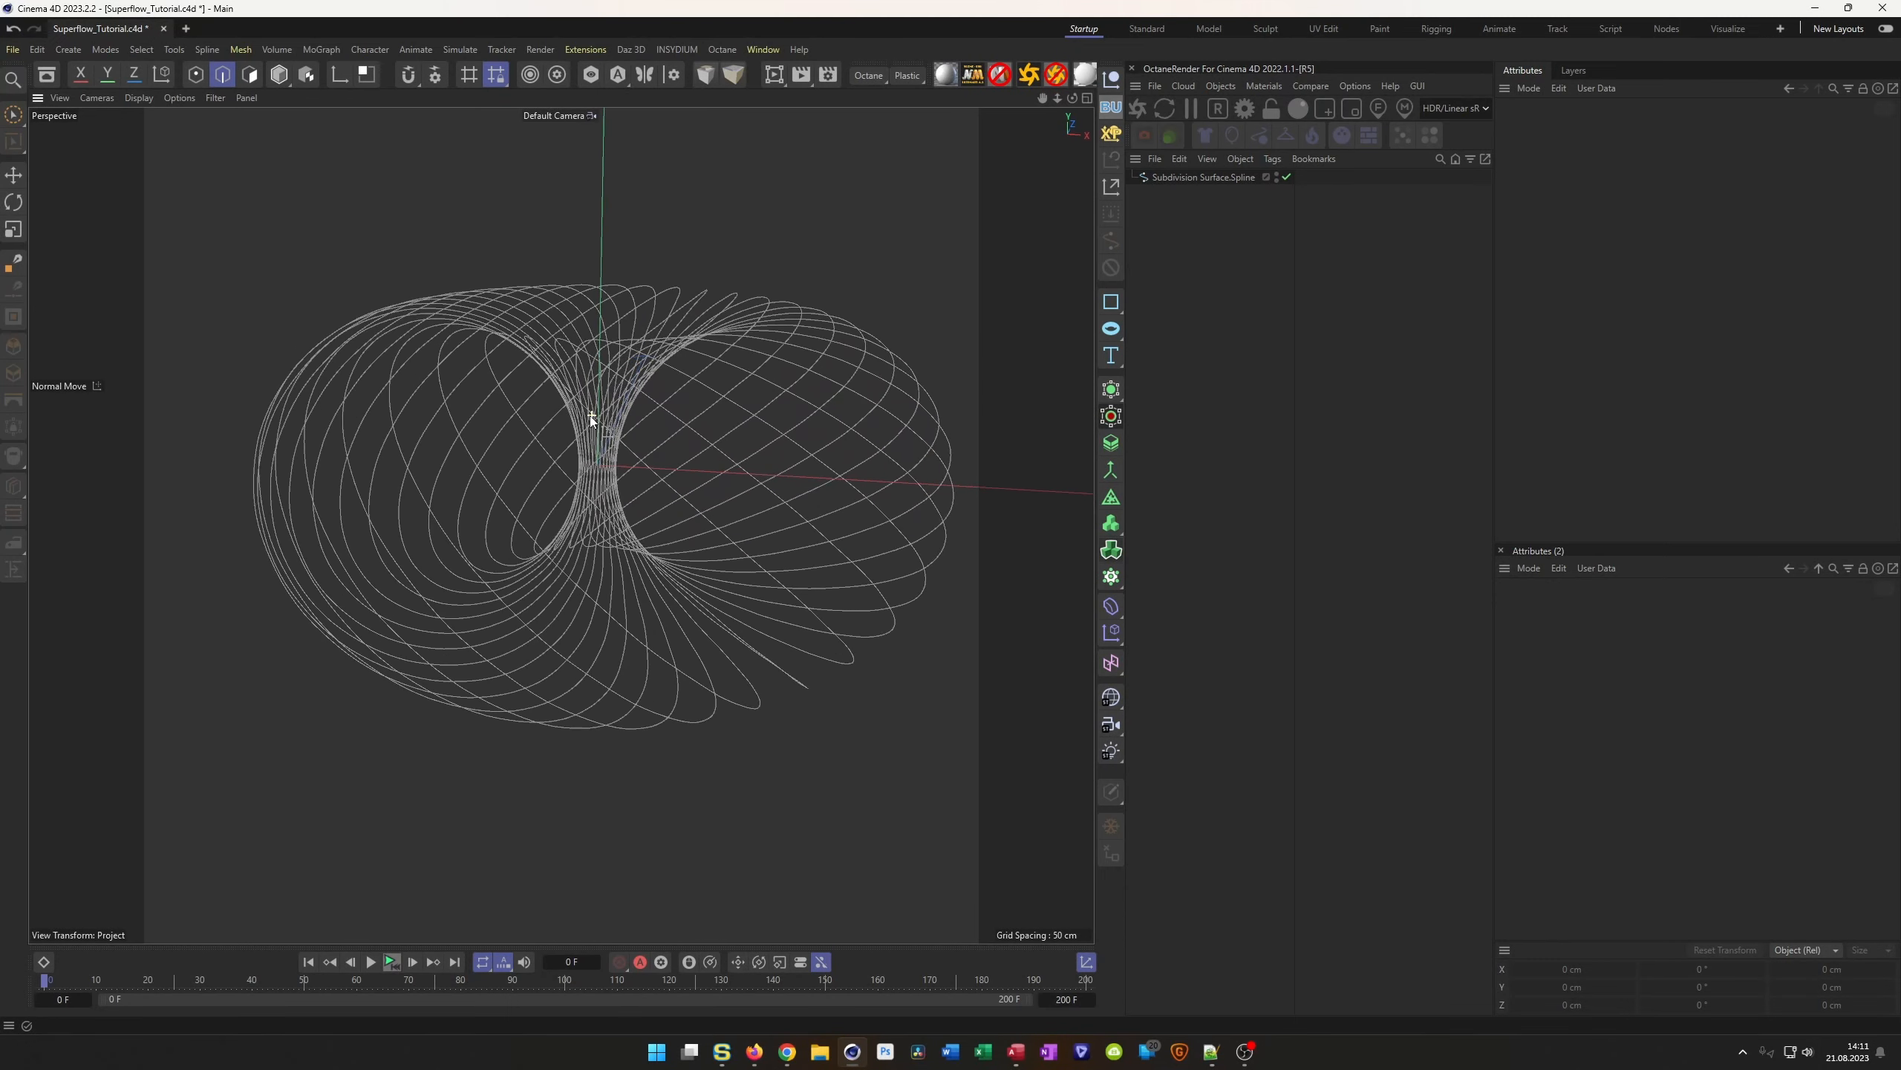
Undo the deletion of the torus and Subdivision Surface source objects
click(1192, 179)
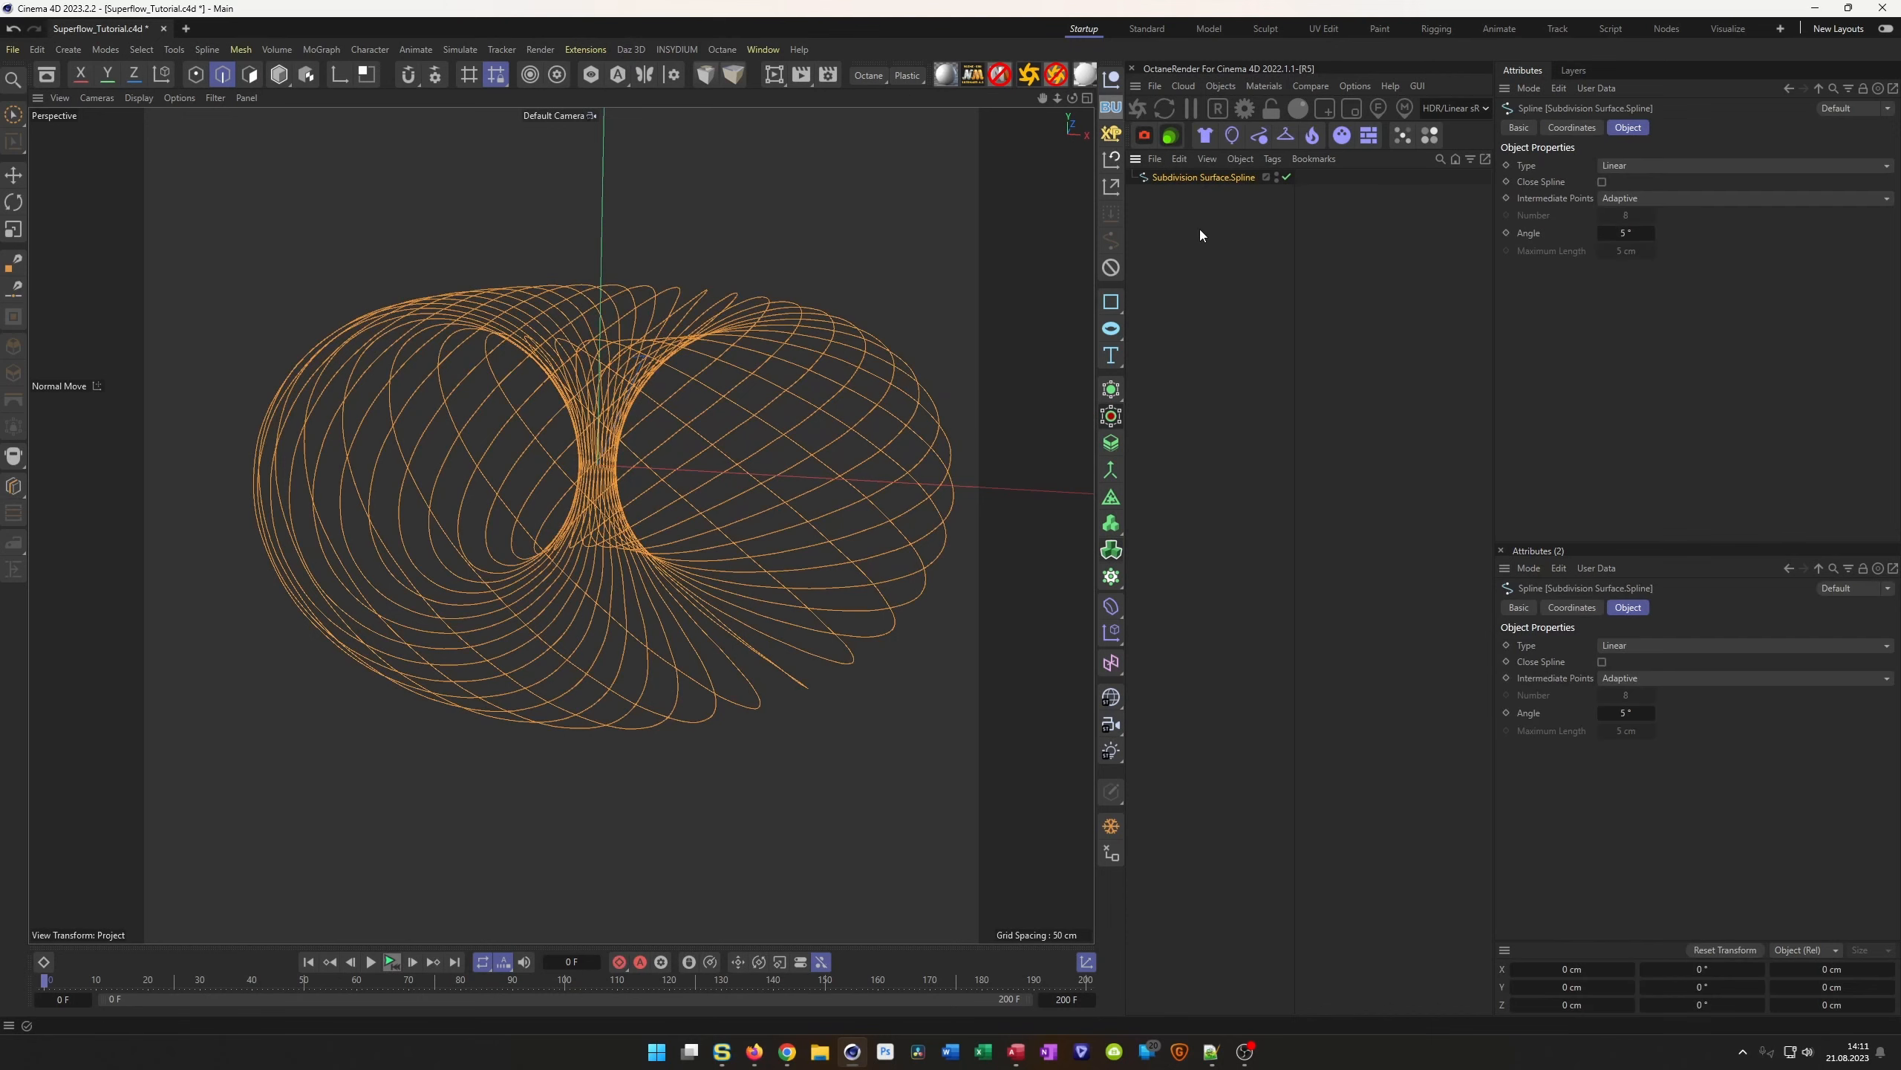
key(ctrl+z)
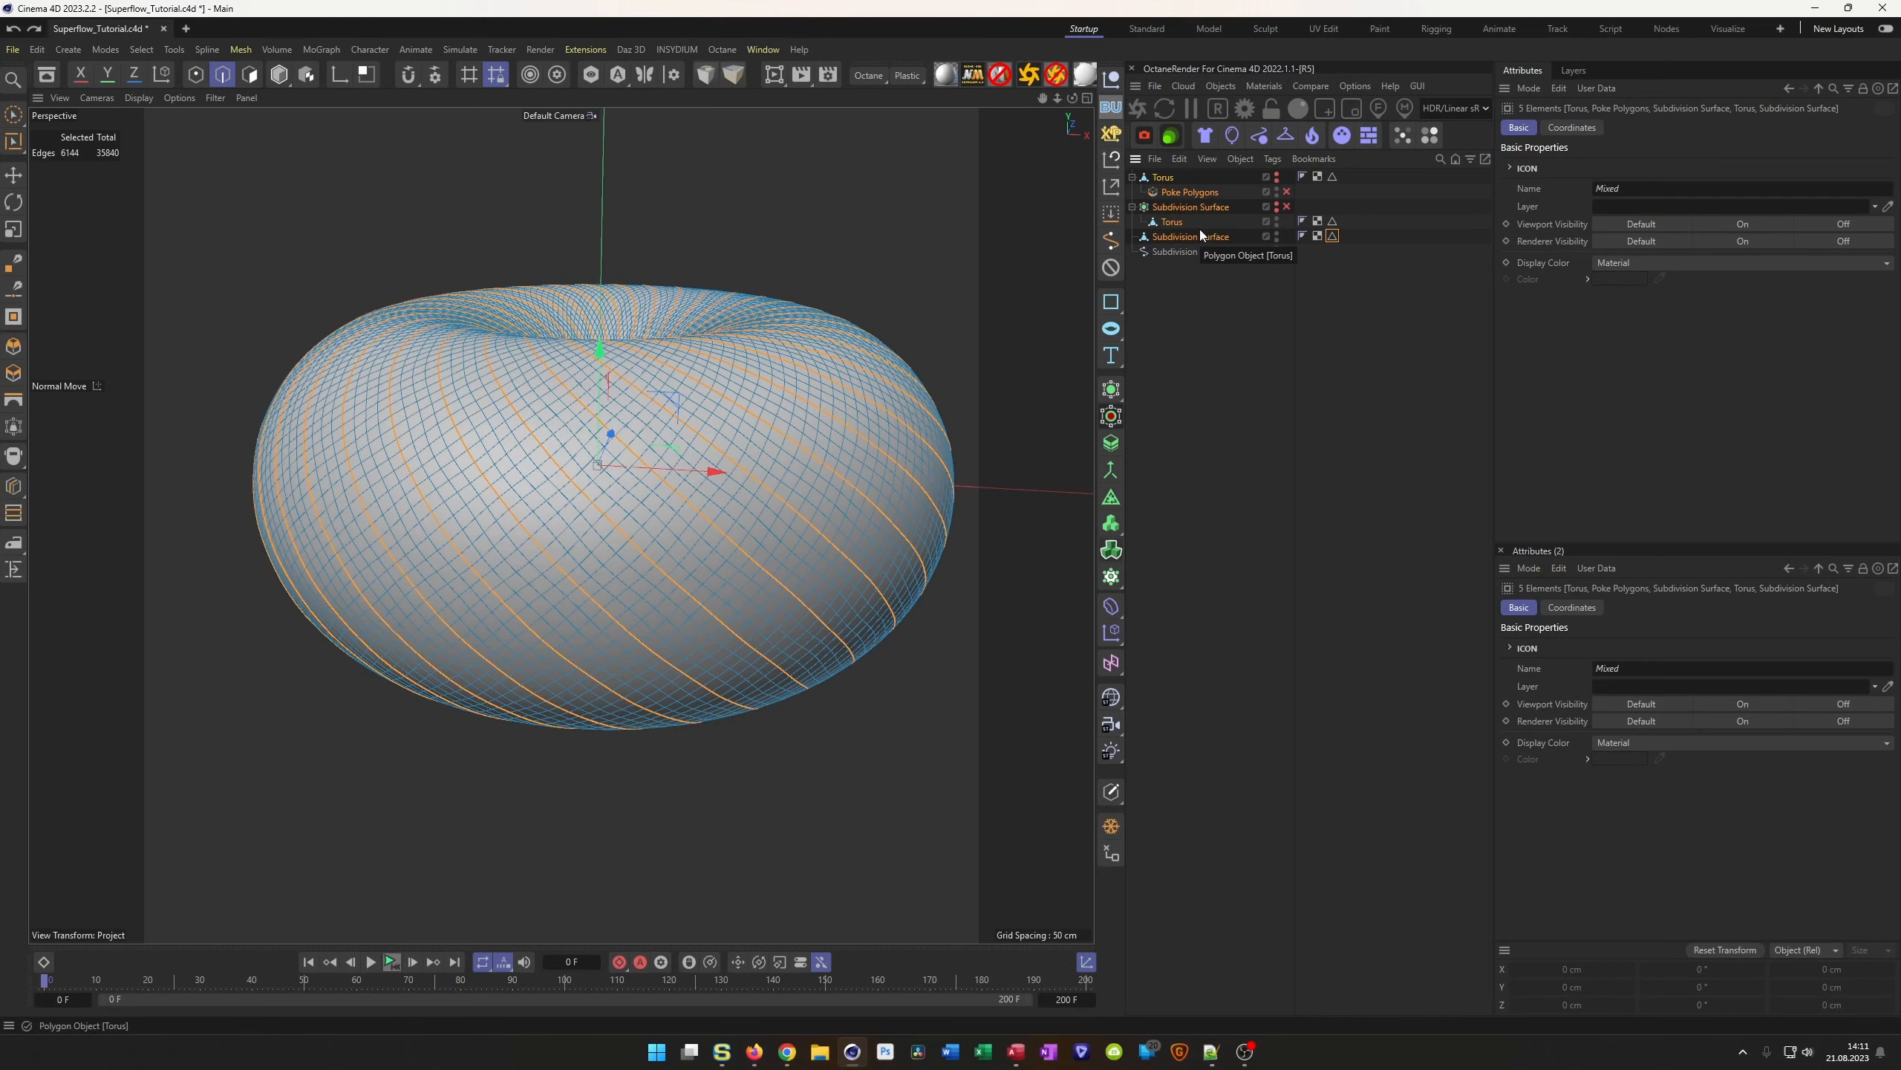
Create a Backup null above the source objects and hide the remaining Subdivision Surface mesh in the viewport and renderer
click(1111, 107)
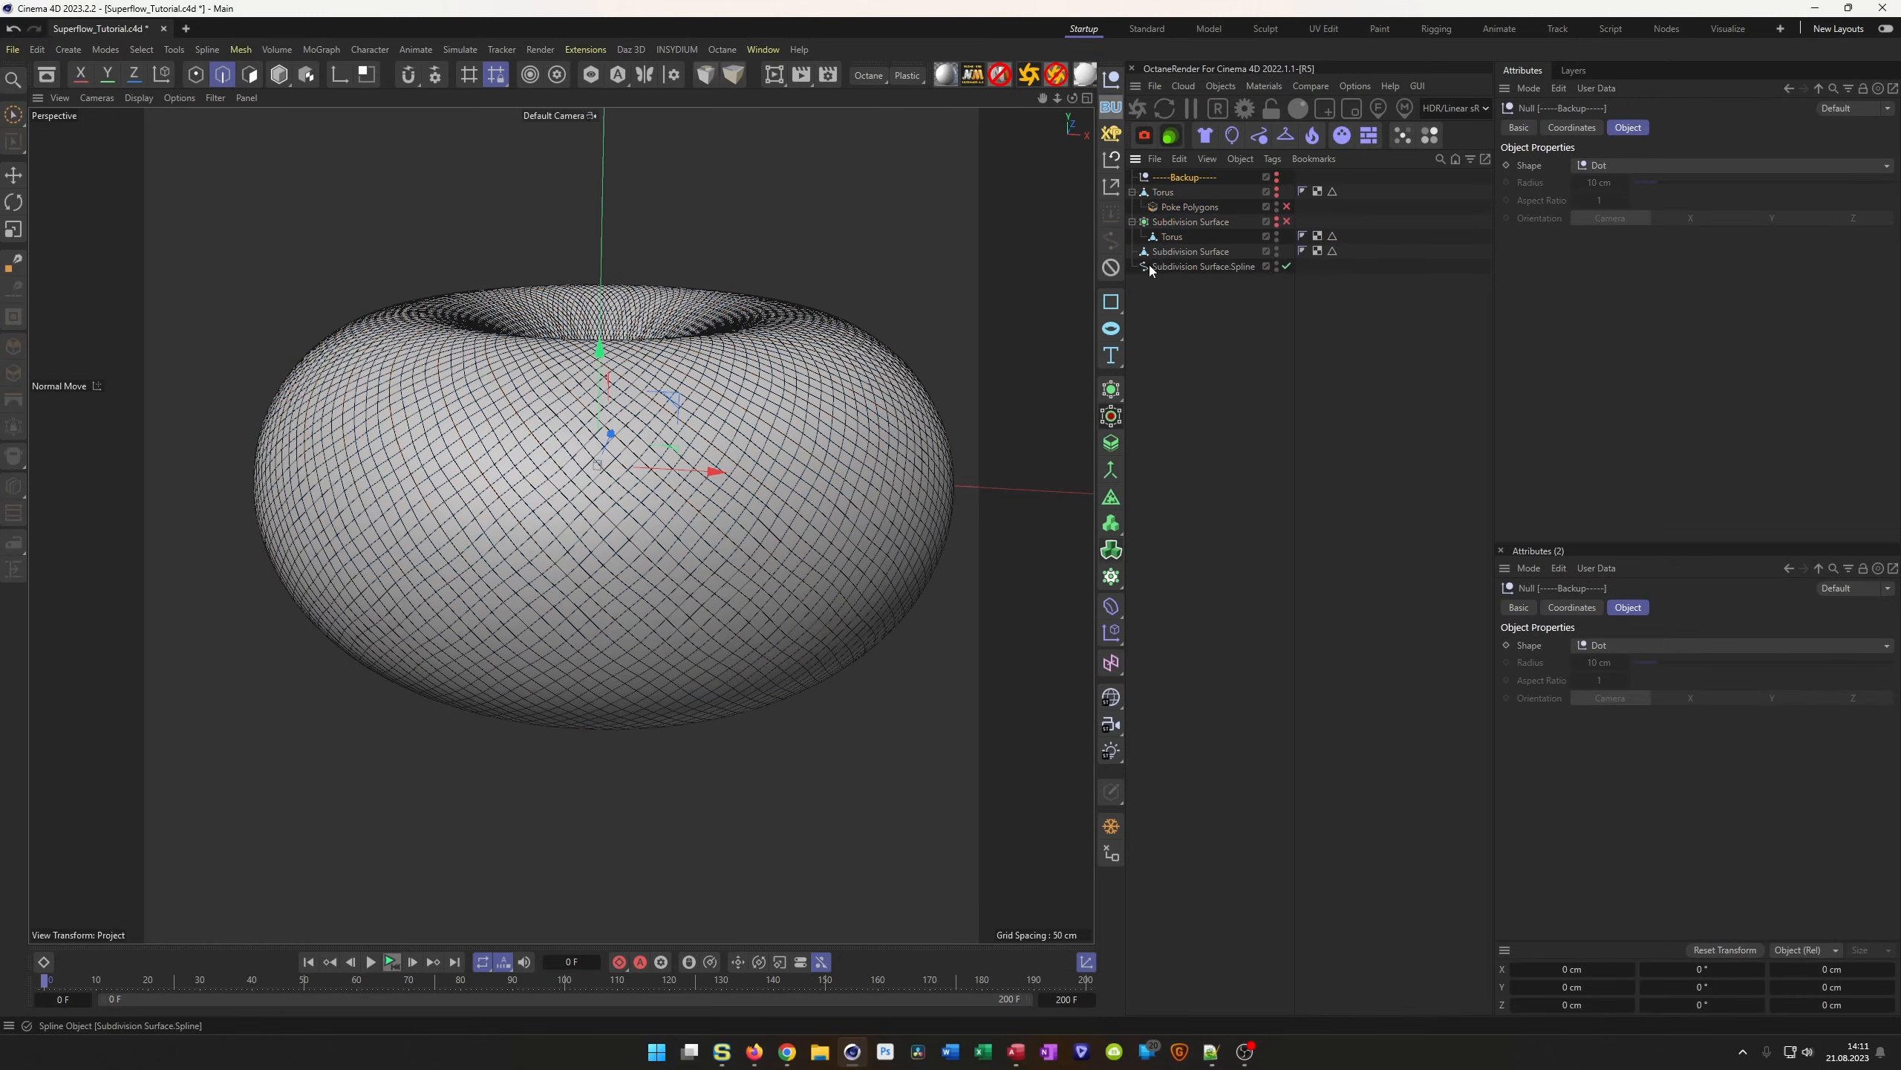
click(1132, 192)
click(1132, 206)
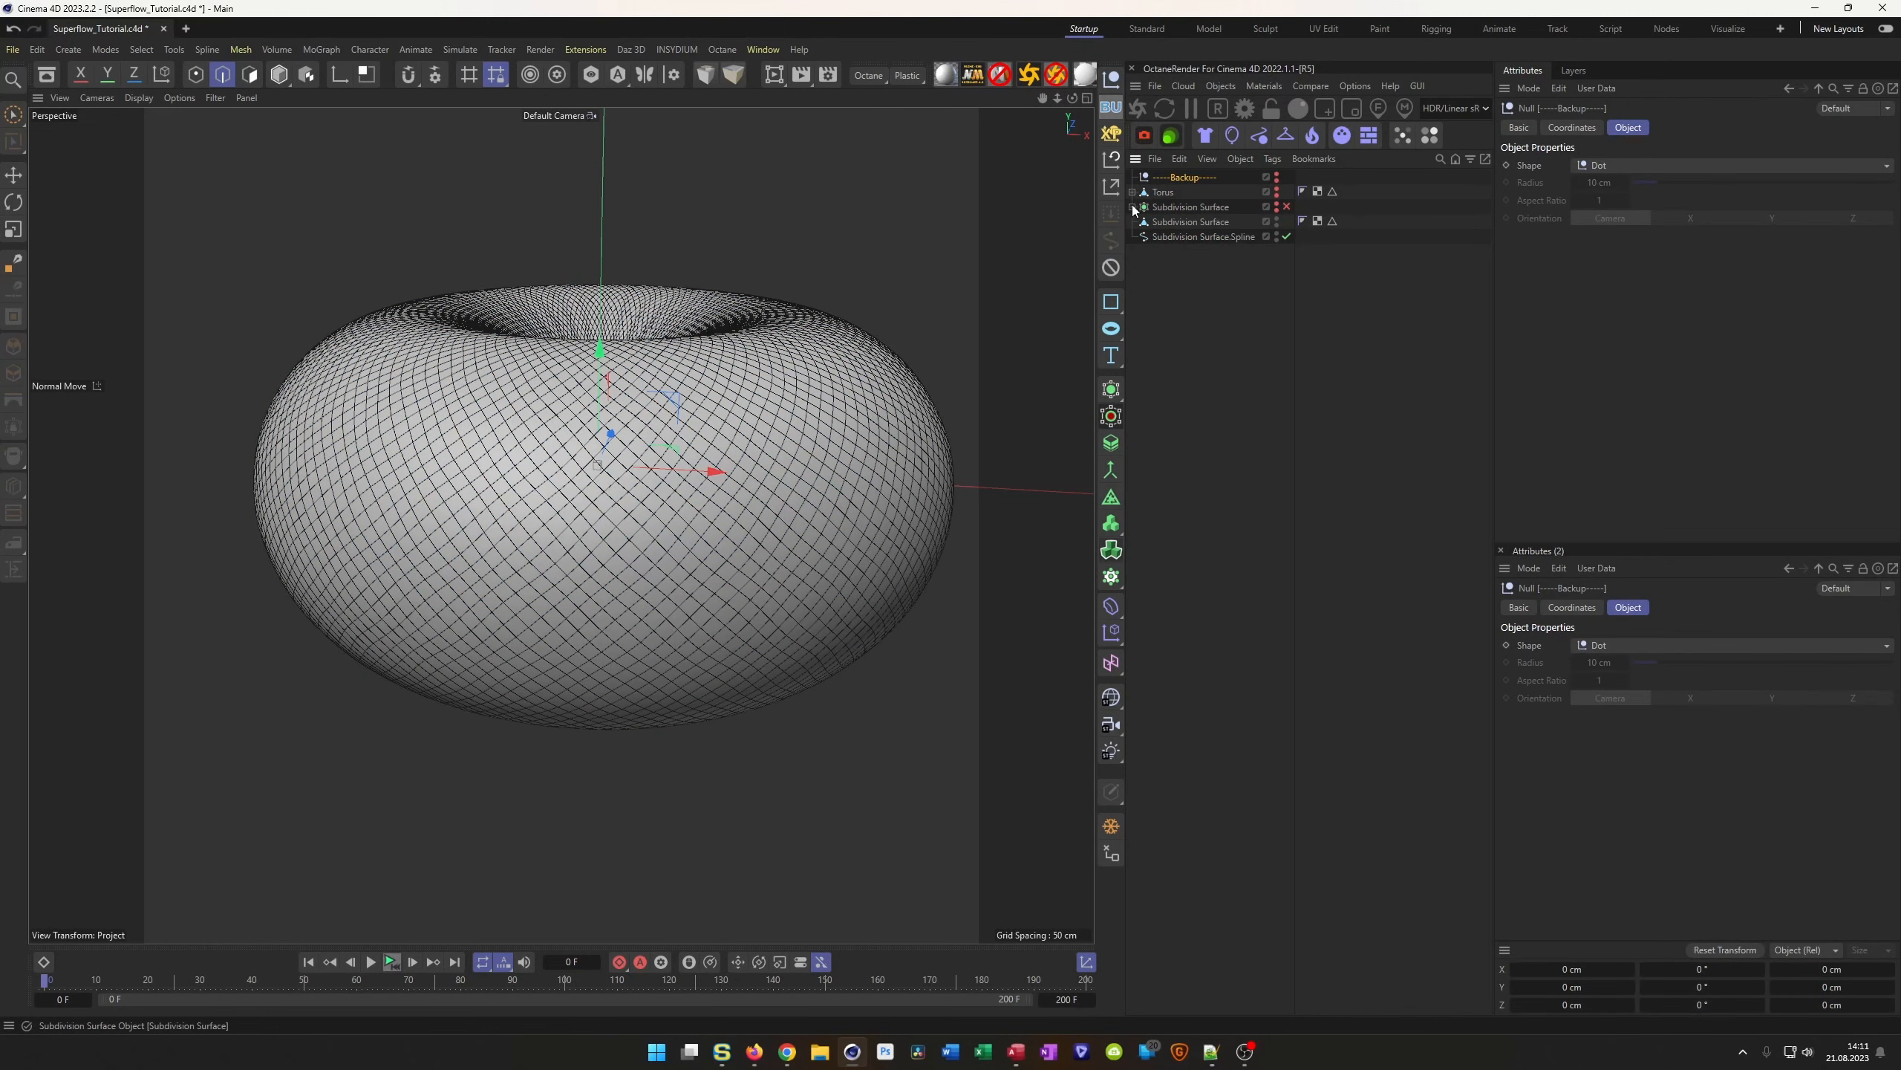
click(1276, 219)
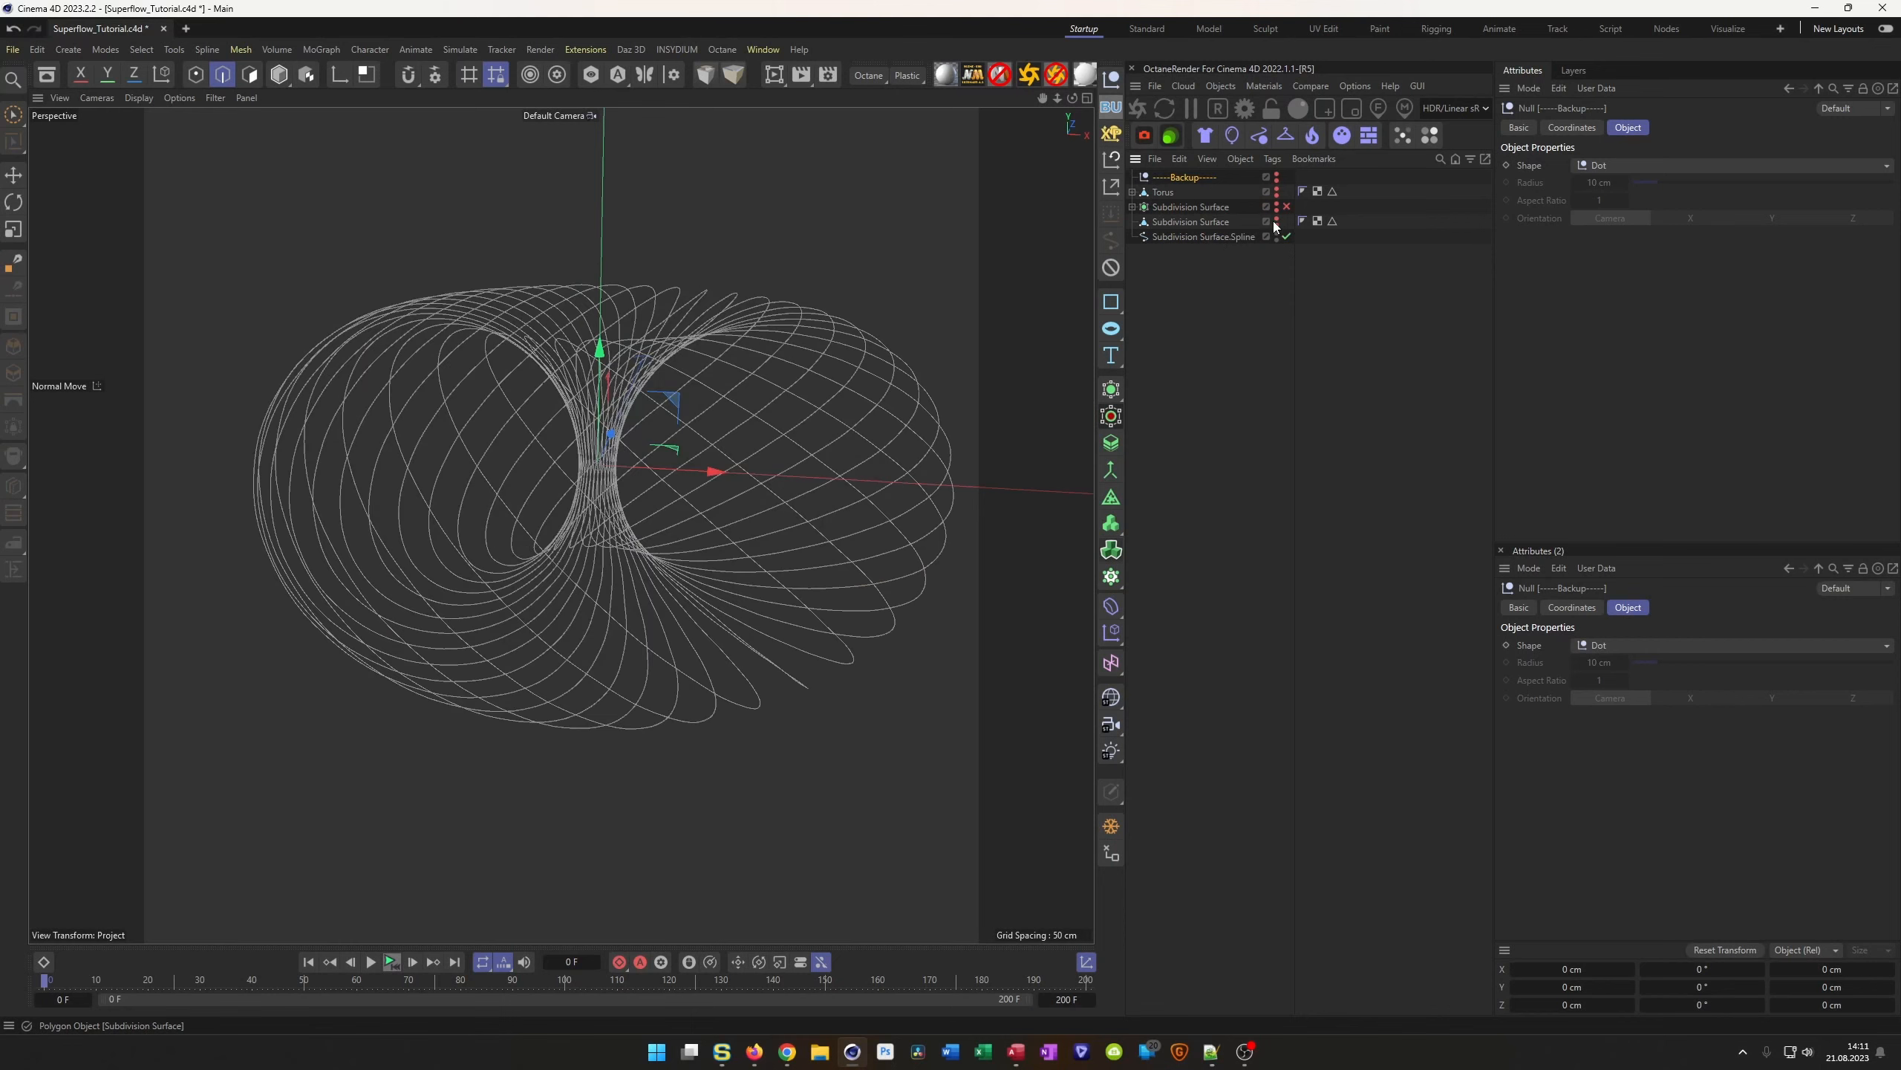
Group the Torus and both Subdivision Surface objects under the Backup null and save the project
click(1164, 221)
shift+click(1165, 193)
drag(1164, 193, 1198, 178)
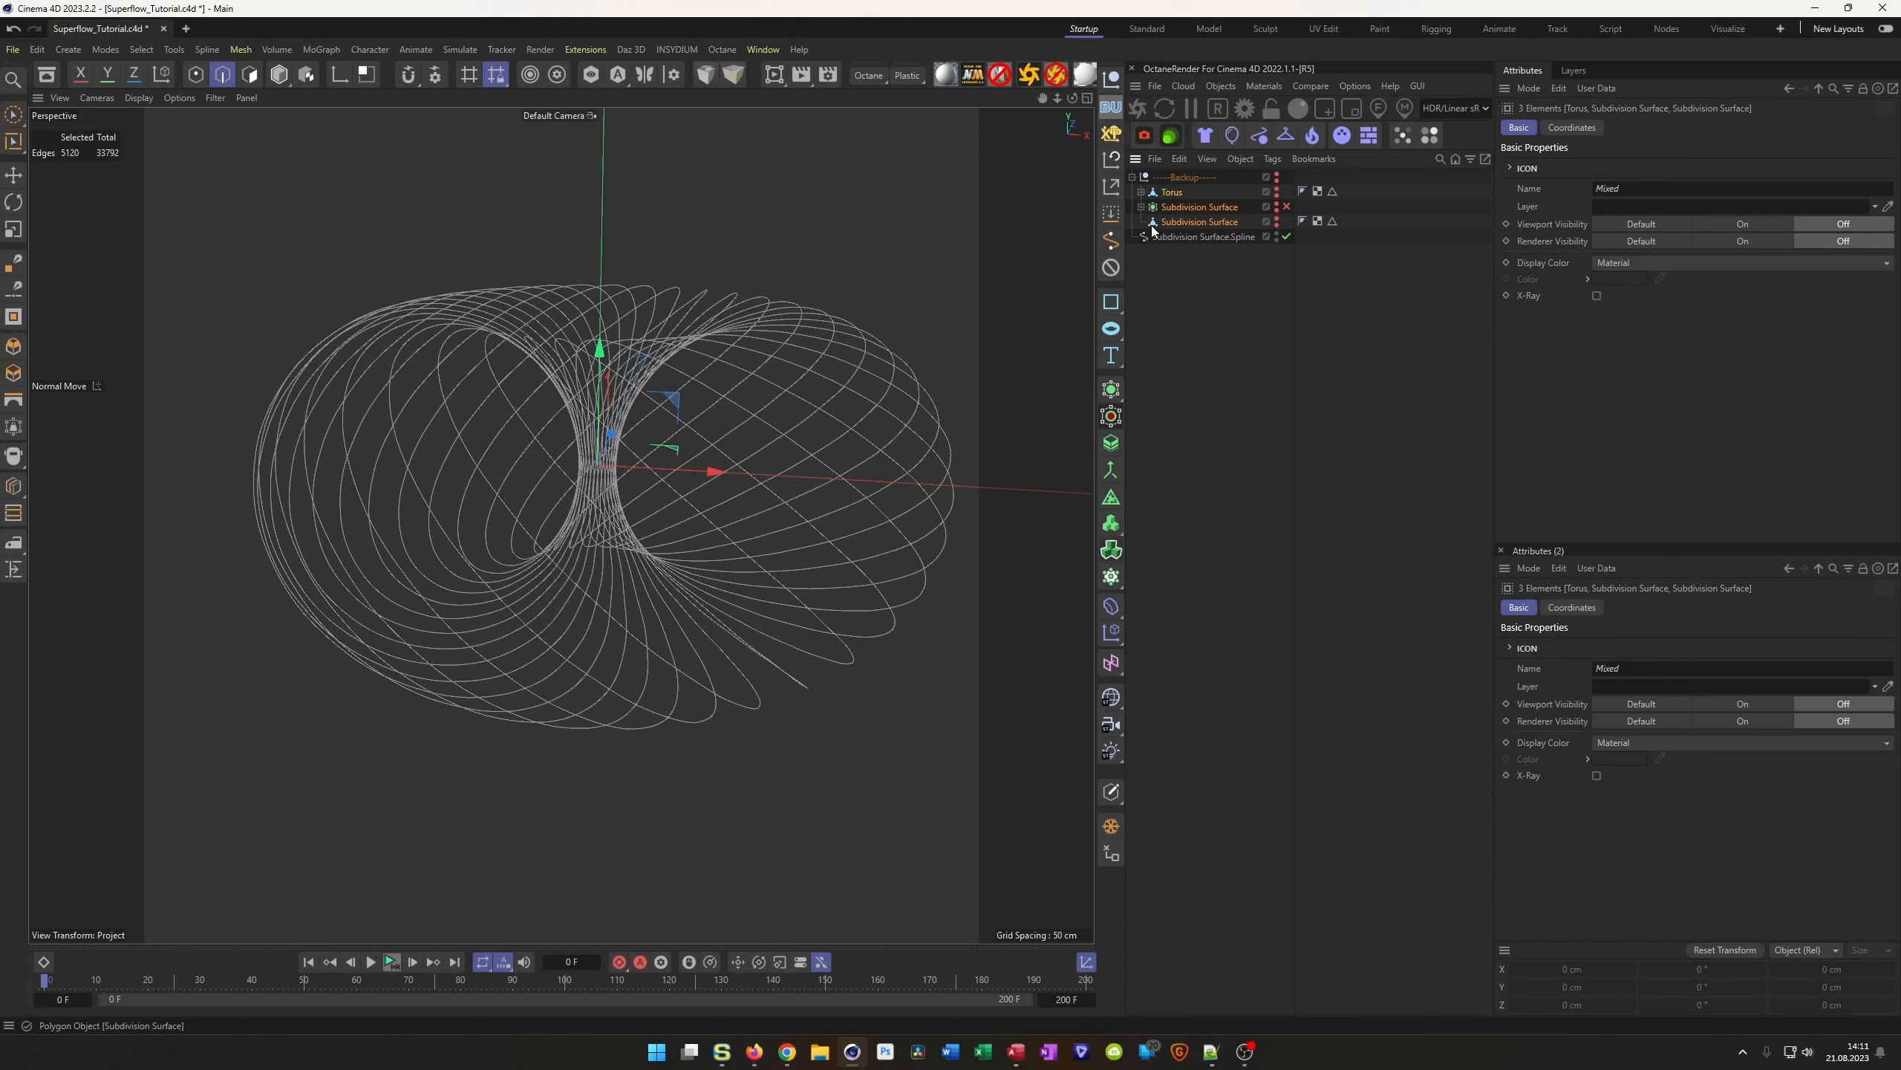
click(1135, 178)
key(ctrl+s)
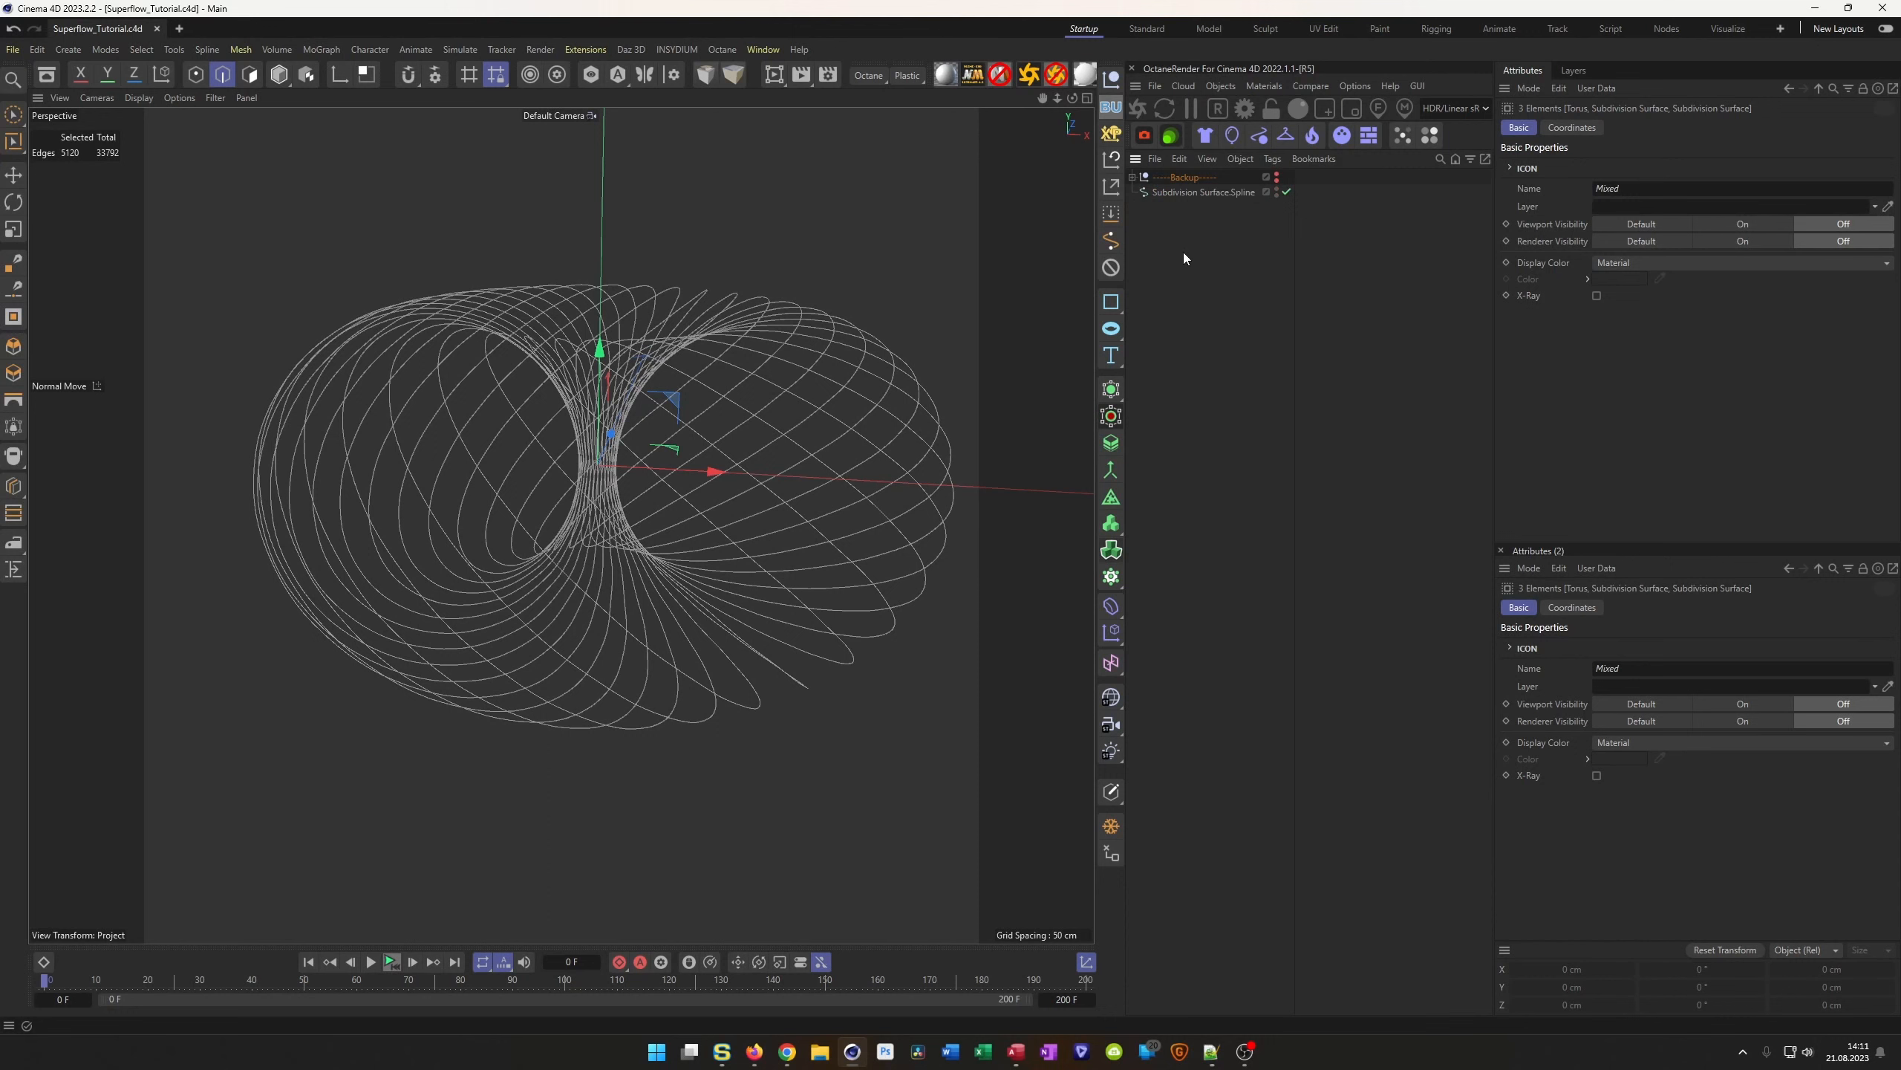
Add a Random effector as a child of the extracted spline and set its deformation to Point
alt+right_drag(606, 523, 541, 542)
mouse_move(541, 542)
alt+mouse_down()
mouse_move(580, 524)
mouse_move(556, 455)
mouse_move(536, 589)
mouse_move(558, 560)
alt+mouse_up()
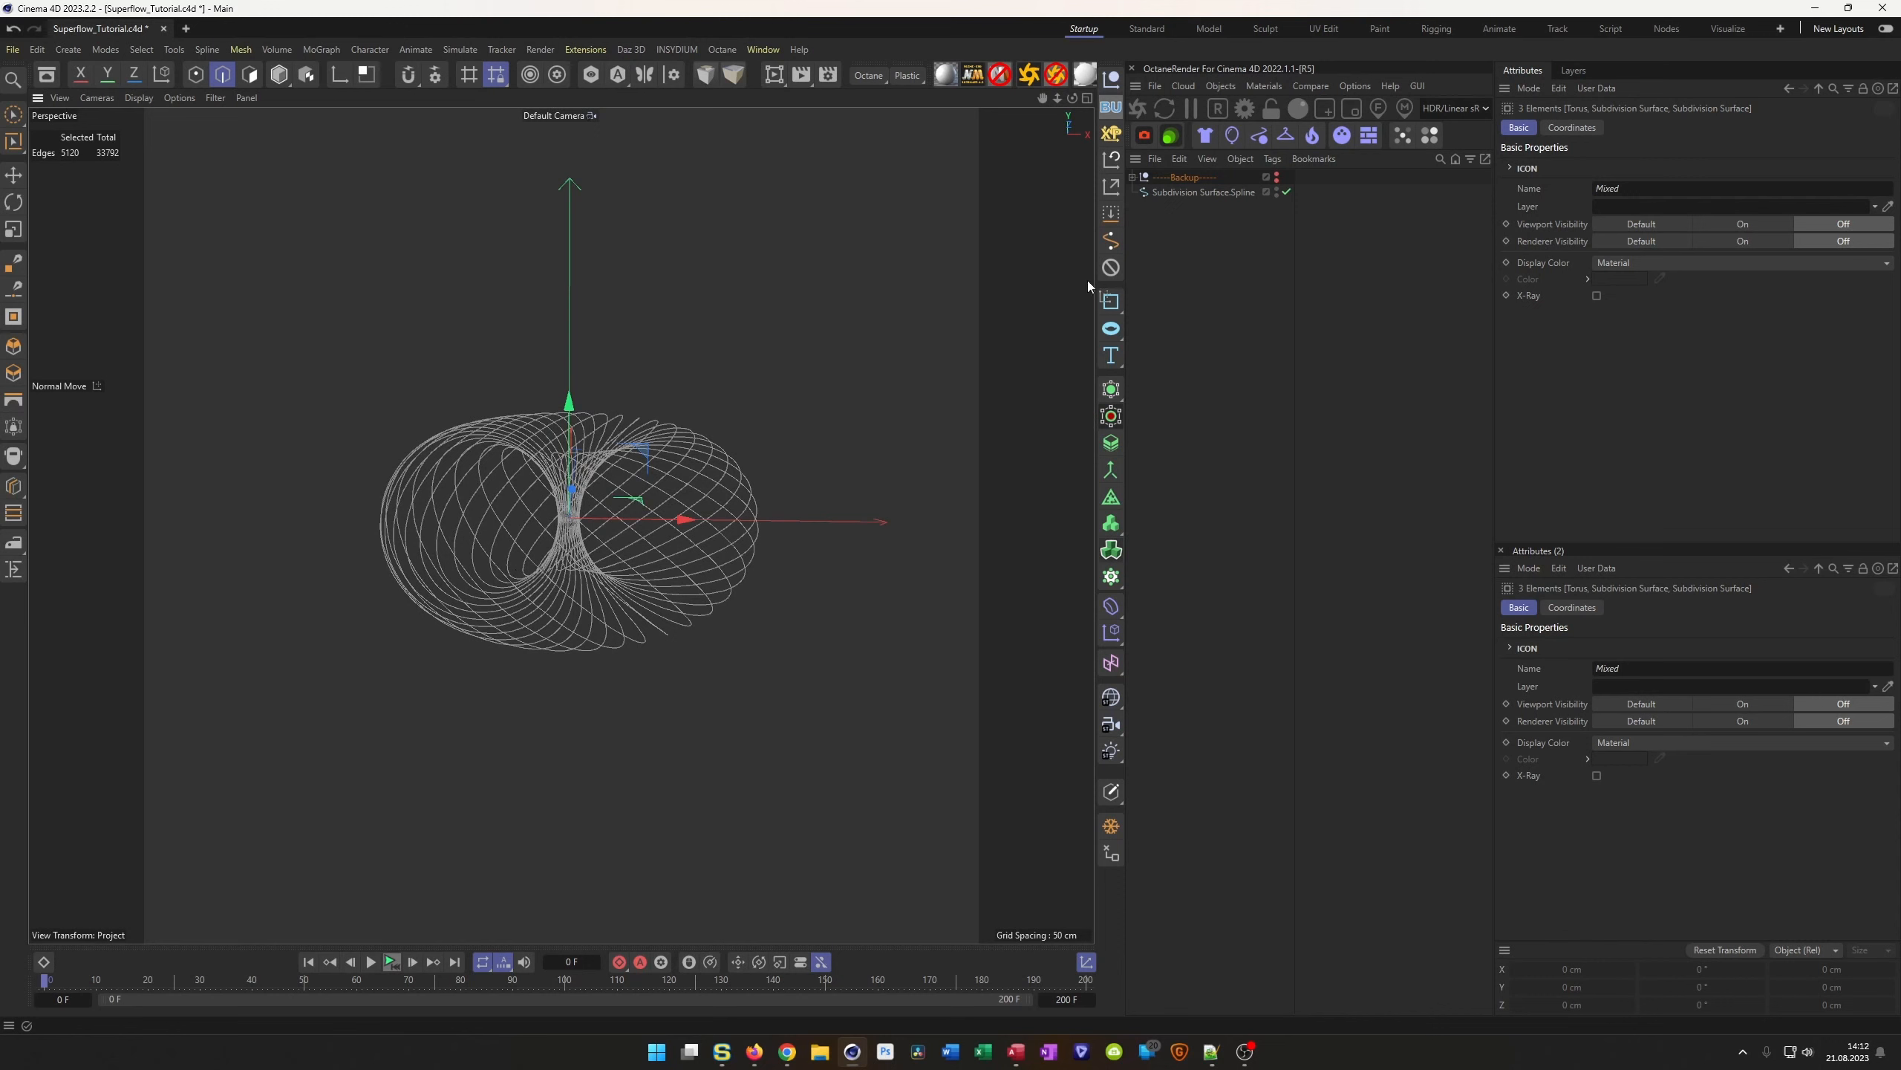
click(1175, 193)
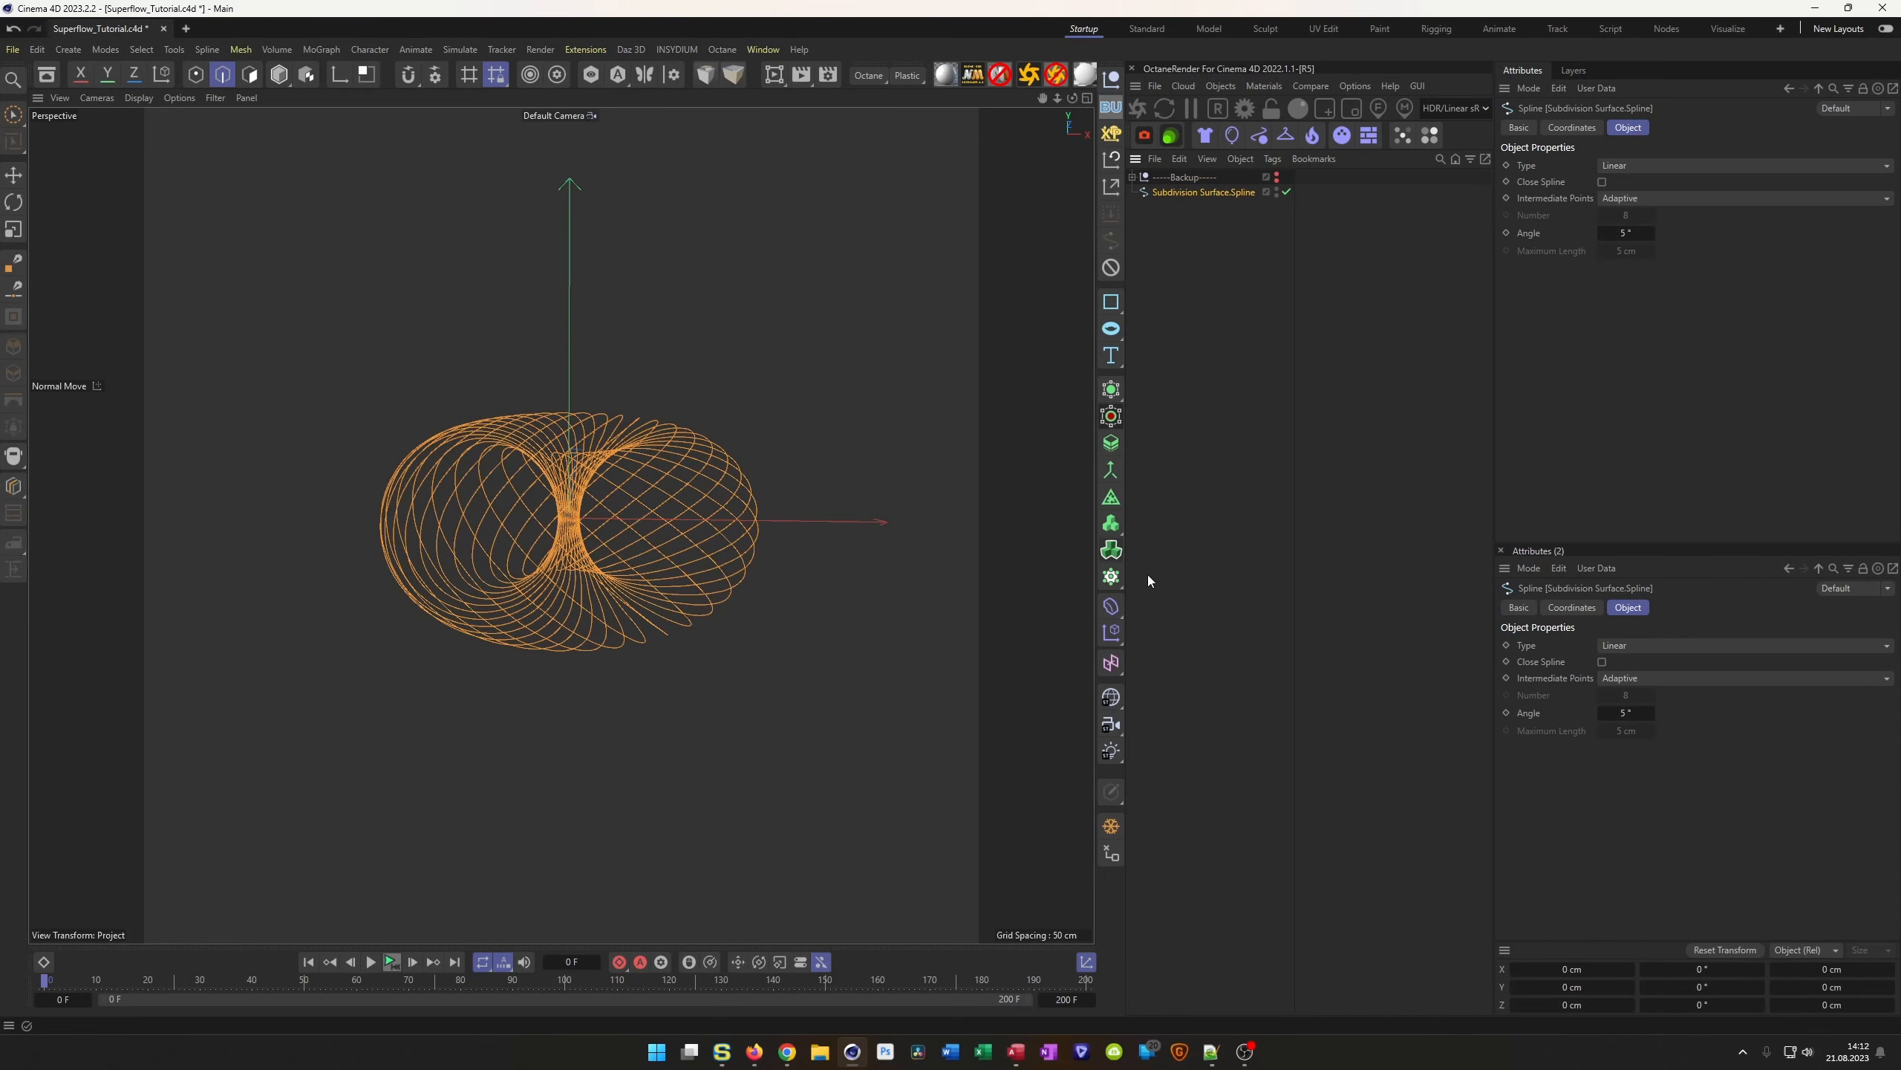
key(Return)
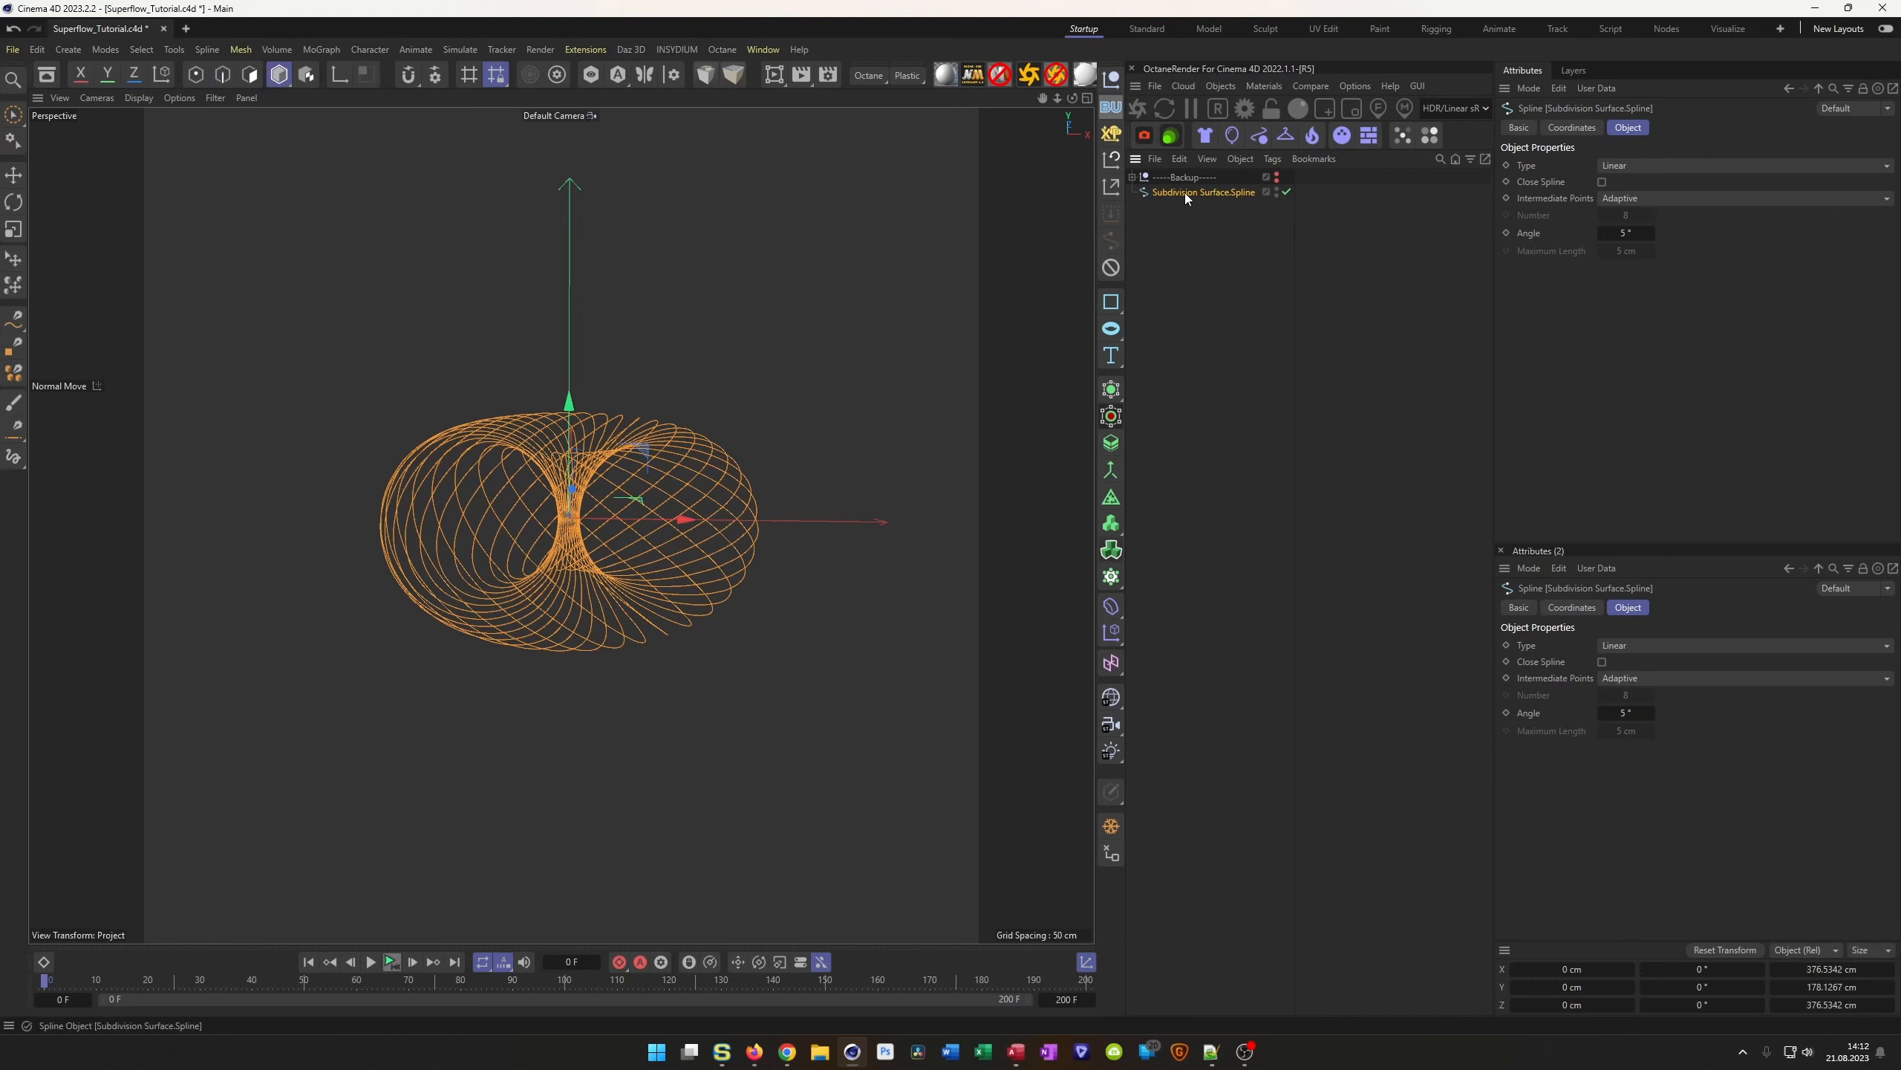
click(1112, 633)
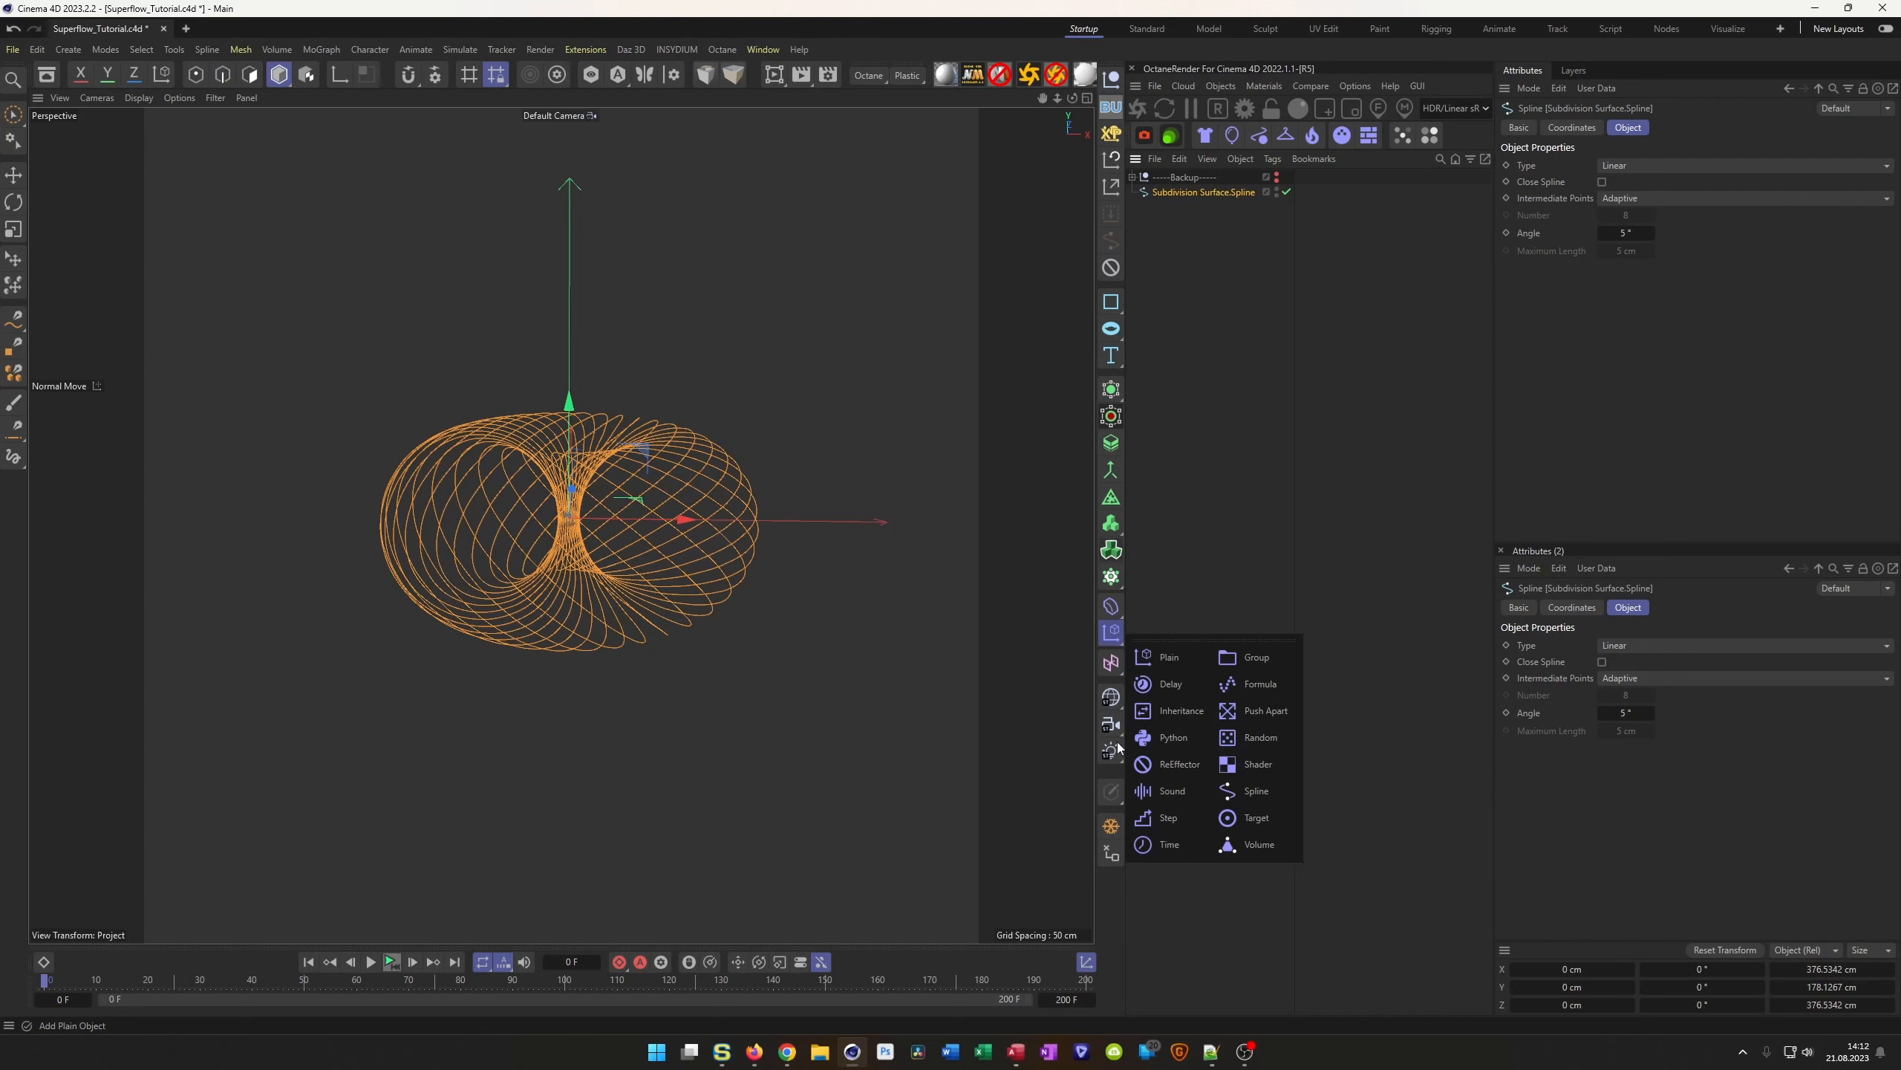
click(1257, 739)
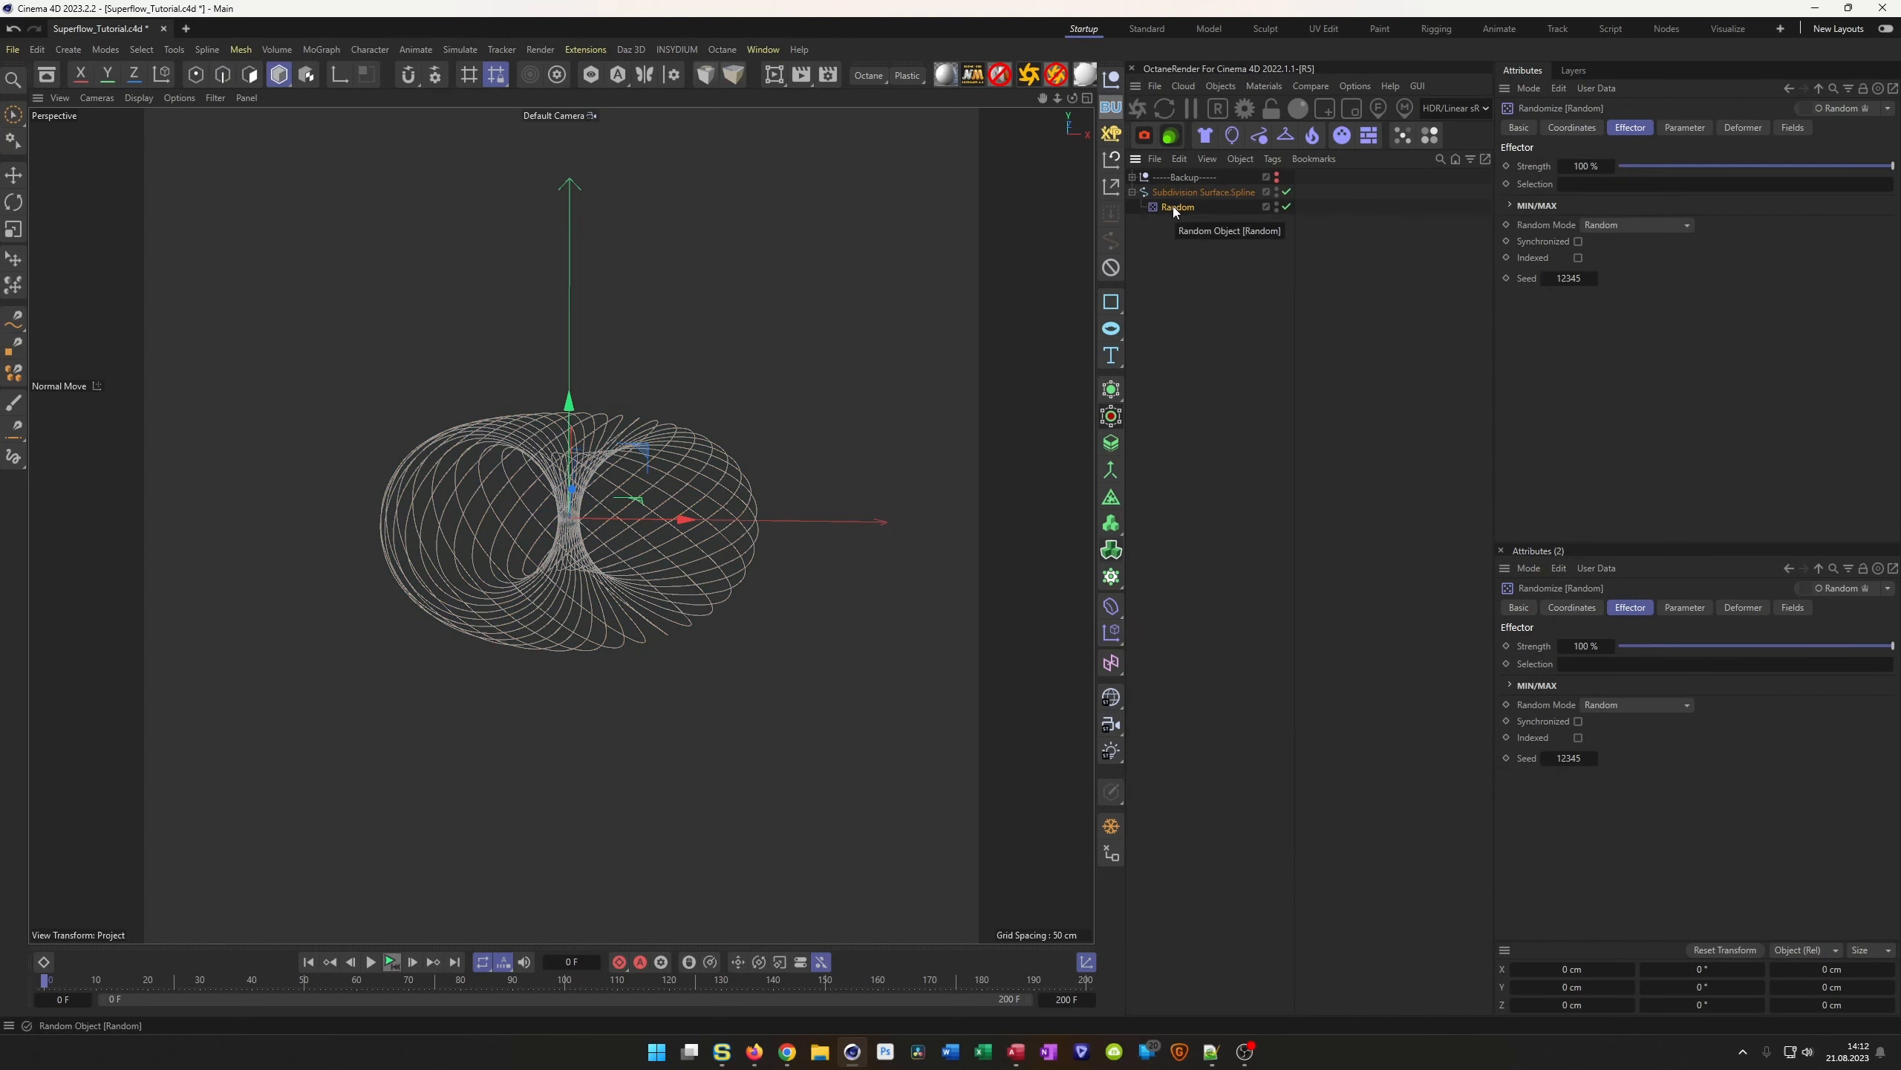
click(1738, 126)
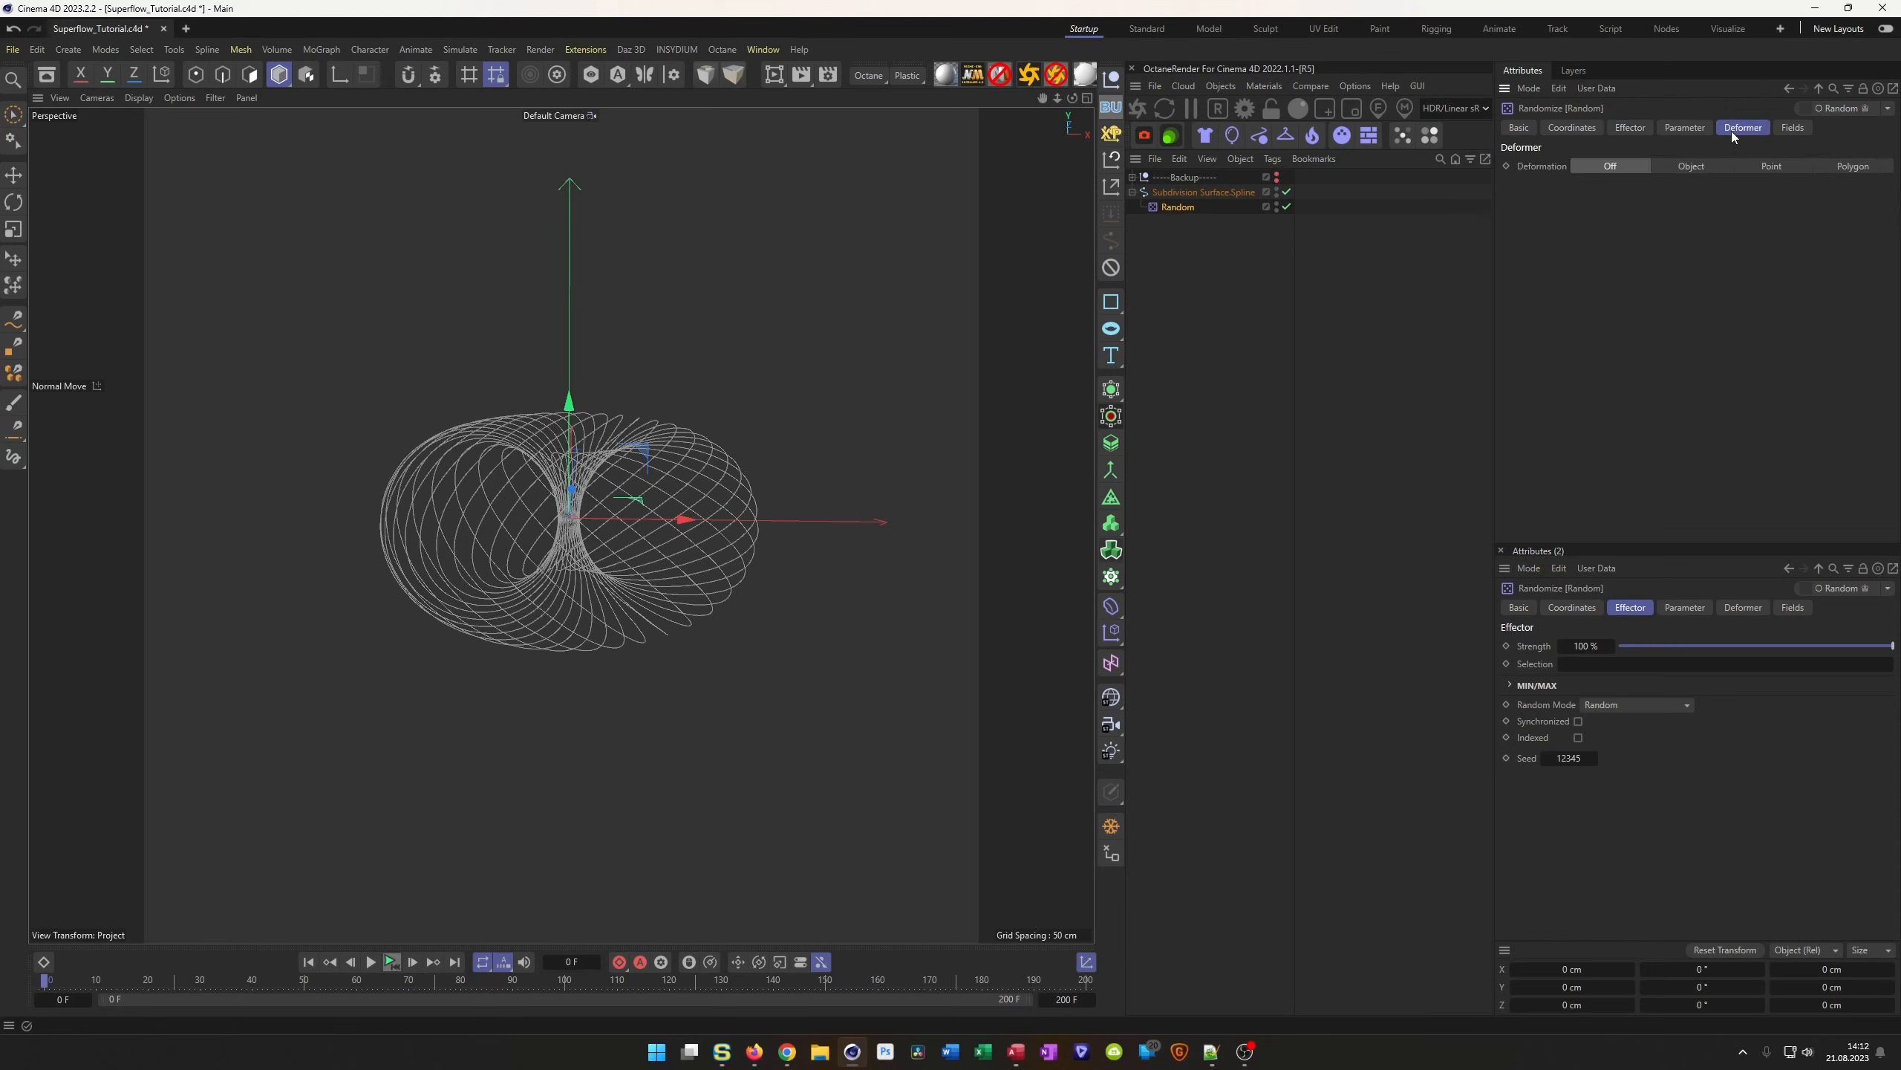
click(1774, 167)
Set the Random effector's position offset to 300 cm in X, Y and Z
click(1687, 128)
mouse_move(1612, 238)
mouse_down()
mouse_move(1663, 238)
mouse_move(1625, 253)
mouse_up()
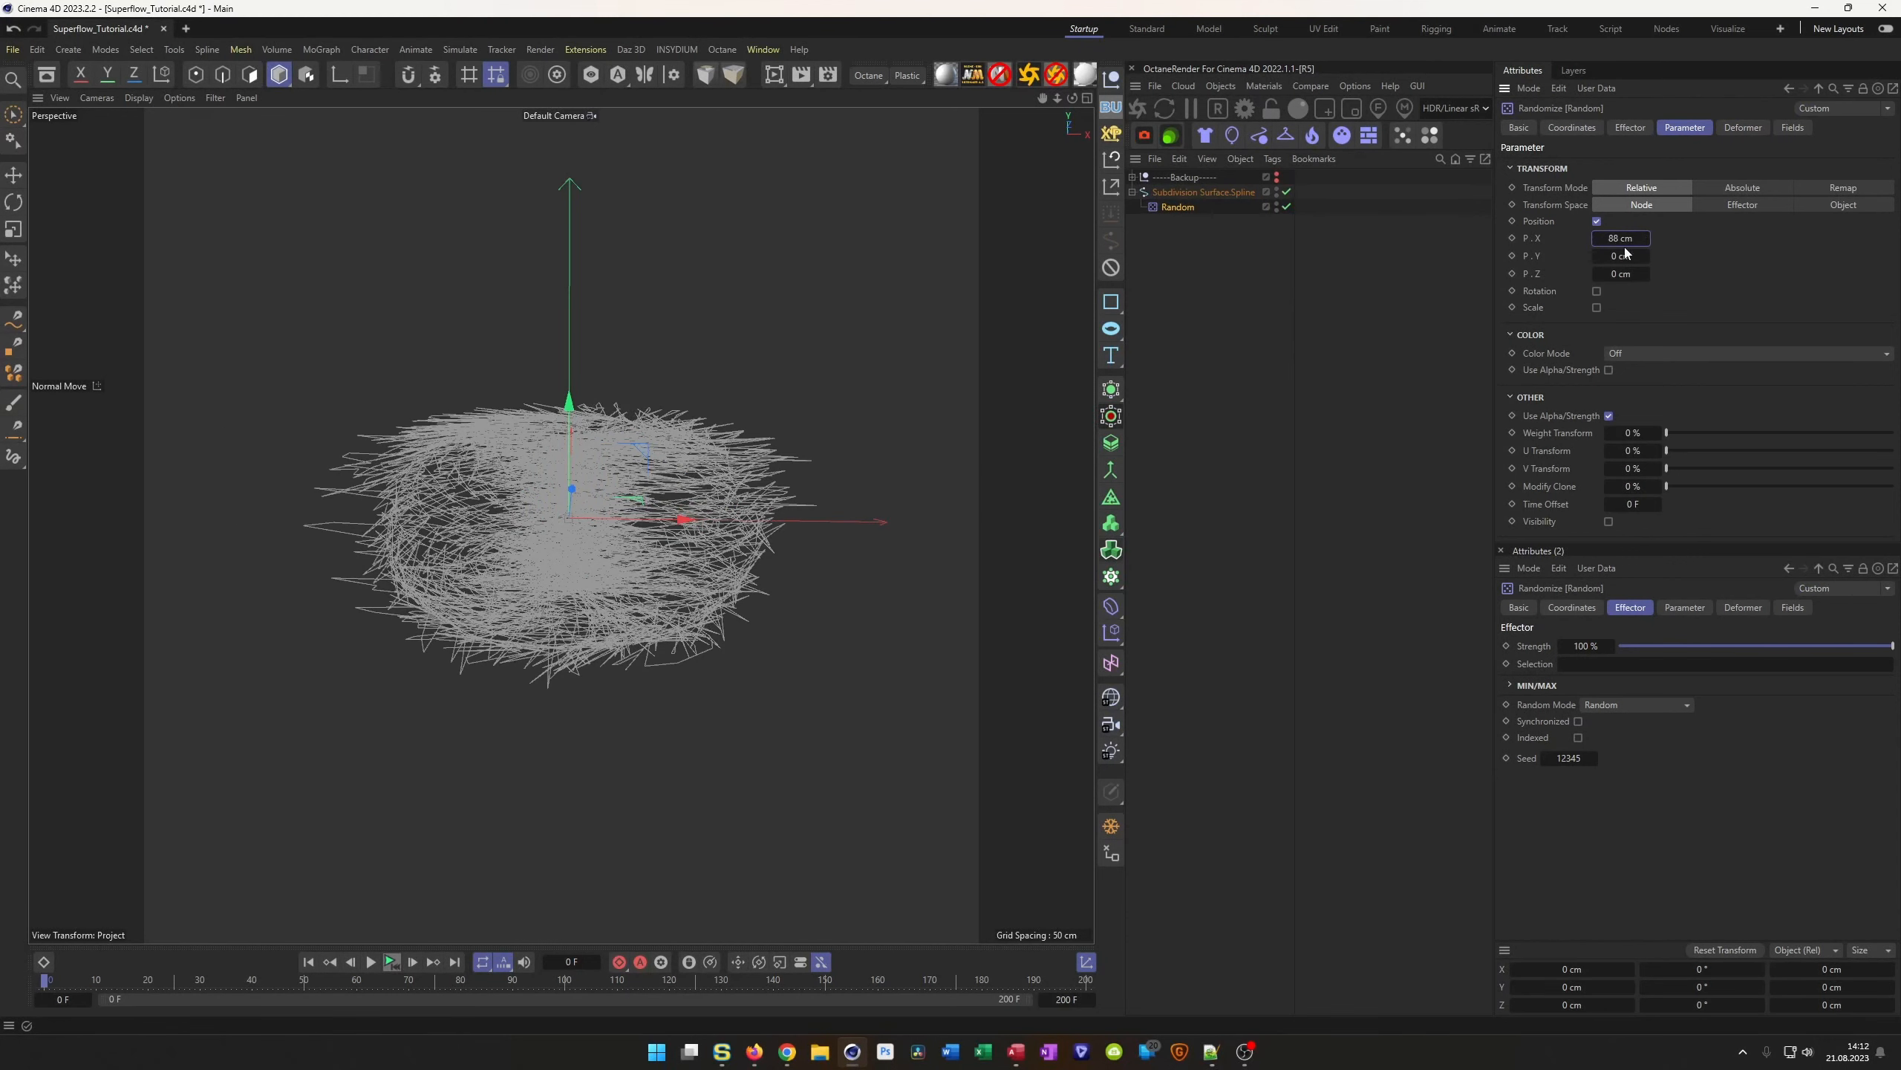
text(100)
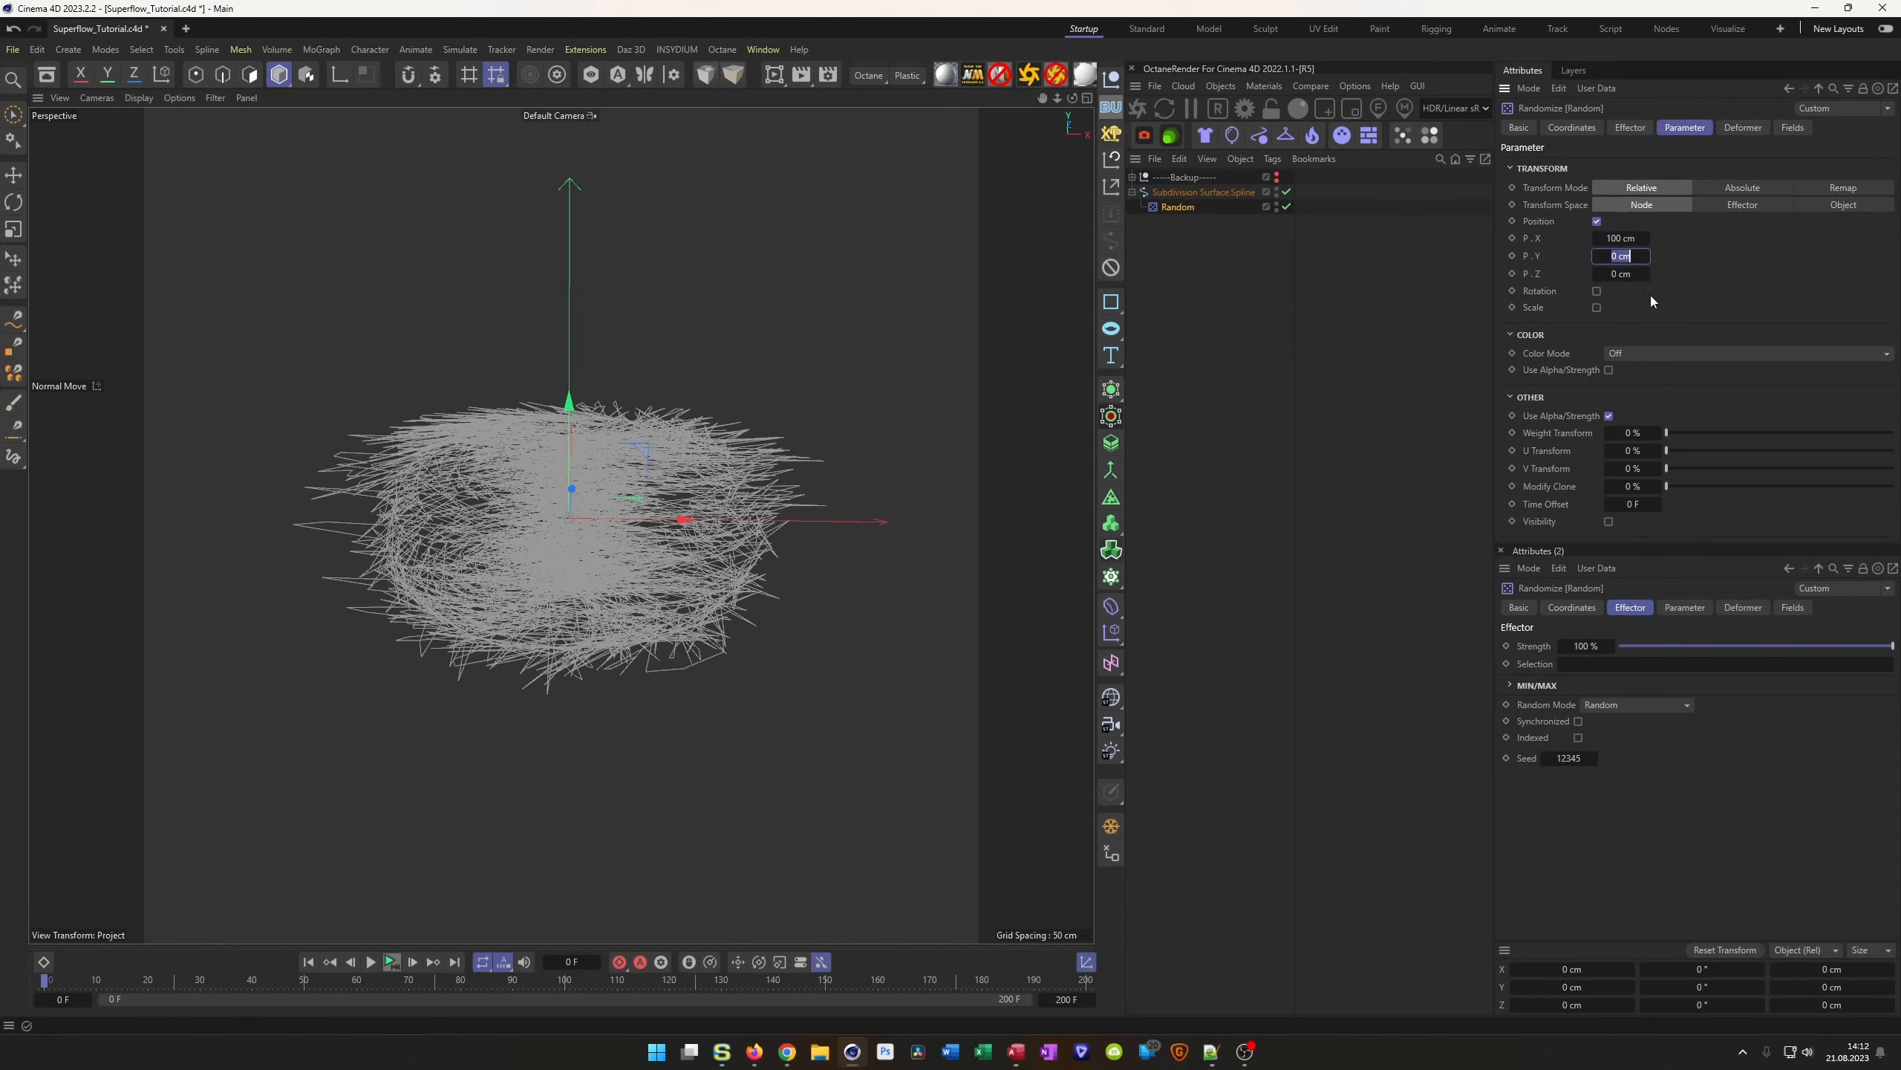
text(0)
key(Tab)
text(100)
key(shift+Tab)
text(300)
key(Tab)
text(300)
key(Tab)
text(300)
key(Return)
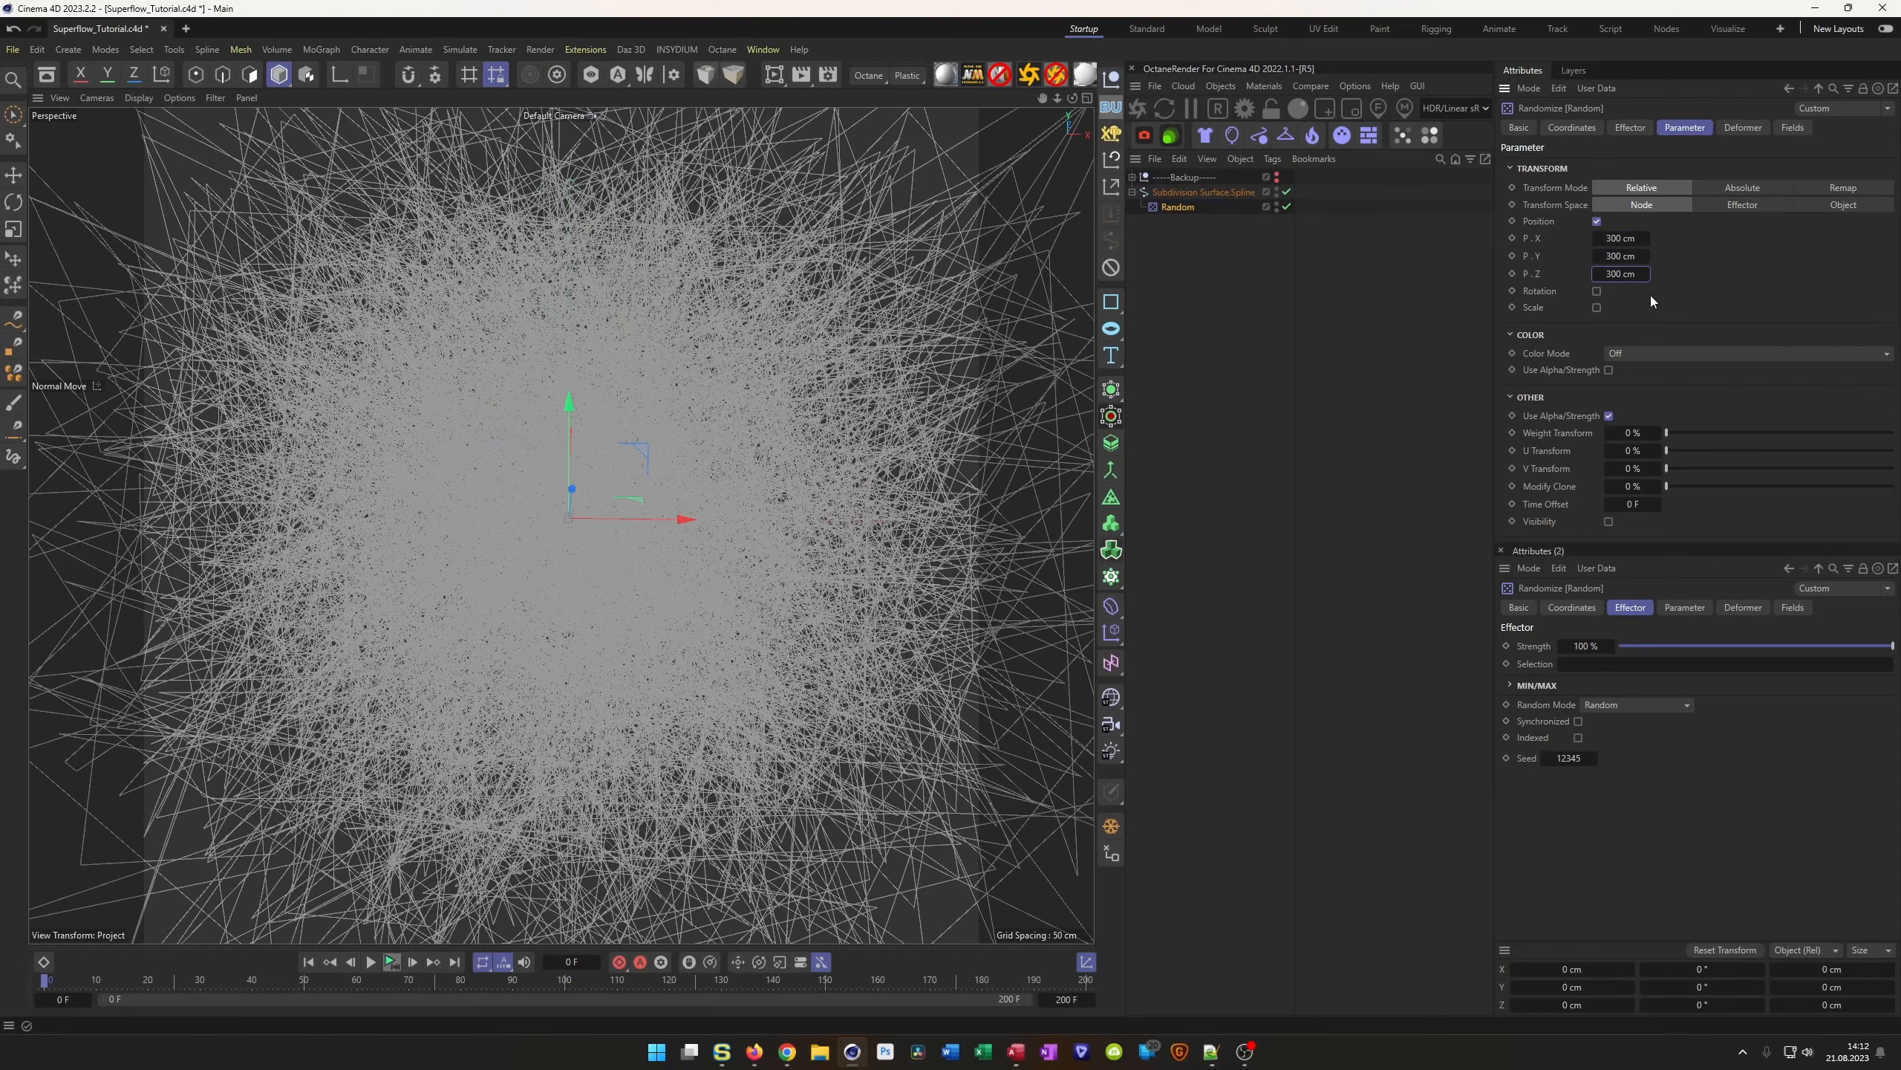
Switch the Random effector's random mode to Noise and raise the noise scale to 383%
scroll(550, 550, down, 8)
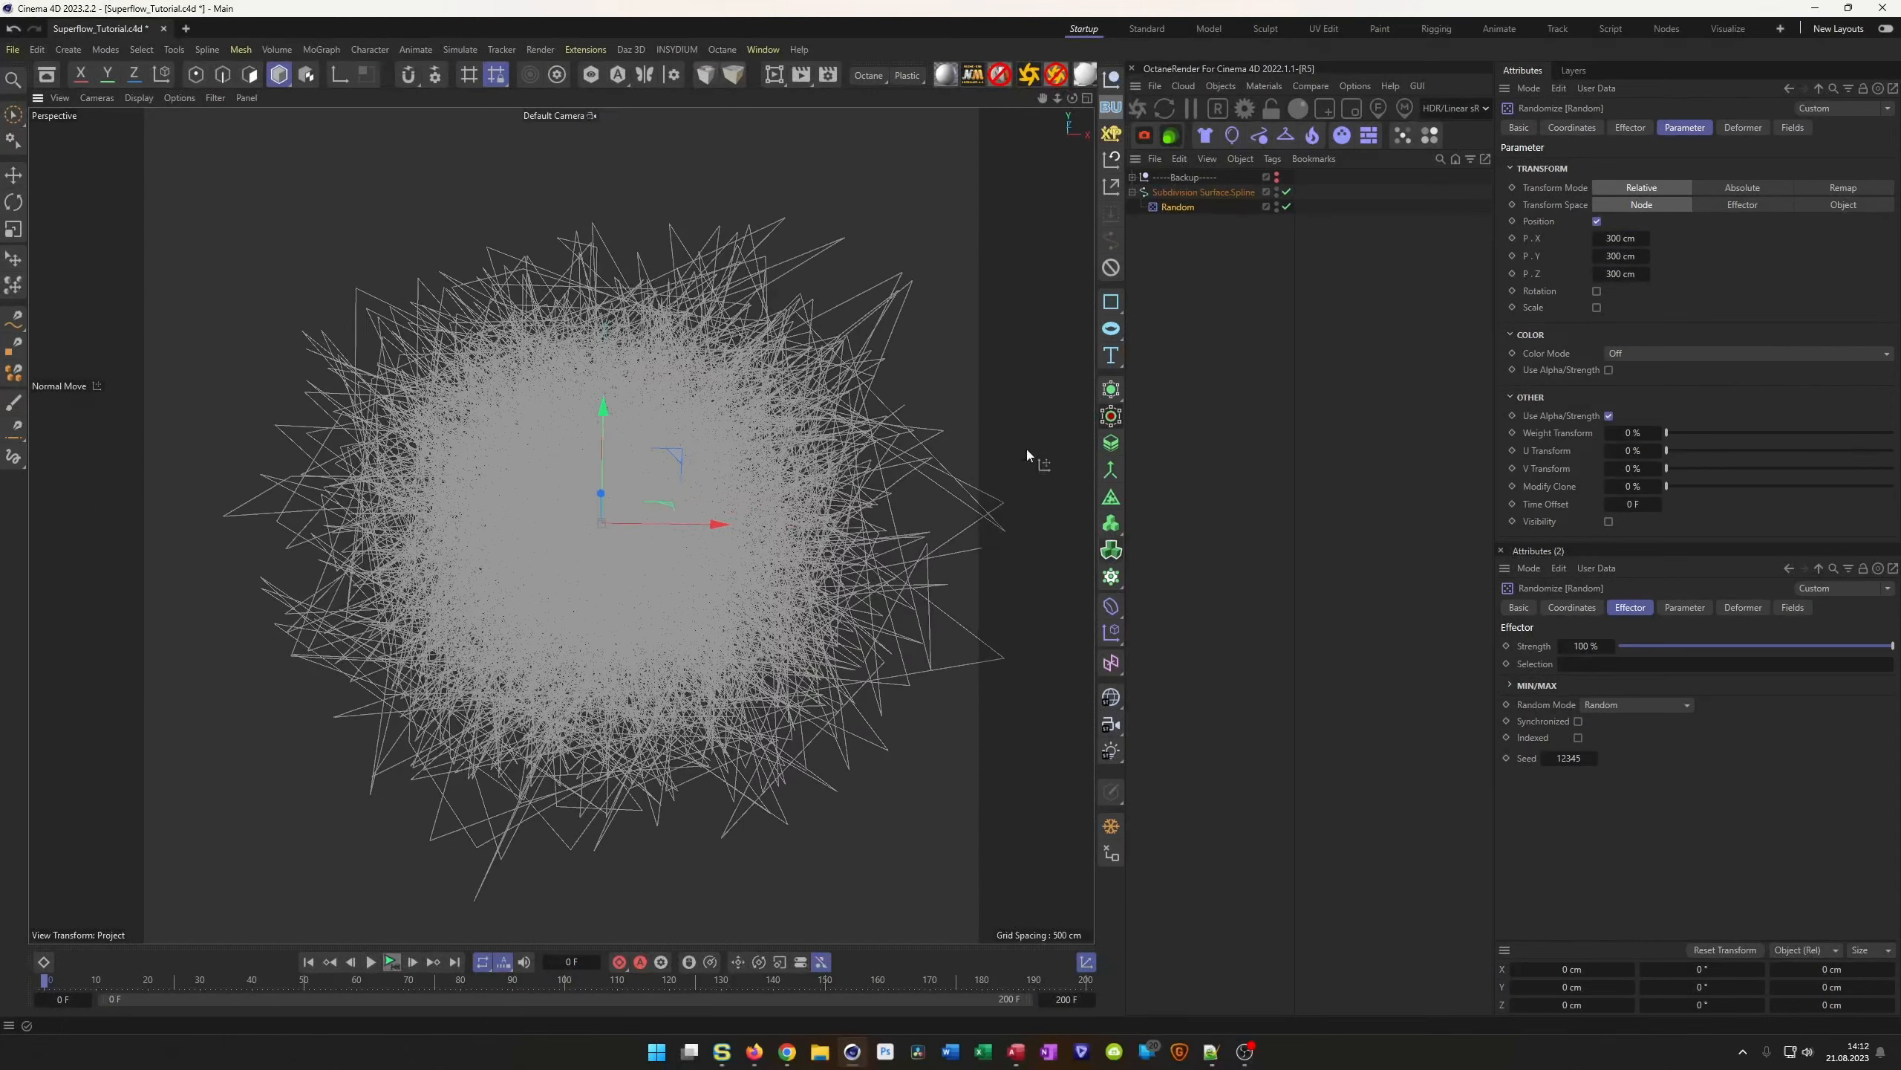
click(1639, 128)
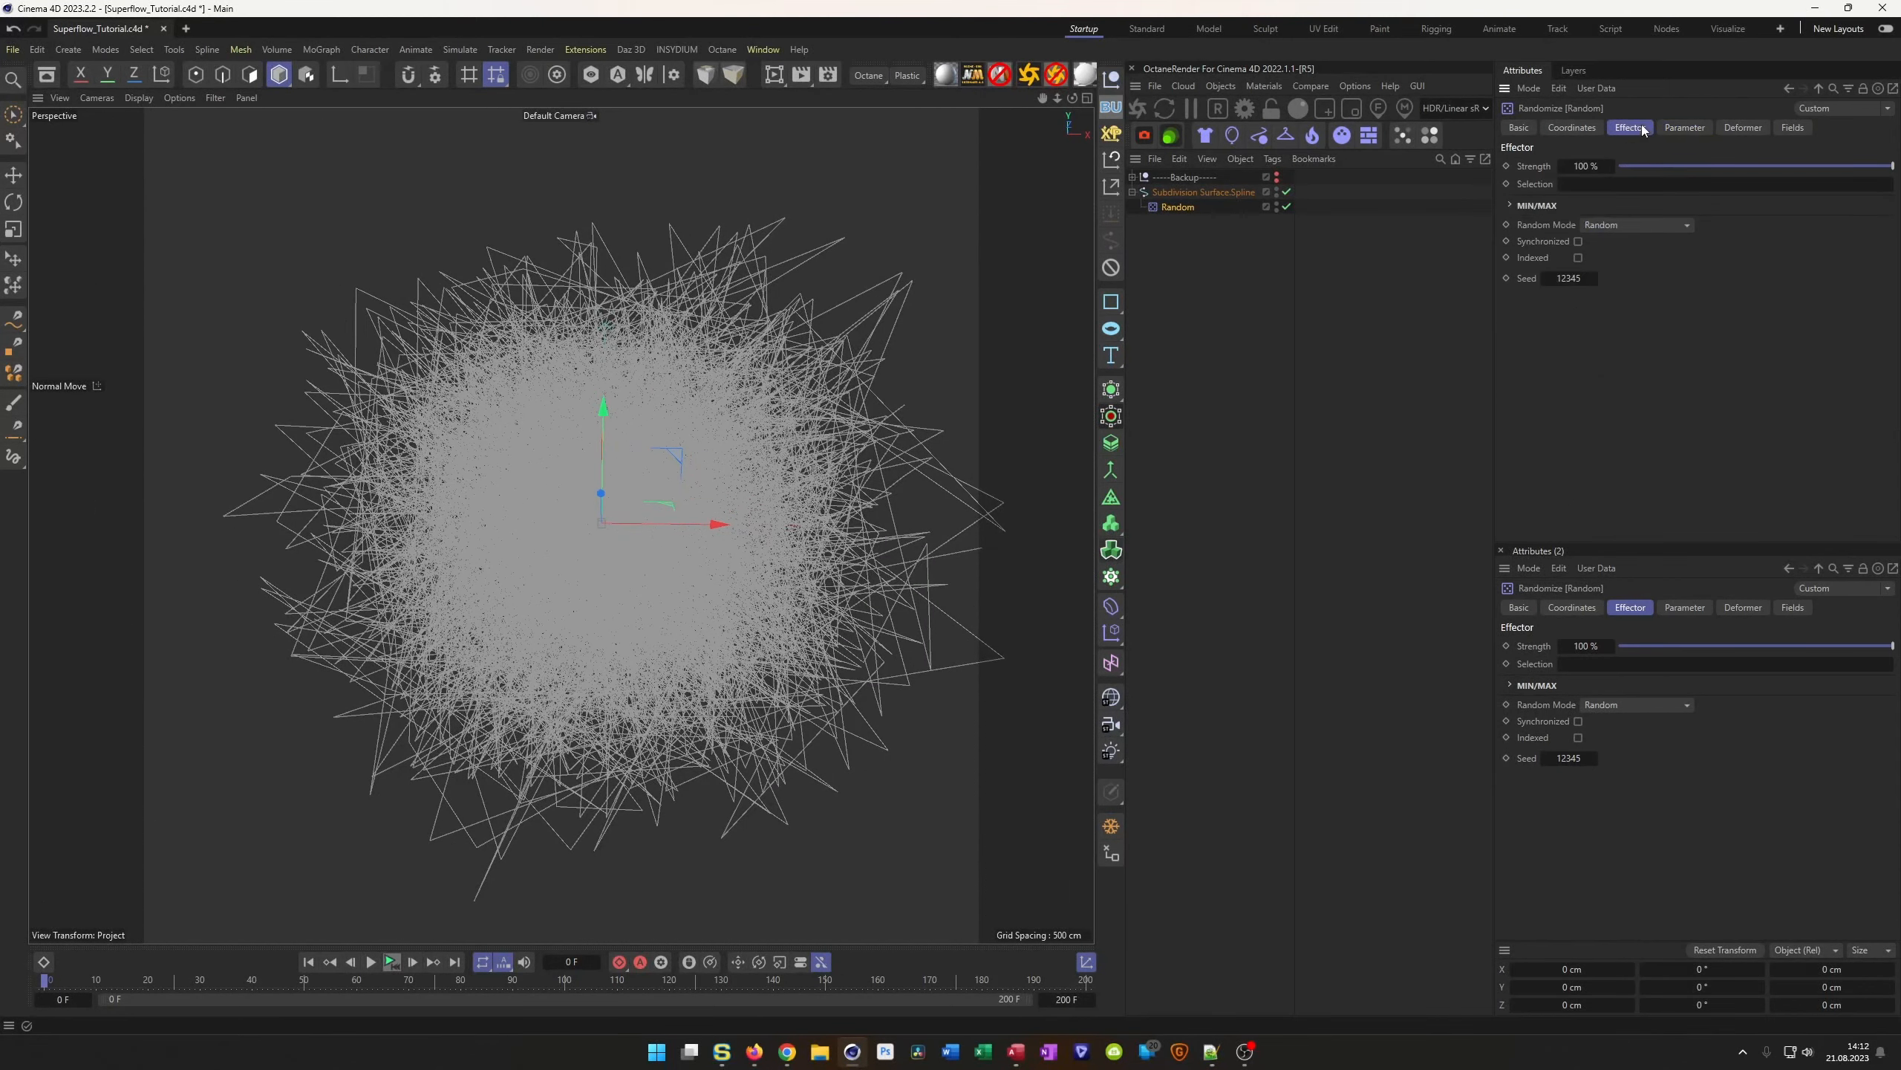
click(1657, 226)
click(1651, 283)
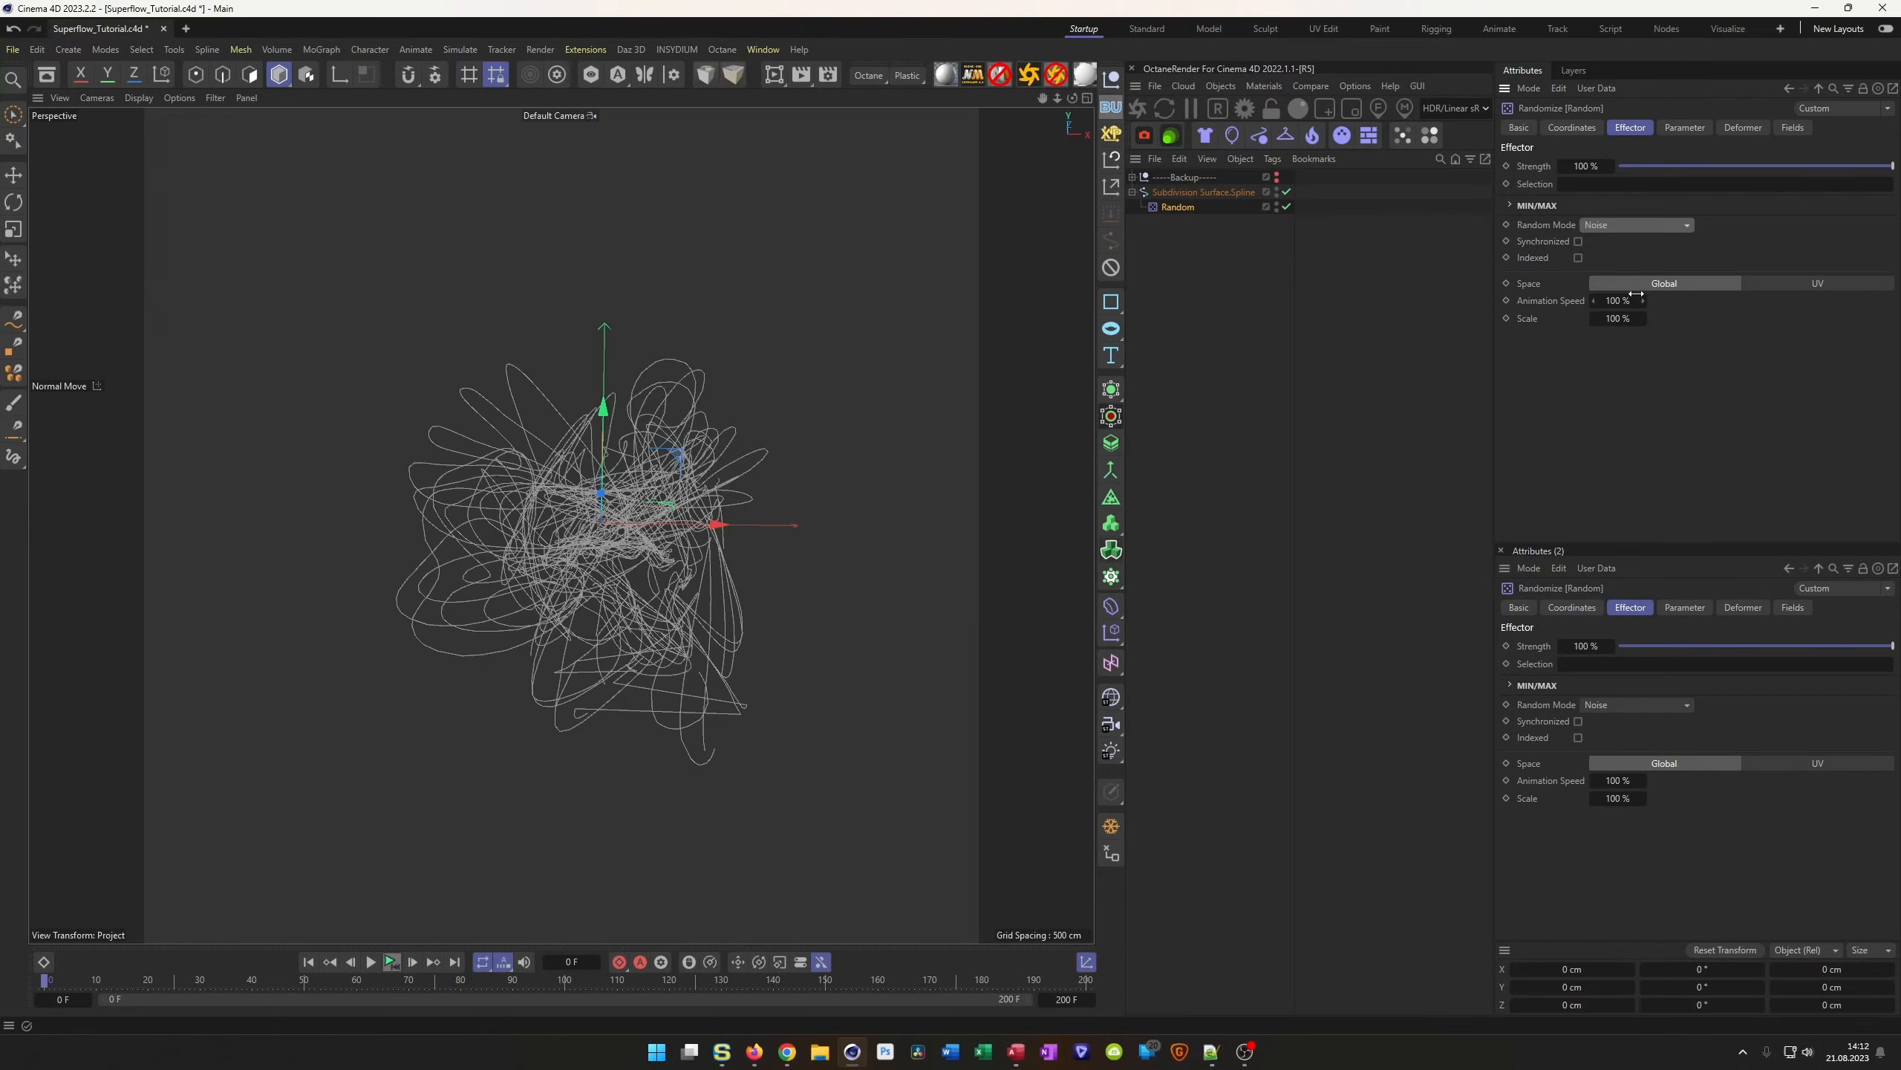
alt+drag(679, 521, 611, 540)
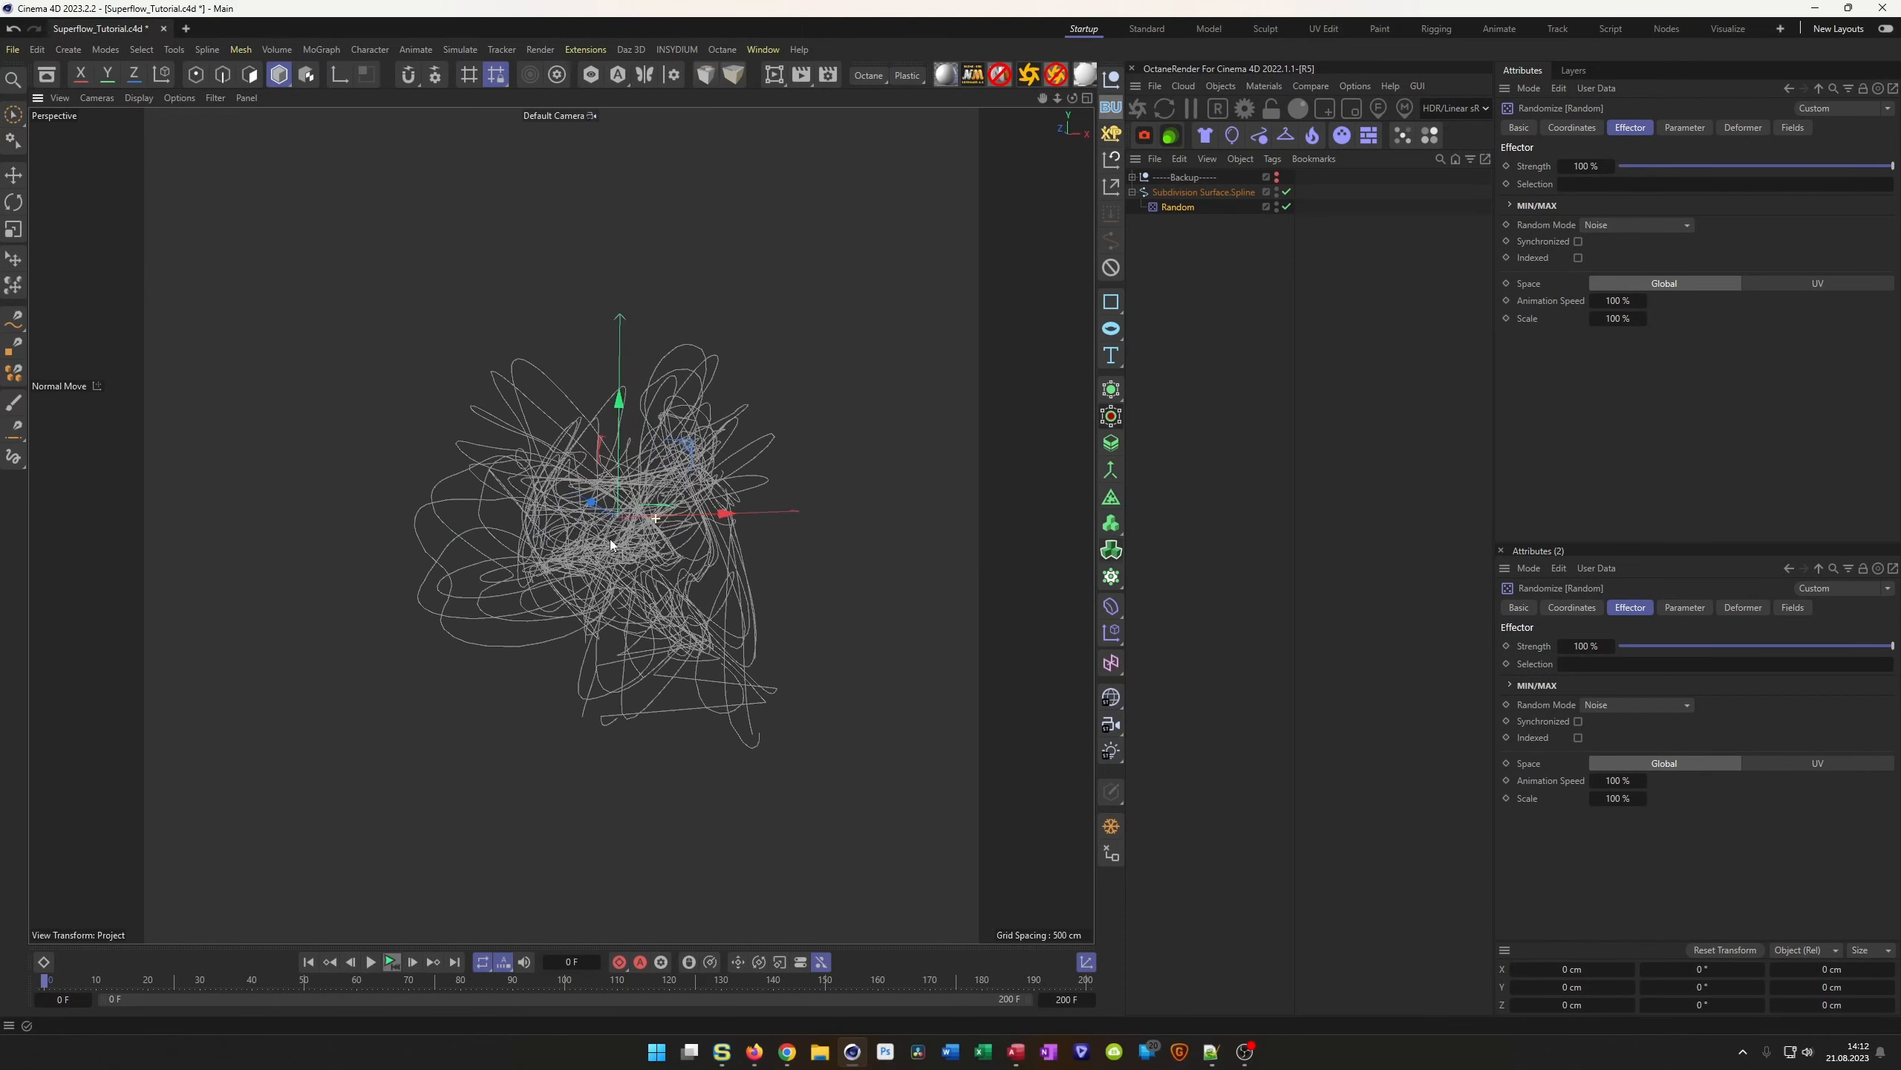
mouse_move(1613, 318)
mouse_down()
mouse_move(1674, 318)
mouse_move(1625, 318)
mouse_up()
scroll(749, 531, up, 8)
alt+drag(695, 531, 722, 534)
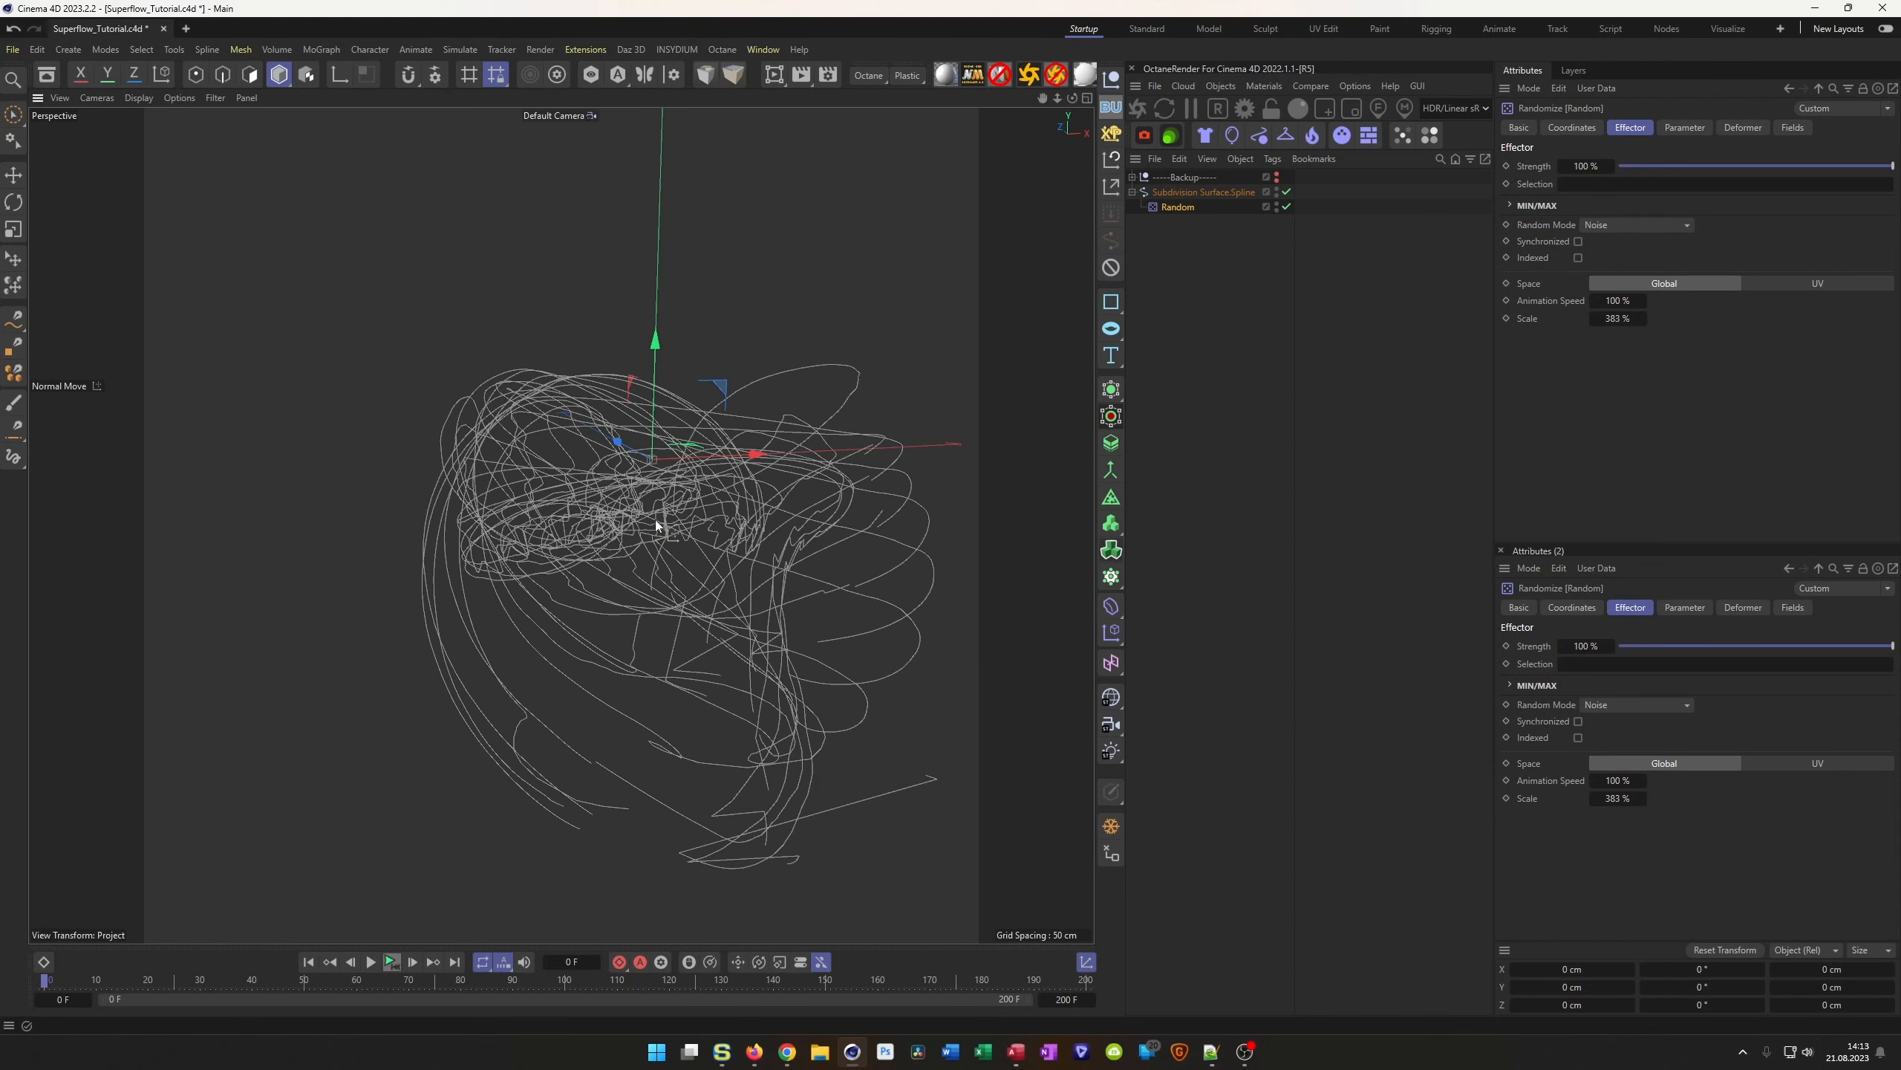
Set the Random effector's animation speed to 20% and preview the animated spline
click(1625, 301)
text(20)
key(Return)
click(390, 963)
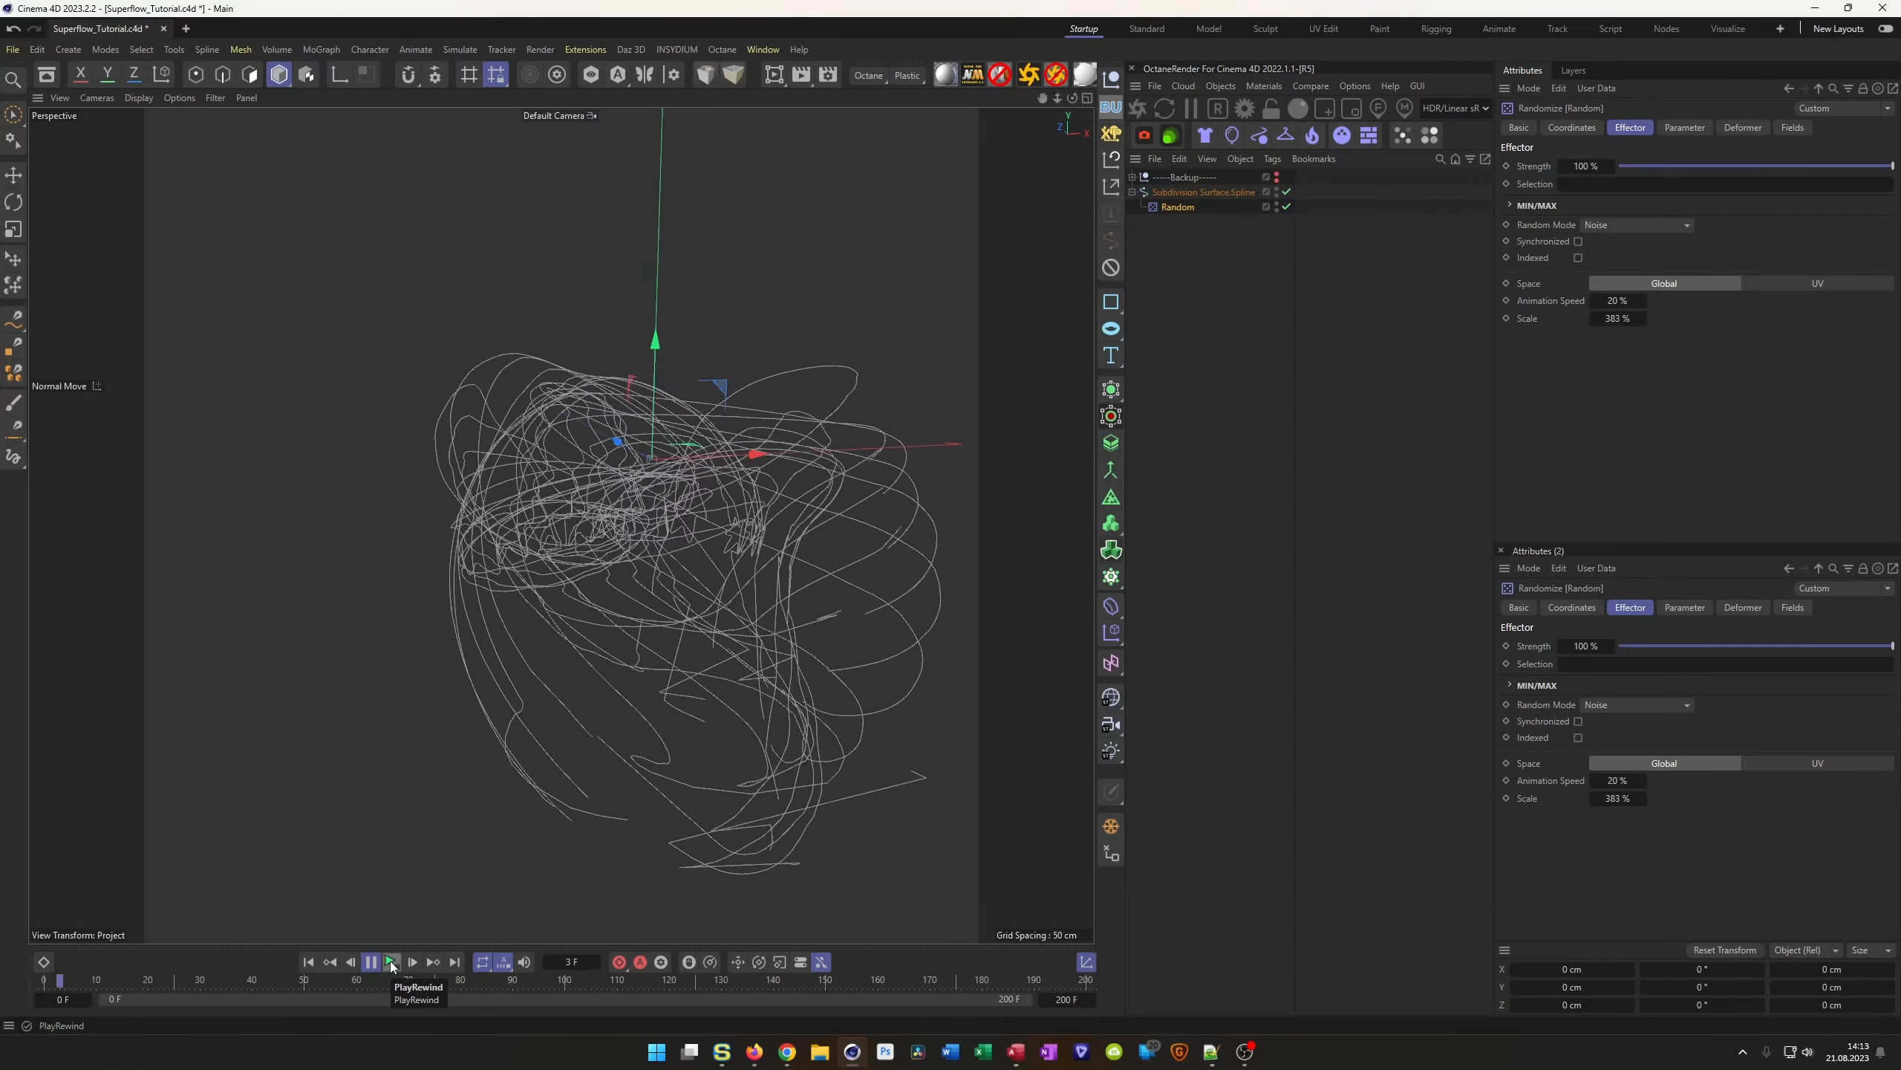
click(390, 962)
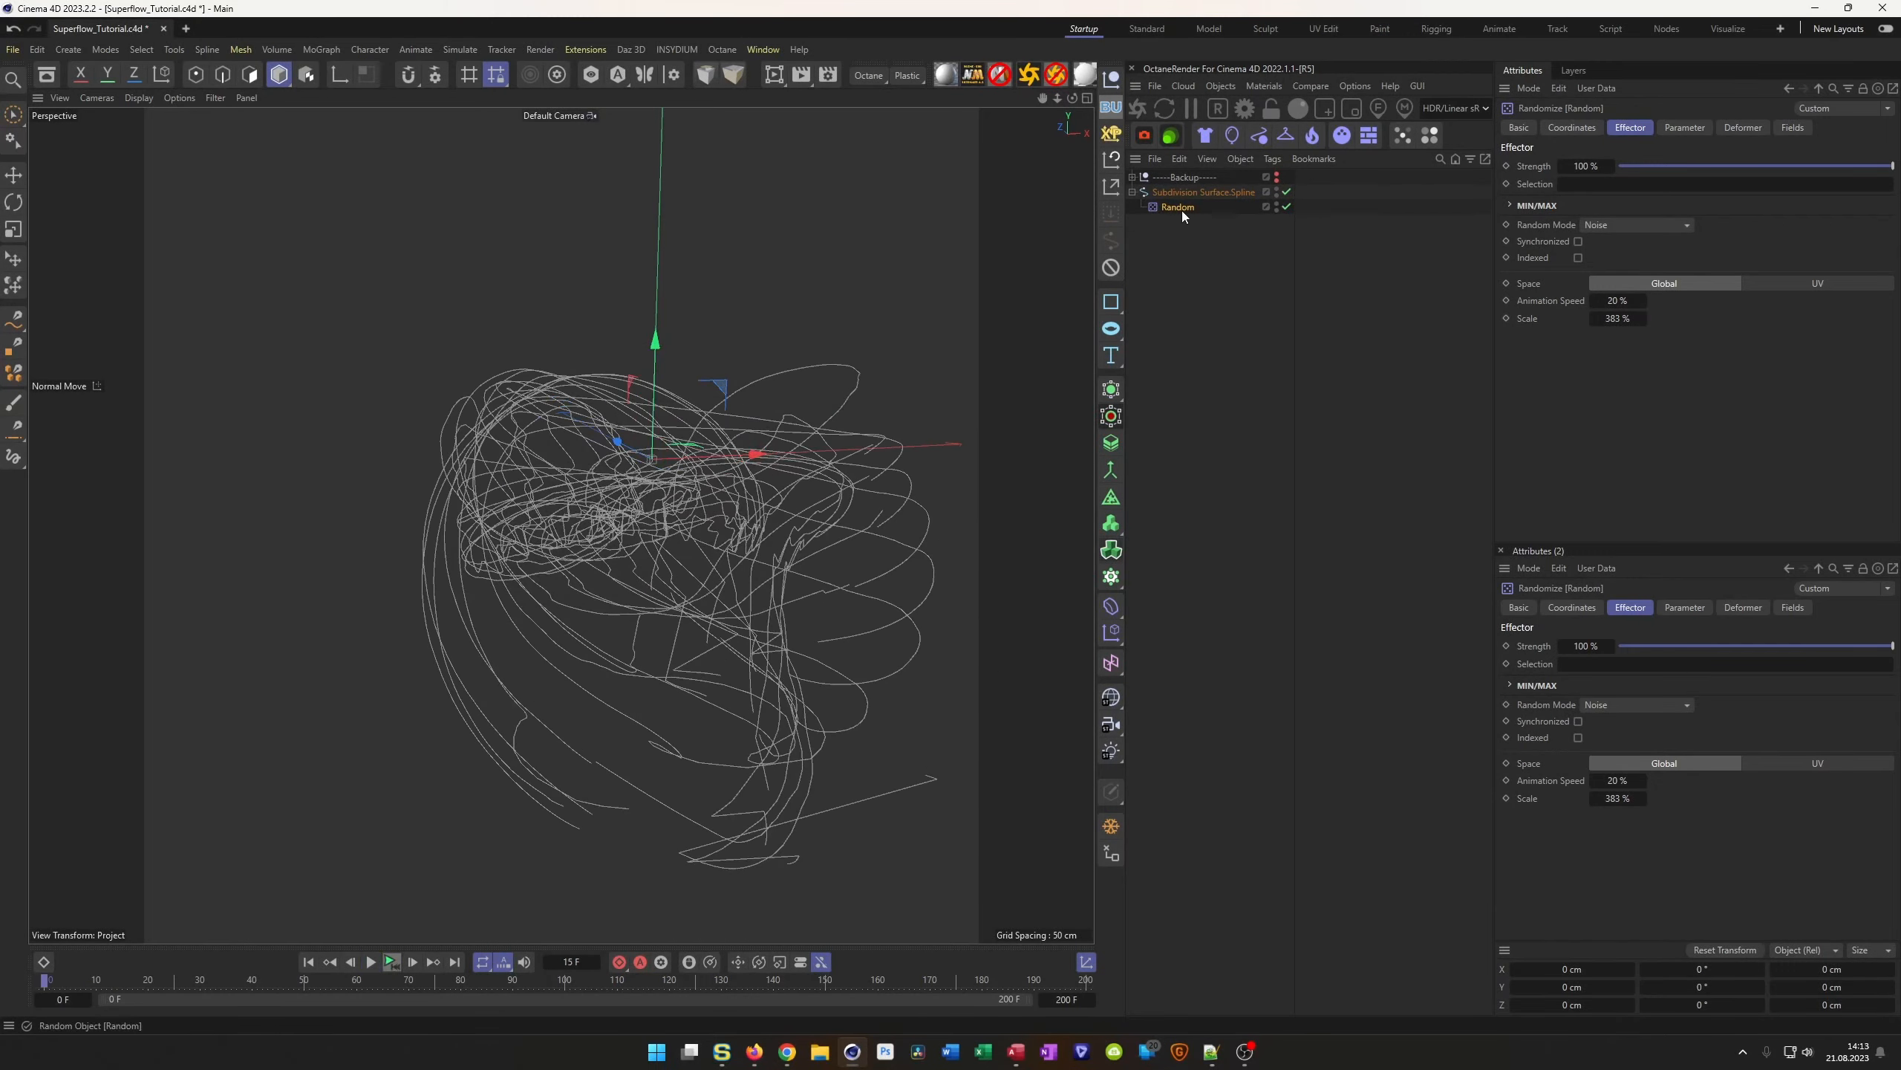
Delete the Random effector and add a Displacer deformer as a child of the extracted spline instead
key(Delete)
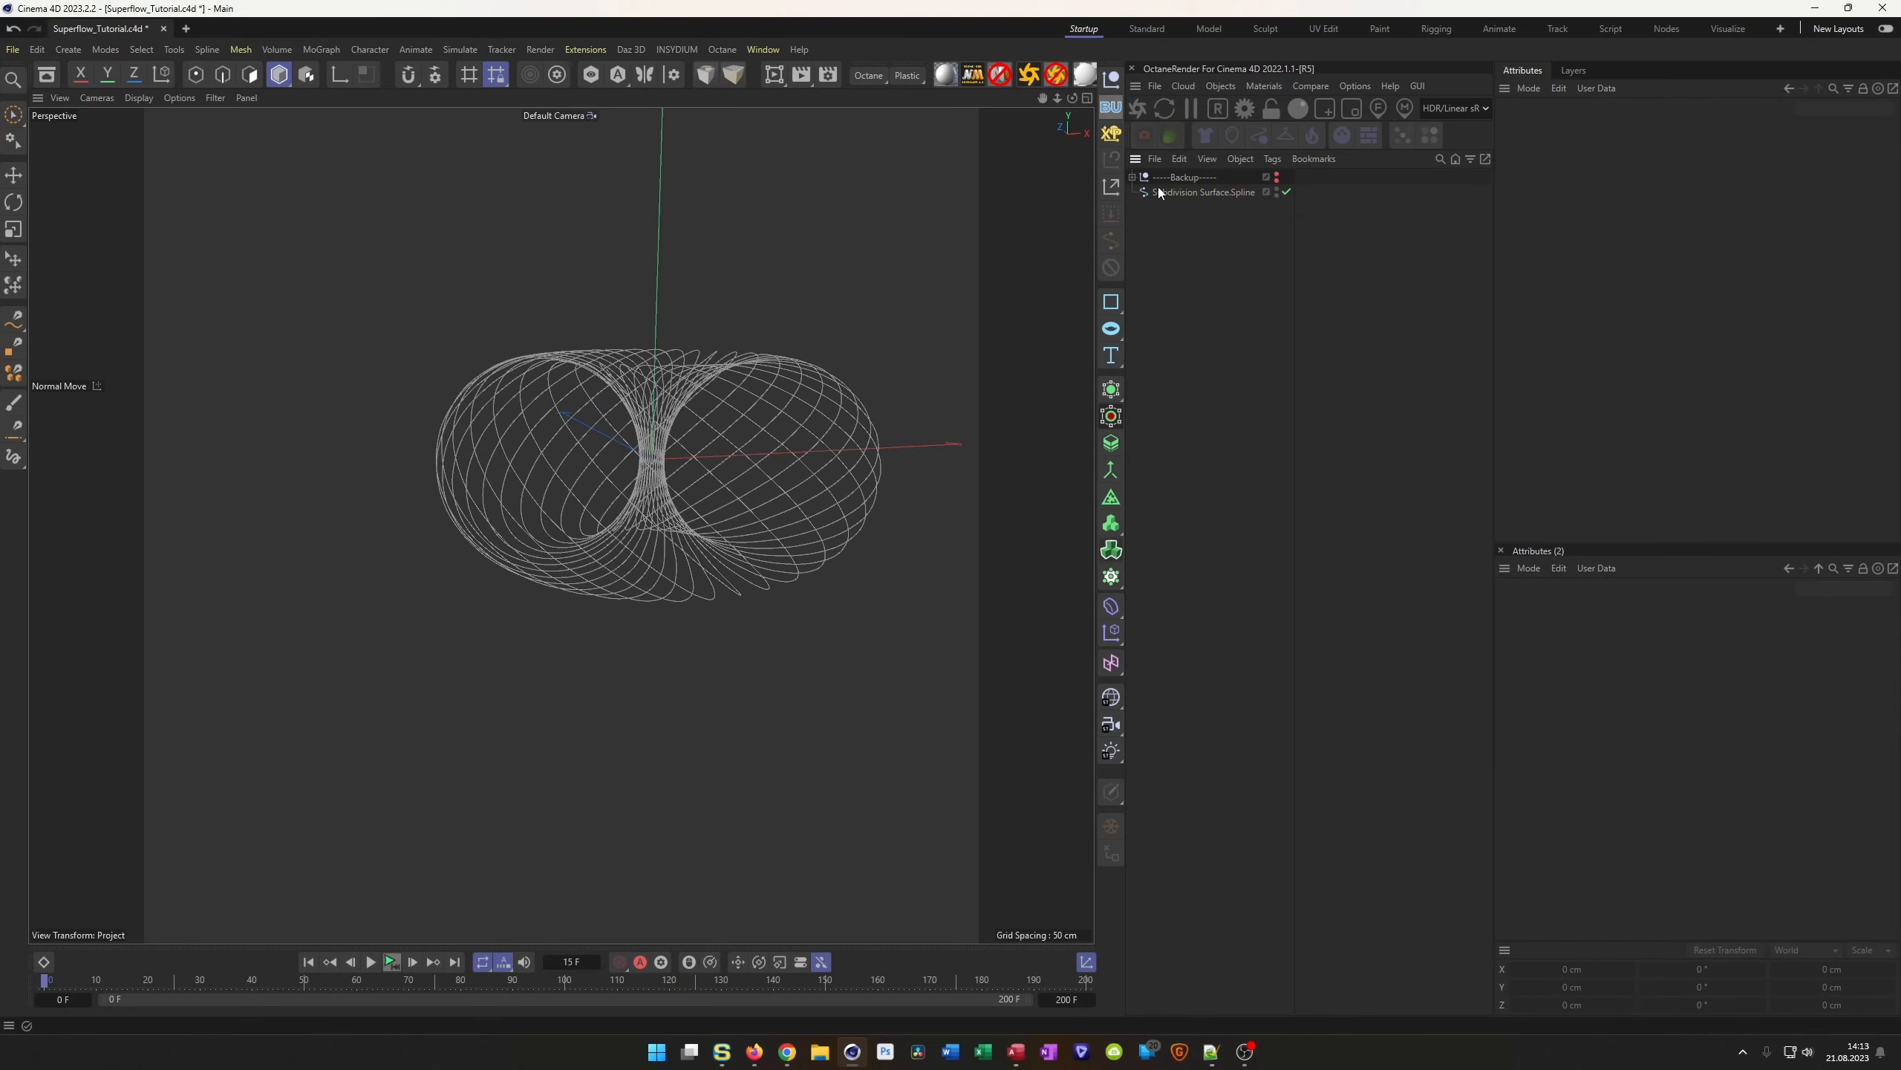
alt+drag(686, 456, 570, 491)
click(1182, 191)
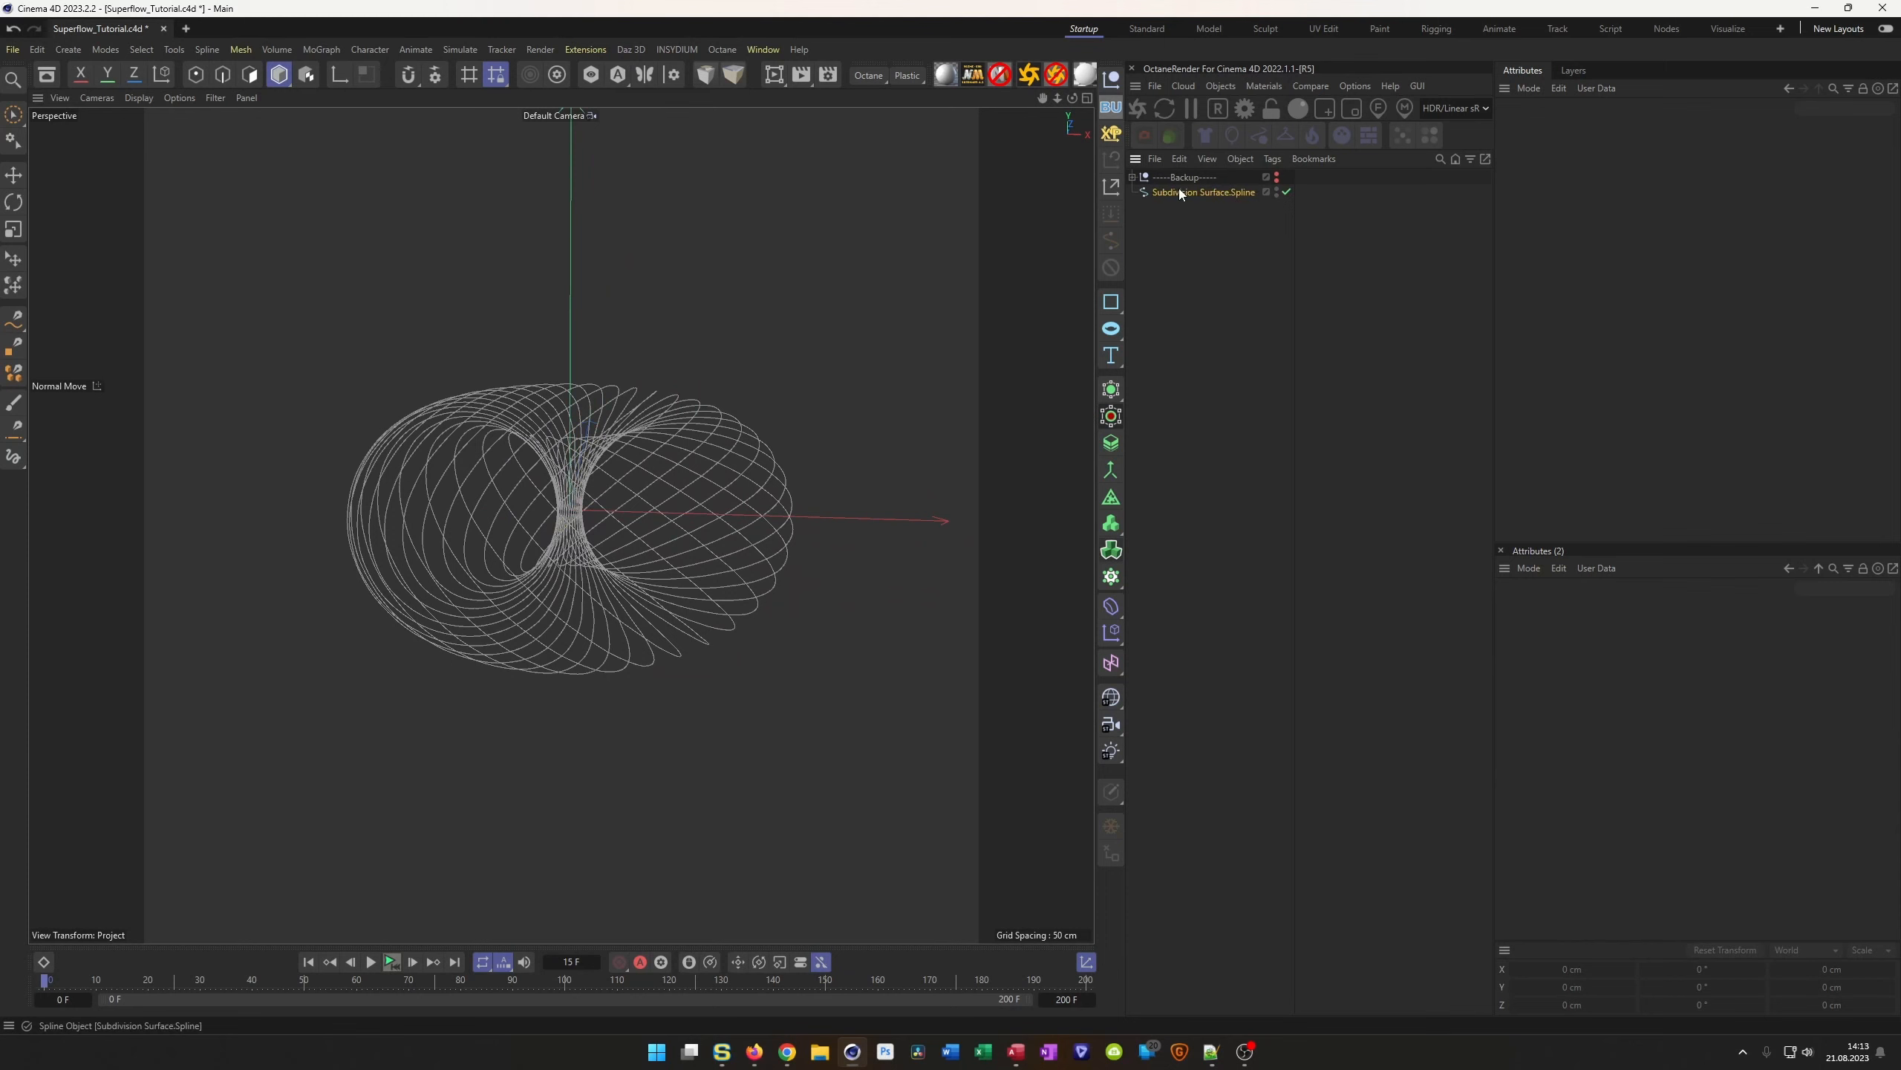
click(1111, 606)
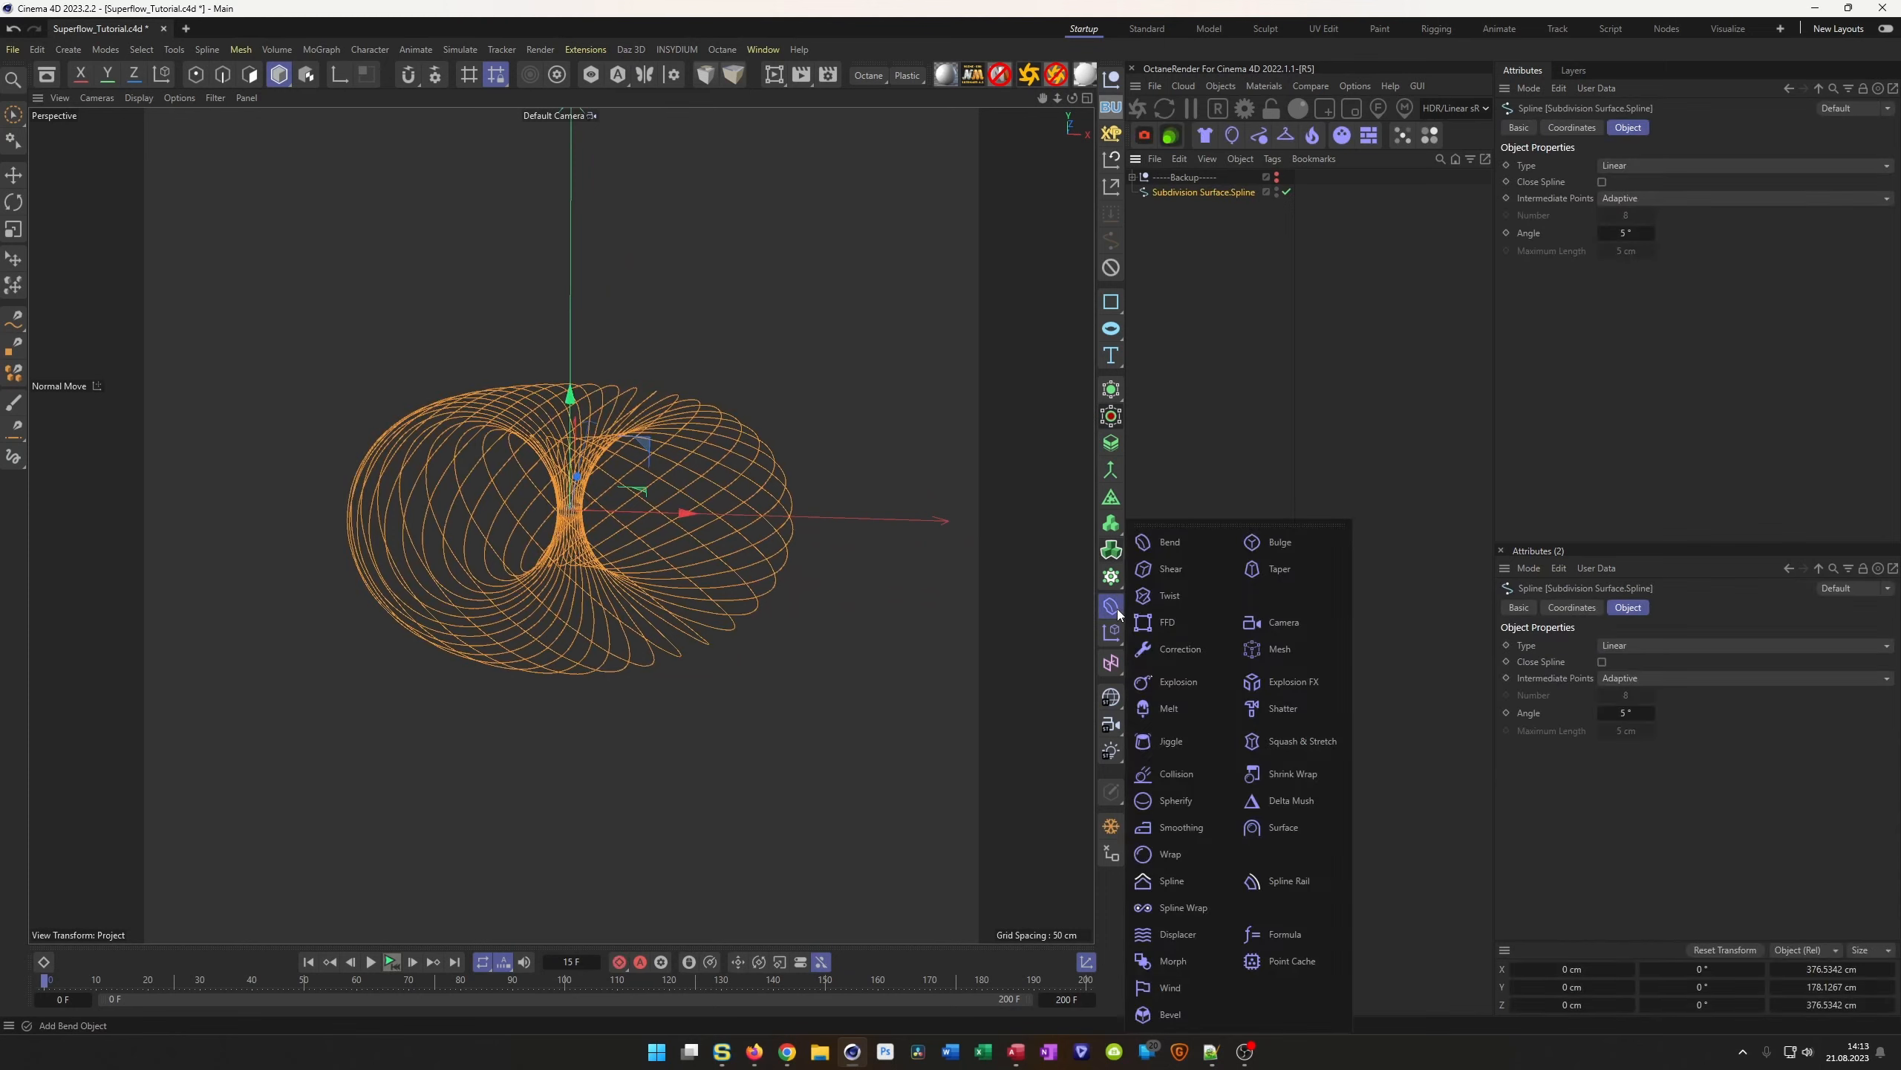
click(1166, 932)
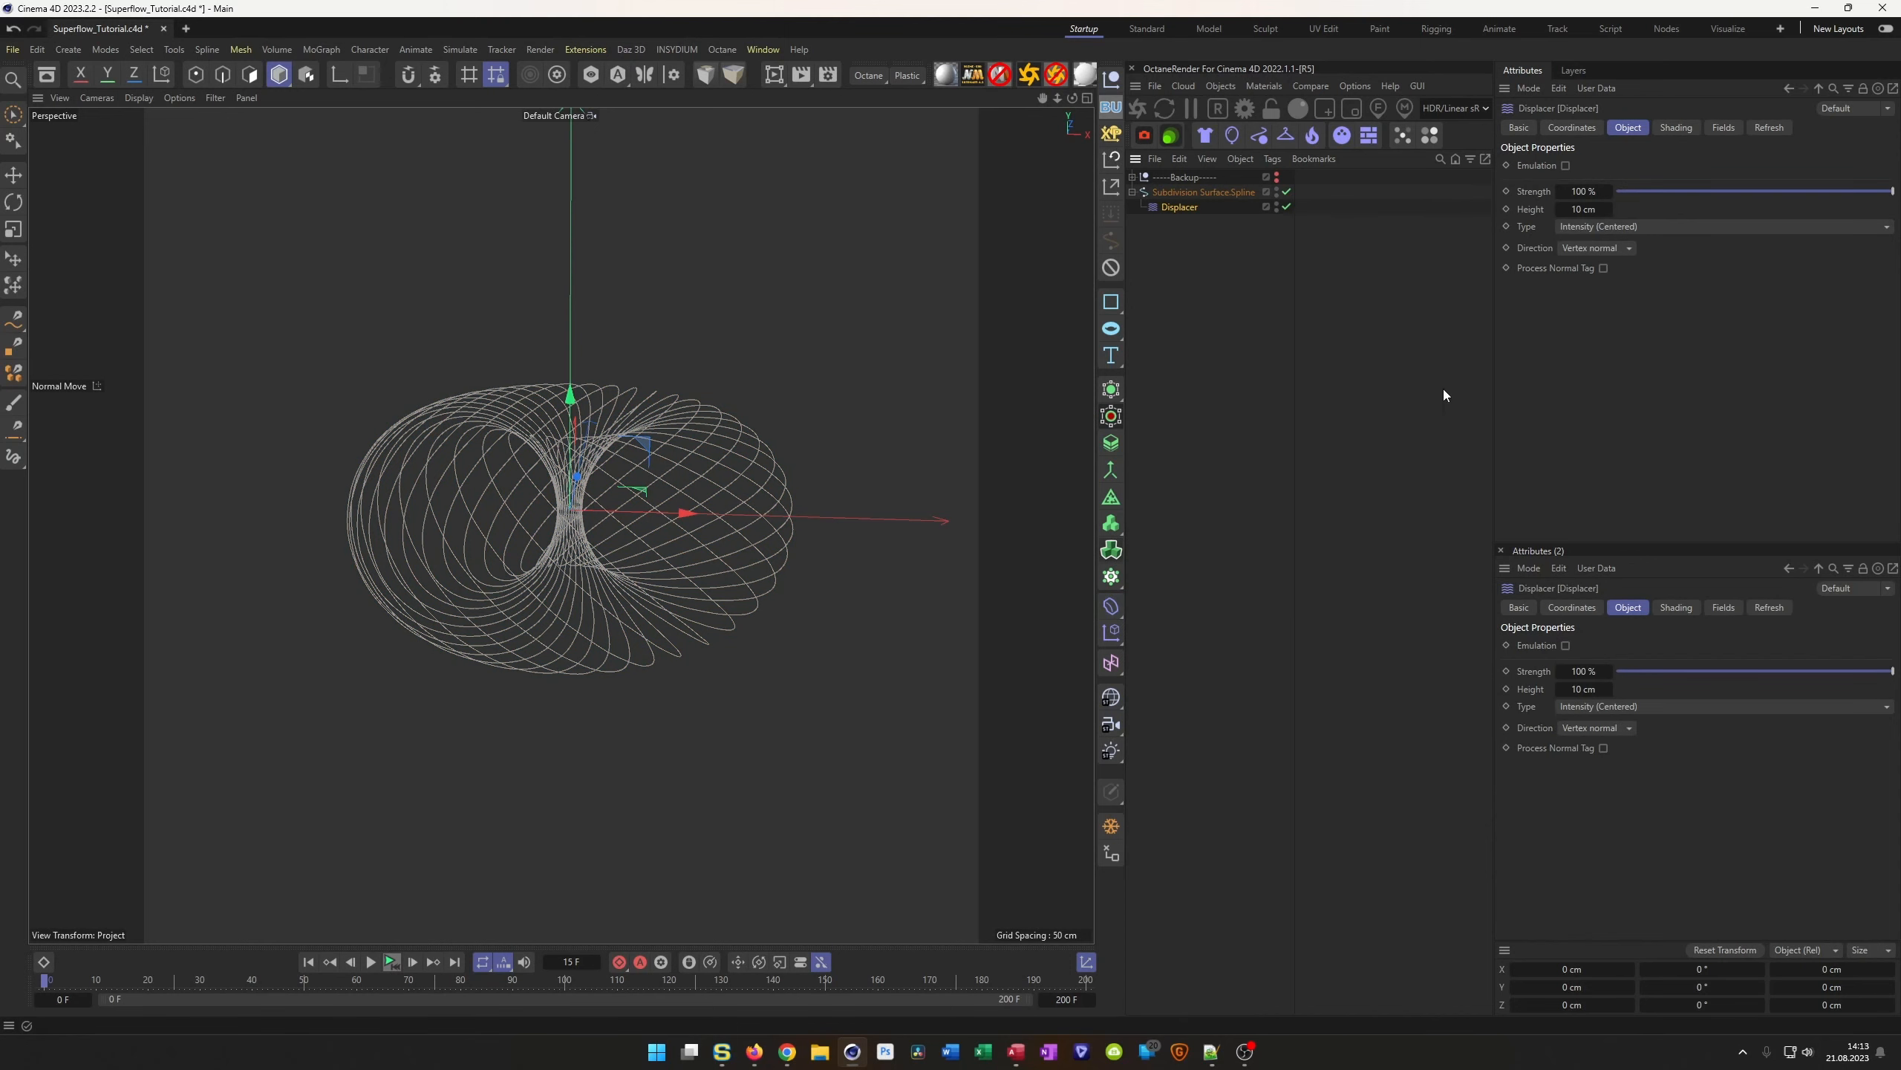
Set the Displacer's height to 300 cm and assign a Noise shader to its shading
click(1585, 209)
text(300)
key(Return)
click(1677, 128)
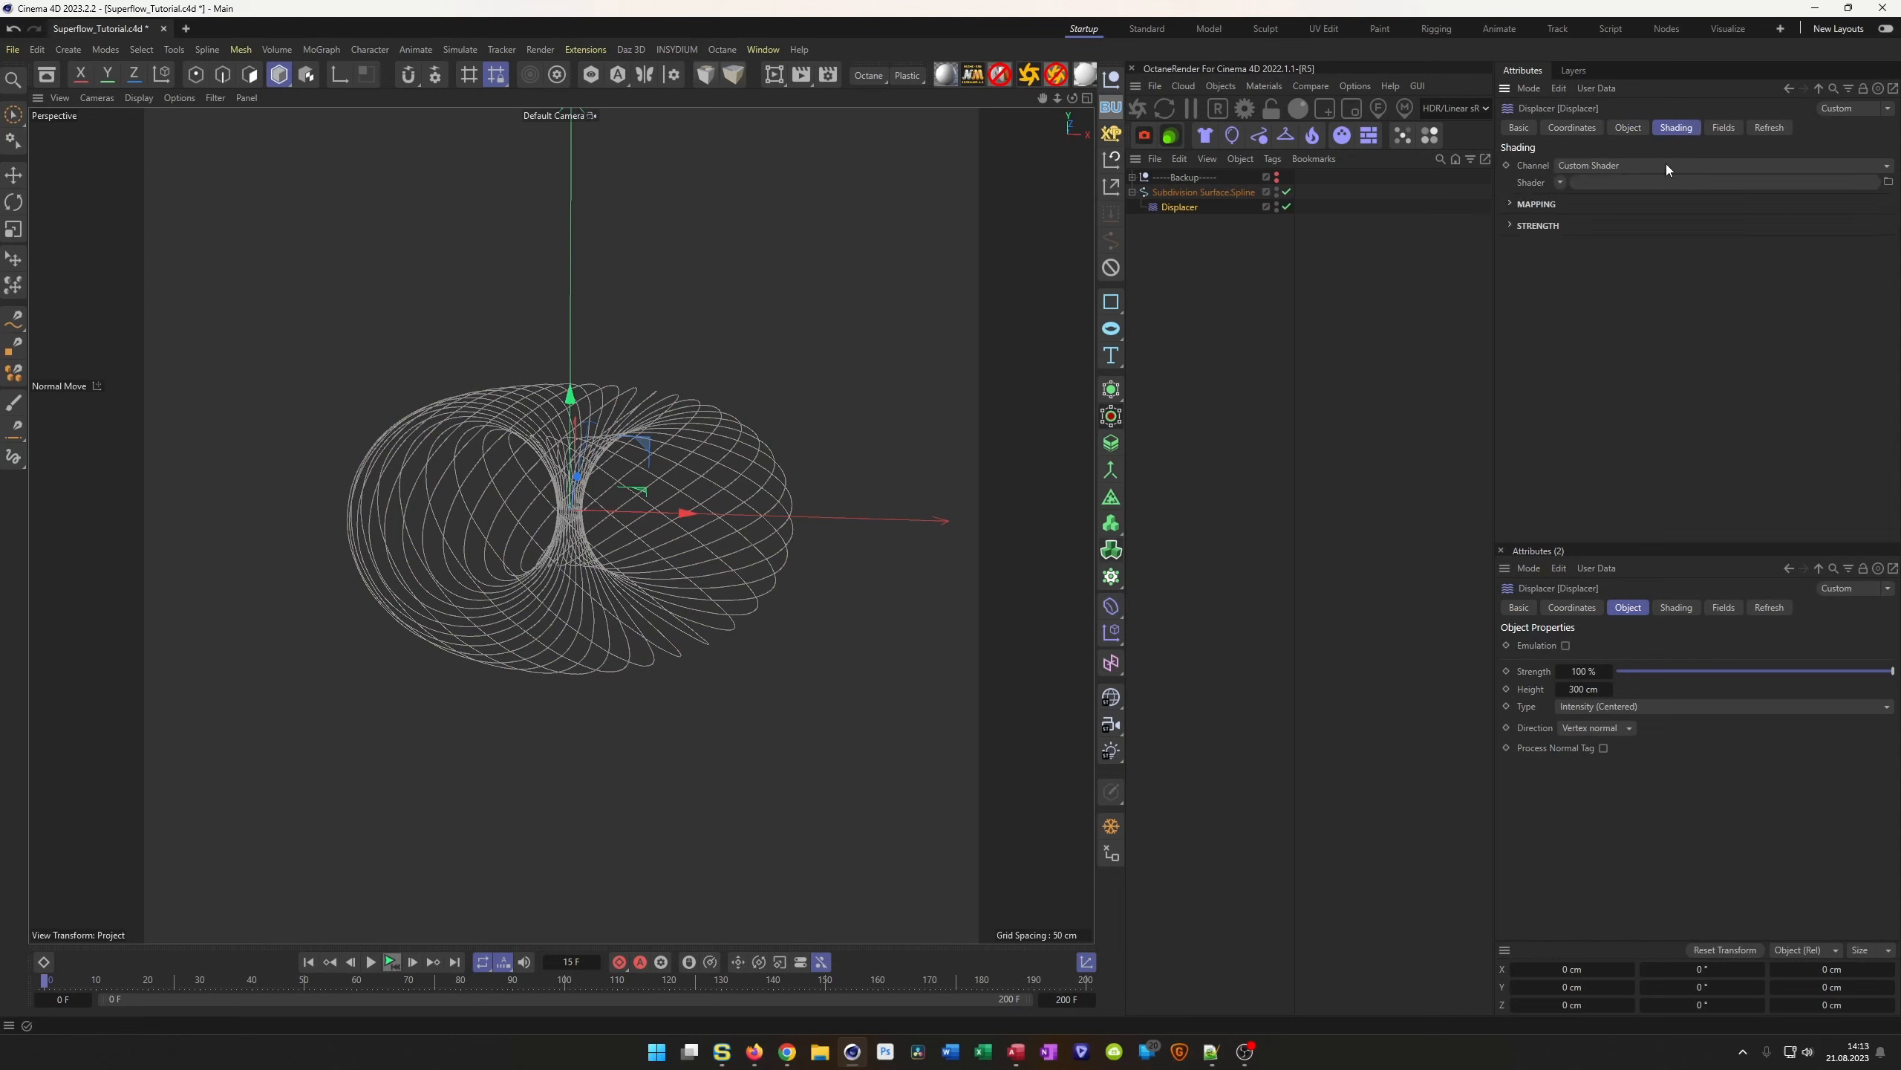
click(1559, 182)
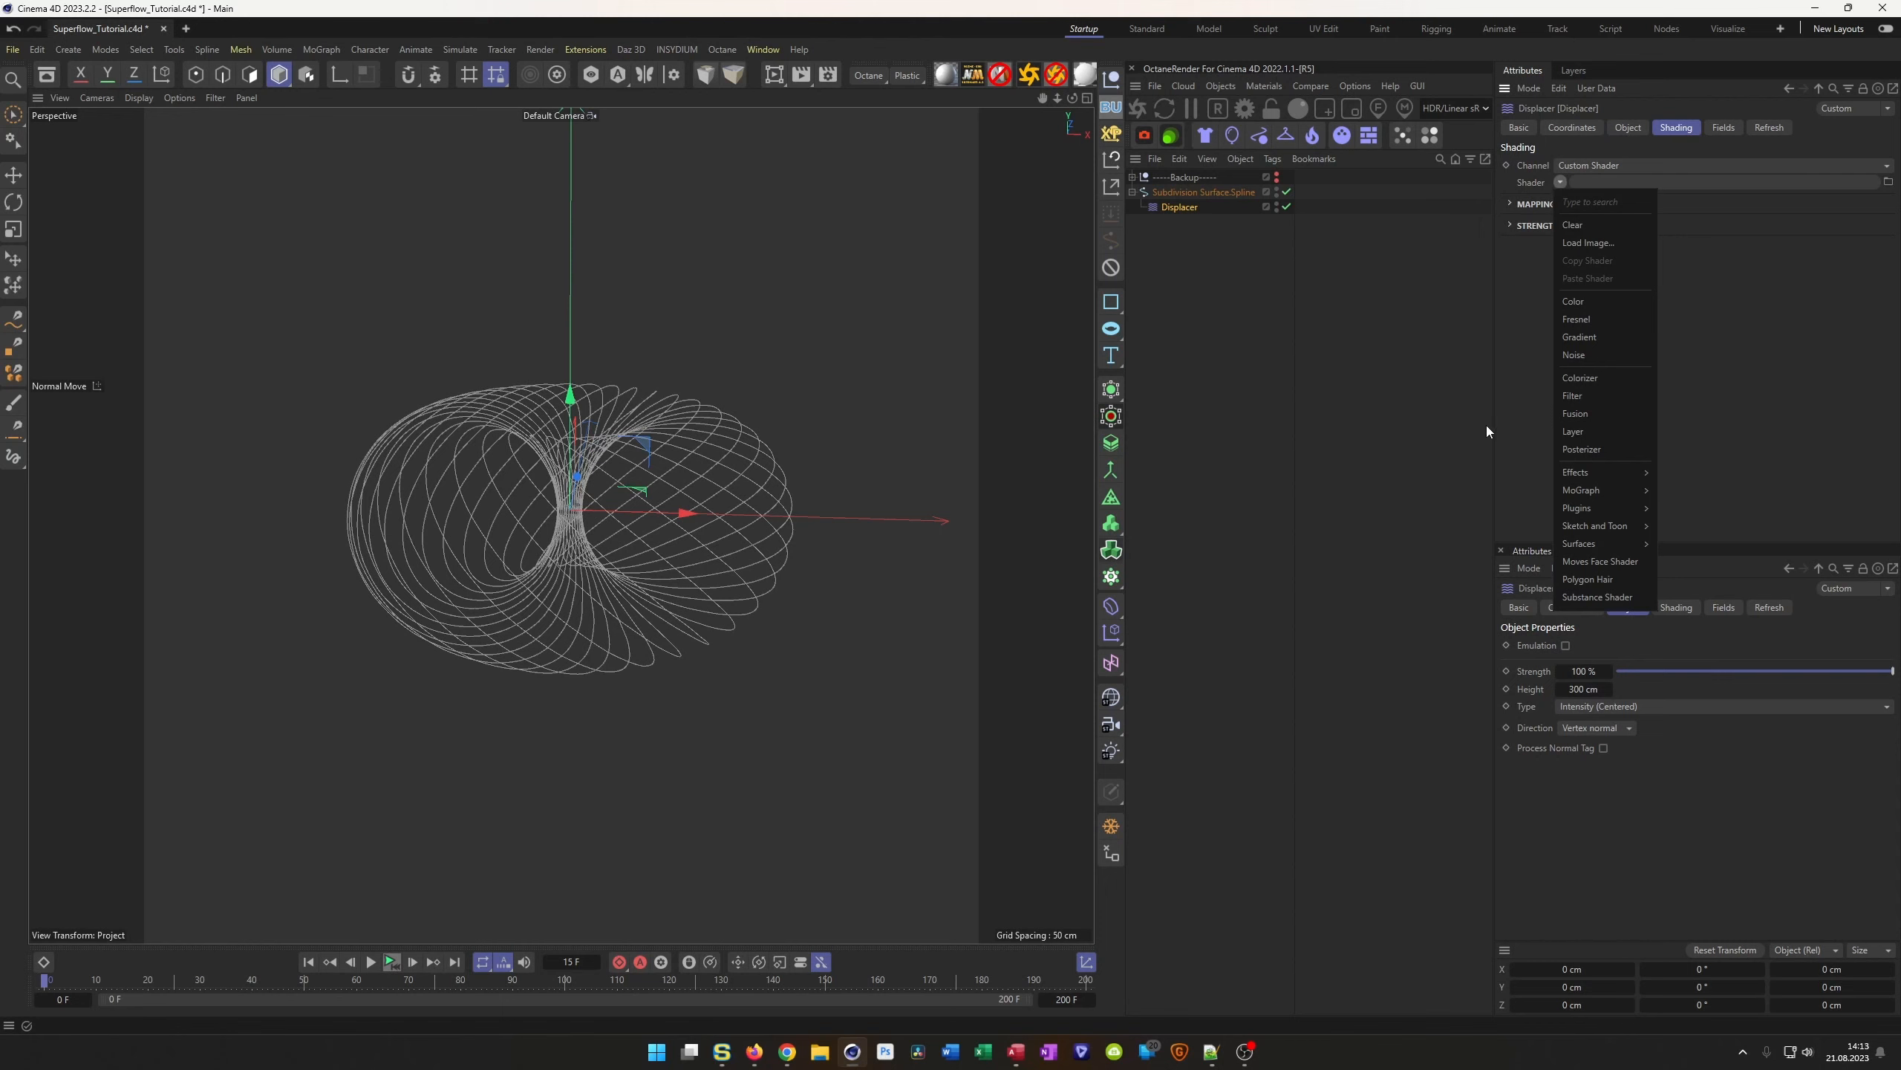
click(1576, 354)
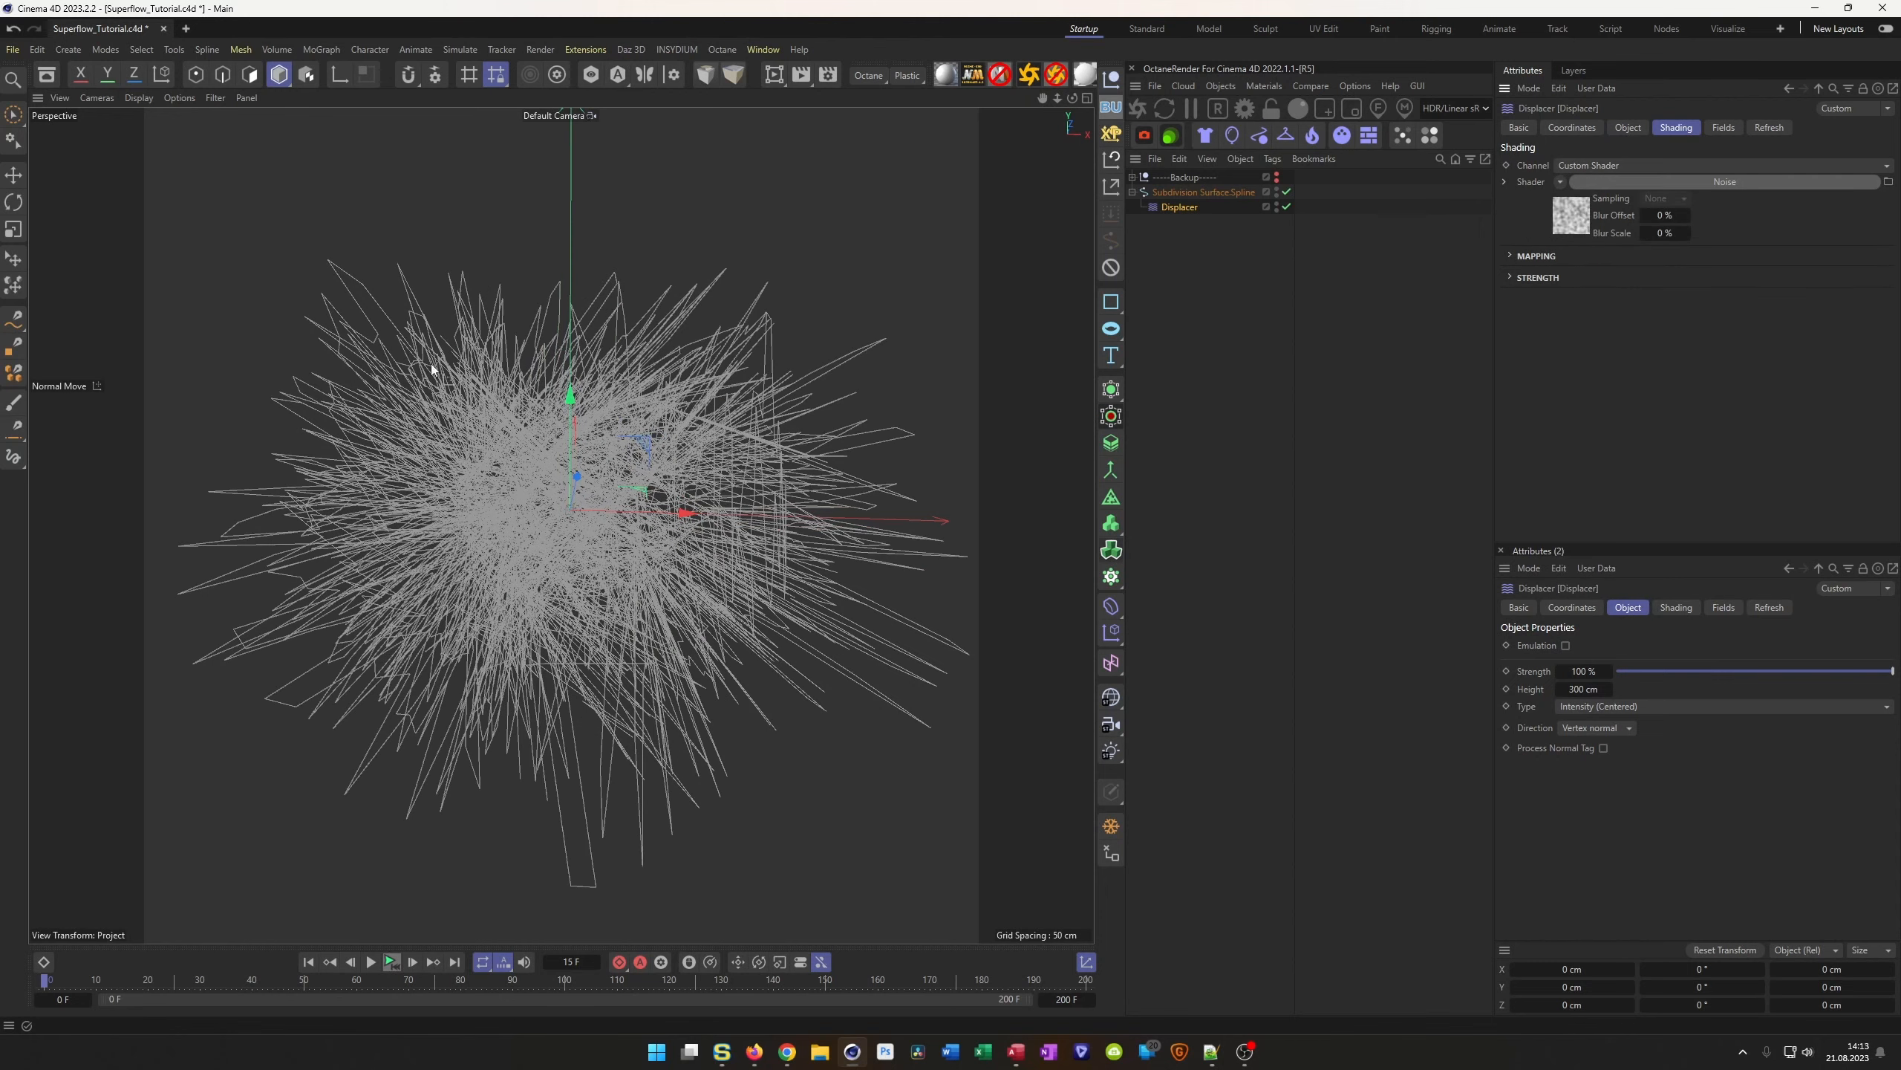
Set the Displacer's Noise shader to World space with a global scale of 1500%
click(1581, 182)
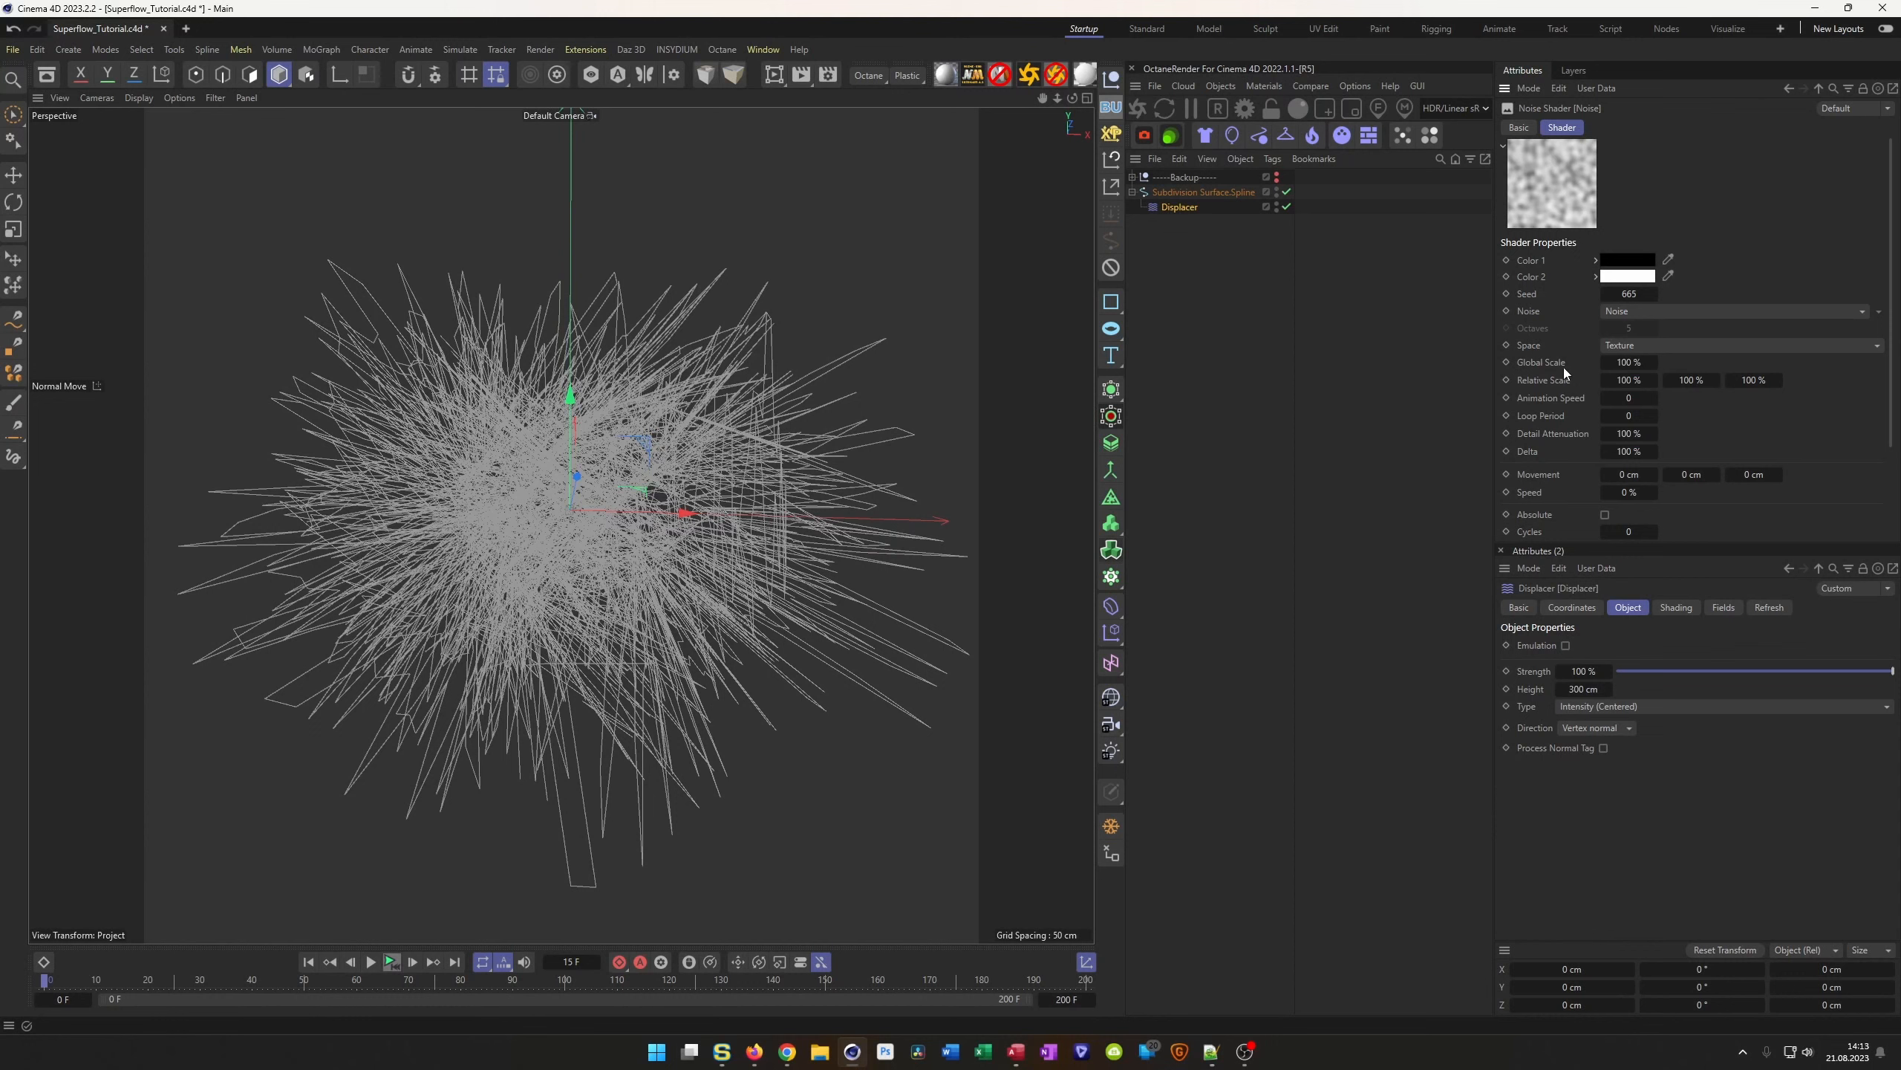
click(1637, 349)
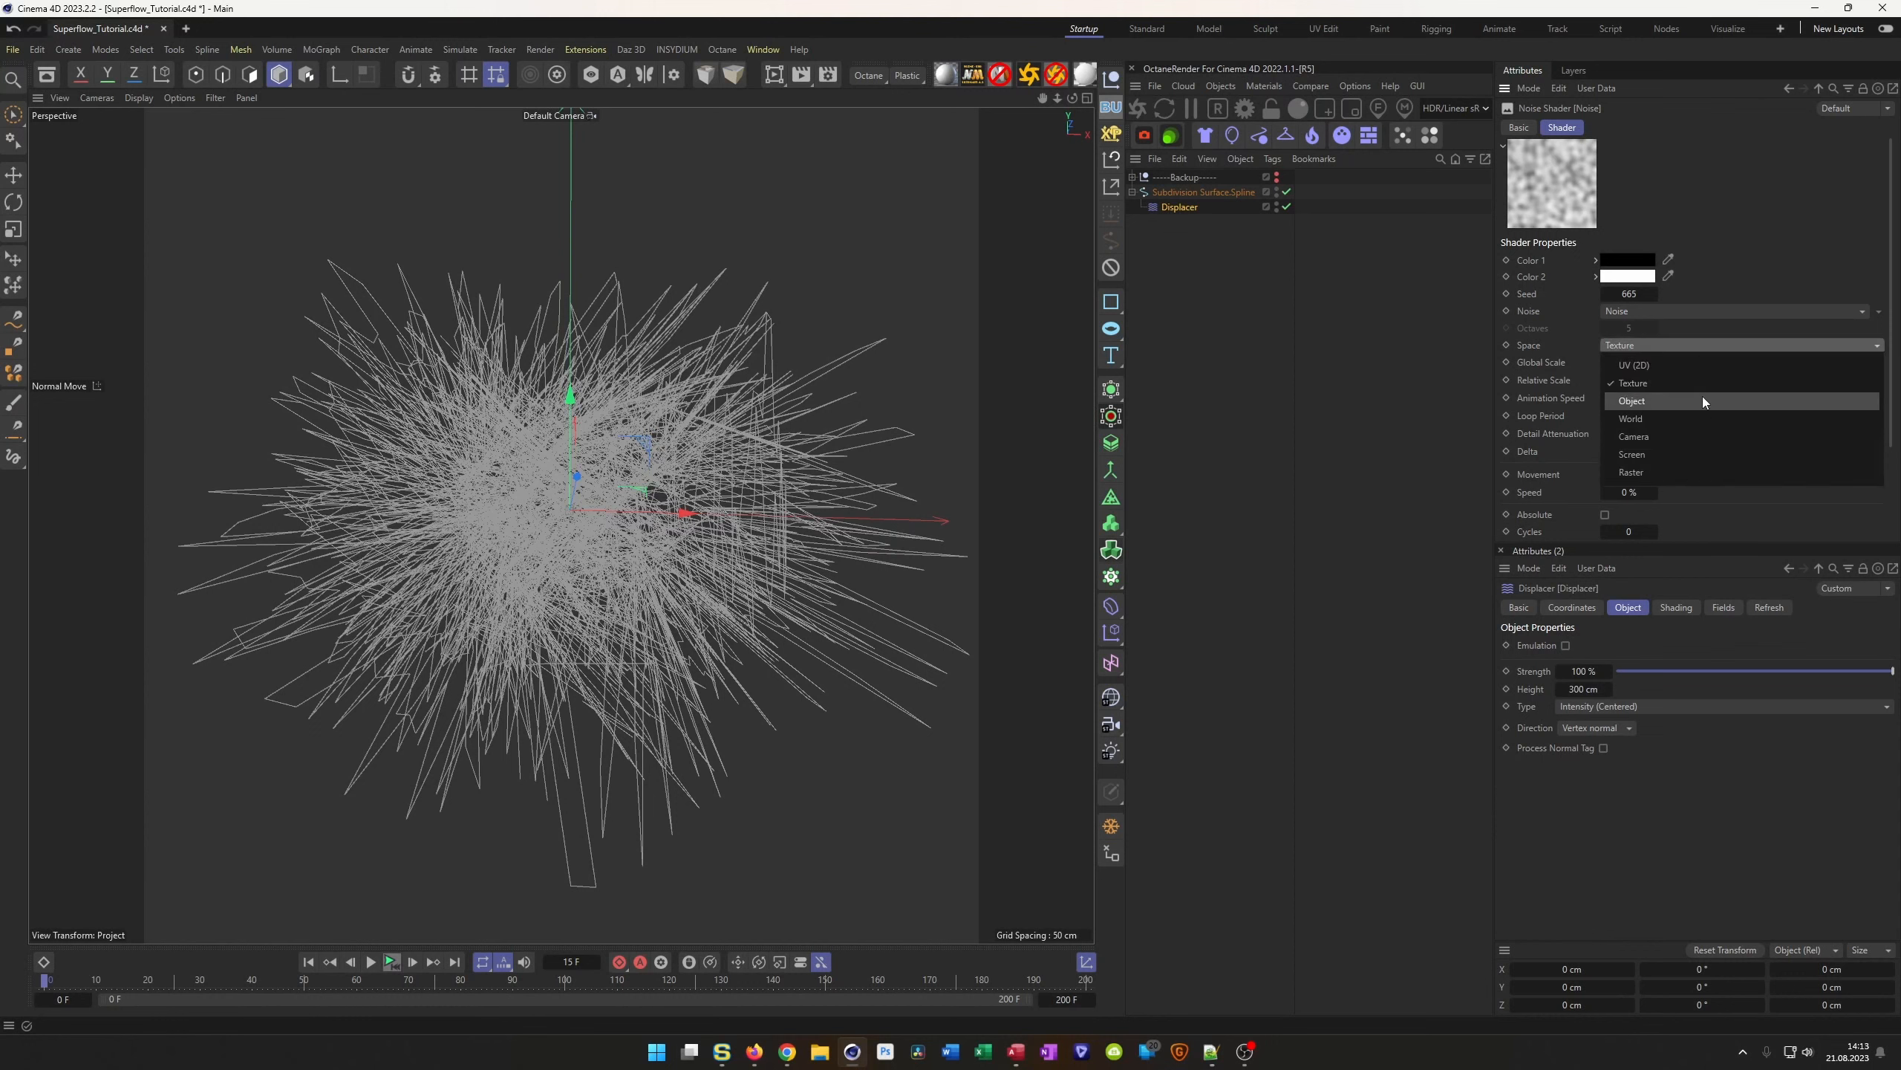
click(1696, 424)
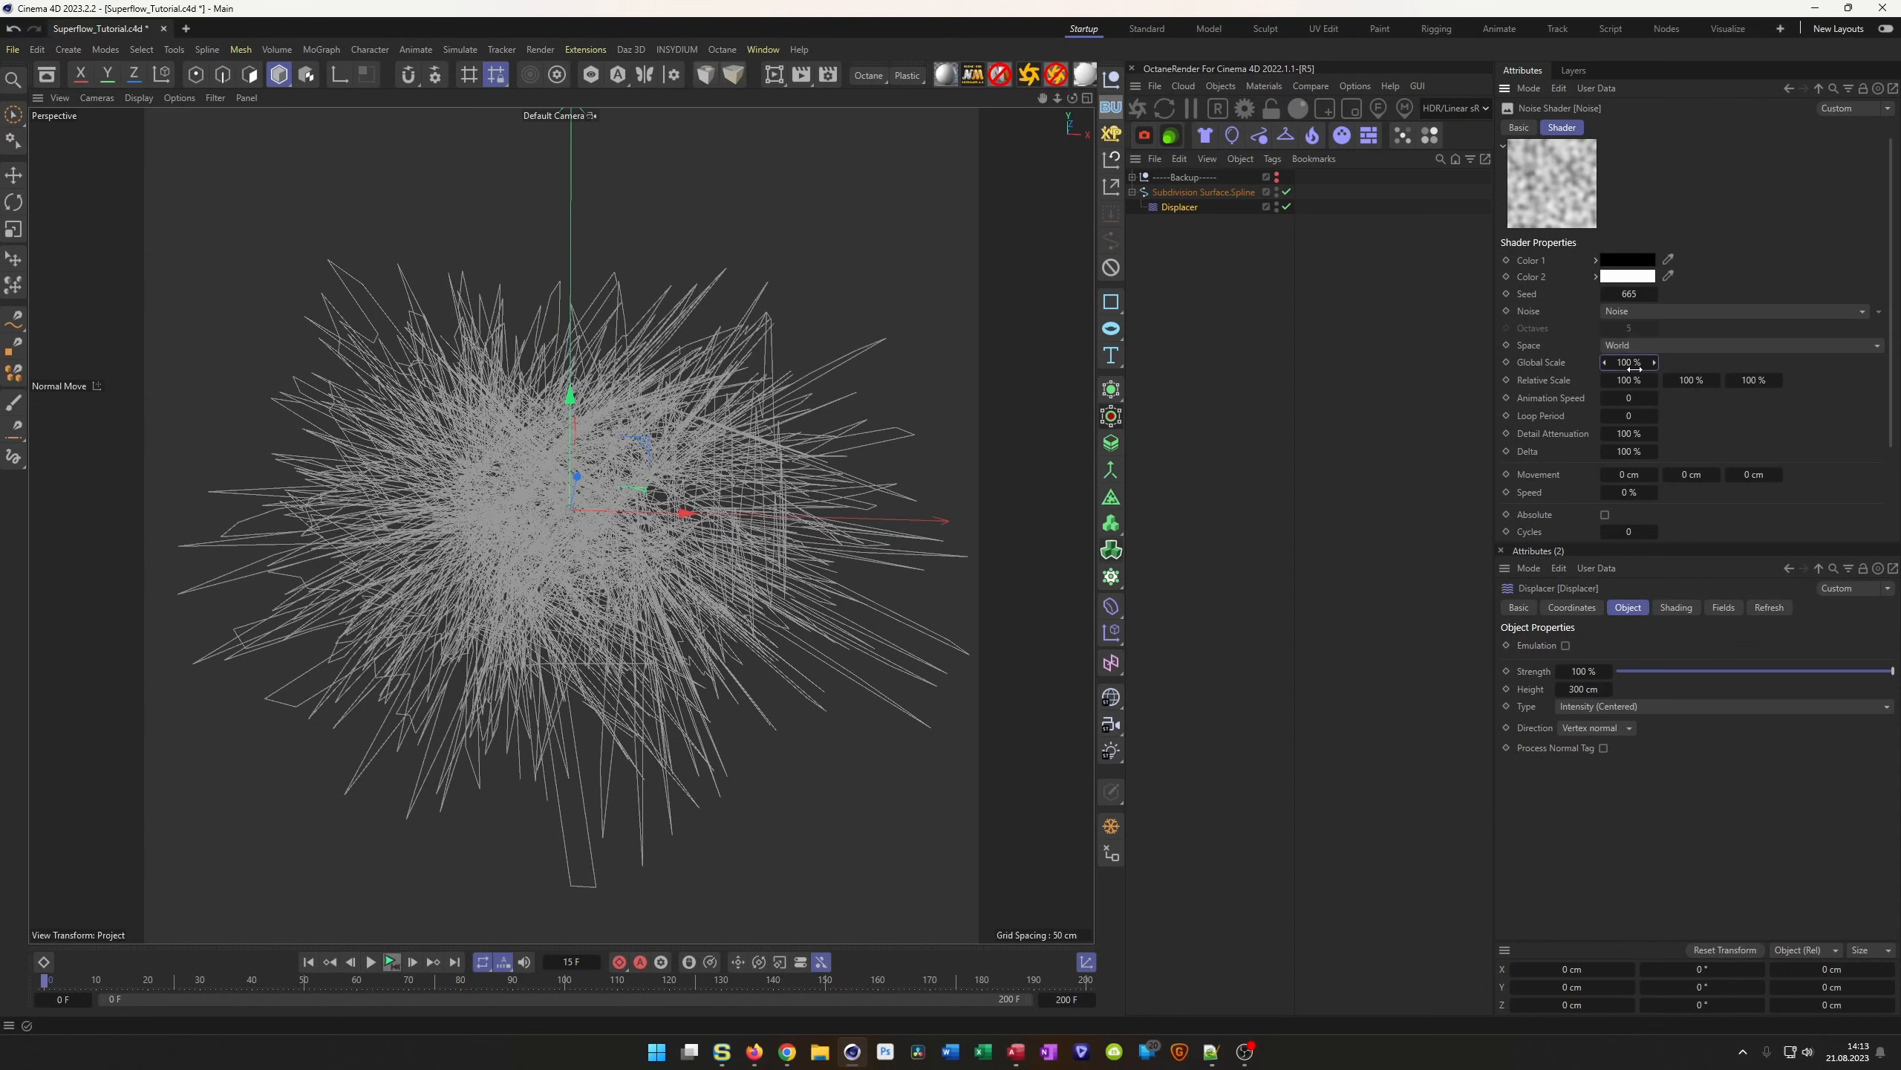
text(1500)
key(Return)
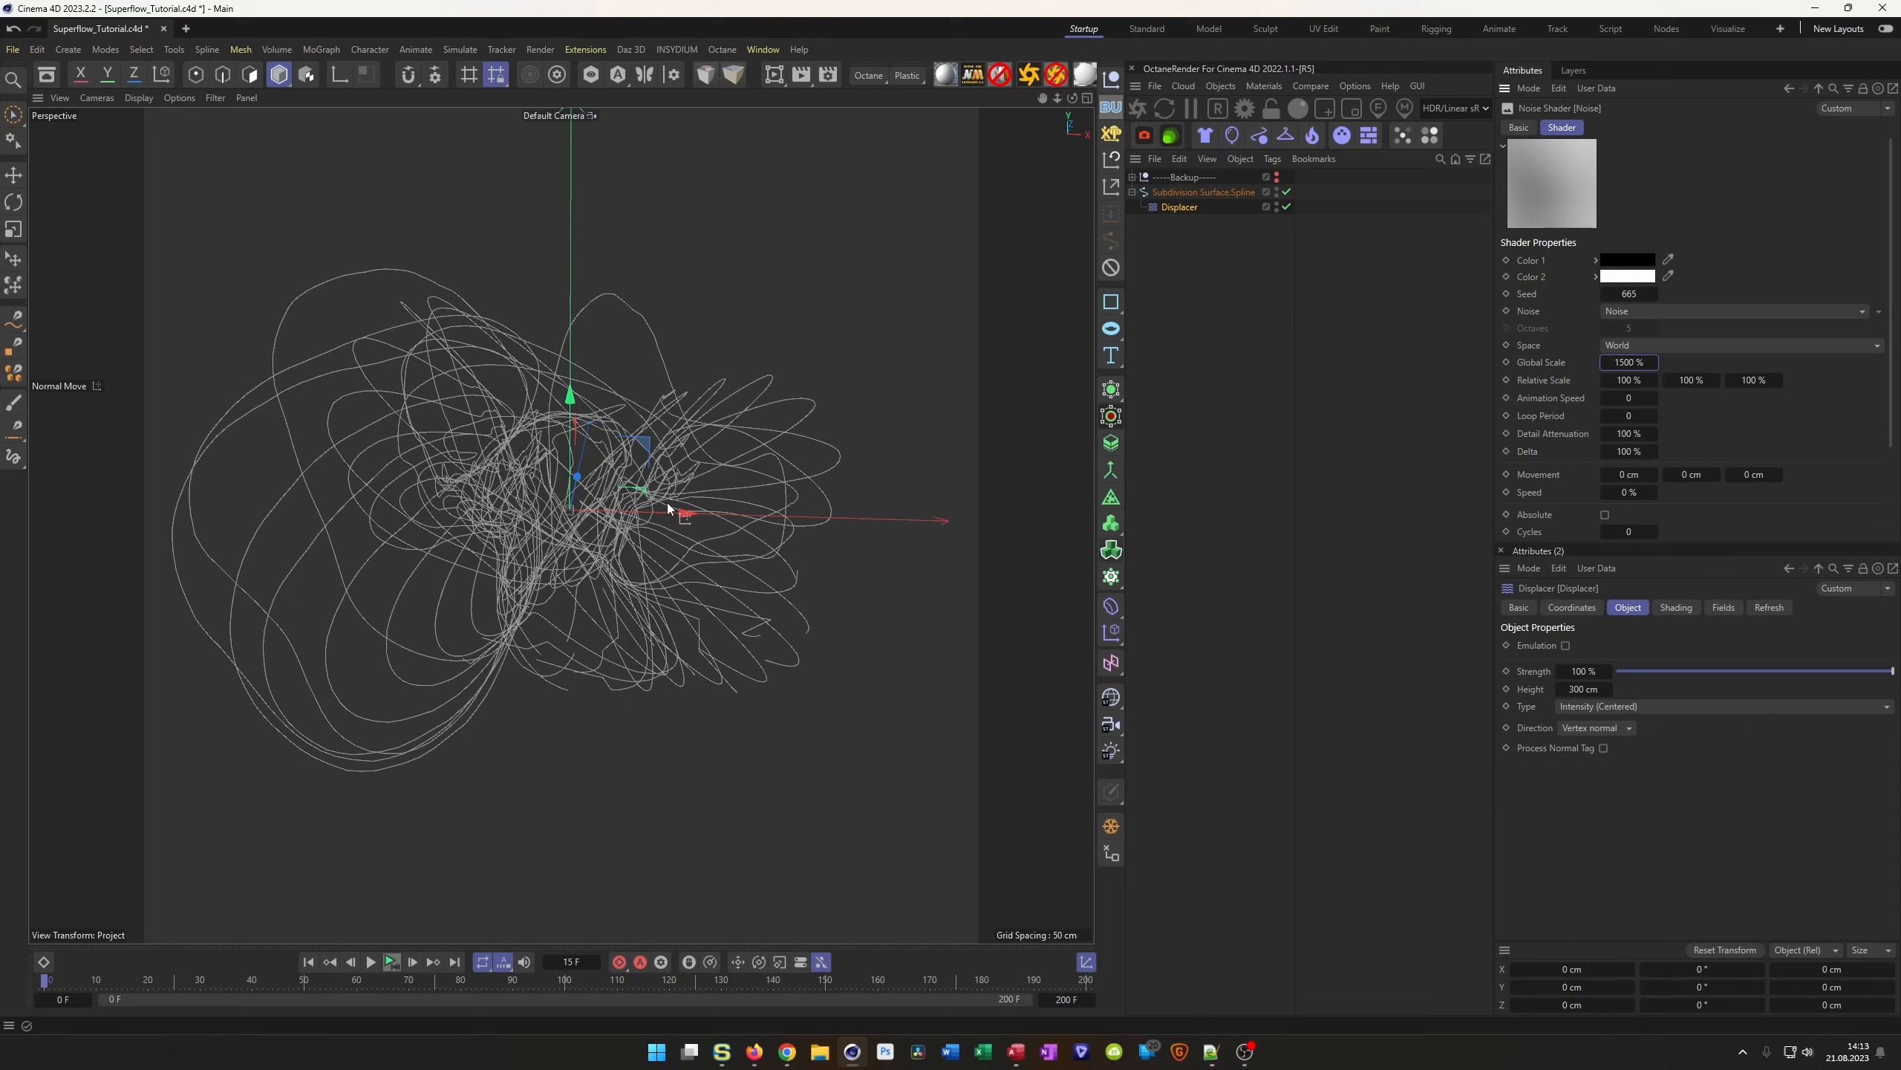
Set the noise animation speed to 0.2 with a loop period of 8 and preview the looping animation
click(1630, 399)
text(0.2)
key(Tab)
text(8)
key(Return)
click(390, 962)
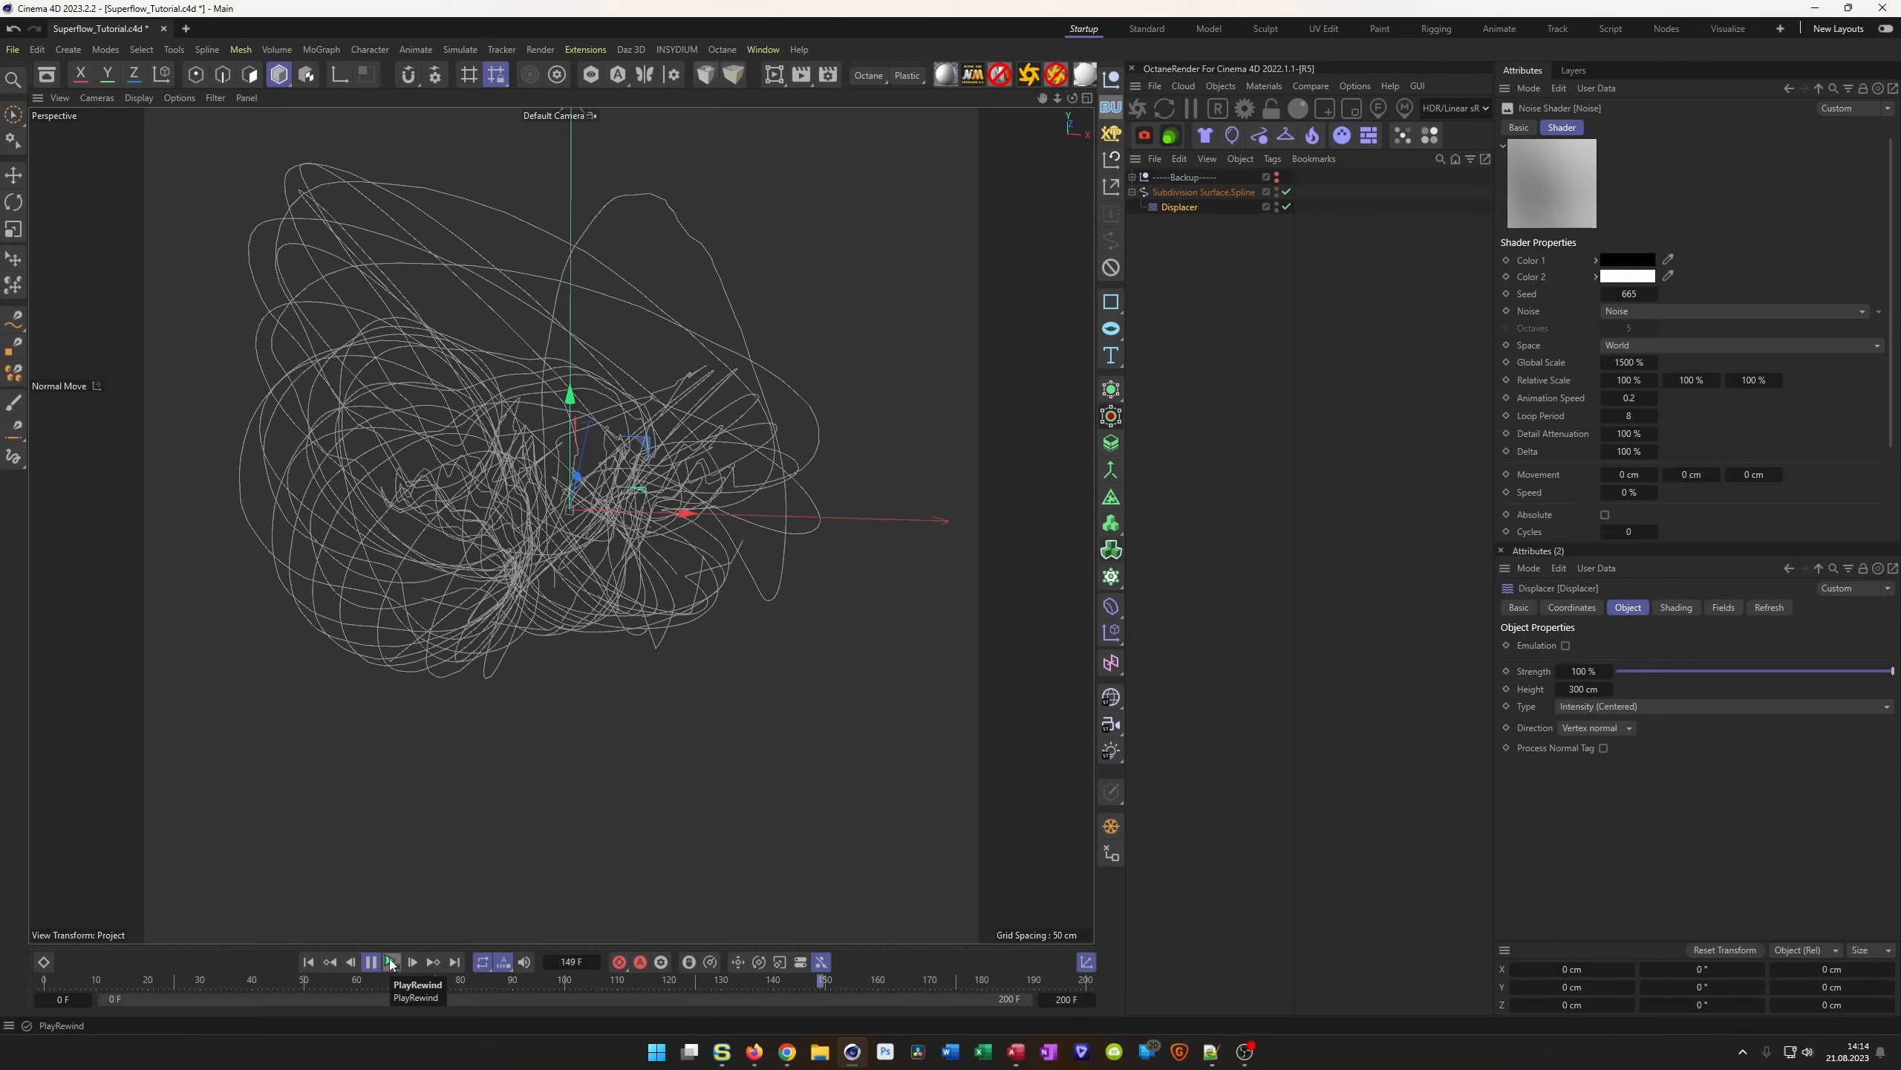
click(391, 962)
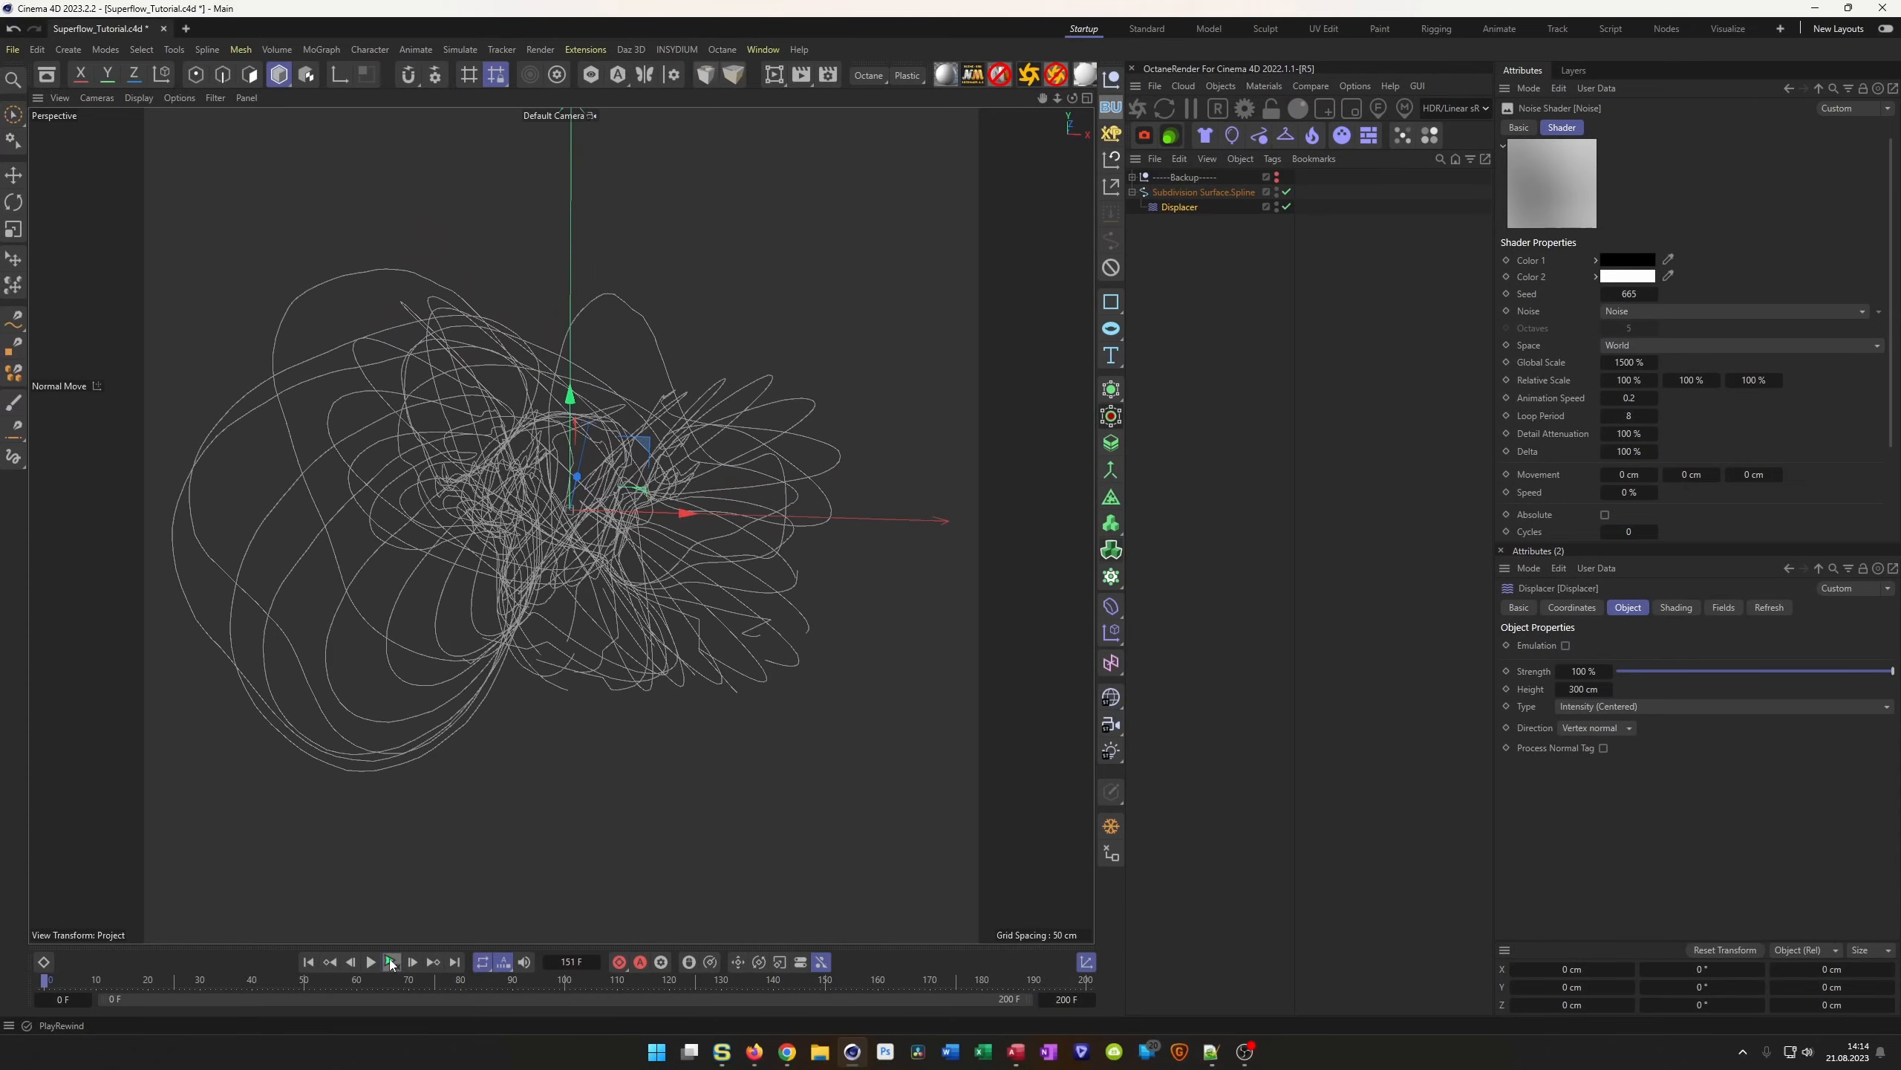
Set the Displacer's direction to Spherical and preview the looping animation
click(1181, 207)
click(1629, 127)
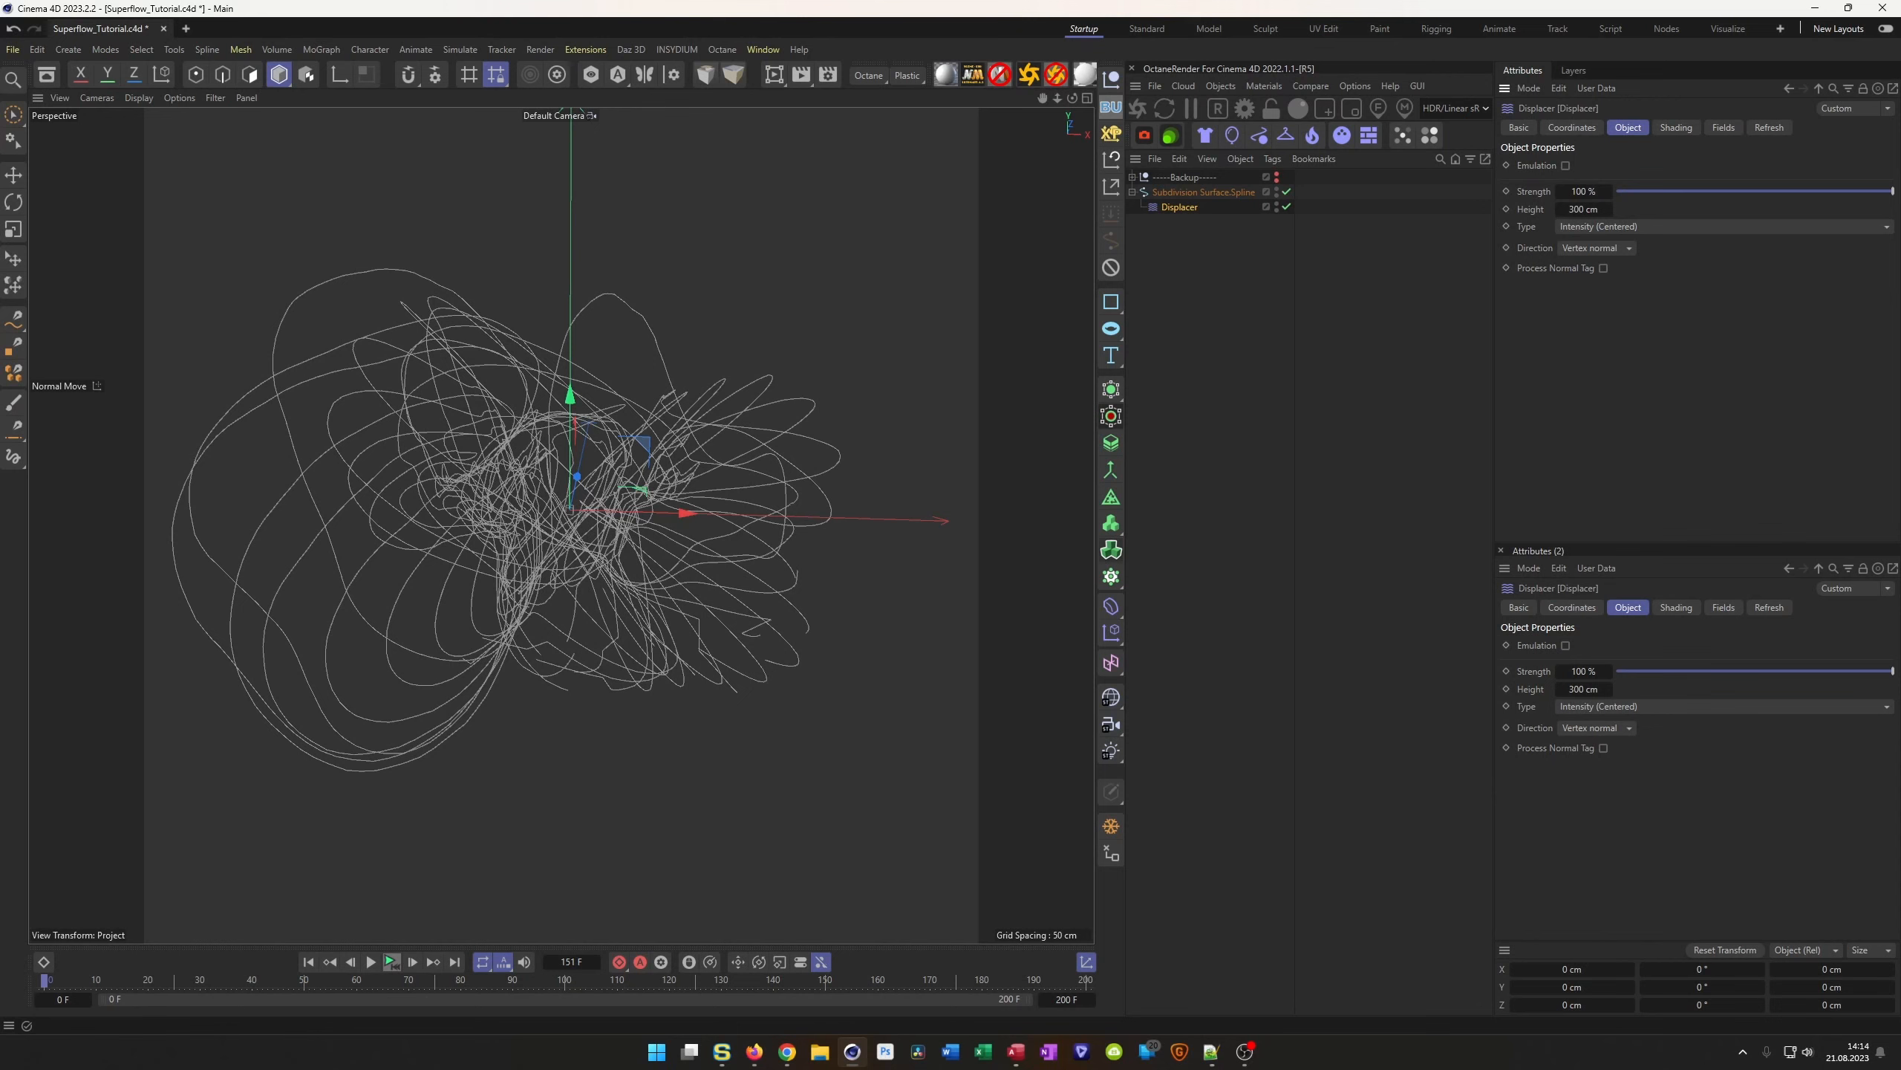
click(1602, 249)
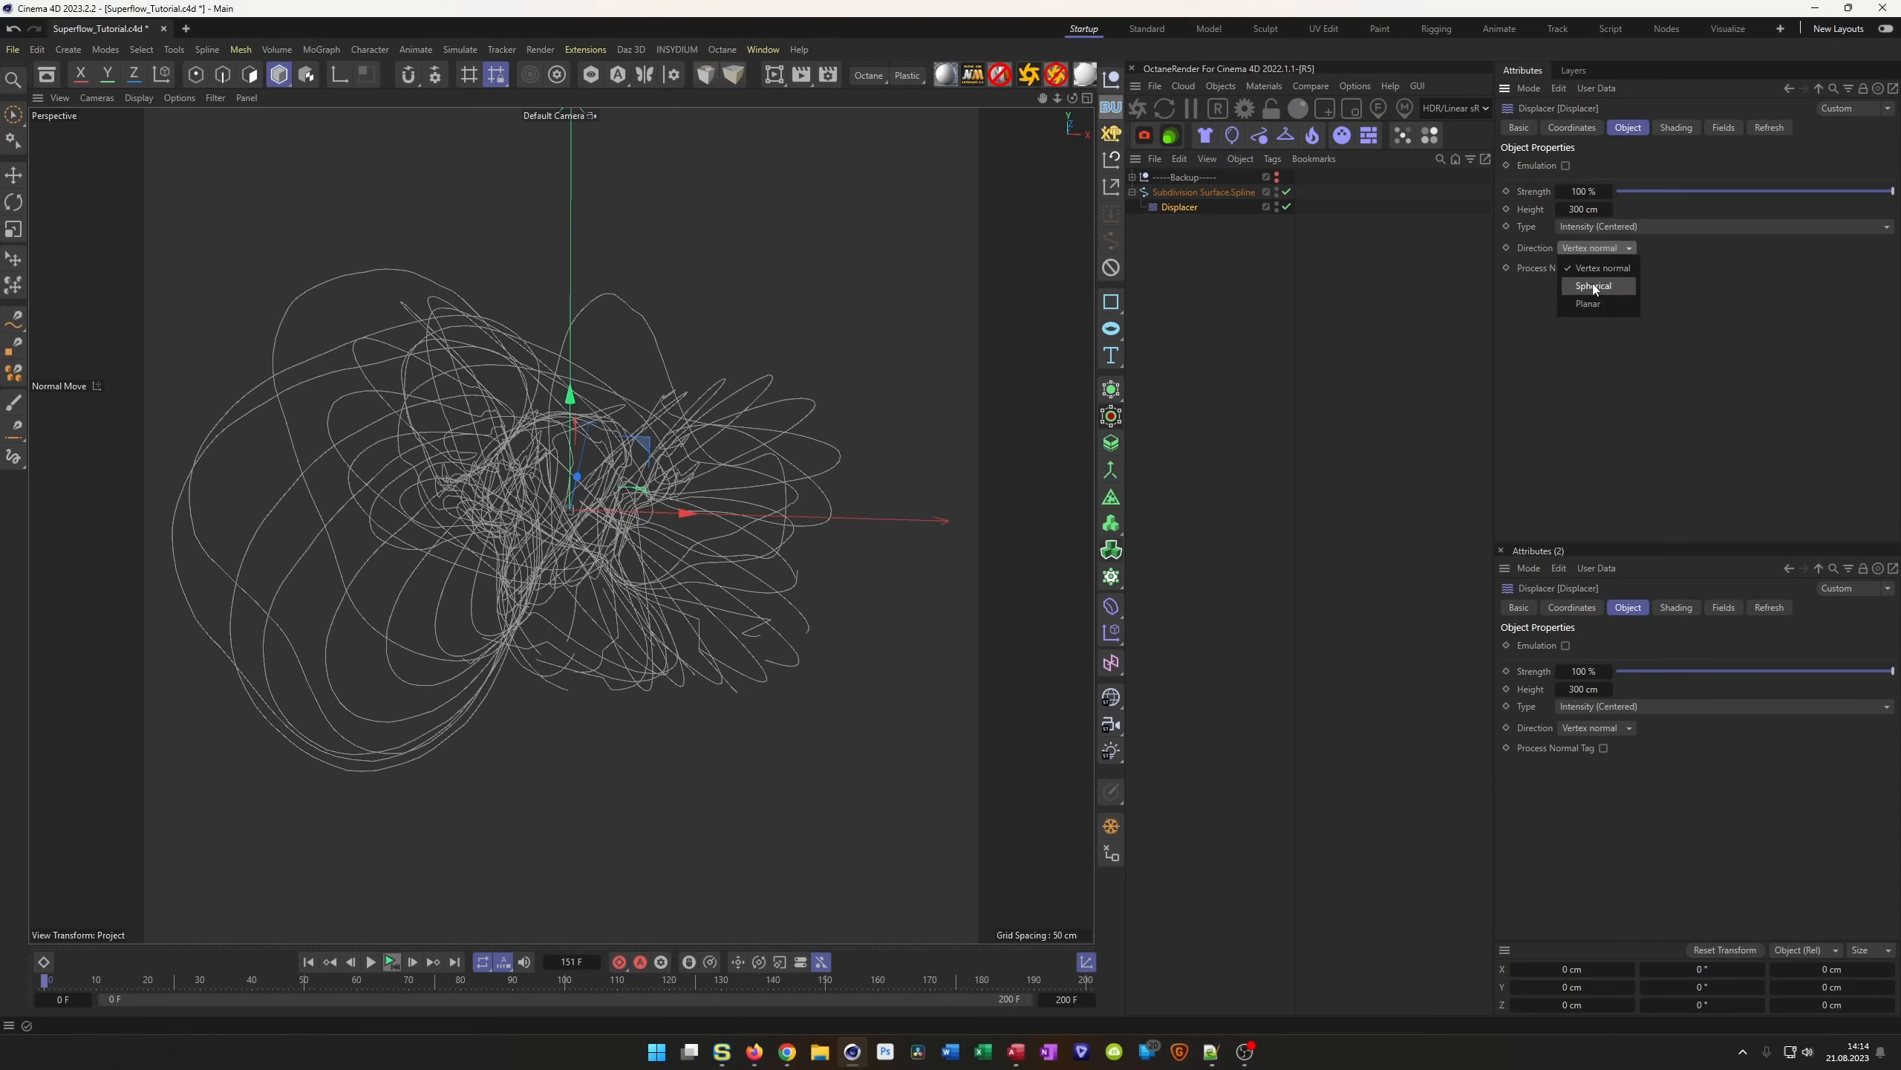
click(1594, 286)
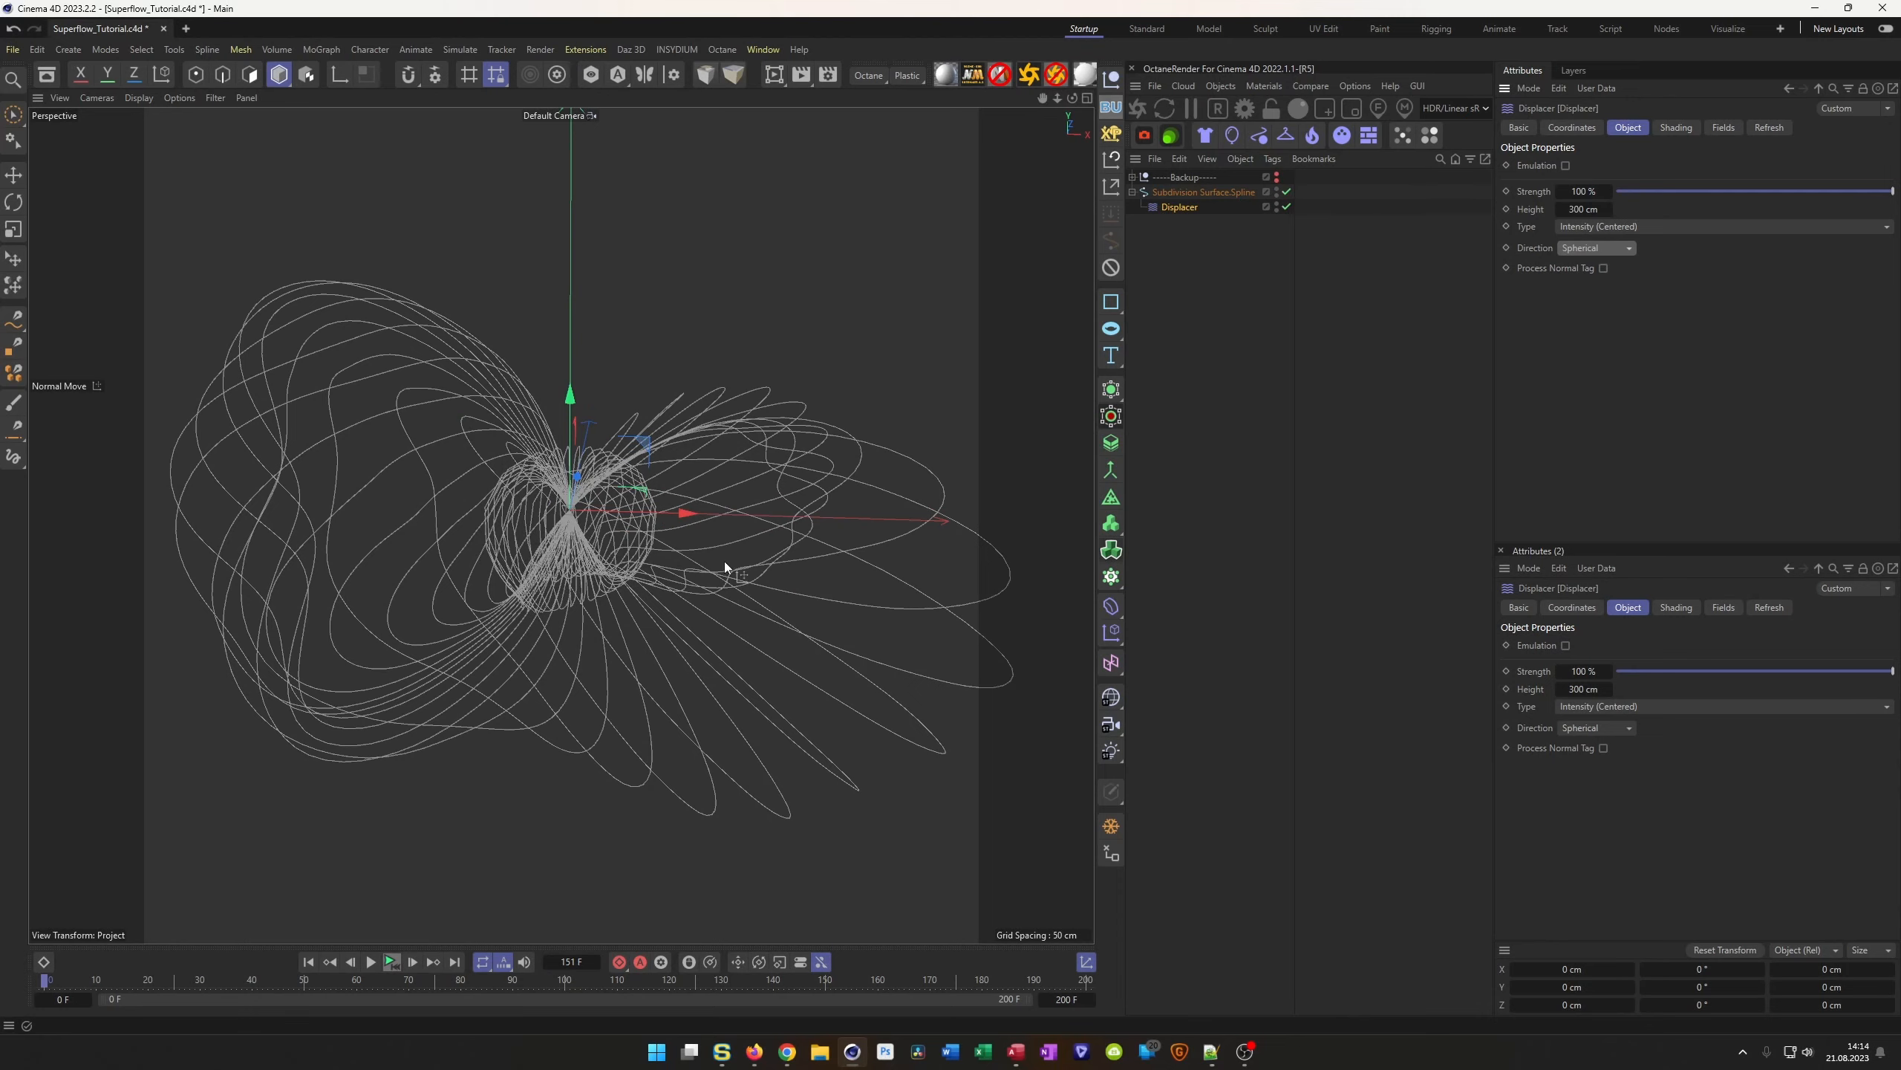
click(394, 962)
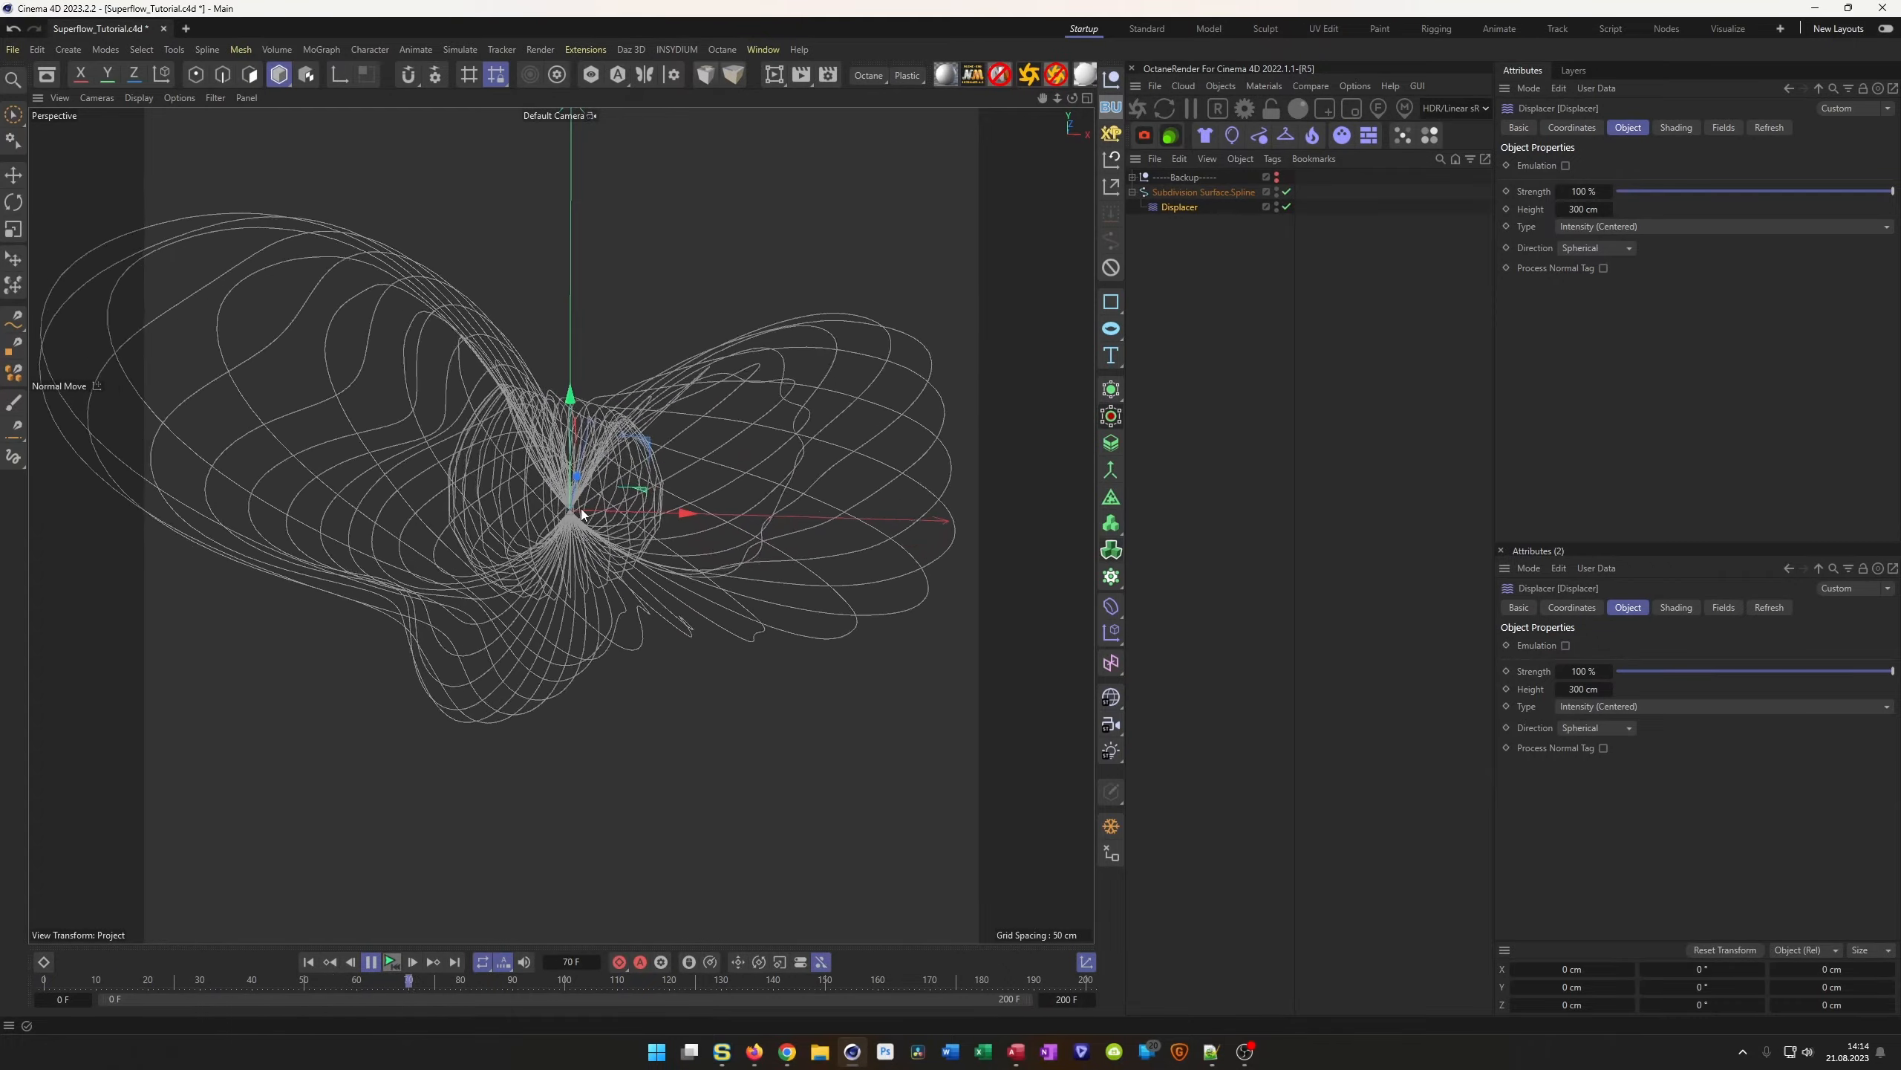
click(394, 962)
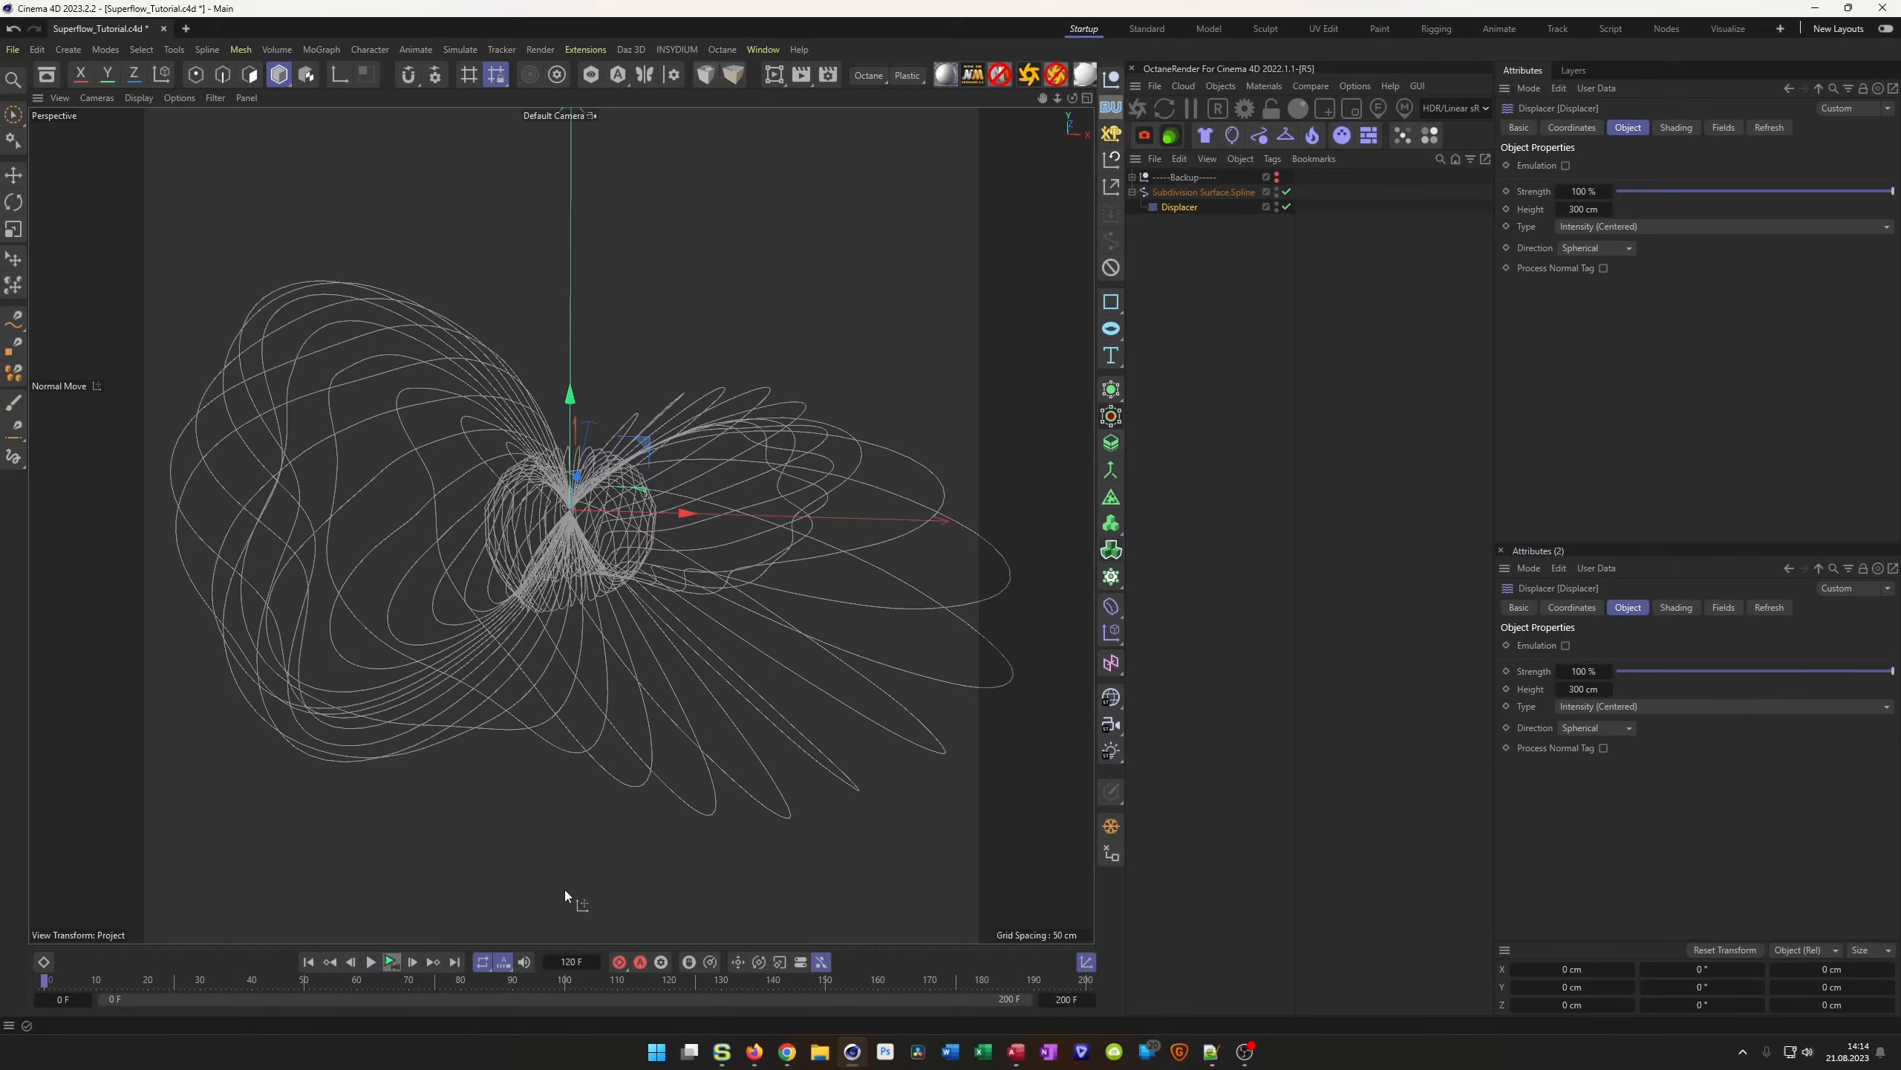
Disable the Displacer to examine the undeformed spline around its narrow centre, and re-enable it
click(1287, 207)
alt+drag(630, 439, 598, 472)
scroll(599, 472, up, 8)
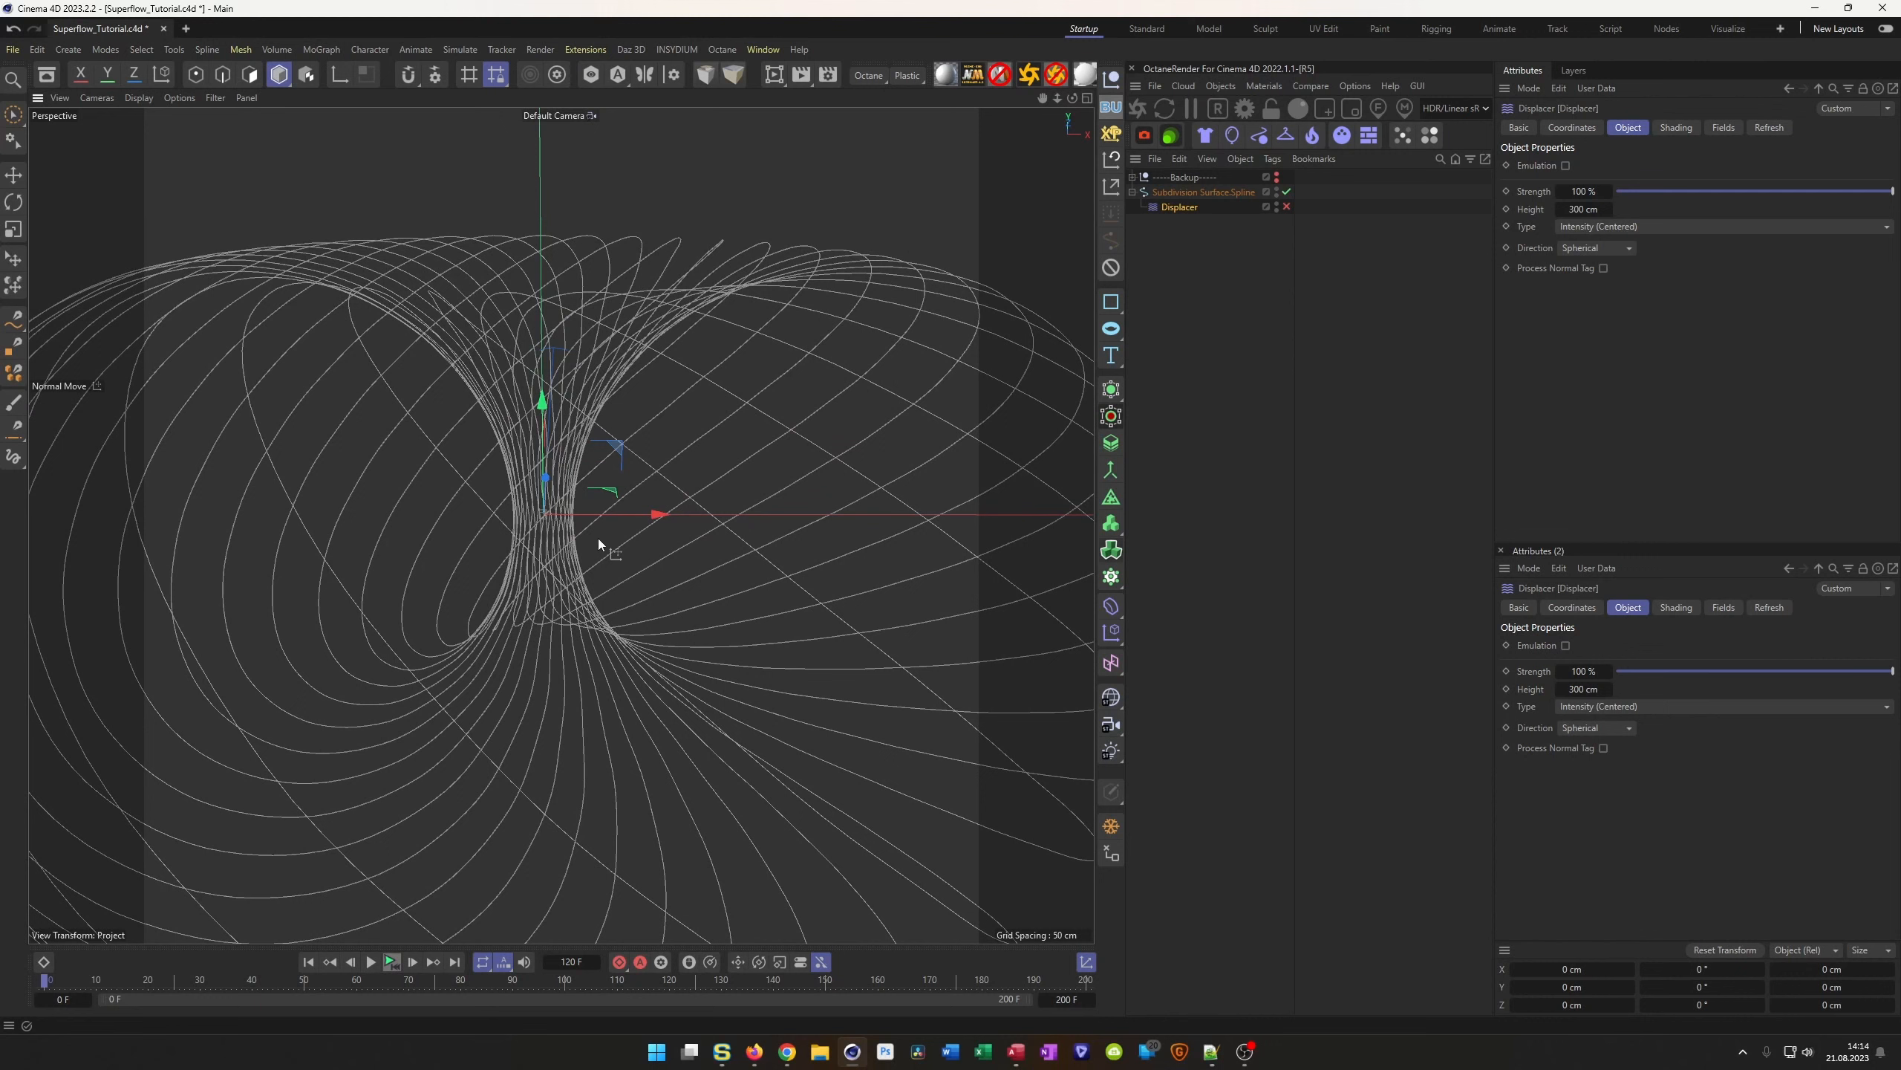
scroll(595, 540, down, 6)
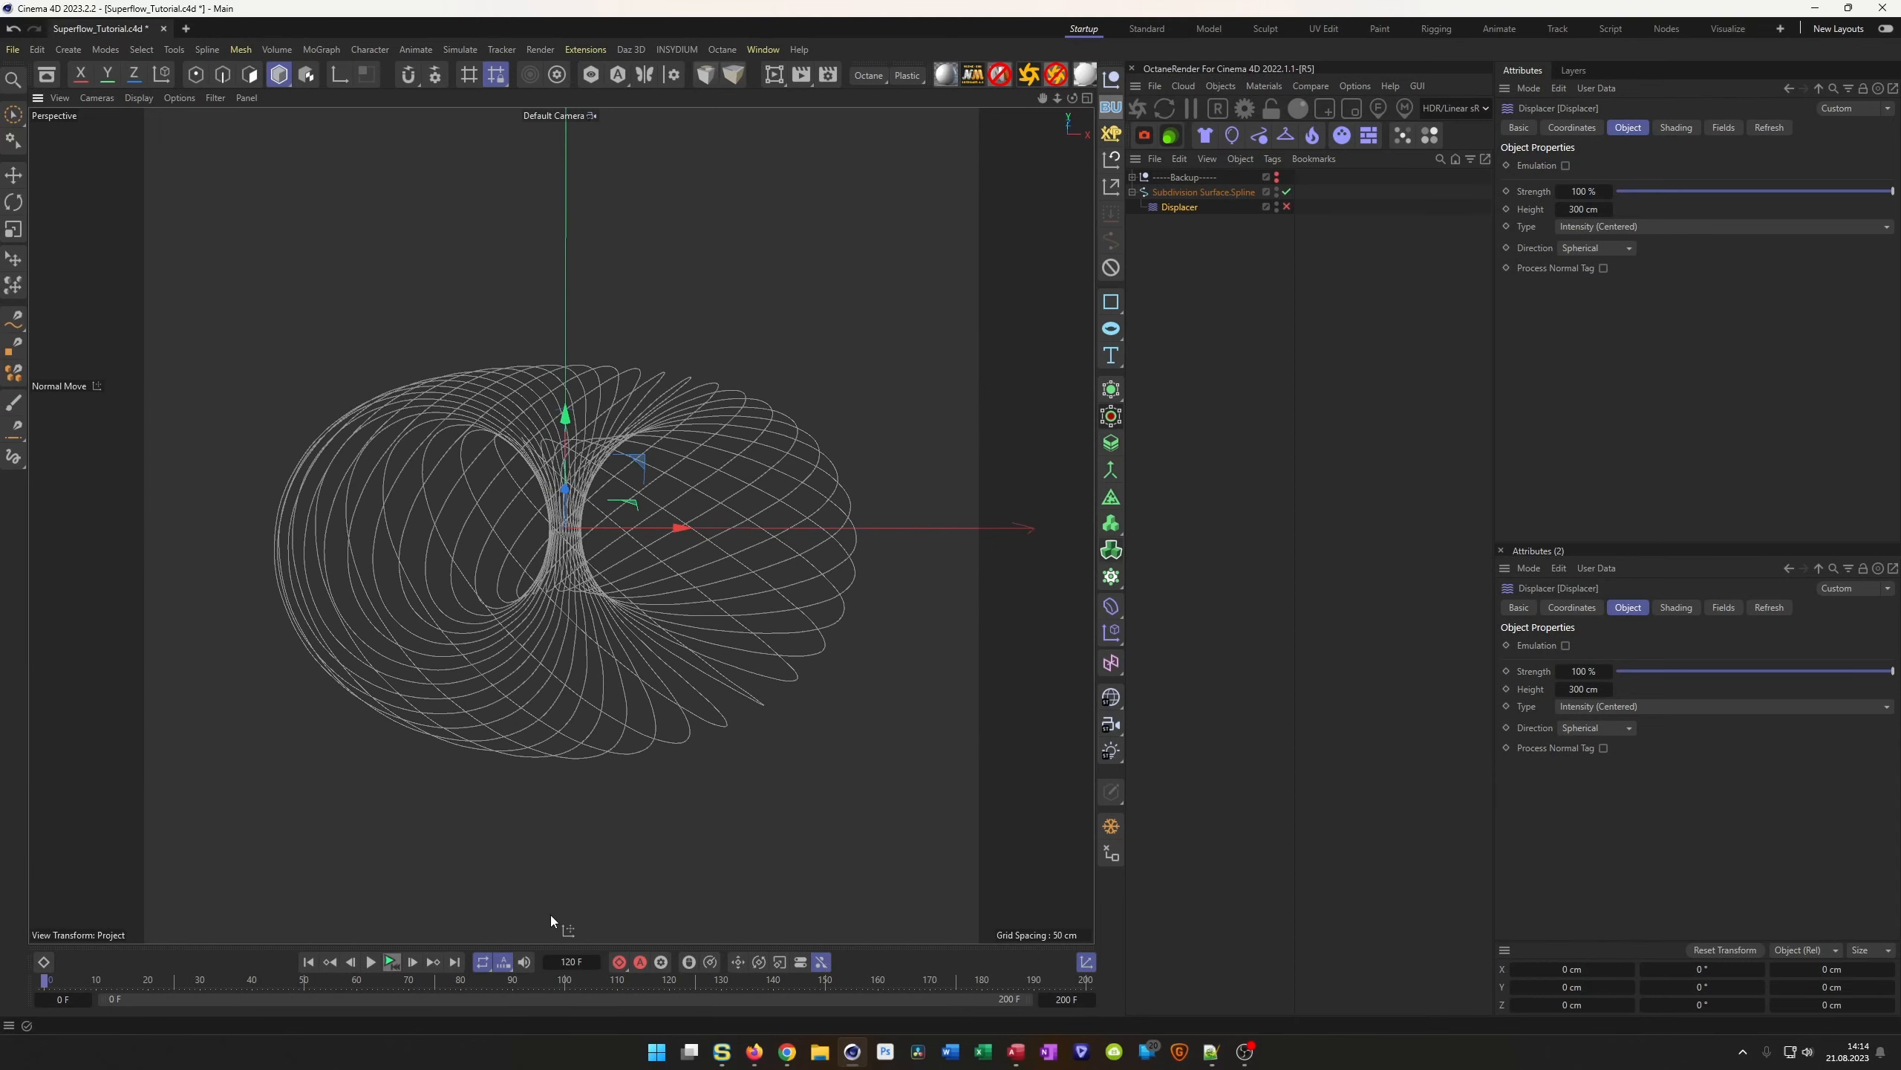
click(1287, 207)
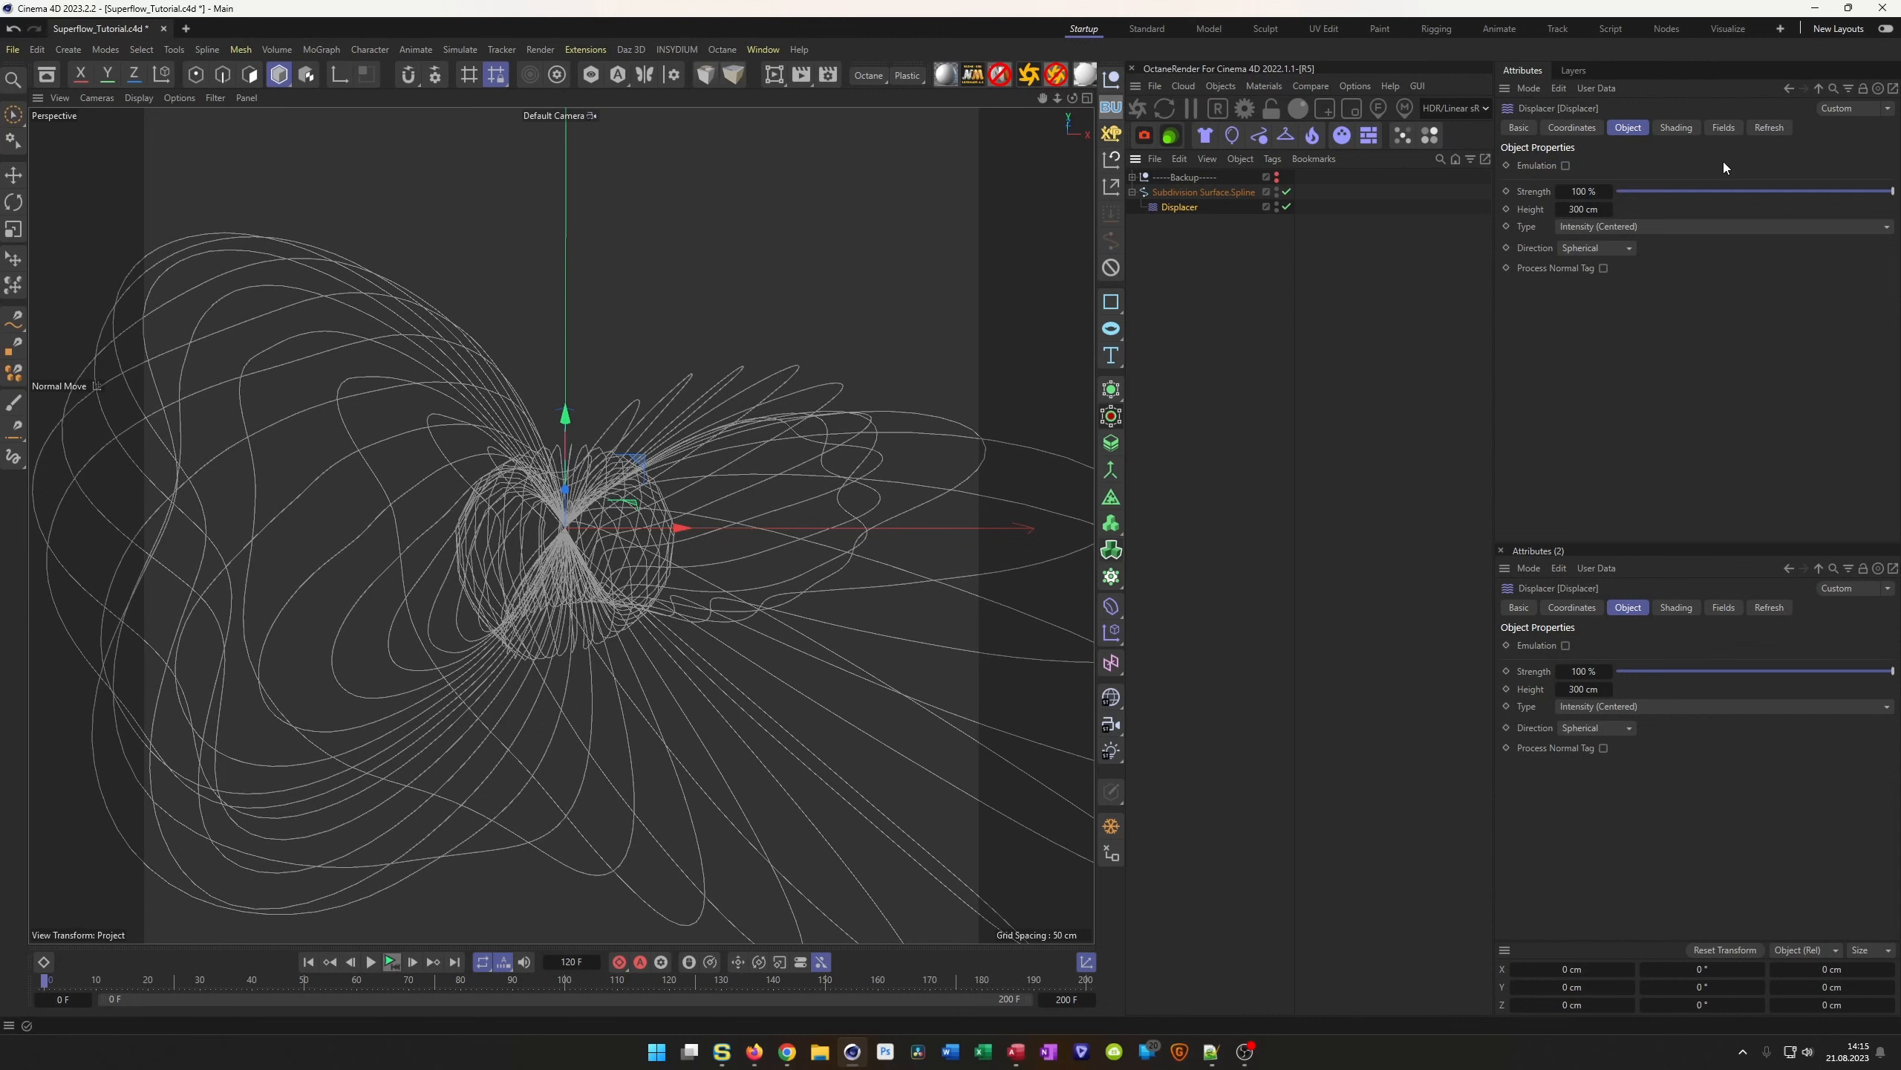
Add a Spherical Field to the Displacer's falloff fields
click(1724, 128)
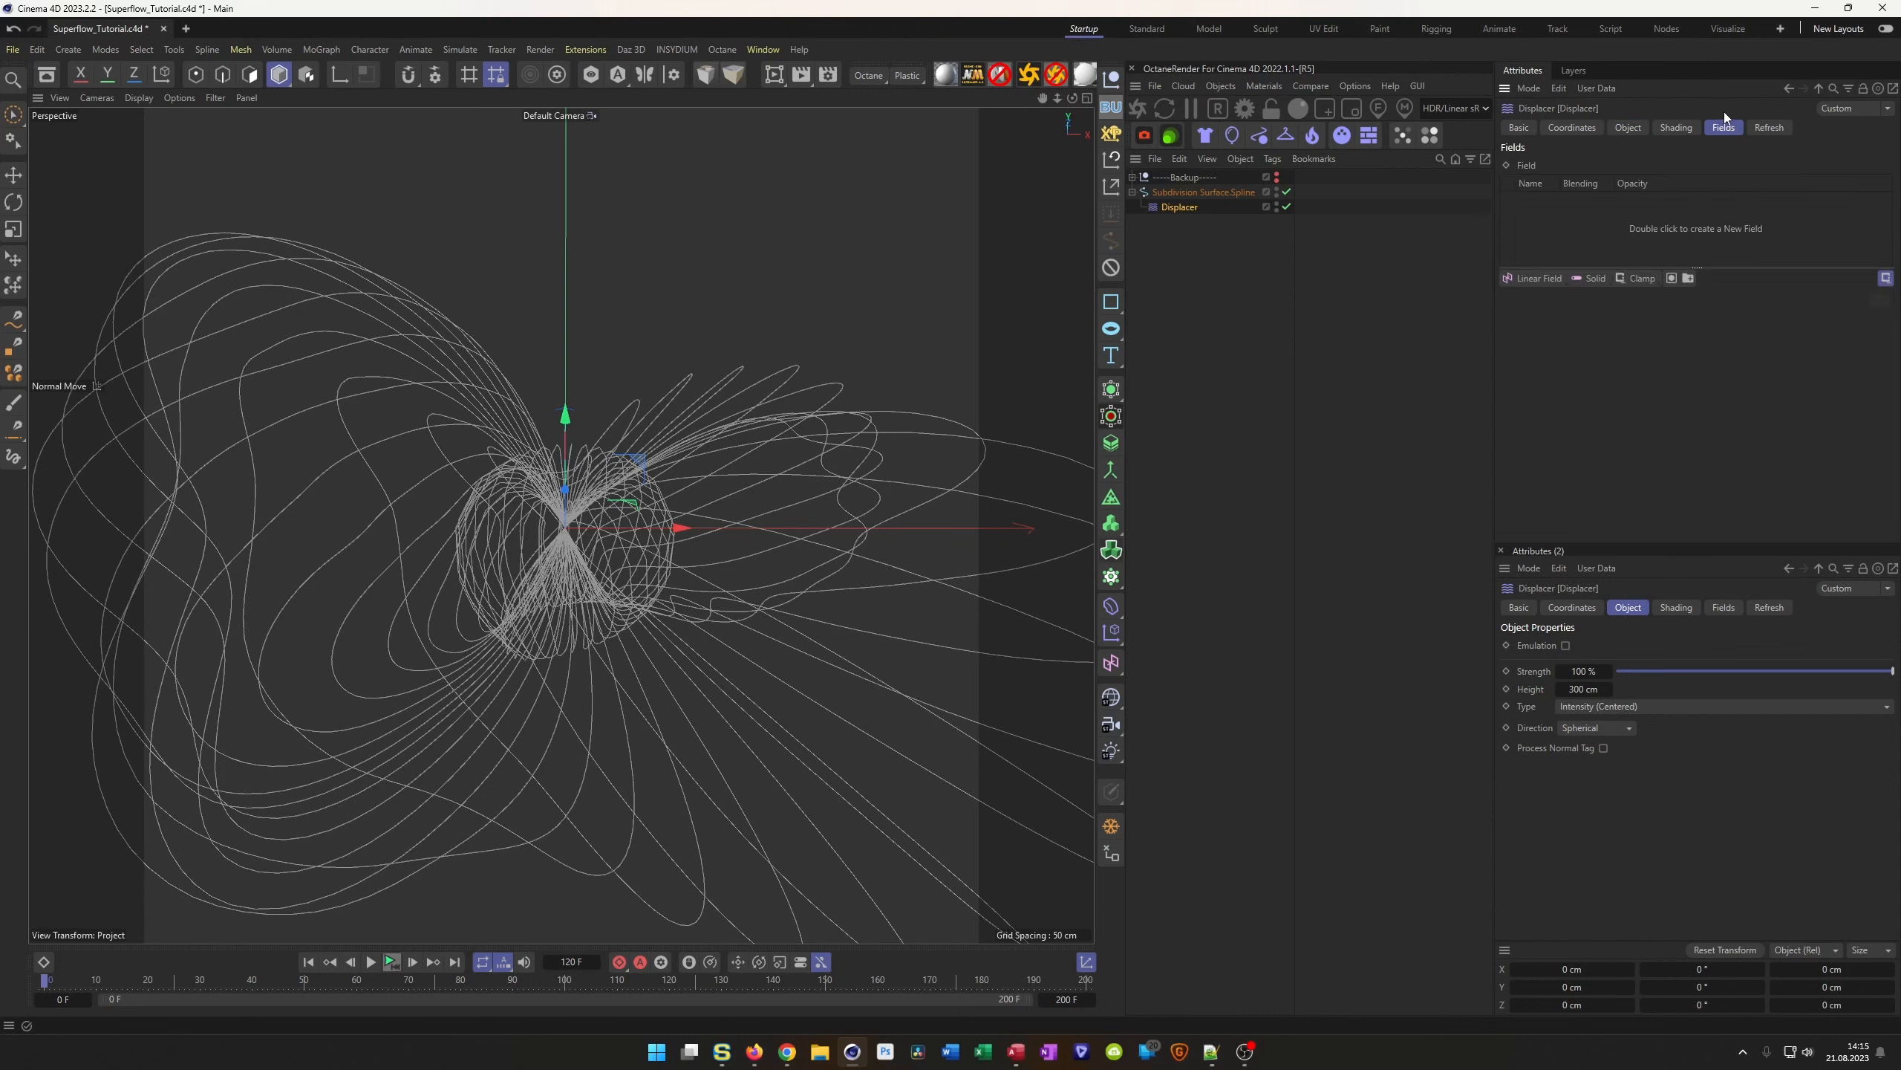
click(1532, 279)
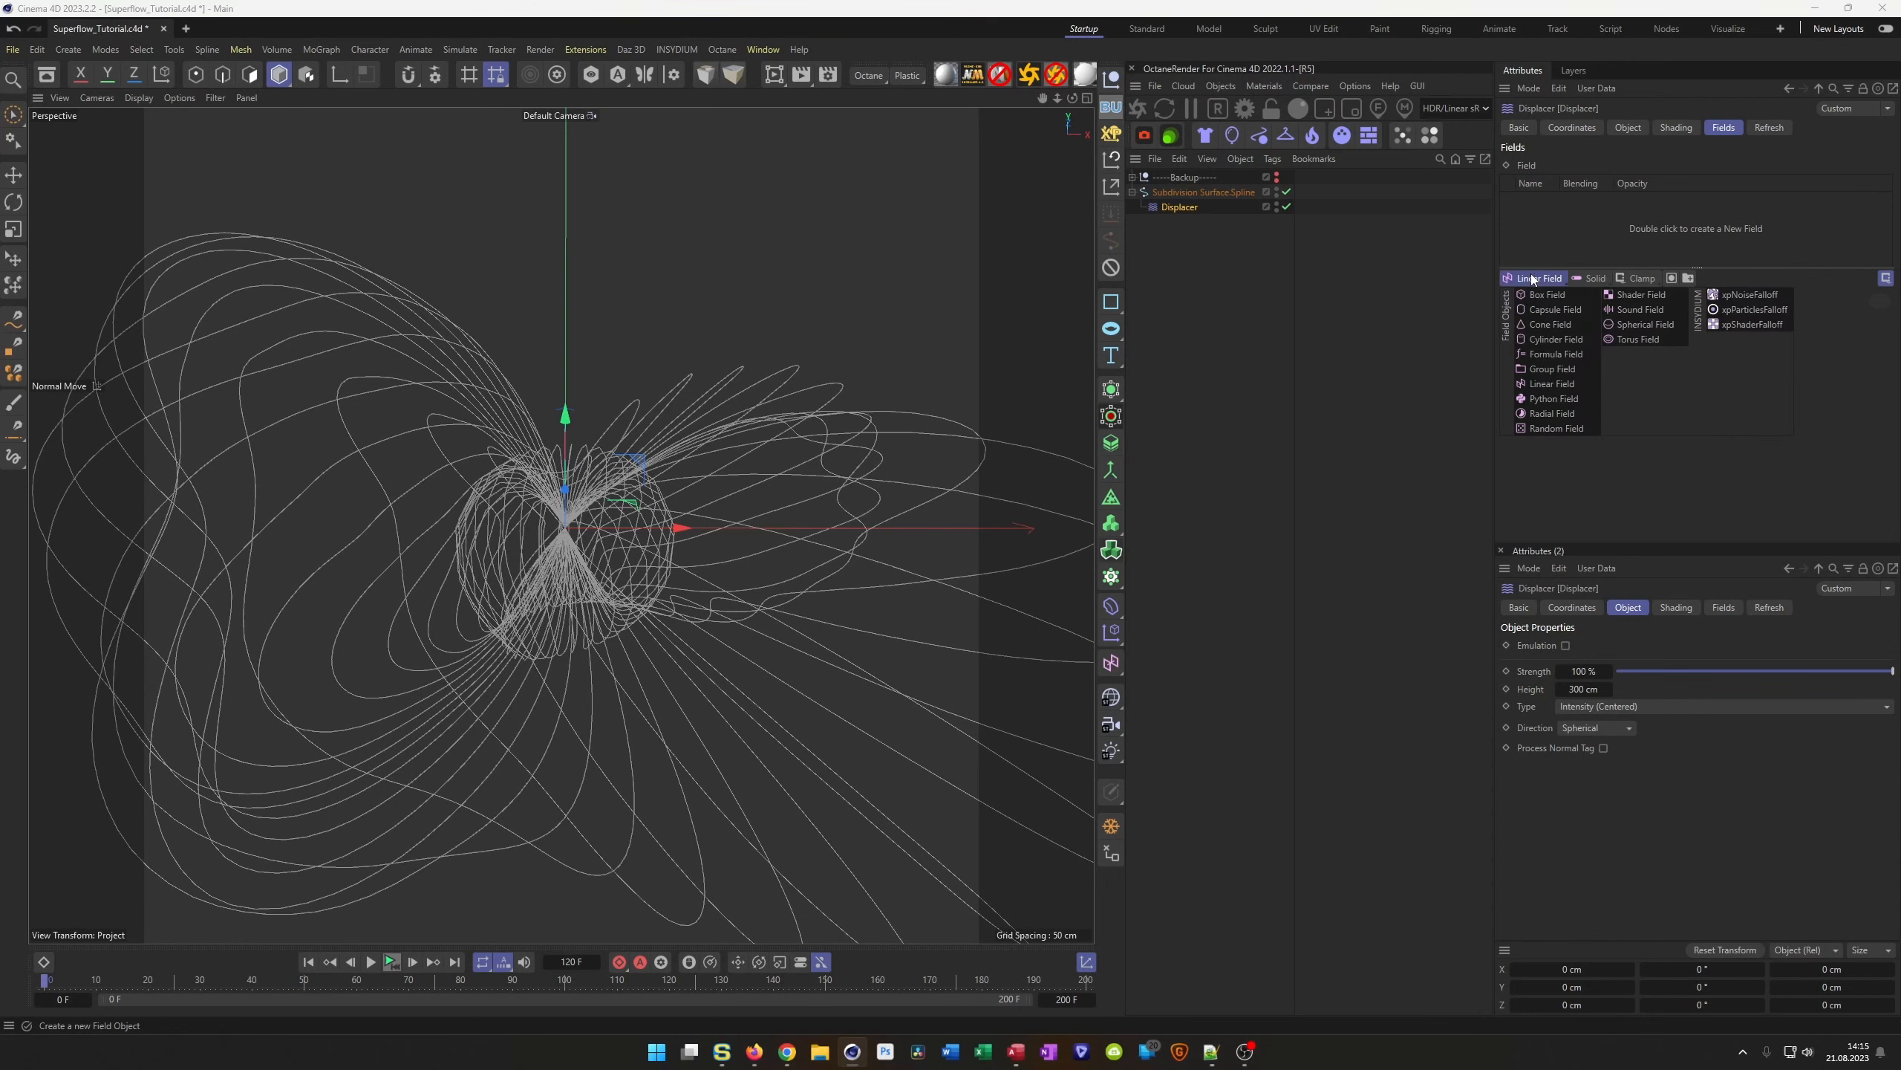
click(1665, 326)
alt+drag(581, 556, 576, 567)
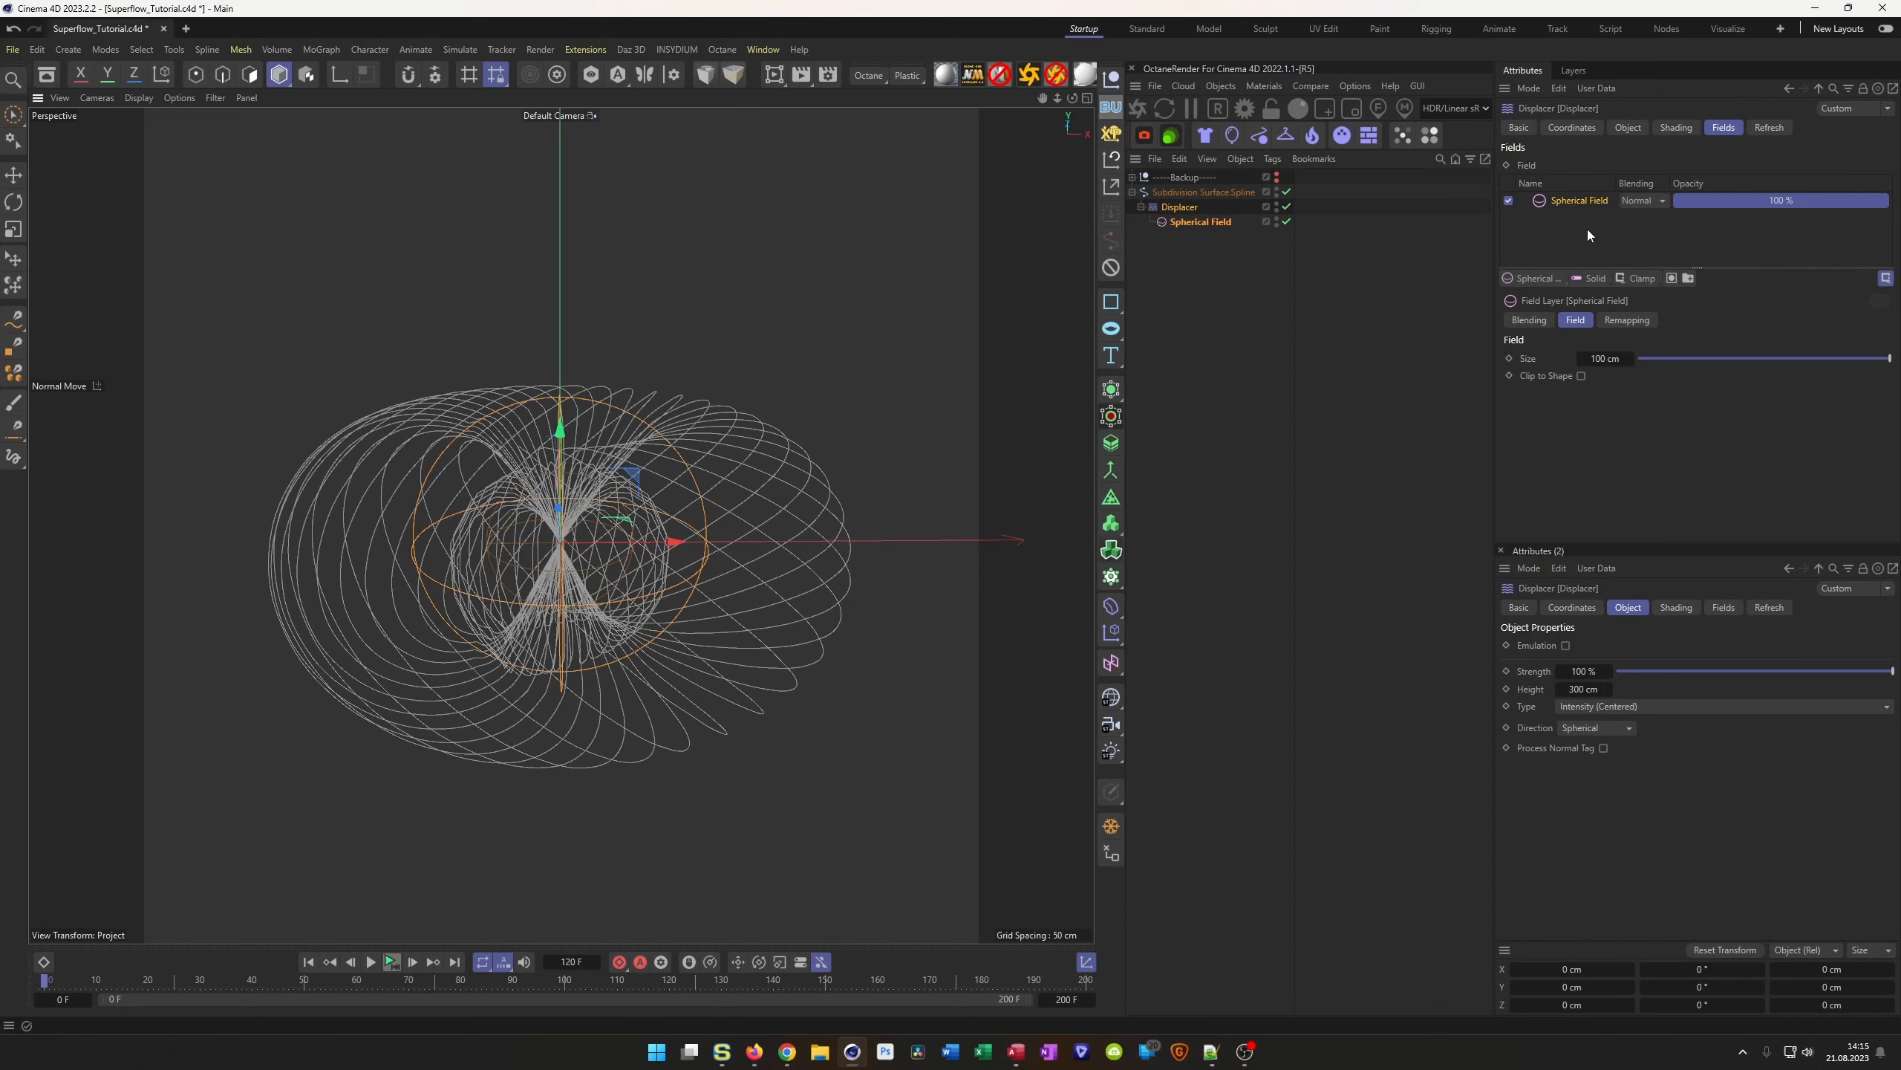
Set the Spherical Field's remapping to an inner offset of 0% and invert it
click(1621, 319)
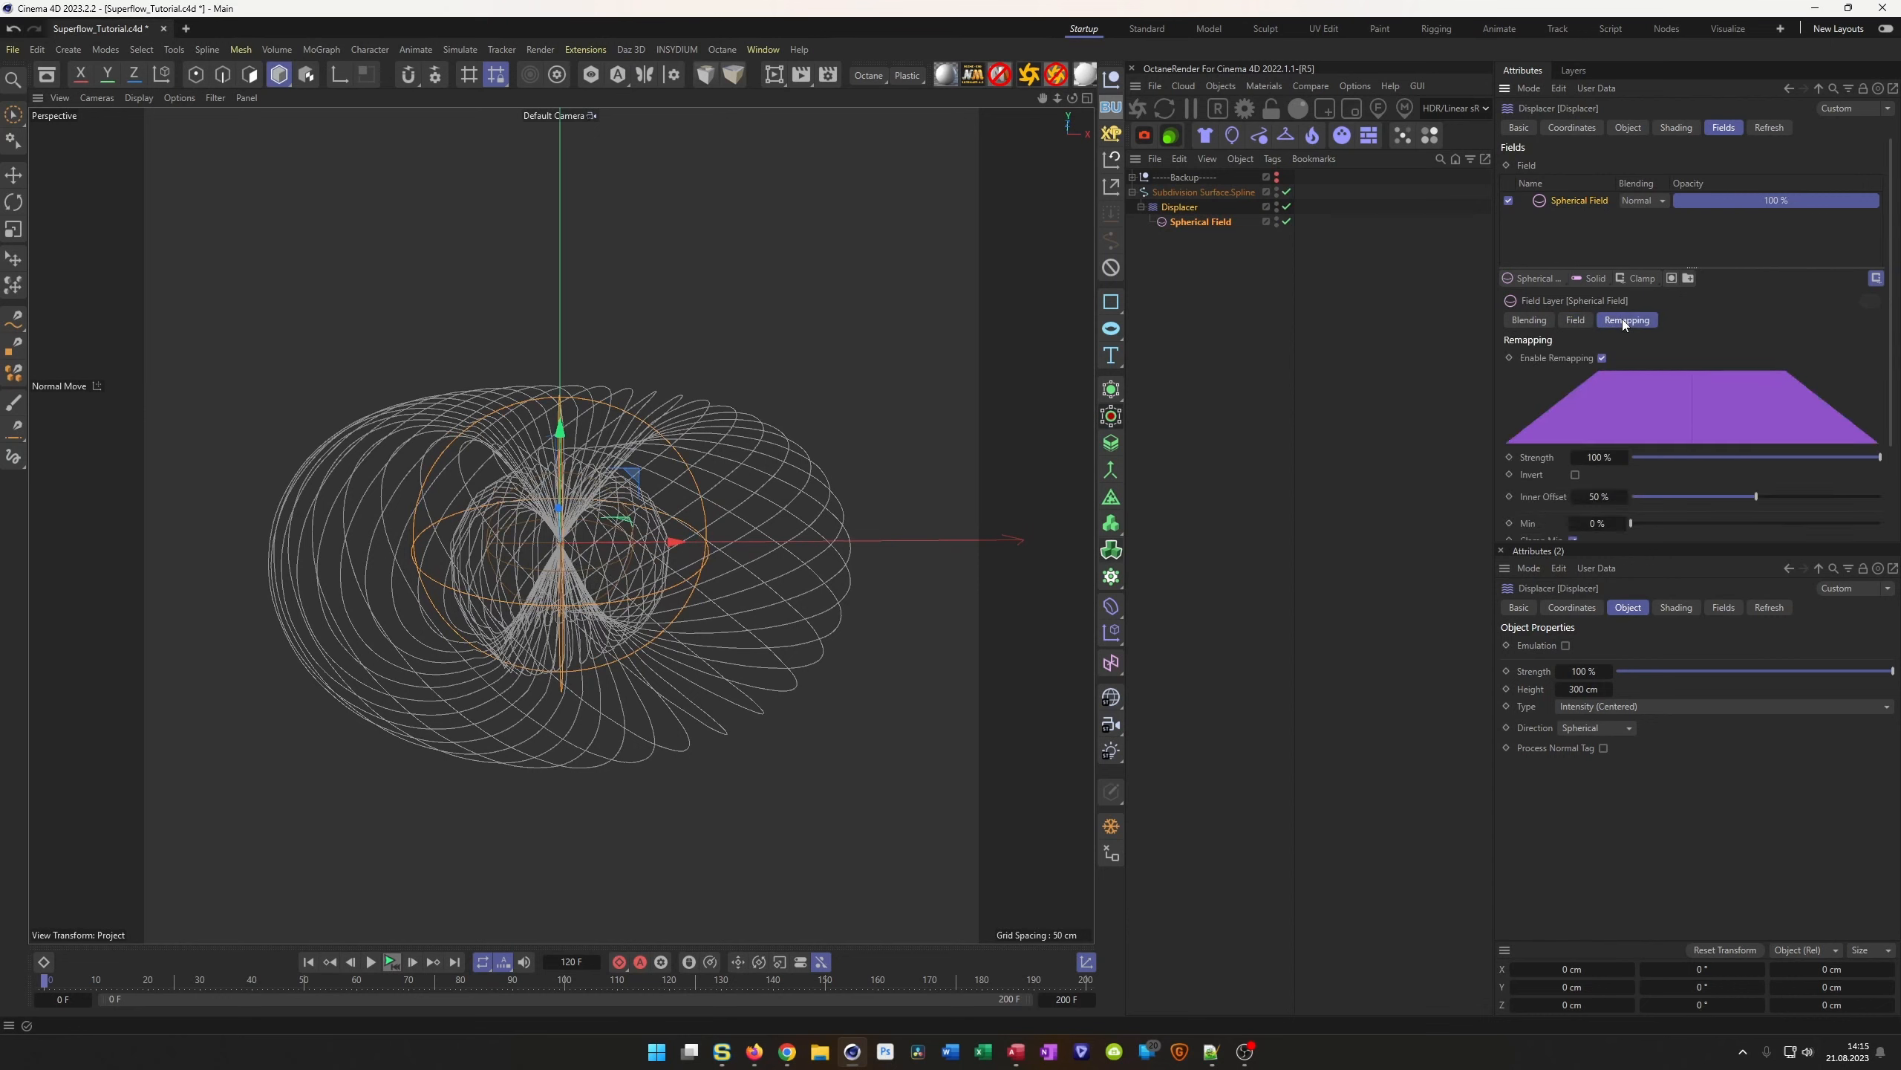
drag(1766, 500, 1597, 515)
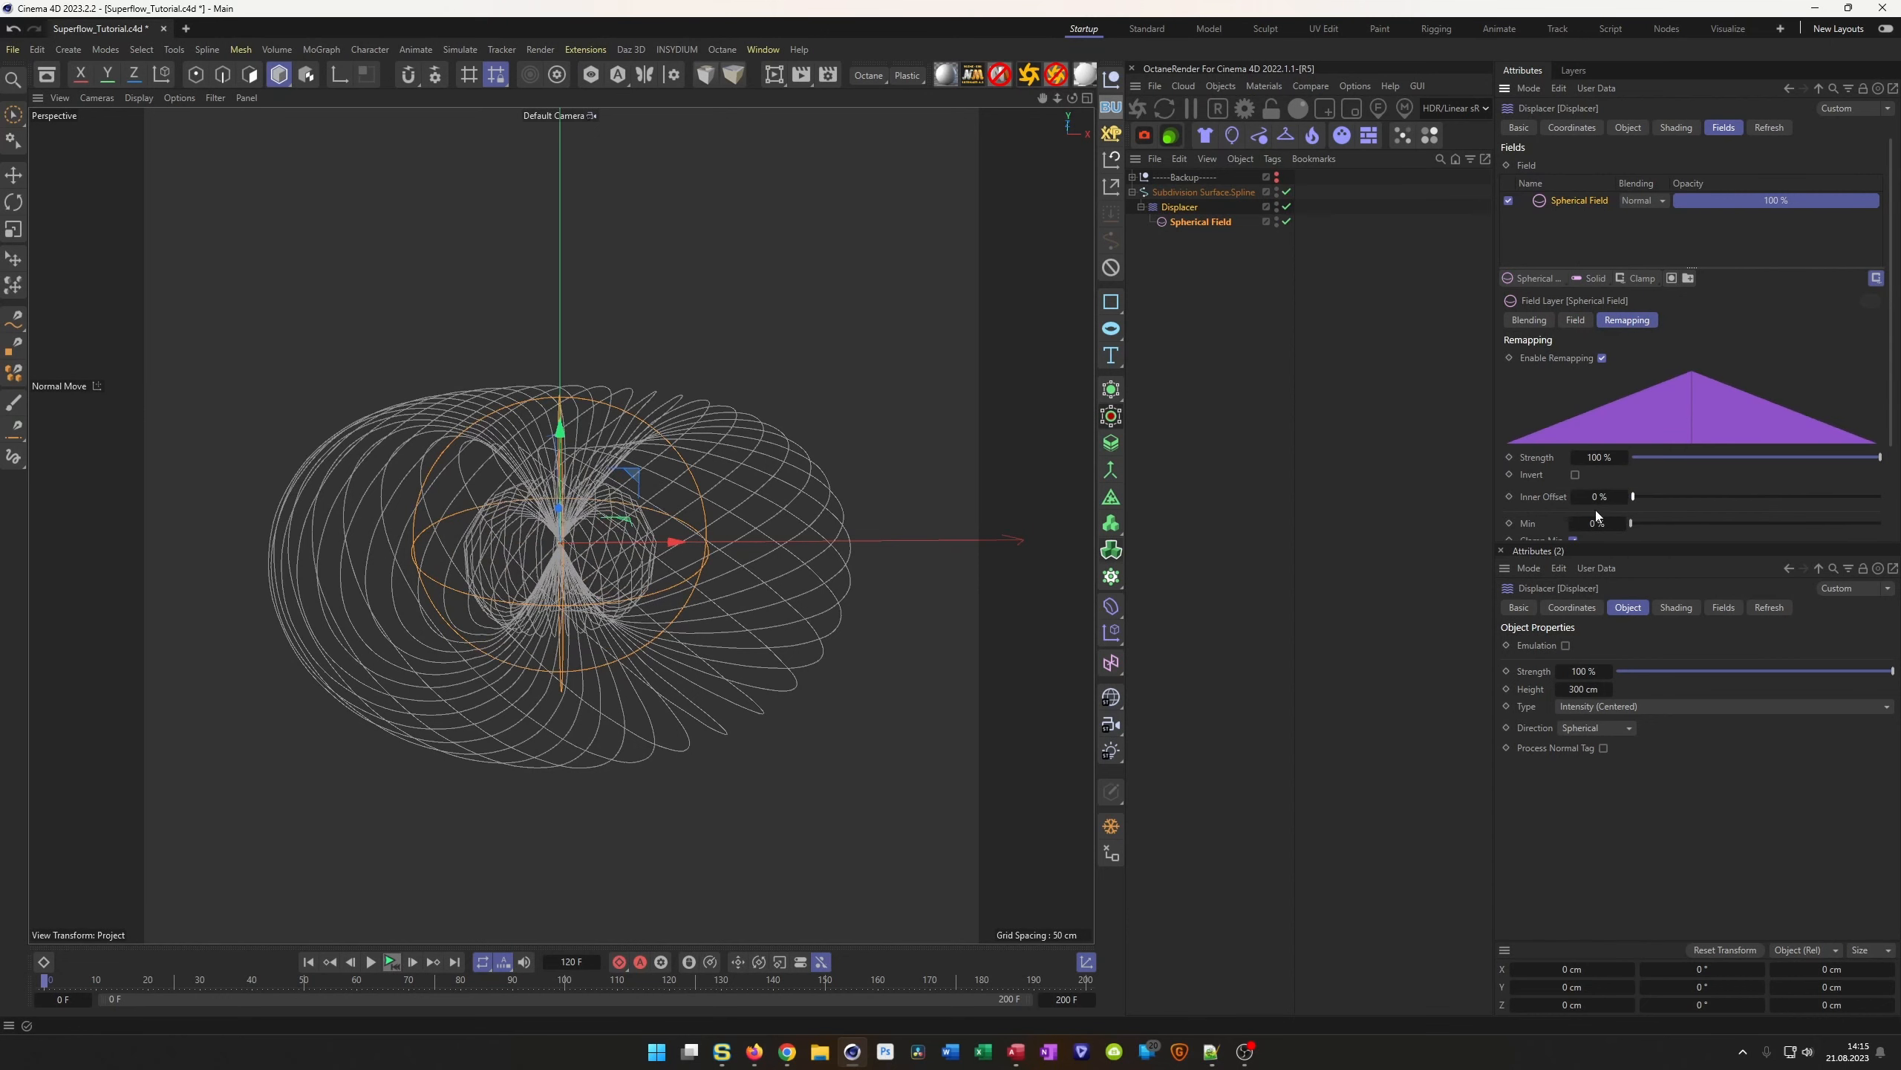
click(1575, 475)
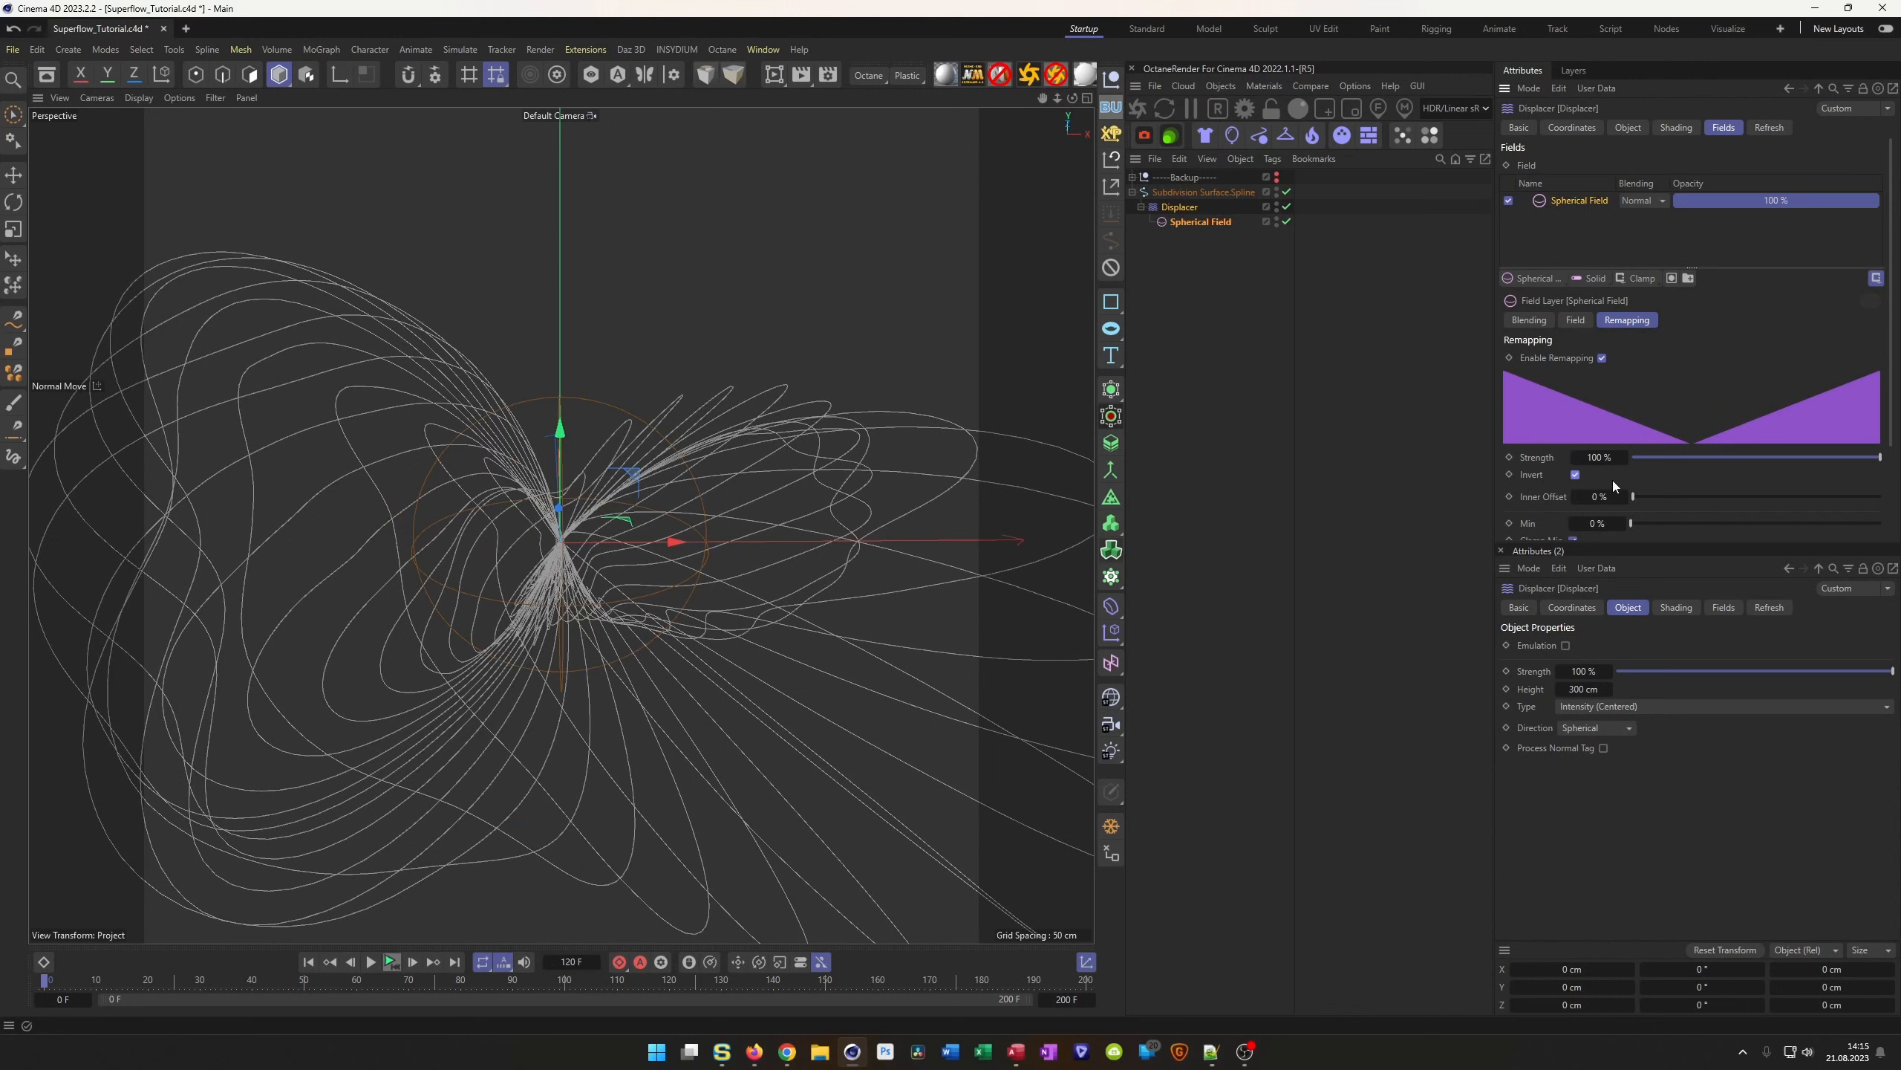
Set the Spherical Field's size to 121 cm and preview the animation
click(1577, 321)
drag(1600, 358, 1615, 358)
scroll(621, 470, down, 4)
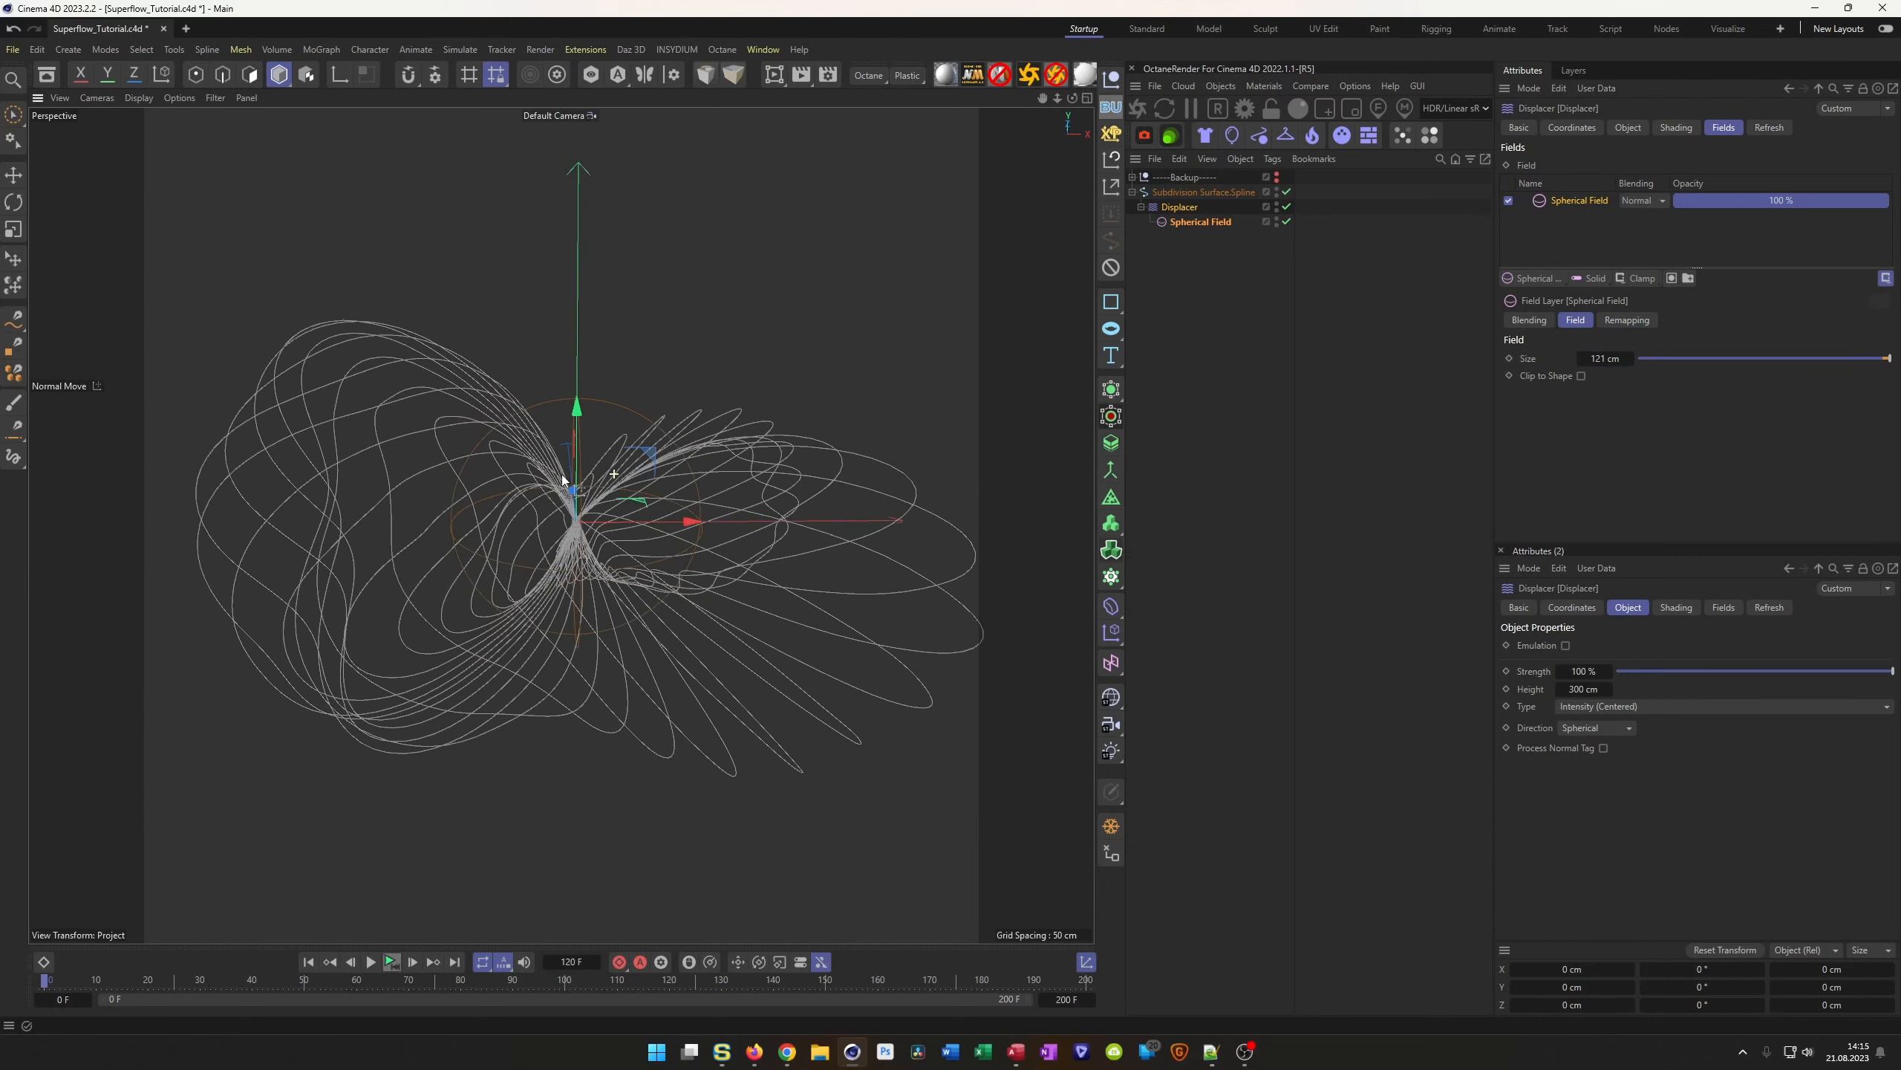
click(397, 964)
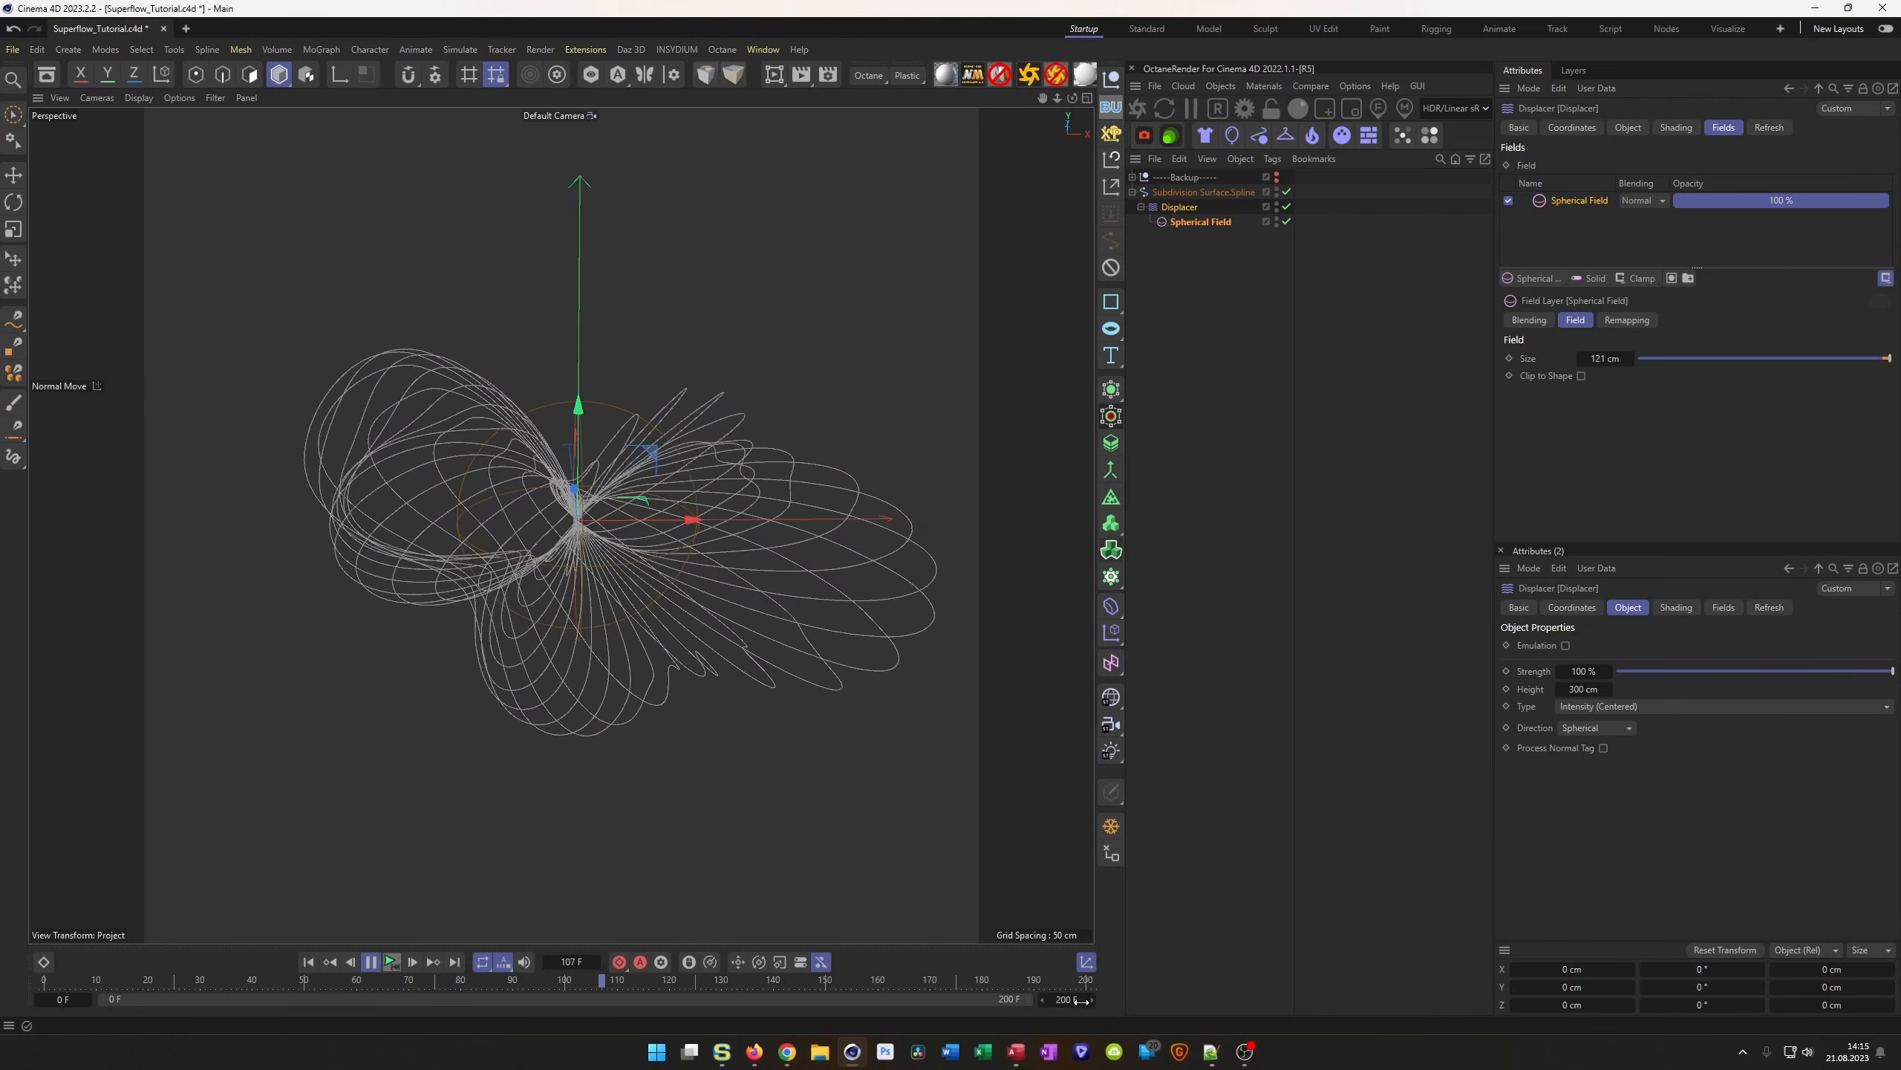
click(391, 962)
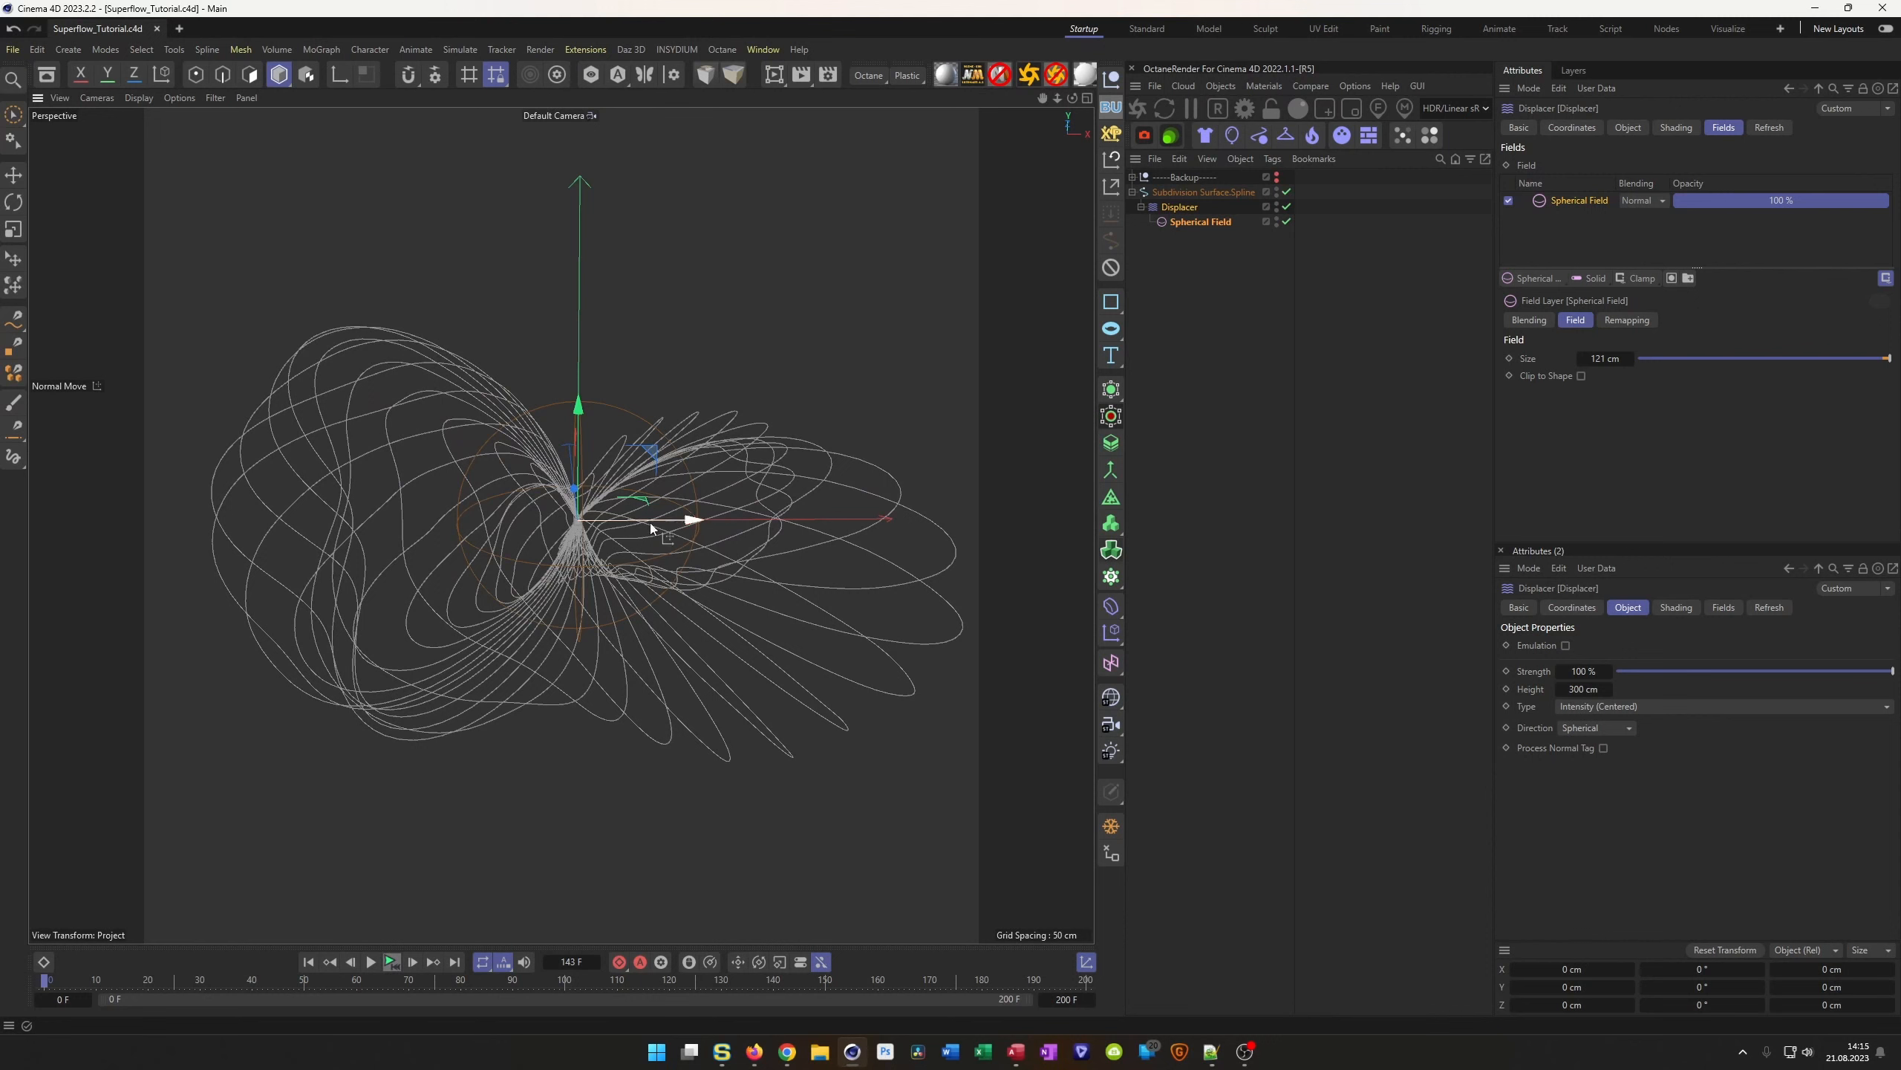
Change the Displacer's Noise shader to the Box noise type and start playing the animation
click(1184, 209)
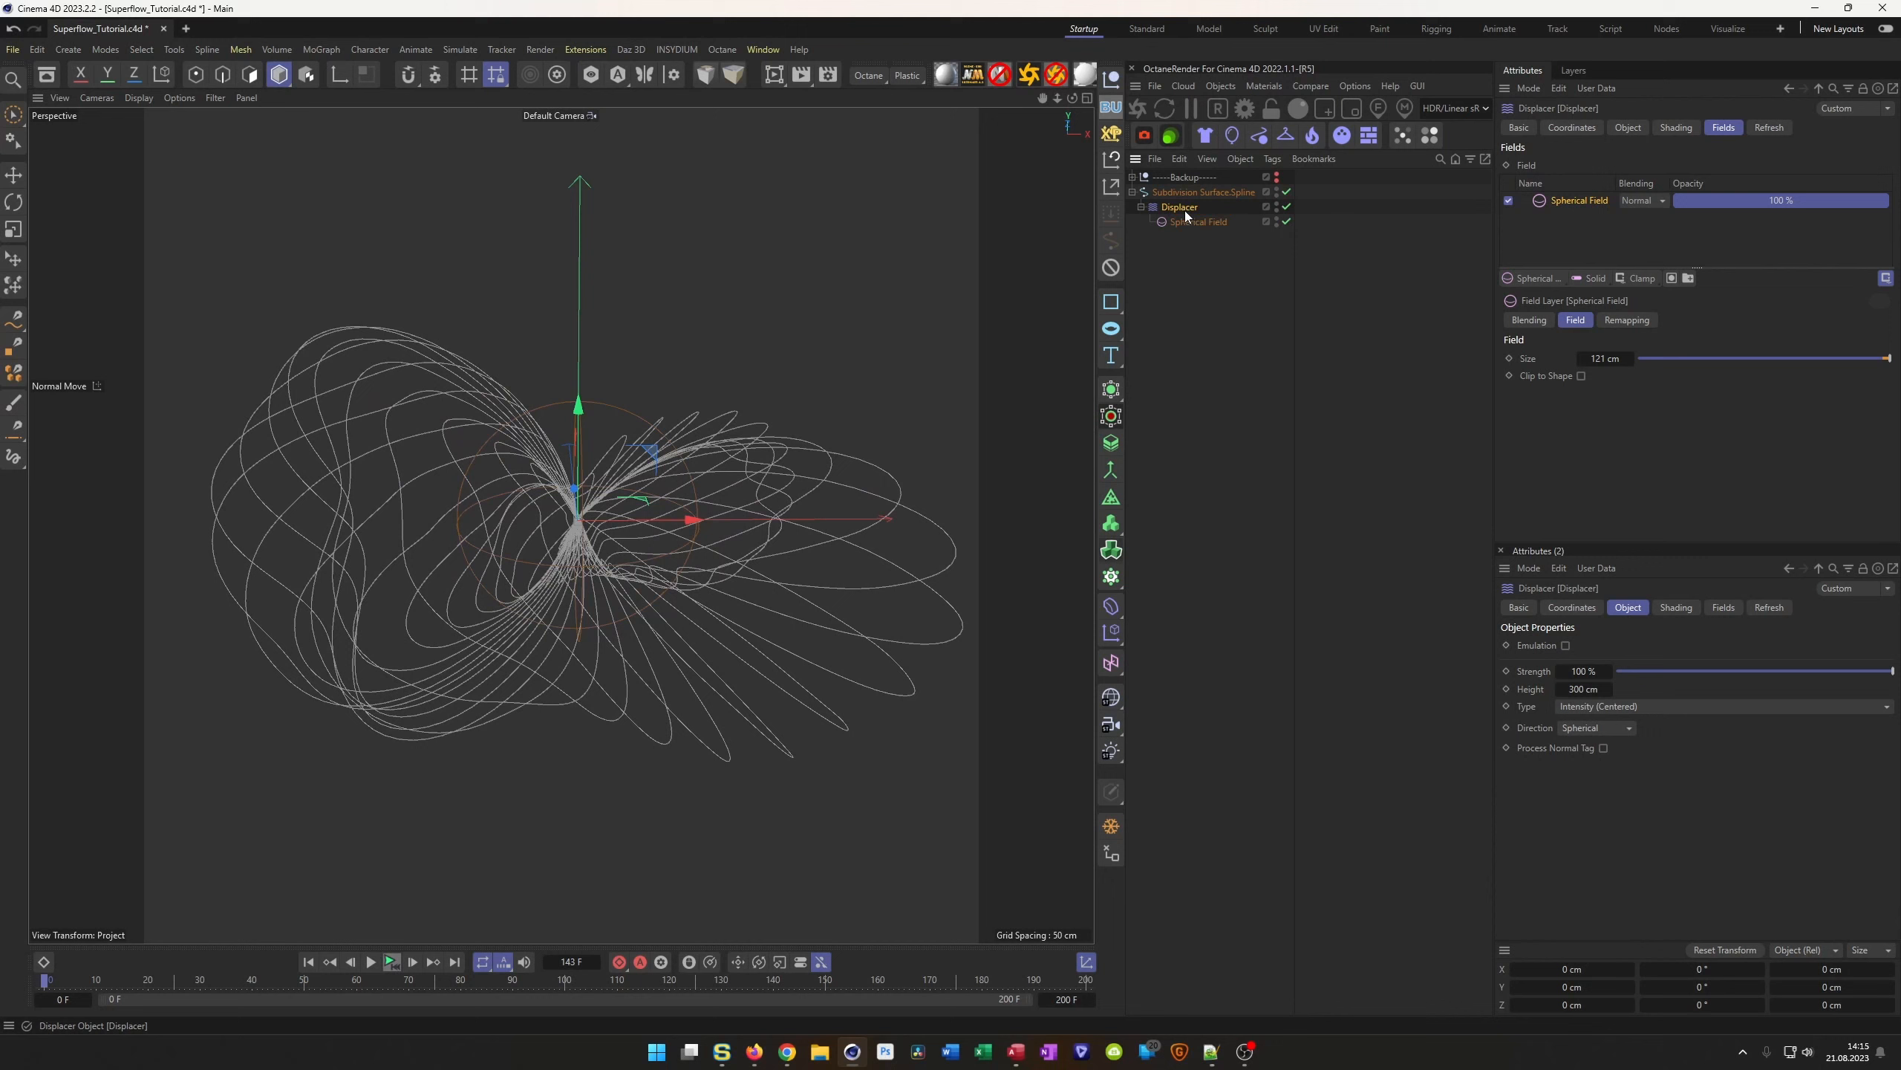
click(1677, 128)
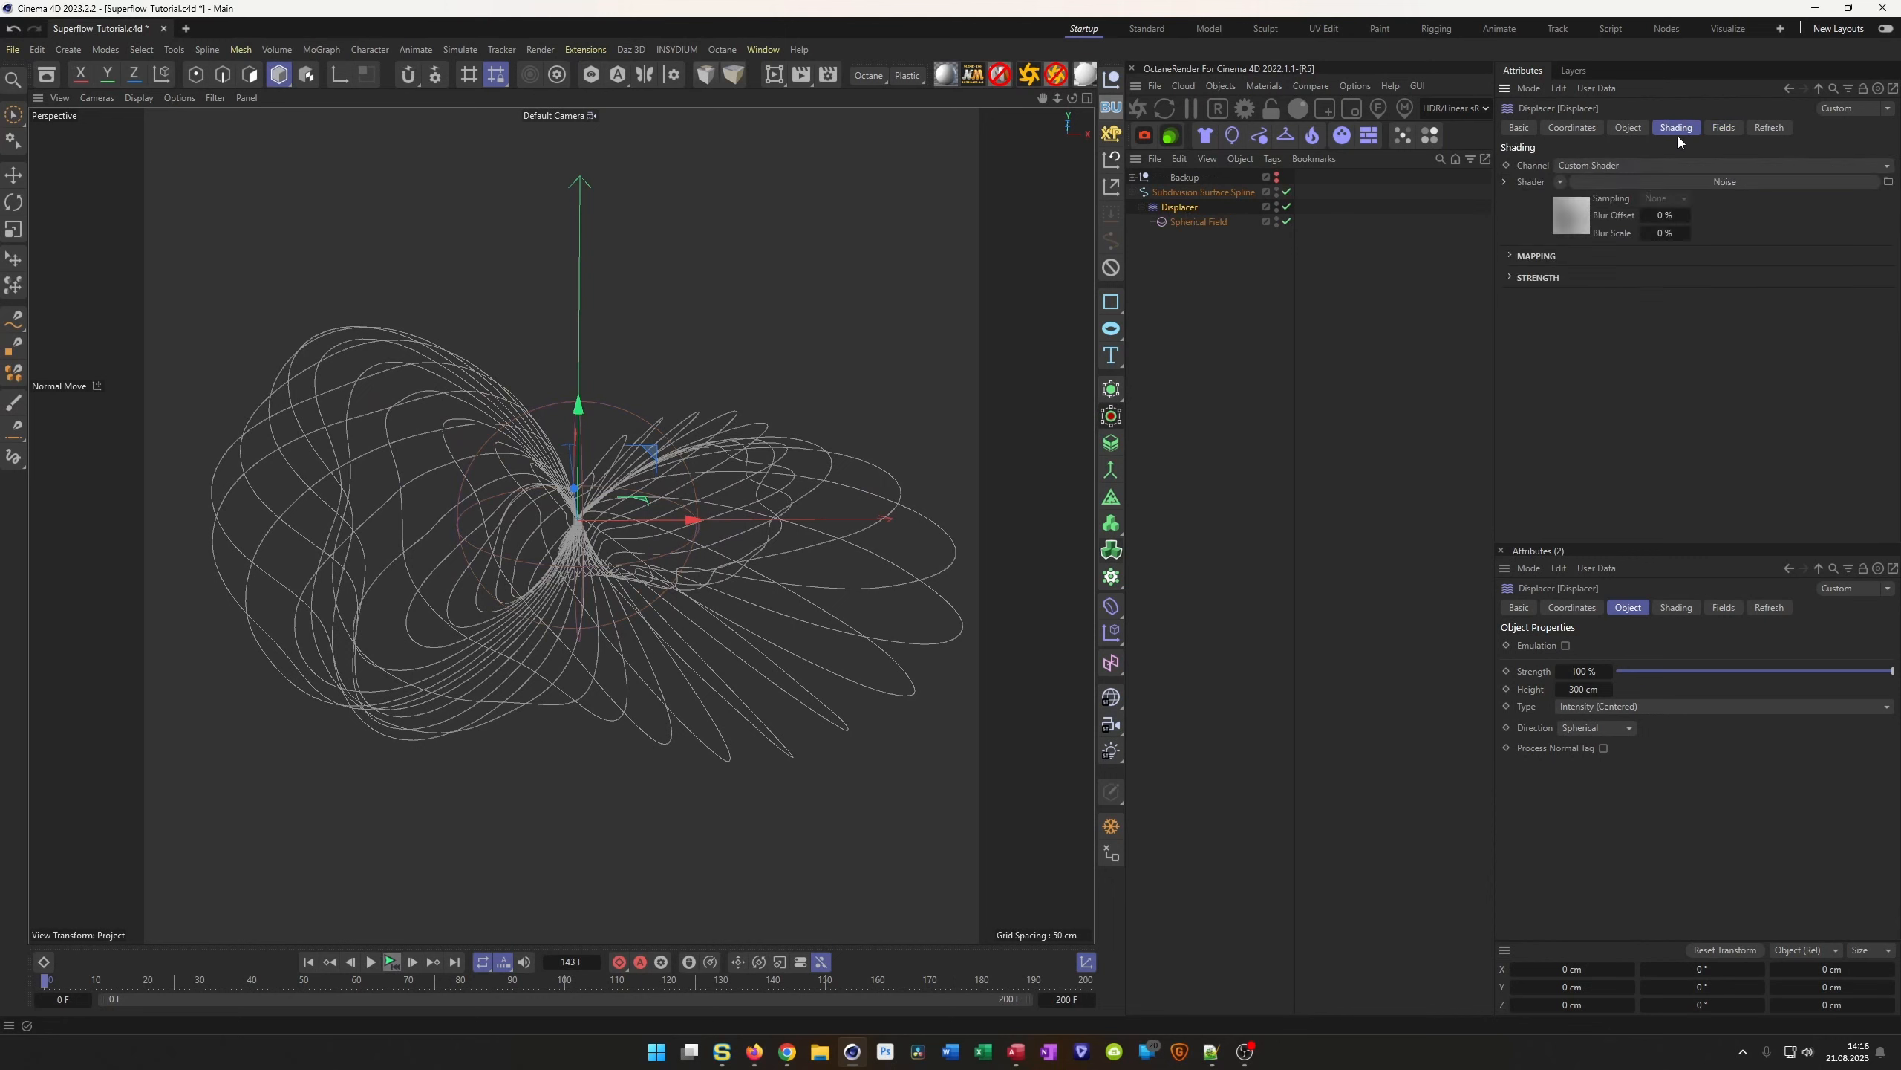
click(1586, 229)
click(1675, 311)
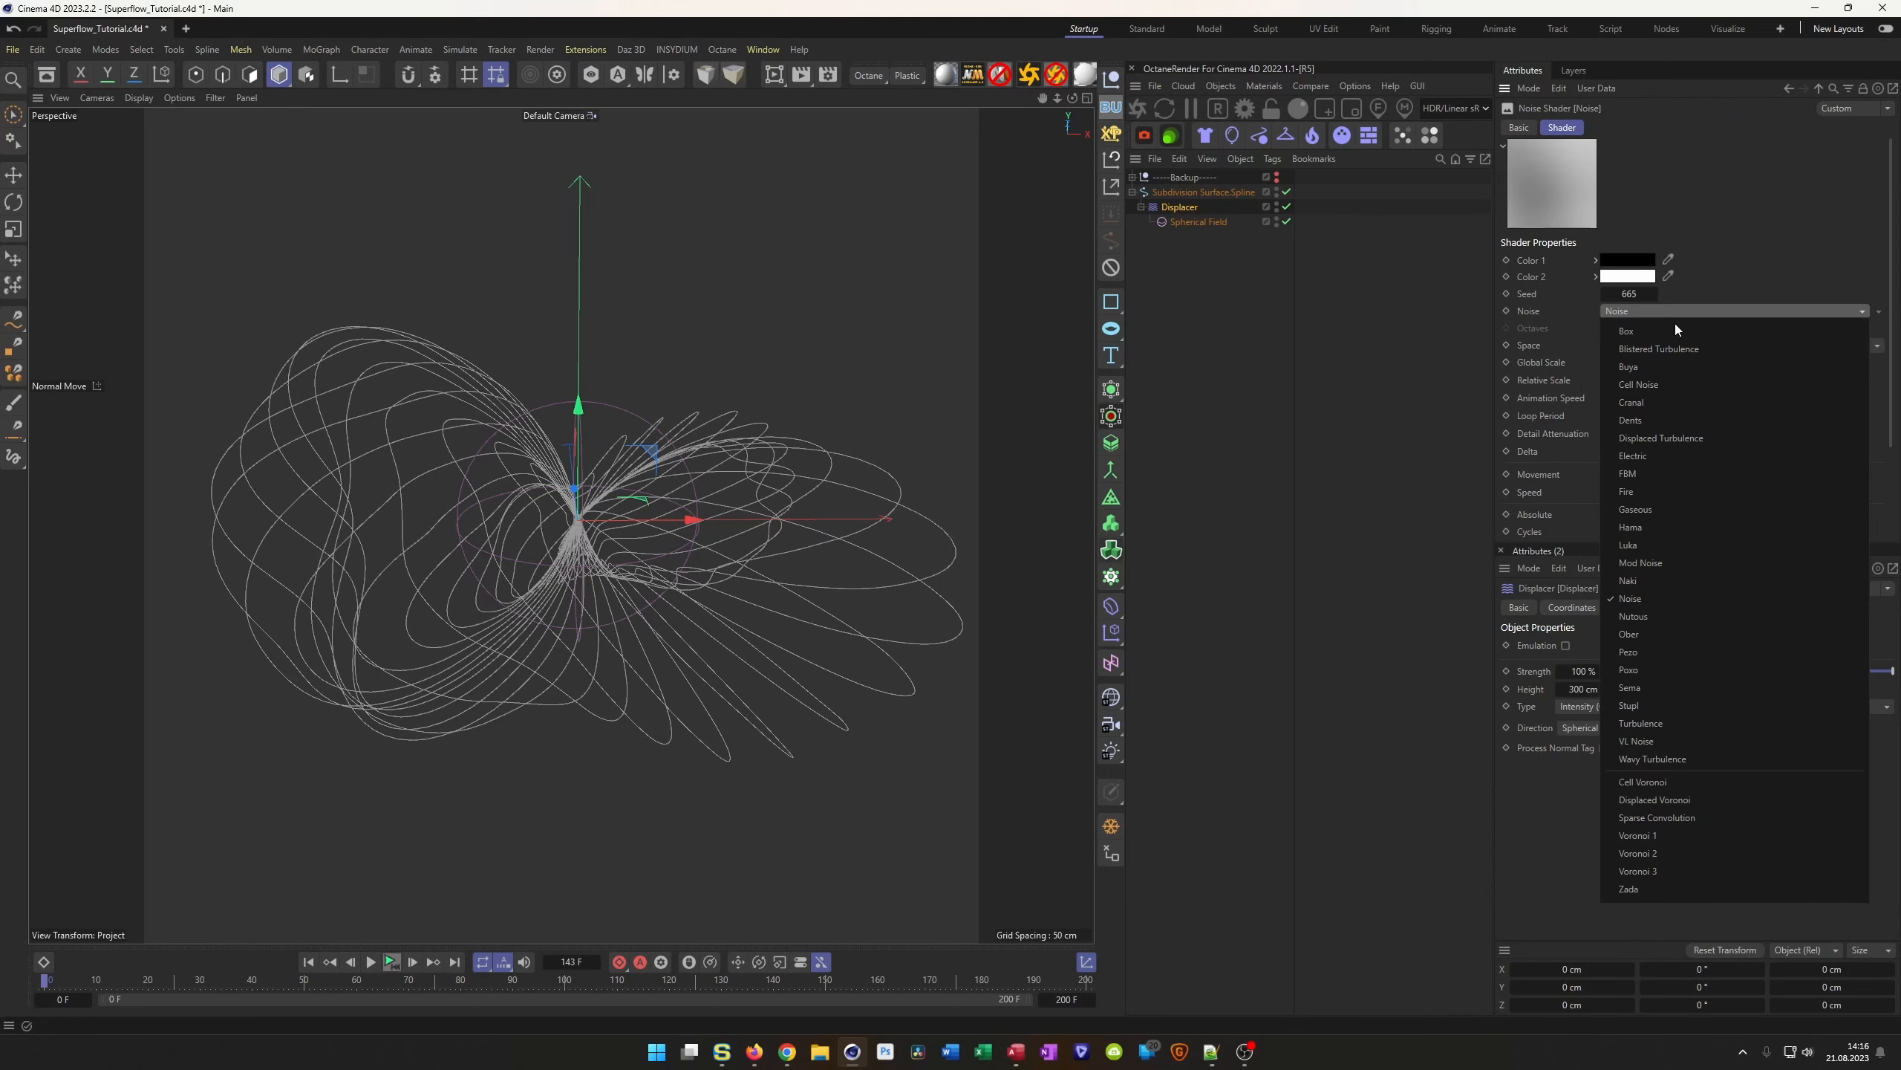
click(1668, 330)
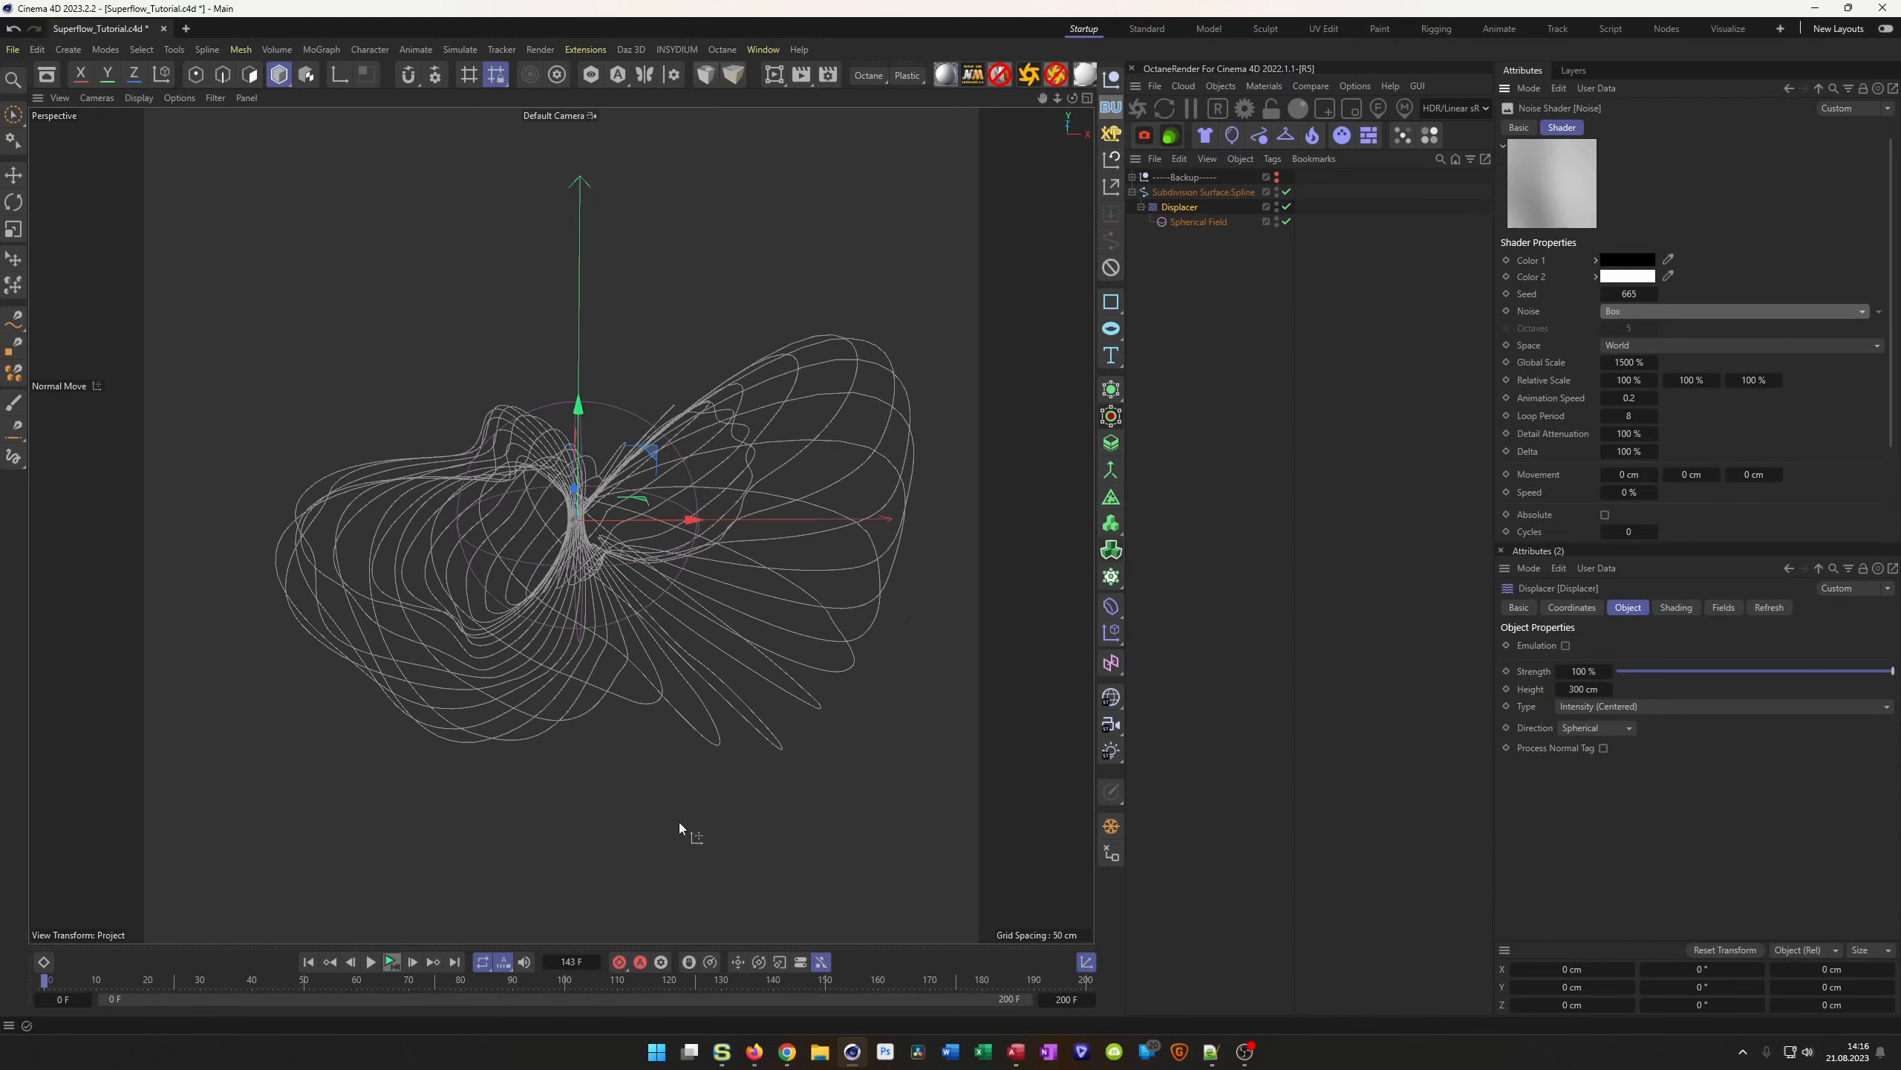
key(F8)
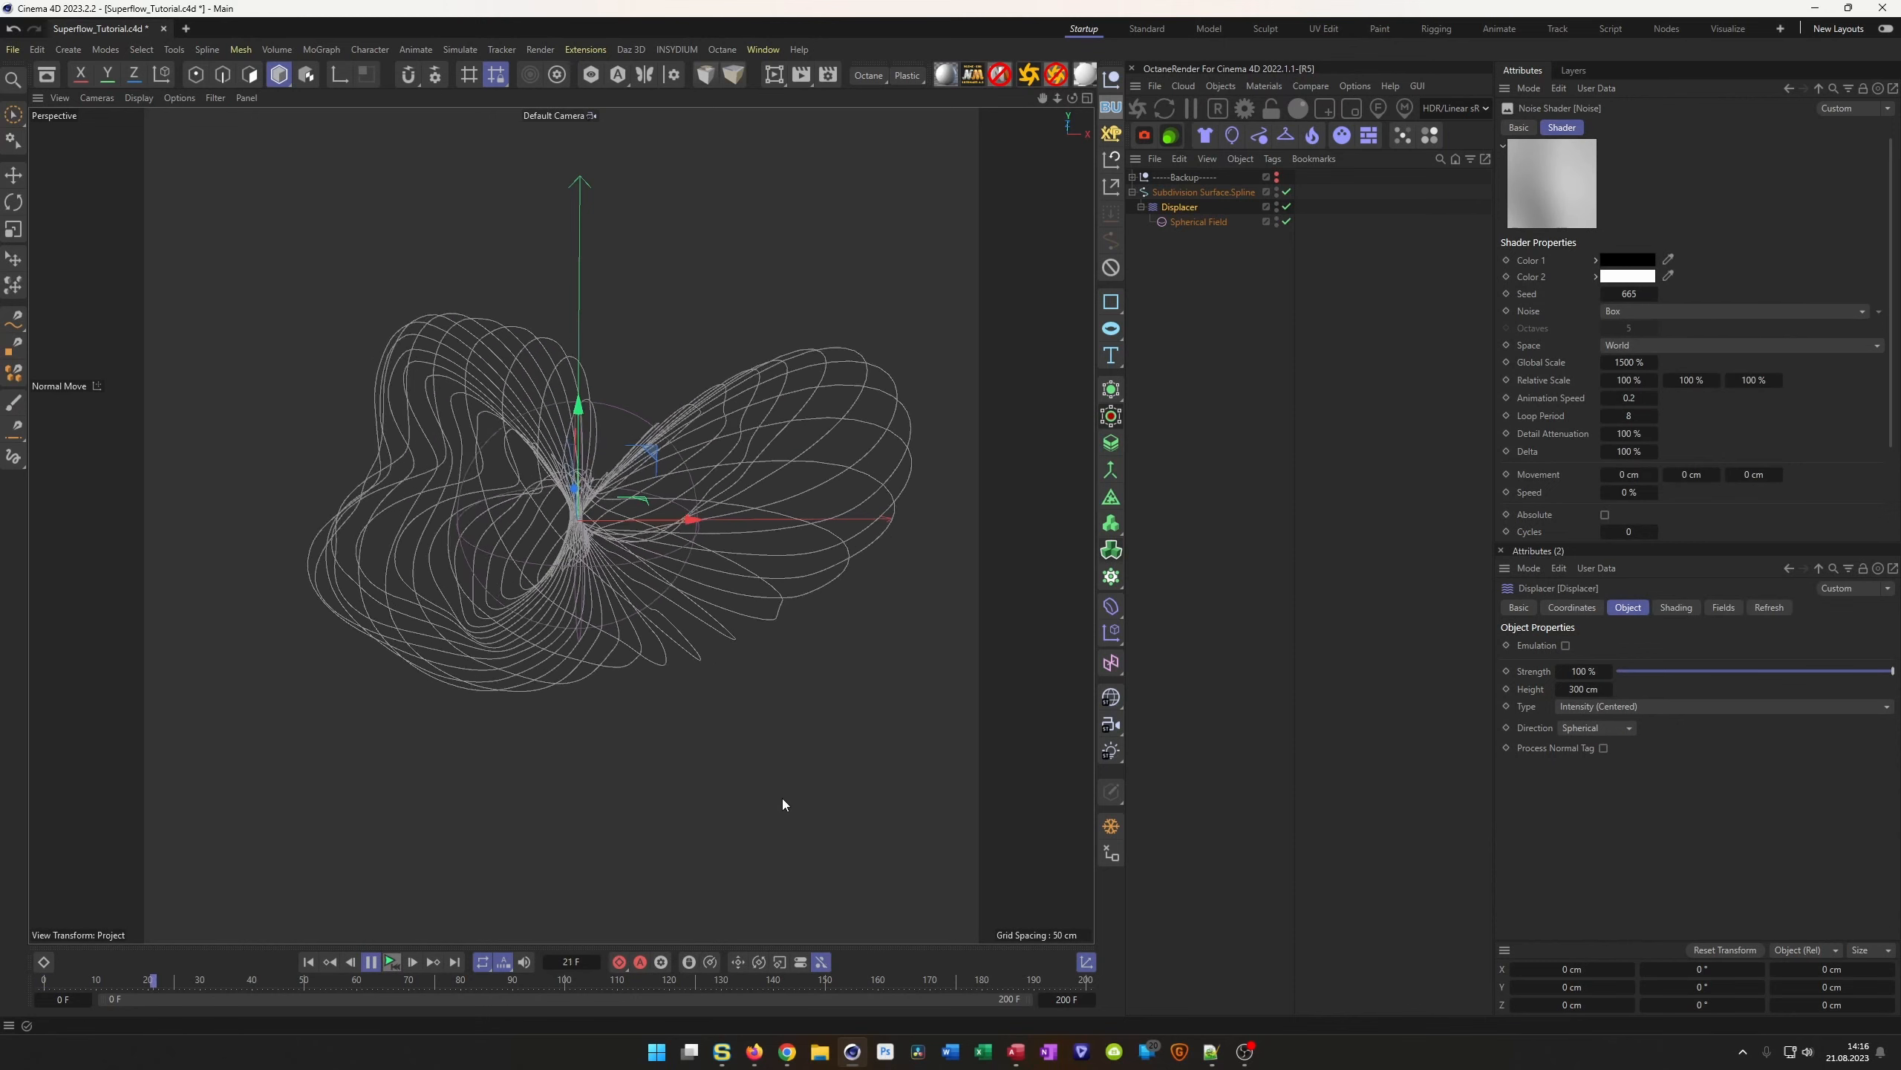
Try out the Noise shader's noise types one after another, from Box through Zada, while the animation plays
click(1658, 308)
click(1658, 330)
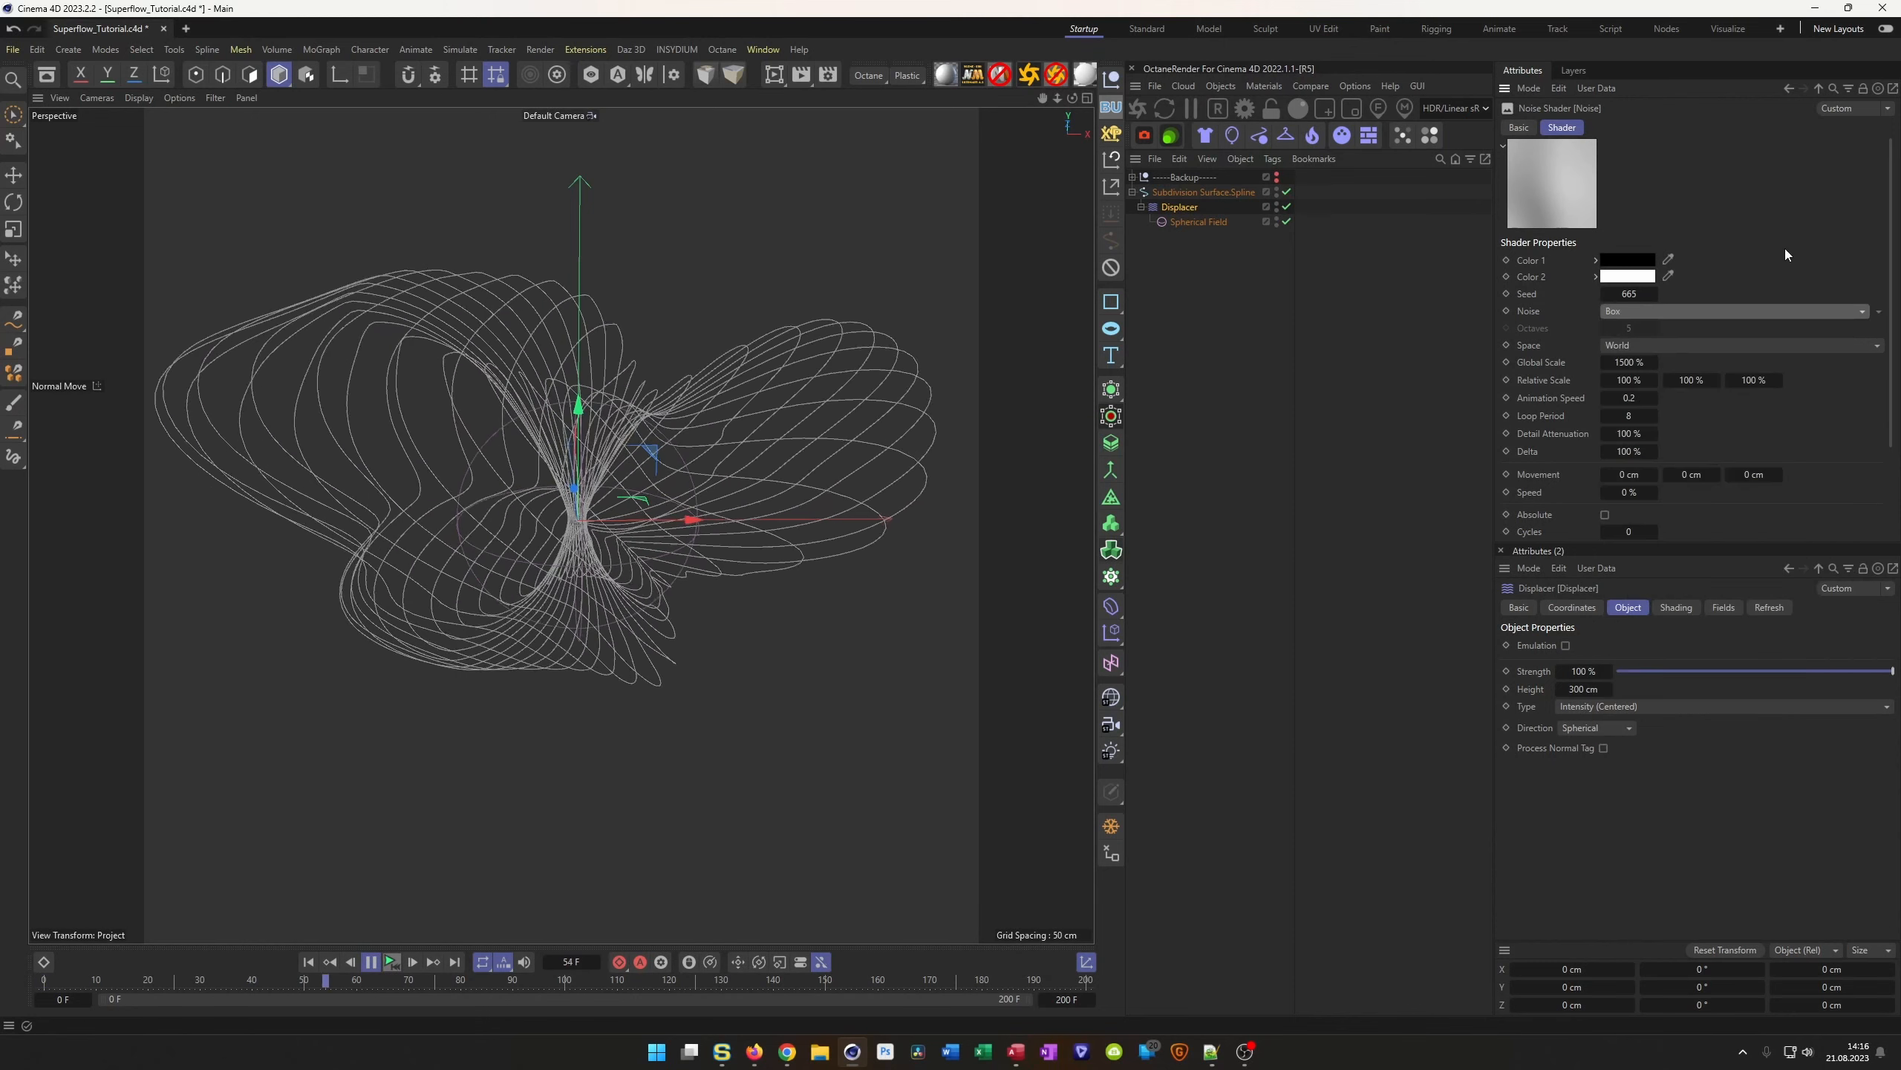
key(Down)
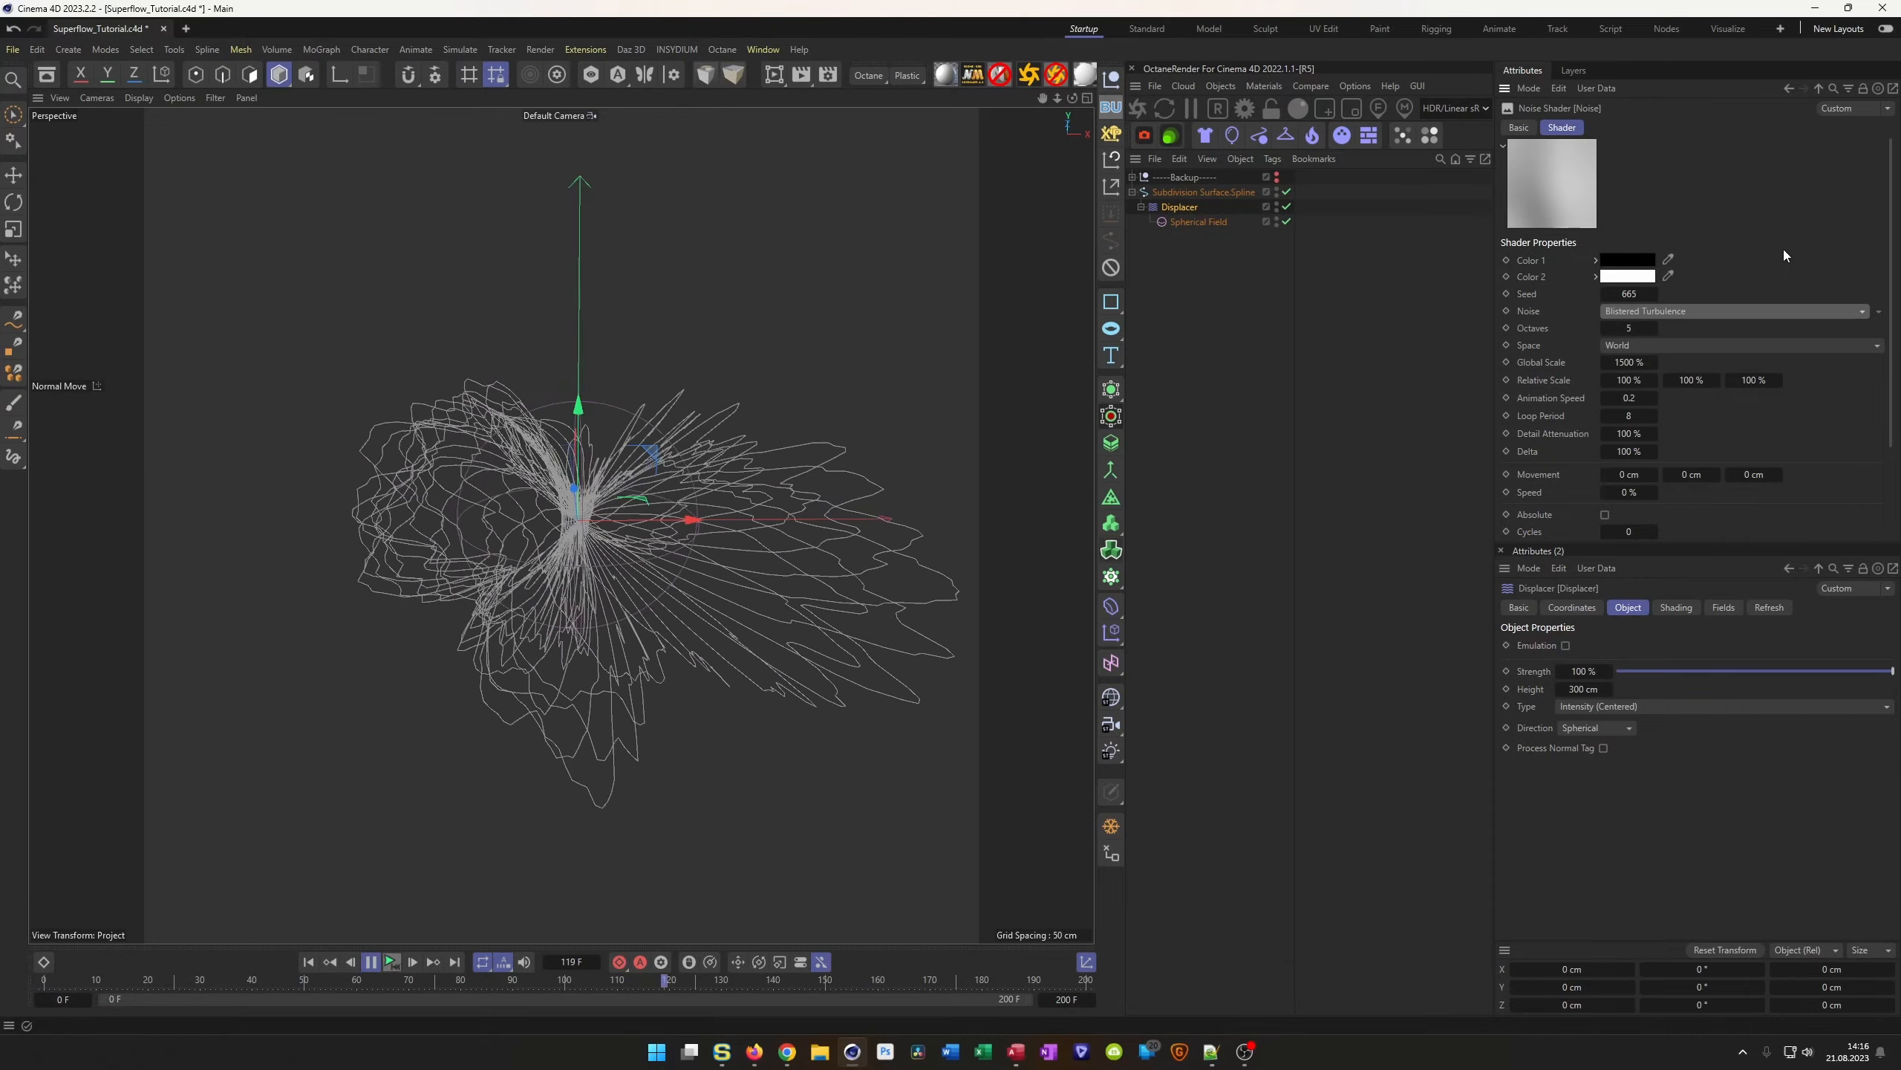
key(Down)
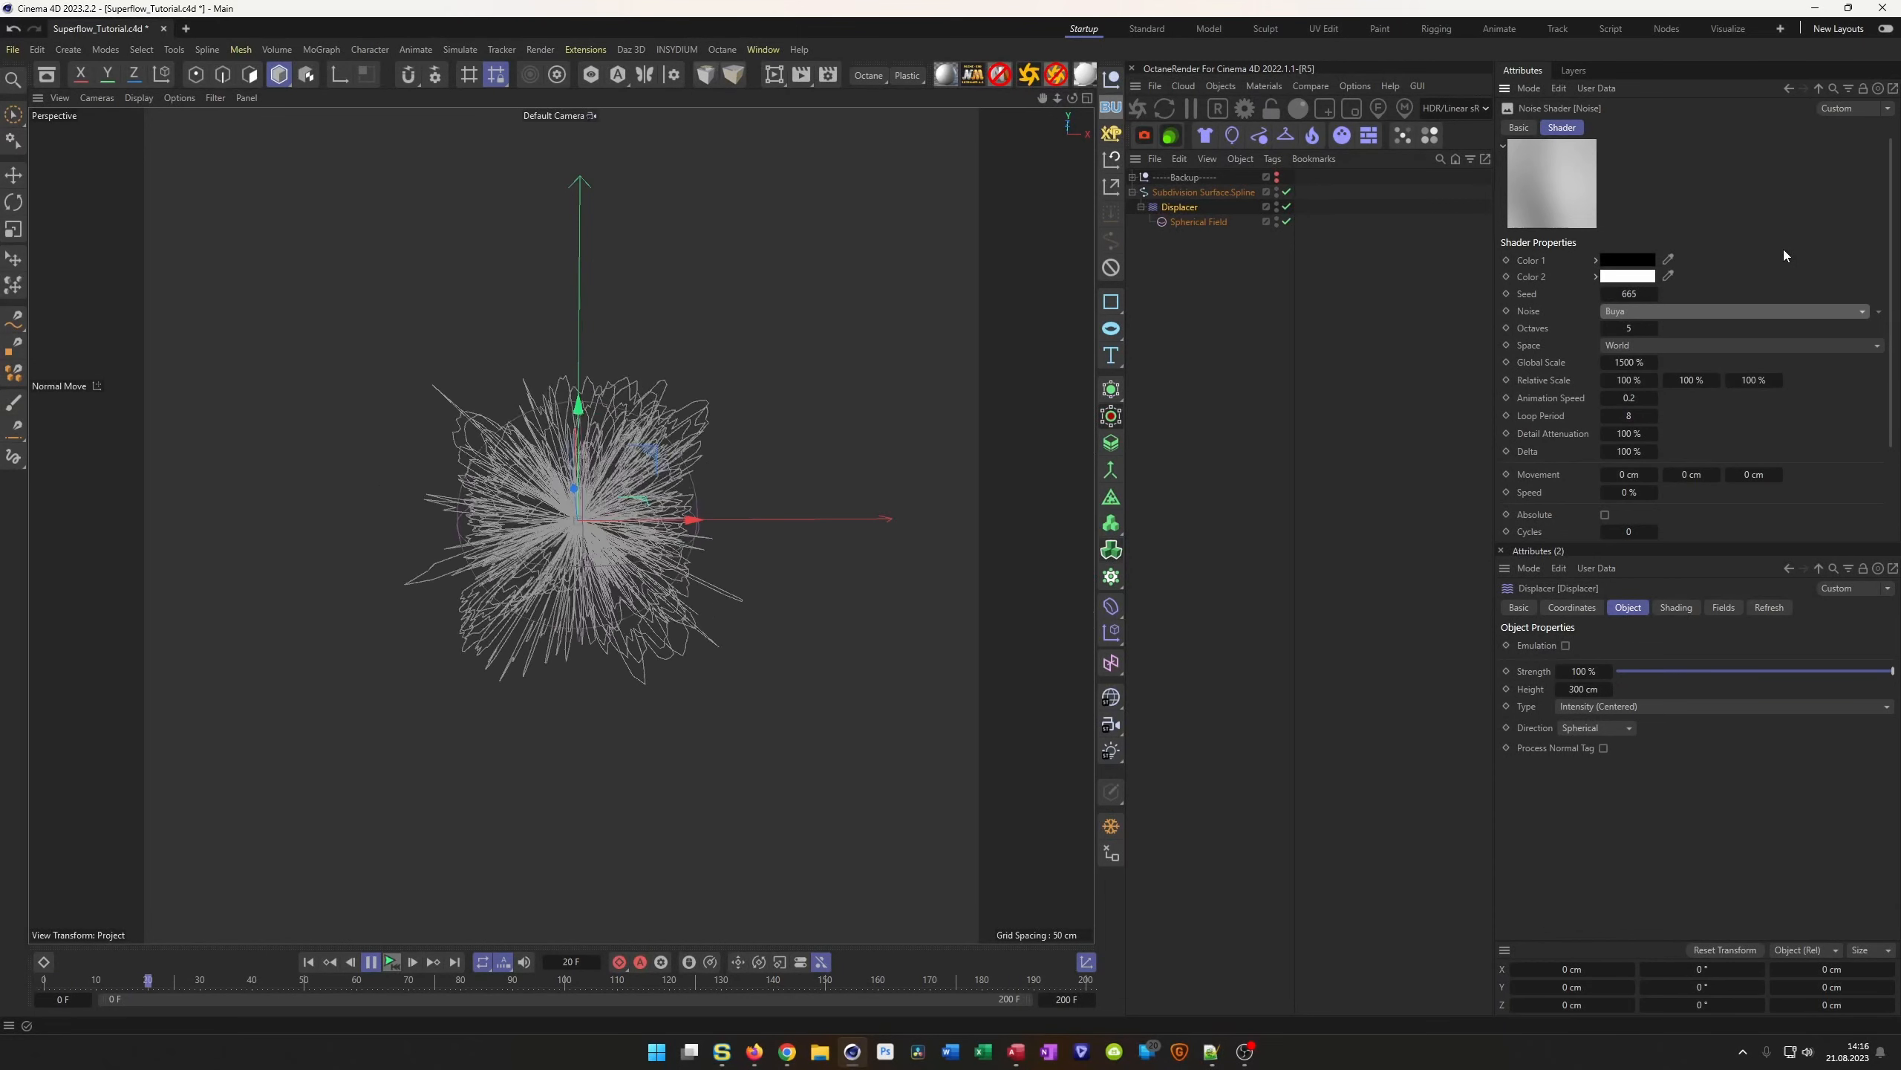
key(Down)
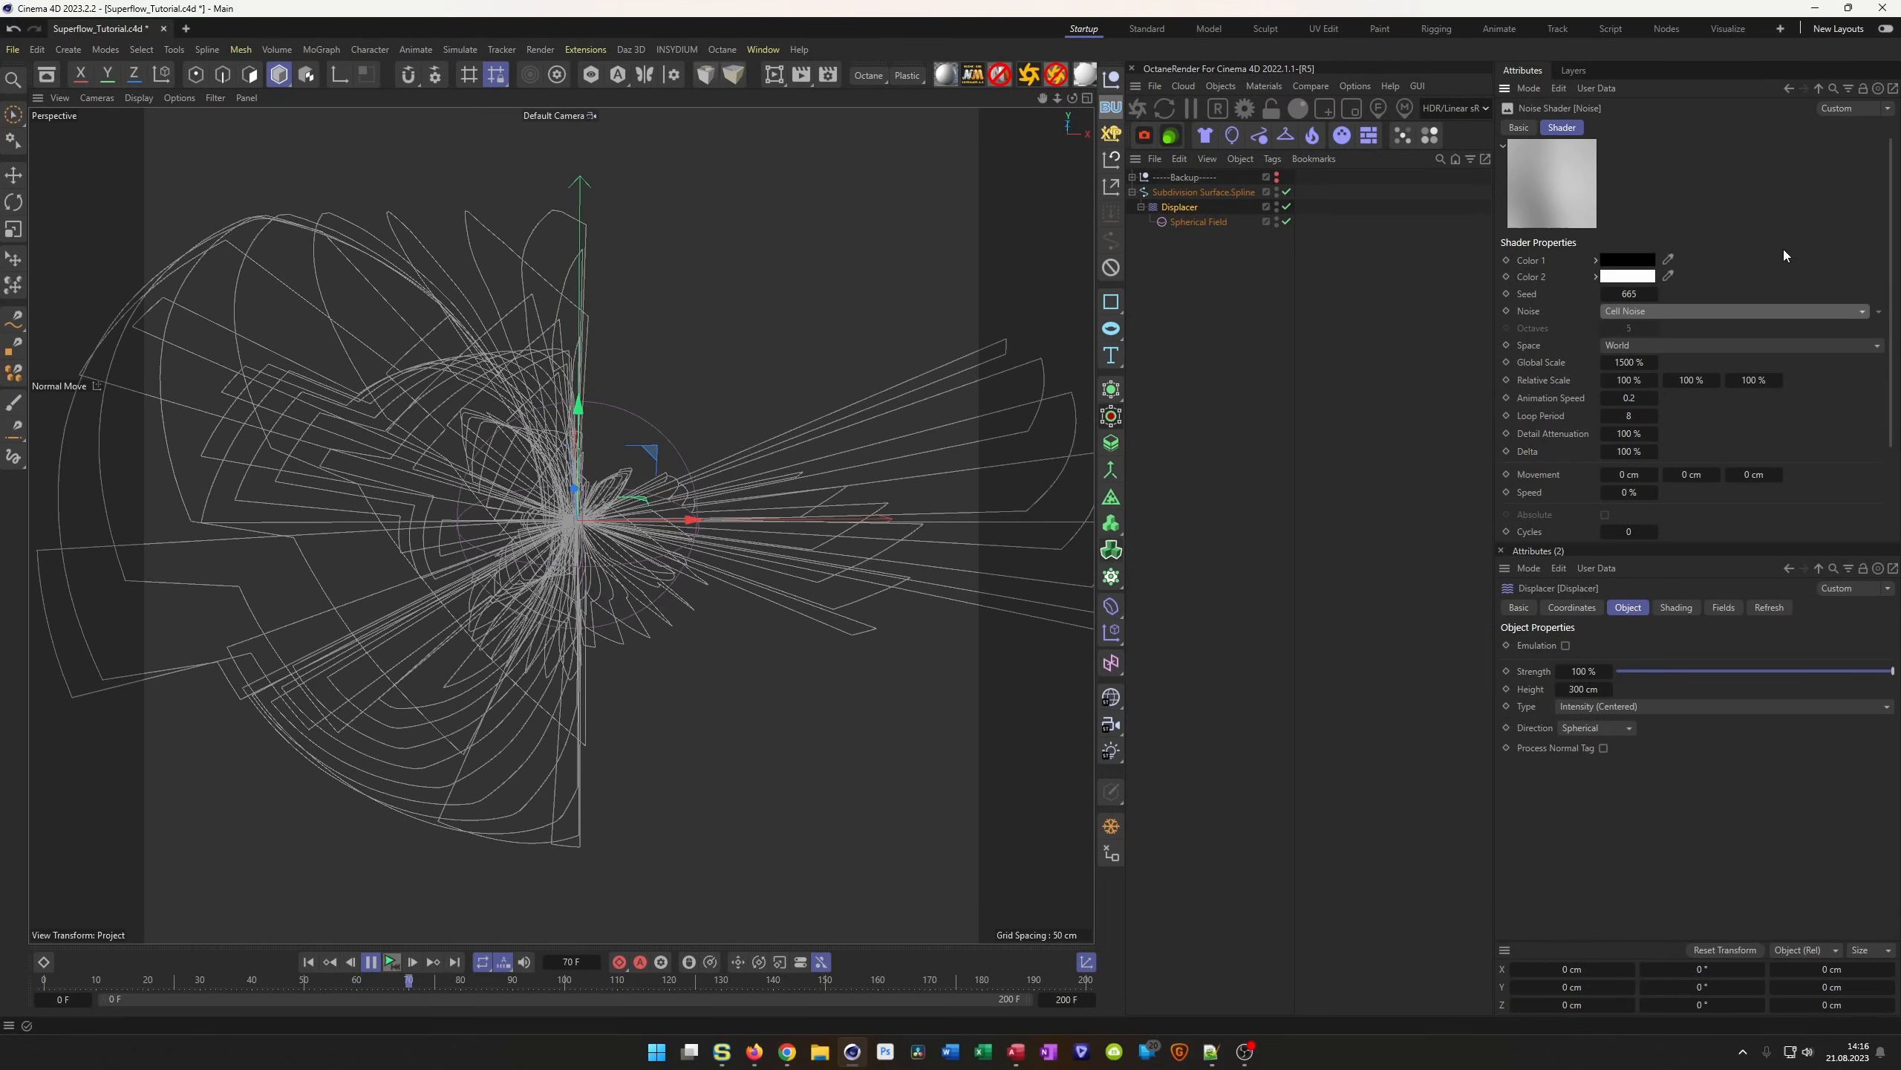
key(Down)
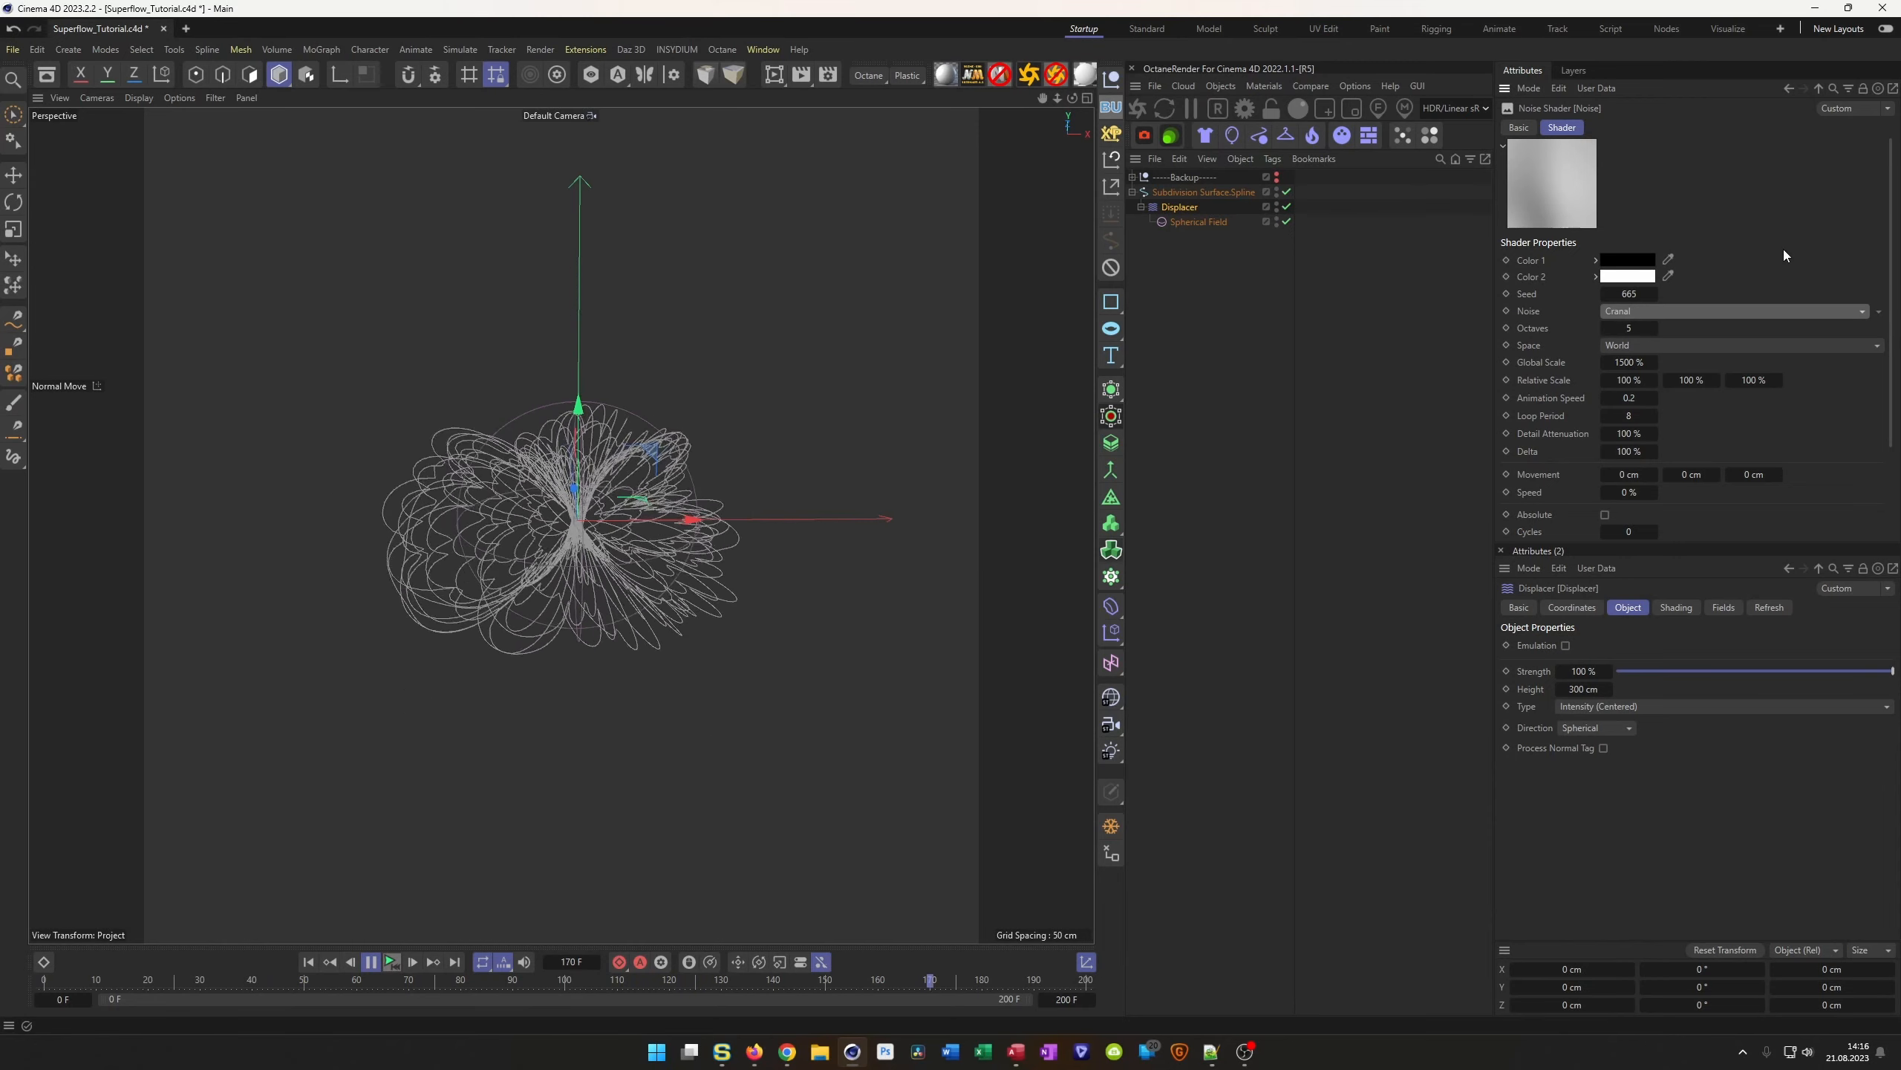
key(Down)
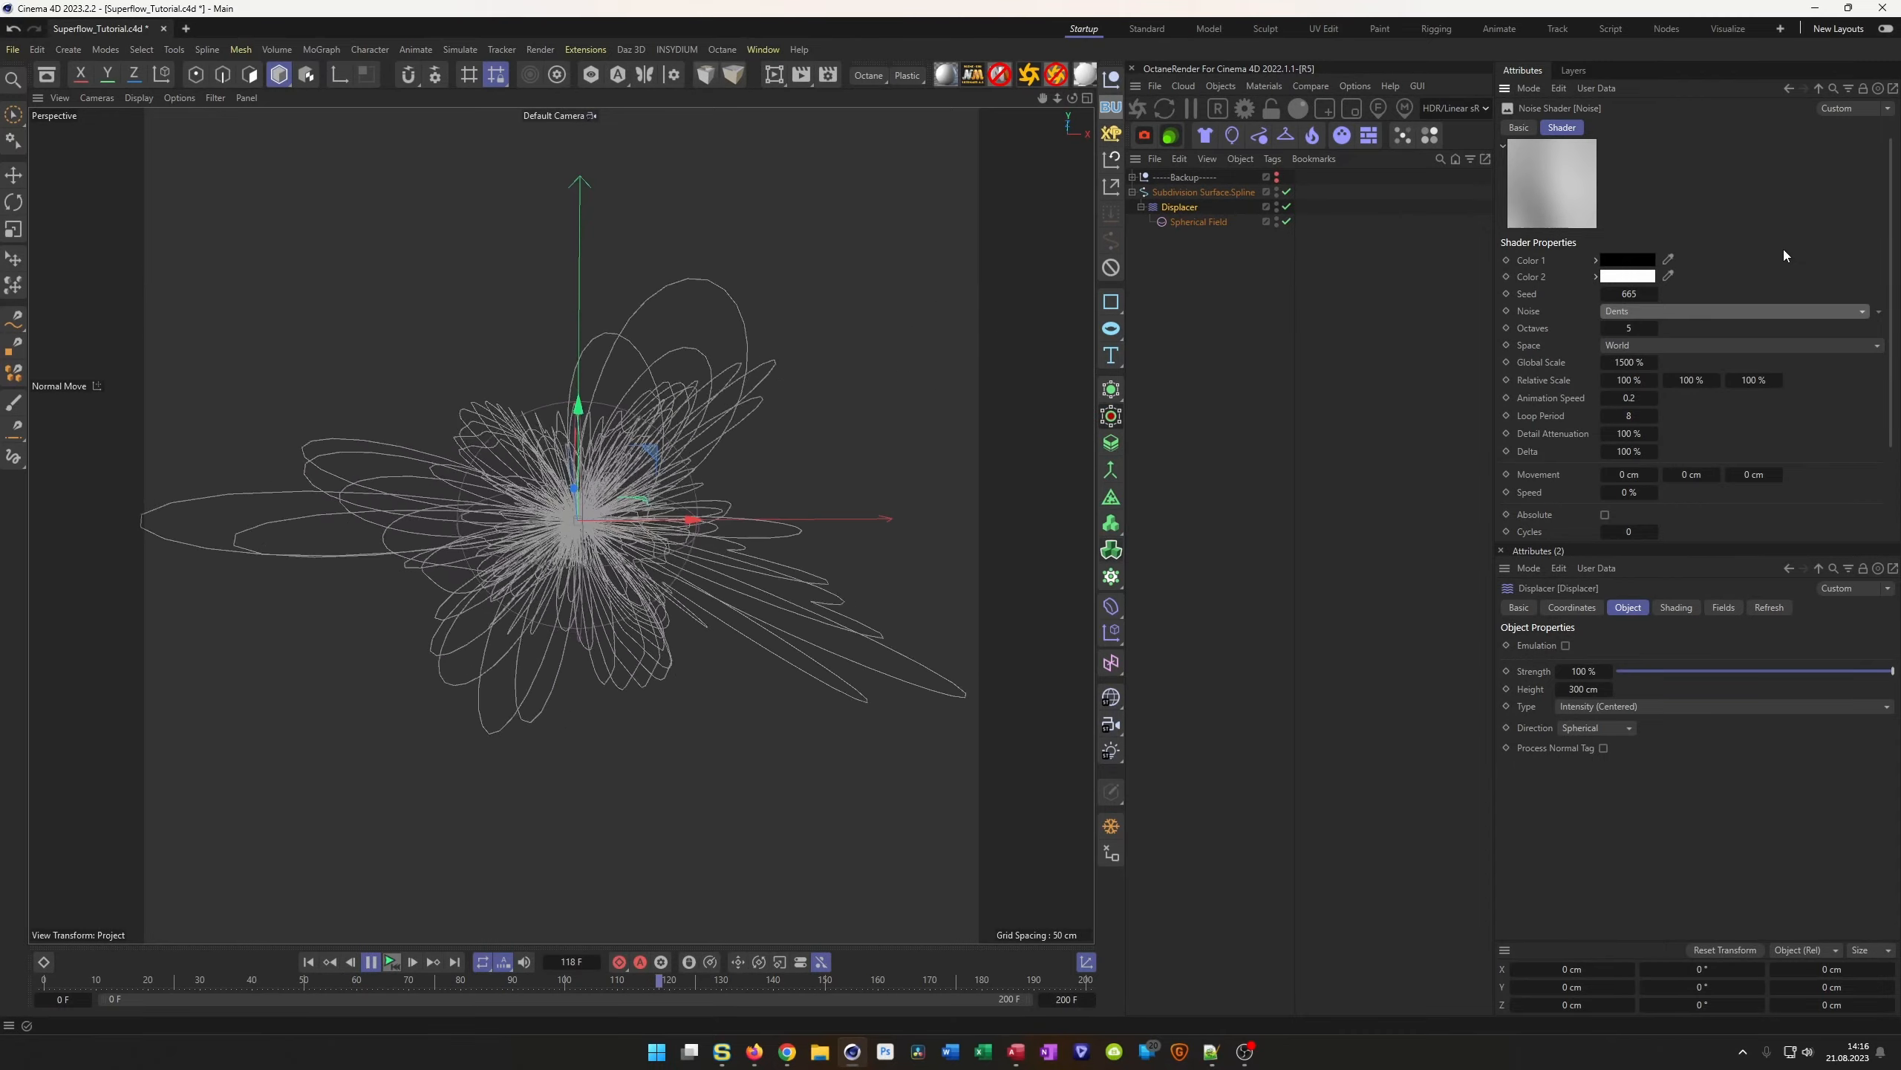
key(Down)
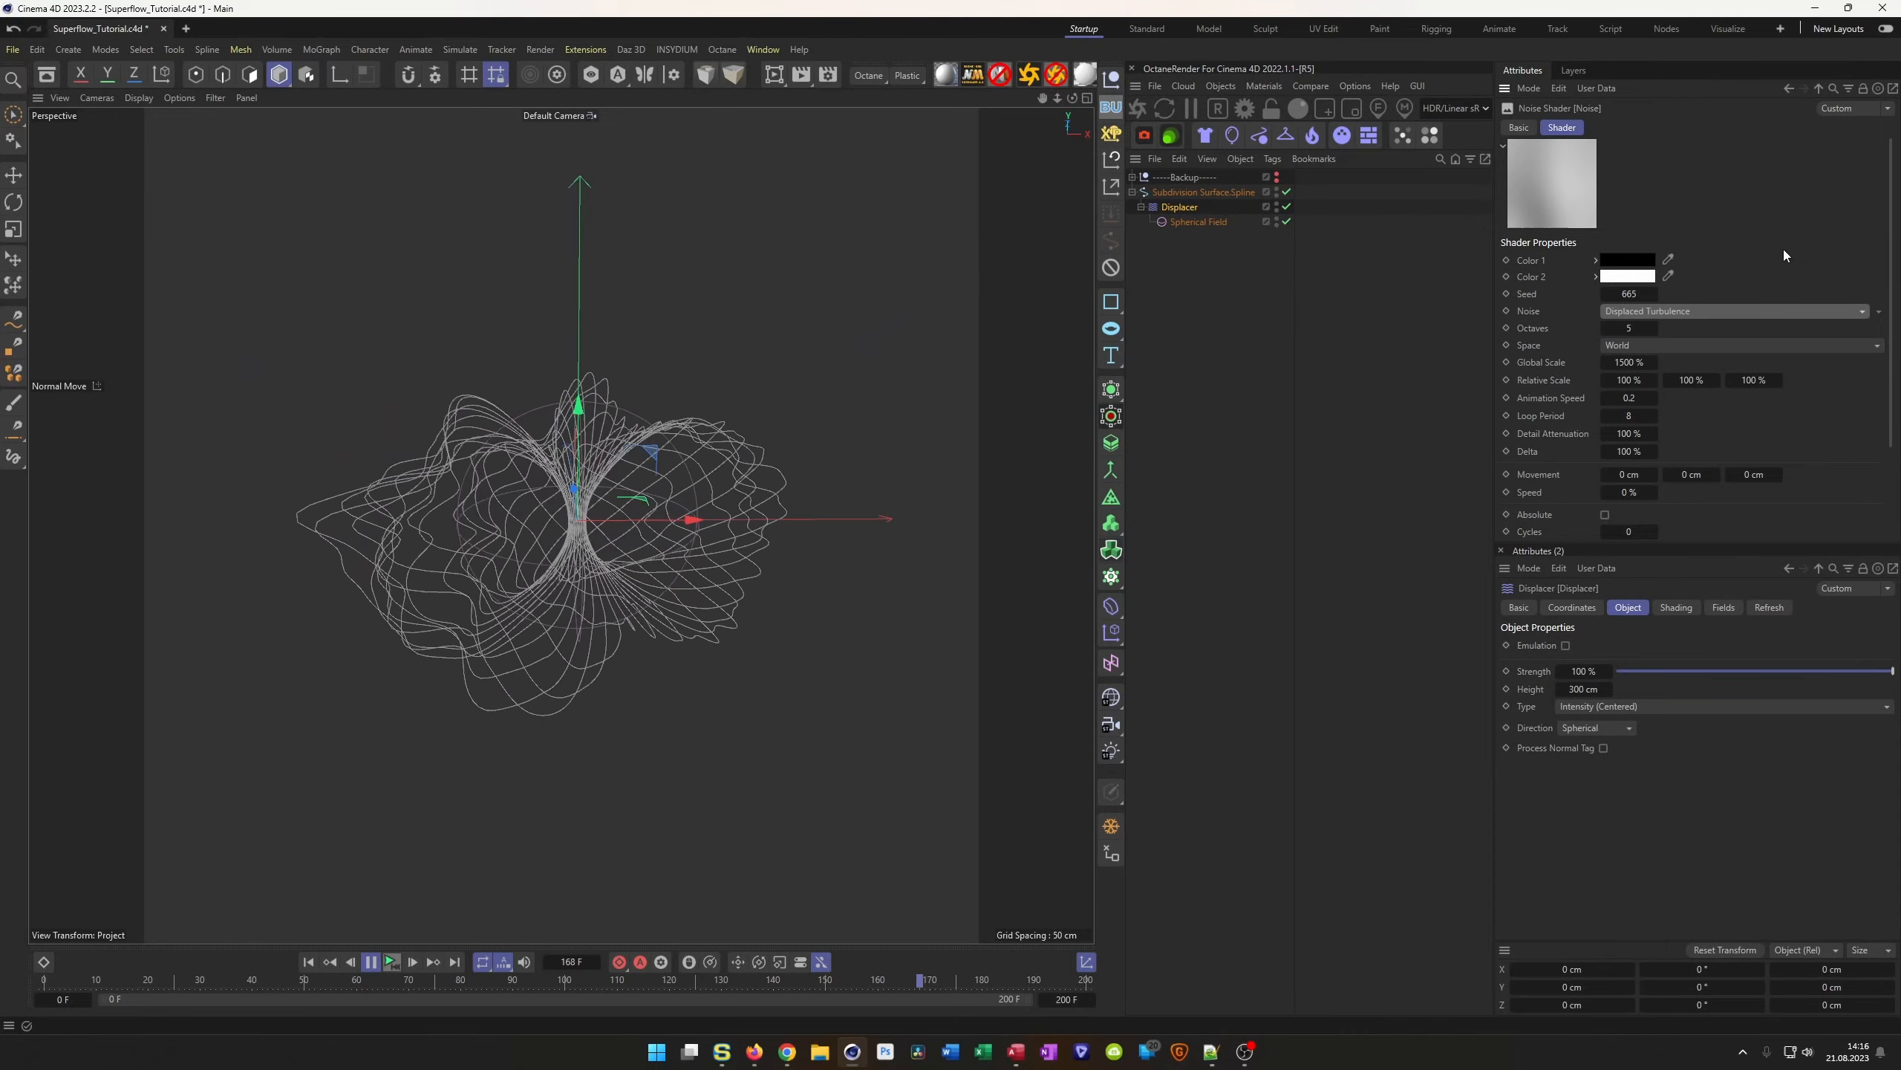
key(Down)
key(Down)
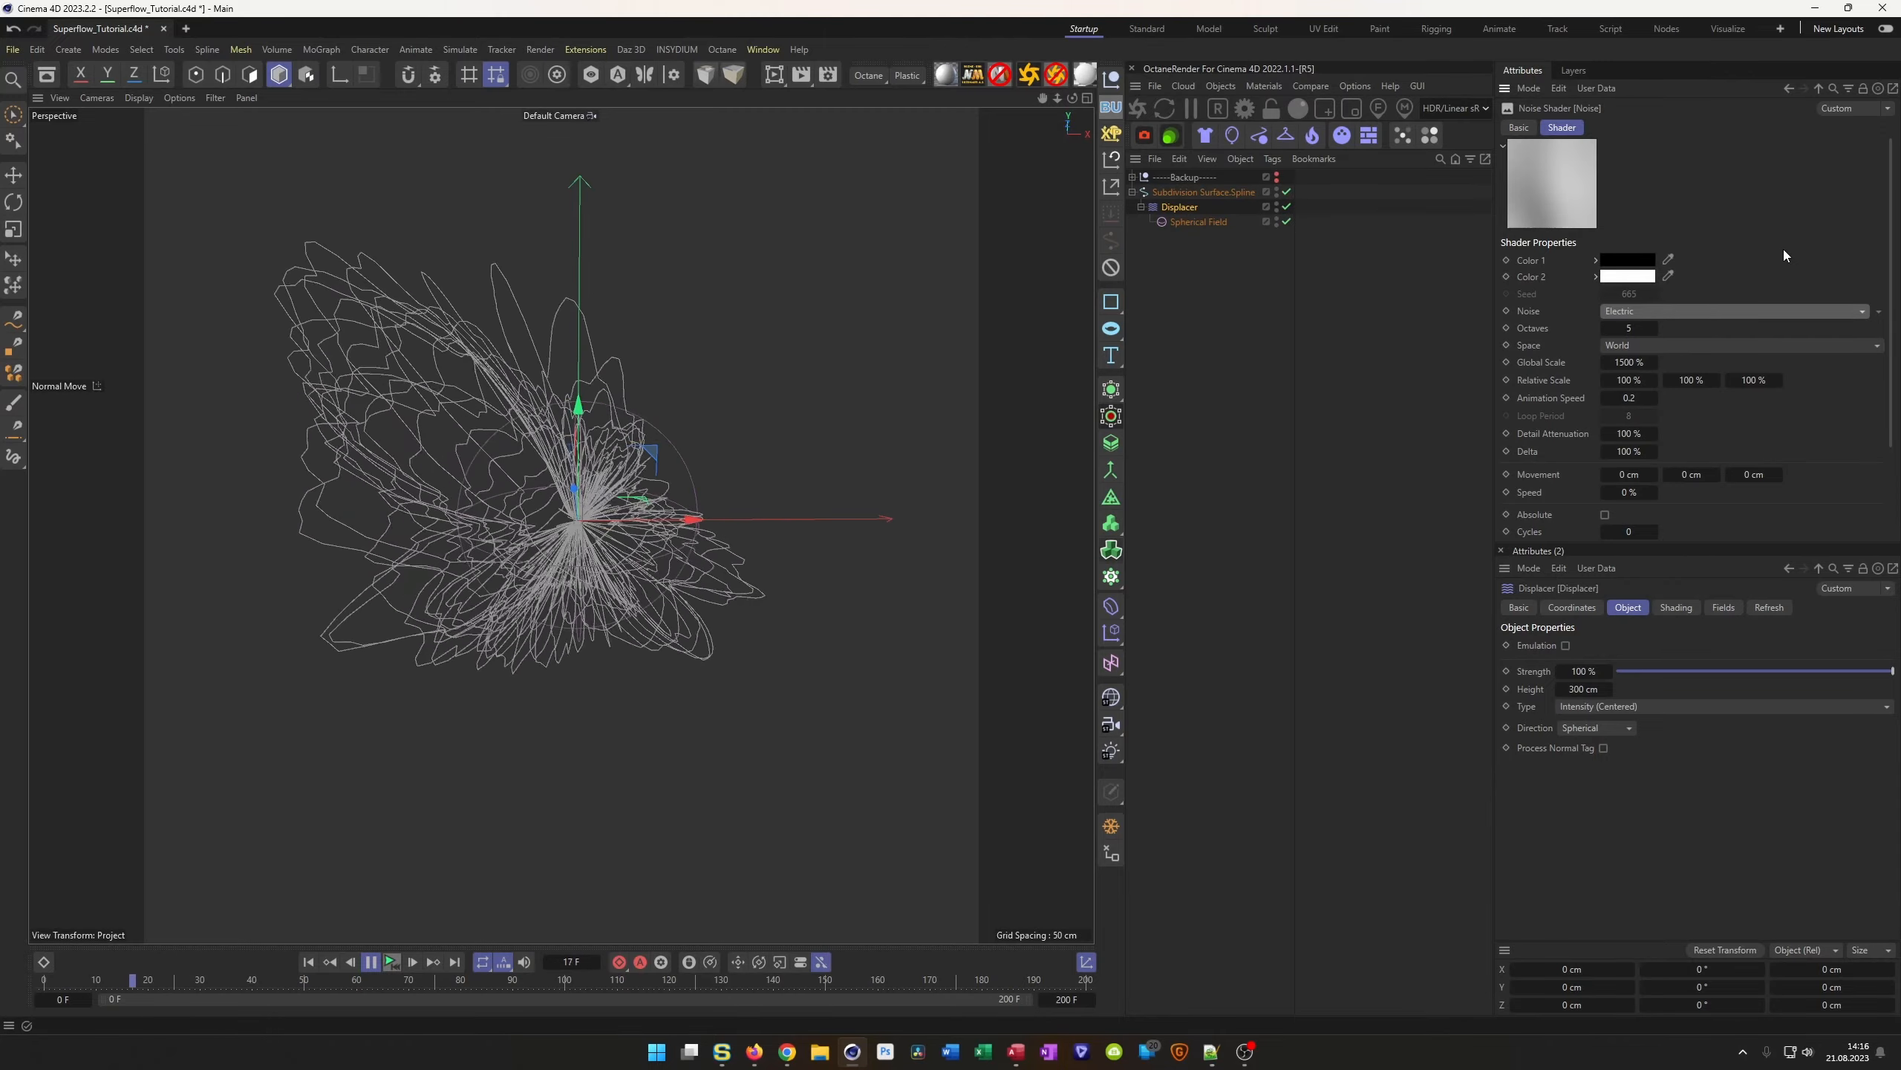
key(Down)
key(Down)
key(Down)
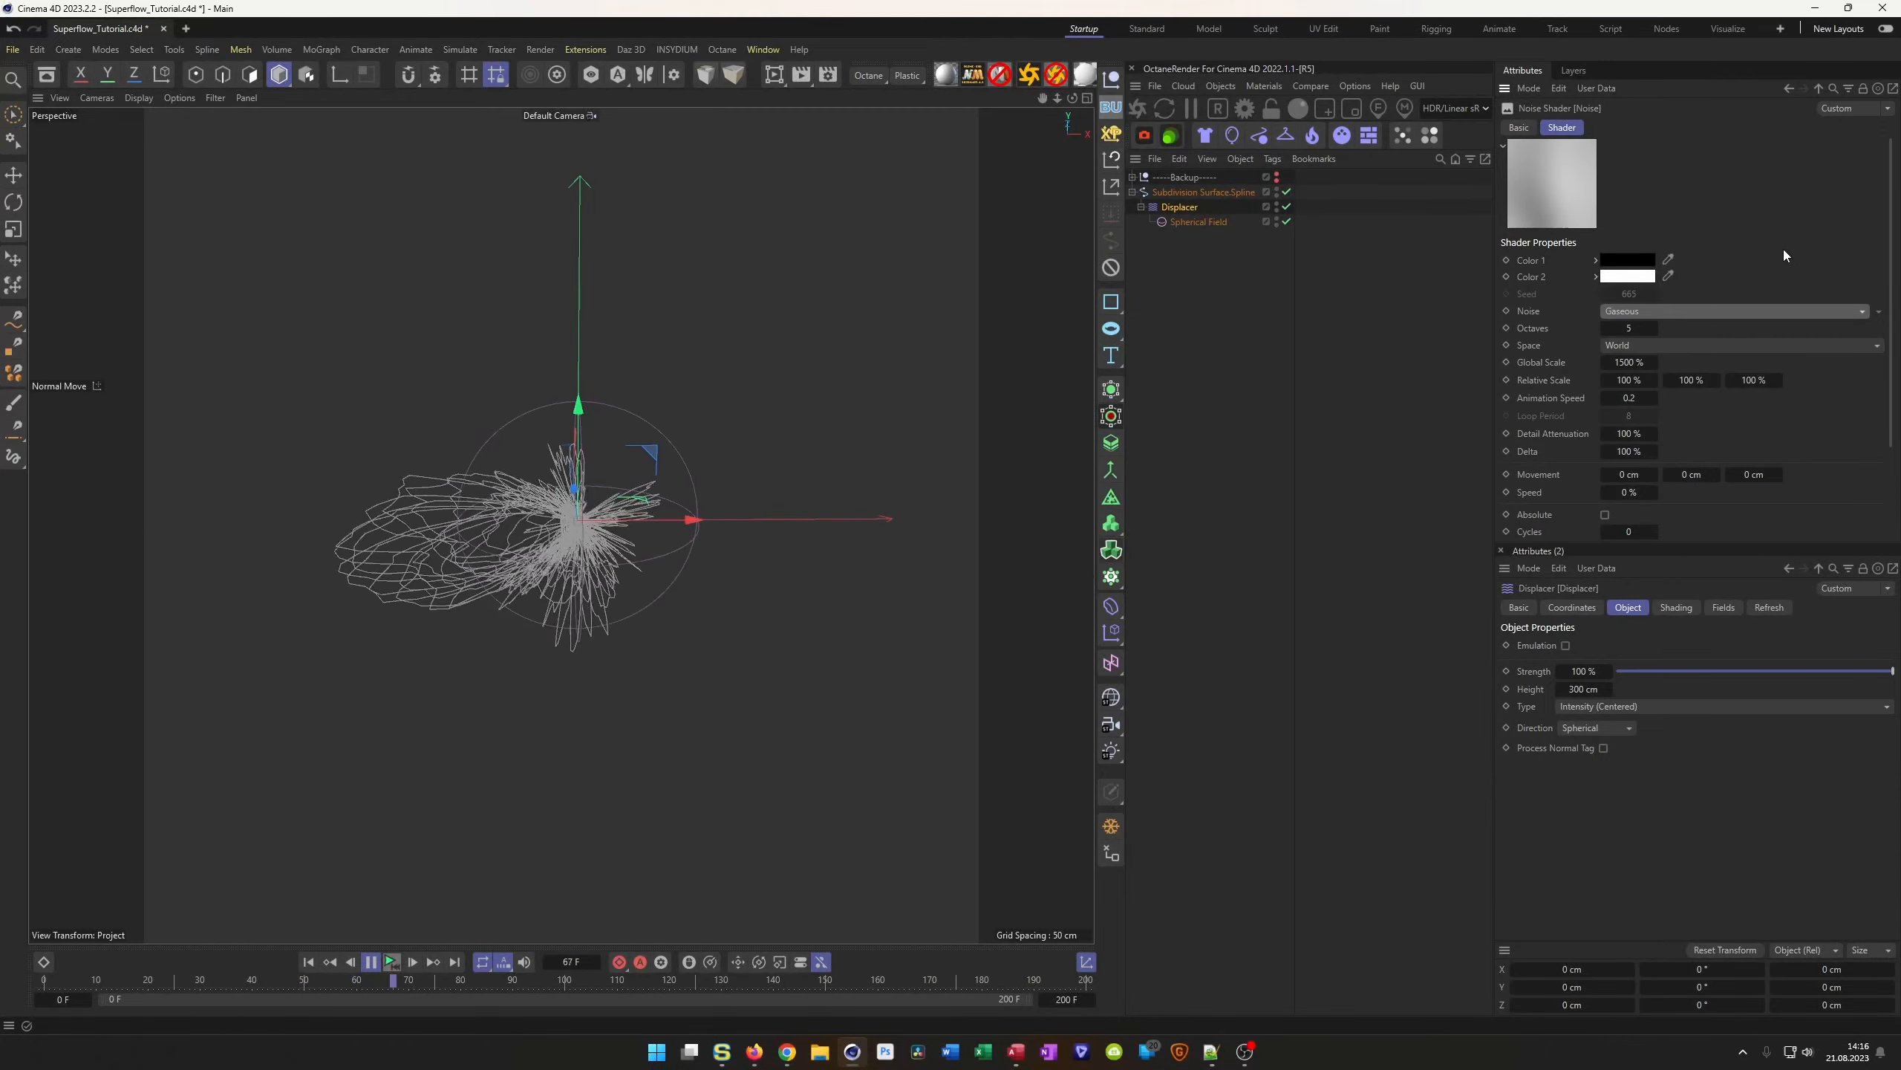
key(Down)
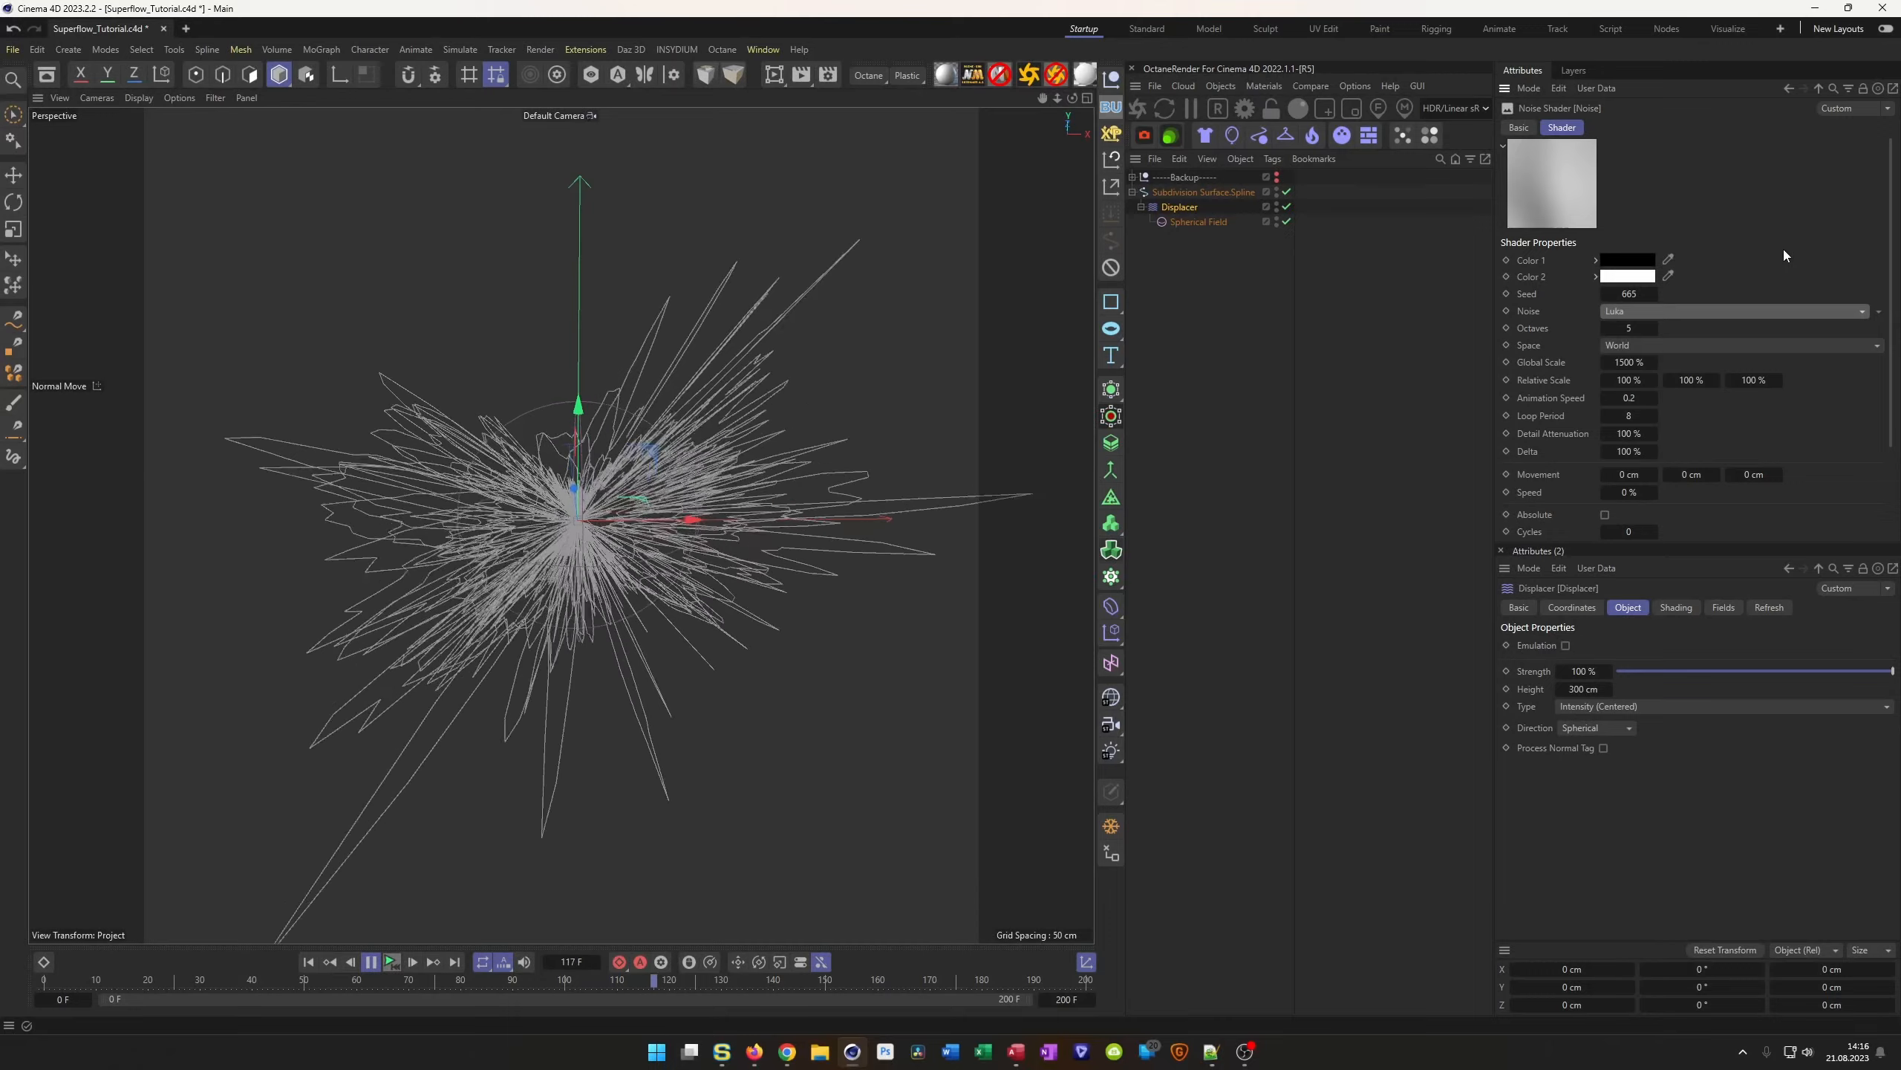
key(Down)
key(Down)
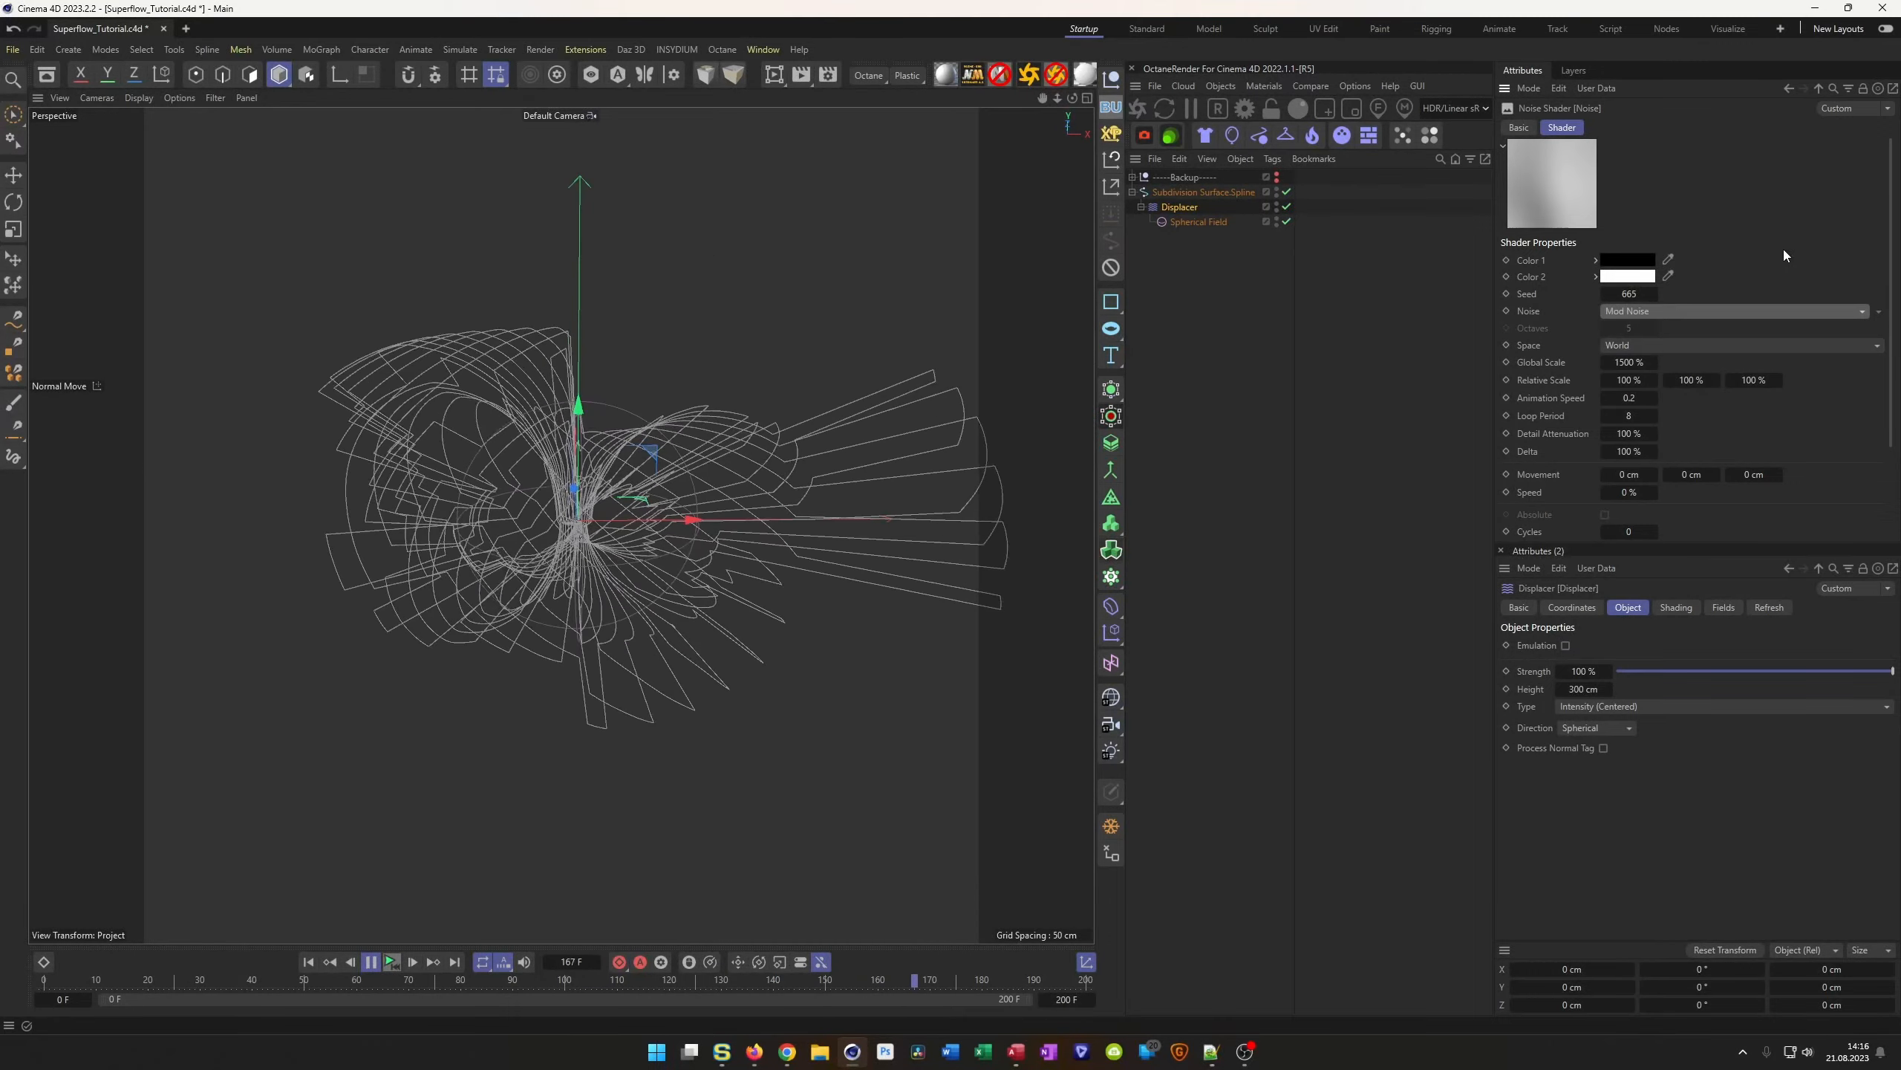
key(Down)
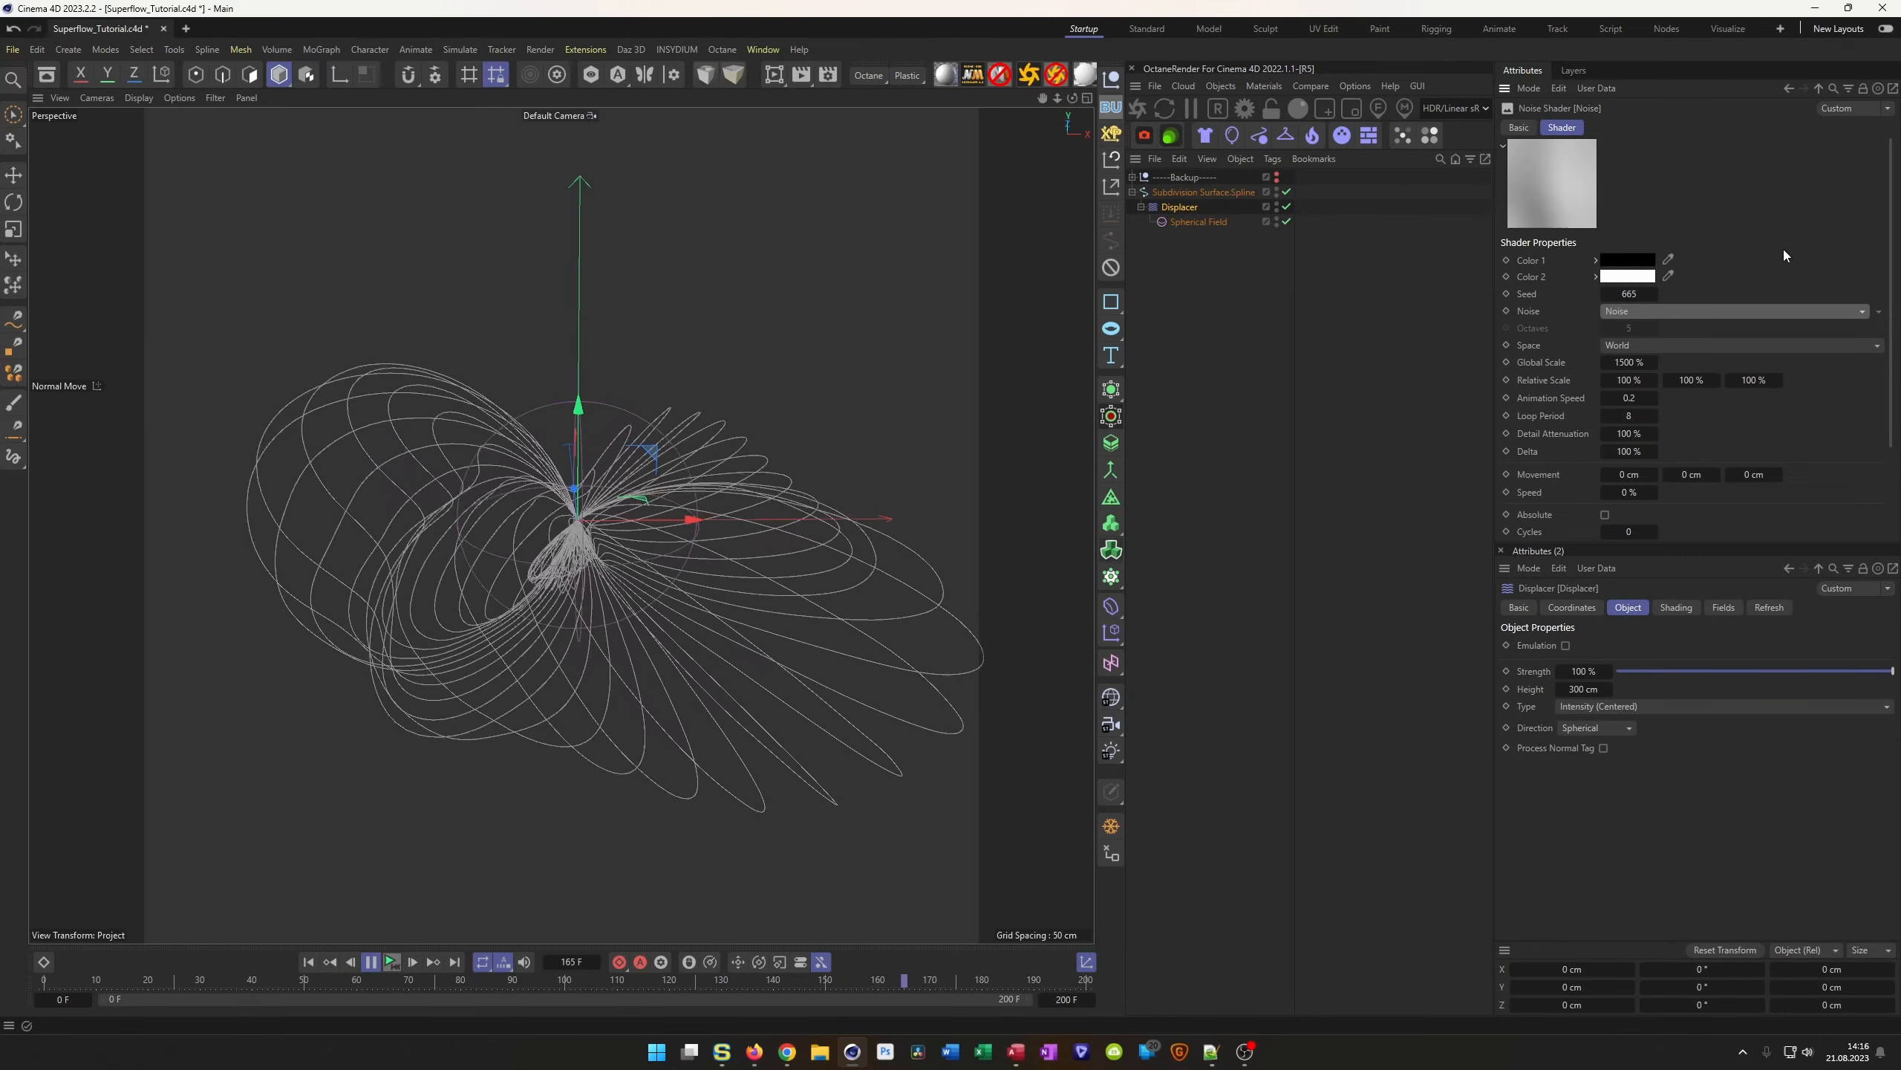
key(Down)
key(Down)
key(Down)
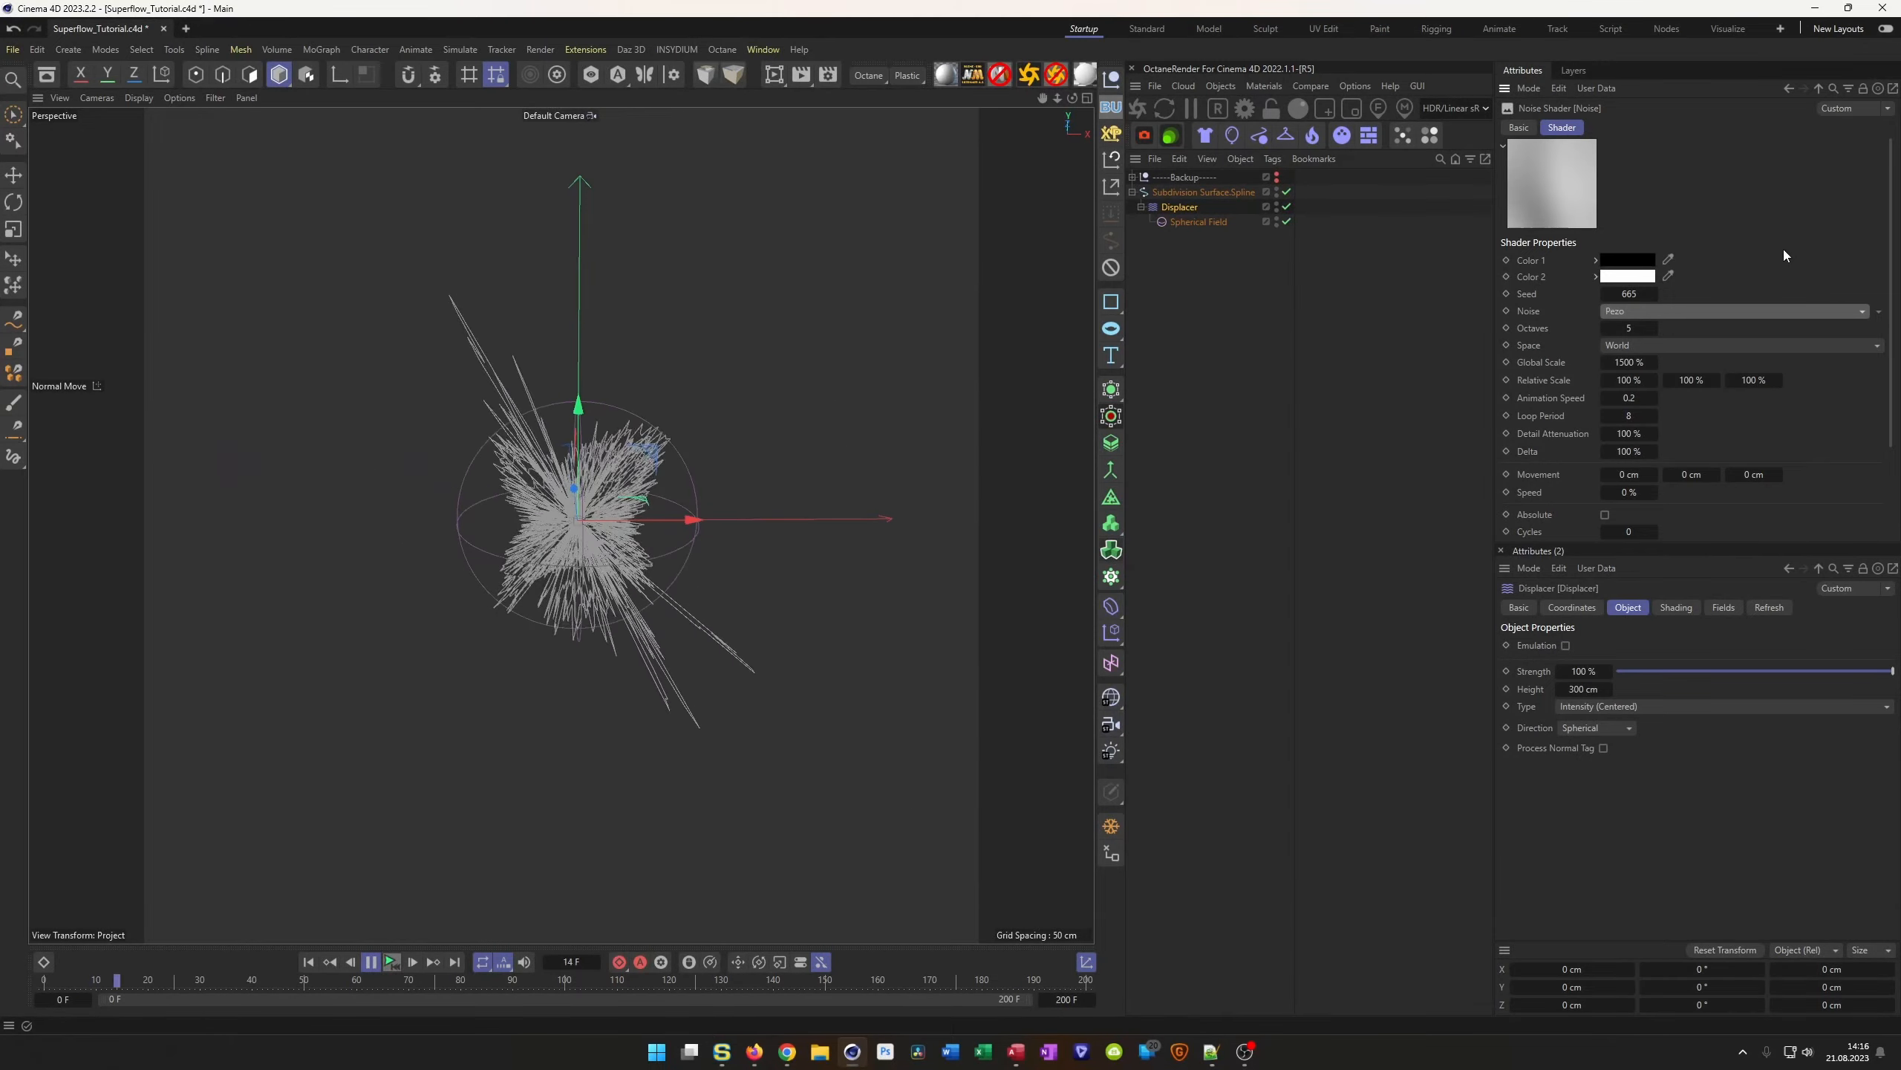
key(Down)
key(Down)
key(Down)
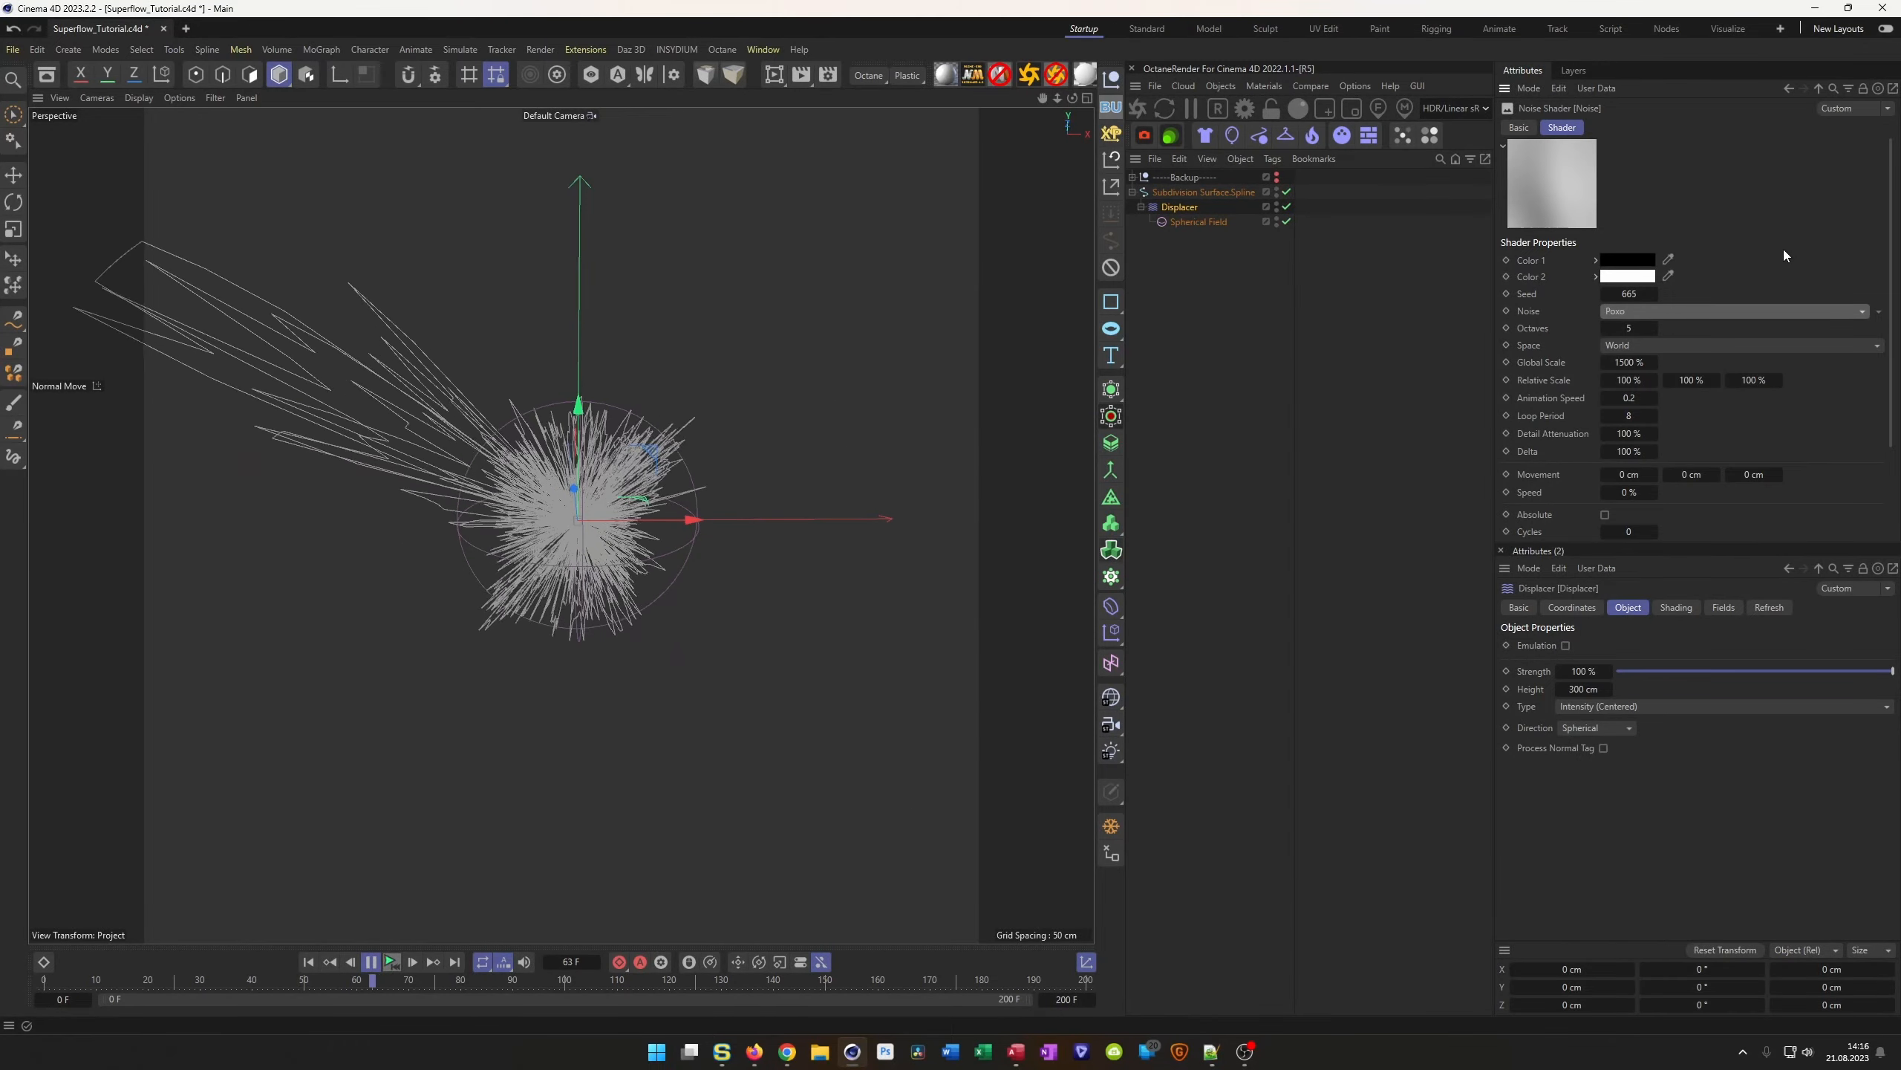
key(Down)
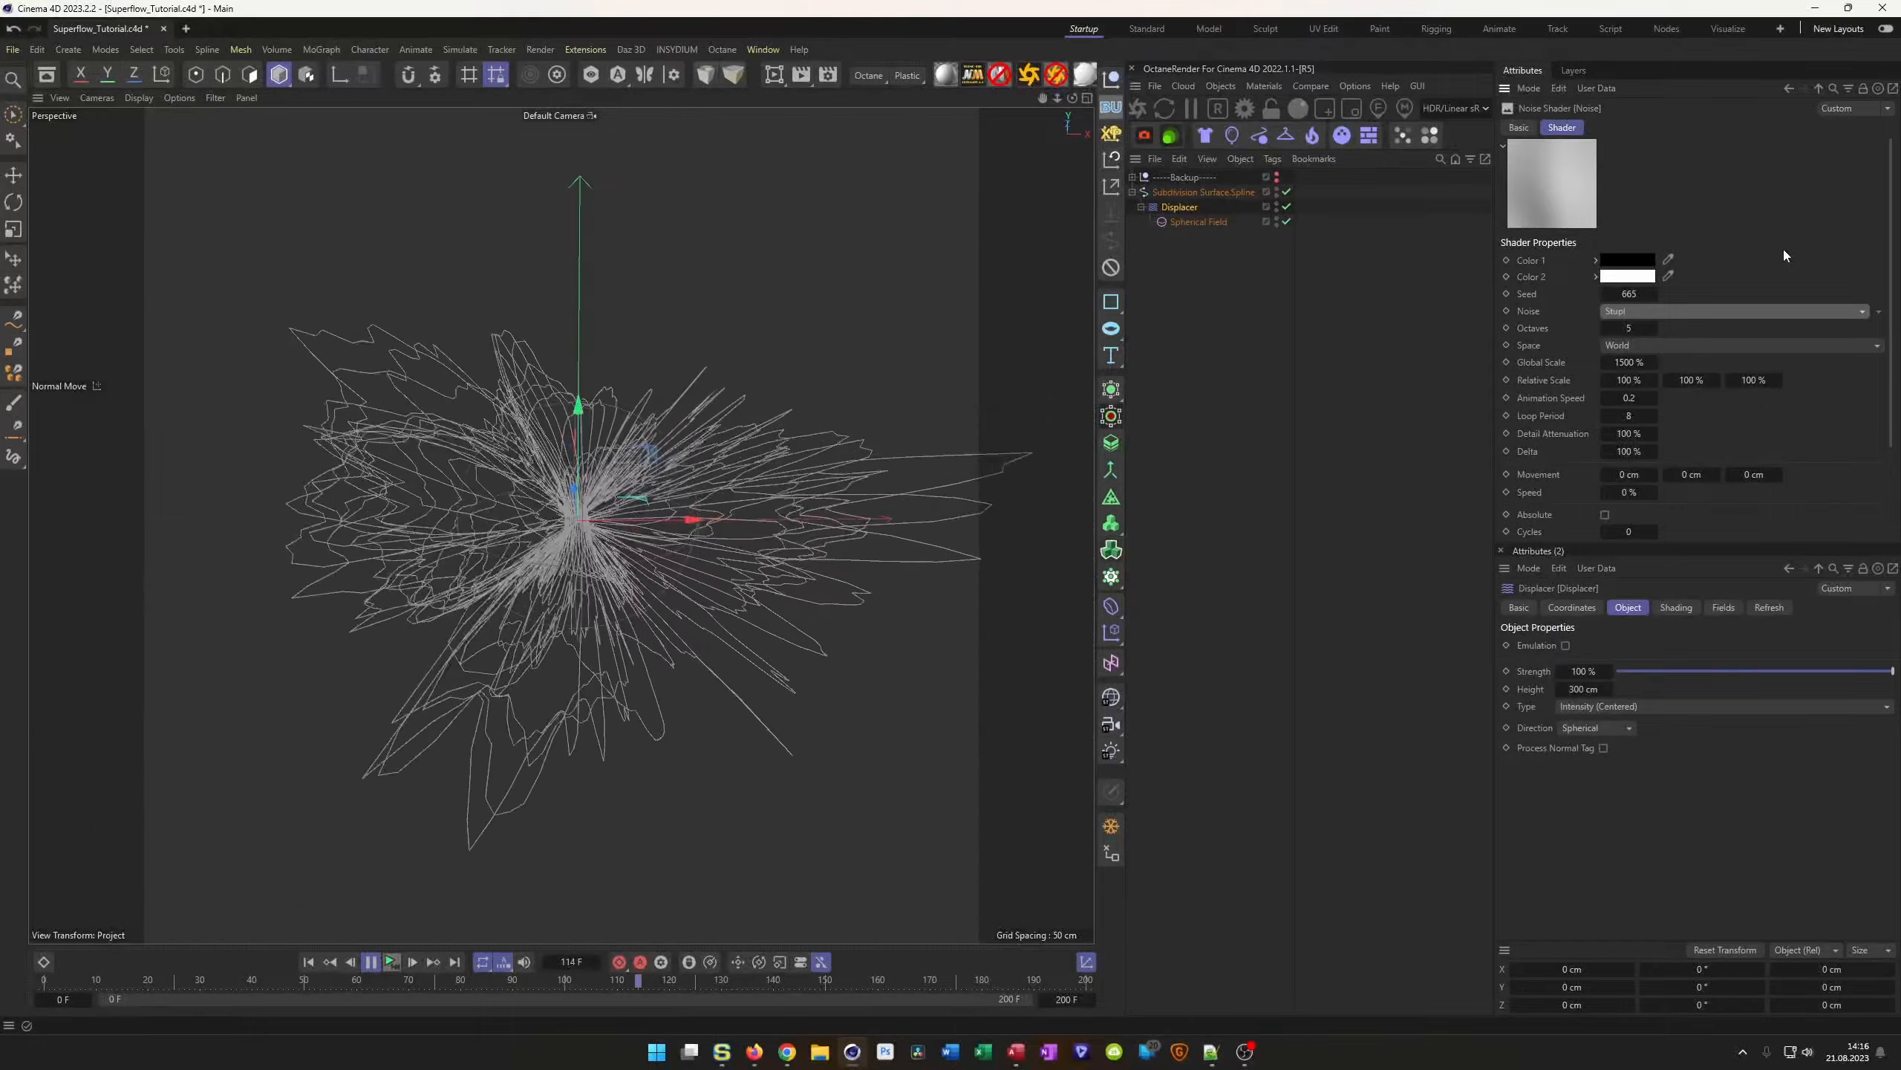
key(Down)
key(Down)
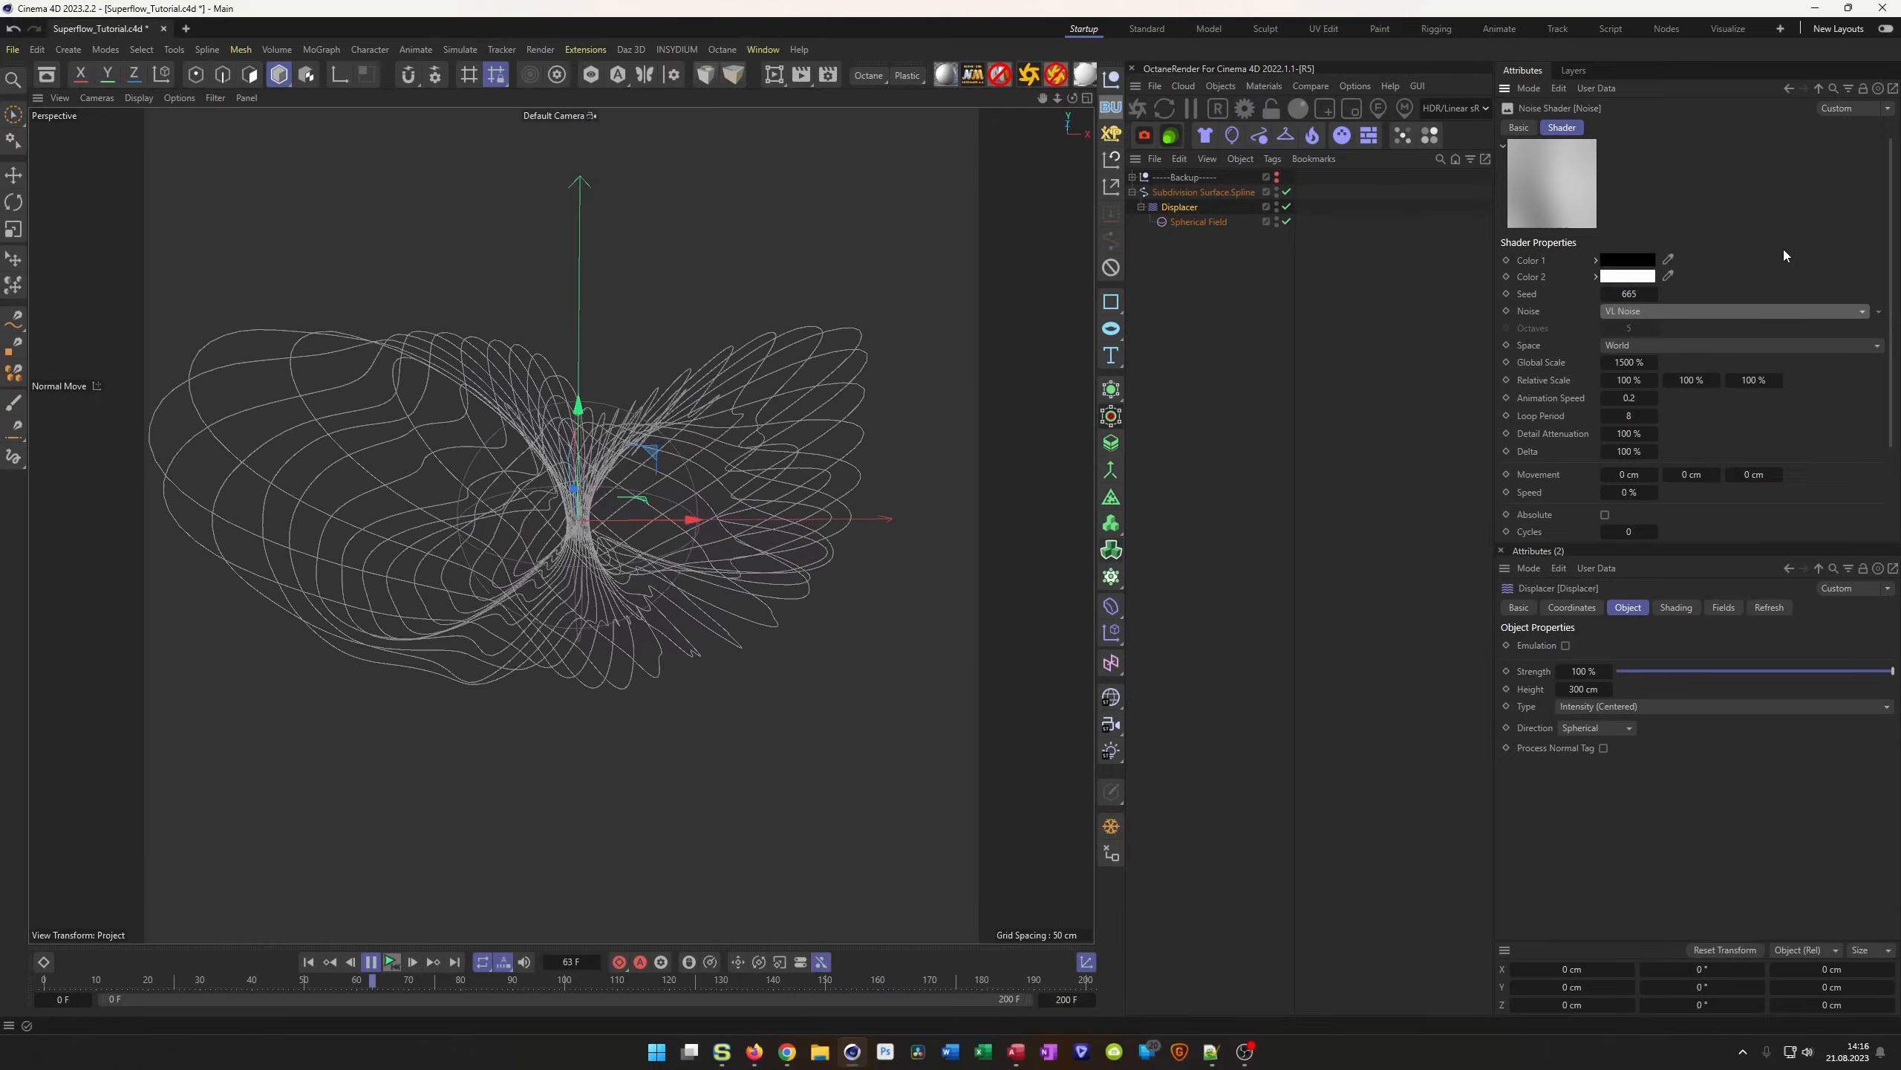
key(Down)
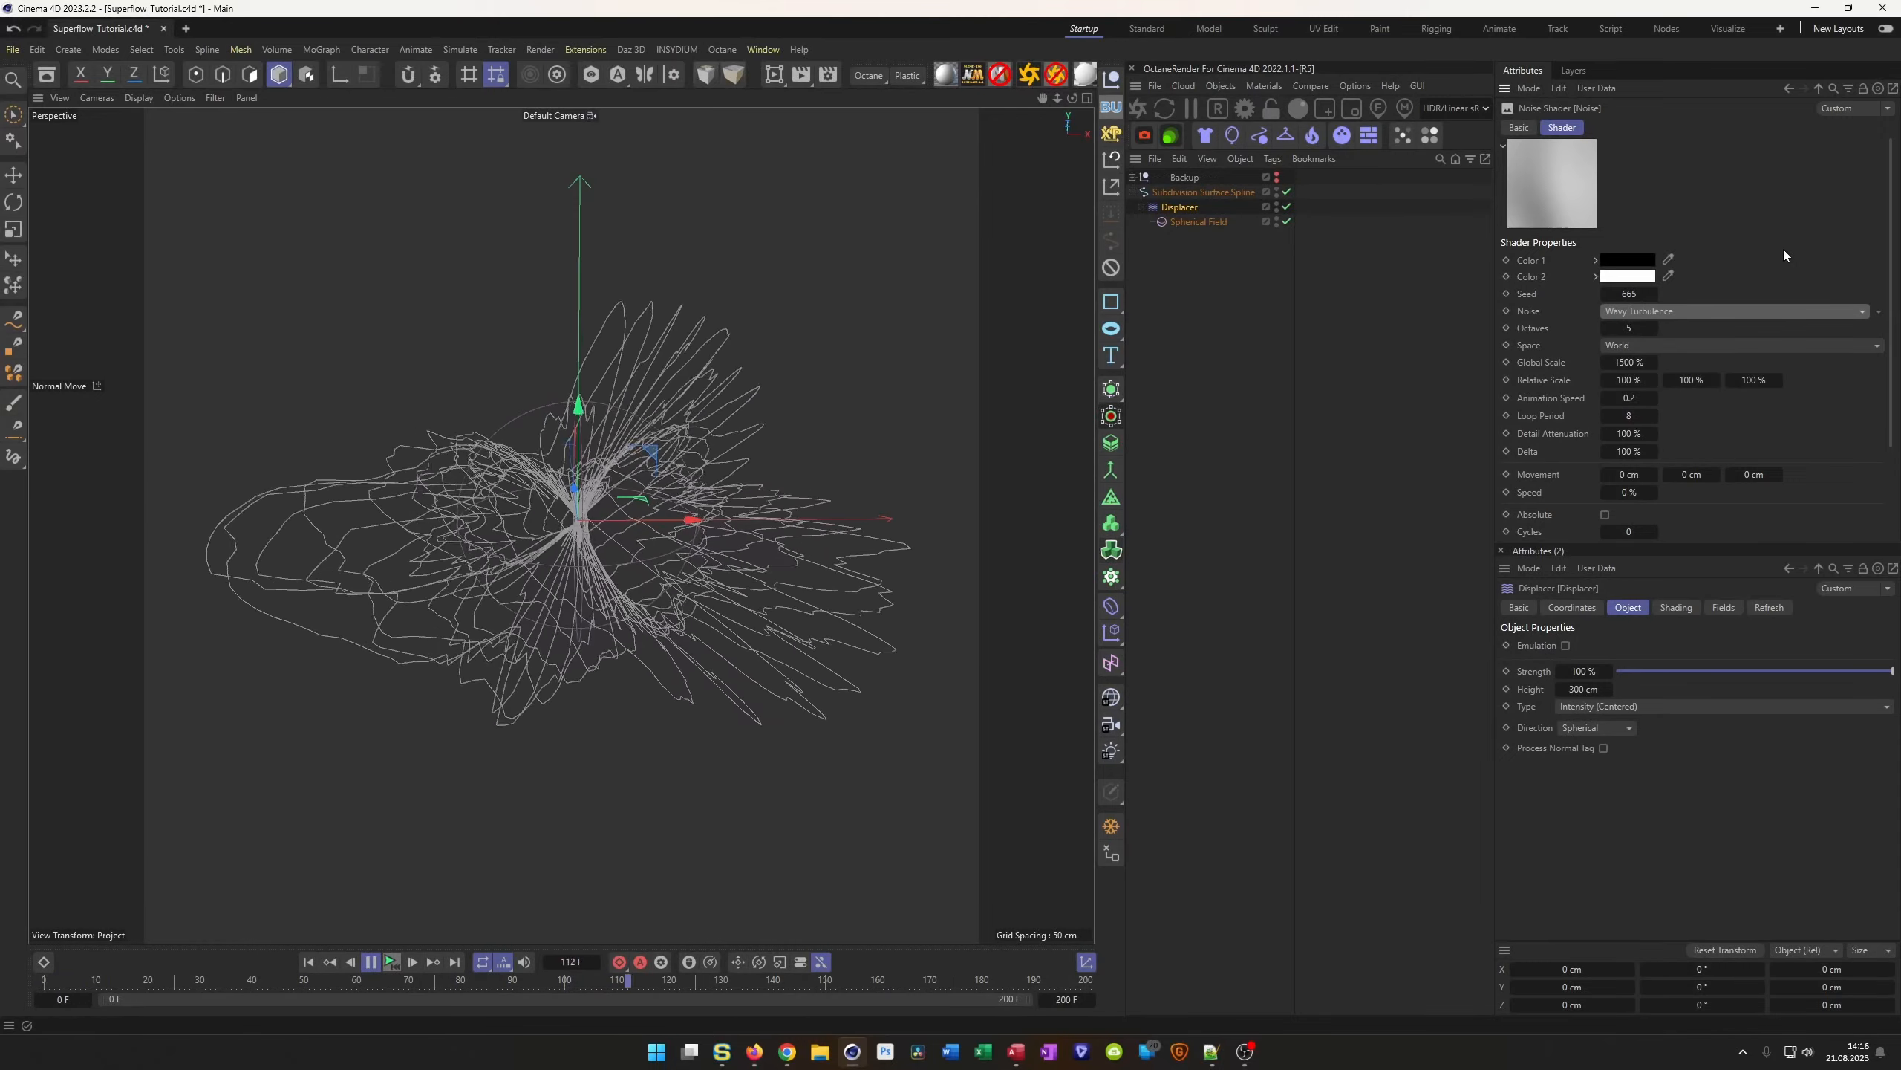
key(Down)
key(Down)
key(Down)
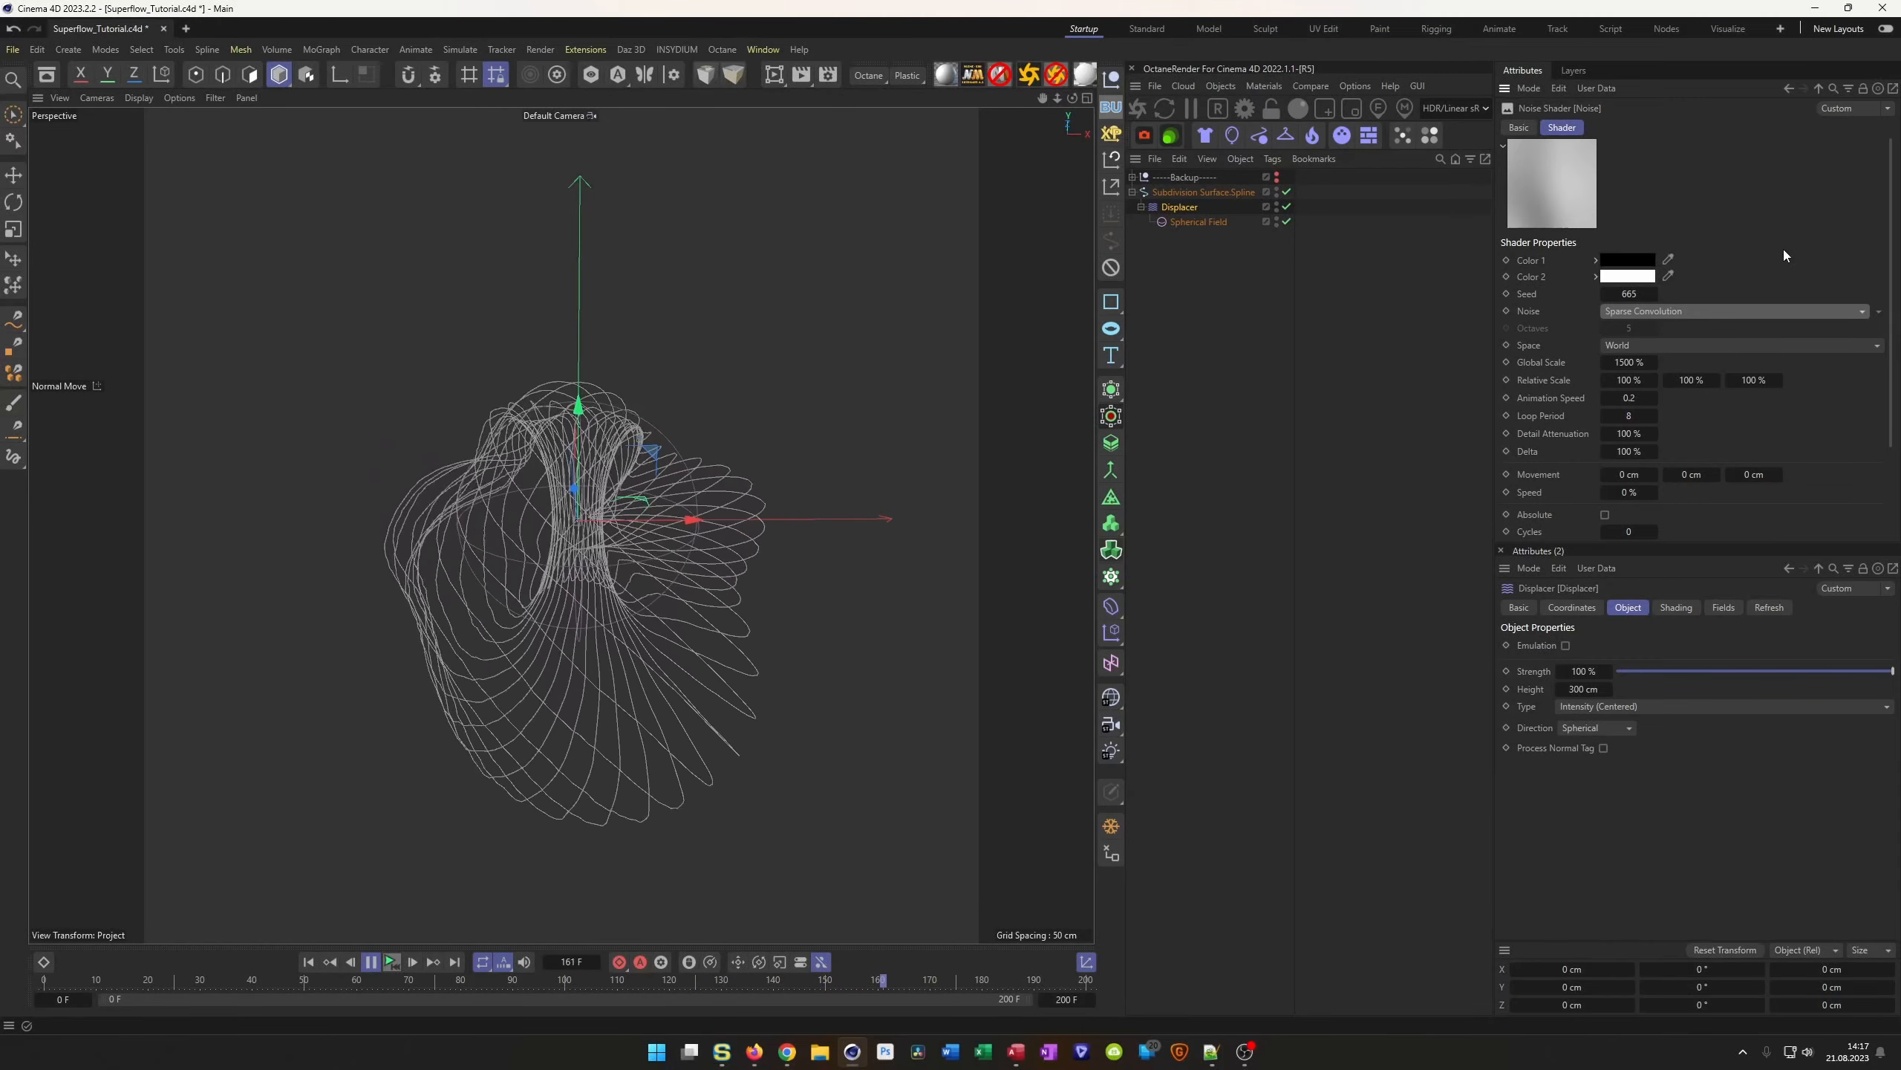
key(Down)
key(Down)
key(Down)
key(Down)
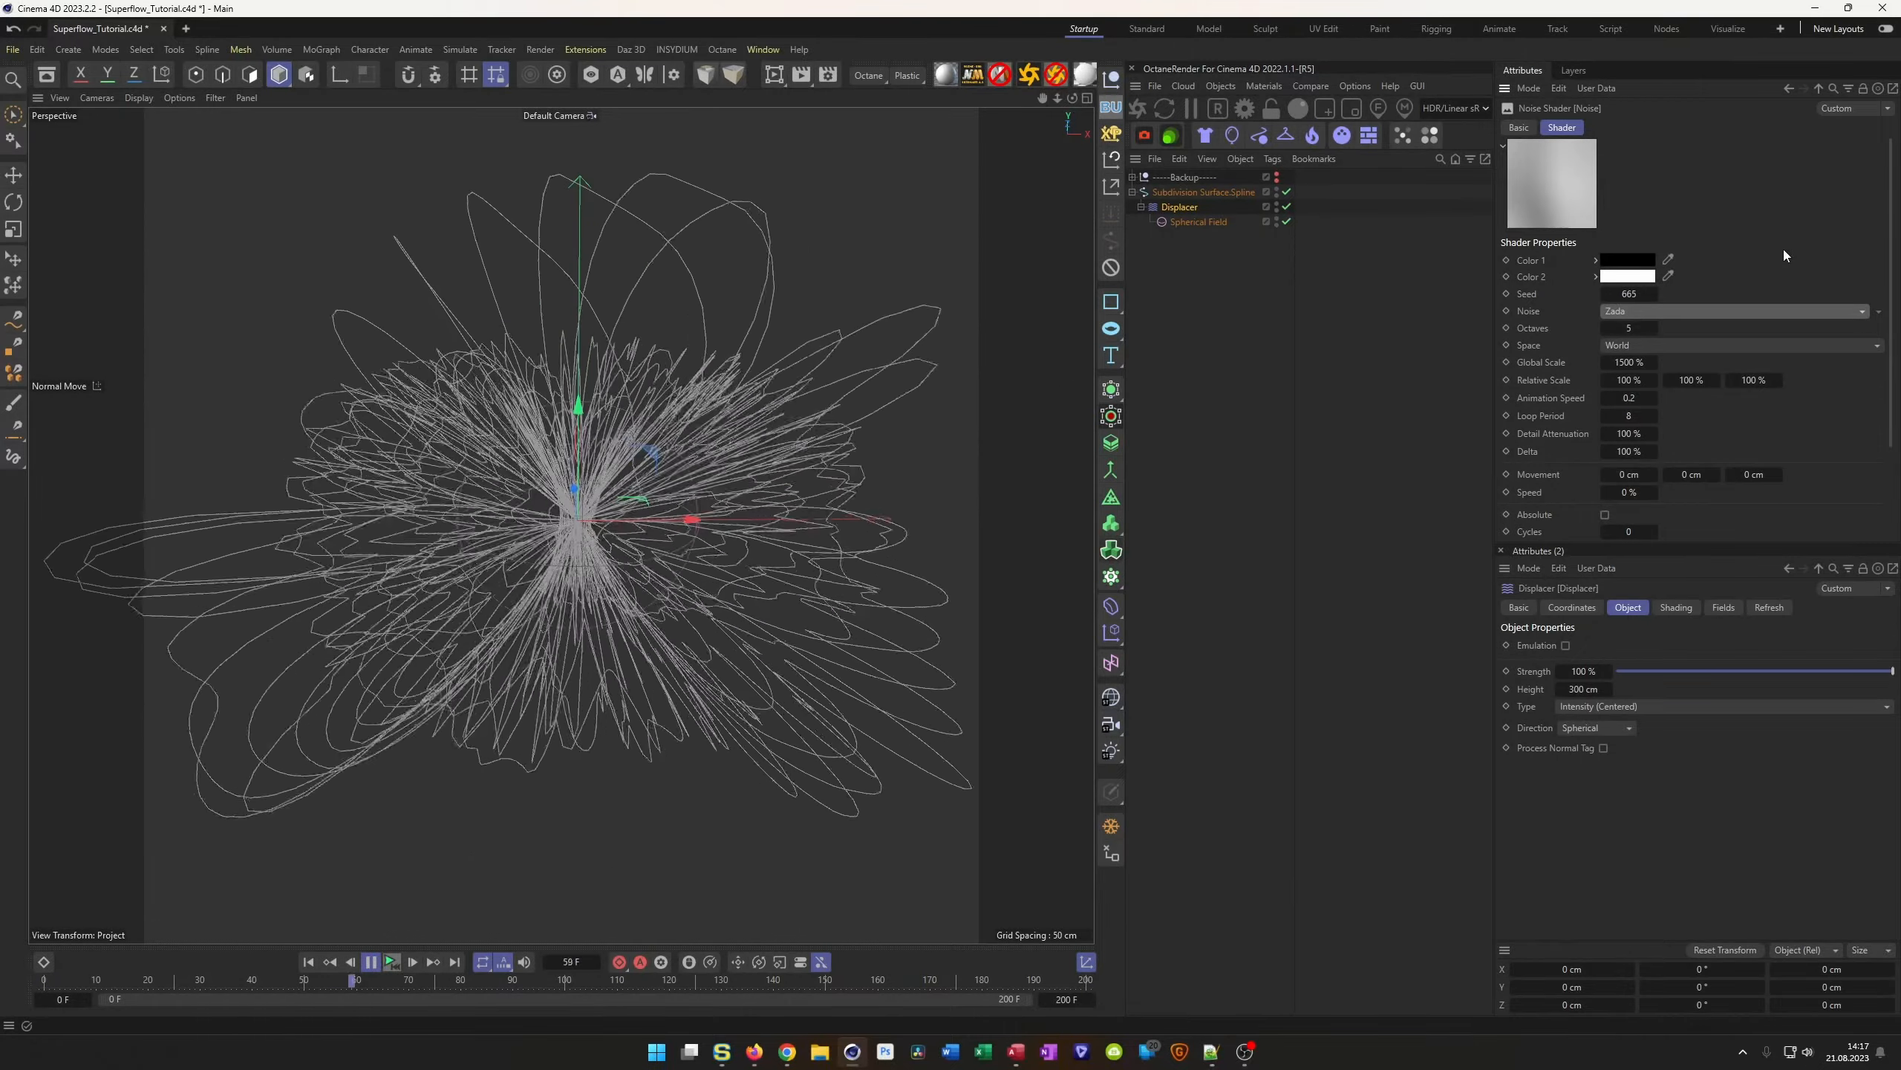
Set the shader's noise type to Noise and lower its High Clip to 85%
click(1719, 310)
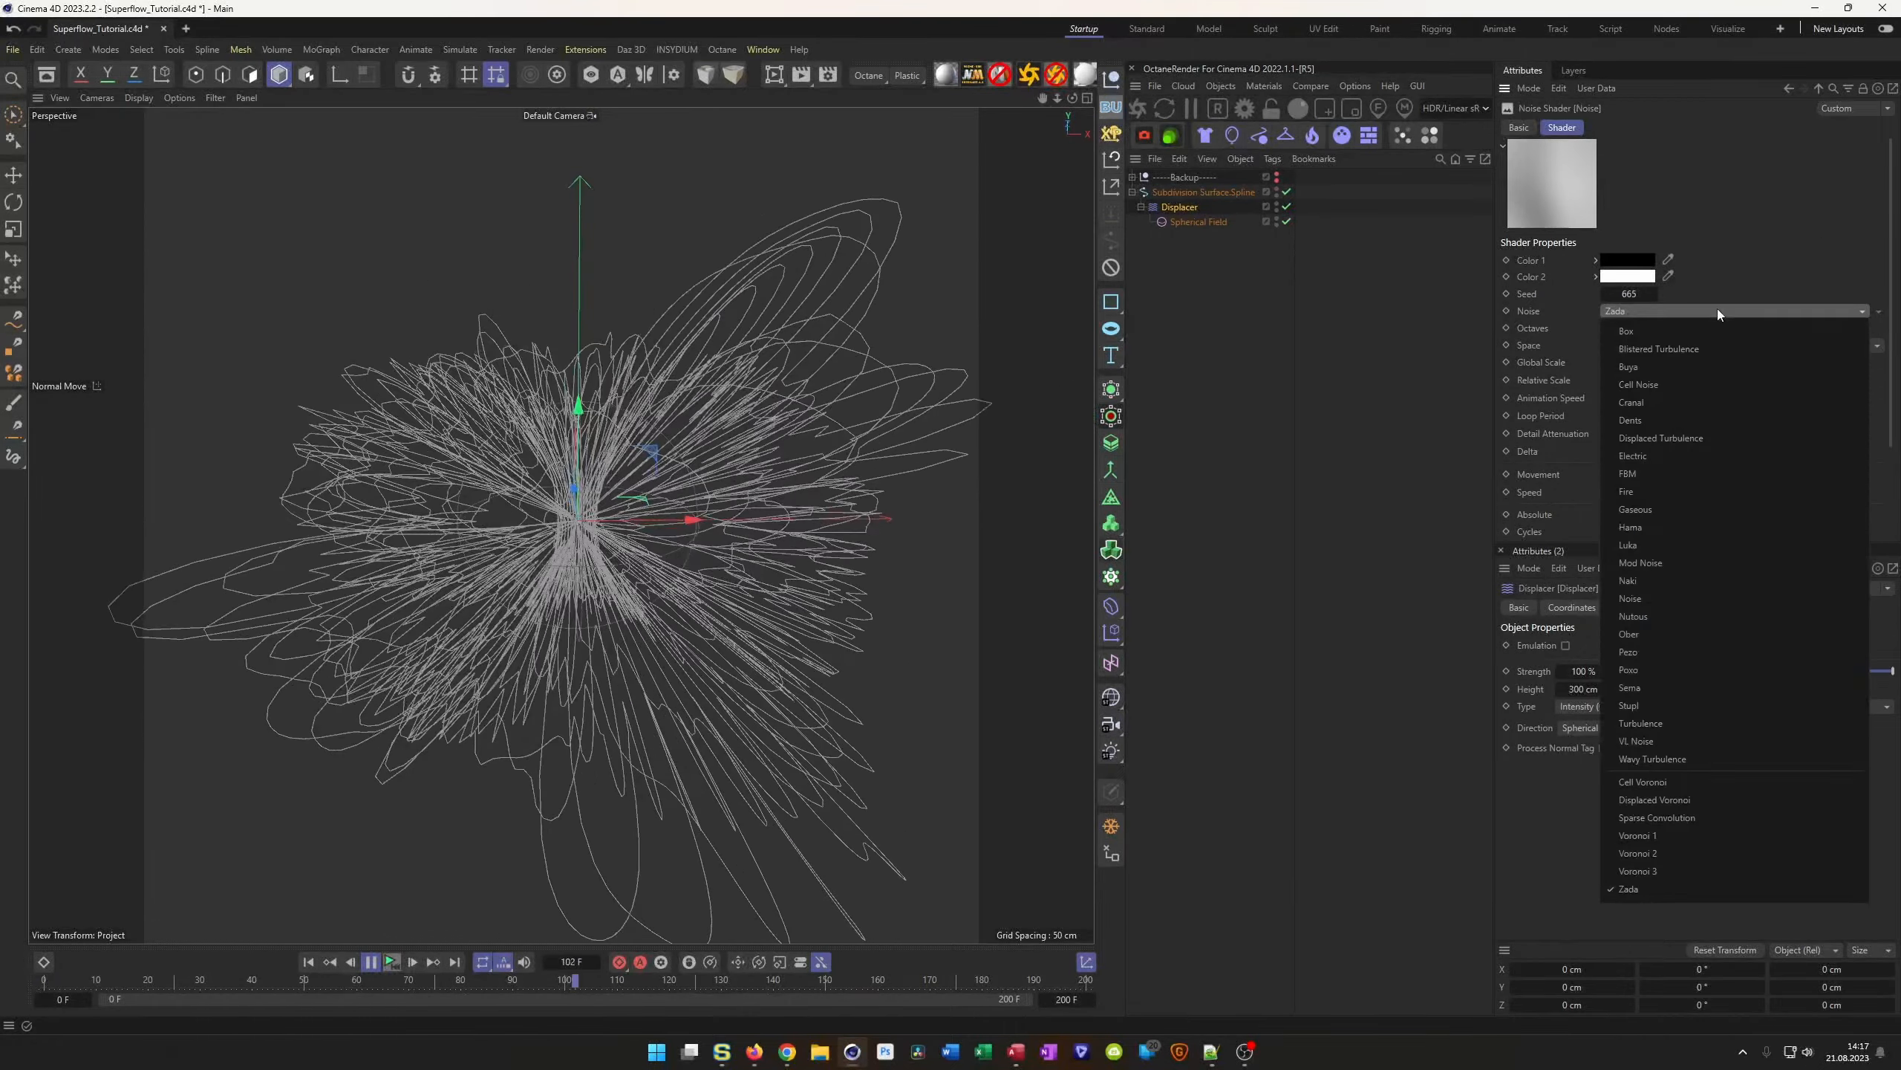
click(1672, 596)
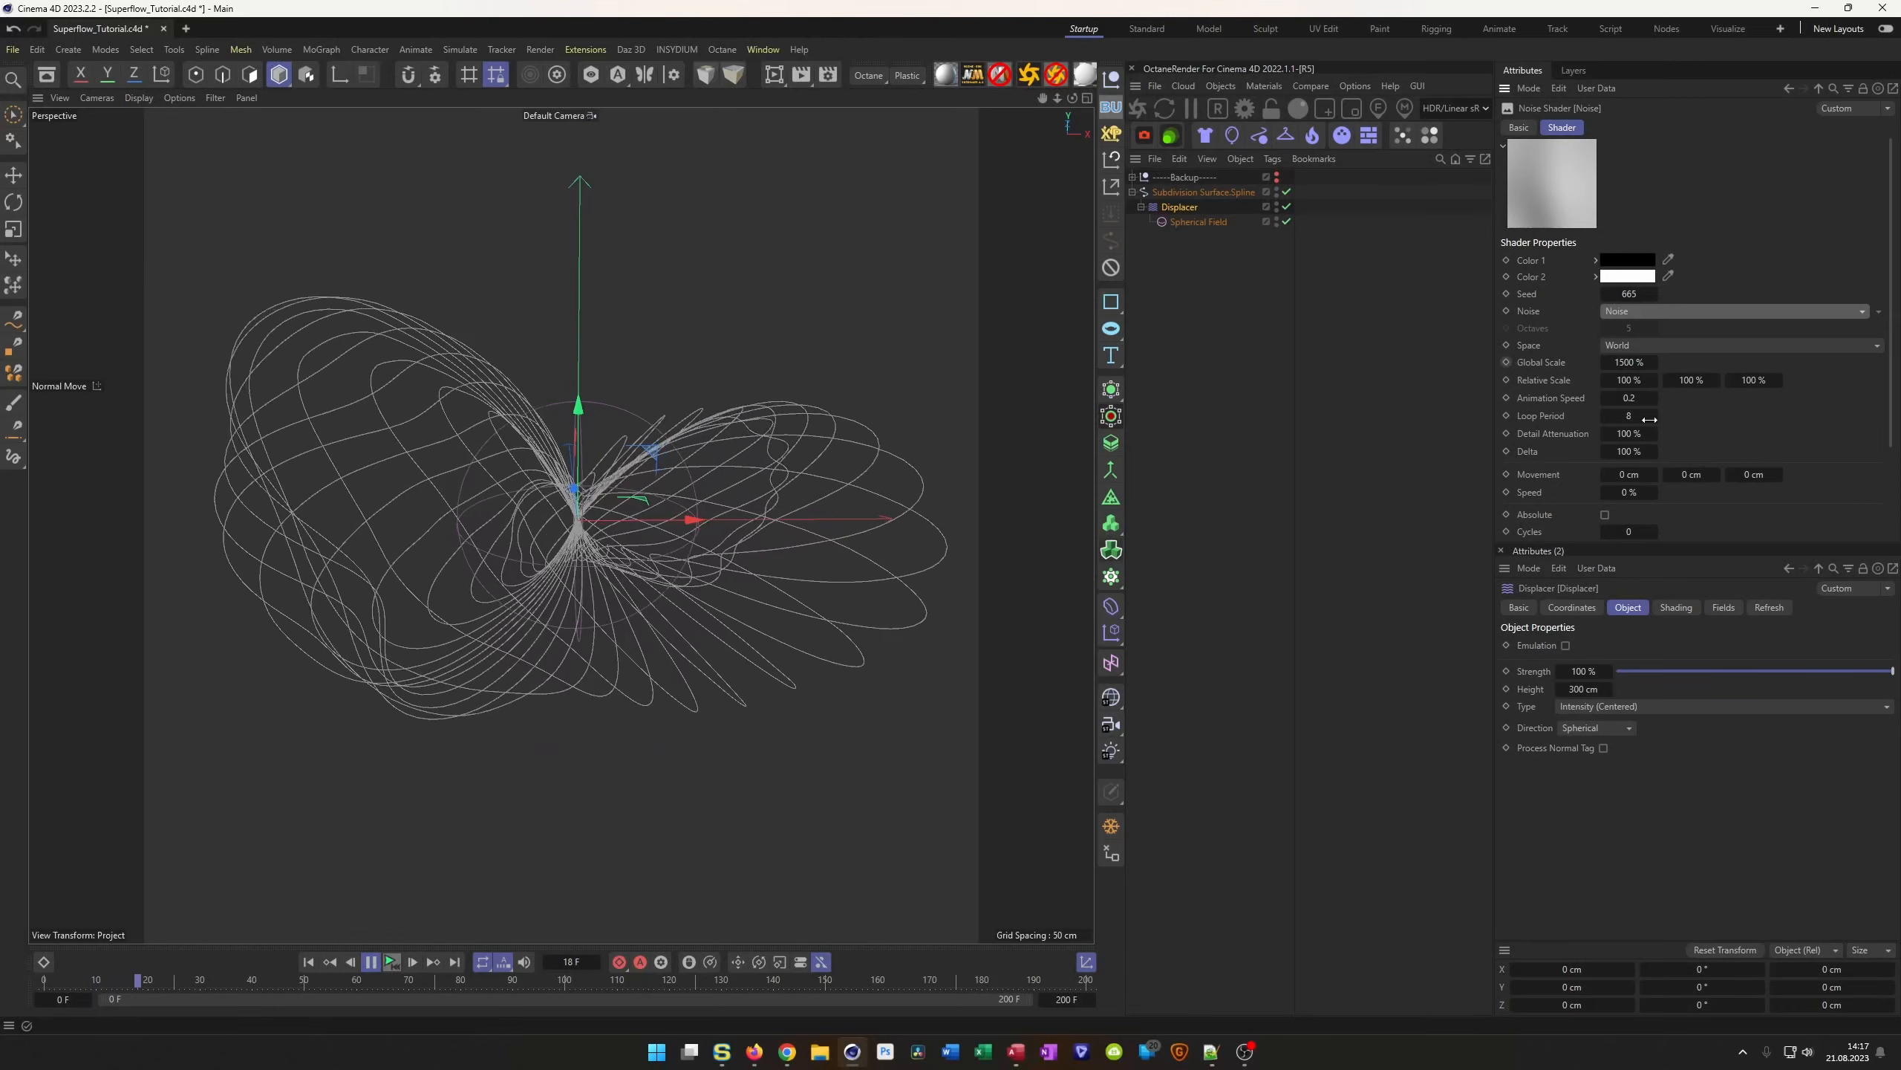
scroll(1849, 407, down, 3)
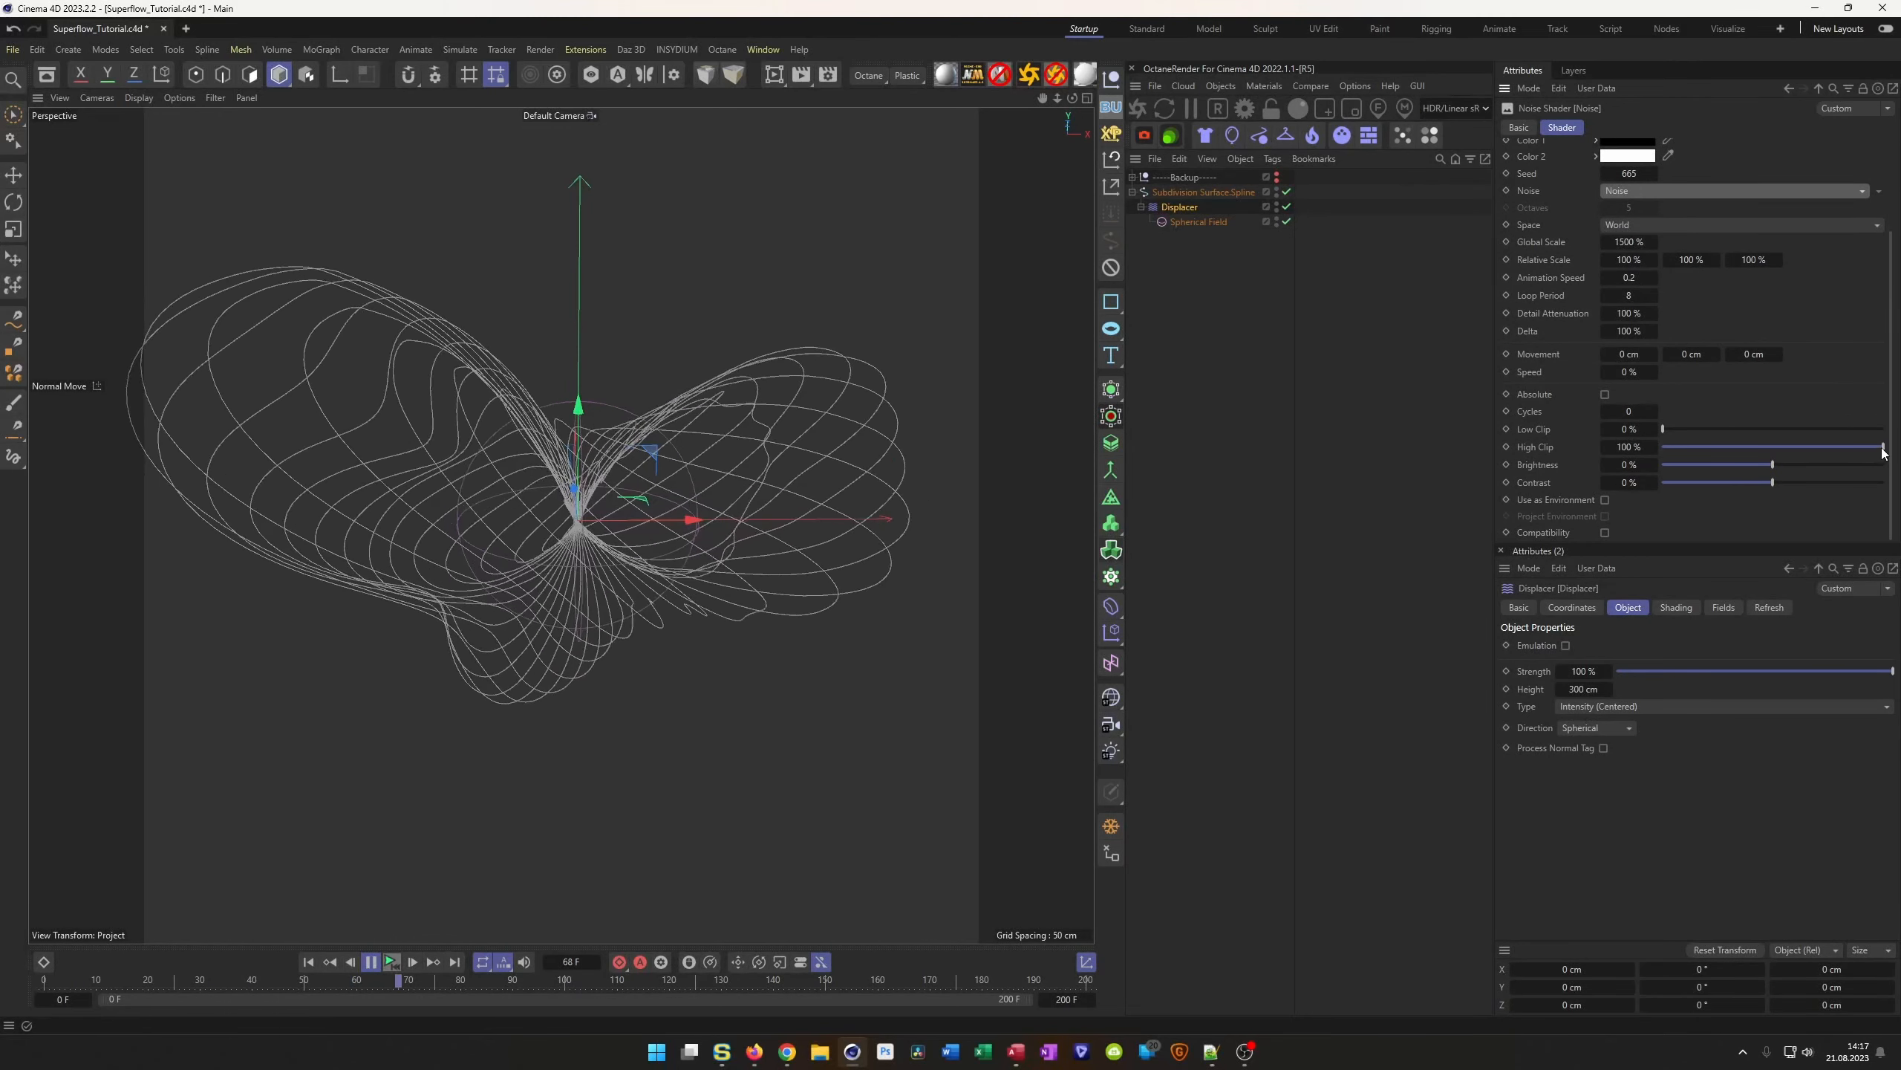
drag(1883, 447, 1851, 443)
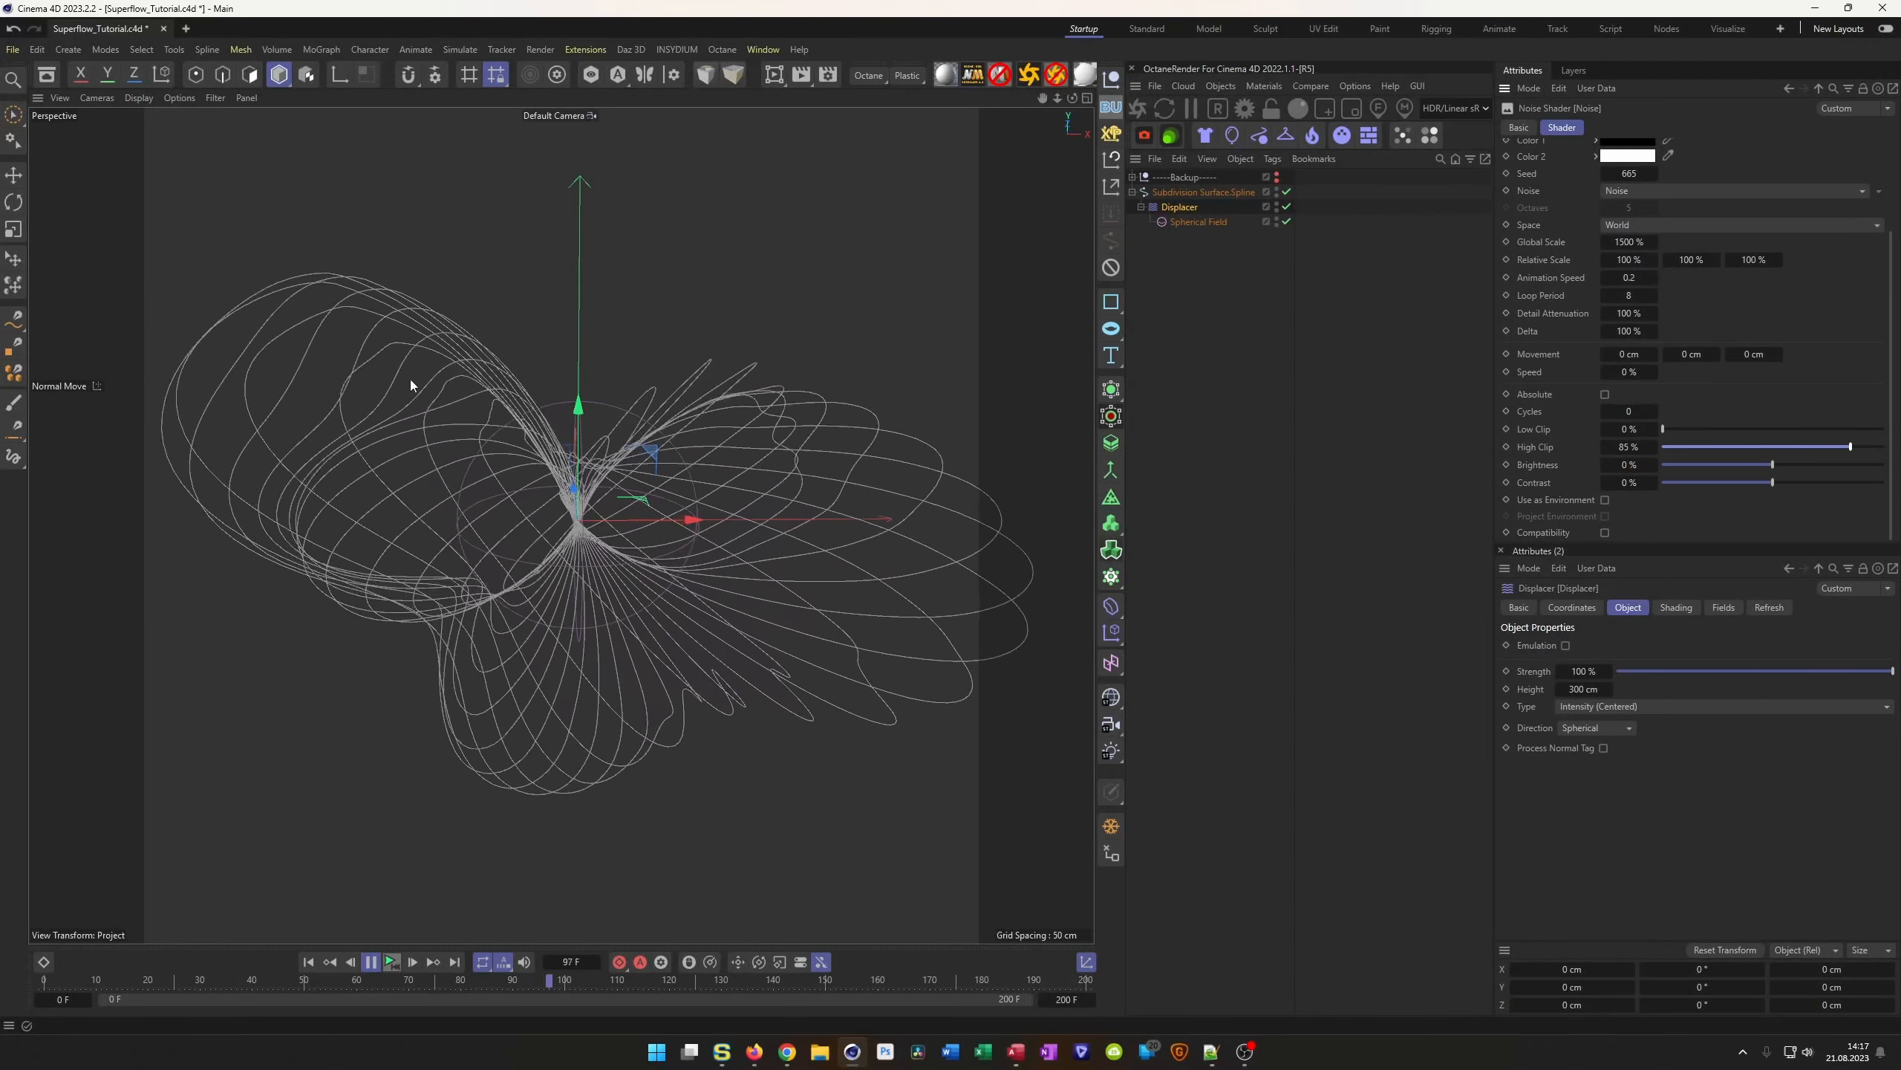
Tune the noise shader's High Clip against the playing animation, trying 71 % and 96 % and settling on 100 %
click(391, 962)
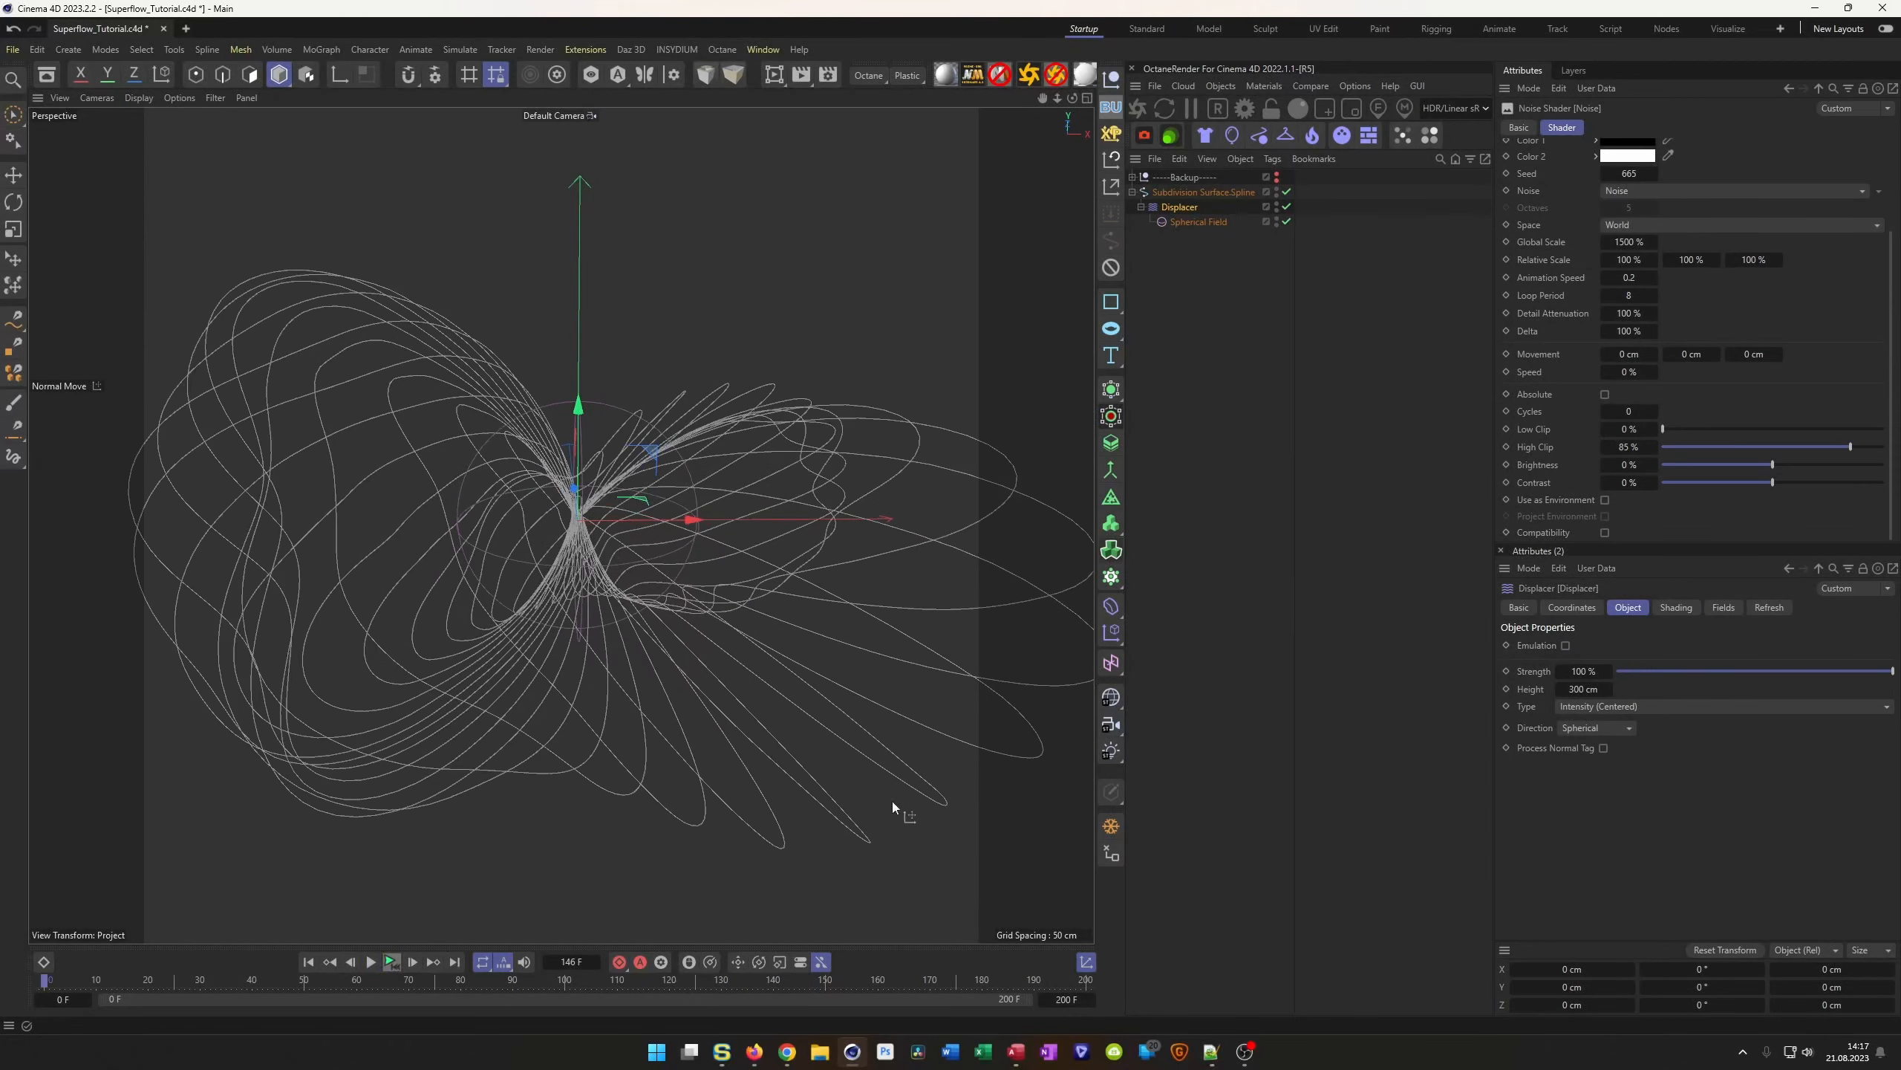
drag(1852, 447, 1819, 450)
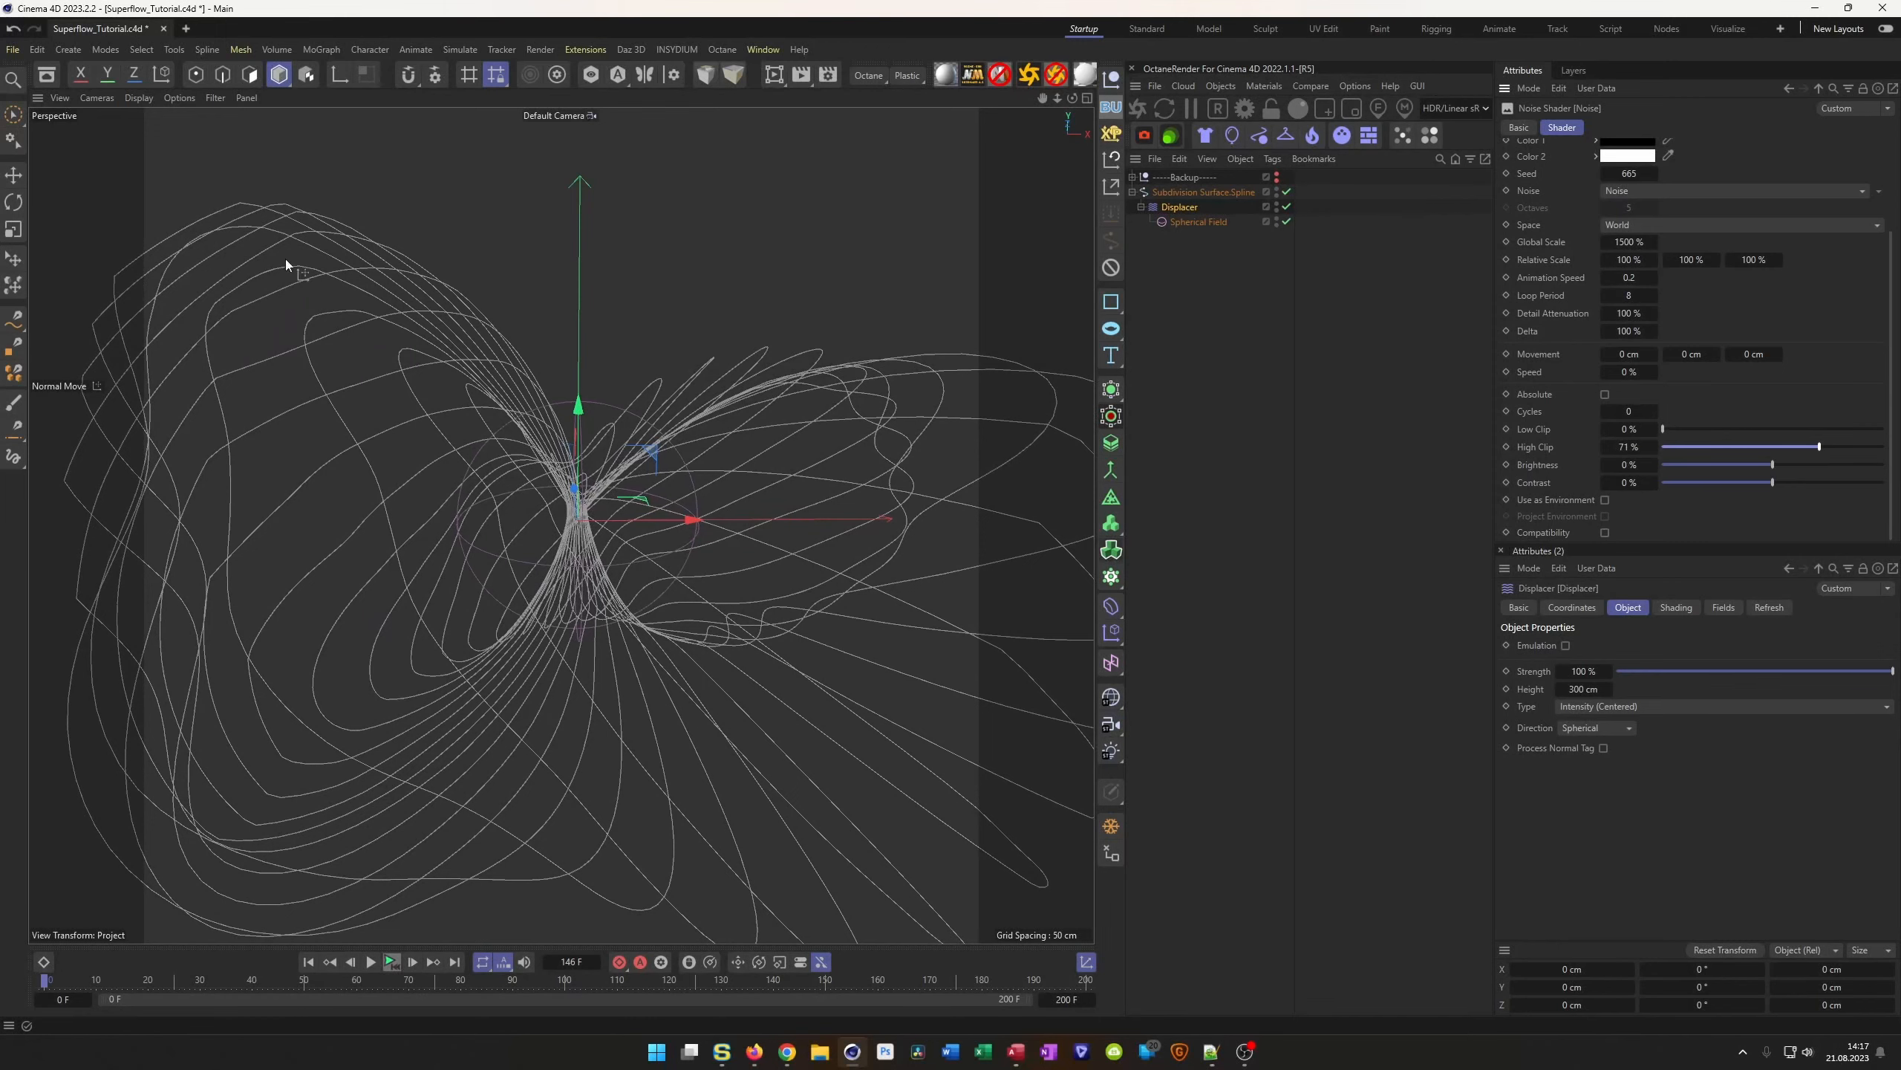
drag(1818, 447, 1883, 447)
click(390, 961)
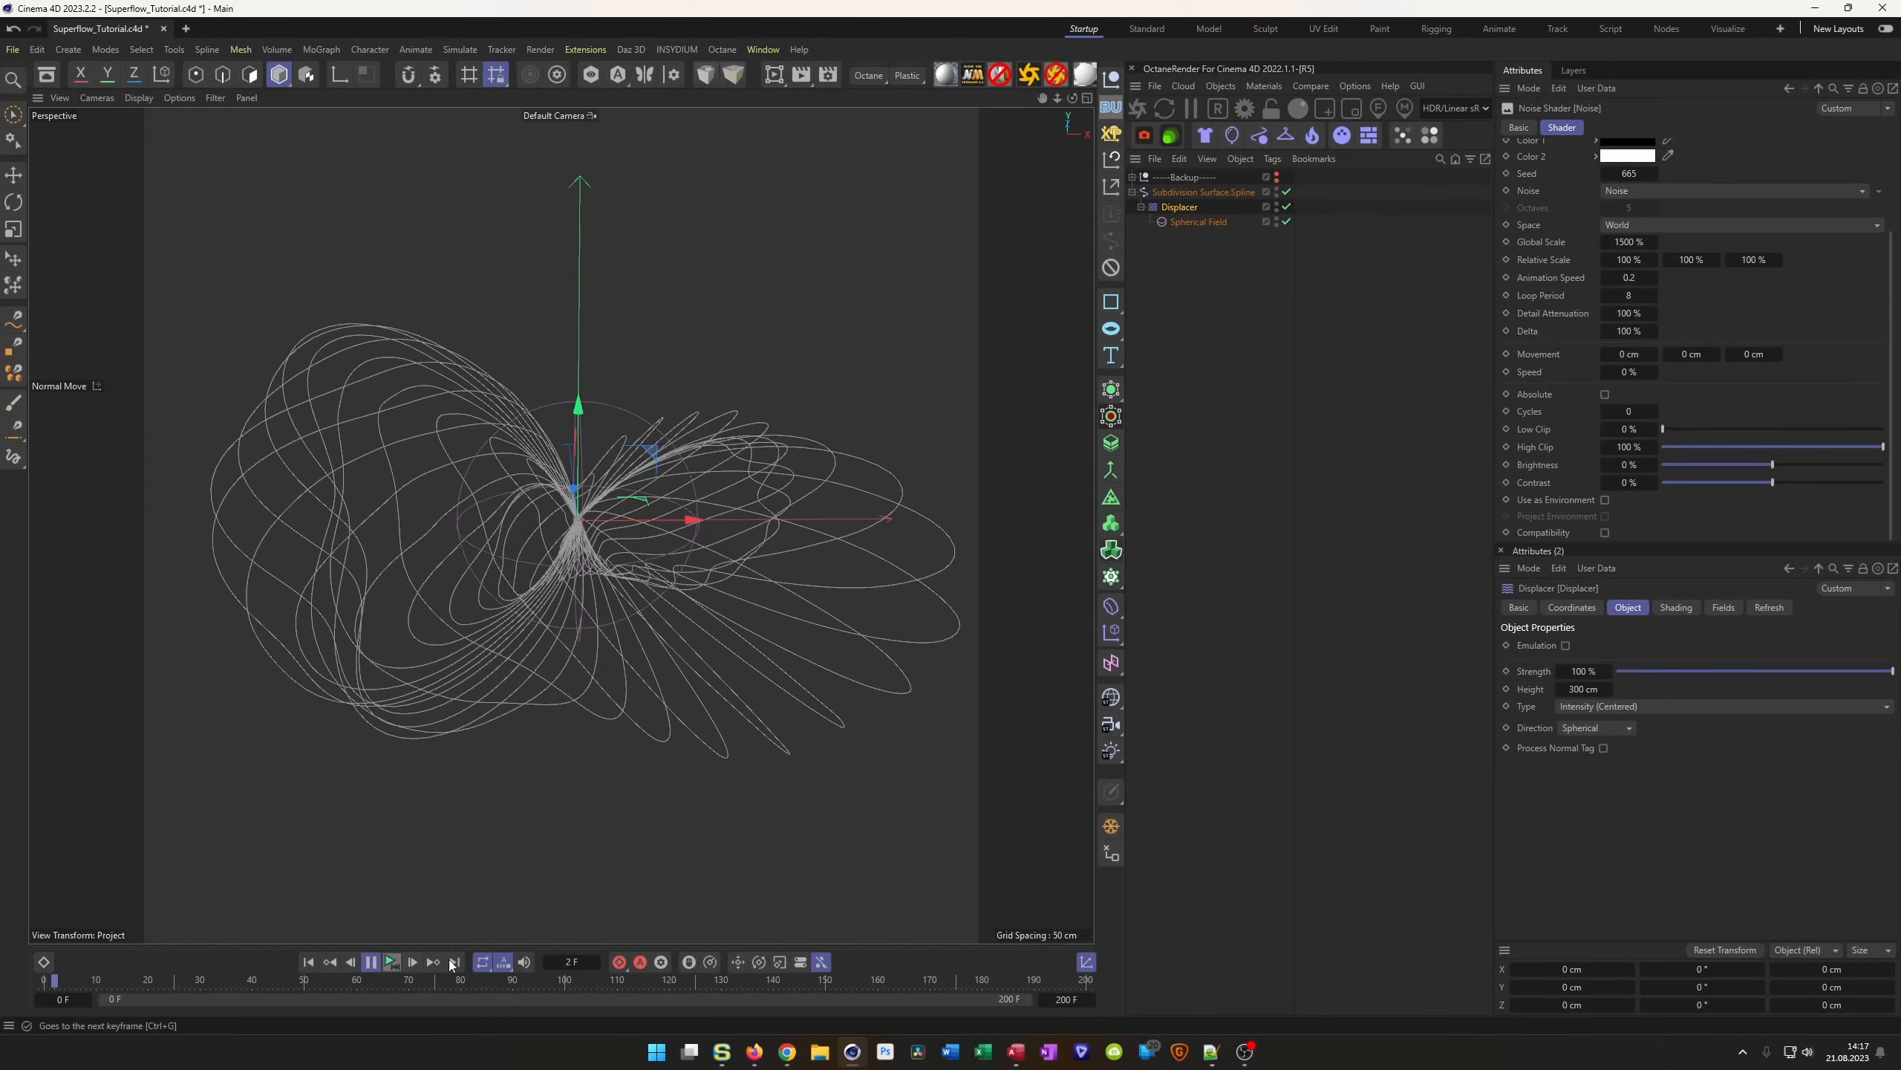
drag(1882, 447, 1875, 448)
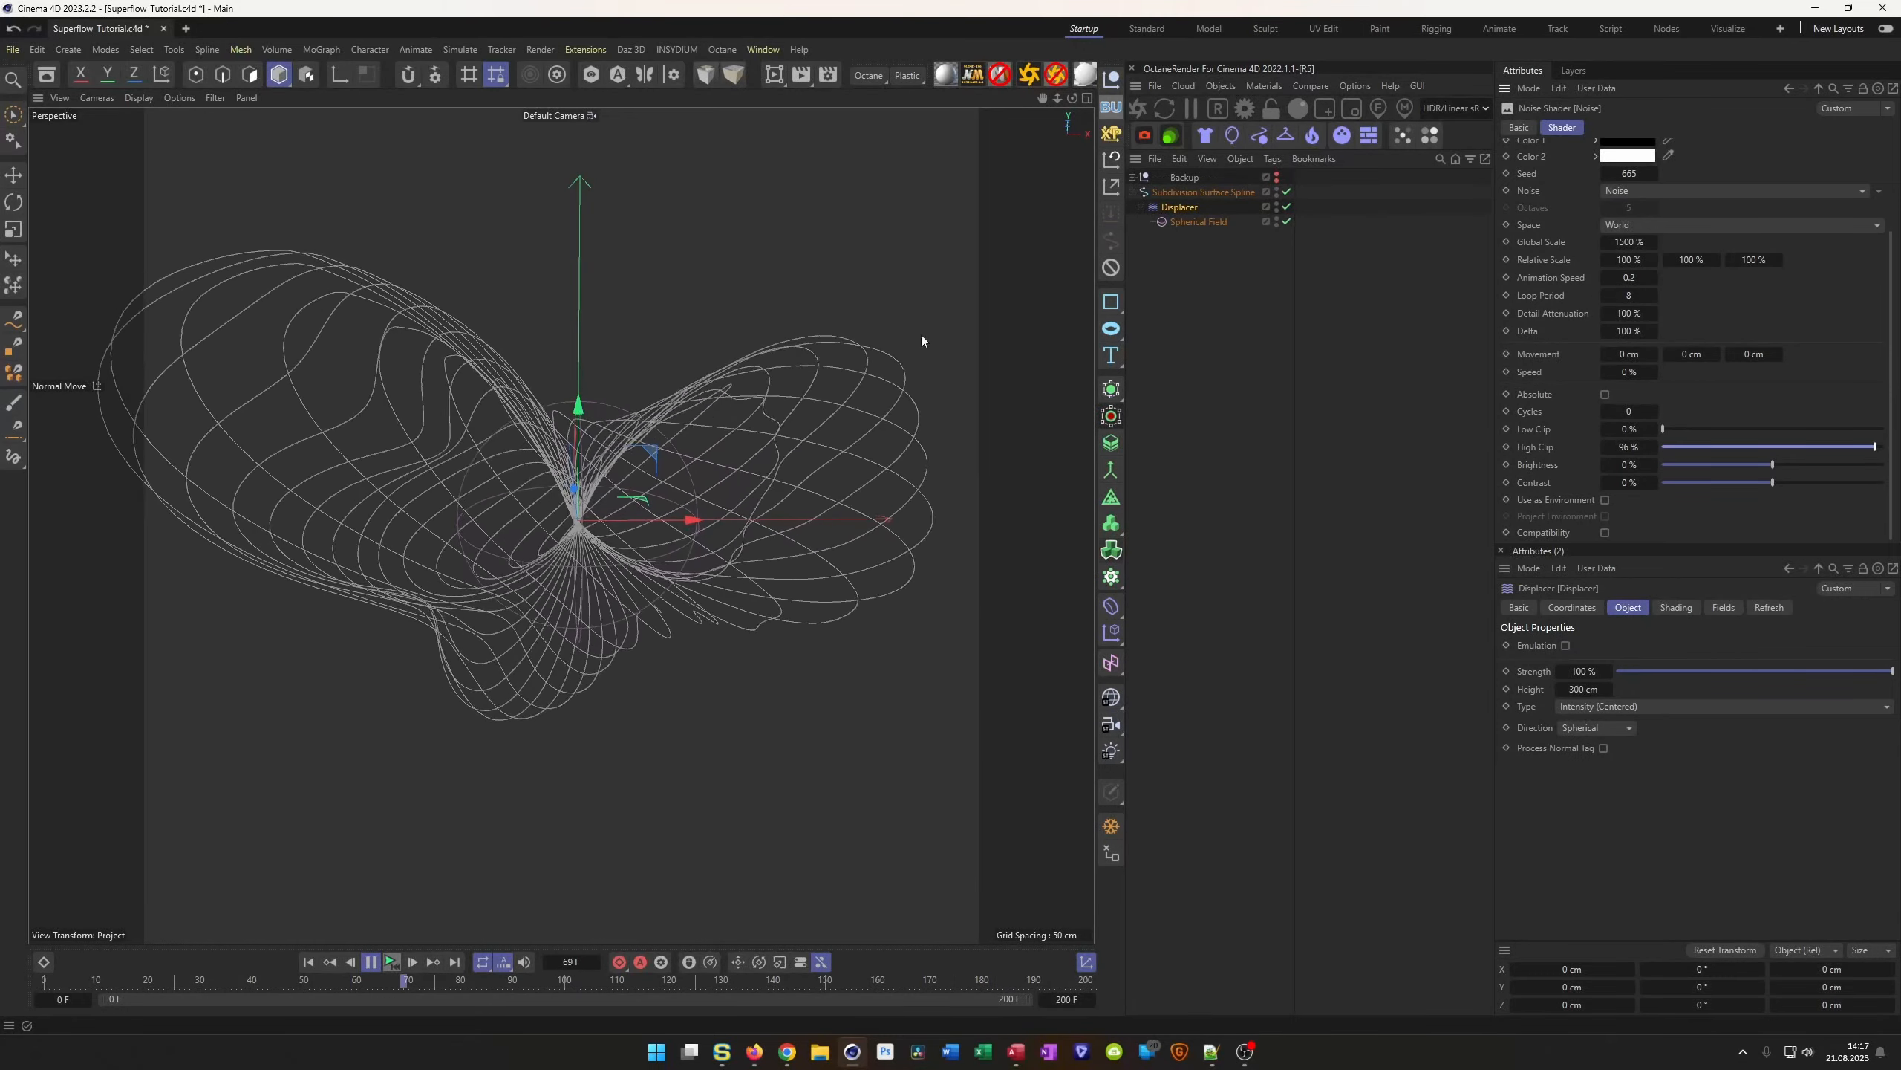
drag(1875, 447, 1899, 448)
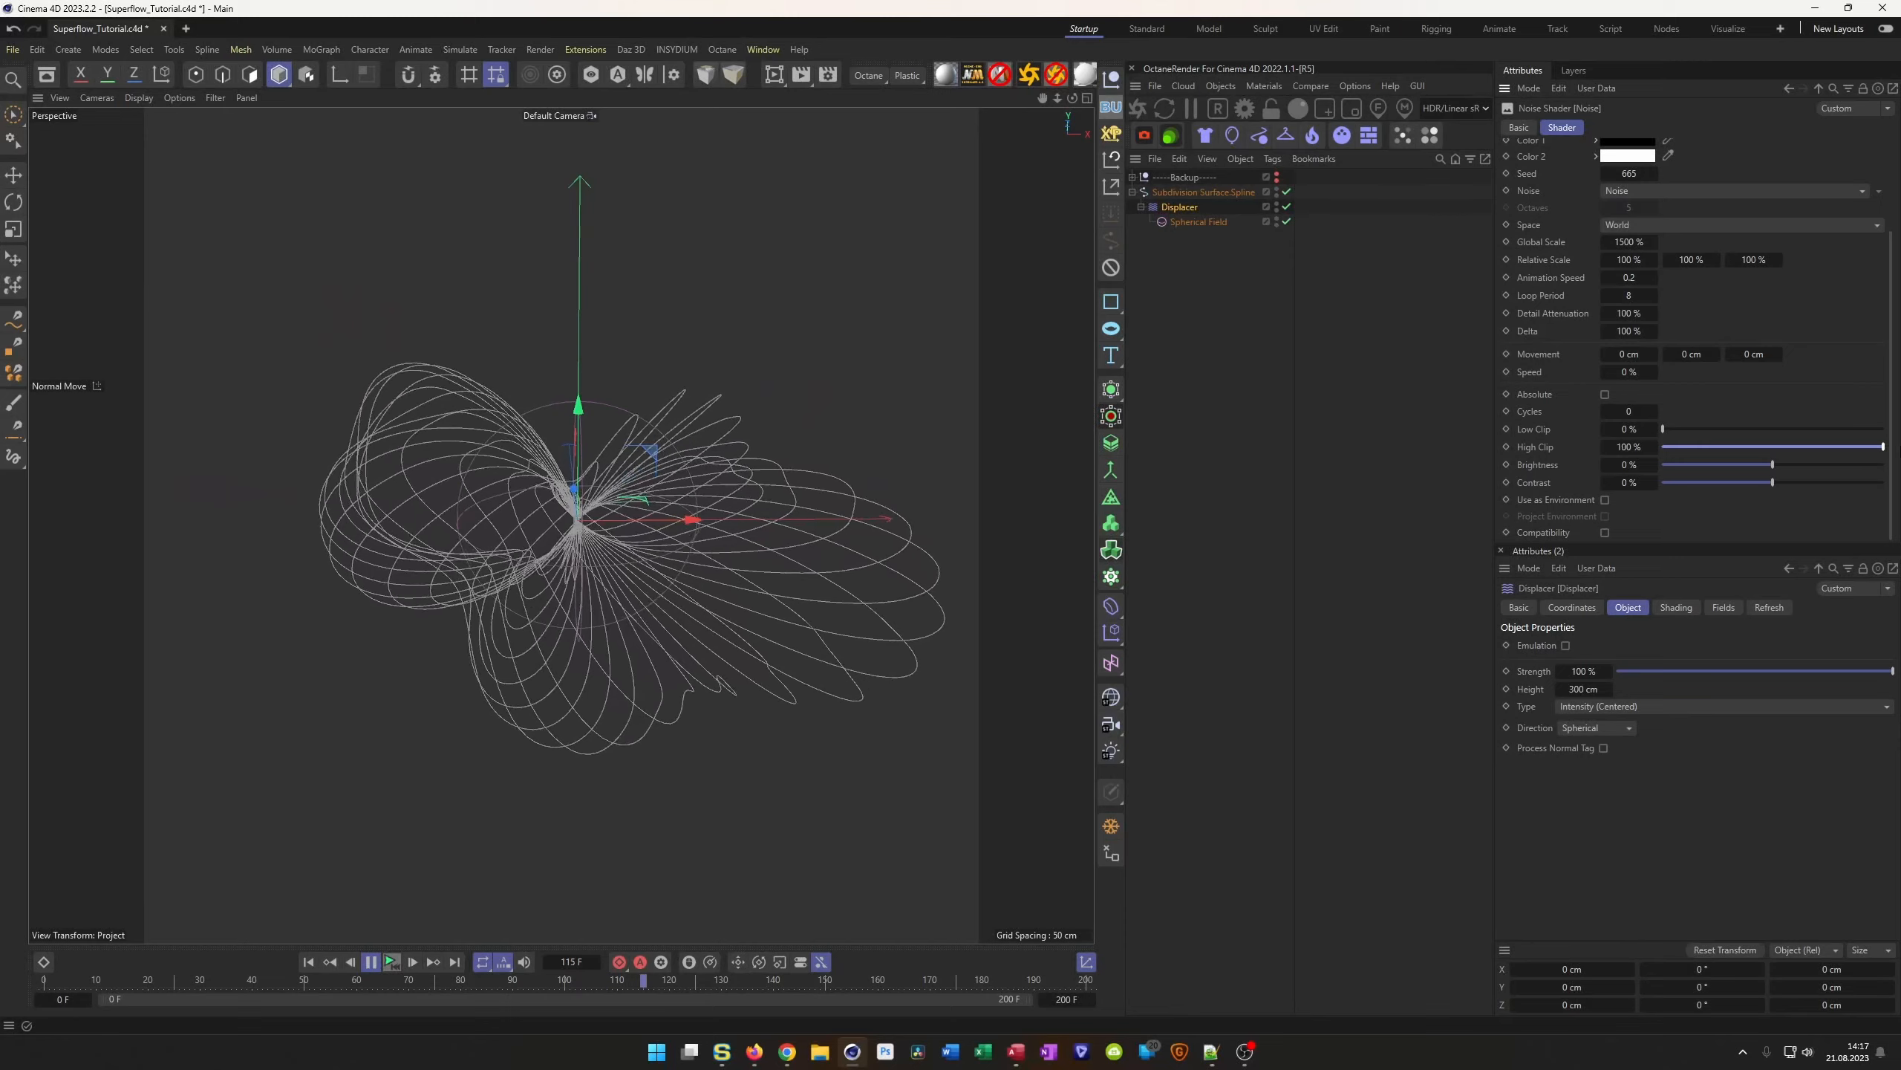
Set the Displacer's Height to 350 cm and save the project
click(1181, 207)
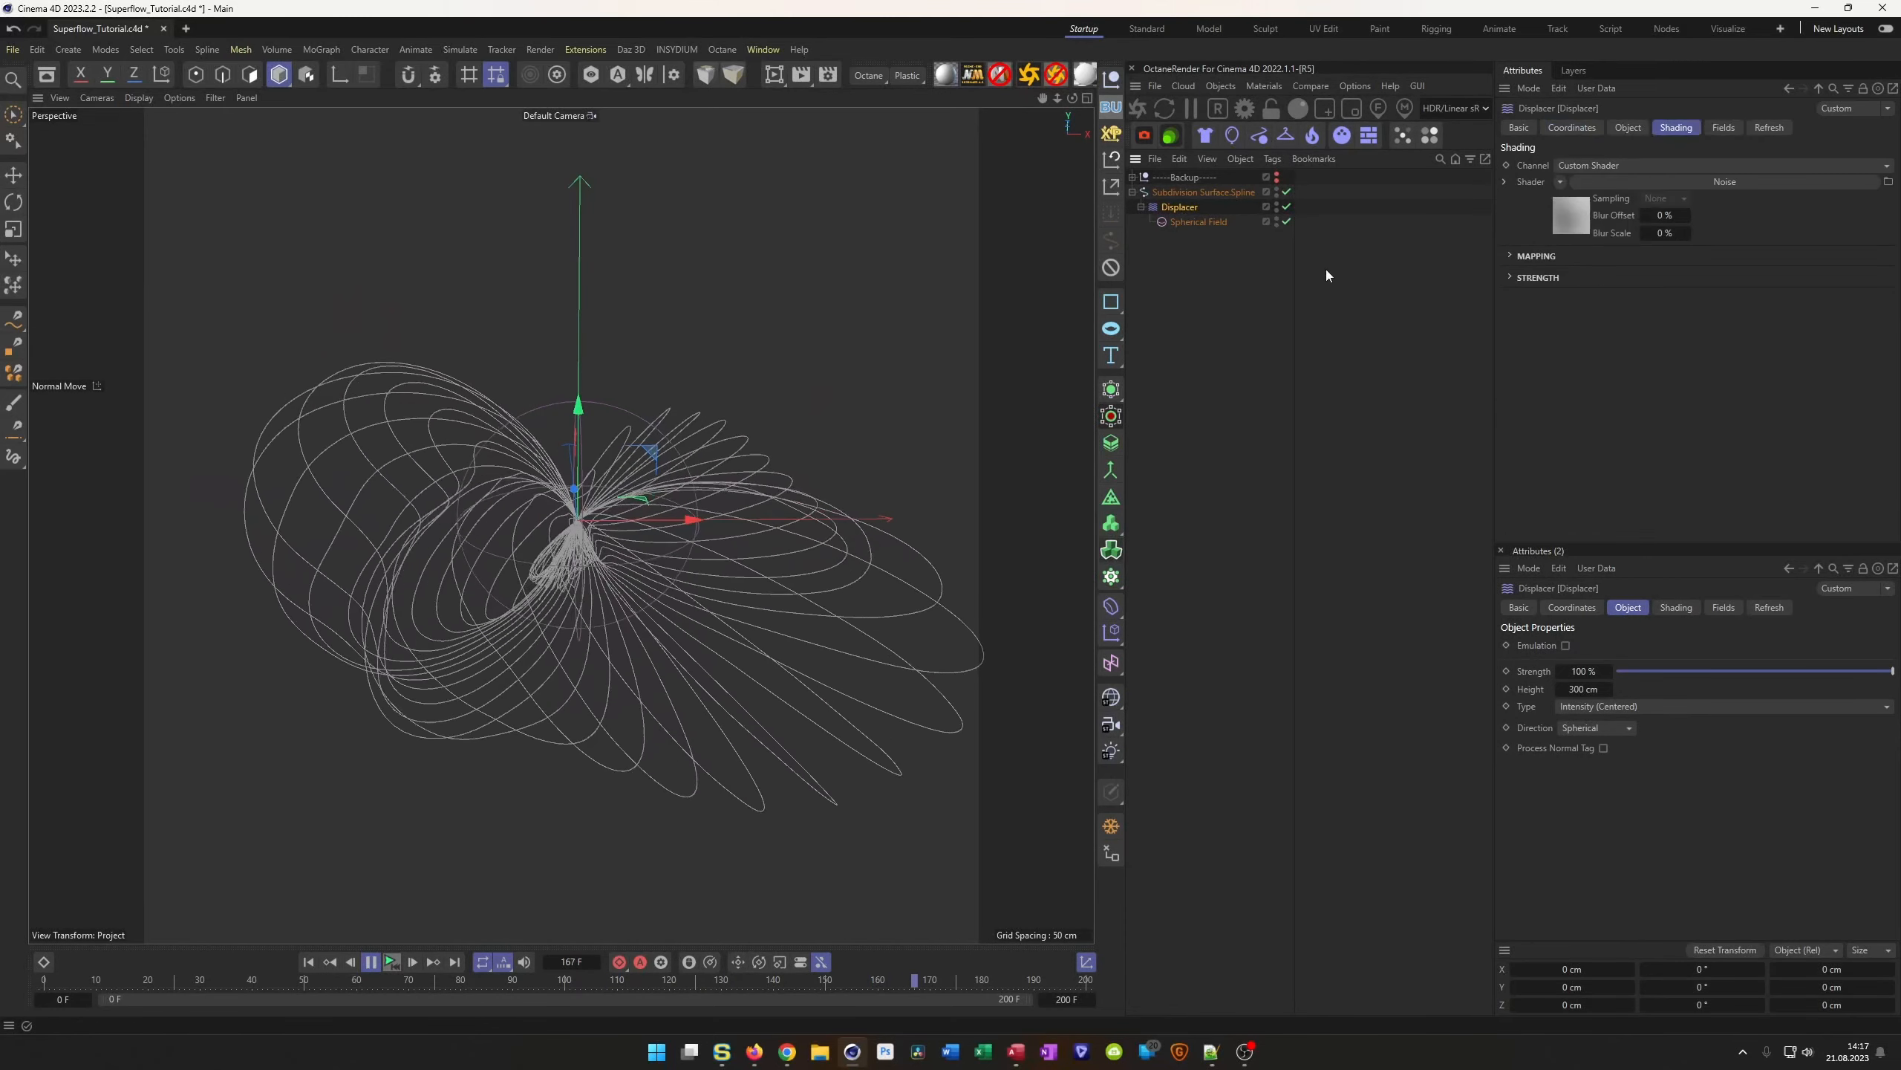
click(1628, 127)
mouse_move(1609, 209)
mouse_down()
mouse_move(1636, 209)
mouse_move(1582, 232)
mouse_up()
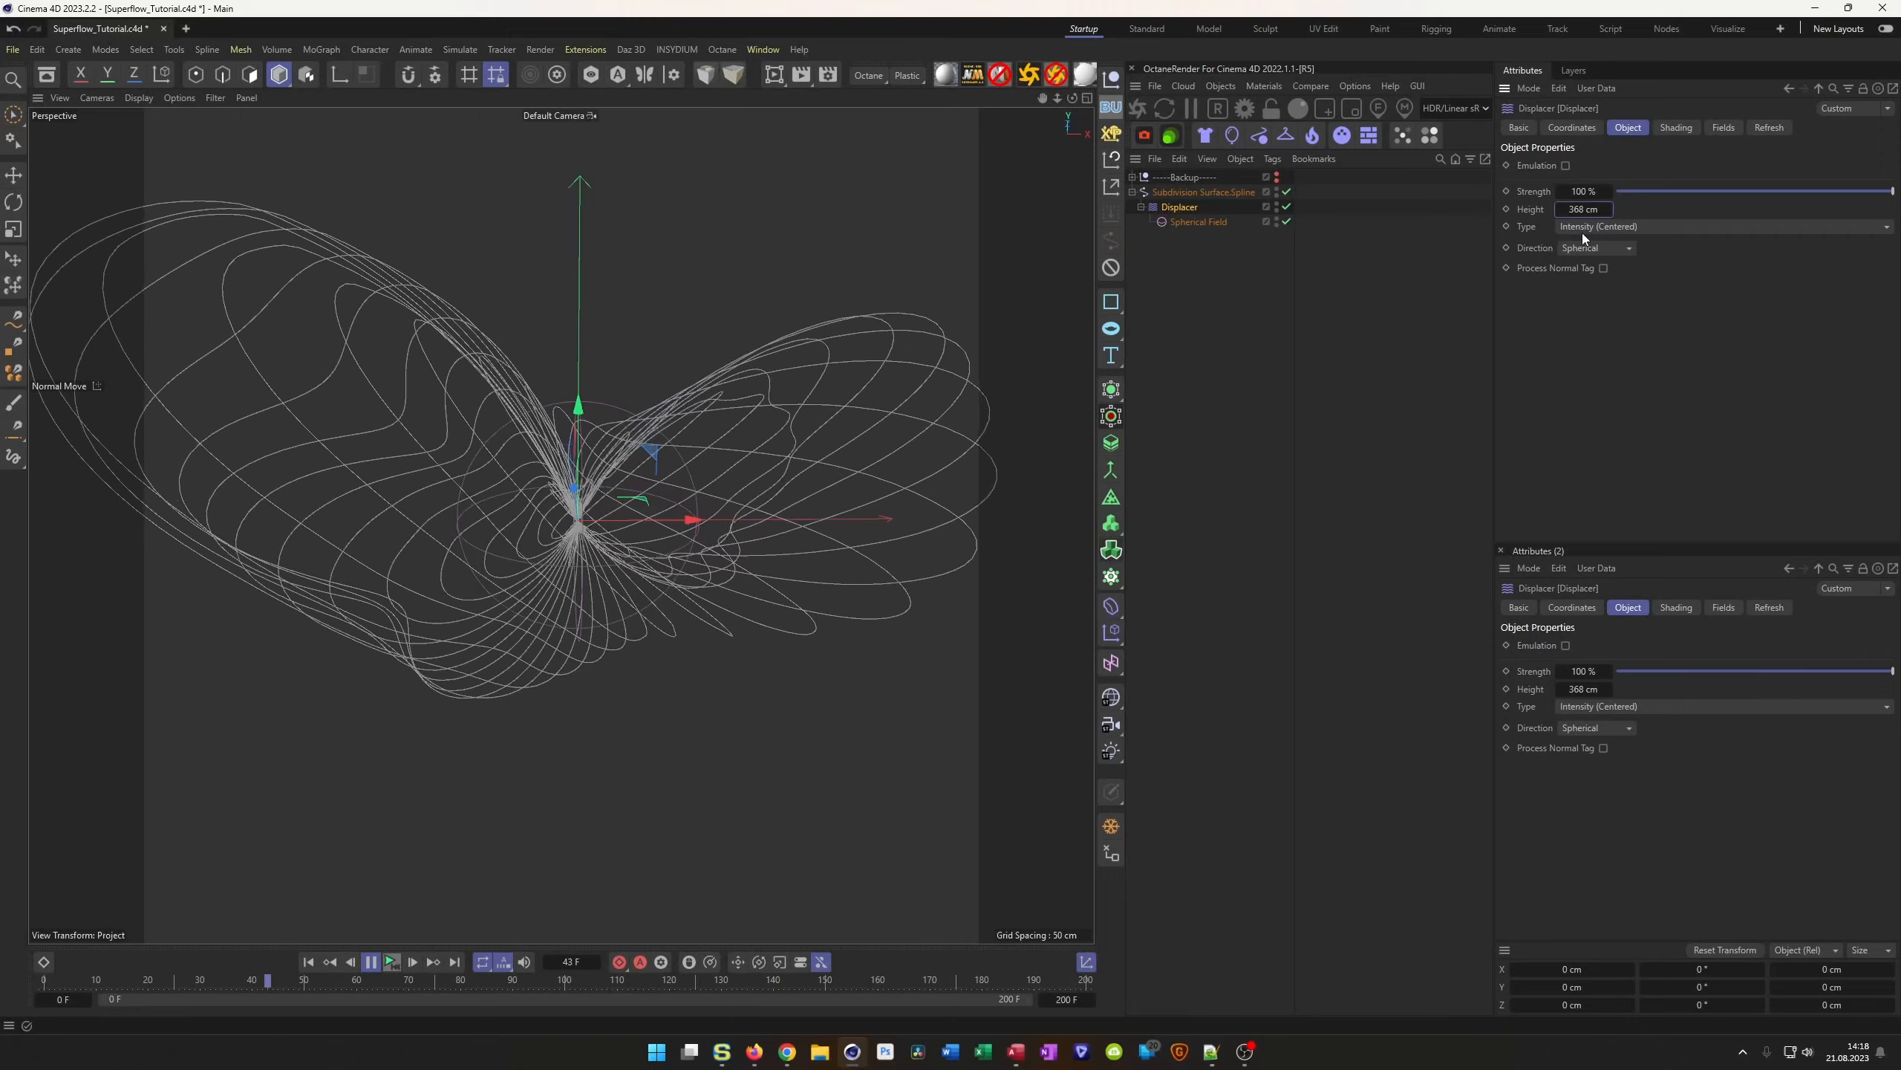
text(35)
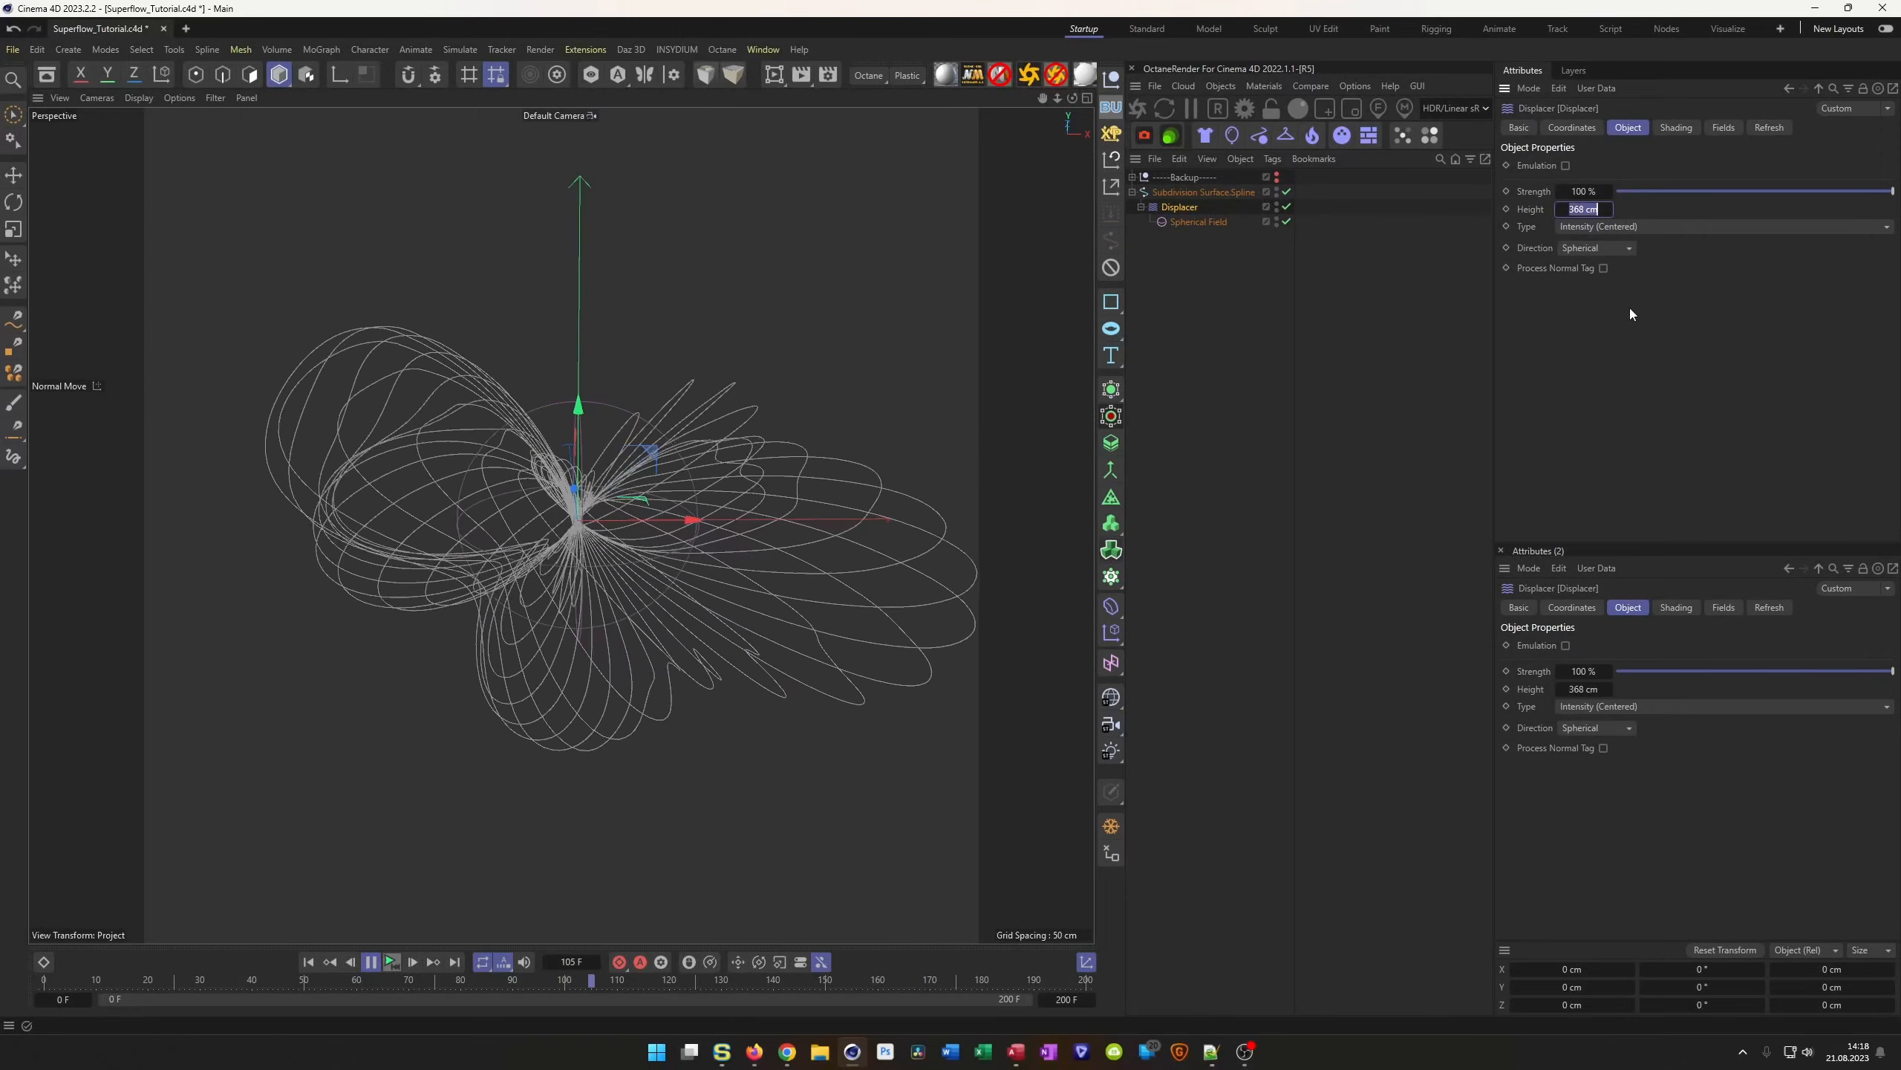
text(0)
key(Return)
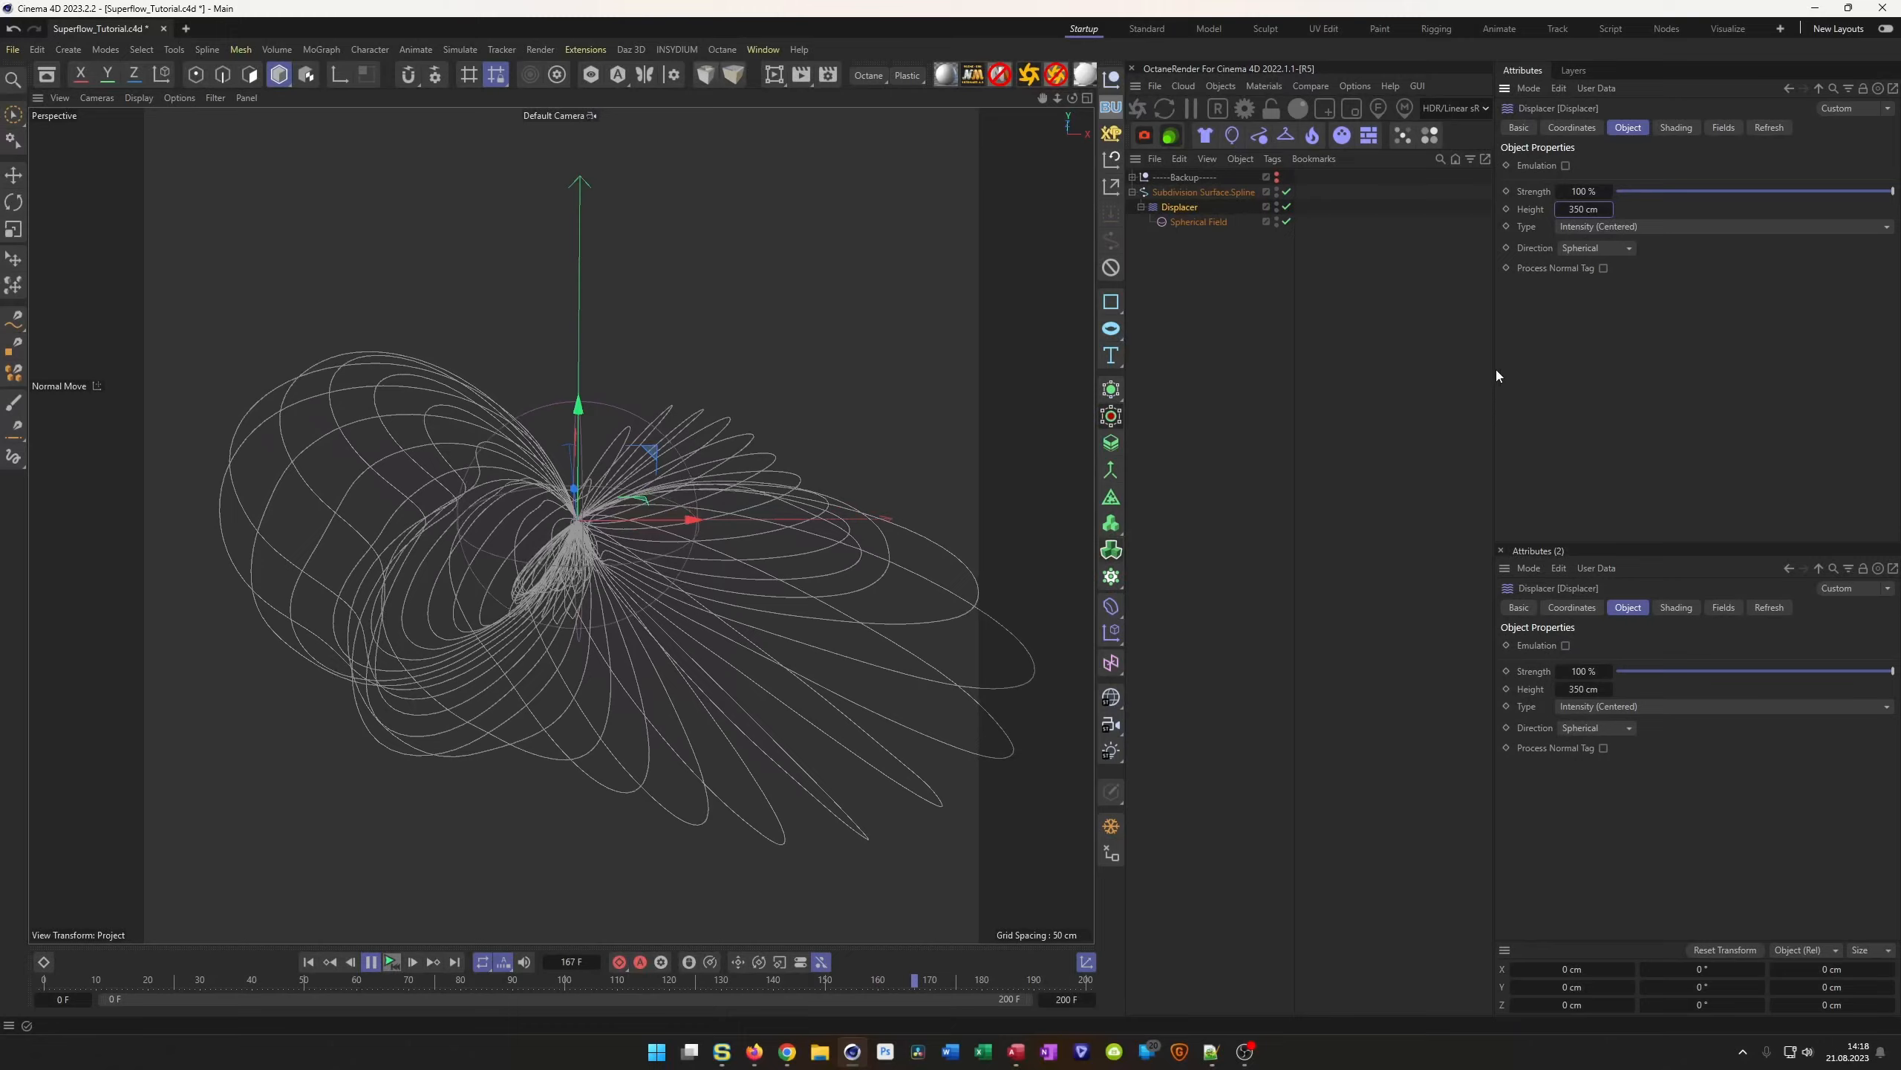
key(ctrl+s)
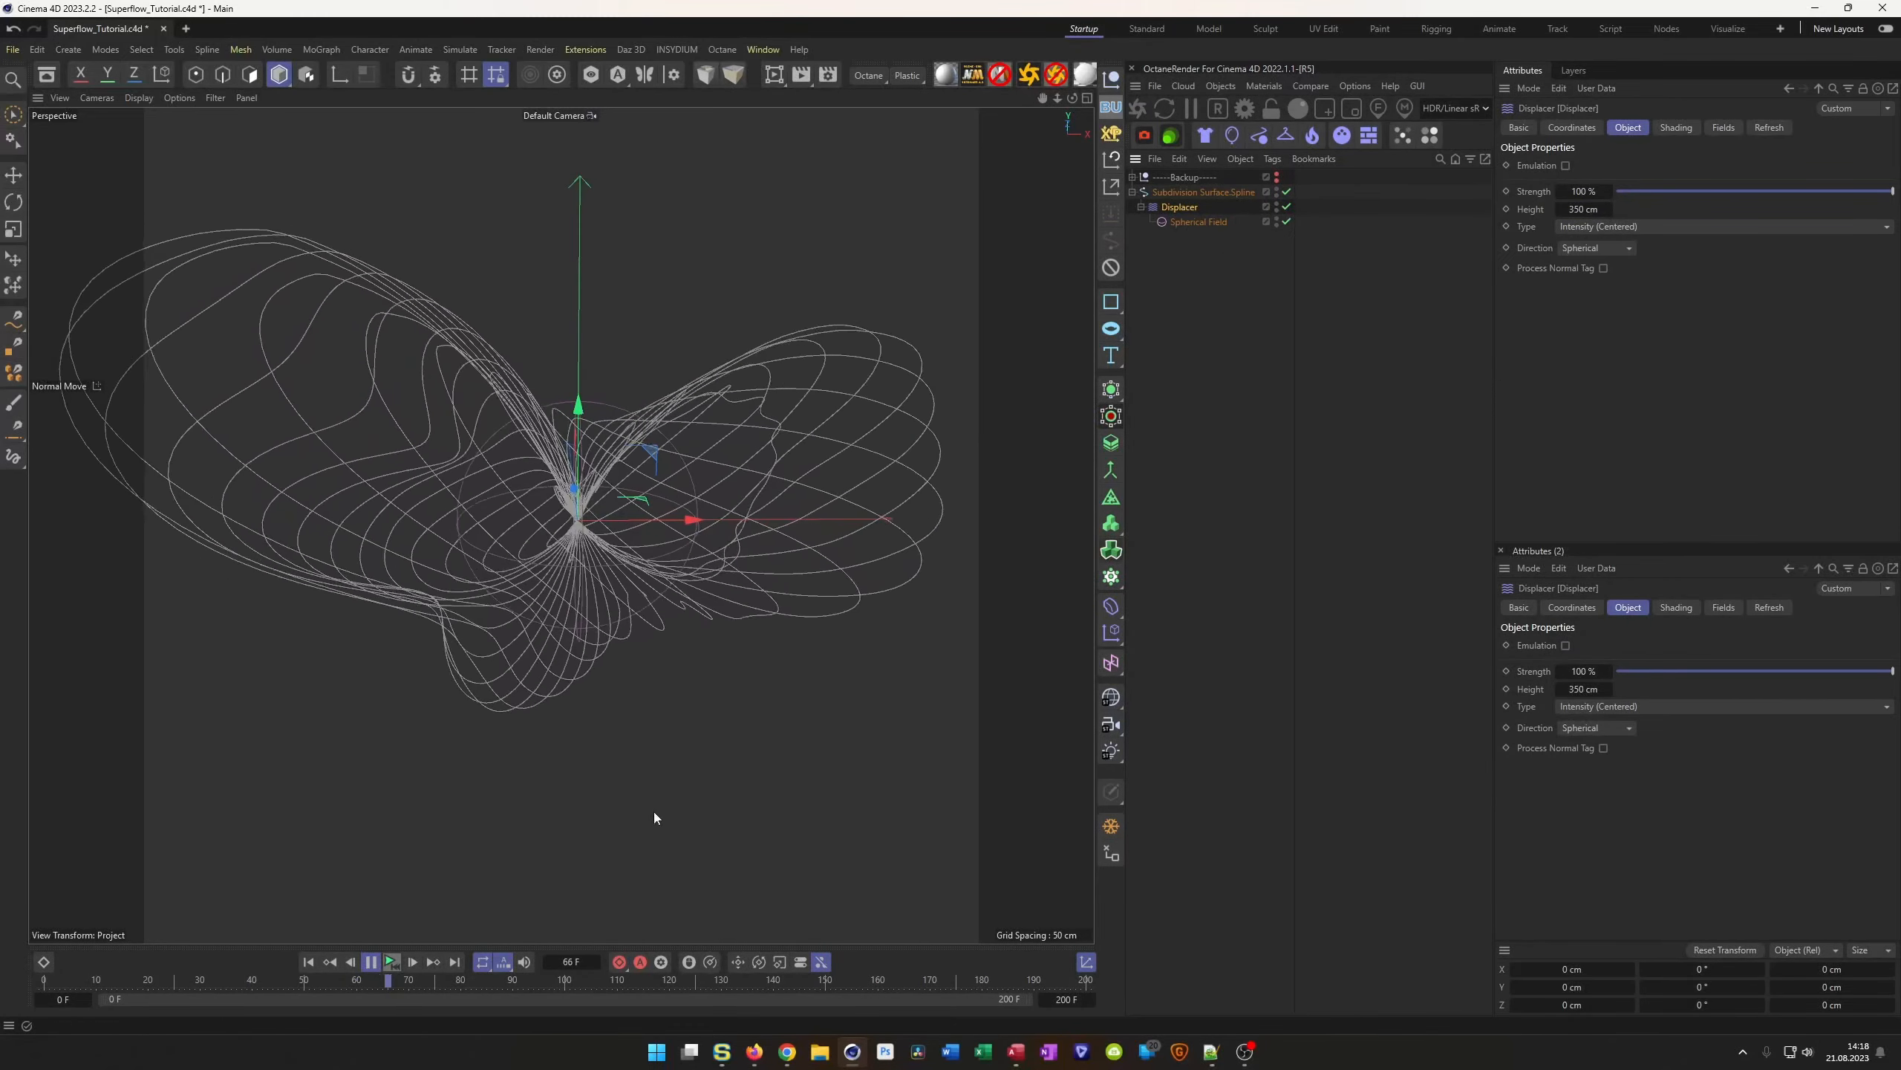
Stop the animation playback and add a Cube primitive to the scene
click(395, 966)
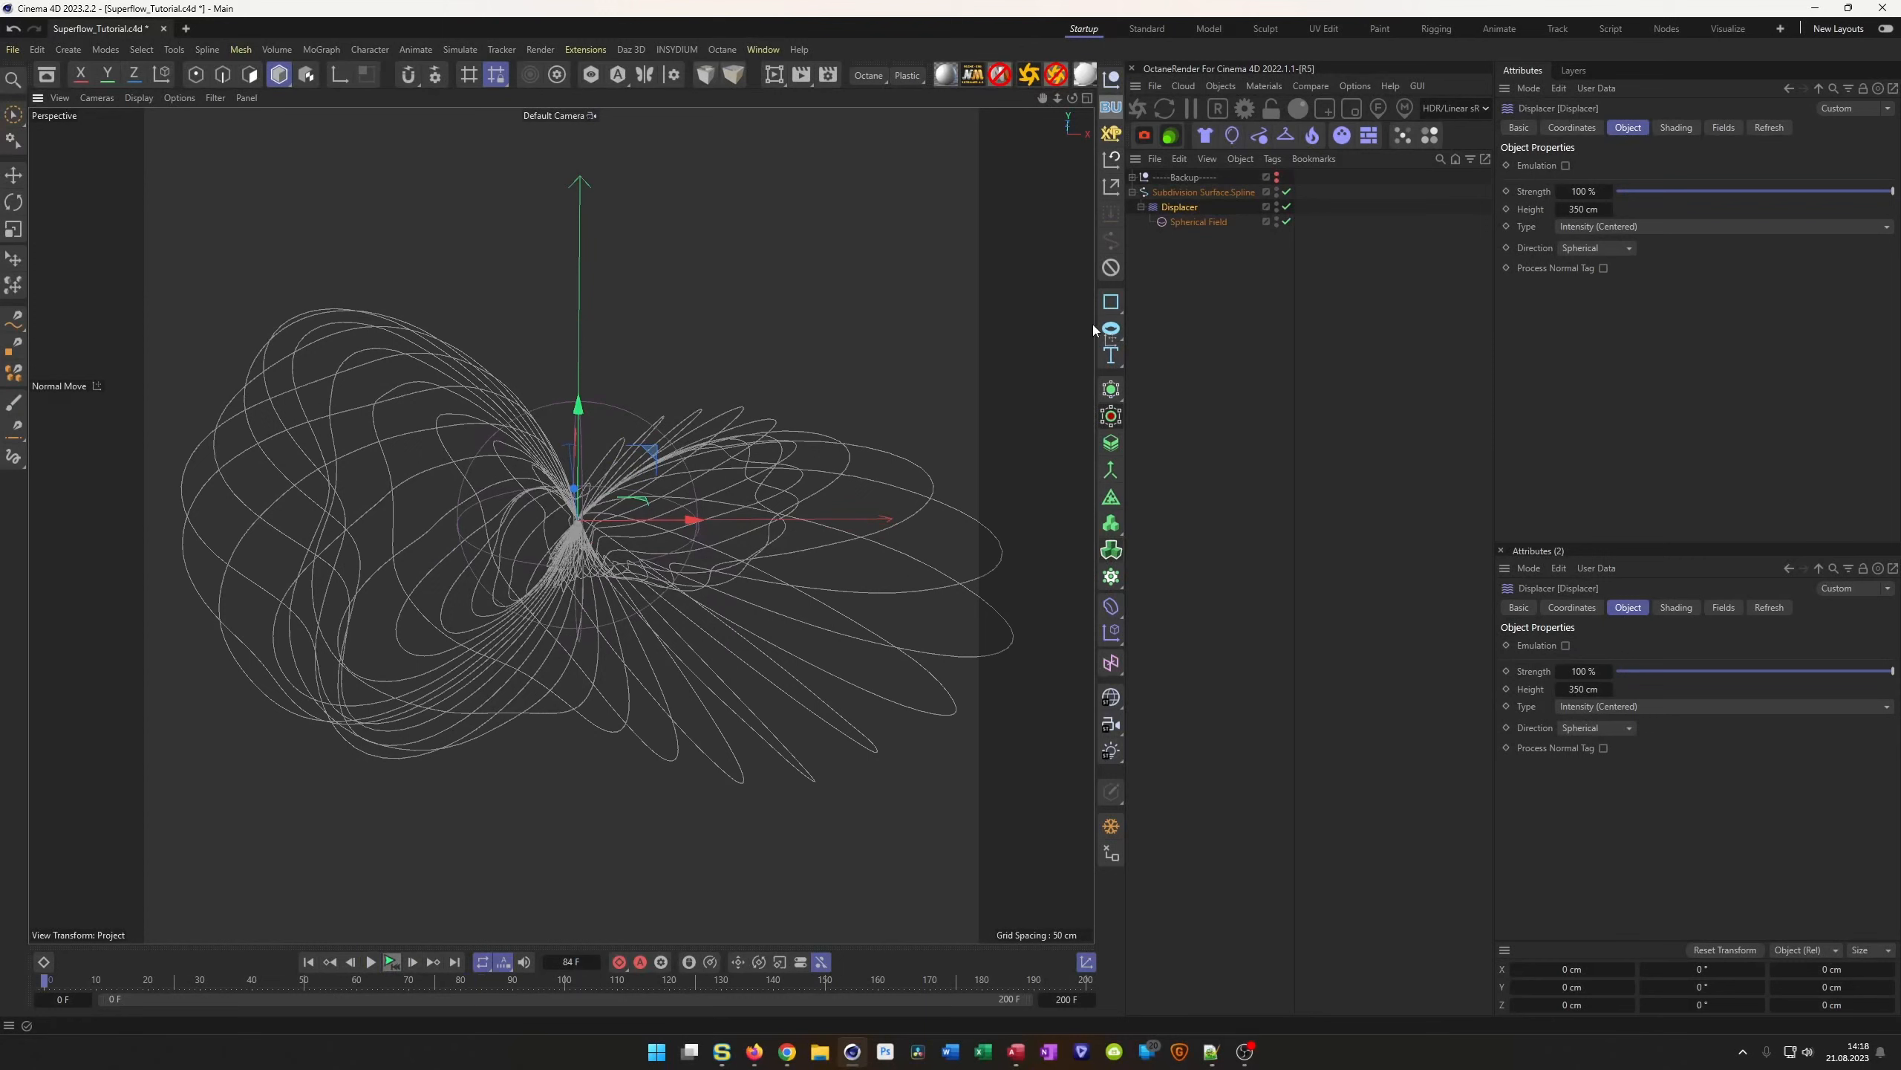
click(1111, 330)
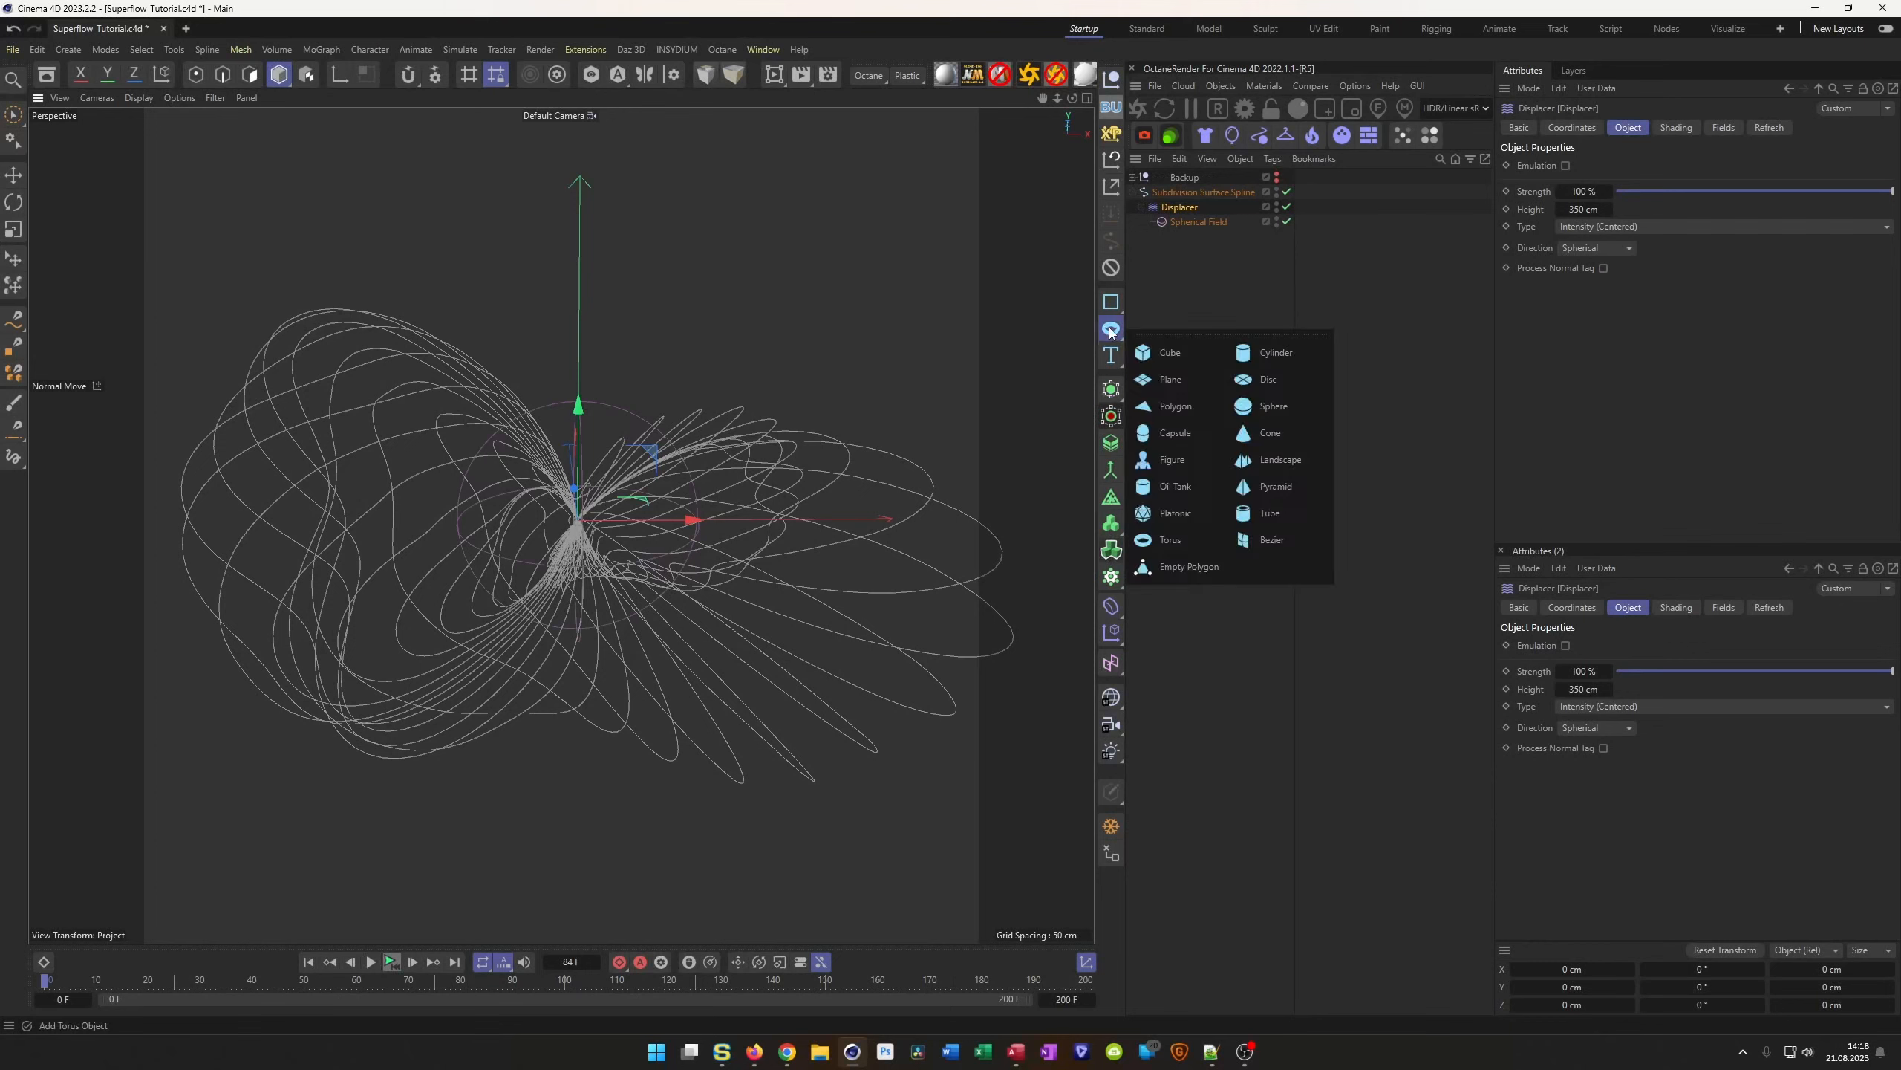
click(1172, 347)
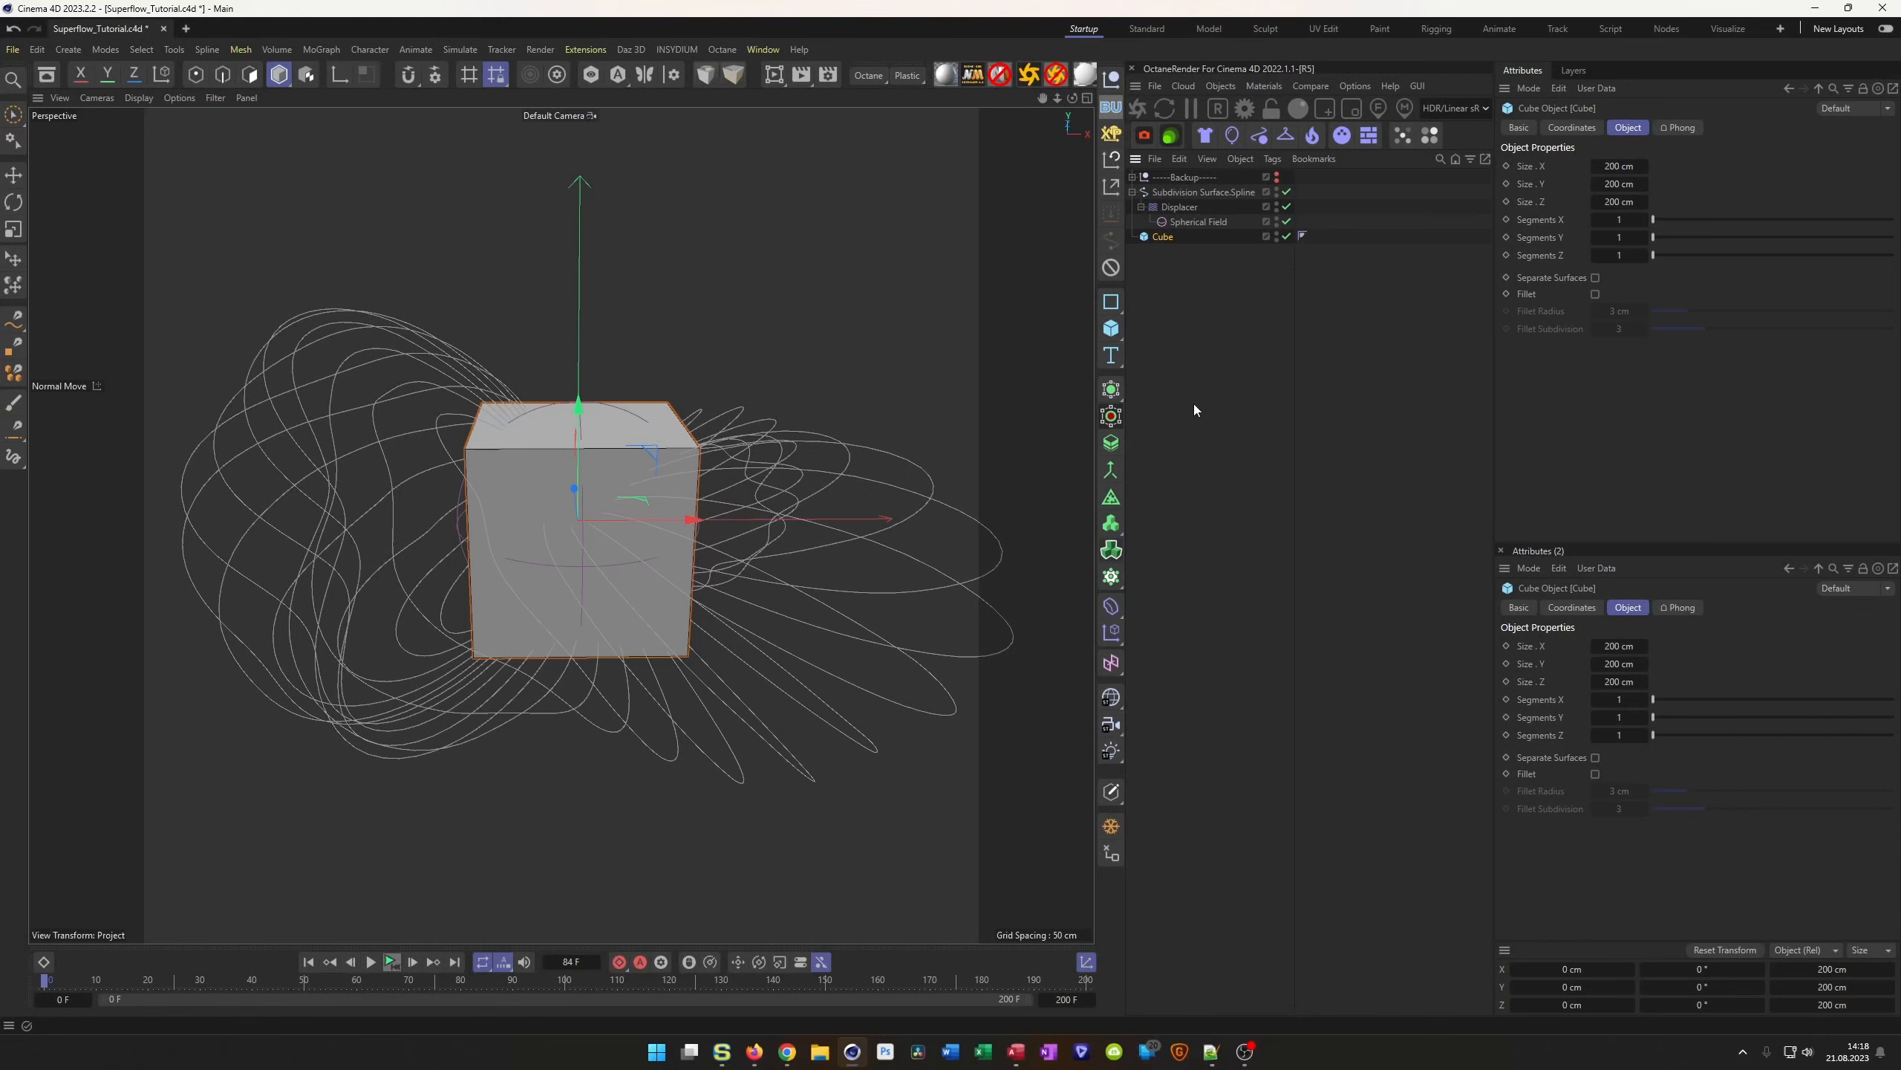
Check the Insert Objects at options in the Interface preferences without changing them
key(ctrl+e)
drag(1282, 395, 1018, 286)
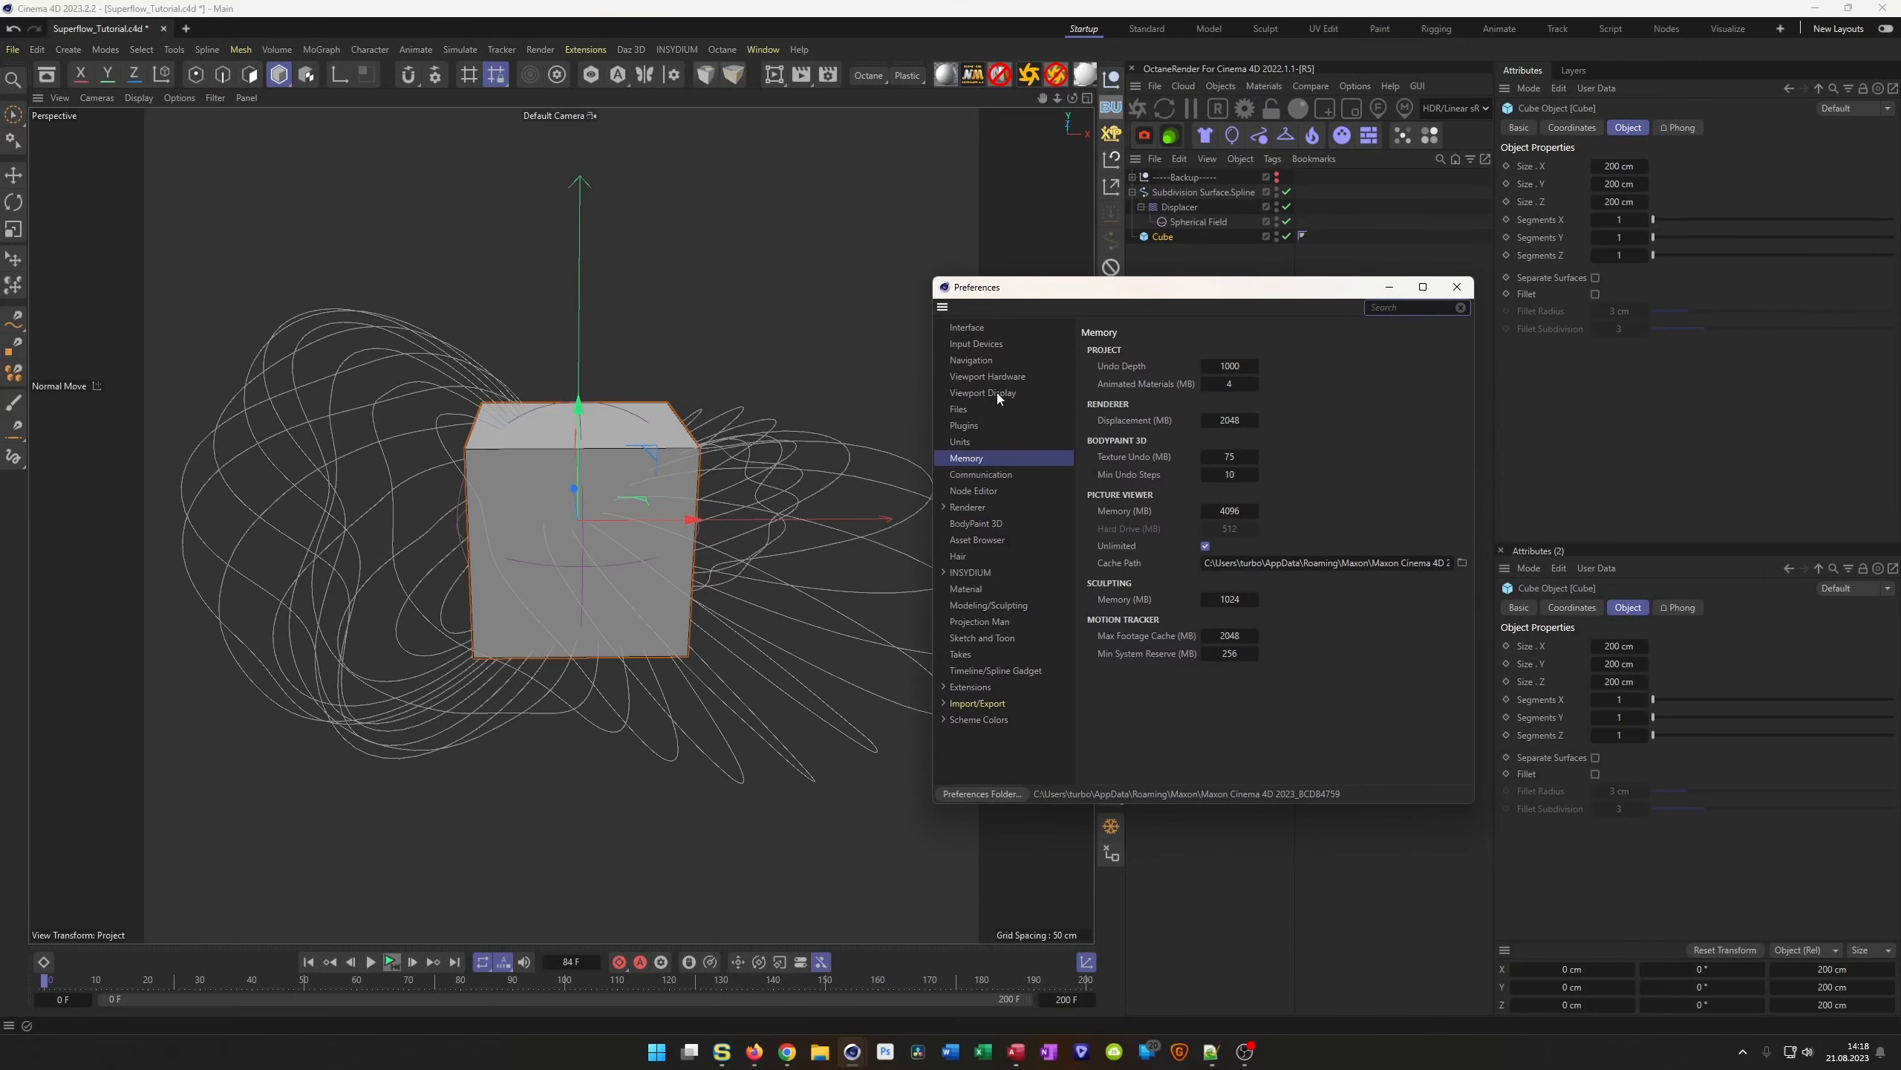
click(970, 330)
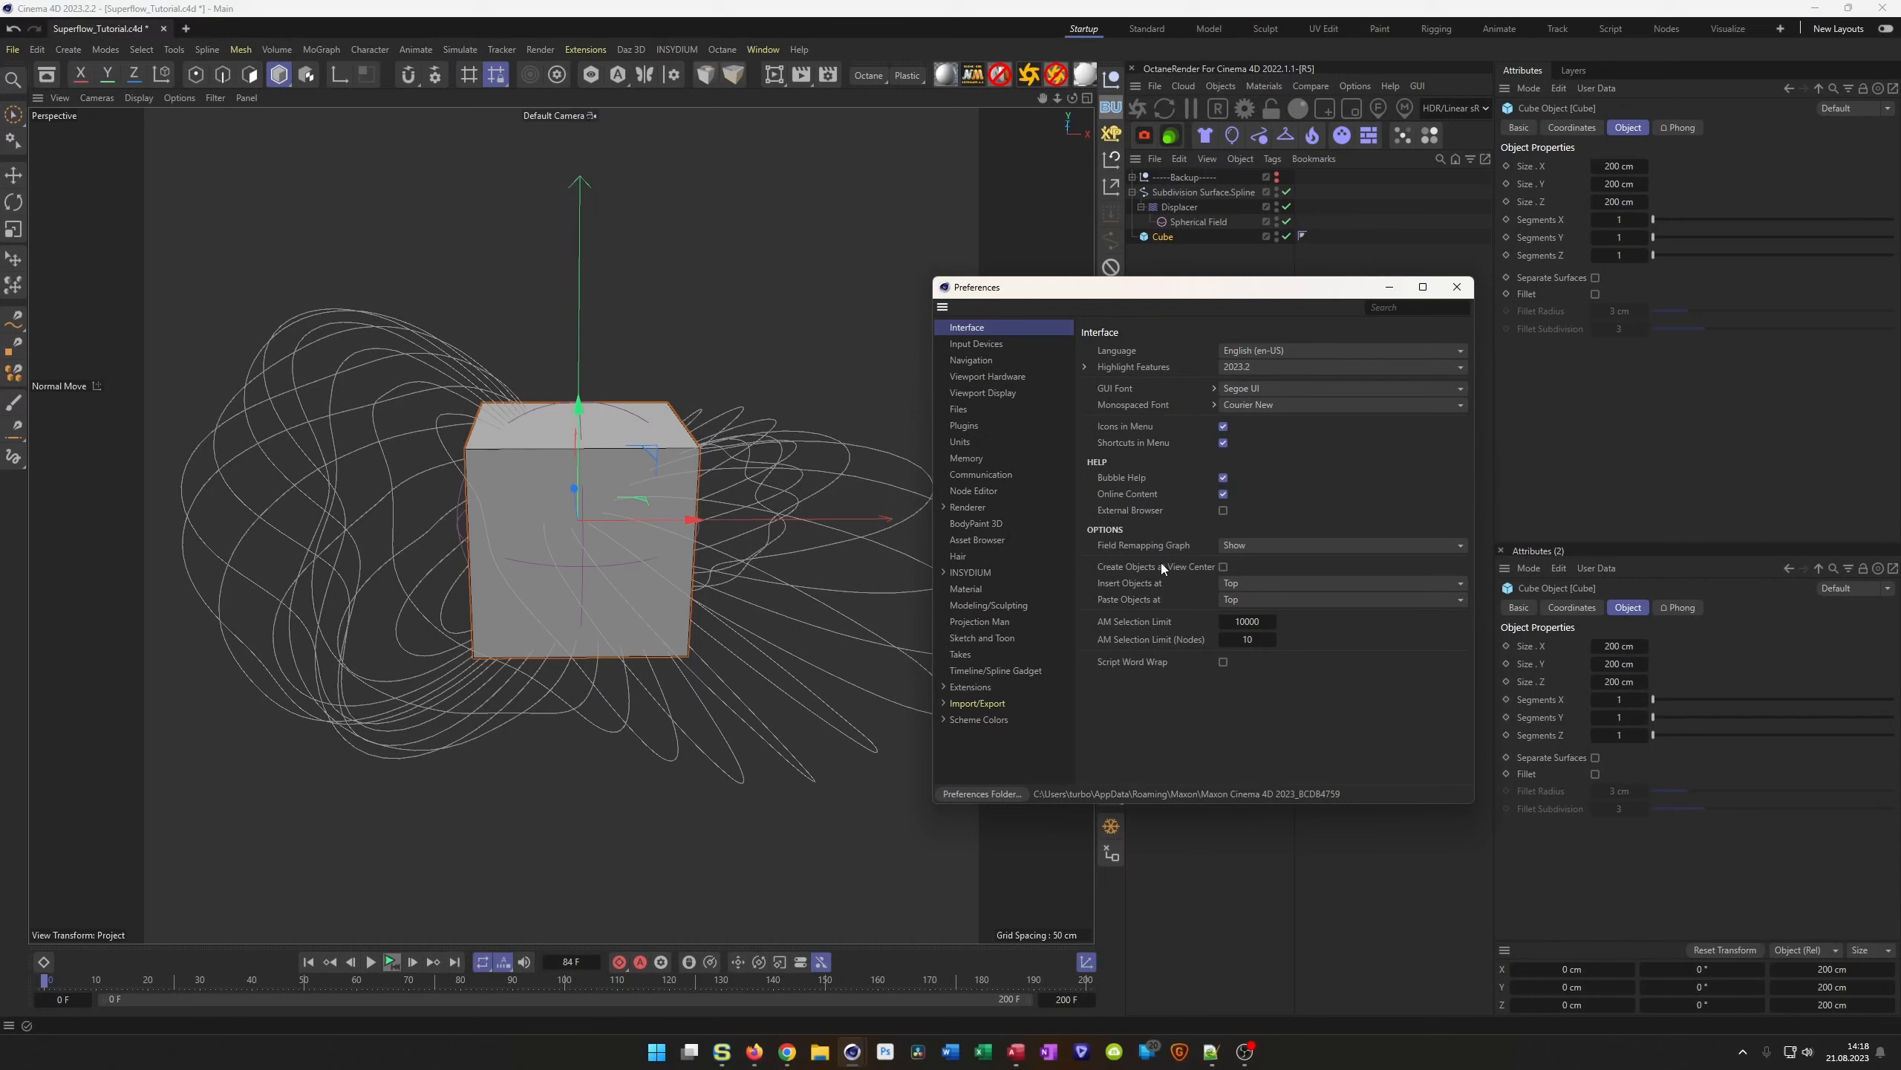
click(1241, 583)
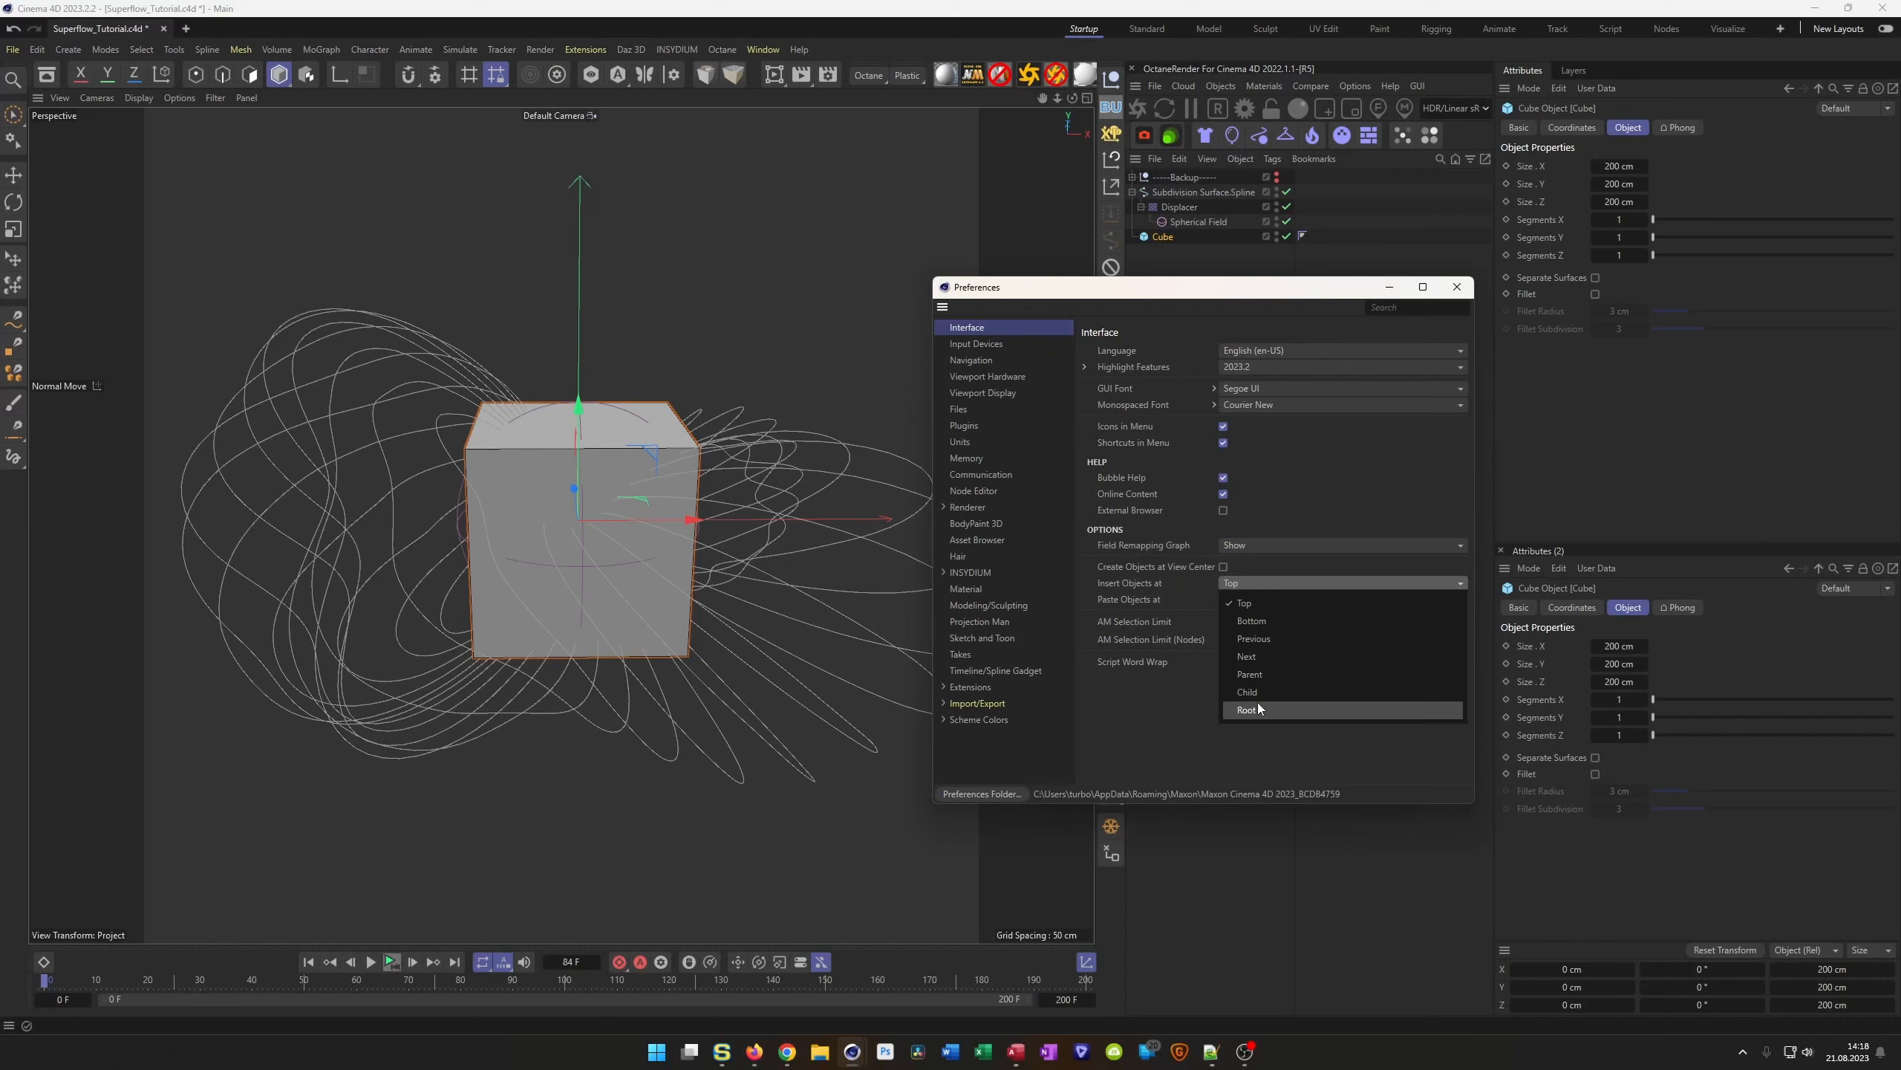
click(1306, 499)
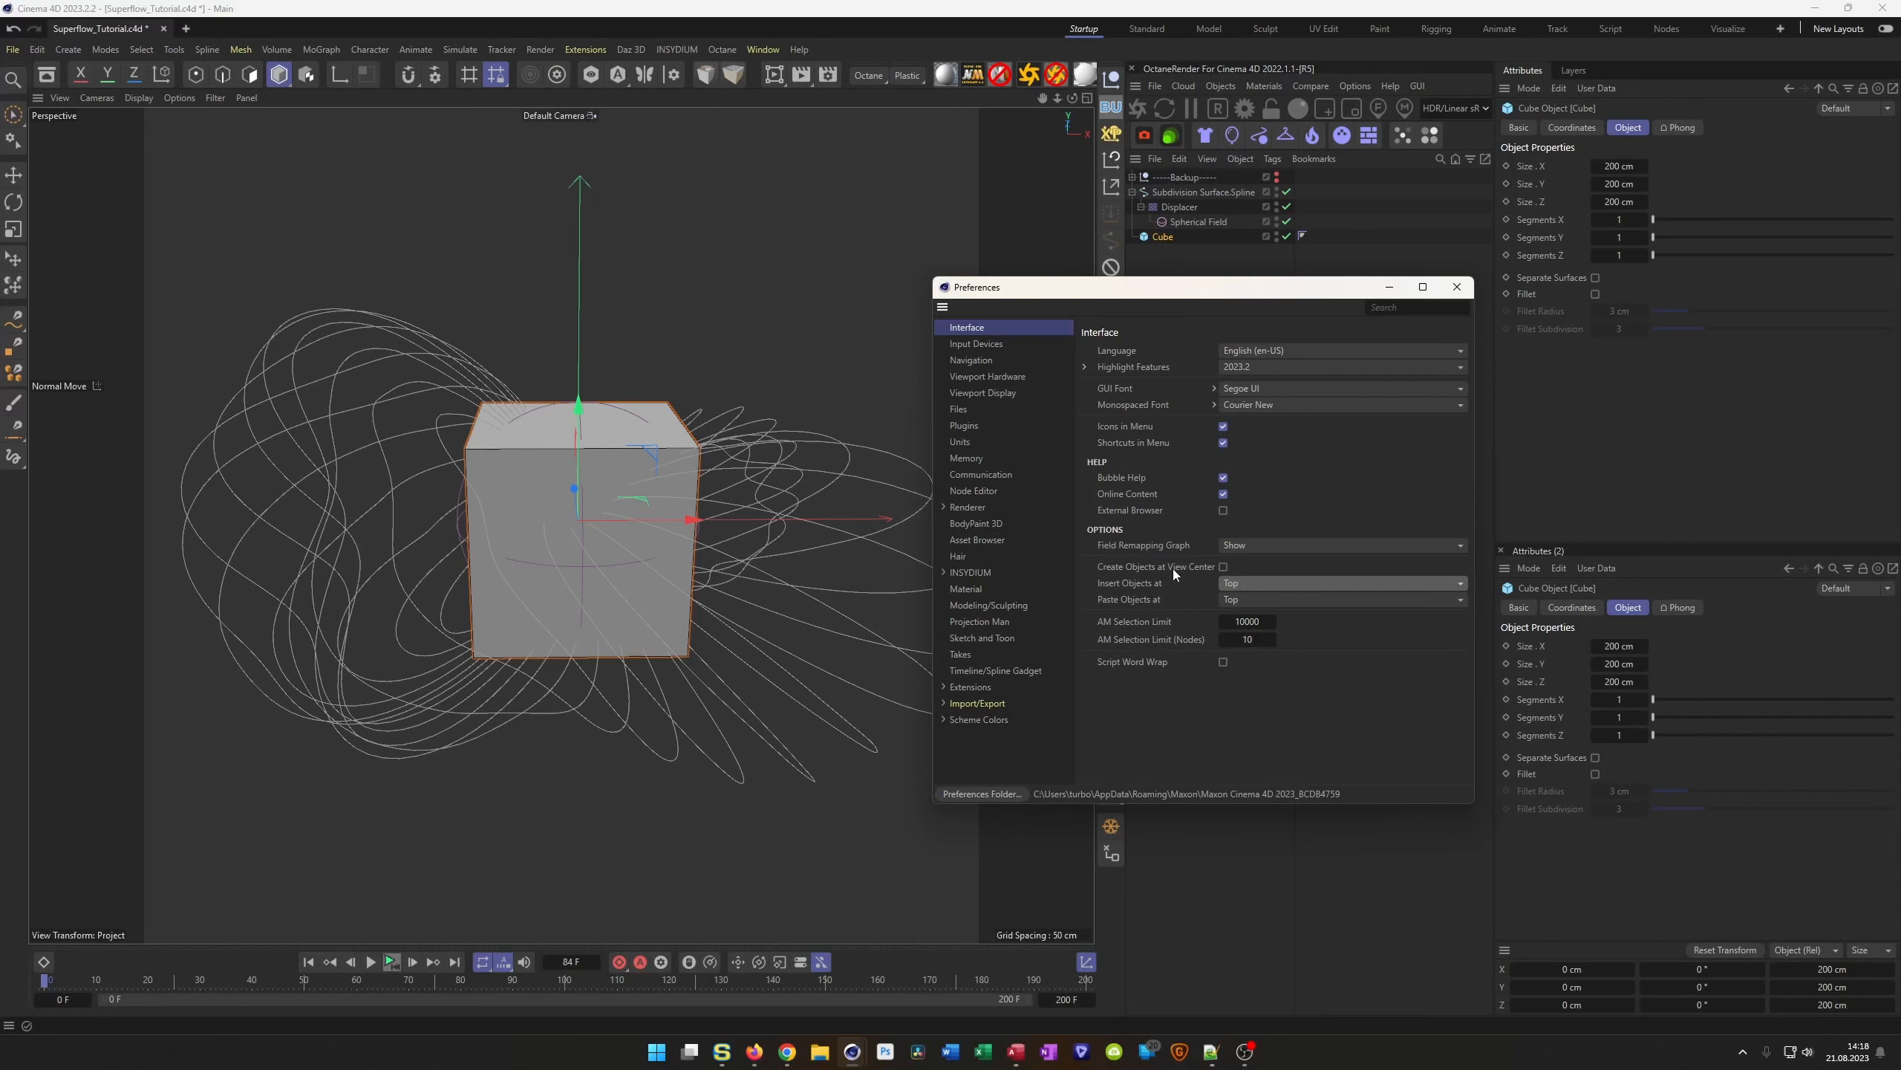
click(1456, 287)
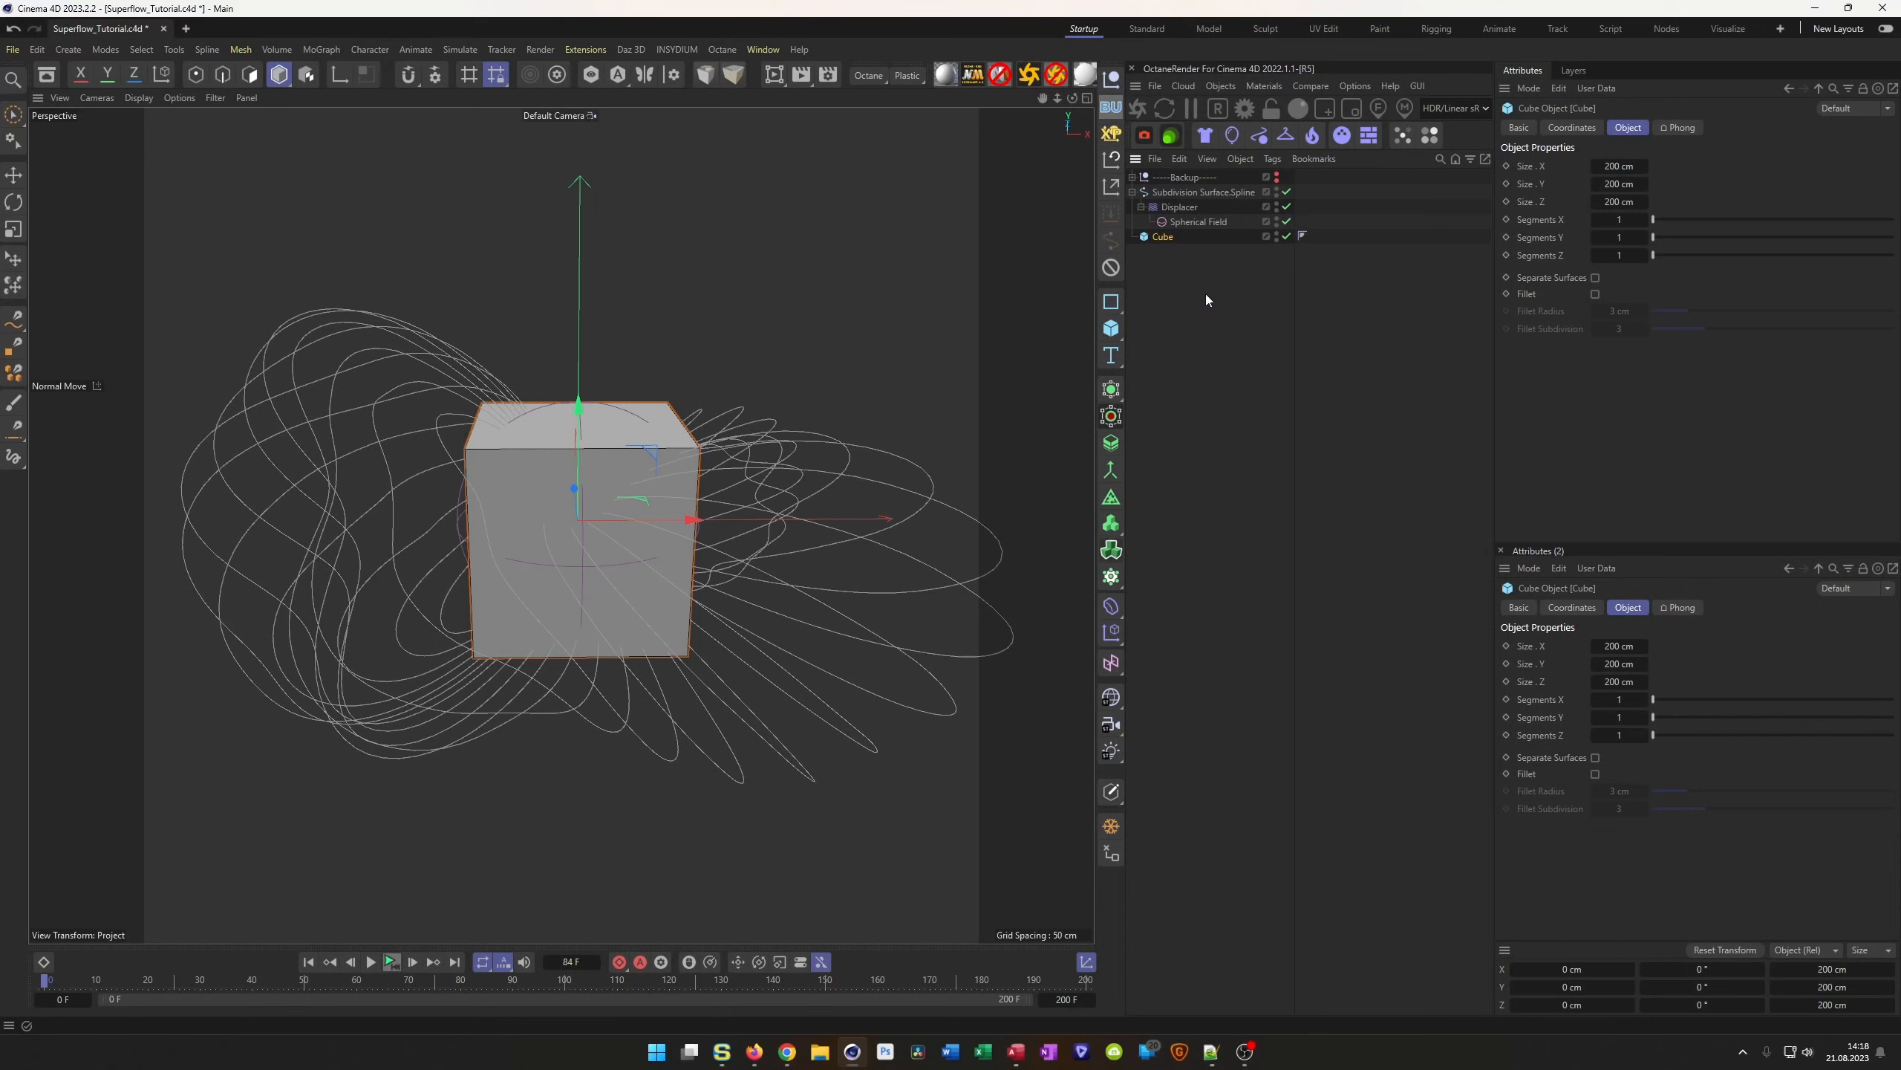
Select the cube's Size X, Y and Z together and open them for editing
click(1609, 166)
drag(1527, 161, 1533, 202)
click(1618, 167)
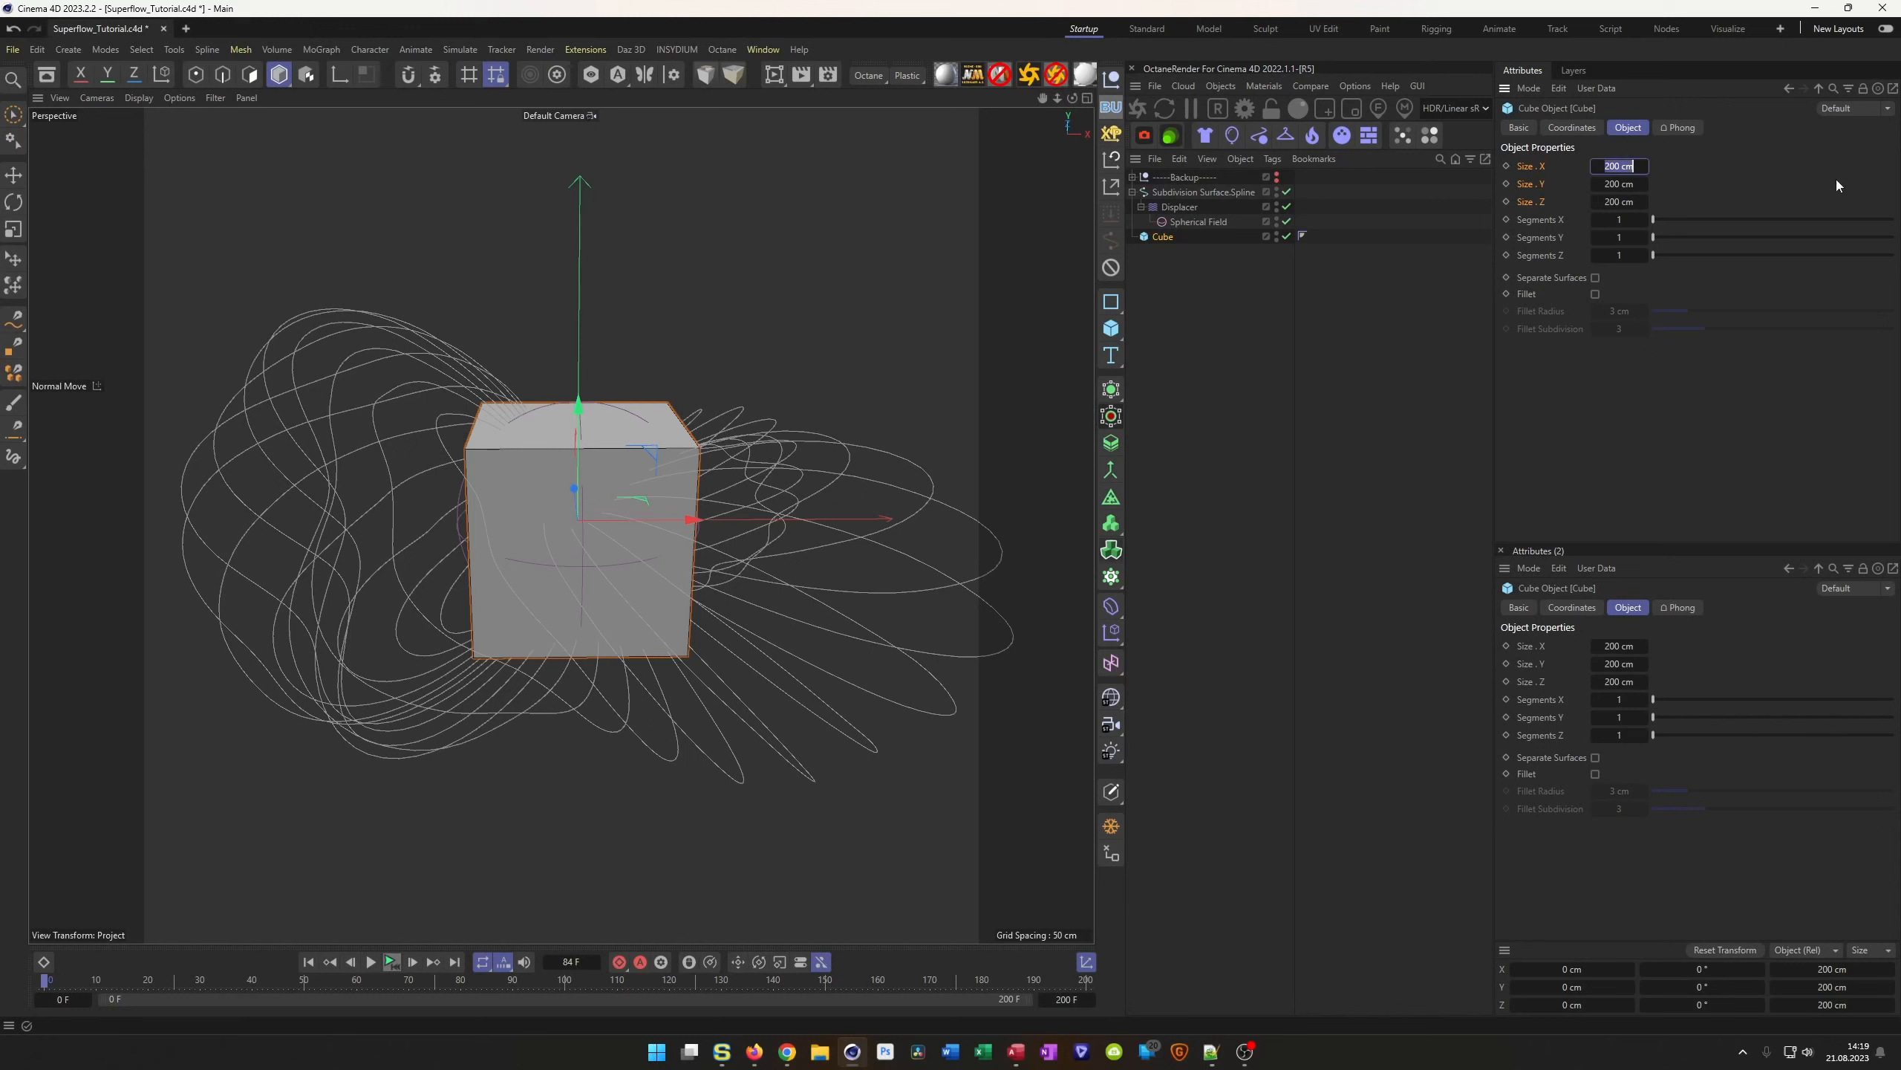
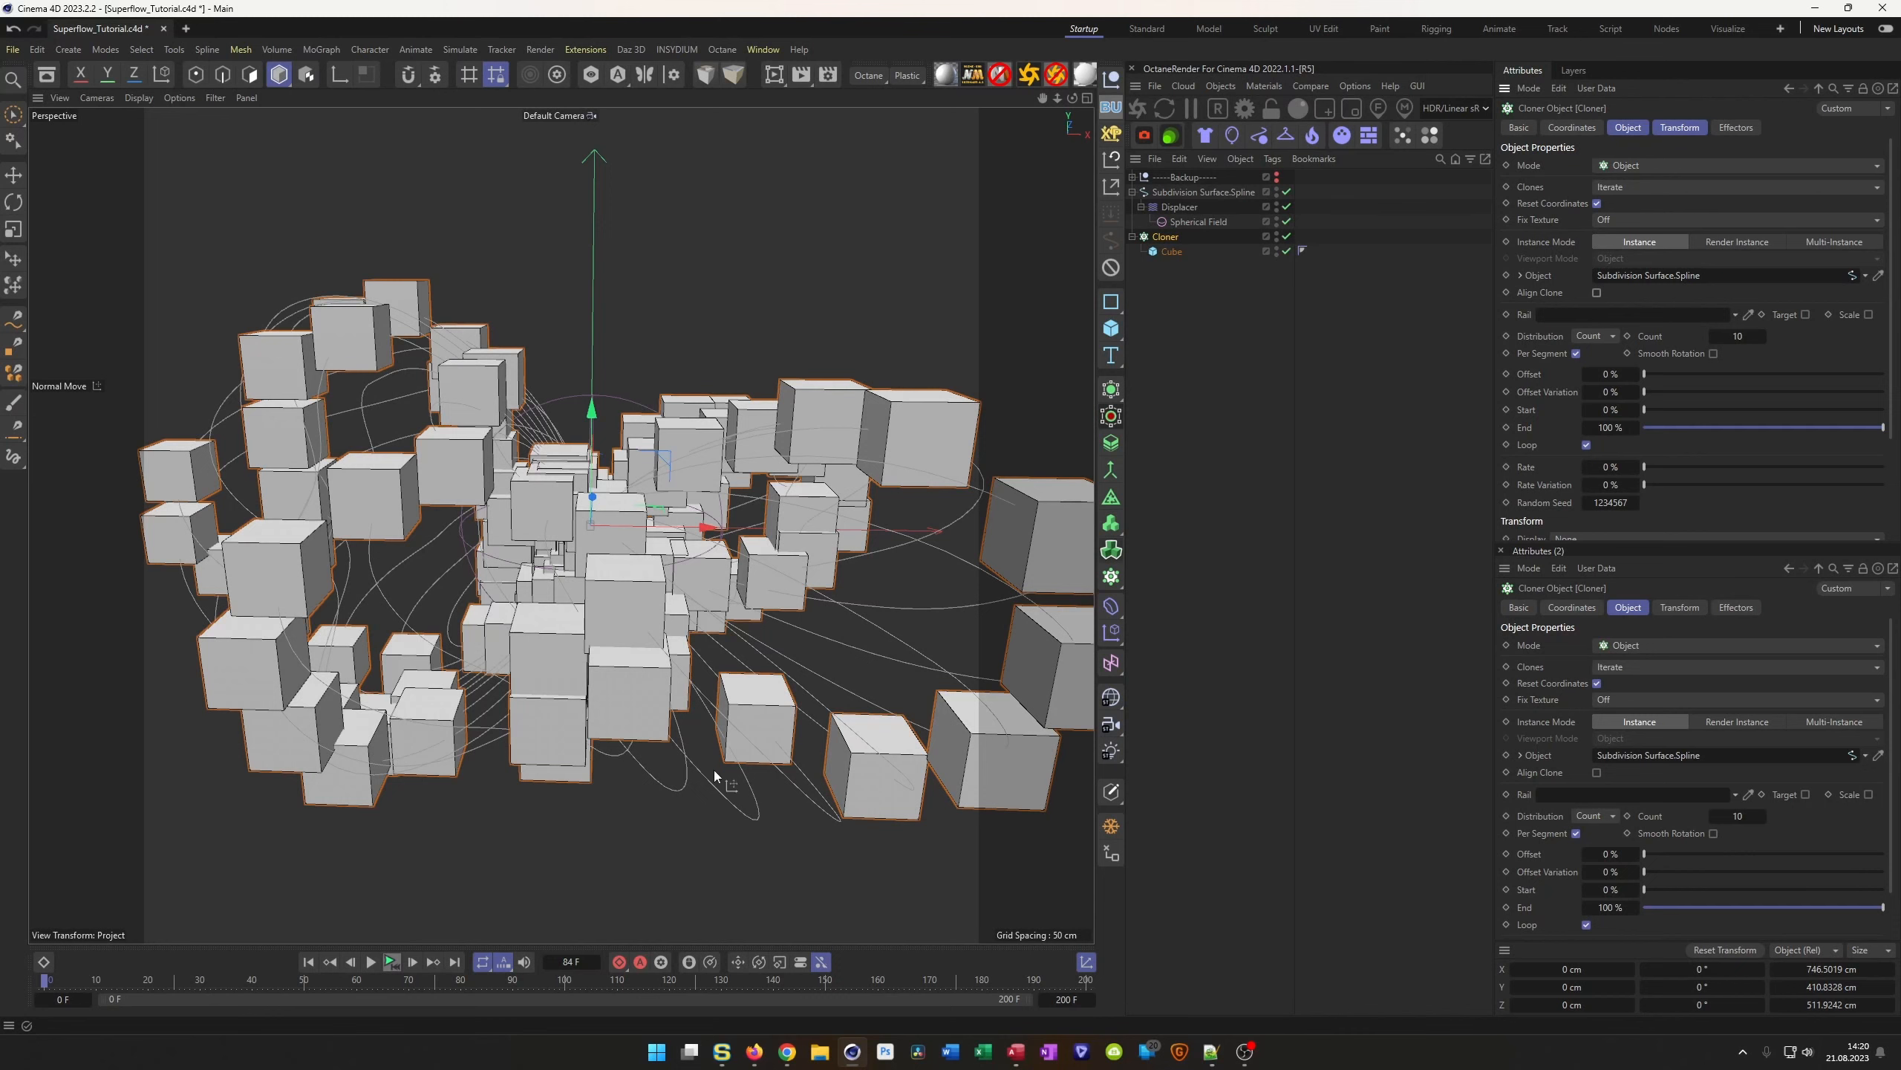
mouse_move(787, 1051)
click(802, 1005)
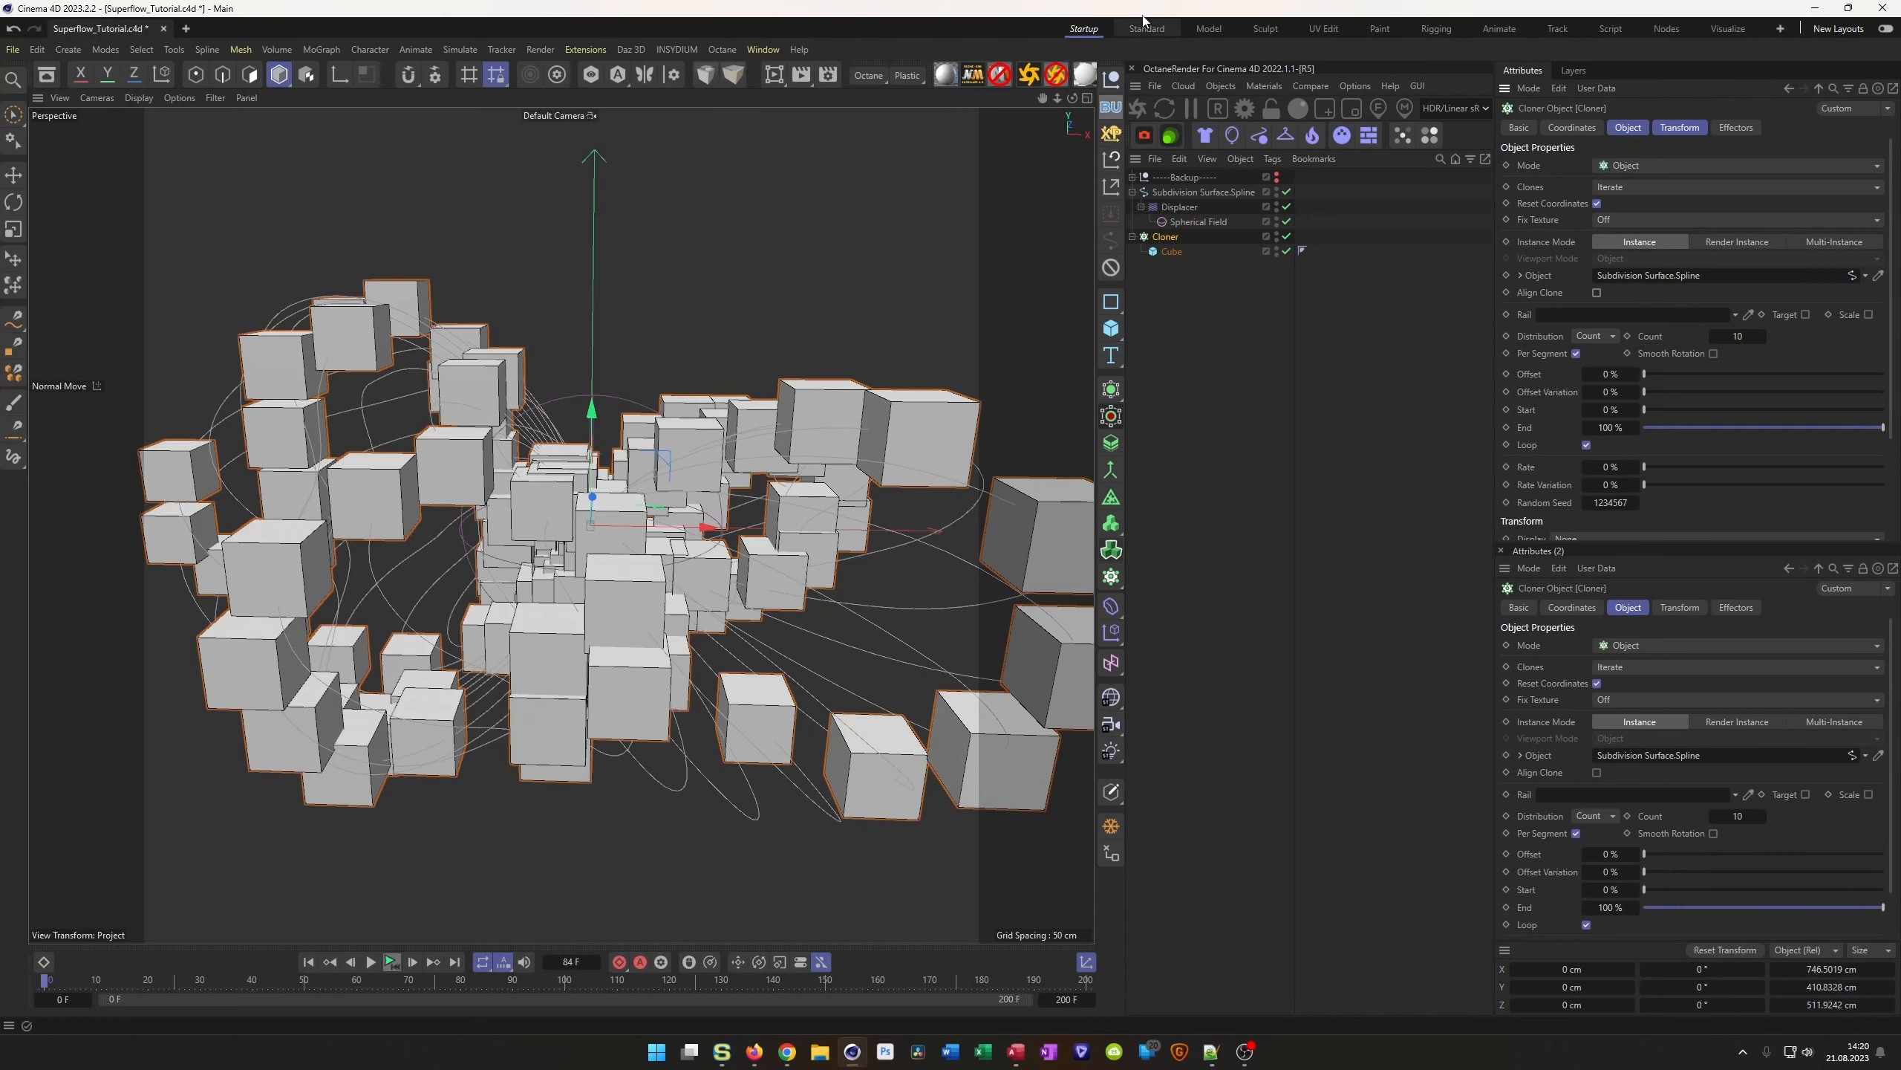
click(1527, 372)
Change the Cloner's Distribution to Step with a spacing of 10 cm between clones
click(1604, 337)
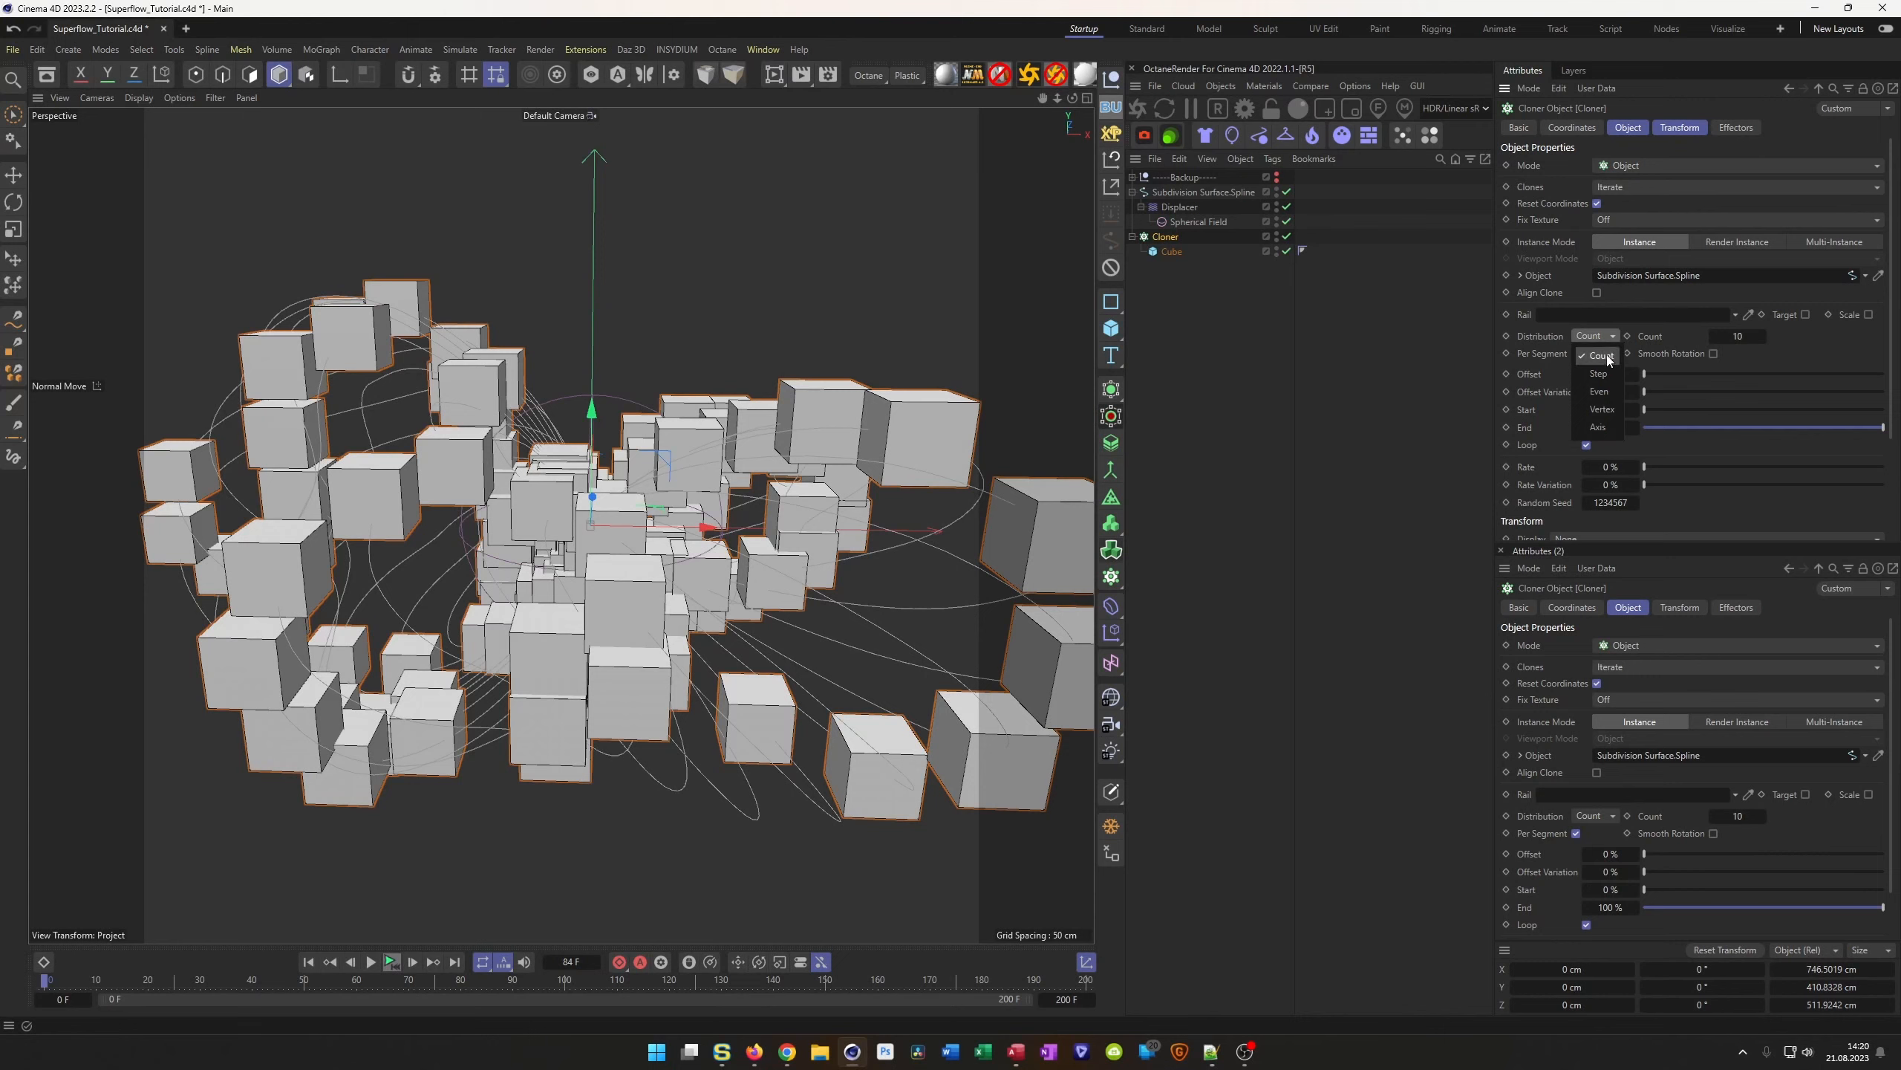
click(1606, 375)
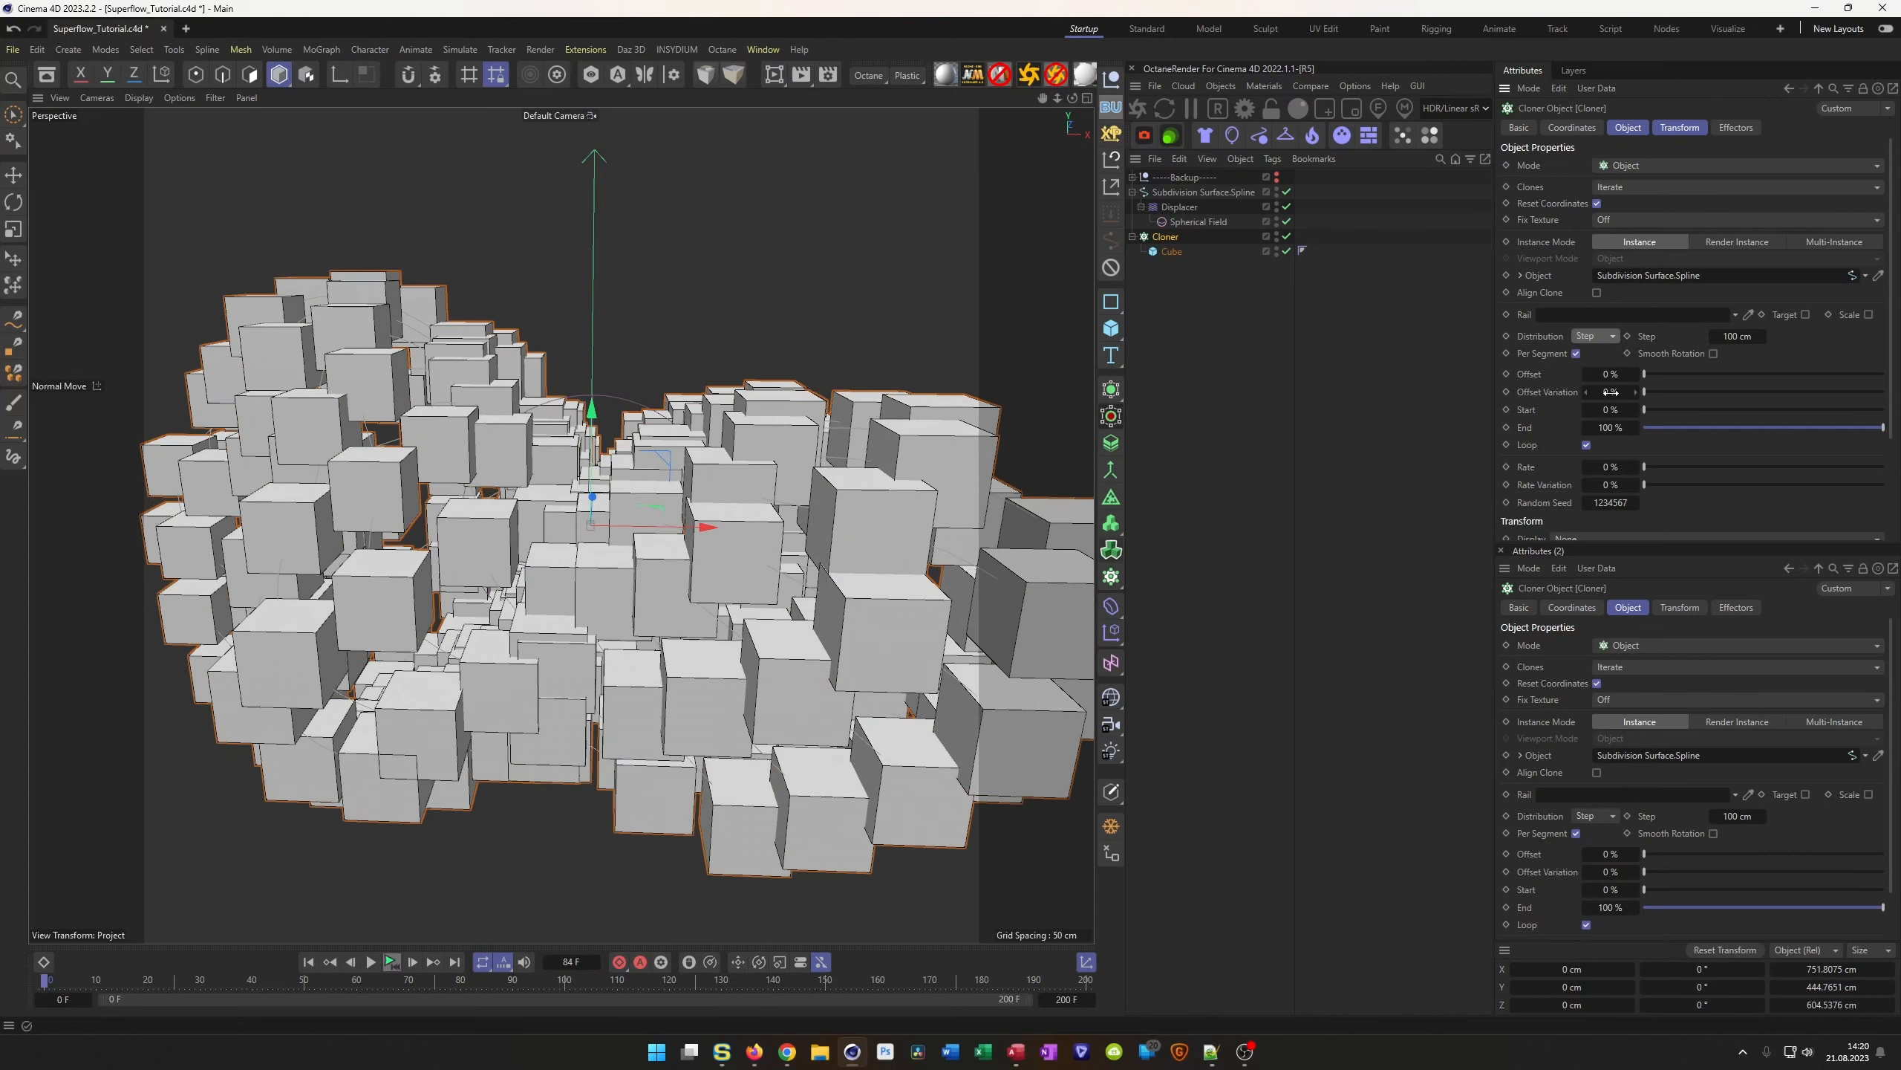
click(1736, 335)
text(10)
key(Return)
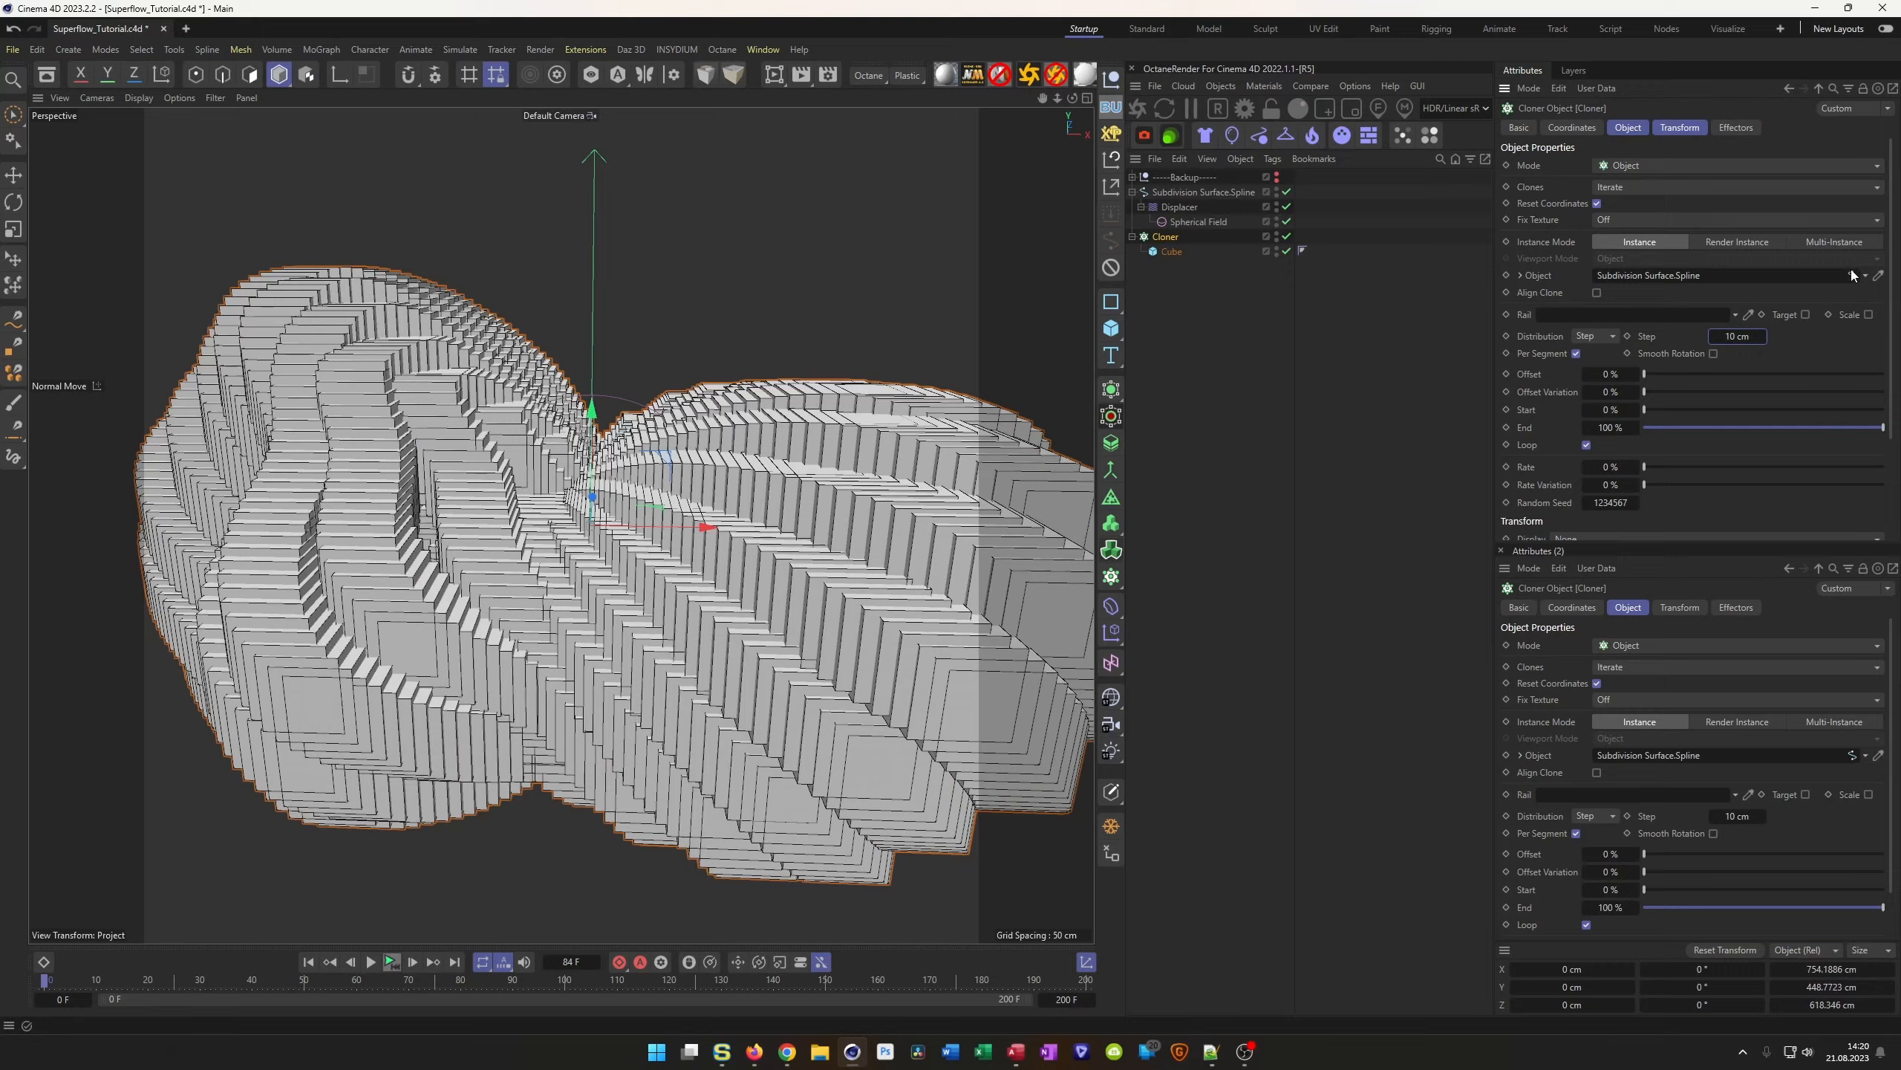
Switch the Cloner's Instance Mode to Multi-Instance and save the project
click(1826, 242)
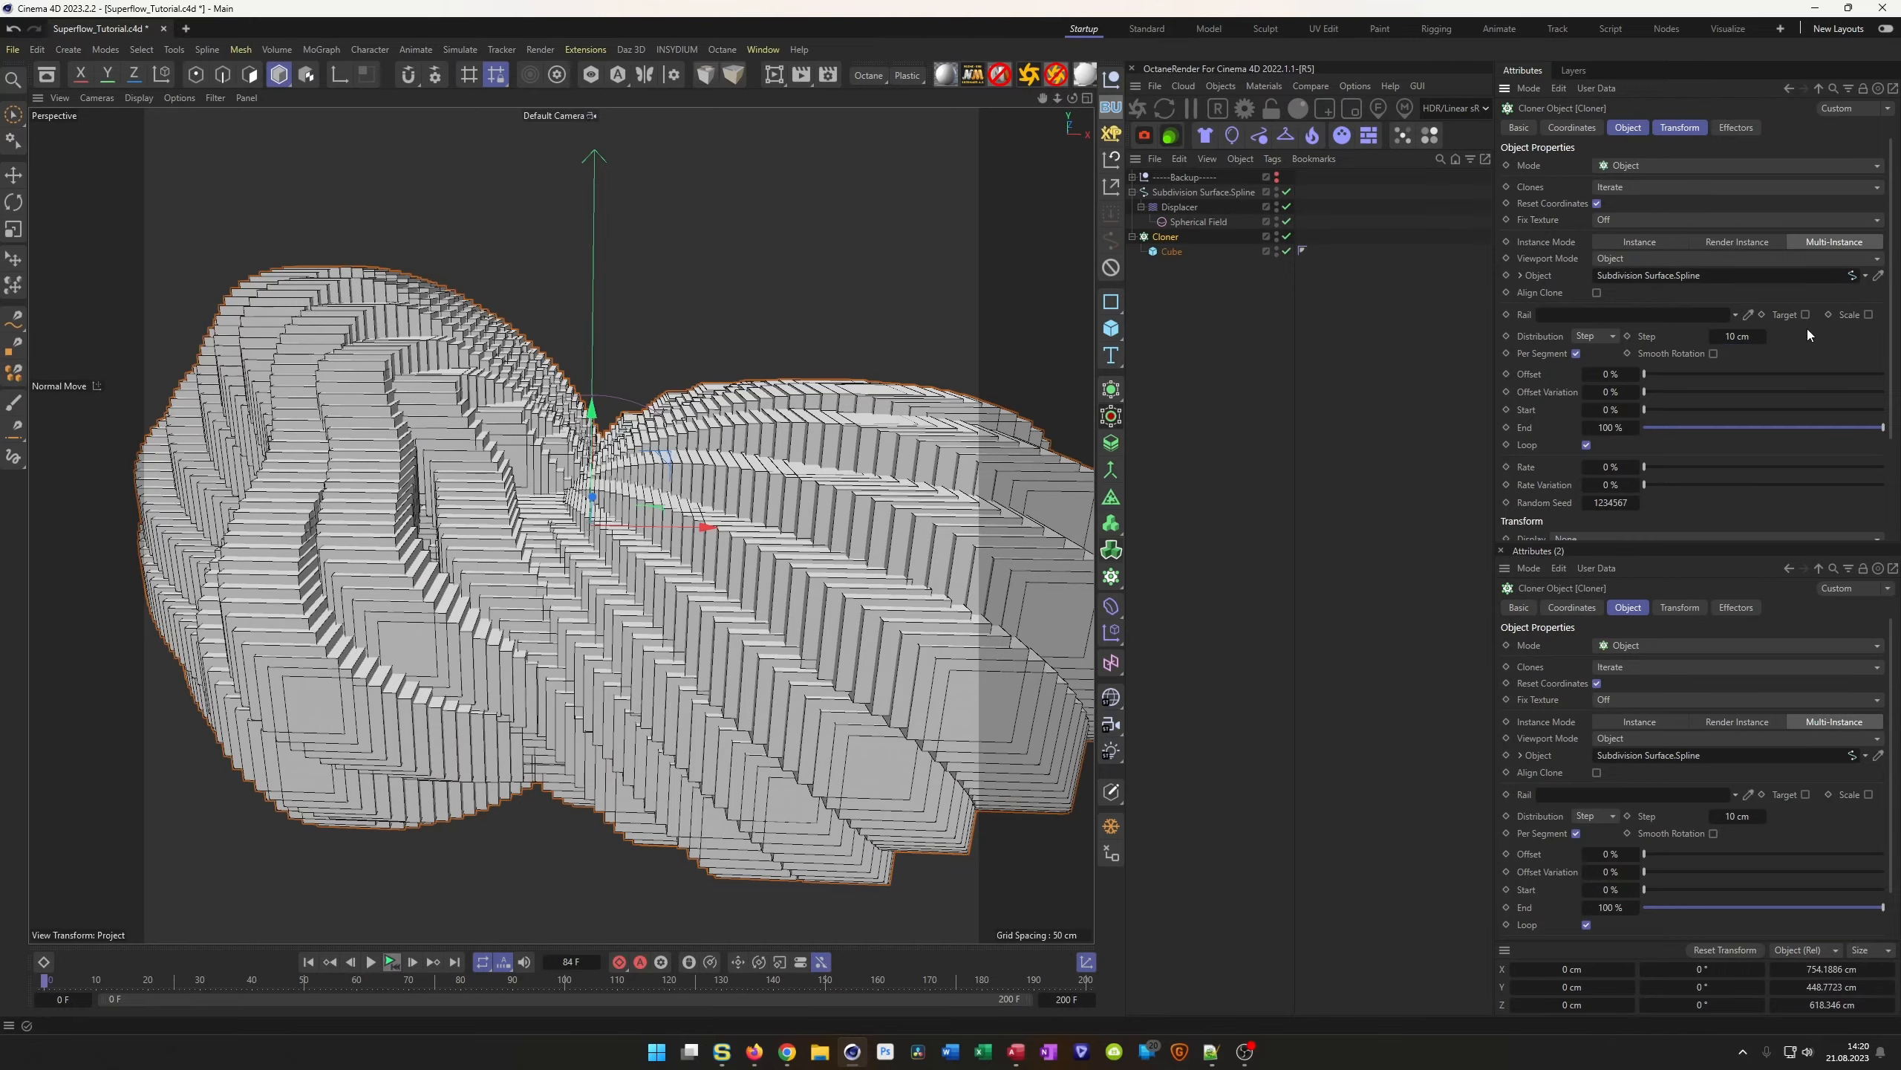
alt+drag(514, 500, 472, 533)
key(ctrl+s)
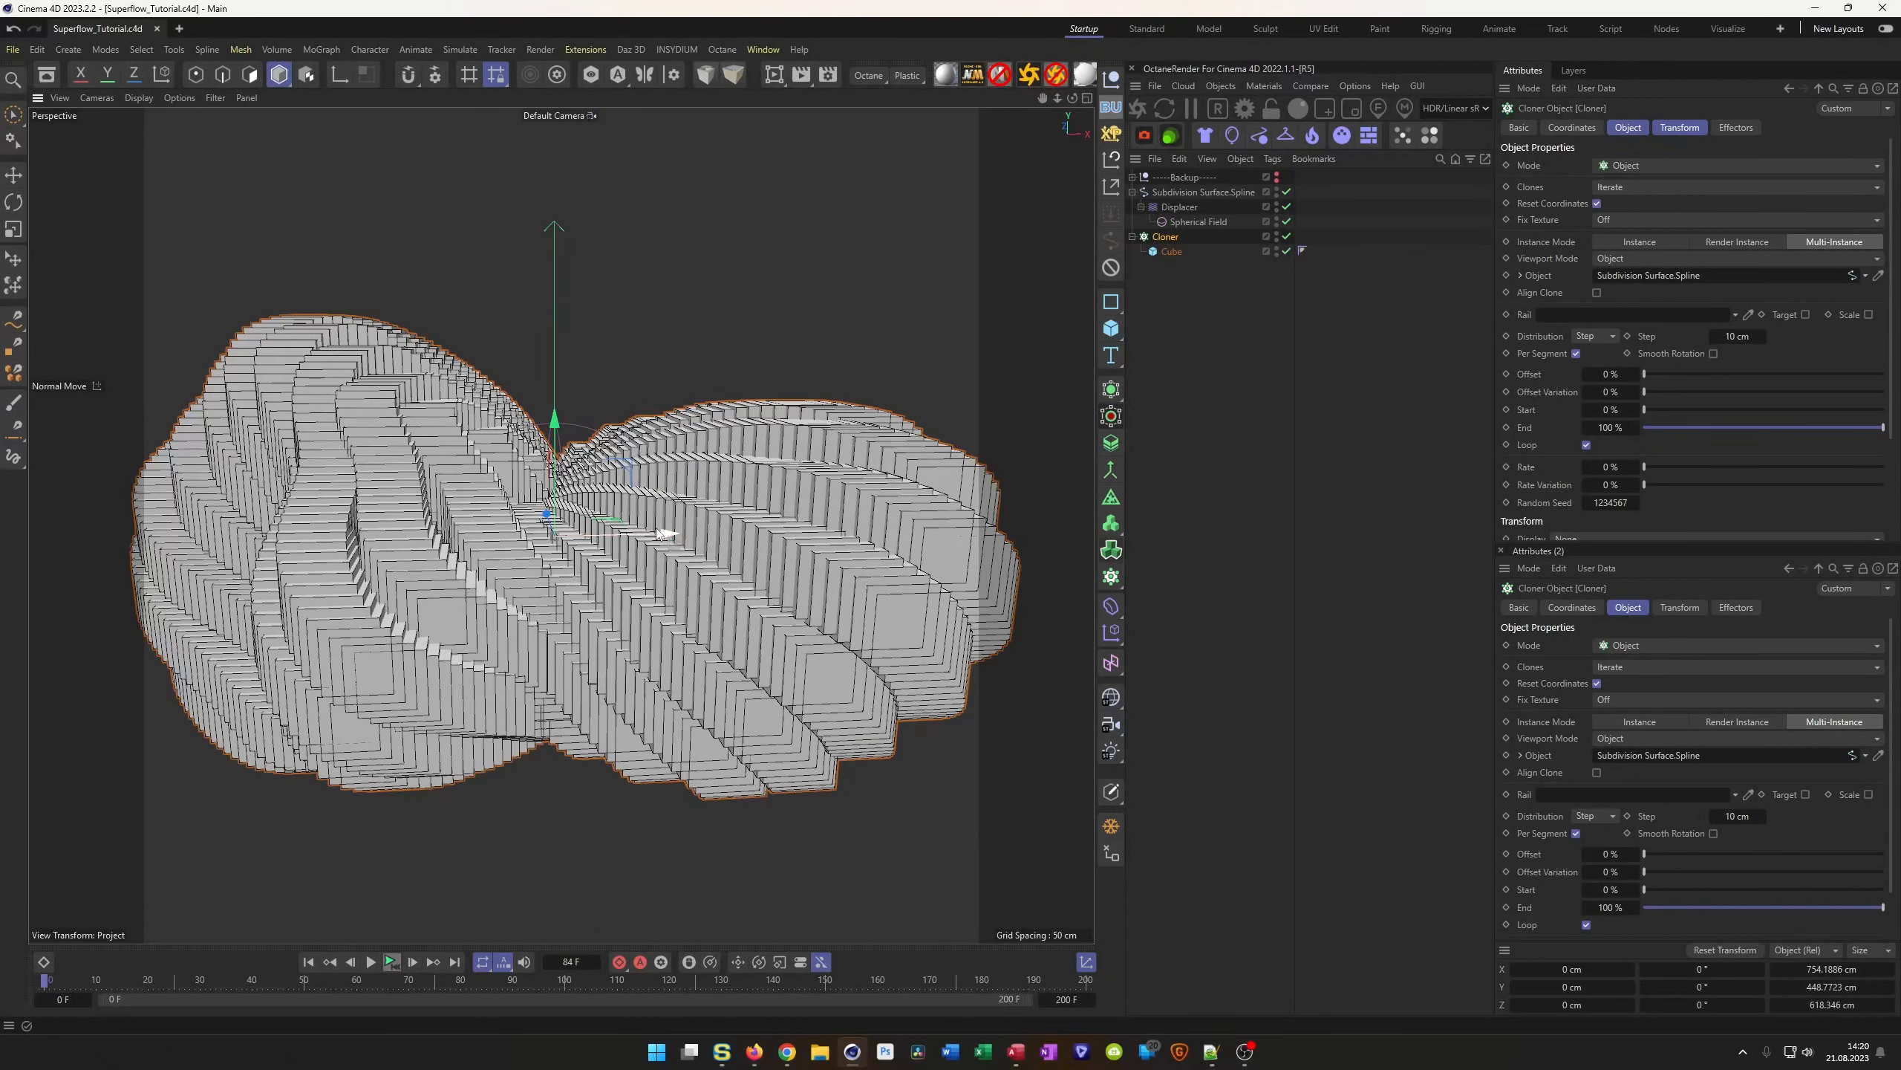
Play the animation to preview the motion of the cloned cubes, and stop it
click(390, 963)
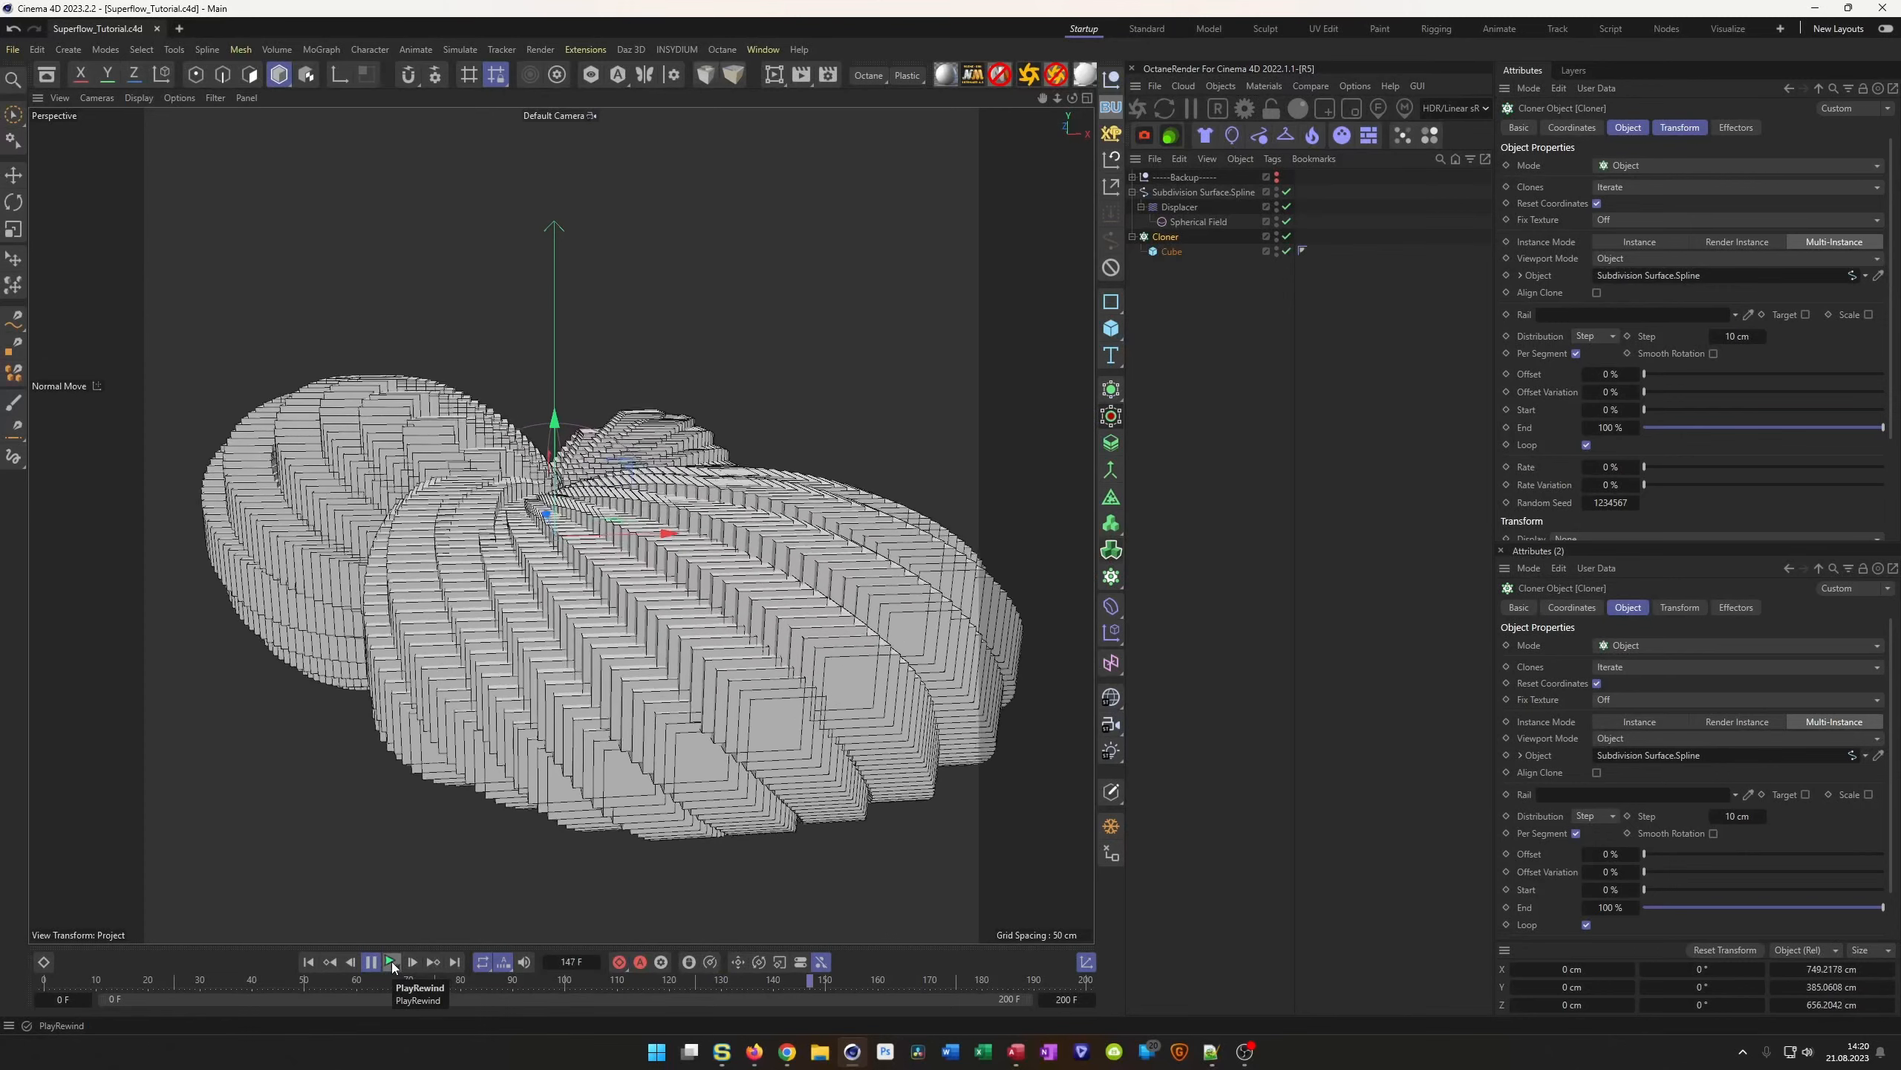
click(393, 964)
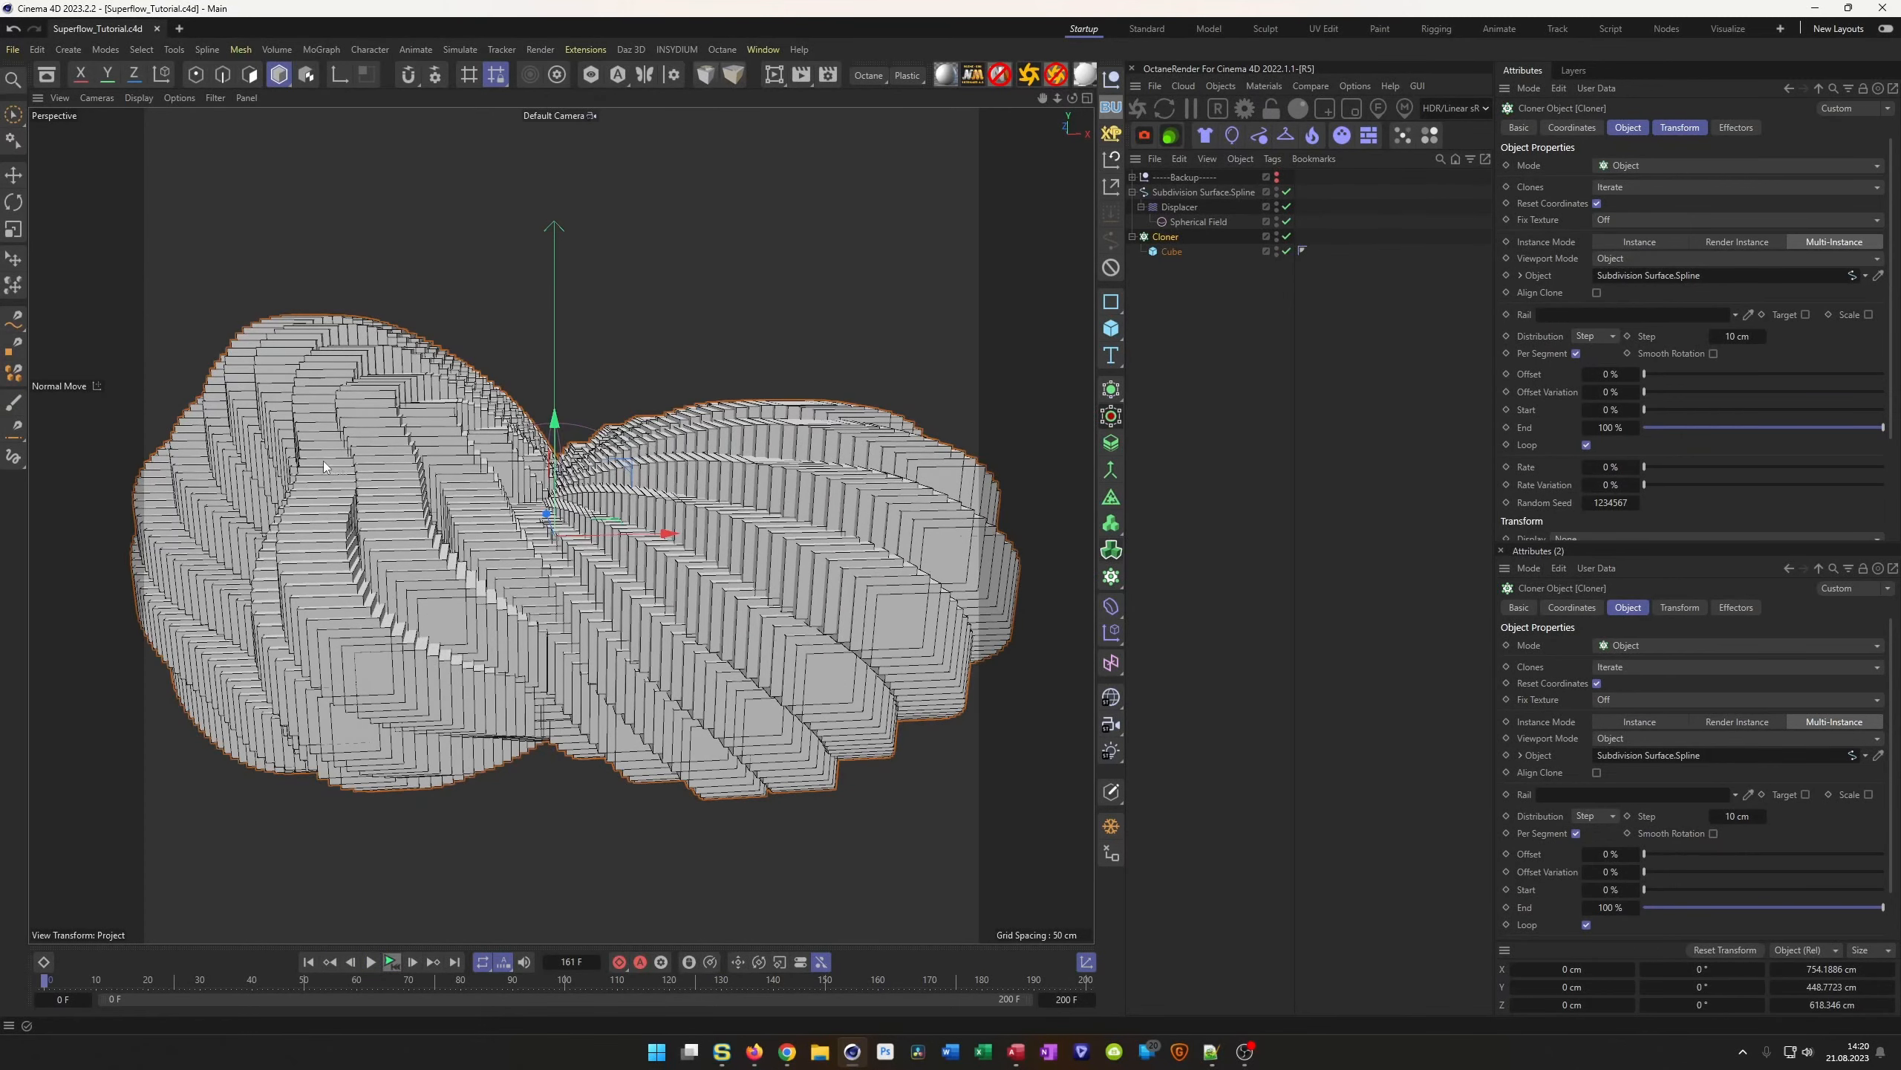
Add a Plain effector to the Cloner, place it directly above the Cloner in the hierarchy, and check the Cloner's effector list
click(1176, 239)
click(1113, 642)
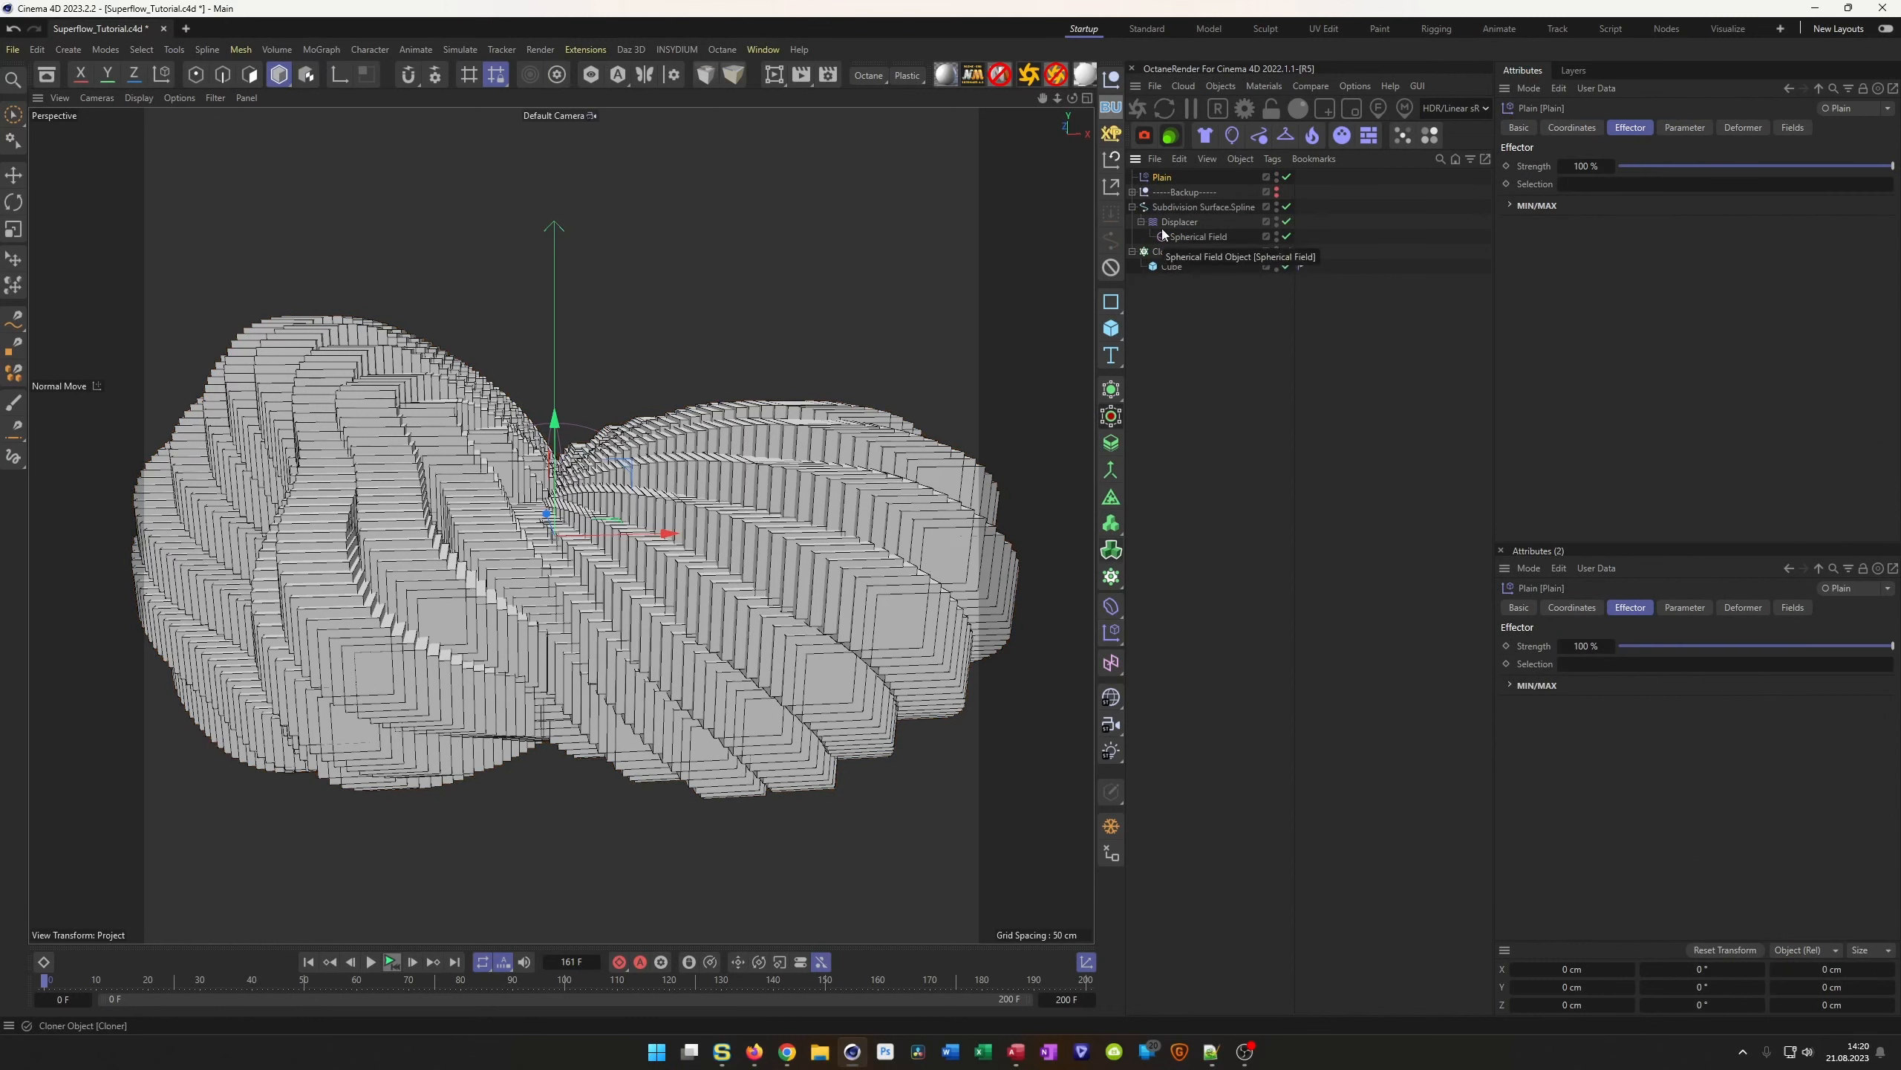
drag(1160, 179, 1157, 250)
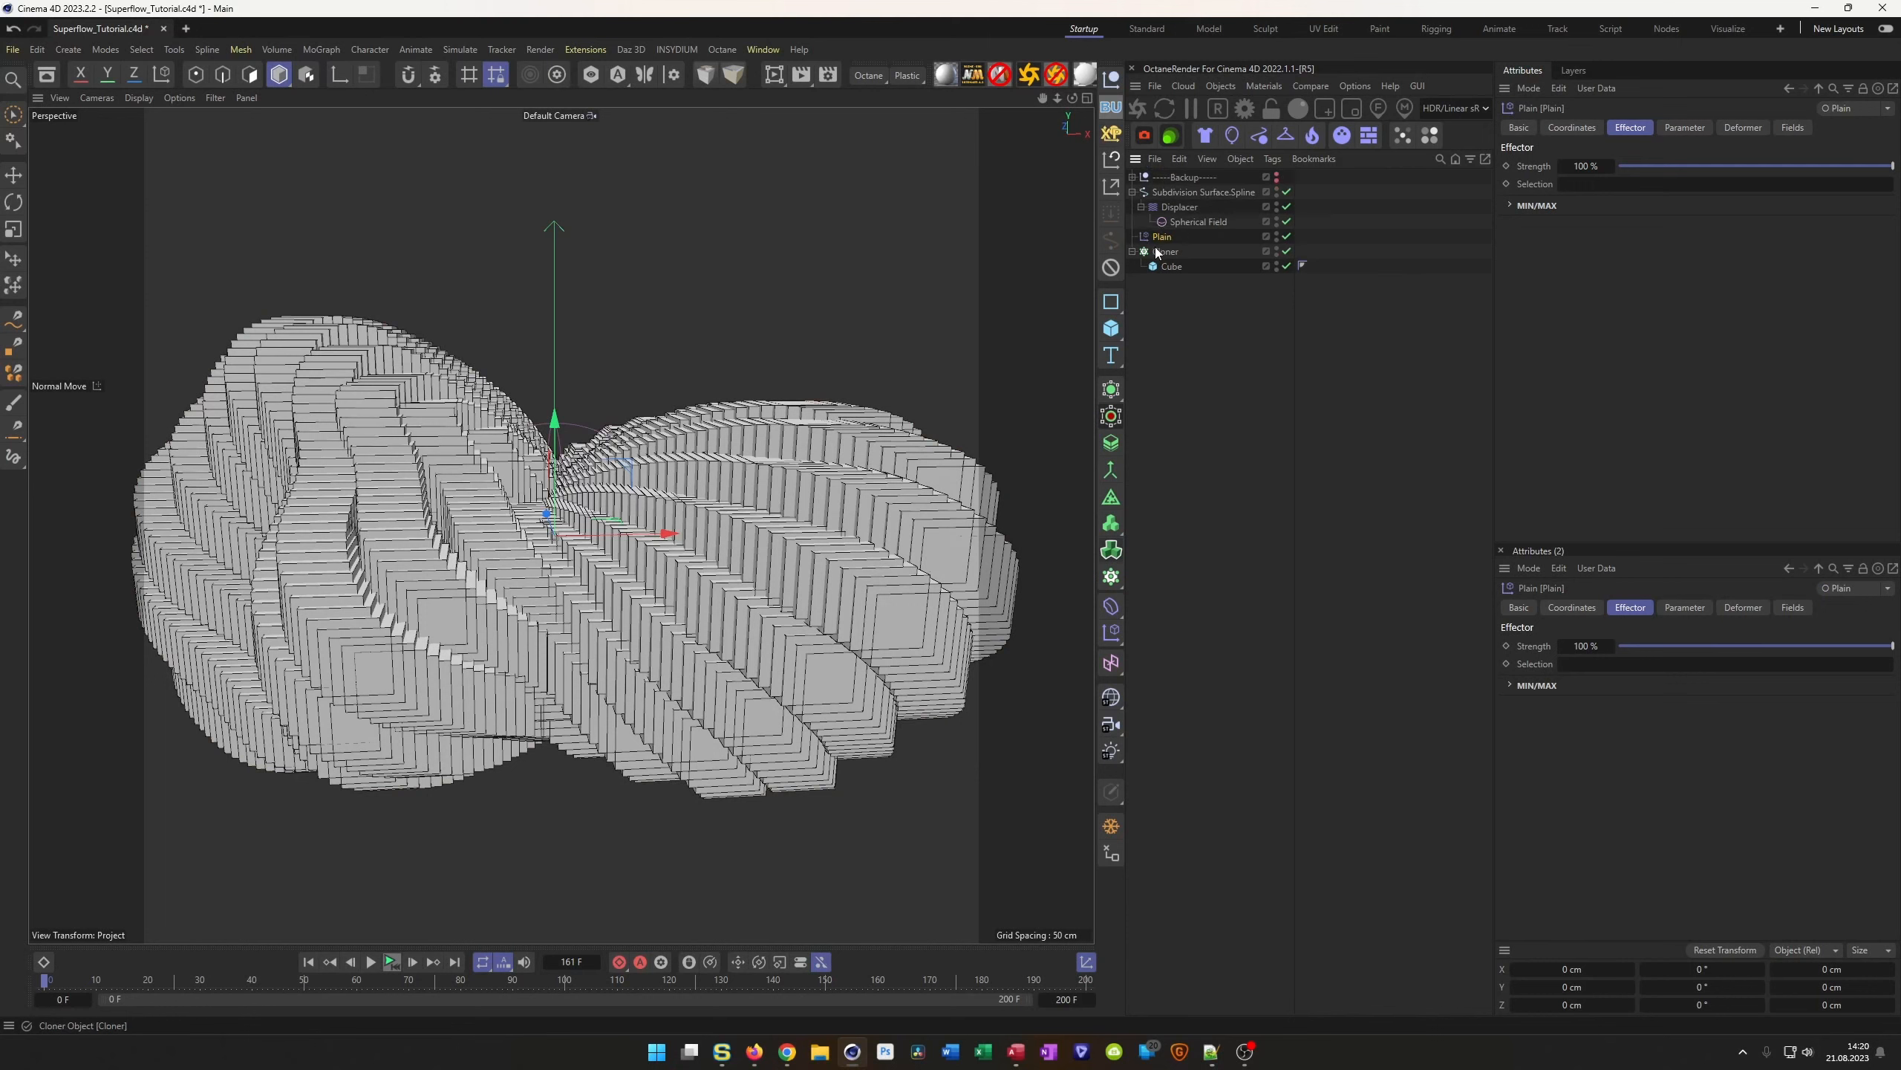
click(1164, 252)
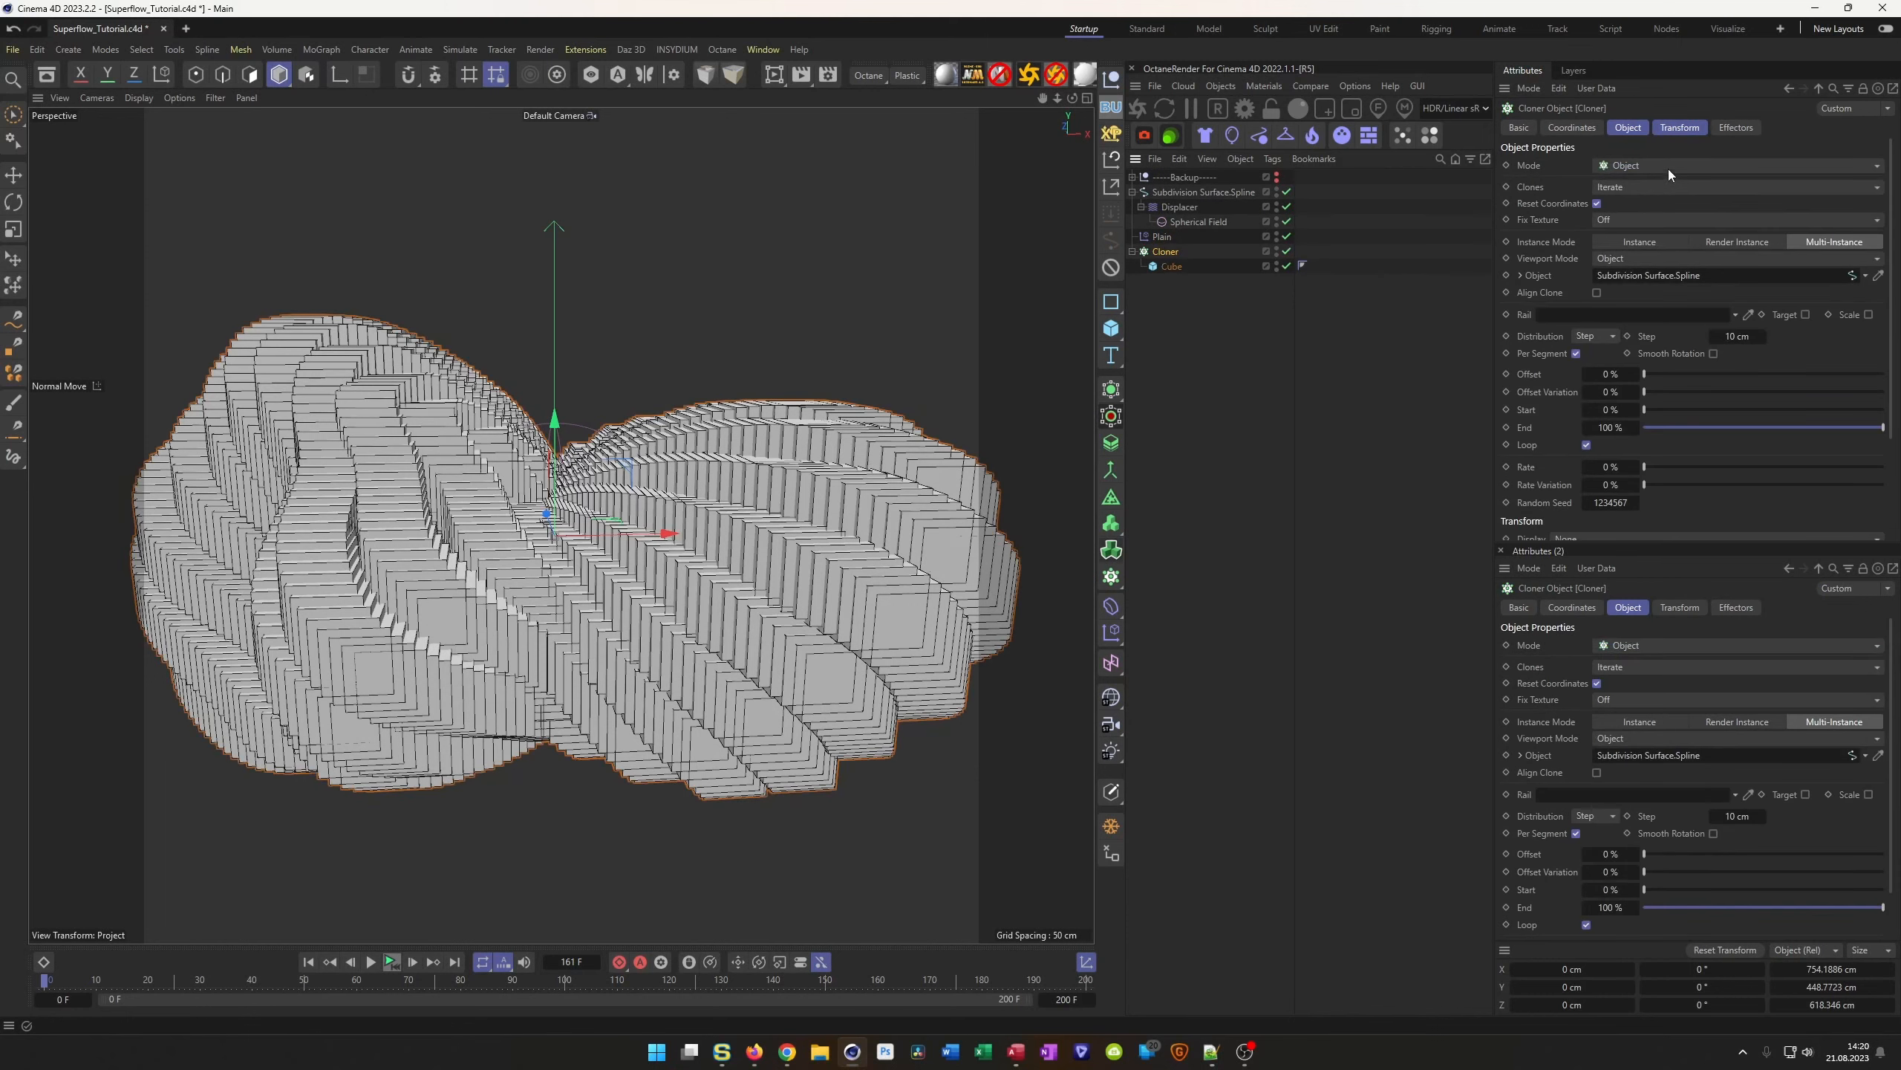
click(1734, 128)
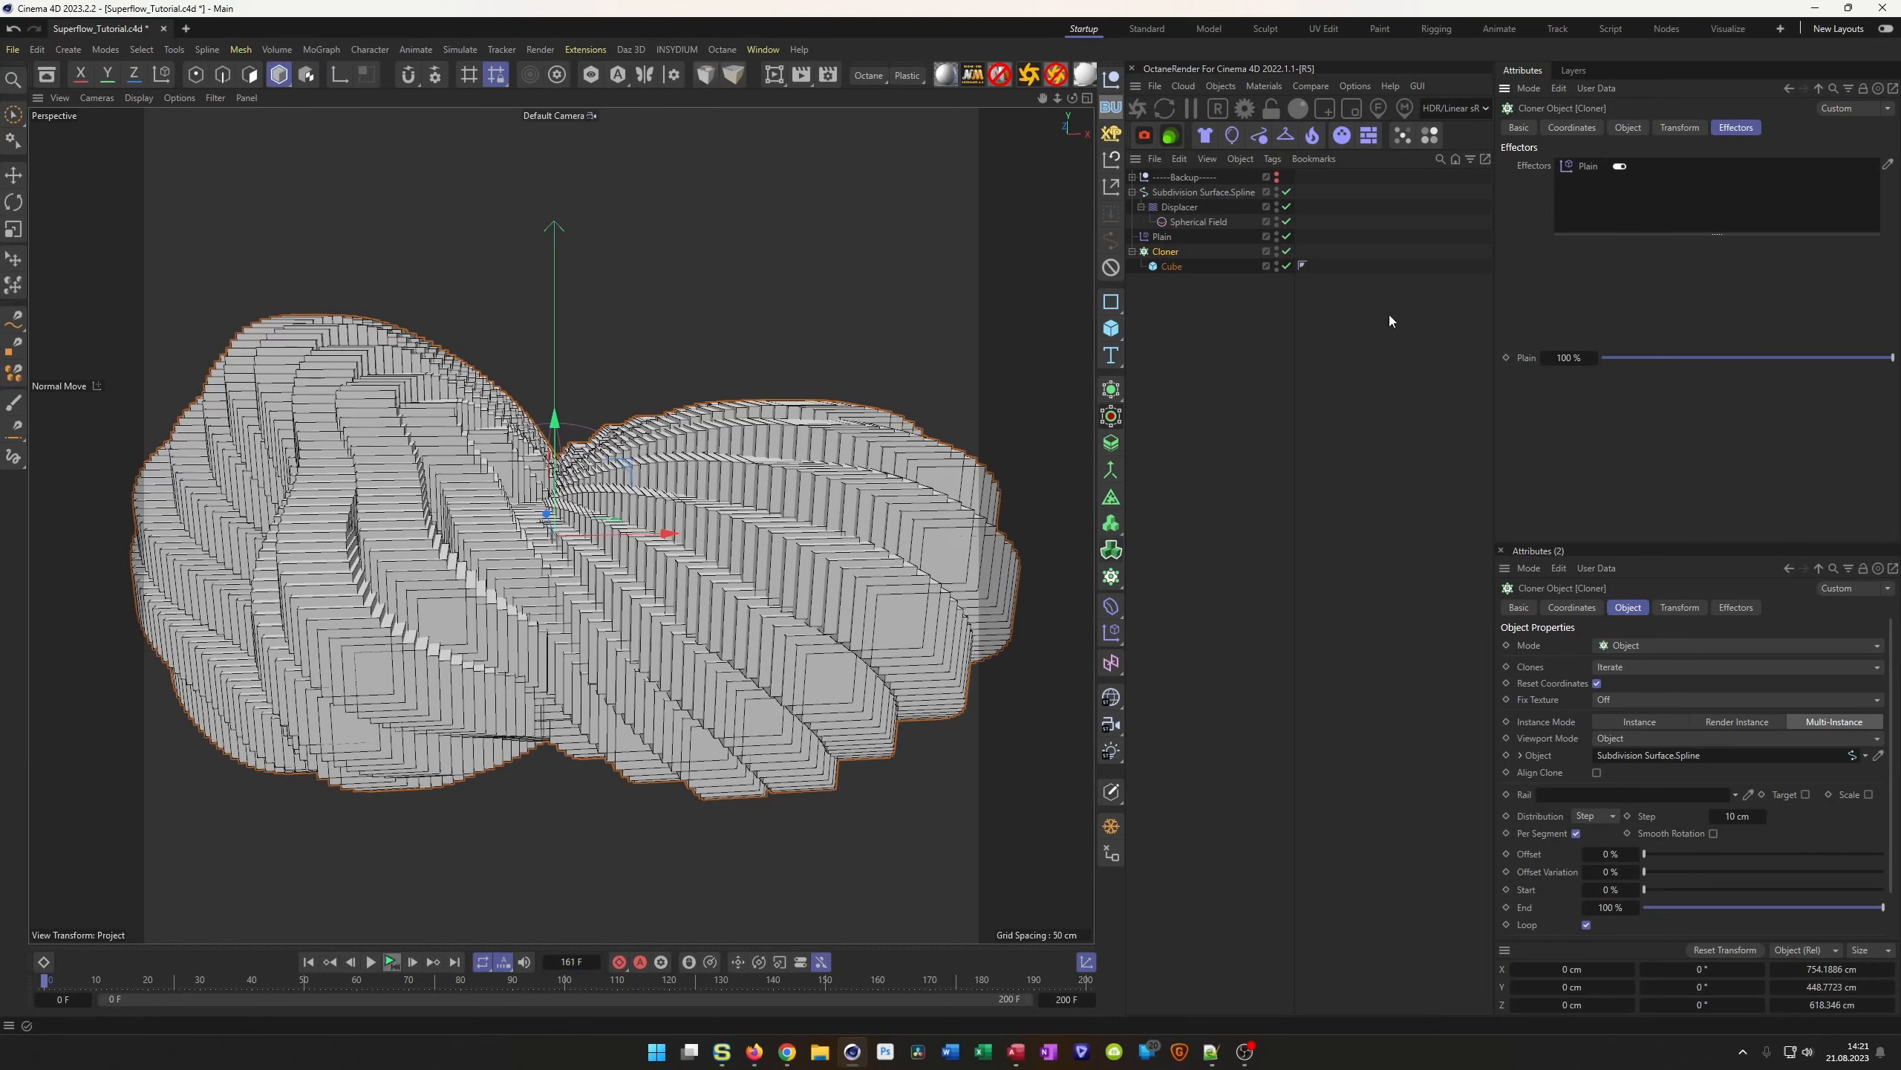
Enable Scale on the Plain effector with both Uniform Scale and Absolute Scale
click(1161, 240)
click(1684, 127)
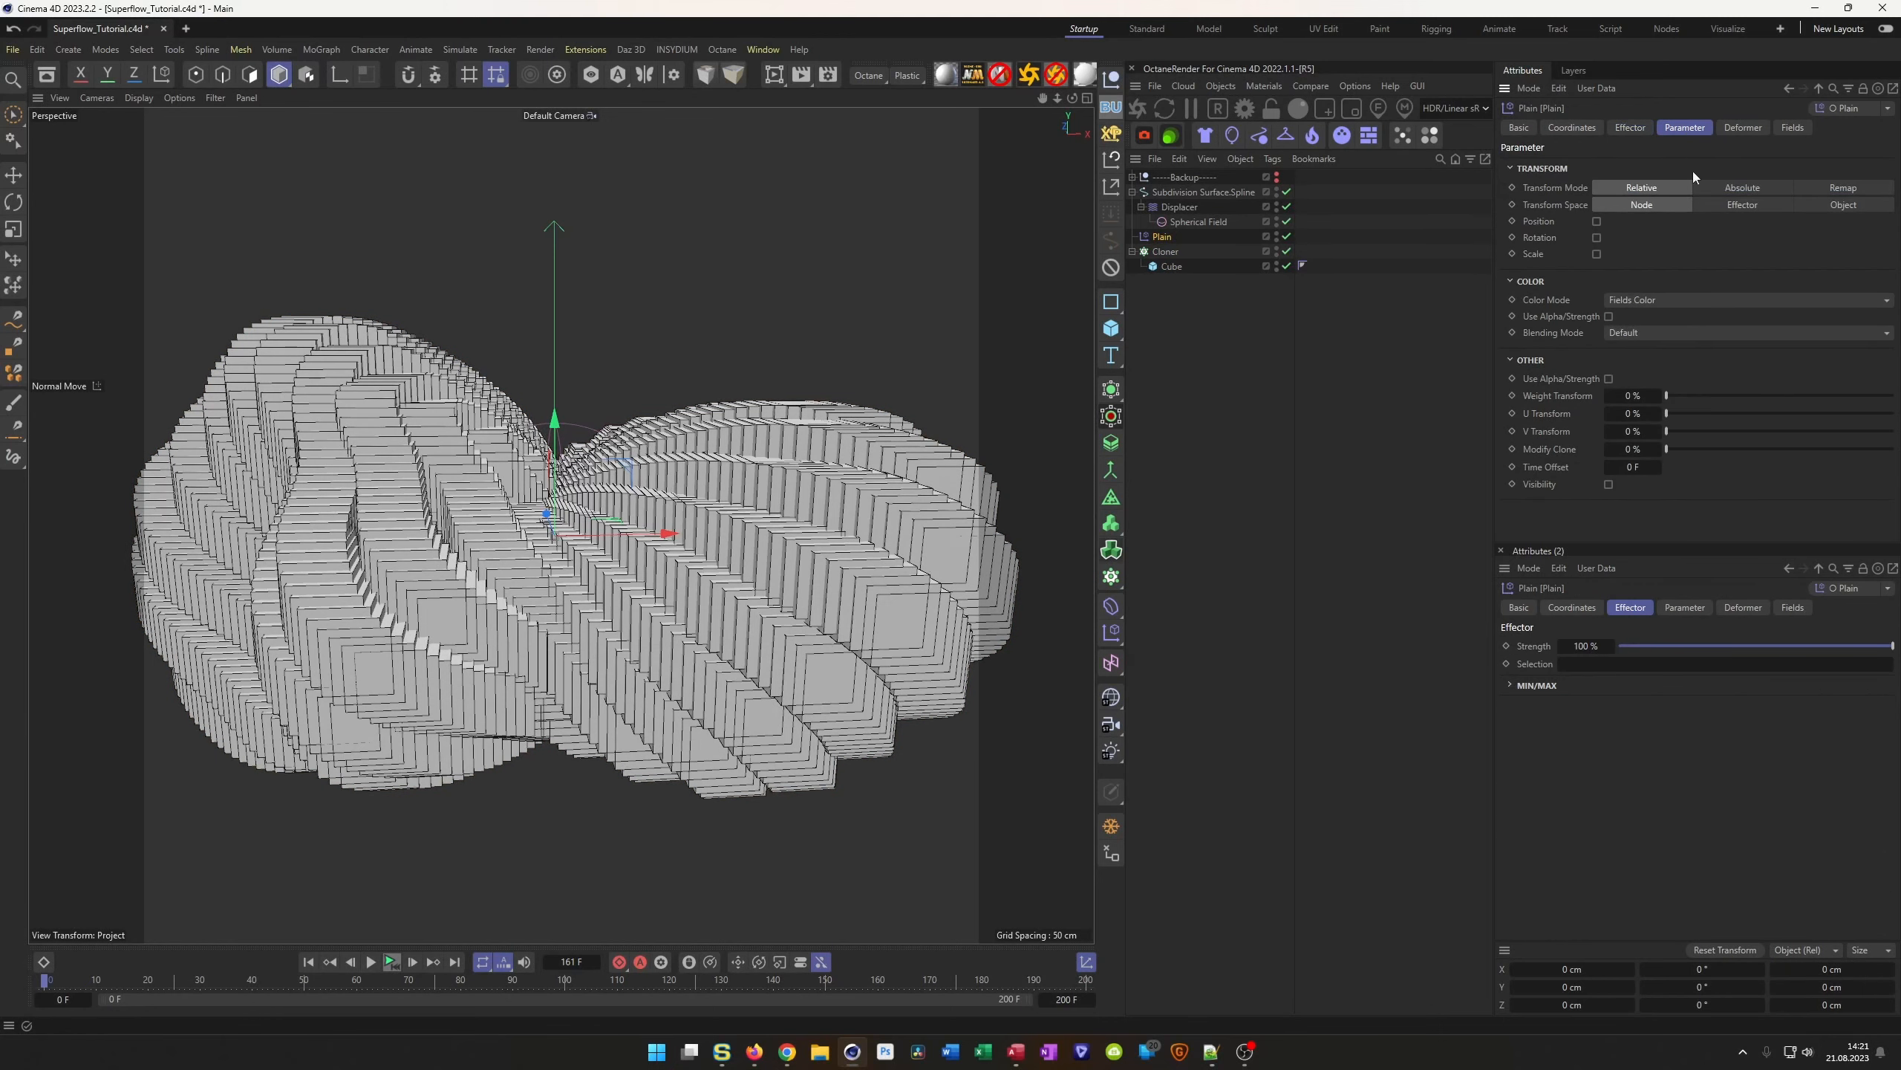
click(1597, 255)
click(1597, 286)
click(1597, 270)
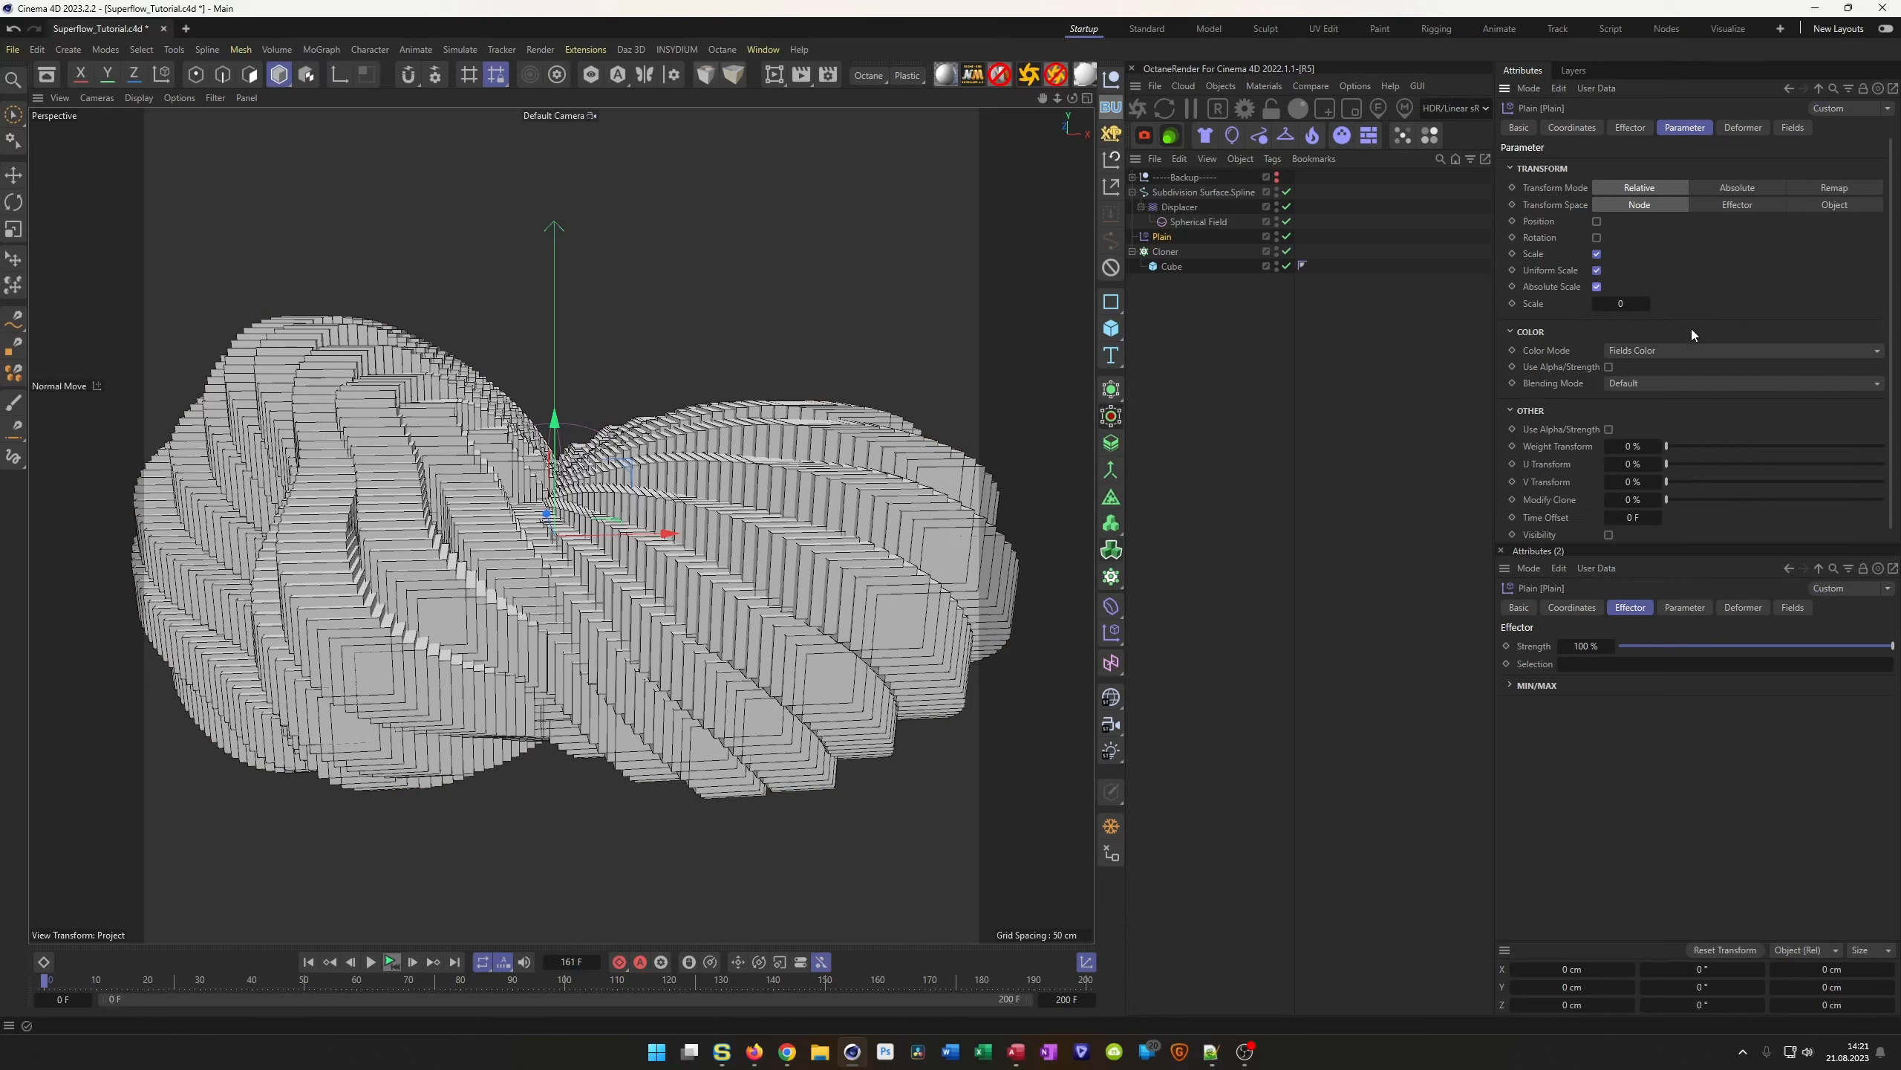
Set the Plain effector's Scale to -0.98 and save the project
click(1623, 305)
text(-)
text(,)
text(98)
key(Return)
mouse_move(645, 556)
alt+right_down()
mouse_move(872, 498)
mouse_move(606, 539)
alt+right_up()
key(ctrl+s)
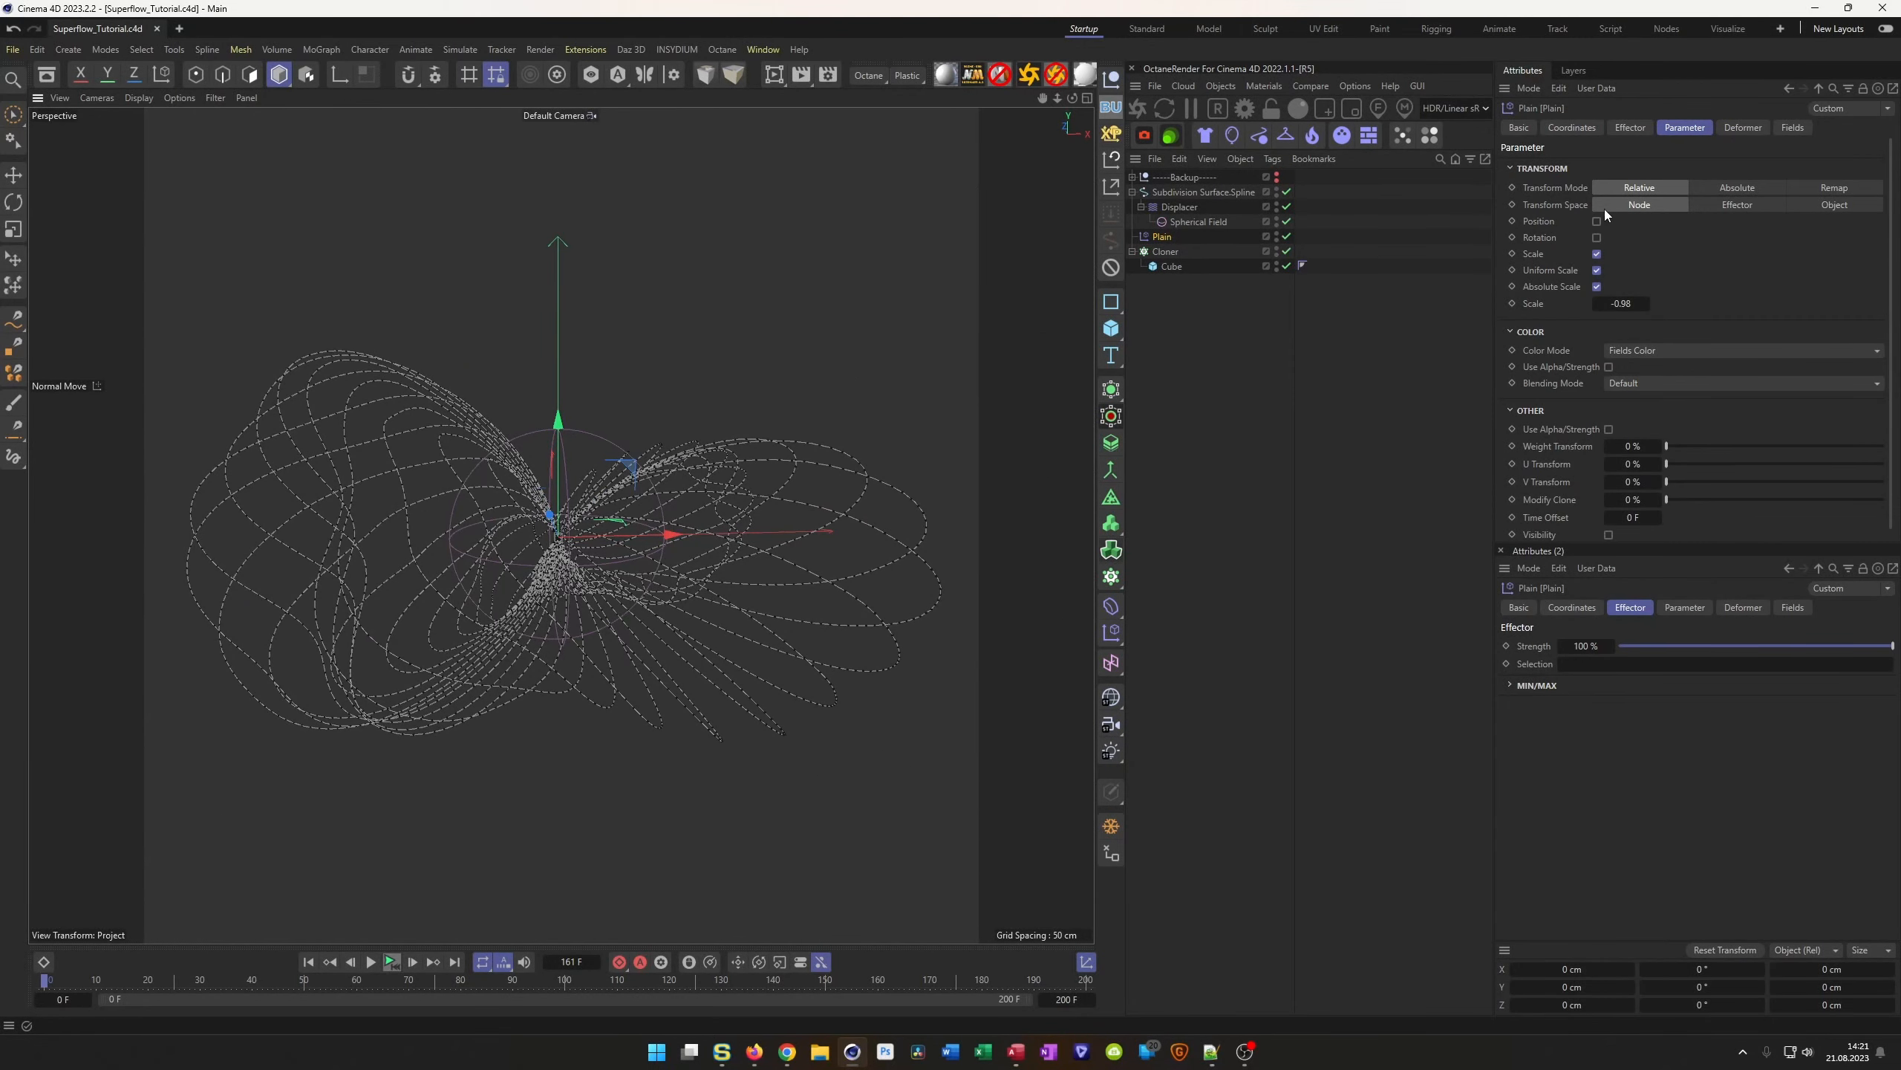
Add a Shader Field to the Plain effector and load a Noise shader into it
click(1791, 128)
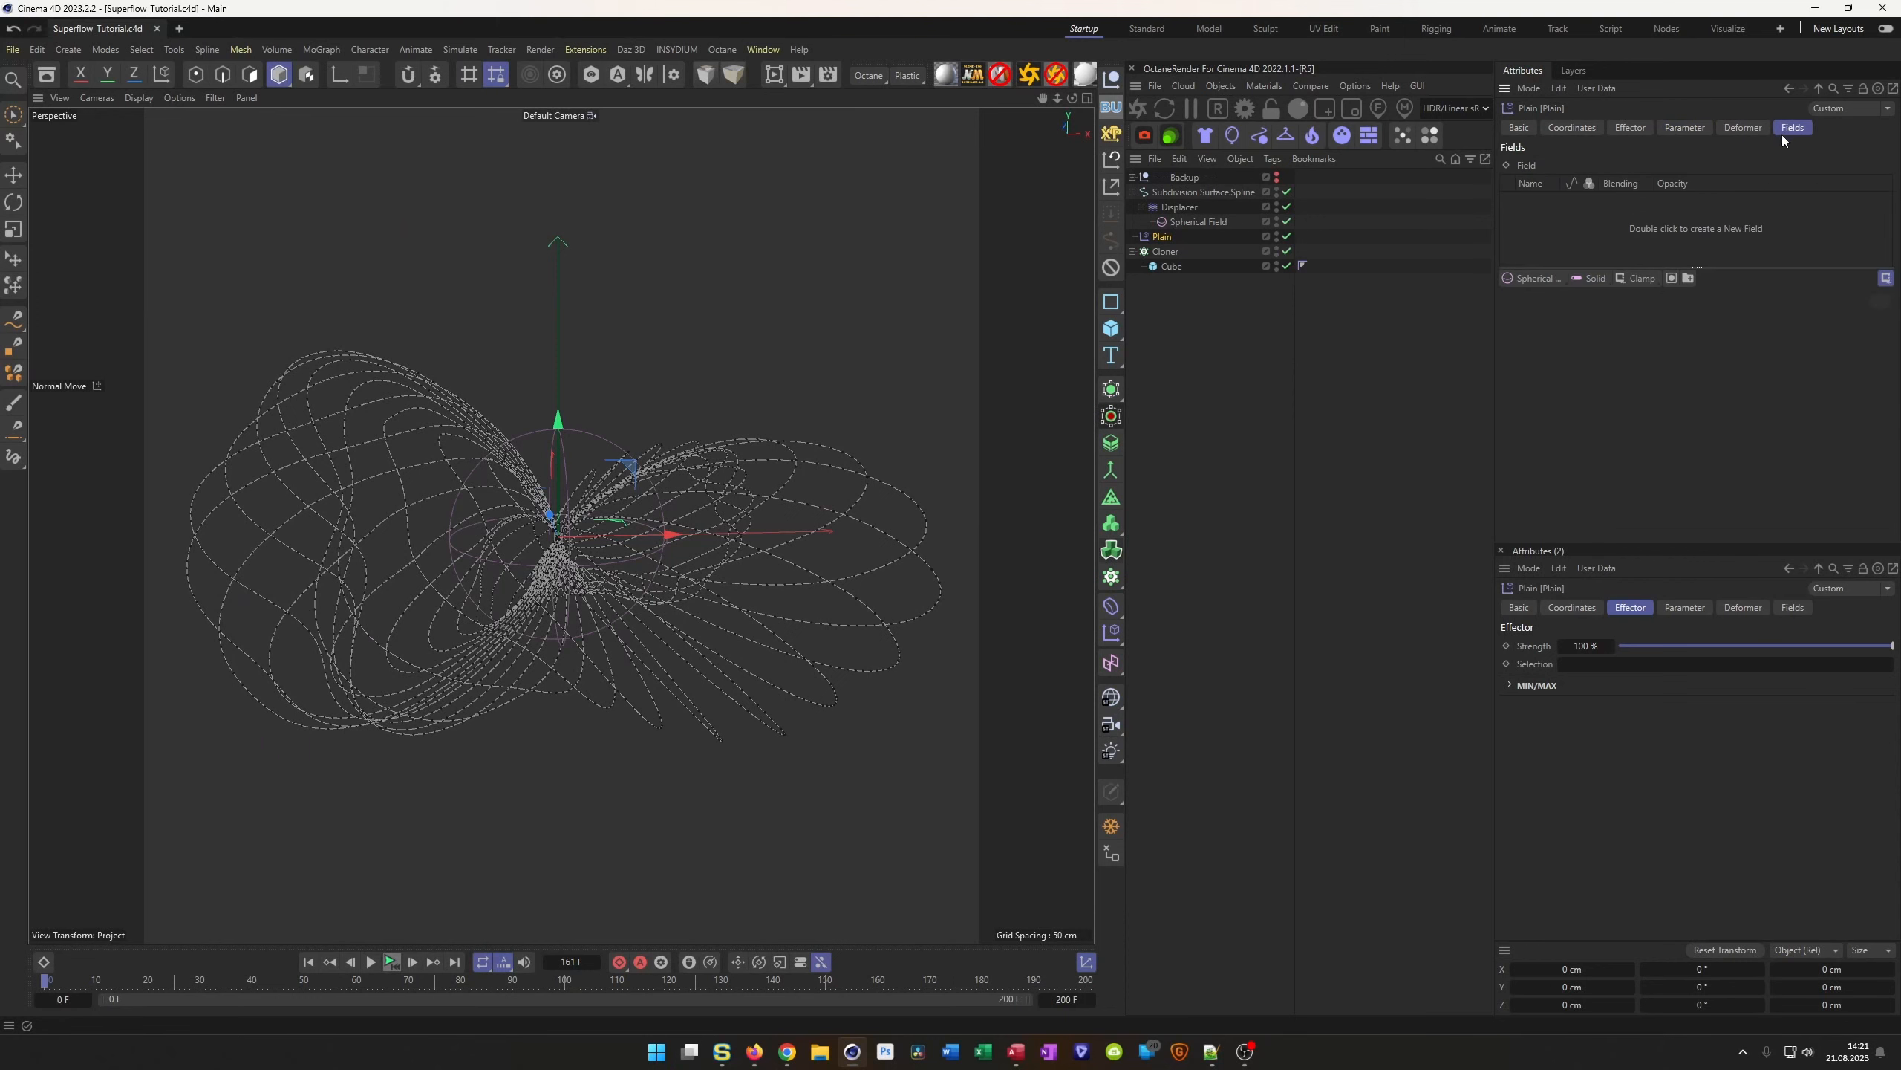
click(1535, 279)
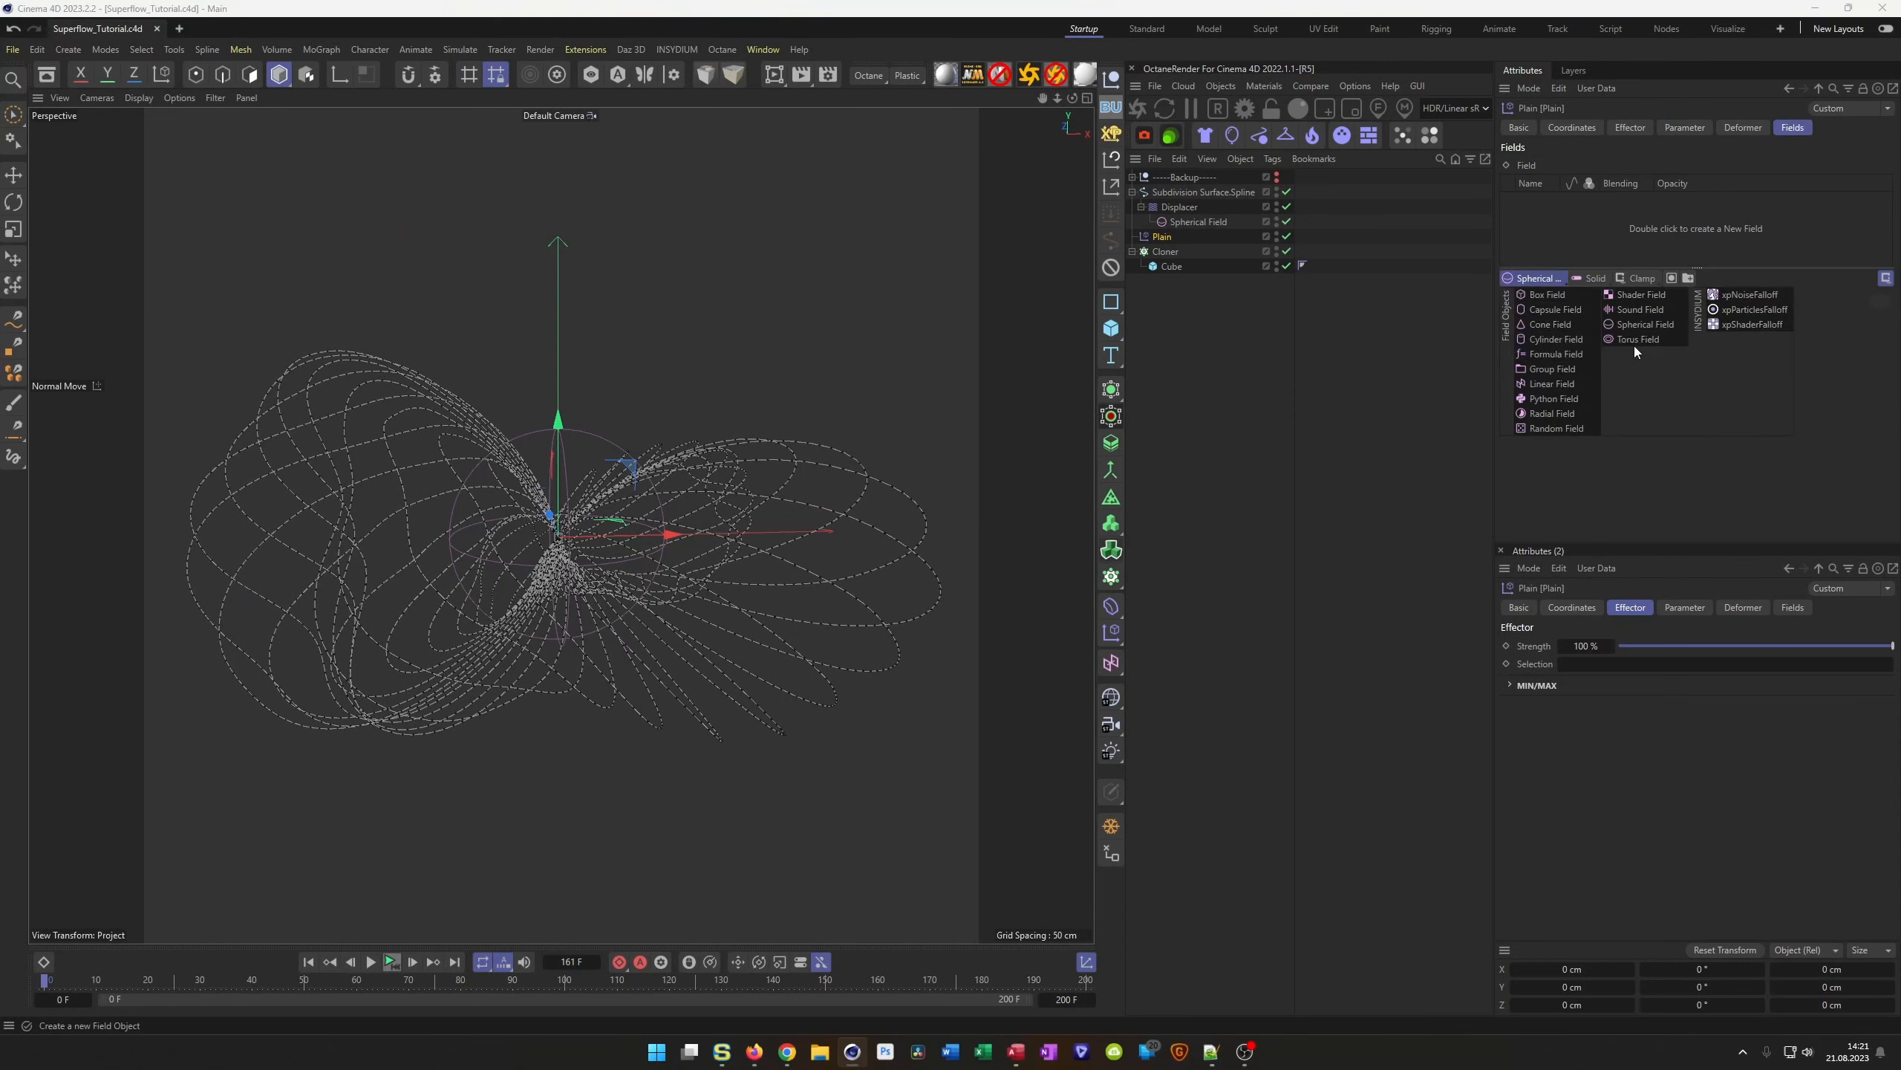
click(1649, 294)
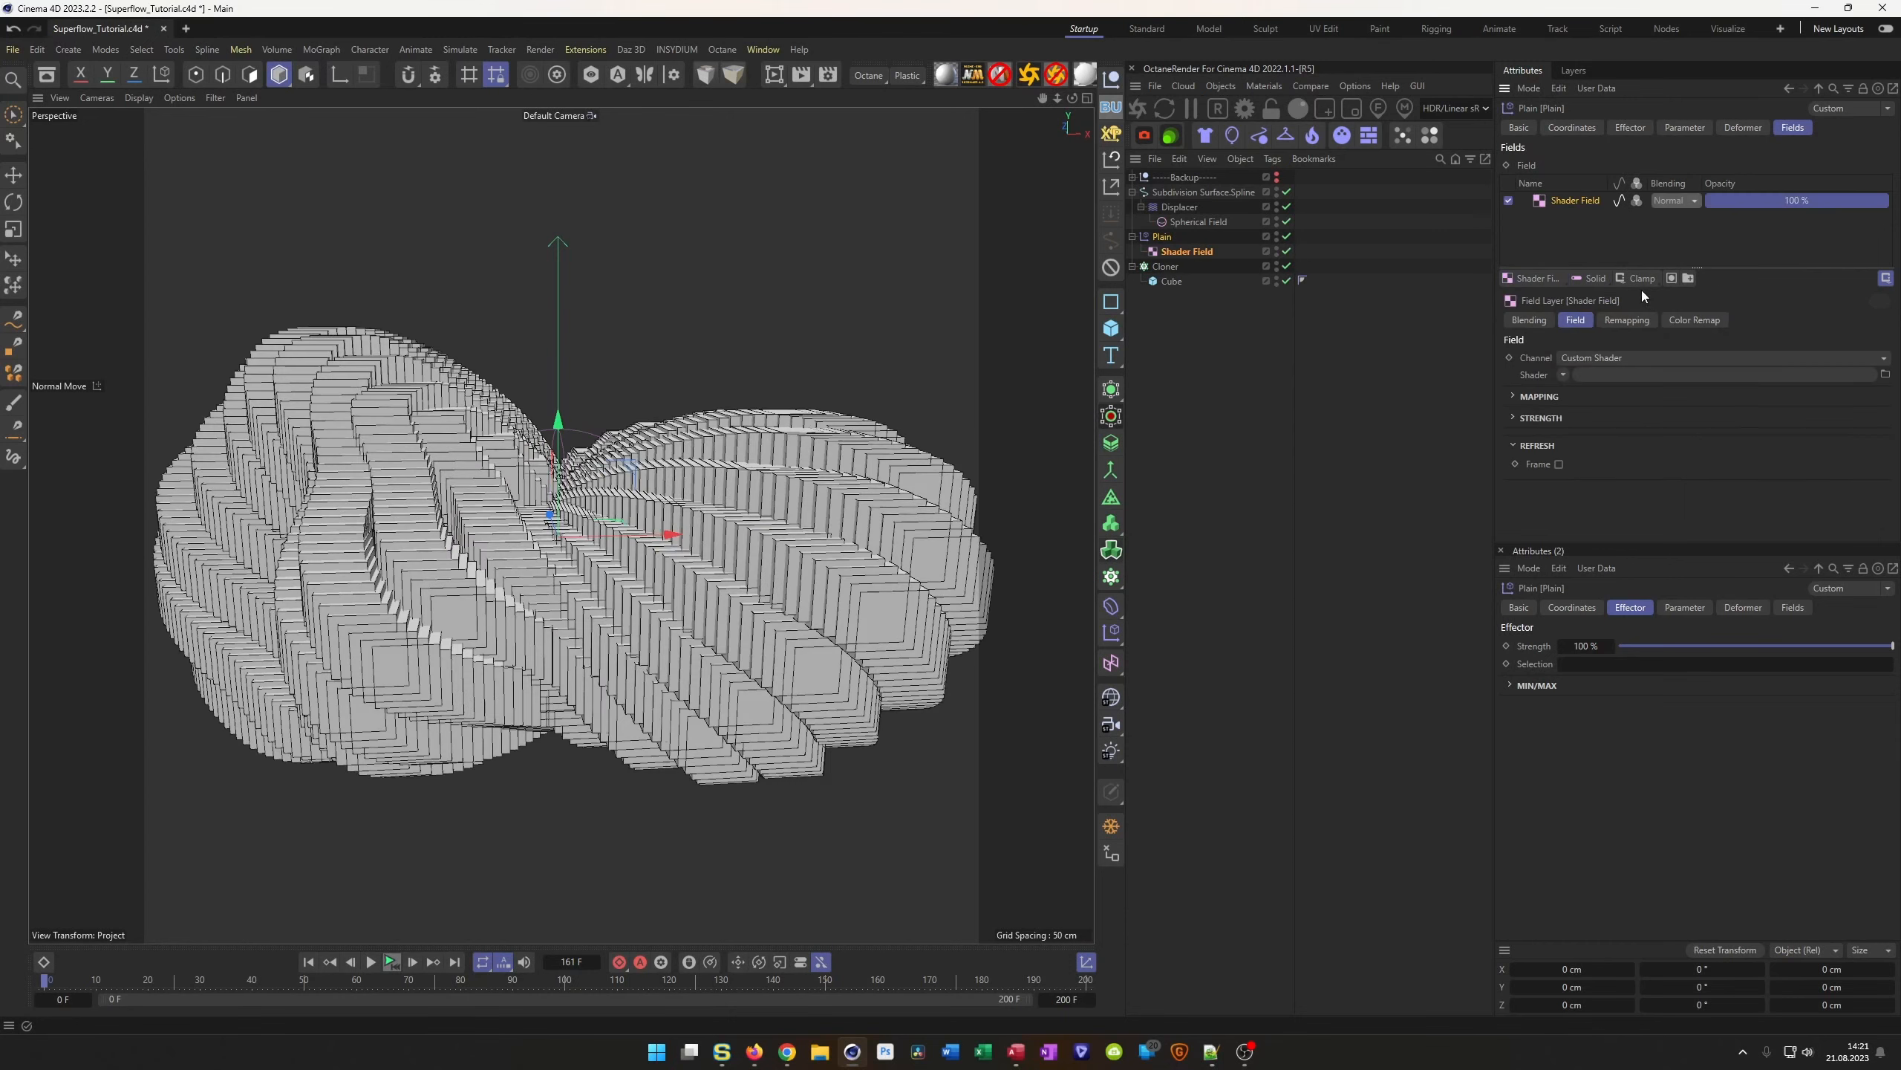
click(1563, 375)
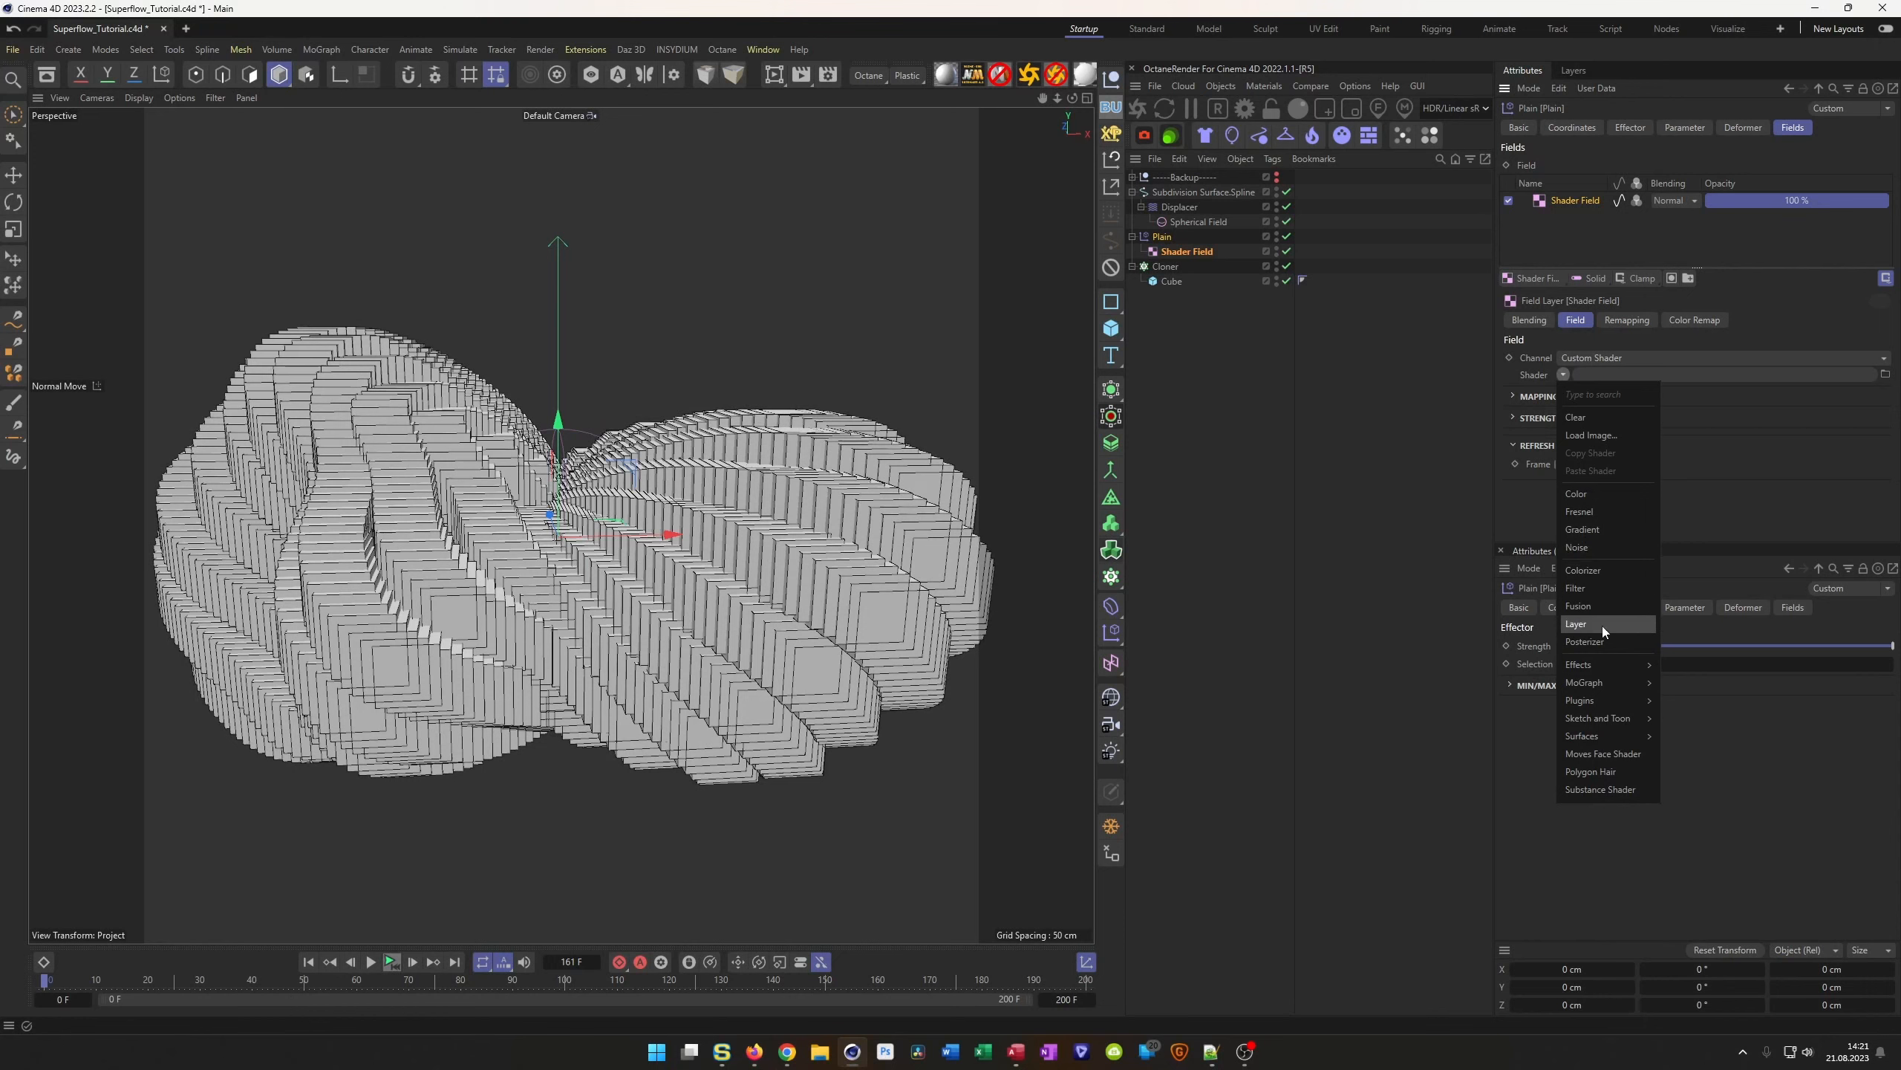
click(1603, 546)
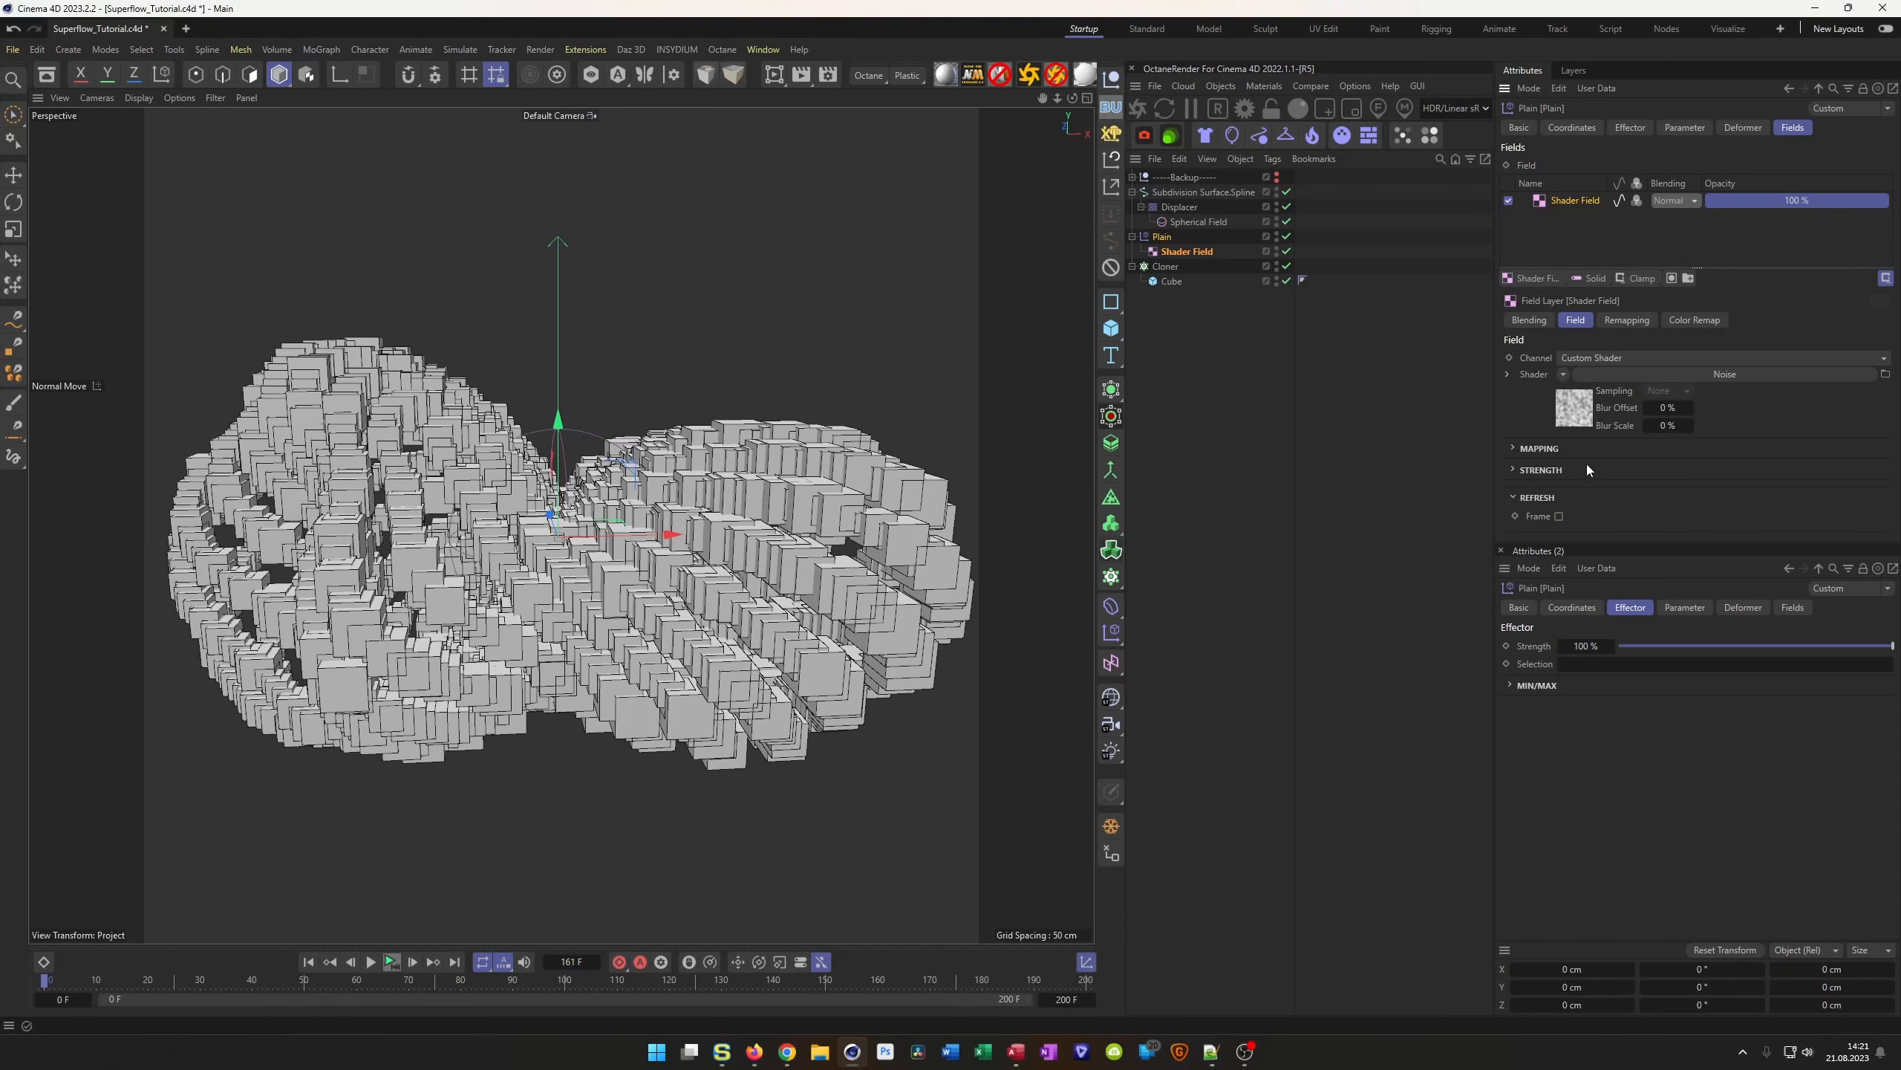
Set the Noise shader's Global Scale to 1000% and its Space to World
click(1587, 414)
click(1629, 362)
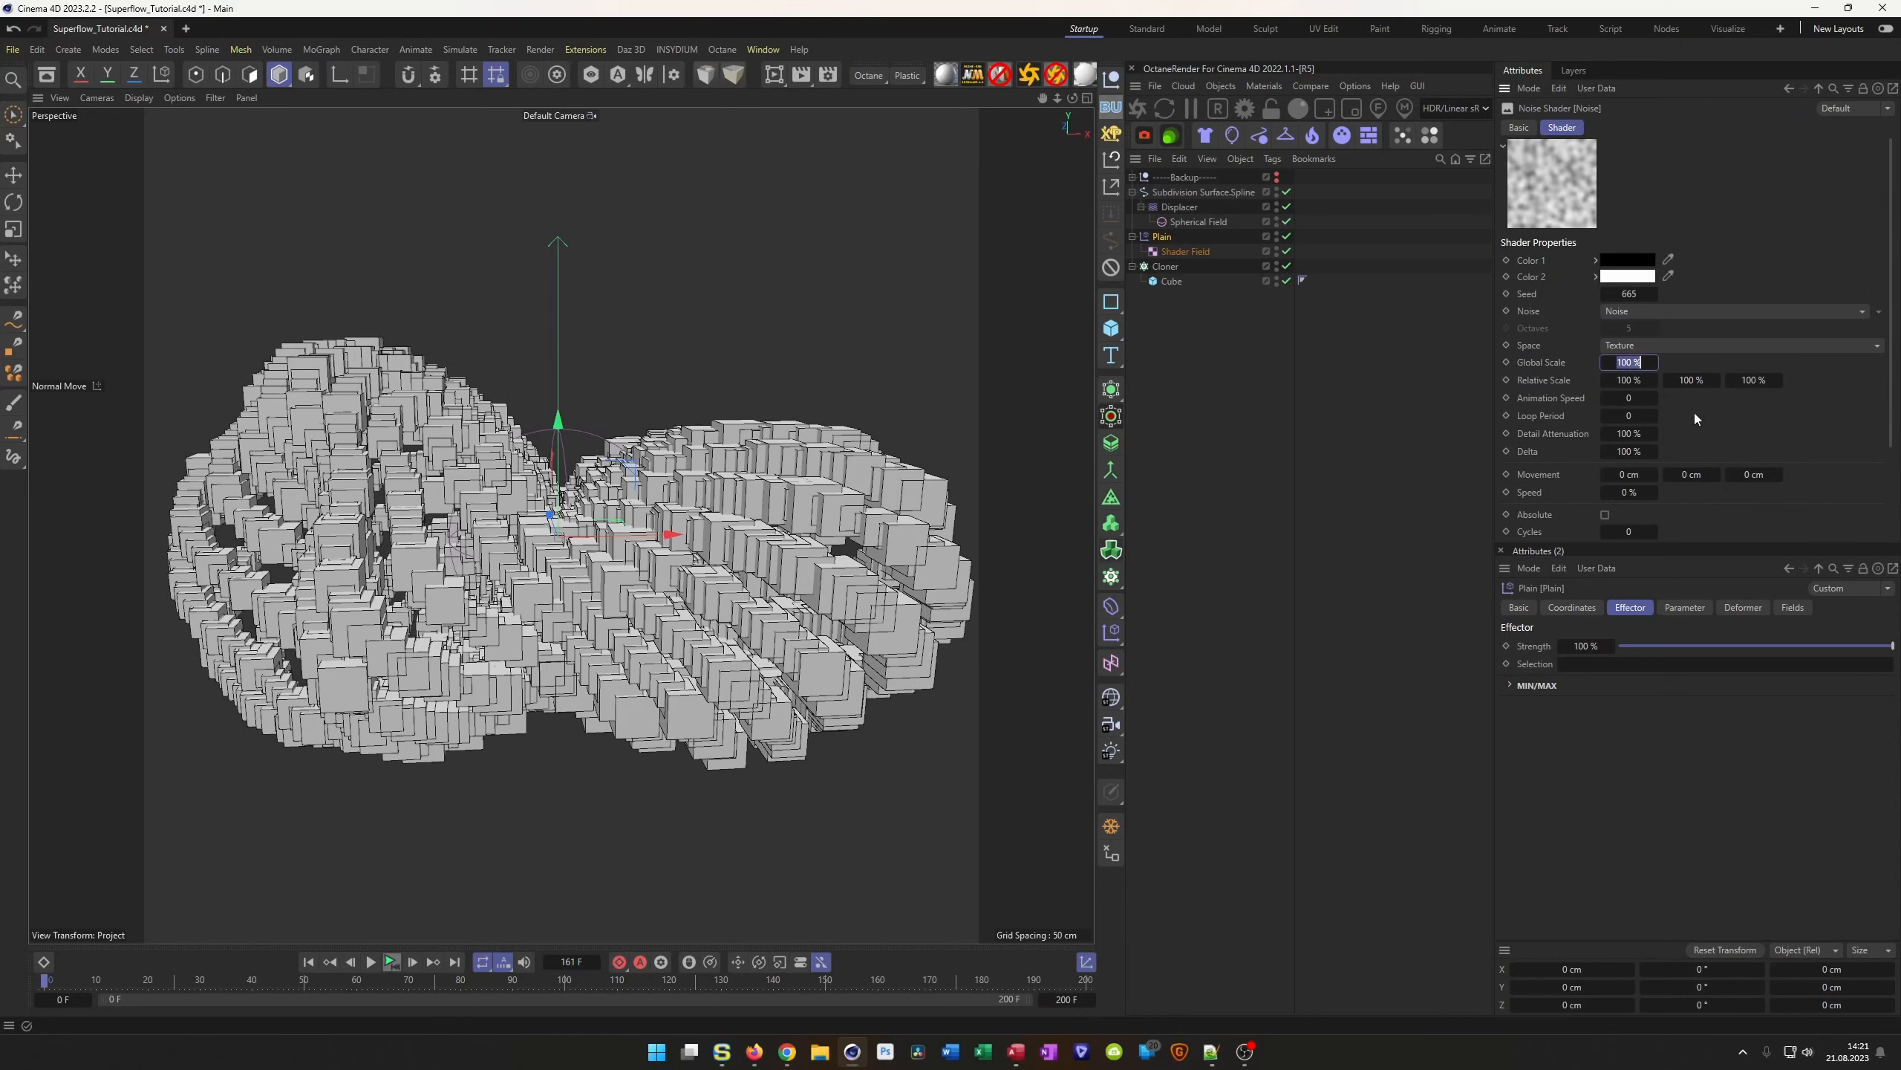
text(1000)
key(Return)
click(1667, 348)
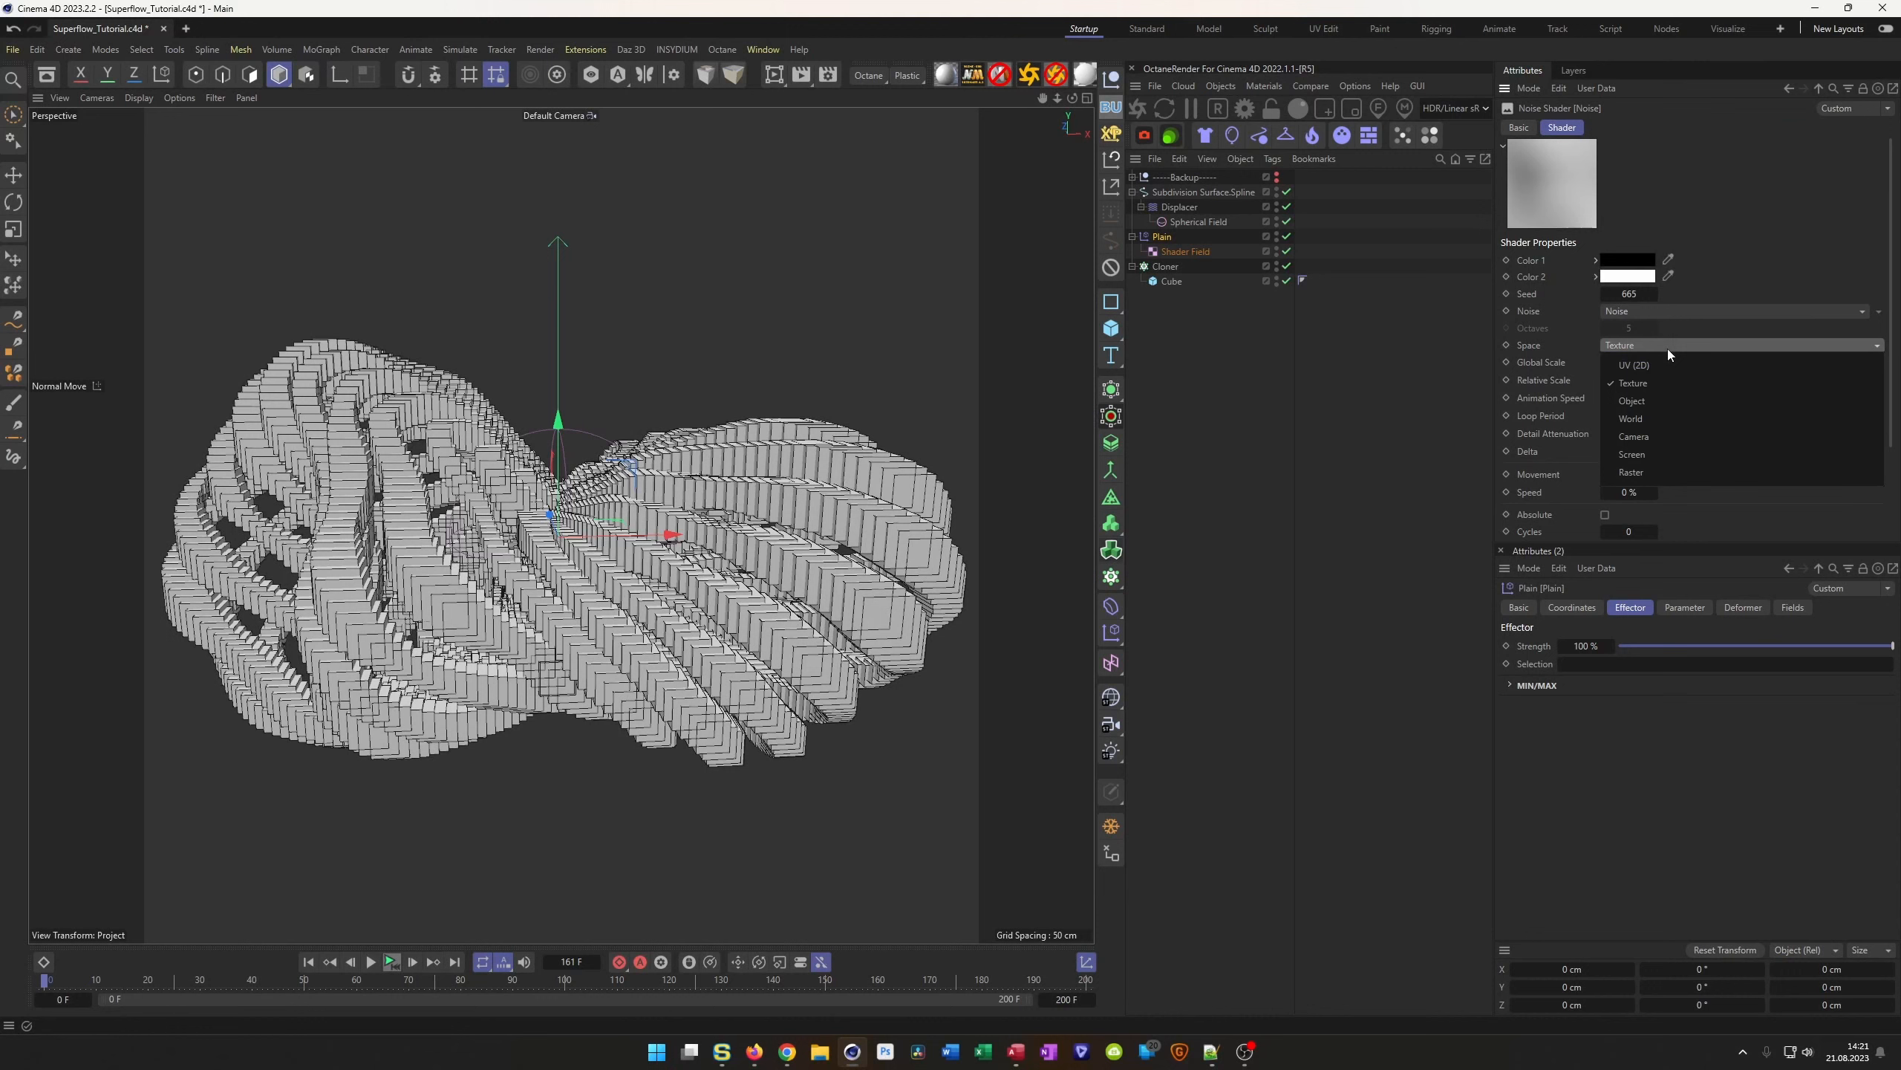
click(1666, 412)
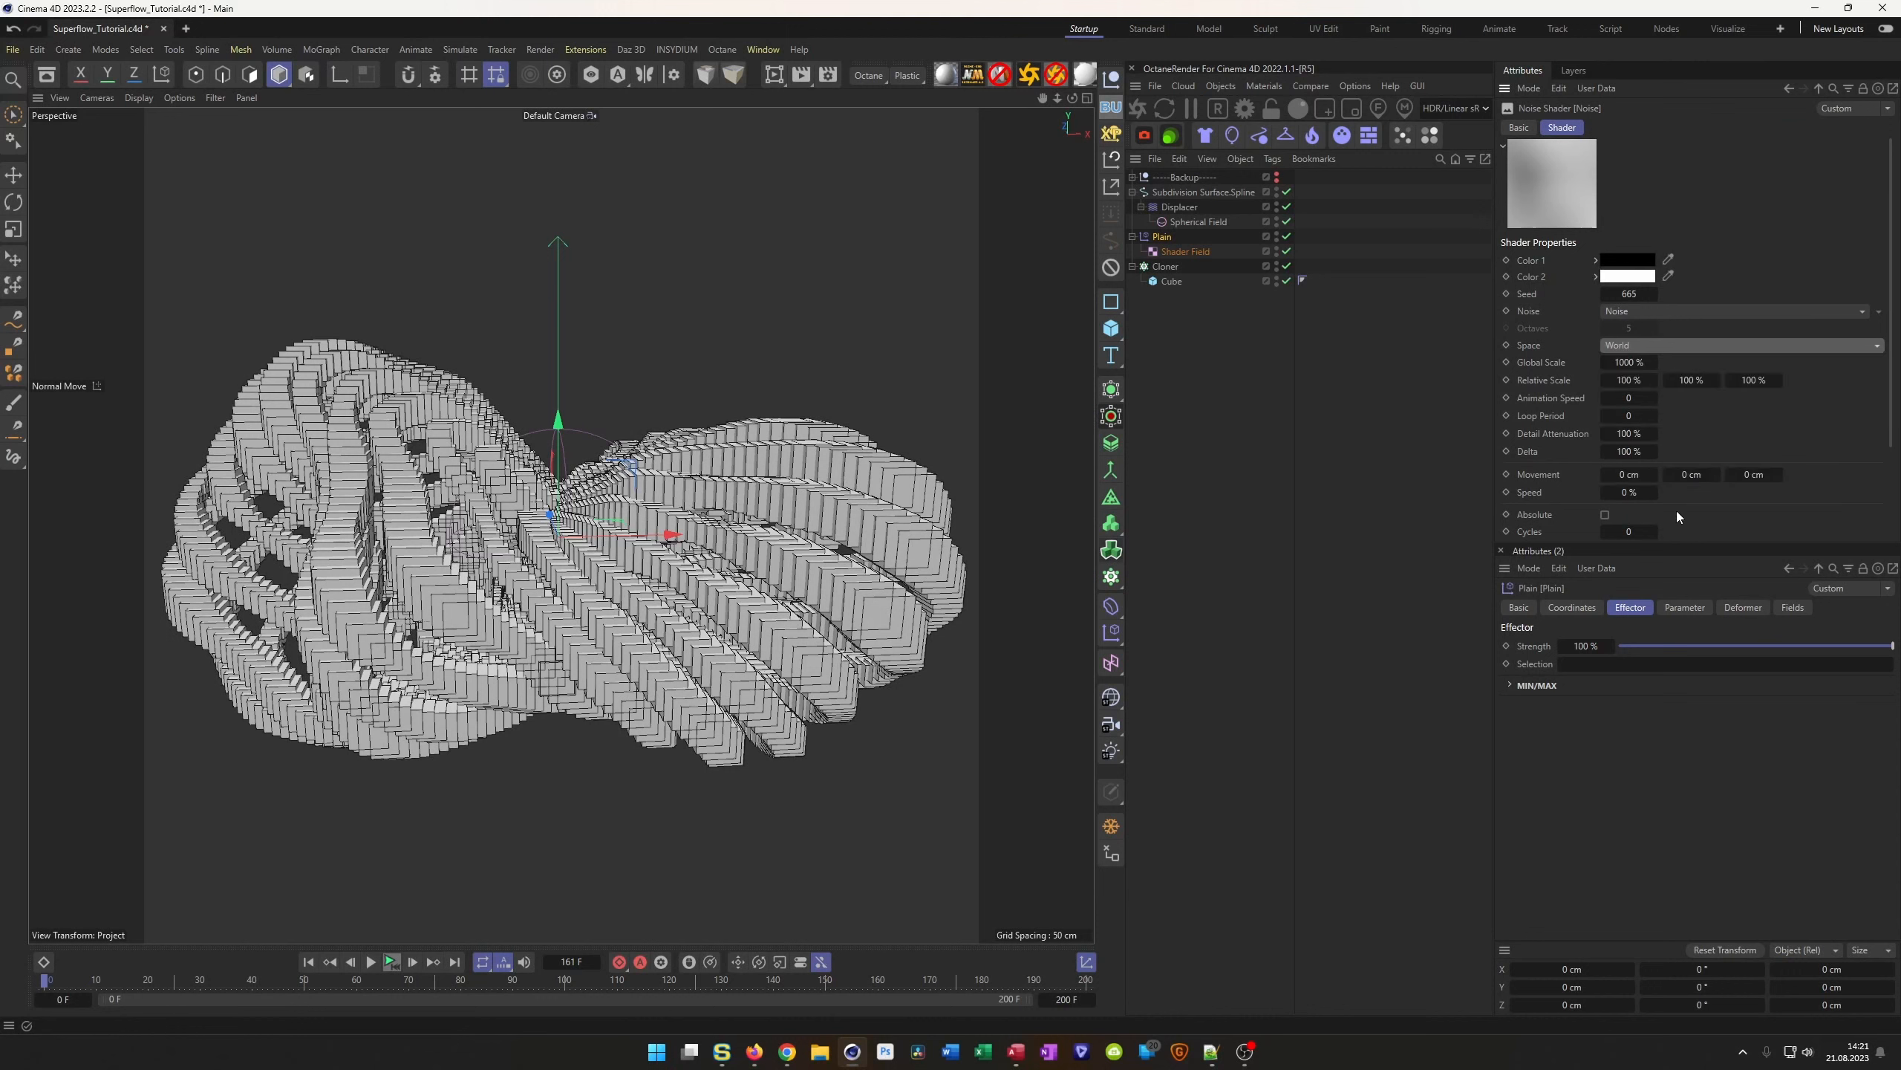
Set the Noise shader's High Clip to 65%, keeping Low Clip at 0%
scroll(1853, 471, down, 3)
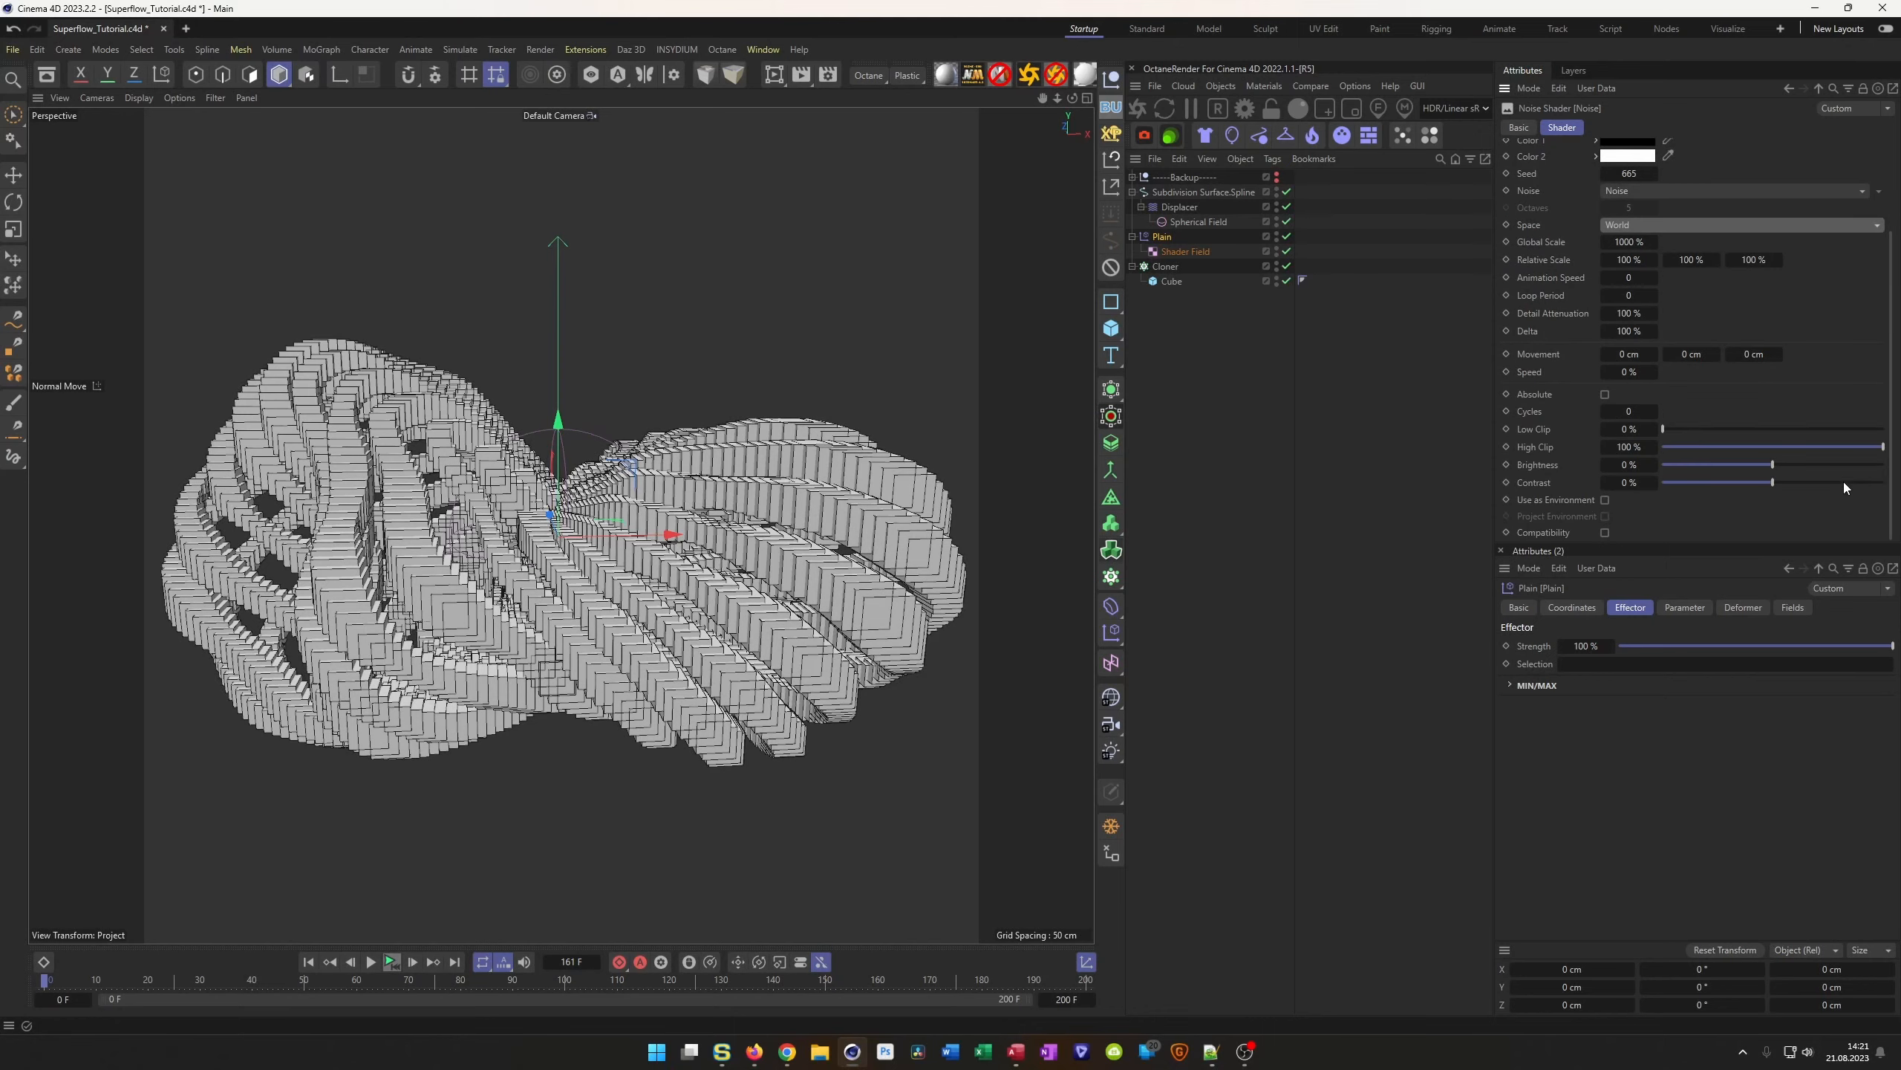
drag(1884, 447, 1804, 451)
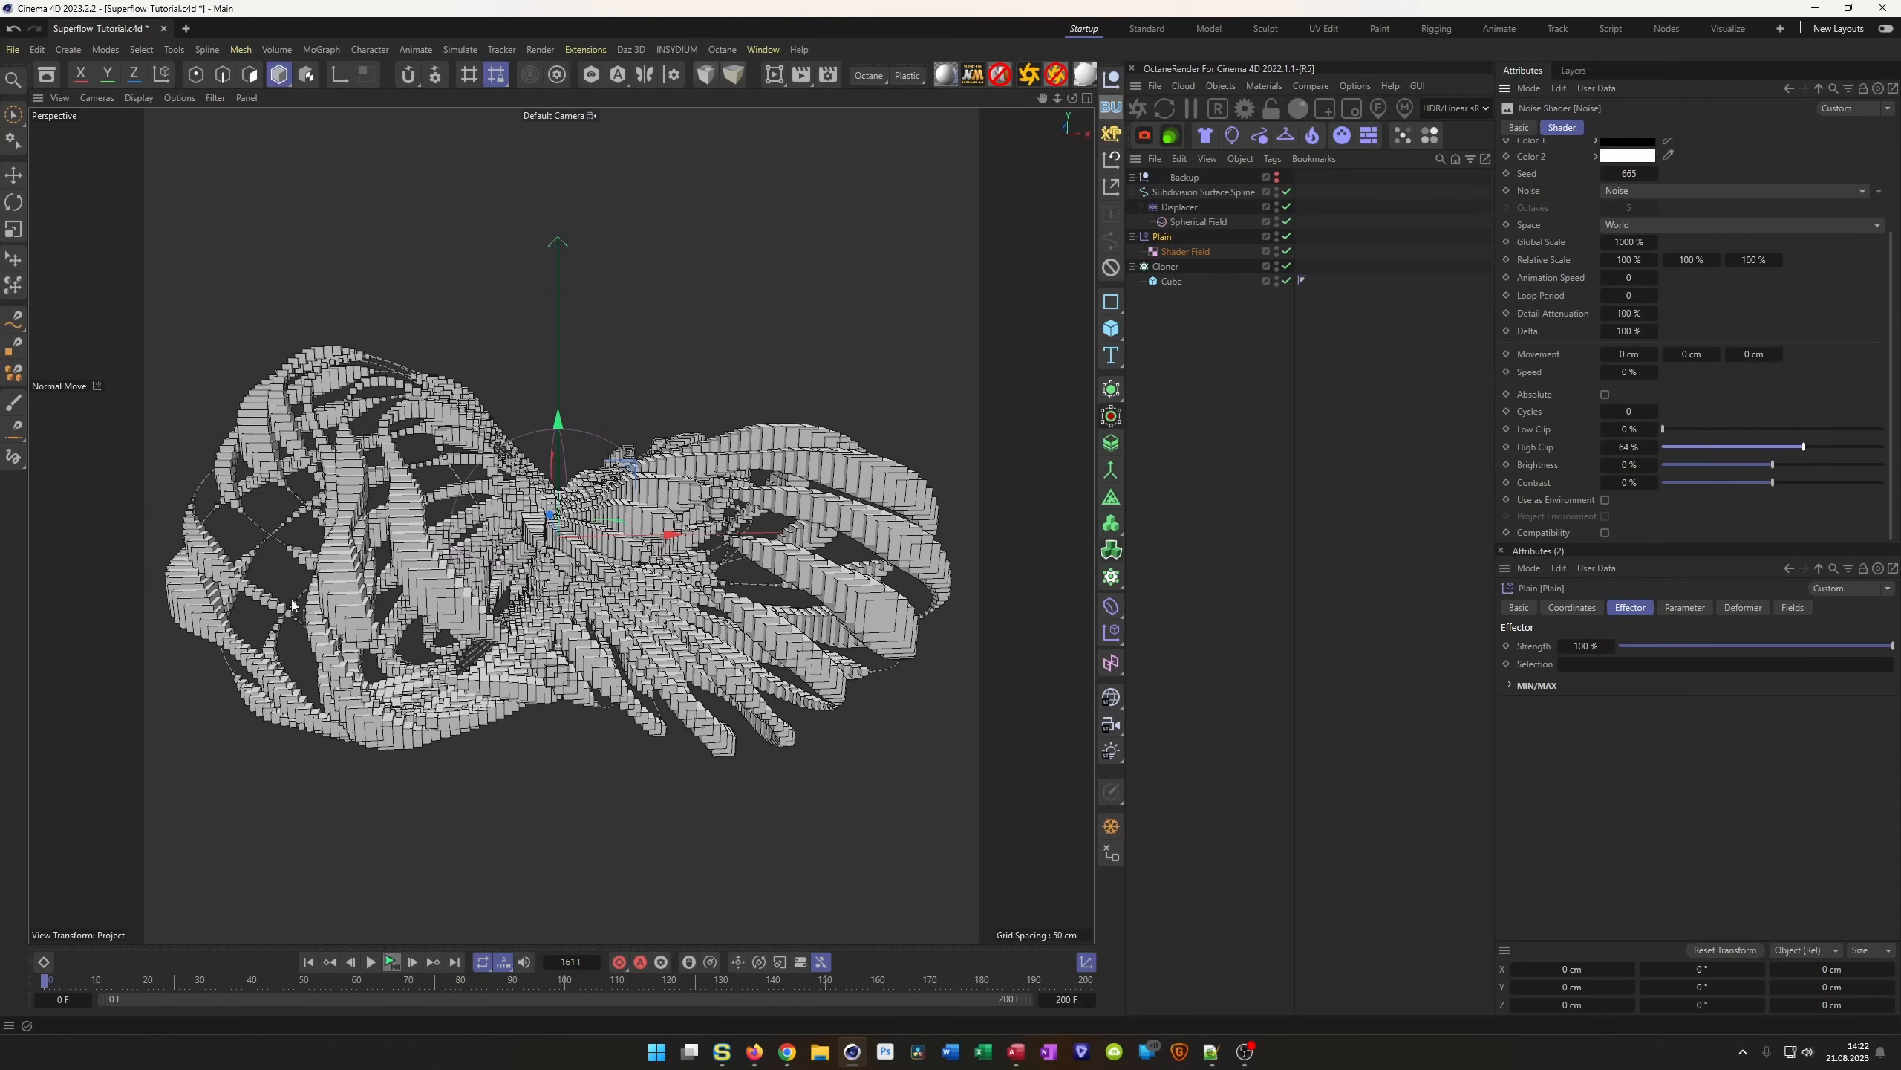
drag(1805, 452, 1806, 450)
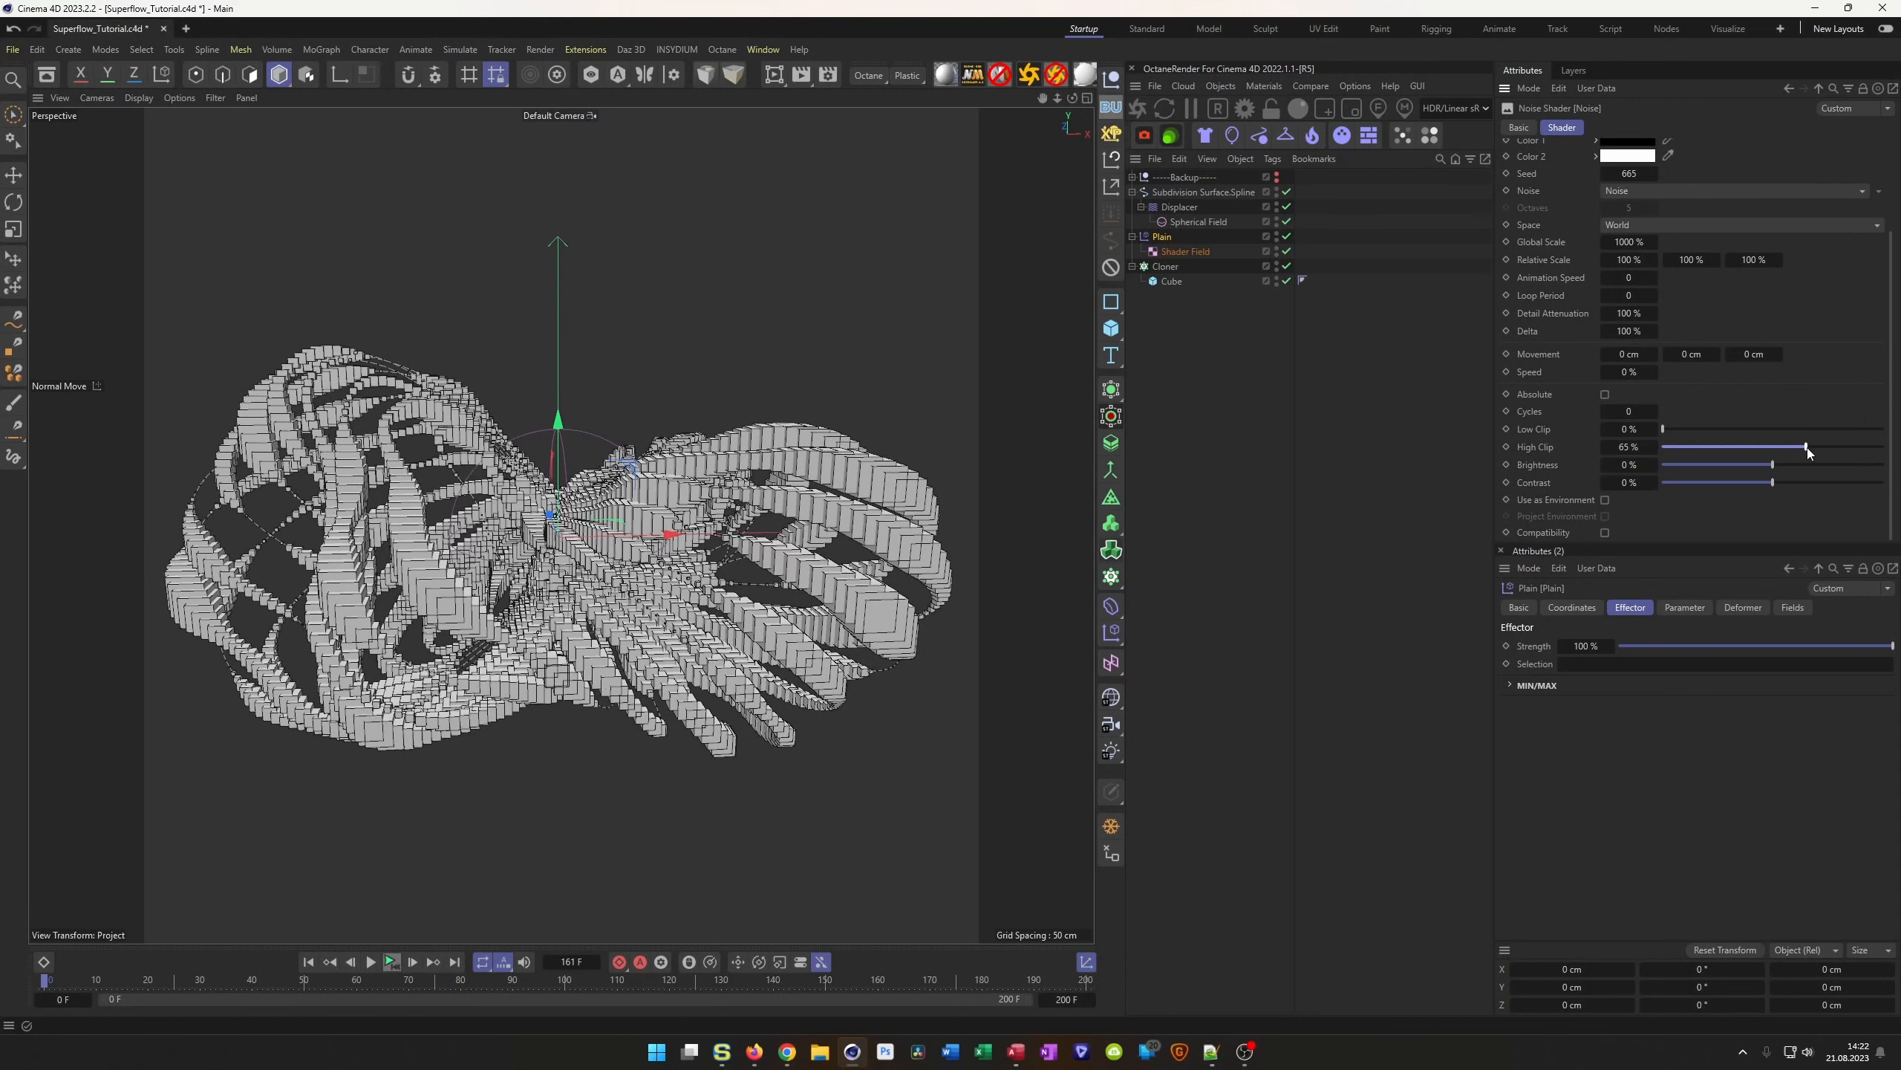
mouse_move(1663, 429)
mouse_down()
mouse_move(1706, 426)
mouse_move(1651, 433)
mouse_up()
Set the noise's Animation Speed to 0.2 and Loop Period to 8, and save the project
click(1629, 277)
text(0.2)
key(Tab)
key(ctrl+s)
Play the animation to preview the noise-scaled cubes, and return to the first frame
click(390, 962)
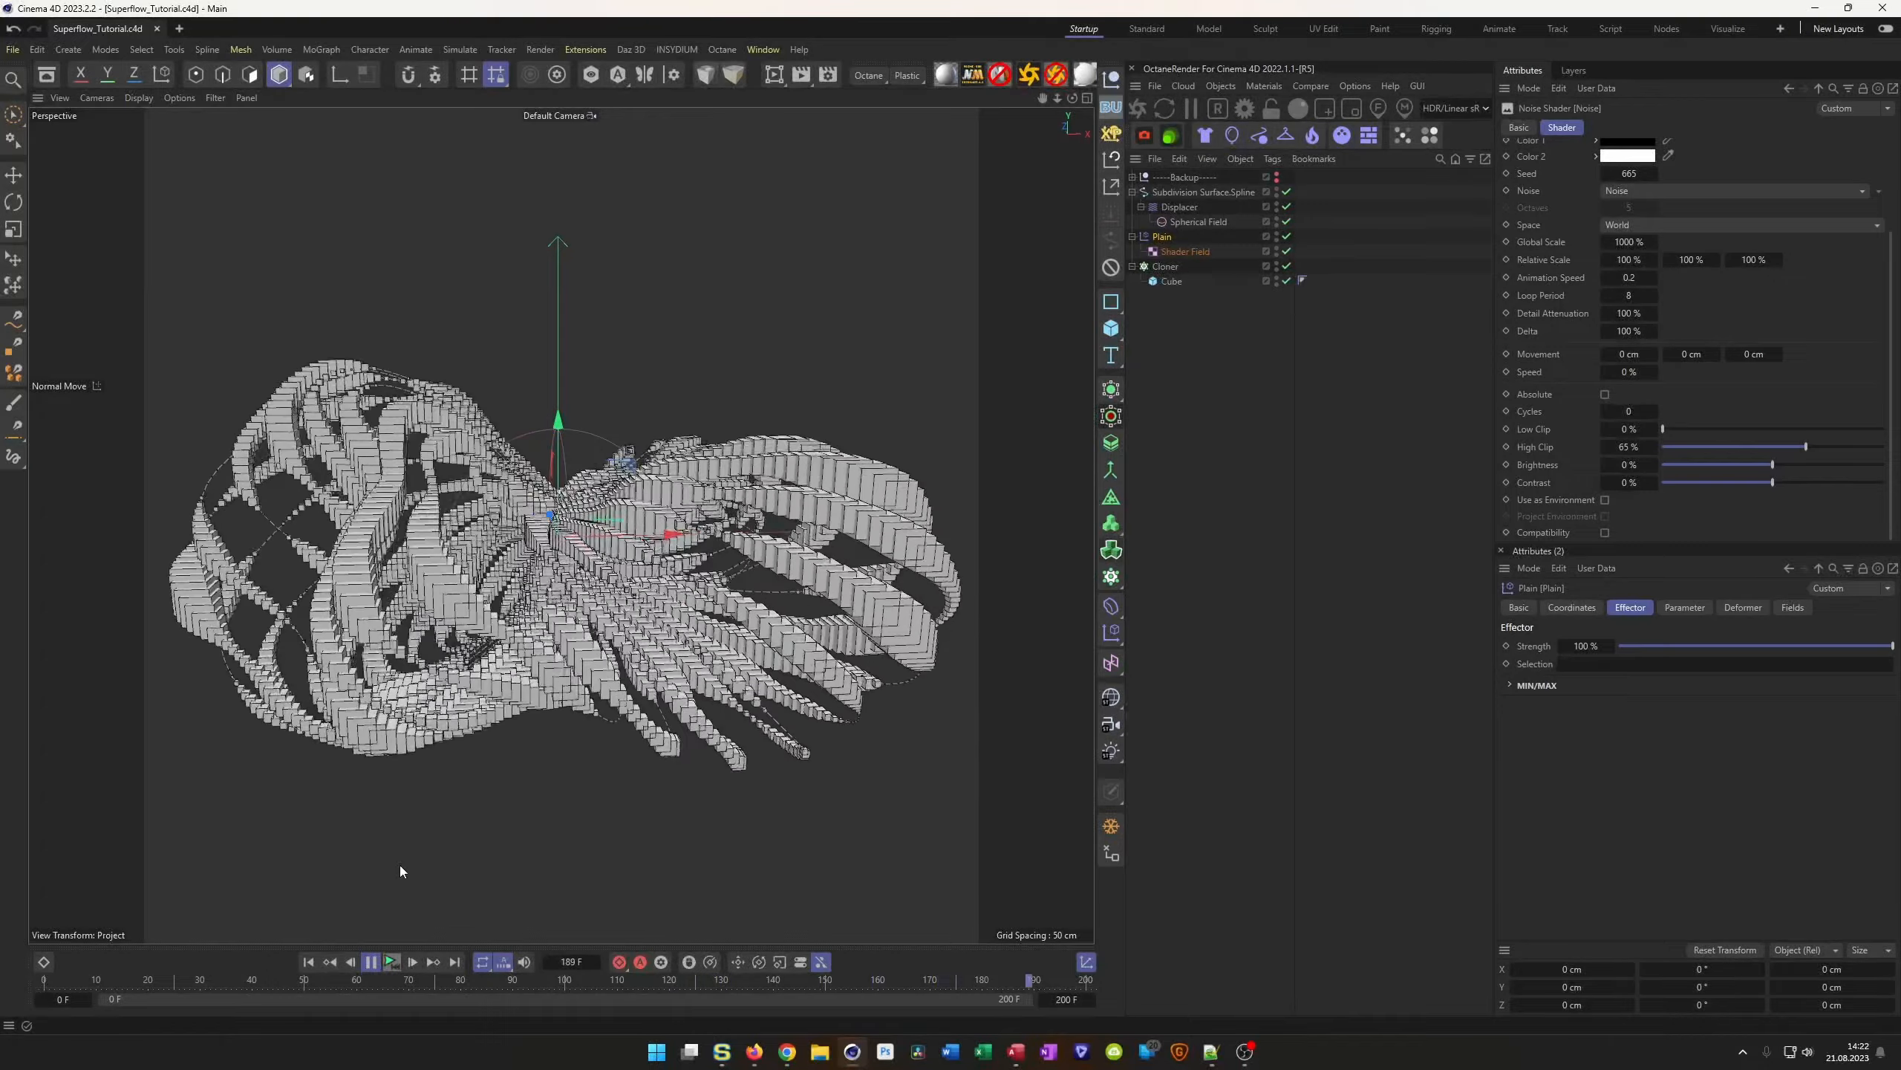
key(u)
key(l)
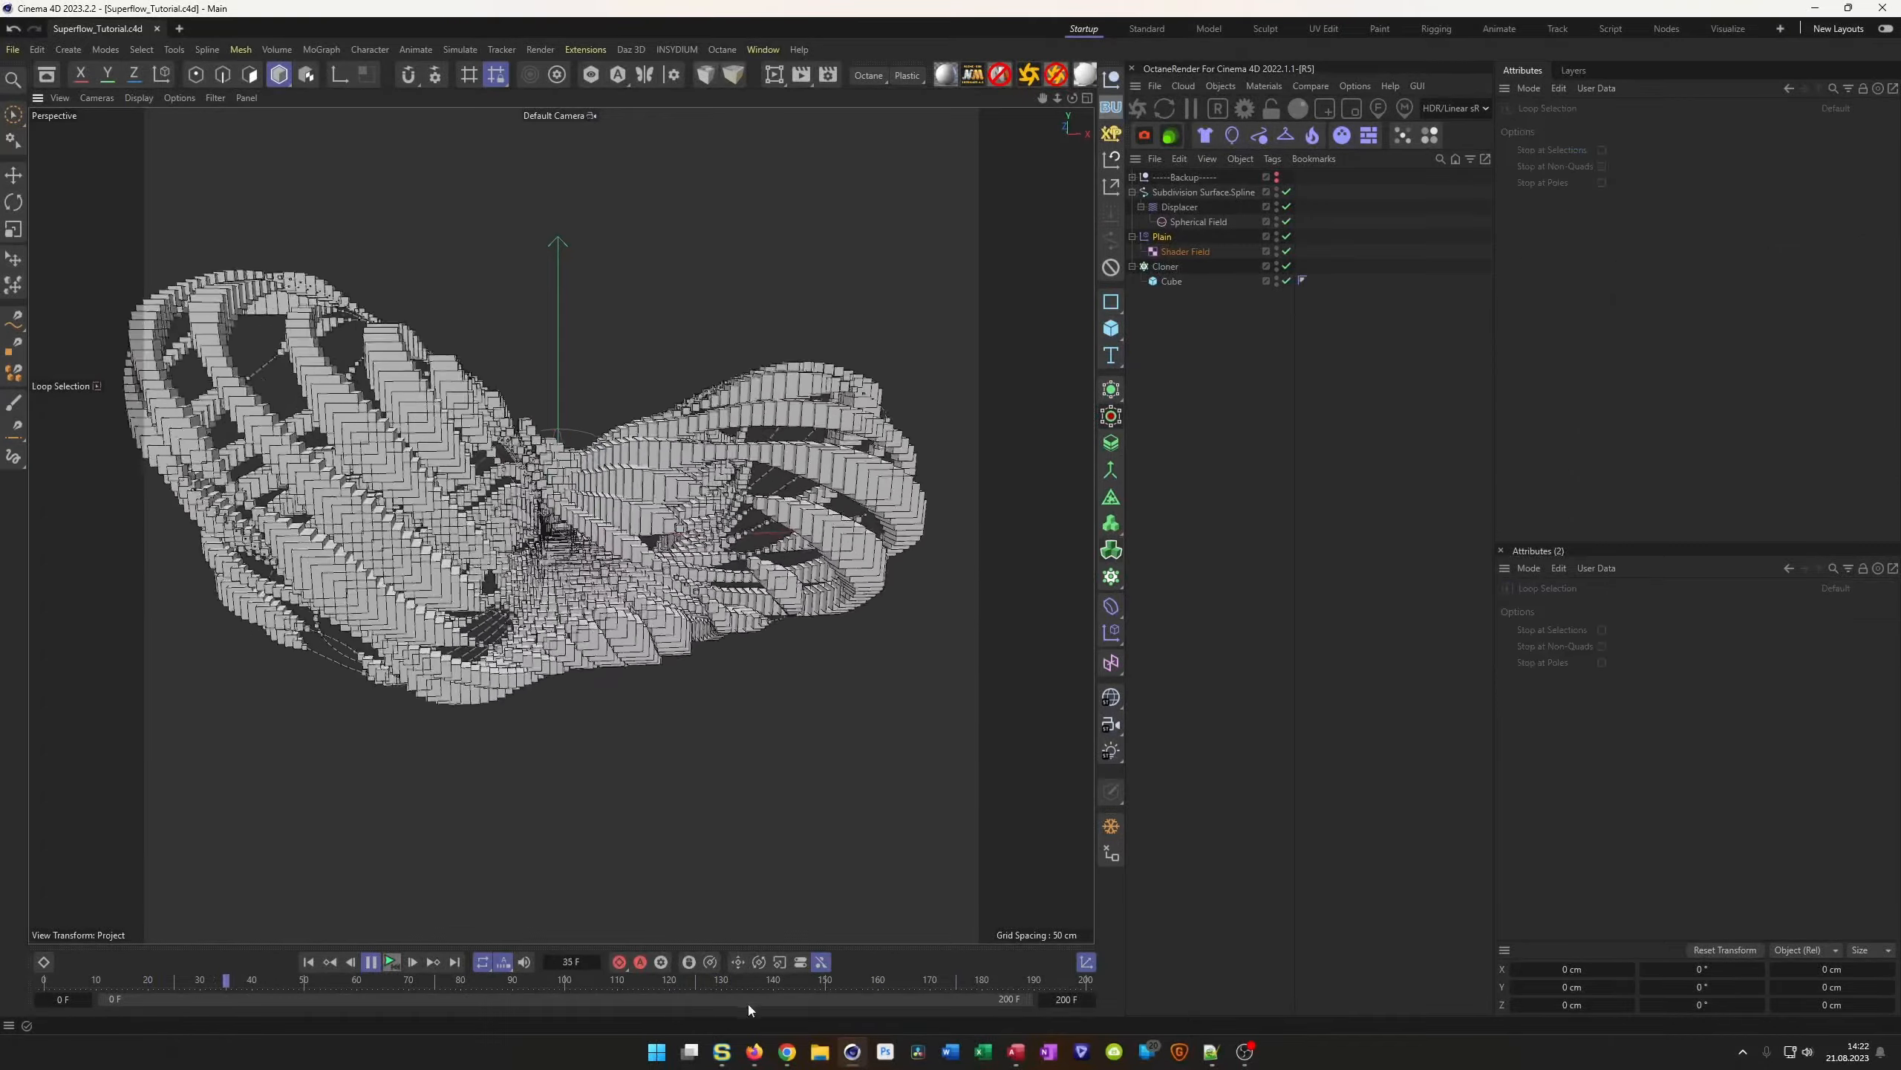
click(308, 961)
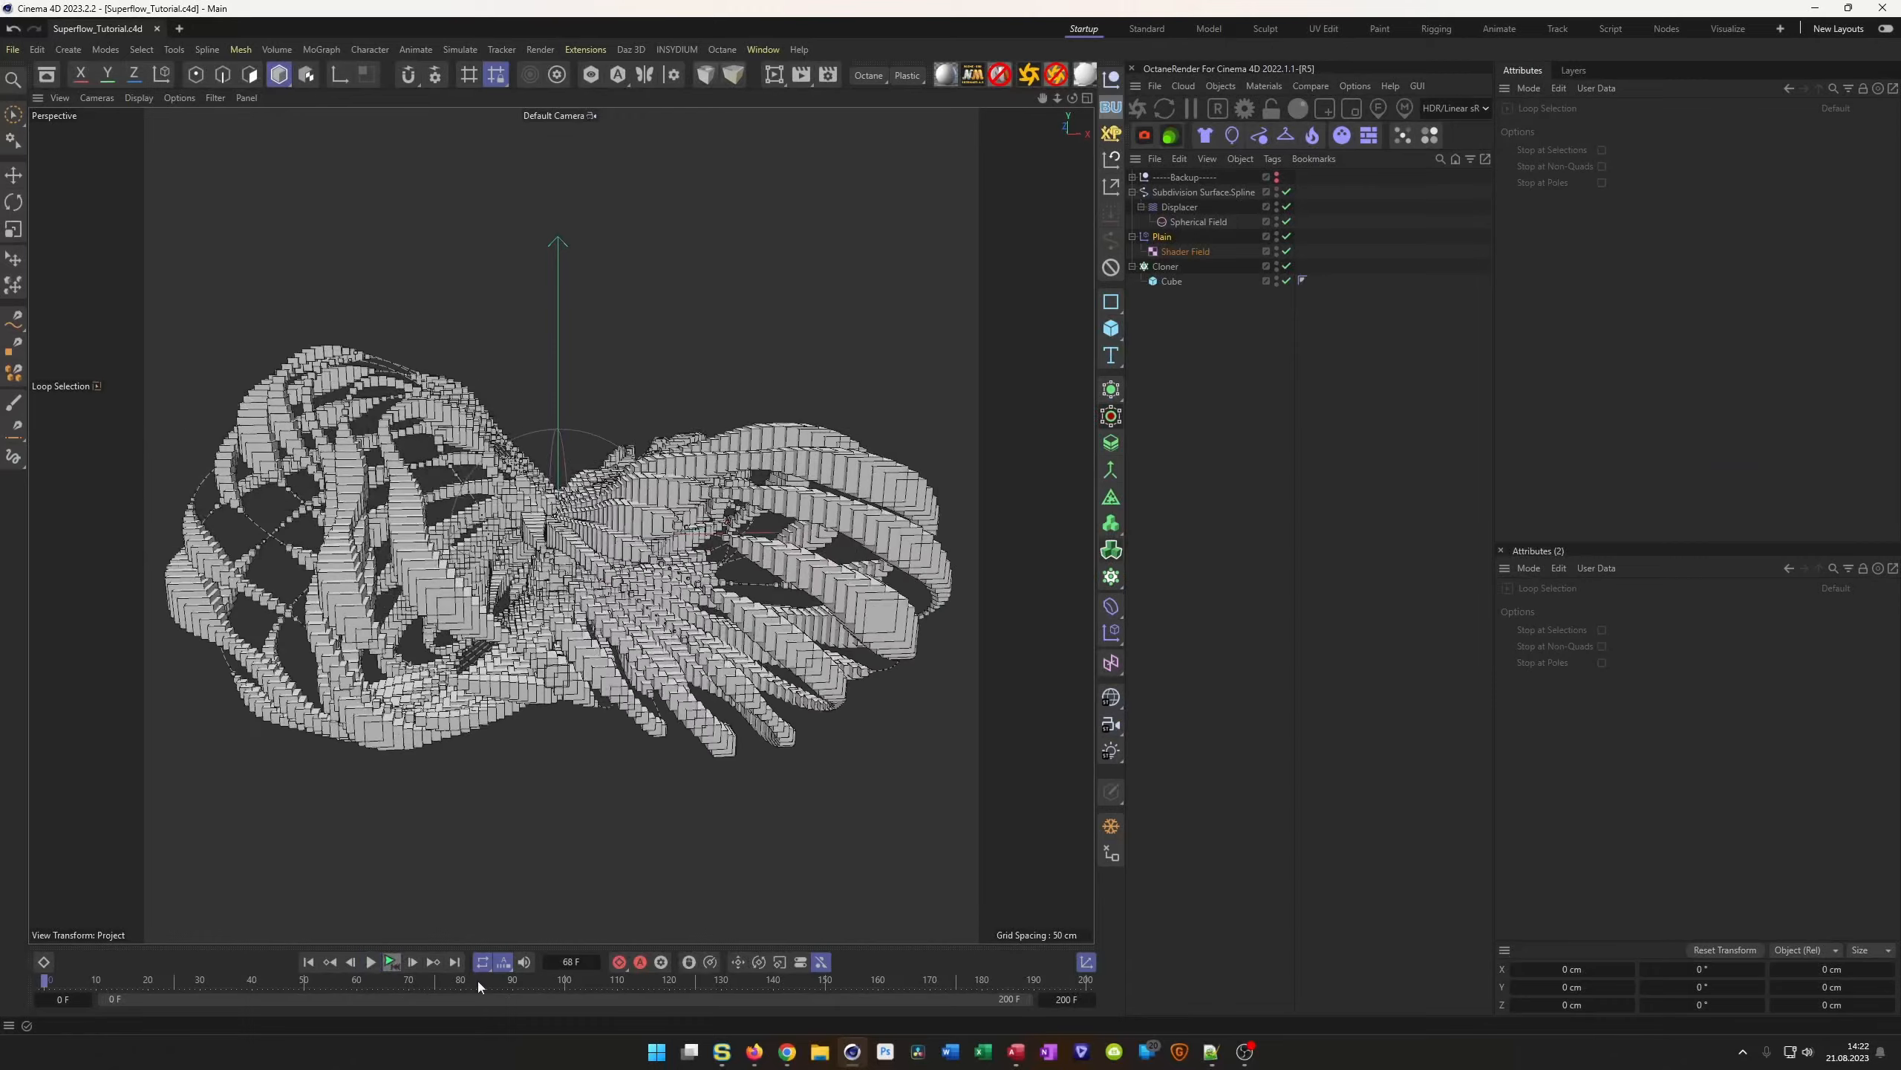
Switch to Chrome, examine the Superflow Revival II reference video on Vimeo, pause it, and return to Cinema 4D
click(786, 1052)
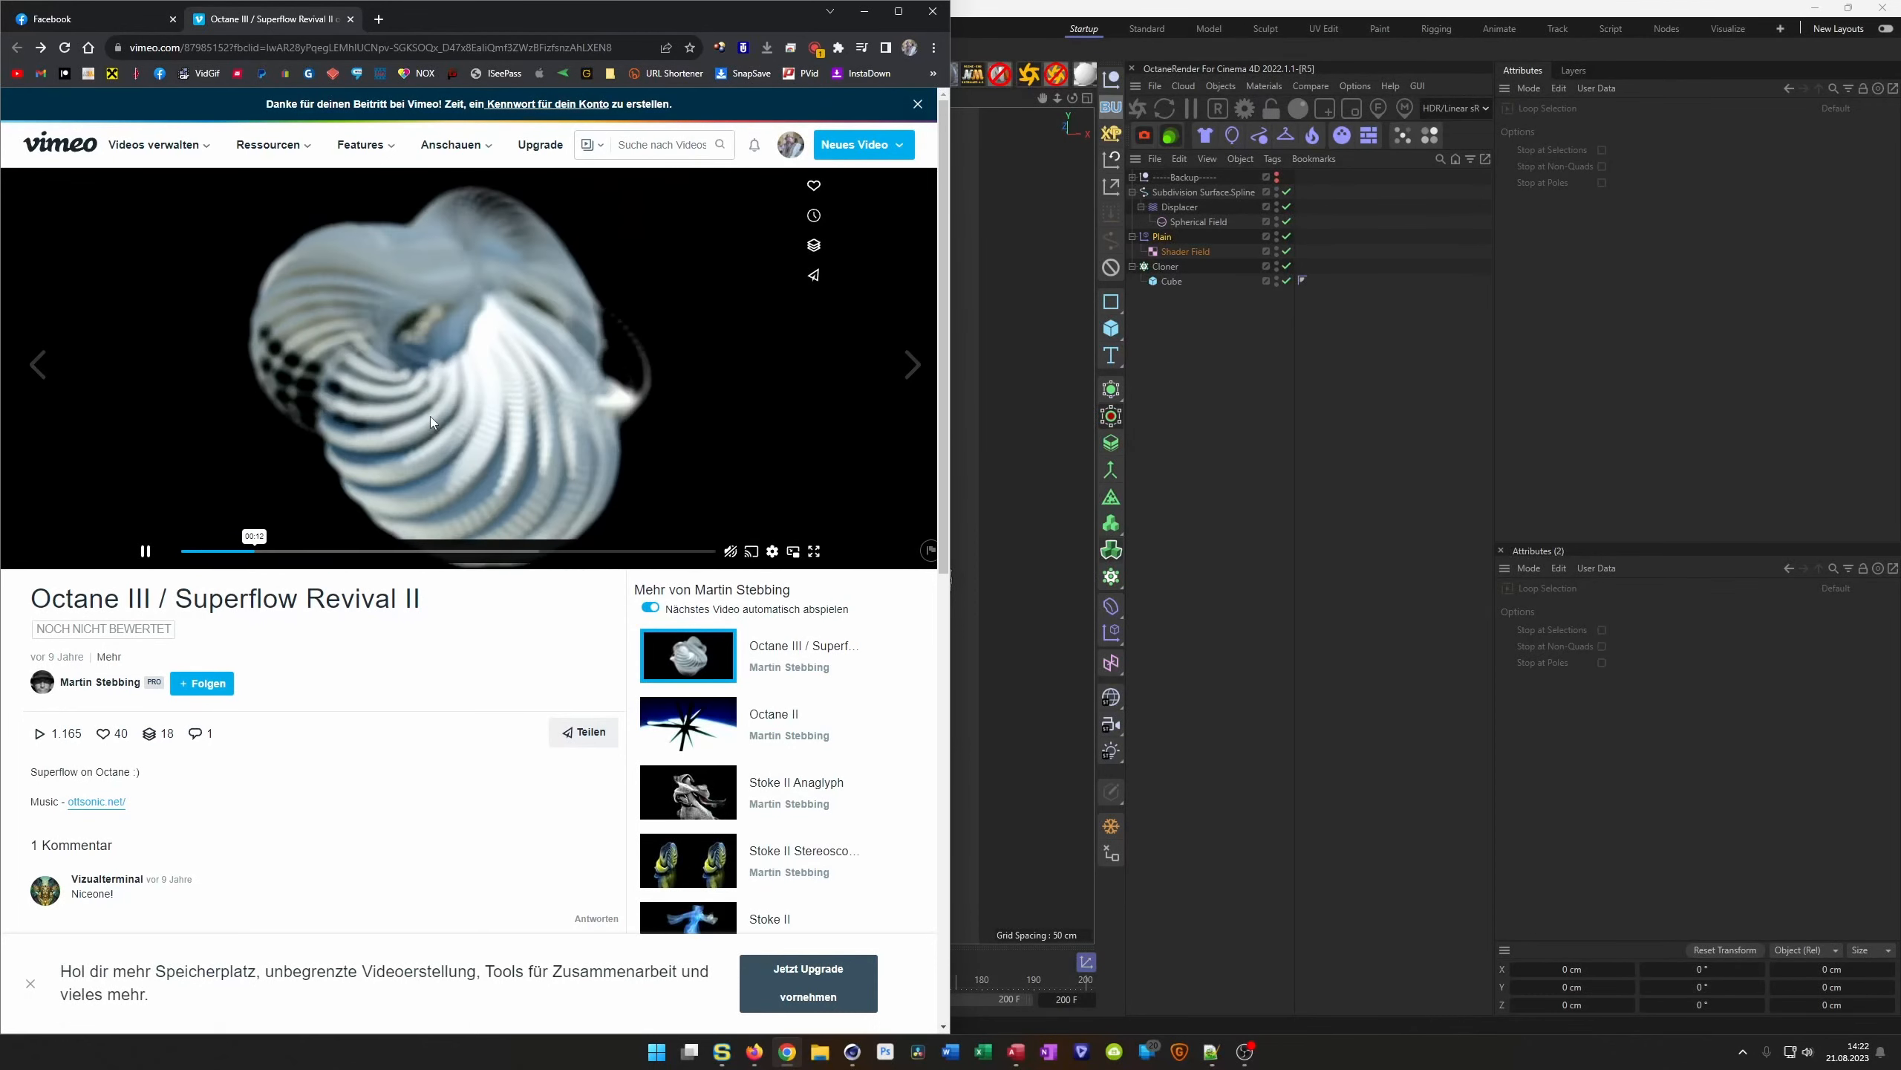
click(493, 304)
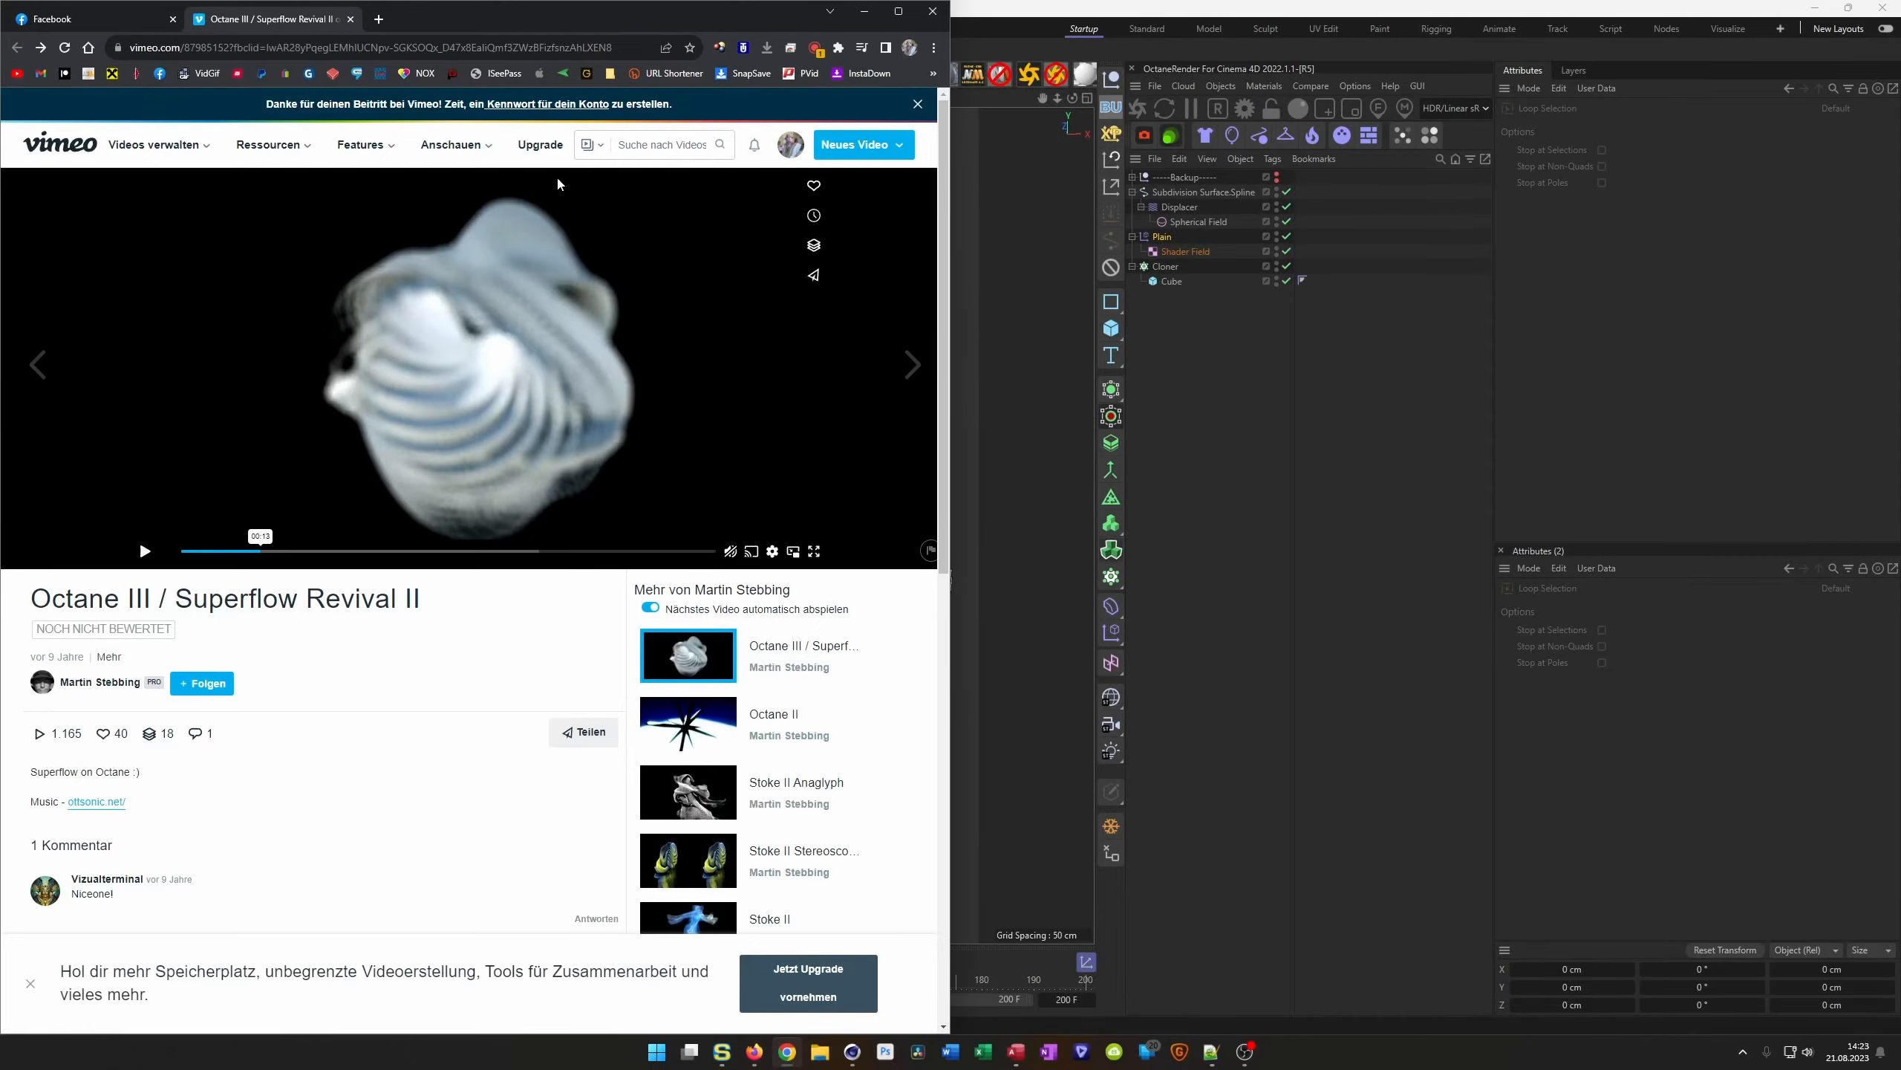
click(1019, 20)
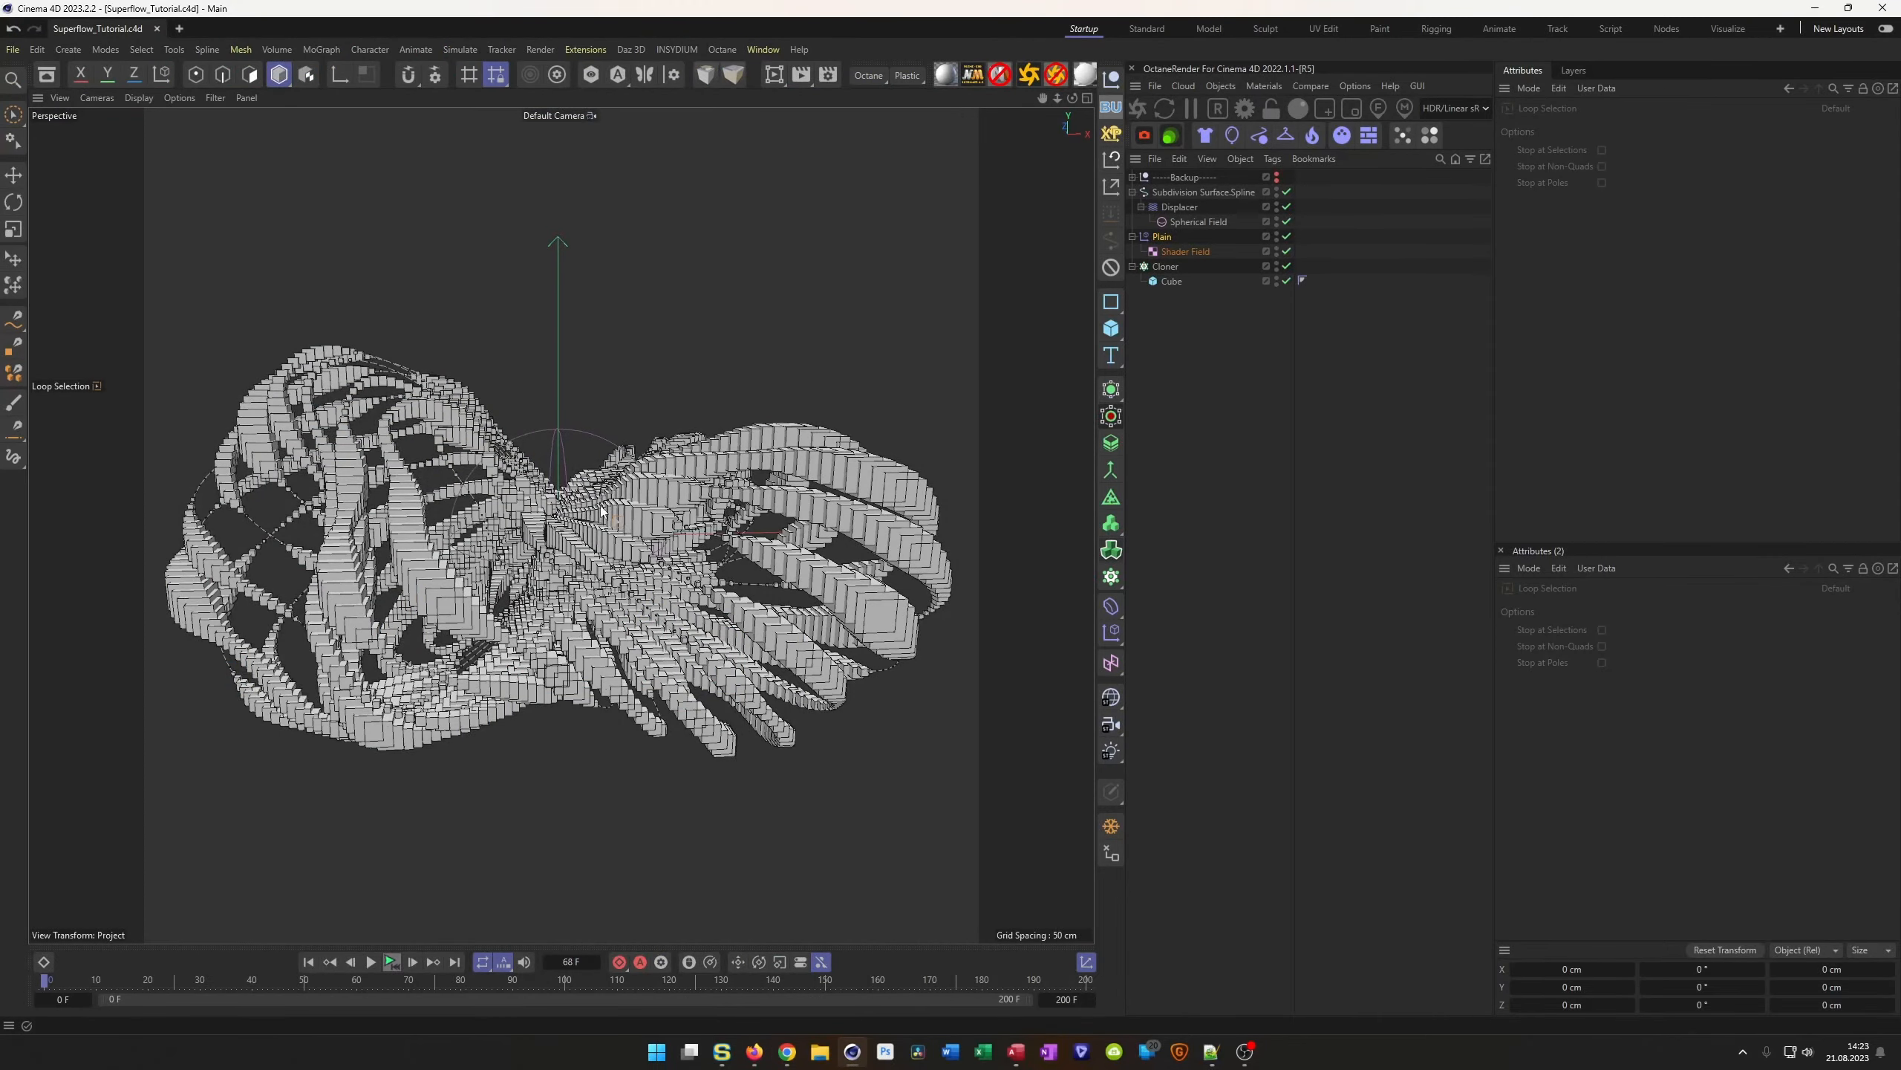
Add a camera from the current view and set its heading and pitch rotation to 0°
alt+drag(576, 503, 685, 470)
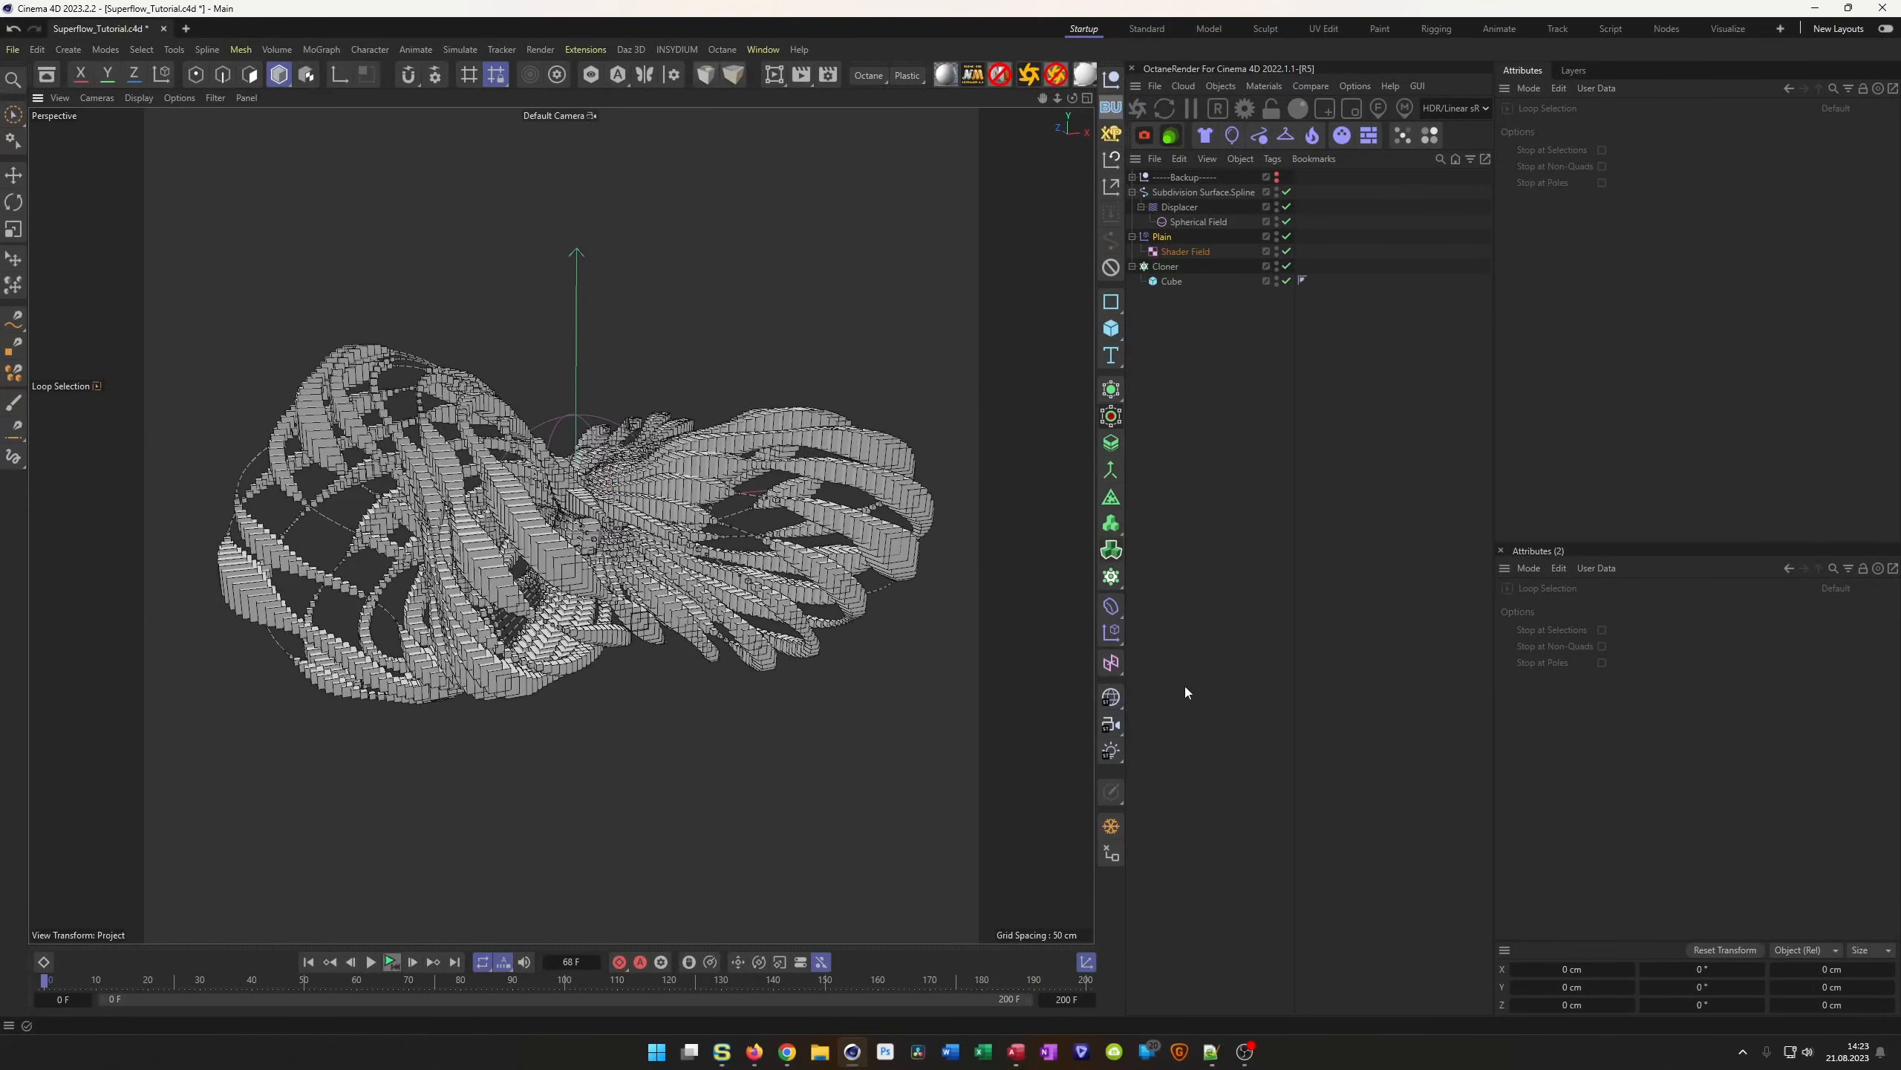
click(1112, 724)
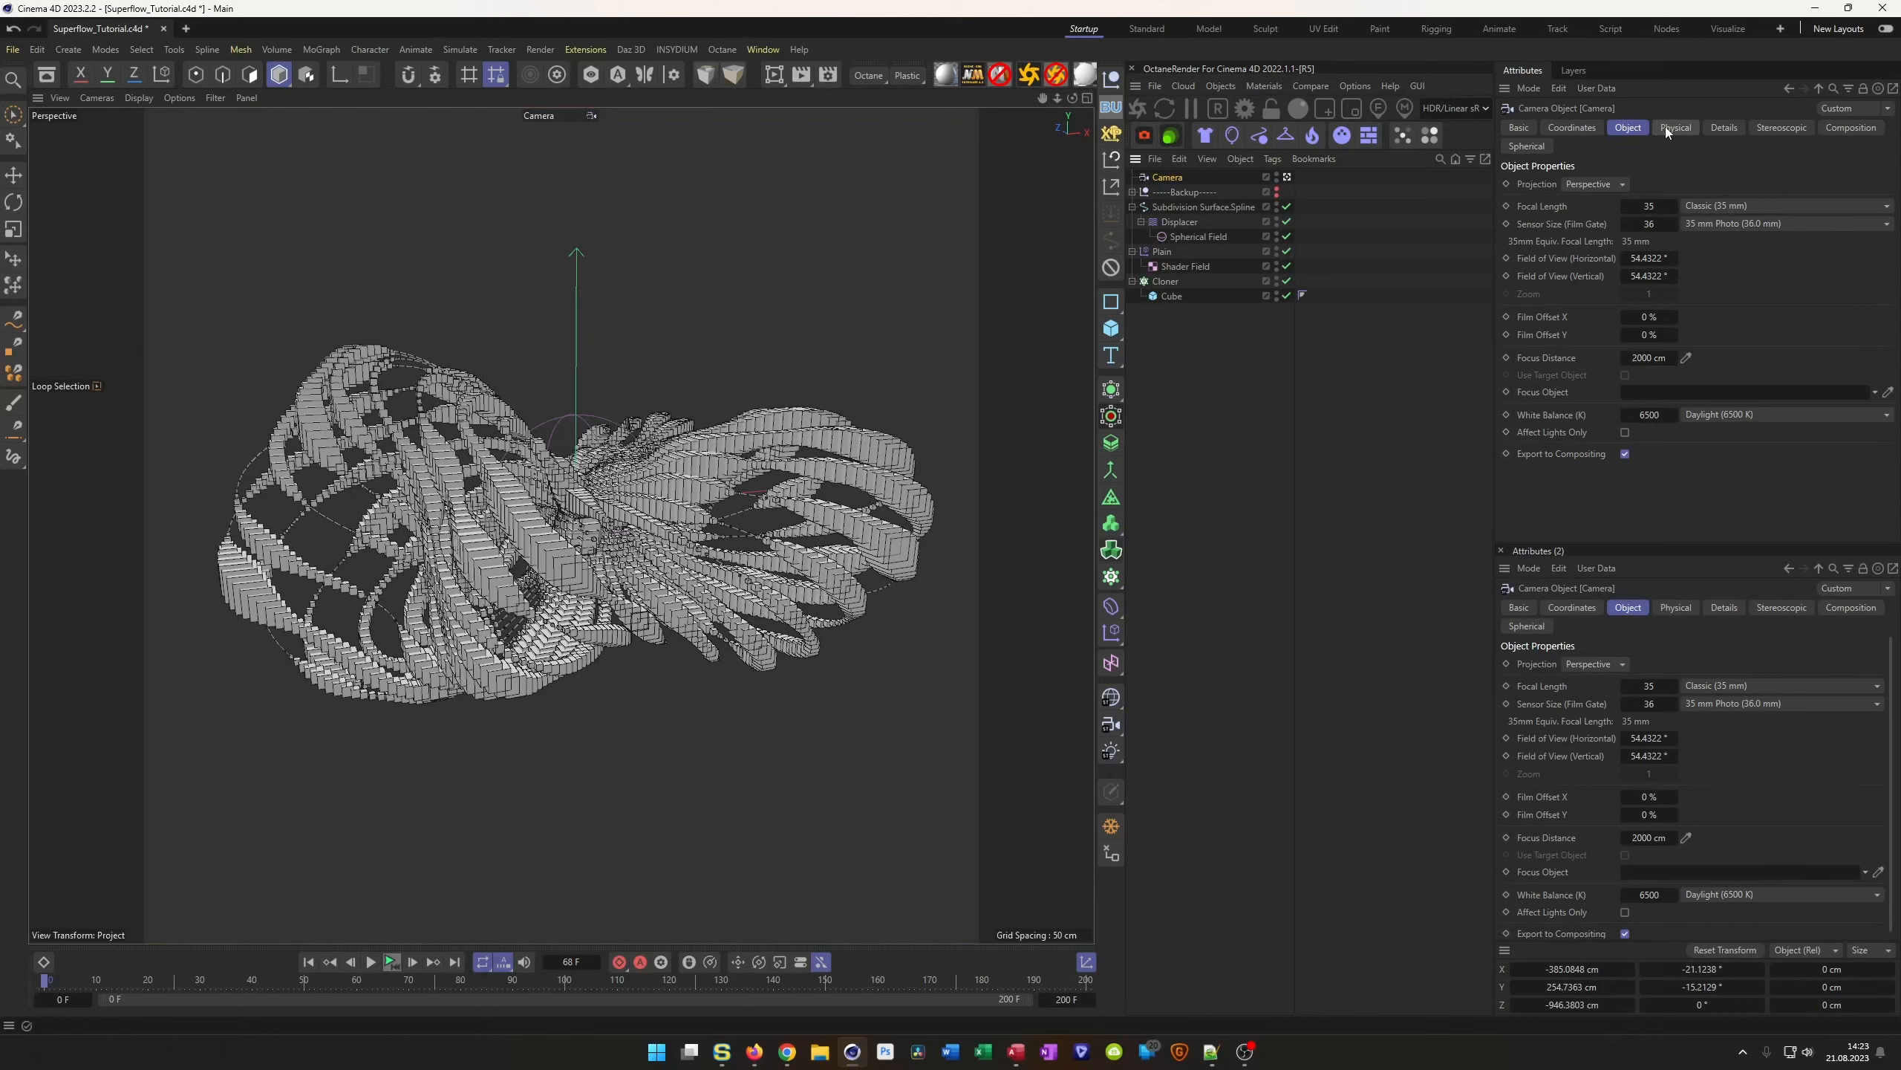
click(1573, 127)
click(1665, 205)
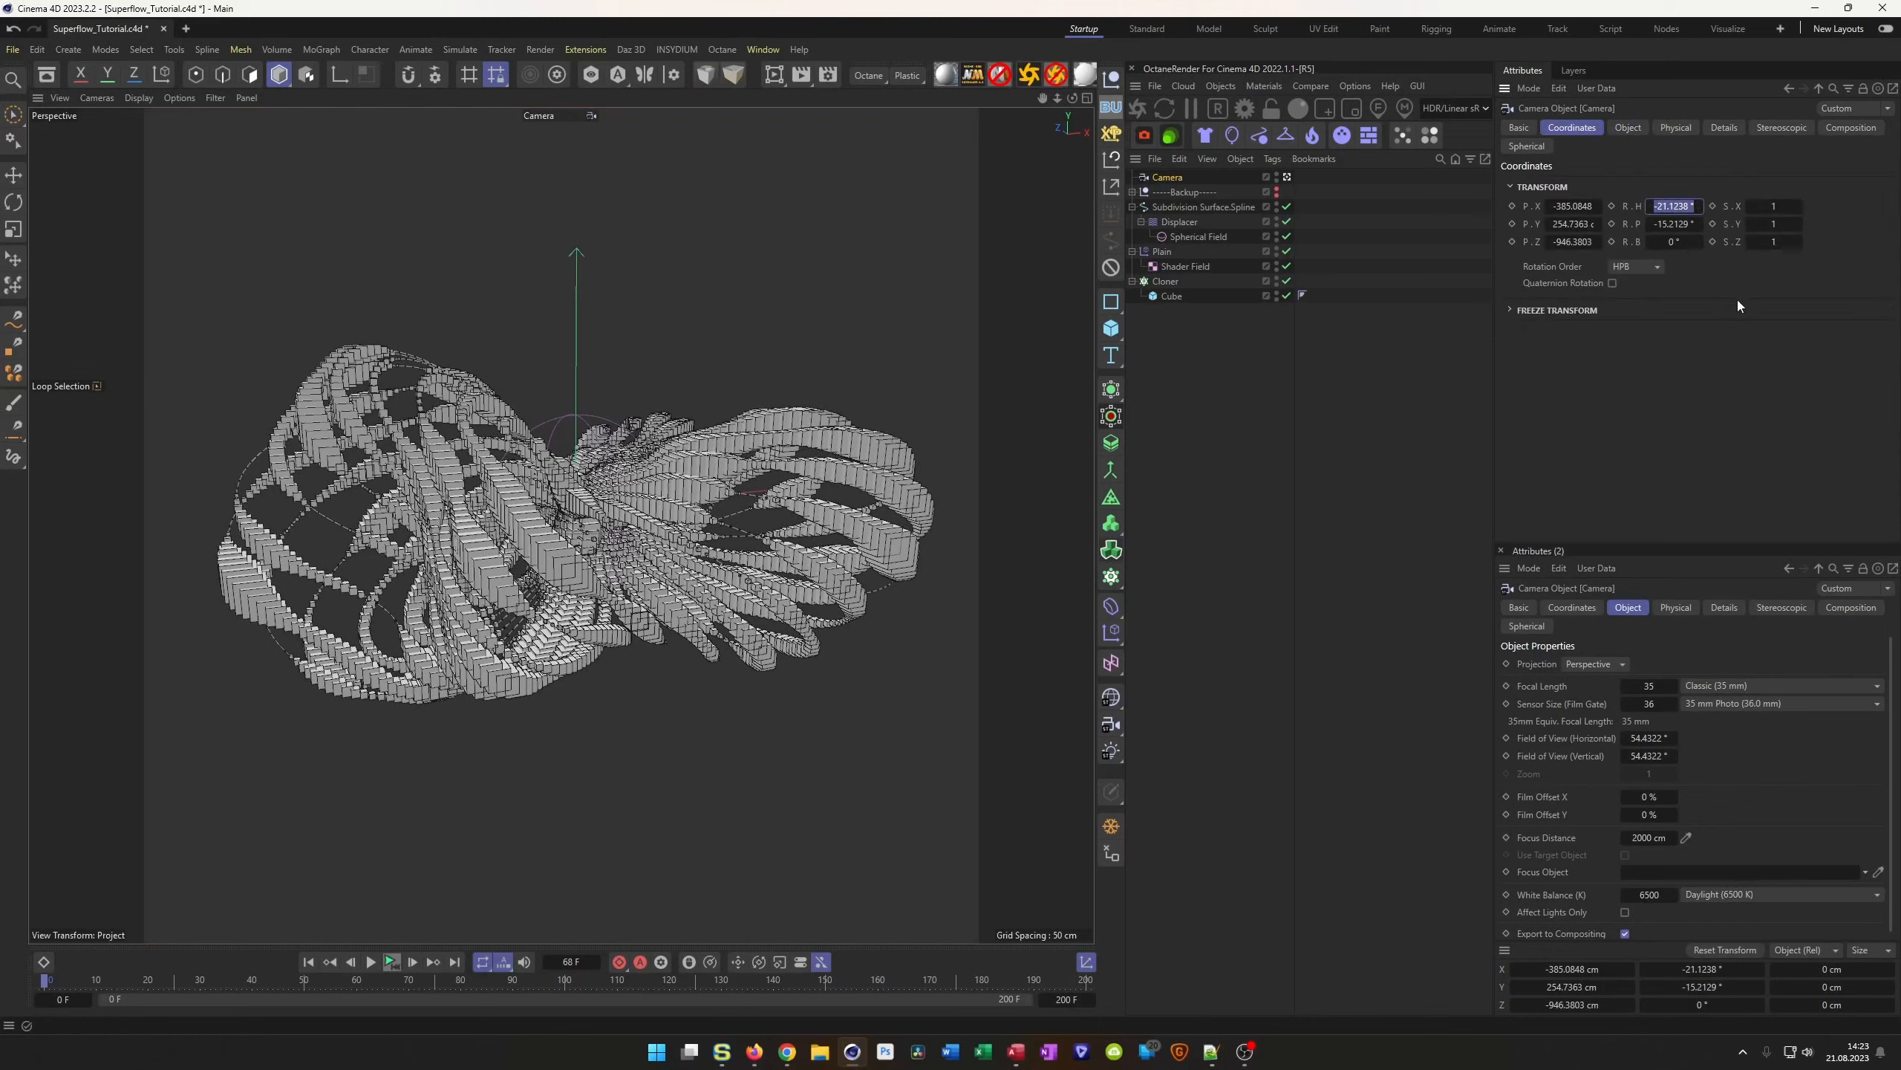
text(0)
key(Tab)
text(0)
key(Tab)
Set the camera's X and Y position to 0 cm
key(shift+Tab)
key(shift+Tab)
key(shift+Tab)
key(shift+Tab)
key(shift+Tab)
text(0)
key(Tab)
text(0)
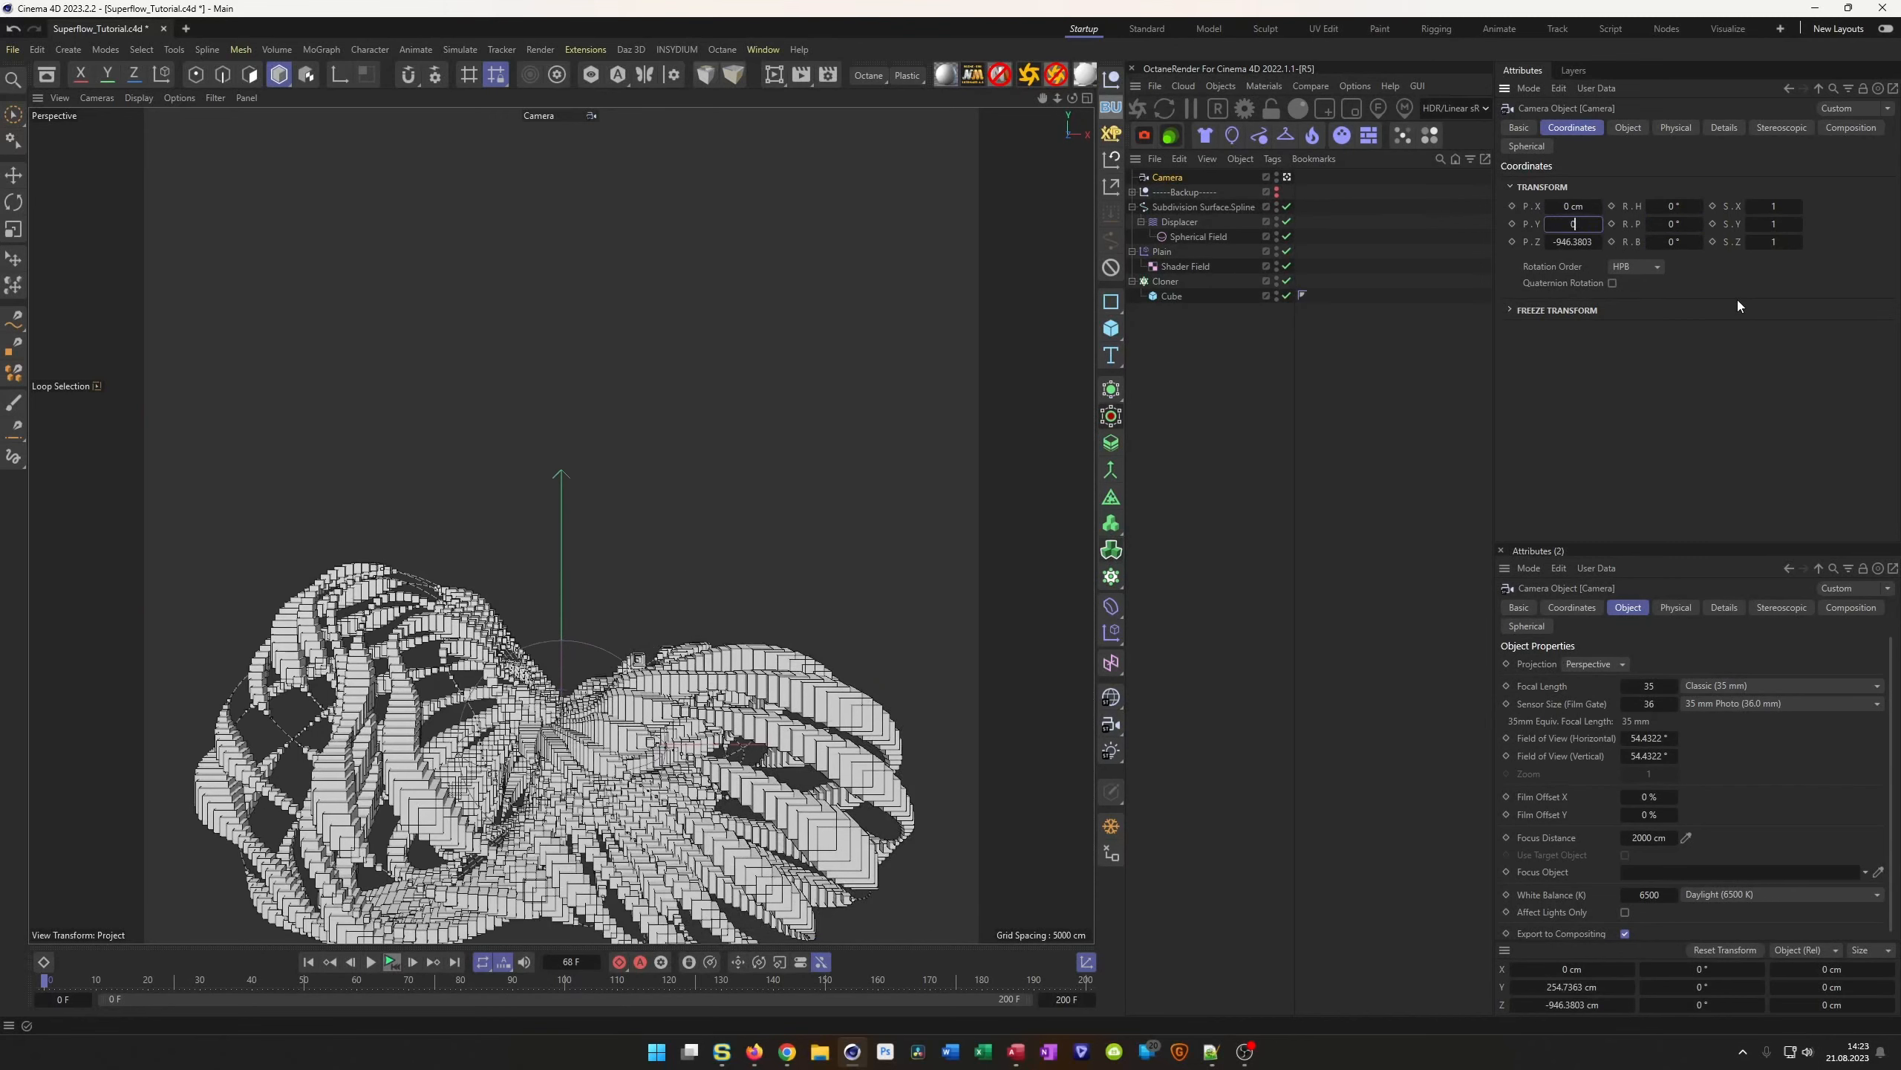
key(Return)
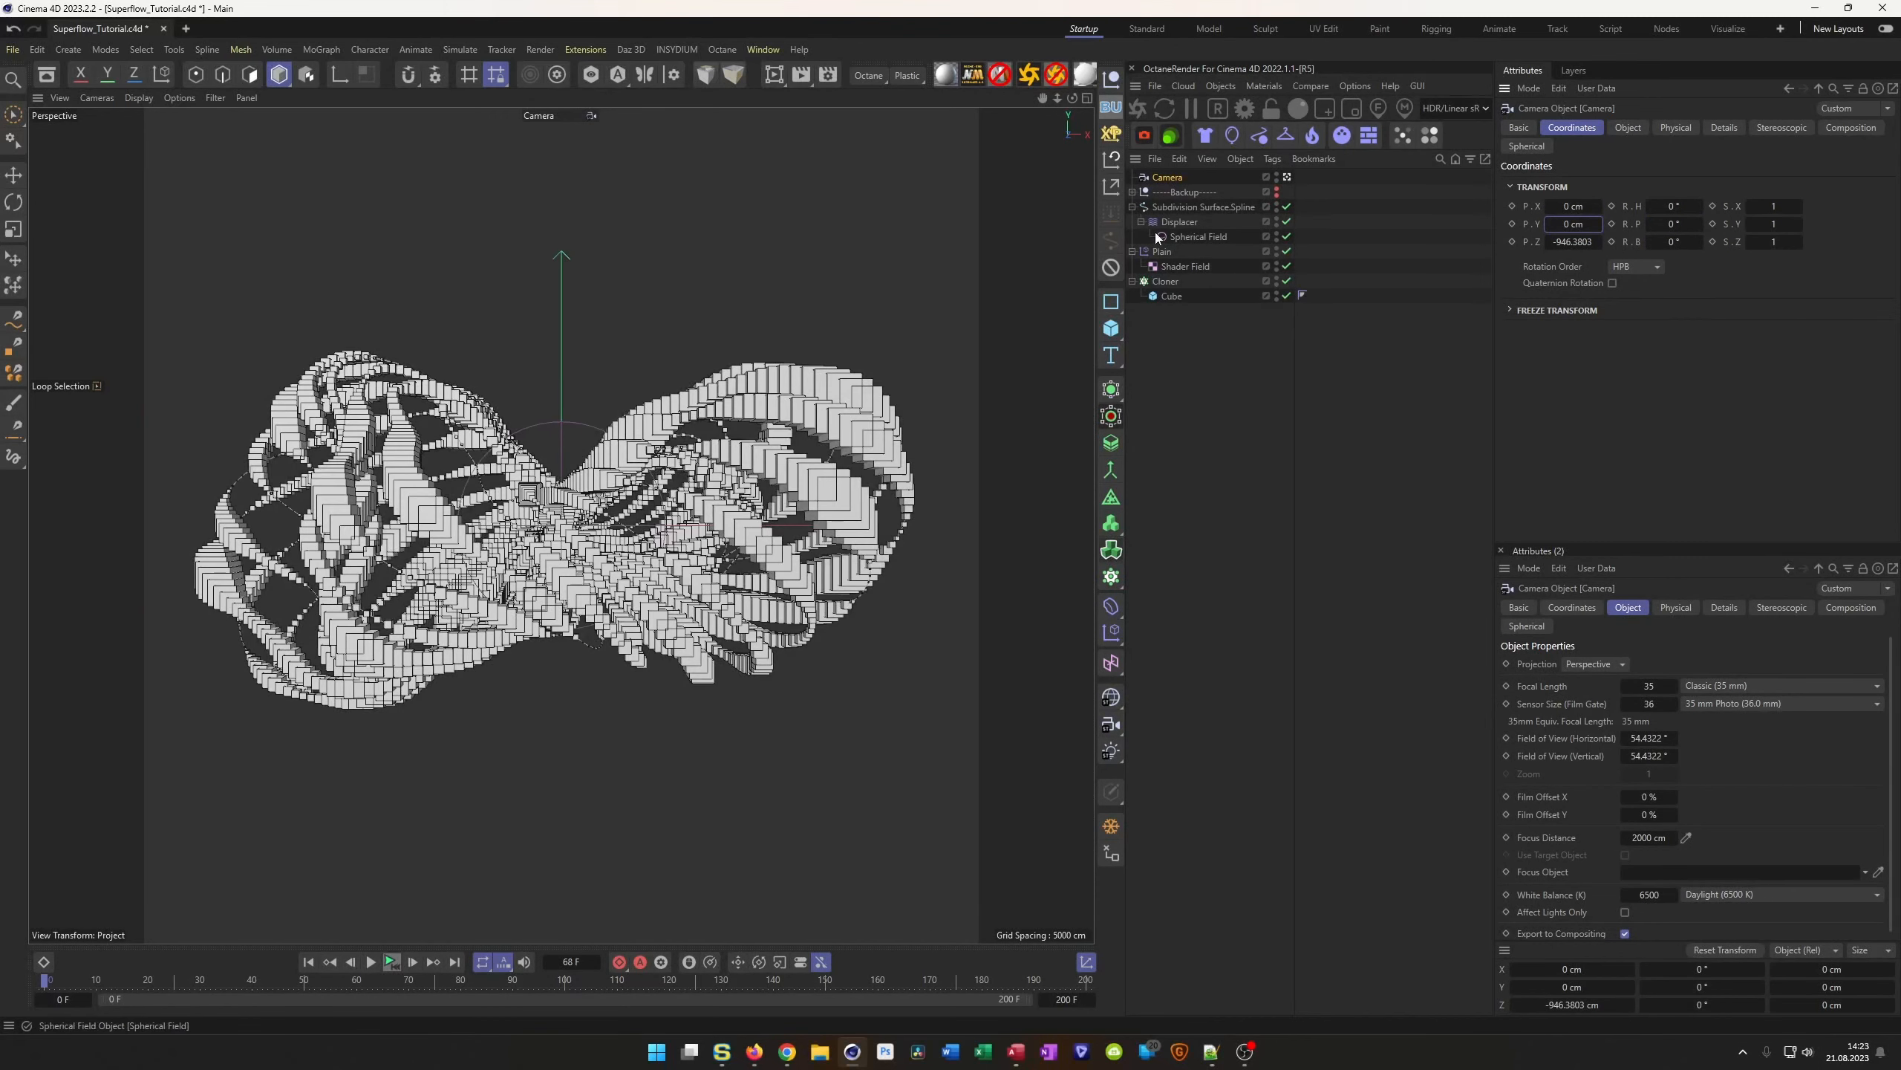
Add a Protection tag to the camera with only the Z position unlocked, and test dollying in and out
click(1111, 267)
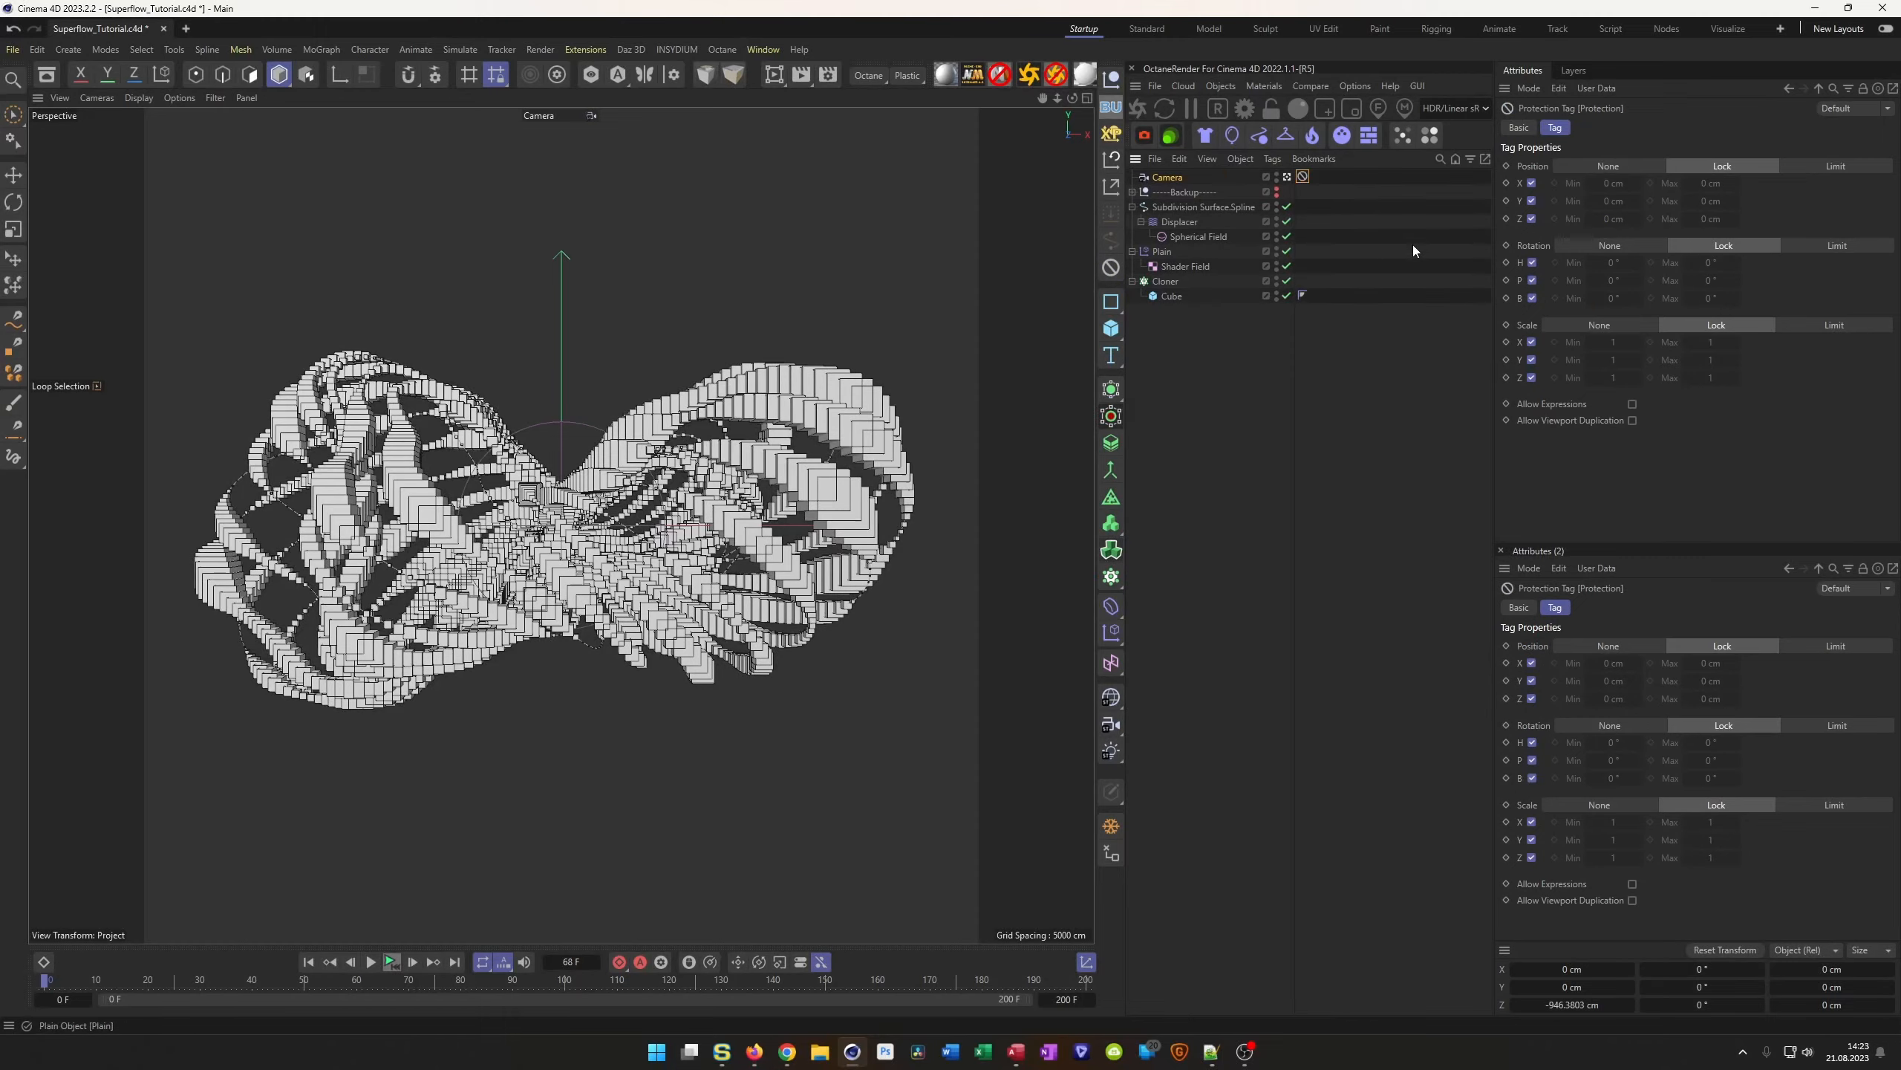
click(1532, 218)
scroll(648, 476, up, 3)
scroll(648, 475, down, 4)
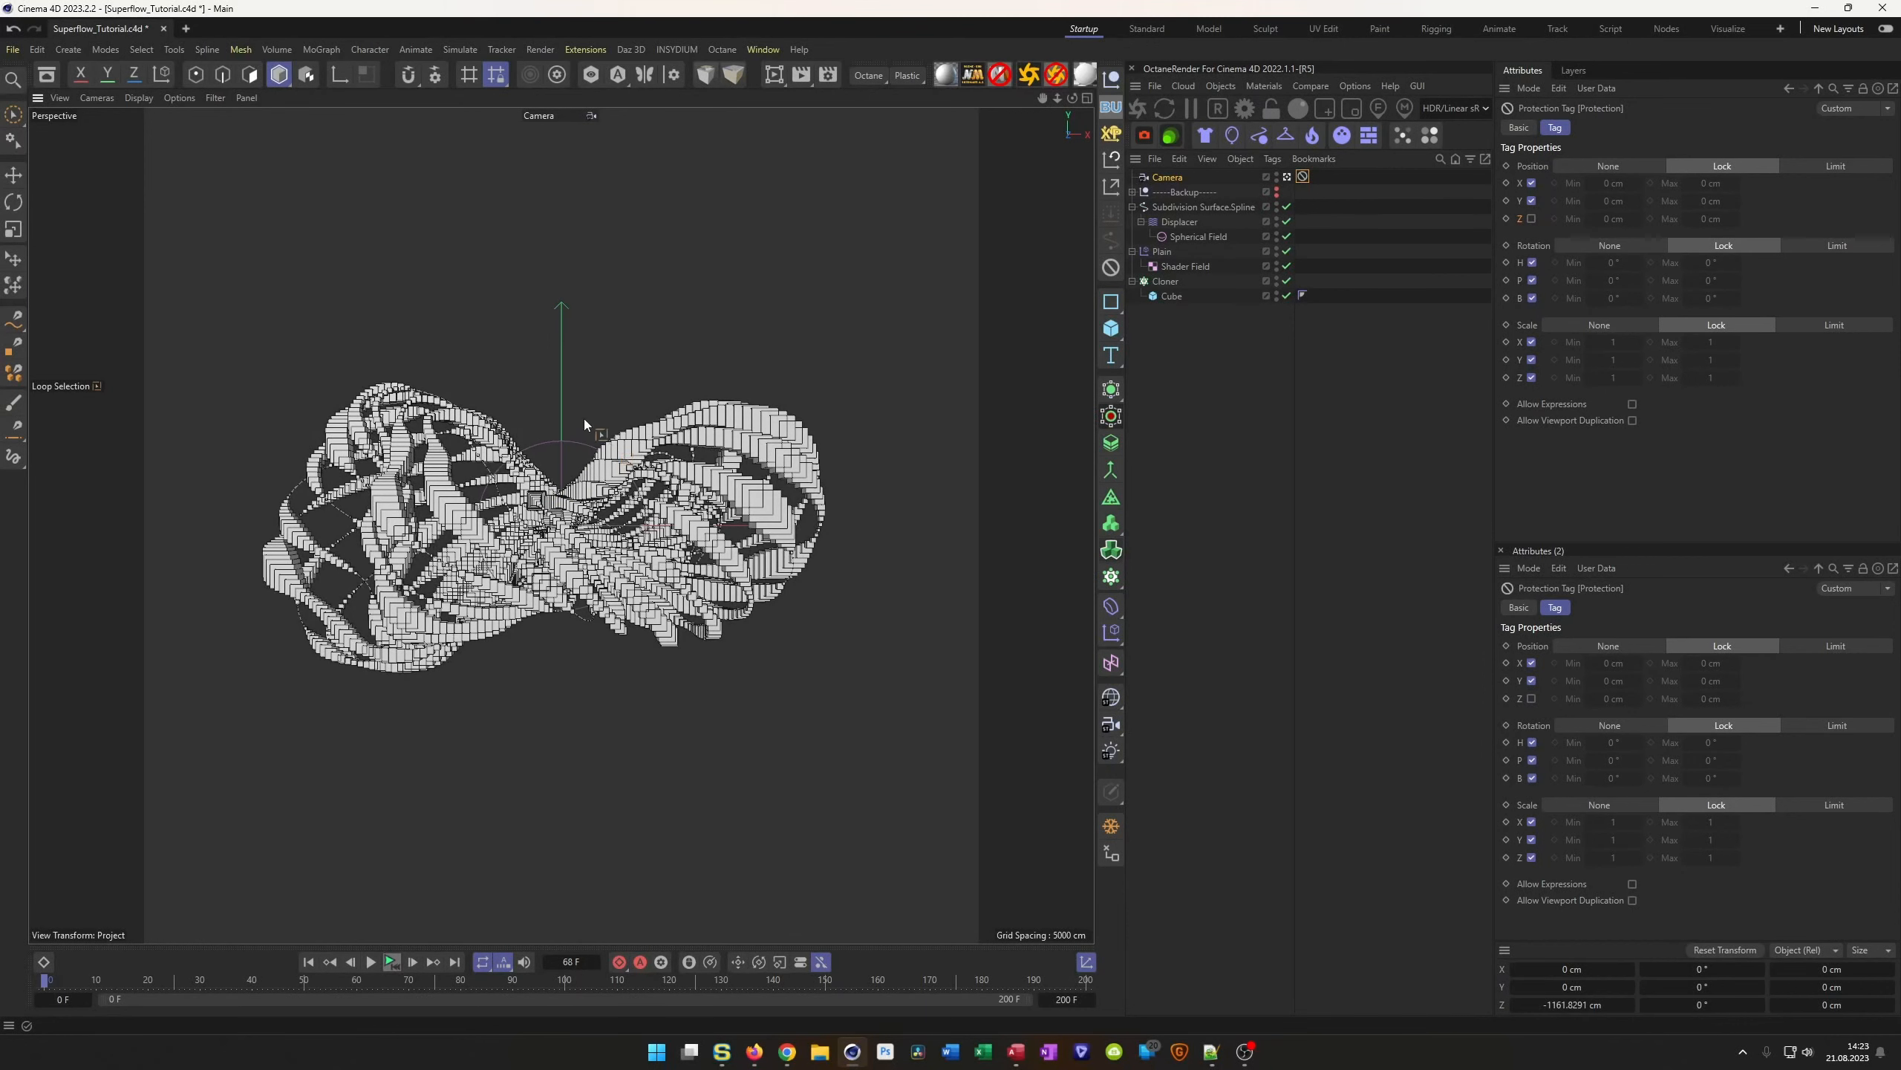
scroll(599, 514, up, 2)
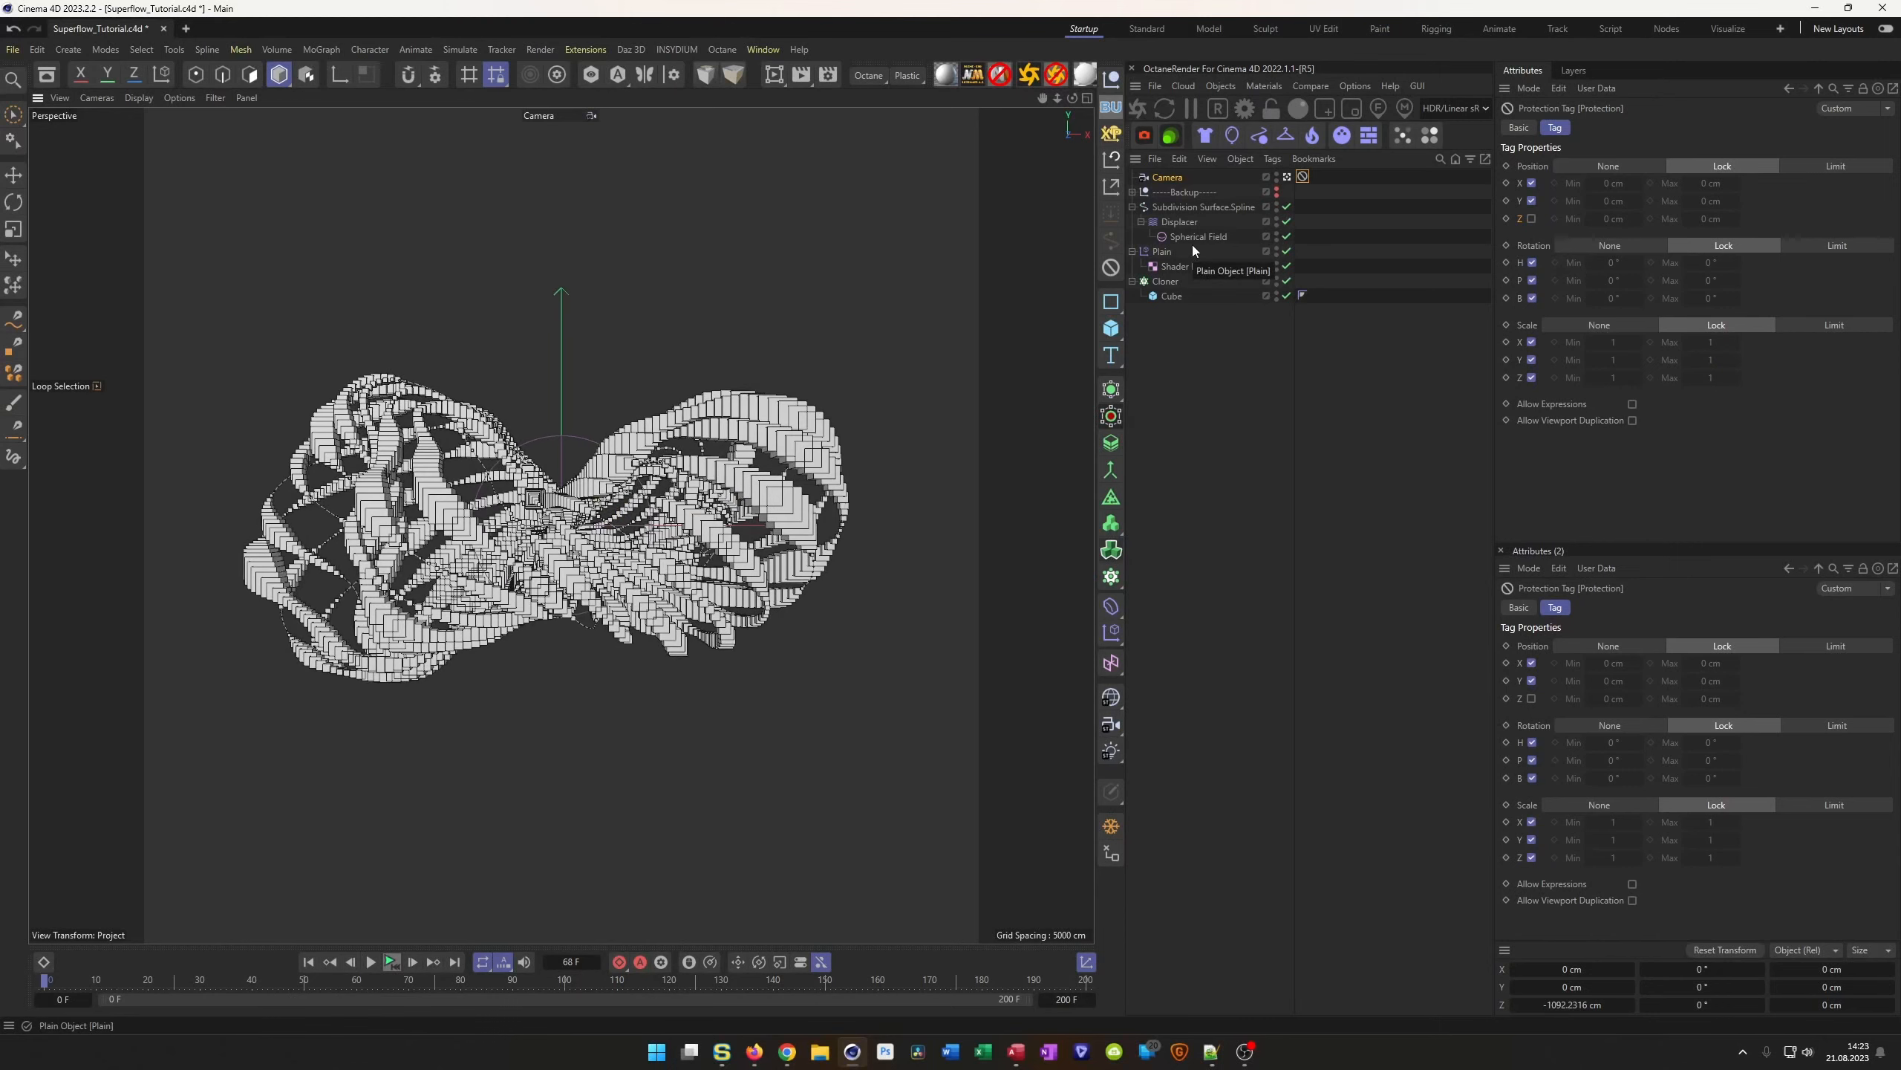
Save the project, and with the camera dollied in to about Z -860 cm, pick its focus distance at the form's centre
click(1165, 176)
click(1623, 129)
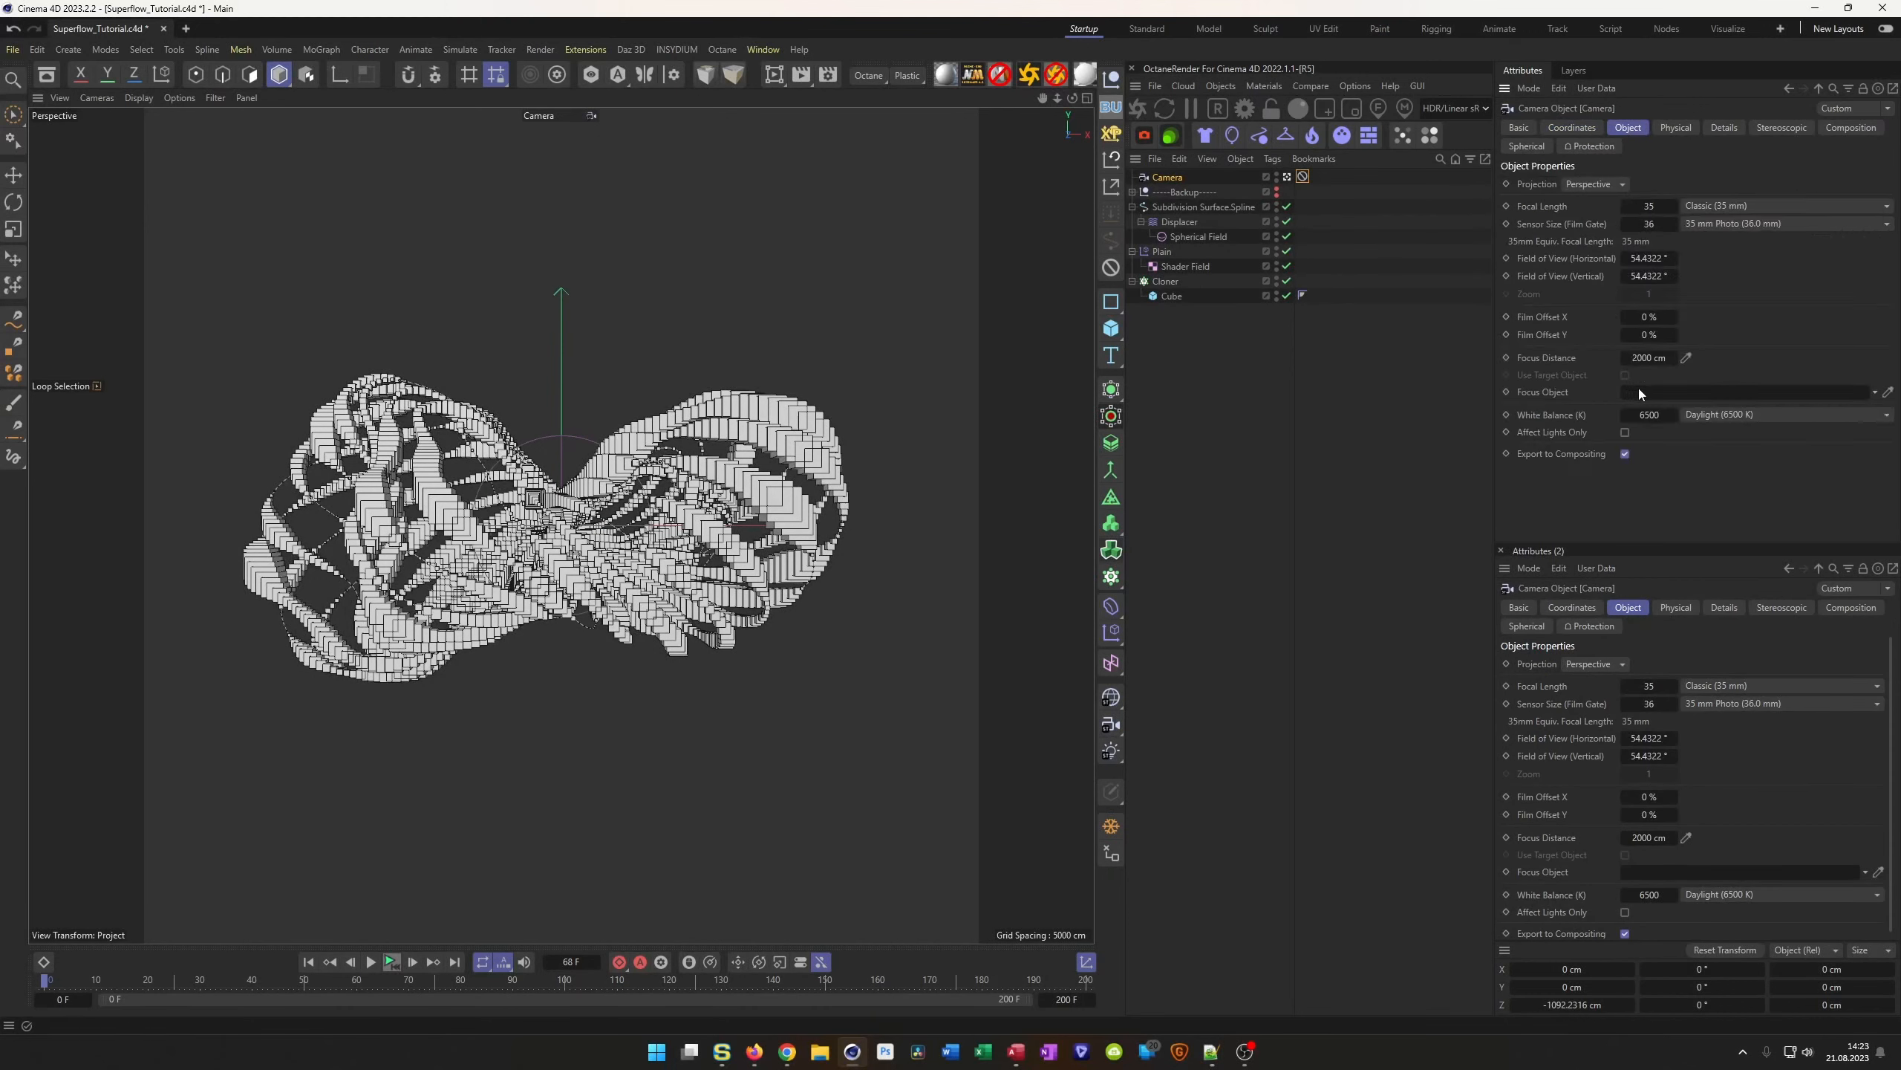
key(ctrl+s)
scroll(612, 510, up, 5)
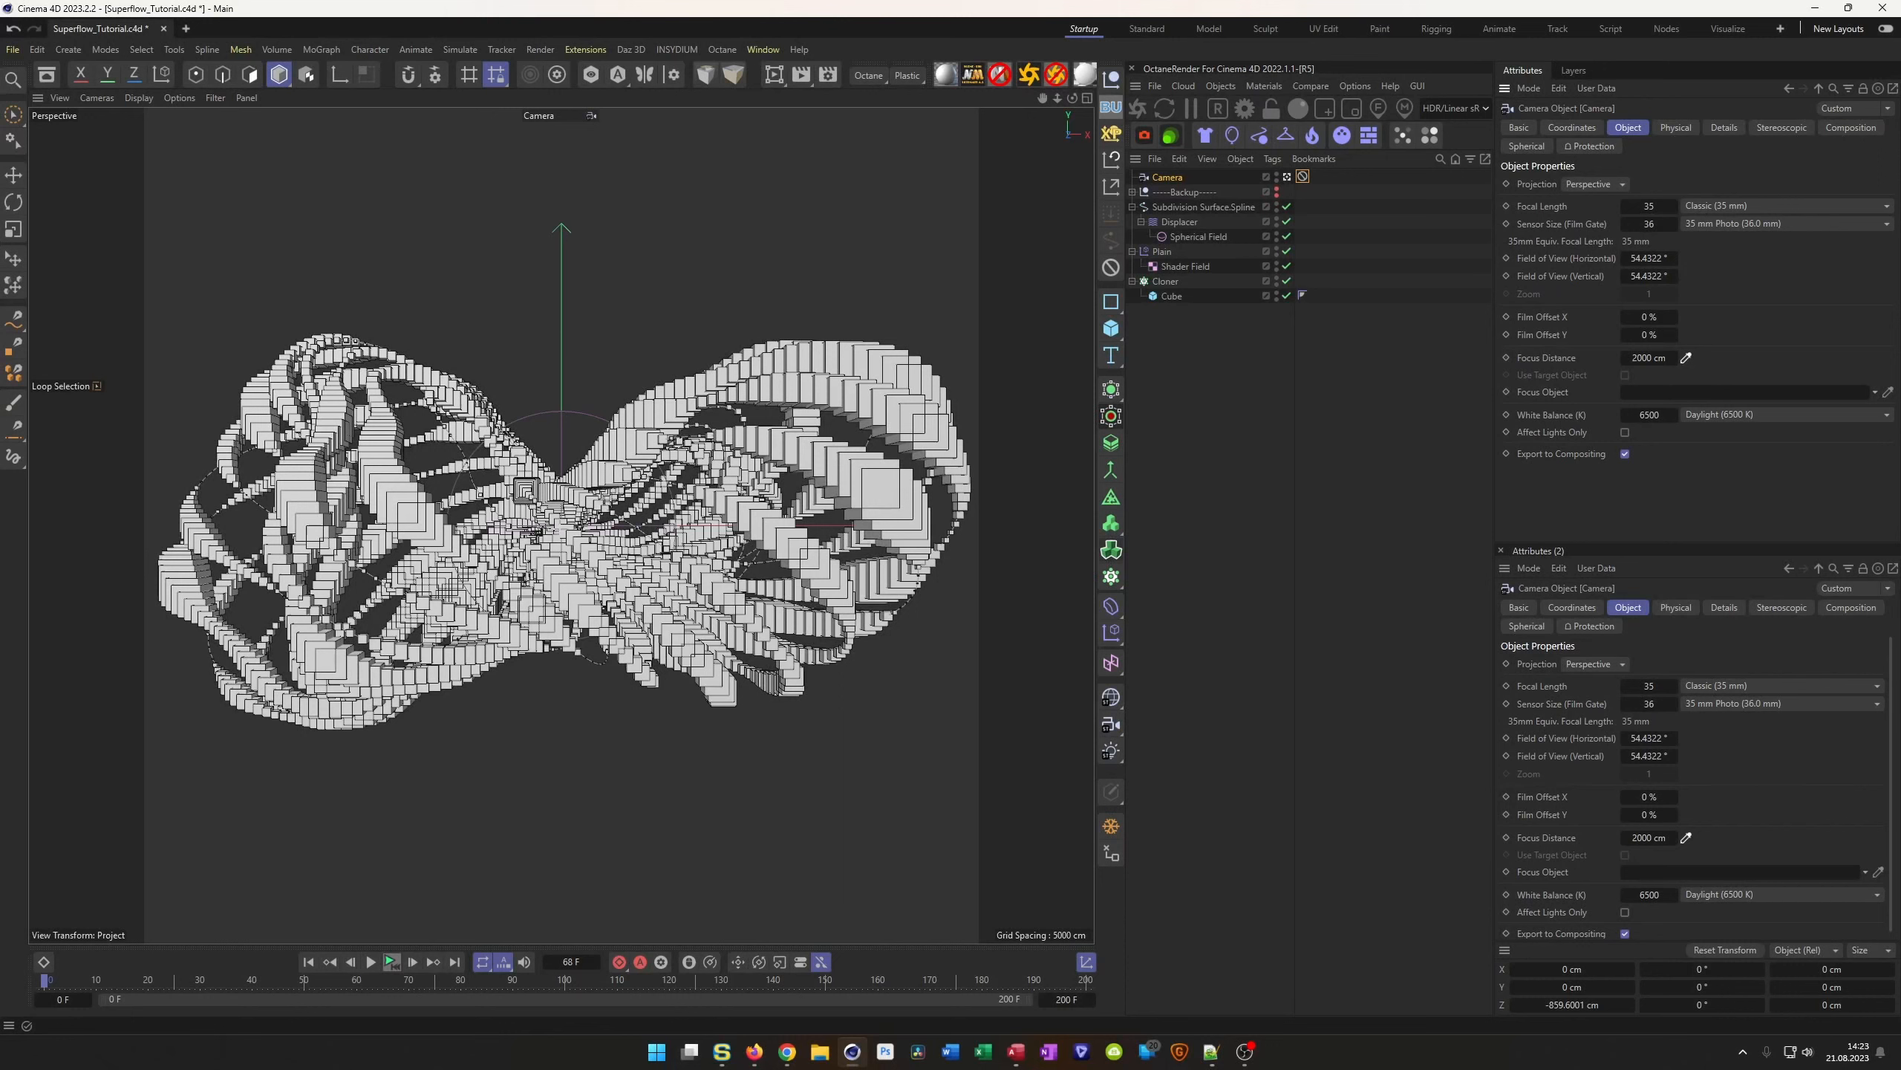
click(555, 518)
Set the camera's physical F-Stop to 0.1
click(1668, 127)
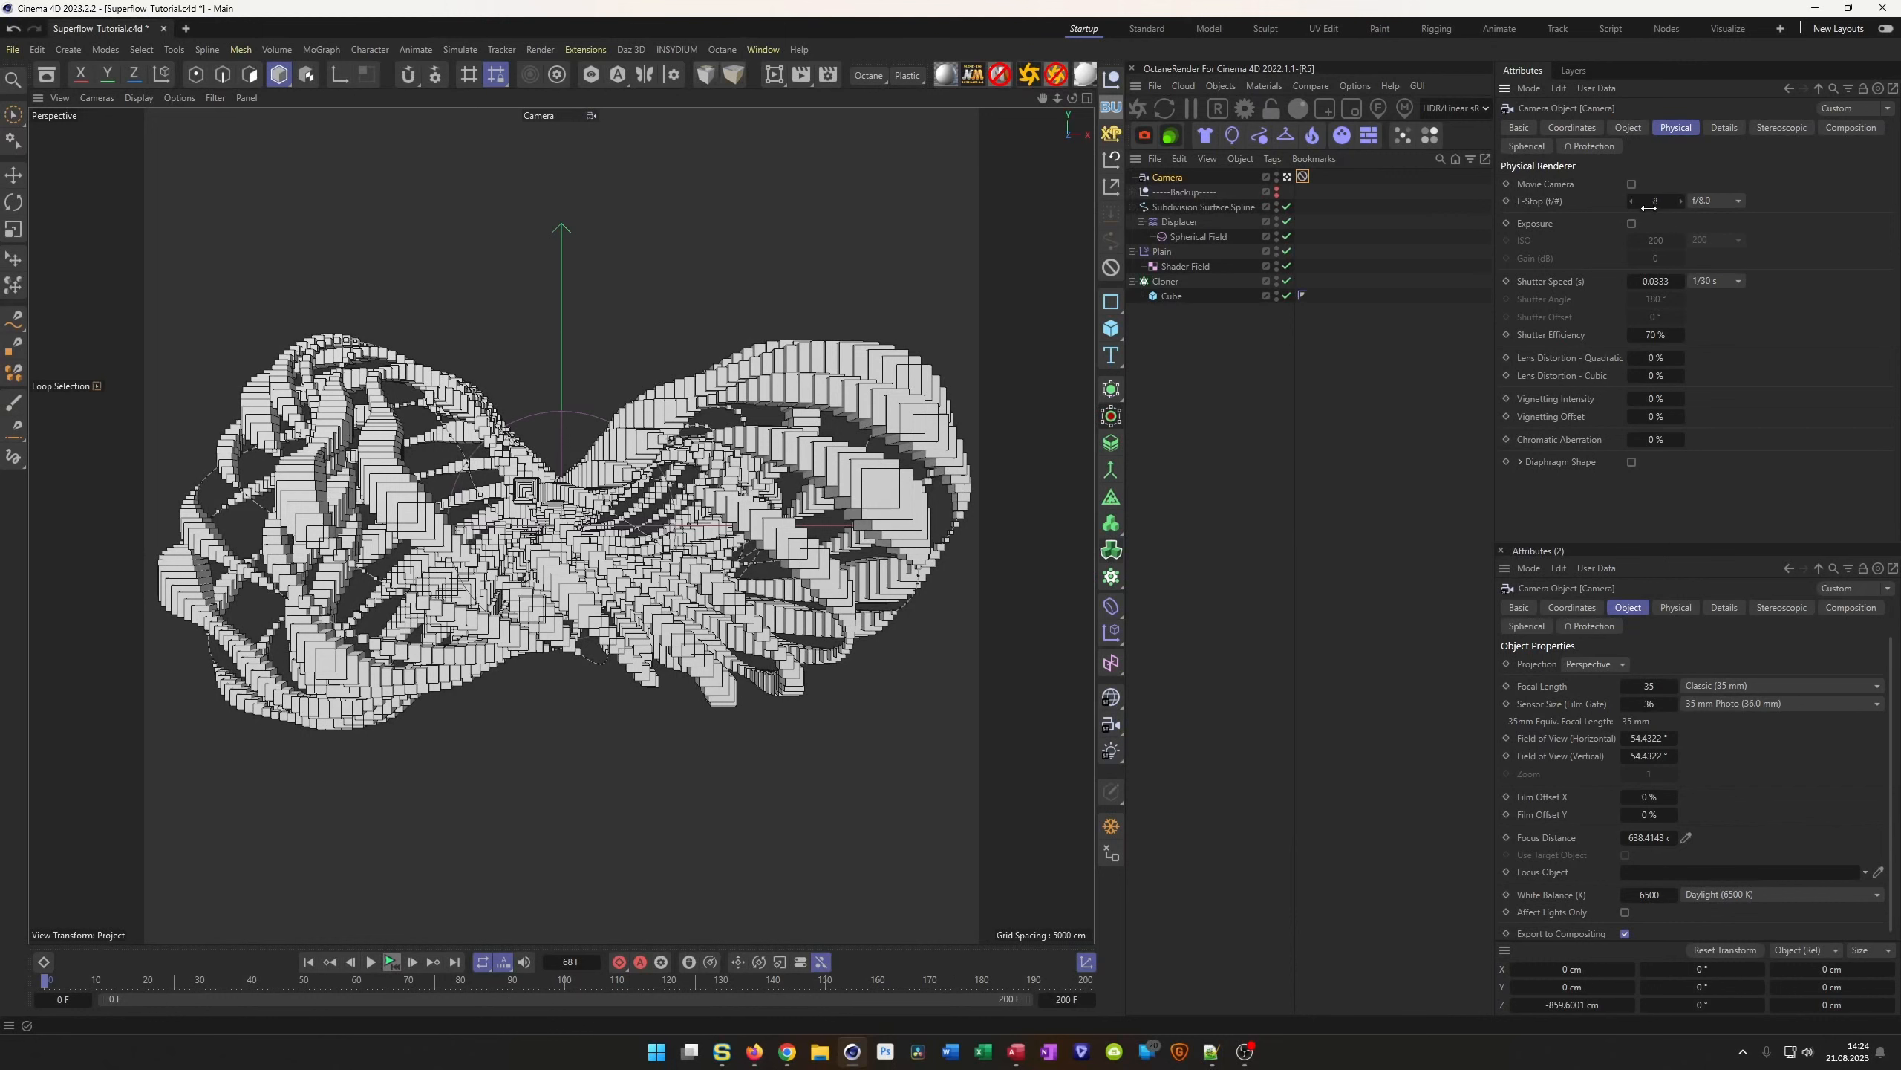
click(1661, 205)
text(0.1)
key(Return)
Preview the animation with the viewport's Depth of Field effect enabled, and turn the effect off again
click(180, 98)
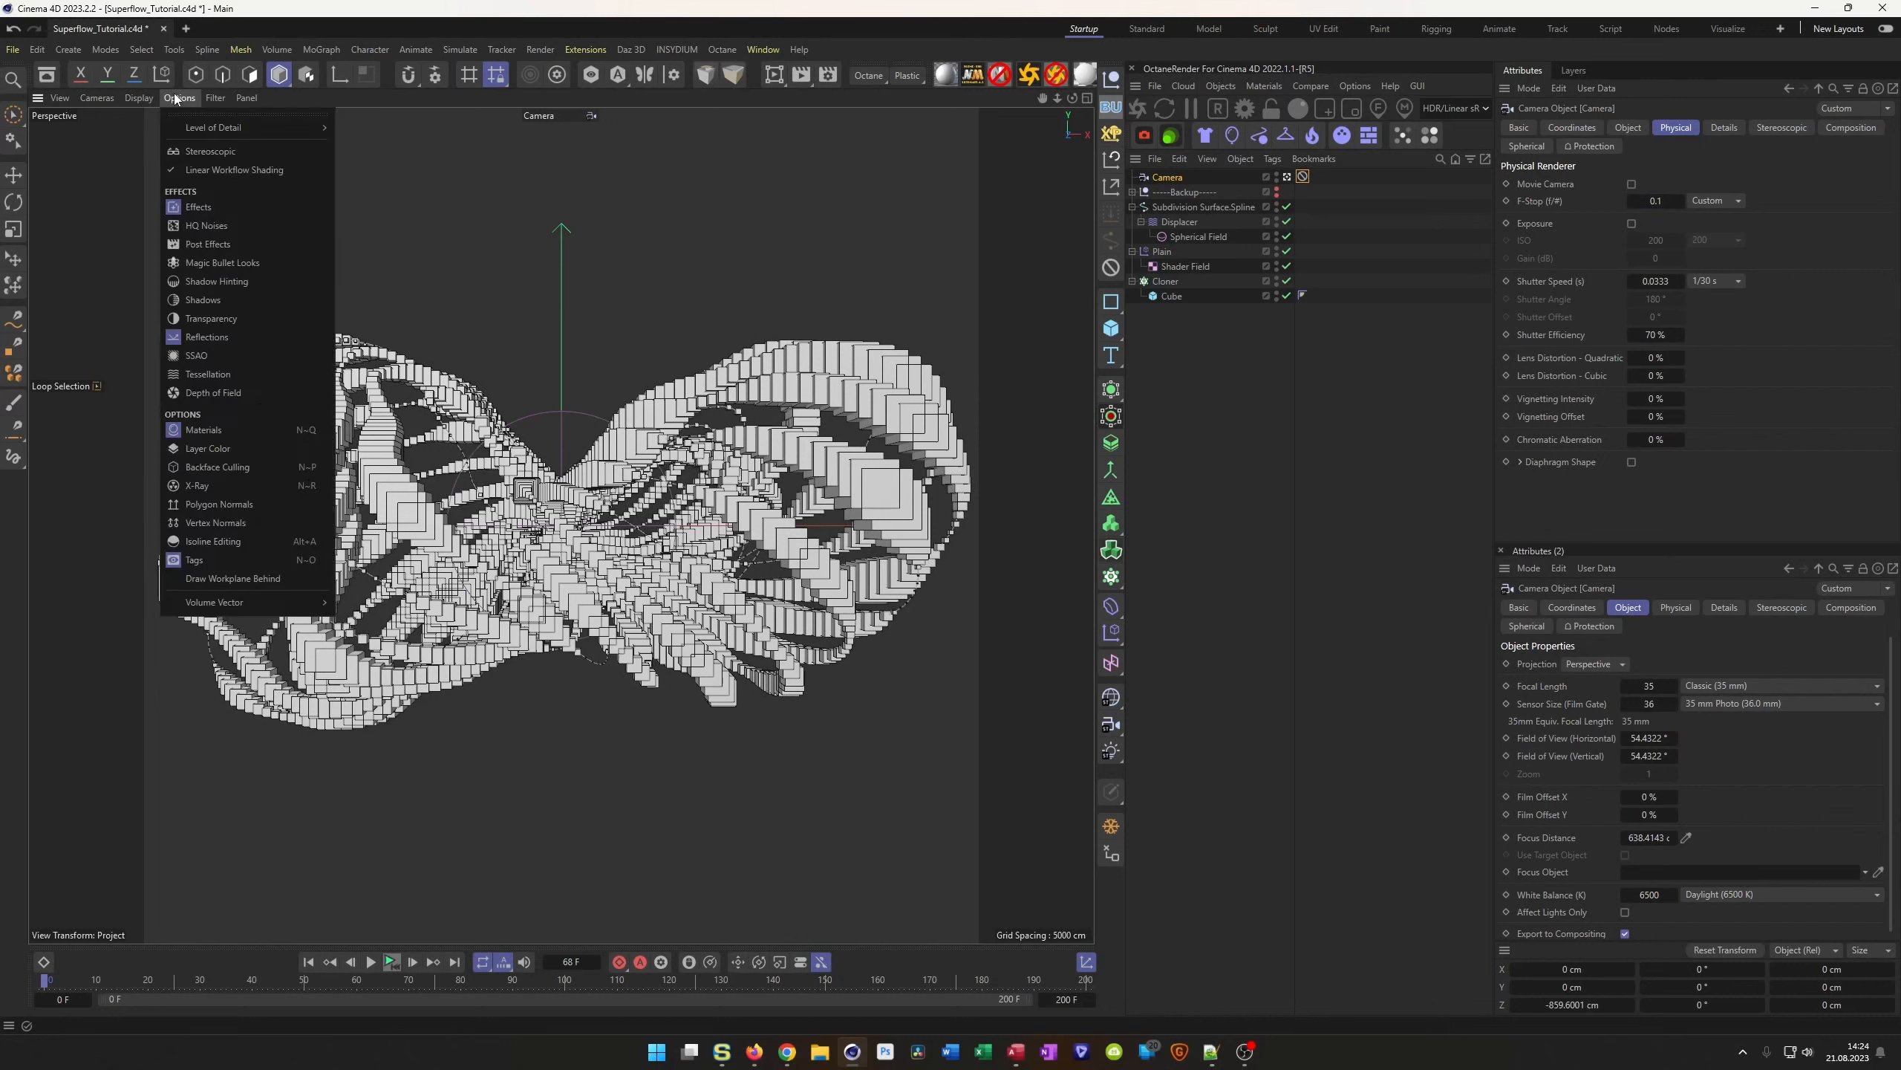
click(202, 393)
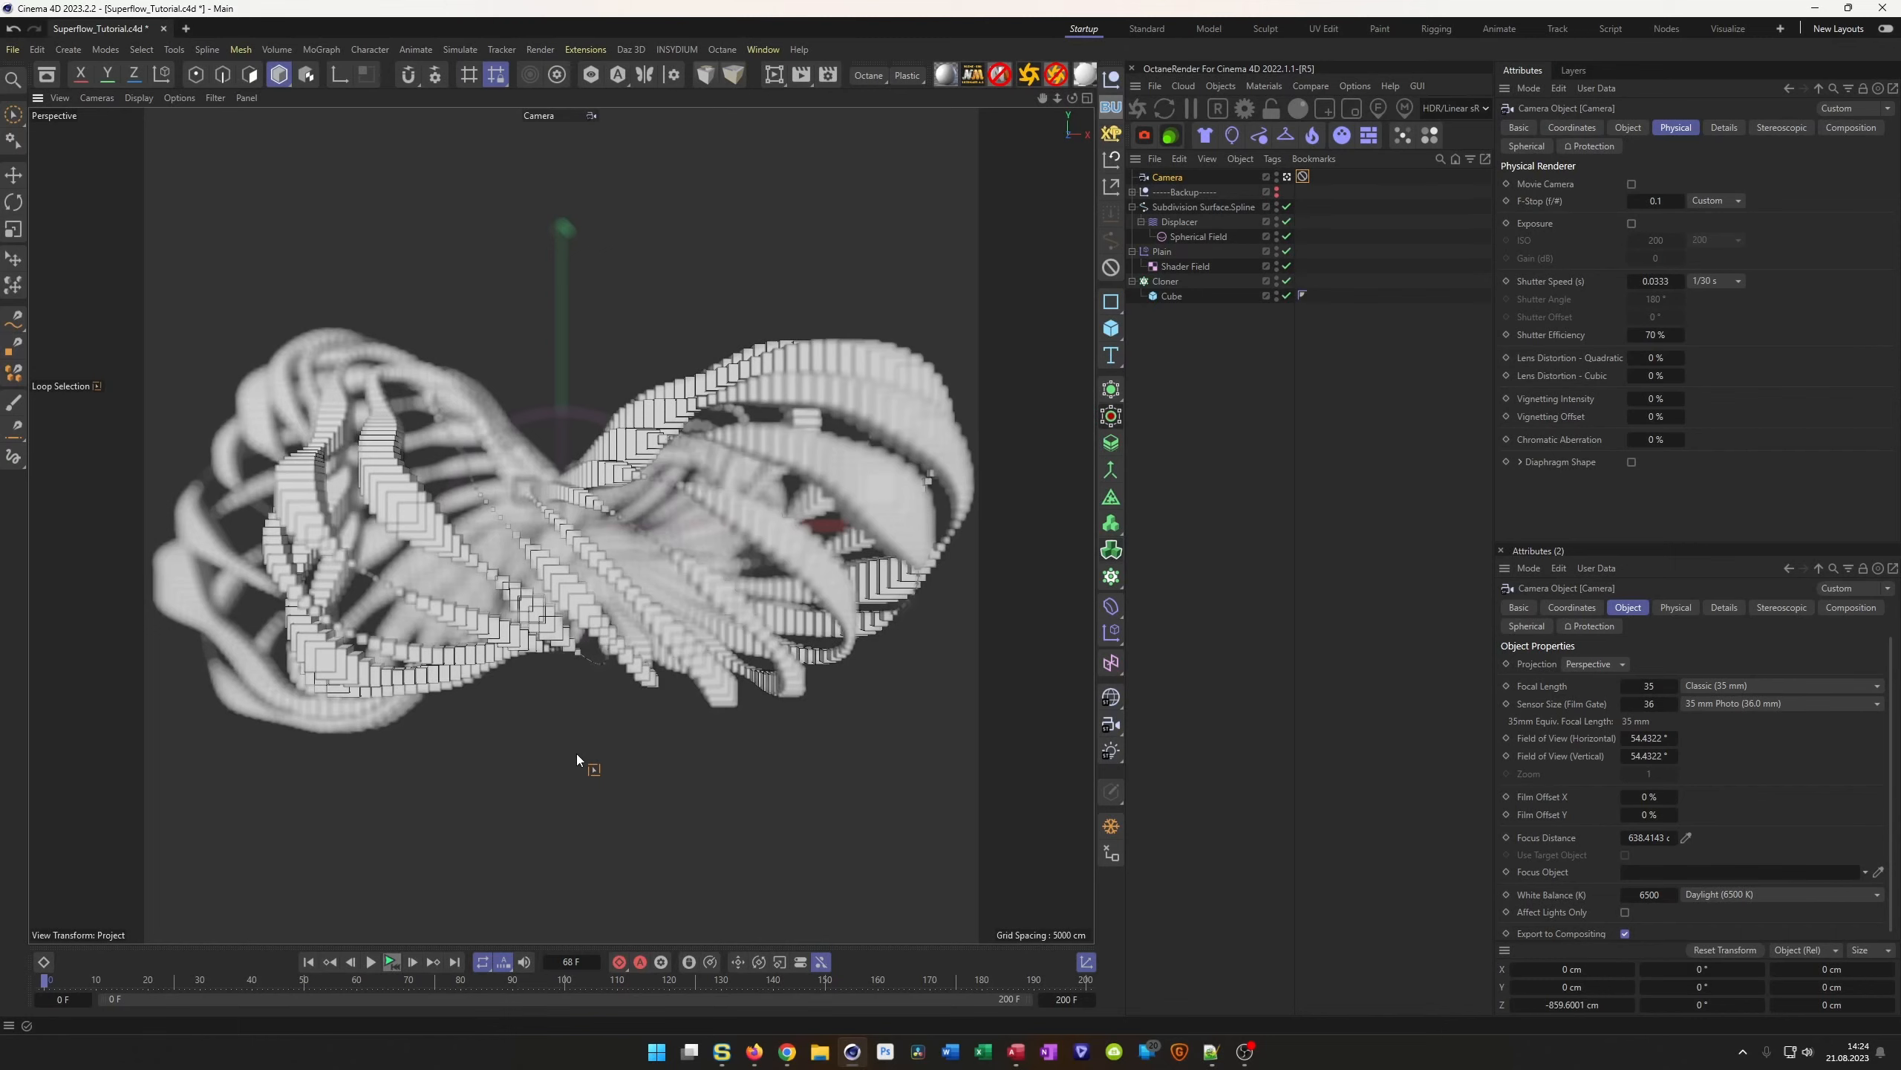
click(371, 962)
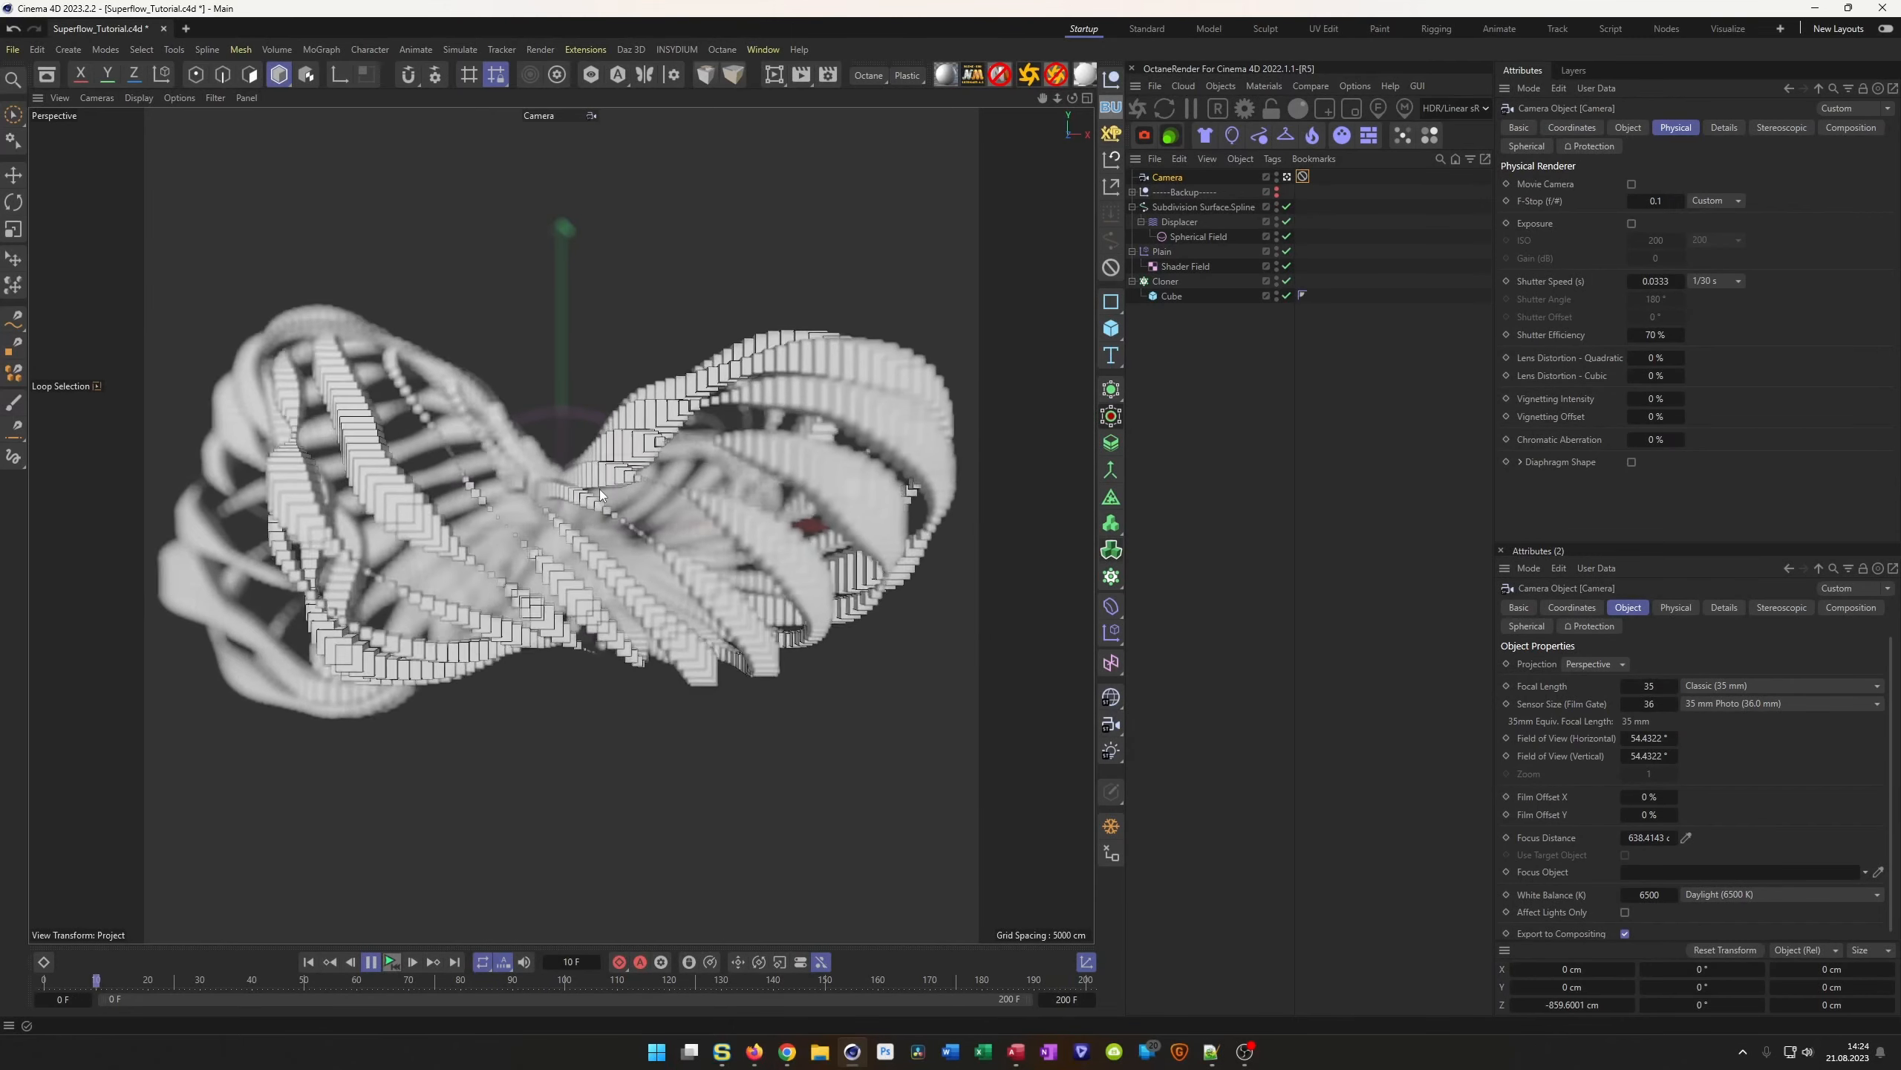
click(400, 964)
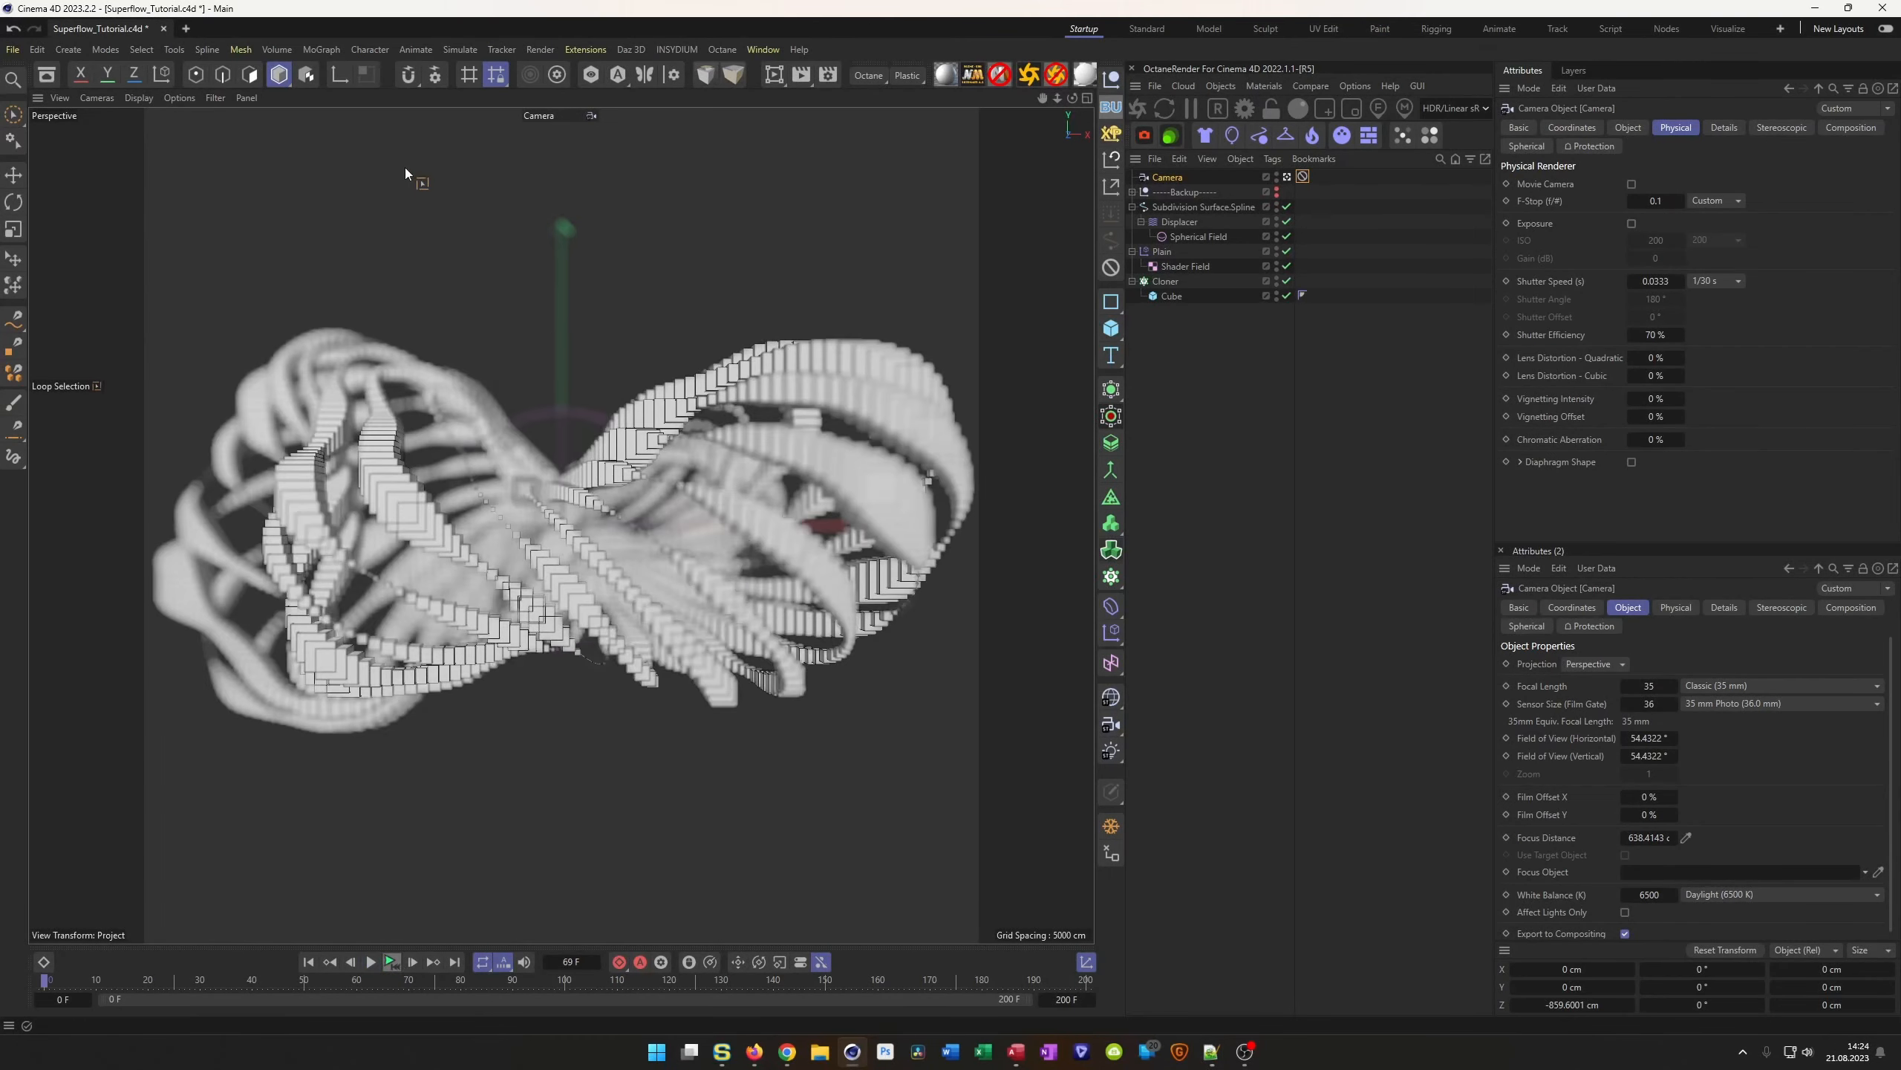
click(213, 97)
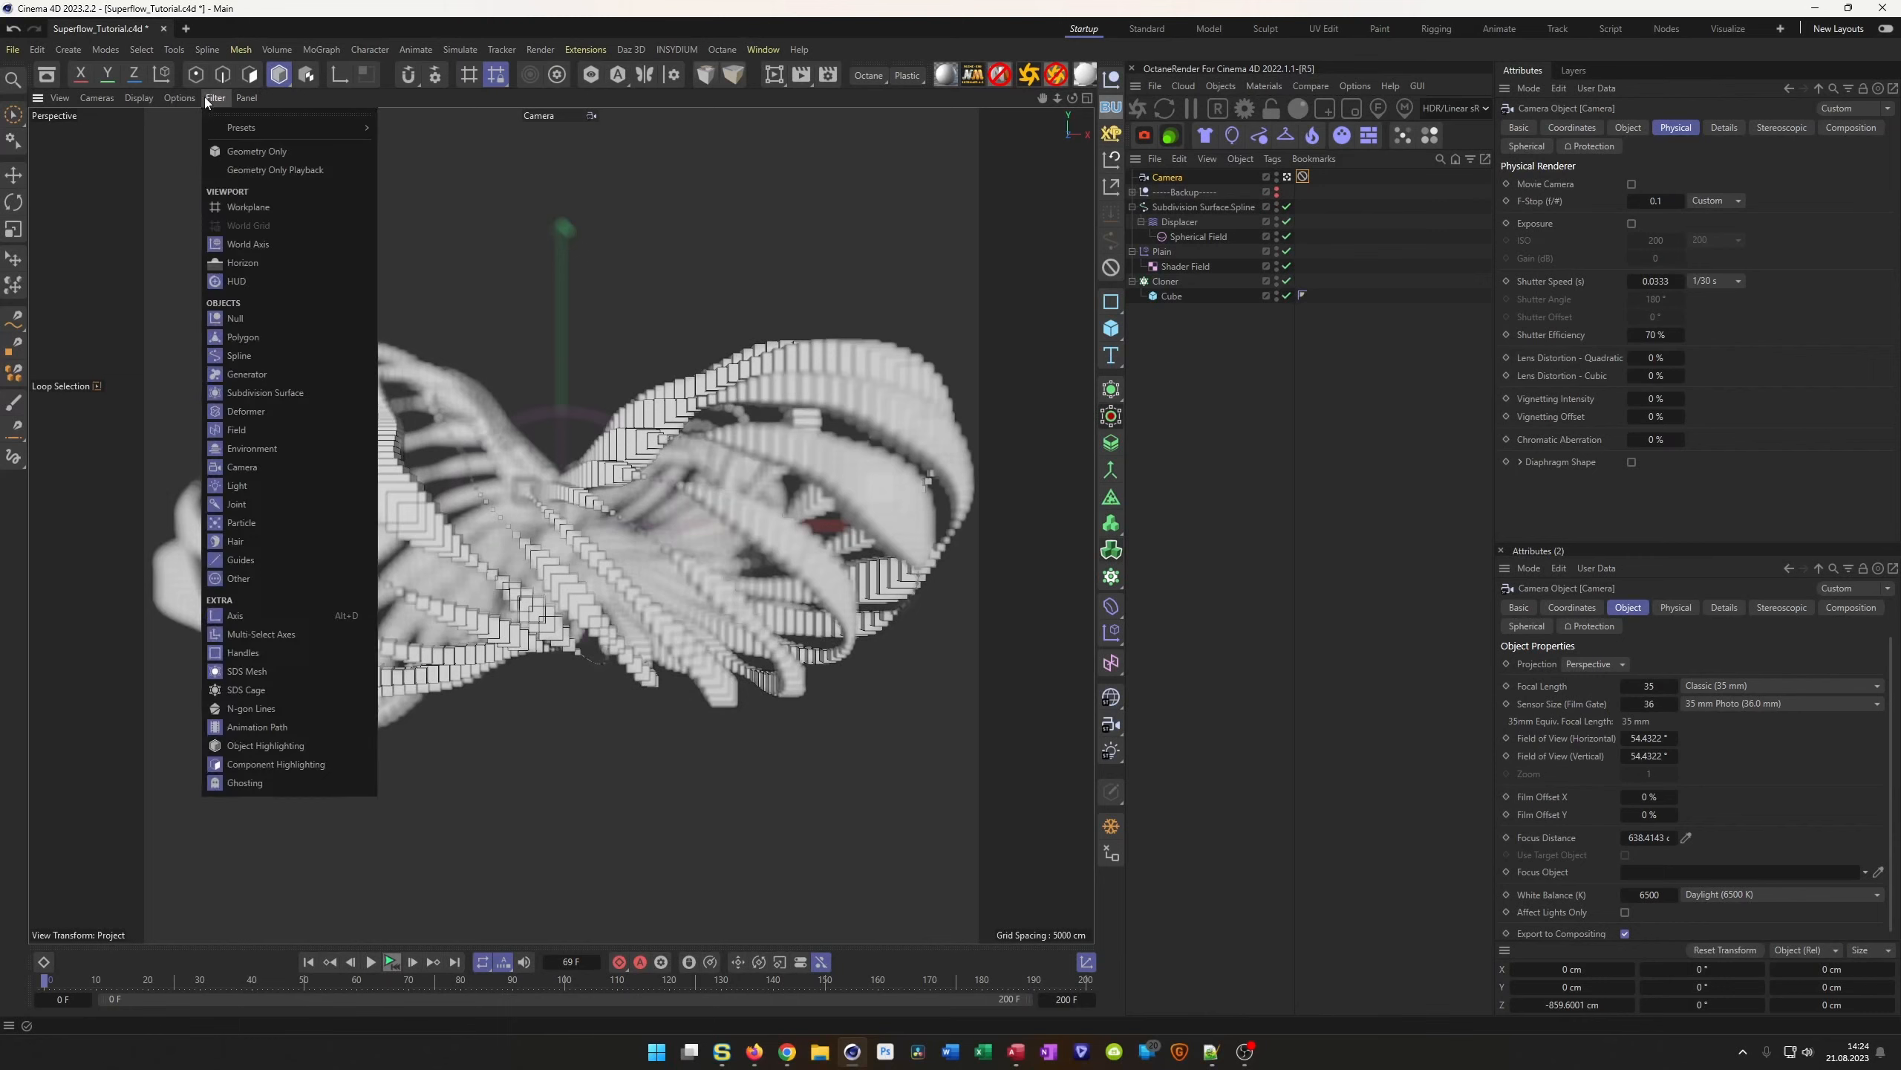
mouse_move(182, 98)
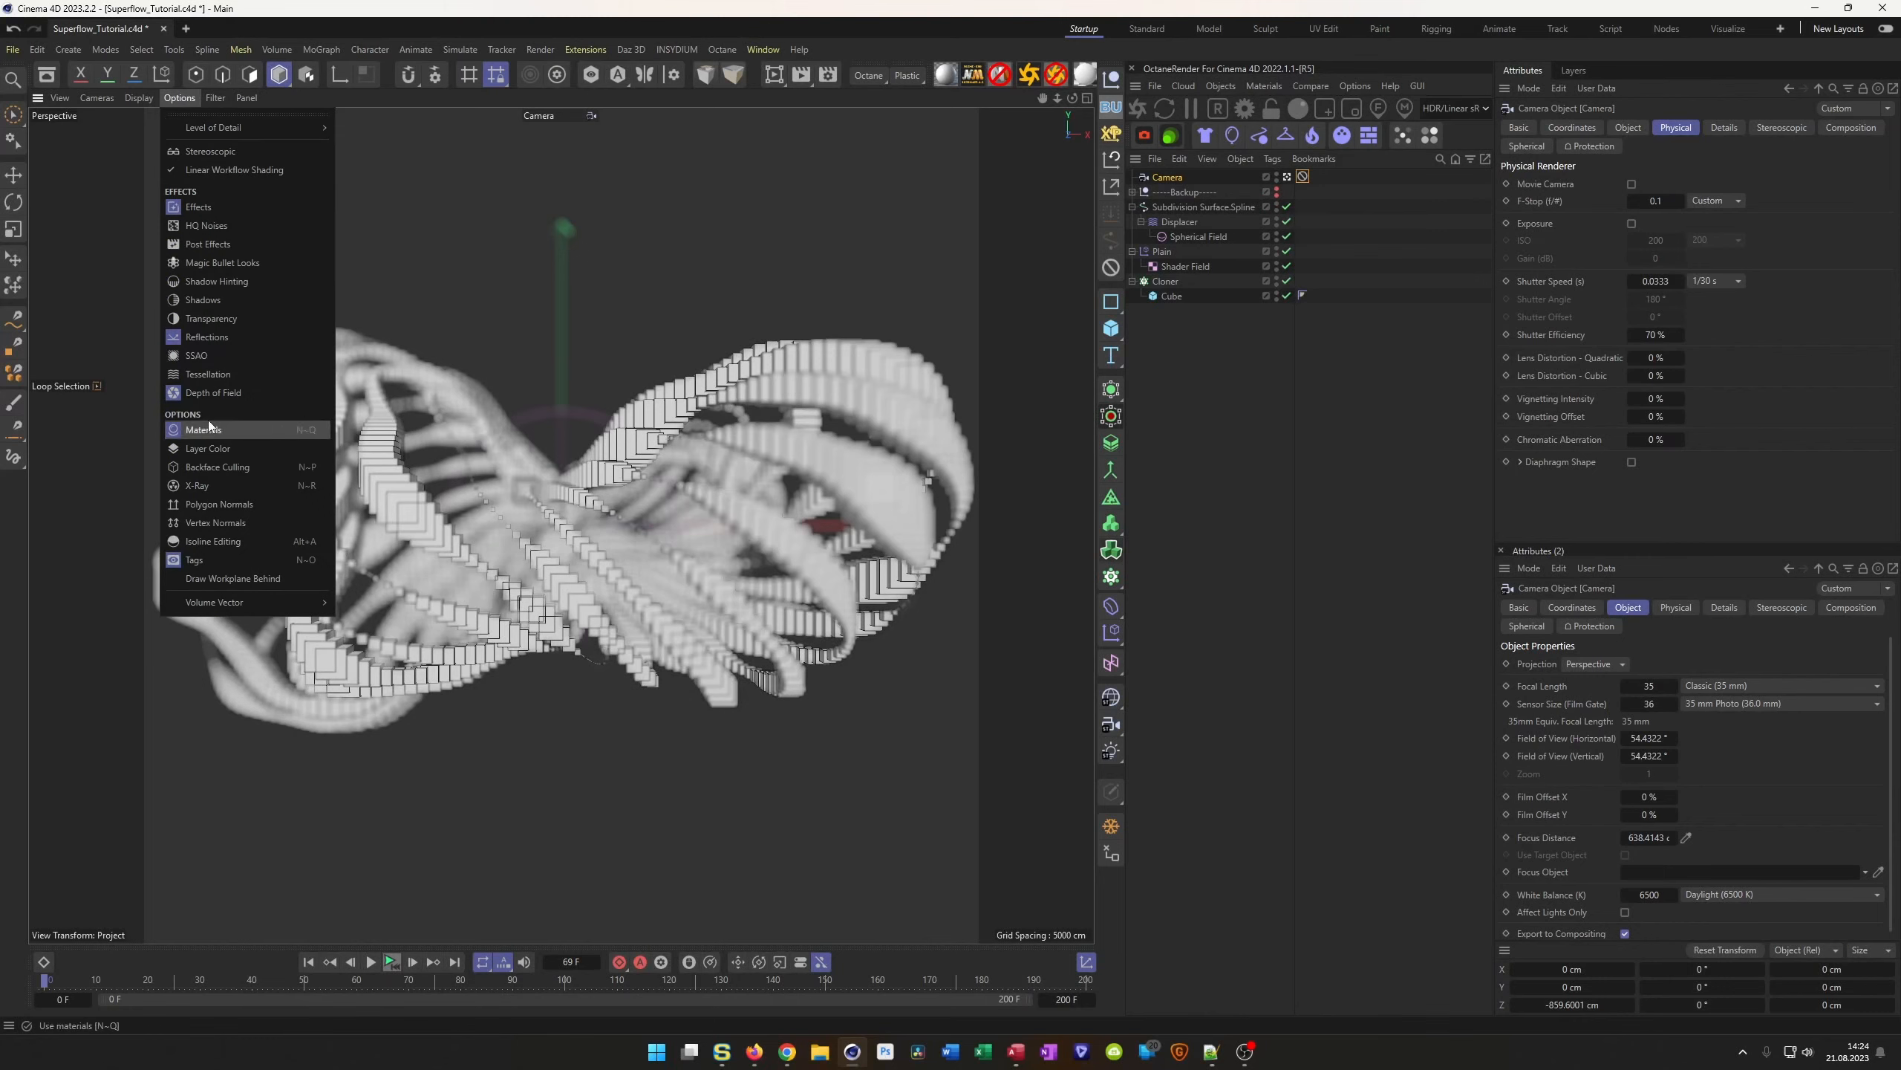
click(211, 391)
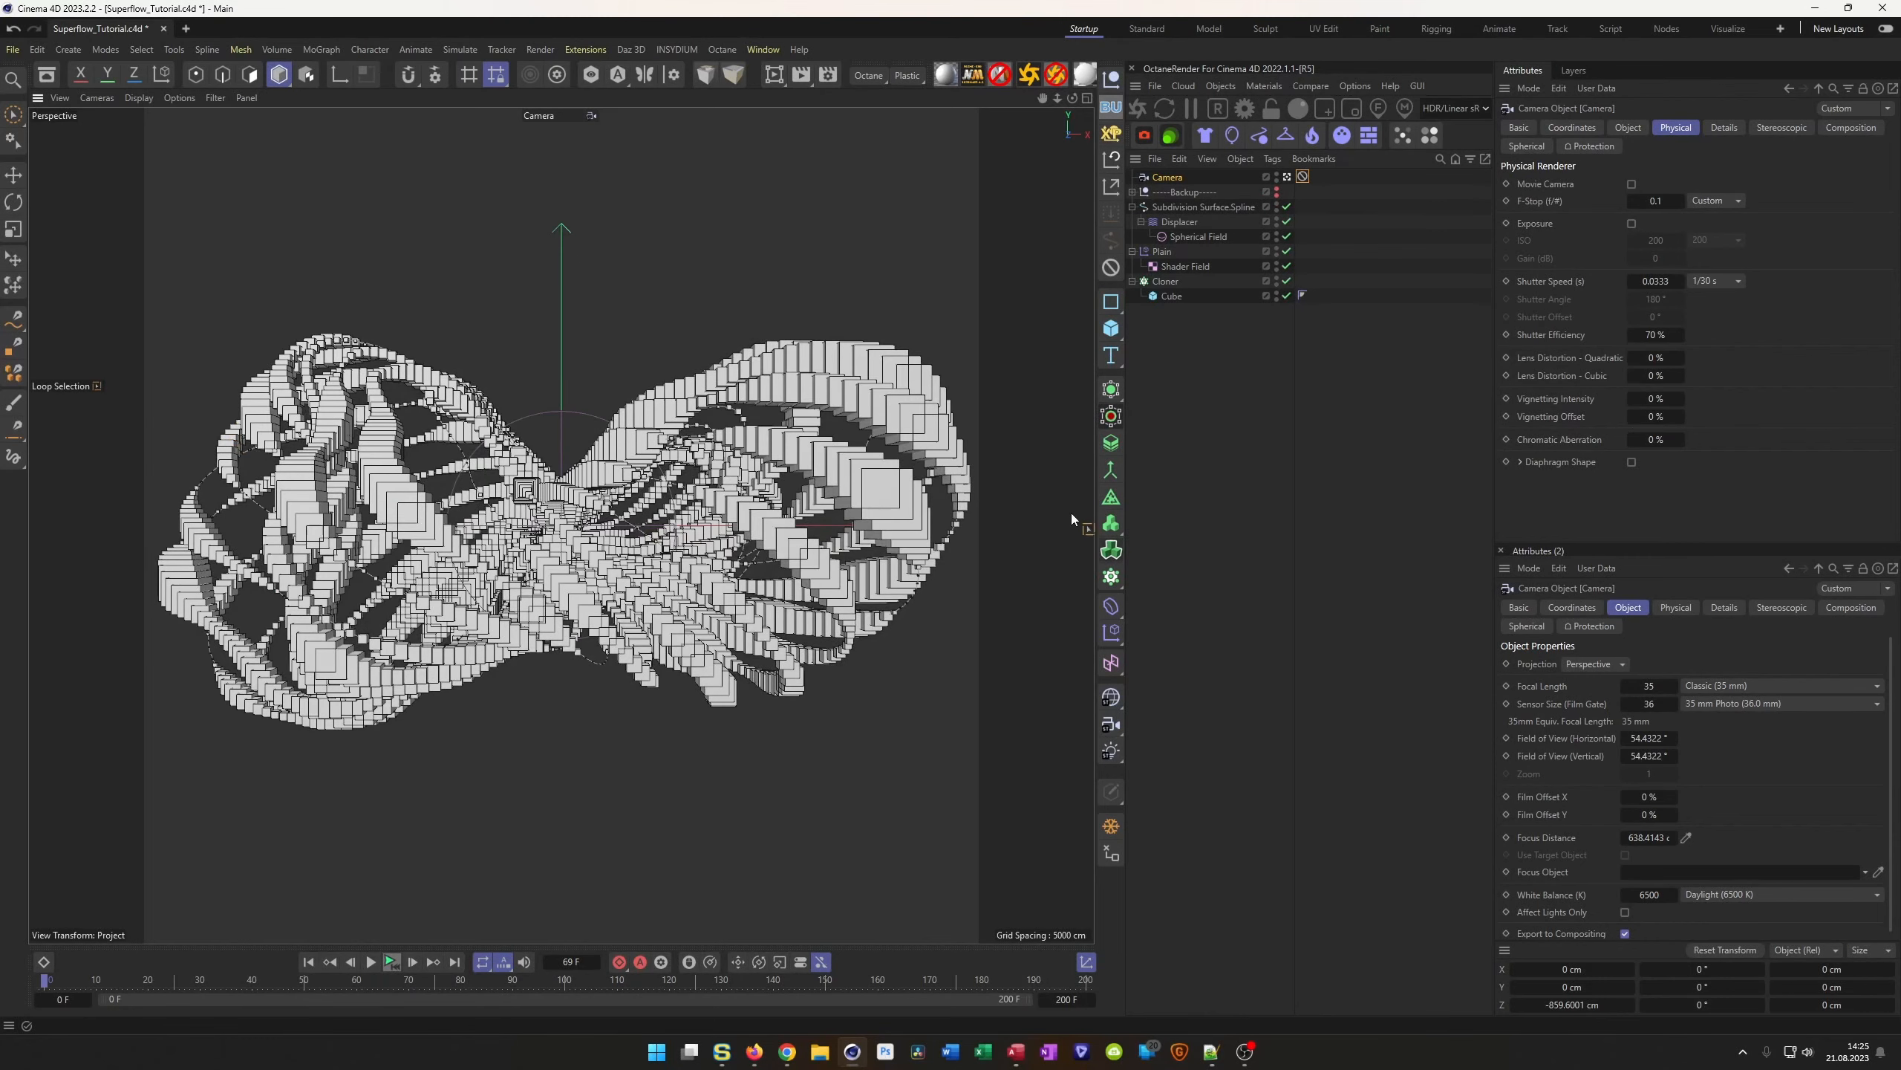
Save the project and disable the Cloner so only the bare spline is displayed
key(ctrl+s)
click(1202, 207)
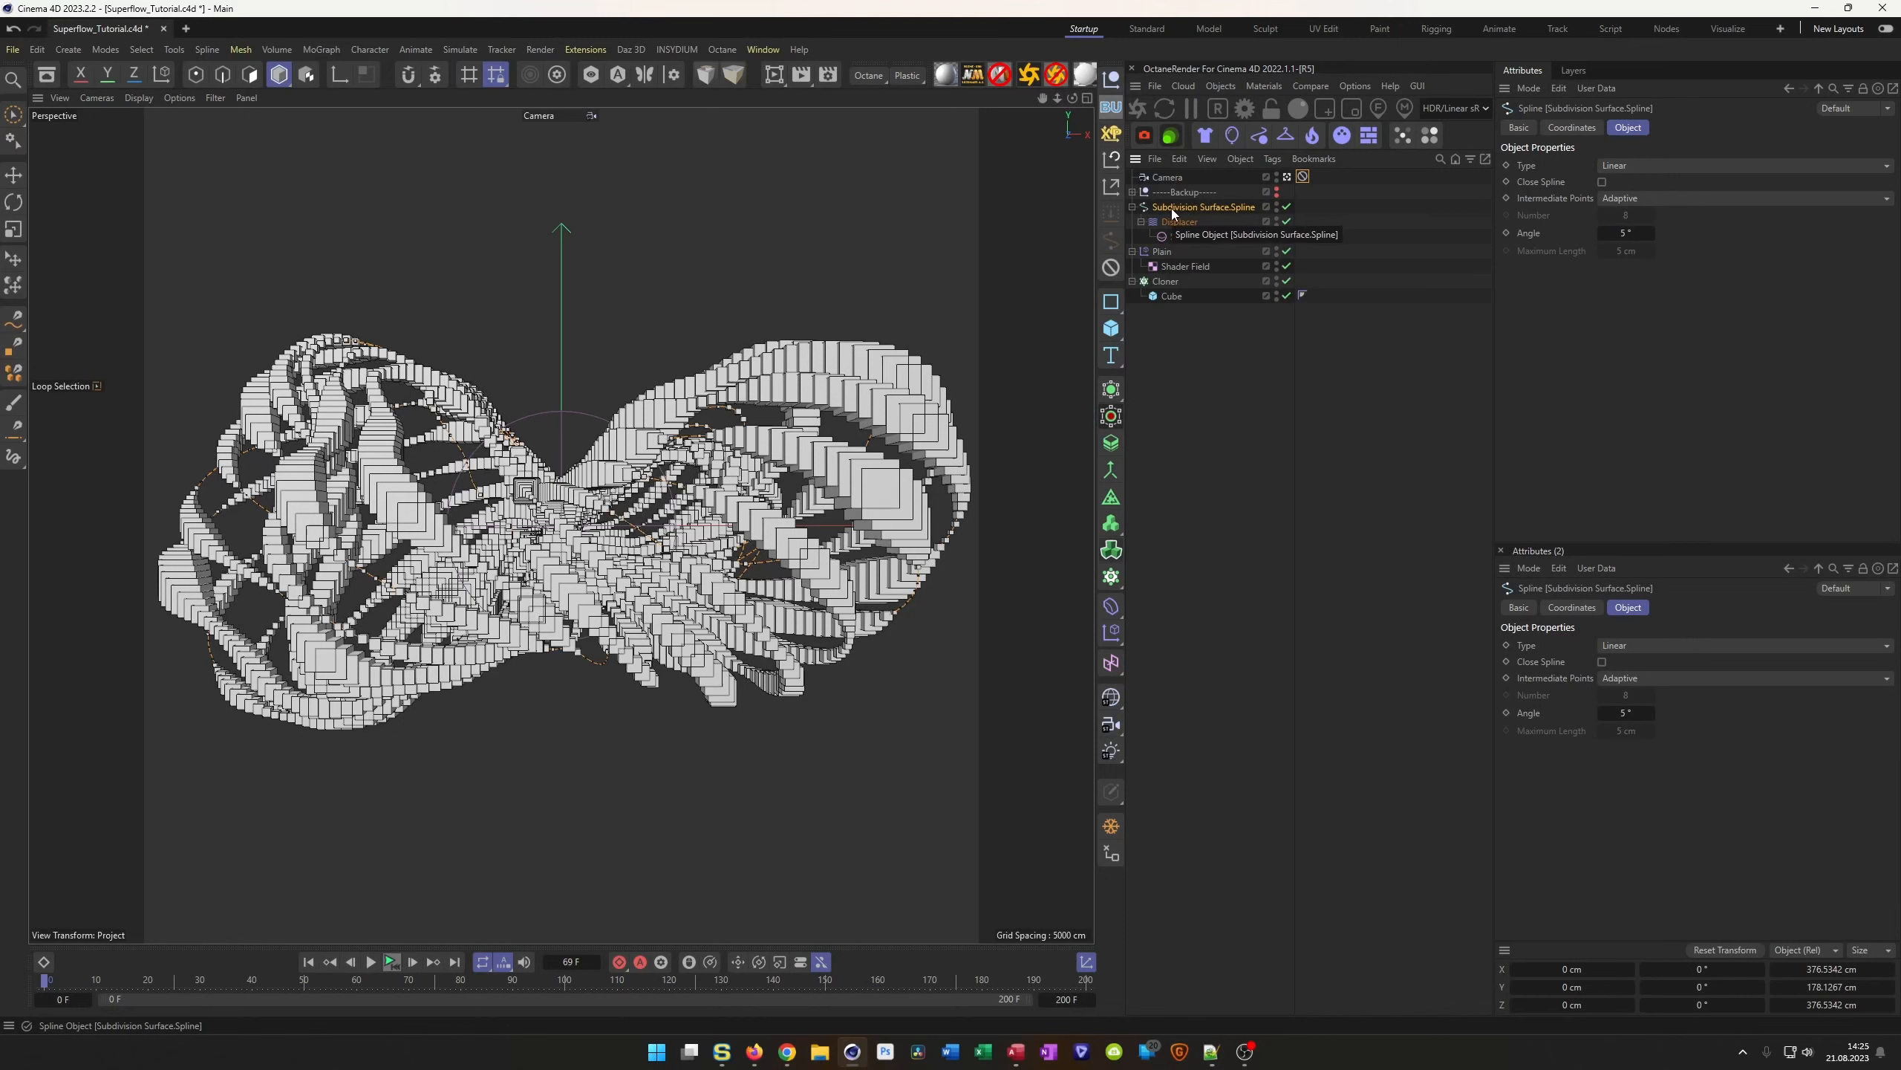
click(1286, 282)
click(1275, 282)
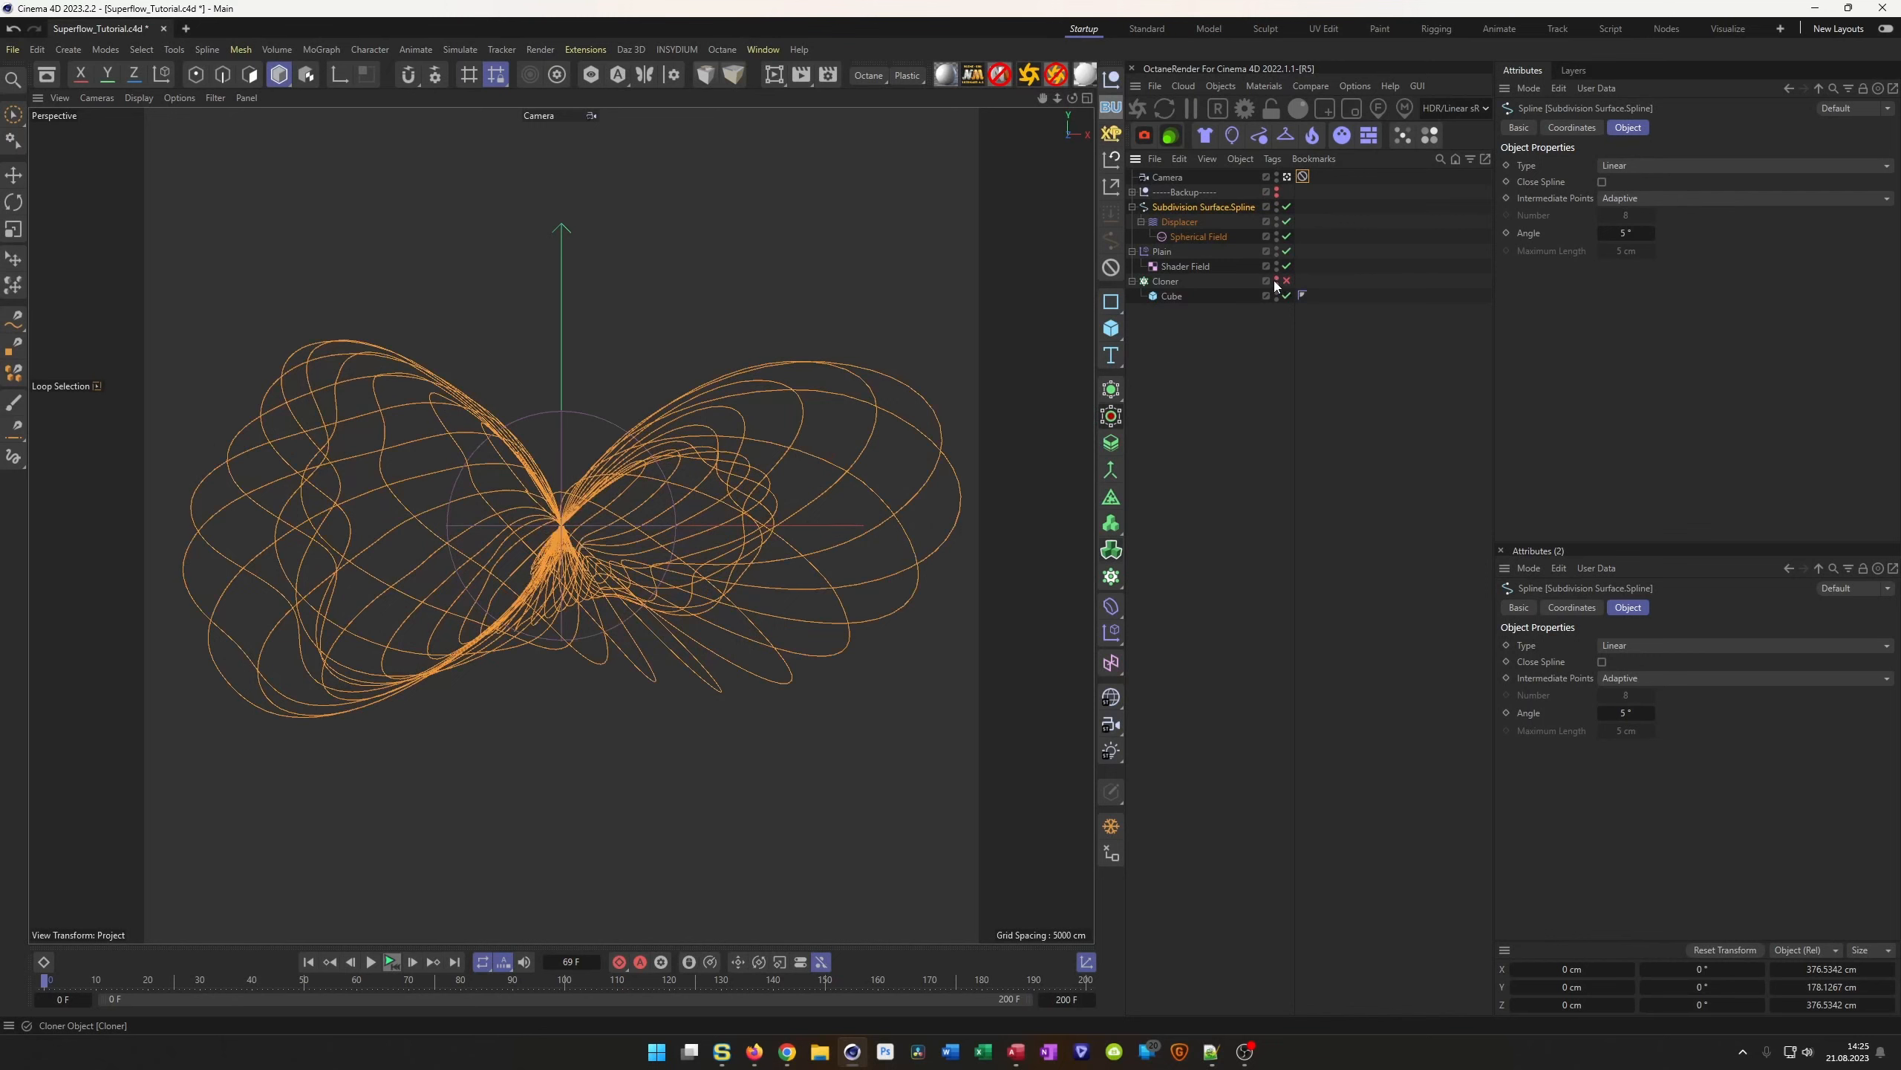
Try adding a Vibrate tag to the Subdivision Surface.Spline object
right_click(1196, 208)
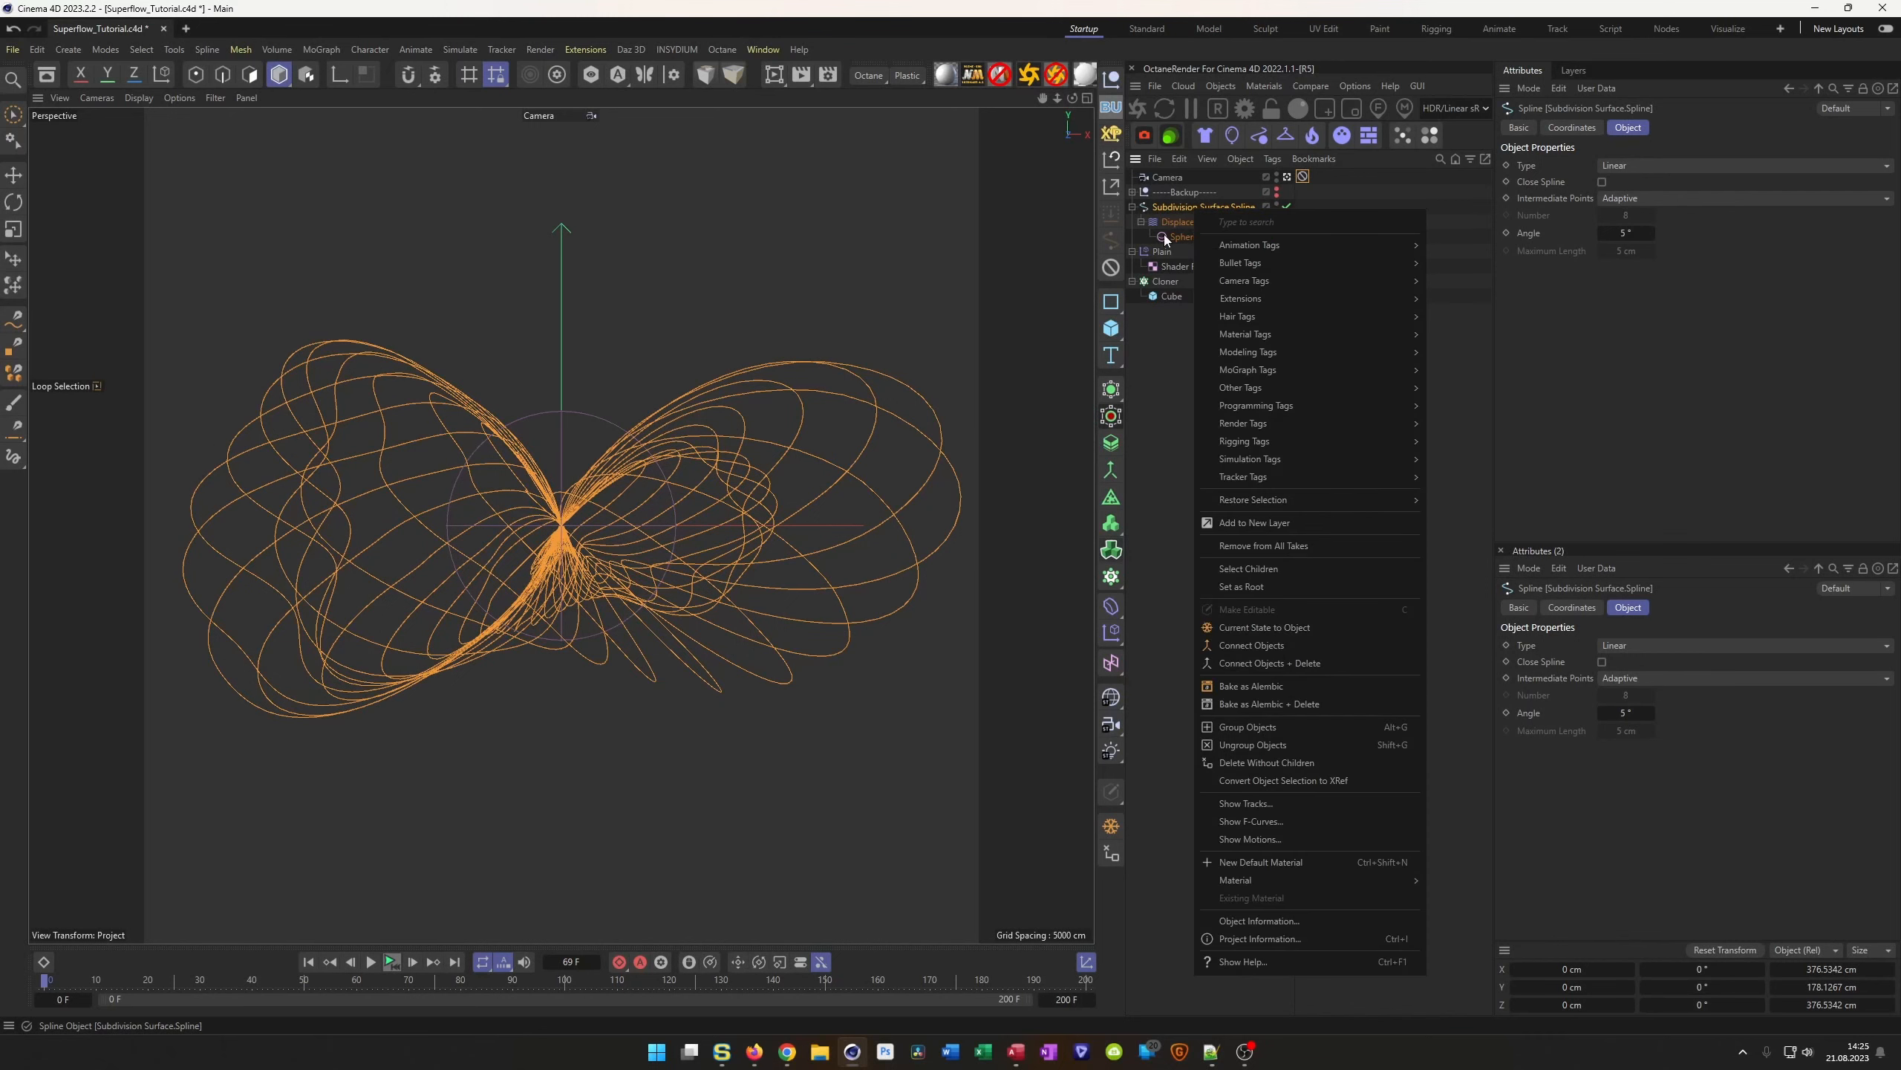
mouse_move(1248, 245)
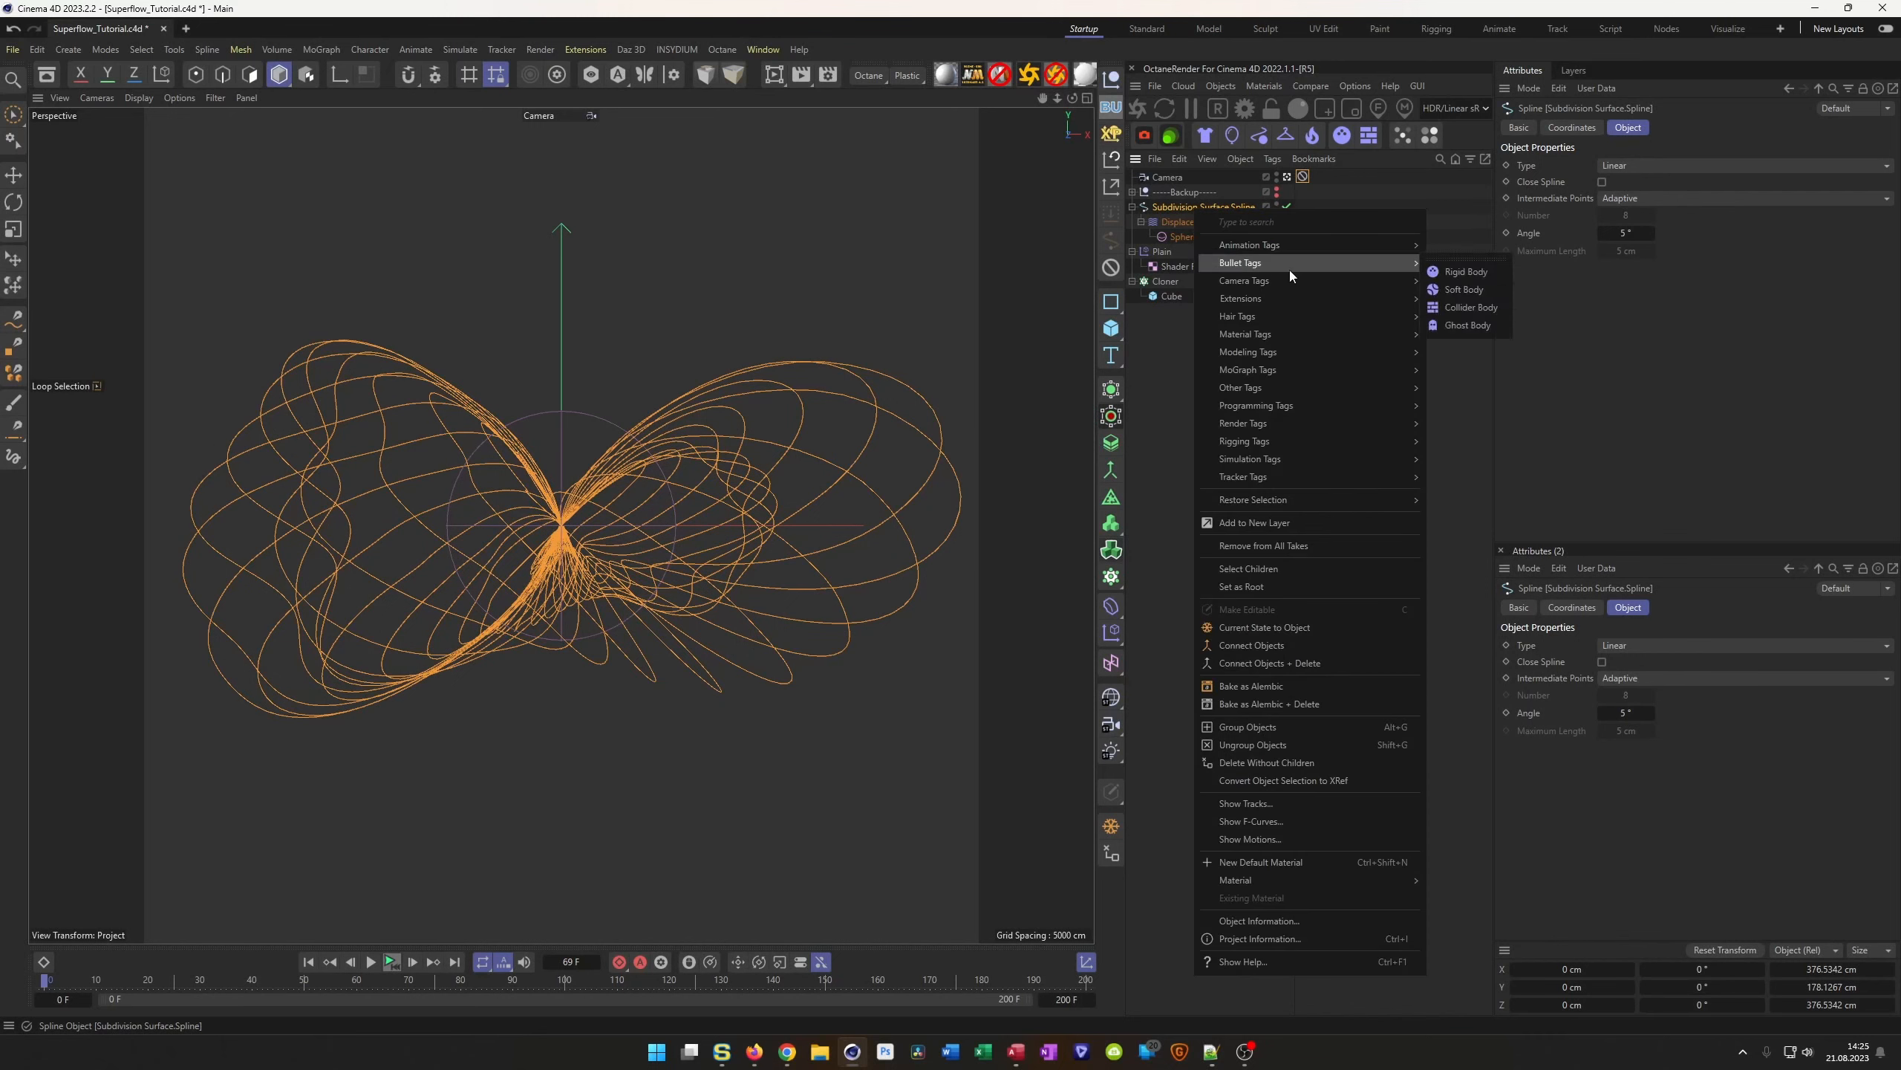
mouse_move(1411, 251)
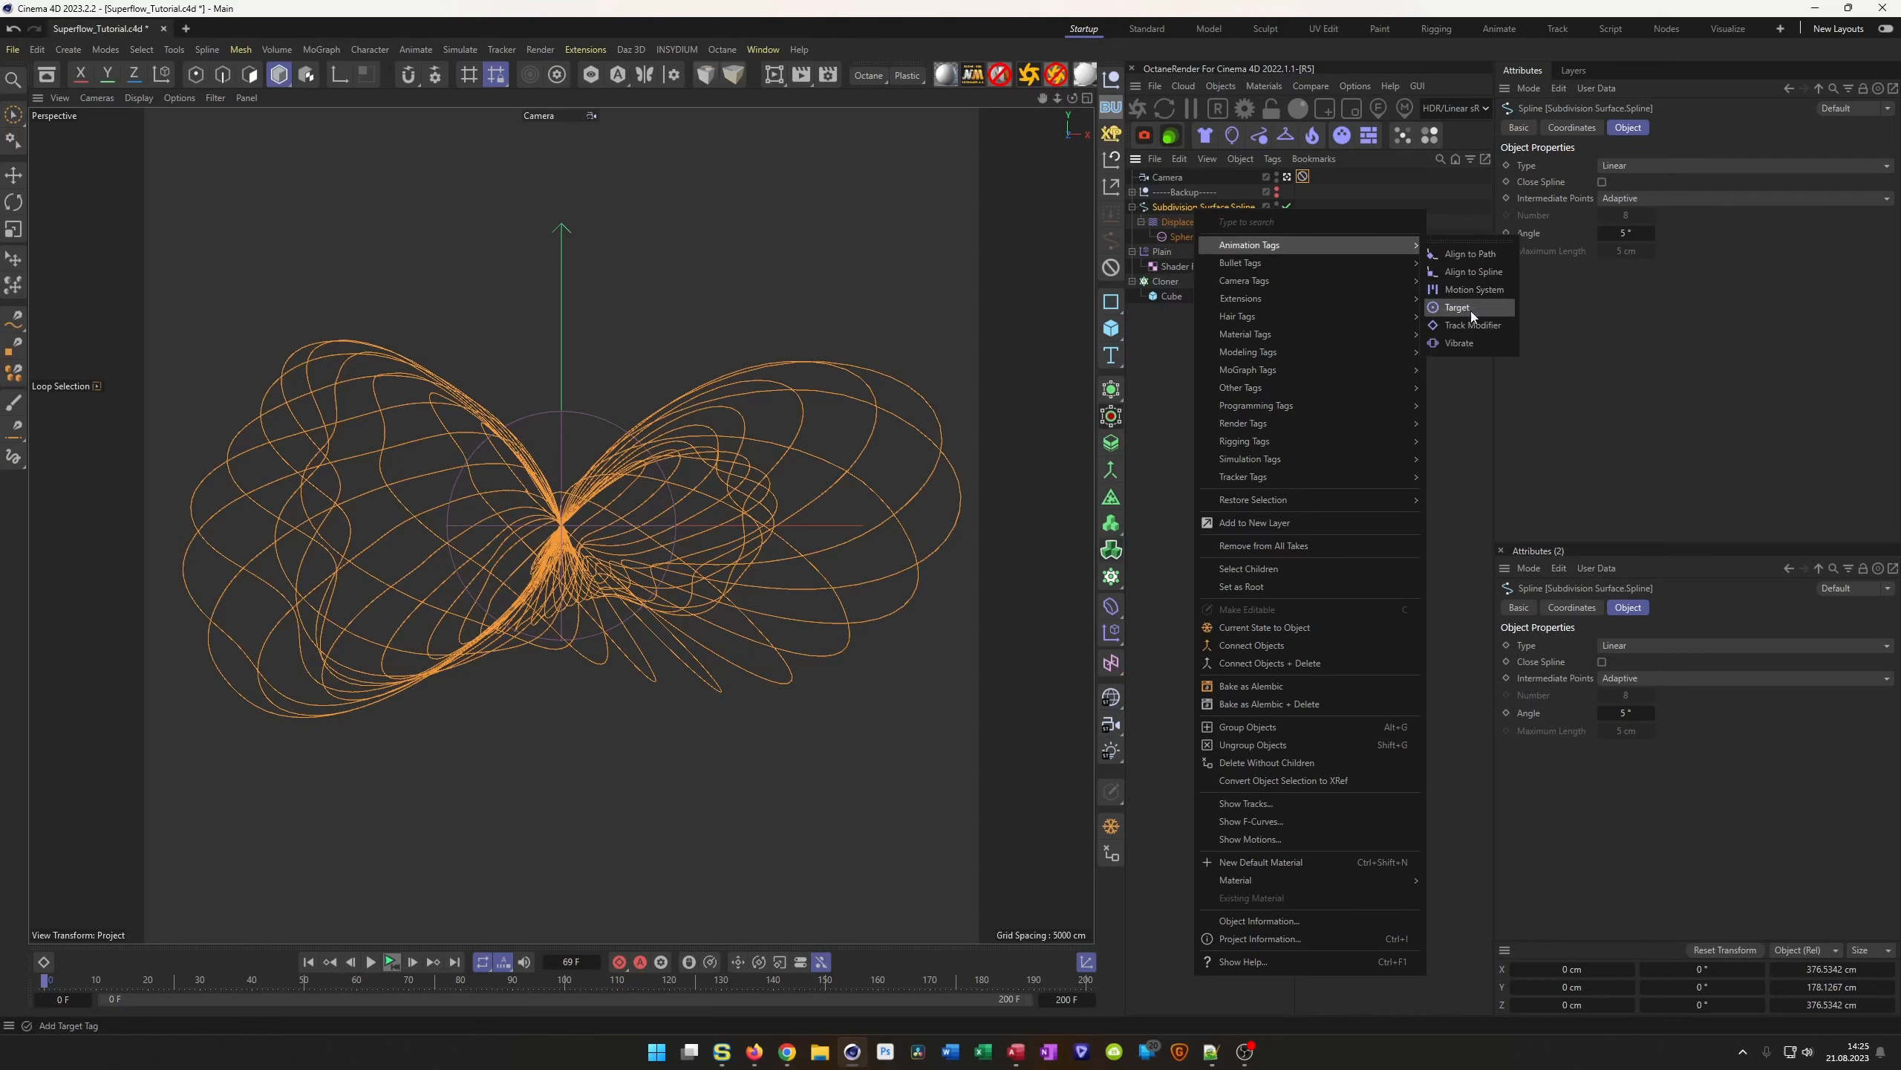
click(1471, 338)
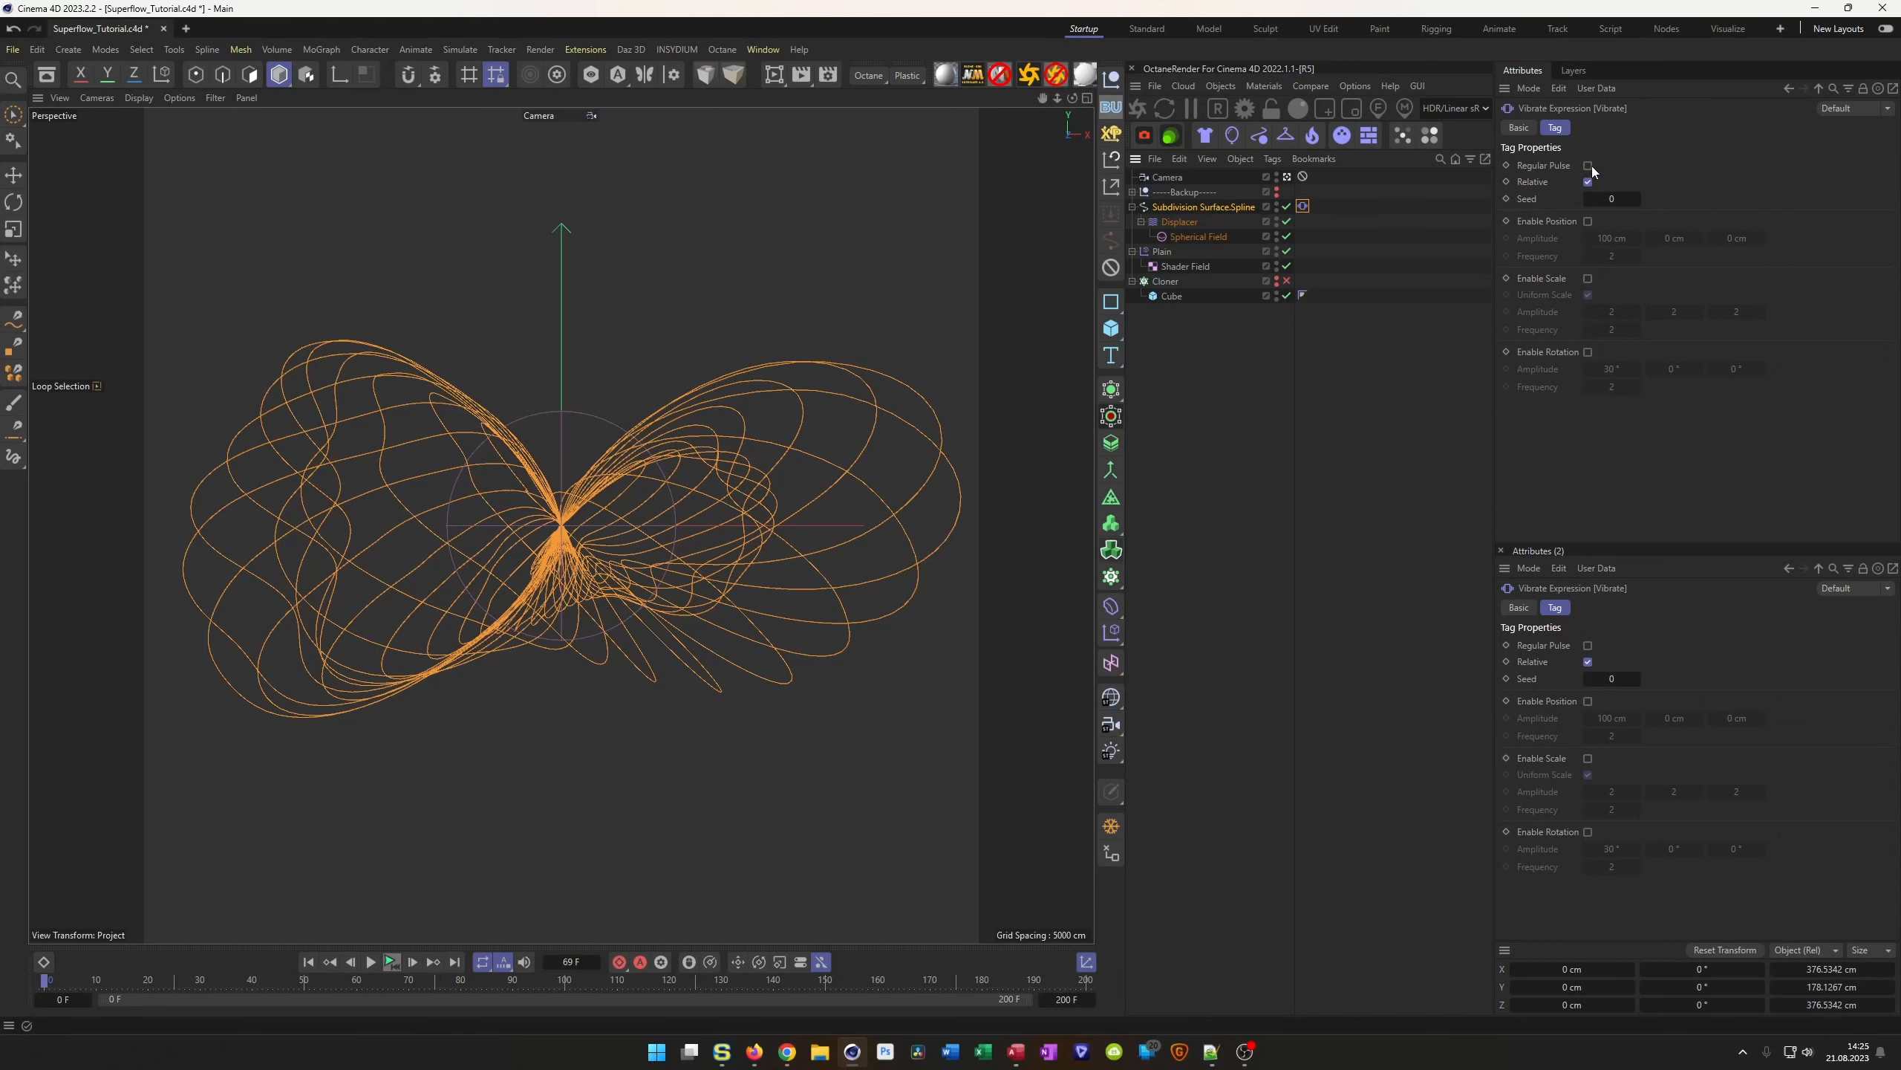
Enable the Vibrate tag's position with an amplitude of 1000 cm on all three axes and a frequency of 0.1
click(1588, 220)
click(1609, 238)
text(1000)
key(Tab)
text(1000)
key(Tab)
text(1000)
key(Tab)
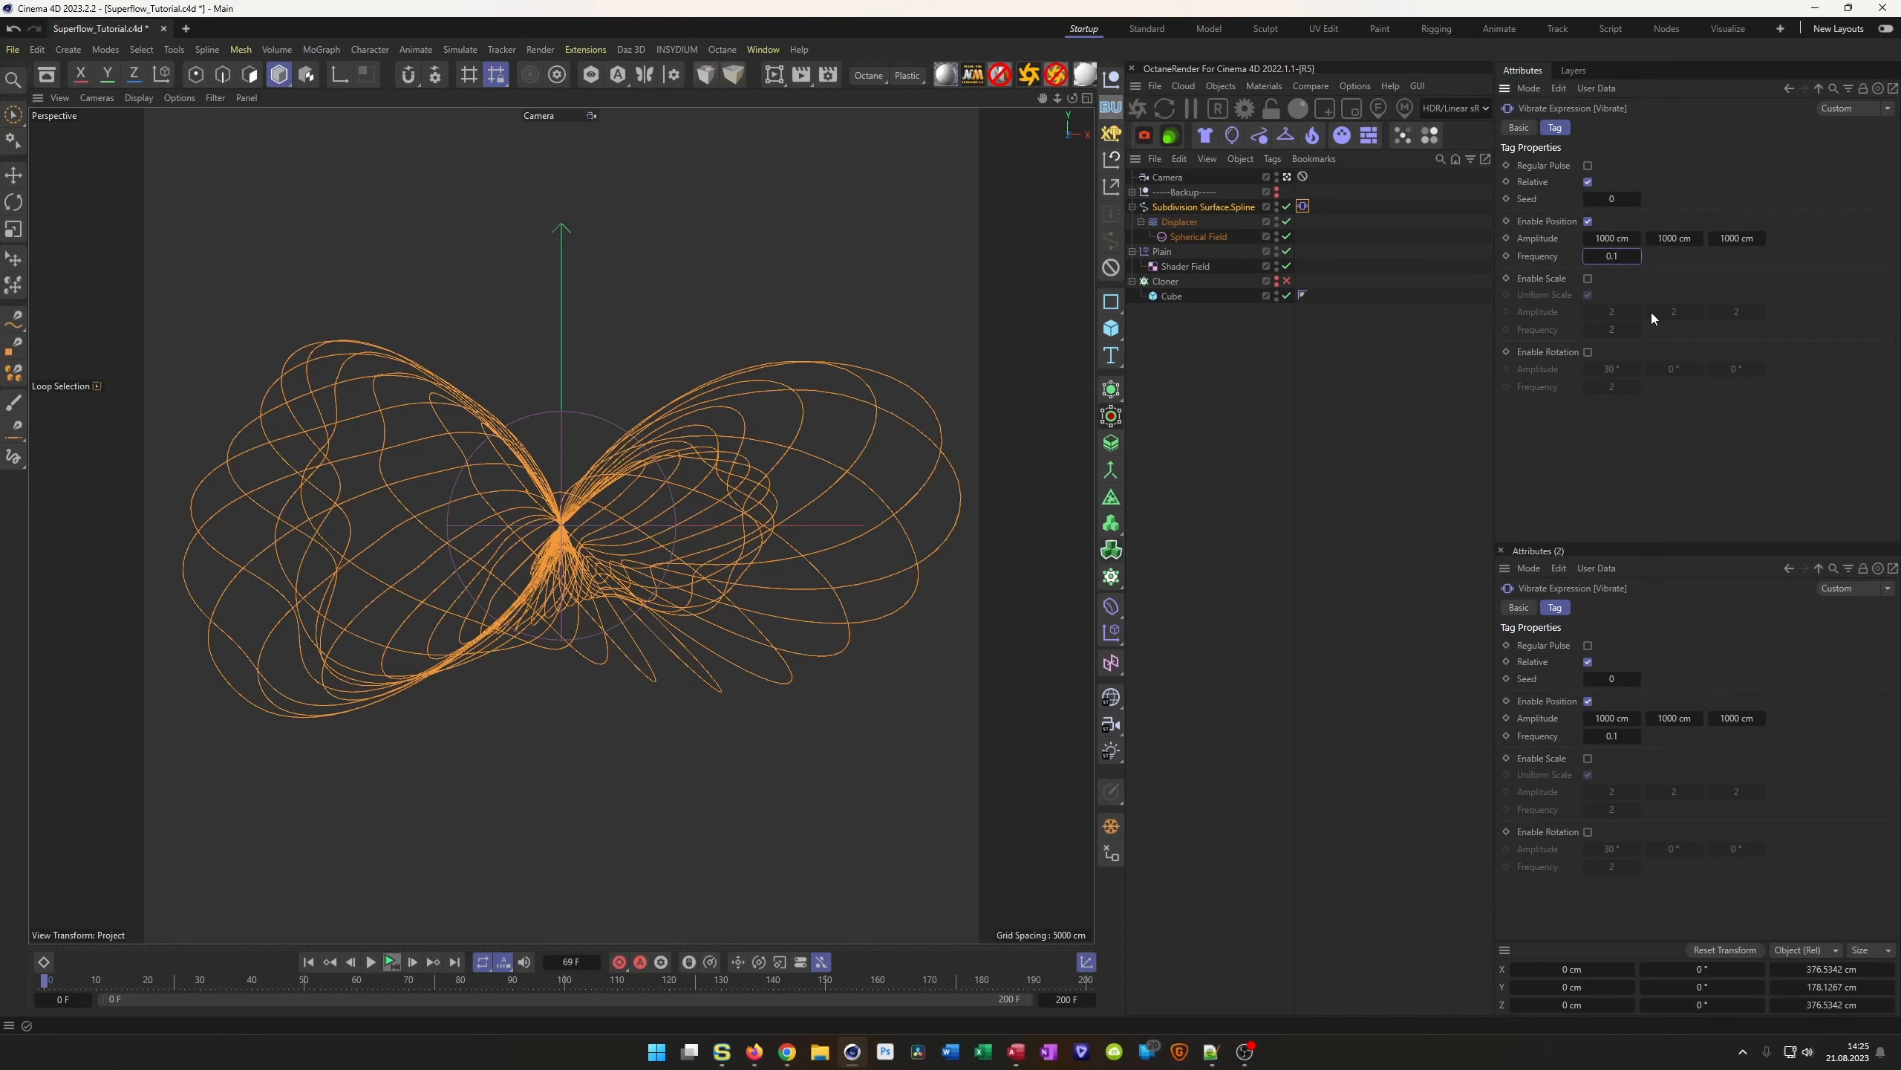
Play the vibrating spline's animation and compare its position at the first and last frames
click(391, 962)
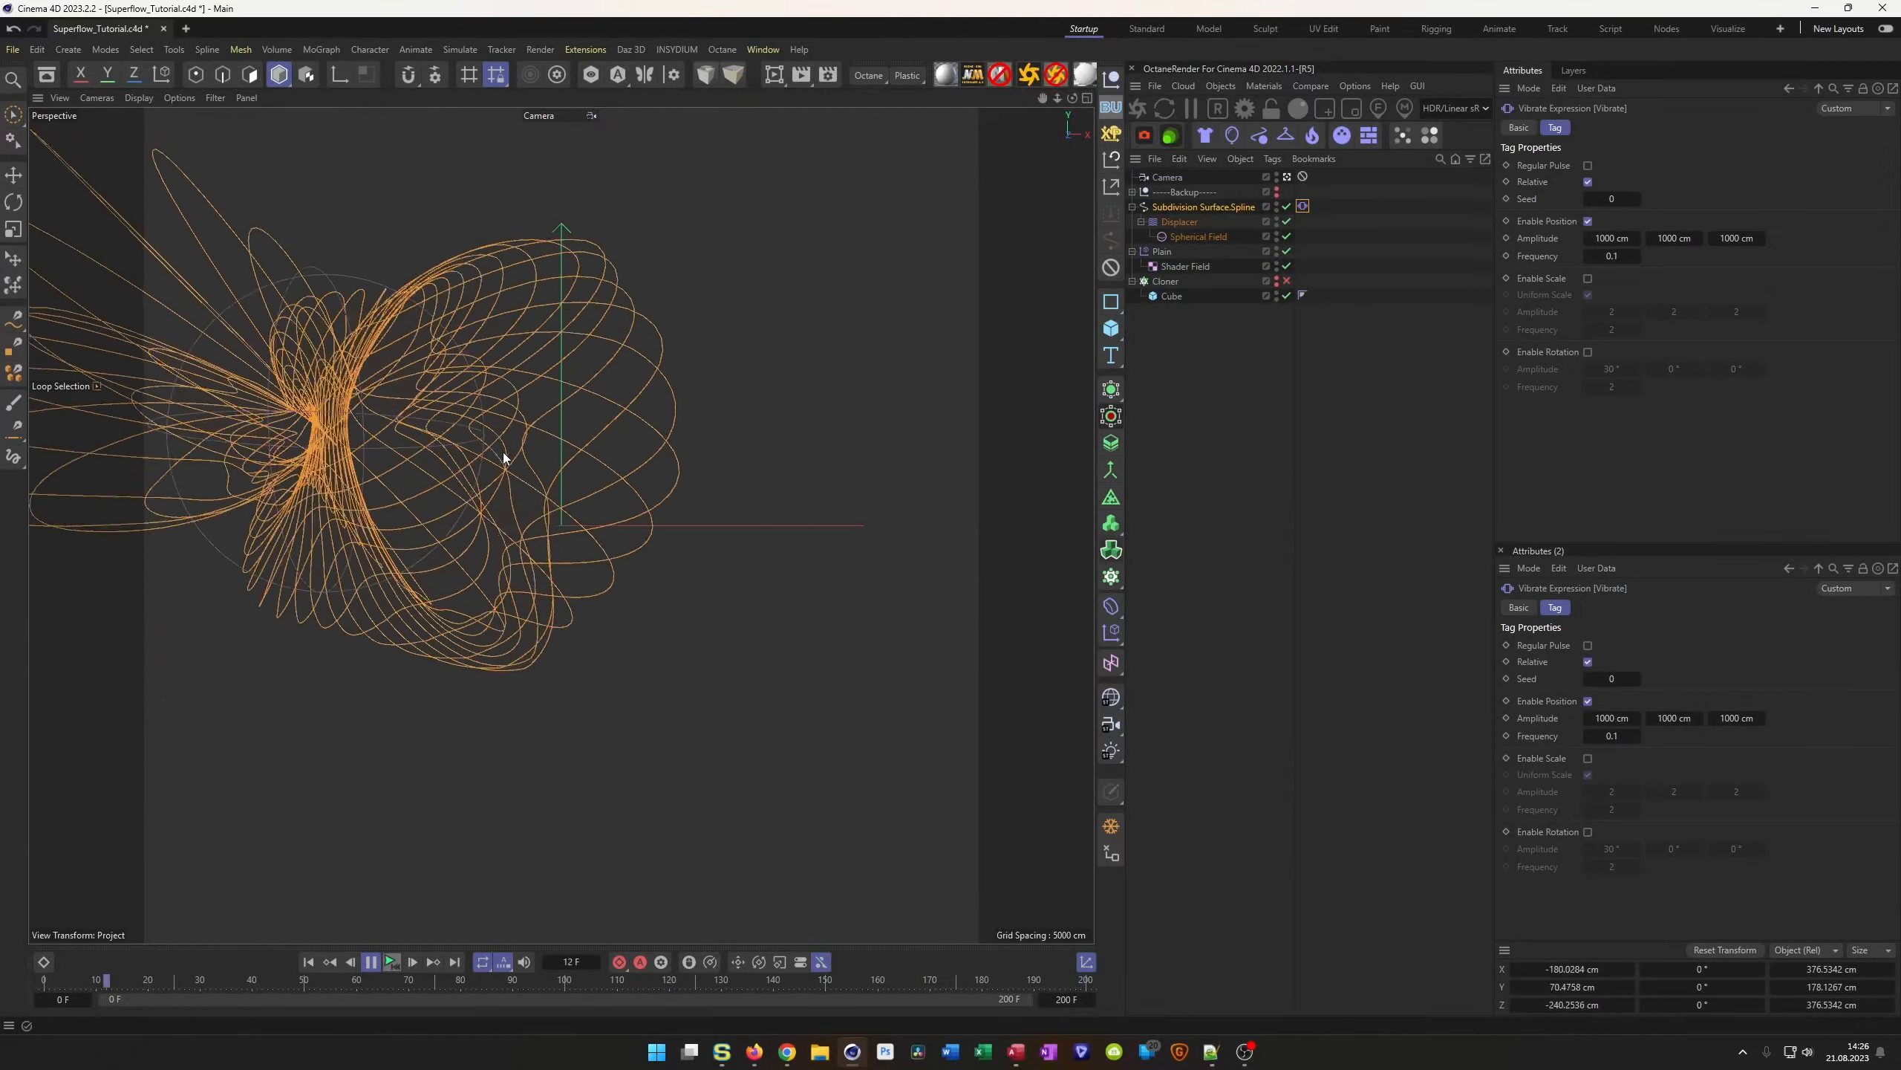
click(391, 961)
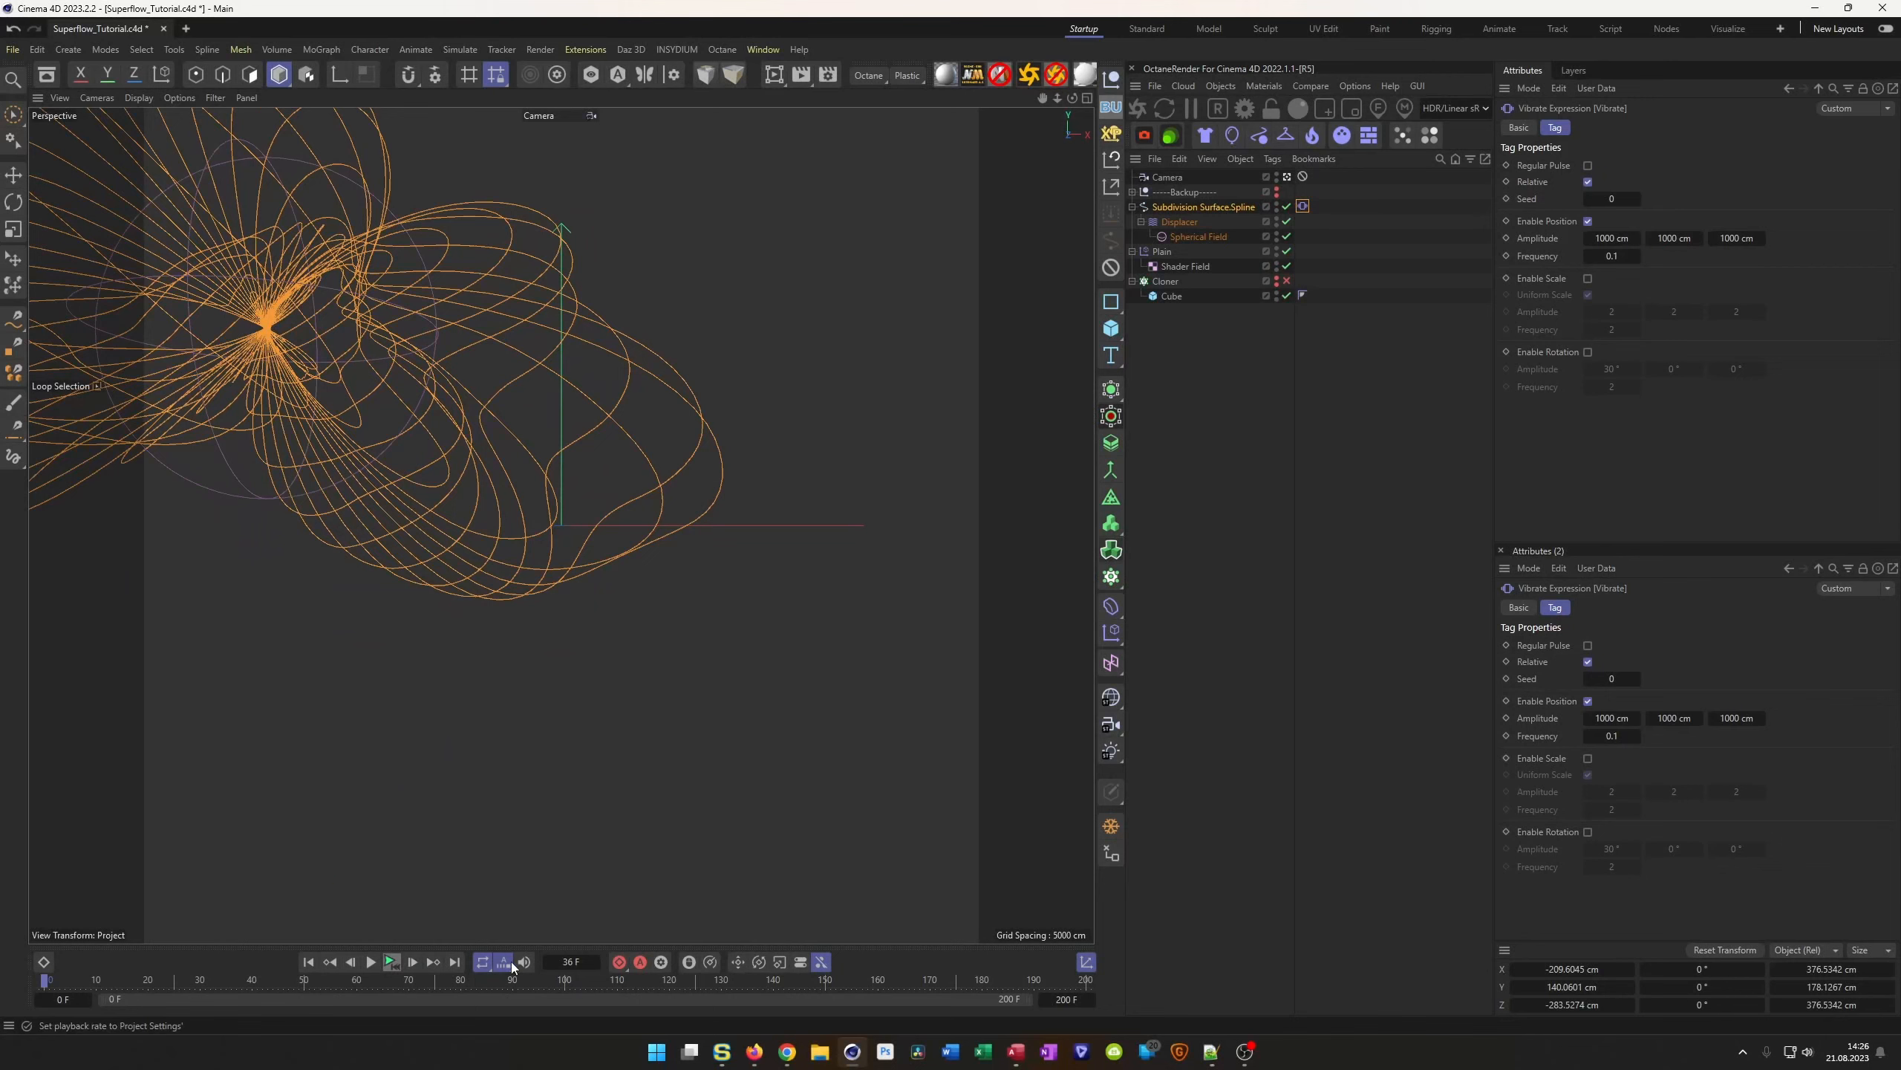
click(455, 962)
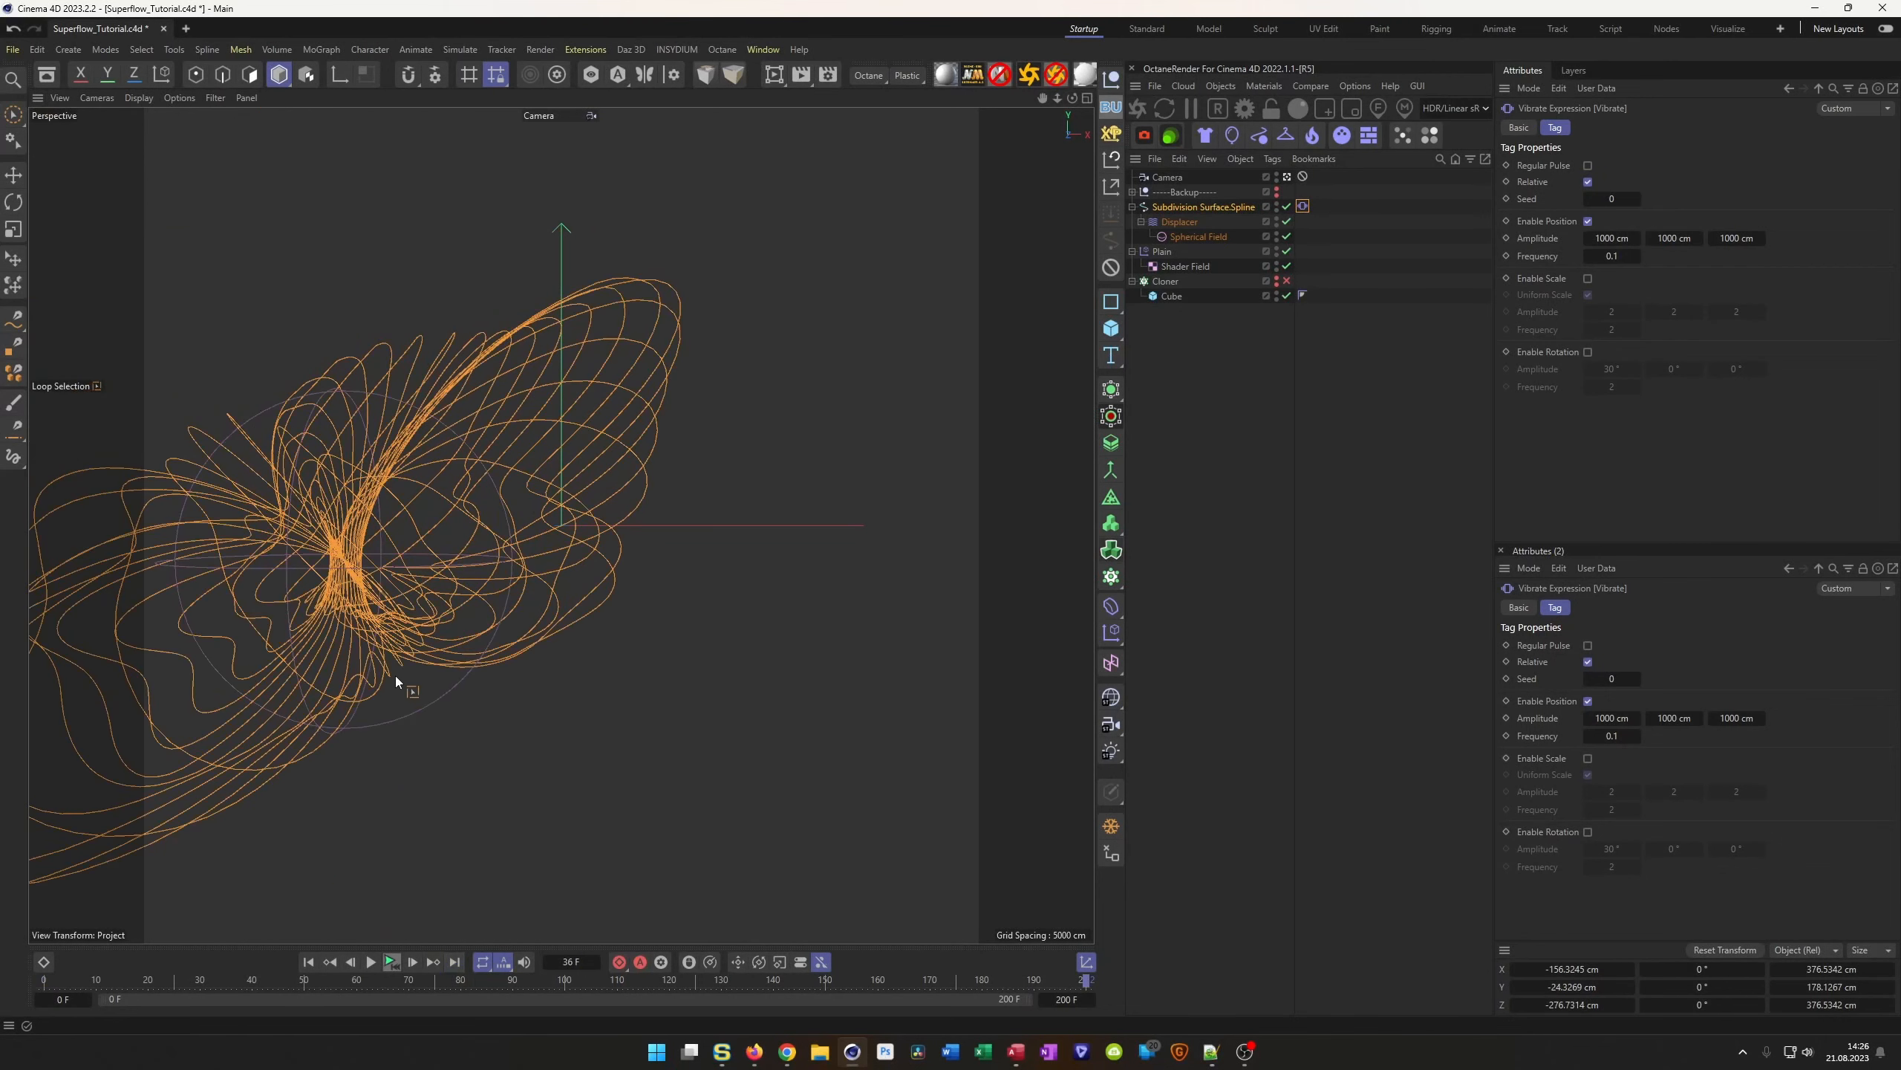
click(308, 961)
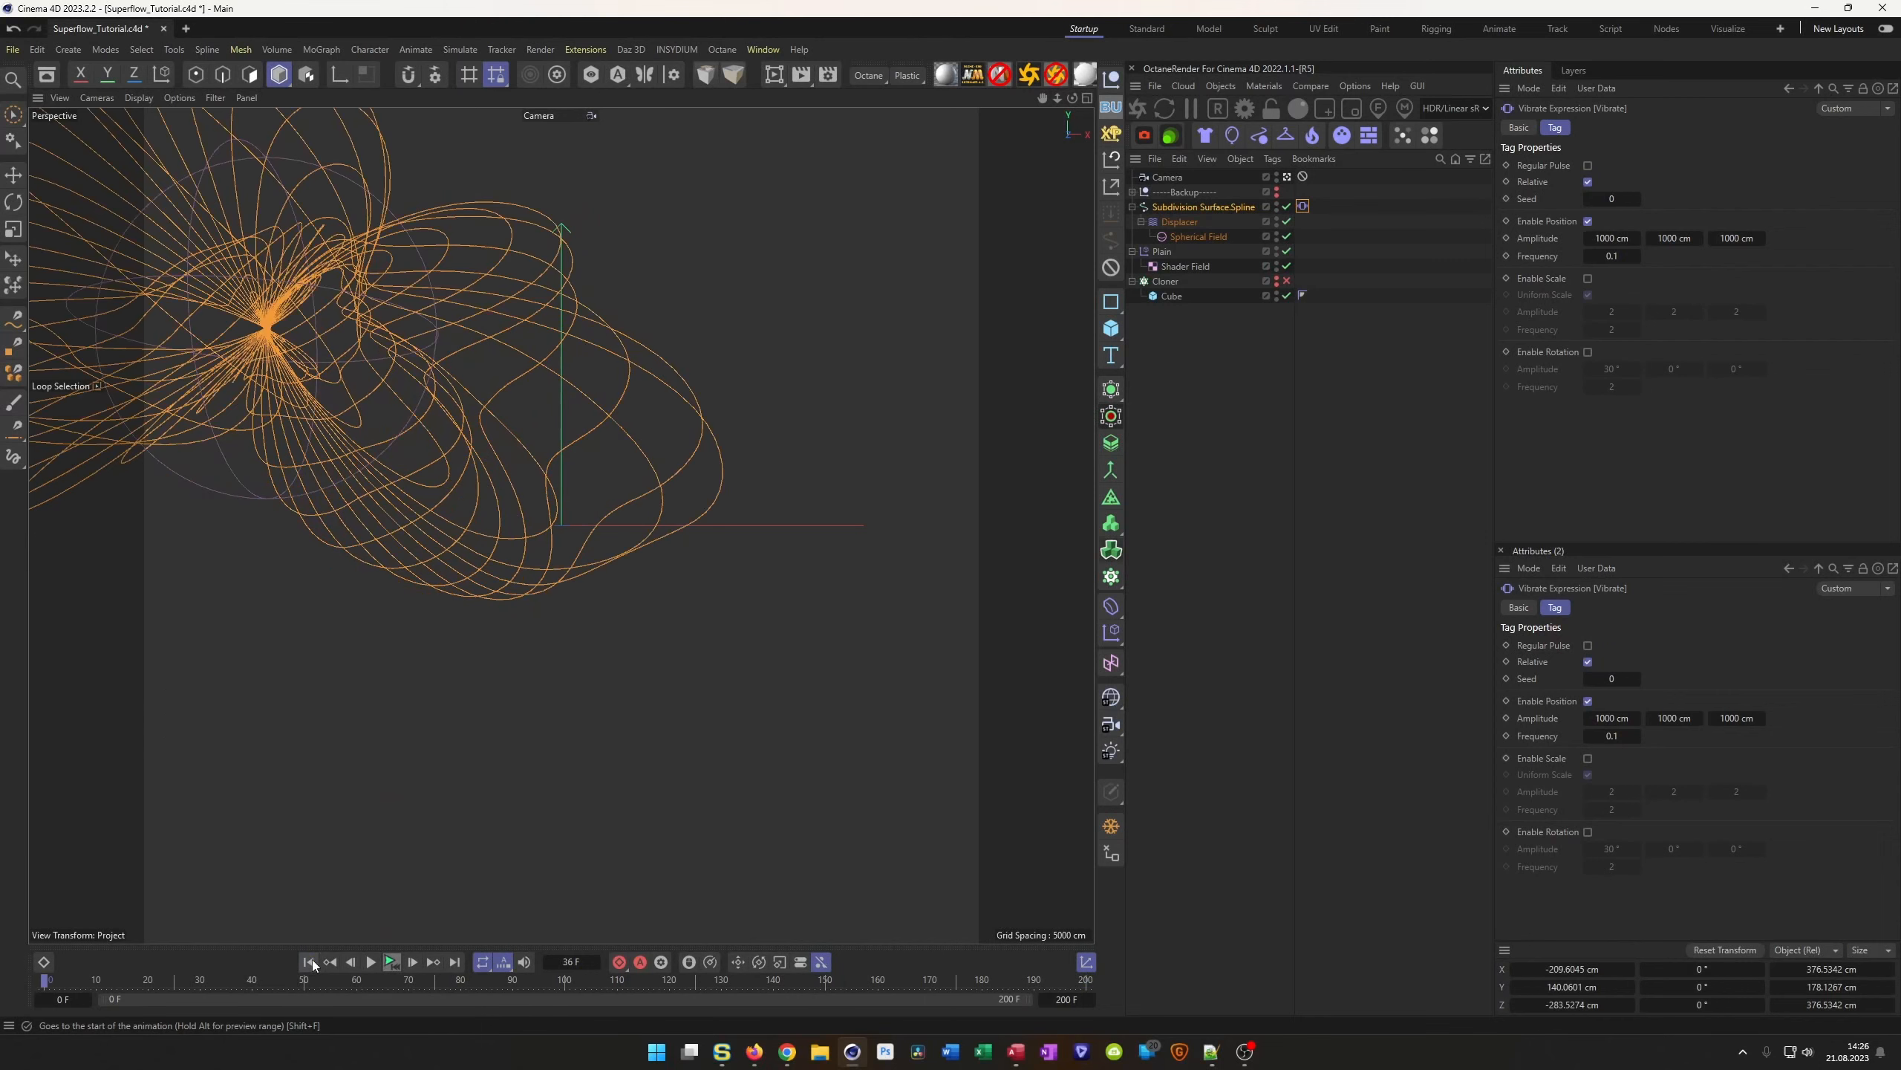
click(453, 961)
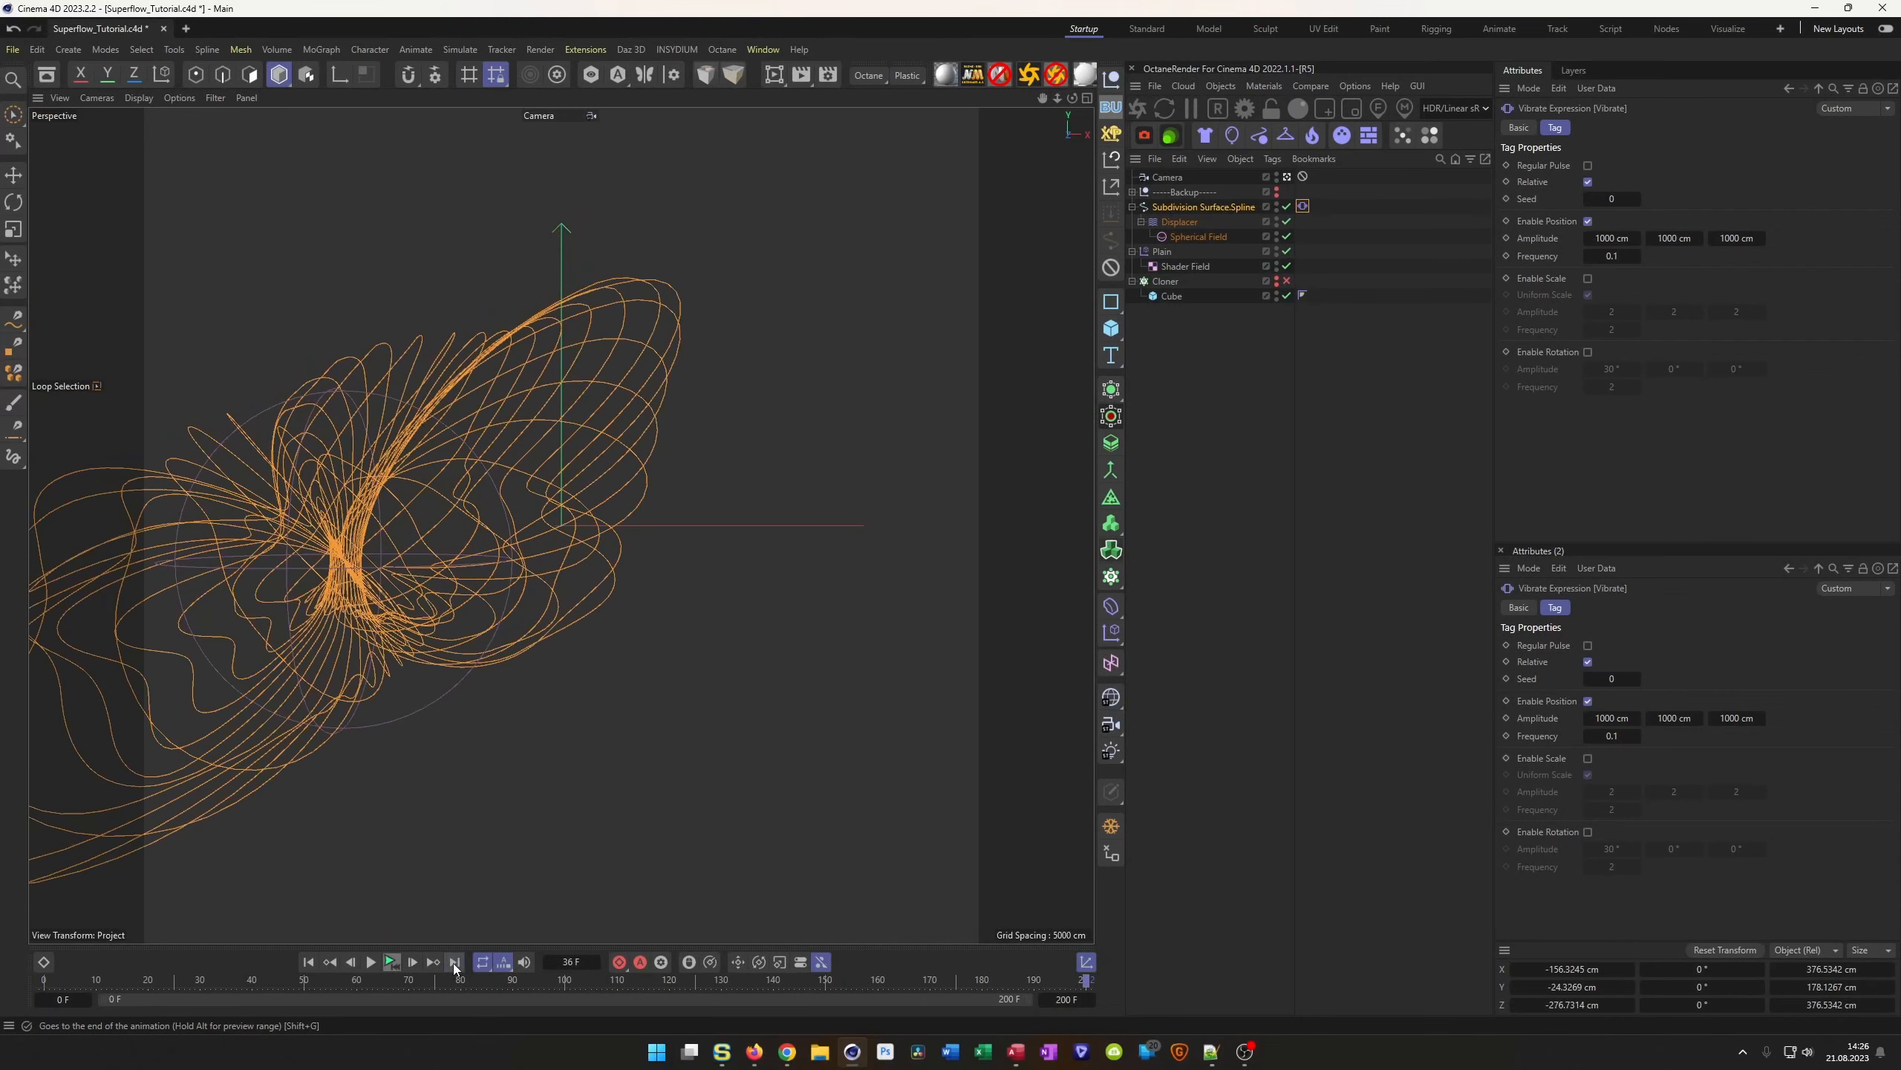
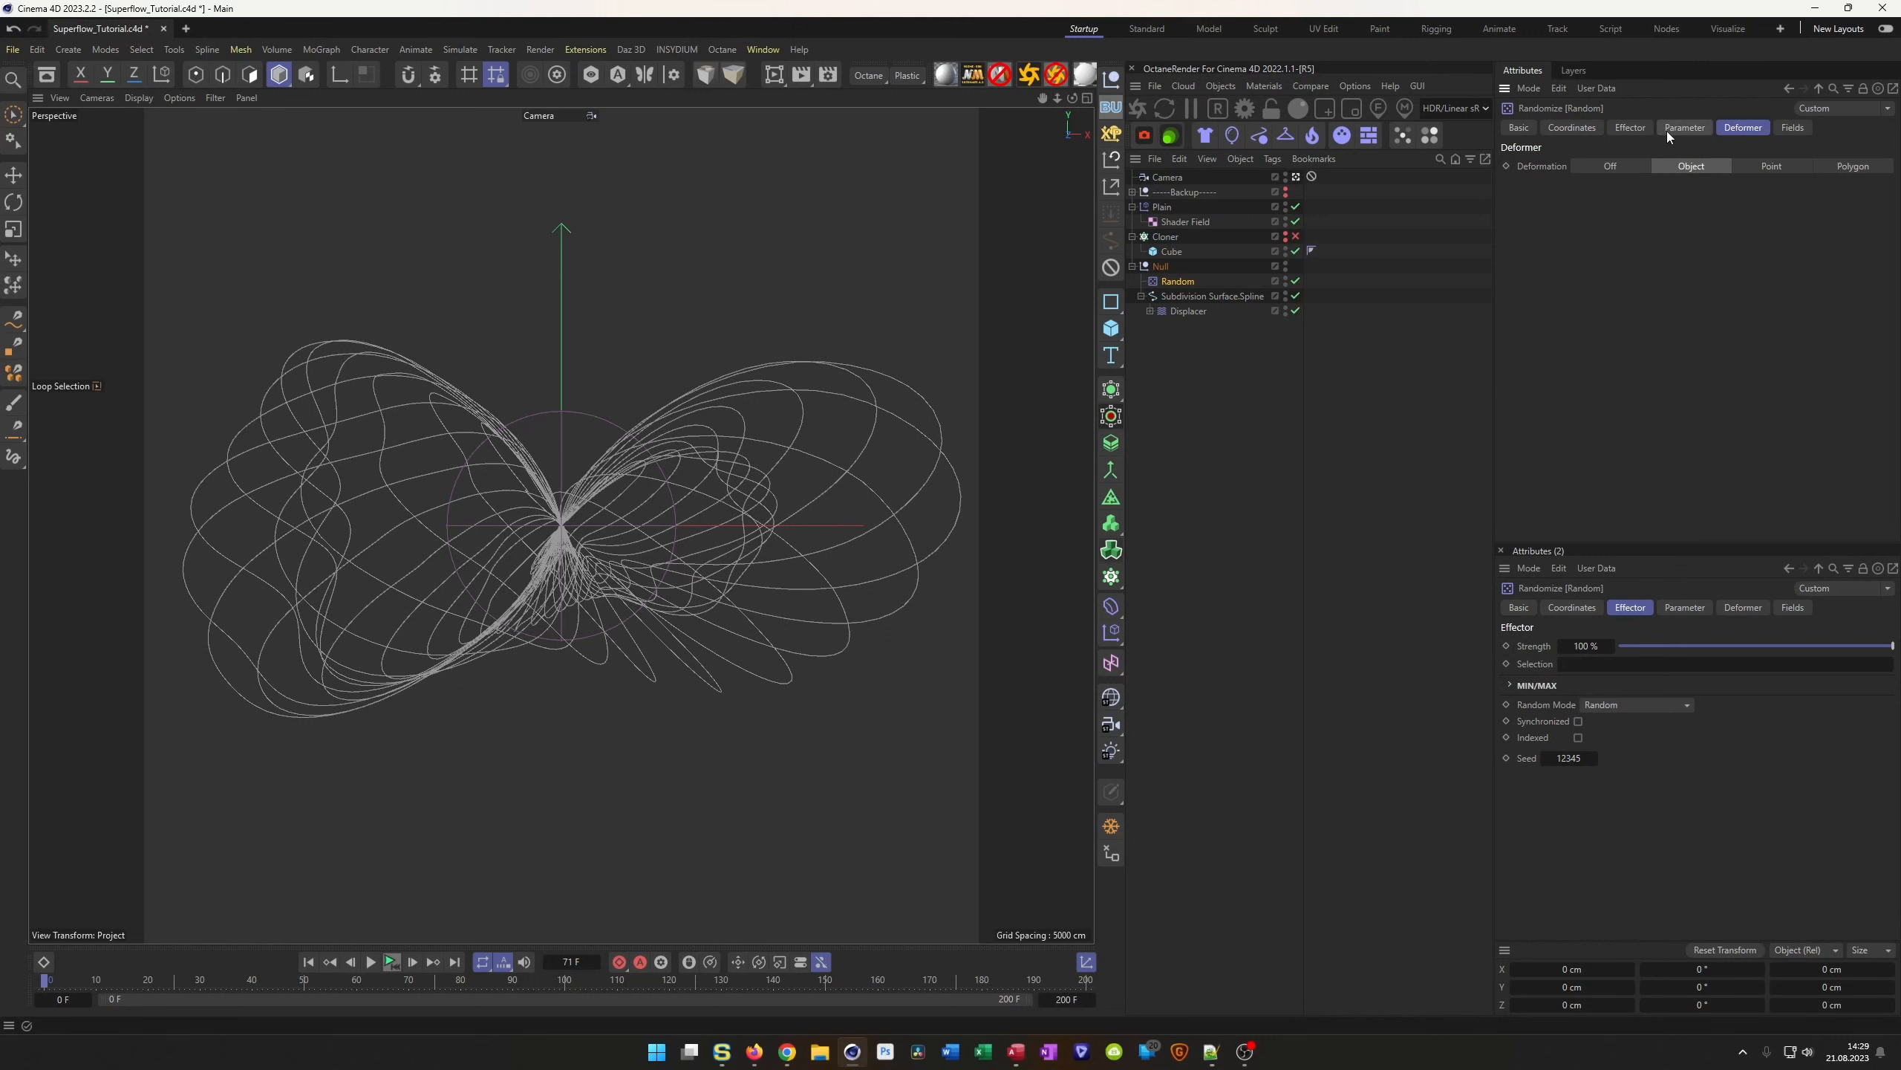
Set the Random effector's position parameters to 500 cm in X, Y and Z
click(1672, 127)
click(1617, 238)
text(500)
key(Tab)
text(500)
key(Tab)
text(500)
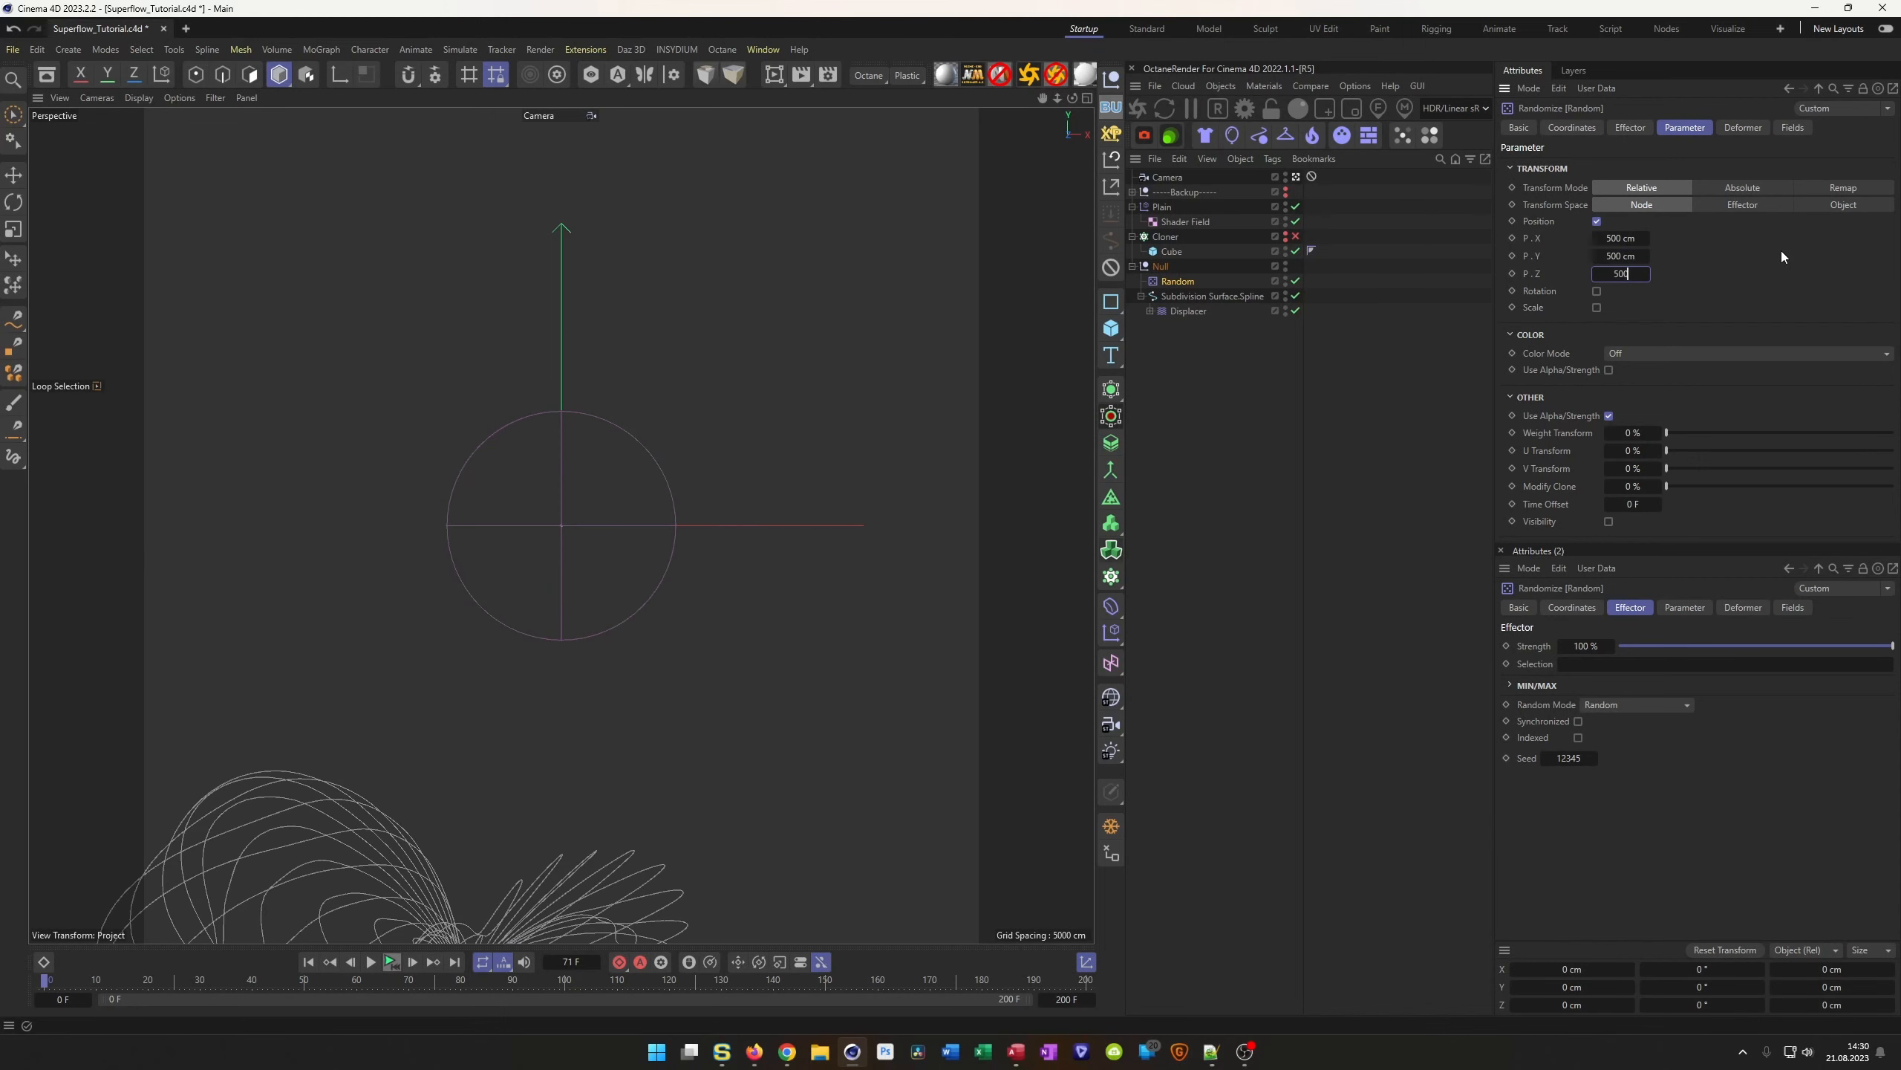
key(Return)
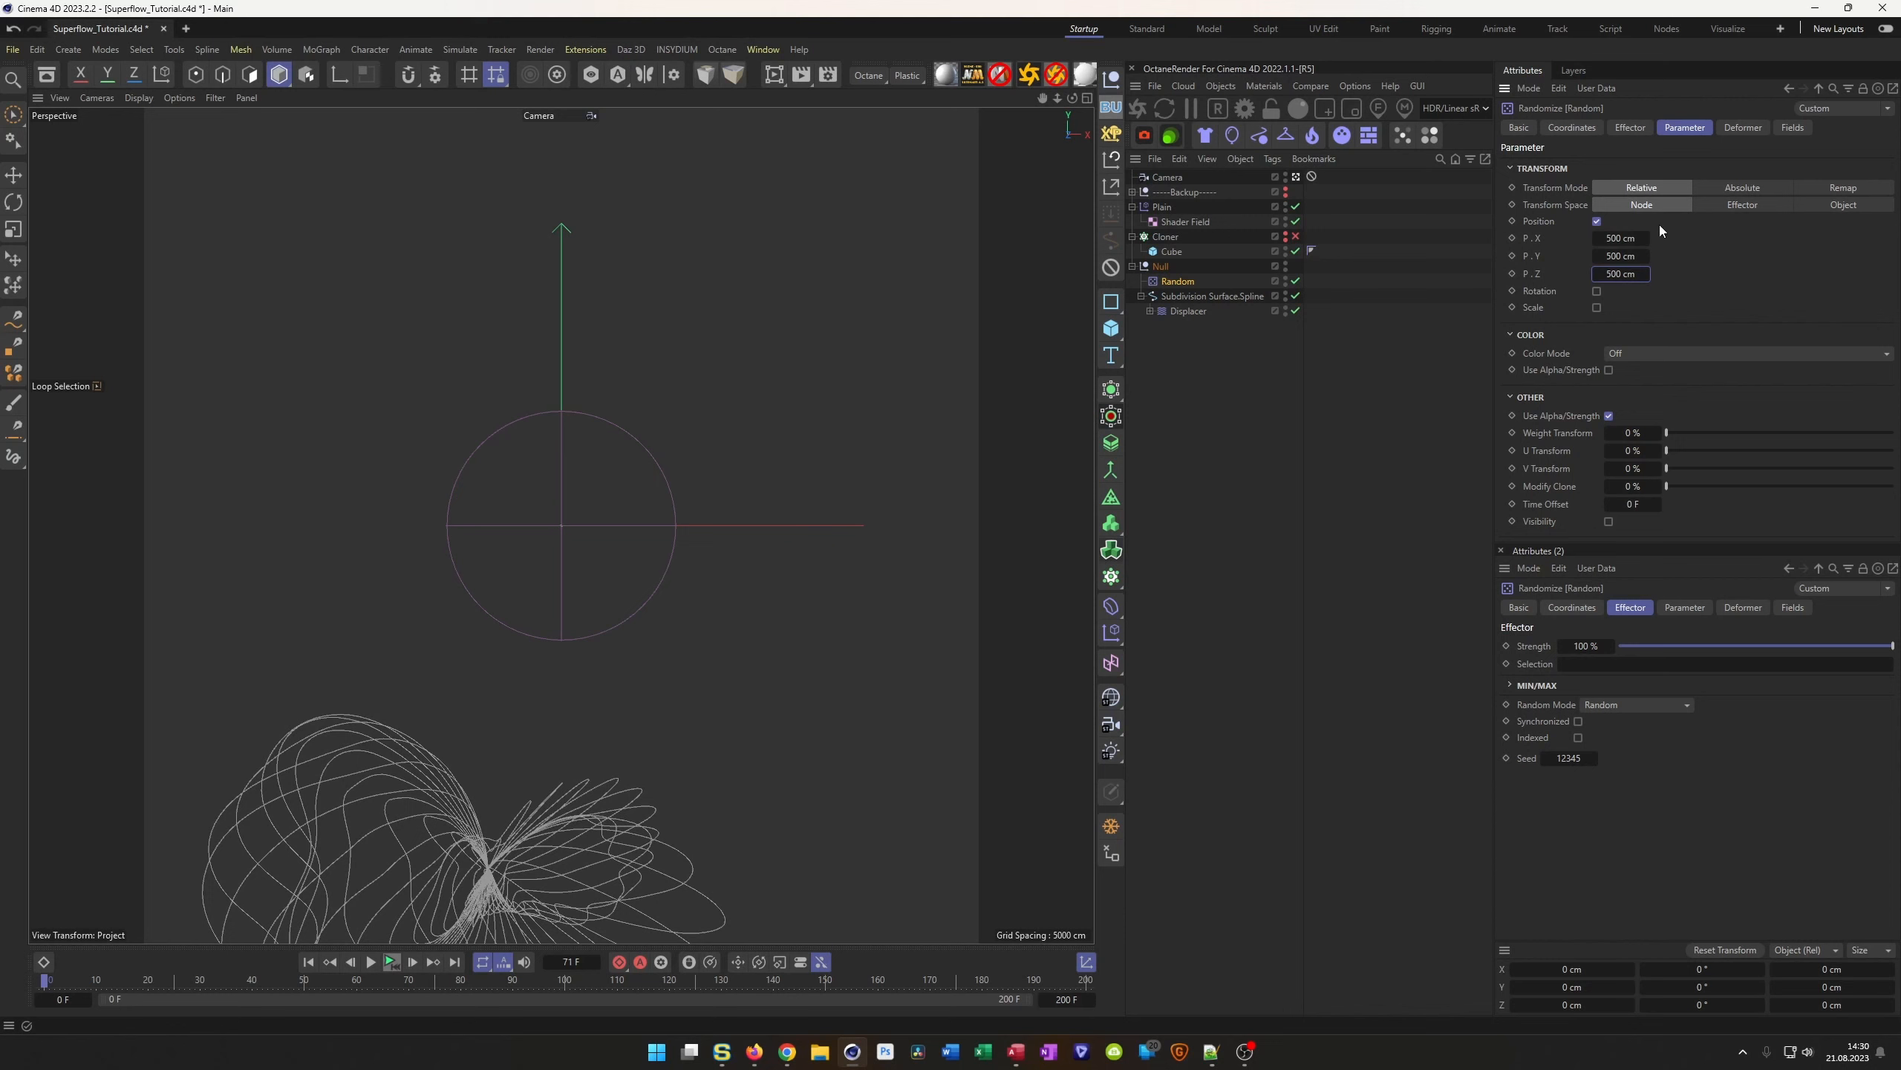
Set the Random effector to Noise mode with 50% animation speed and 300% scale, and preview the motion
click(1636, 127)
click(1625, 225)
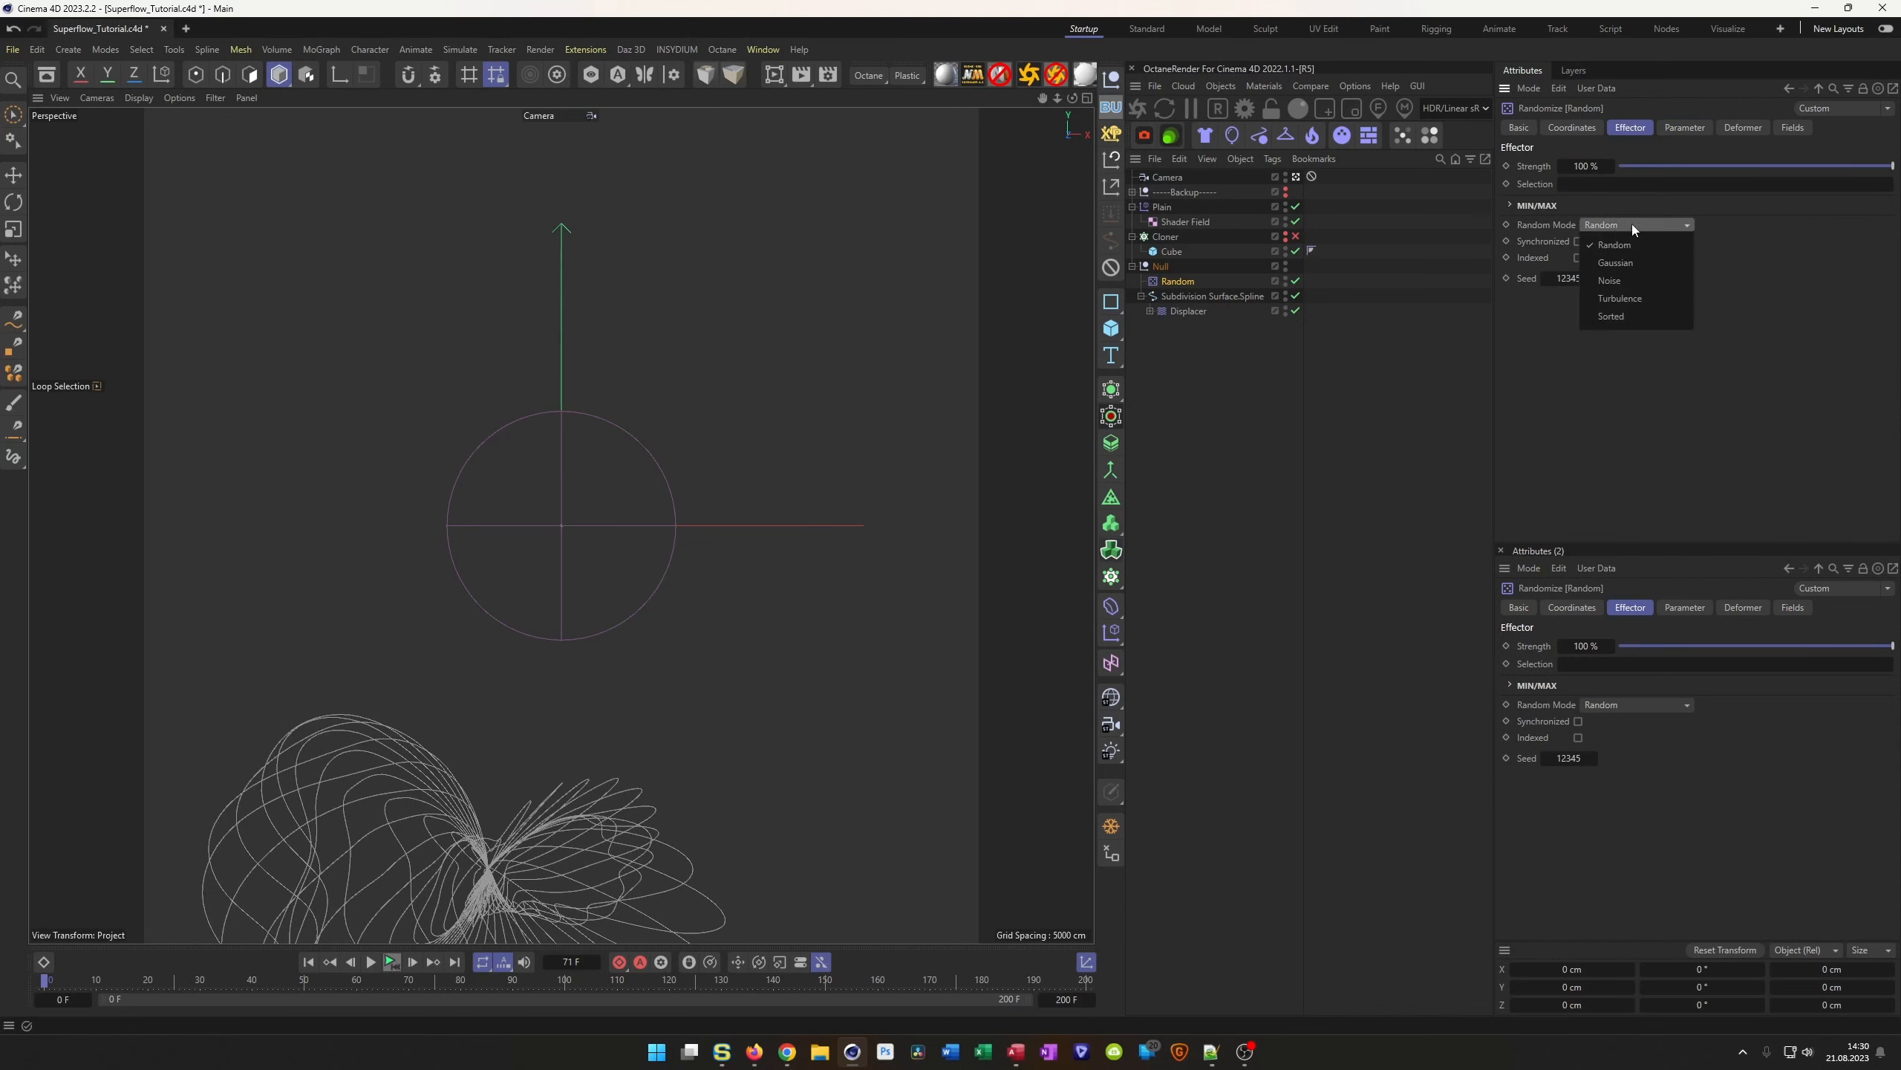
click(1631, 281)
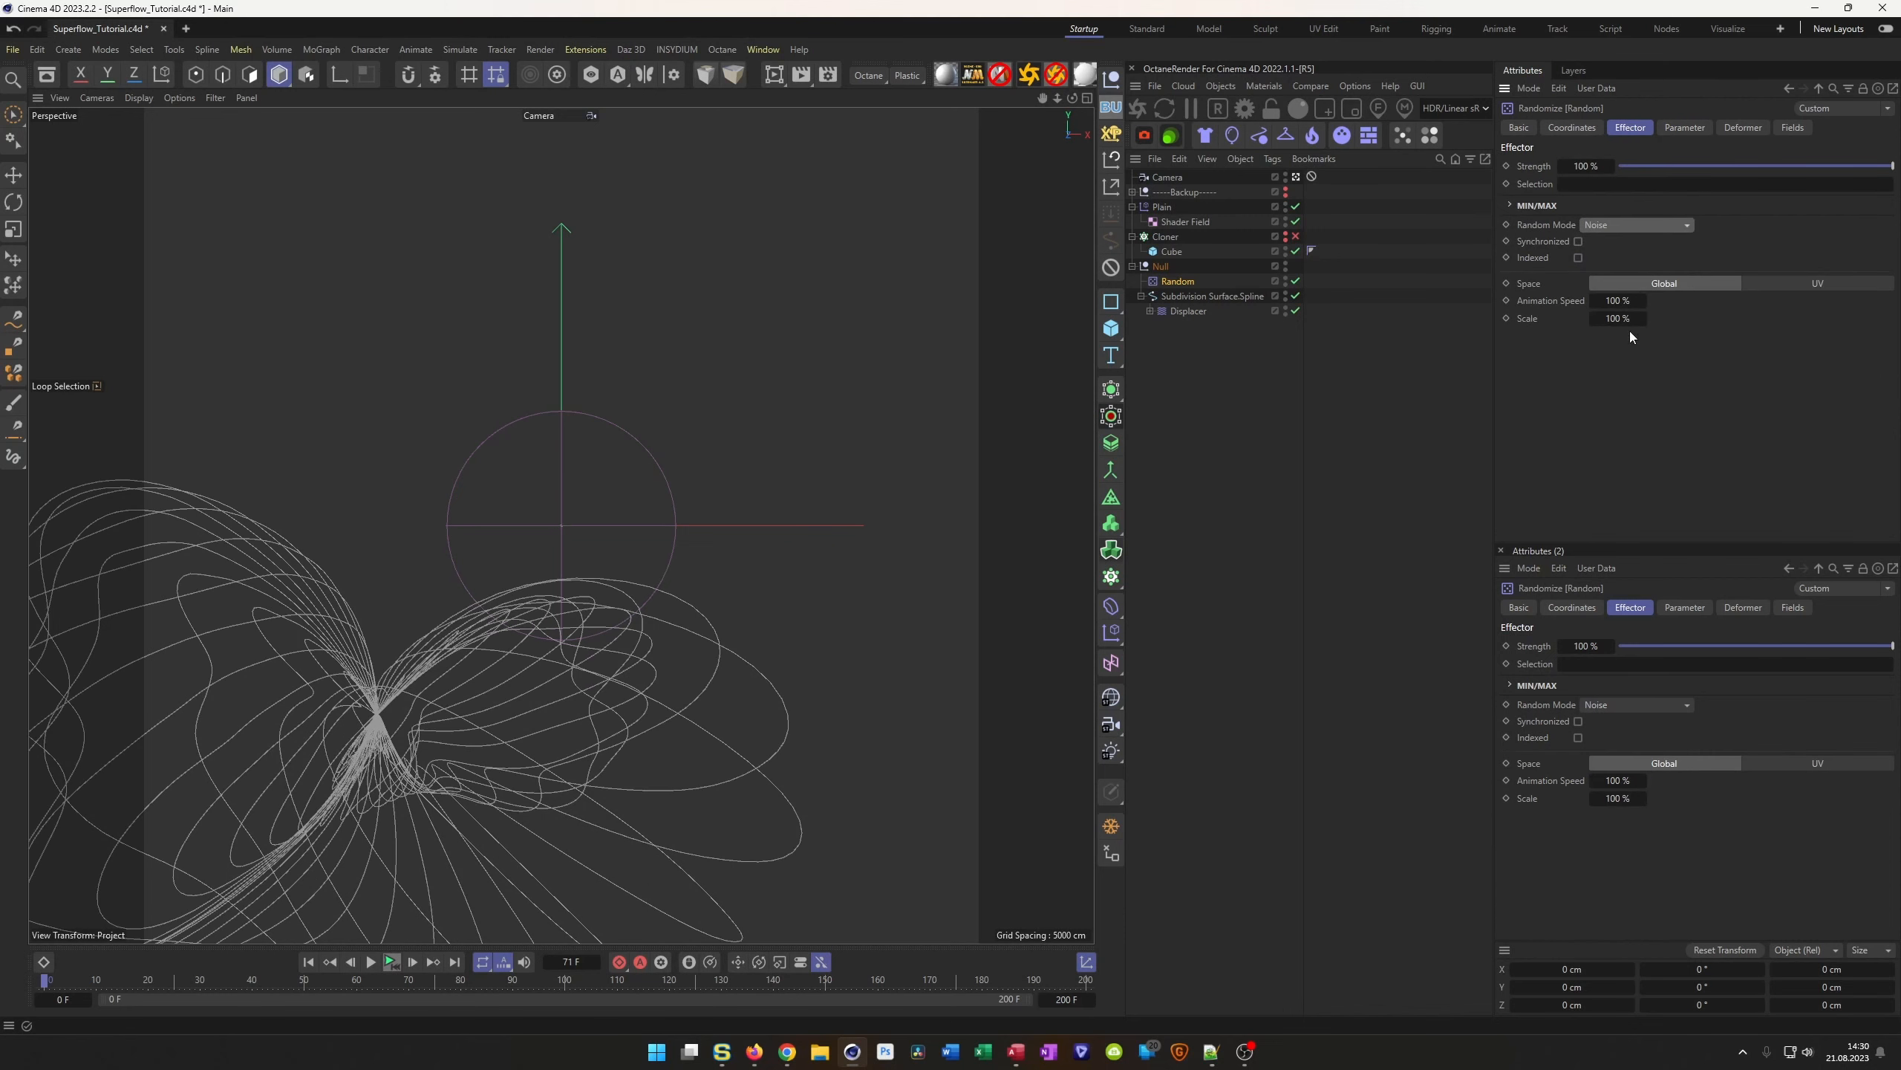
double_click(1617, 300)
text(50)
key(Return)
double_click(1617, 319)
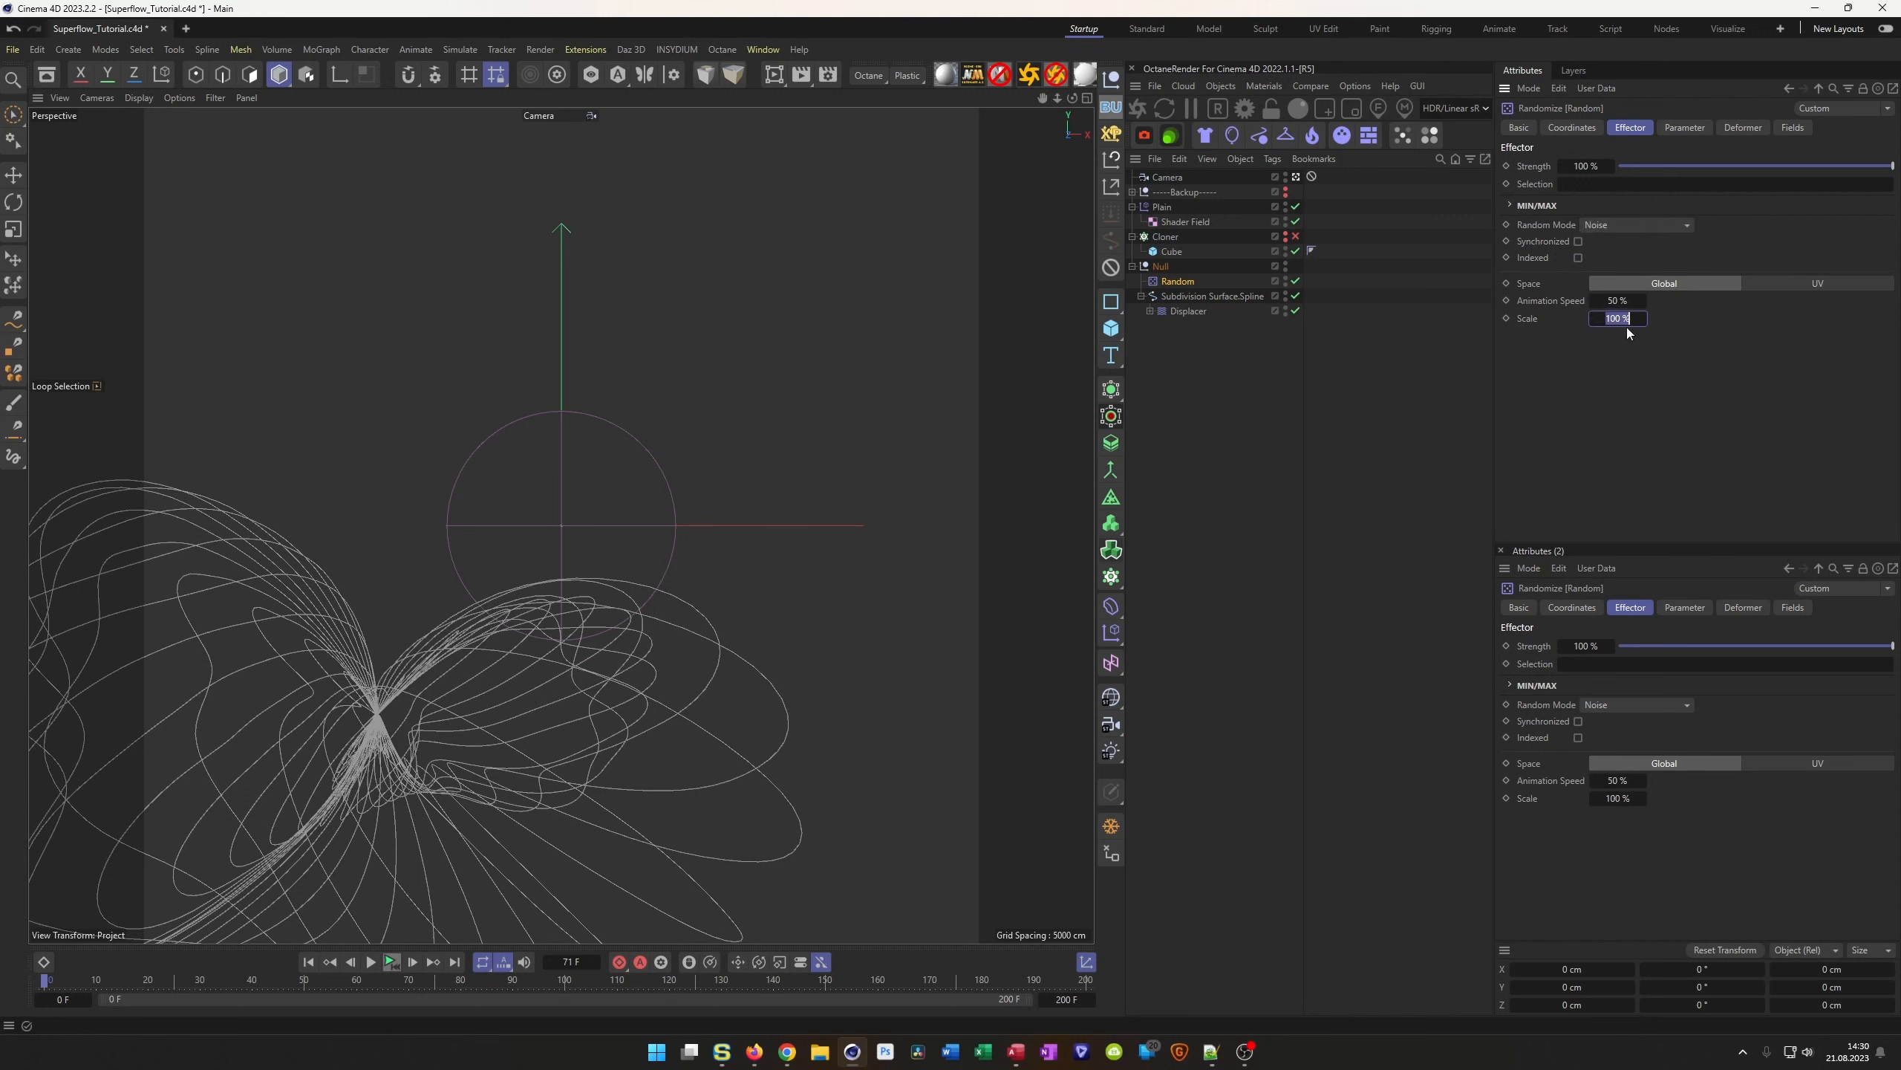
click(391, 962)
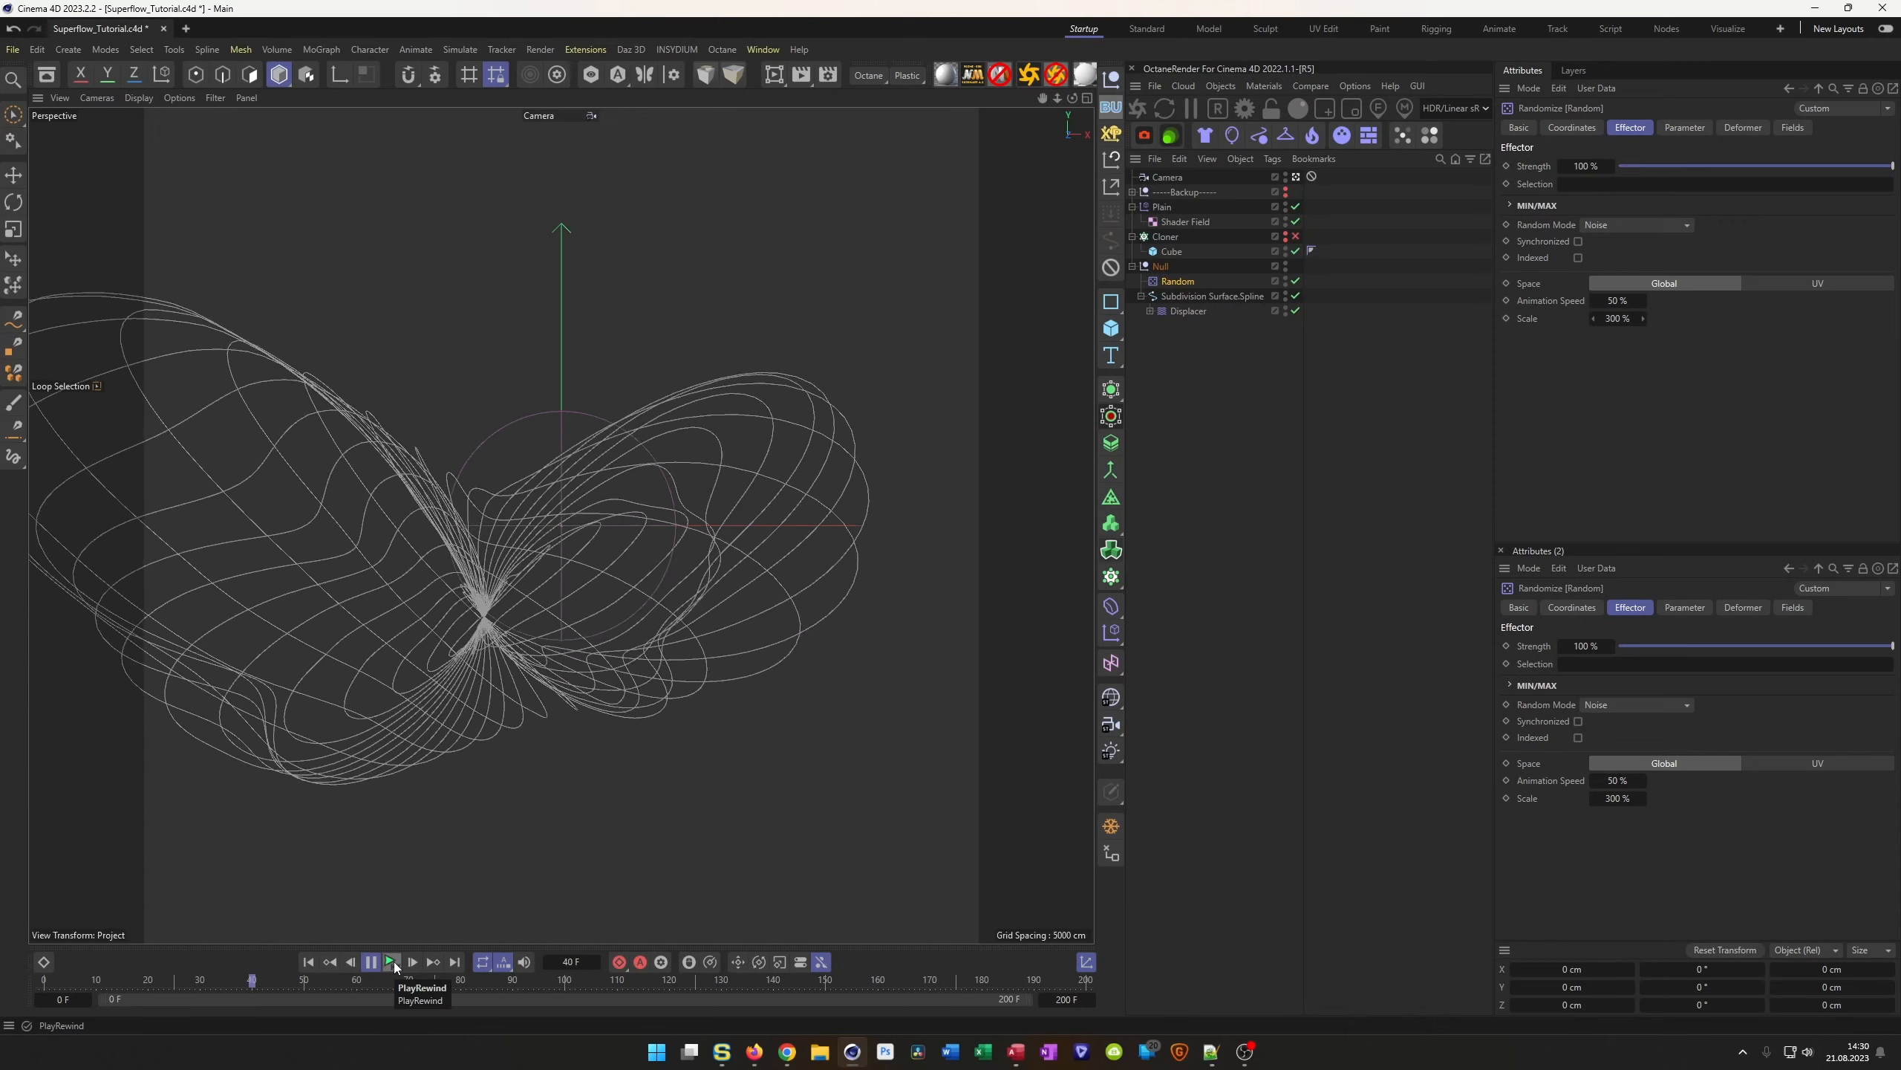
click(393, 962)
Set the Random effector's animation speed to 10% and replay the animation
click(1617, 298)
text(10)
key(Return)
click(388, 963)
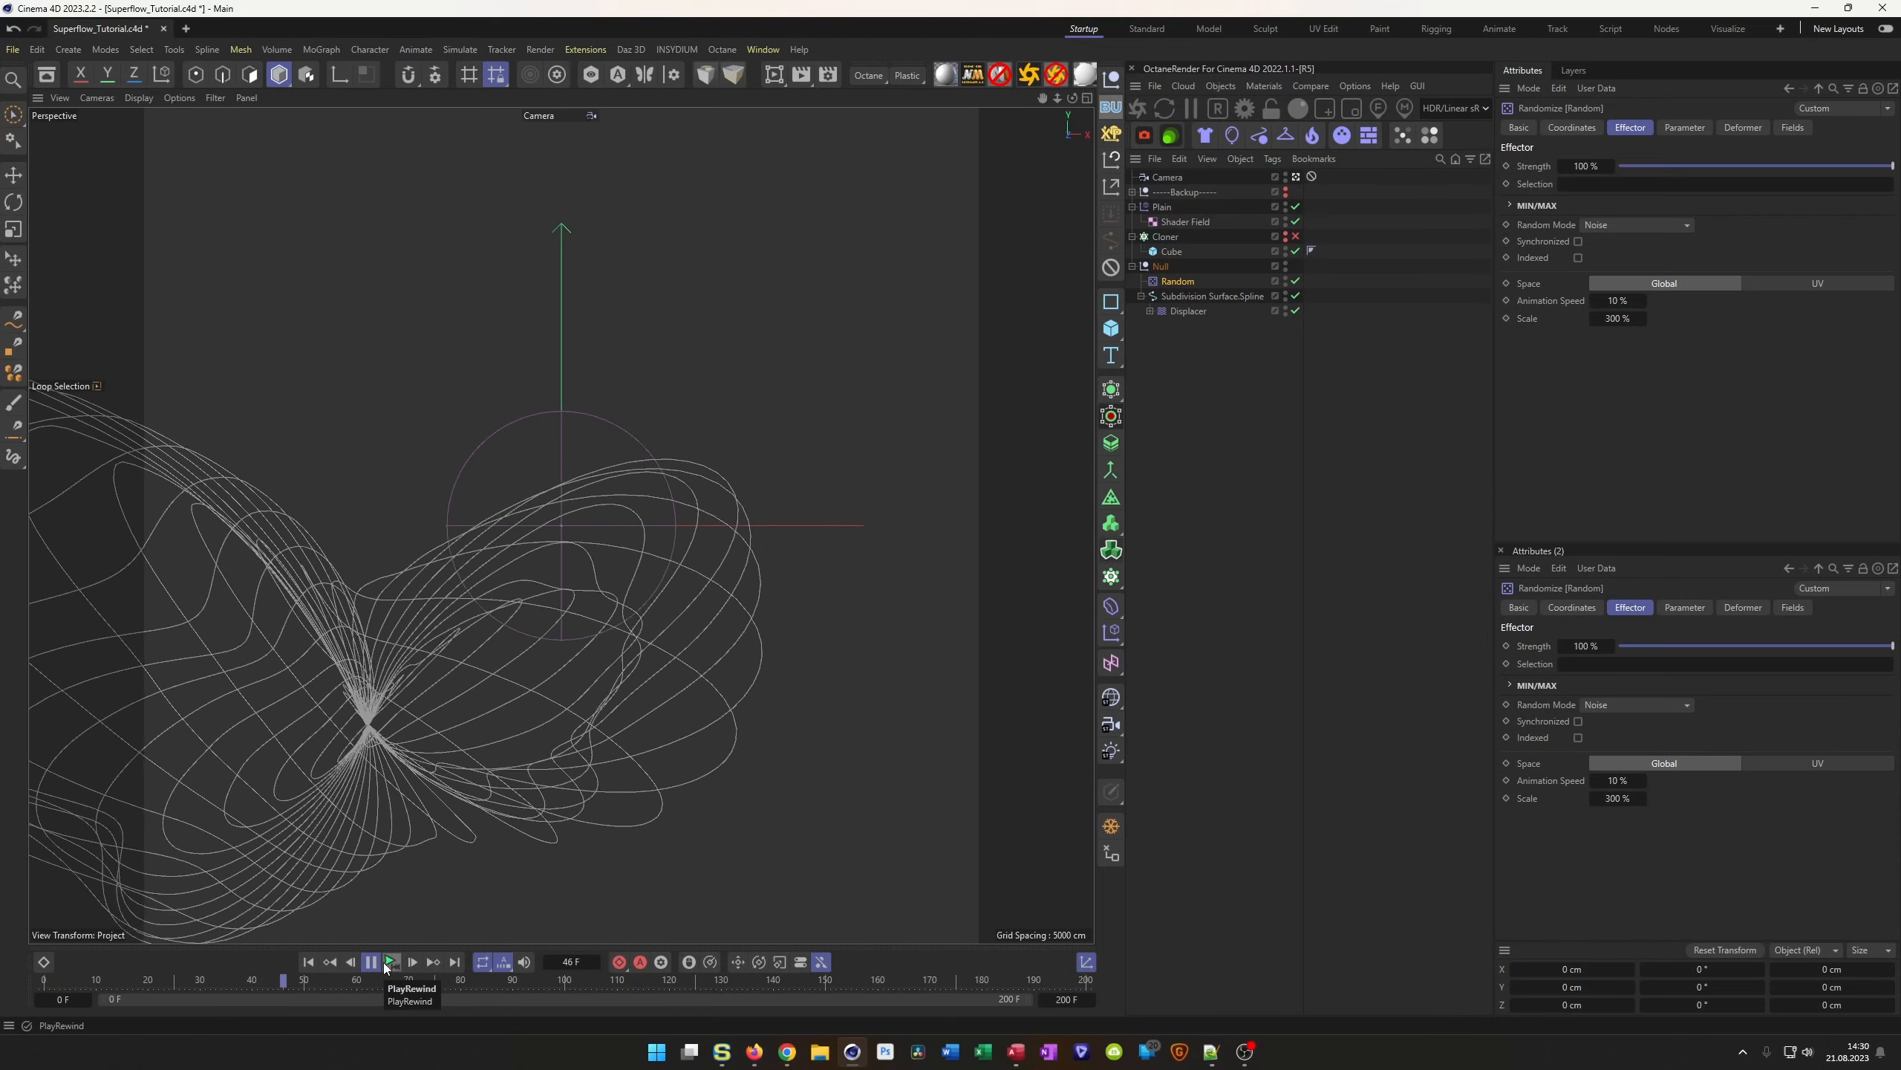
click(388, 961)
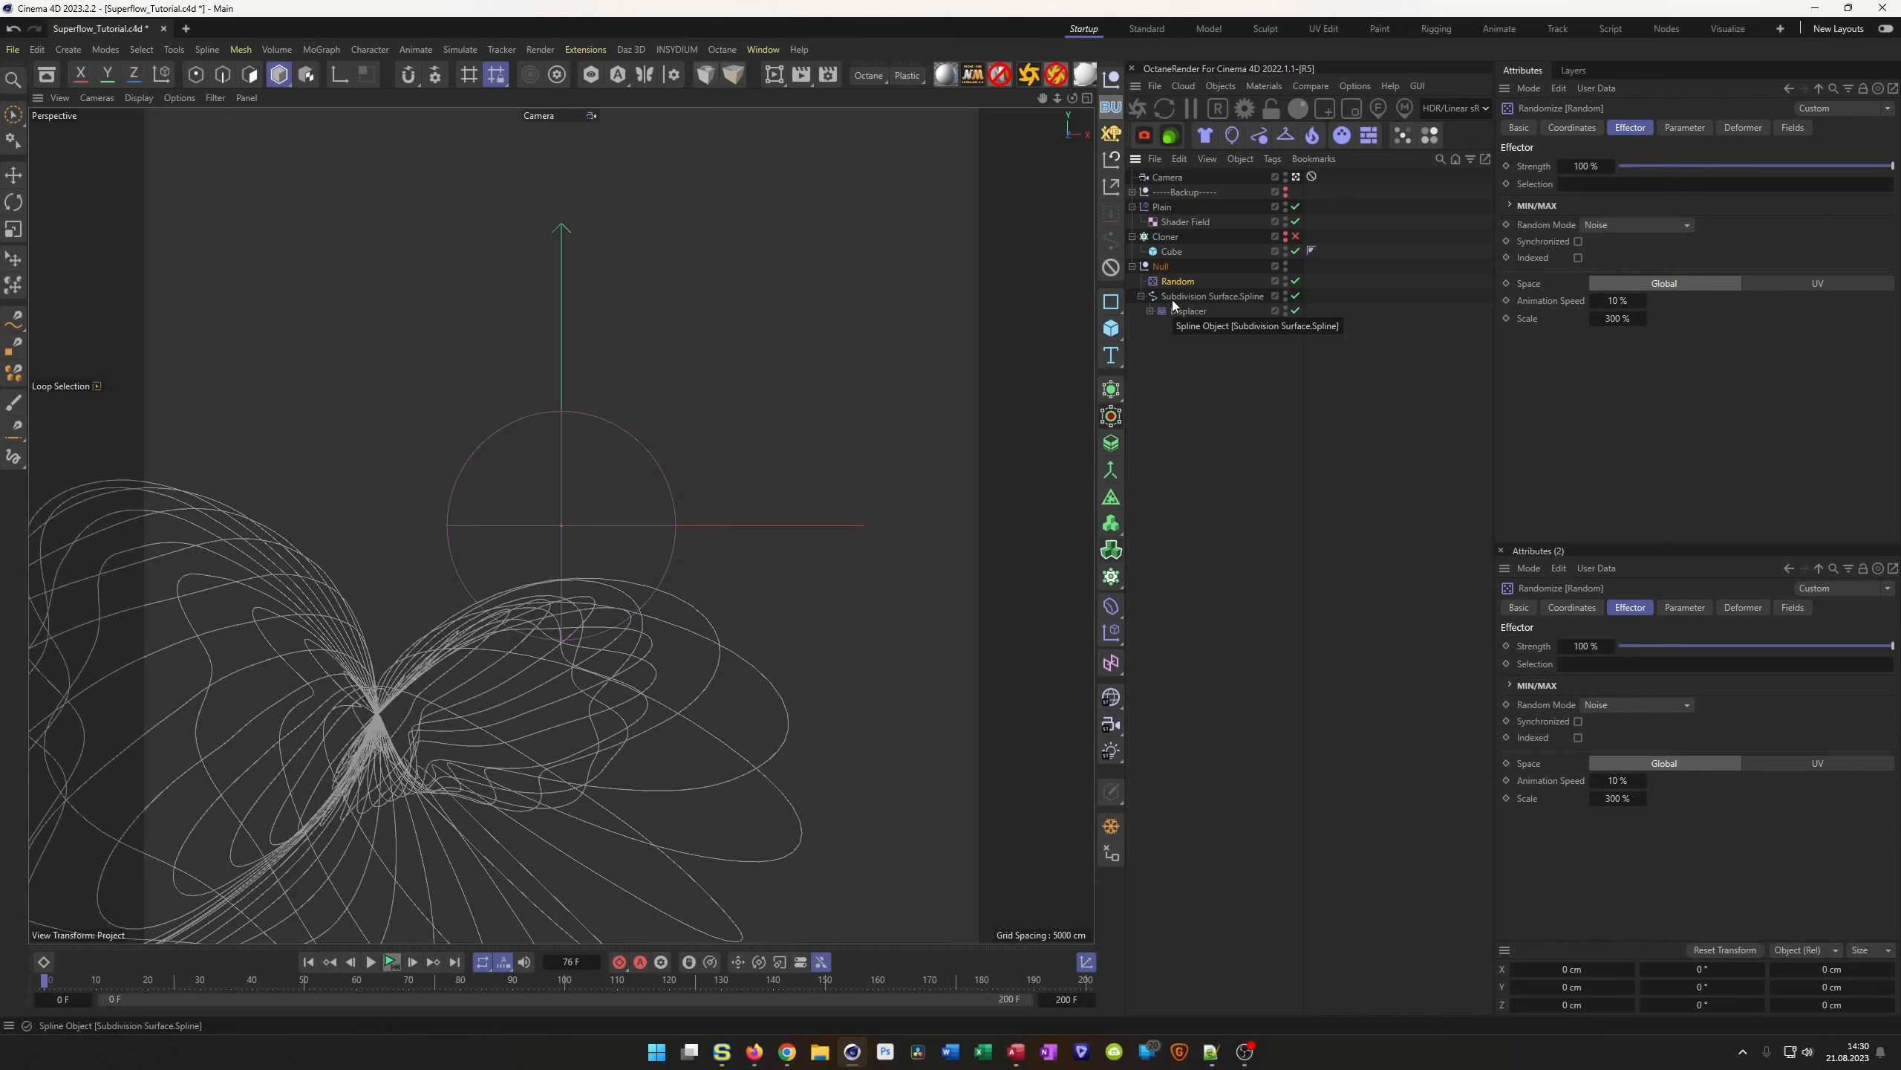
Re-enable the Cloner and play the animation to check whether the cubes follow the randomly displaced spline
click(1294, 237)
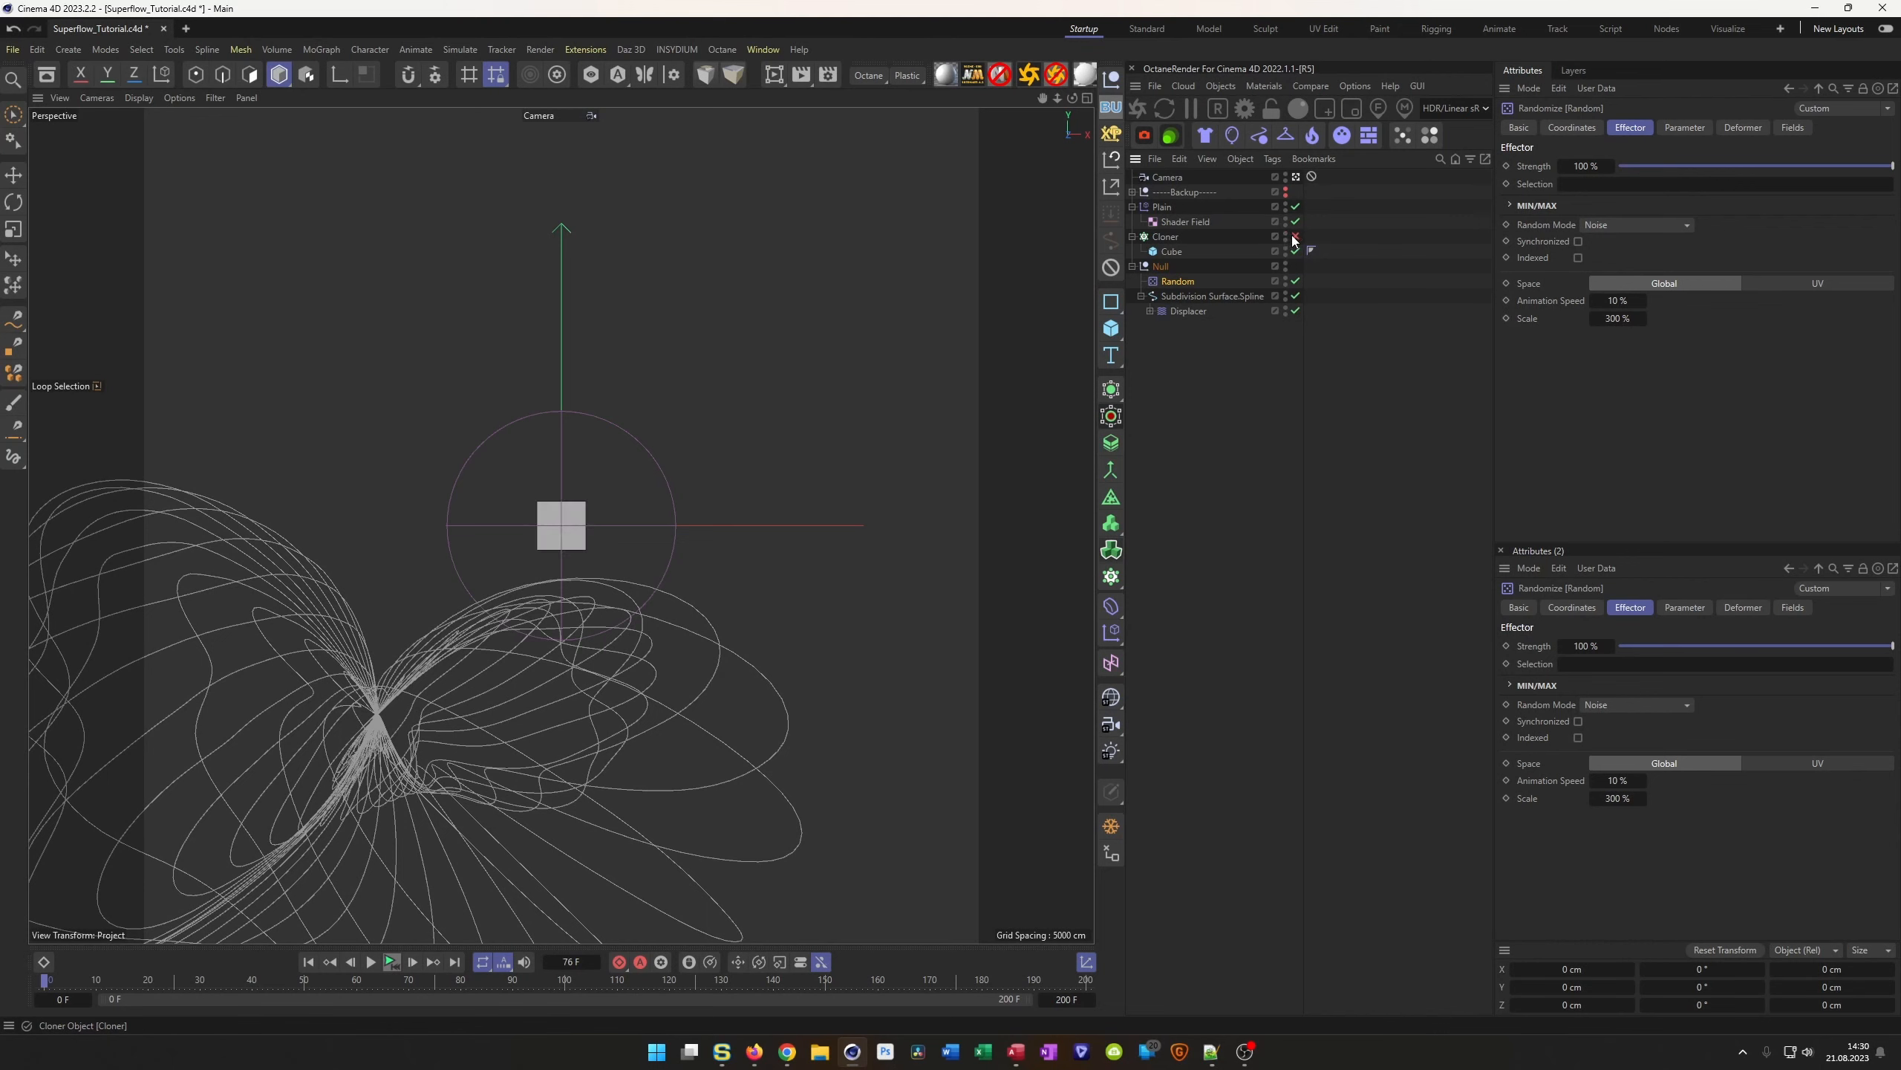
click(1294, 237)
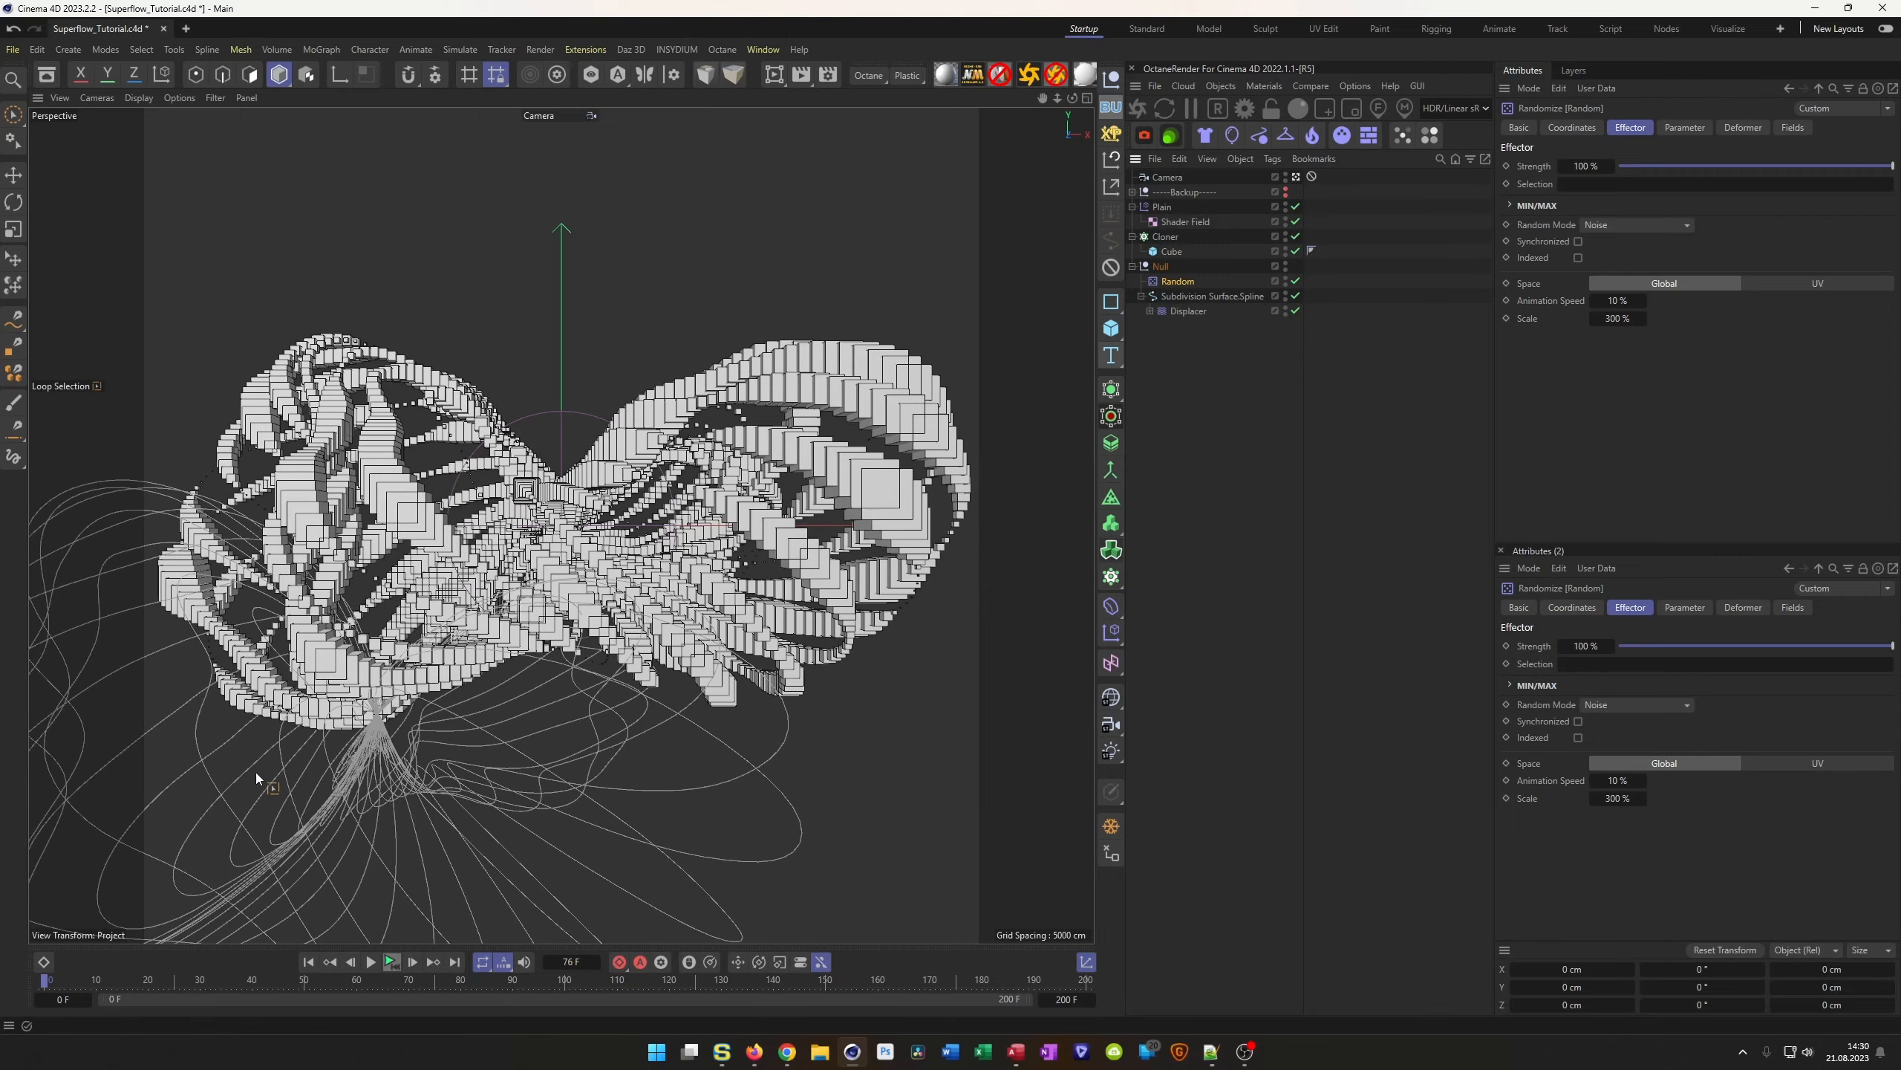
click(372, 962)
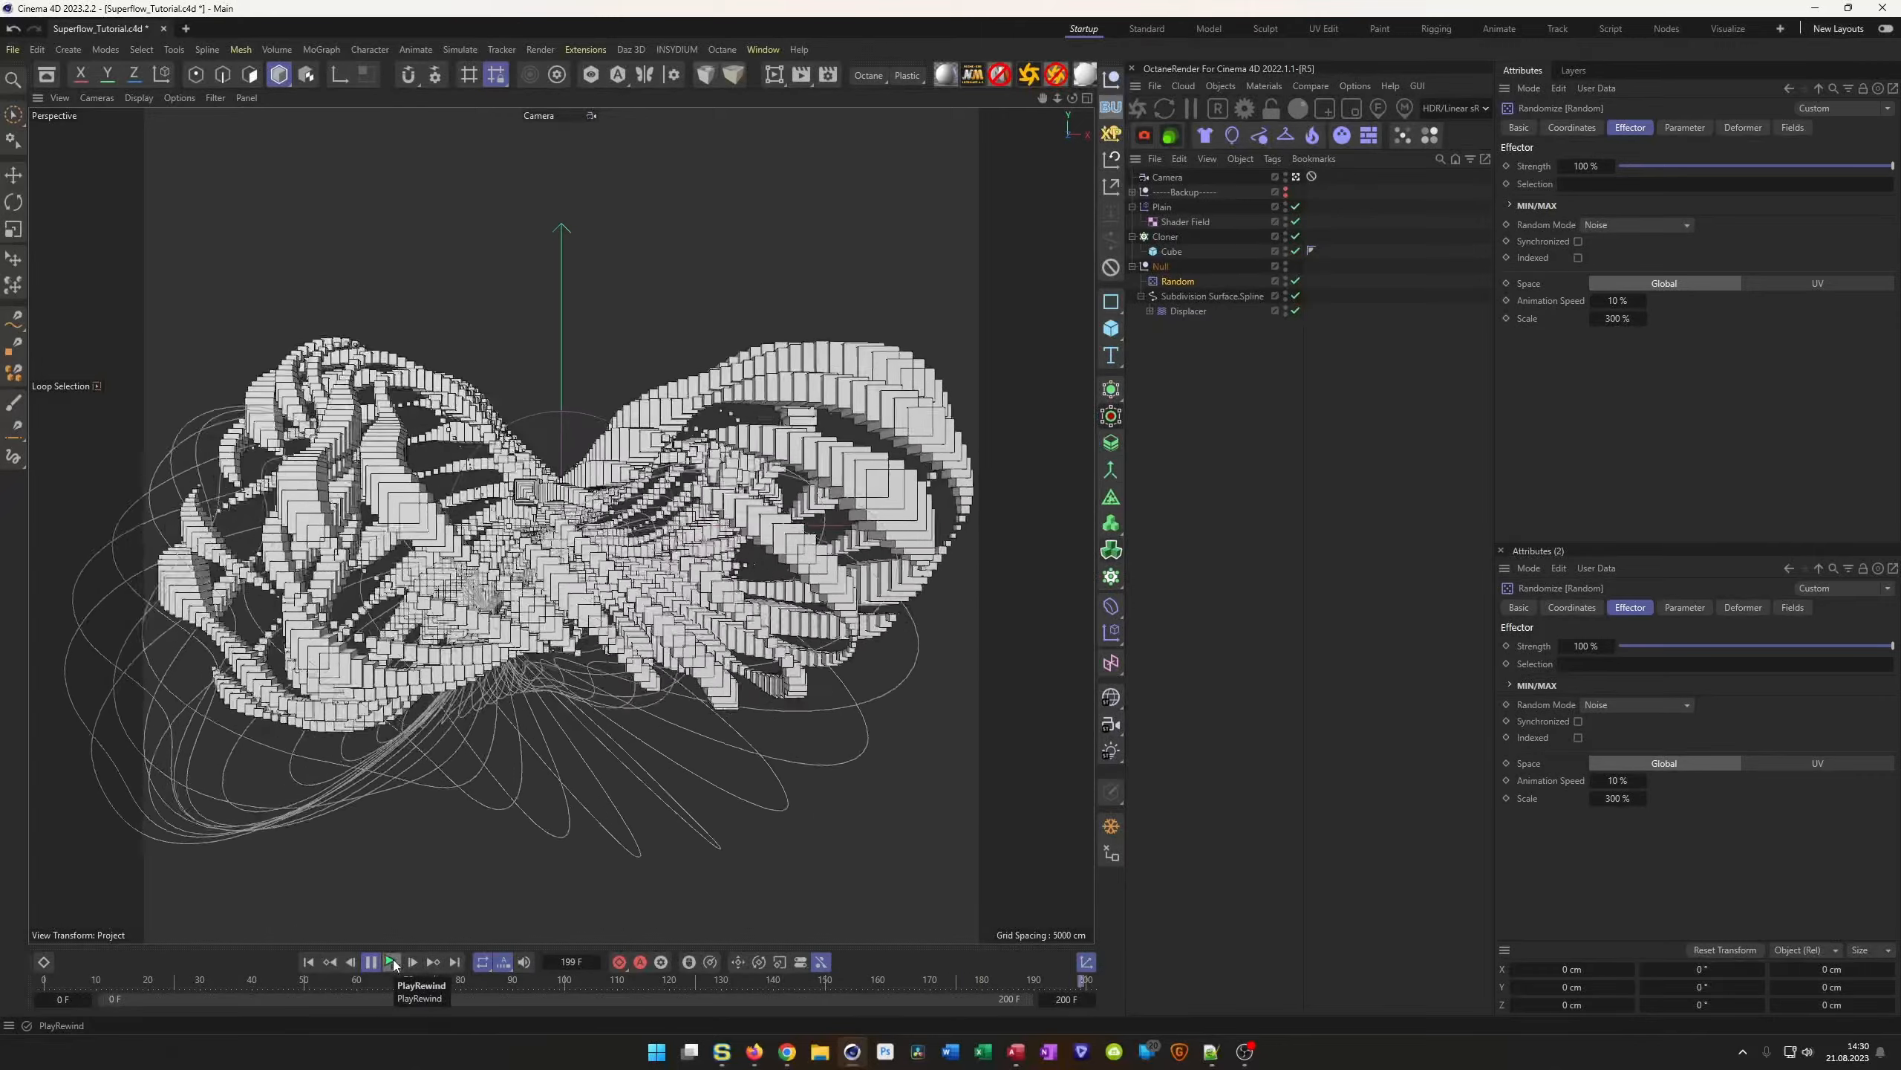
click(394, 965)
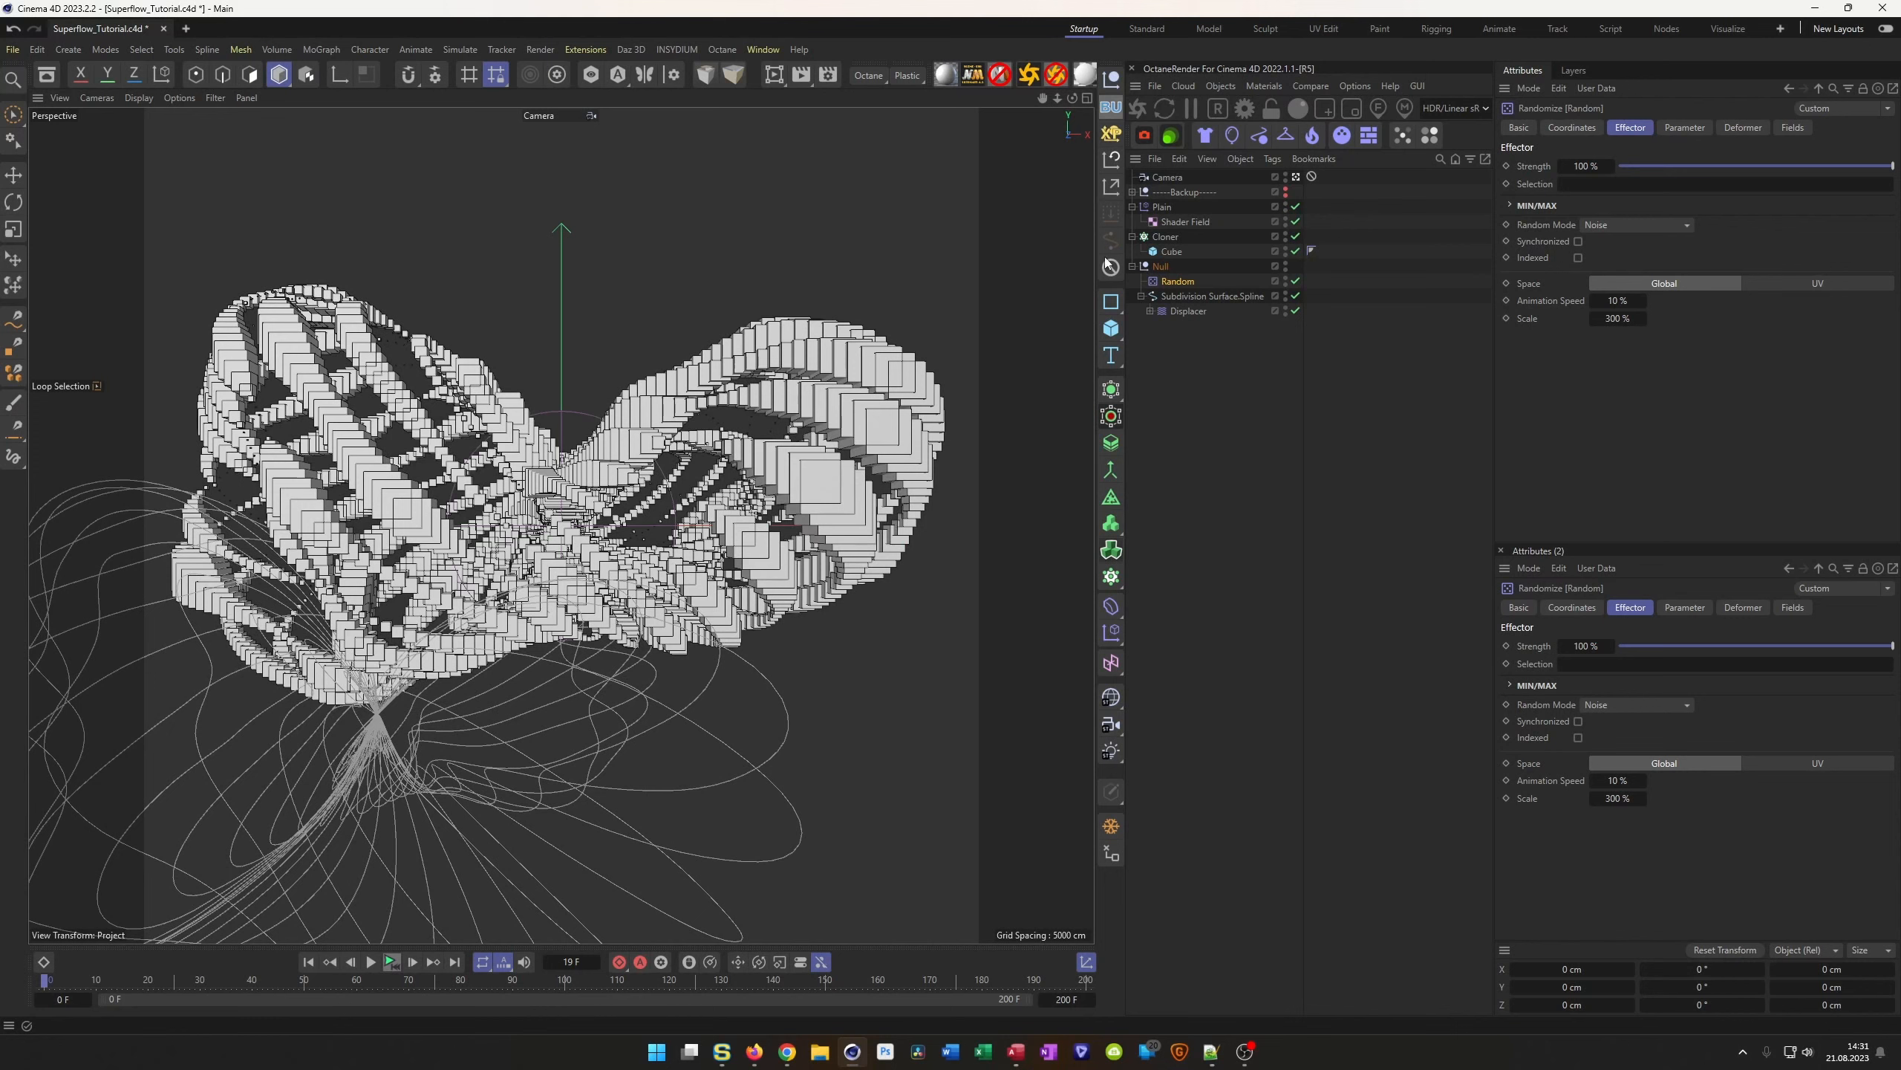
Delete the Random effector and remove the parent null while keeping the spline inside it
click(1175, 280)
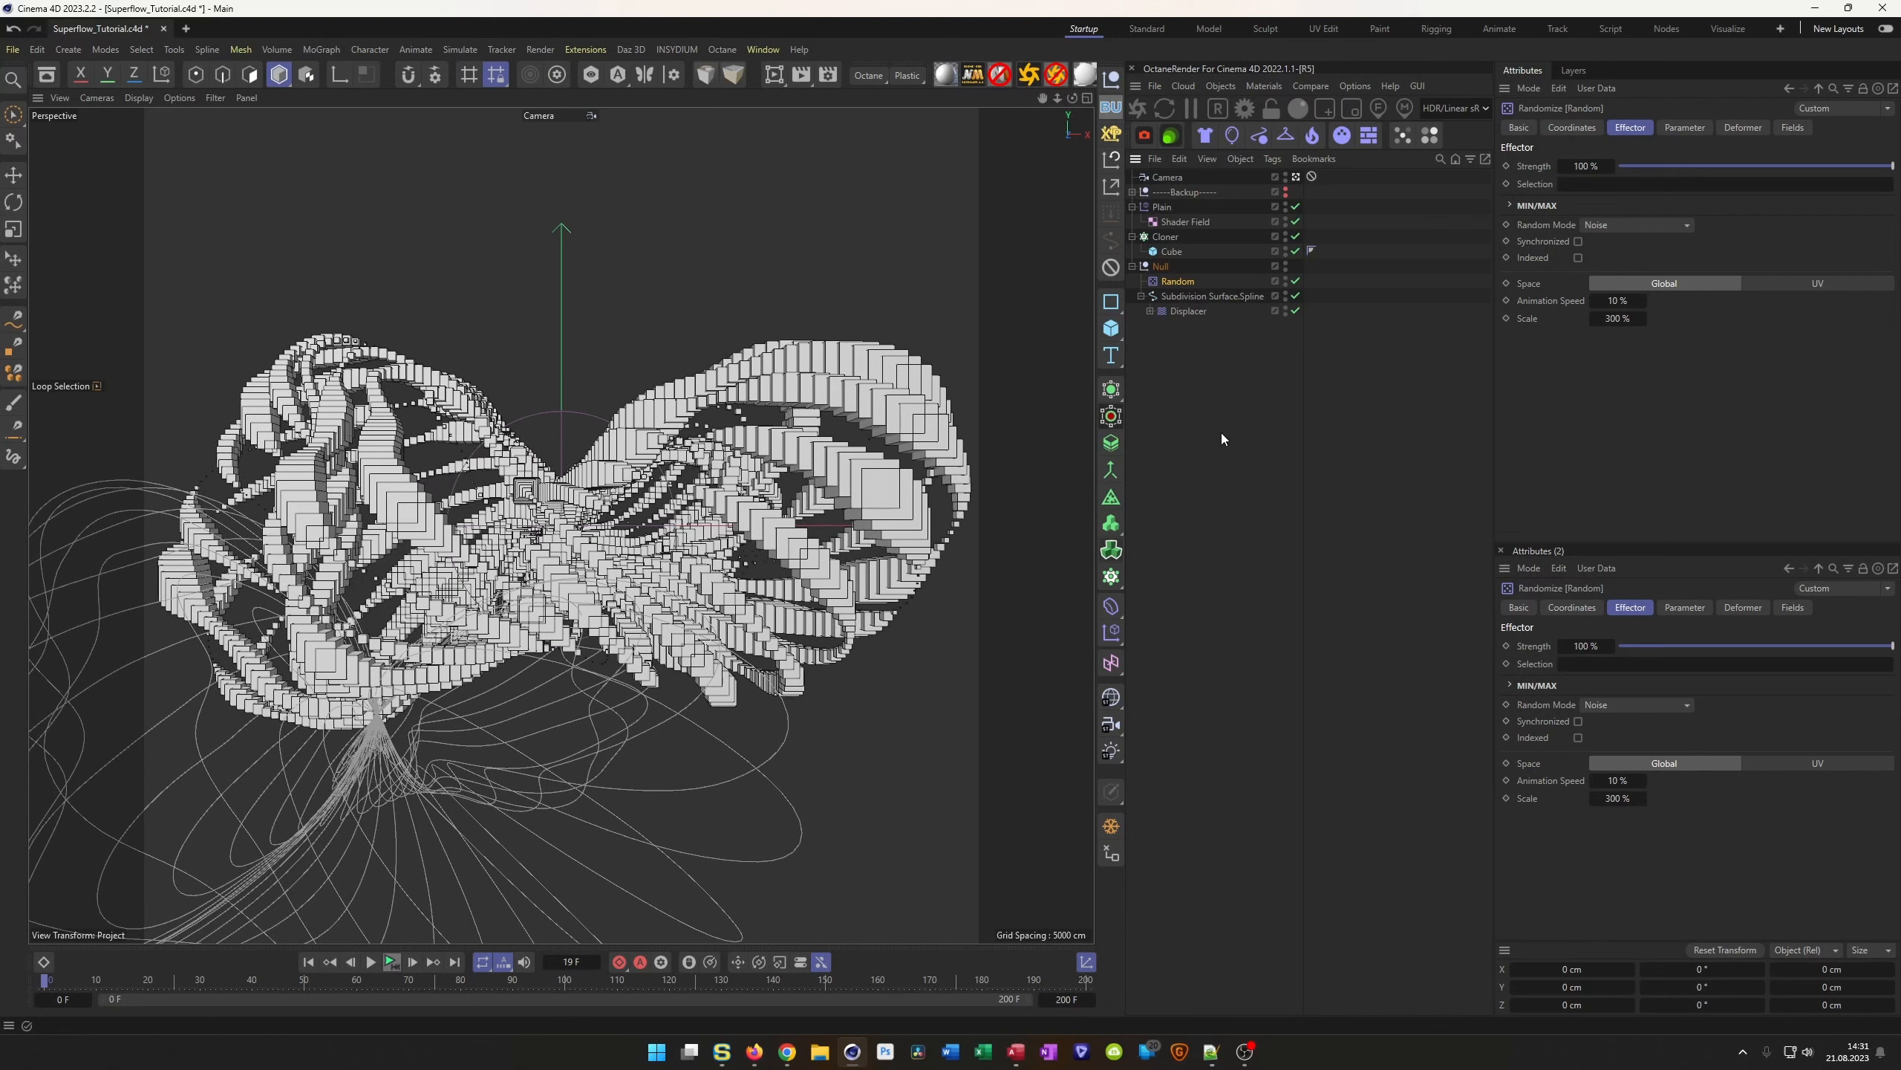
key(Delete)
click(1161, 266)
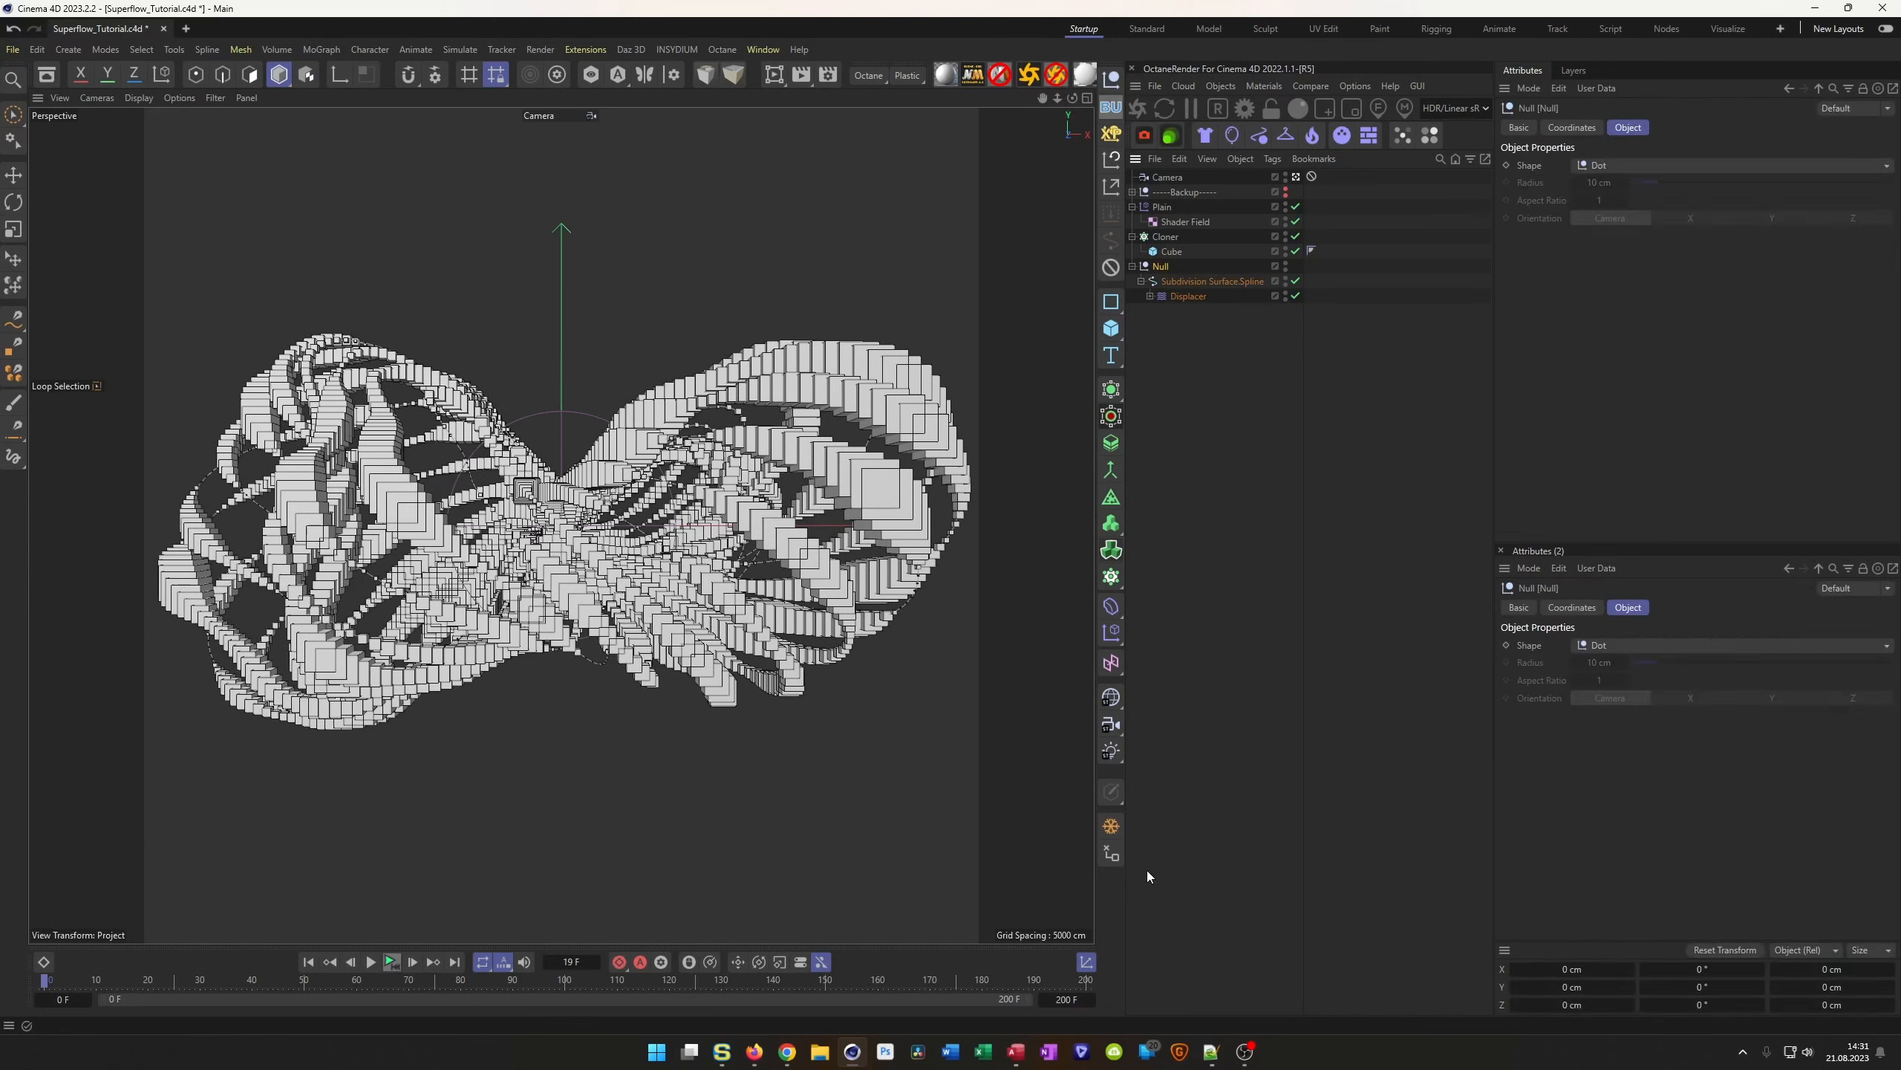
click(1112, 855)
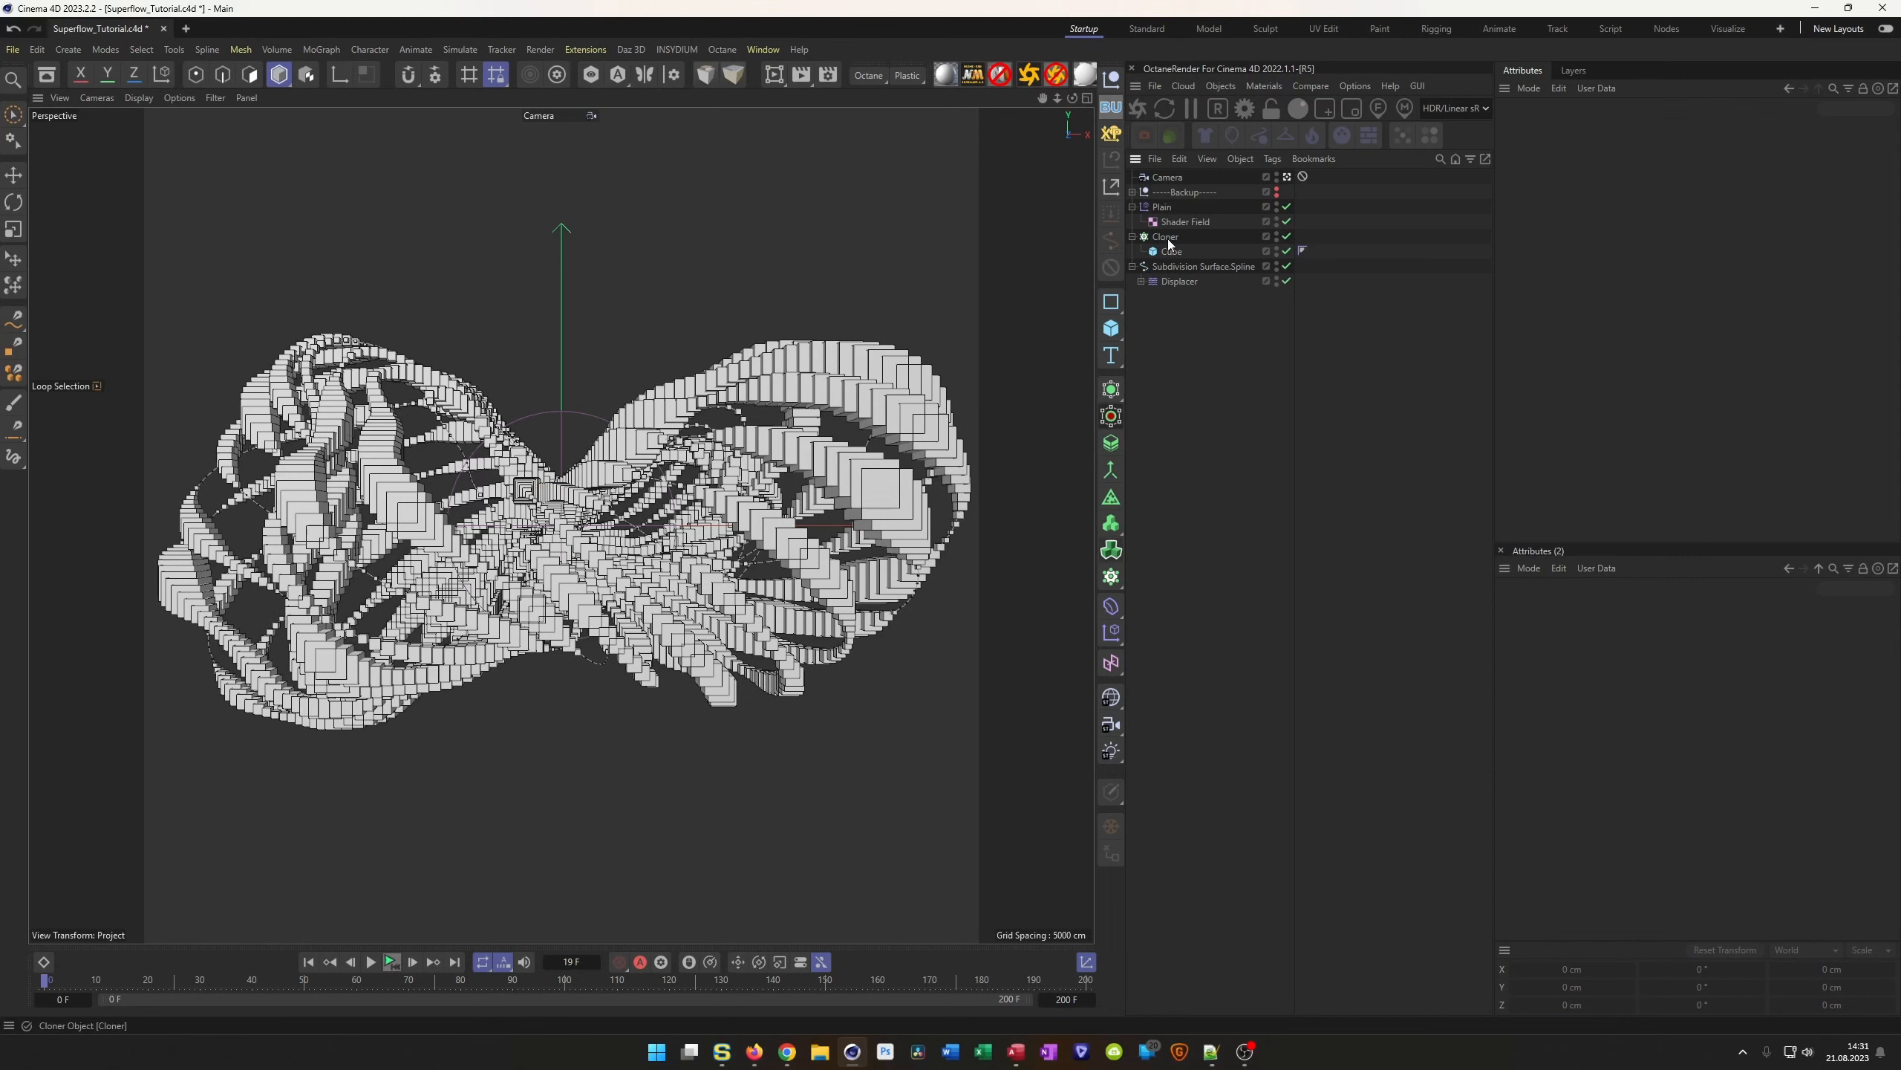
Add a Vibrate tag to the ungrouped Subdivision Surface.Spline object
click(1170, 267)
right_click(1171, 267)
mouse_move(1355, 306)
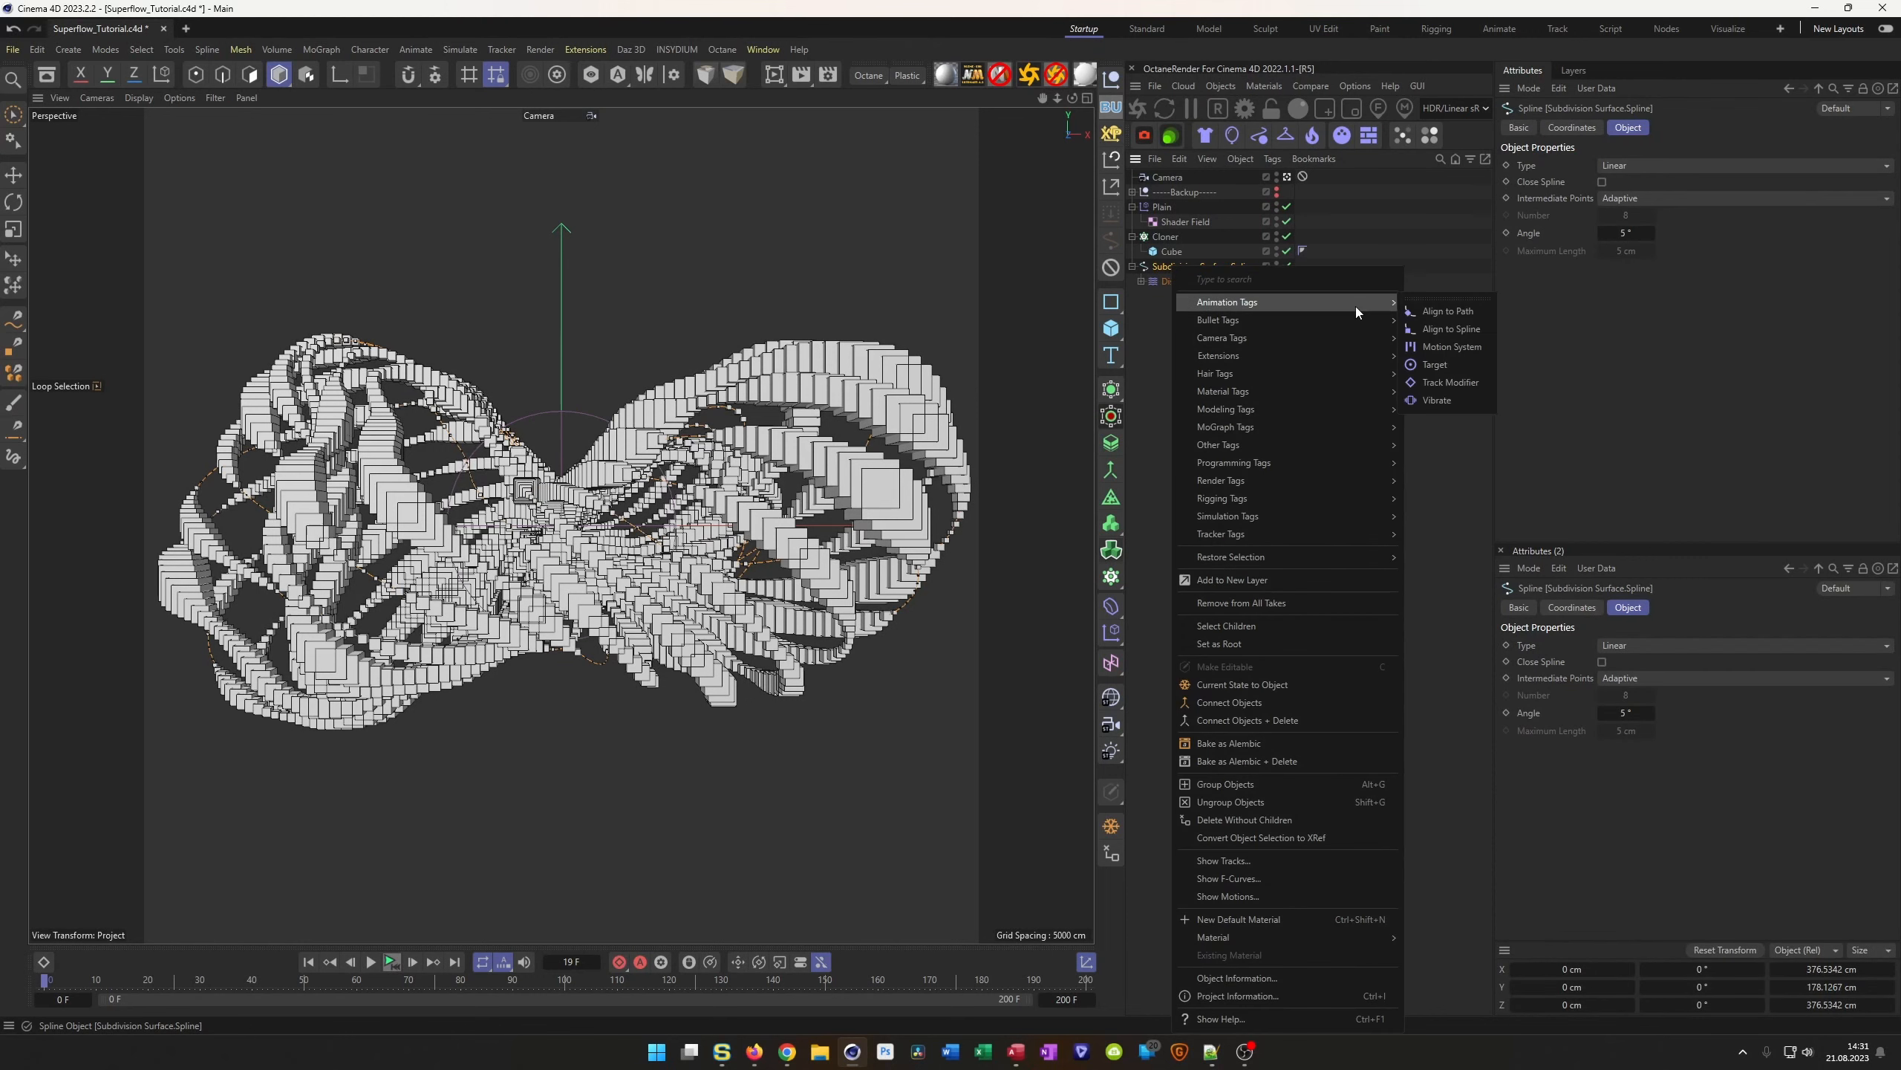
click(1452, 400)
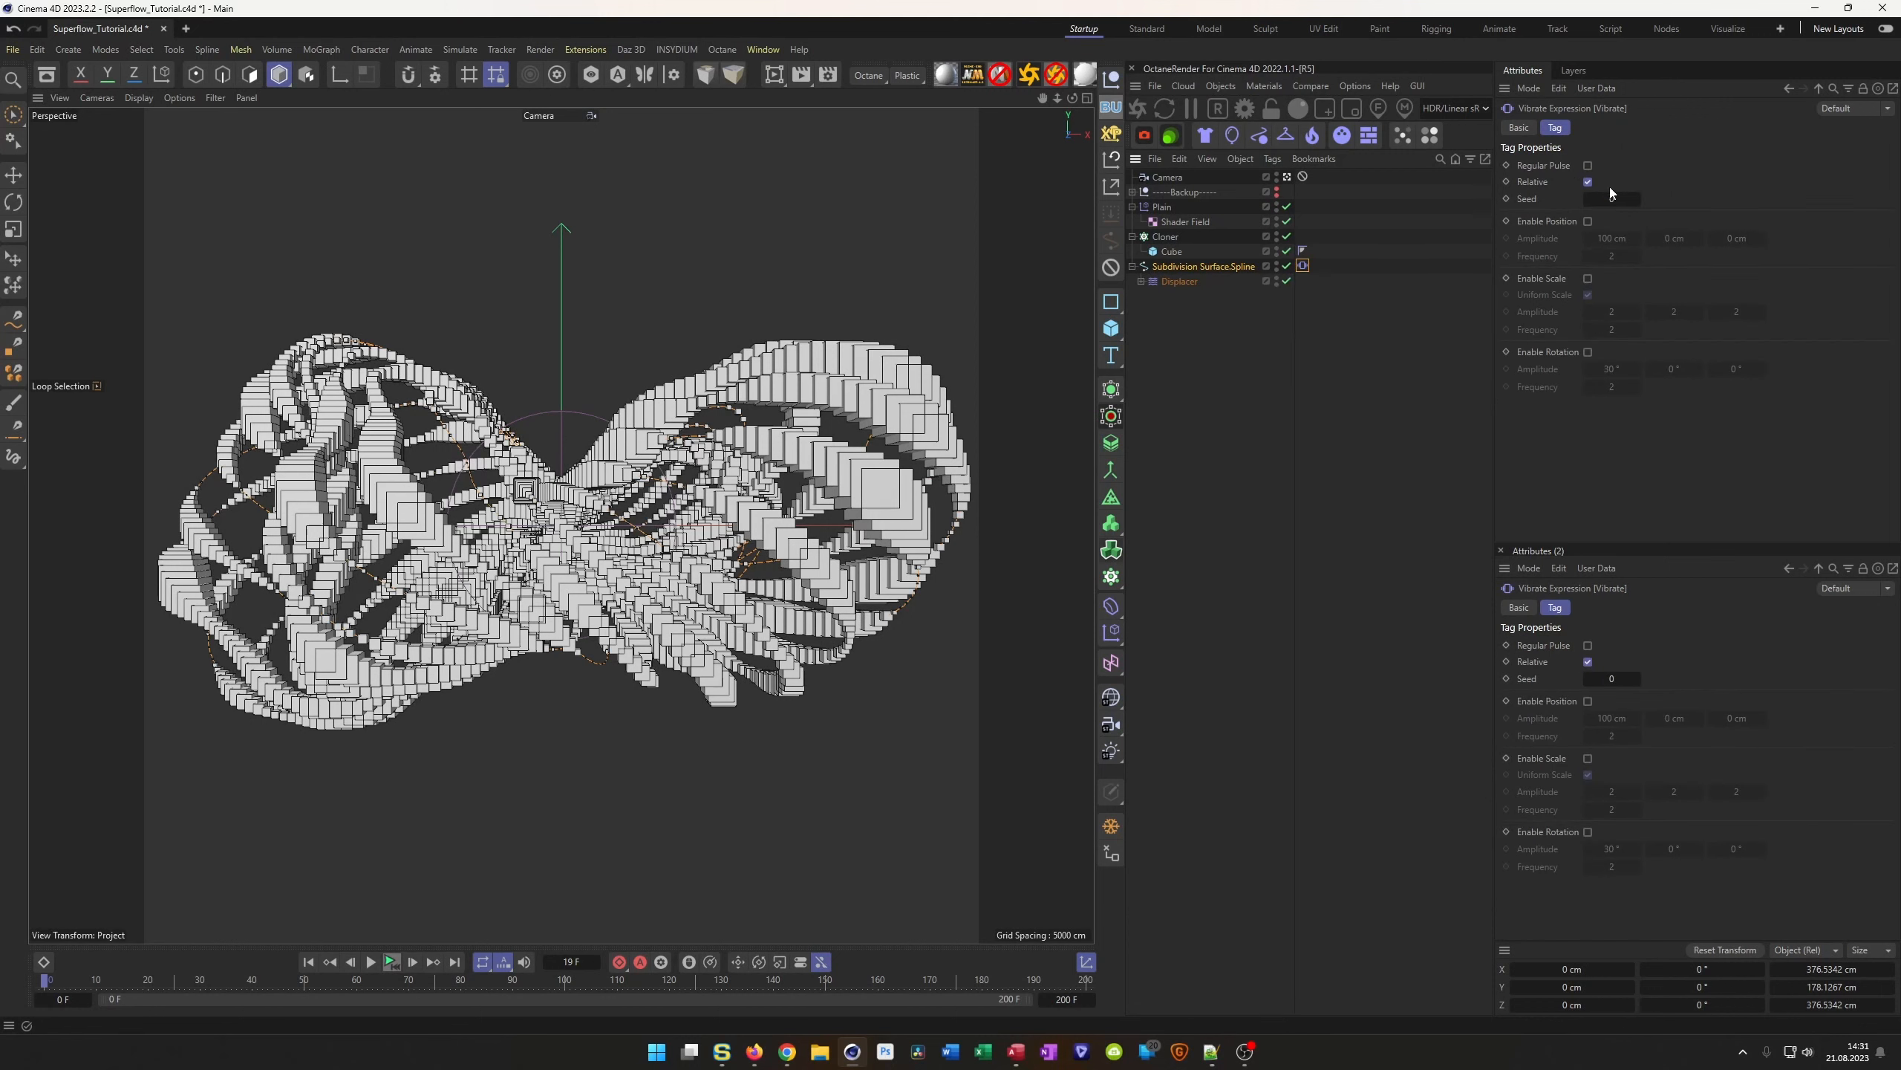
Enable position vibration on the spline's tag with 1000 cm amplitude in X, Y and Z and a frequency of 0.1
click(1588, 221)
click(1612, 239)
text(1000)
key(Tab)
text(1000)
key(Tab)
text(1000)
key(Tab)
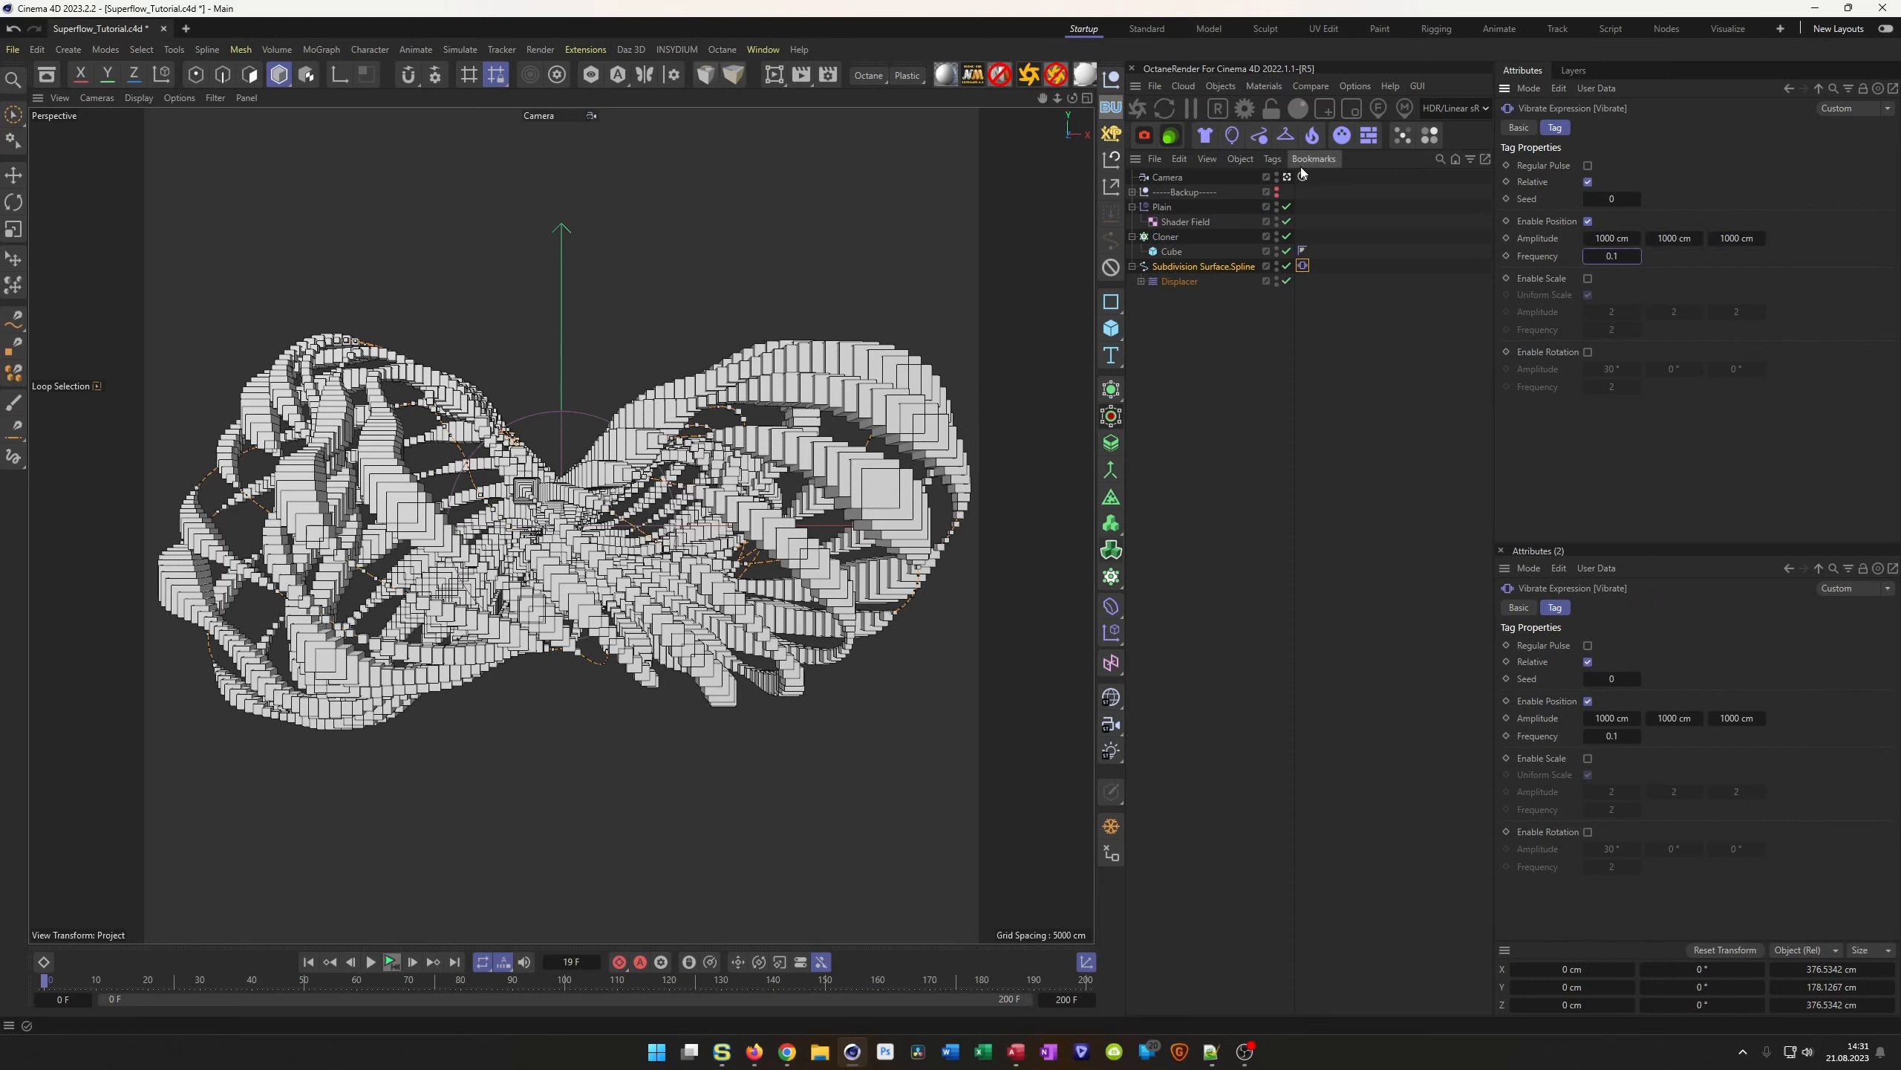
Play the animation twice to examine how the cloned cubes move with the vibrating spline
click(396, 964)
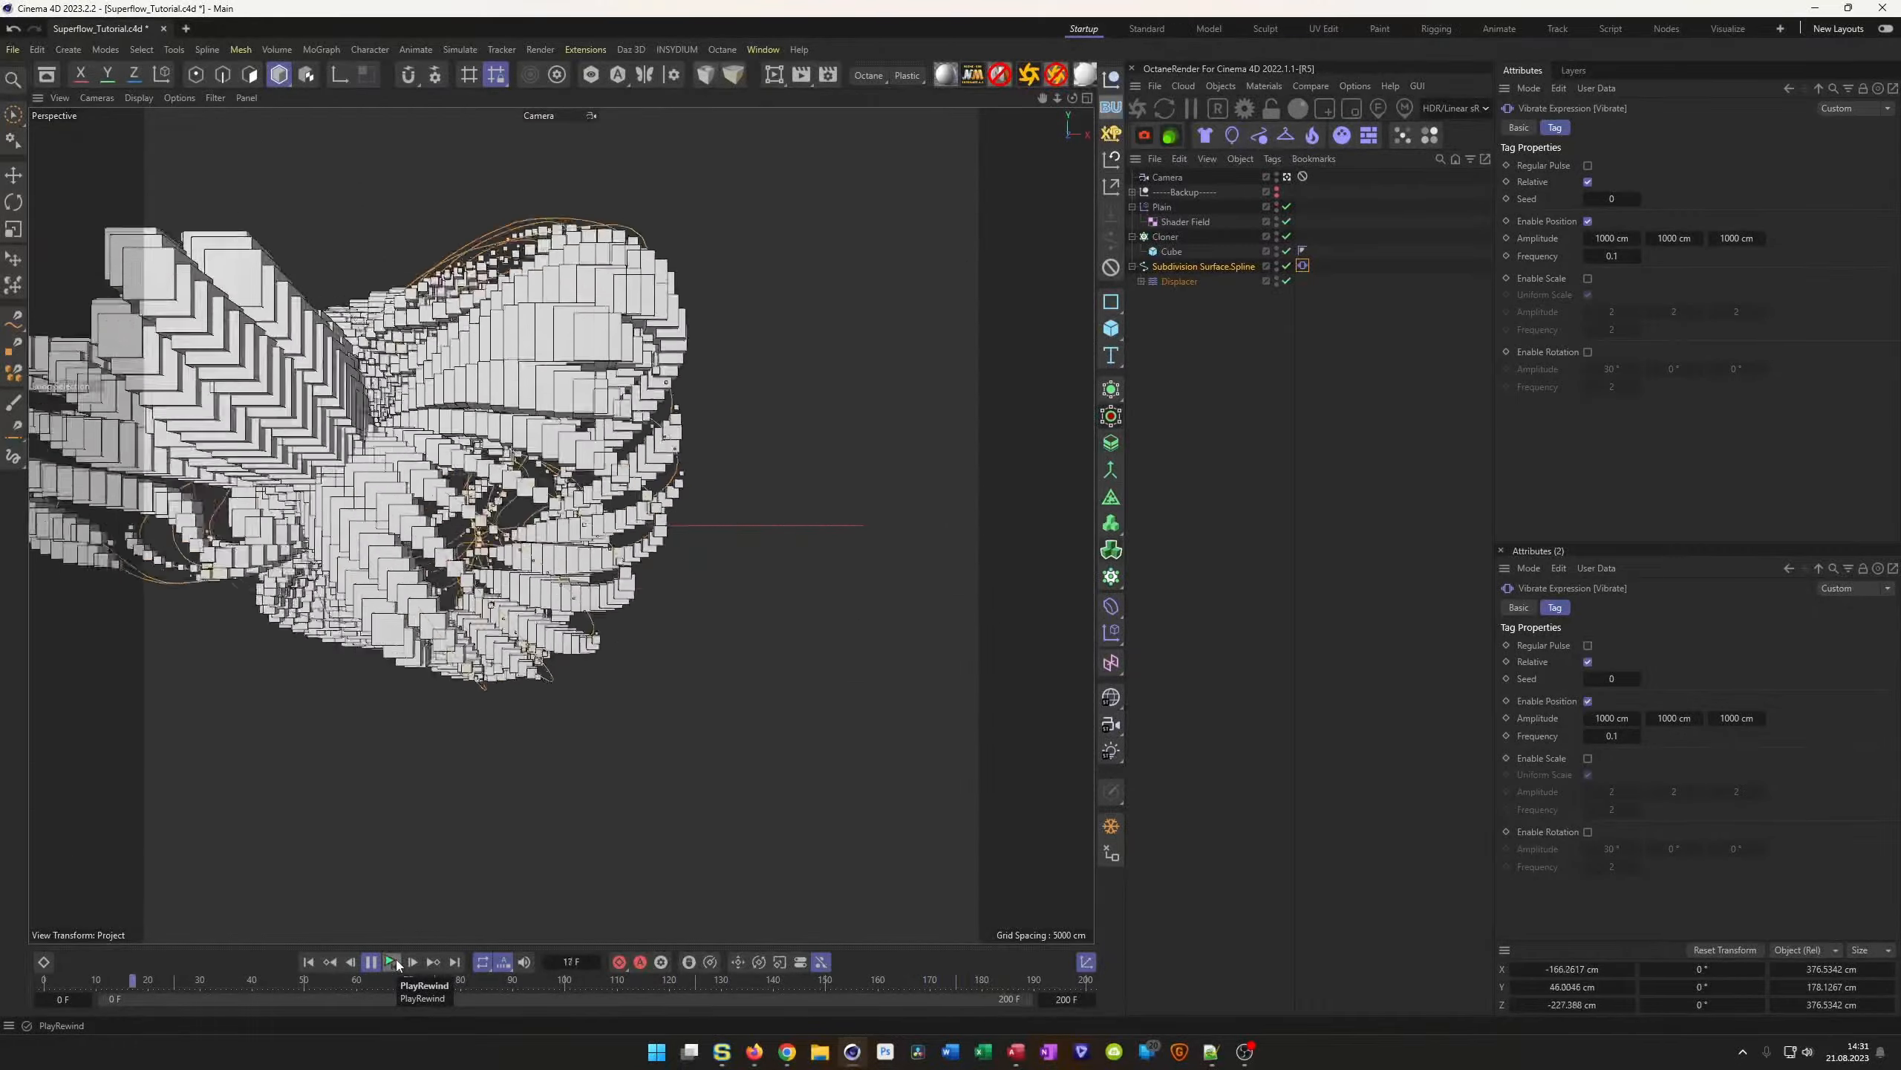
click(394, 968)
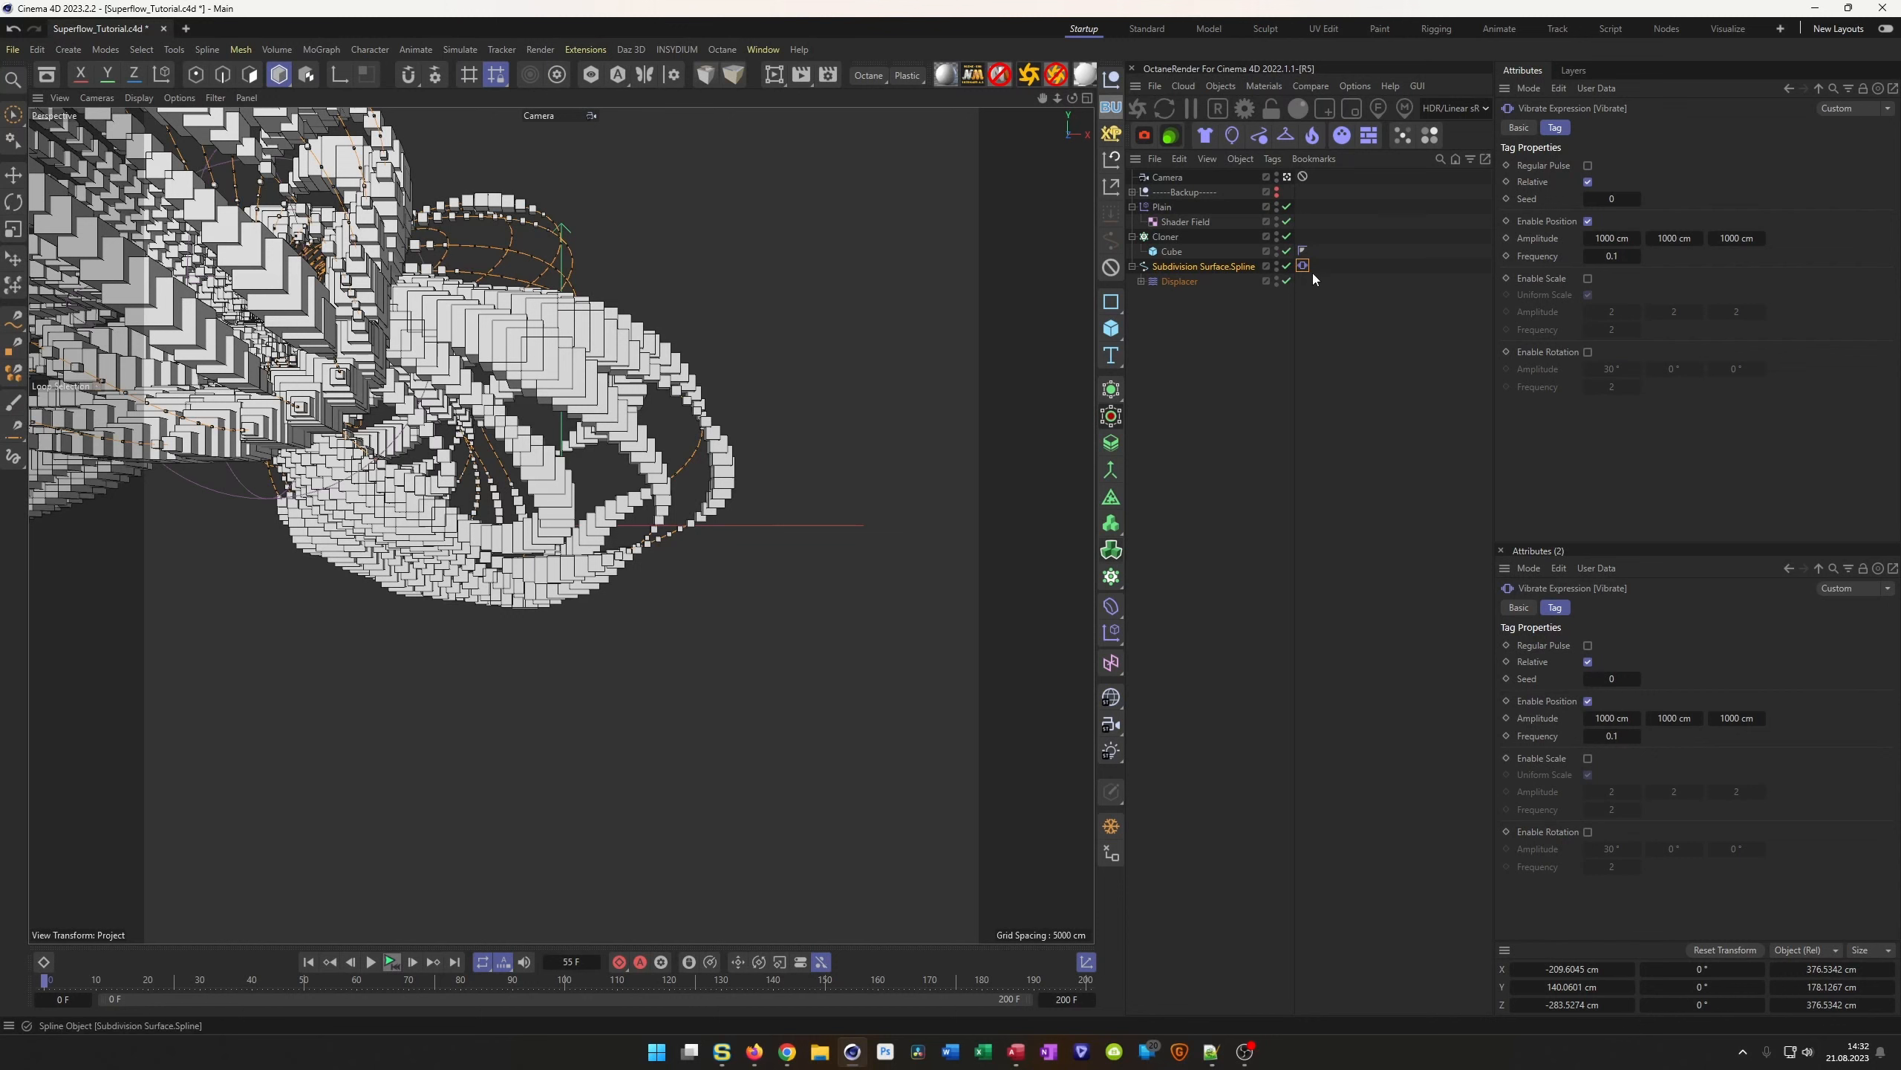
click(390, 961)
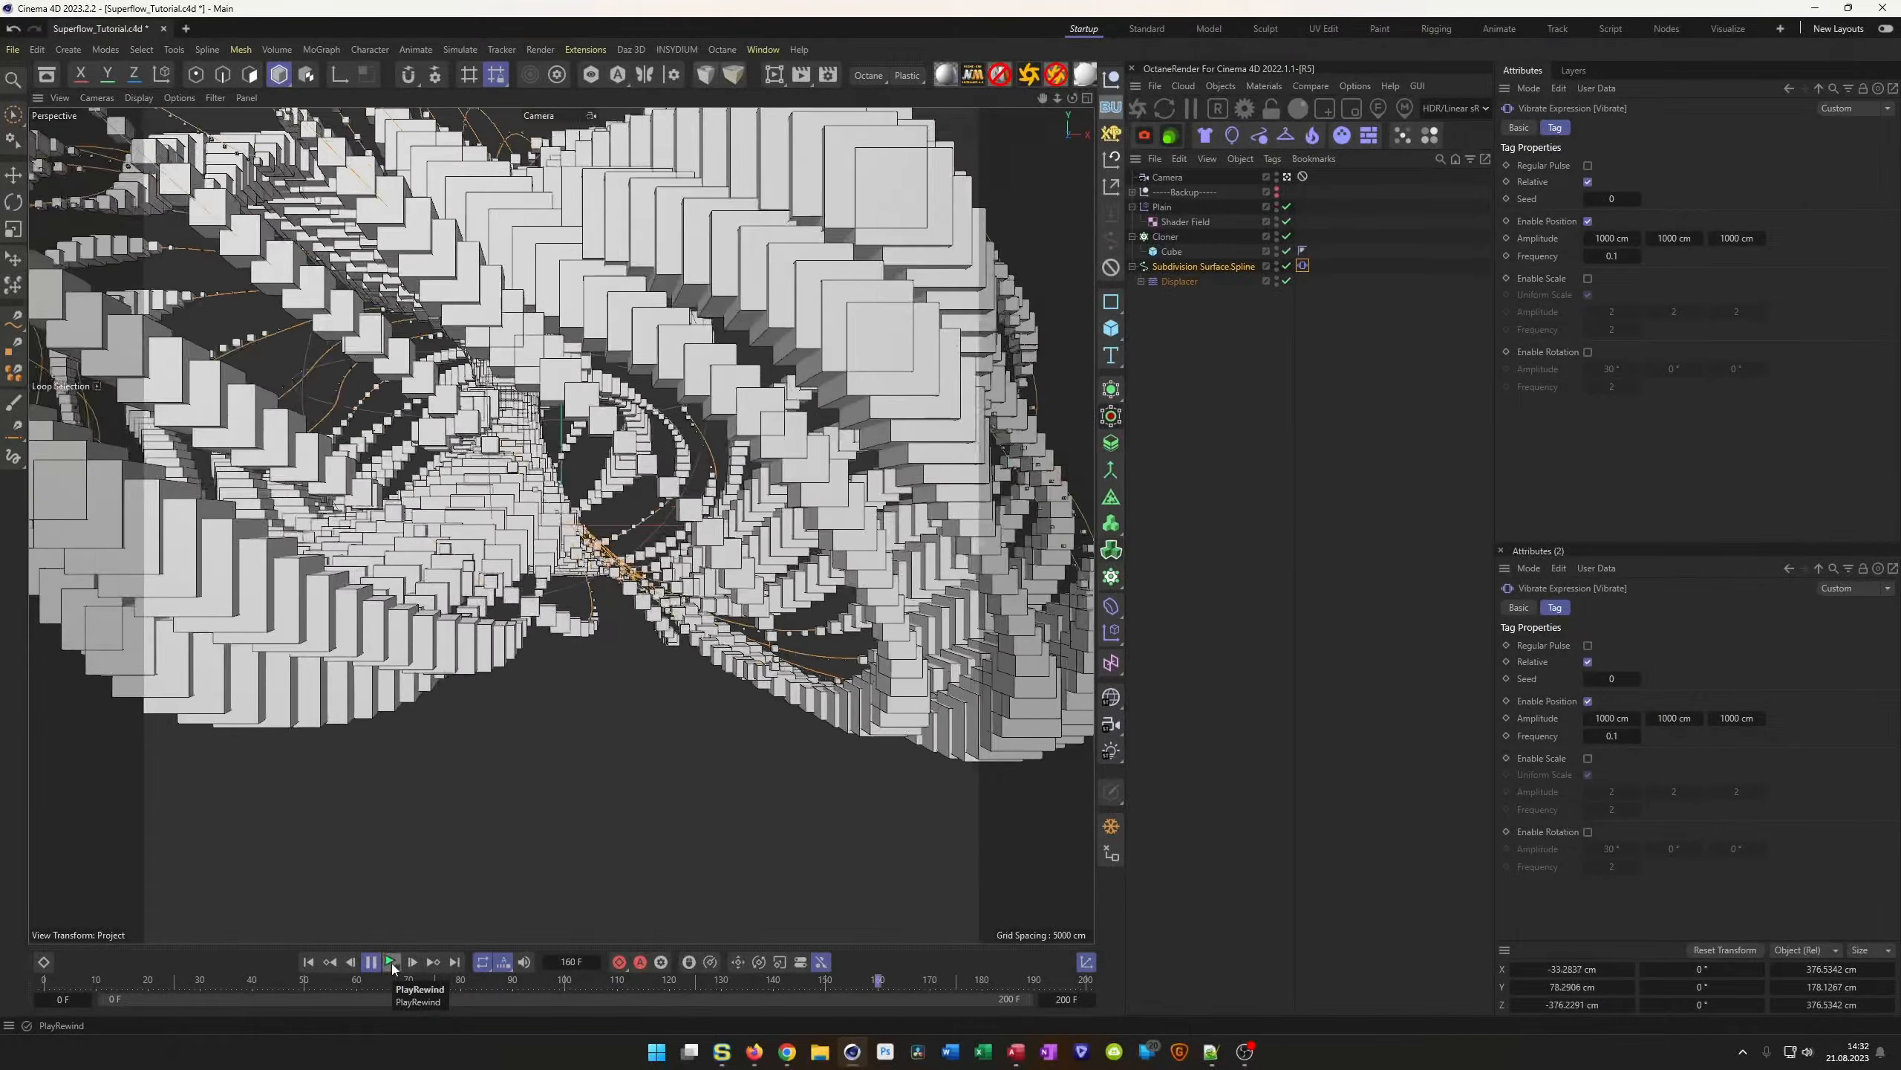
click(391, 962)
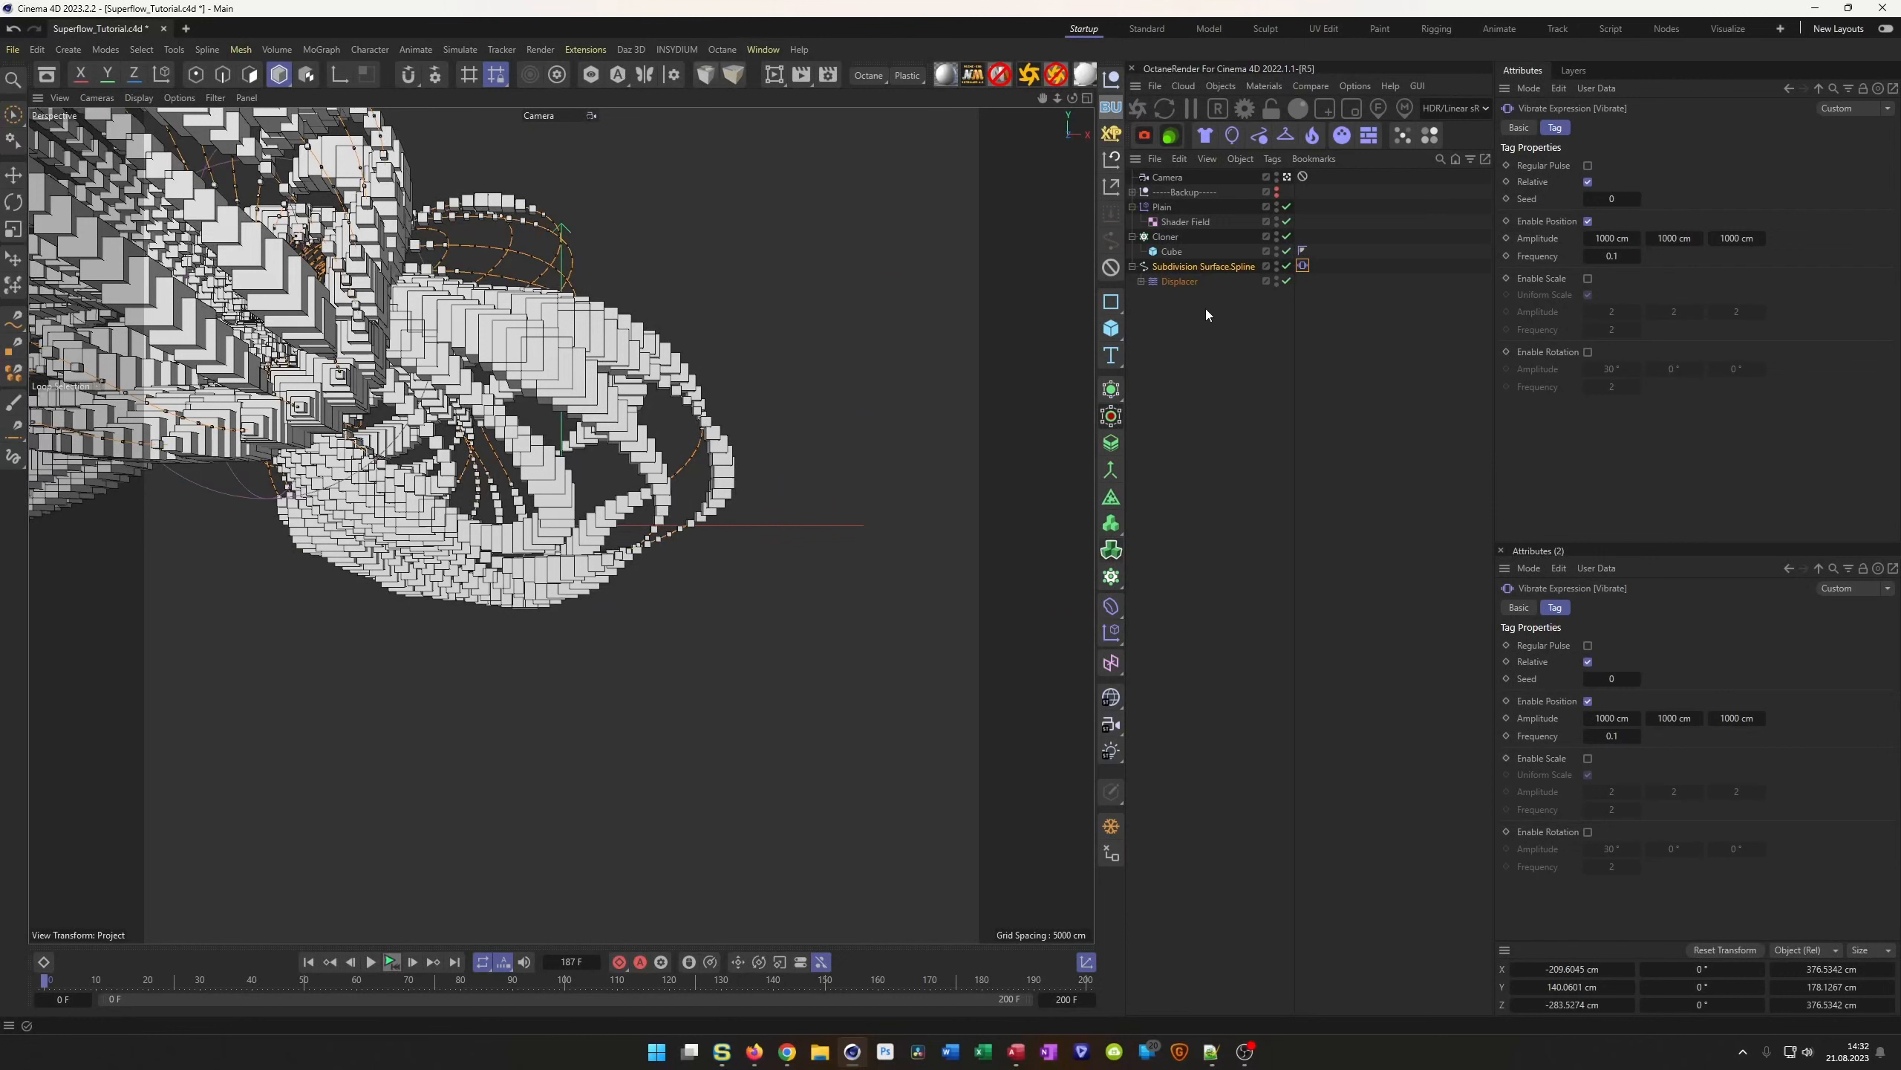
Rename the Subdivision Surface.Spline object as Clone On and bake it as Alembic
click(1185, 267)
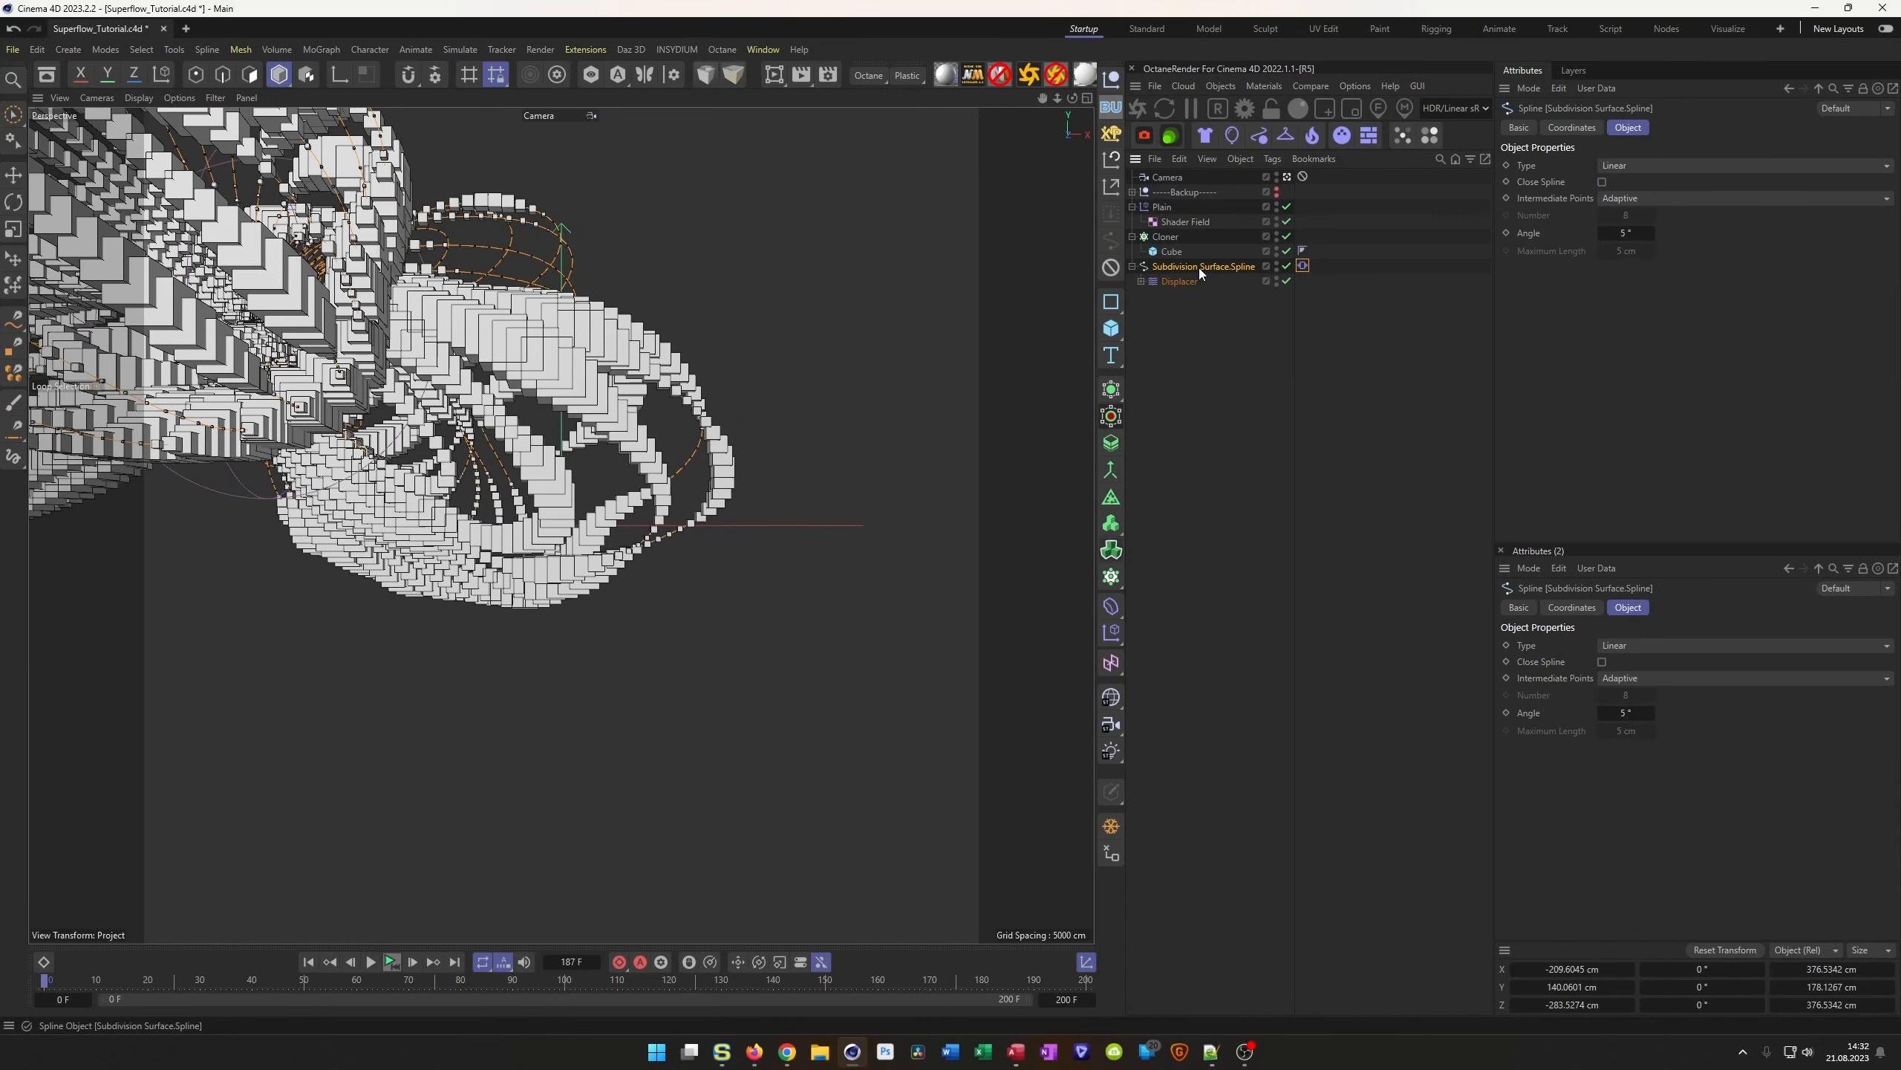
double_click(1199, 268)
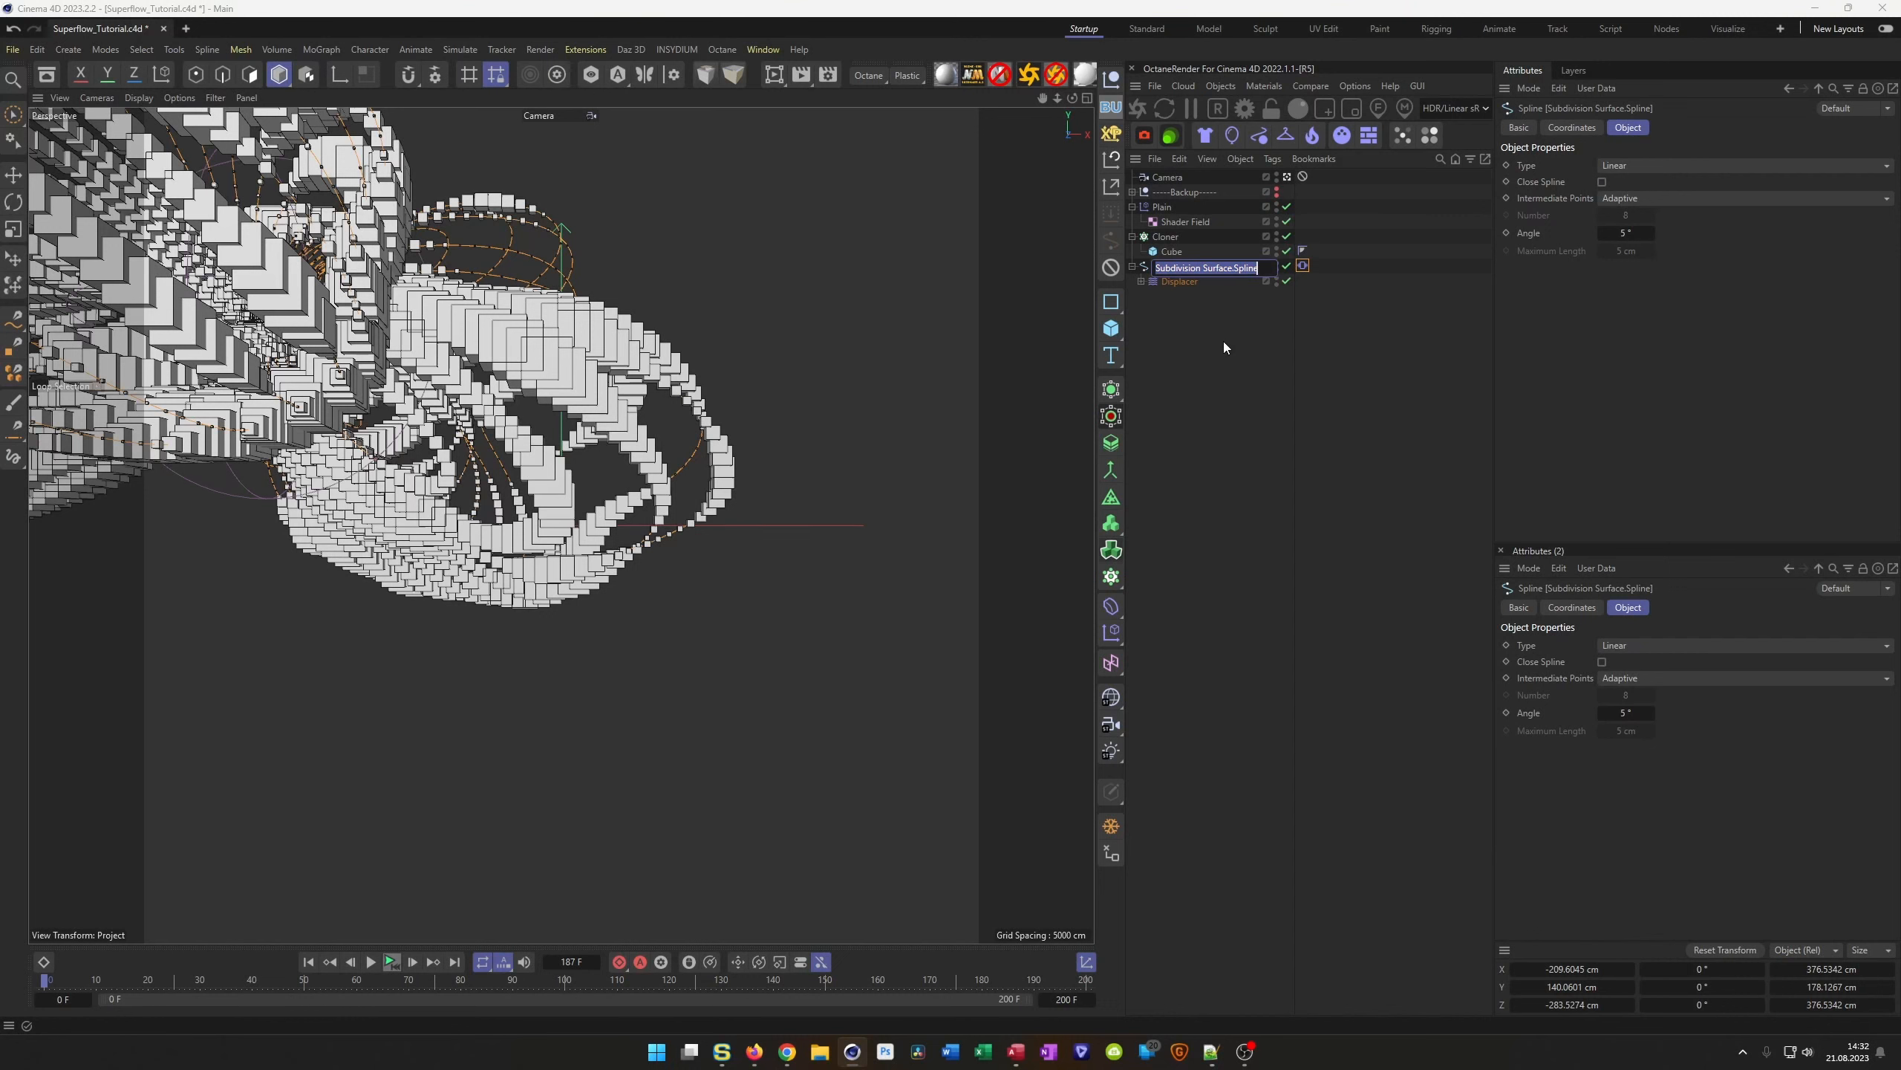
text(Clone)
text( C)
text(n)
key(Return)
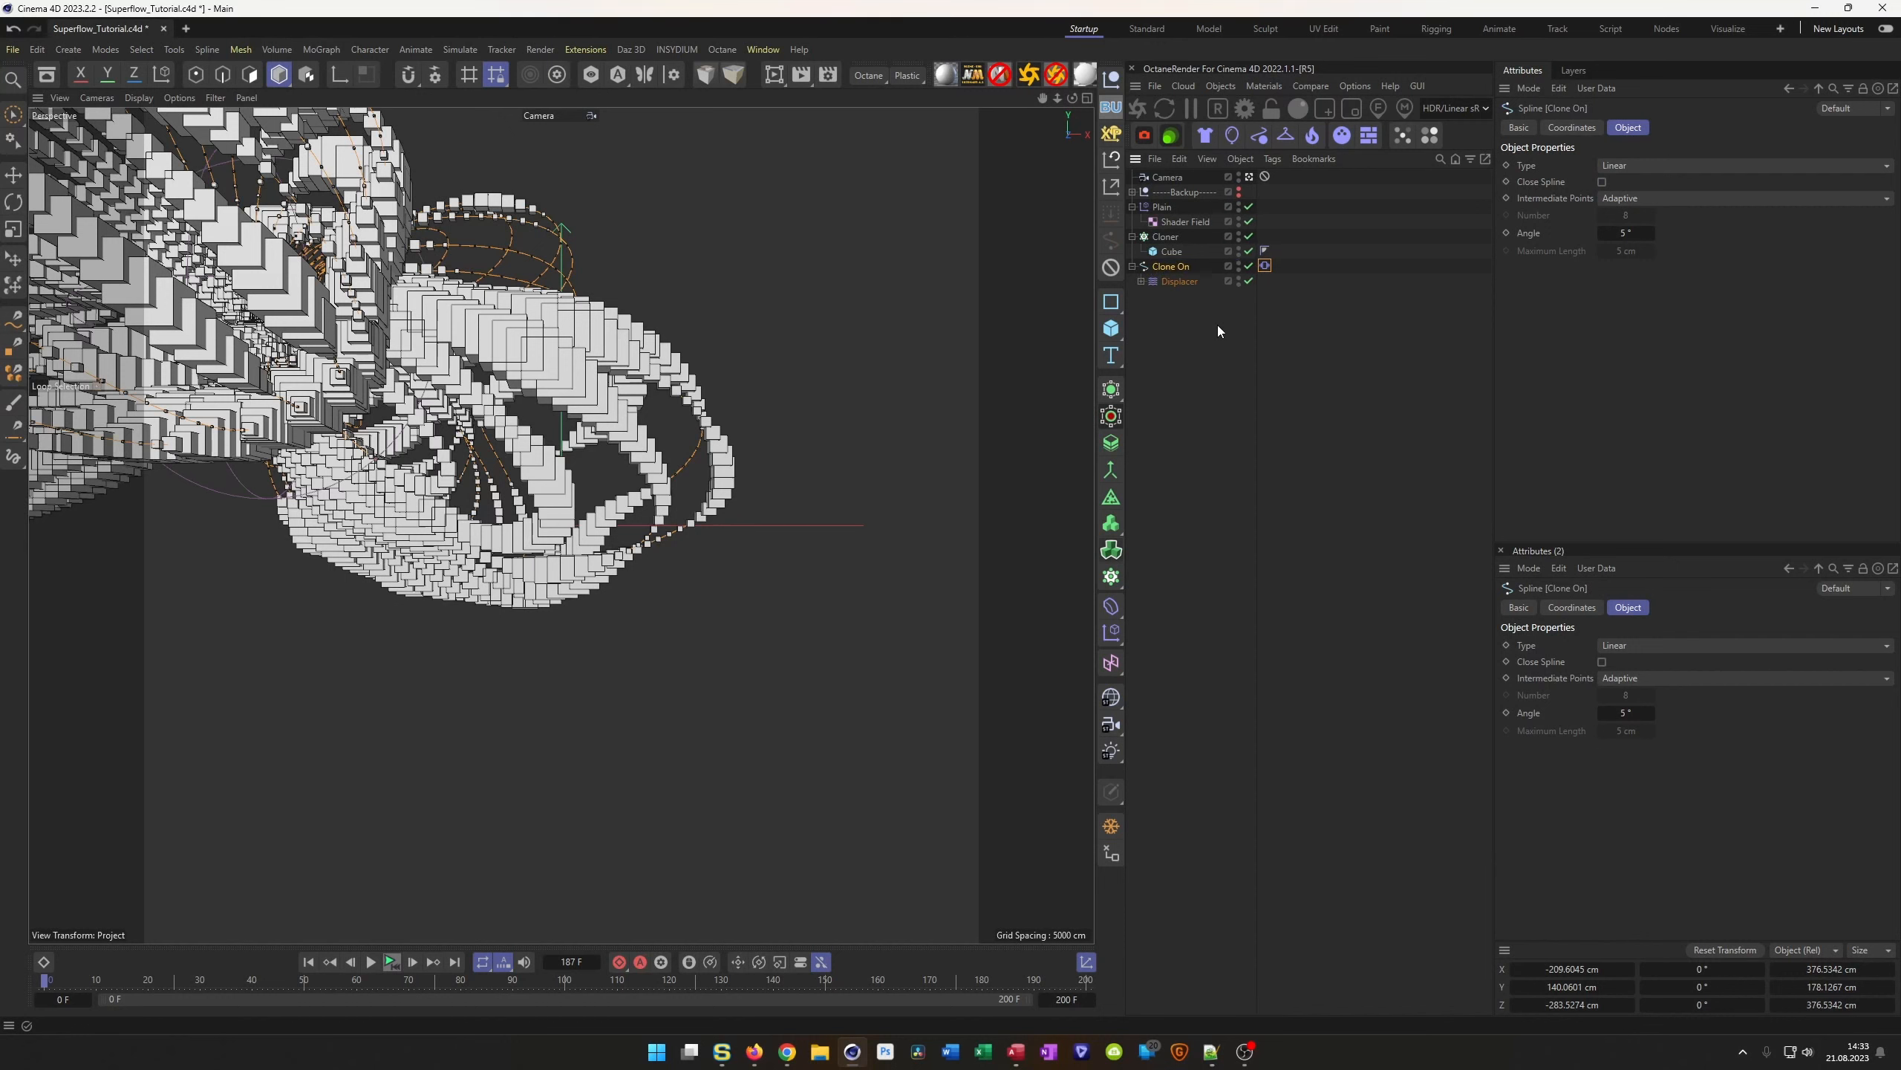
right_click(1183, 268)
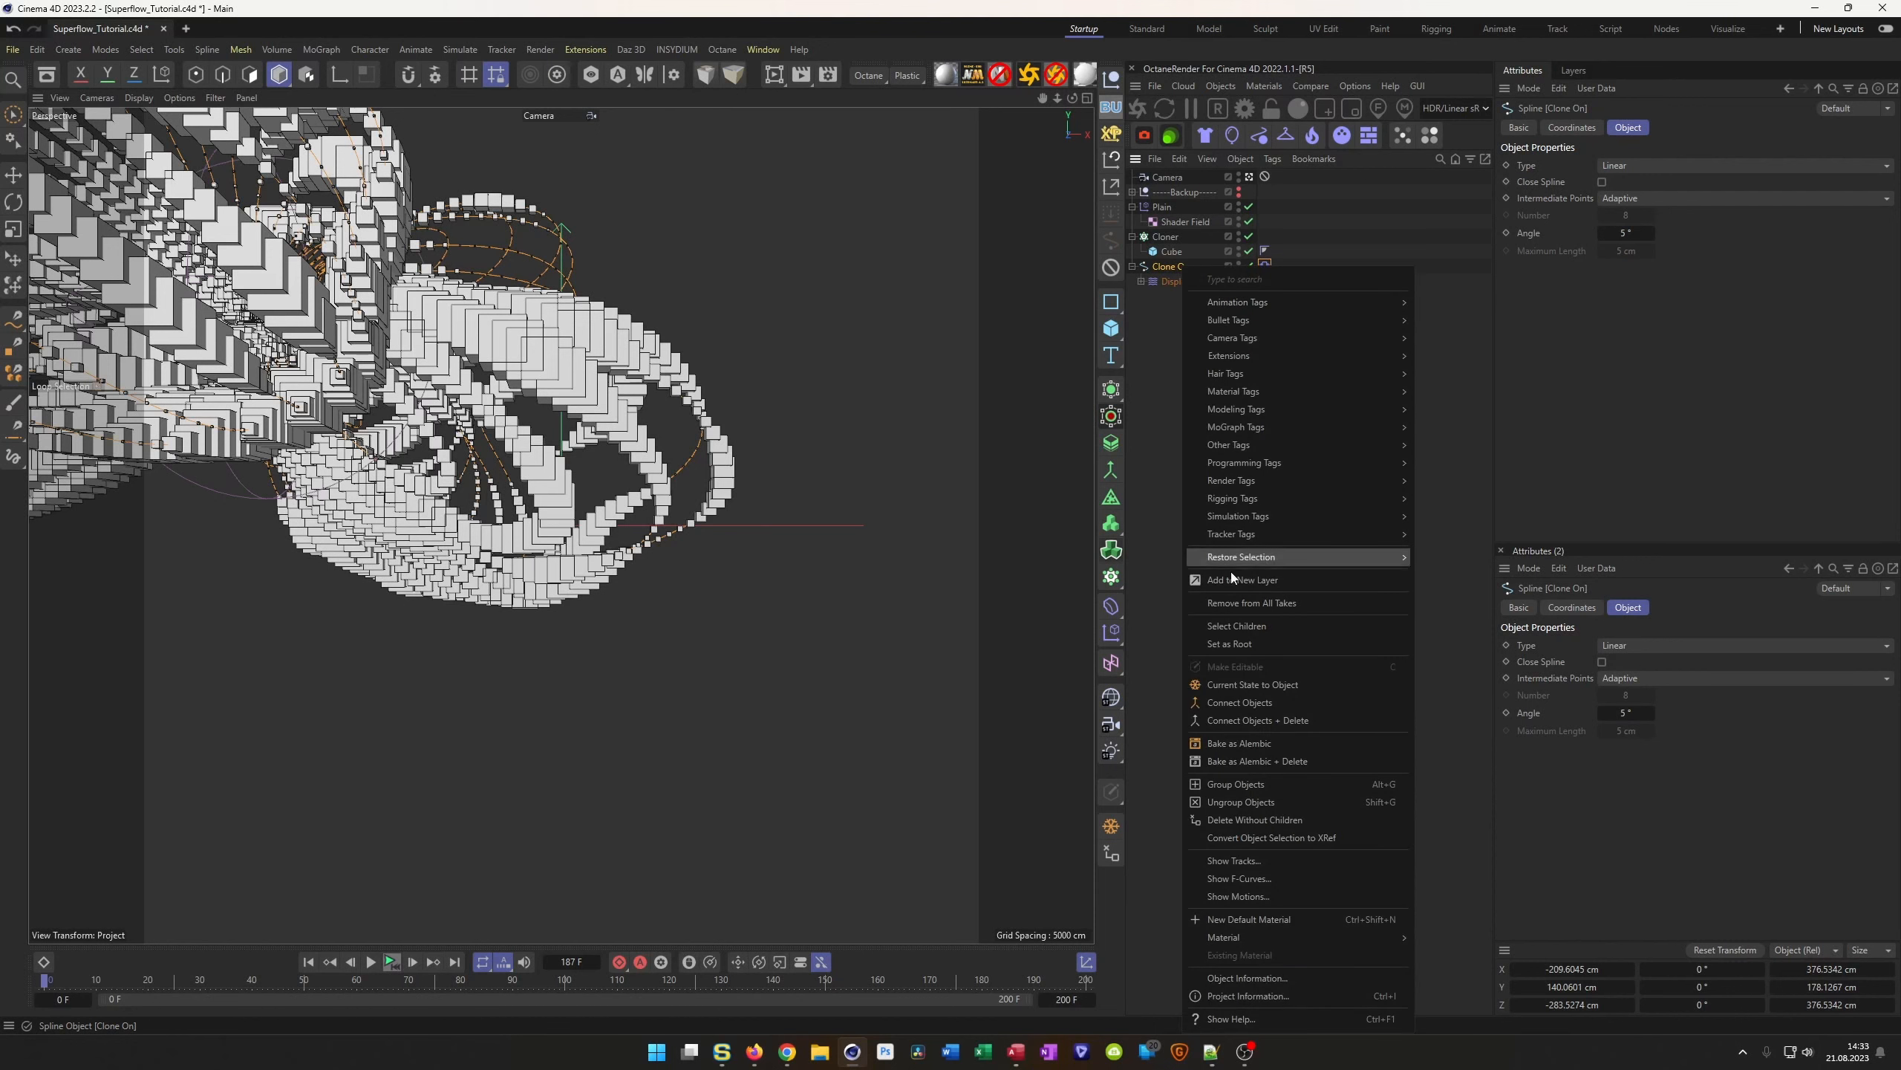
click(1251, 742)
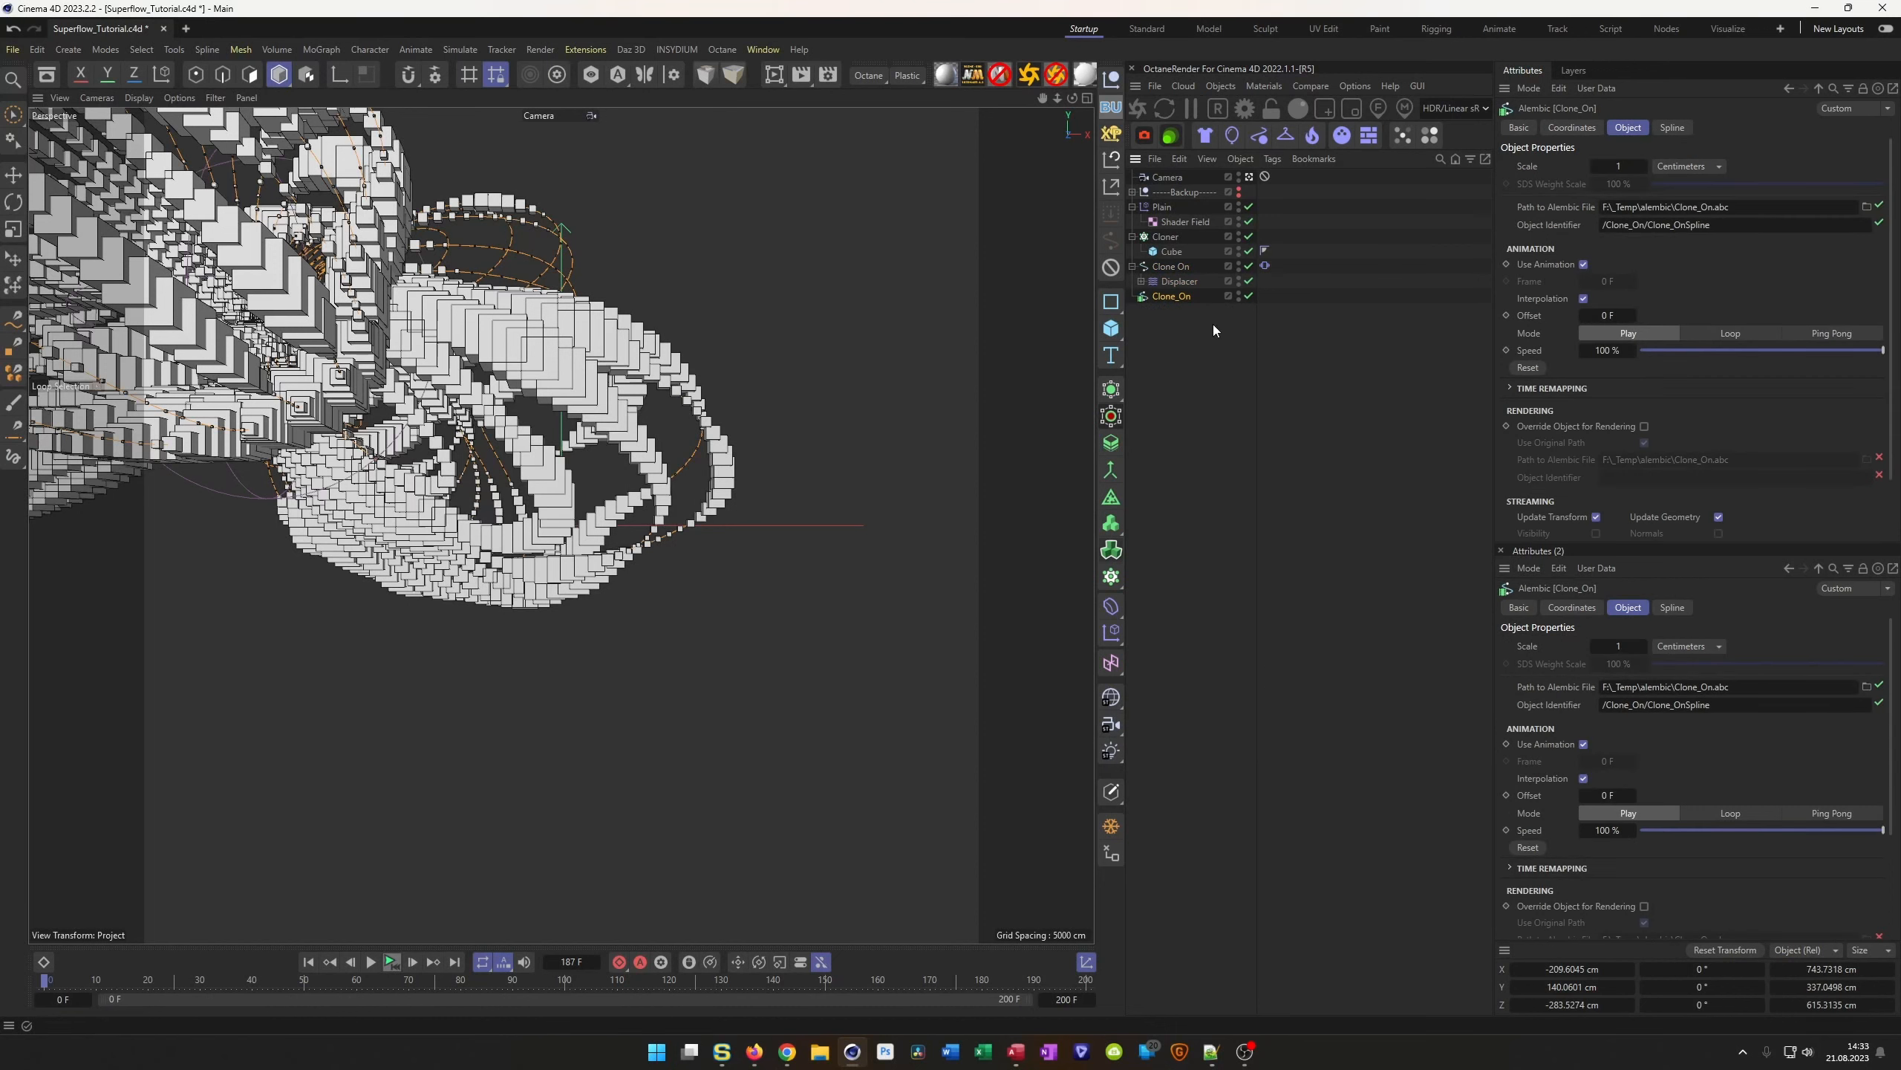
Disable the original Clone On spline together with its Displacer and Spherical Field, and hide the spline
click(1132, 267)
click(1141, 281)
click(1259, 296)
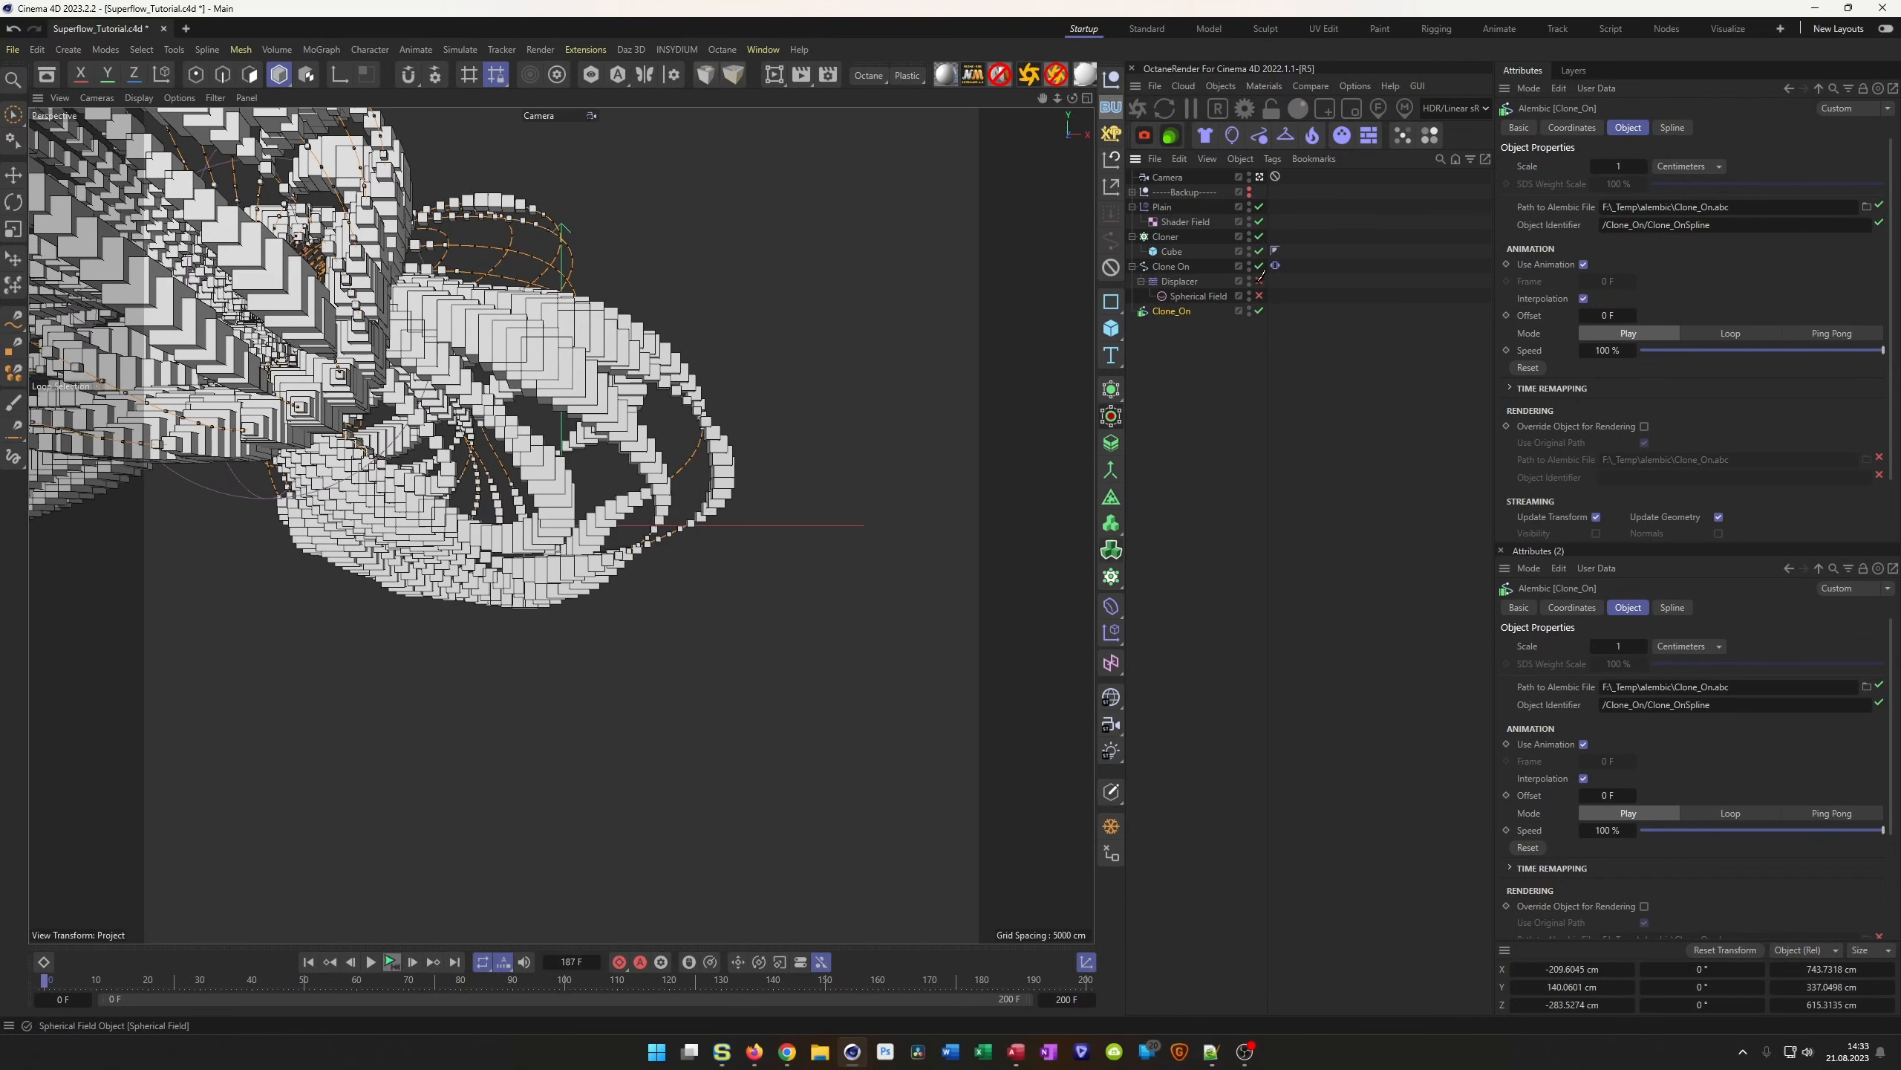
click(1260, 265)
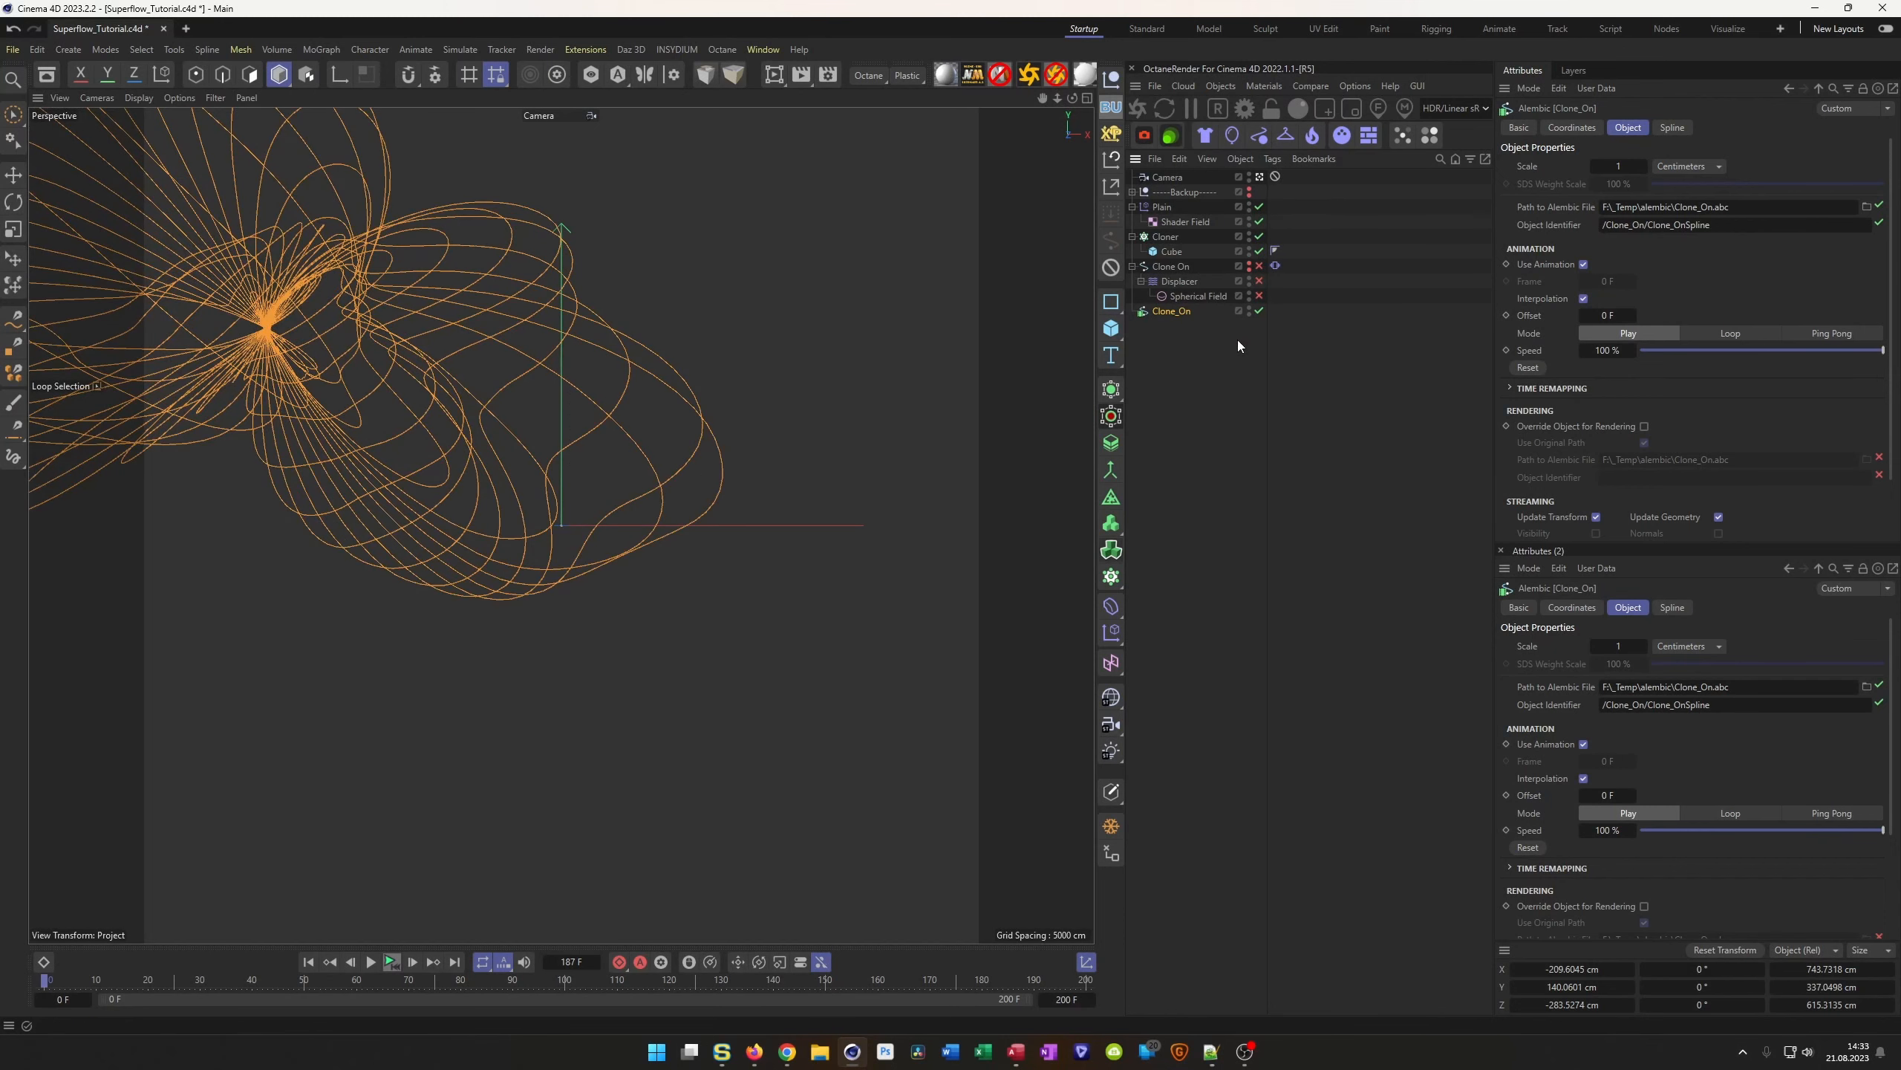
click(1133, 266)
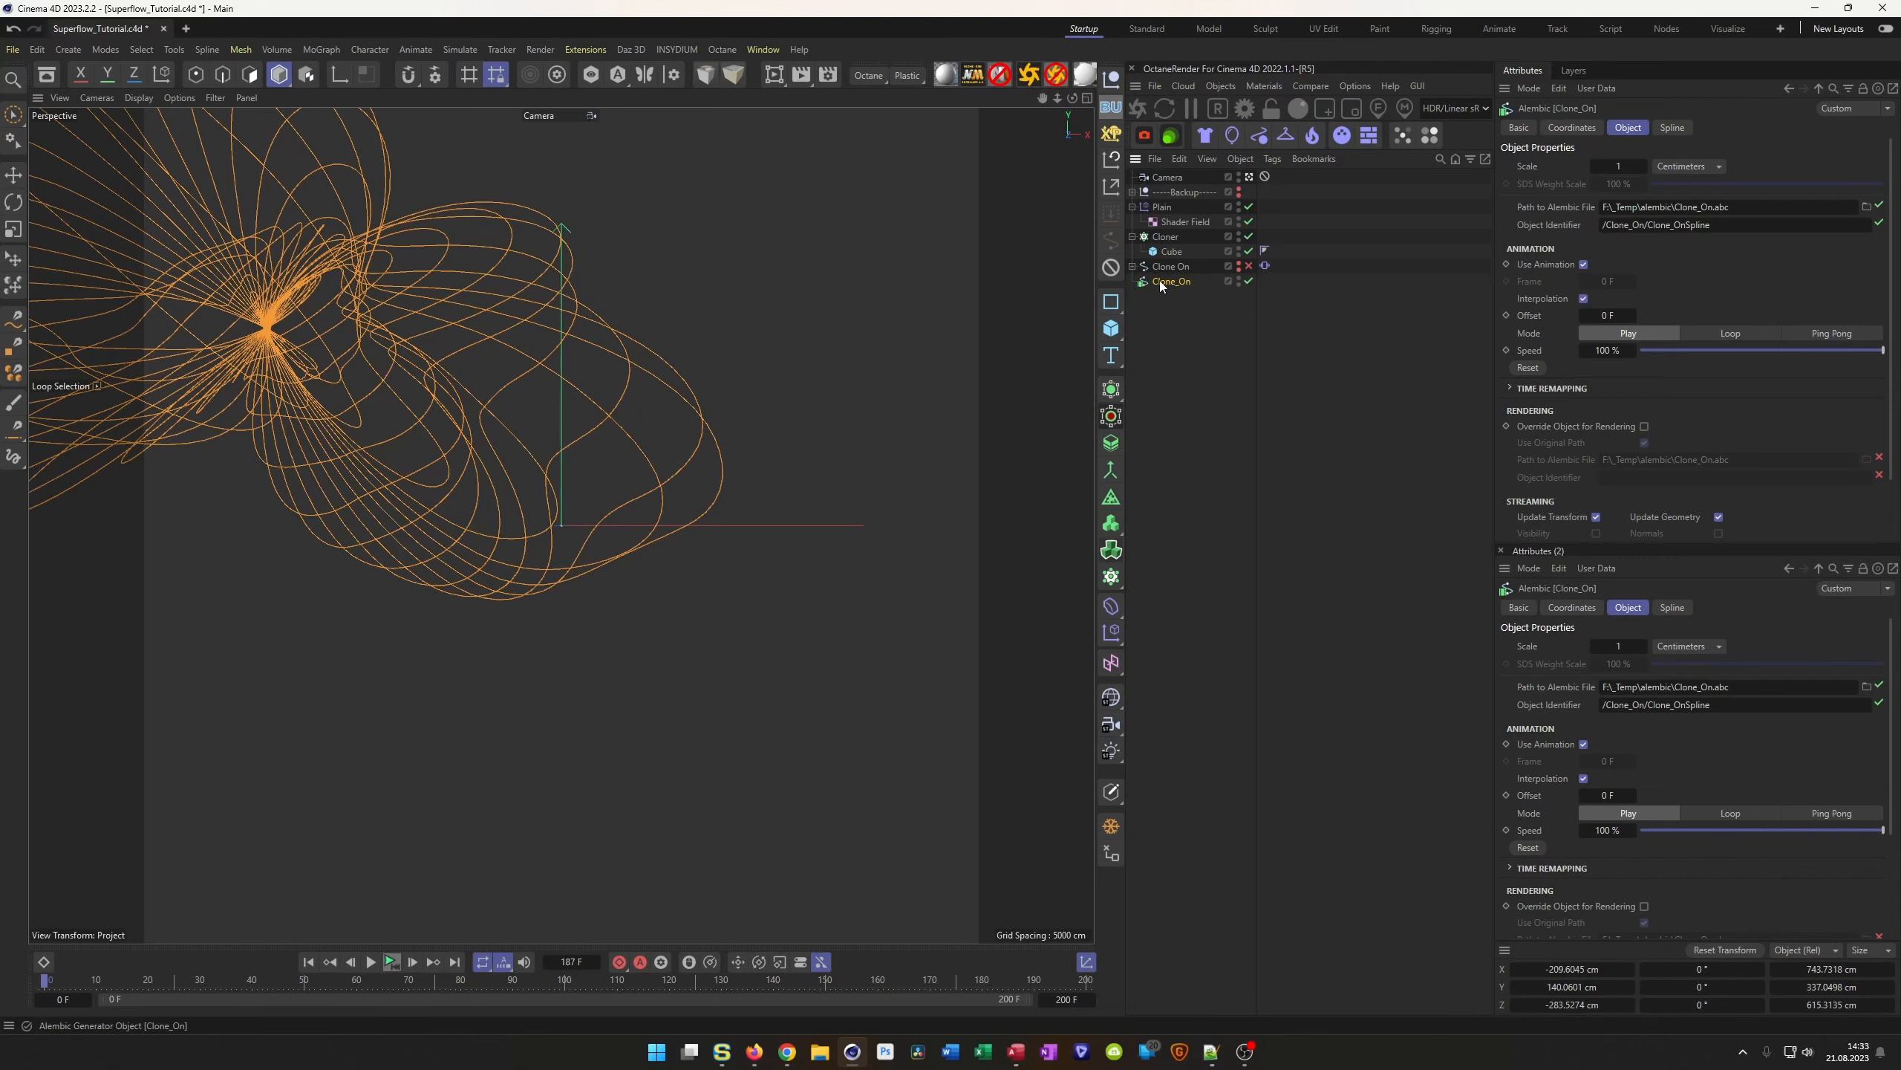
Set the baked Clone_On Alembic as the Cloner's distribution object and play the animation briefly
click(1166, 236)
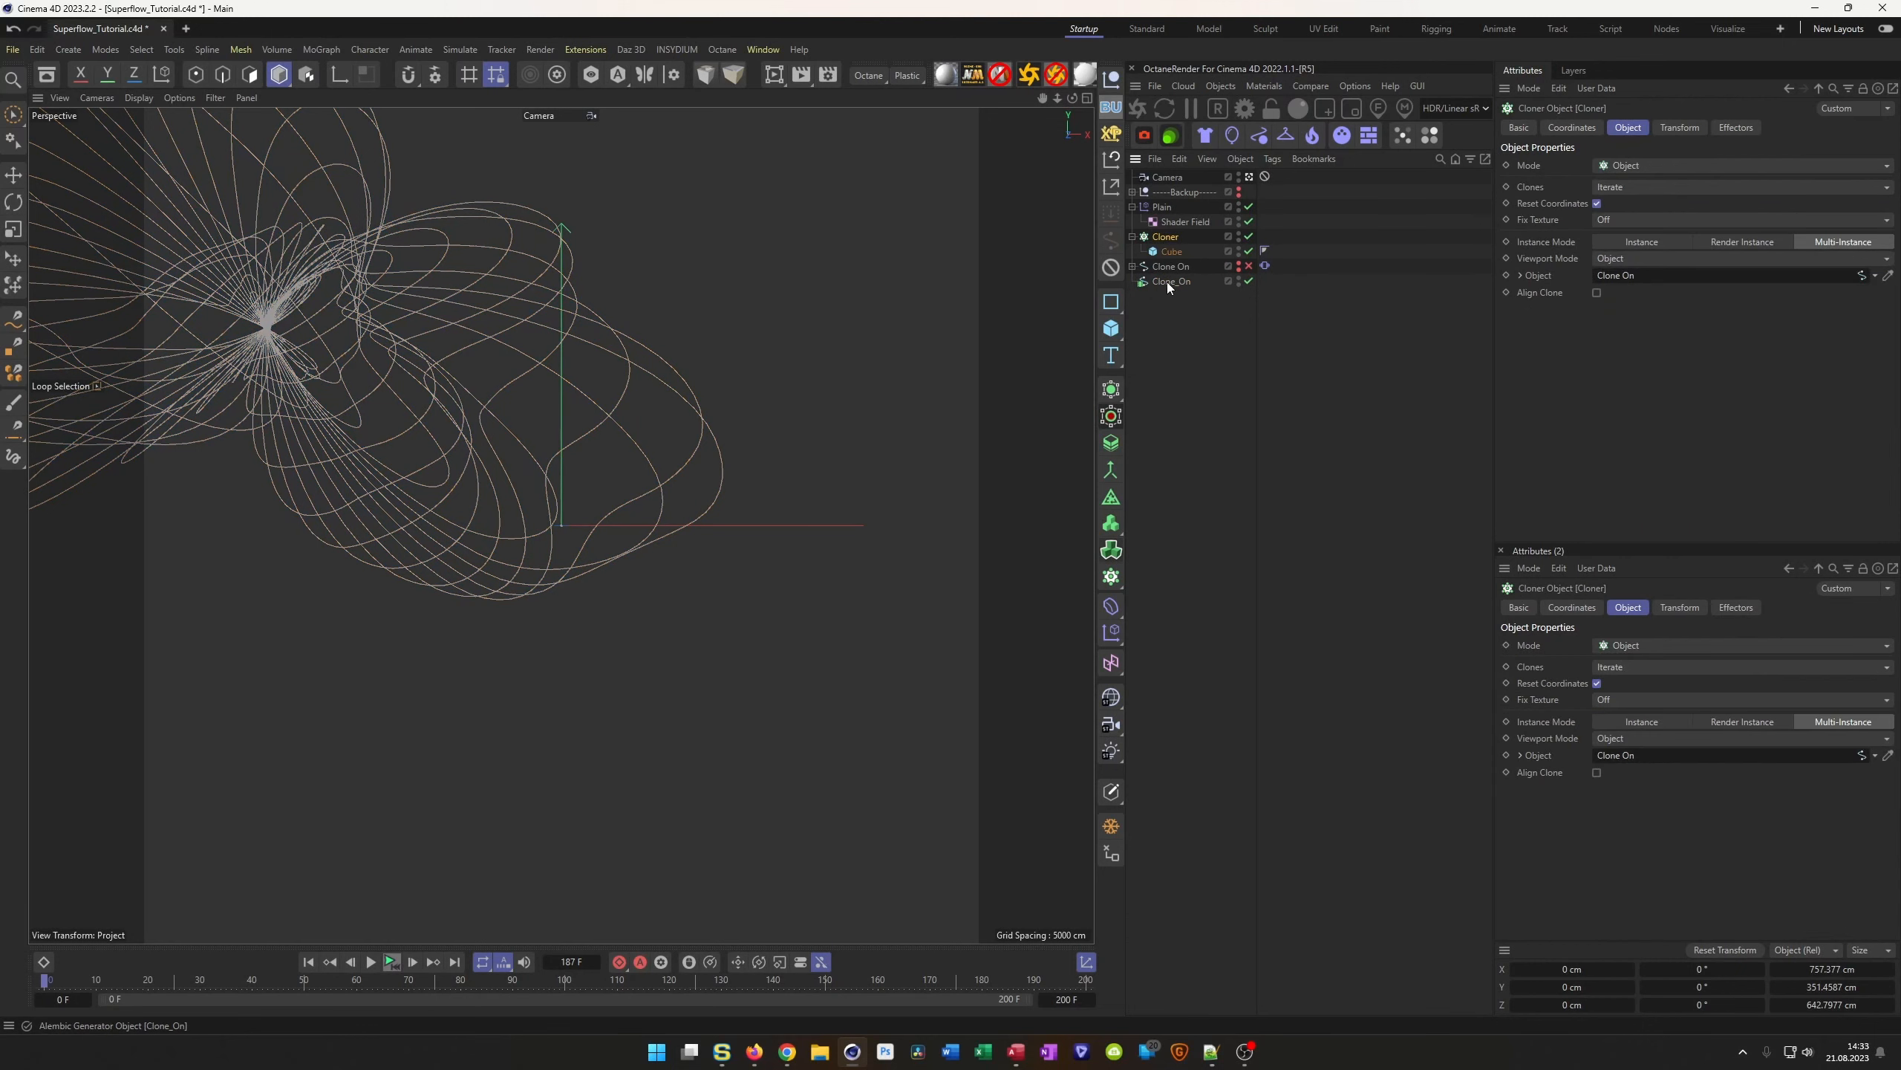
drag(1612, 286, 1615, 282)
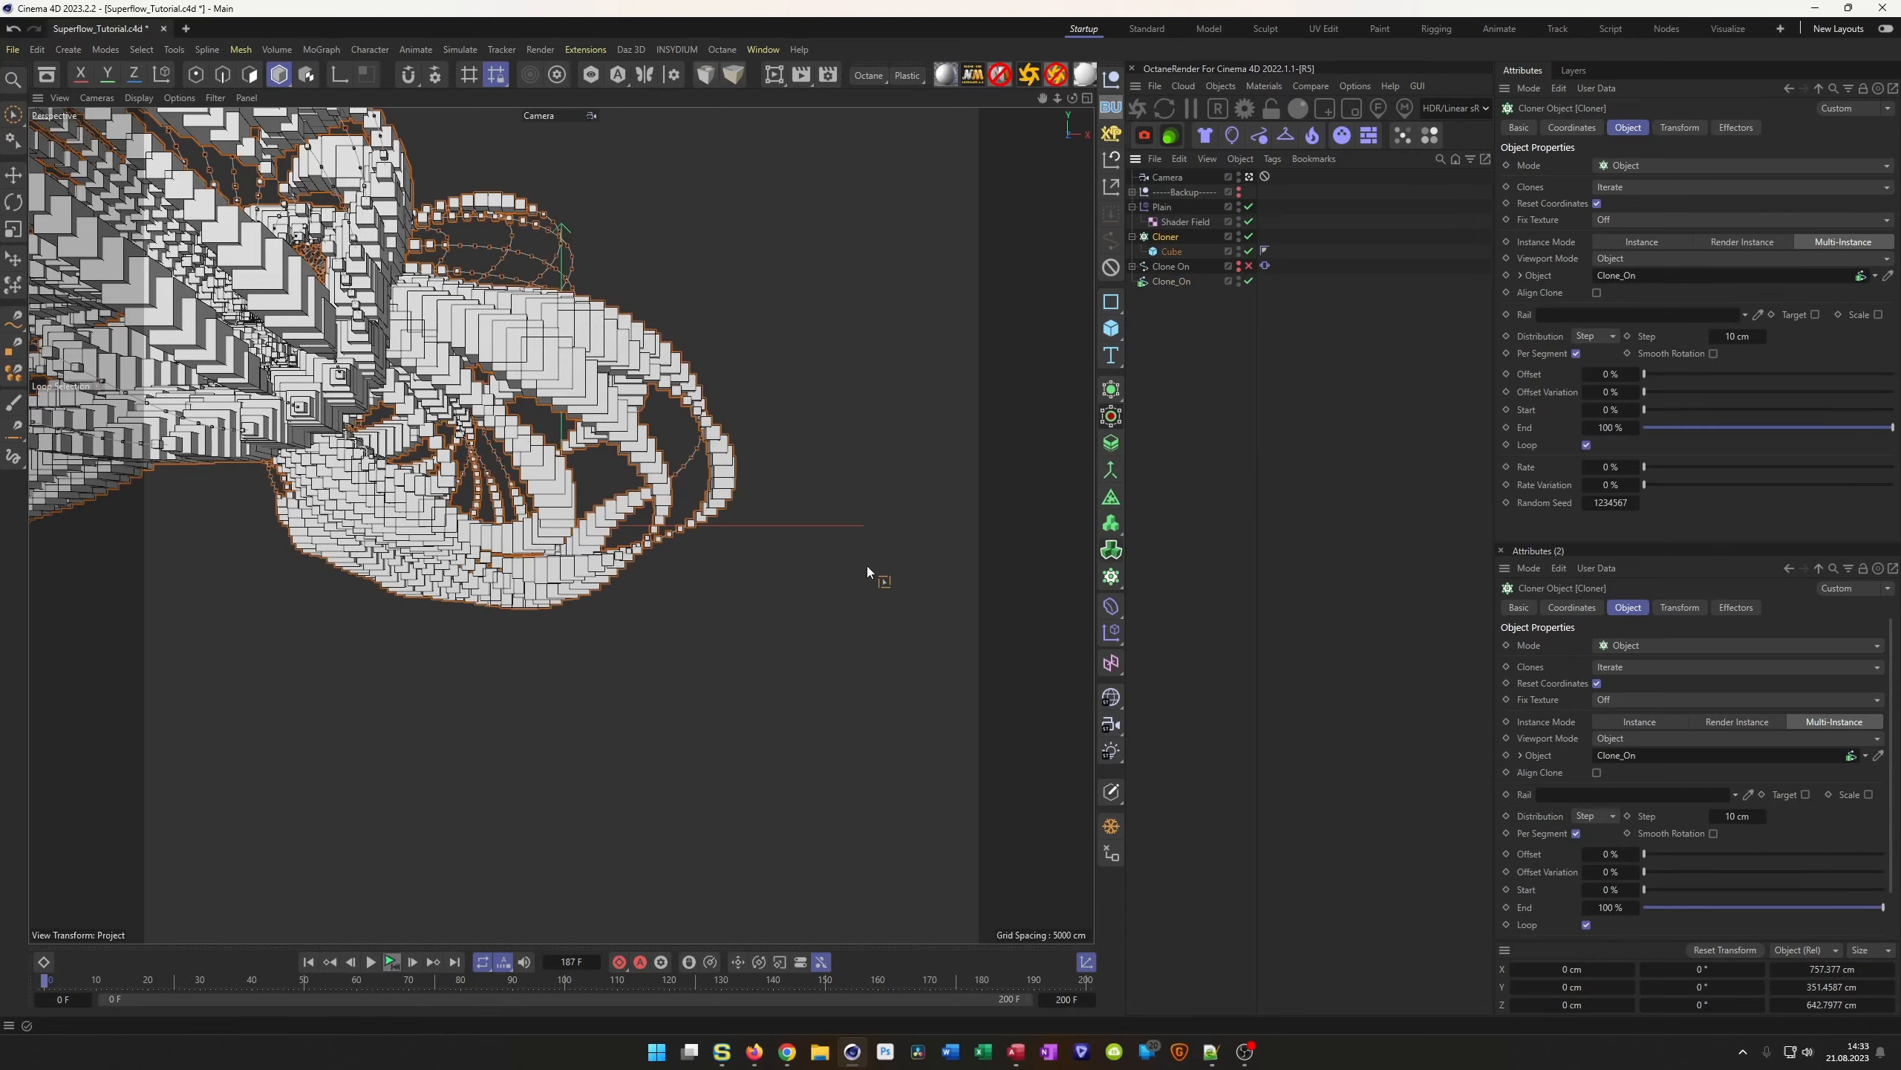
click(390, 963)
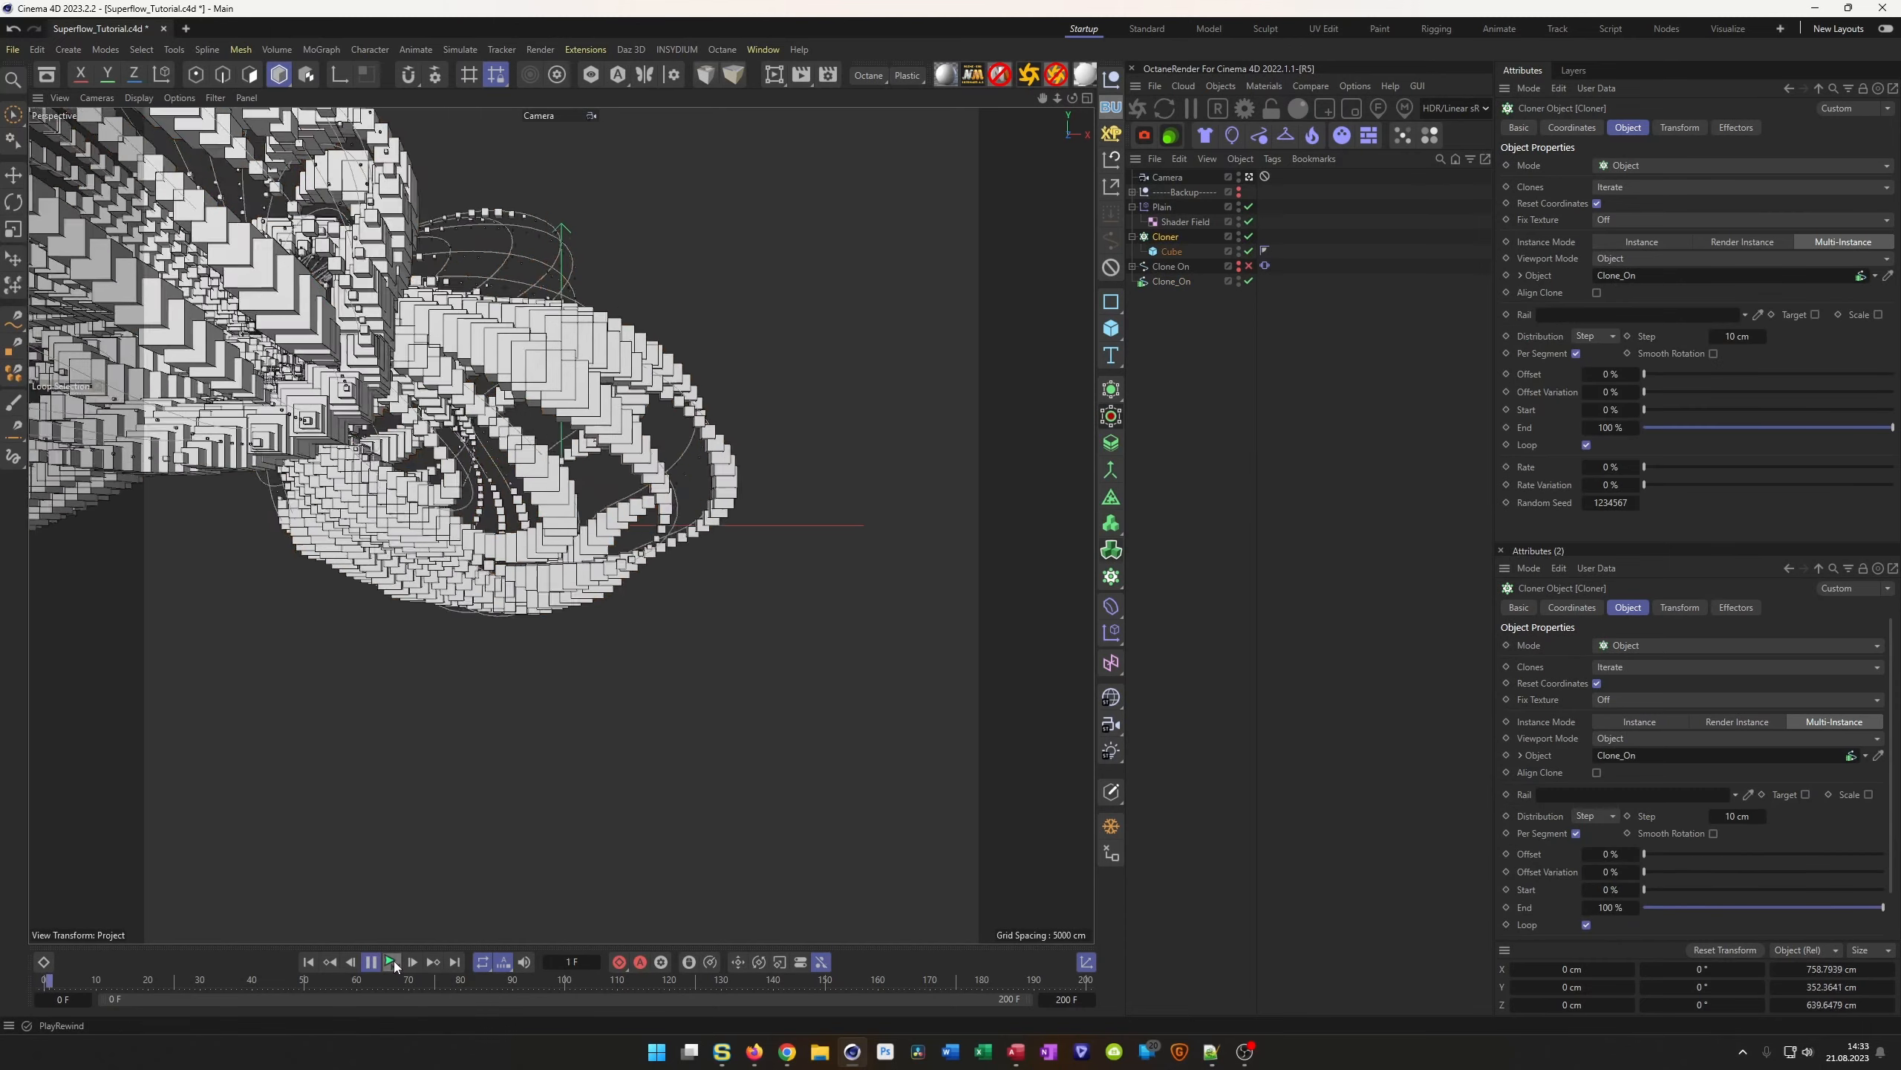
click(393, 962)
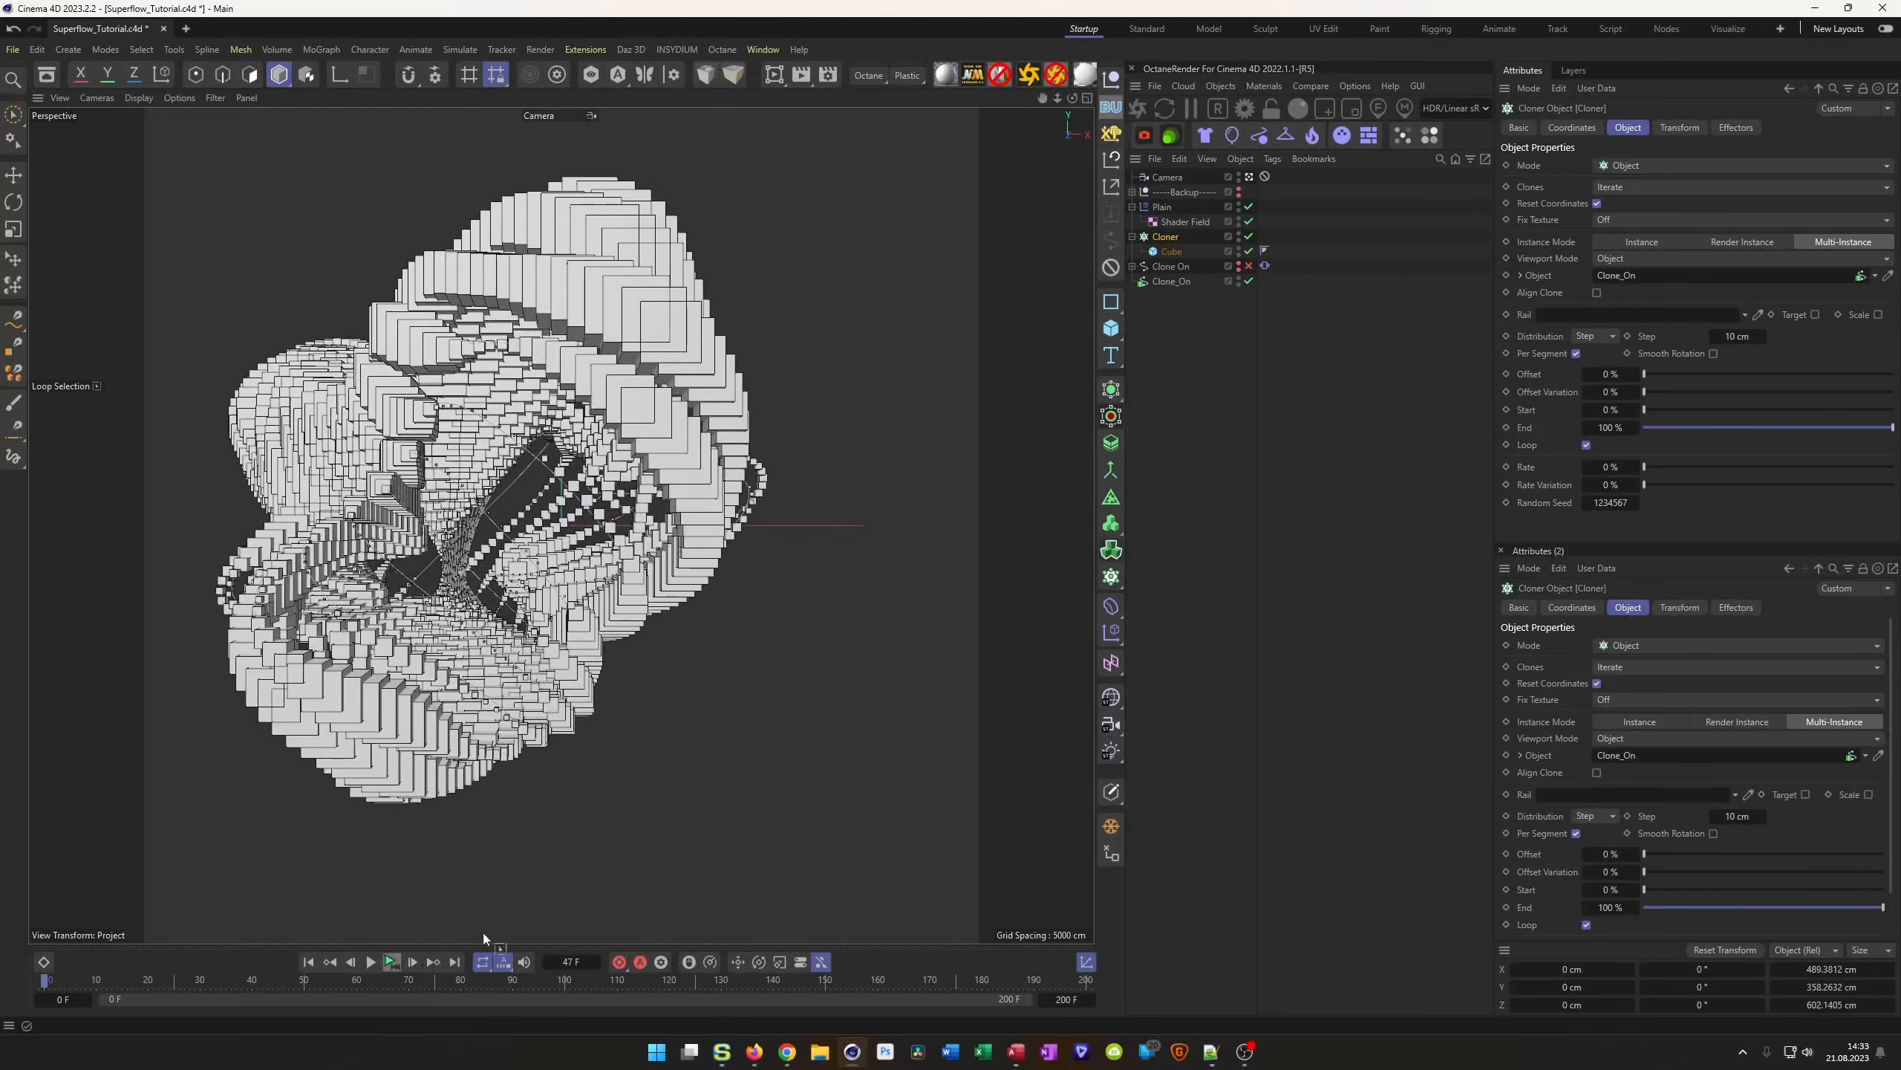
Hide the Clone_On Alembic in the viewport and render while keeping its generator enabled, and check the playback
click(1245, 283)
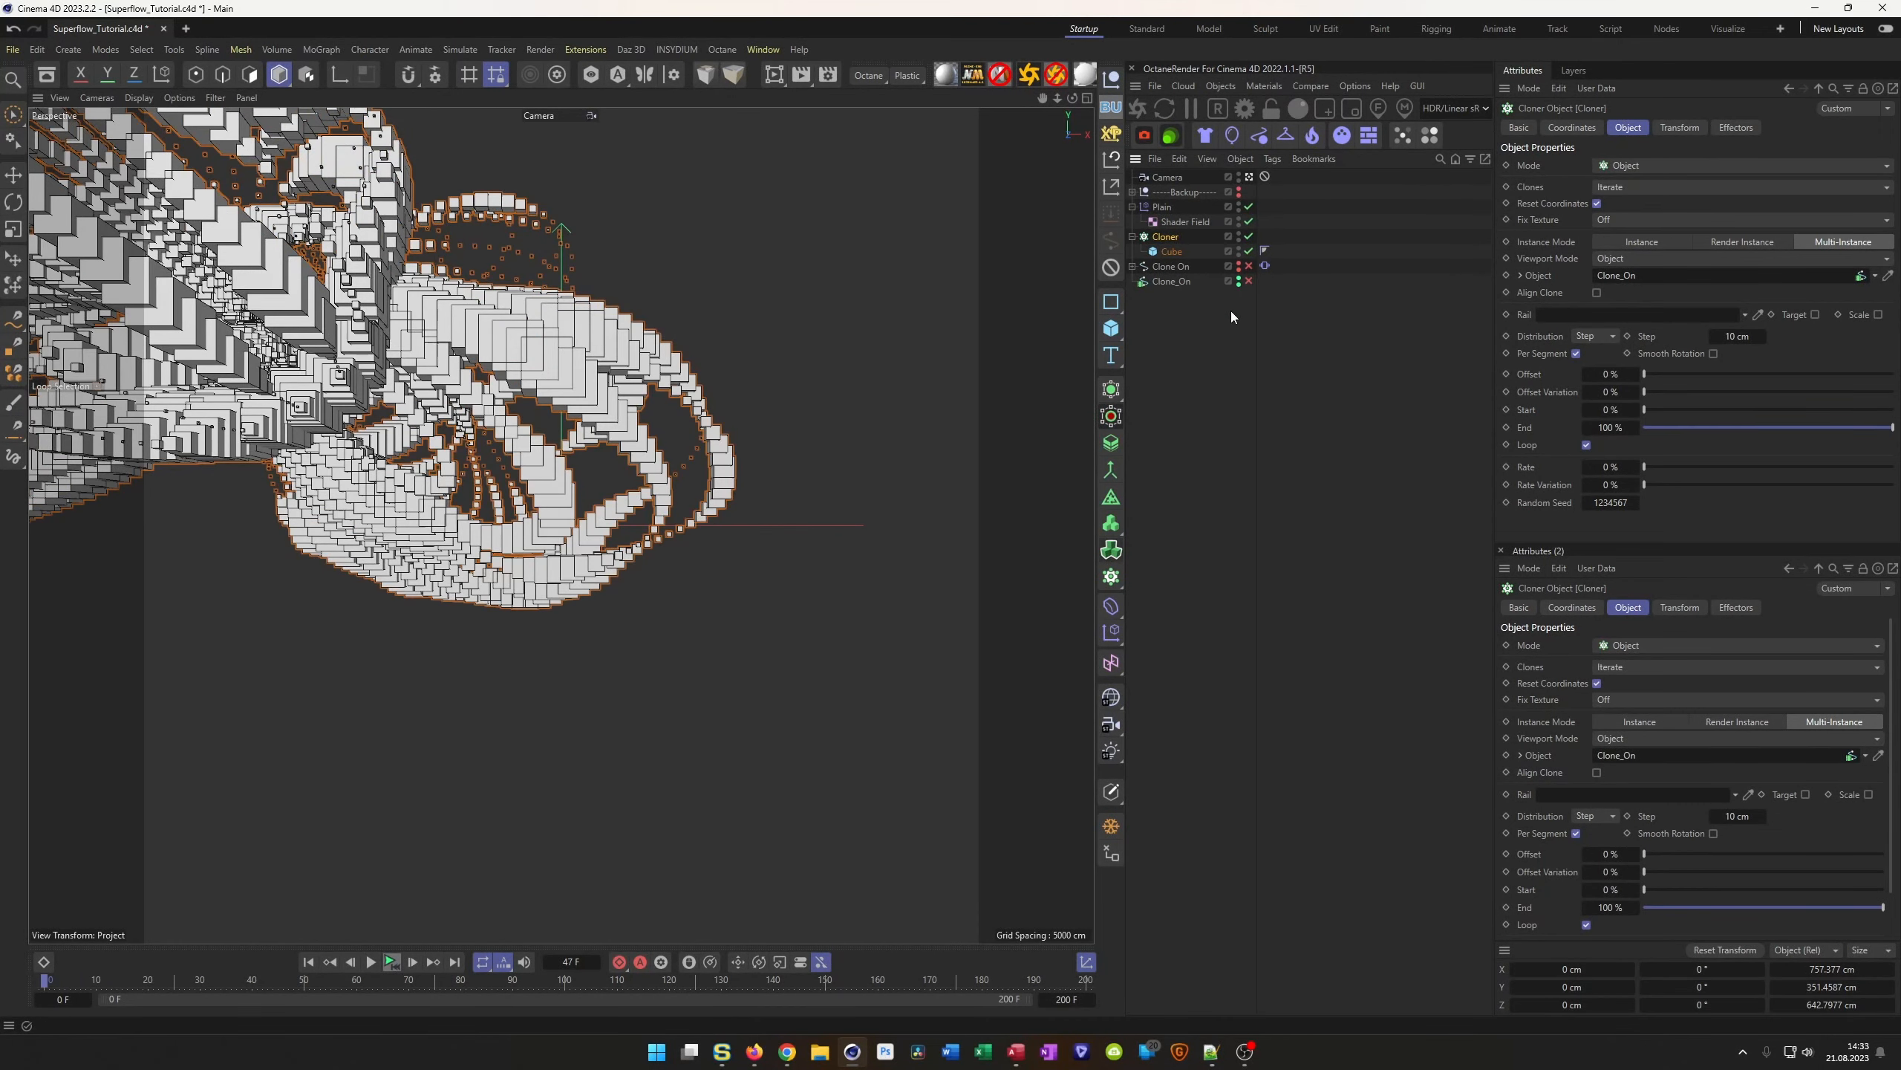
click(1239, 282)
click(1247, 282)
click(389, 961)
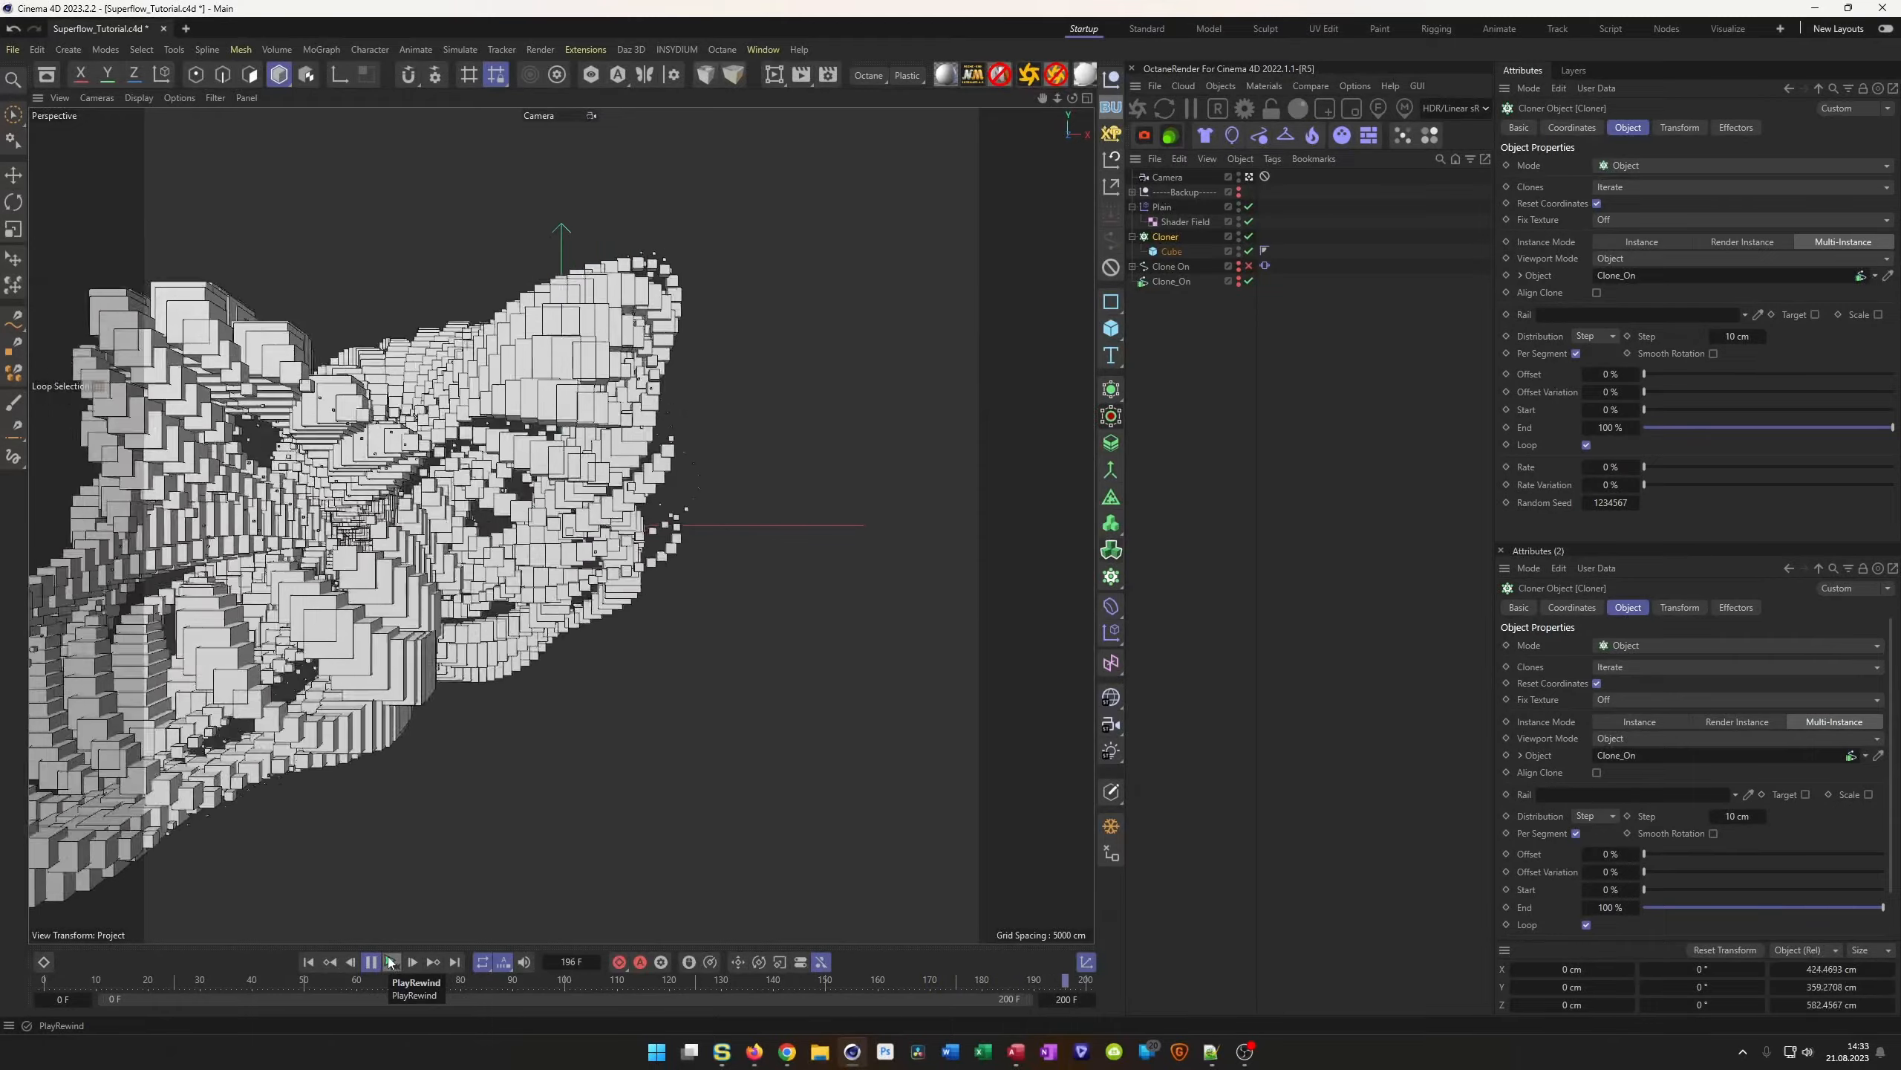
click(390, 963)
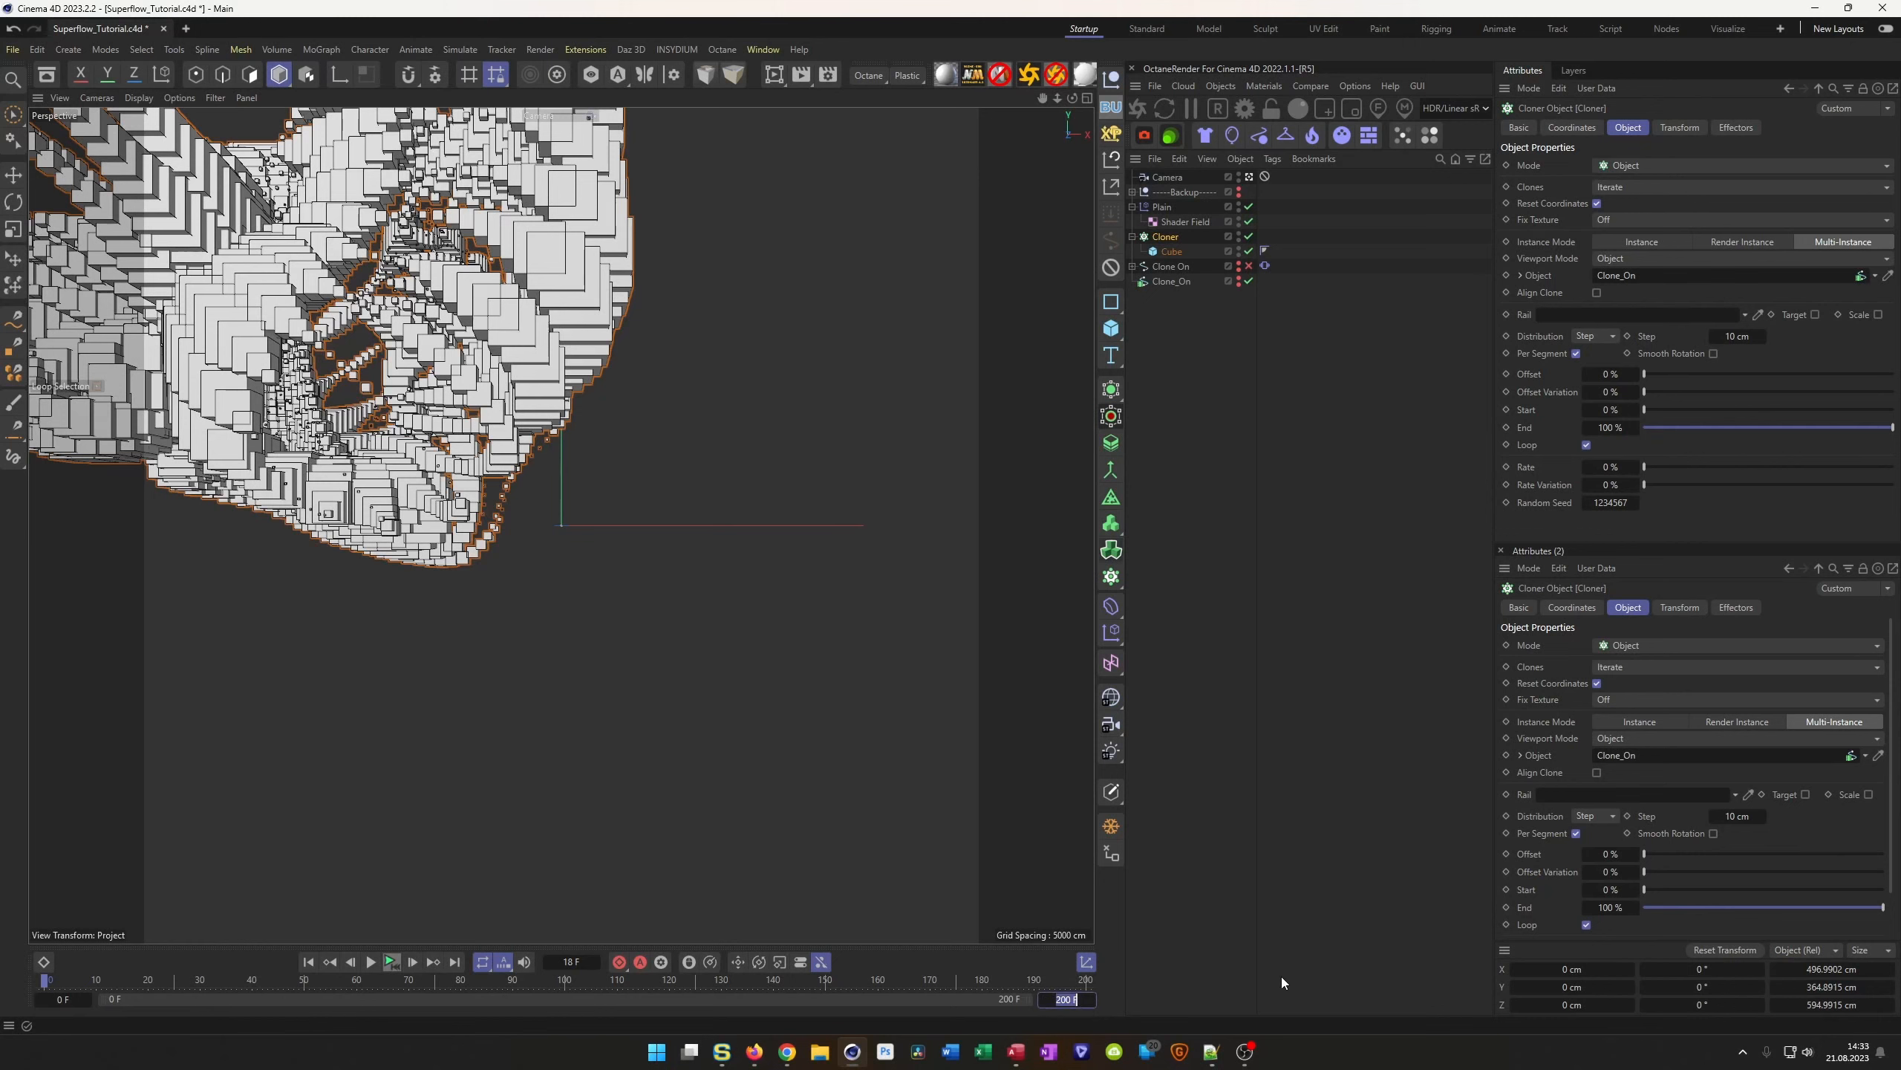
Extend the timeline to 400 frames and set the Clone_On Alembic's animation mode to Ping Pong
text(400)
key(Return)
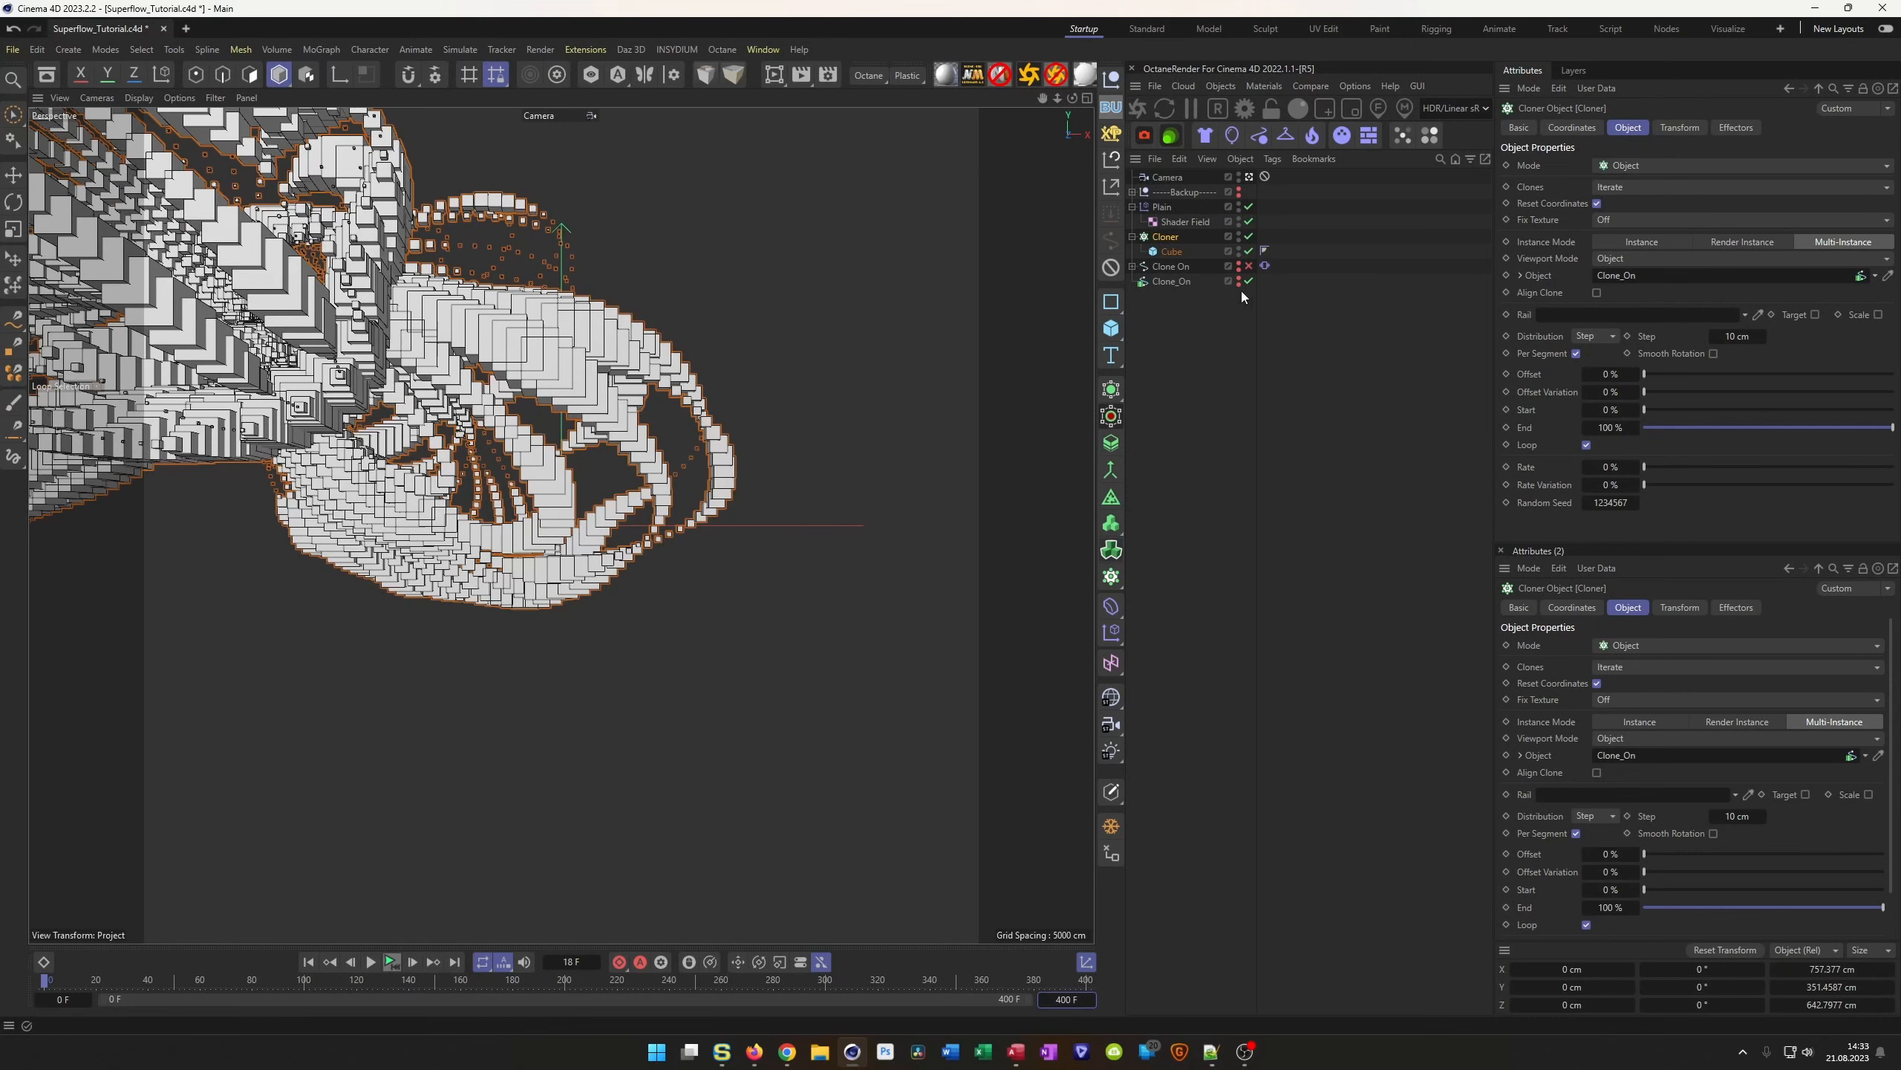
click(1169, 282)
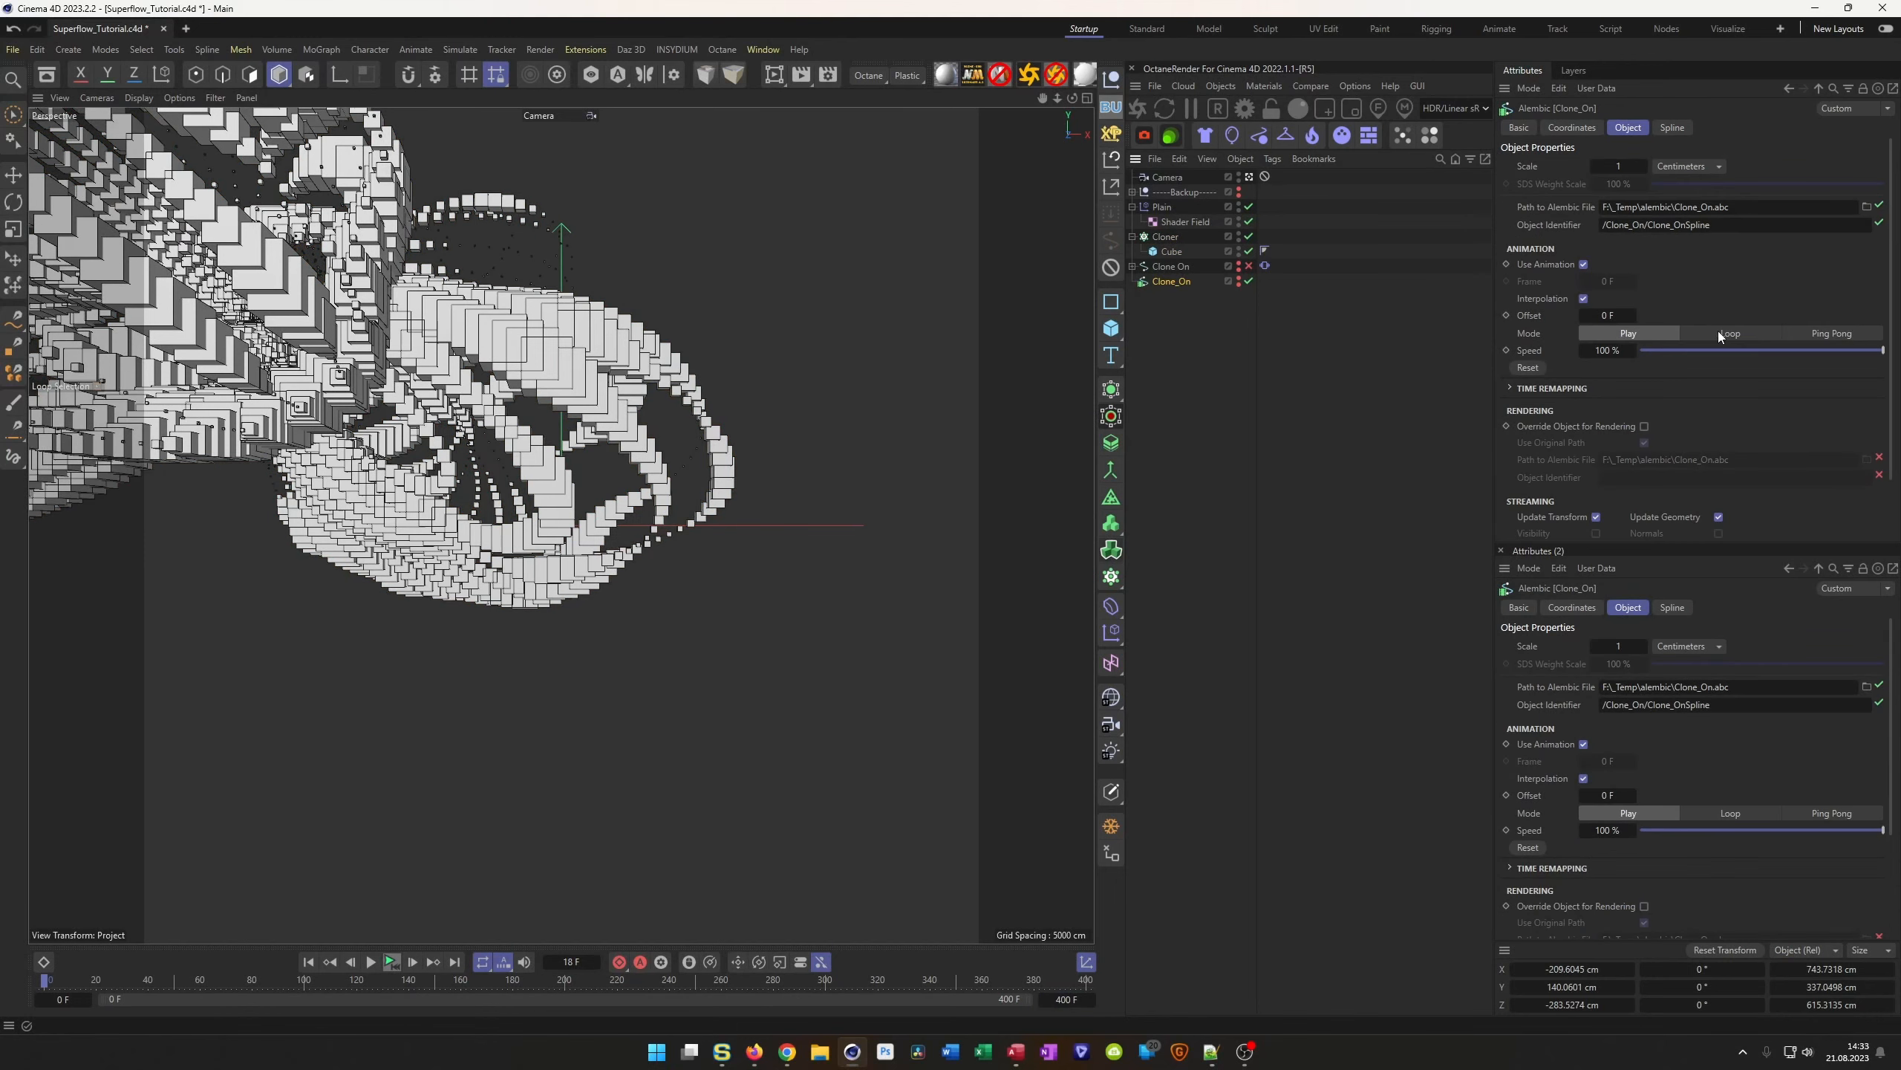
click(1841, 334)
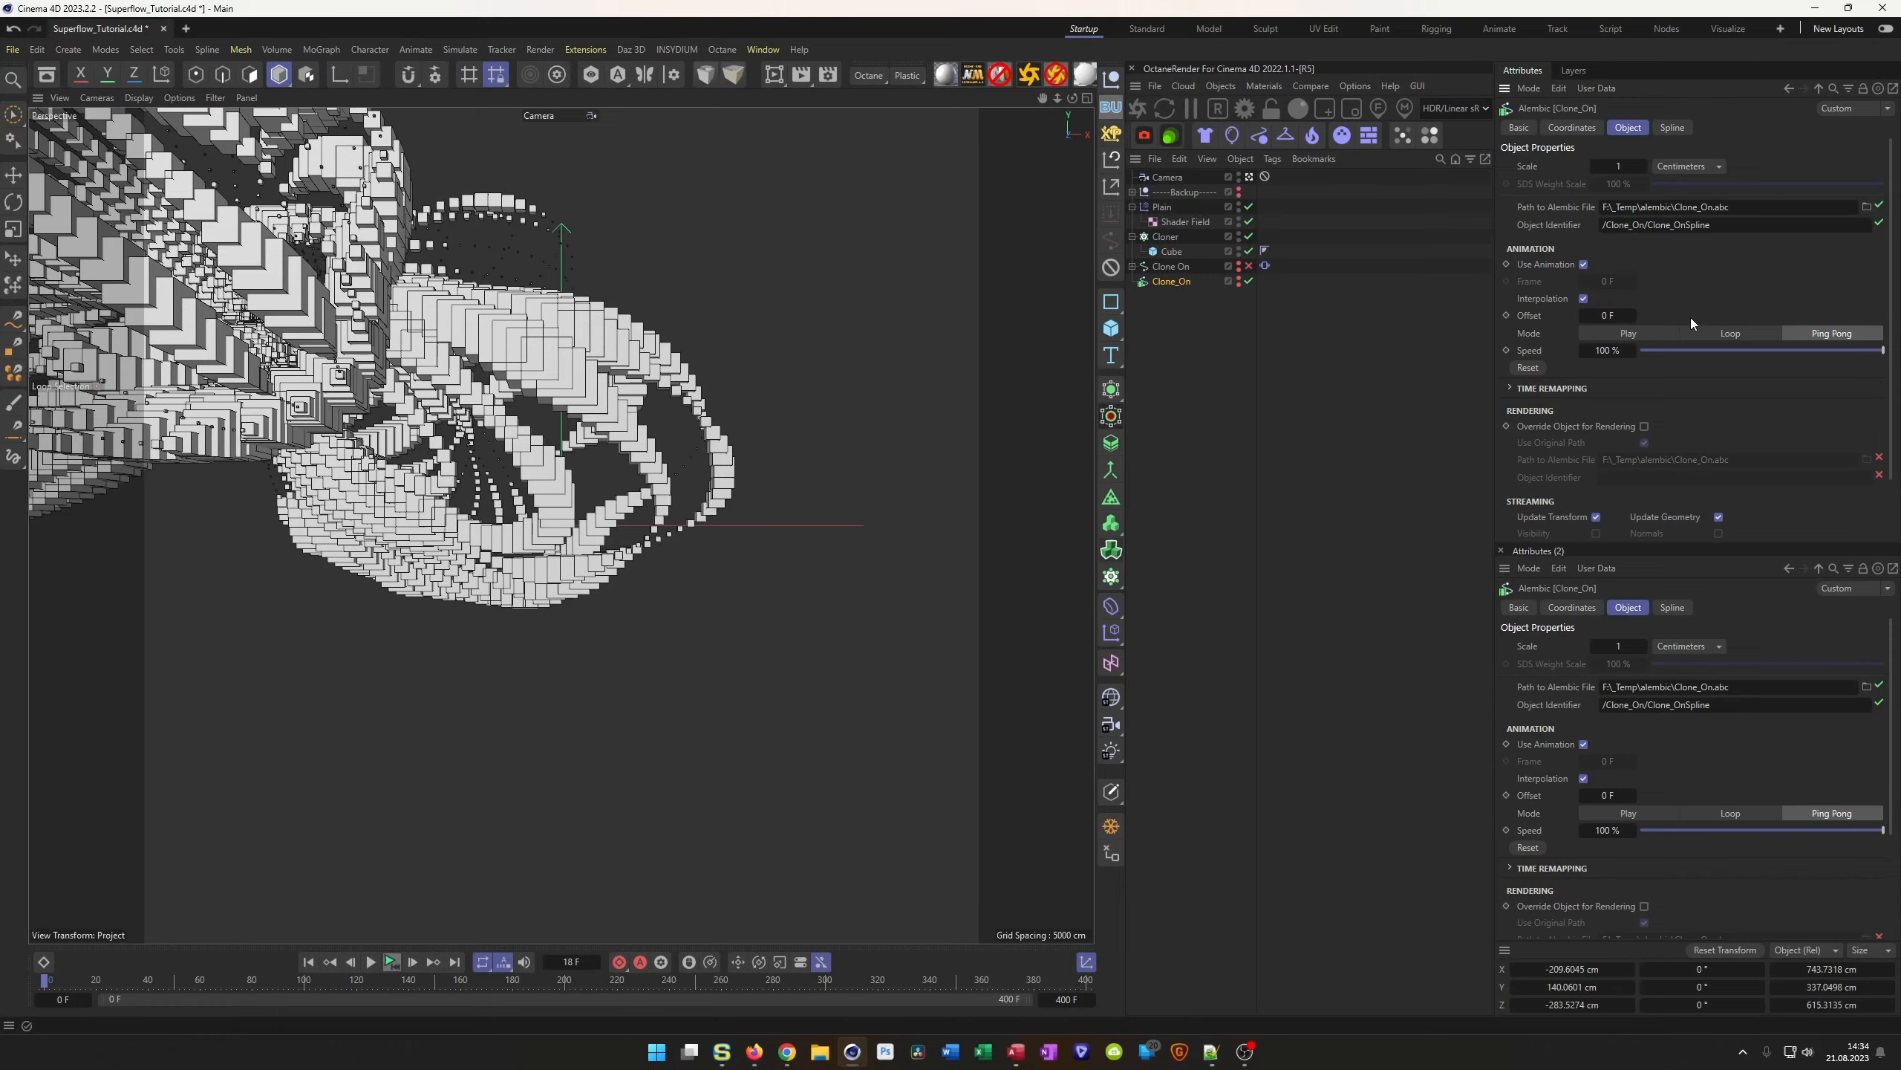
click(372, 963)
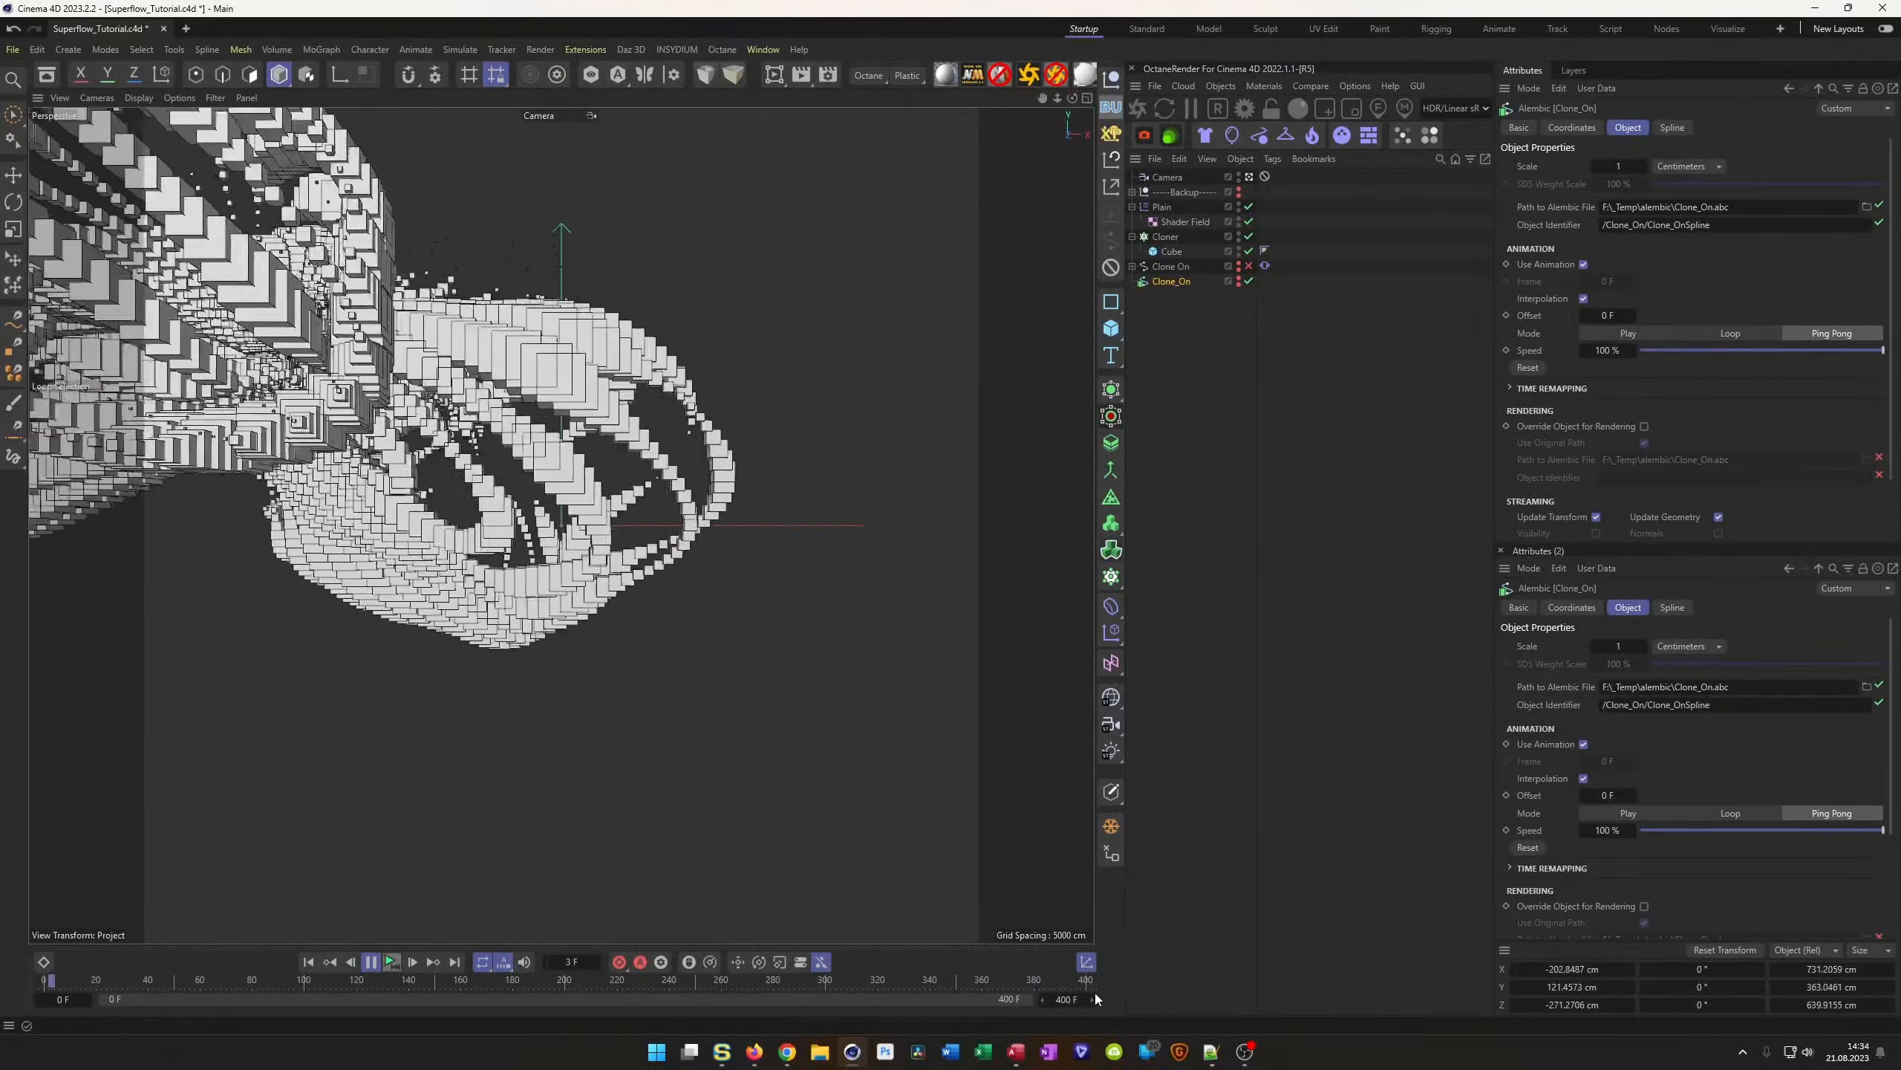
click(390, 962)
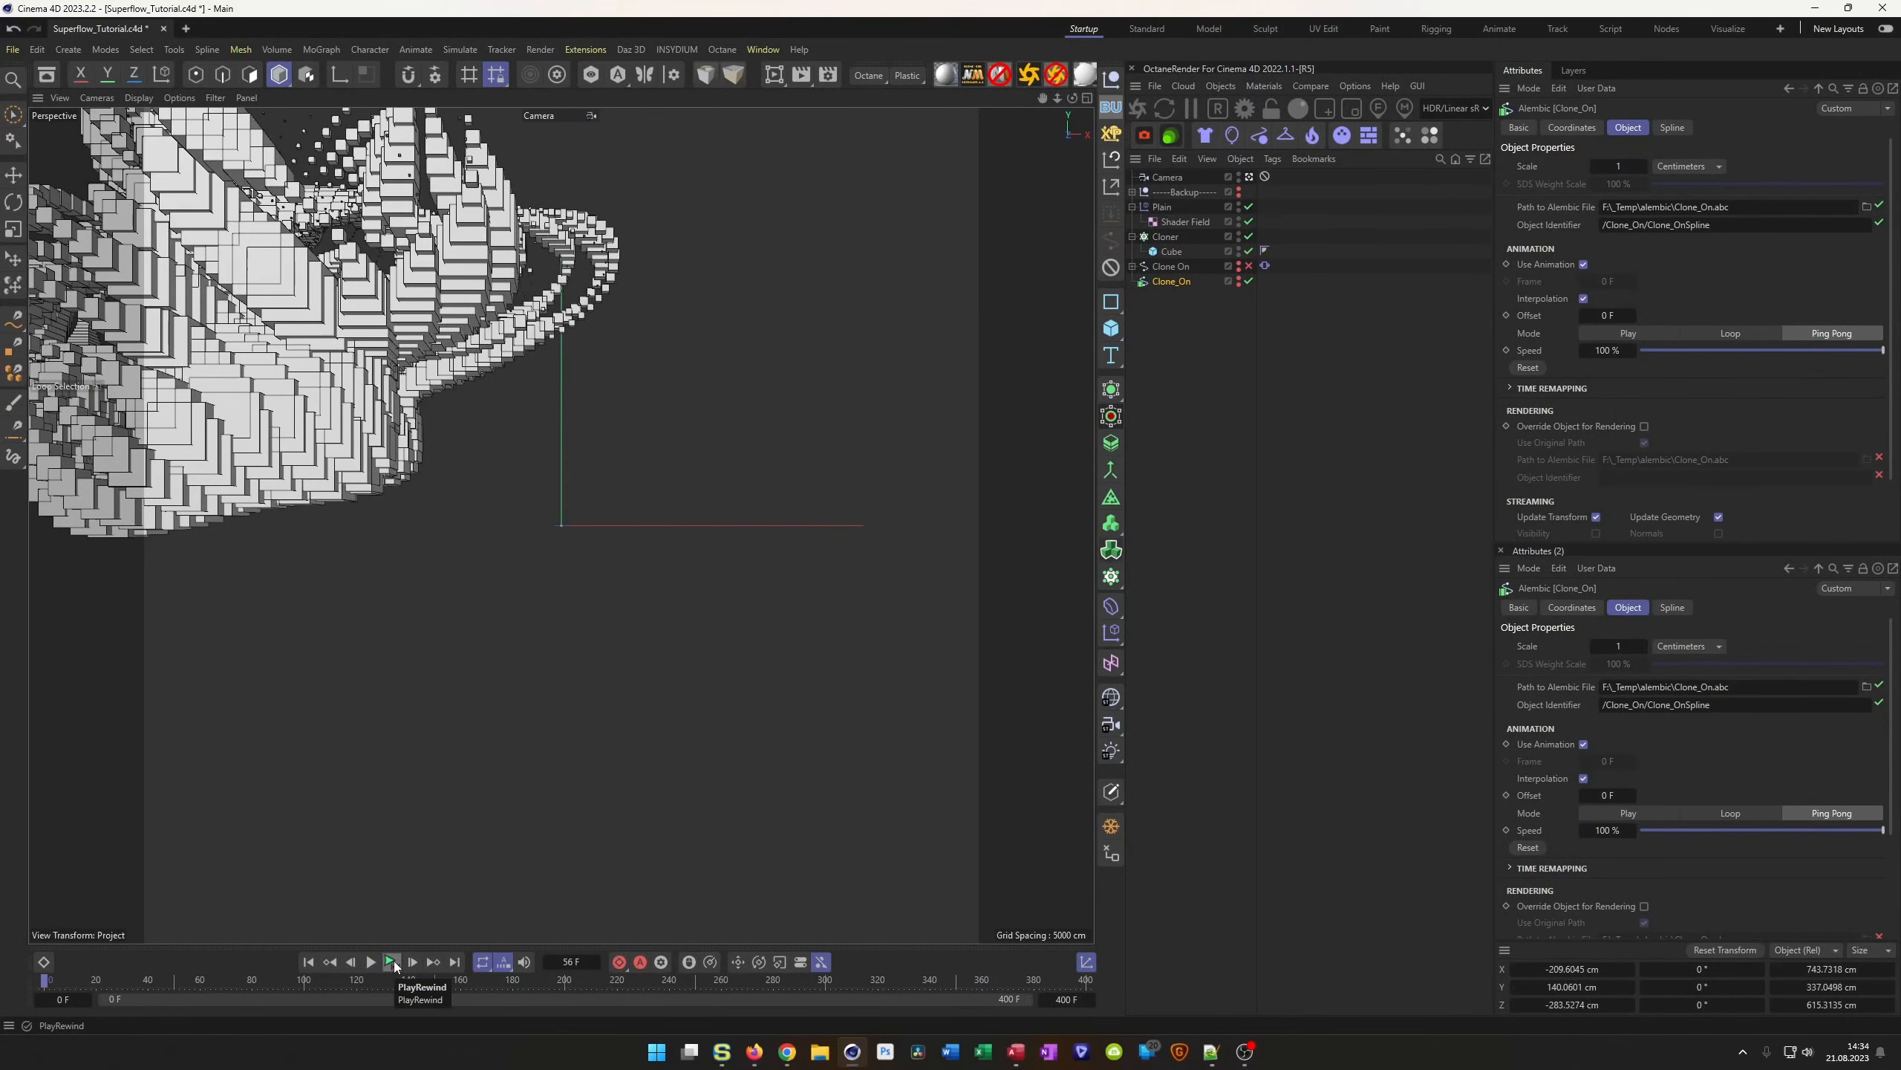
Load the S-shaped Ease-ease preset into the Clone_On Alembic's time remapping curve and play the animation
click(1509, 389)
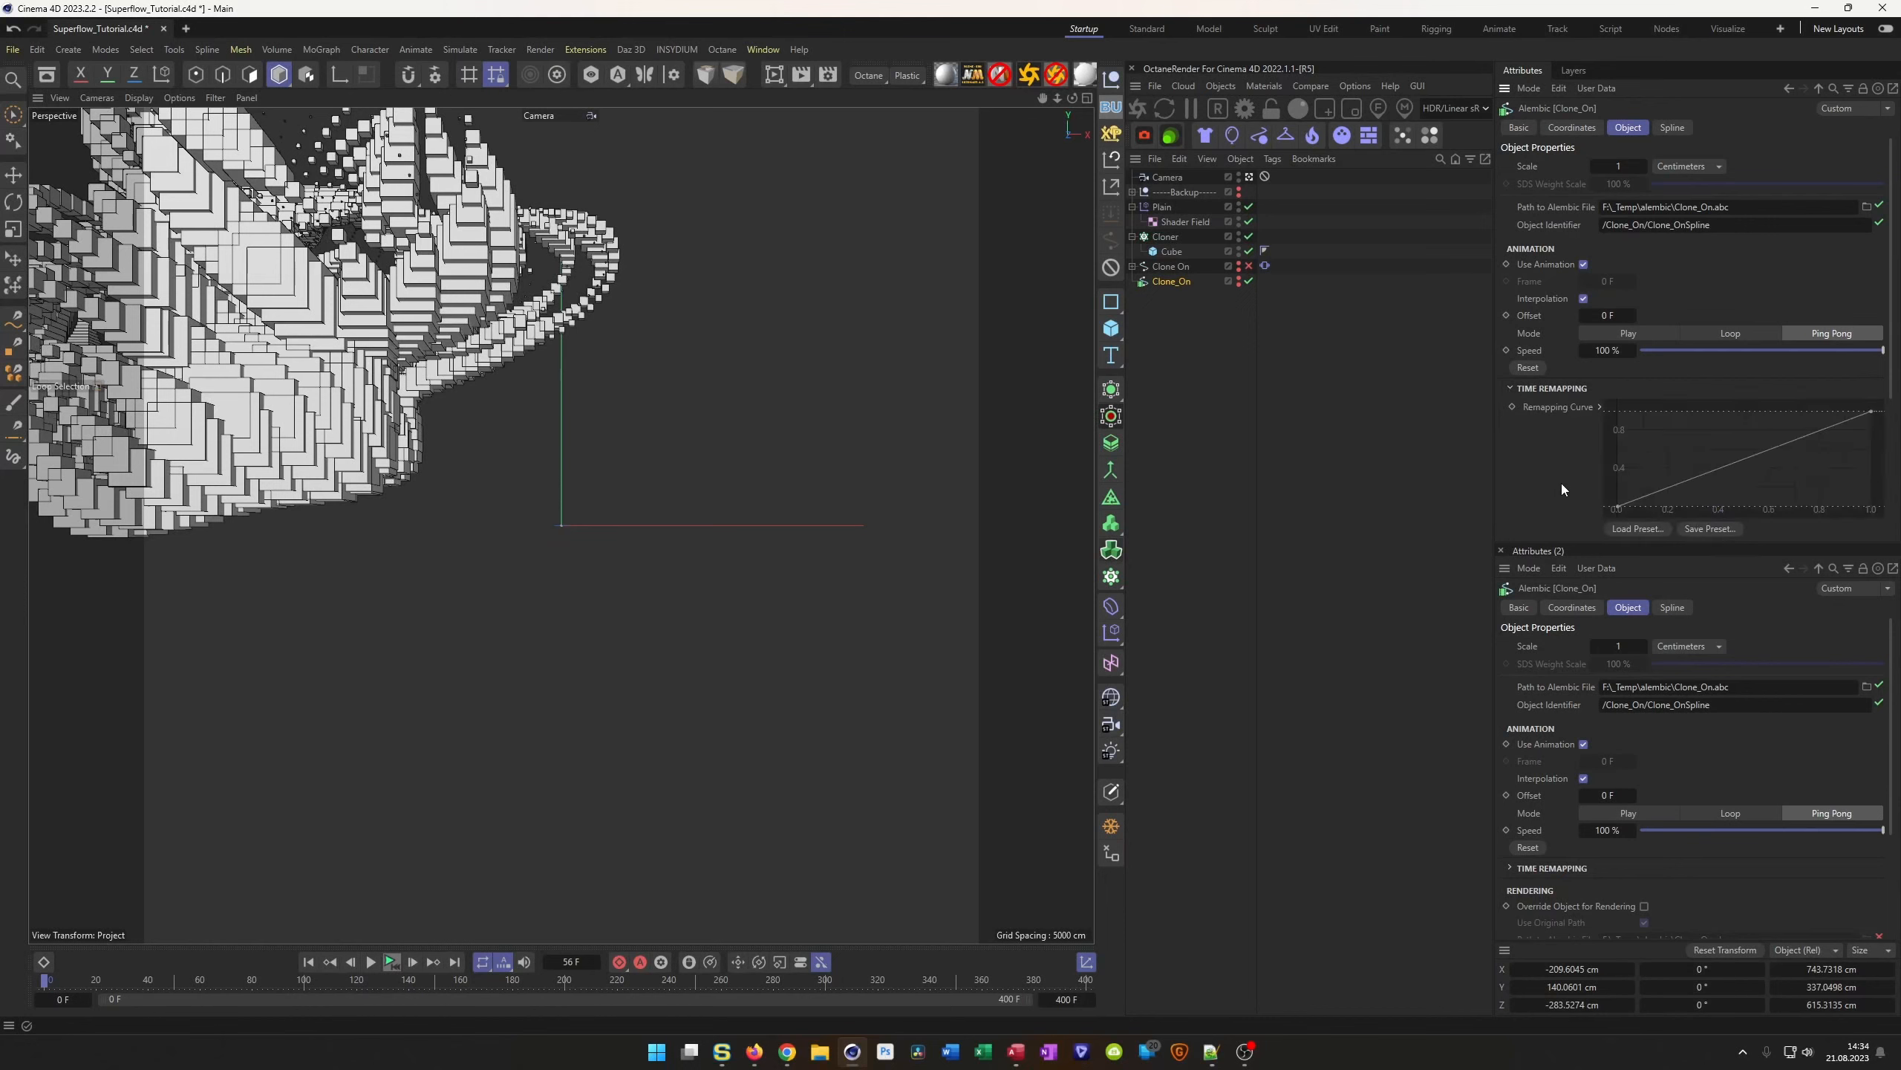
click(1637, 529)
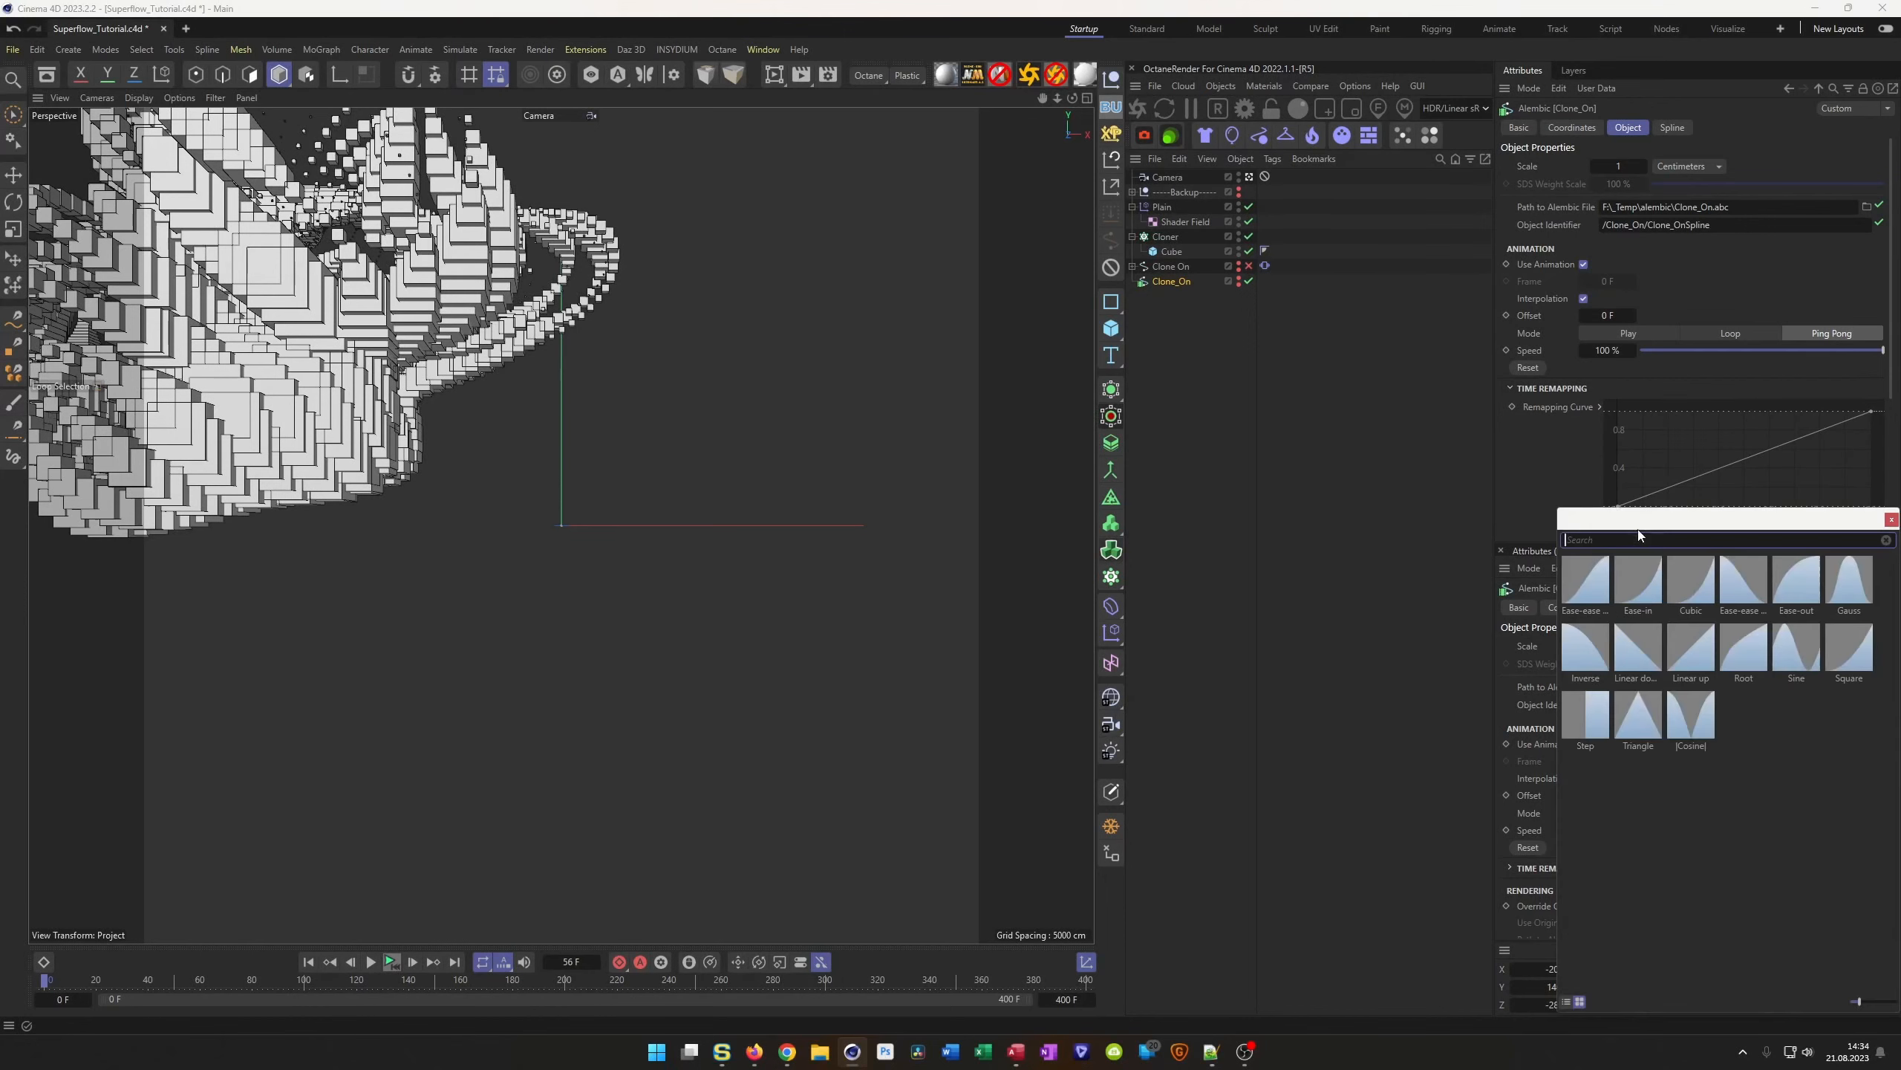
click(1587, 585)
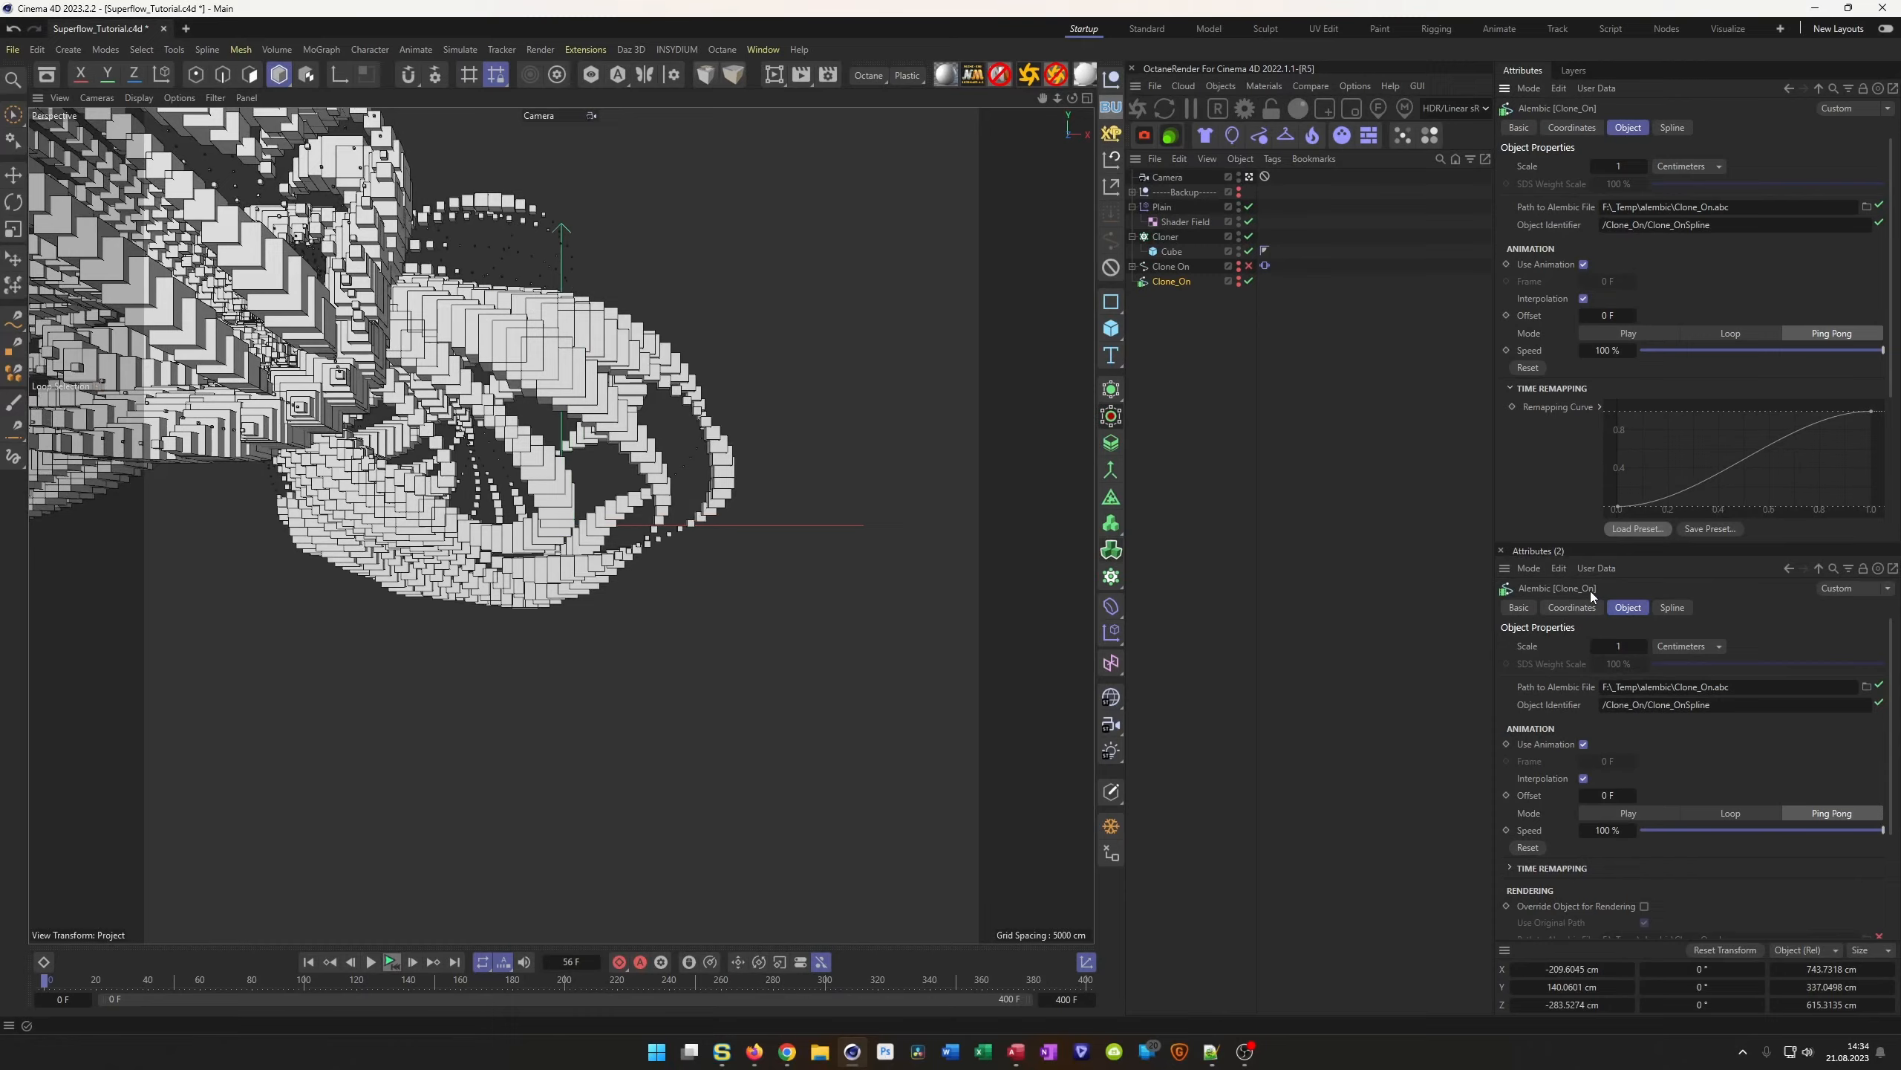
click(371, 962)
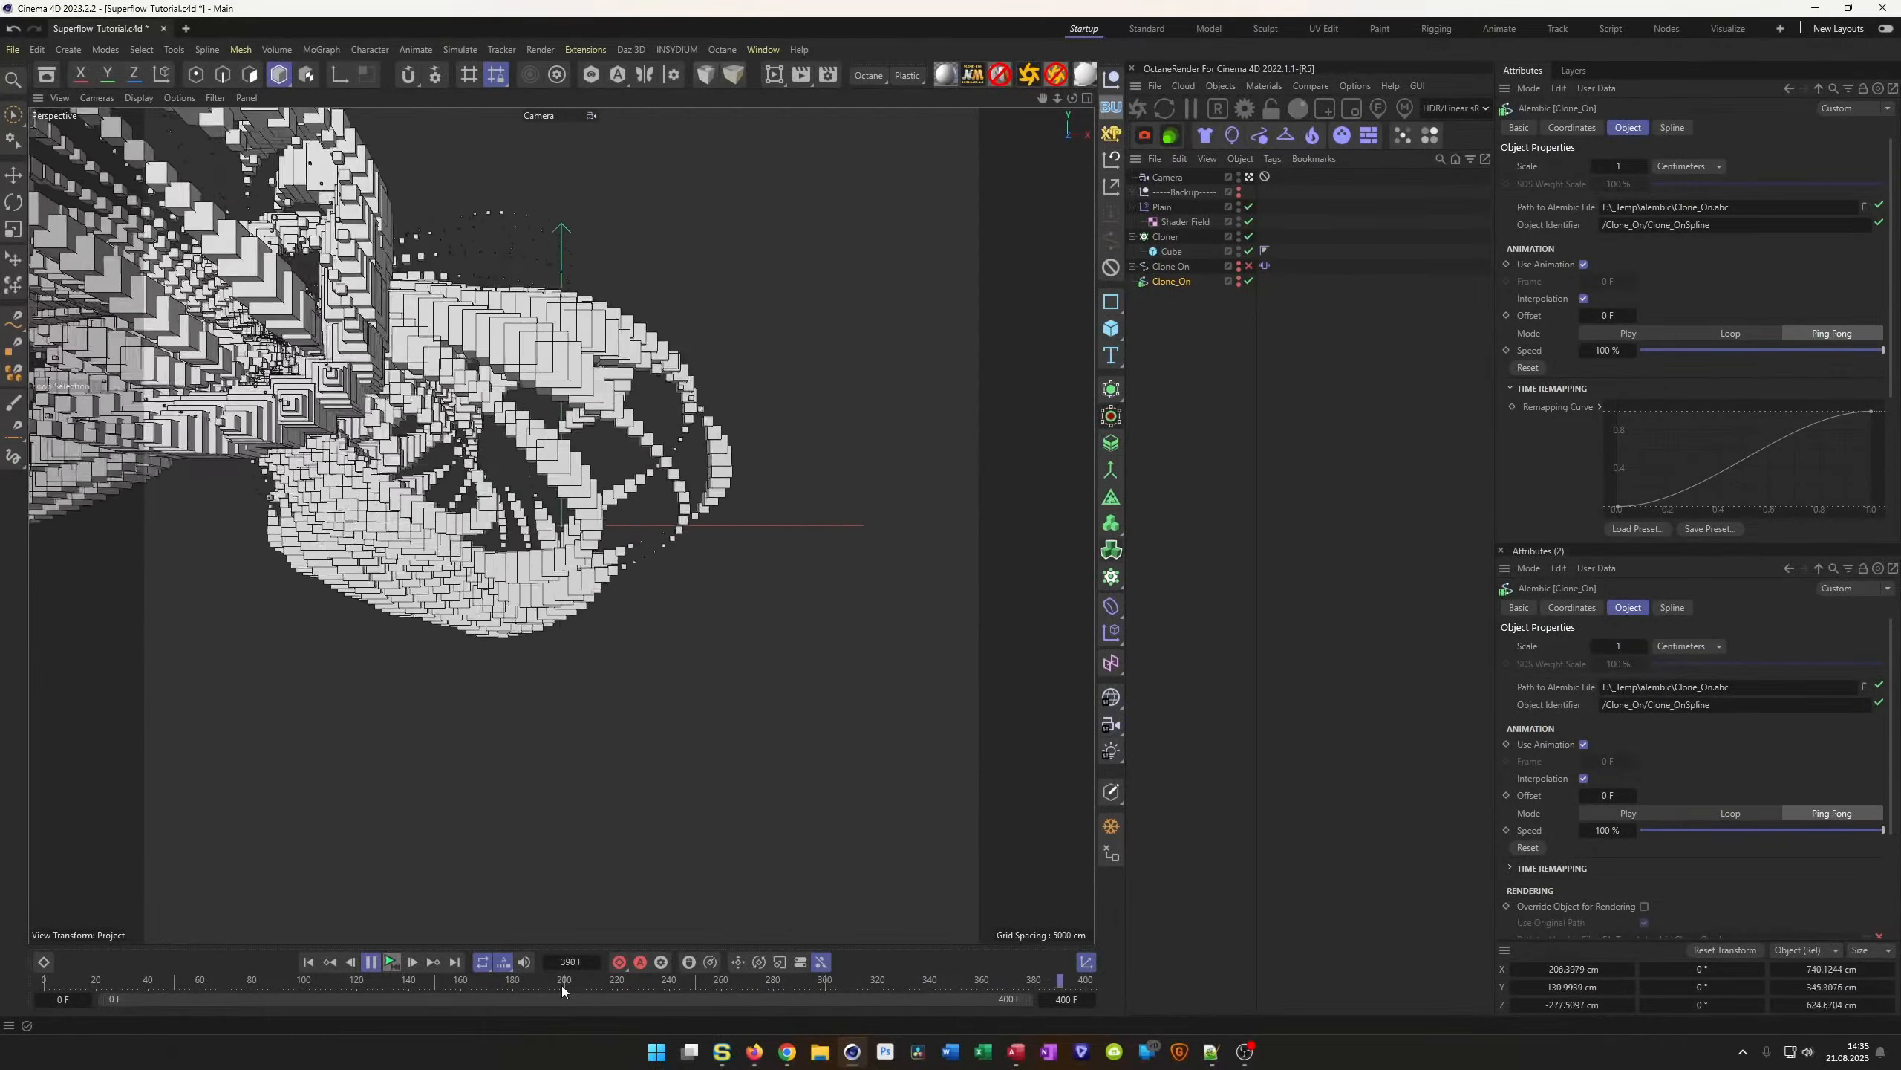
click(561, 985)
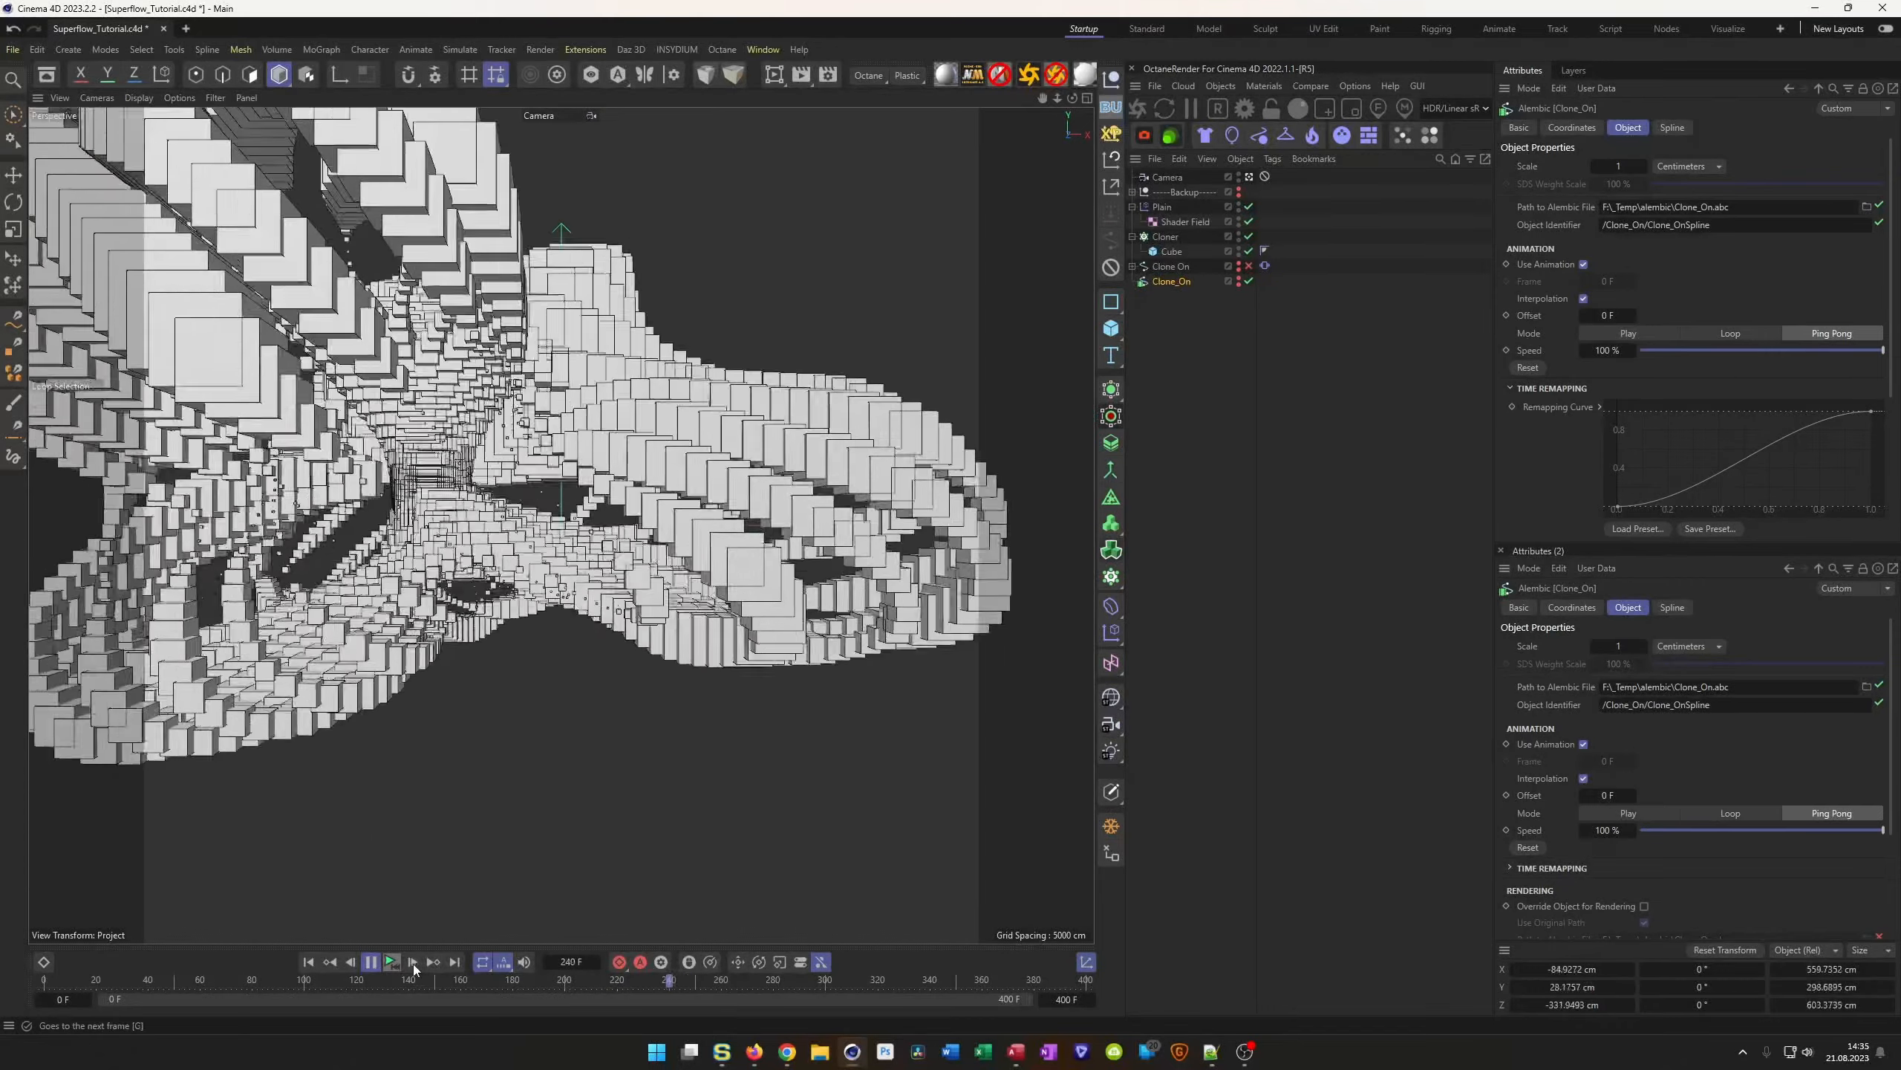
click(391, 962)
Slightly shorten the tangents at the start and end of the remapping curve and replay the animation
drag(1649, 485, 1600, 558)
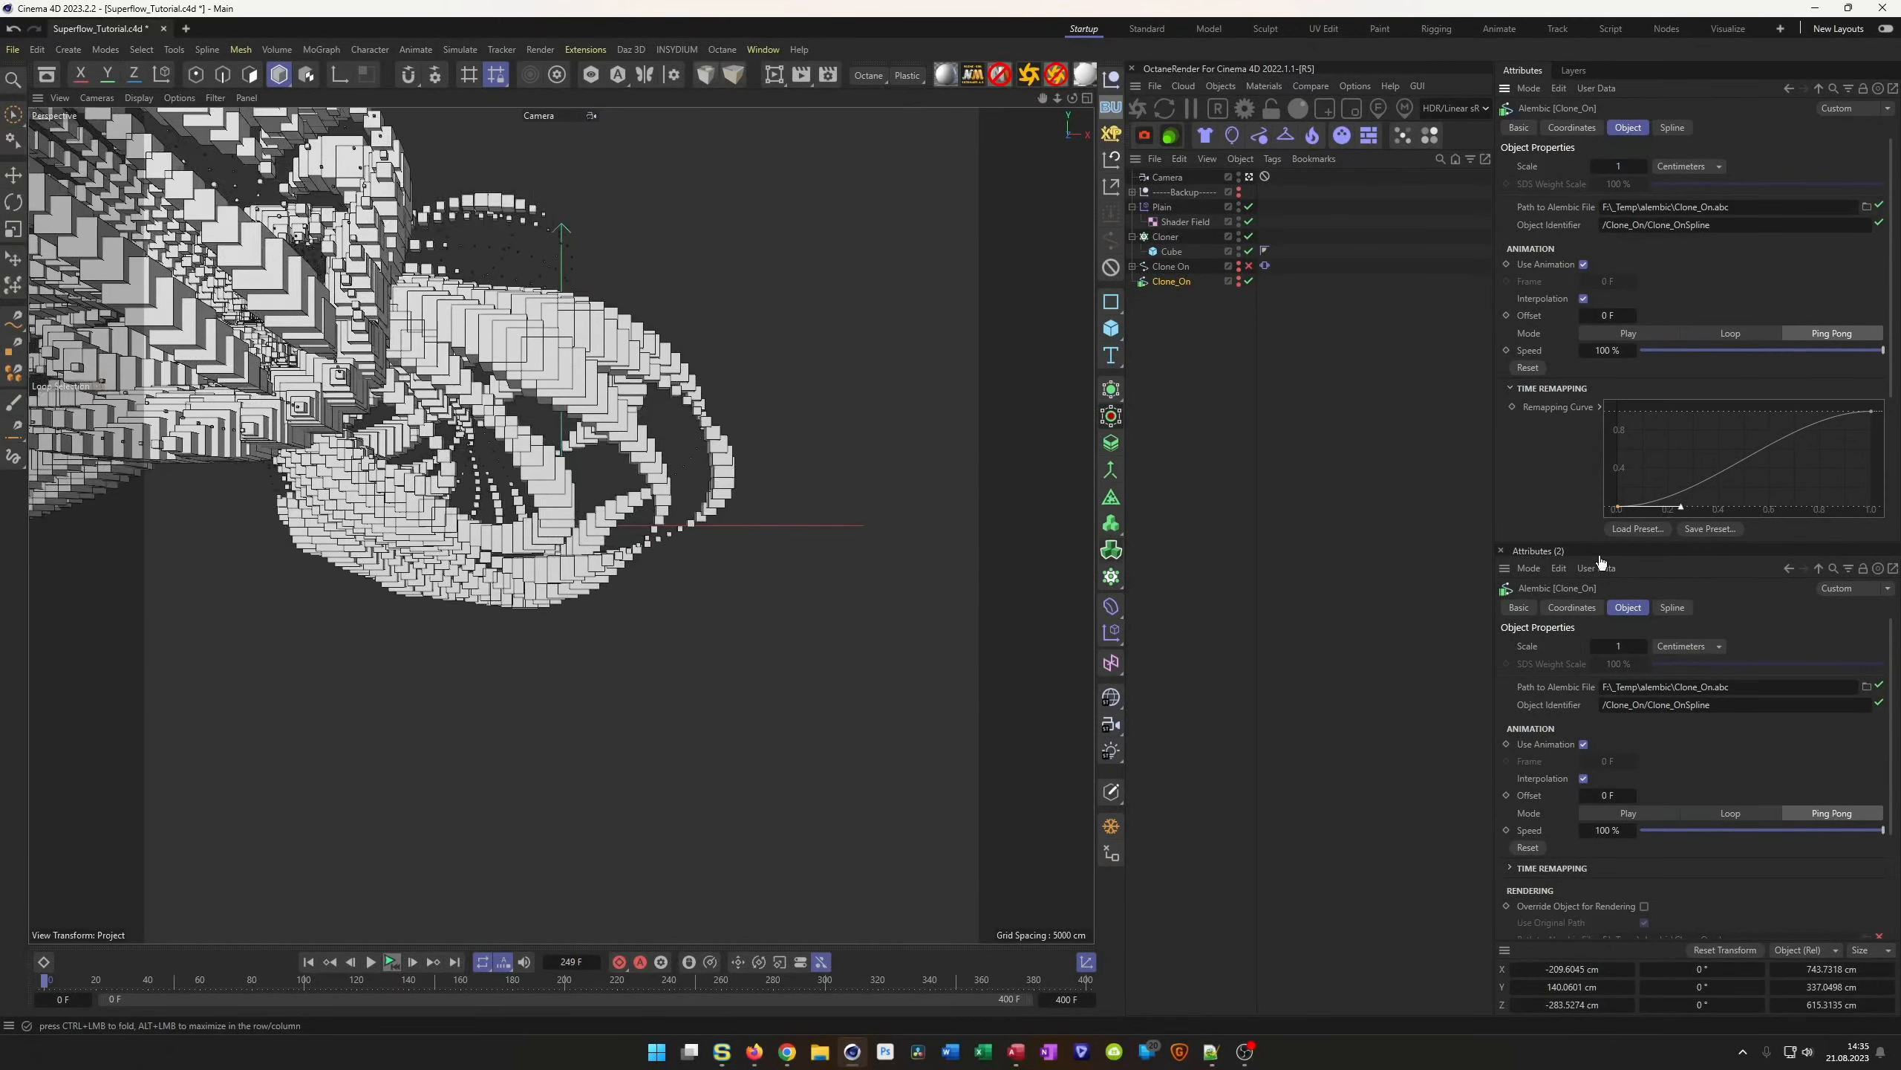
shift+drag(1810, 467, 1897, 394)
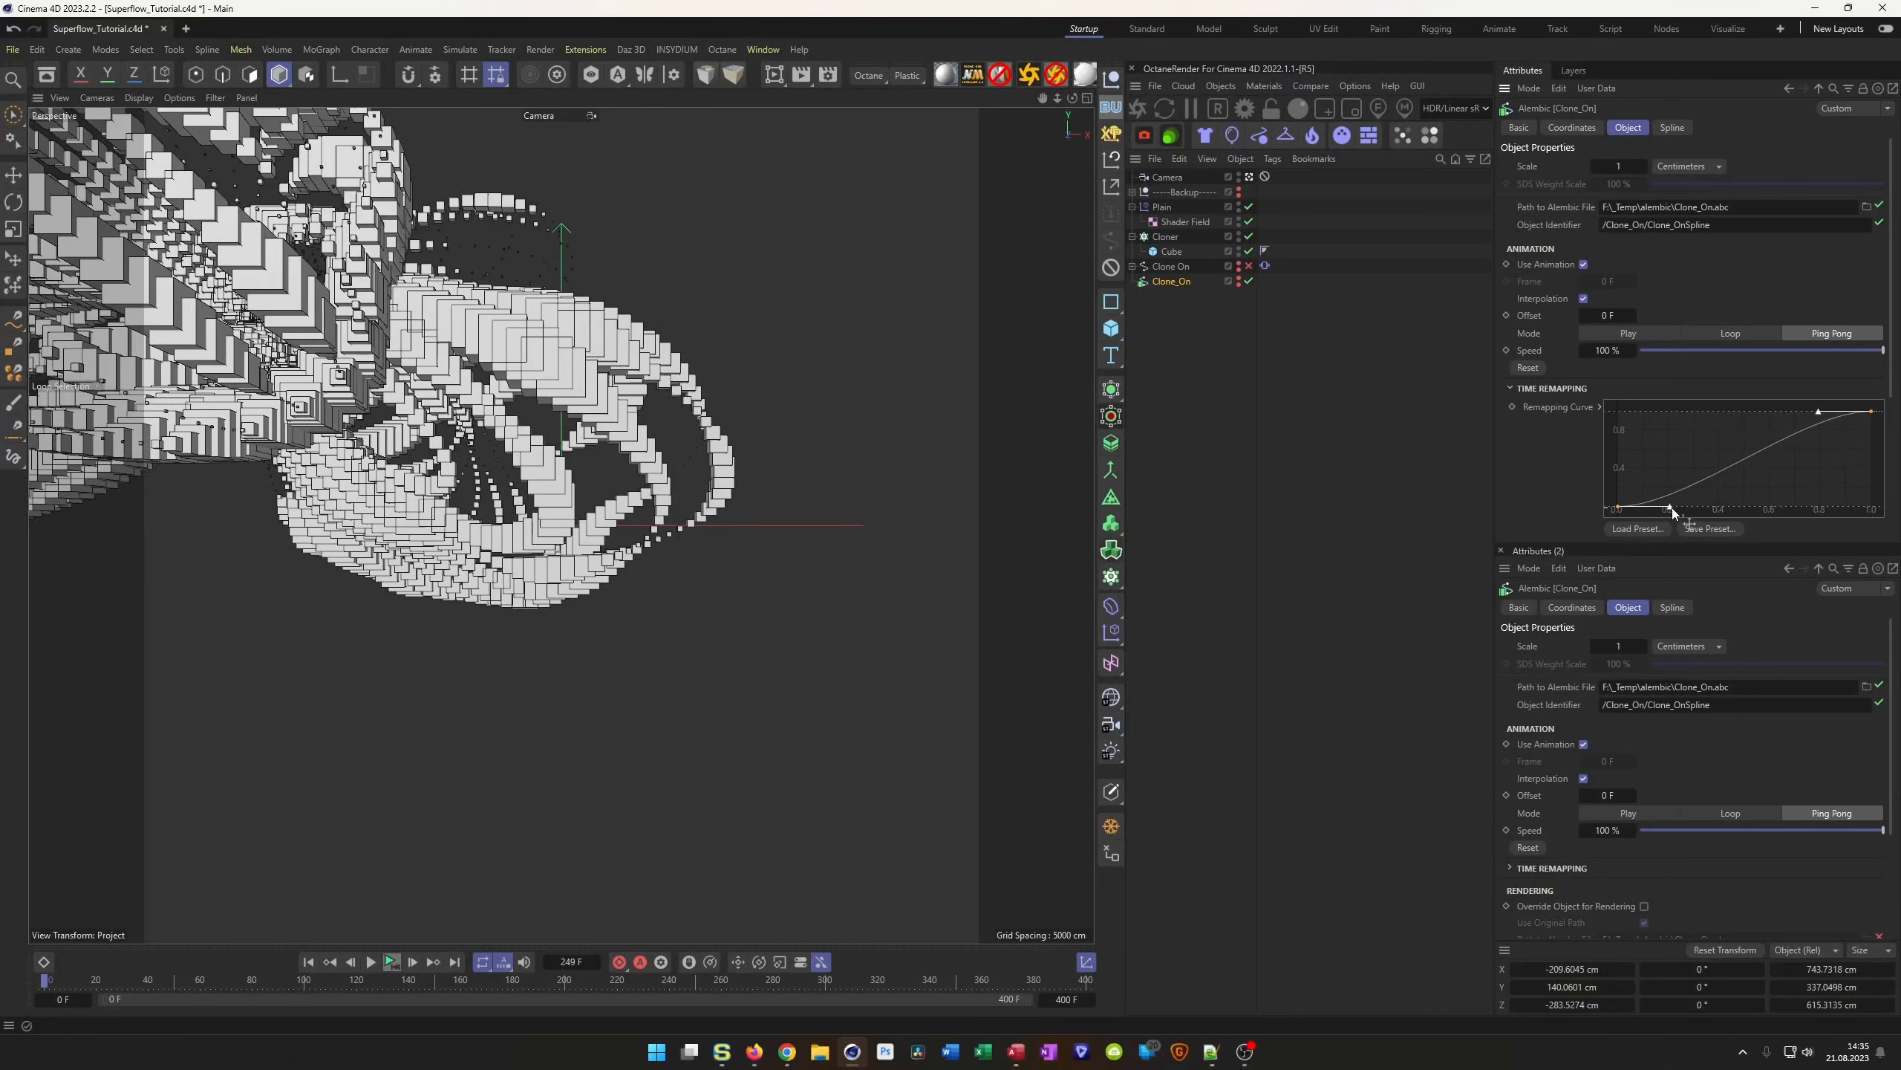
click(391, 962)
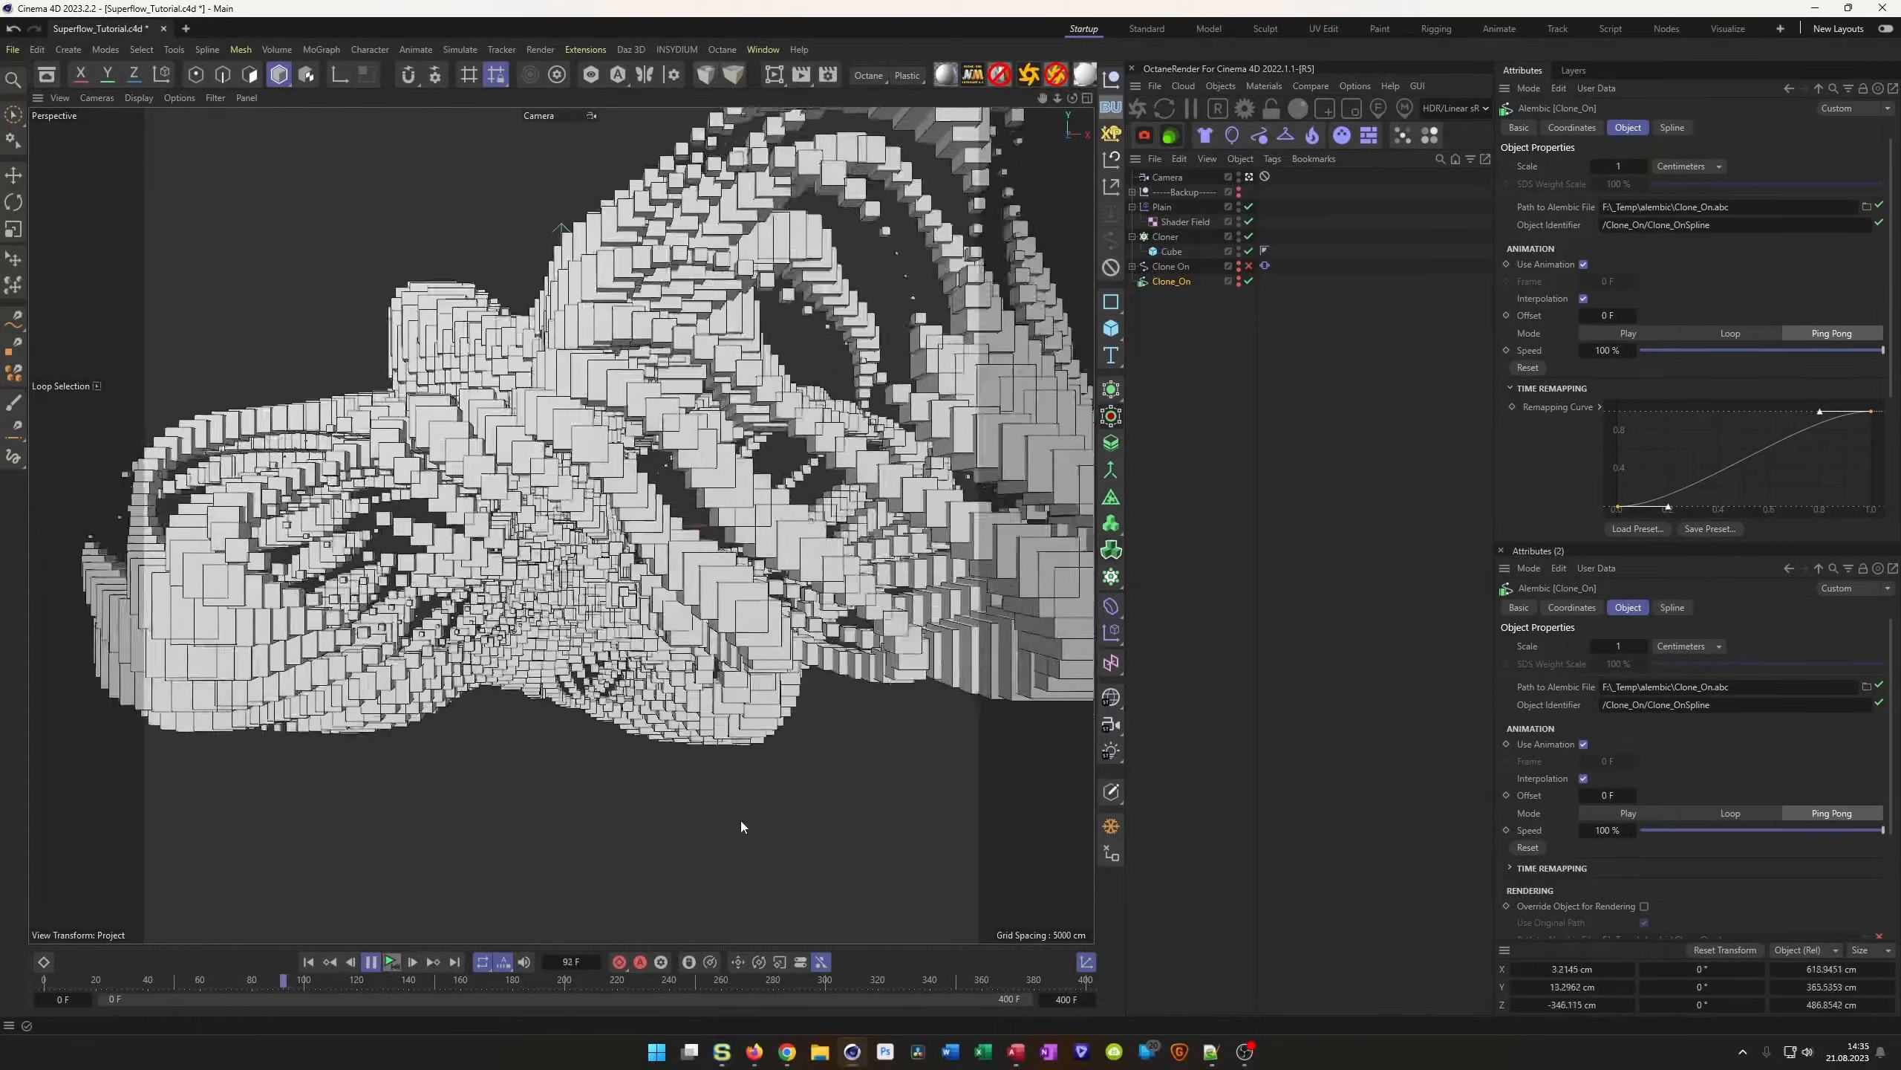
click(392, 962)
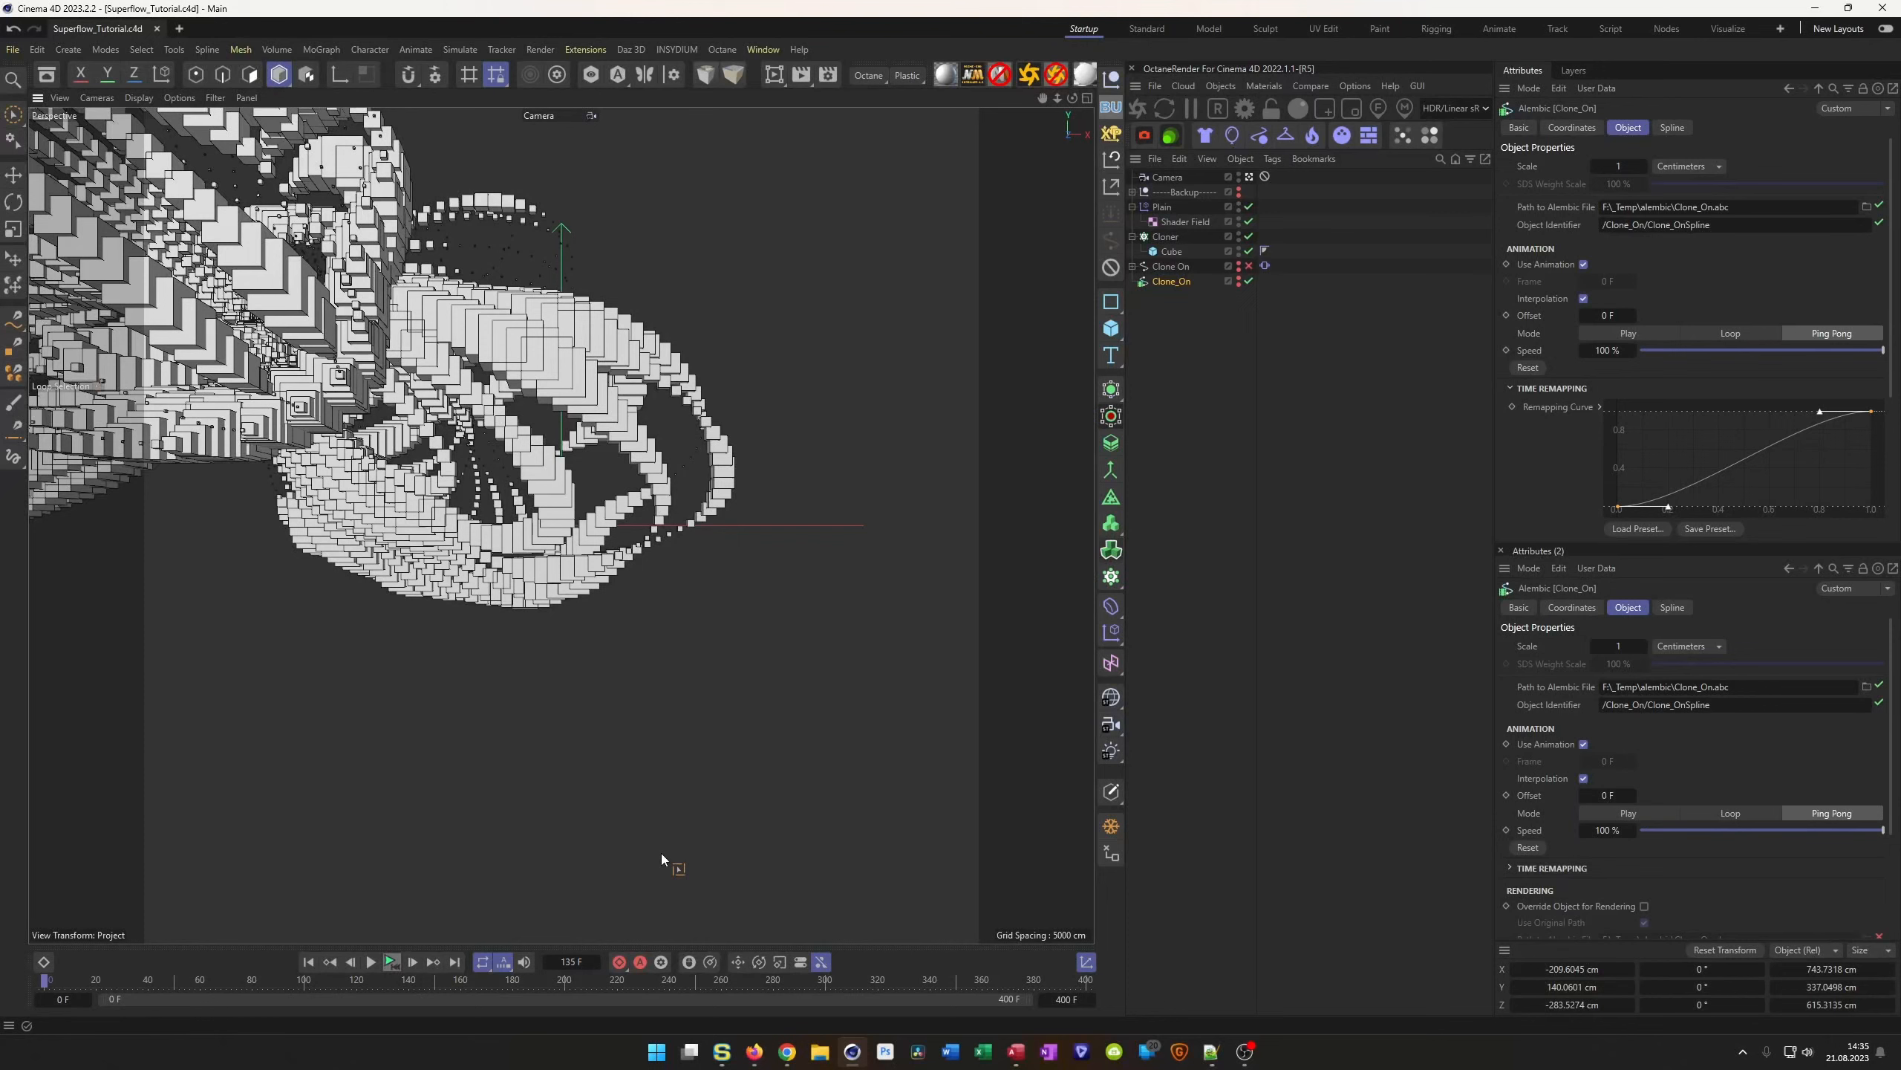
Move the original Clone On spline with its Vibrate tag into the Backup null and save the project
click(1265, 266)
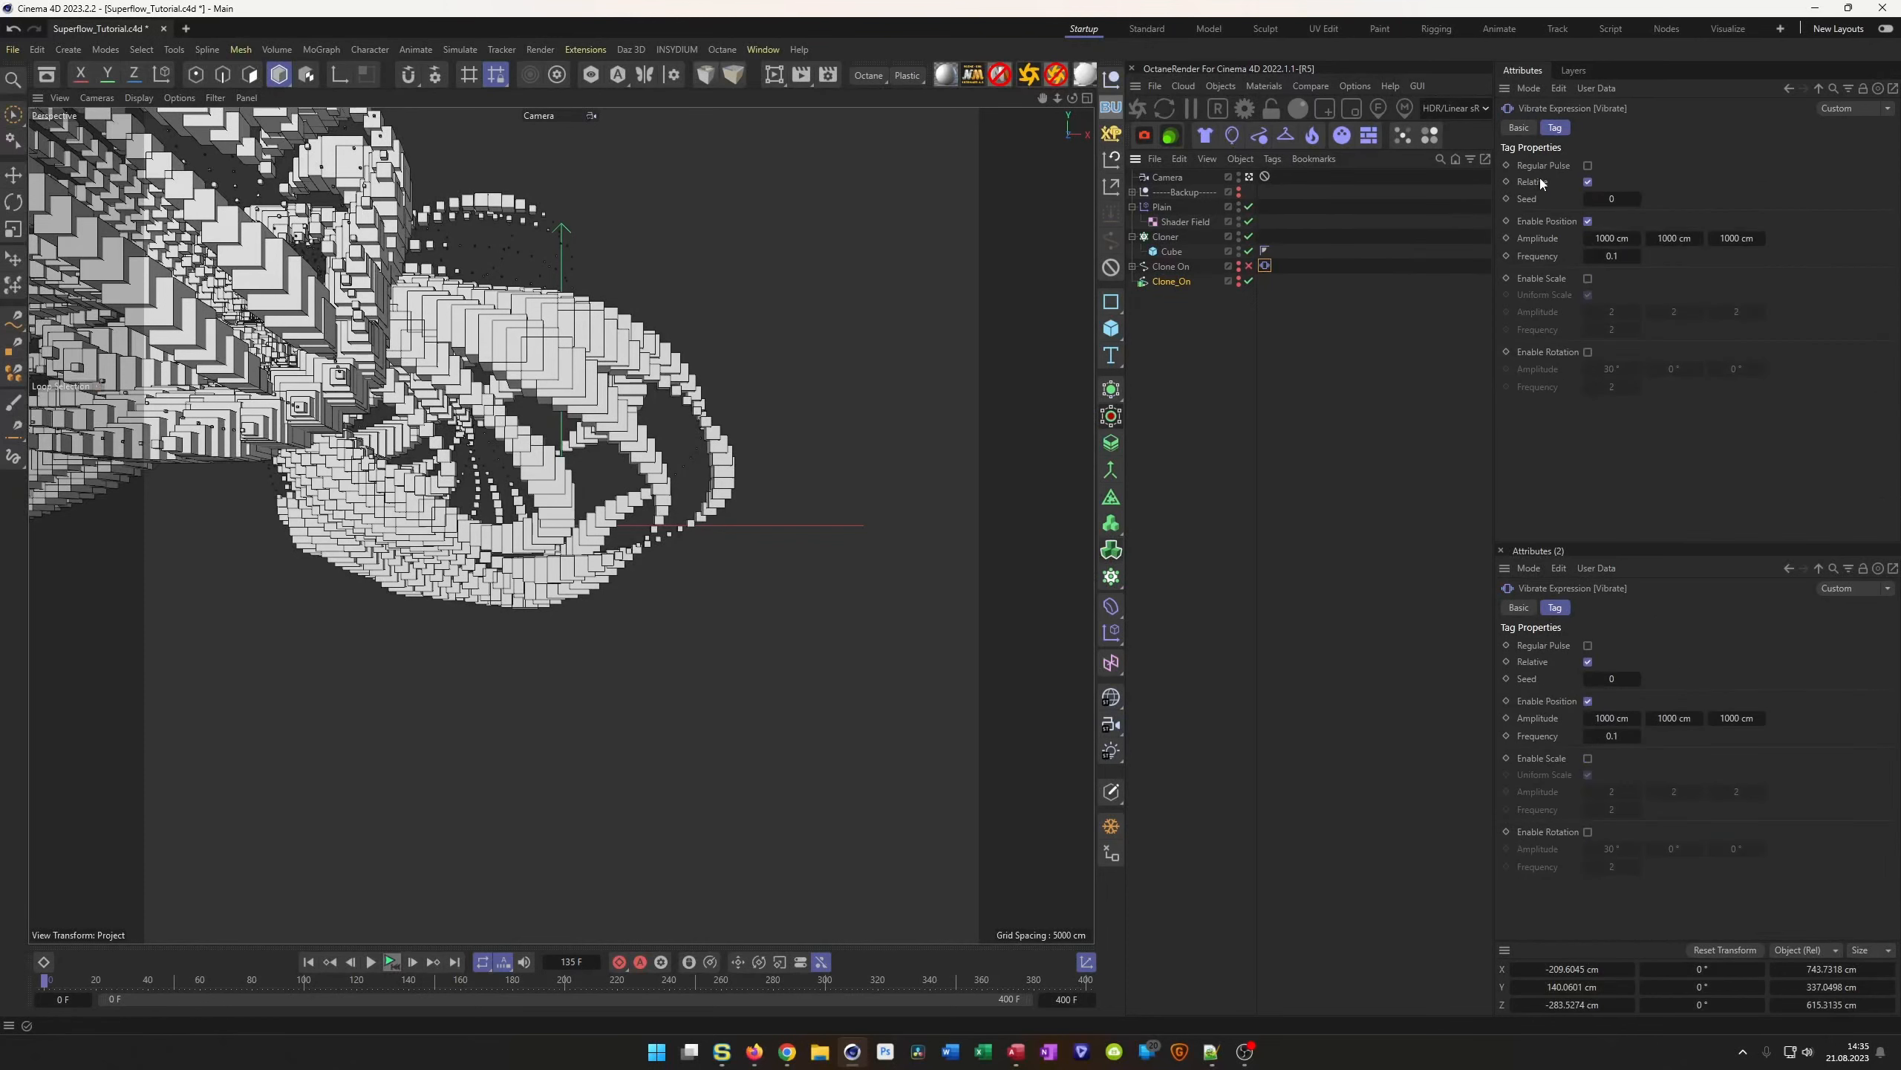
click(1518, 128)
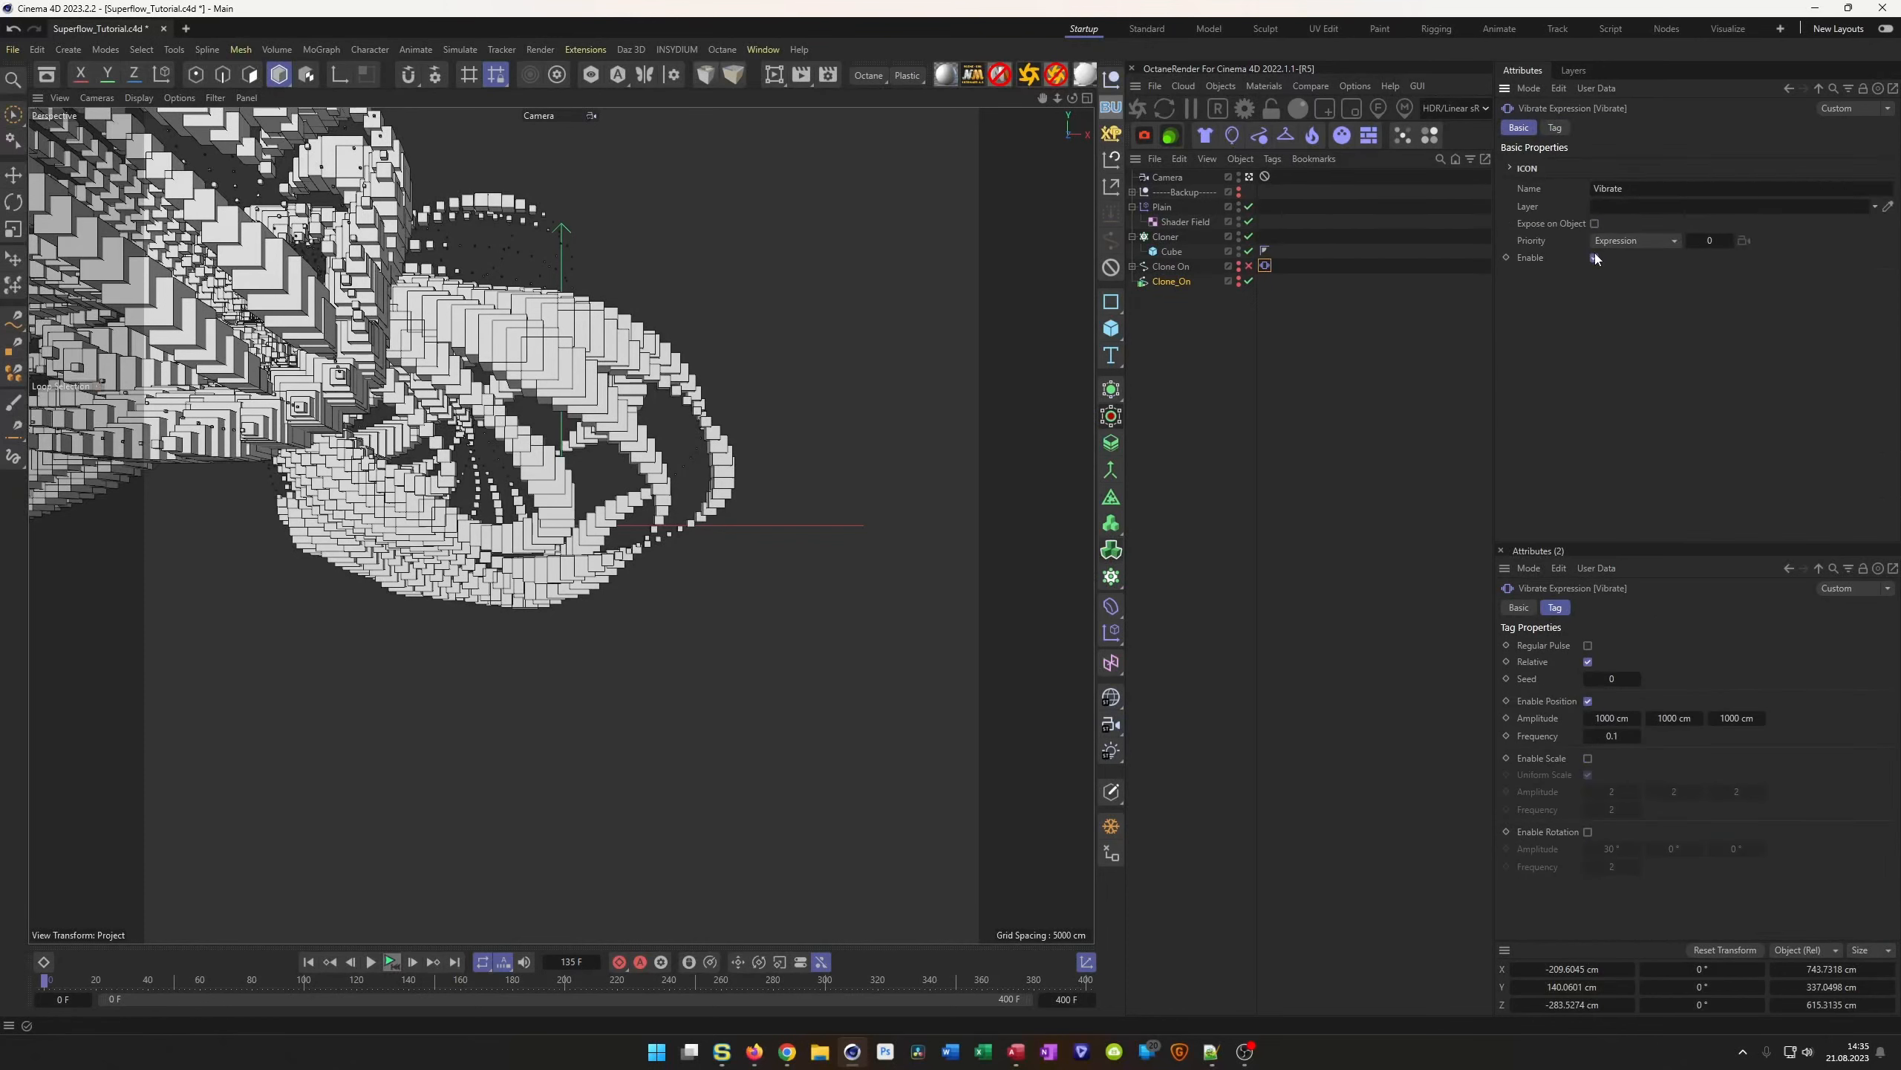
click(1164, 267)
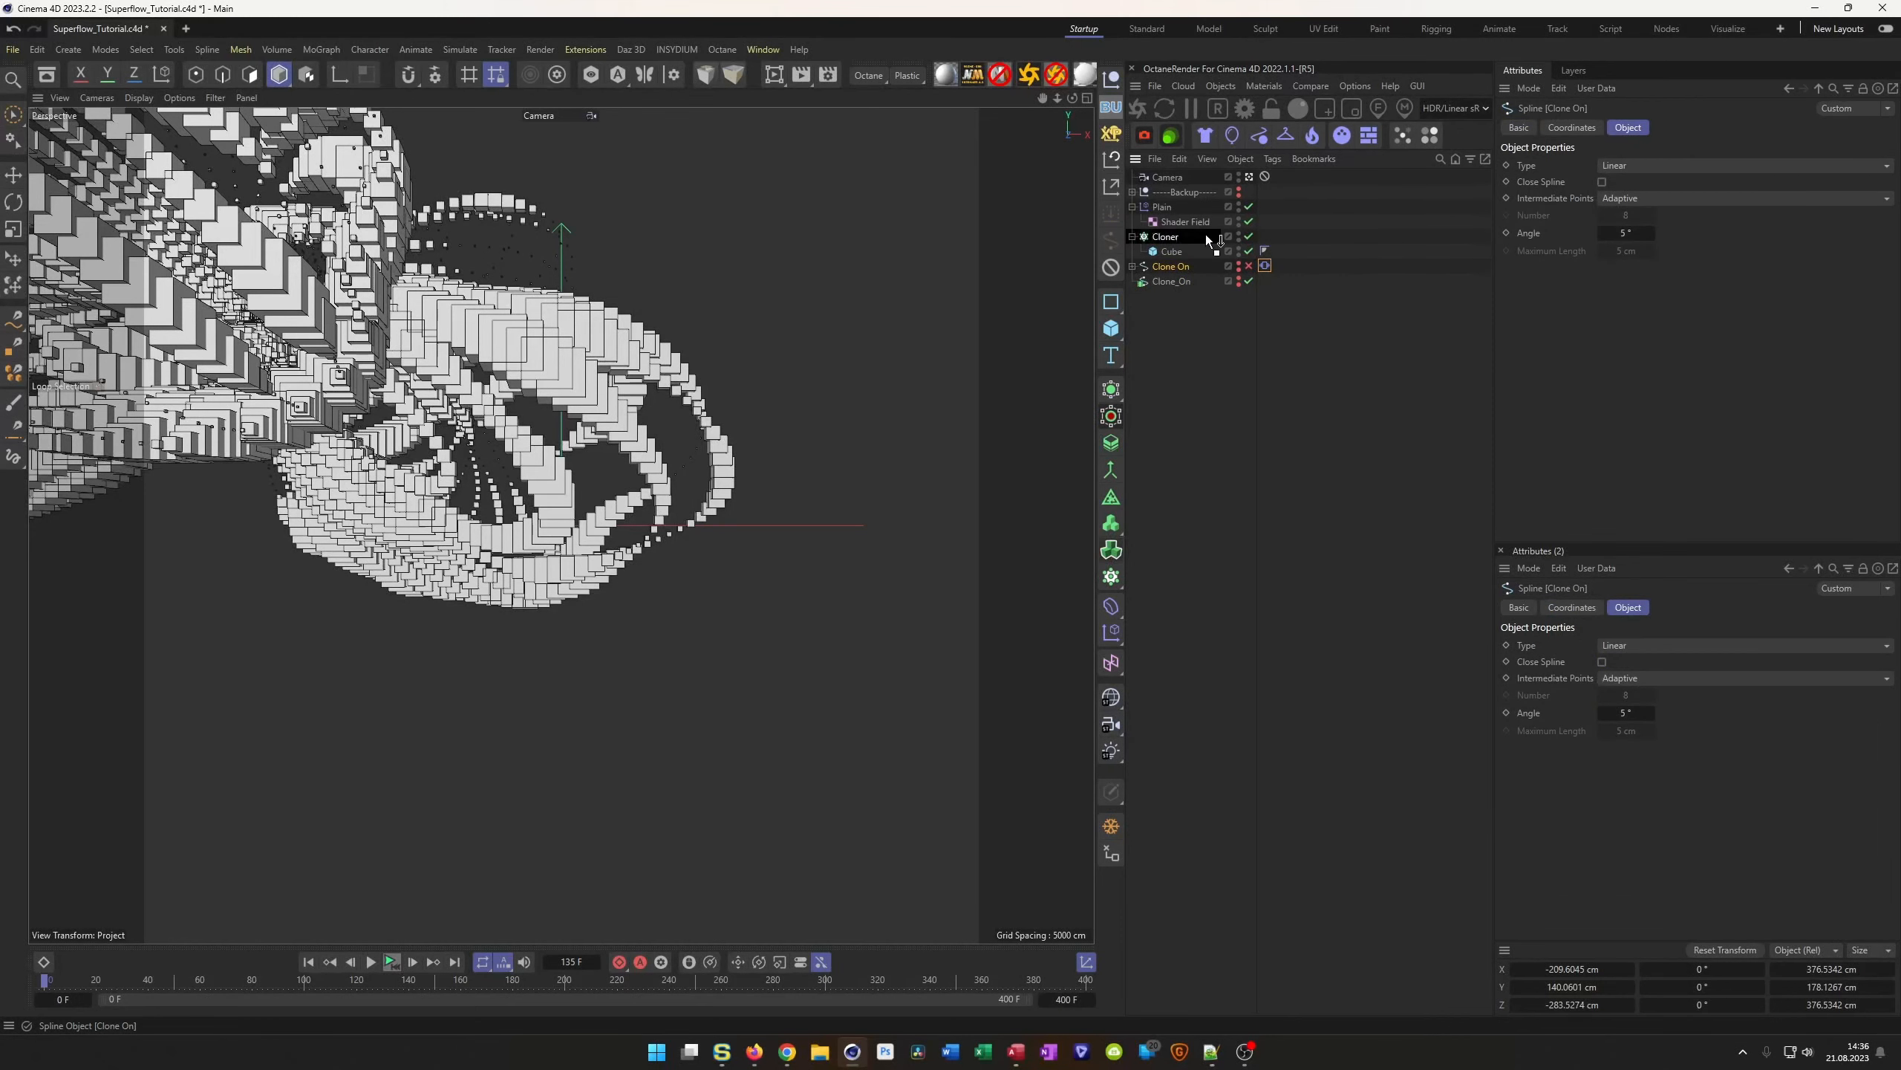
drag(1189, 191, 1186, 191)
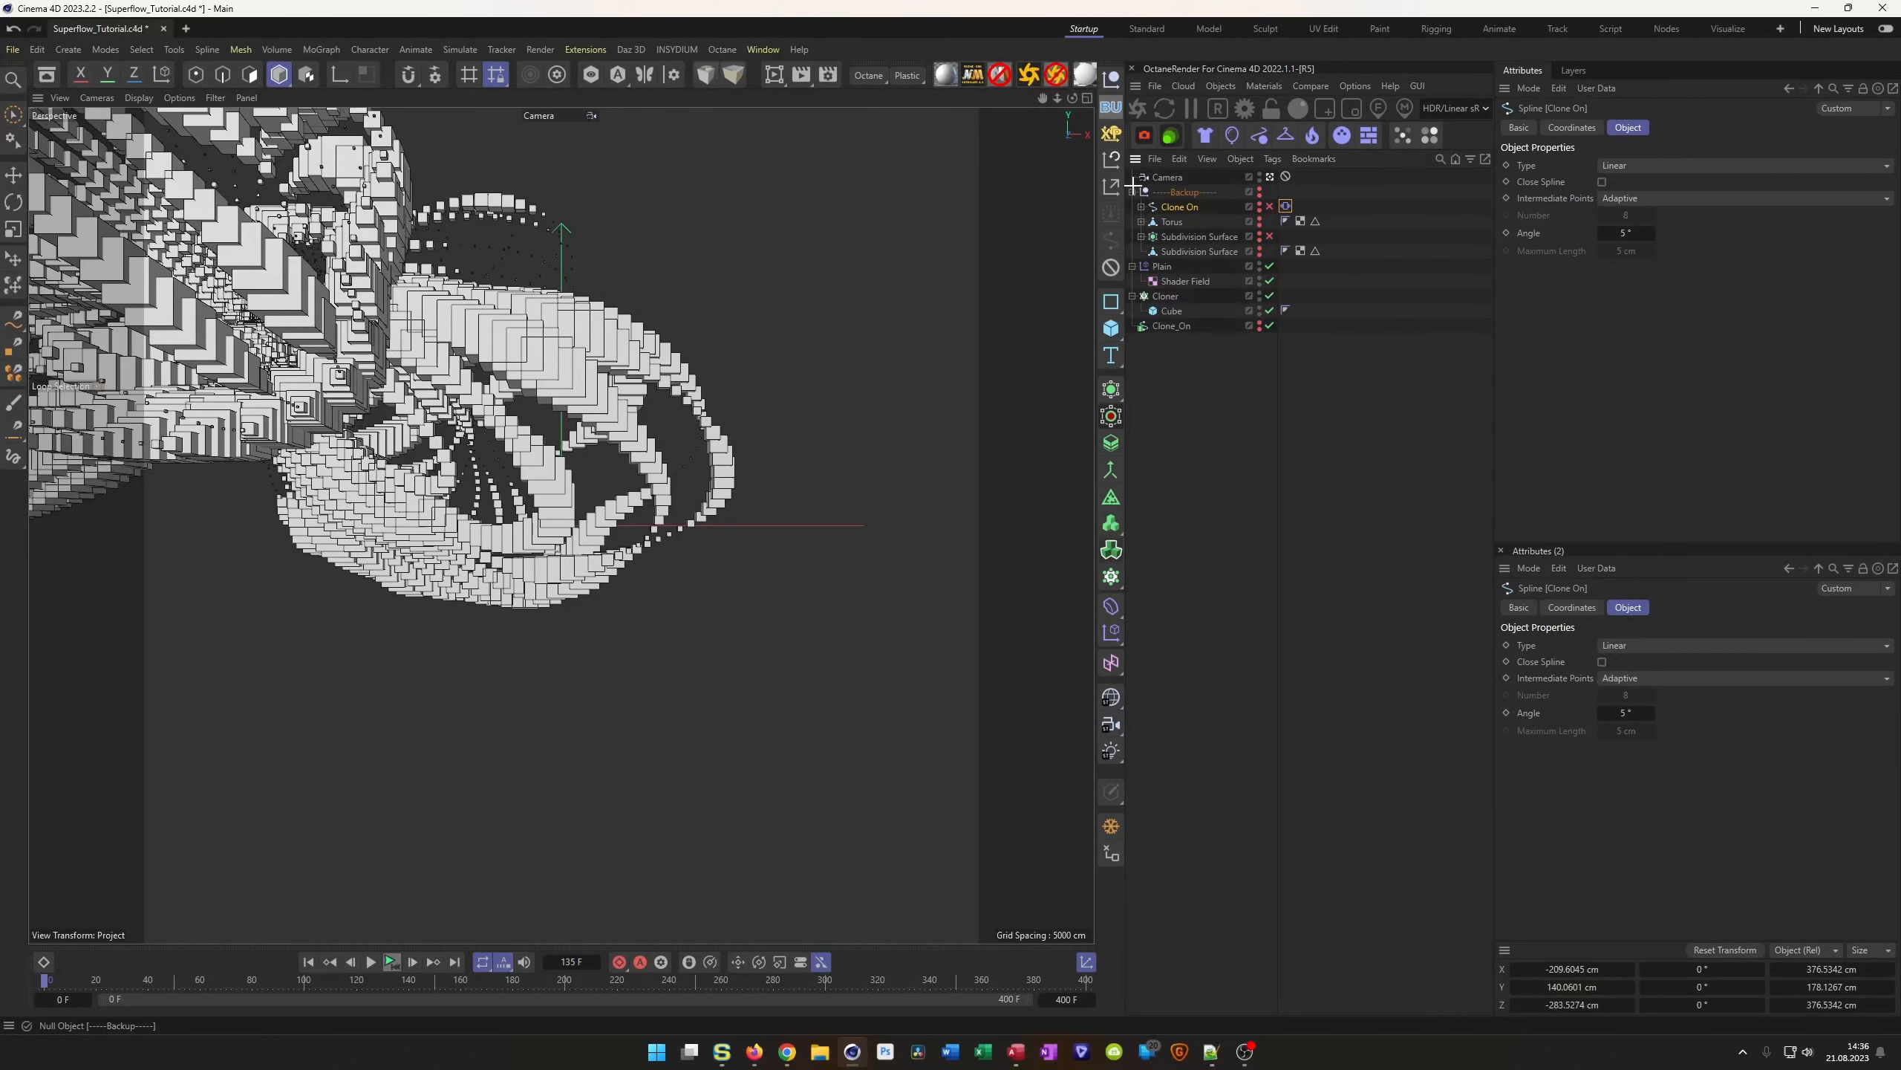
key(ctrl+s)
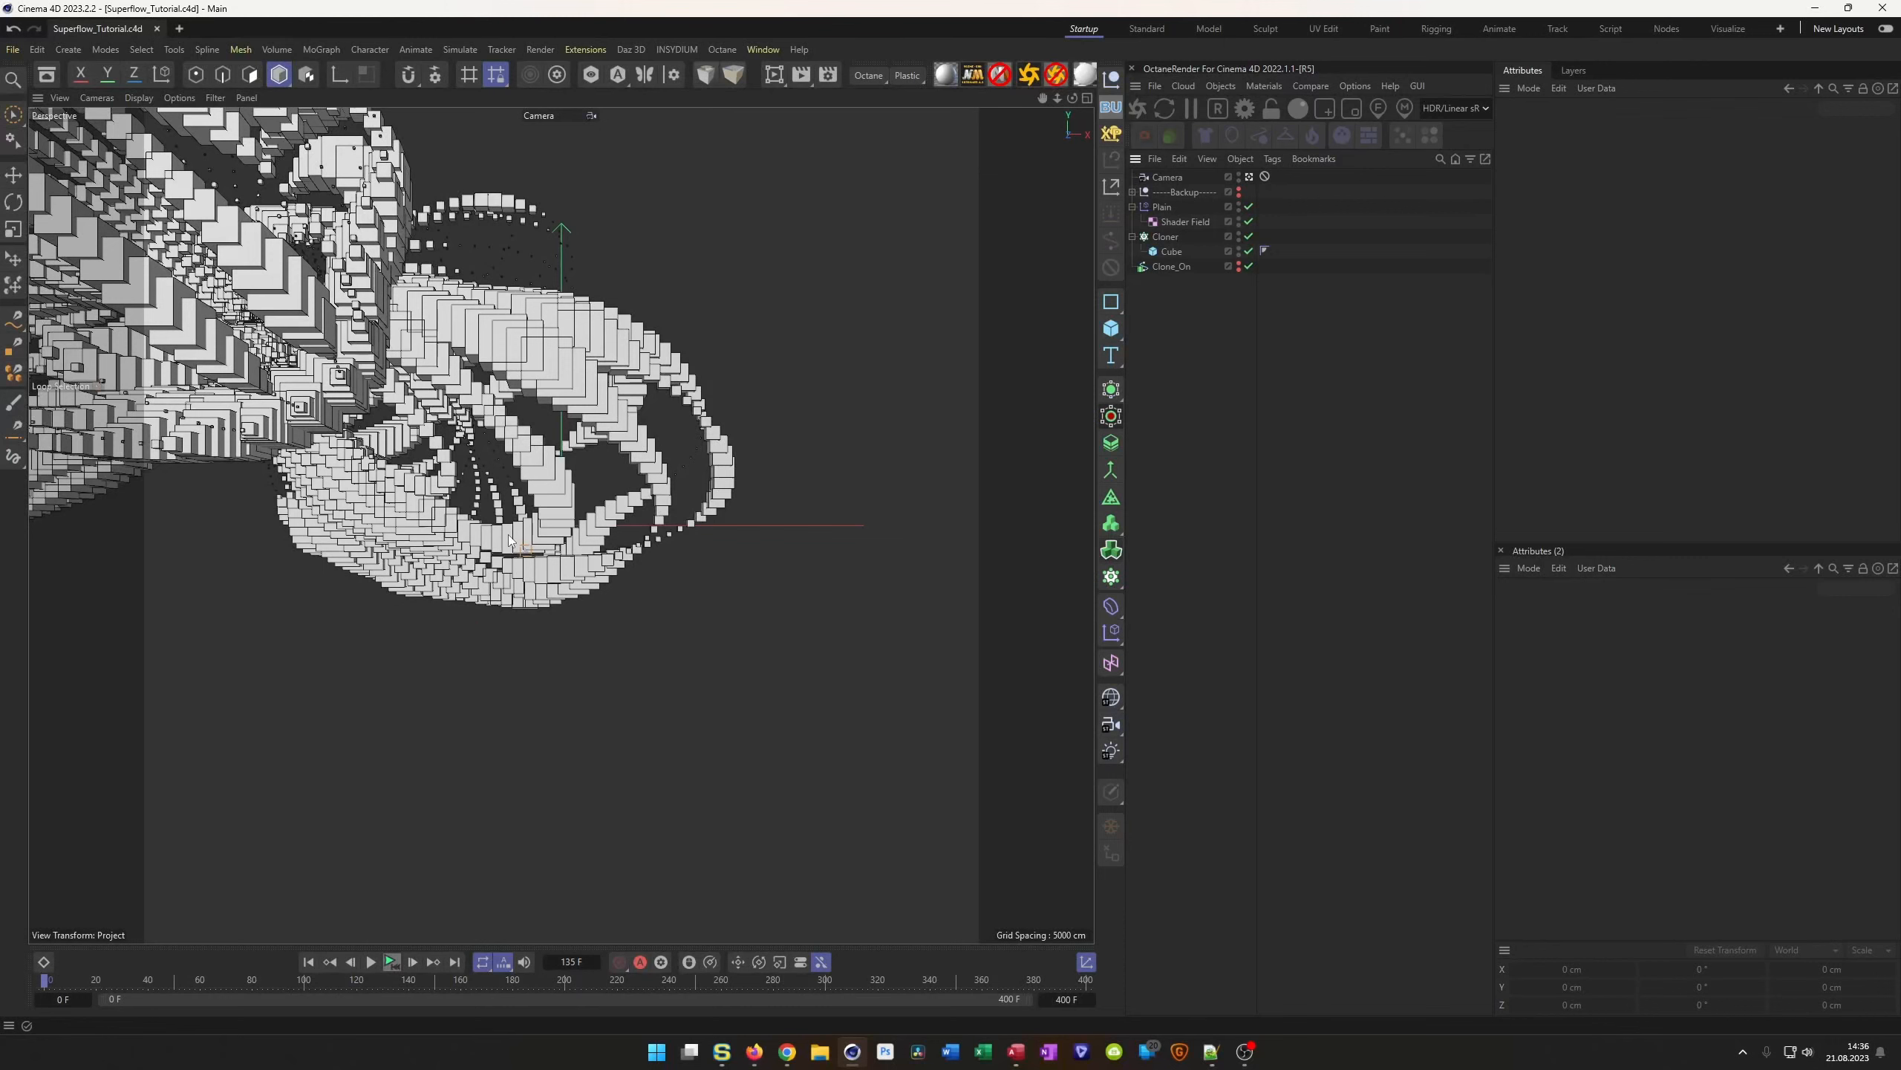
Add a new null at the origin and place the Clone_On Alembic inside it as a child
click(1158, 267)
key(e)
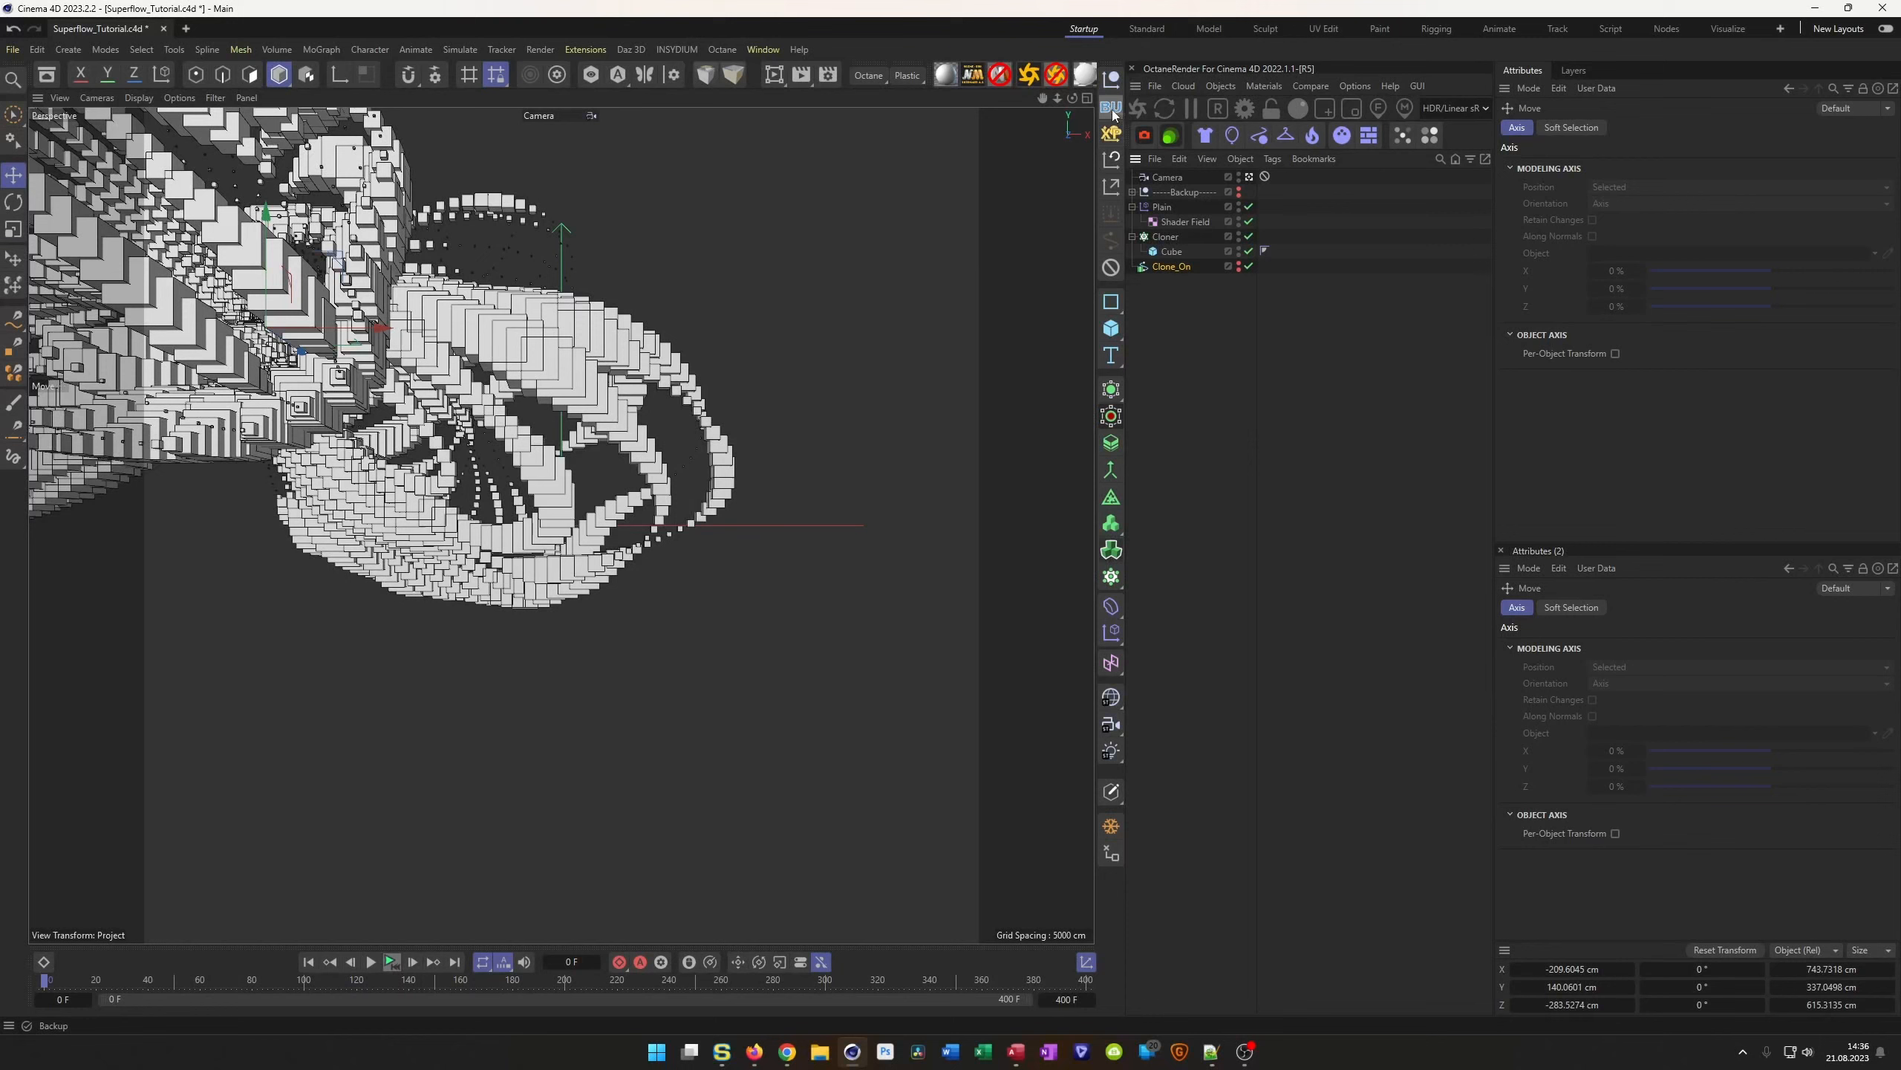
click(1113, 82)
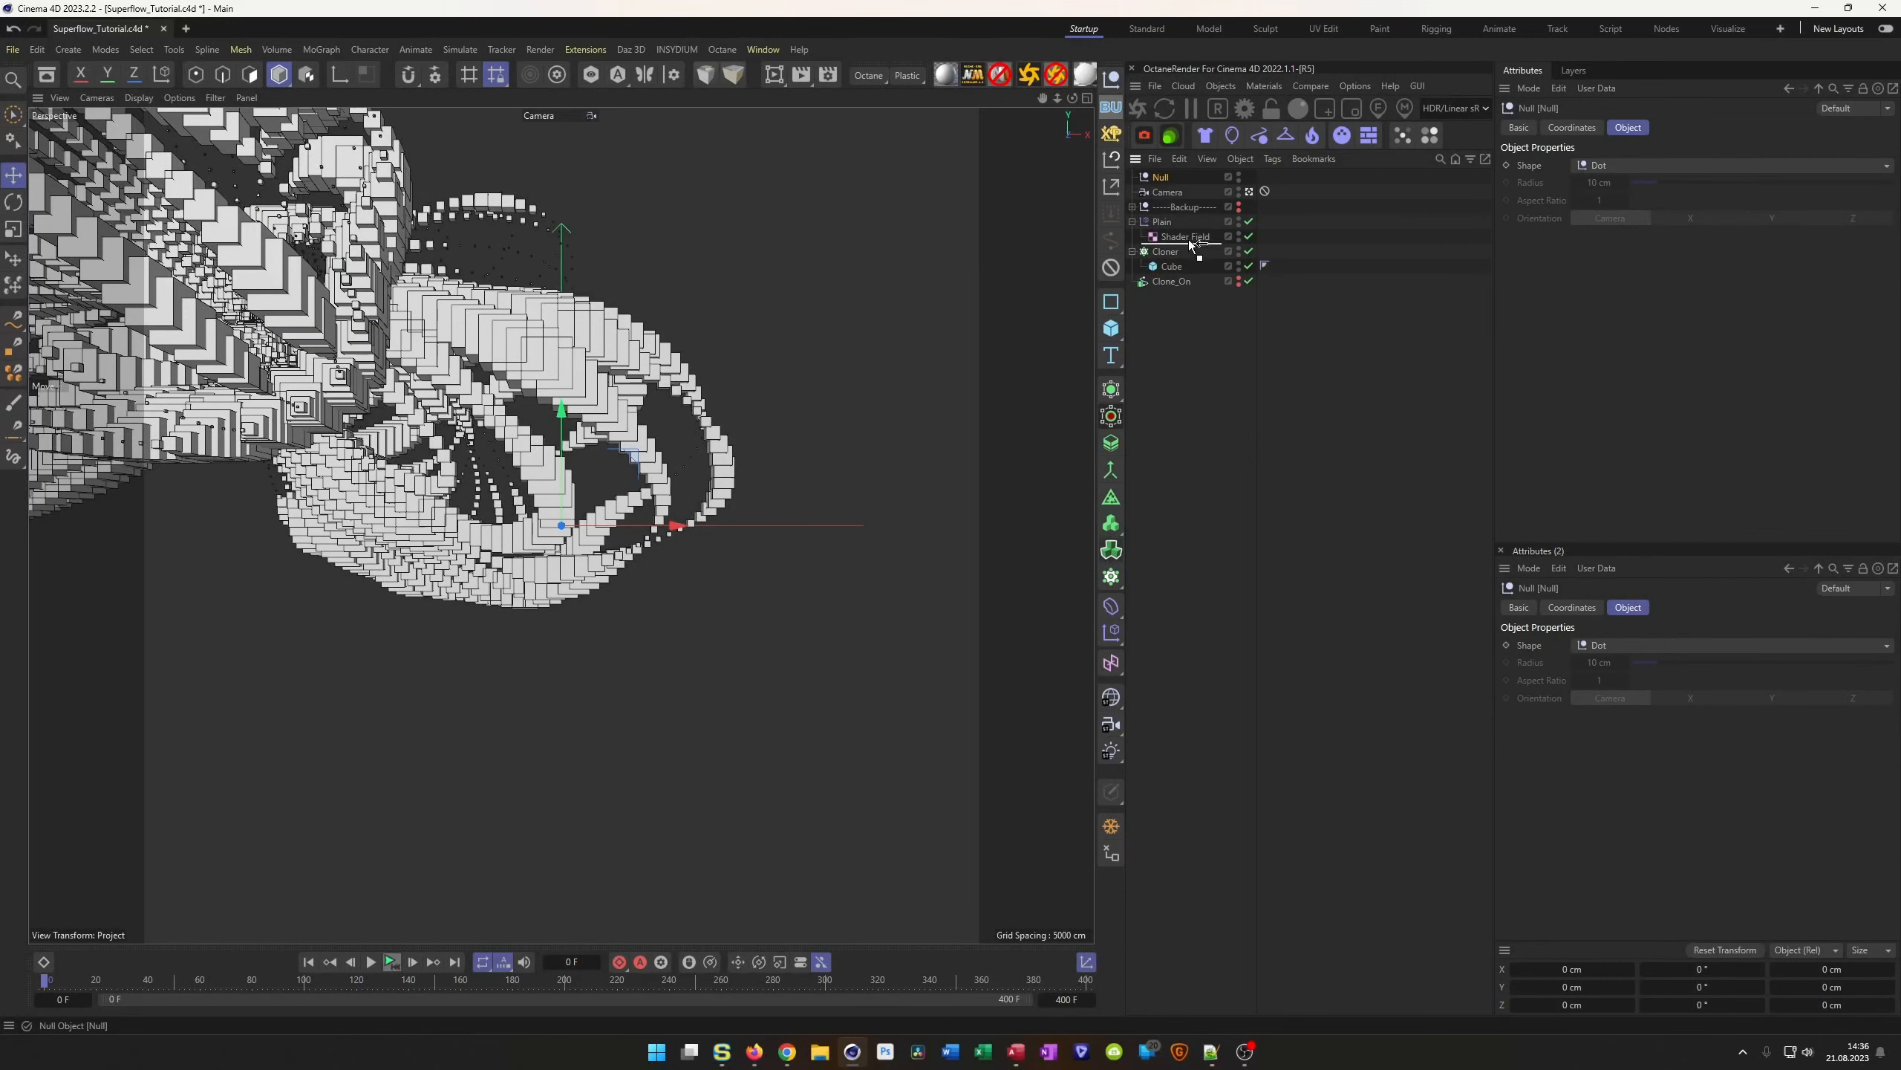
drag(1166, 274, 1162, 268)
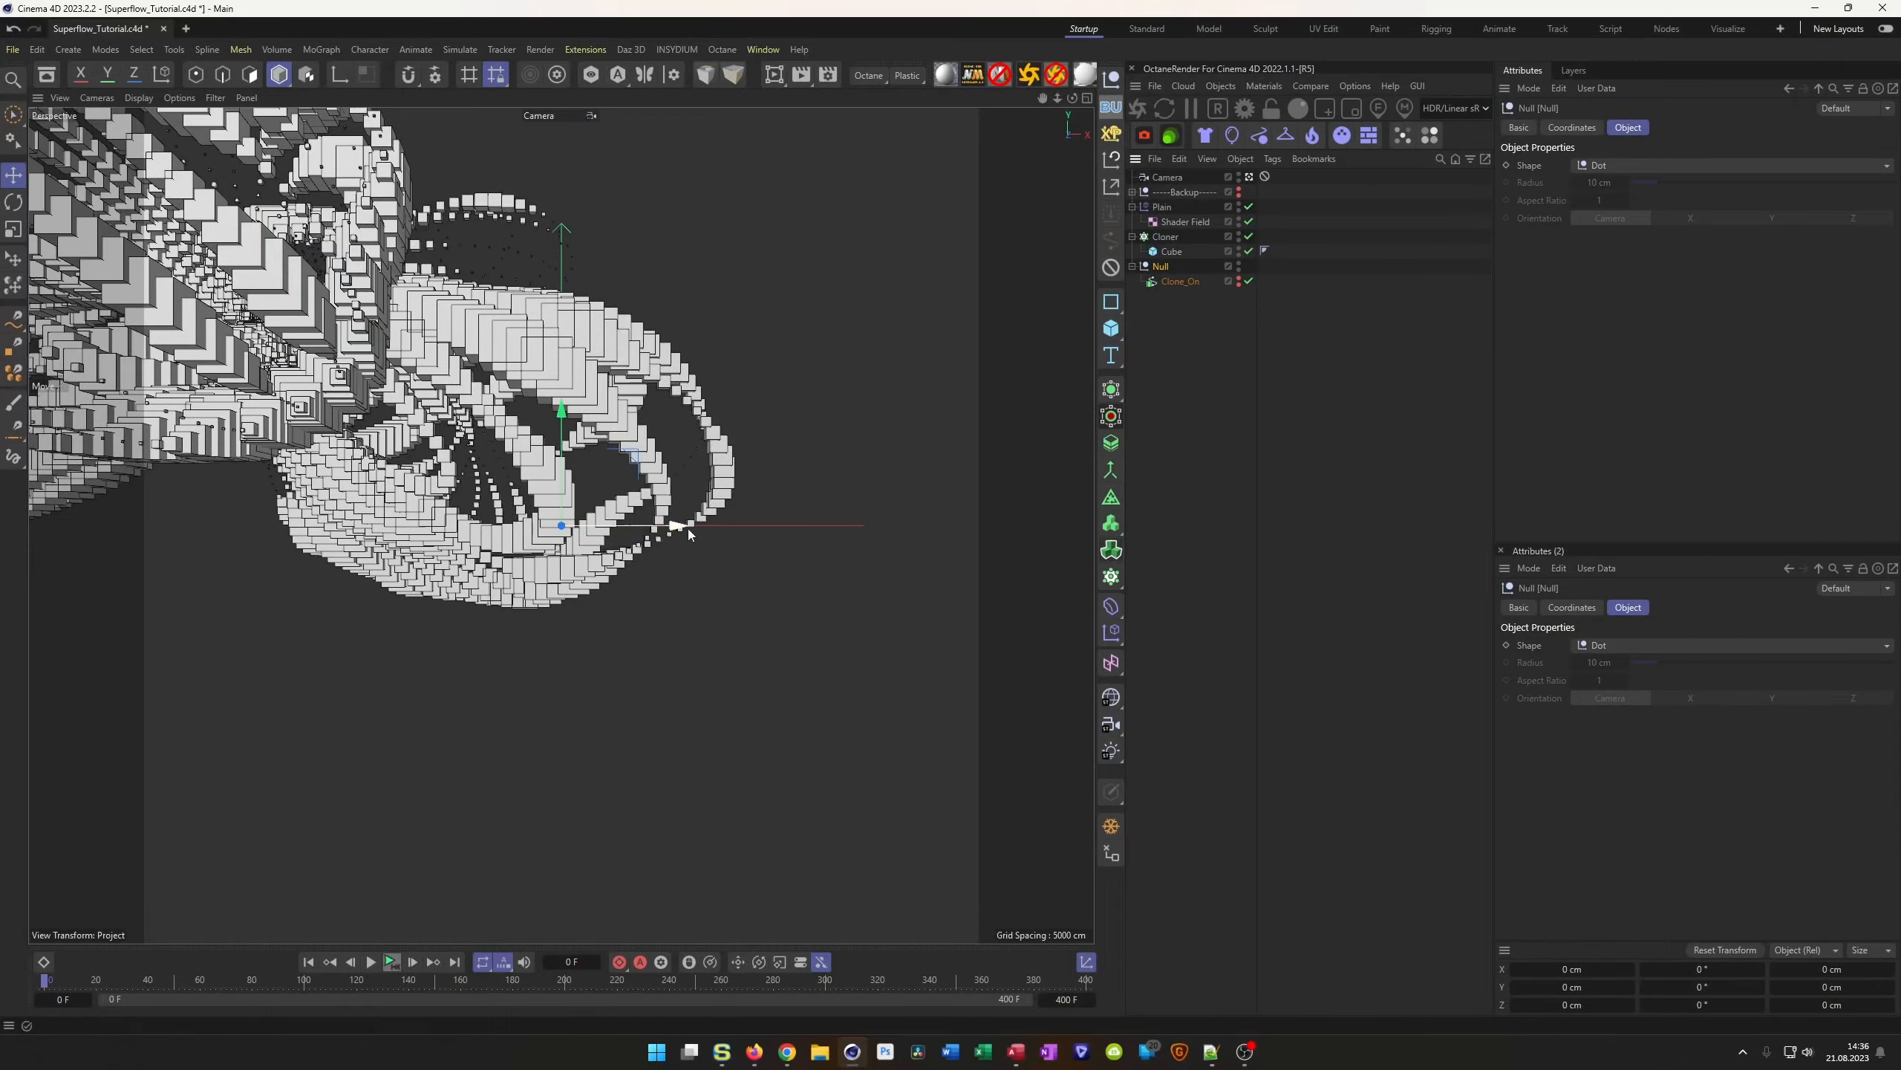
Move the null in the front view to about X 213 cm, Y -137 cm, centring the form on the world origin
drag(688, 529, 649, 531)
middle_click(650, 599)
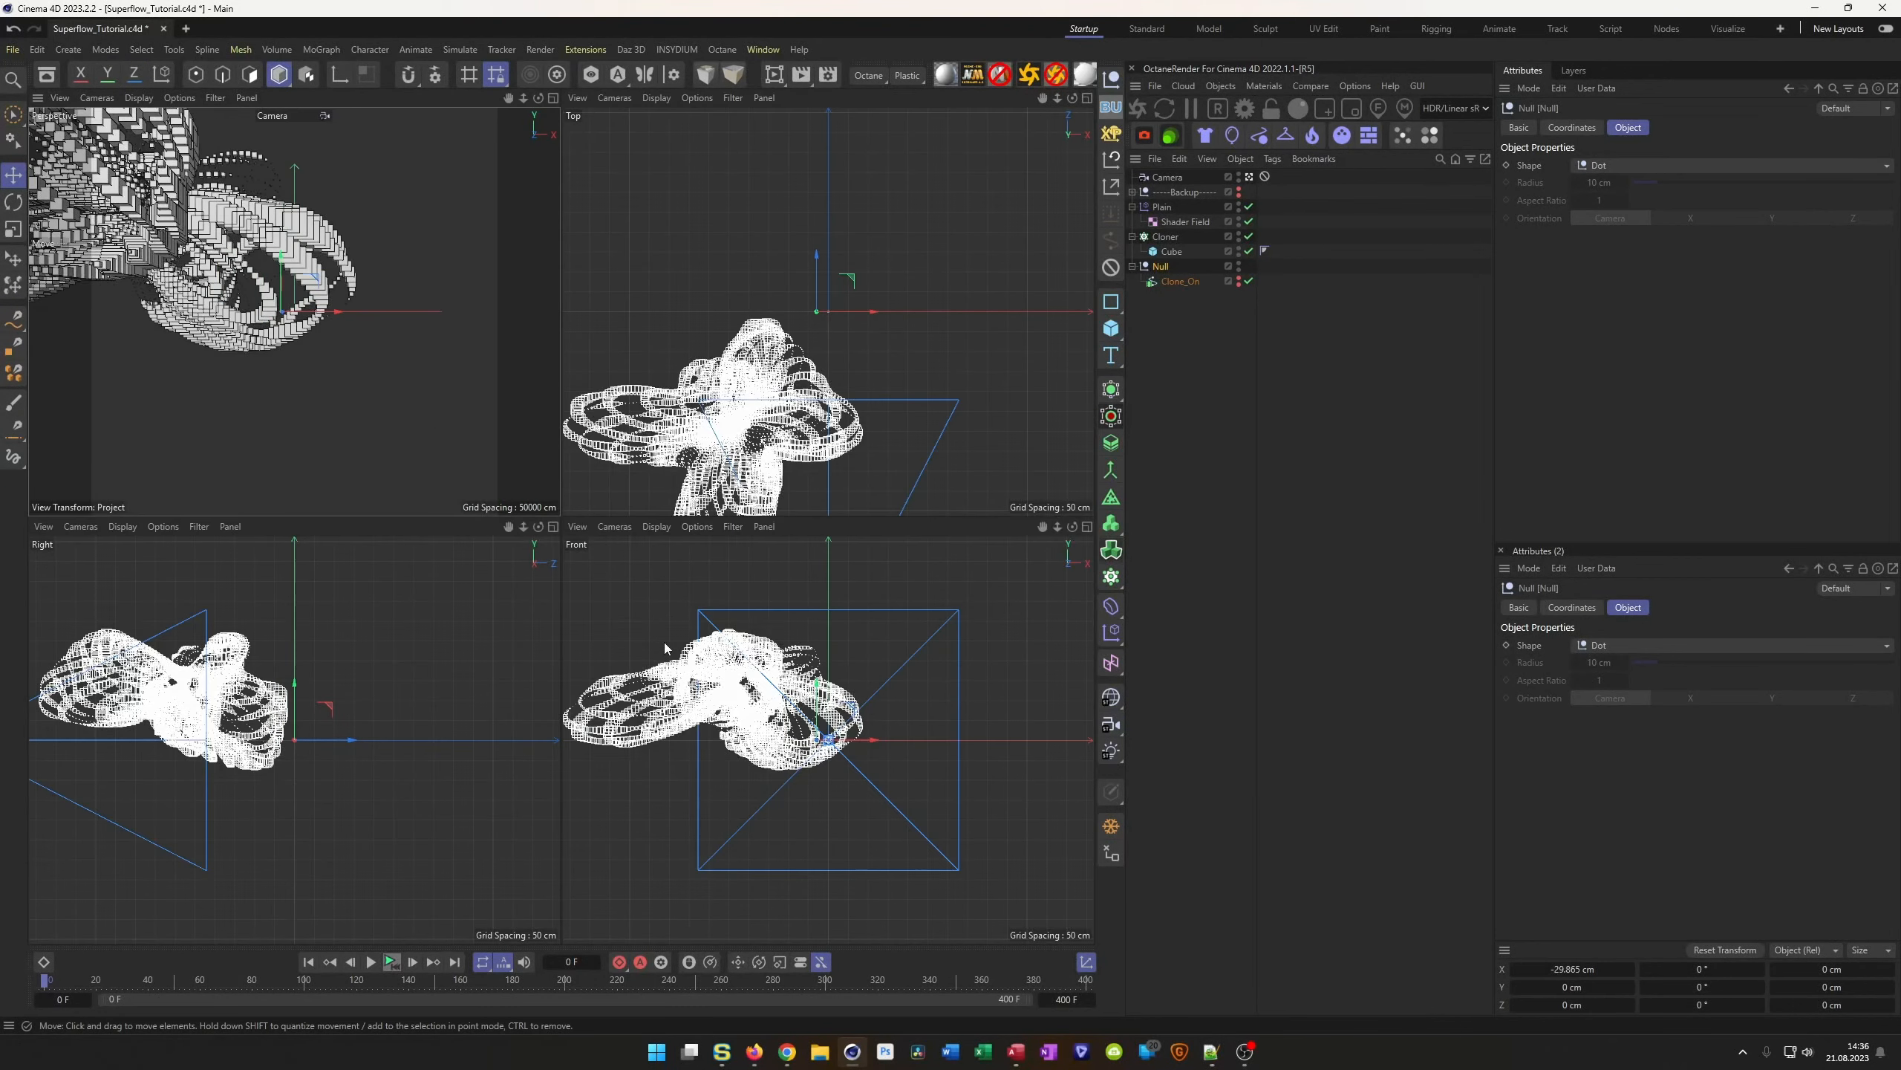
middle_click(664, 642)
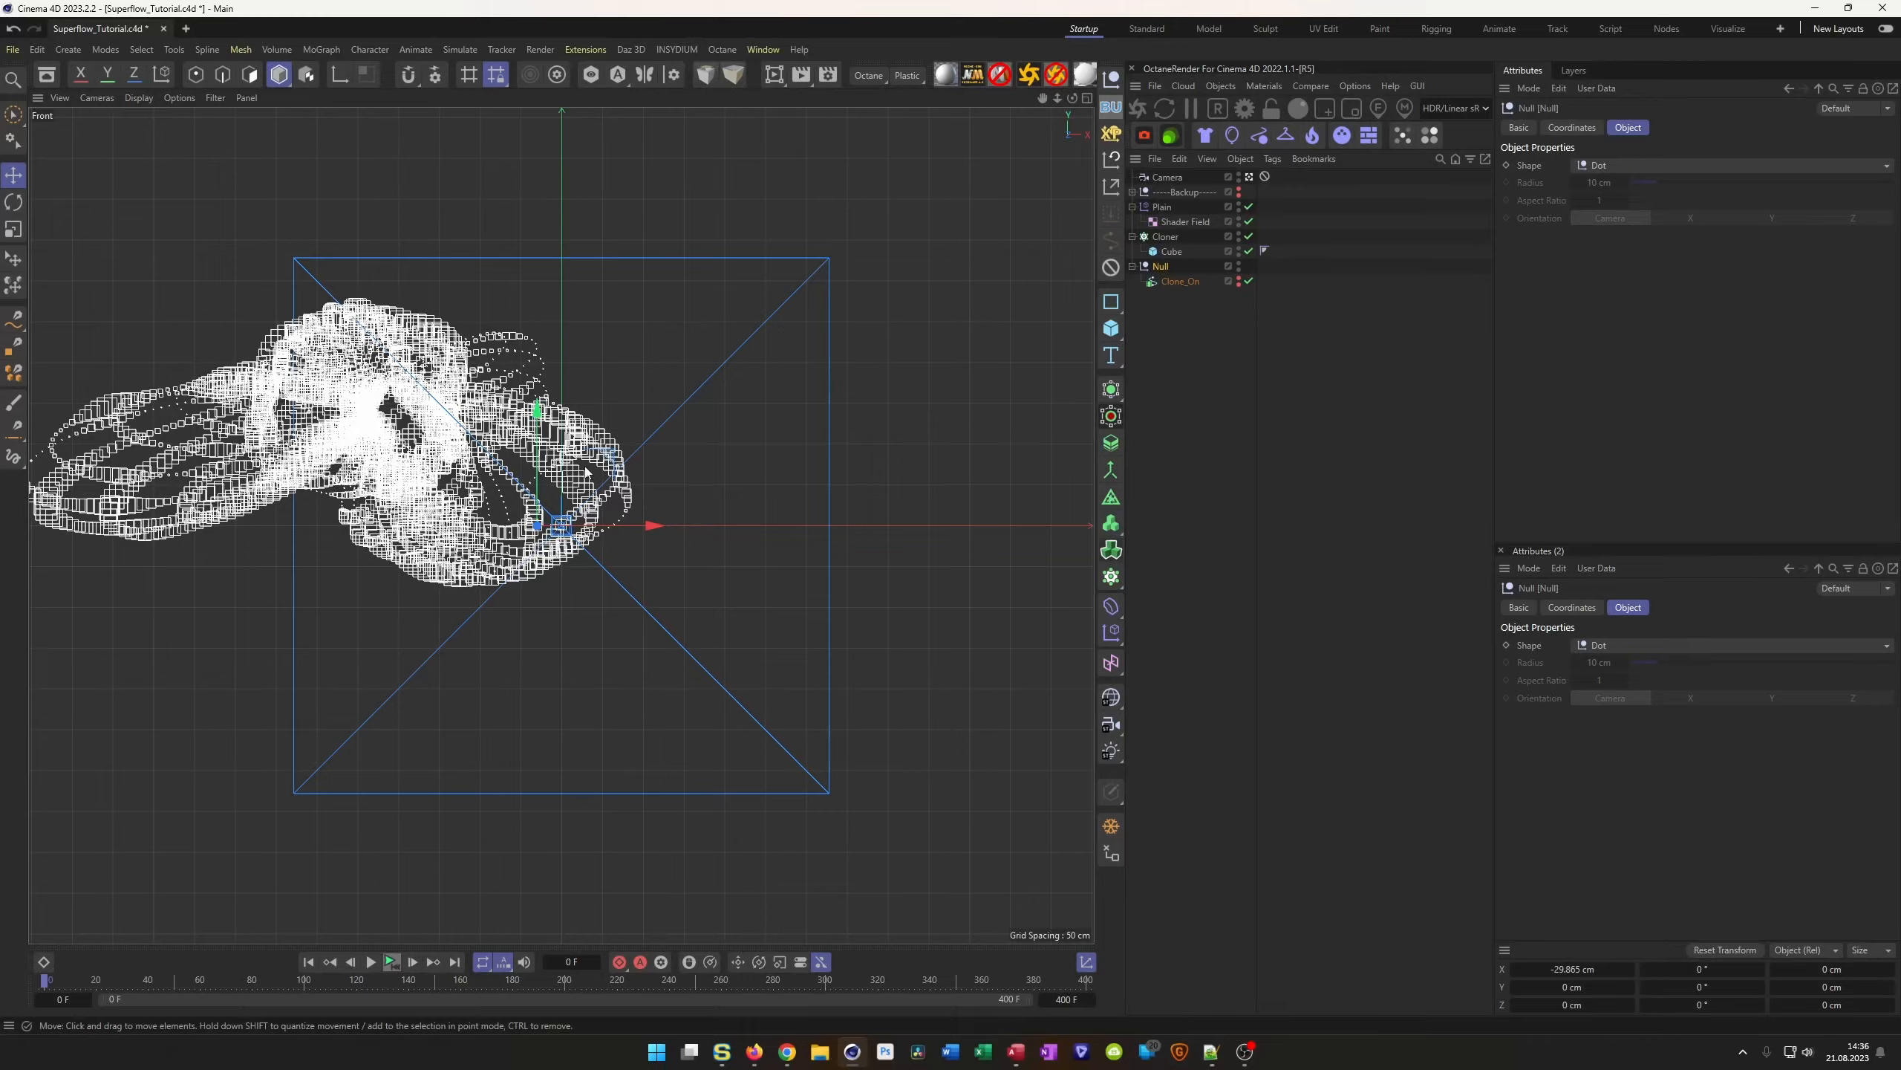
drag(655, 525, 848, 637)
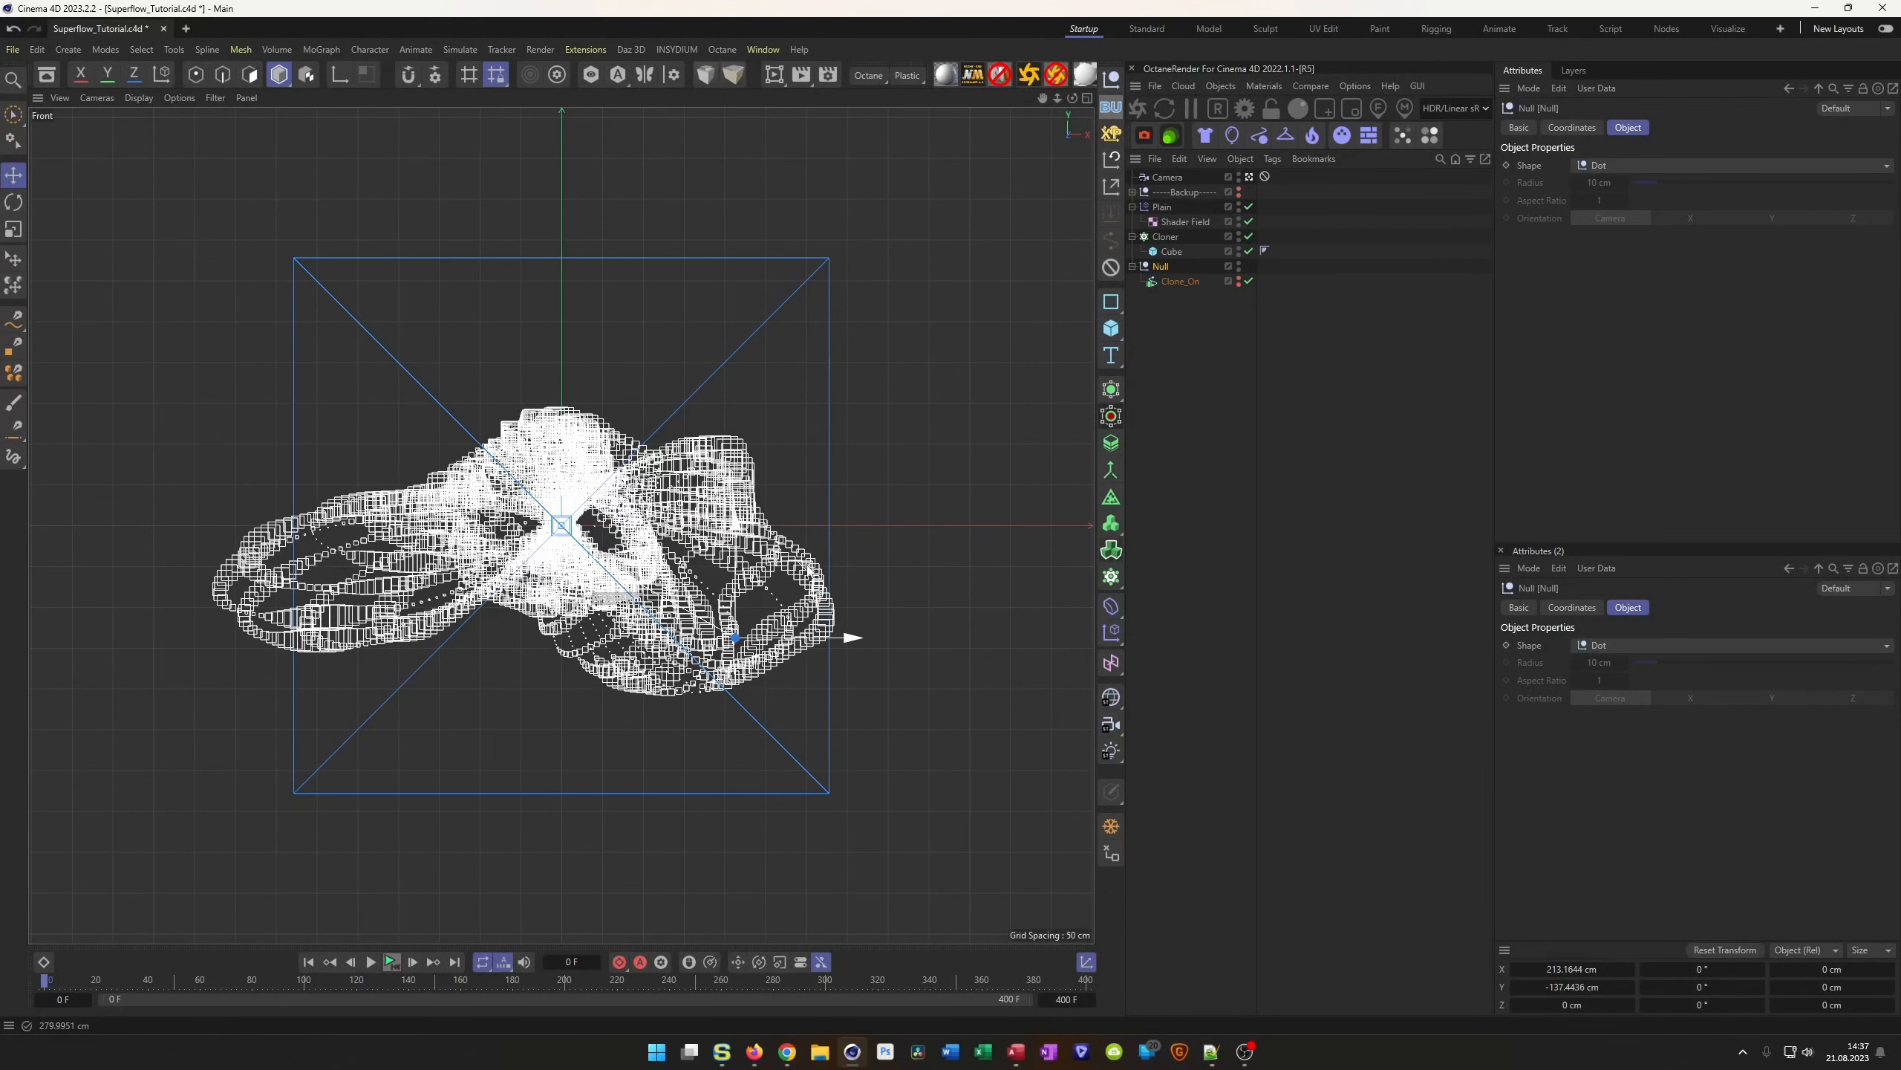
middle_click(807, 570)
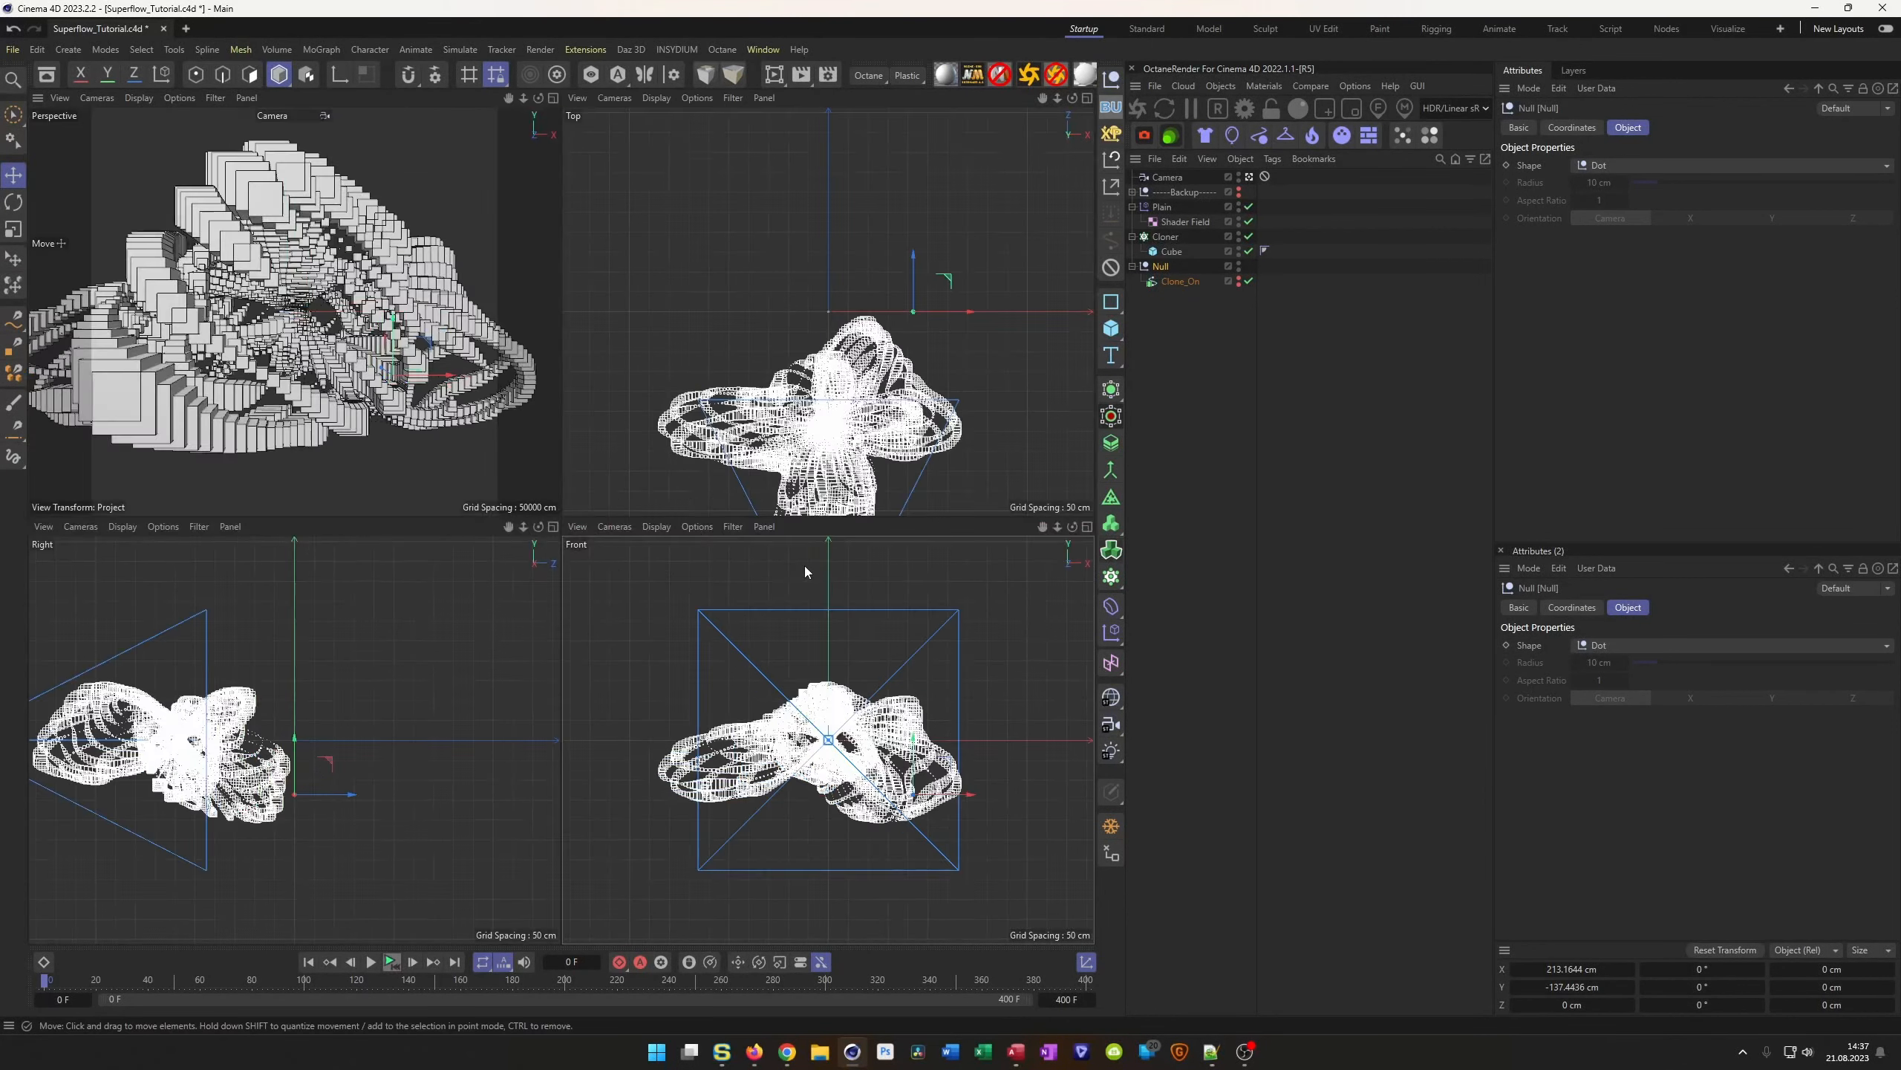
Centre the form in the top and side views by moving the null to about X 204, Y -141, Z 285 cm
middle_click(832, 442)
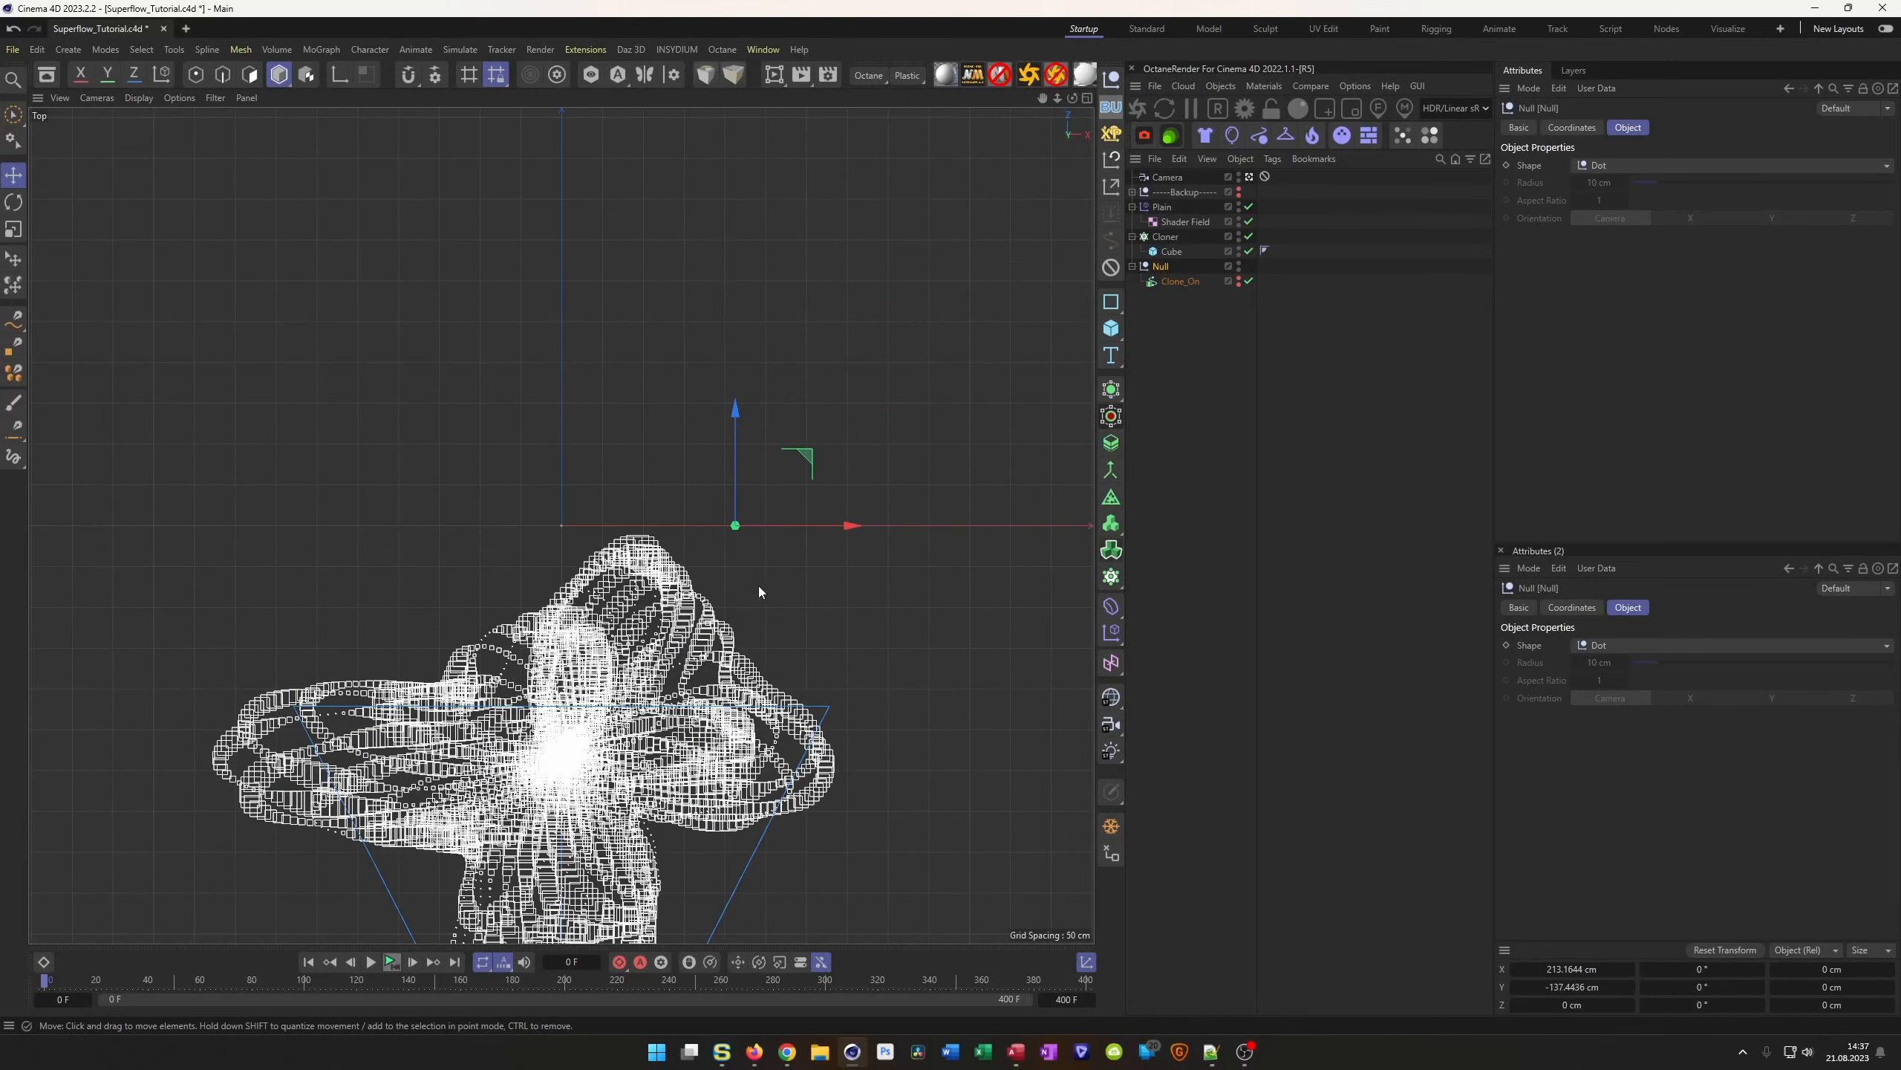
drag(802, 464, 802, 224)
middle_click(786, 473)
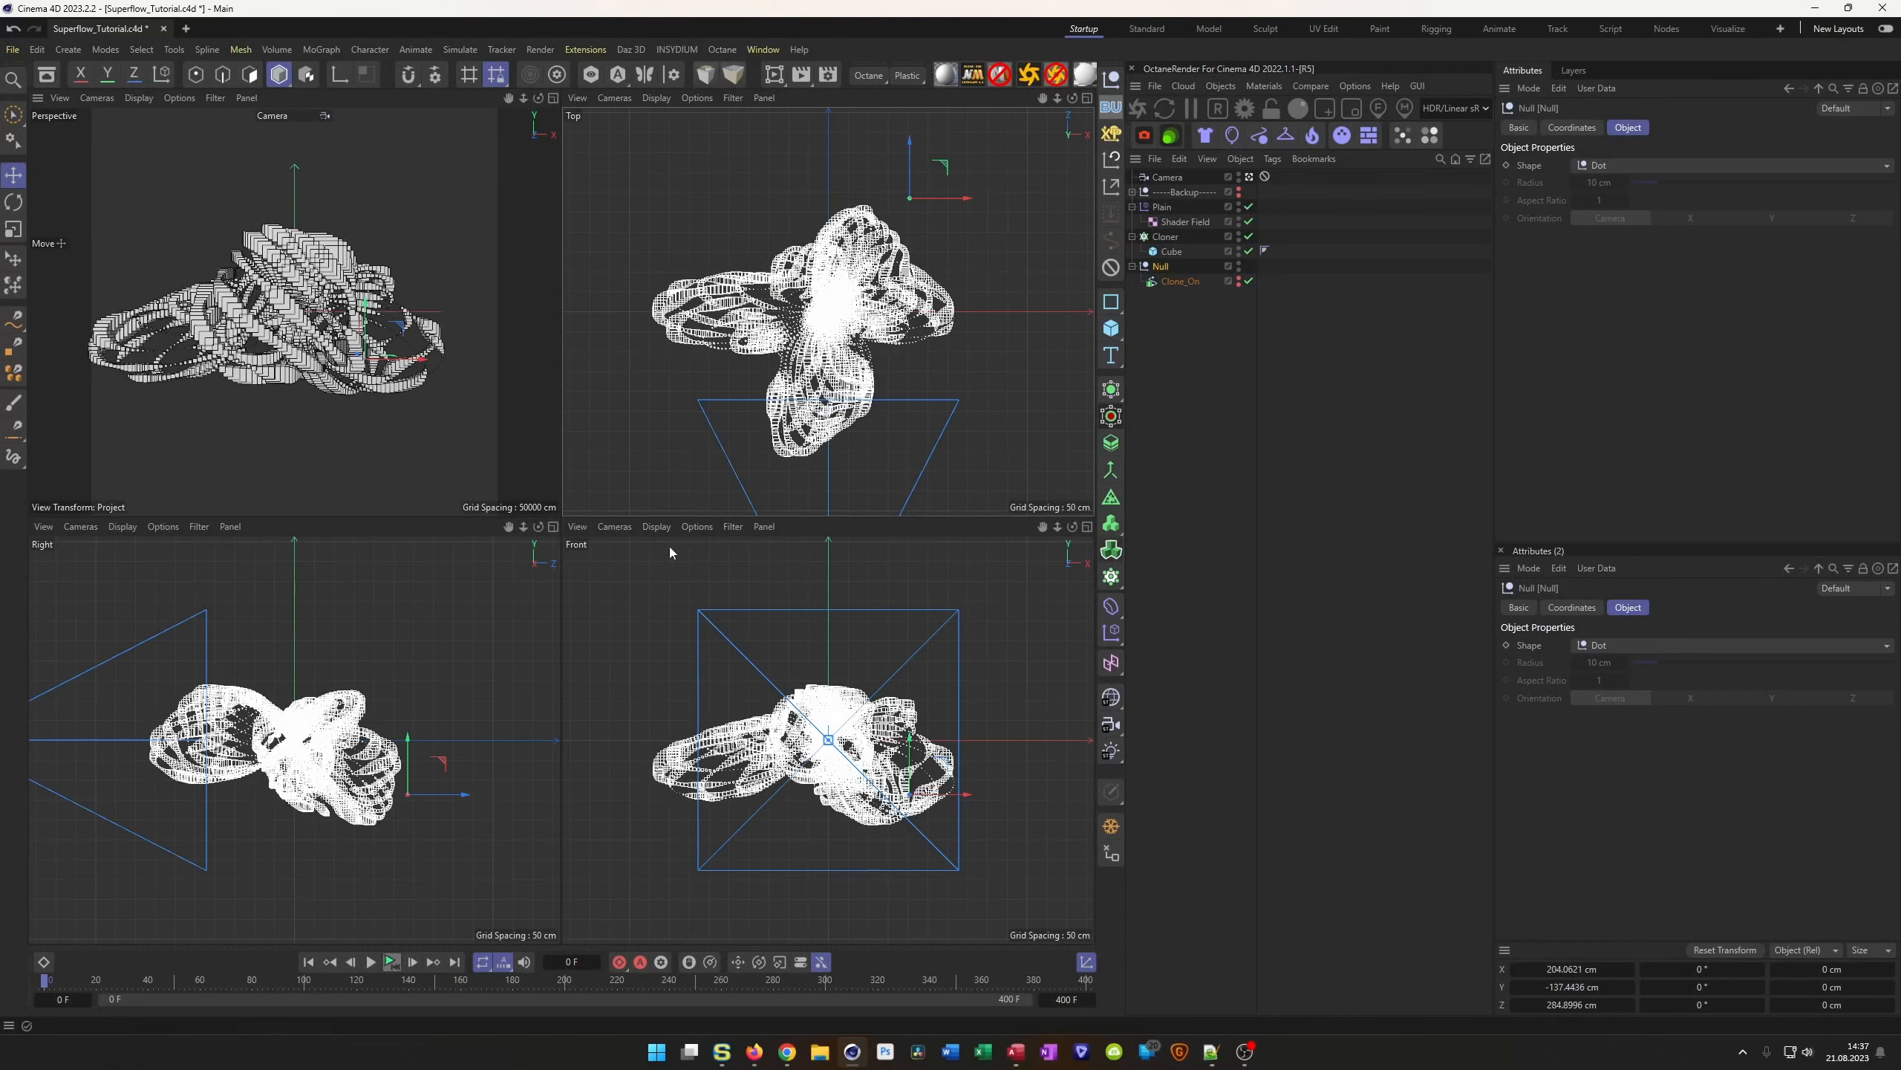
middle_click(291, 752)
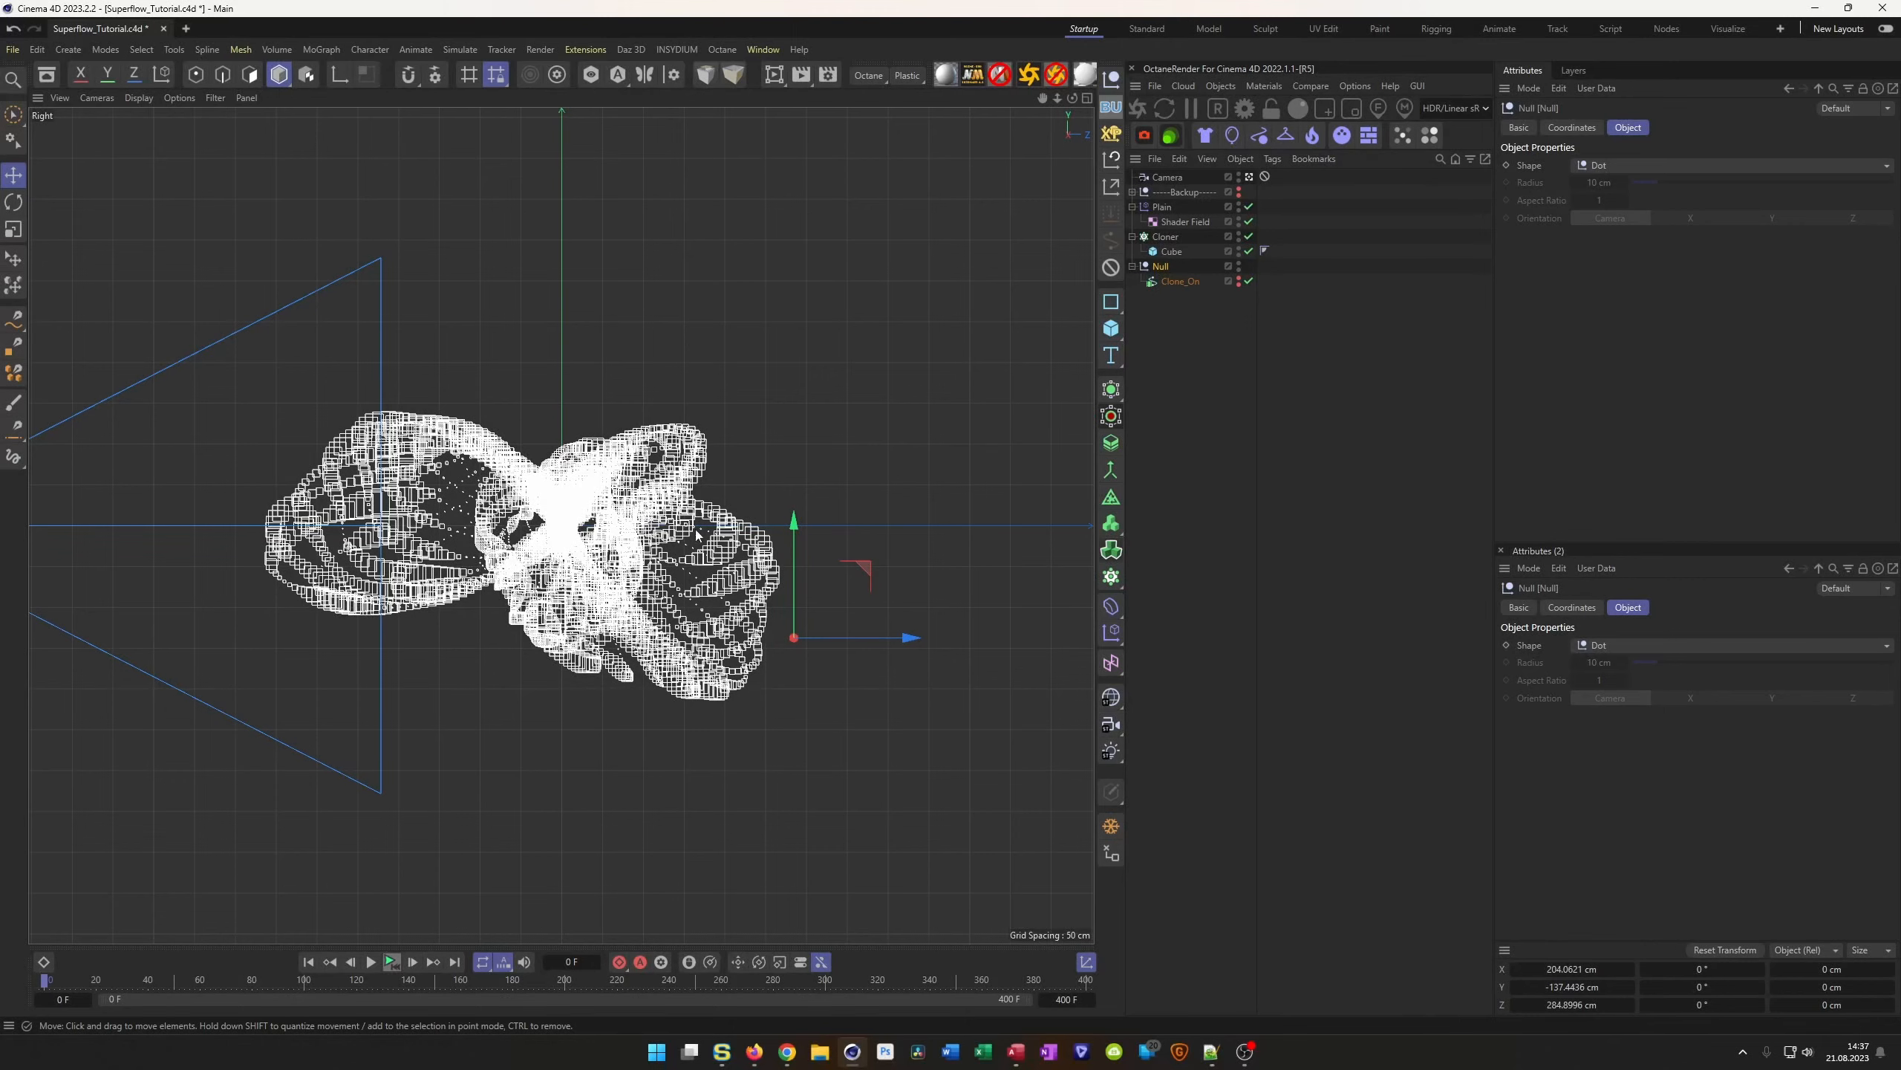
drag(866, 569, 866, 572)
middle_click(809, 567)
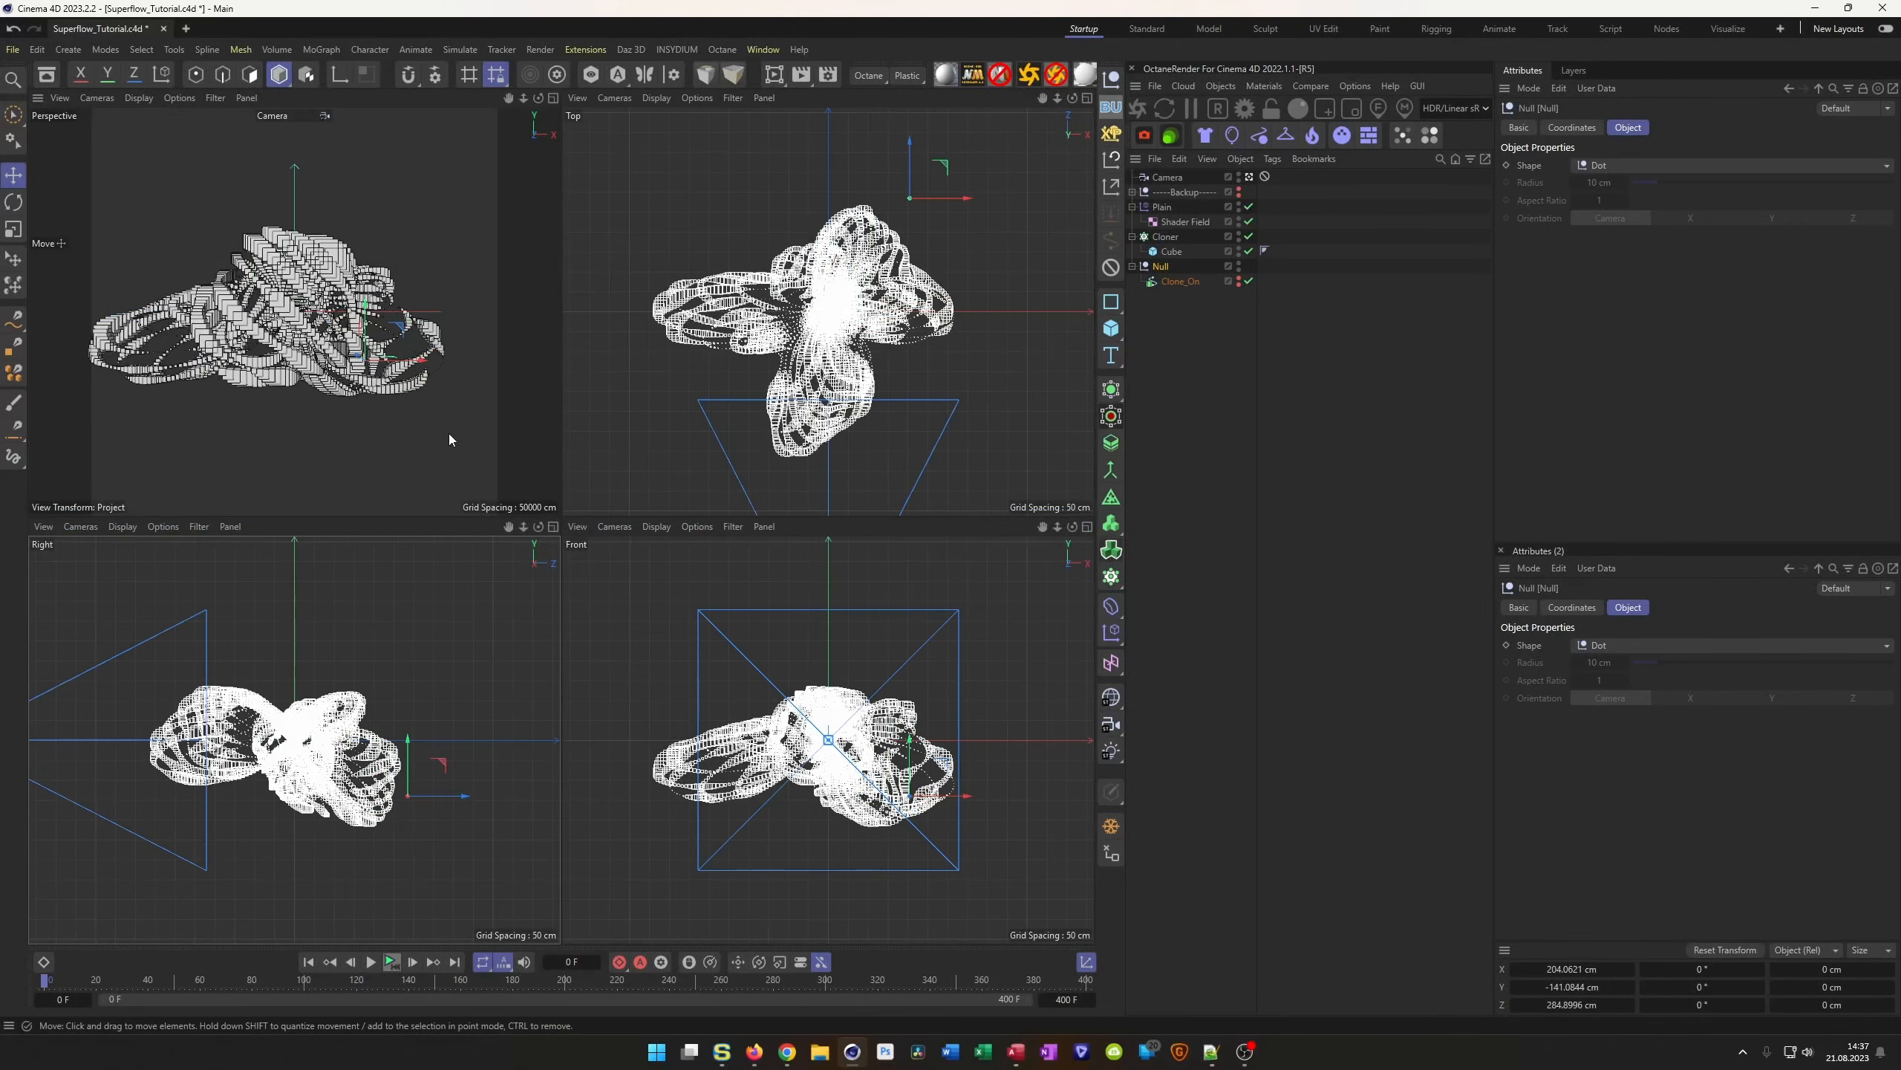
middle_click(448, 434)
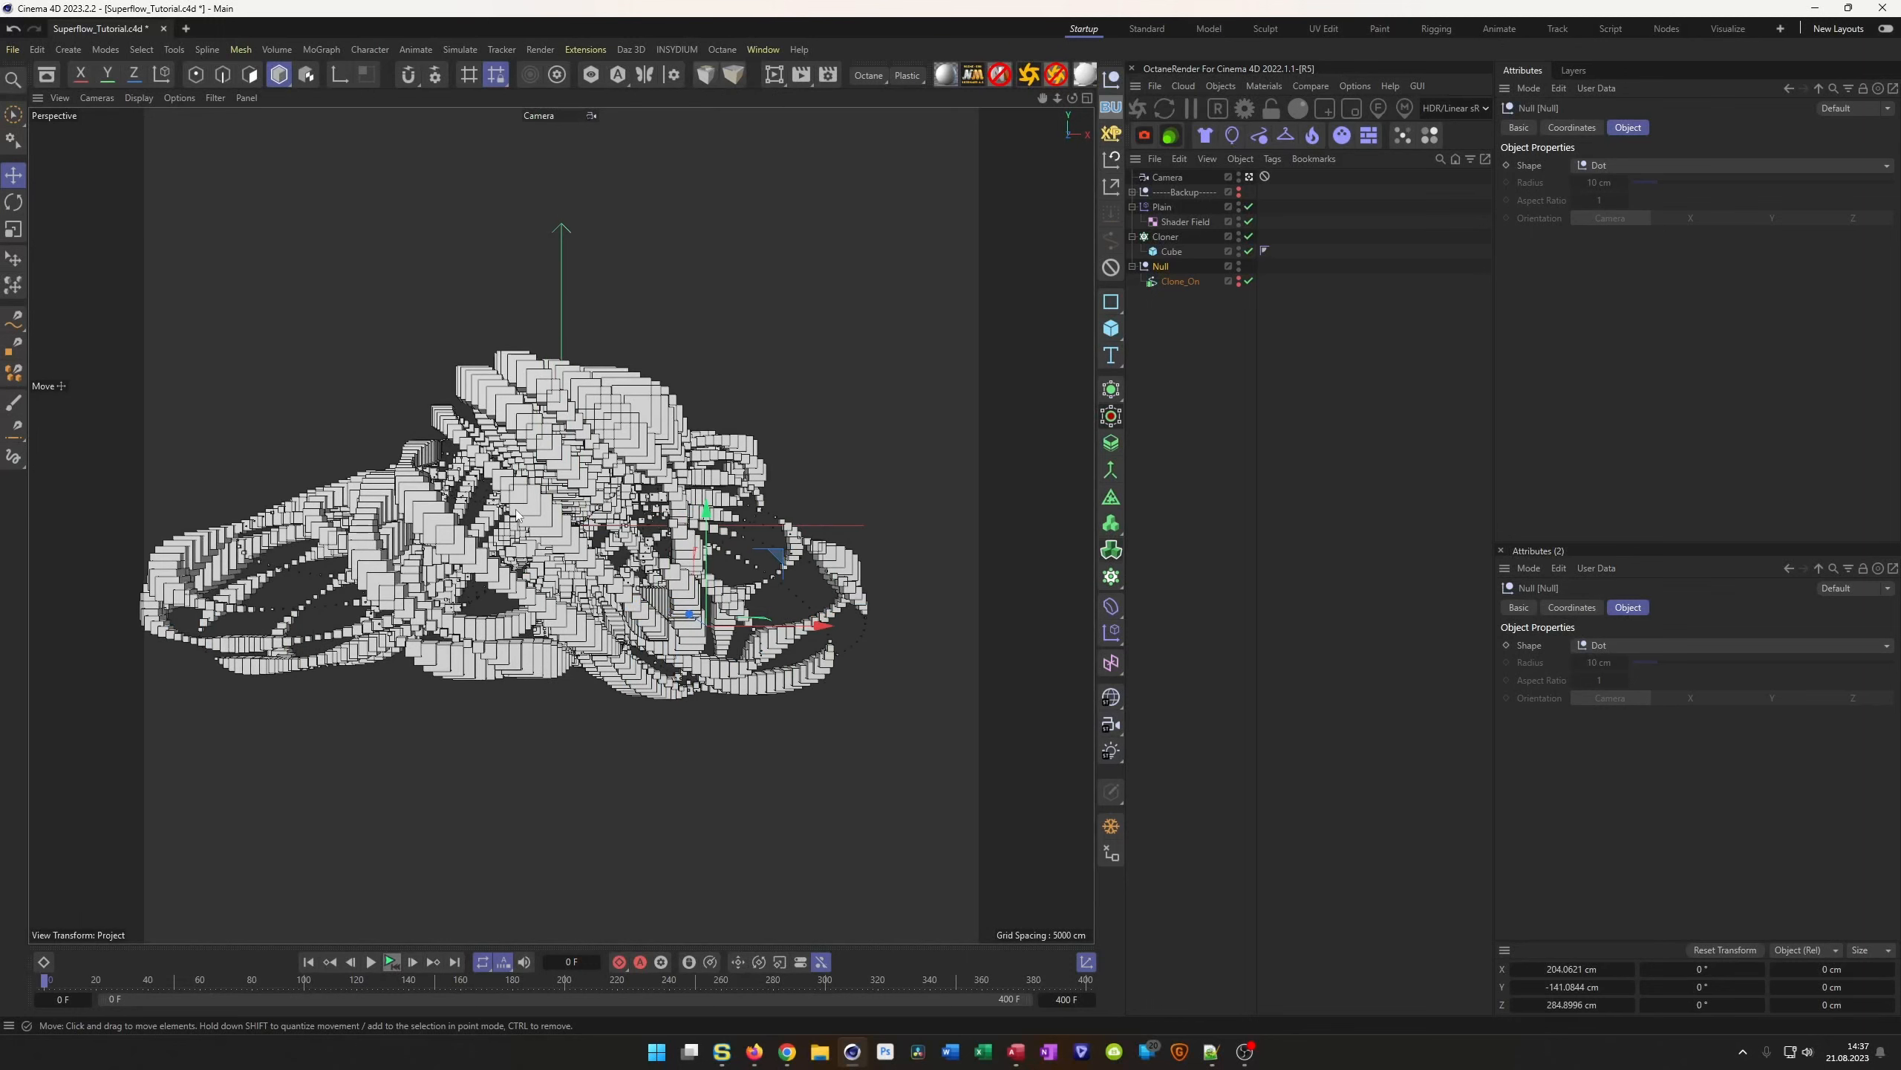
Show the camera's coordinates and play the animation to check how the form moves in frame
click(1162, 177)
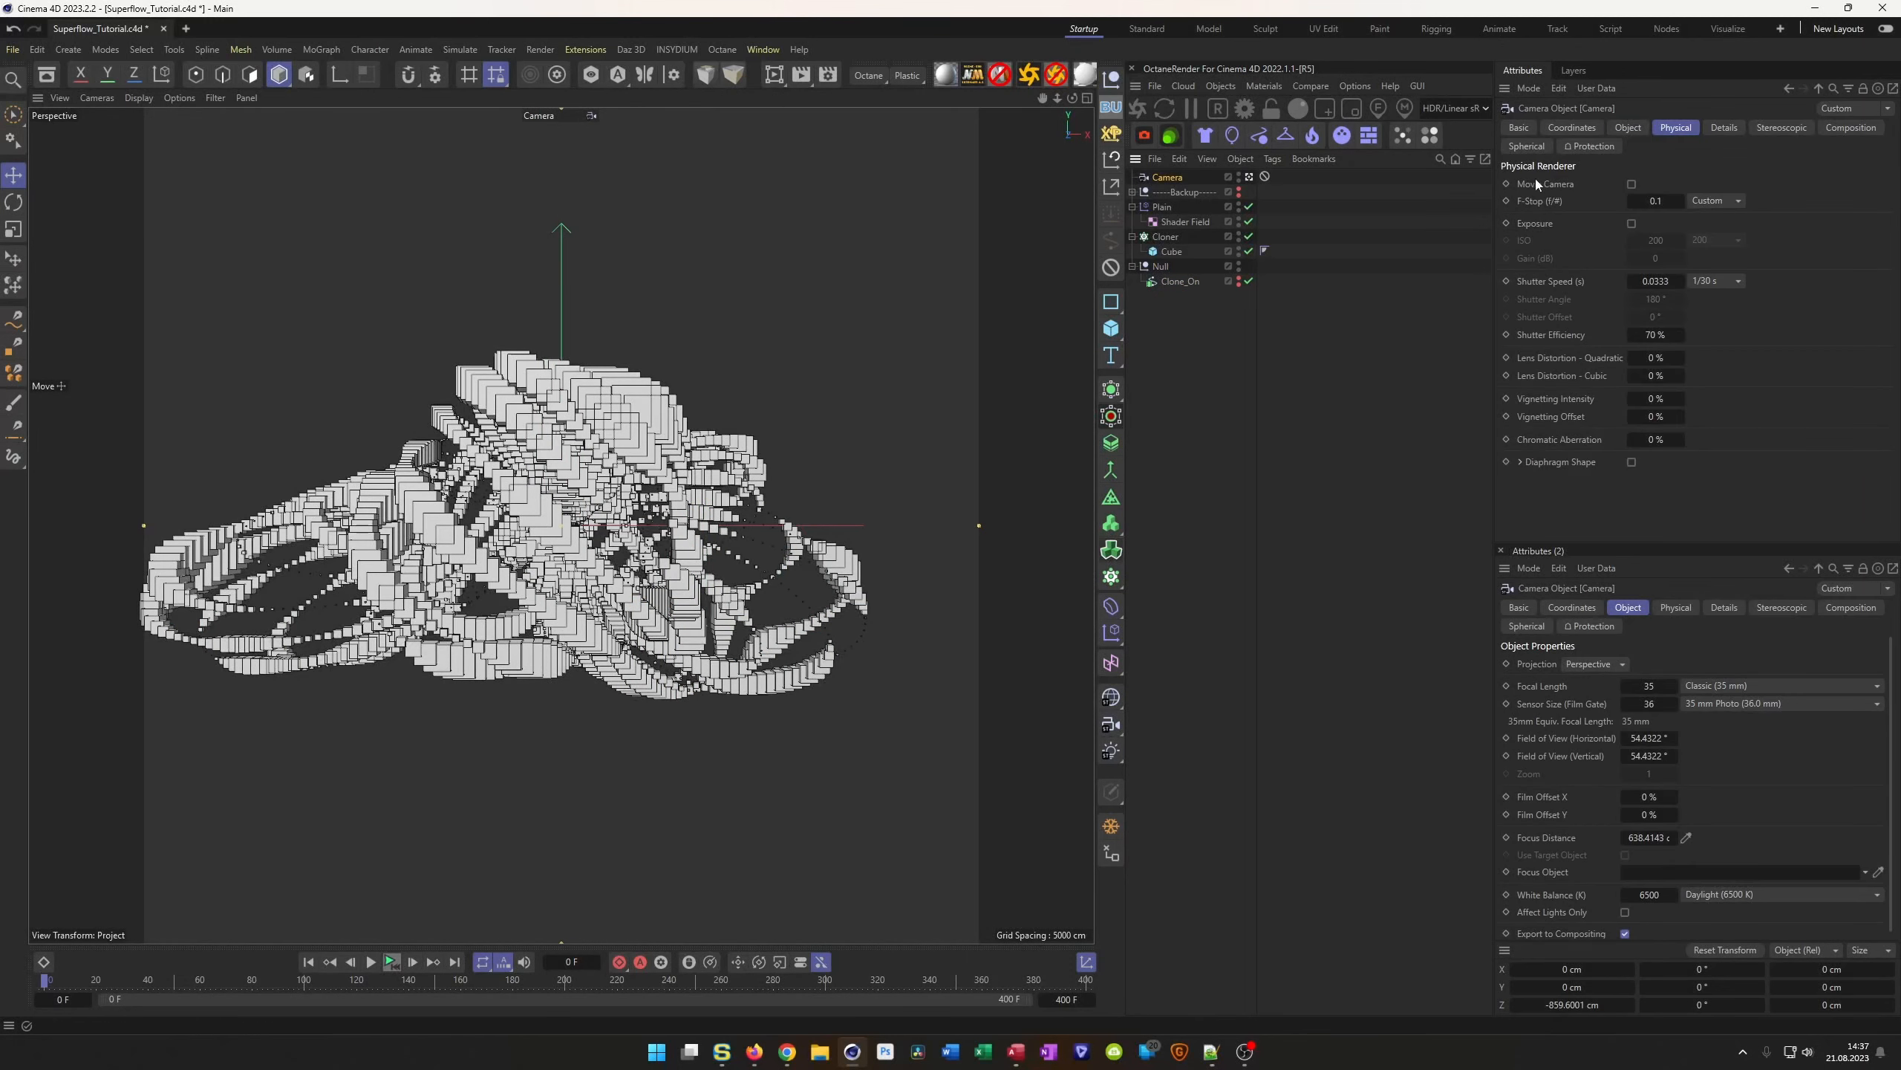
click(1572, 127)
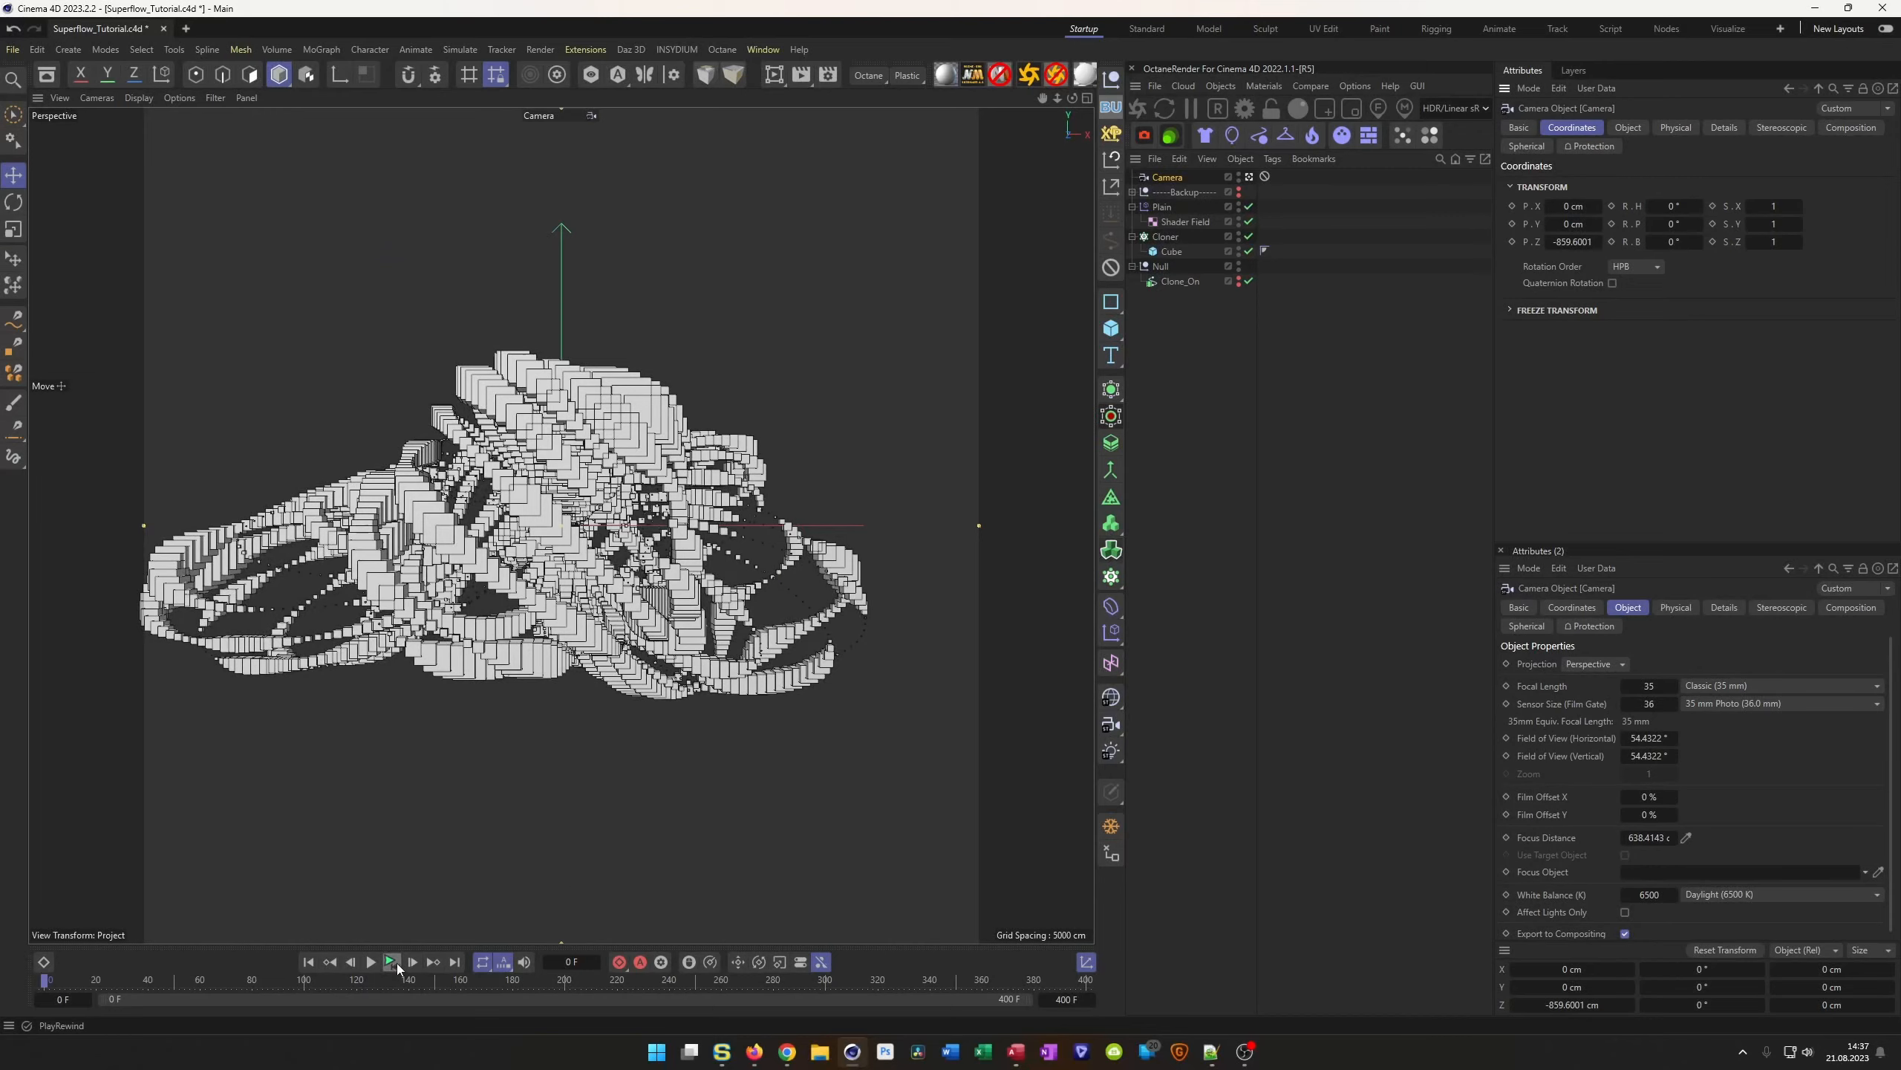
click(395, 964)
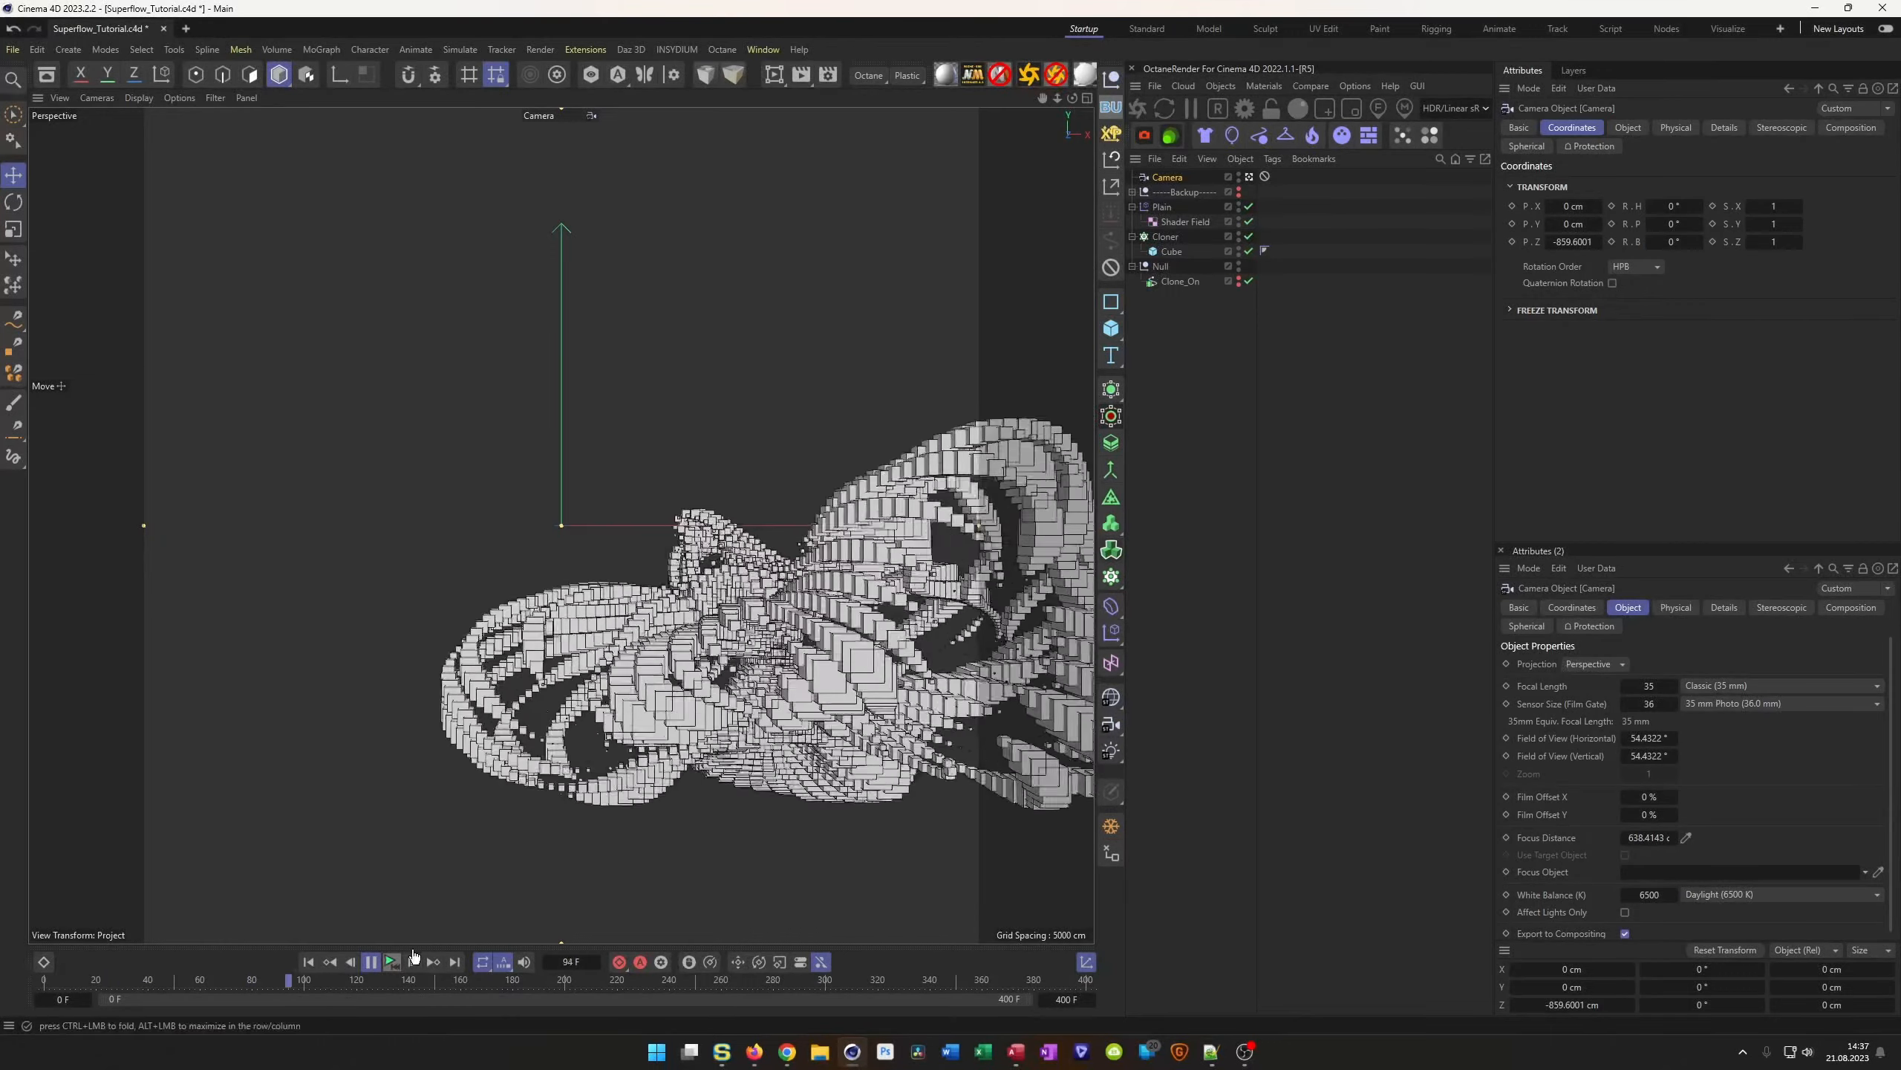
key(shift+f)
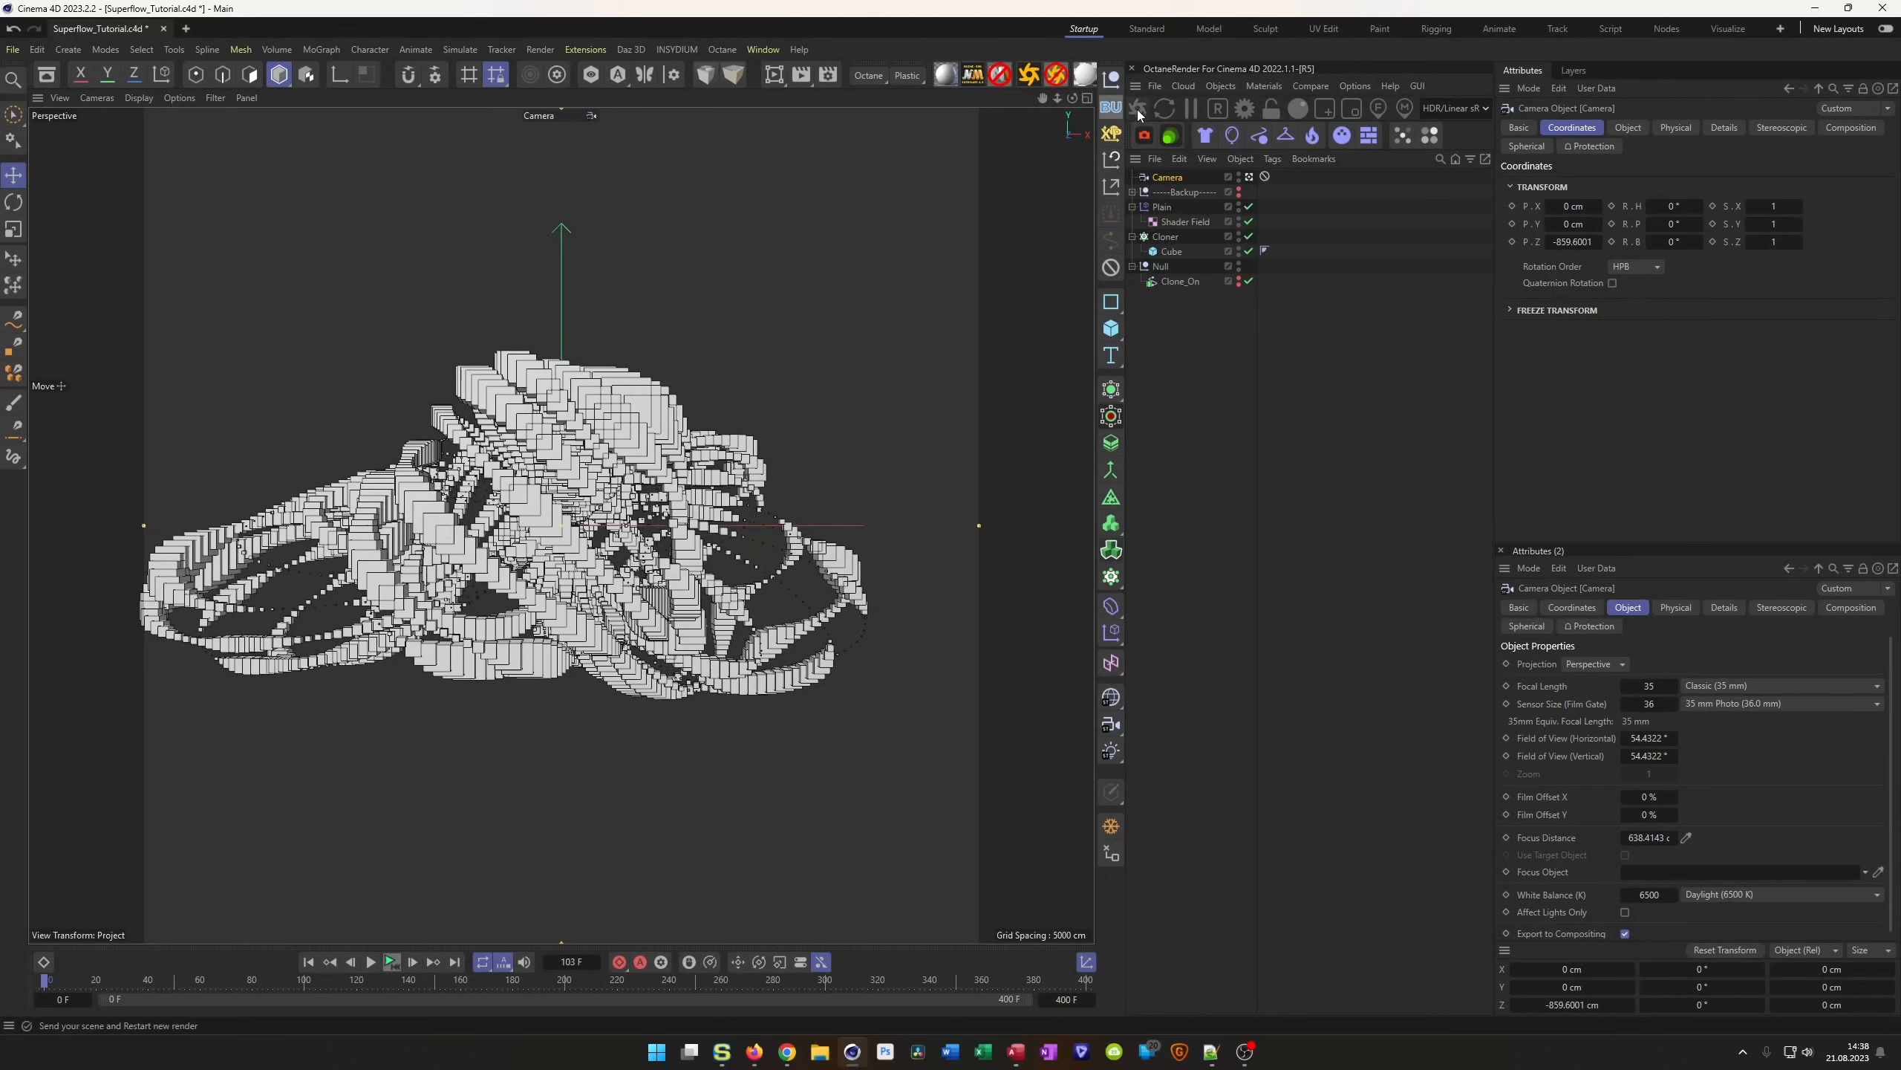
Wrap the null in a second null at the origin and test its heading rotation before resetting it to 0°
click(1119, 82)
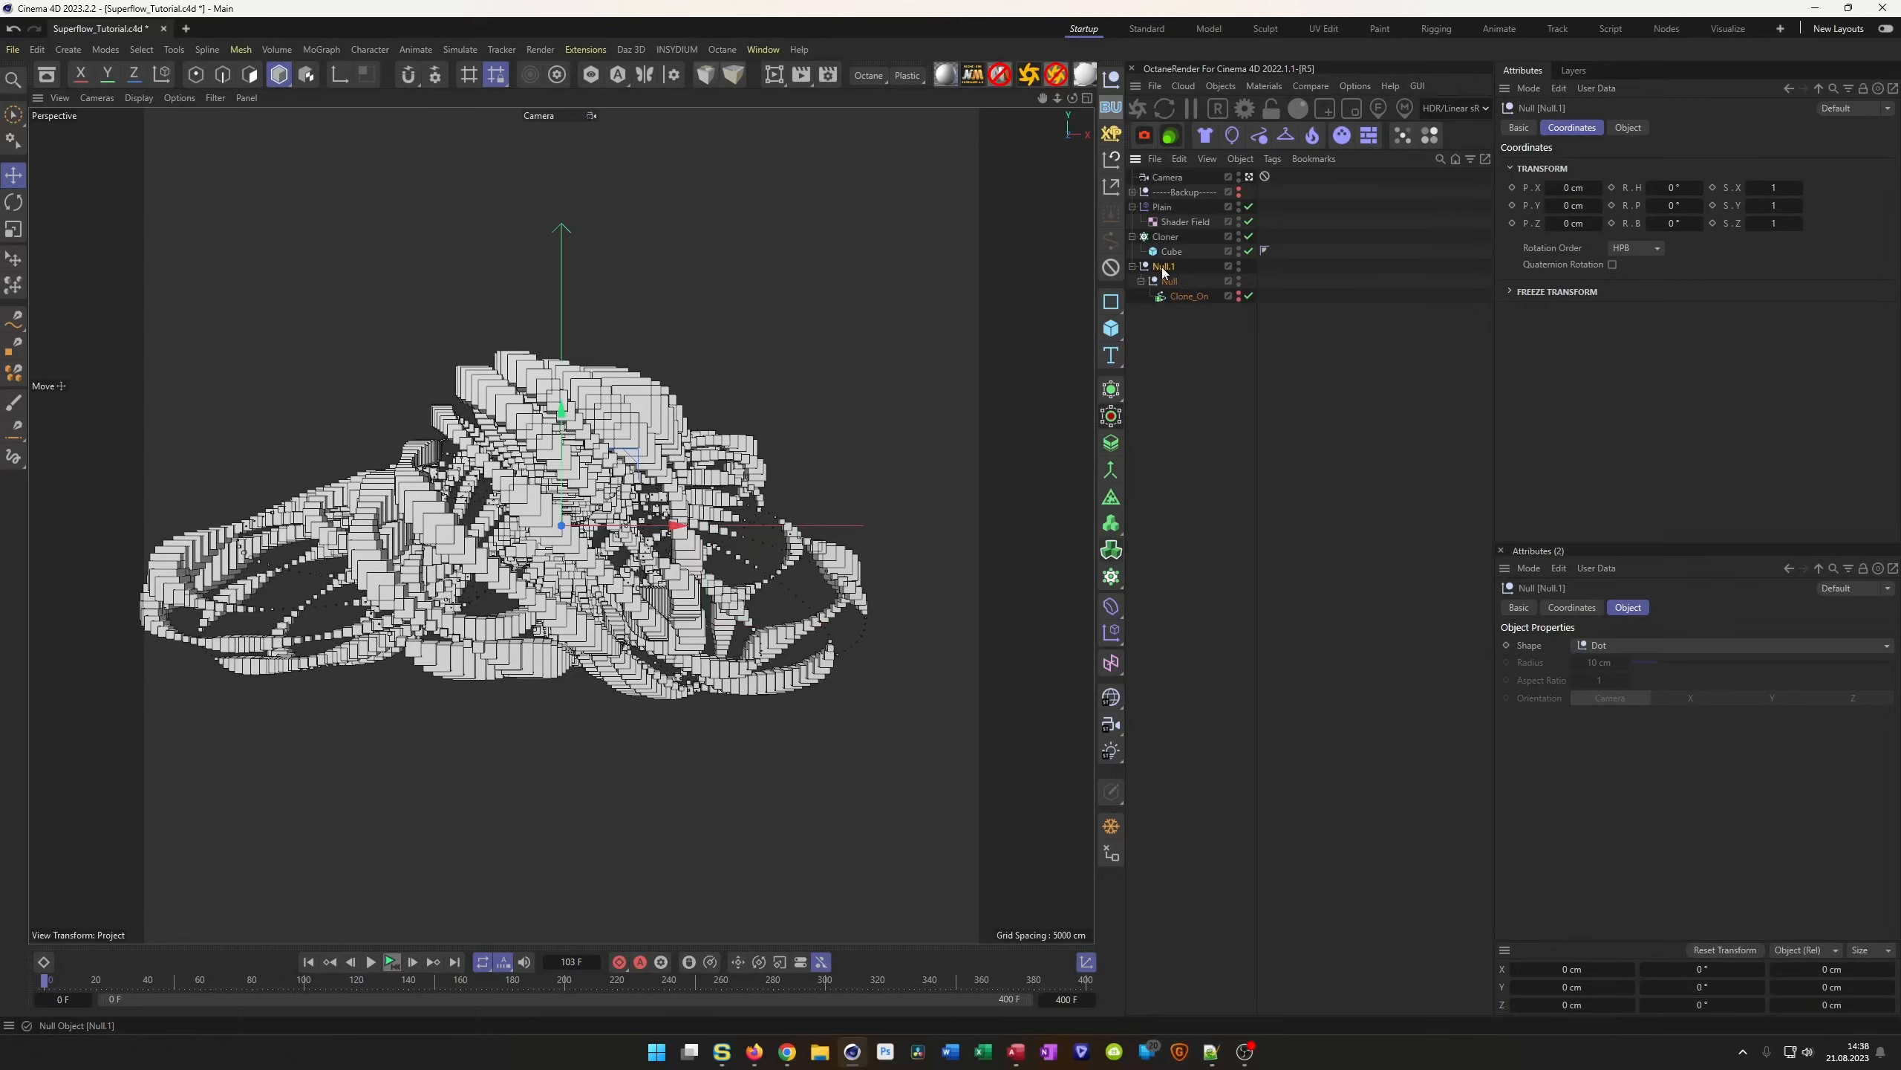
drag(1677, 188, 1689, 189)
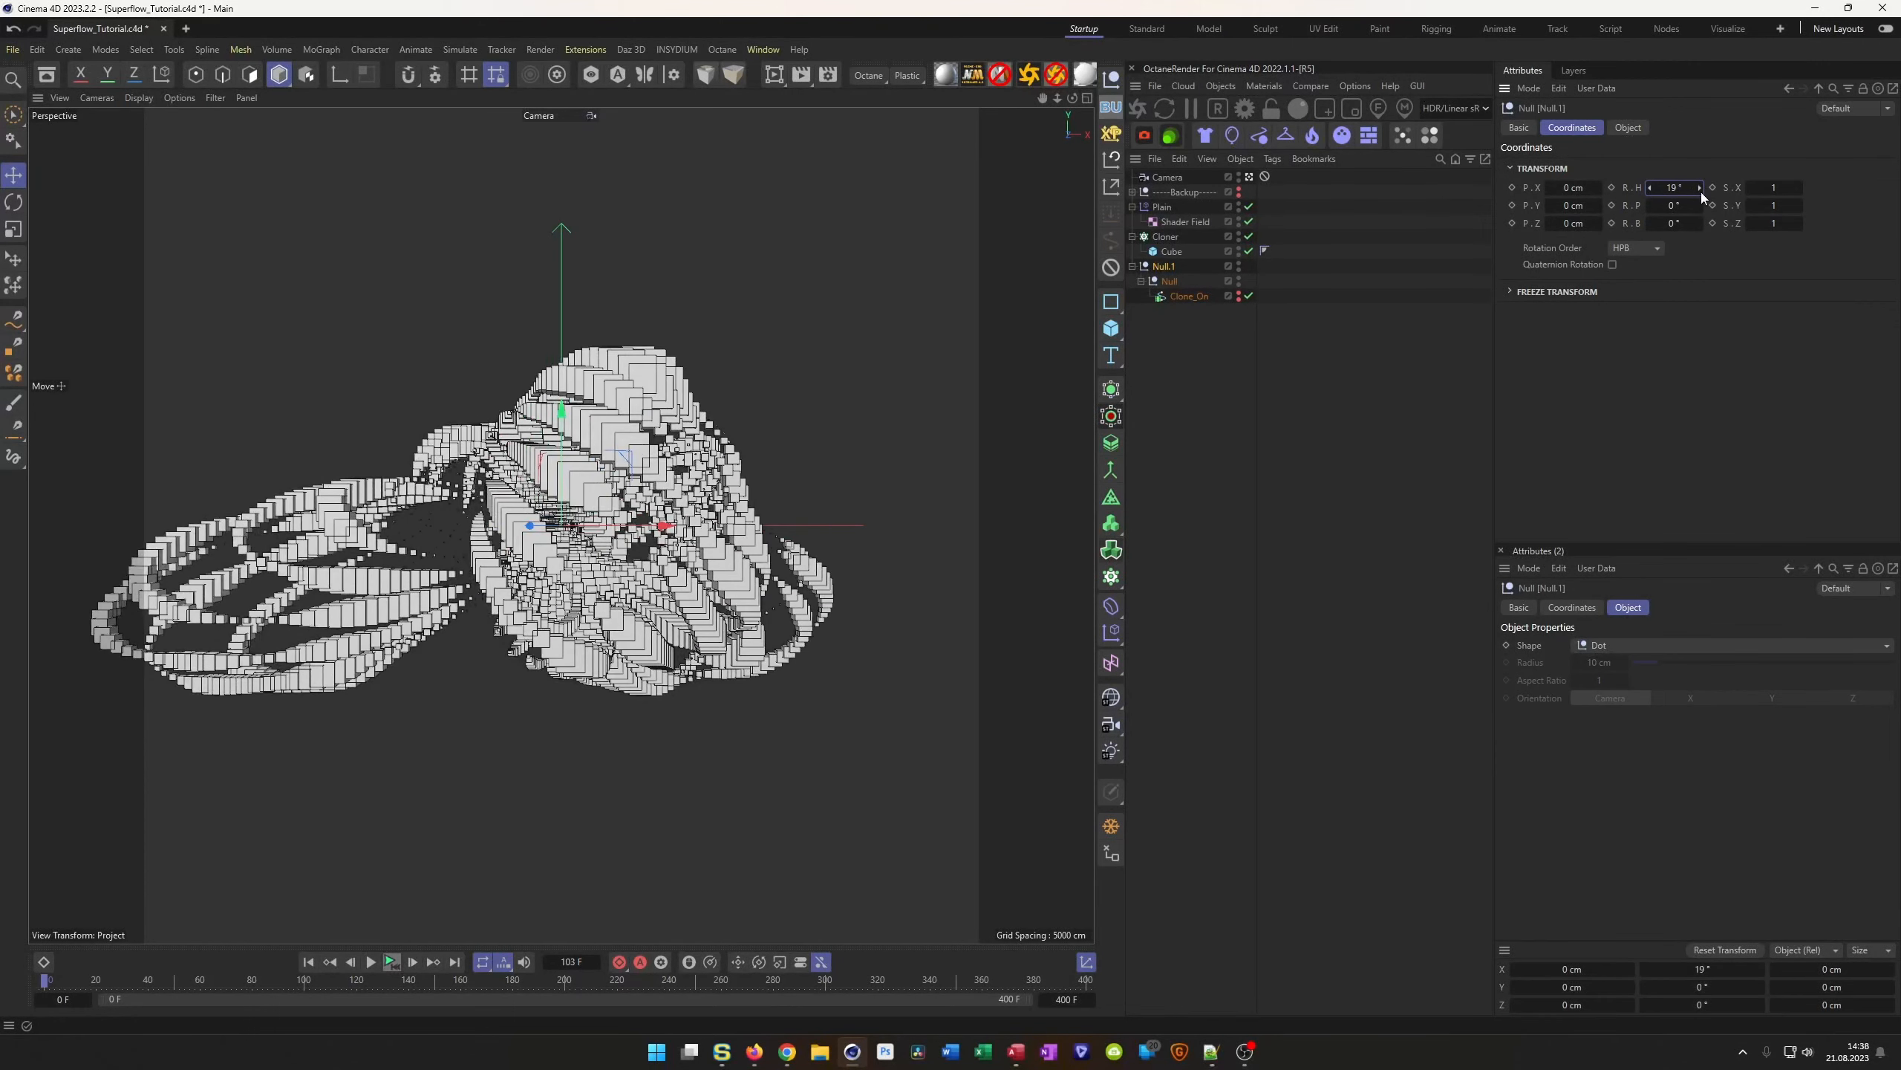
right_click(1700, 192)
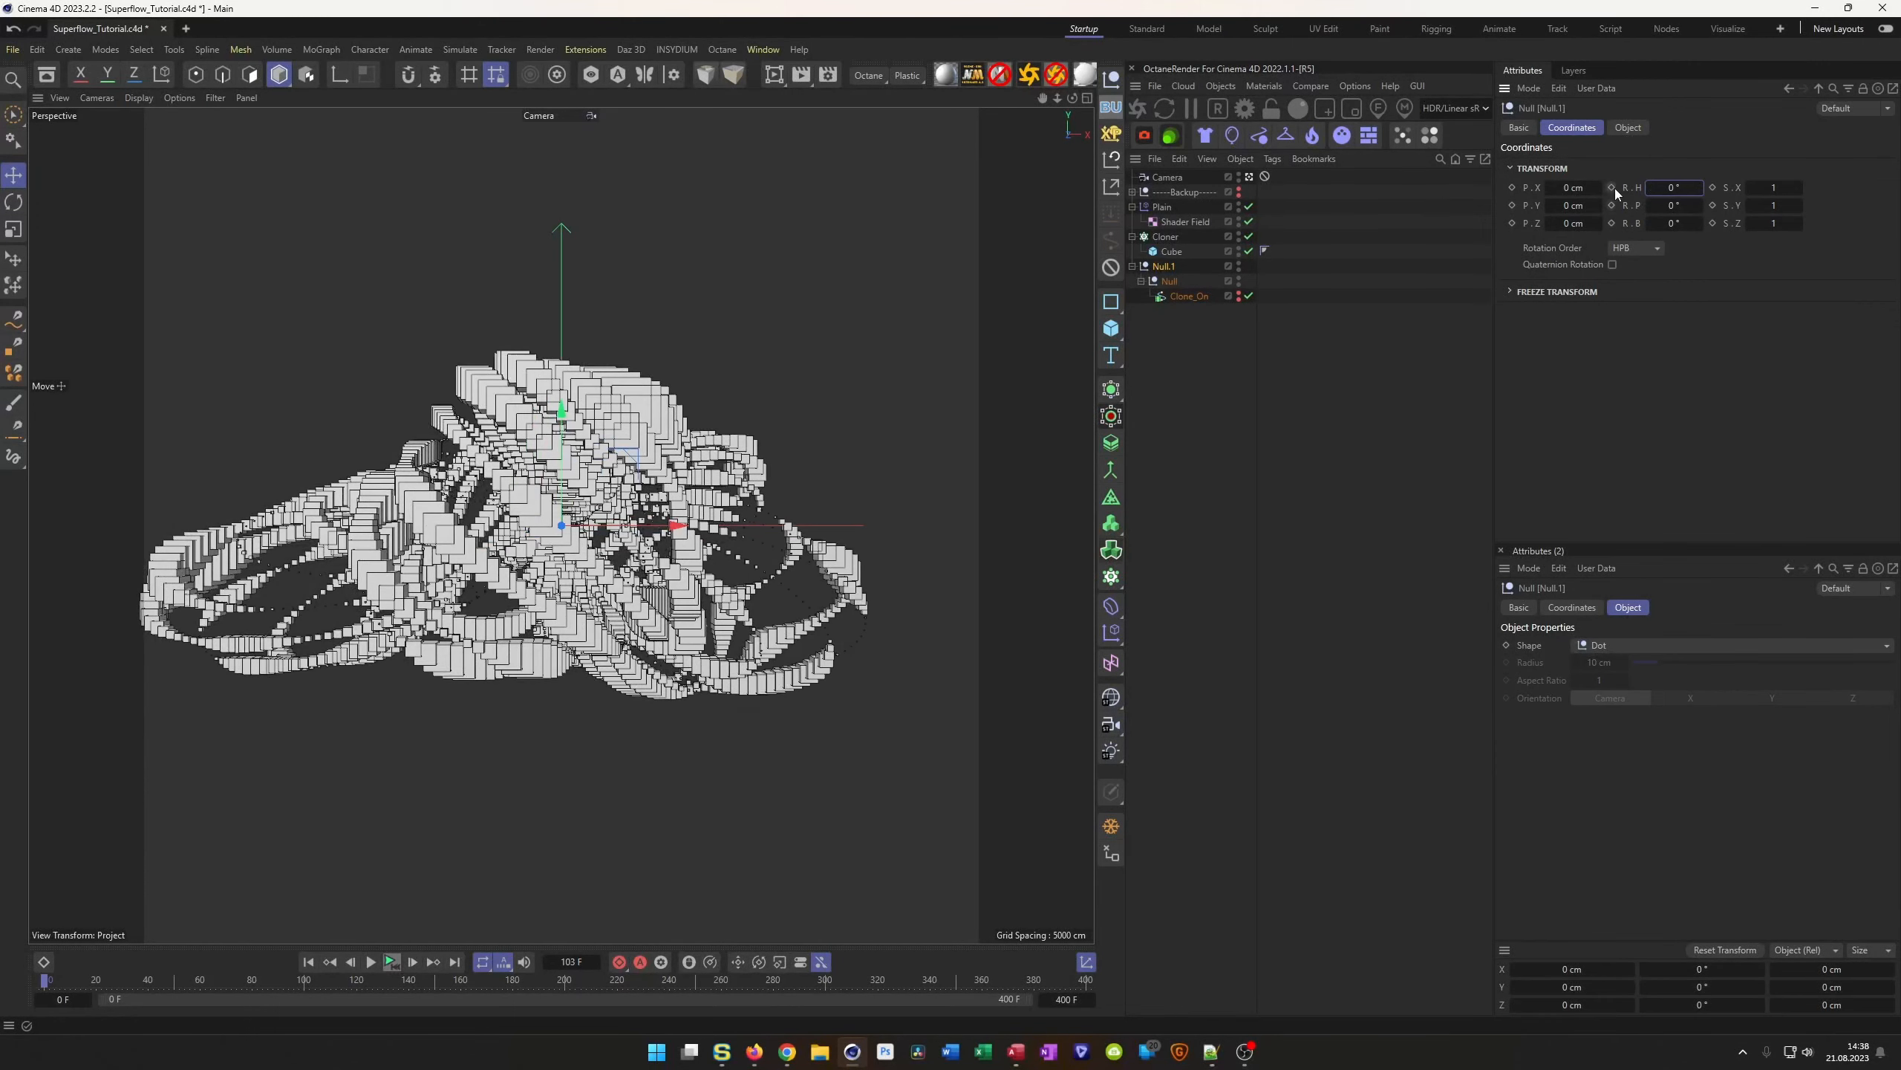
Keyframe the outer null's heading from 0° at the first frame to 360° at frame 400 and play the animation
click(458, 960)
text(360)
key(Return)
click(390, 962)
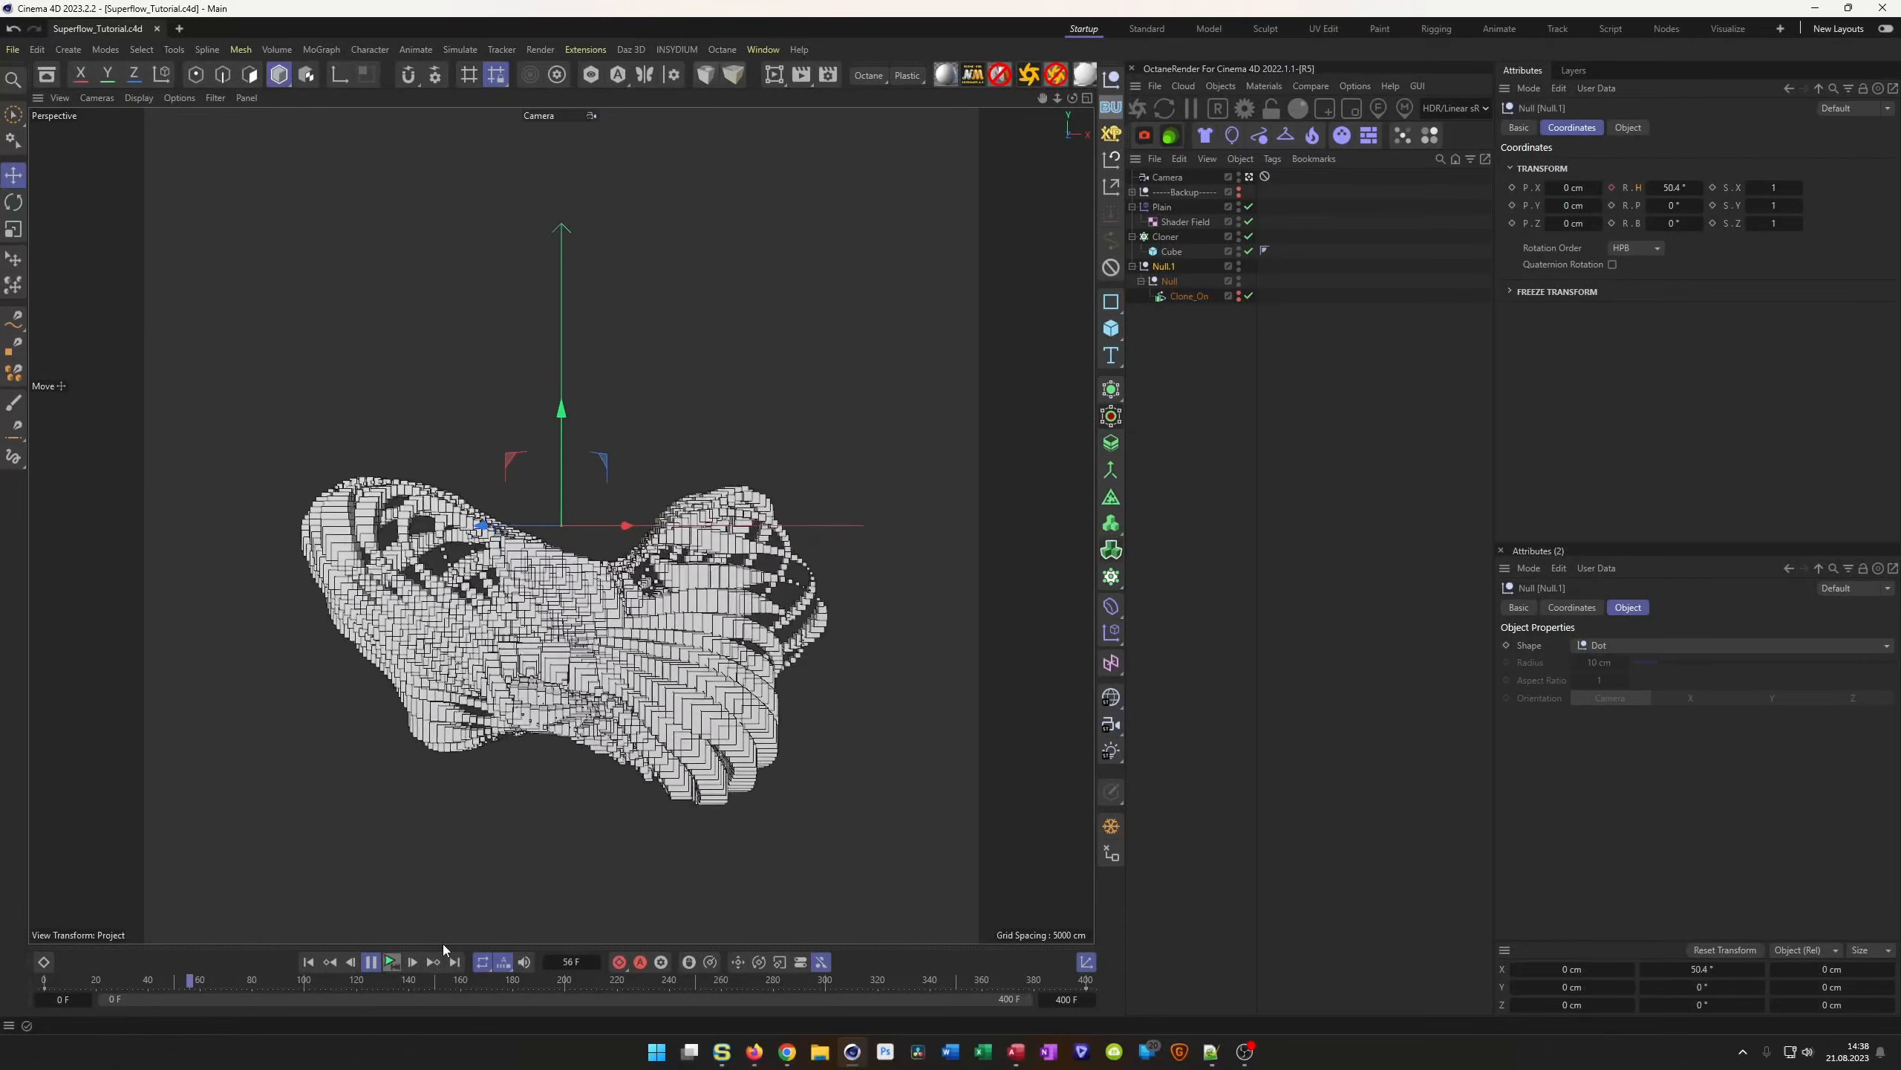
click(391, 962)
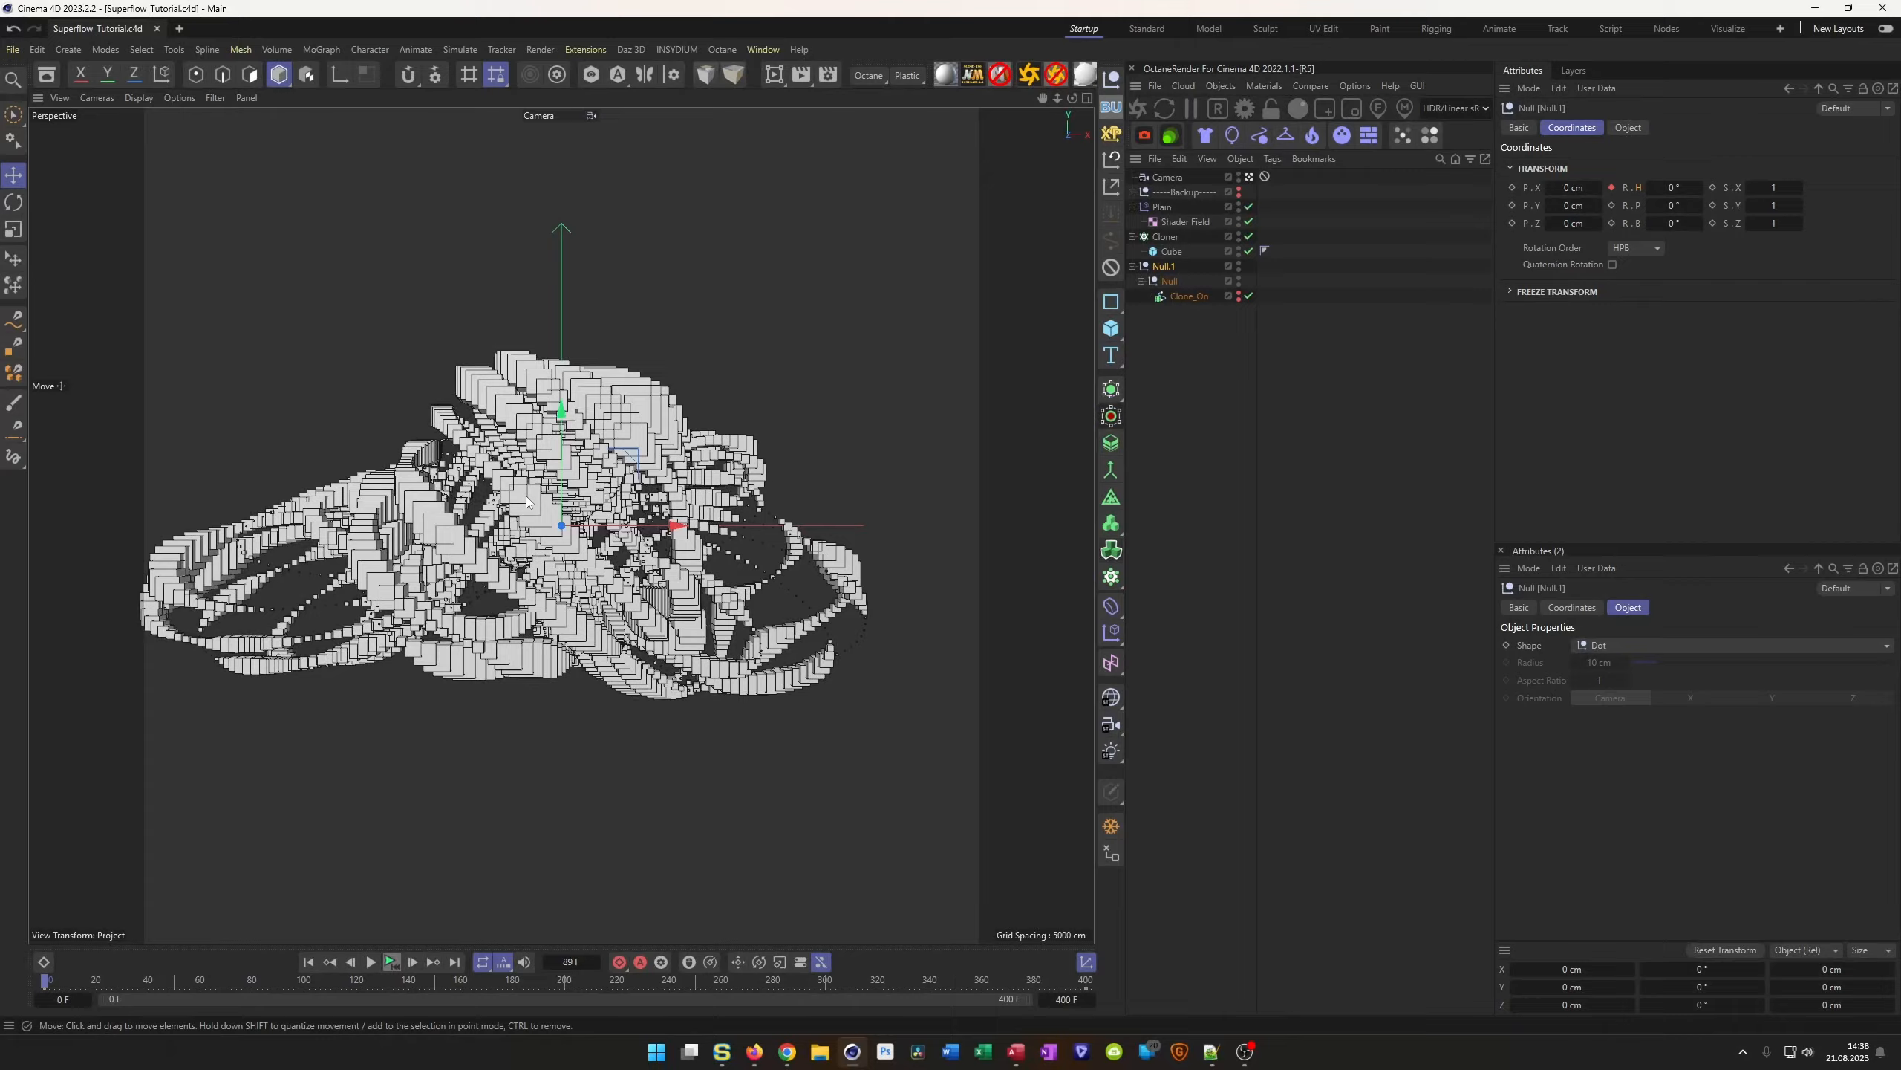
Move the camera closer to the form, to about Z -609 cm, and replay the animation
scroll(609, 476, up, 5)
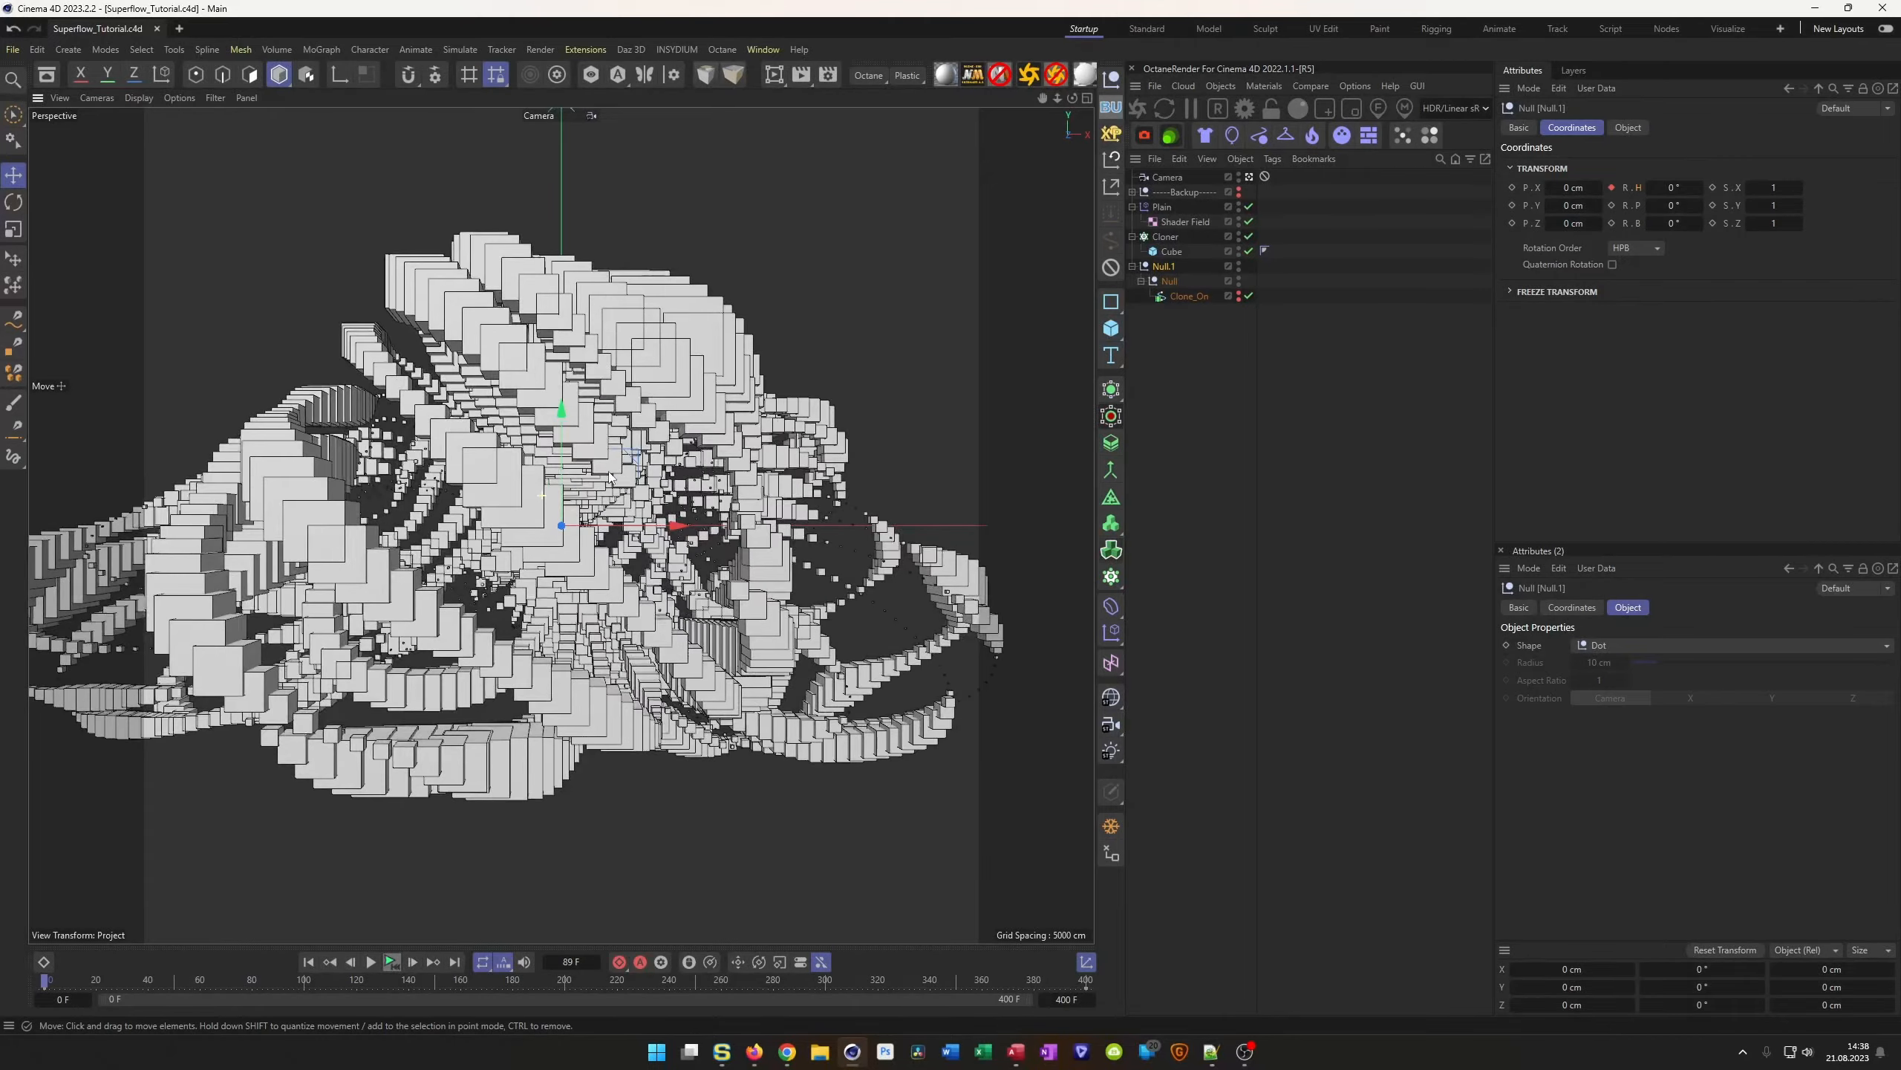
click(396, 961)
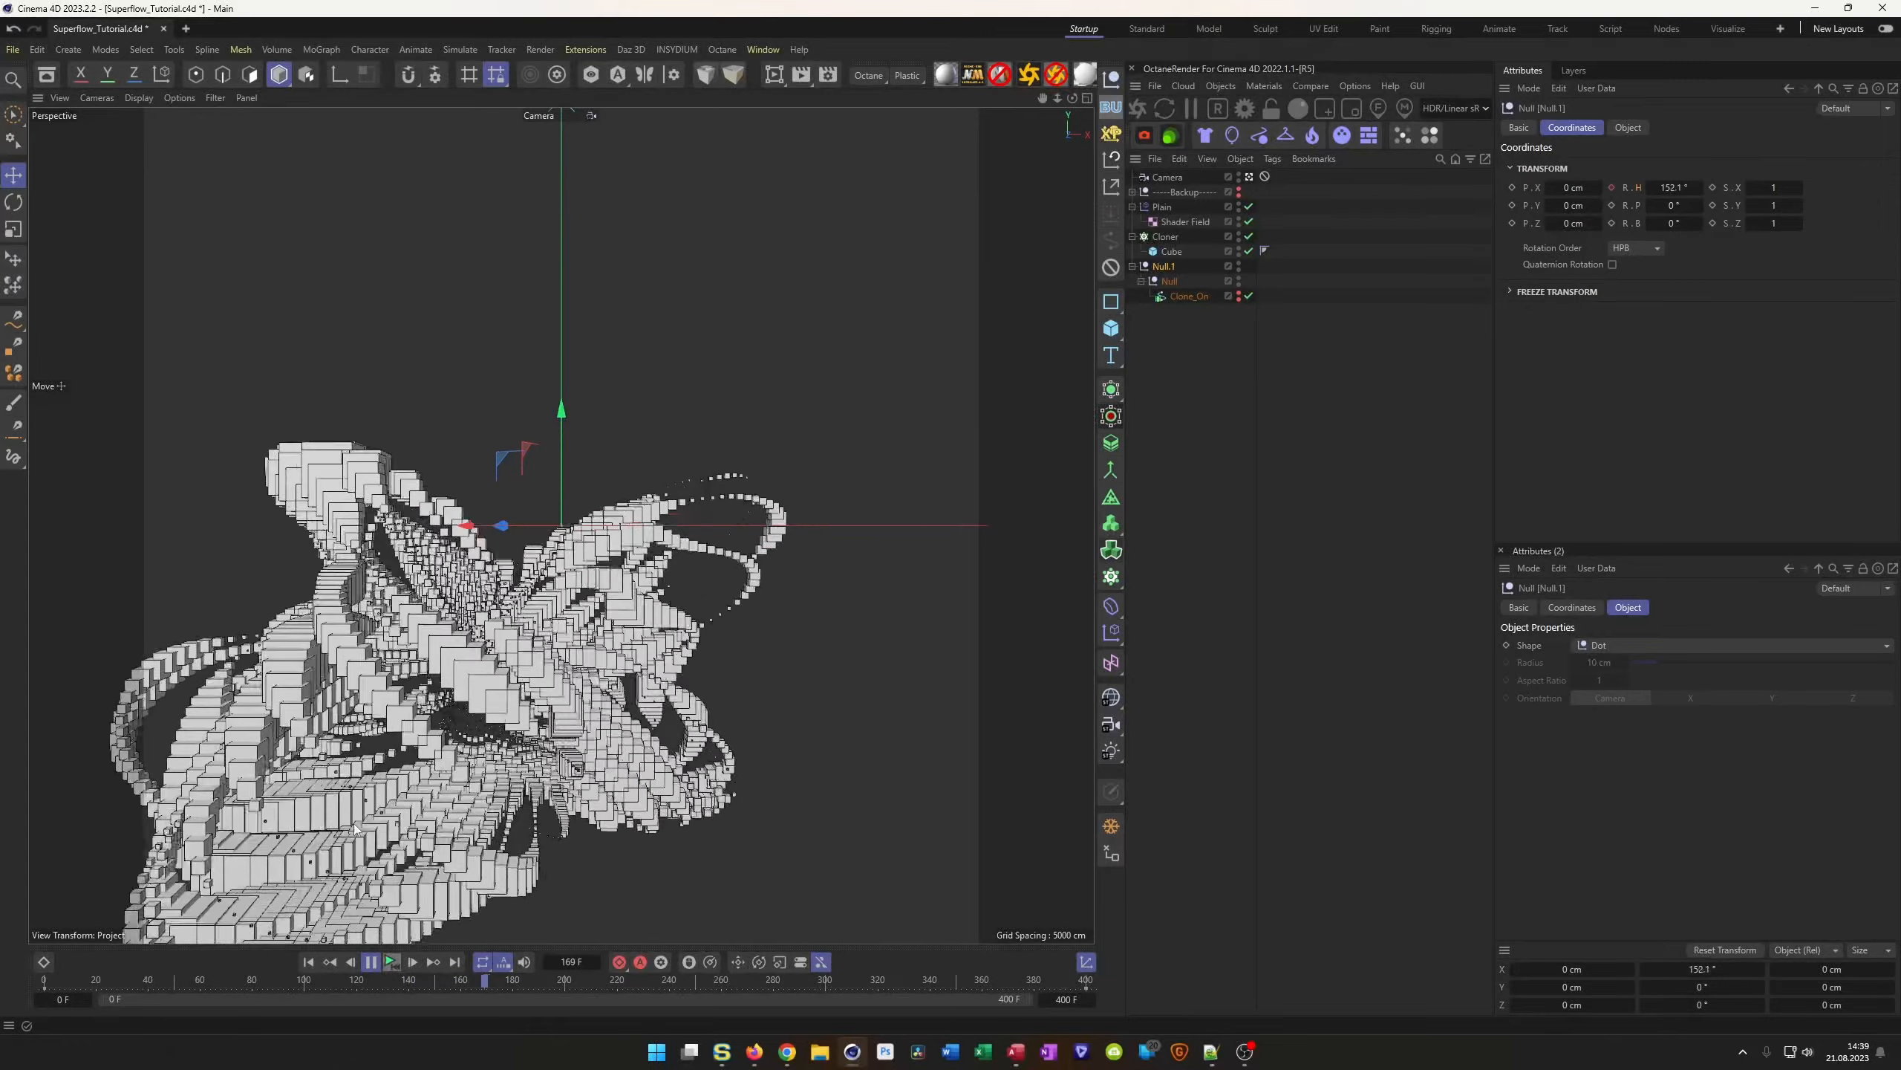
click(393, 966)
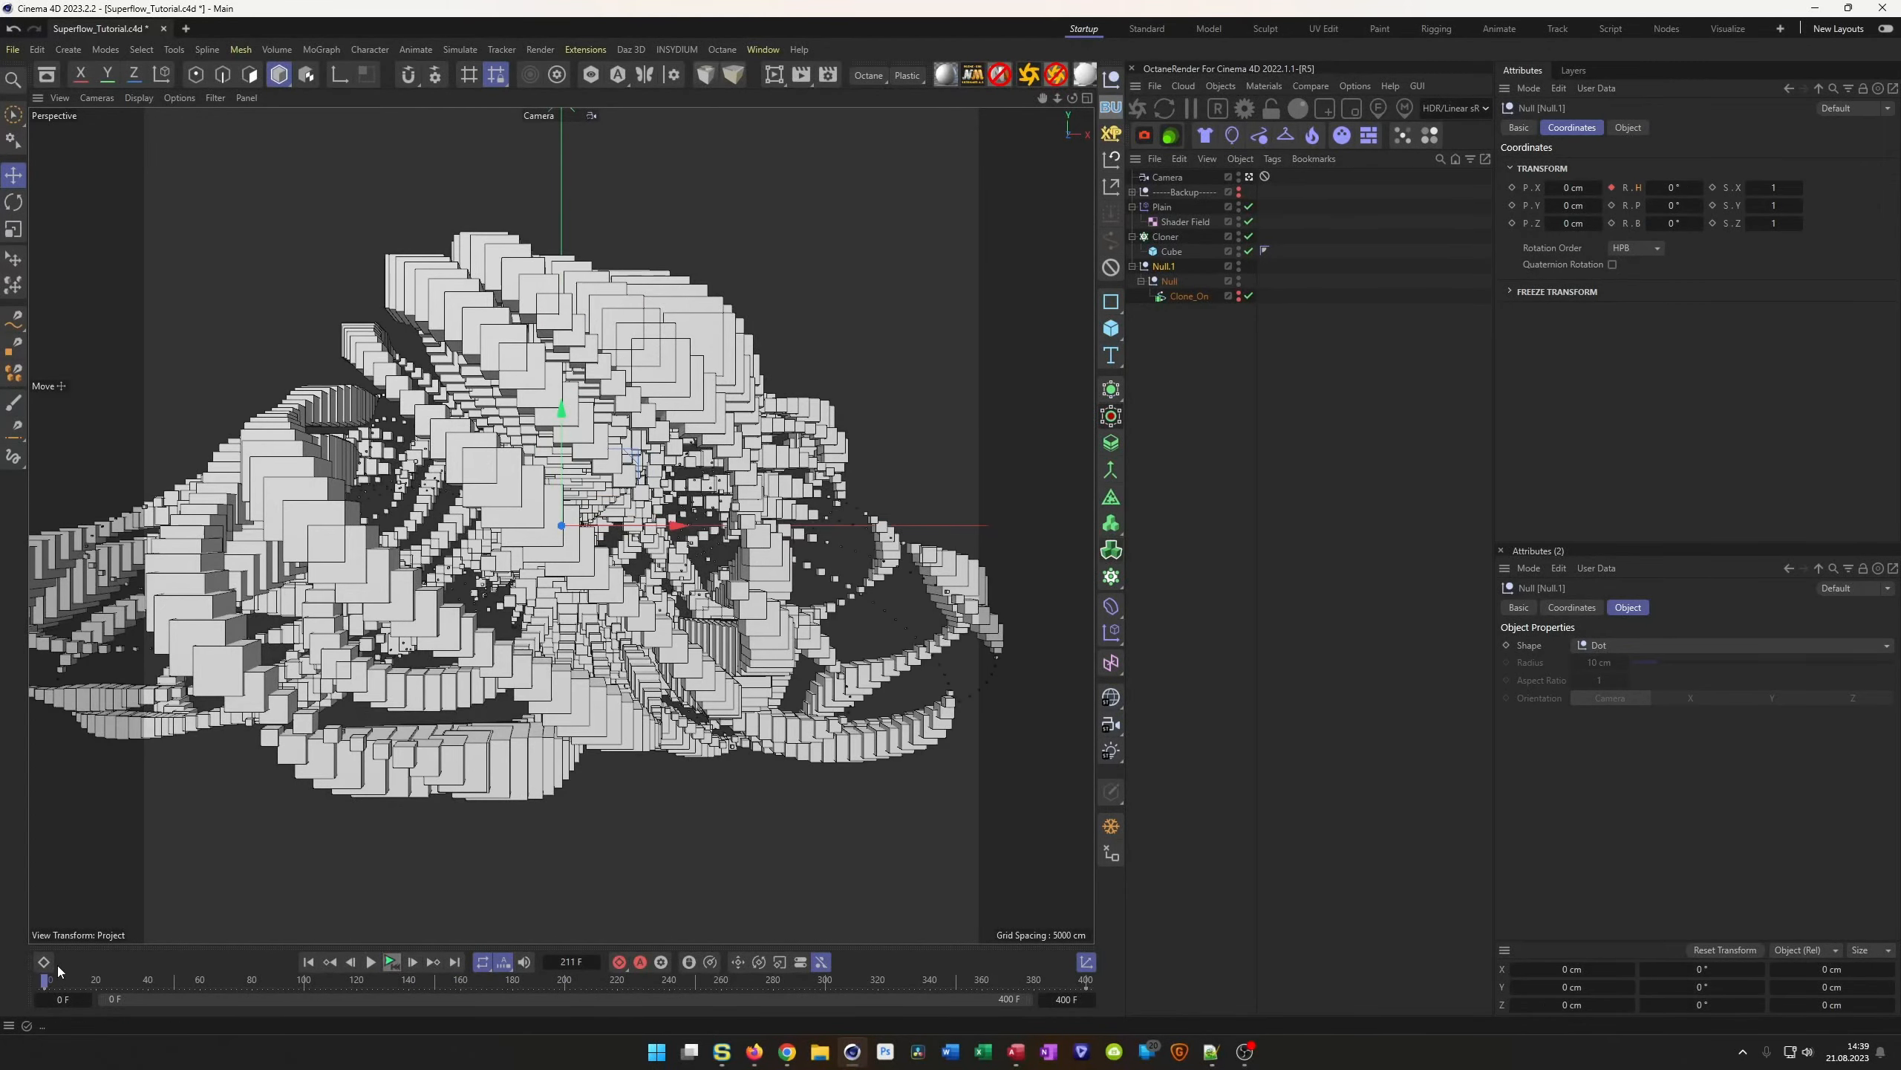
Advance to about frame 102, hide both nulls in the viewport and replay the rotating animation
drag(52, 984, 309, 978)
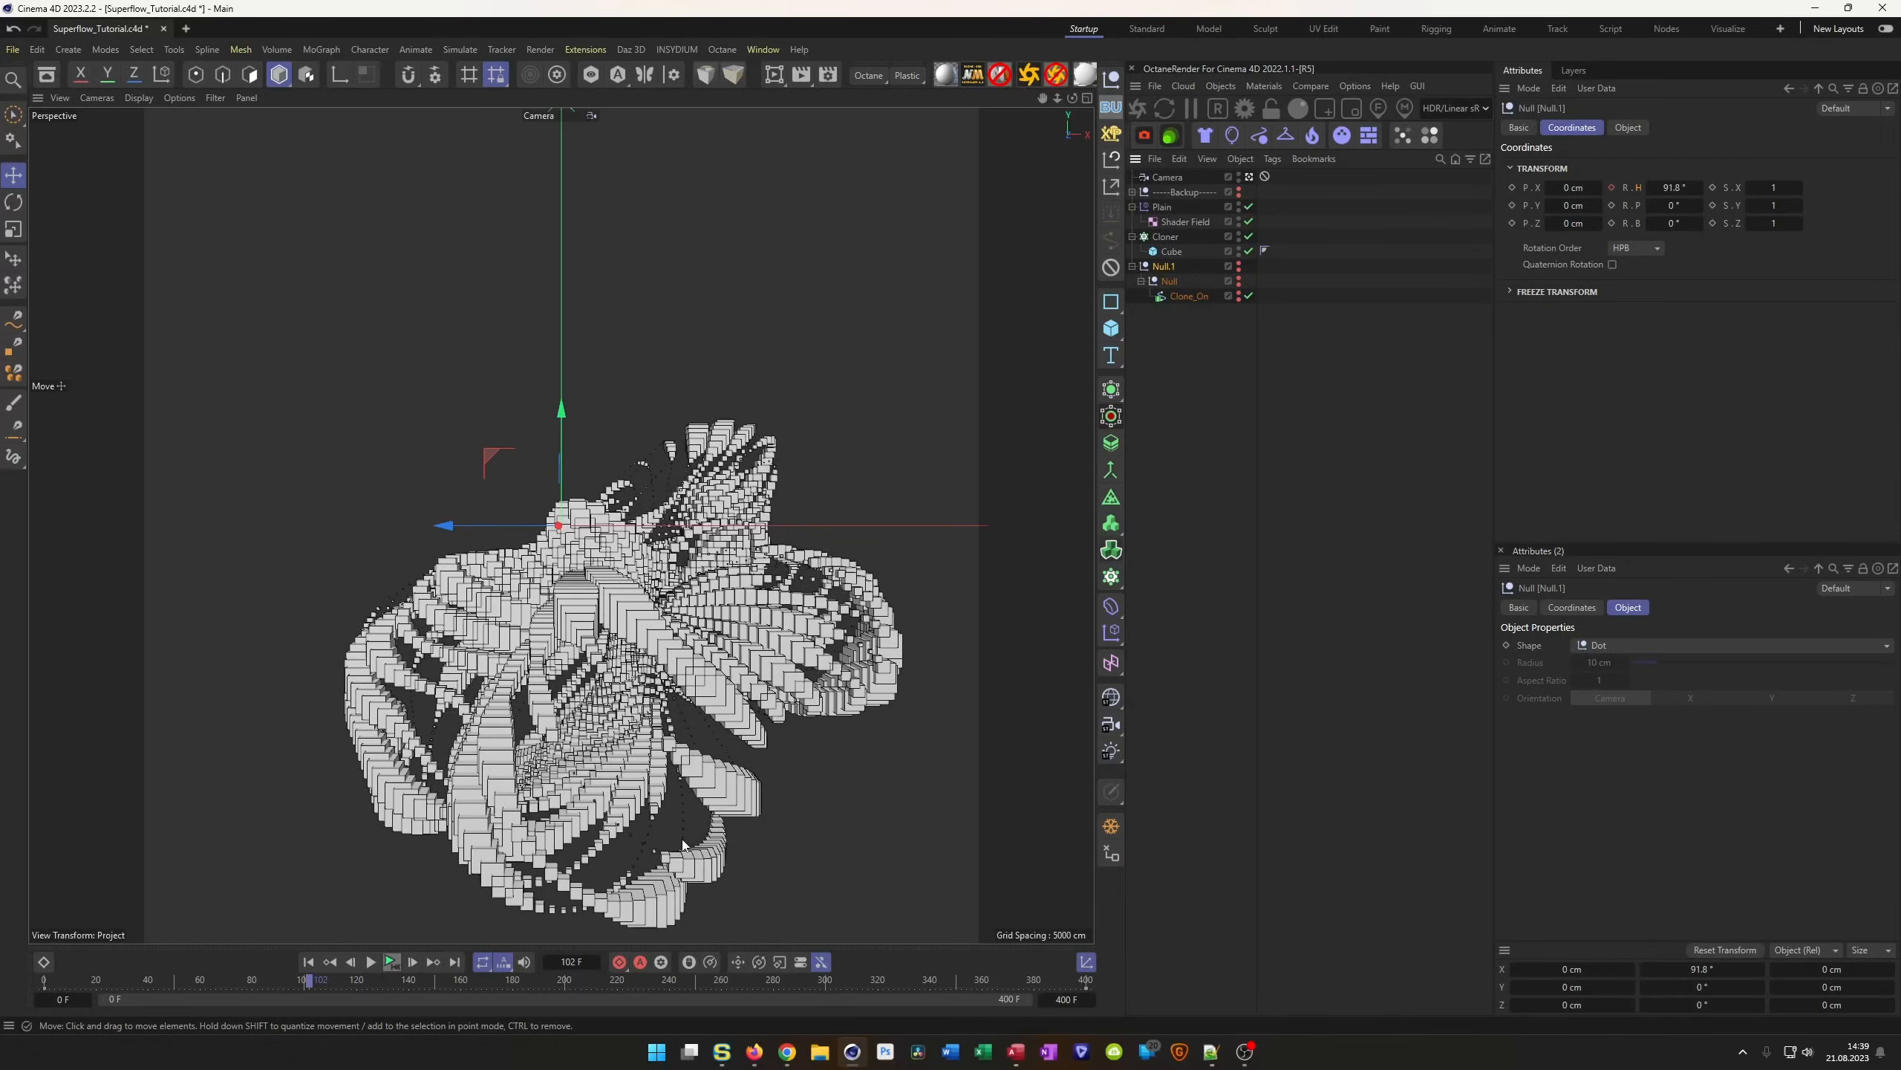
click(392, 963)
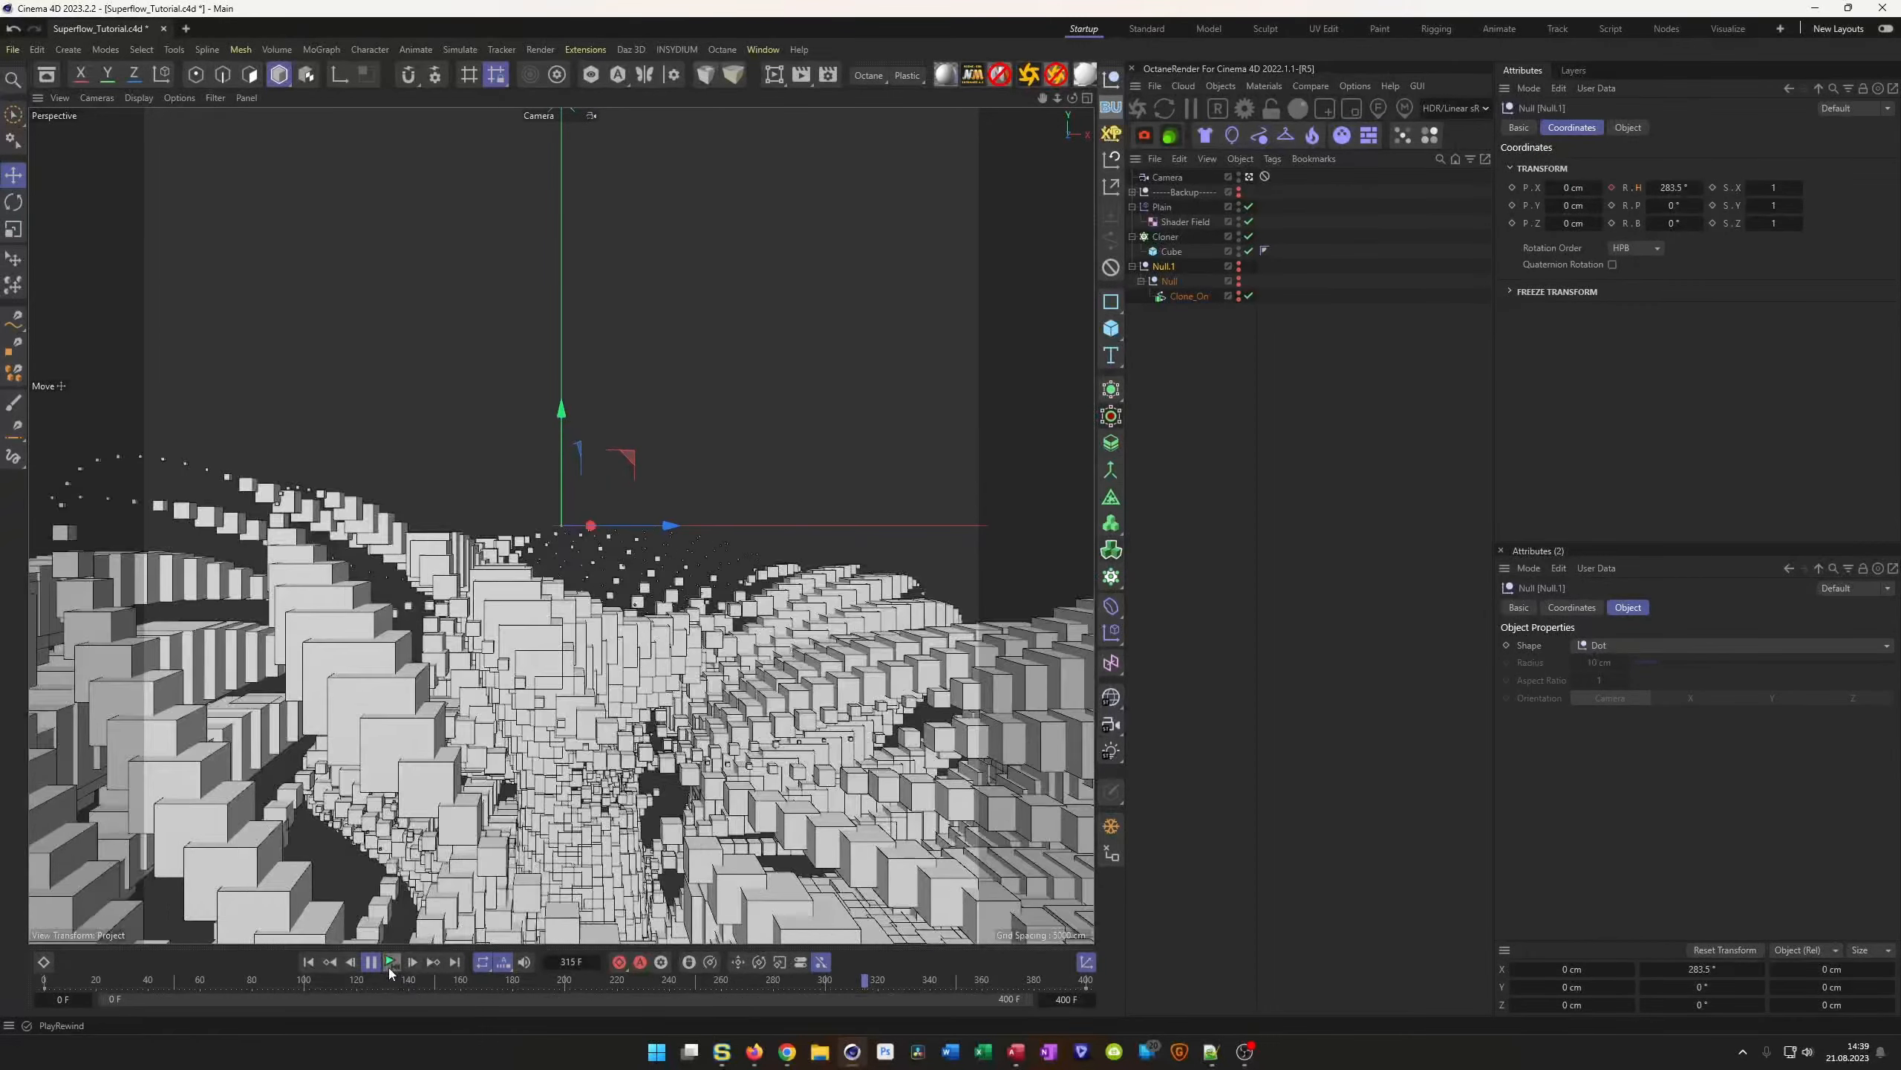
click(388, 963)
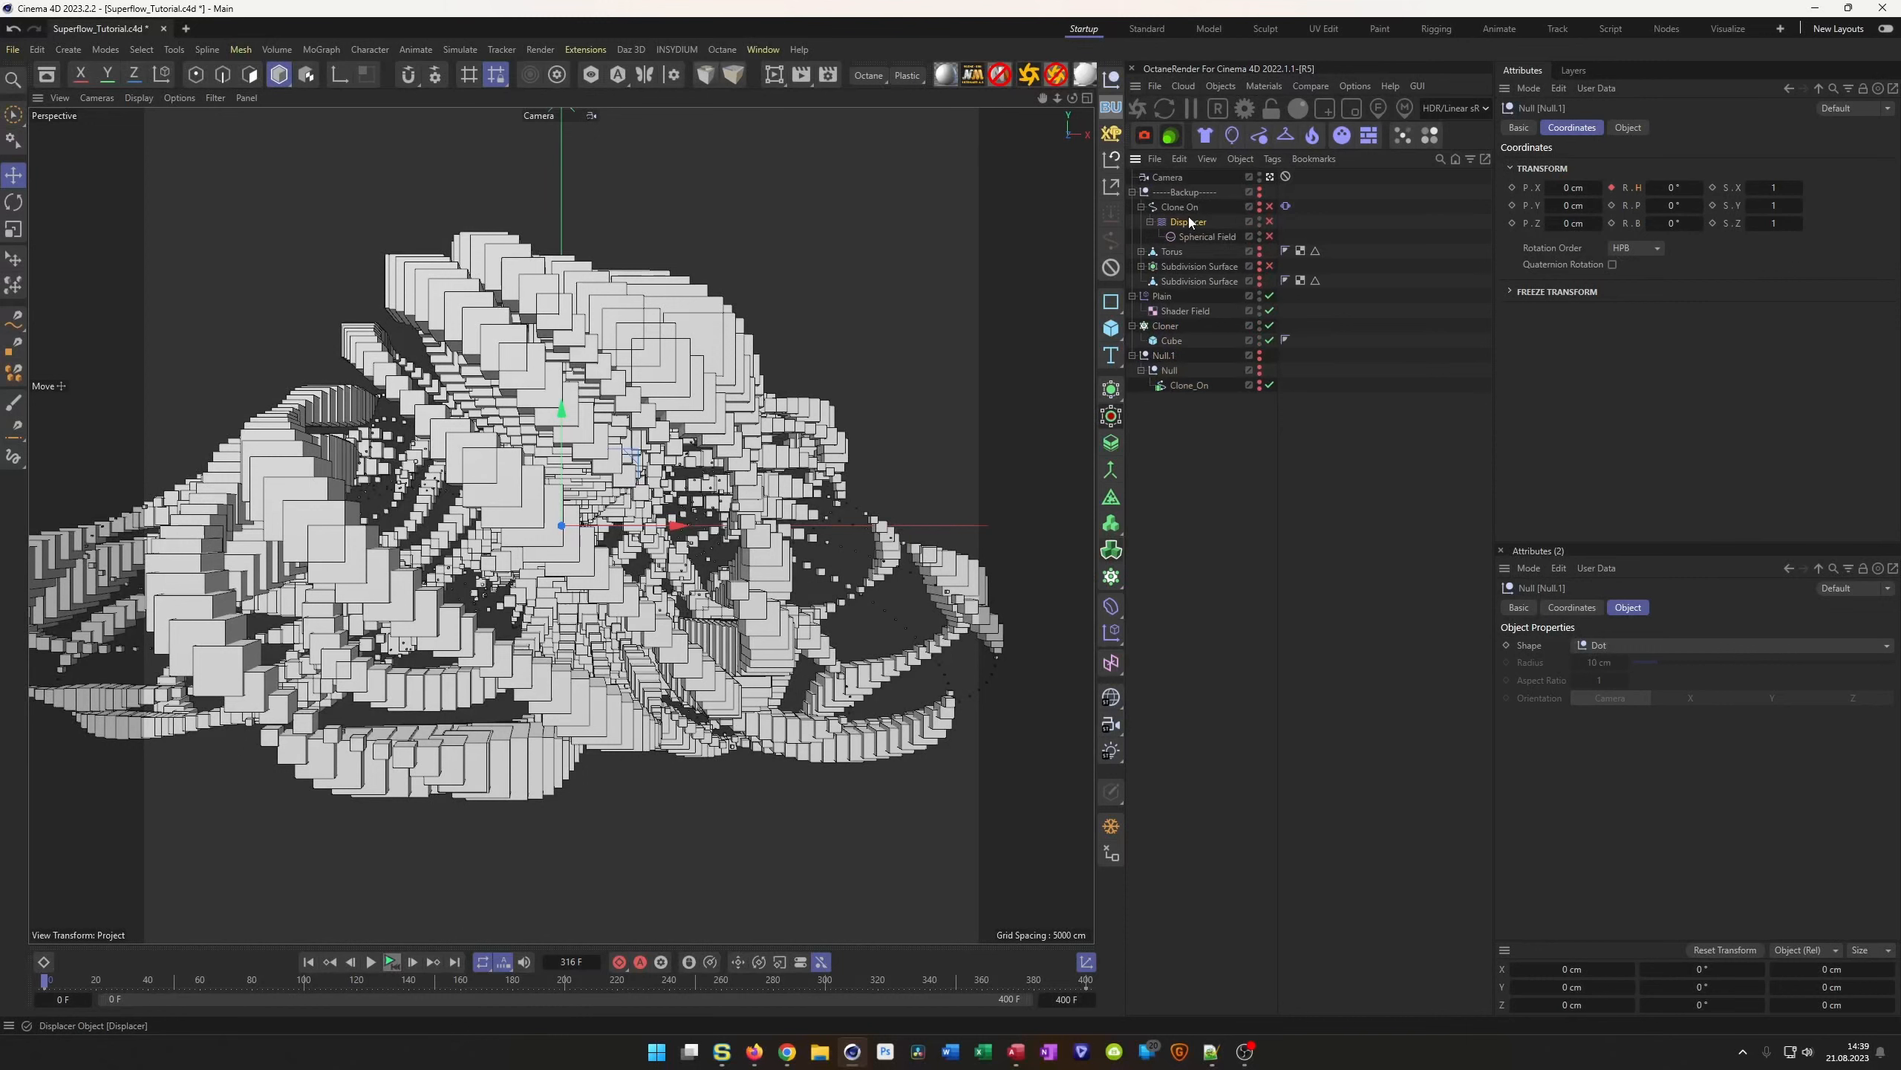
Review the noise shader settings of the Displacer in the Backup null and play the animation
click(1189, 219)
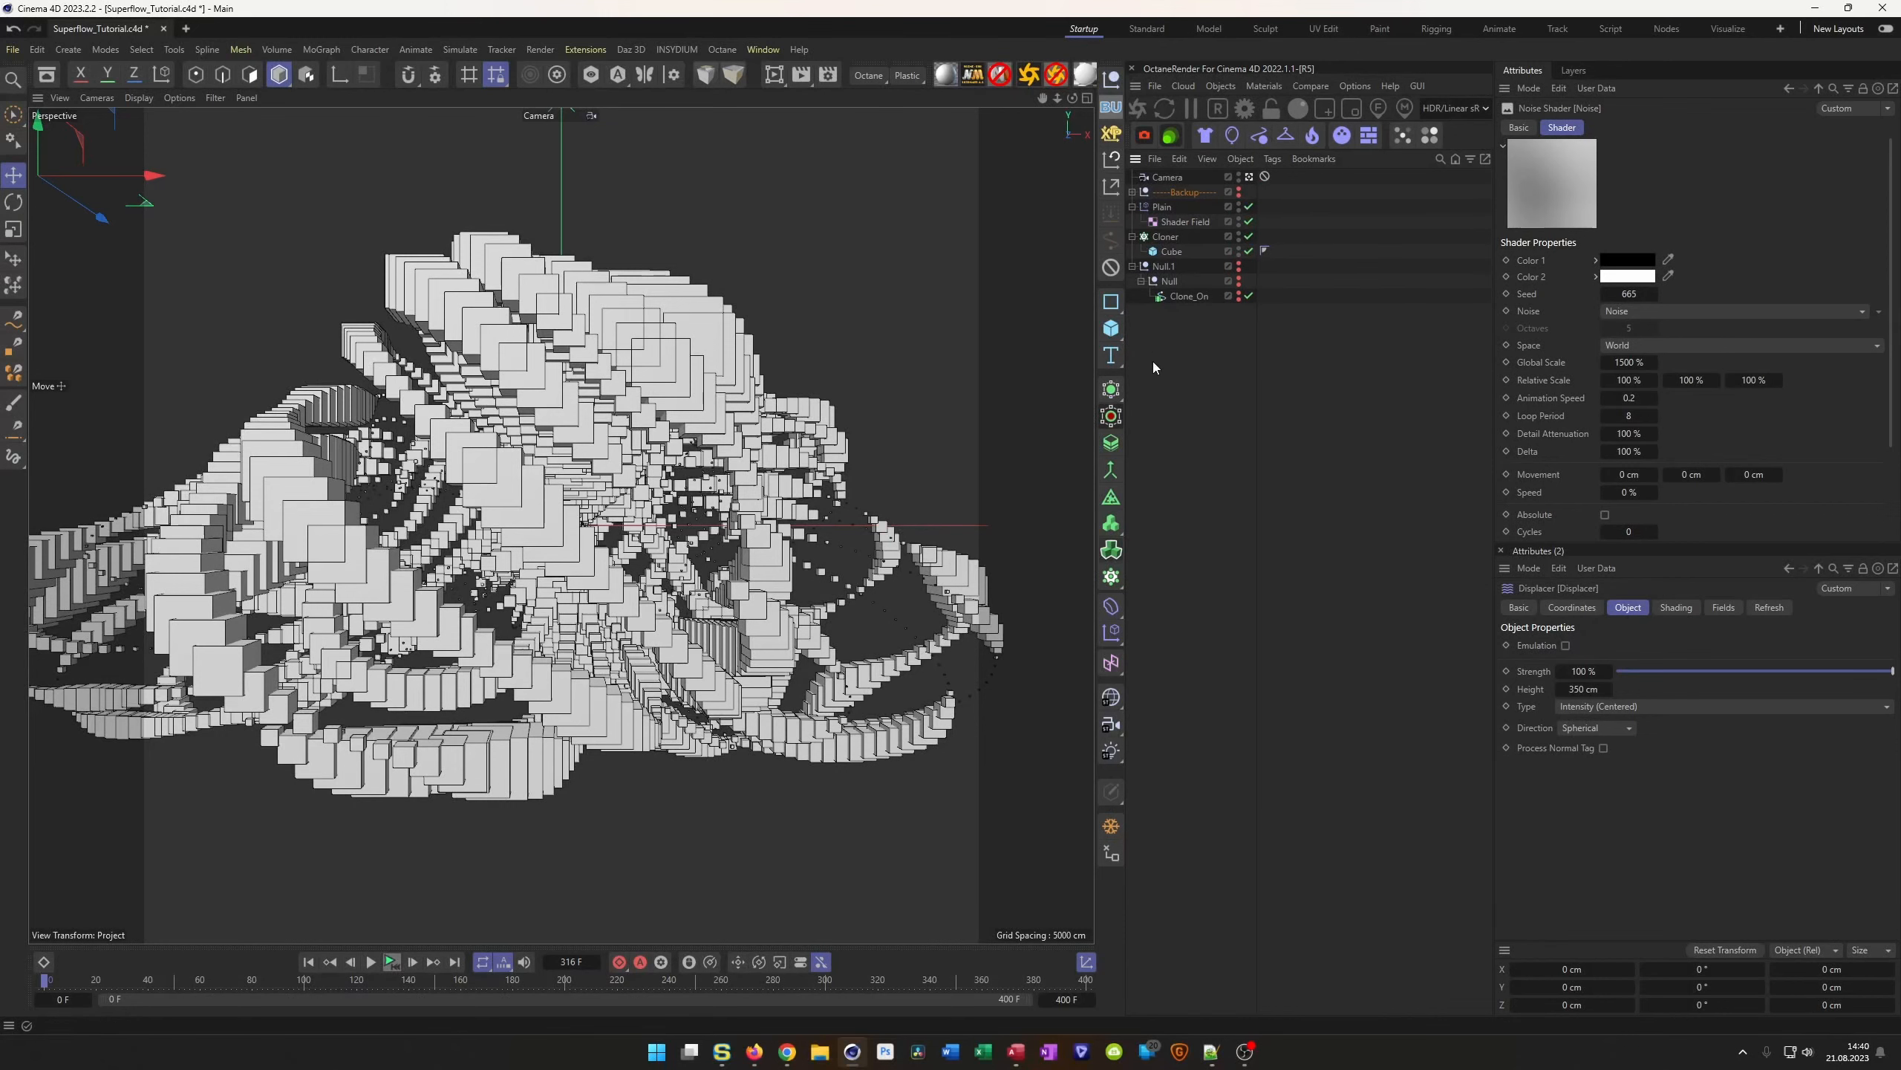
click(387, 966)
key(F8)
Unlock the Y position in the camera's Protection tag, lower the camera to about Y -58 cm and play the animation
click(1172, 178)
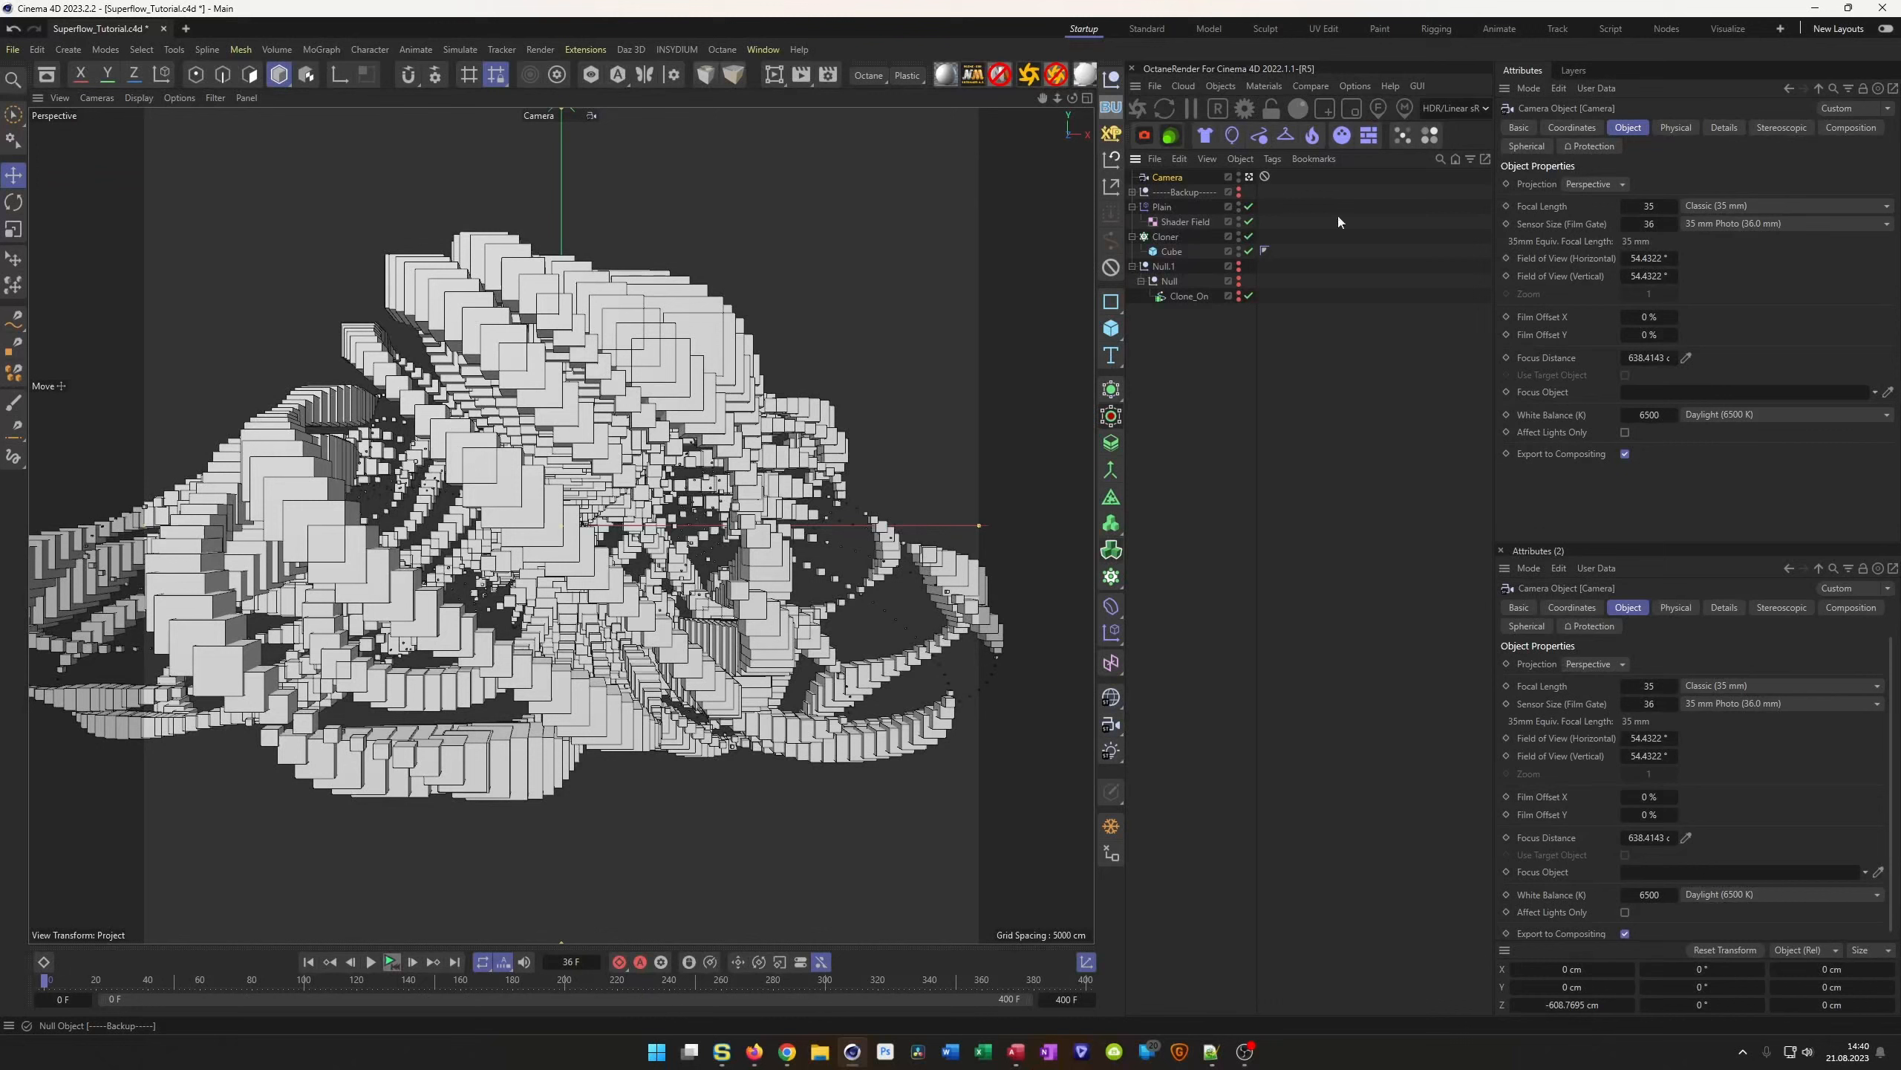
click(1265, 177)
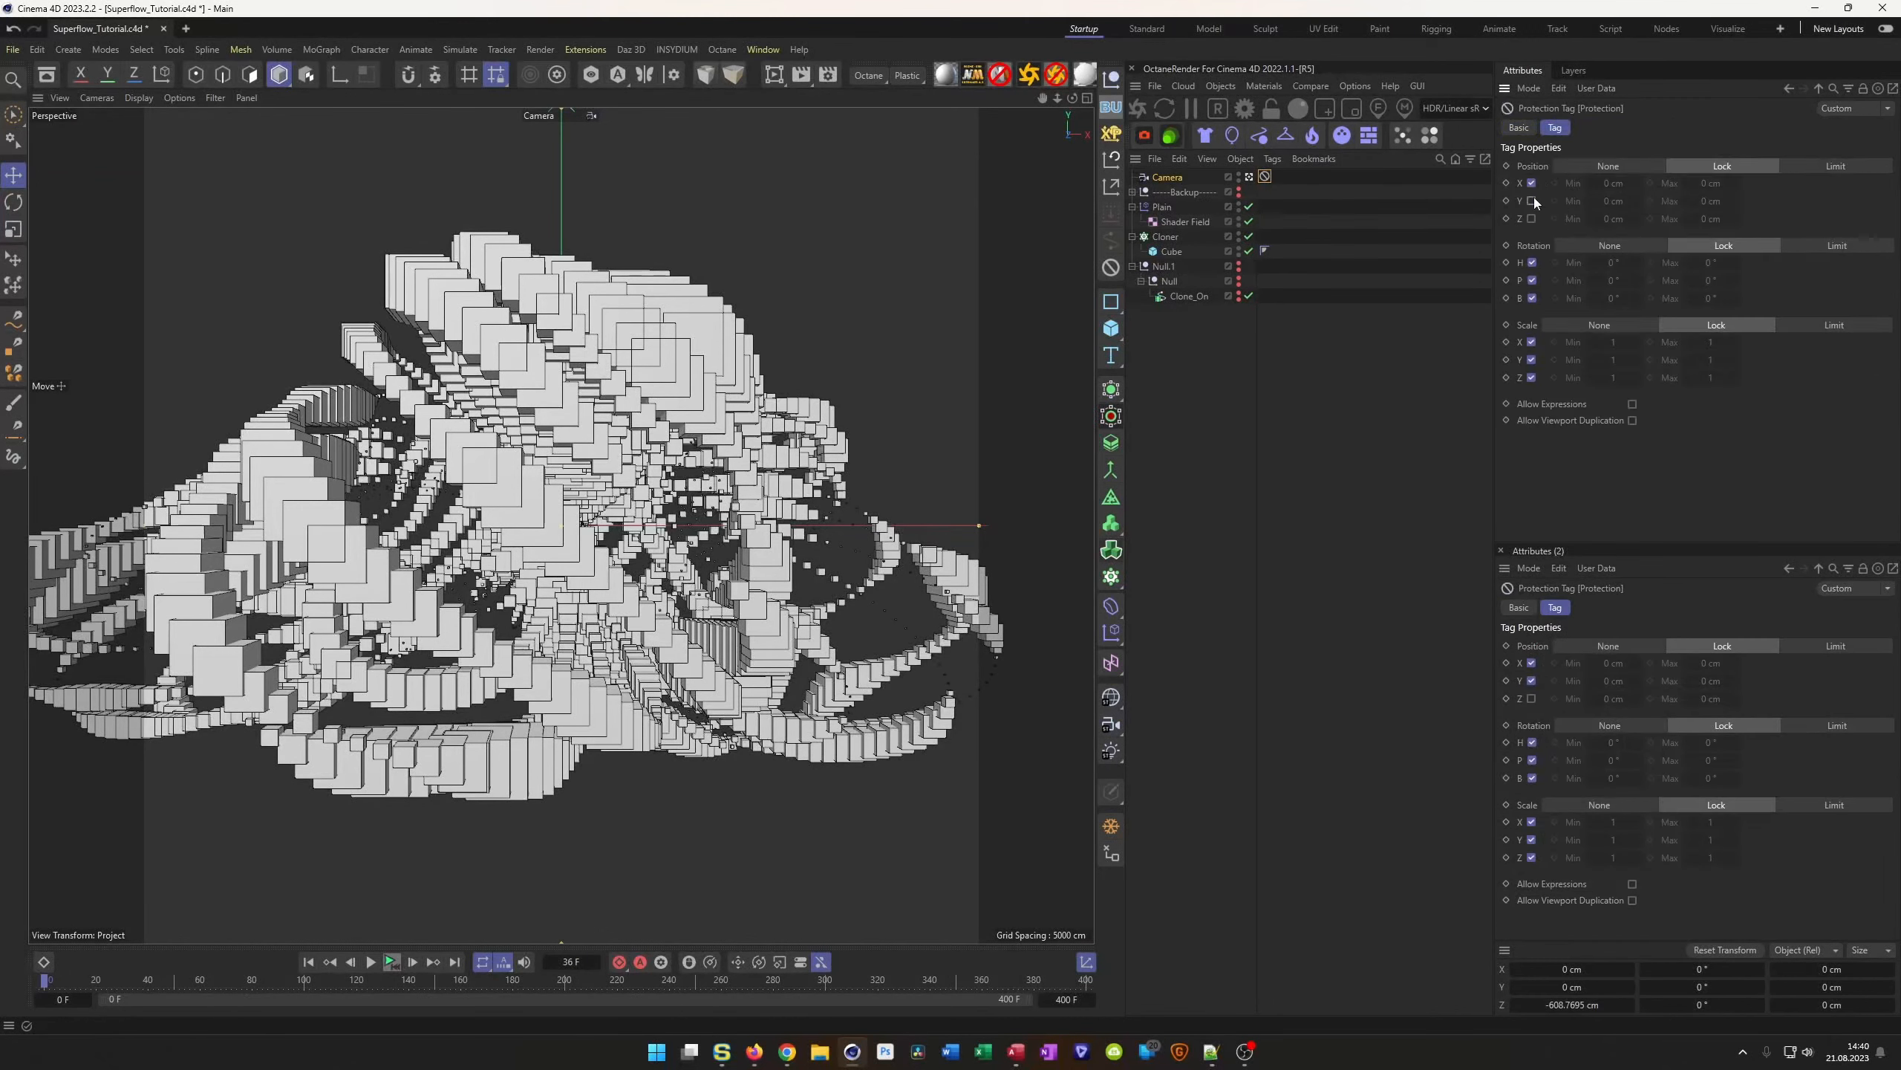
drag(575, 582, 587, 419)
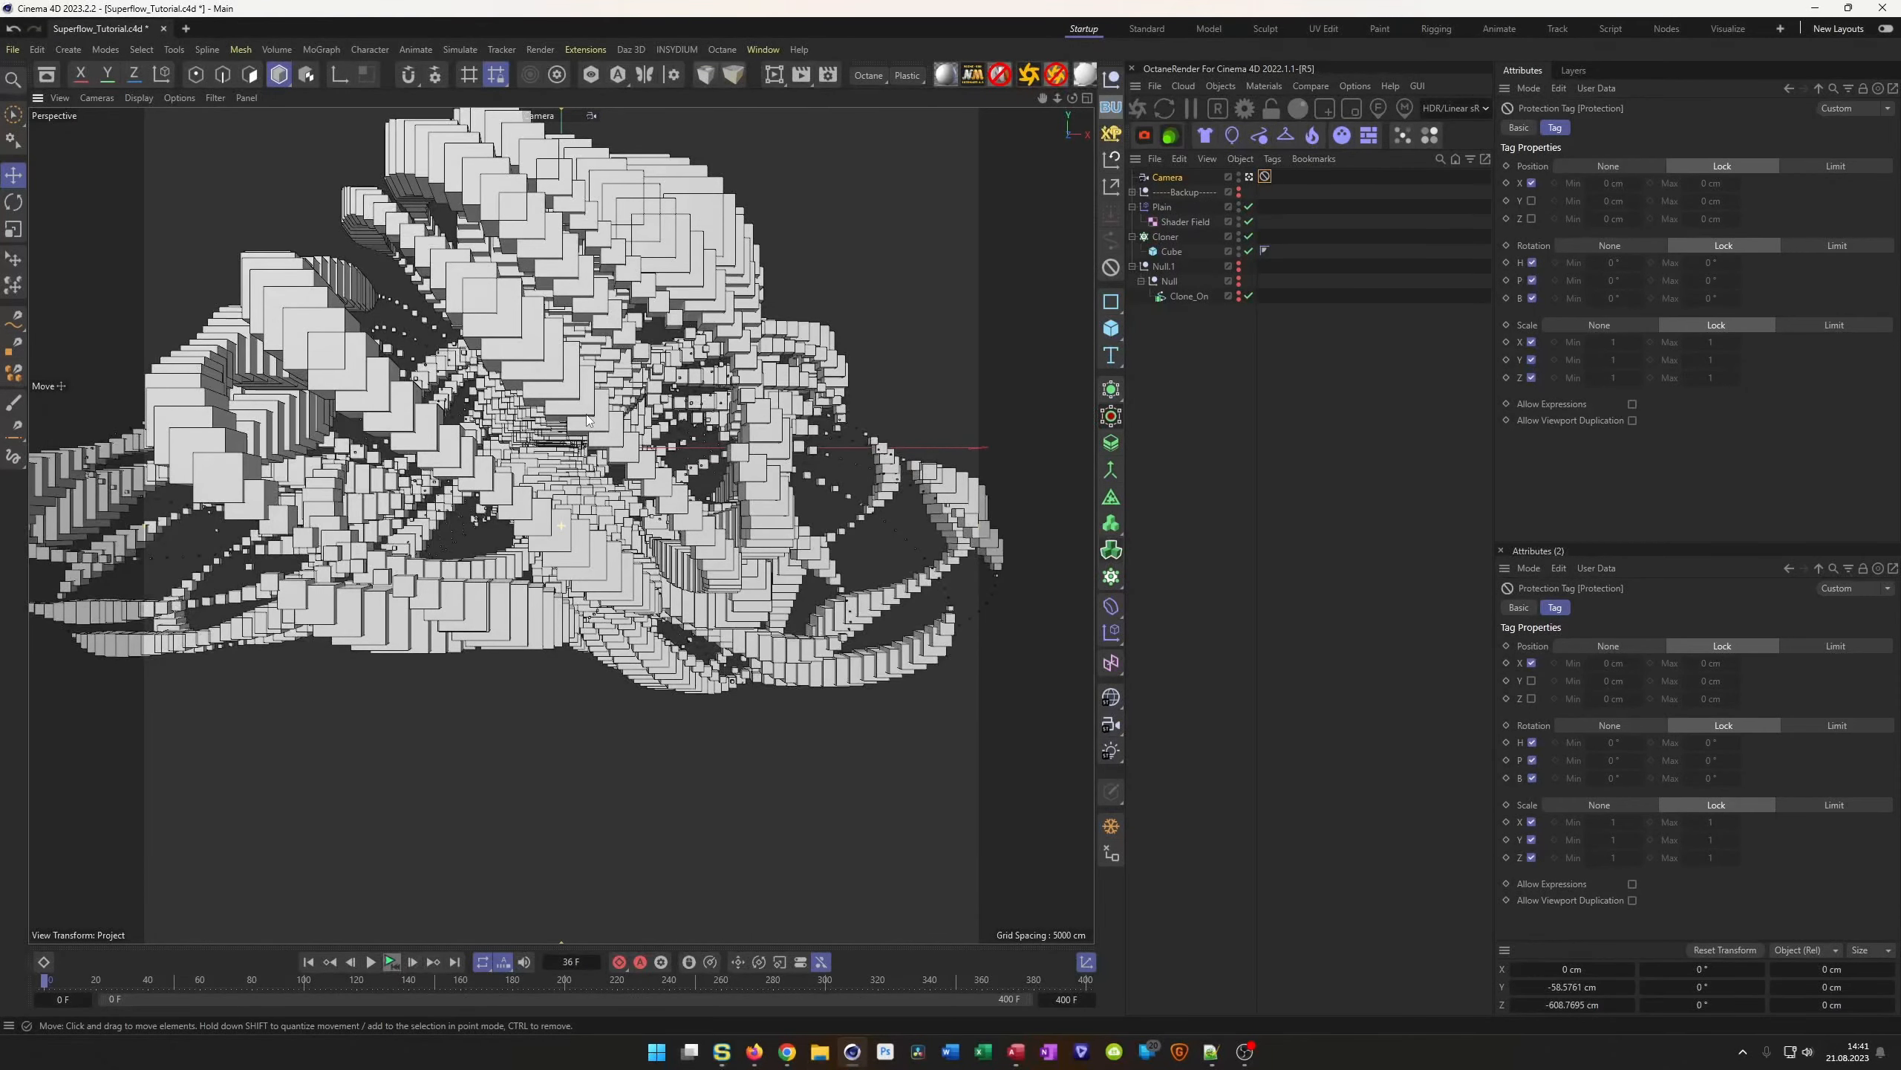
click(395, 962)
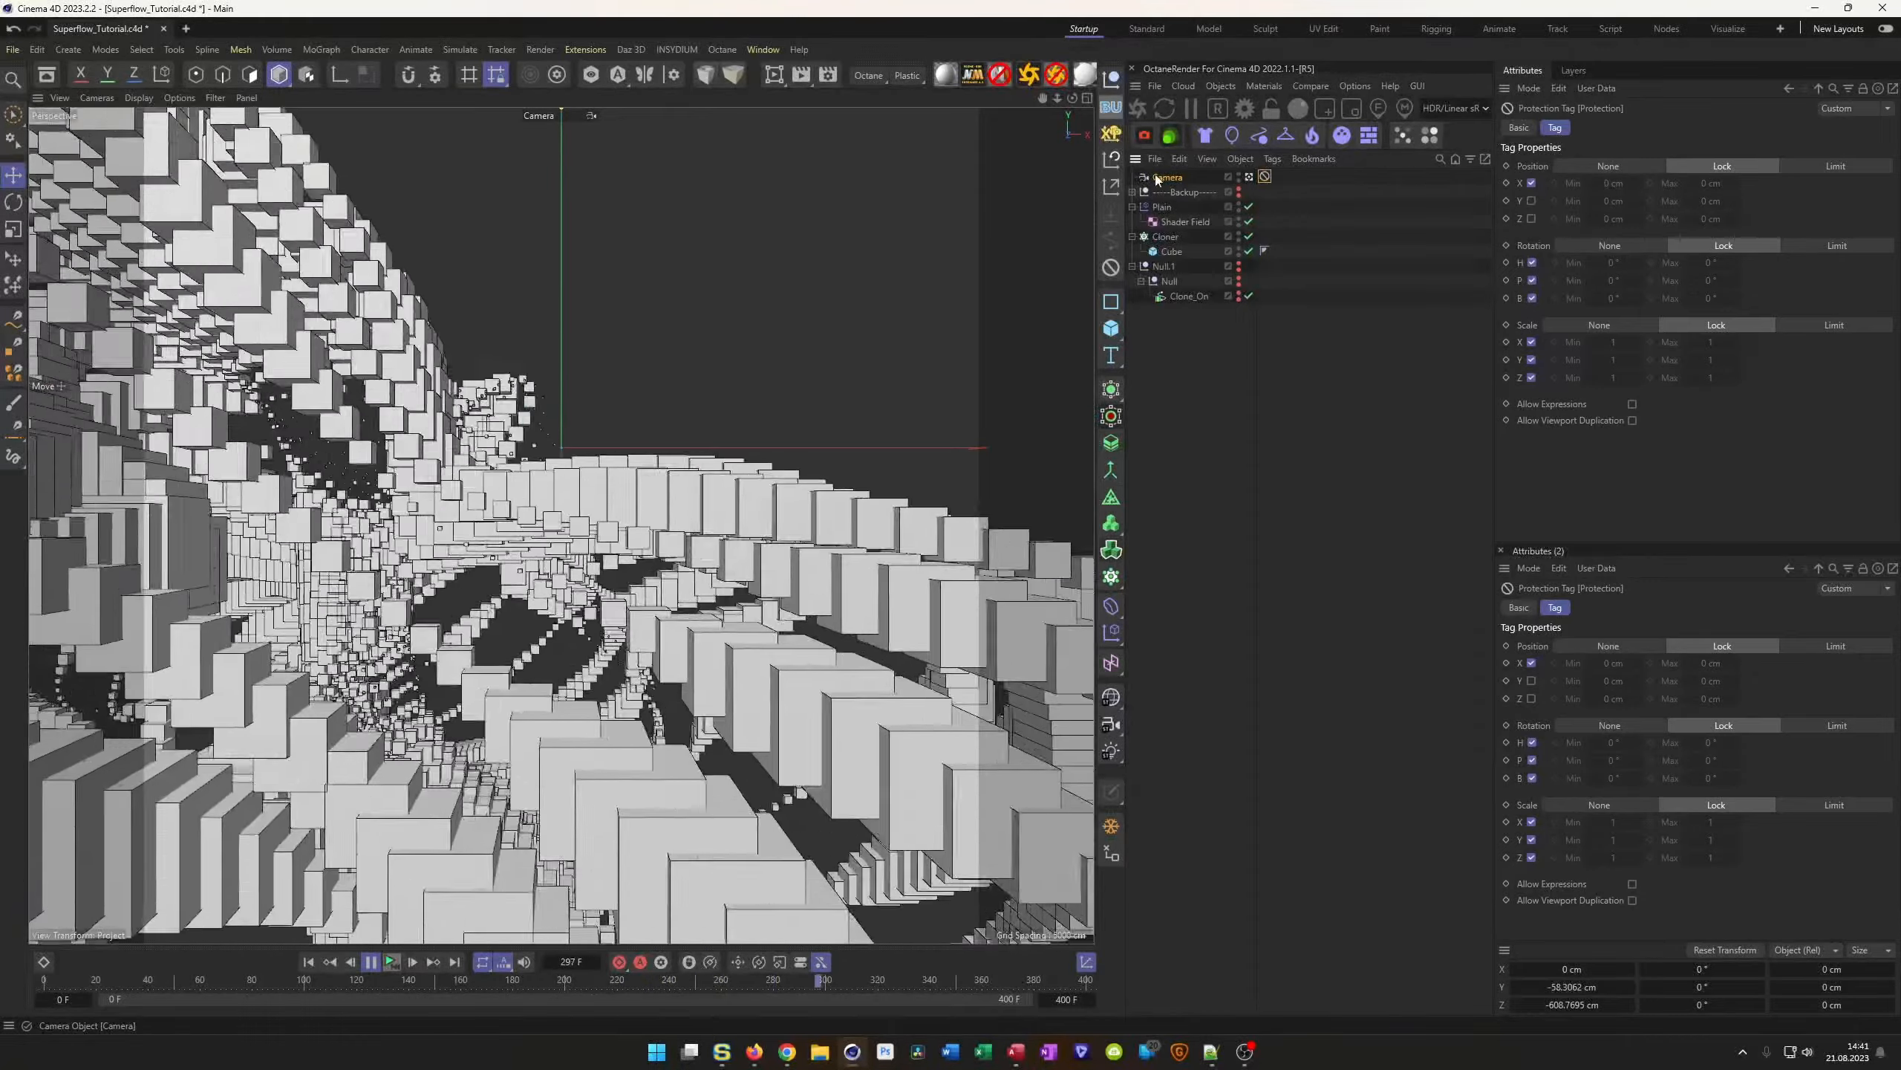
Set the camera's Y position to 0 cm
click(1166, 178)
click(1628, 128)
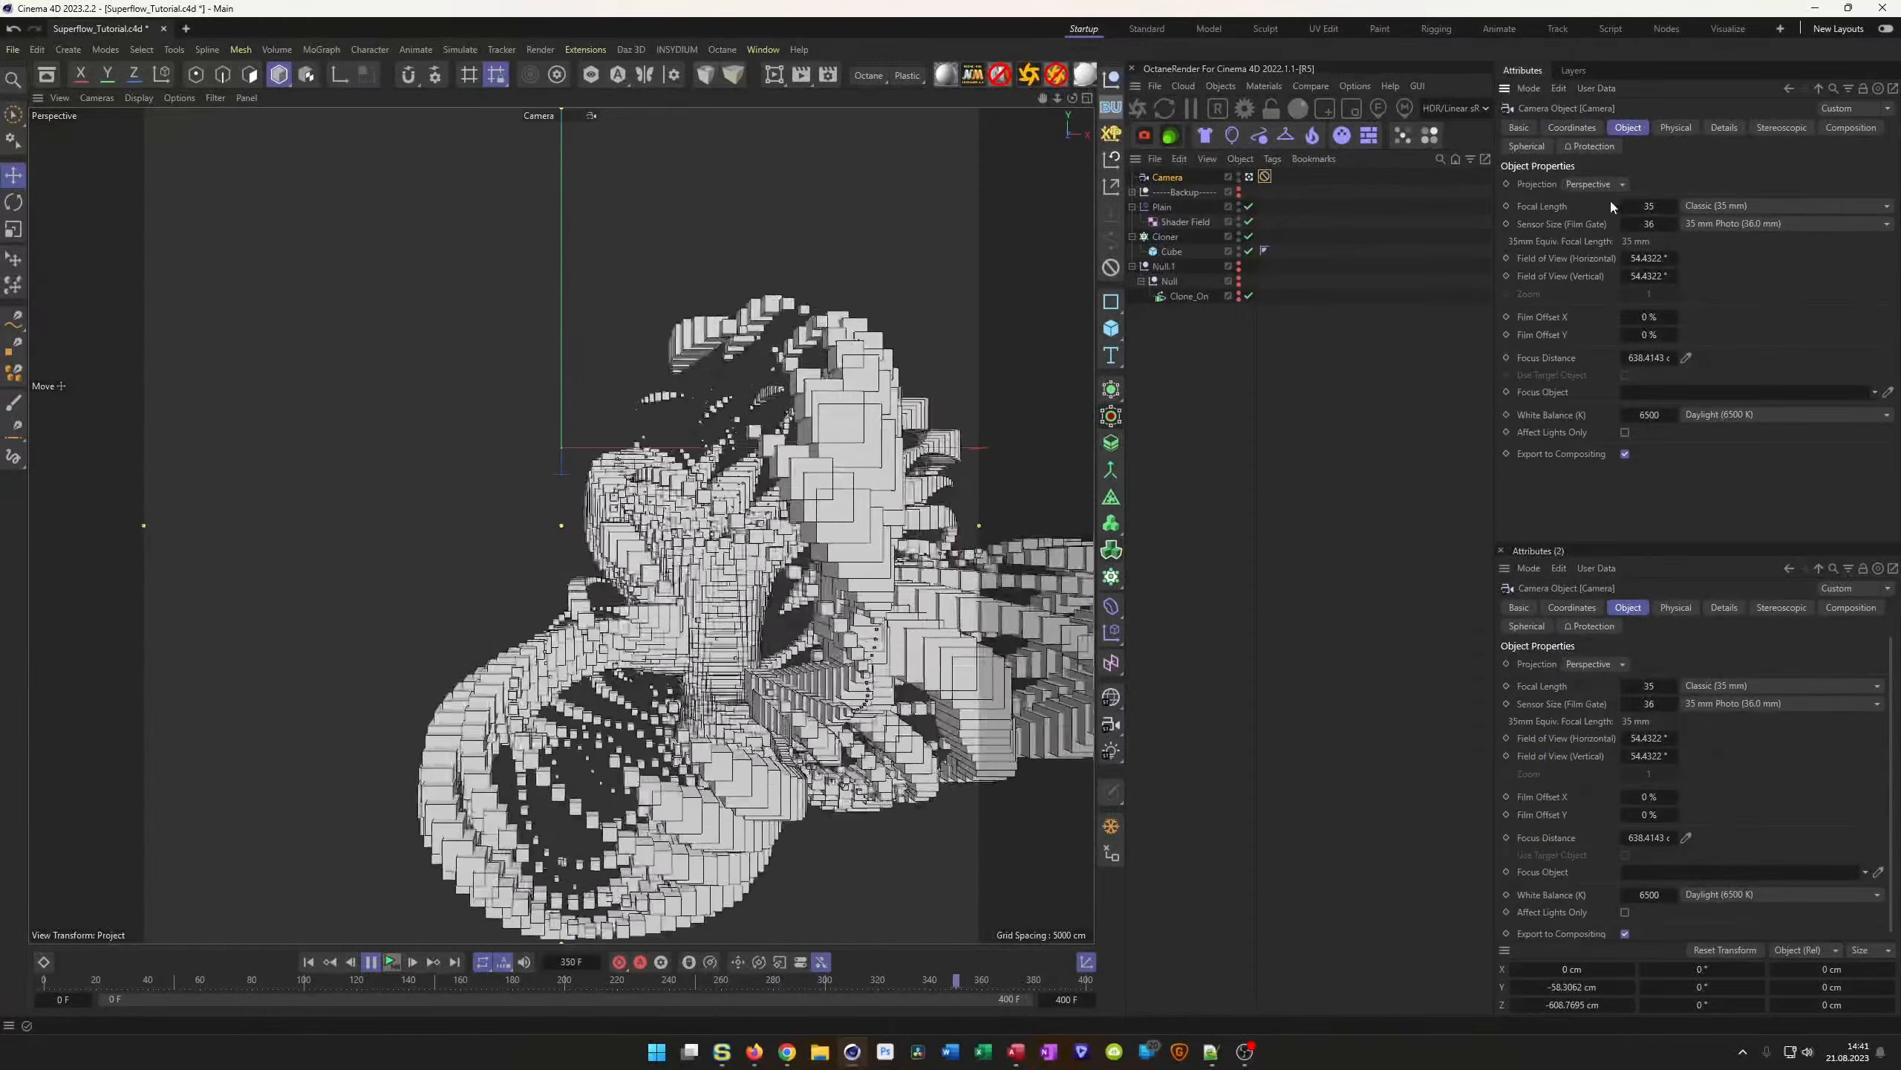
click(1575, 128)
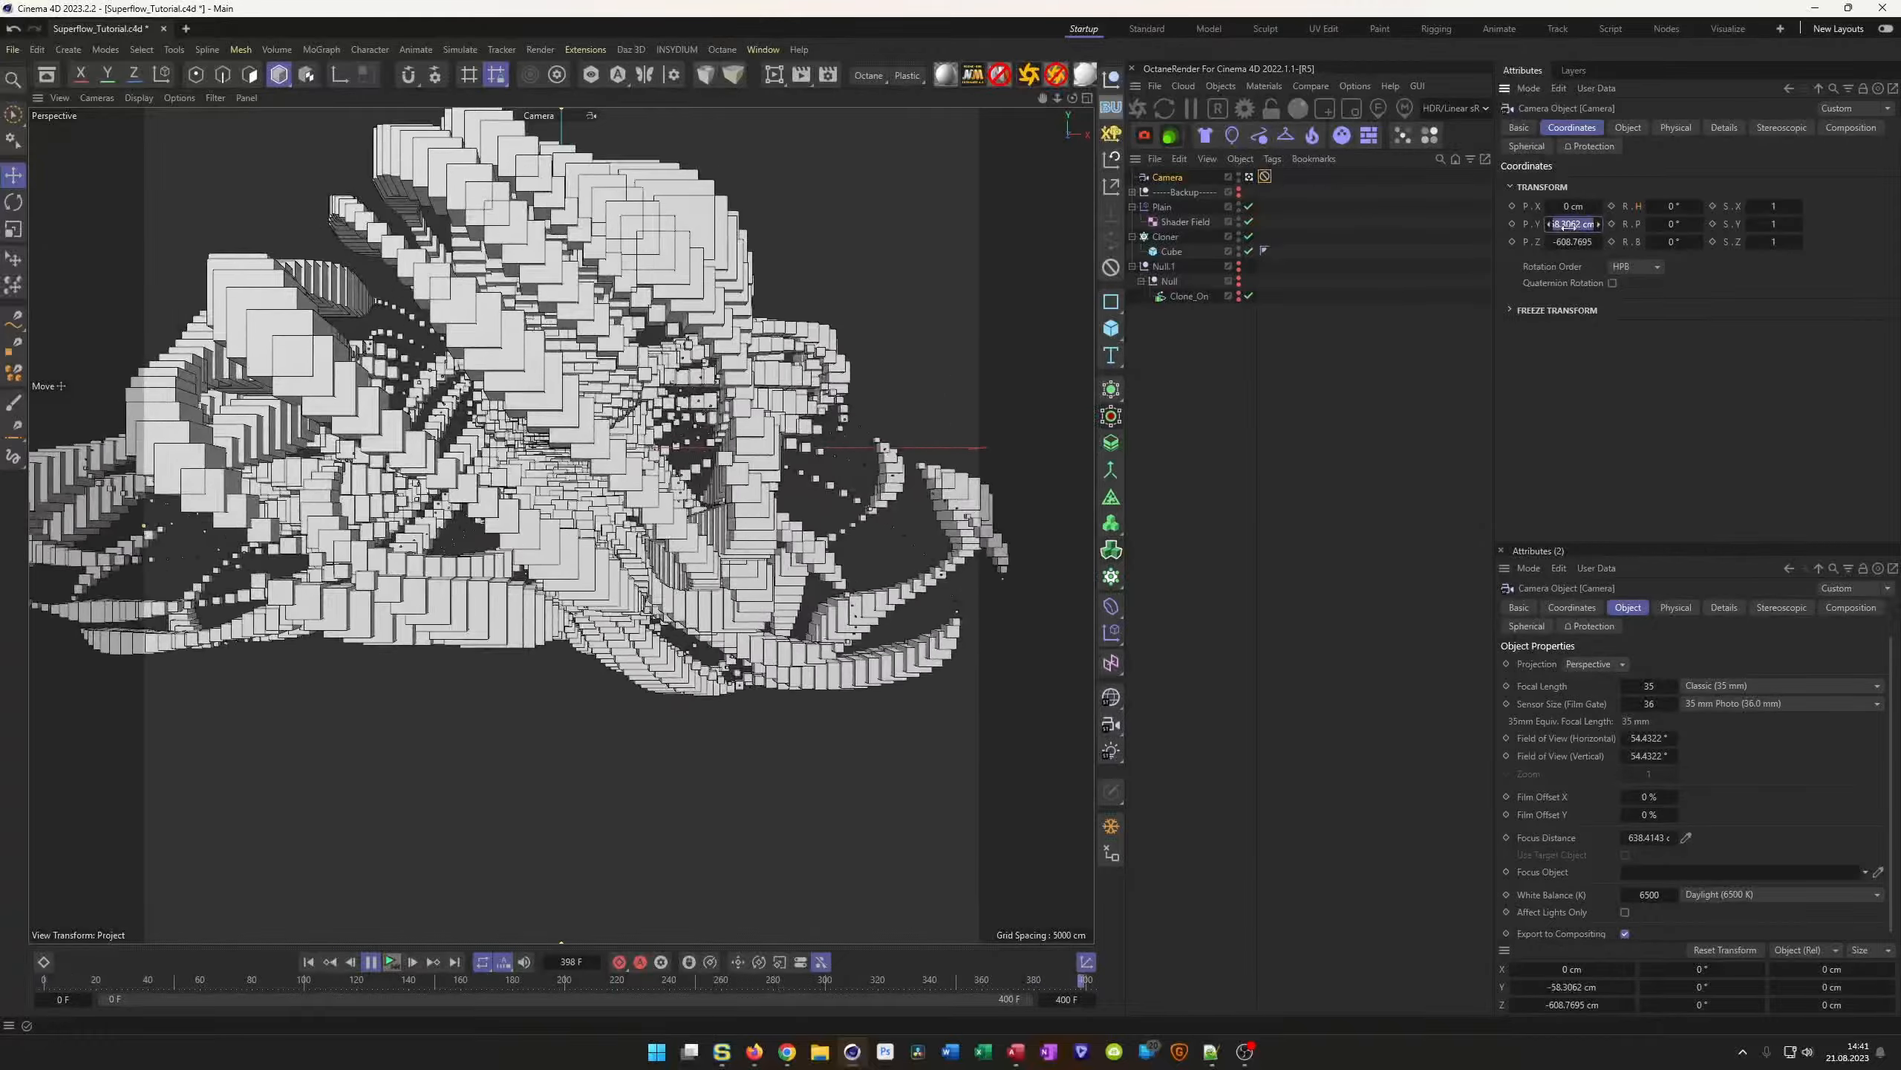
text(0)
key(Return)
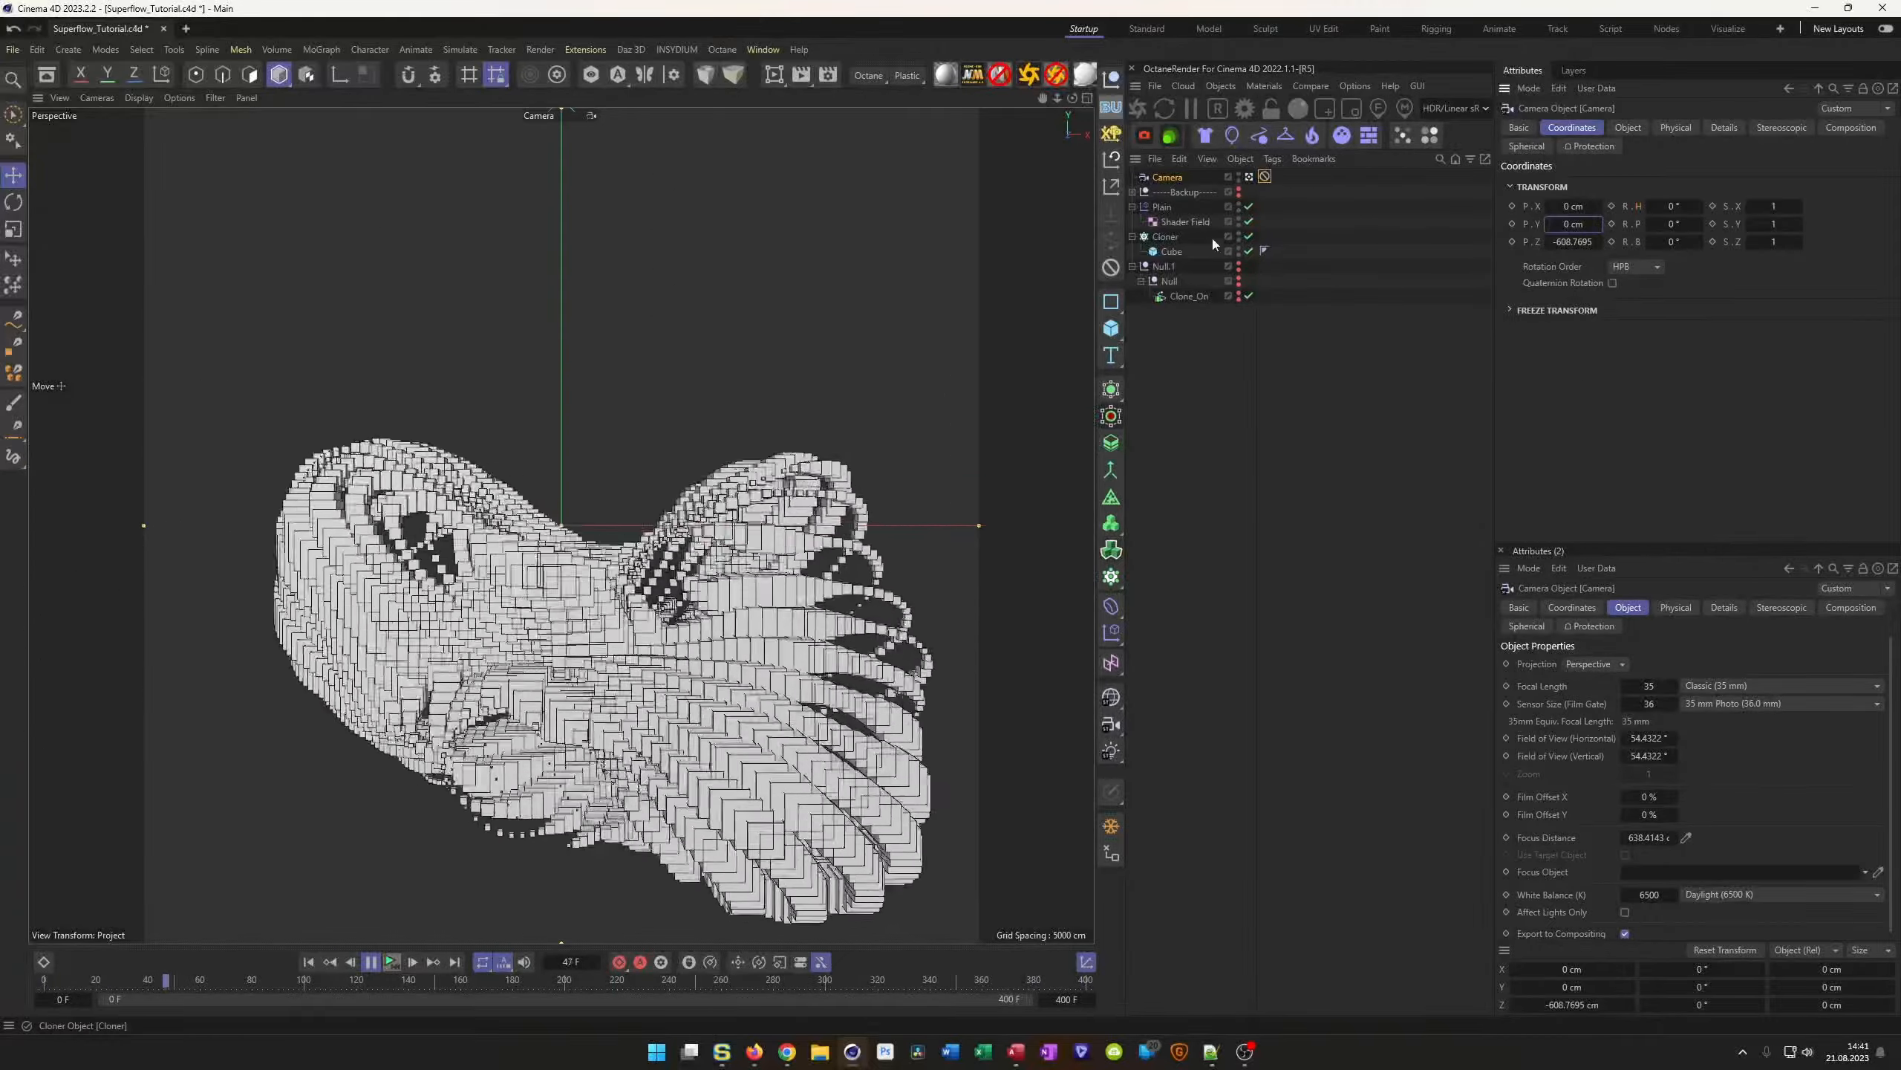
Raise the null that holds Clone_On to about Y -46 cm, replay the rotating animation and save the scene
click(1168, 281)
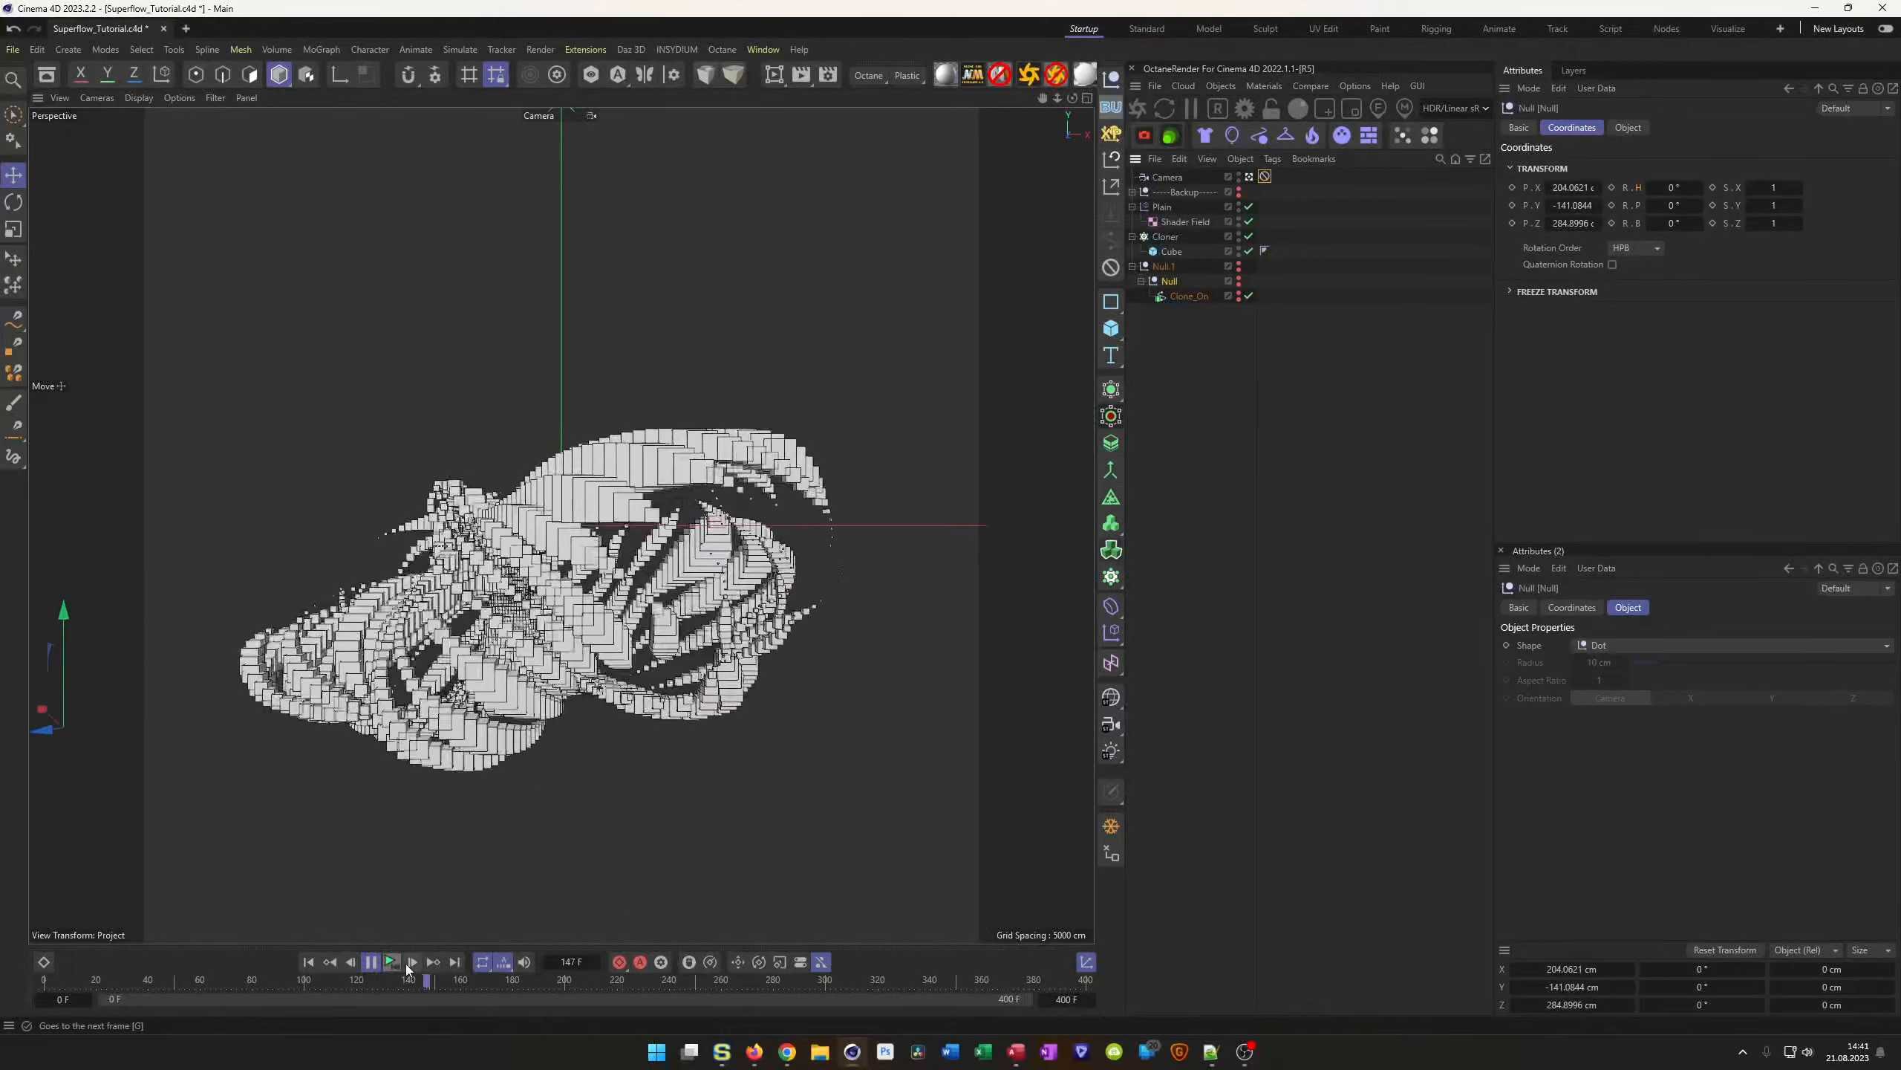
click(372, 963)
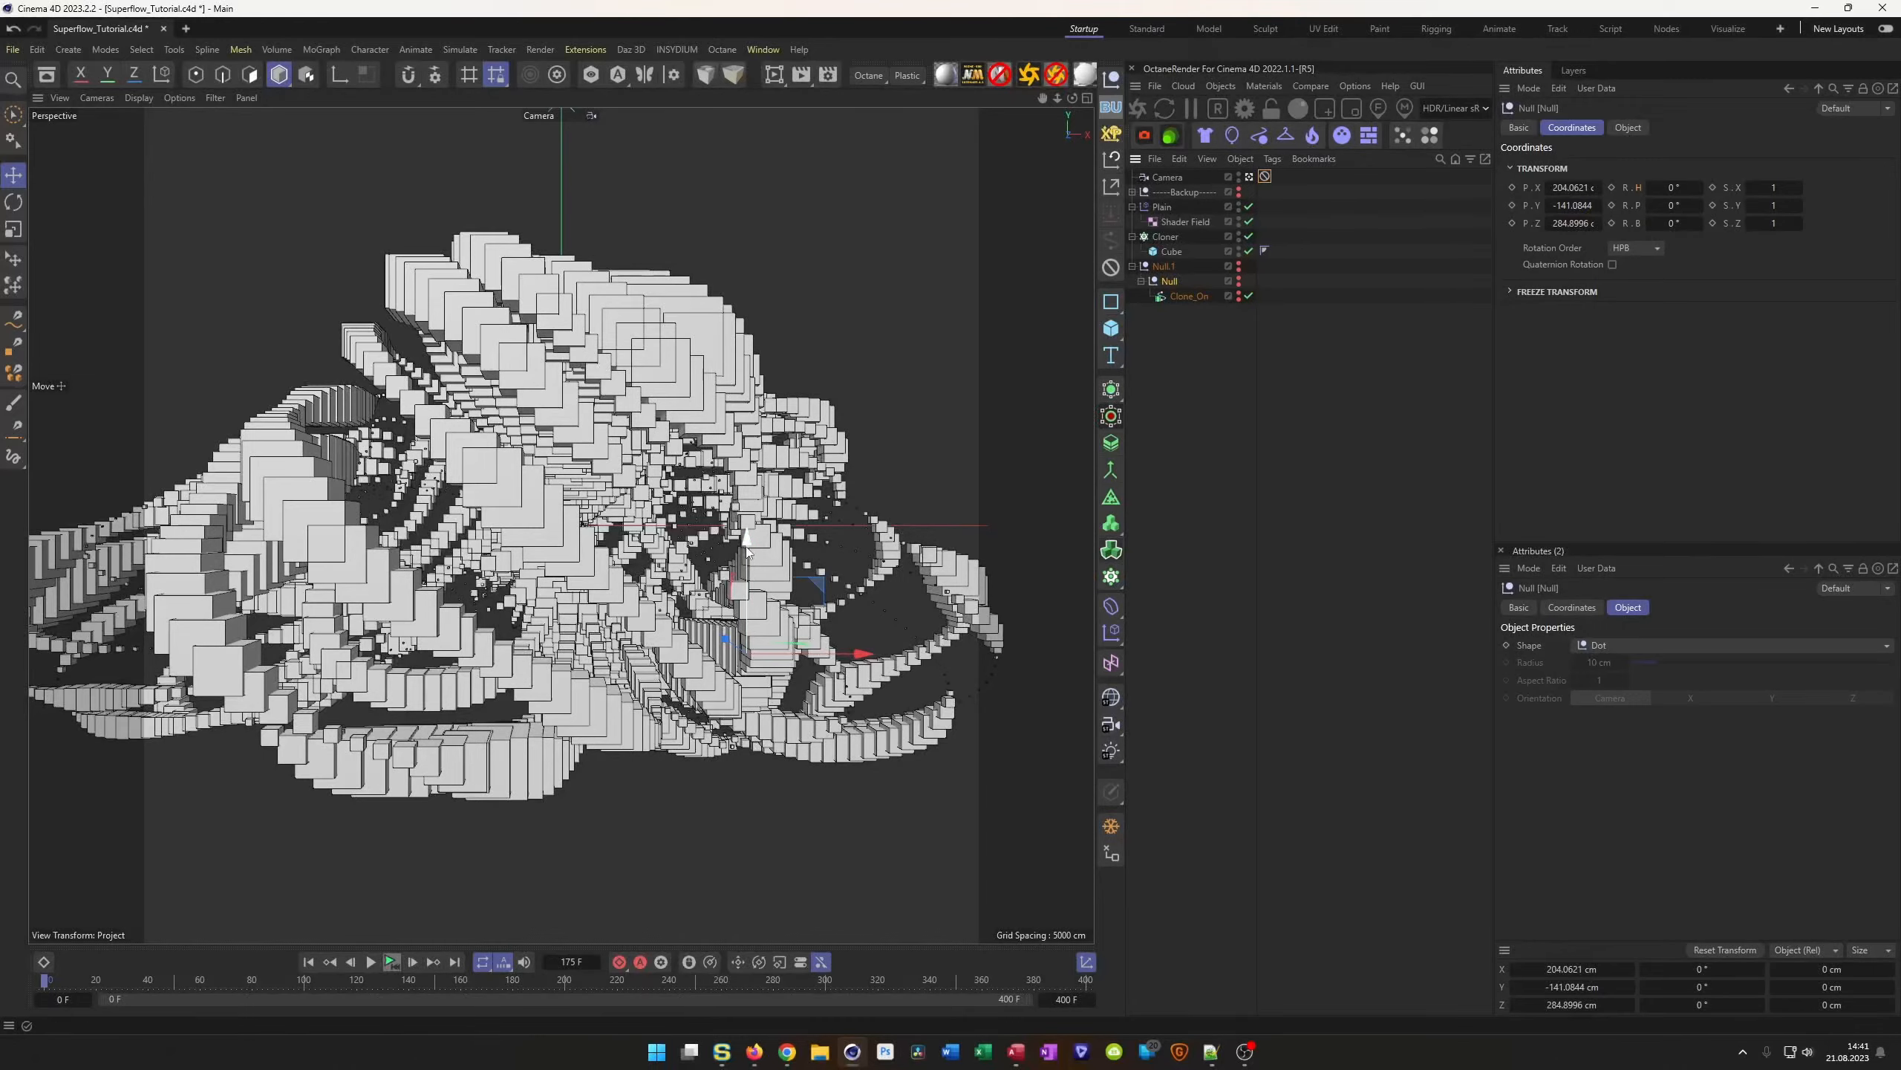
drag(746, 539, 744, 453)
click(391, 963)
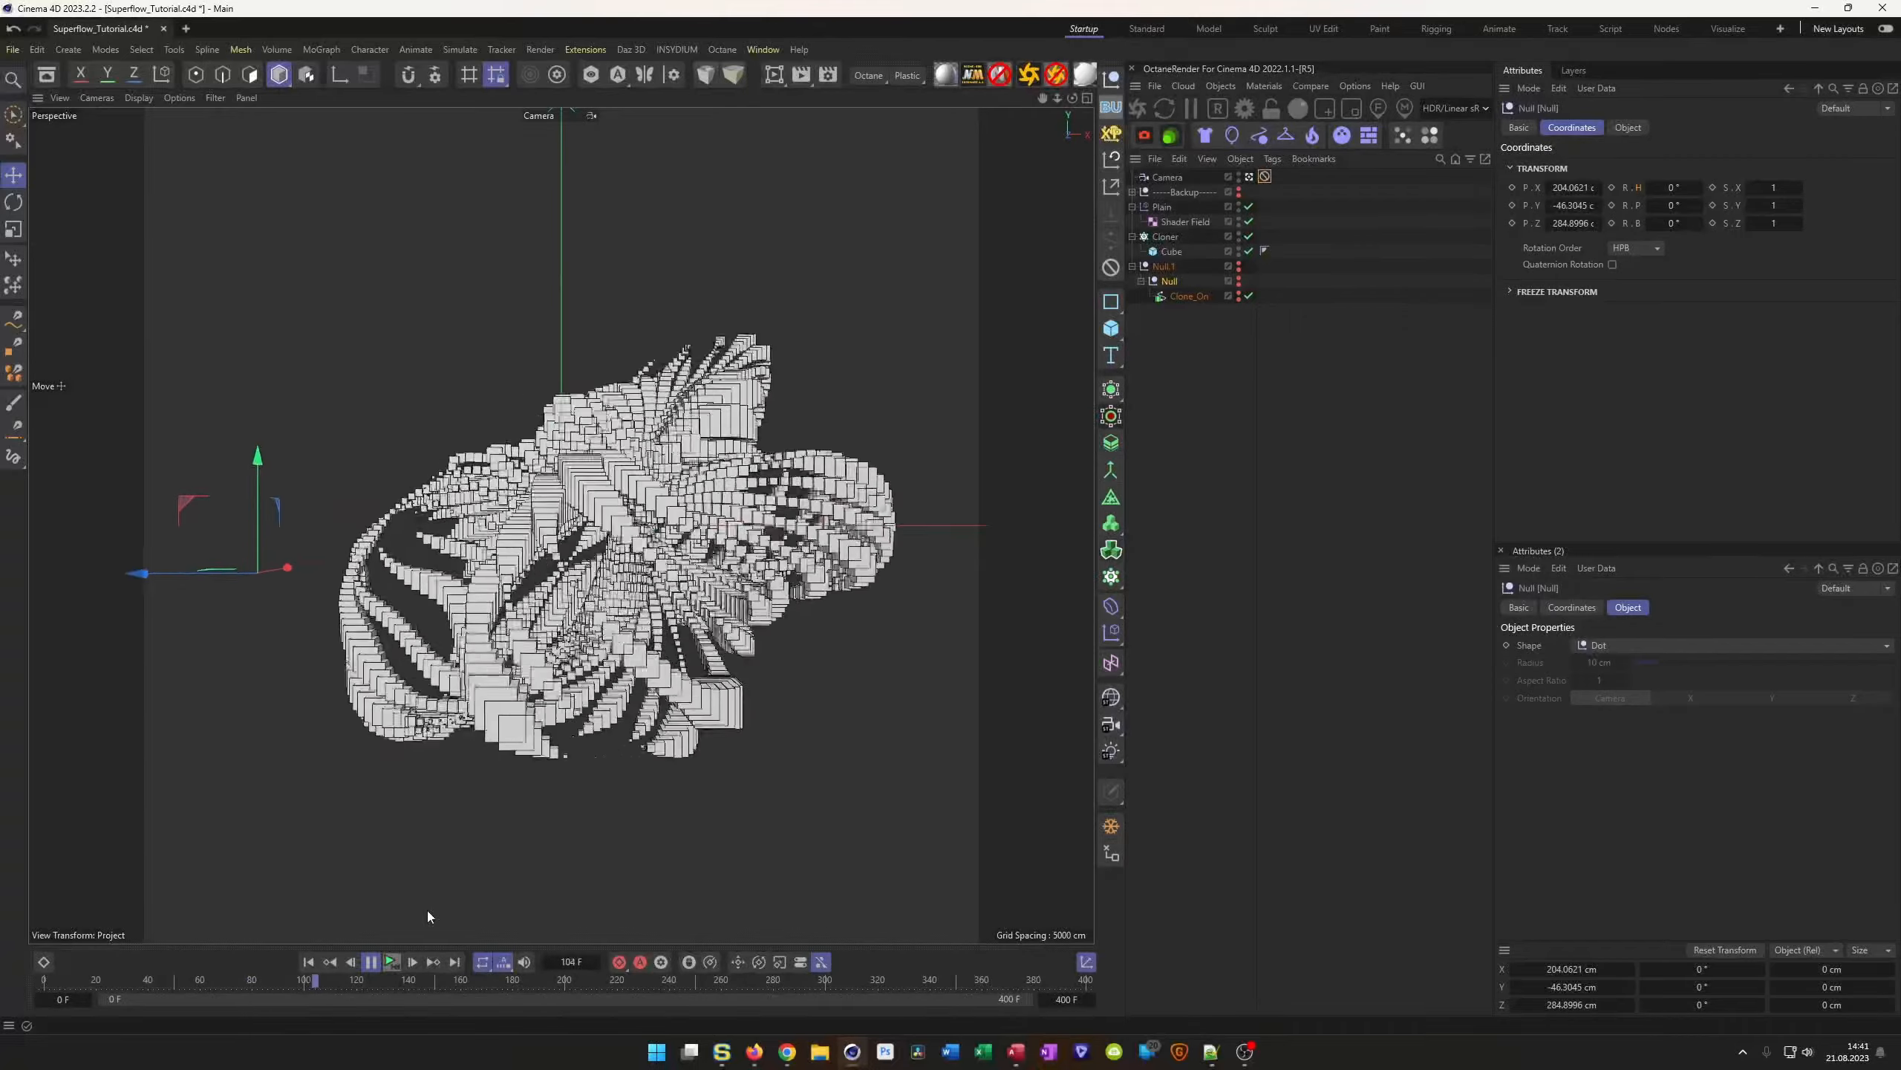
click(1207, 681)
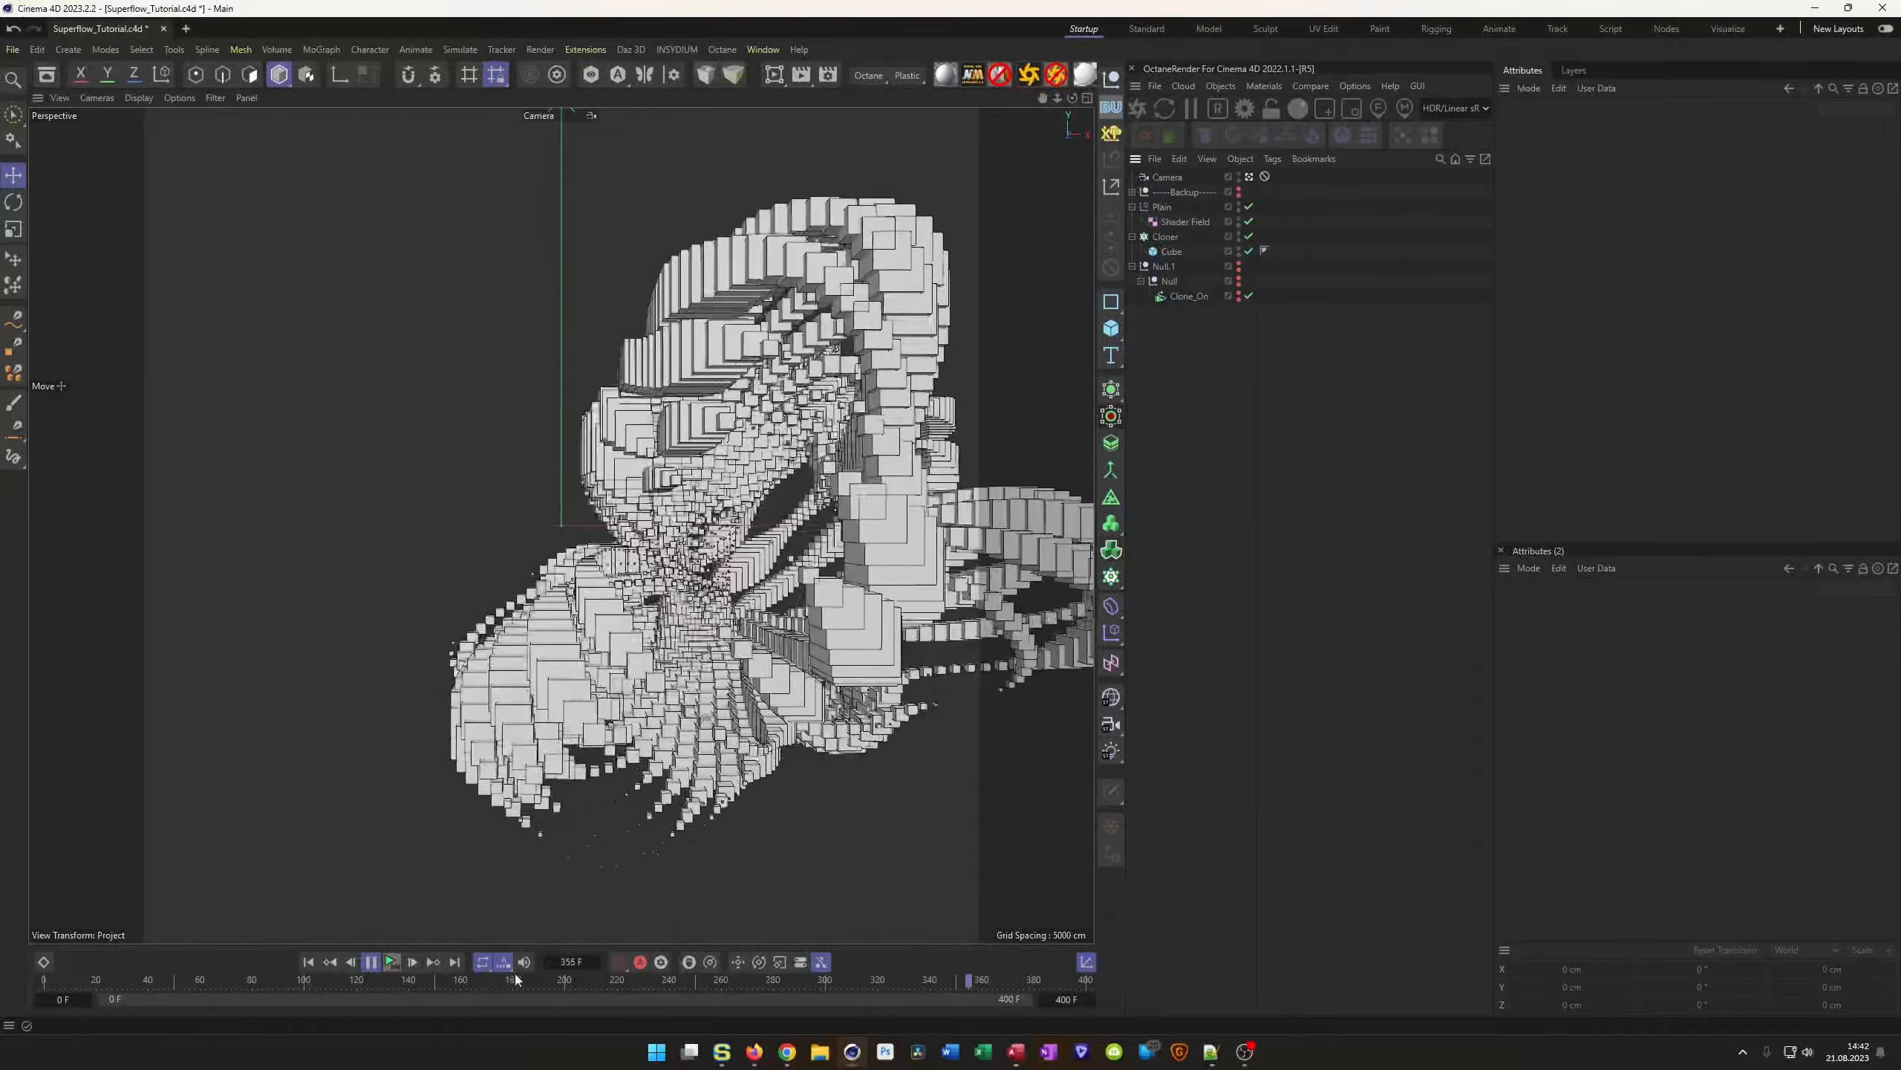
click(392, 965)
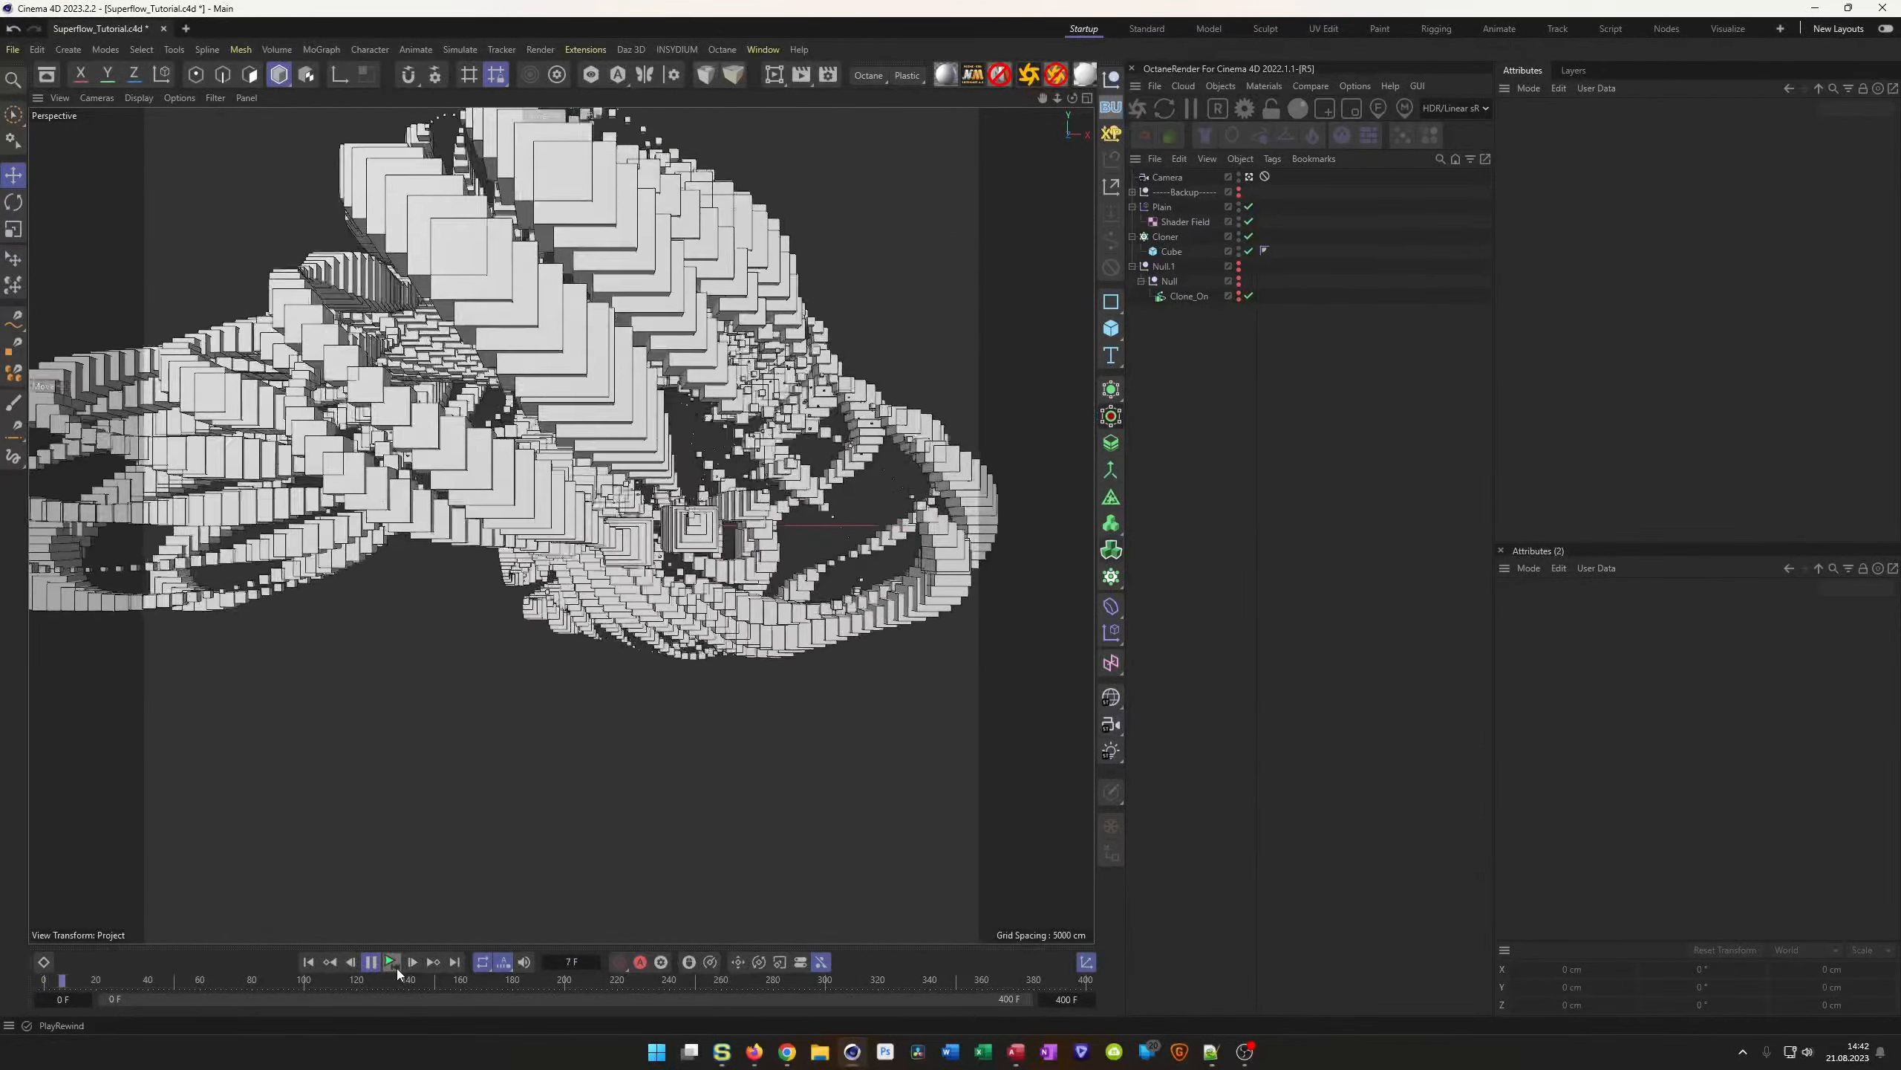
key(ctrl+s)
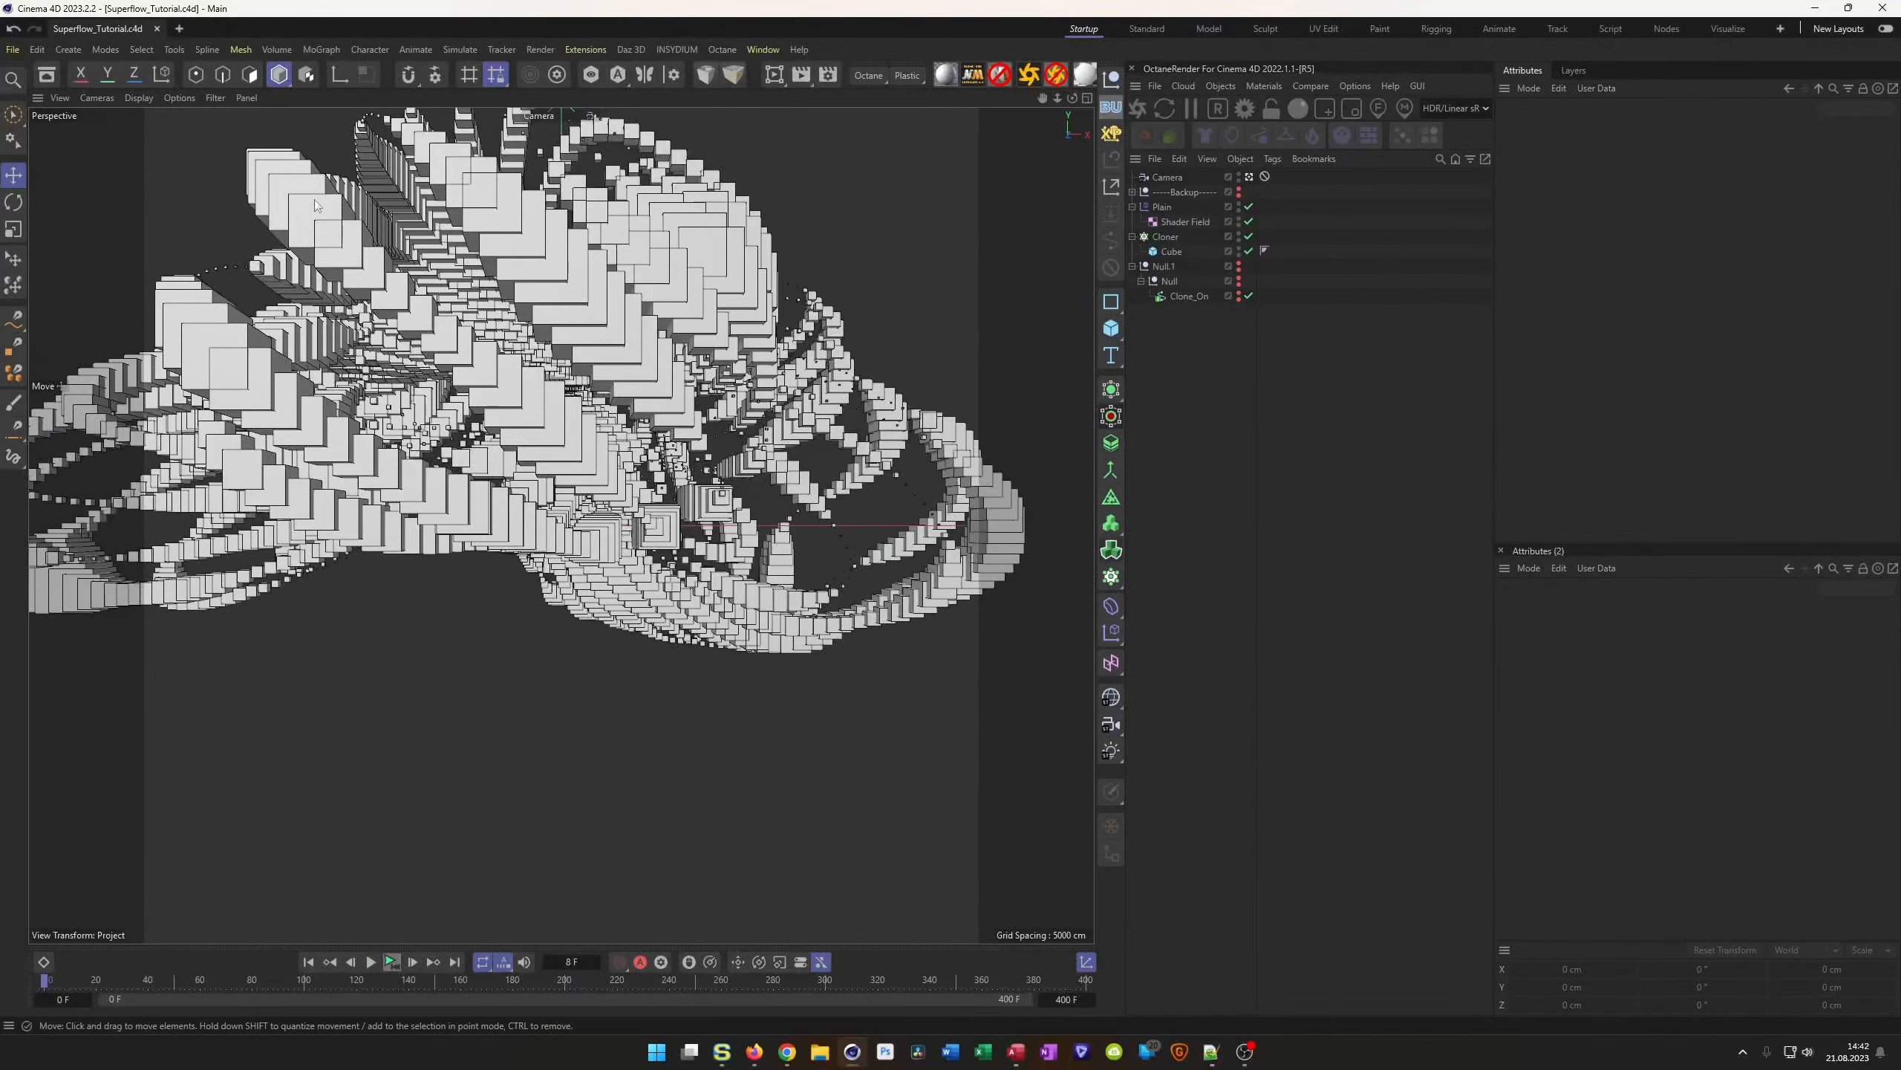
Enable depth of field in the viewport, play through the blurred animation and save the scene
click(215, 101)
mouse_move(190, 101)
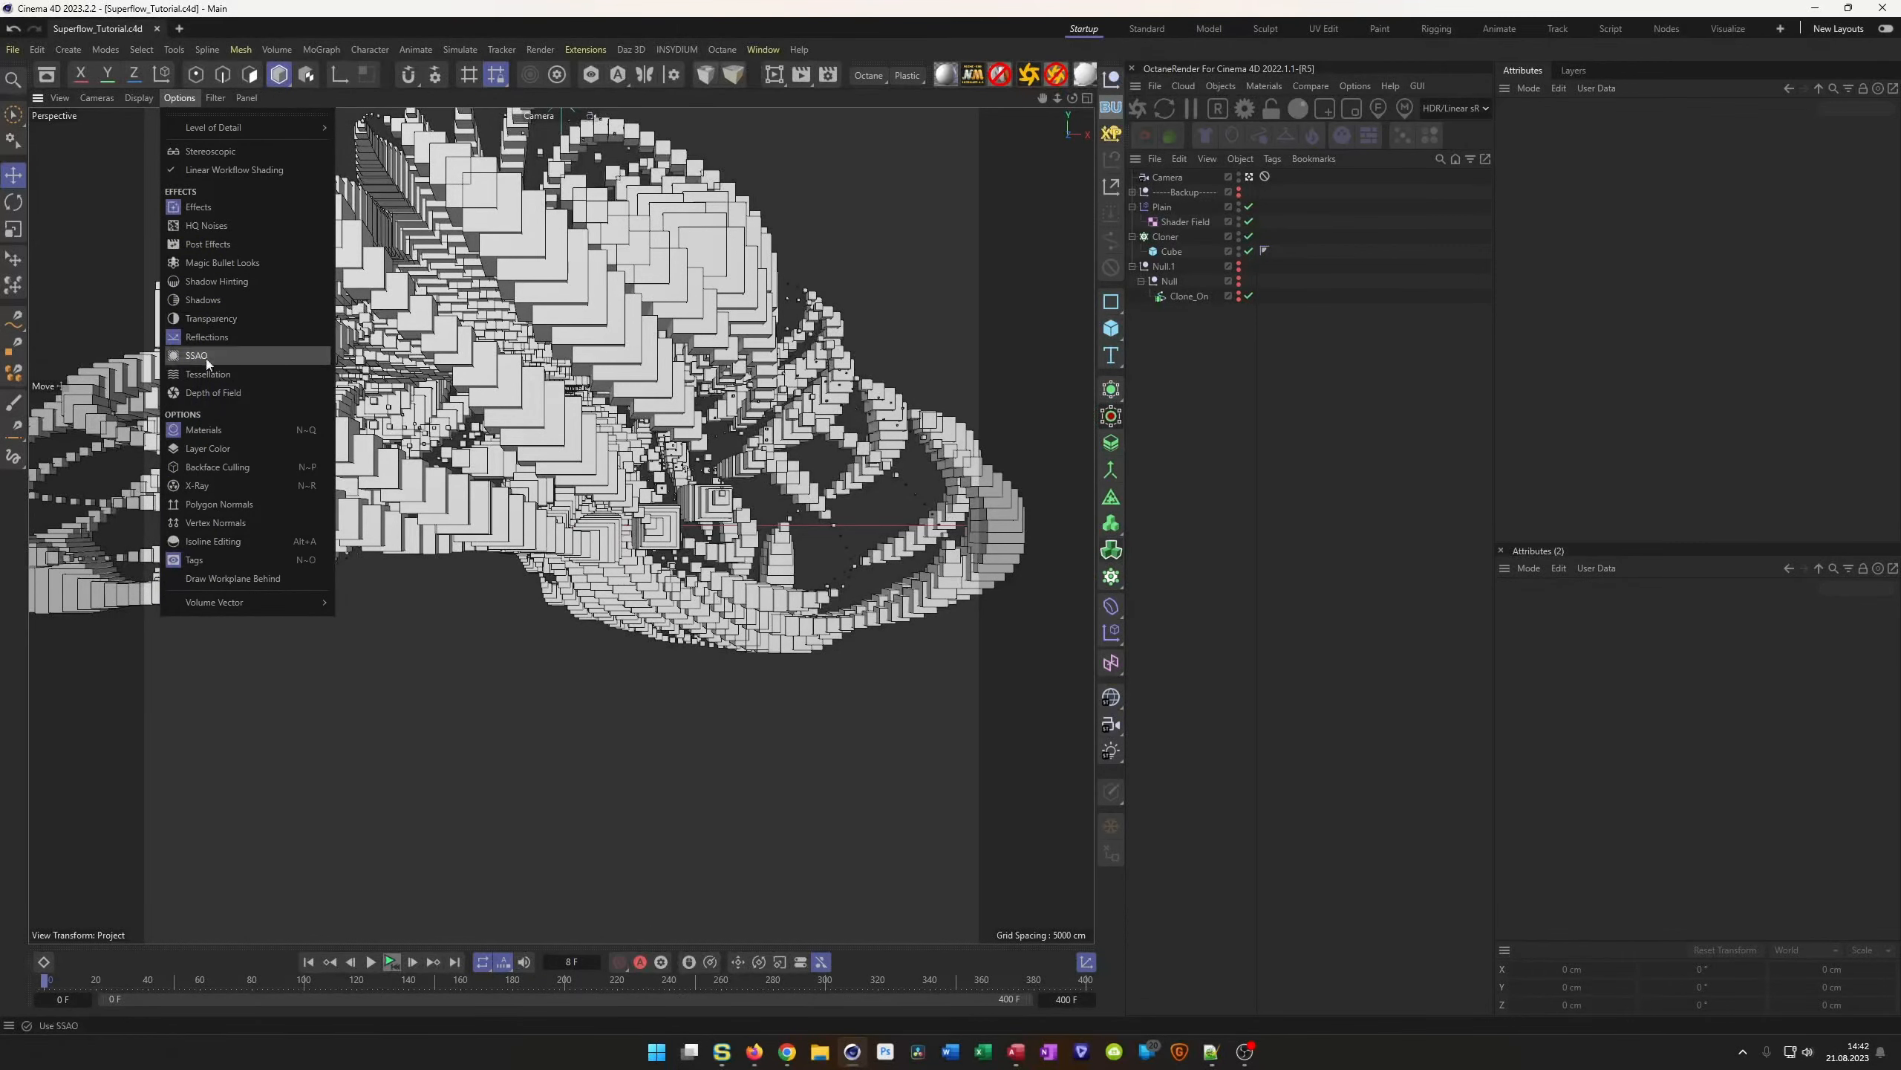
click(210, 393)
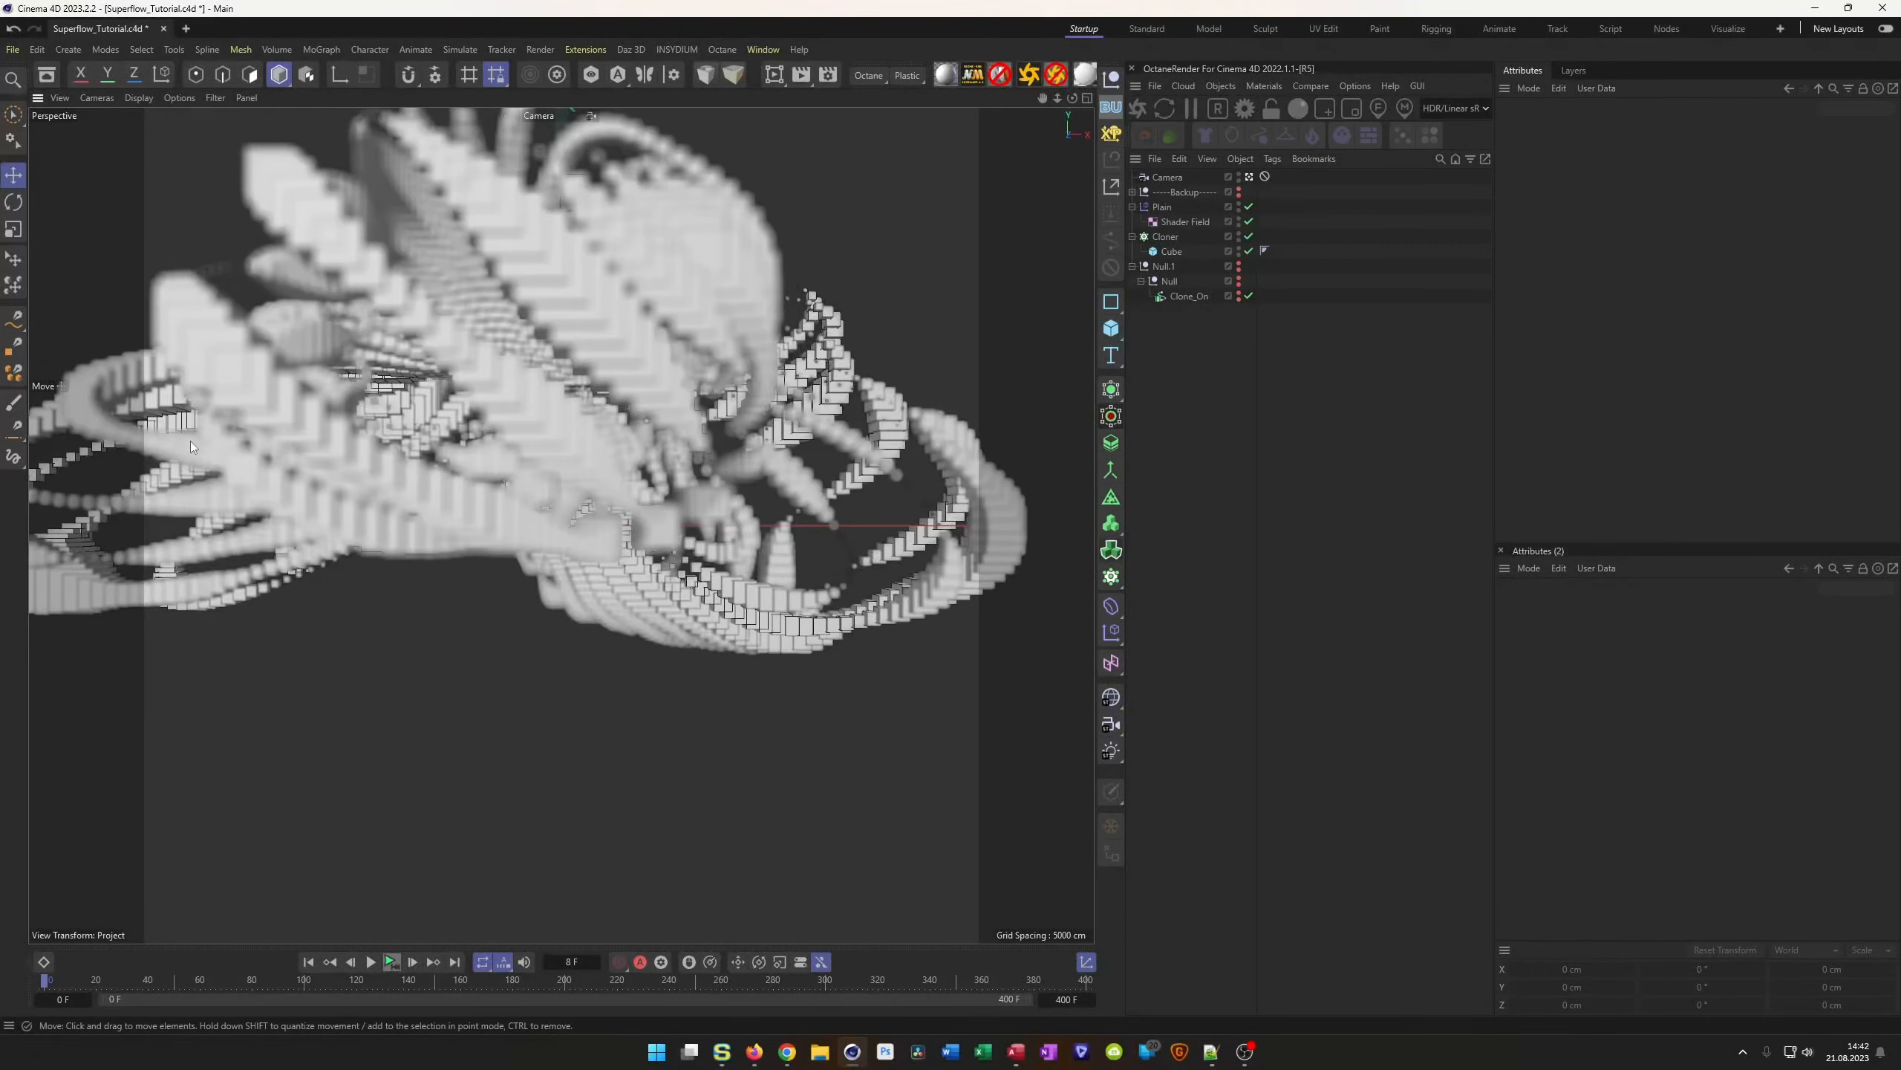
click(389, 961)
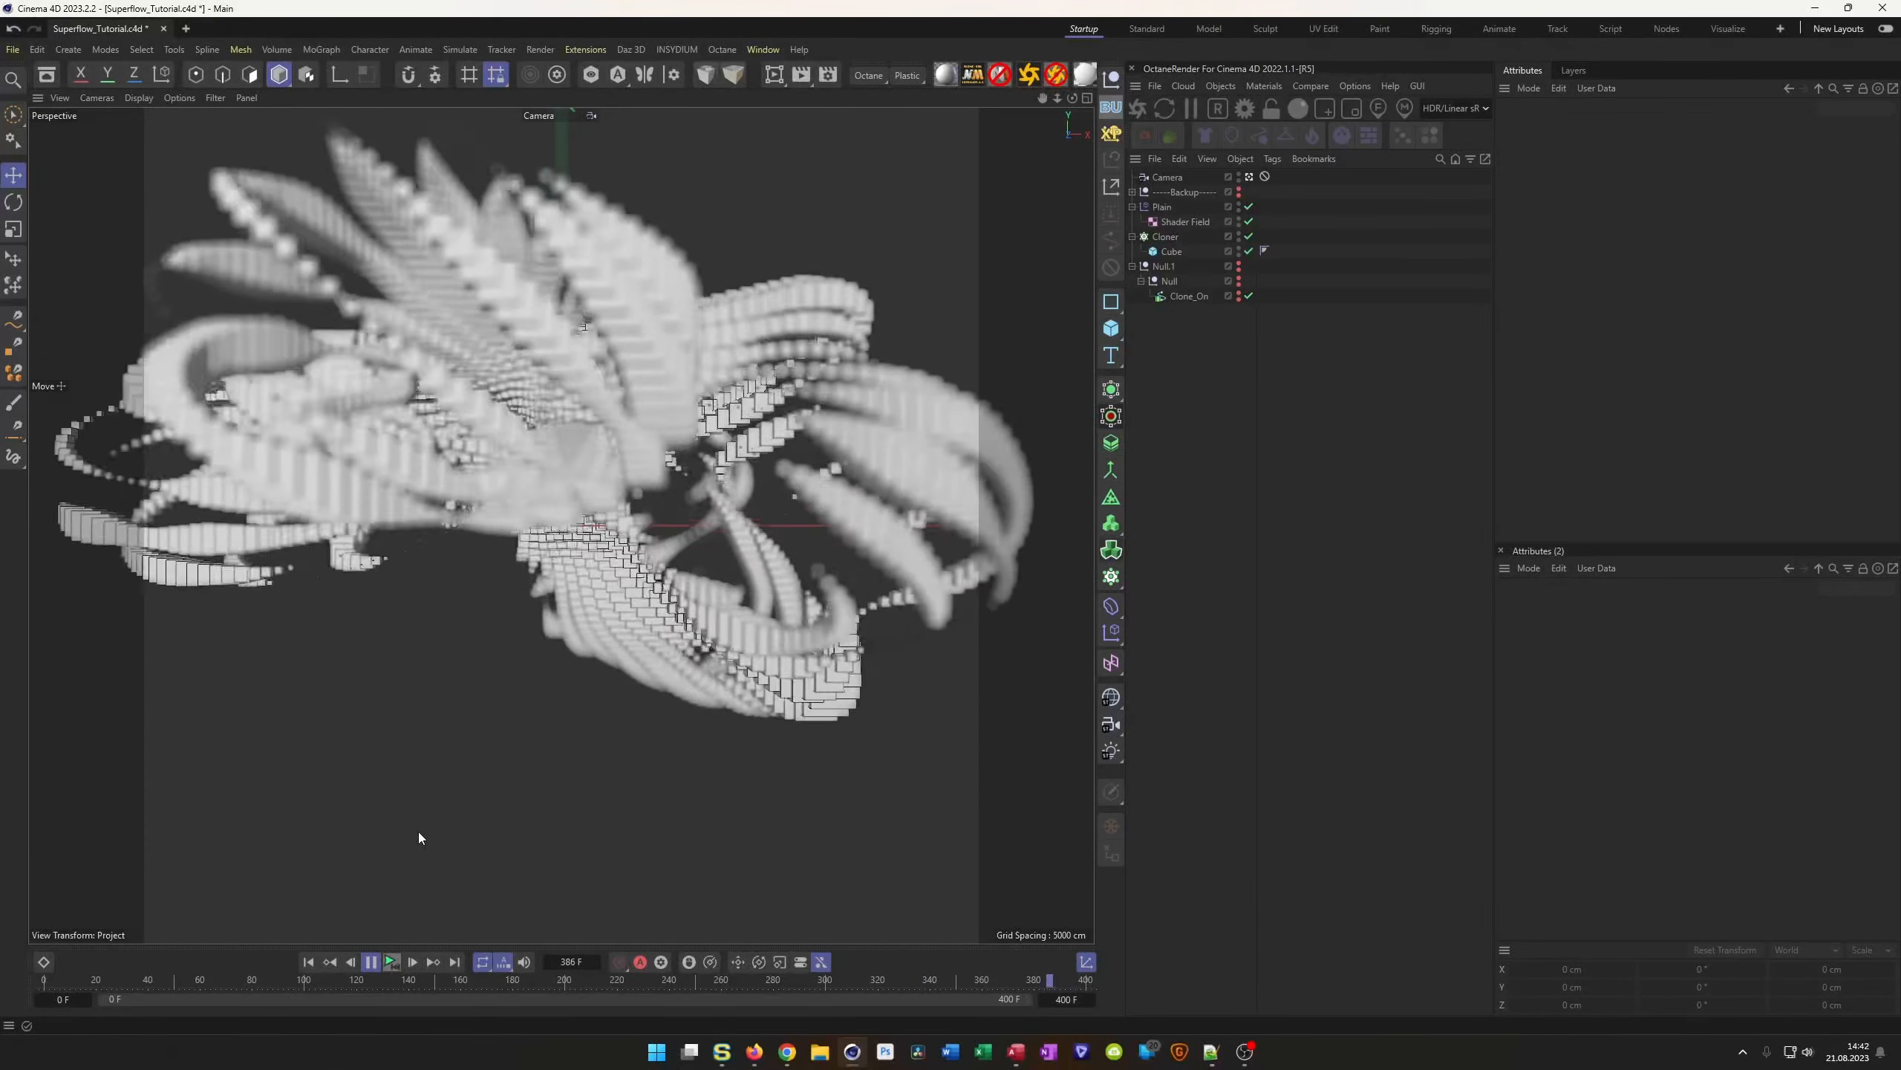
click(389, 962)
key(ctrl+s)
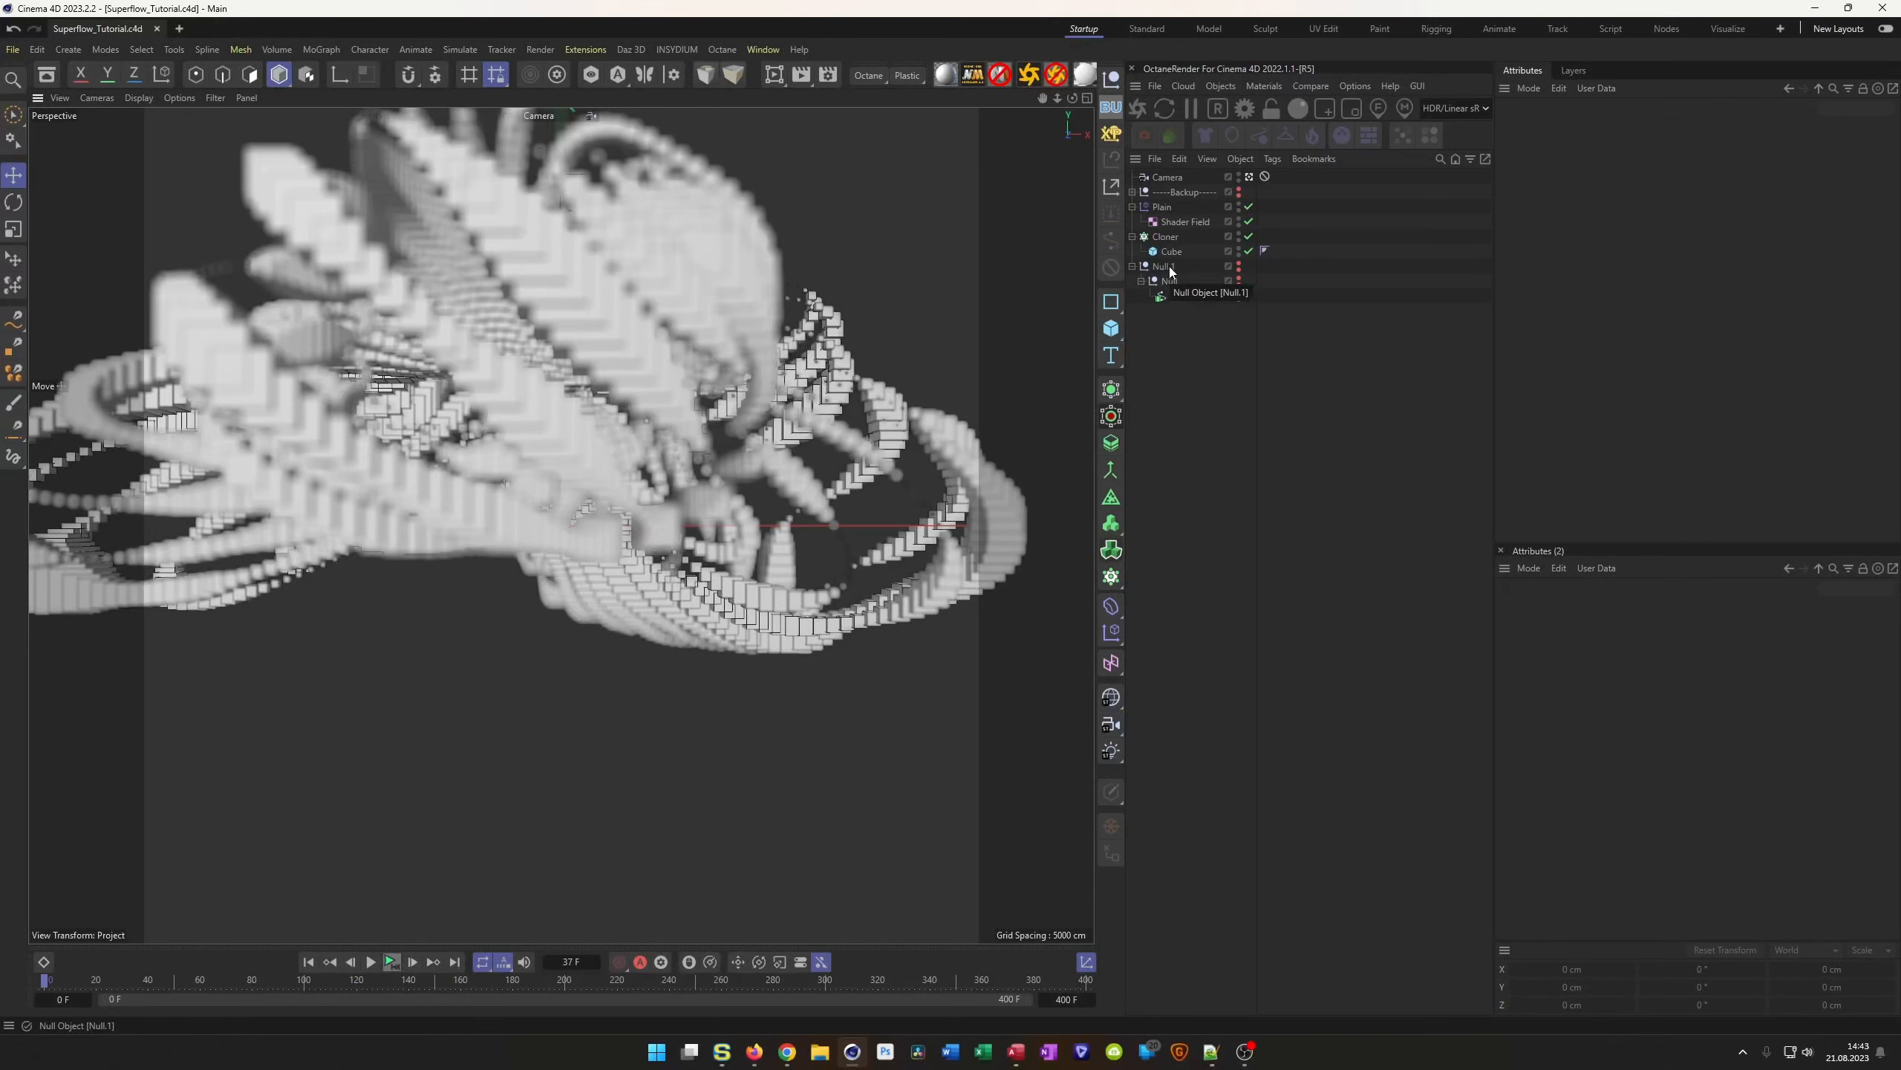
Disable and hide the Cloner so the Clone_On splines show instead, and turn off the viewport's depth of field
alt+click(1239, 235)
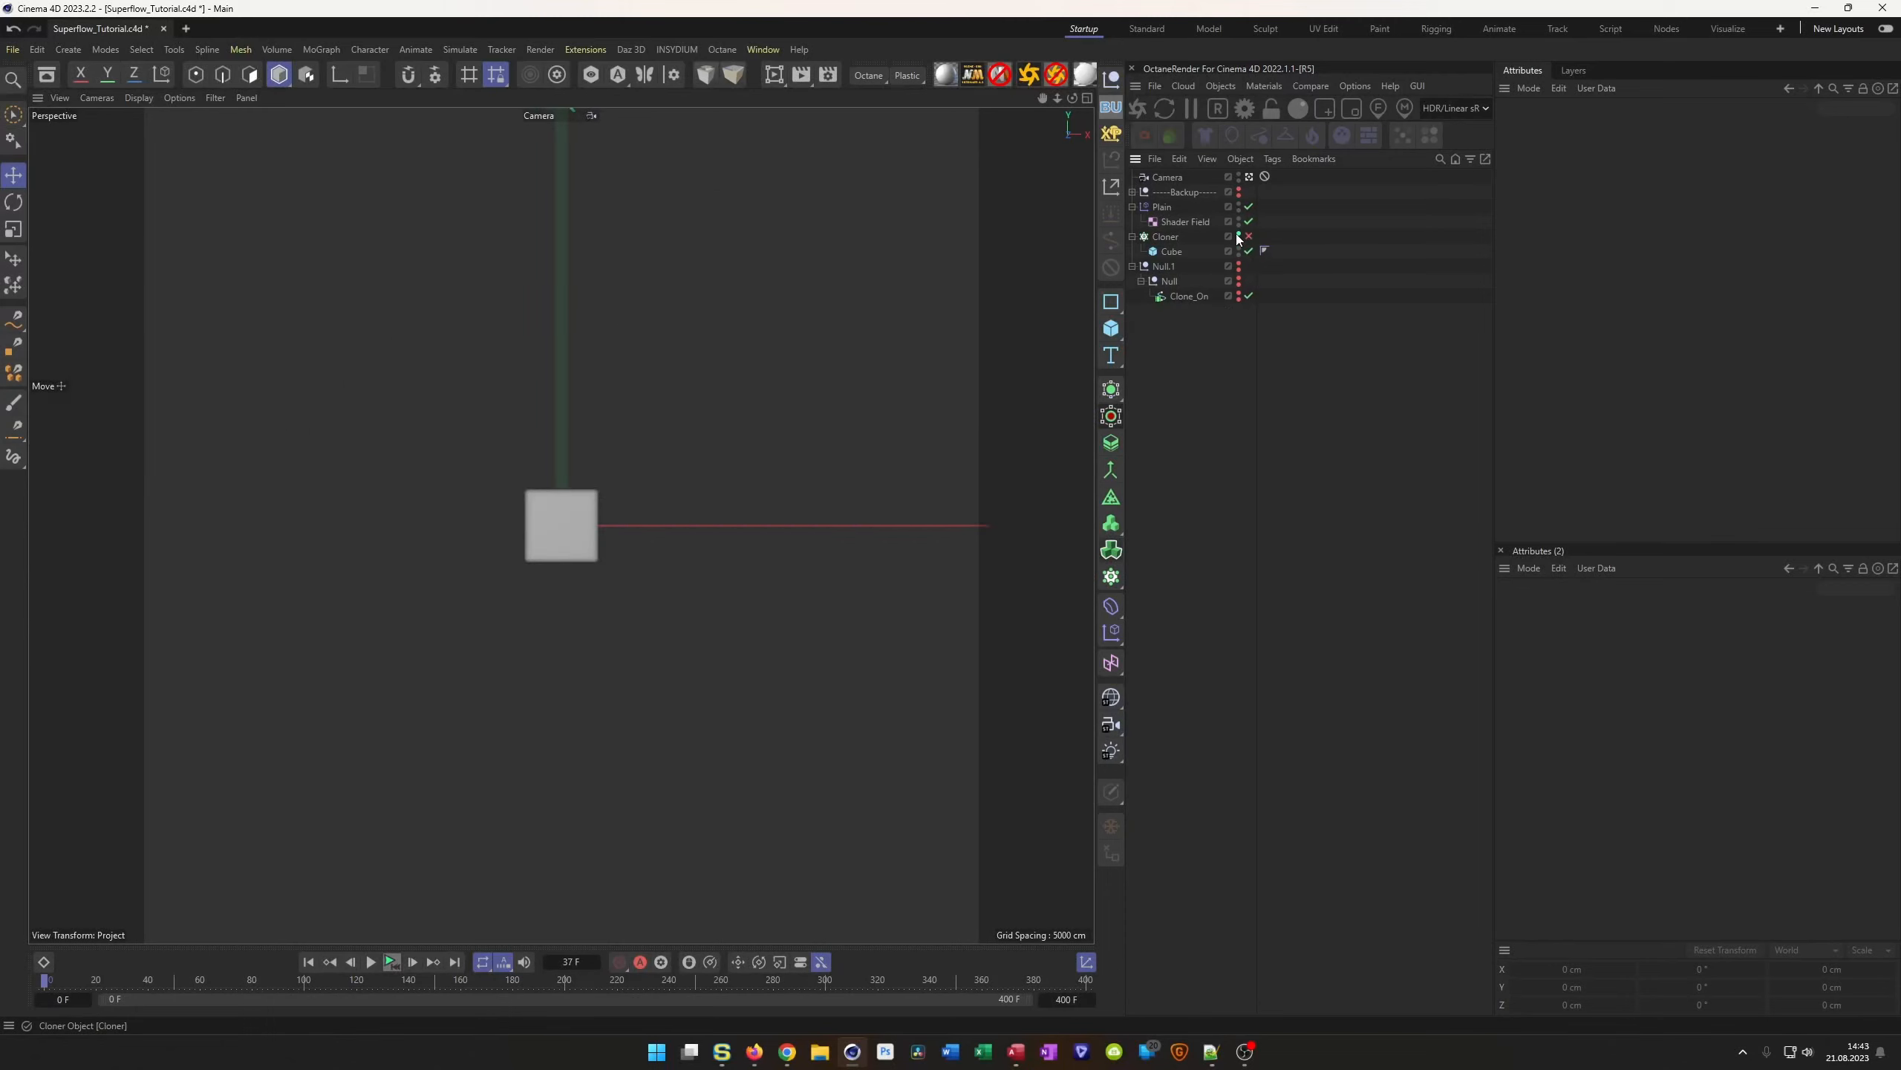
alt+click(1239, 236)
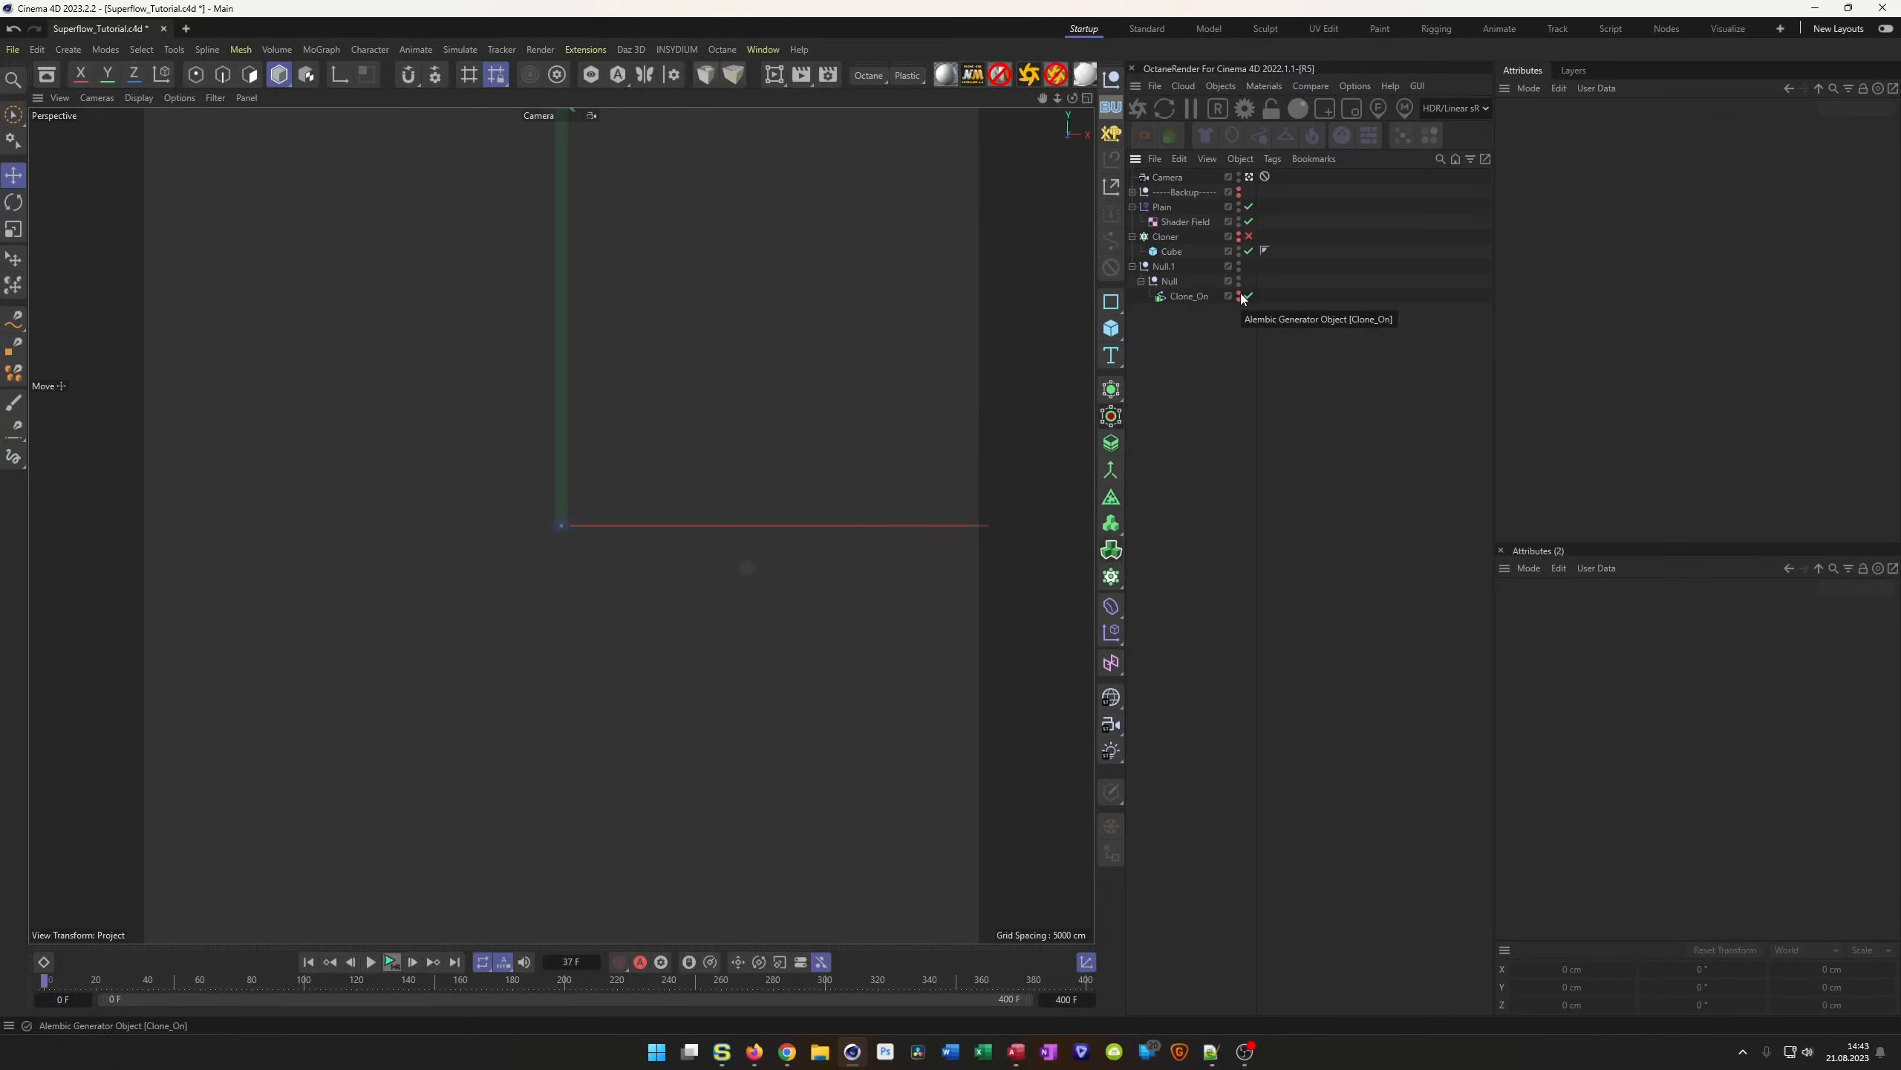
alt+click(1239, 295)
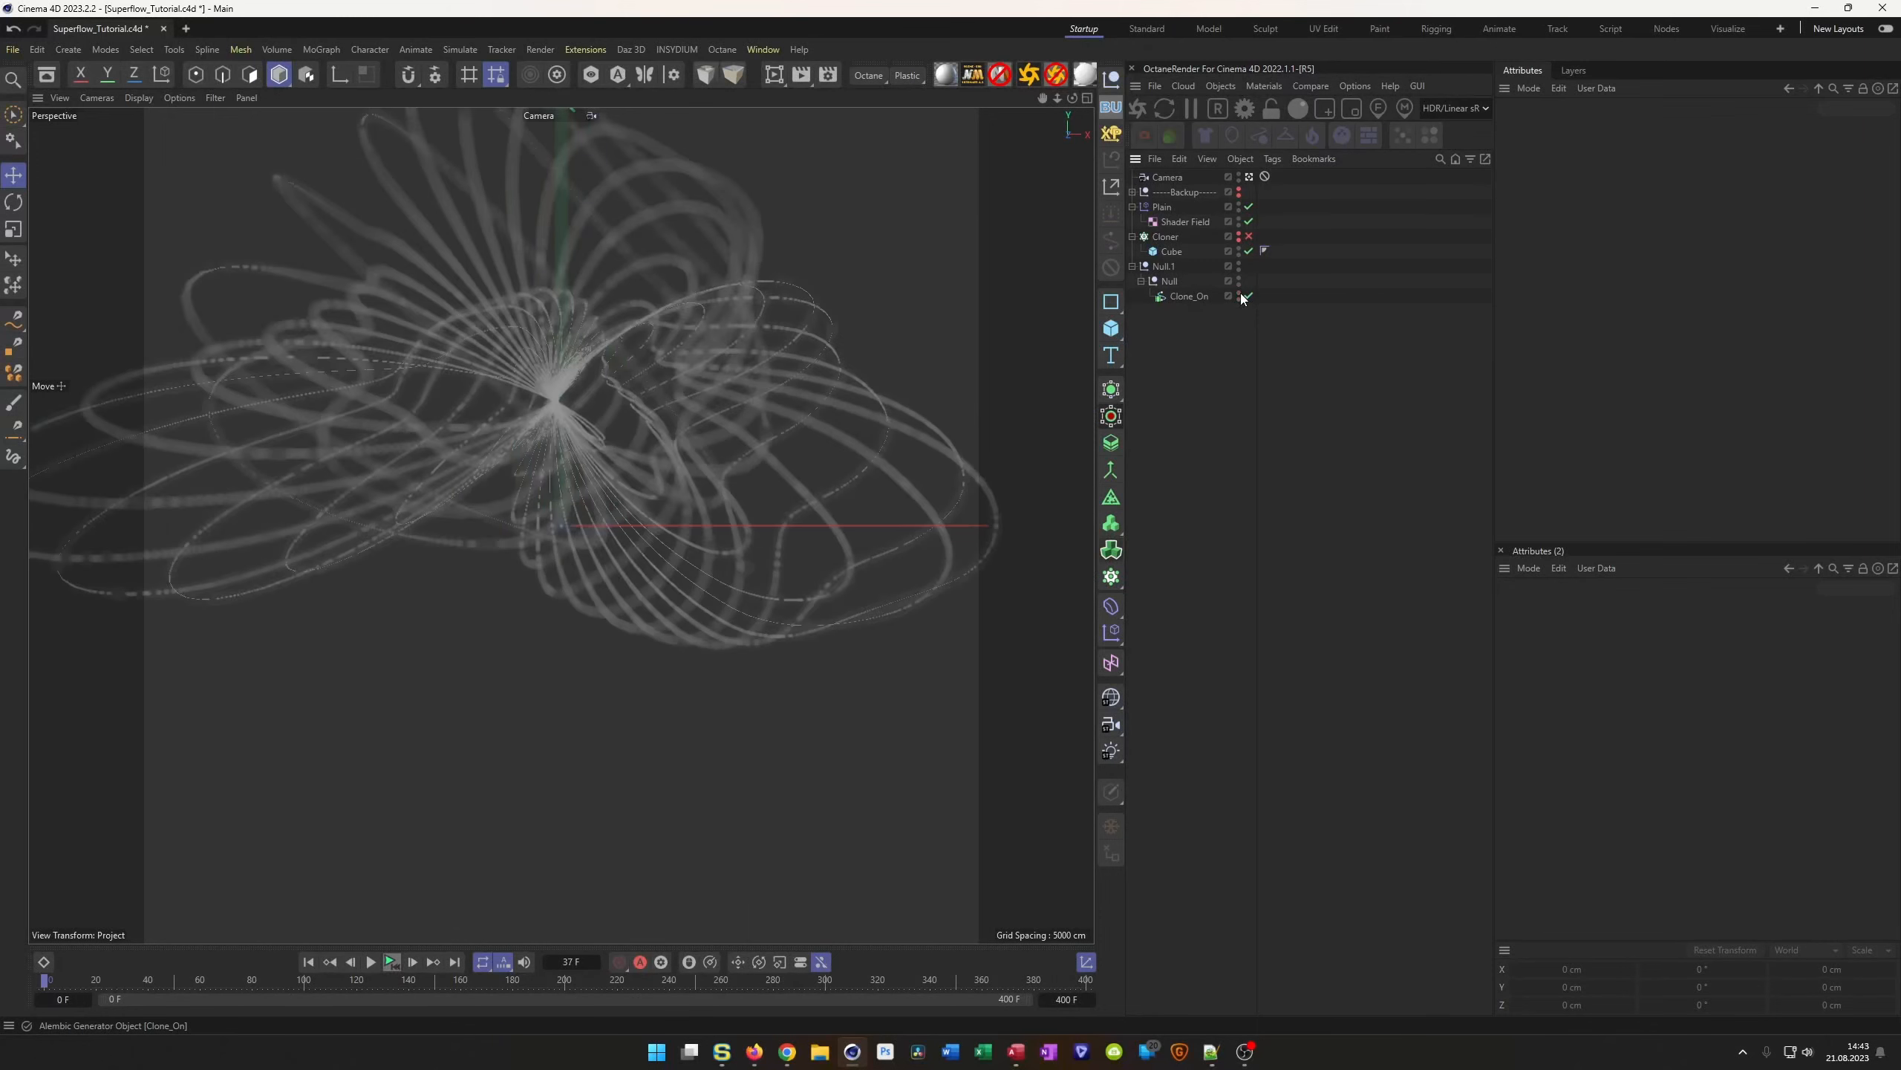
click(175, 99)
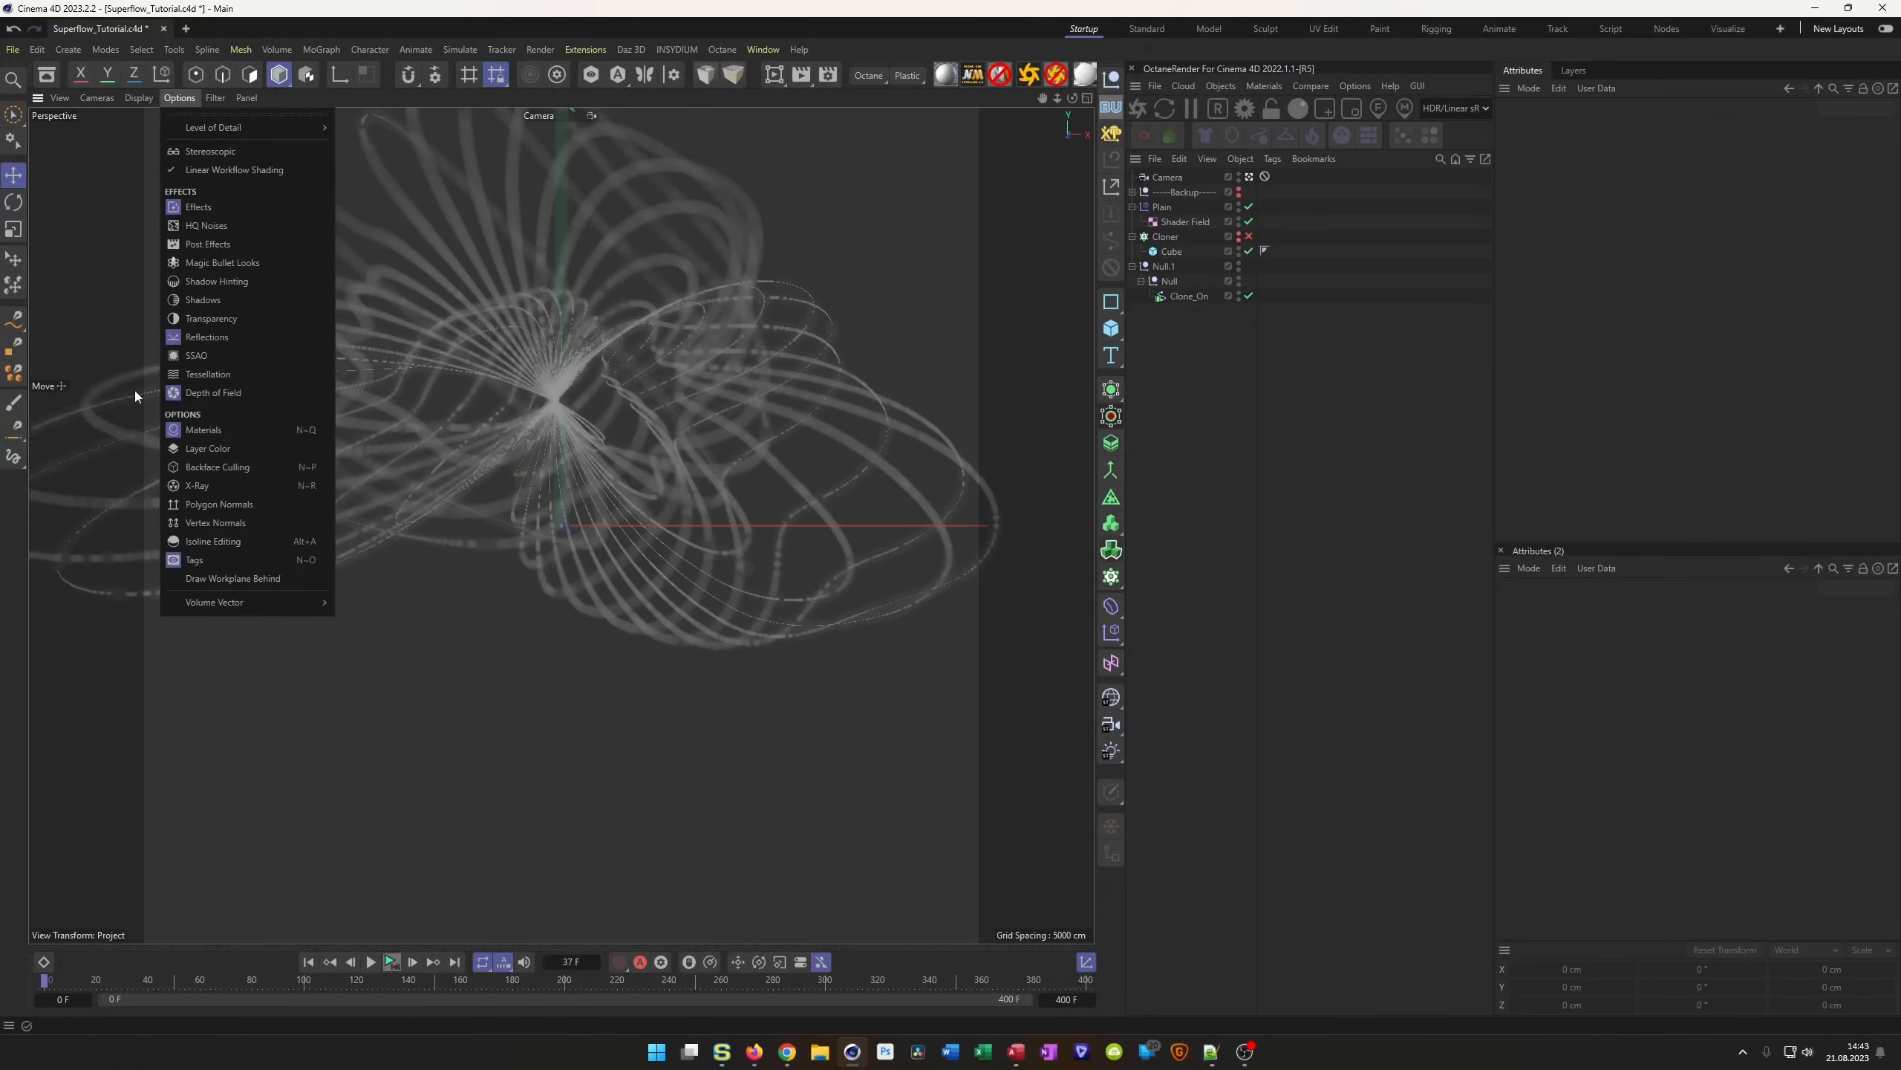
click(213, 393)
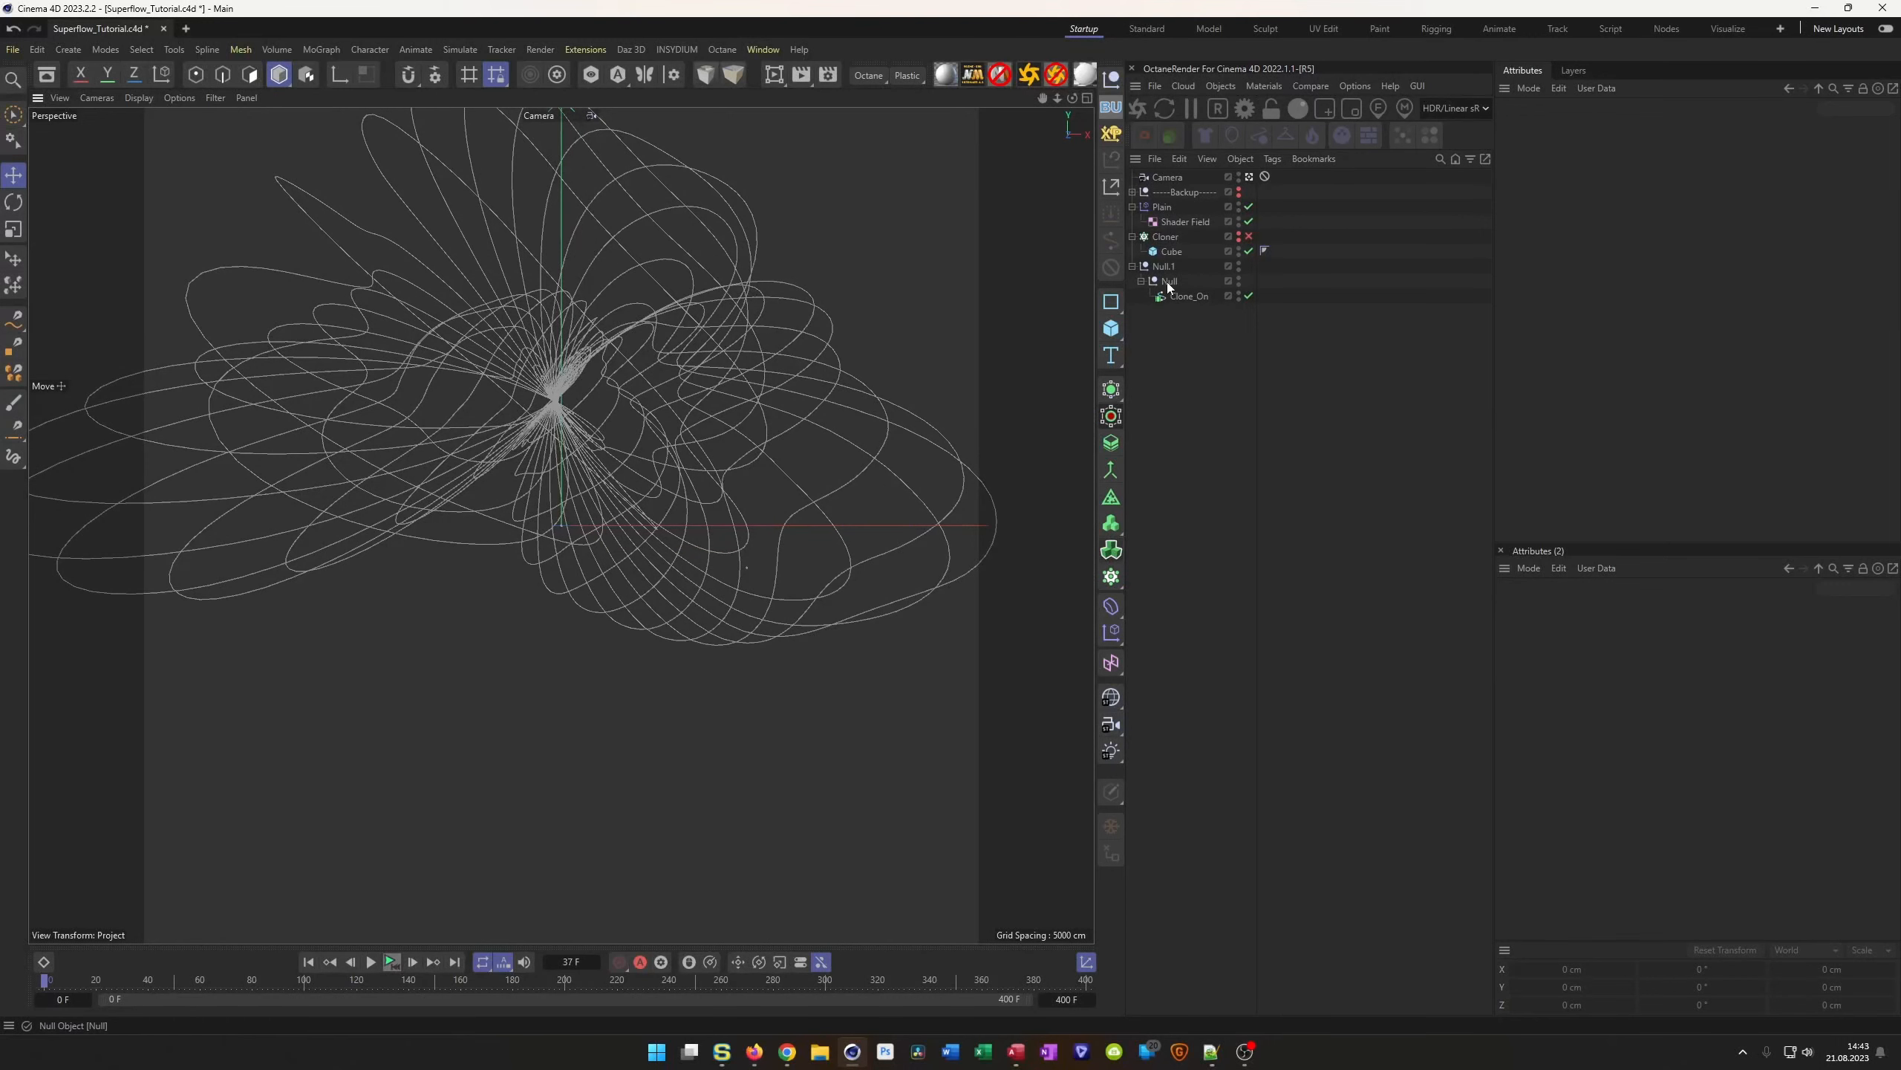
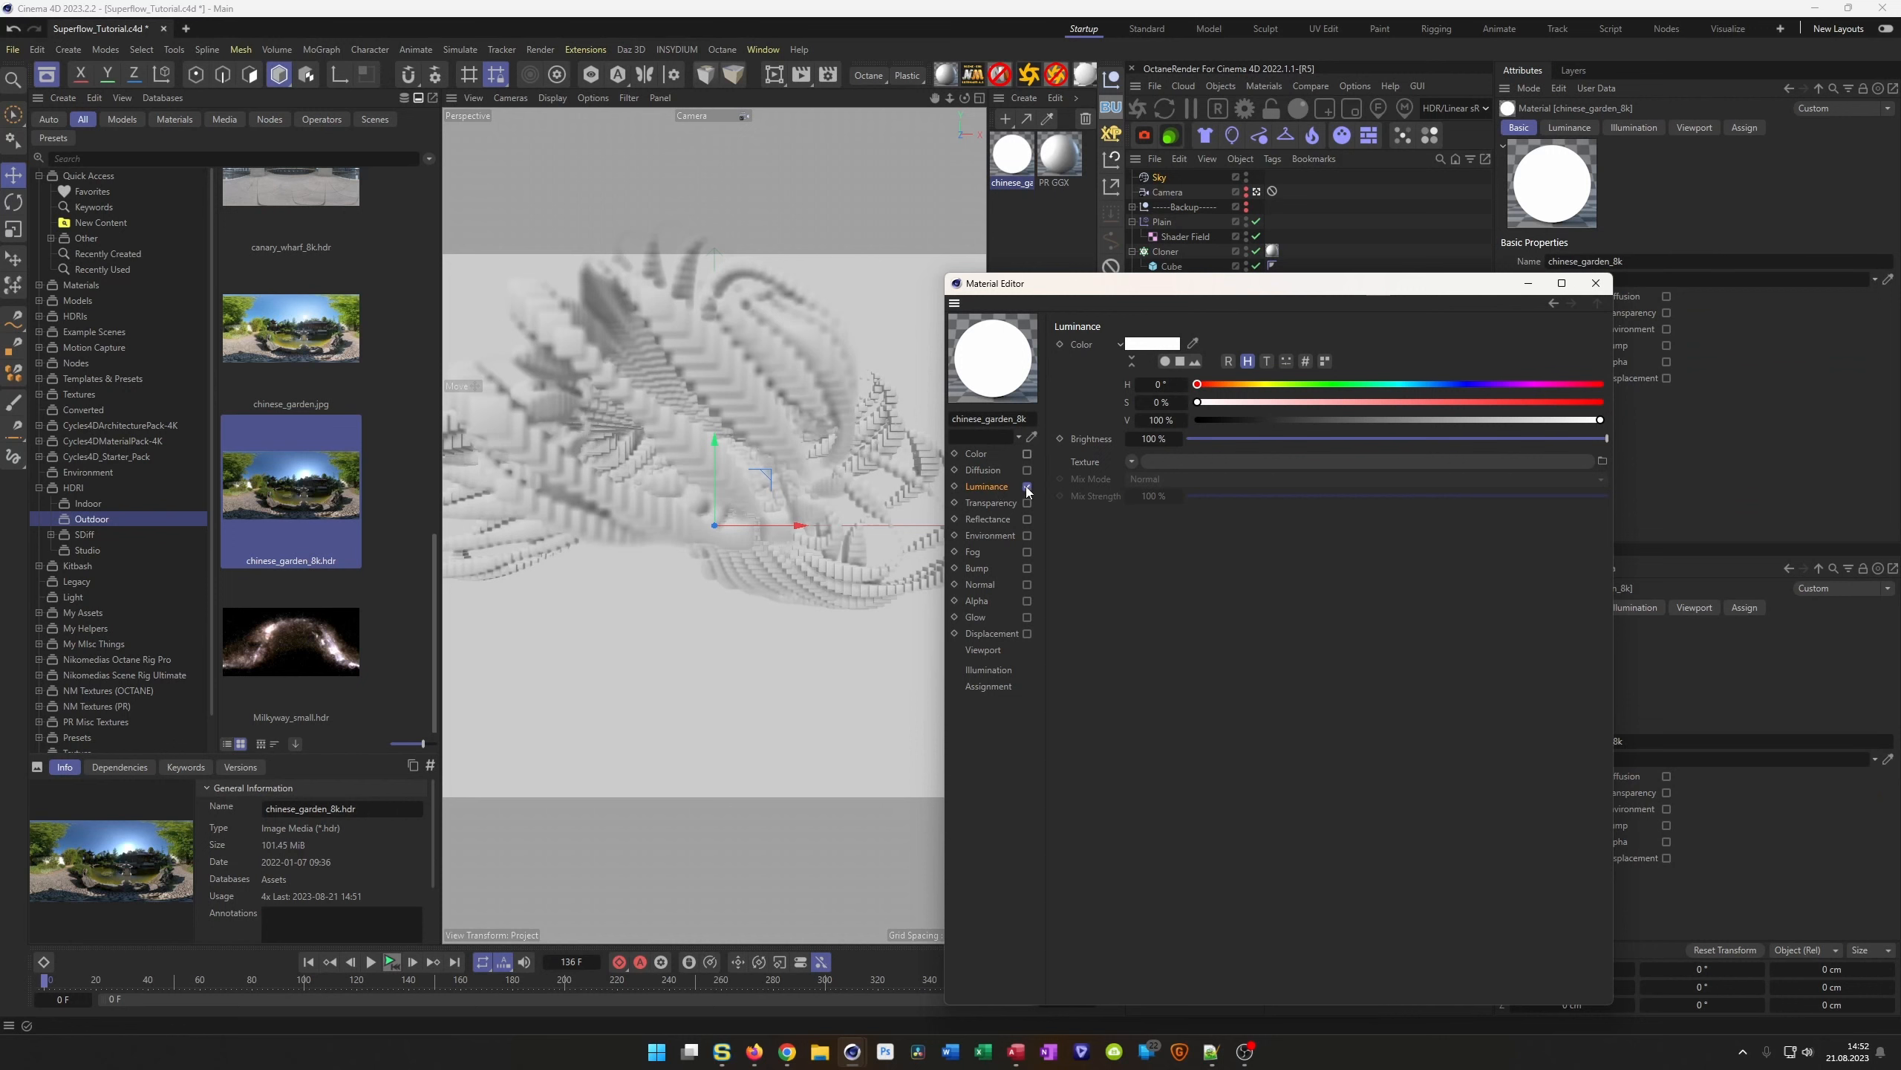
Switch the chinese_garden_8k material from the Luminance to the Color channel and apply it to the Sky object
click(1027, 487)
click(1027, 453)
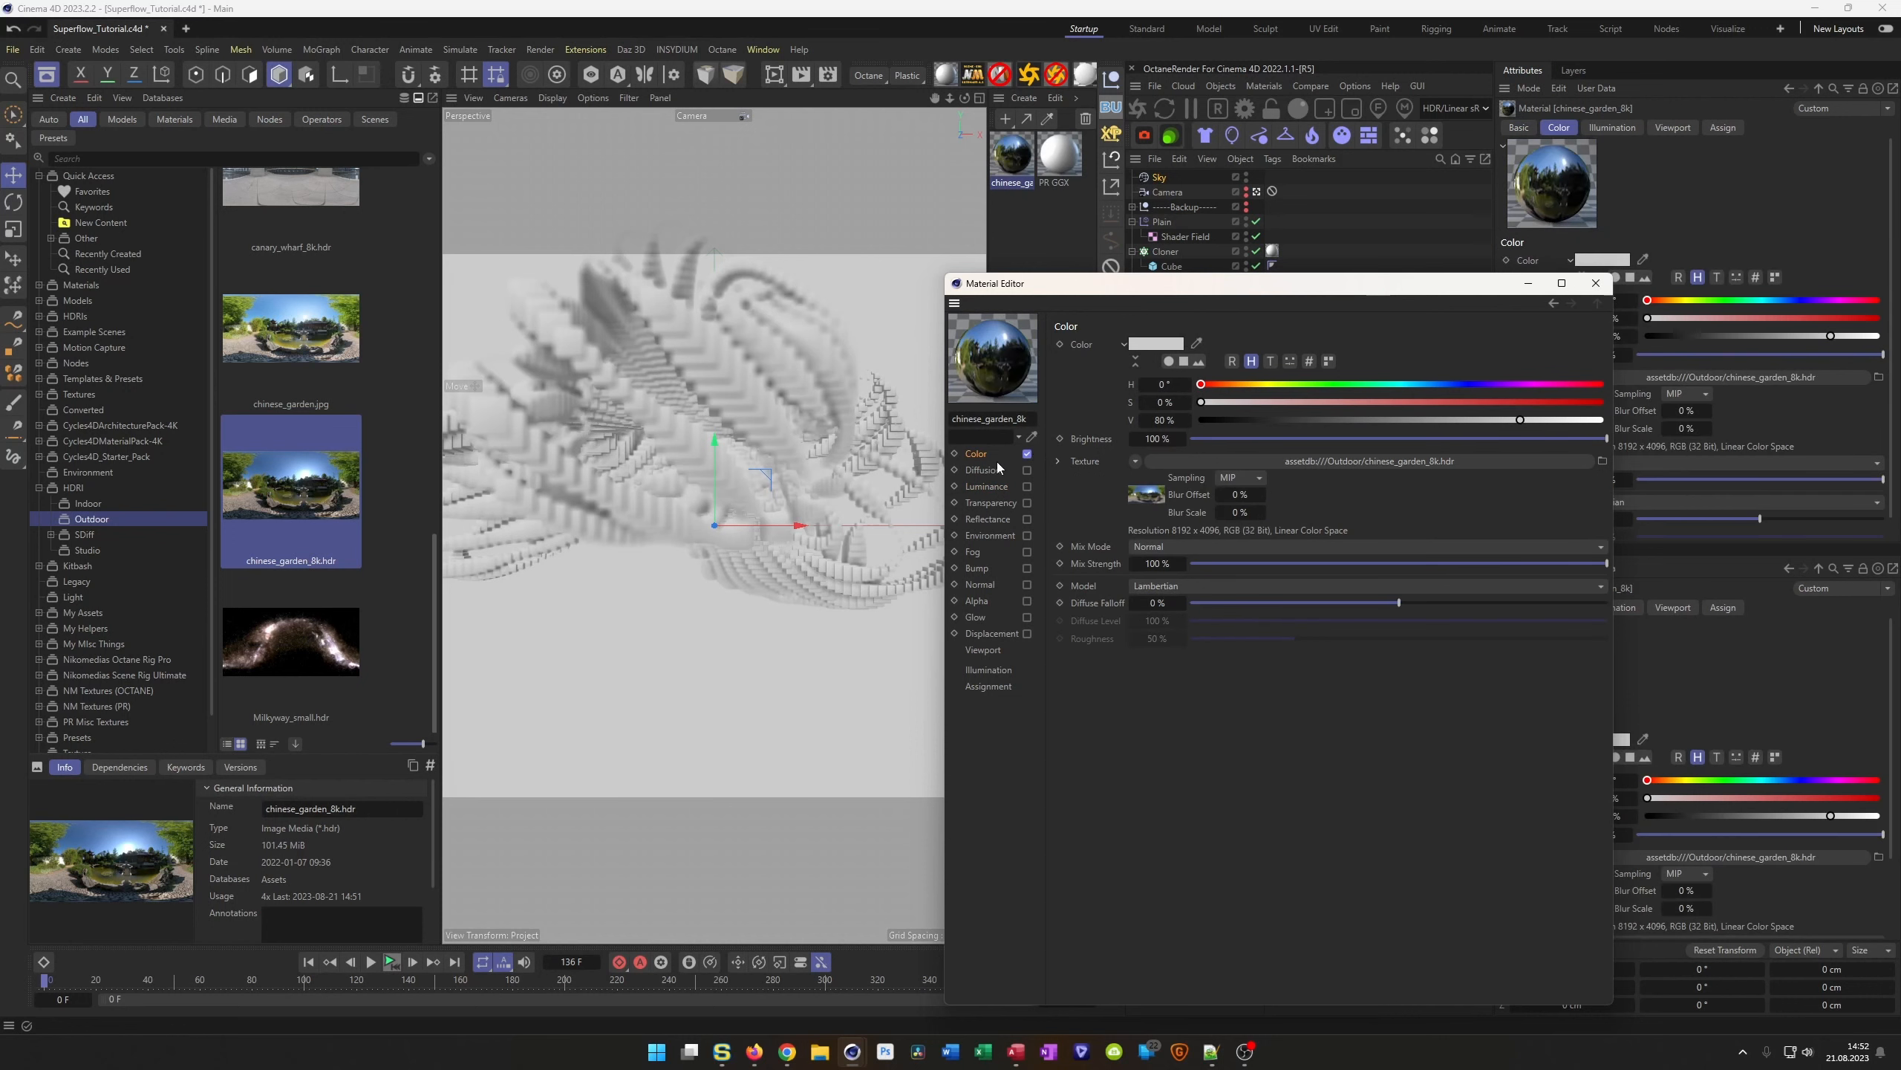
click(1595, 283)
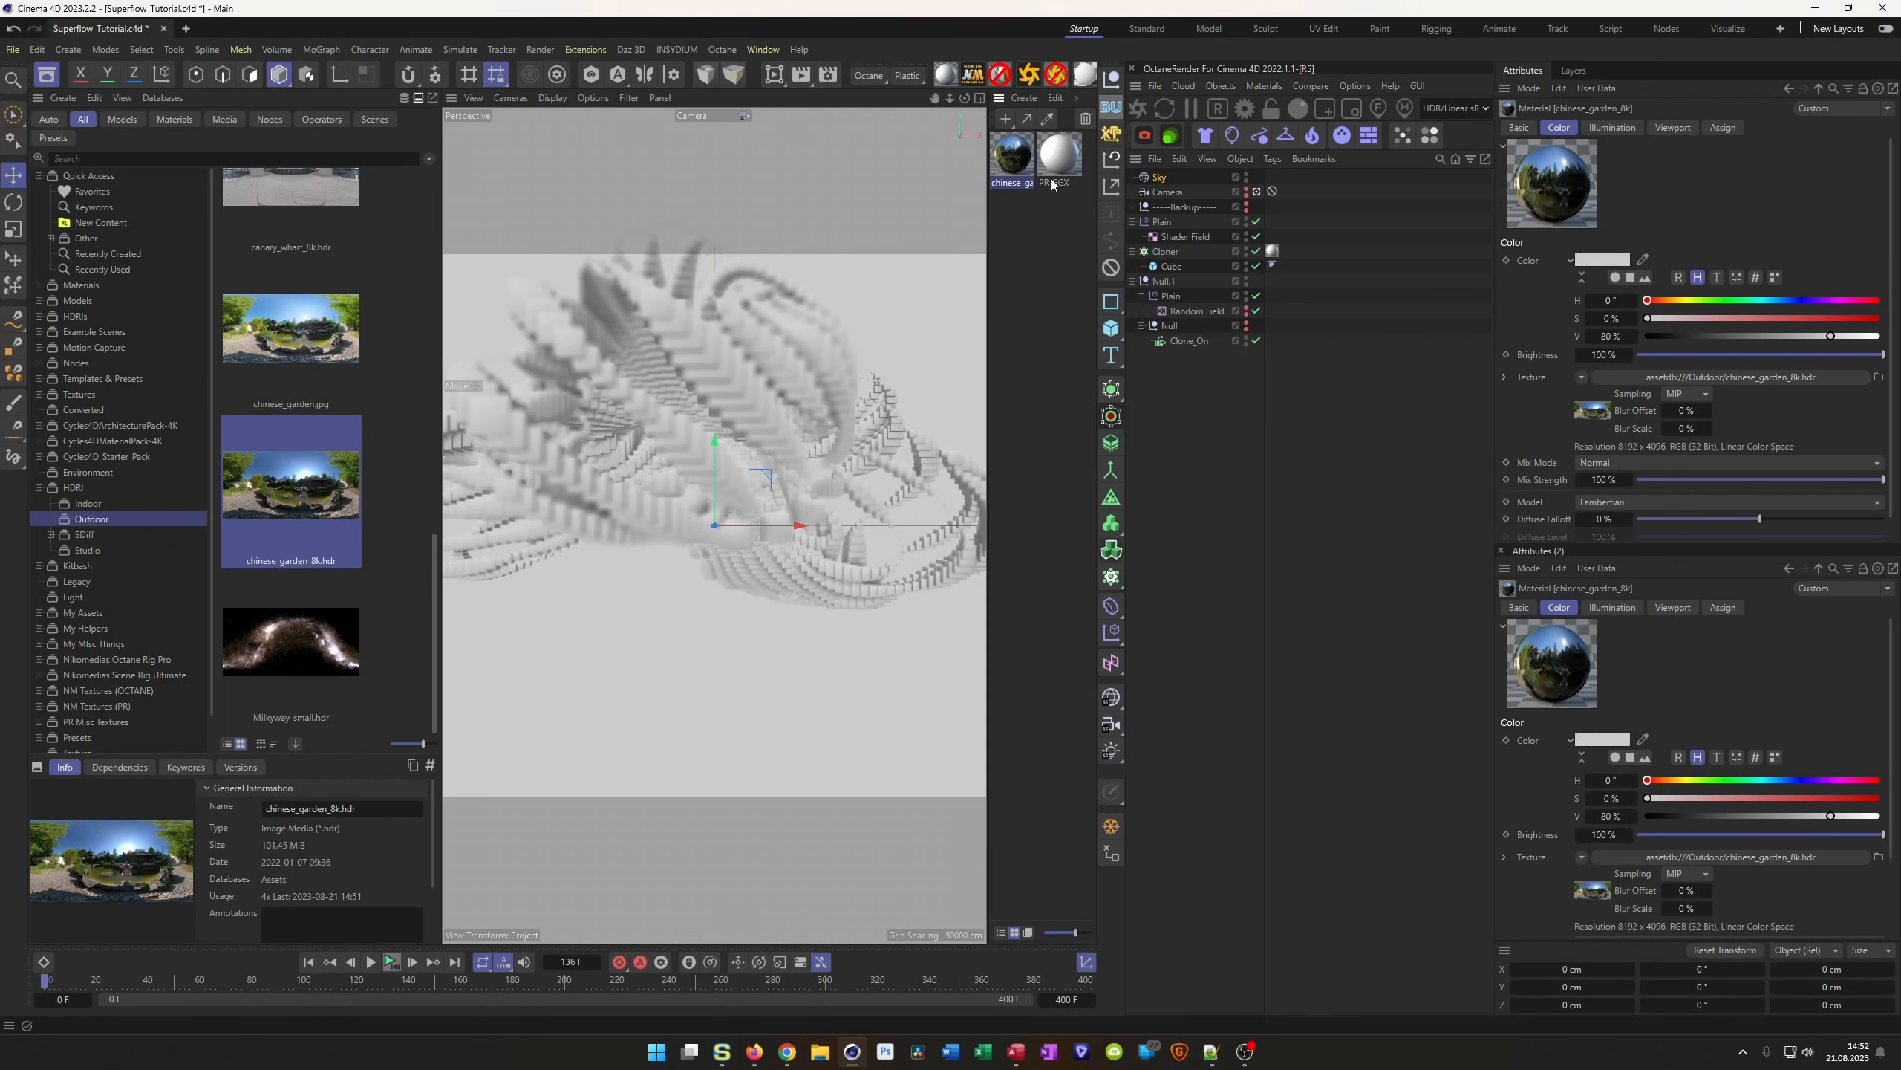
drag(1076, 220, 1153, 175)
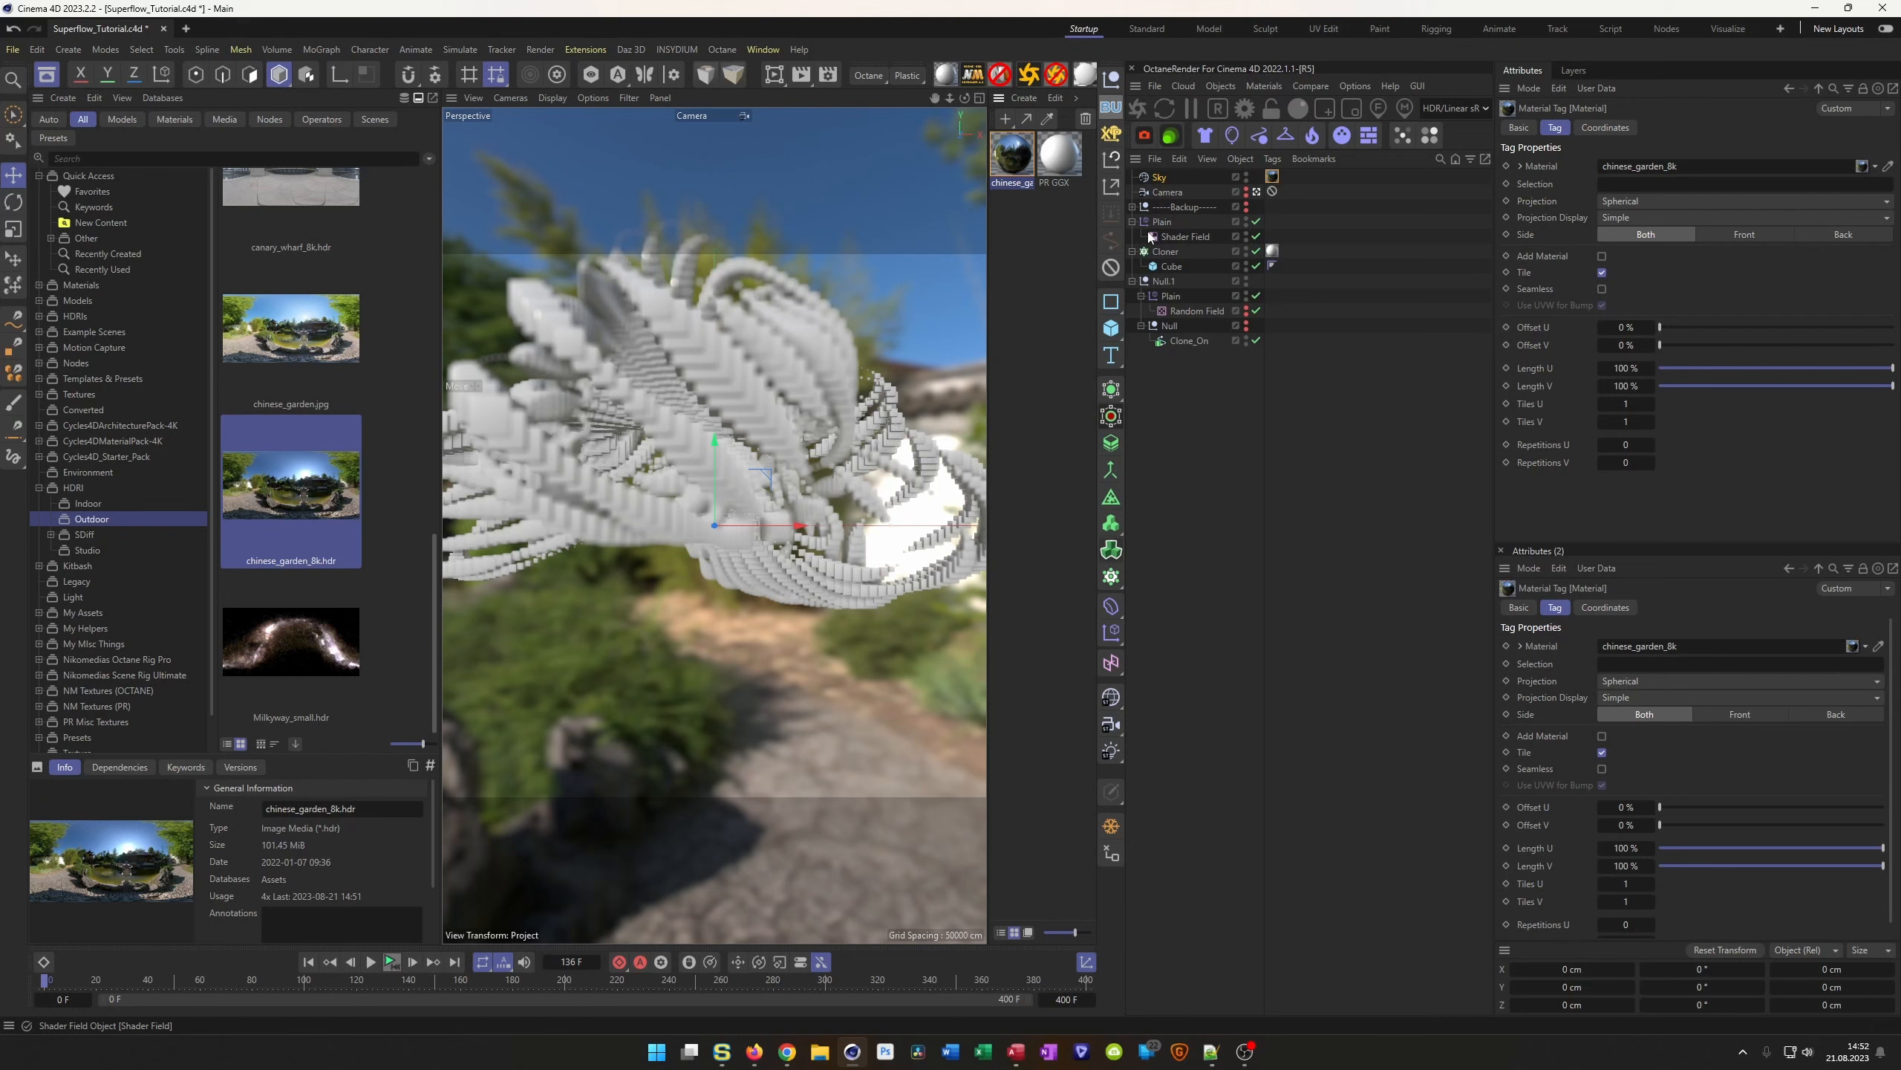
Close the Asset Browser, rotate the Sky's heading to 52° and compare the scene with the sky hidden and shown
click(50, 78)
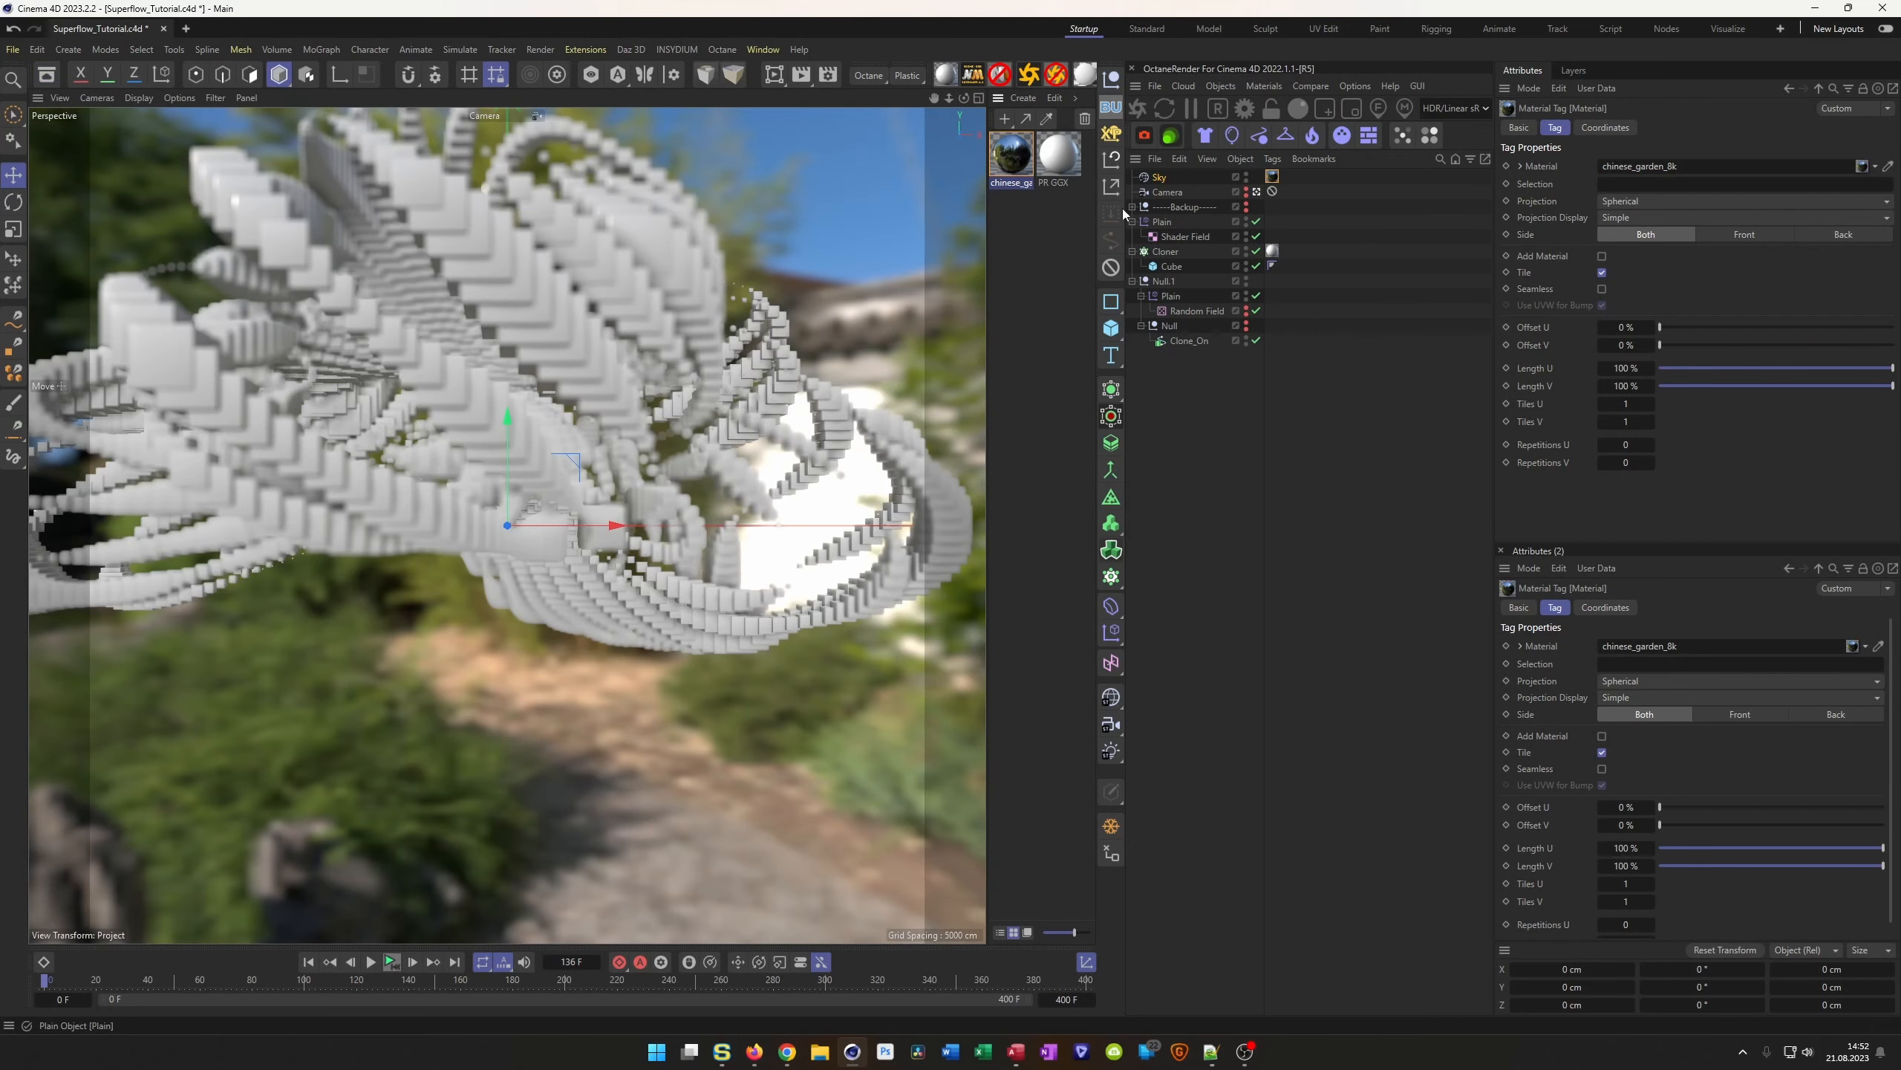
click(1159, 177)
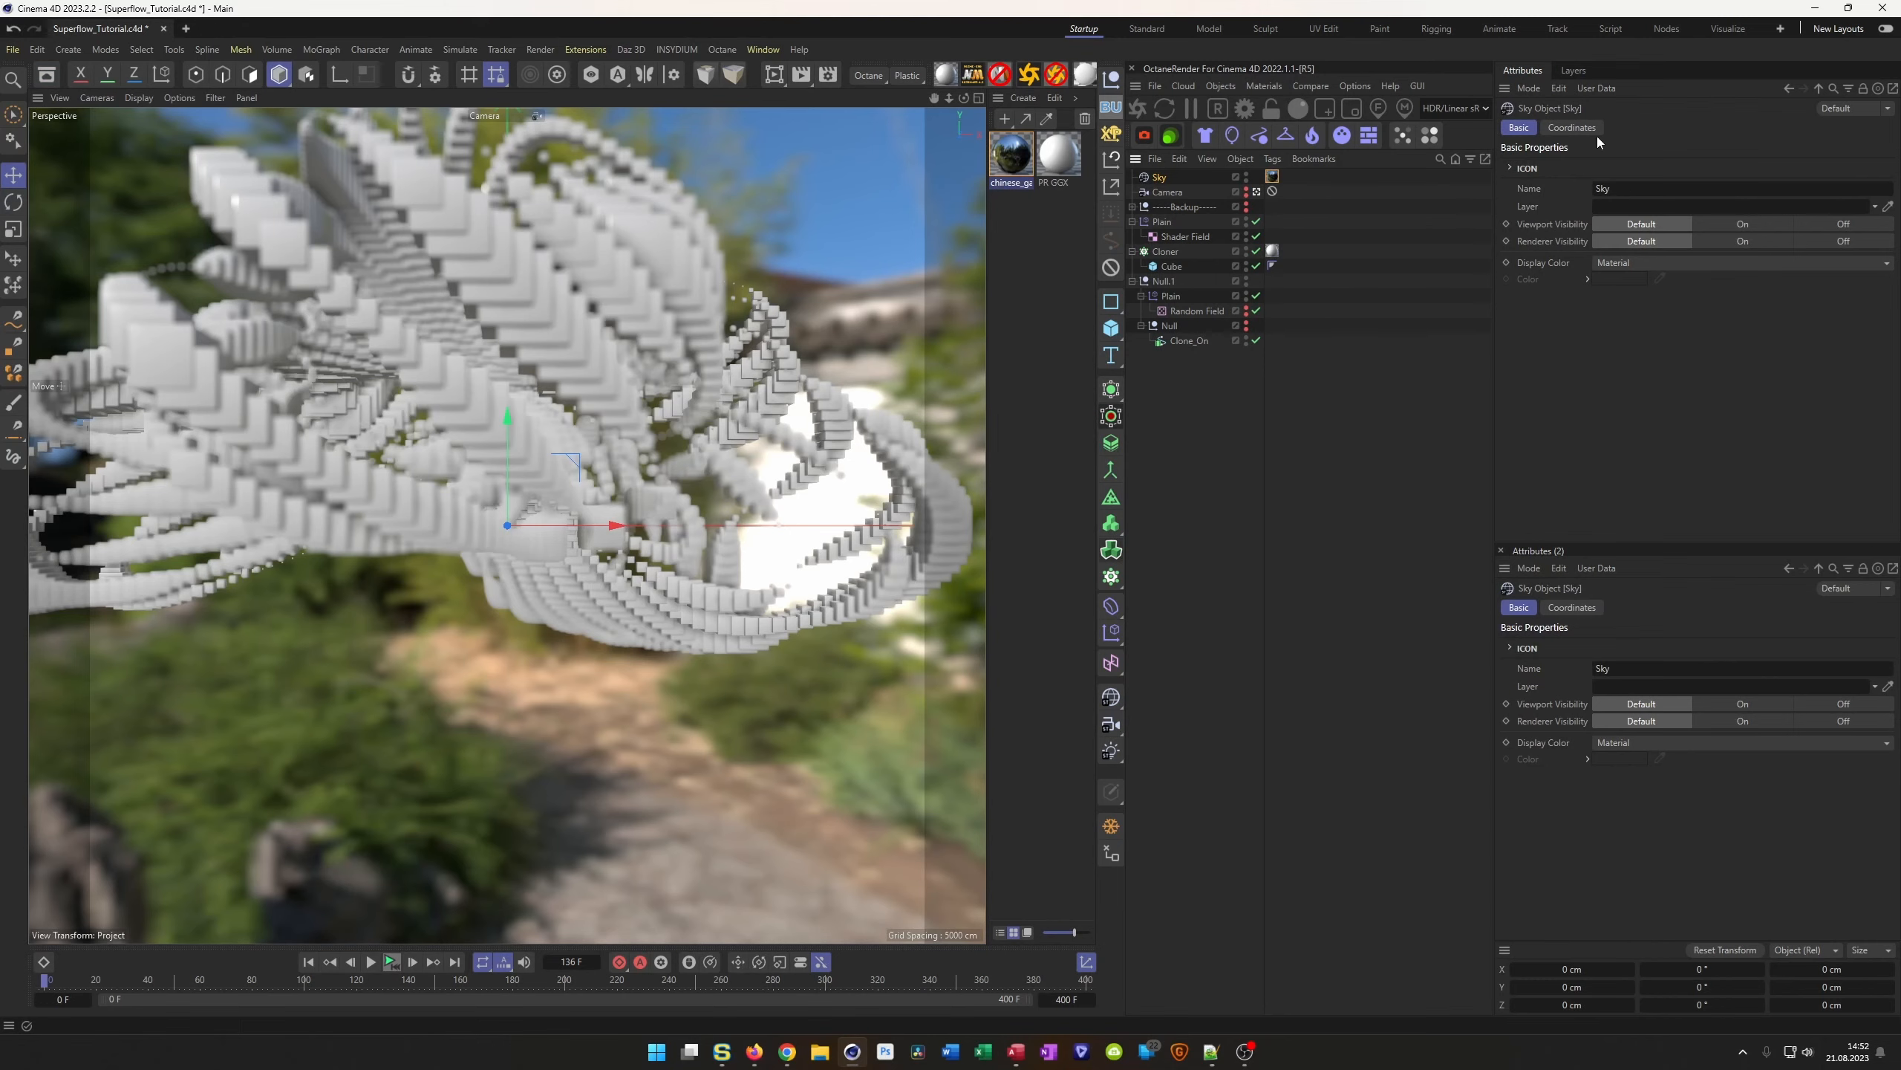
click(1573, 127)
drag(1699, 188, 1747, 188)
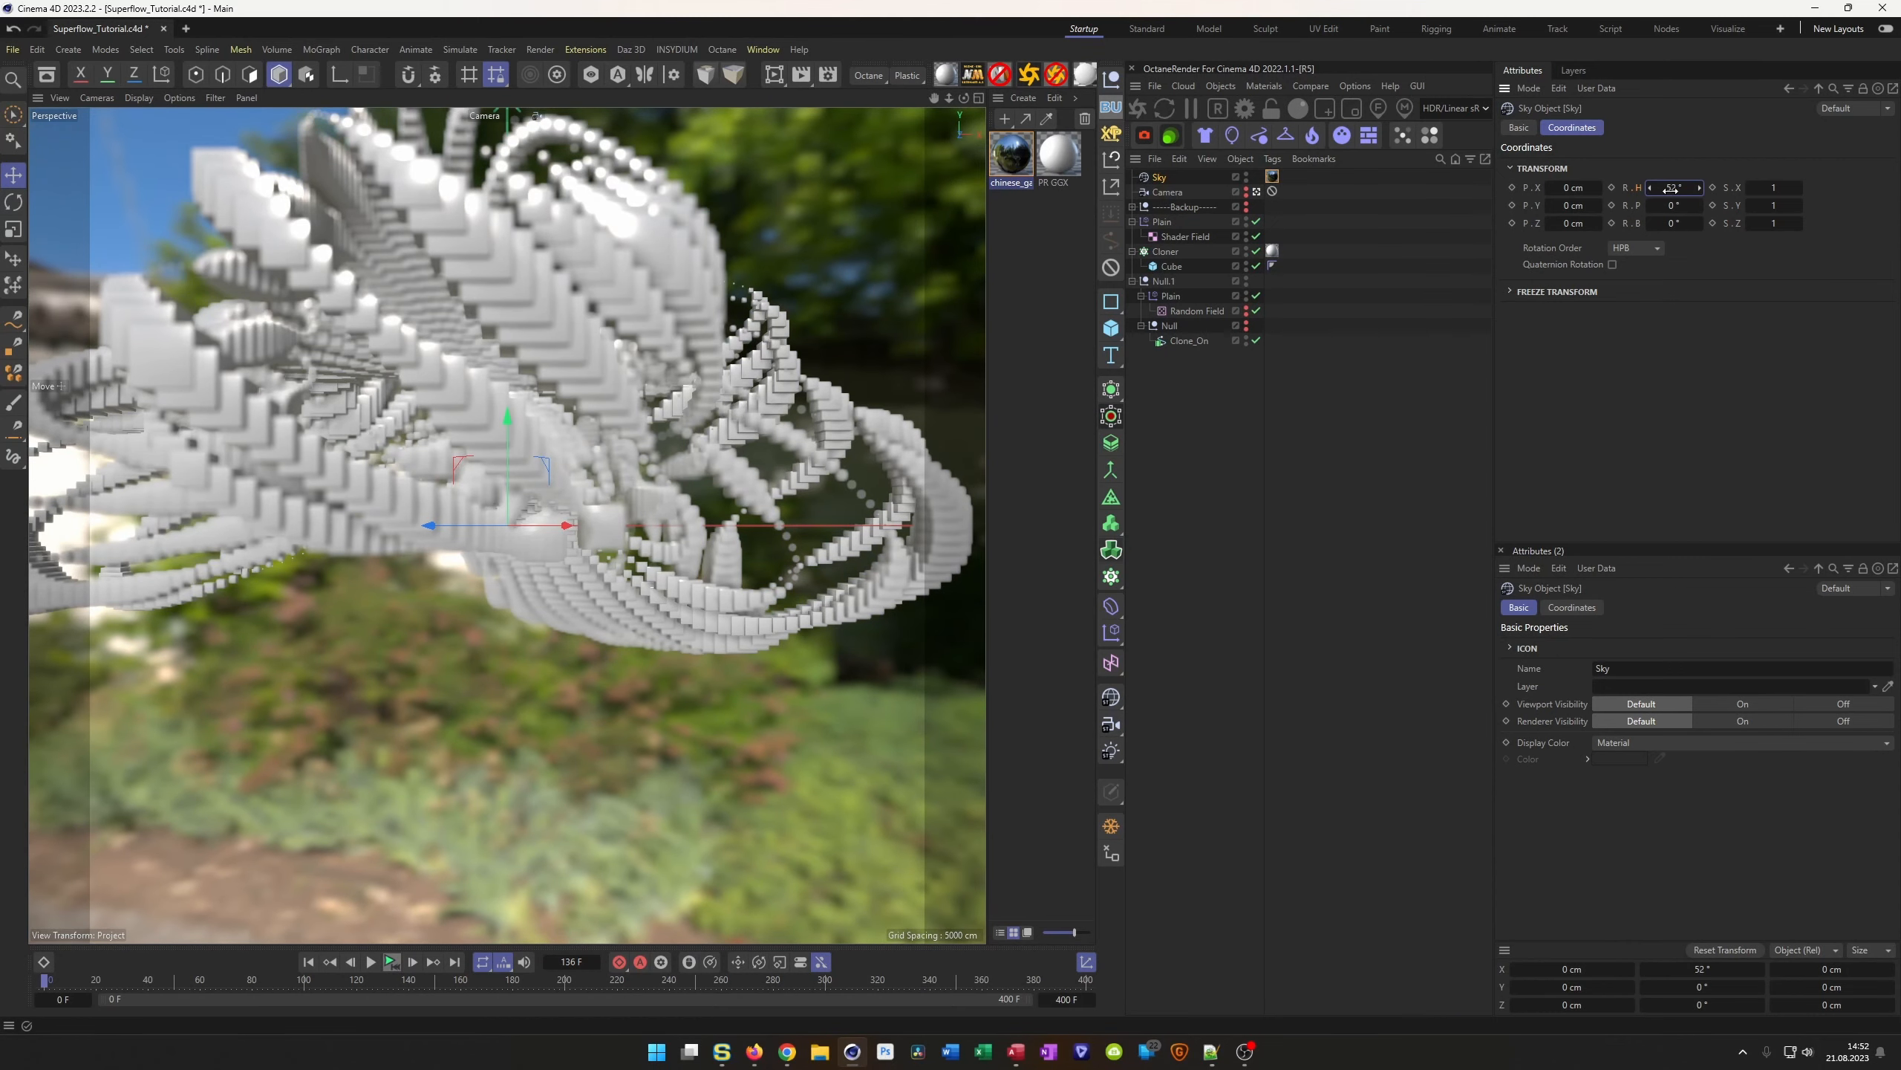
ctrl+click(1247, 181)
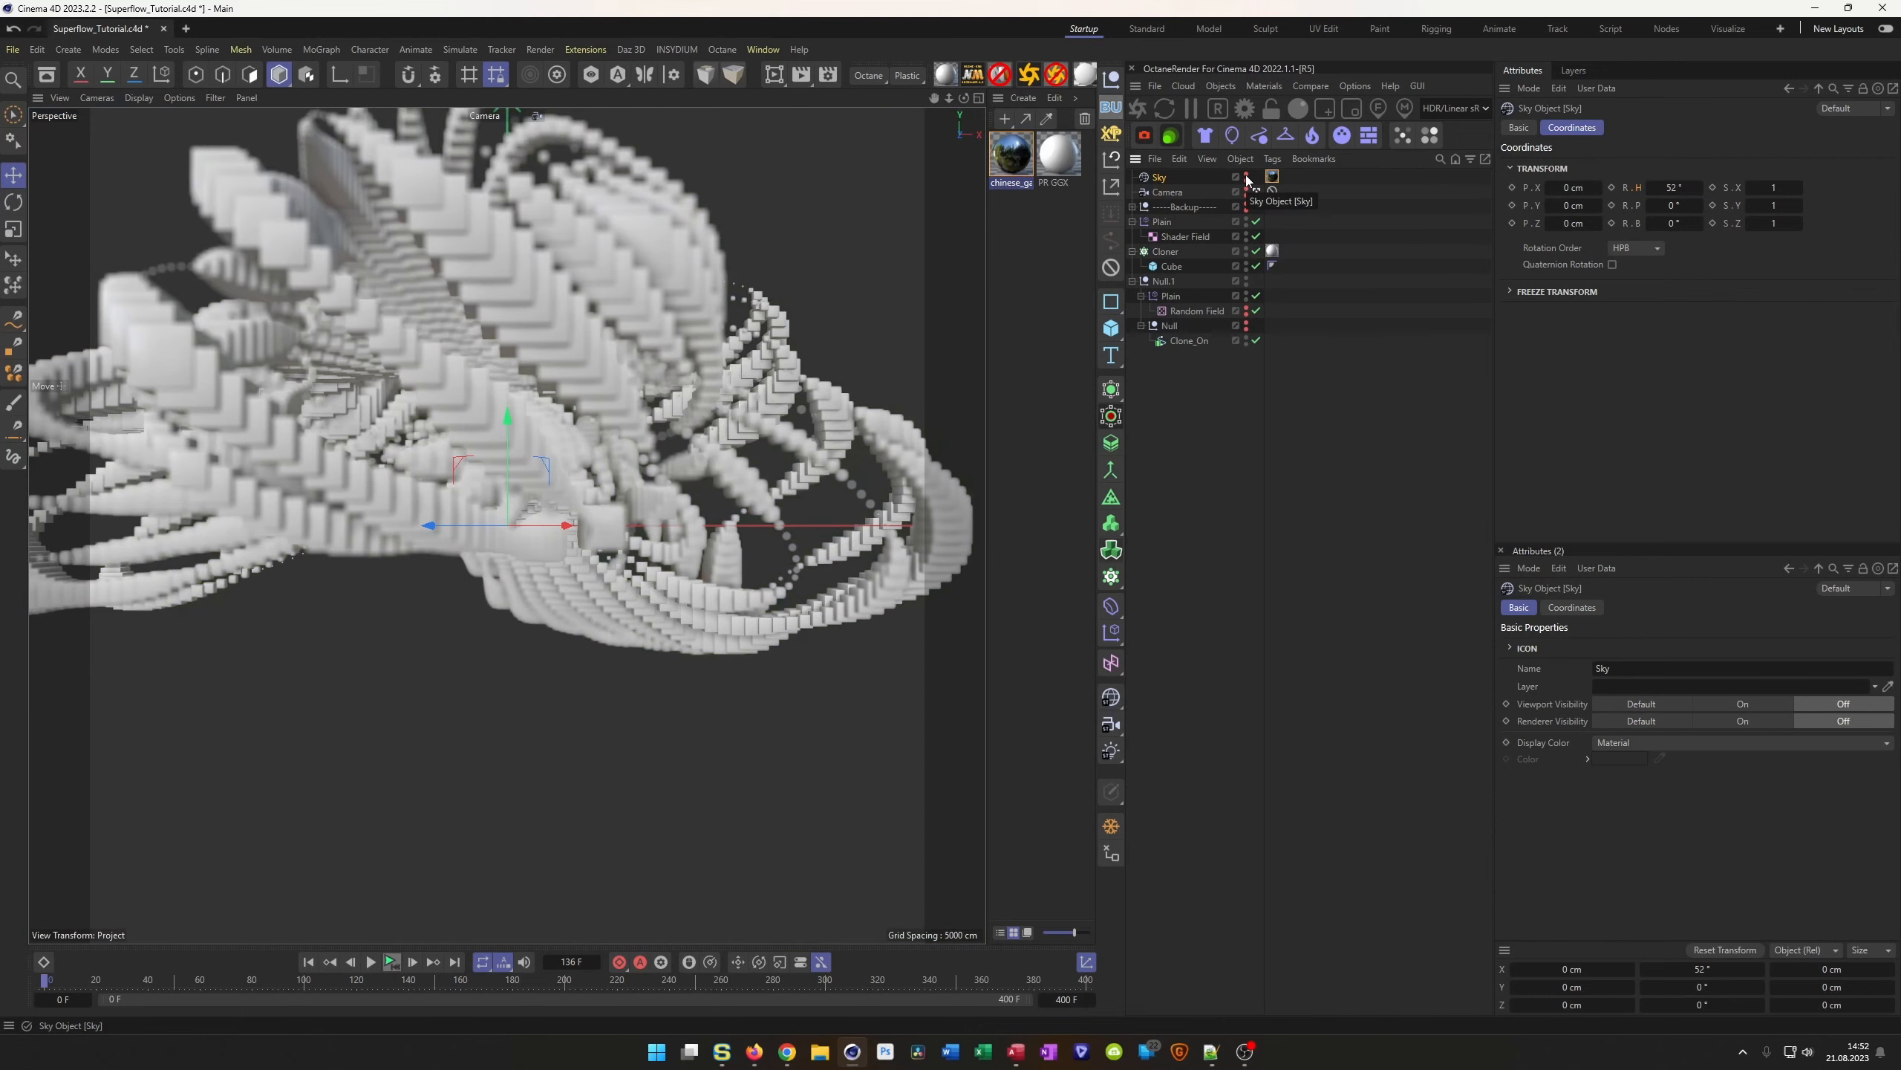
ctrl+click(1247, 181)
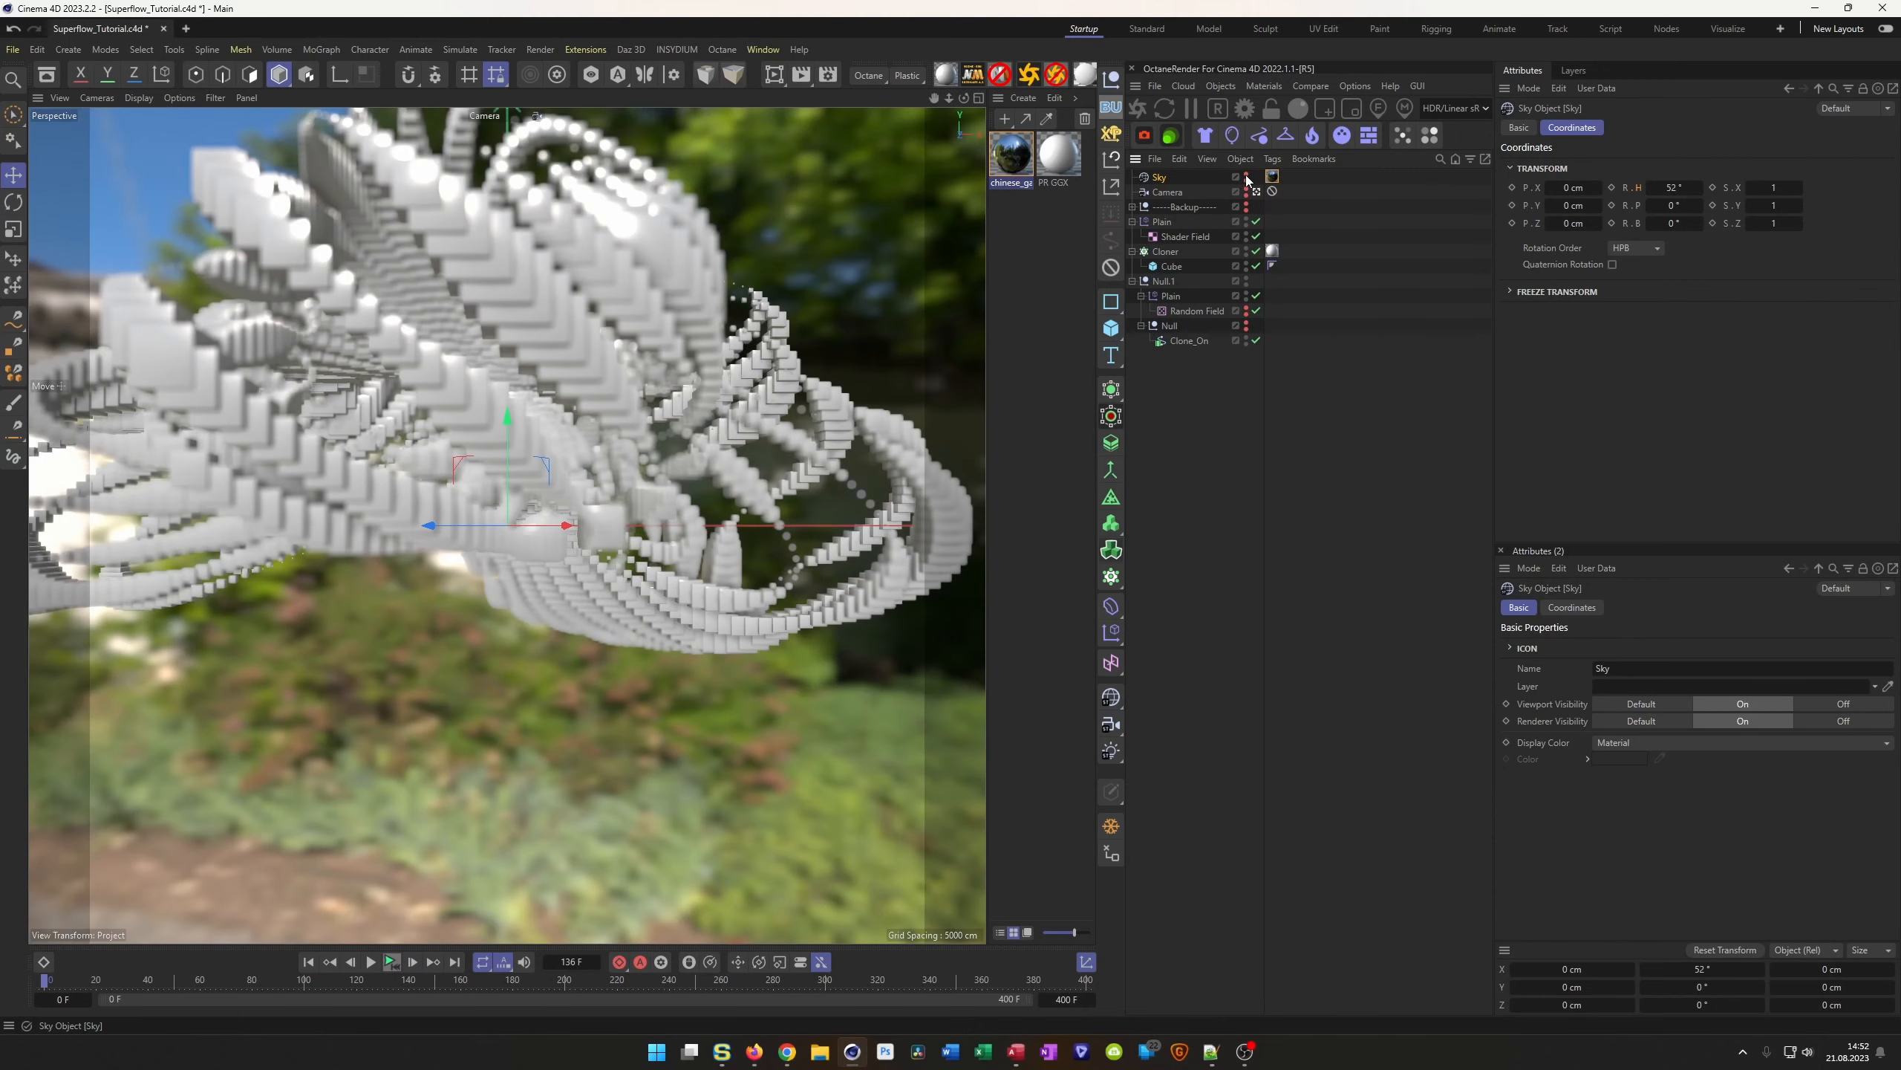
Add a Compositing tag to the Sky and disable Seen by Camera
right_click(1149, 182)
mouse_move(1223, 212)
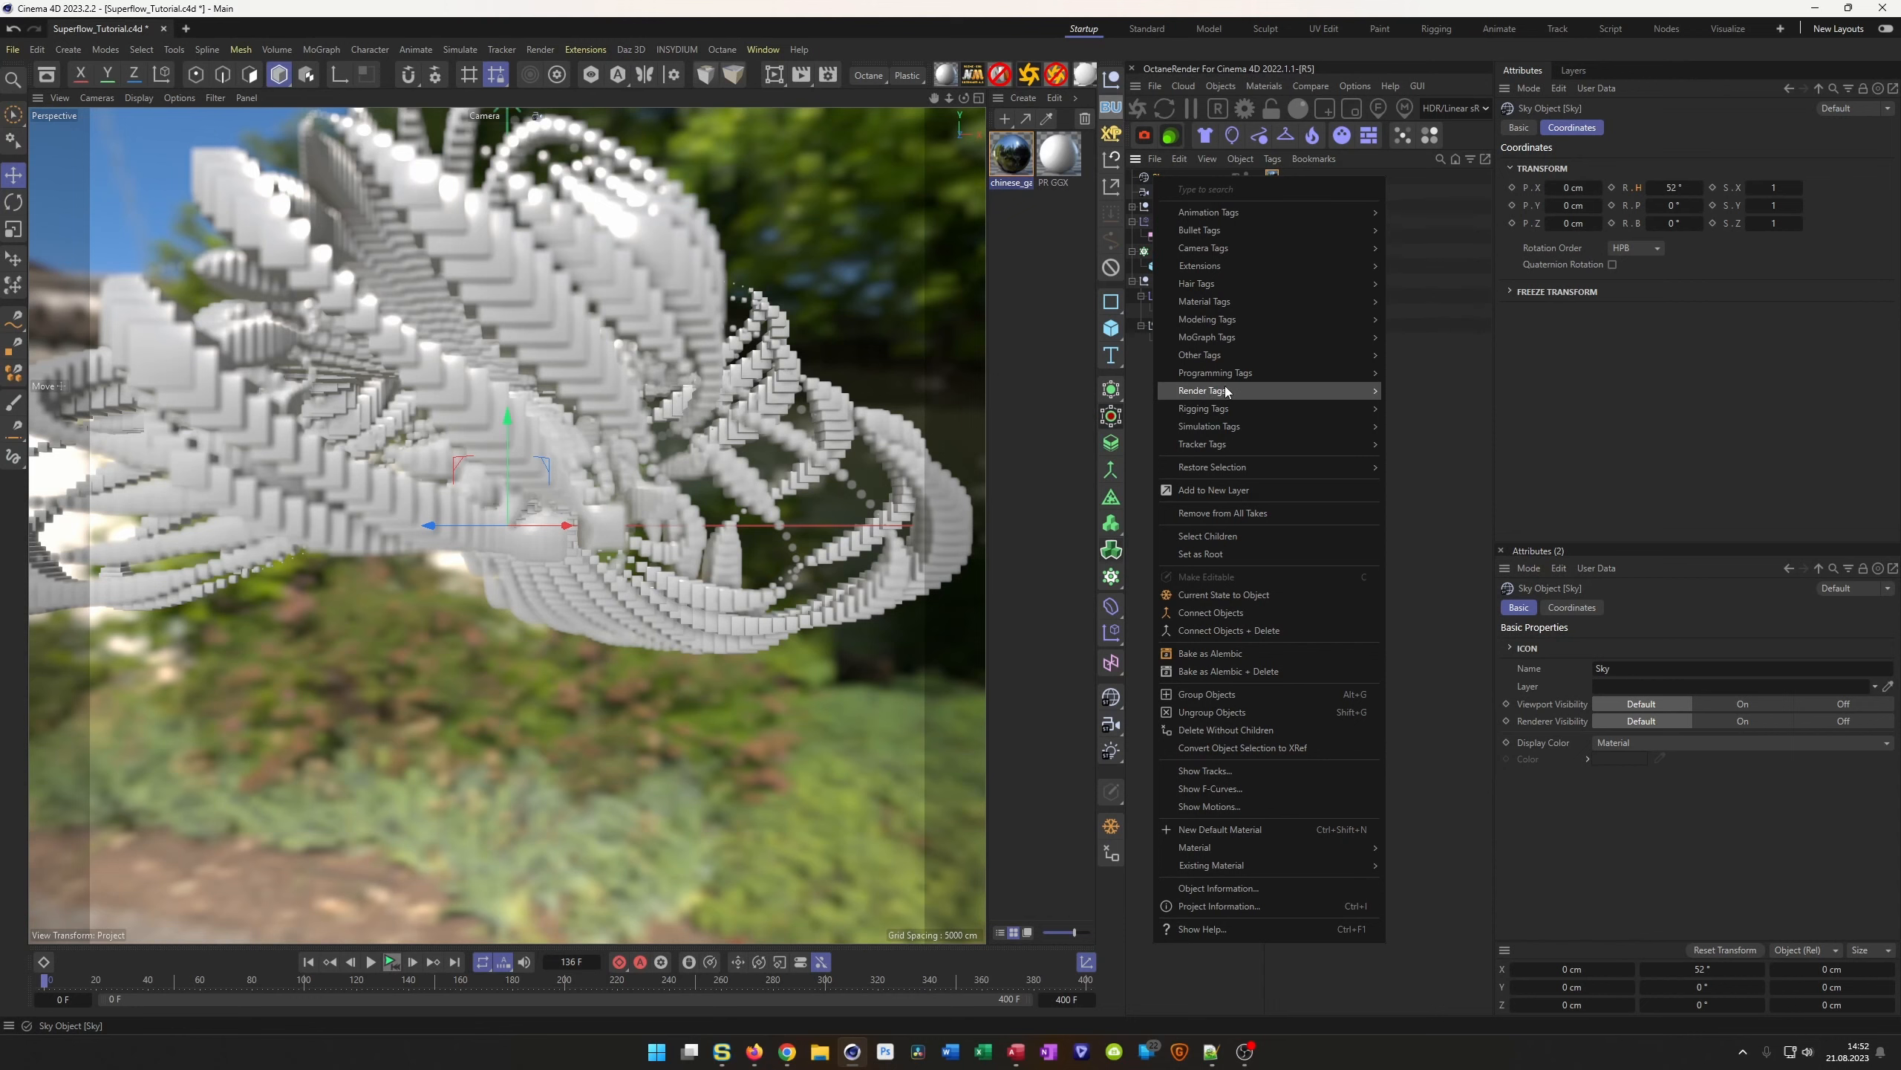
mouse_move(1325, 390)
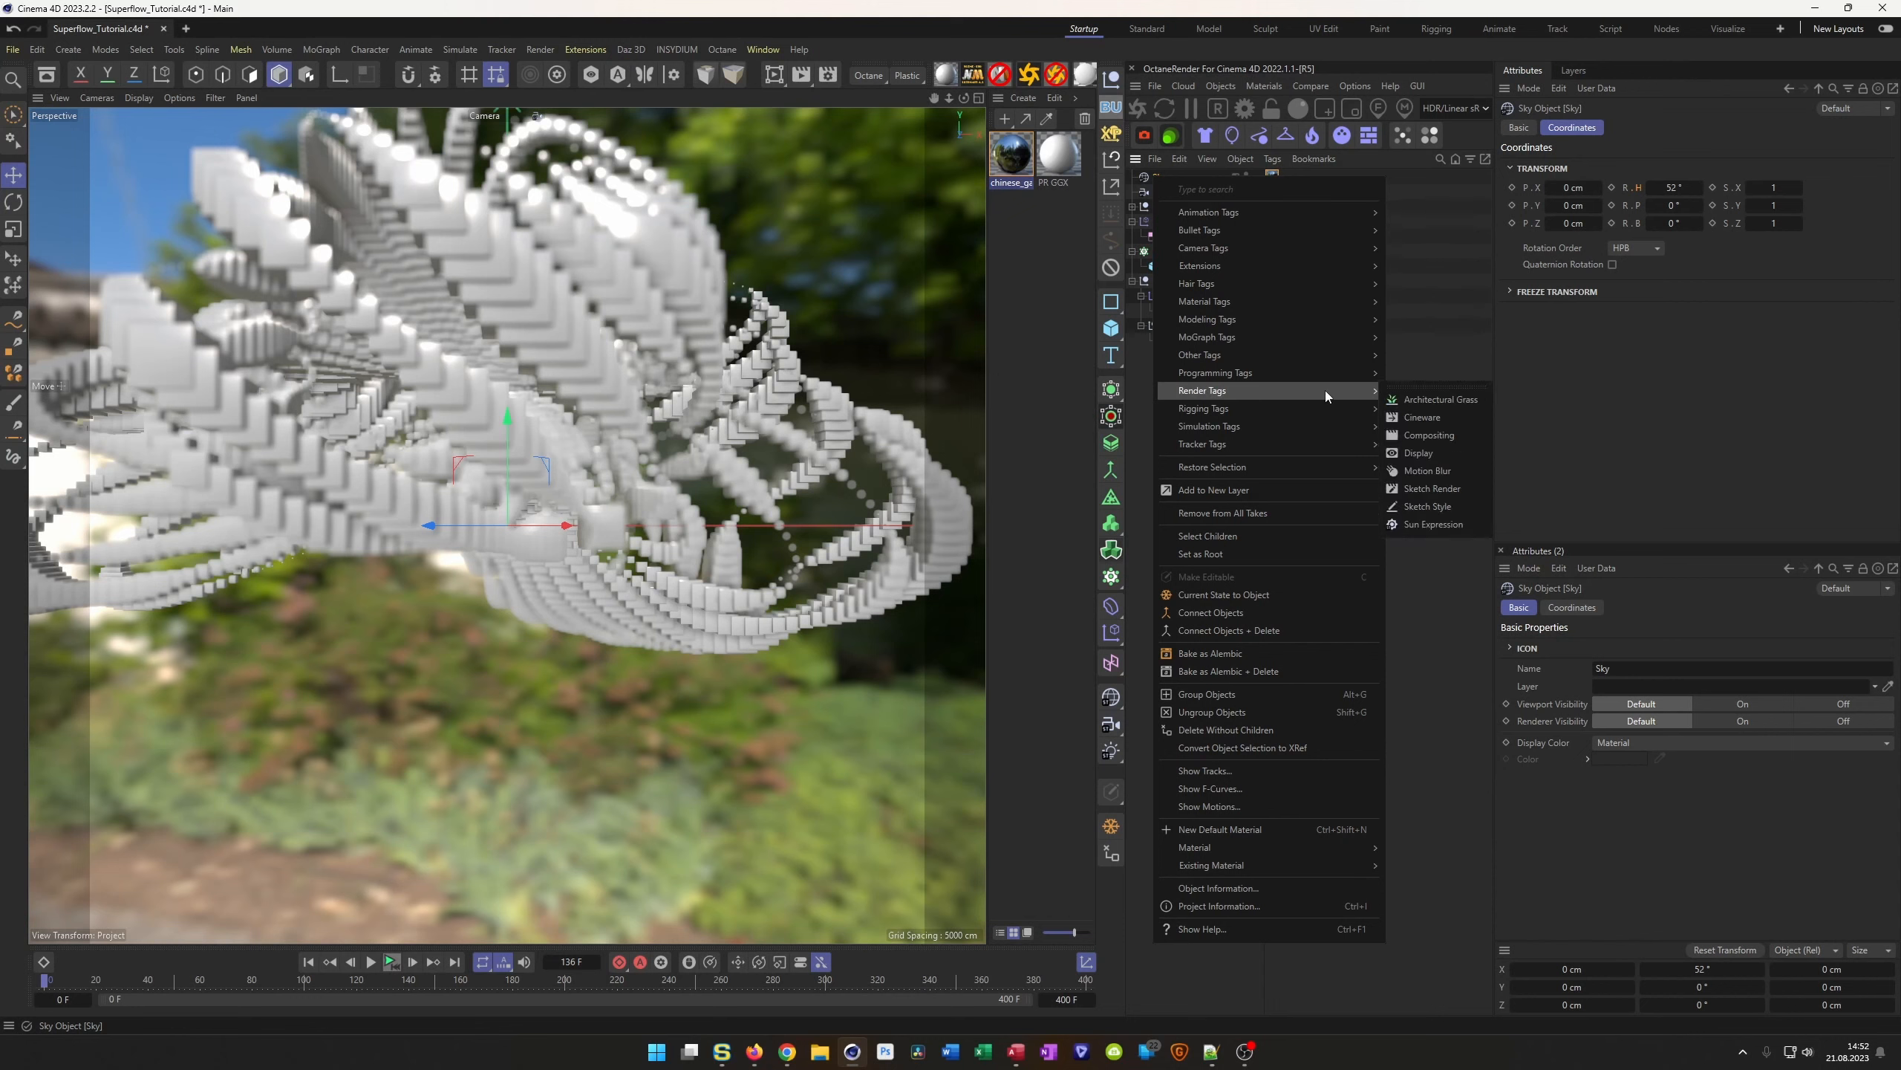
click(1458, 435)
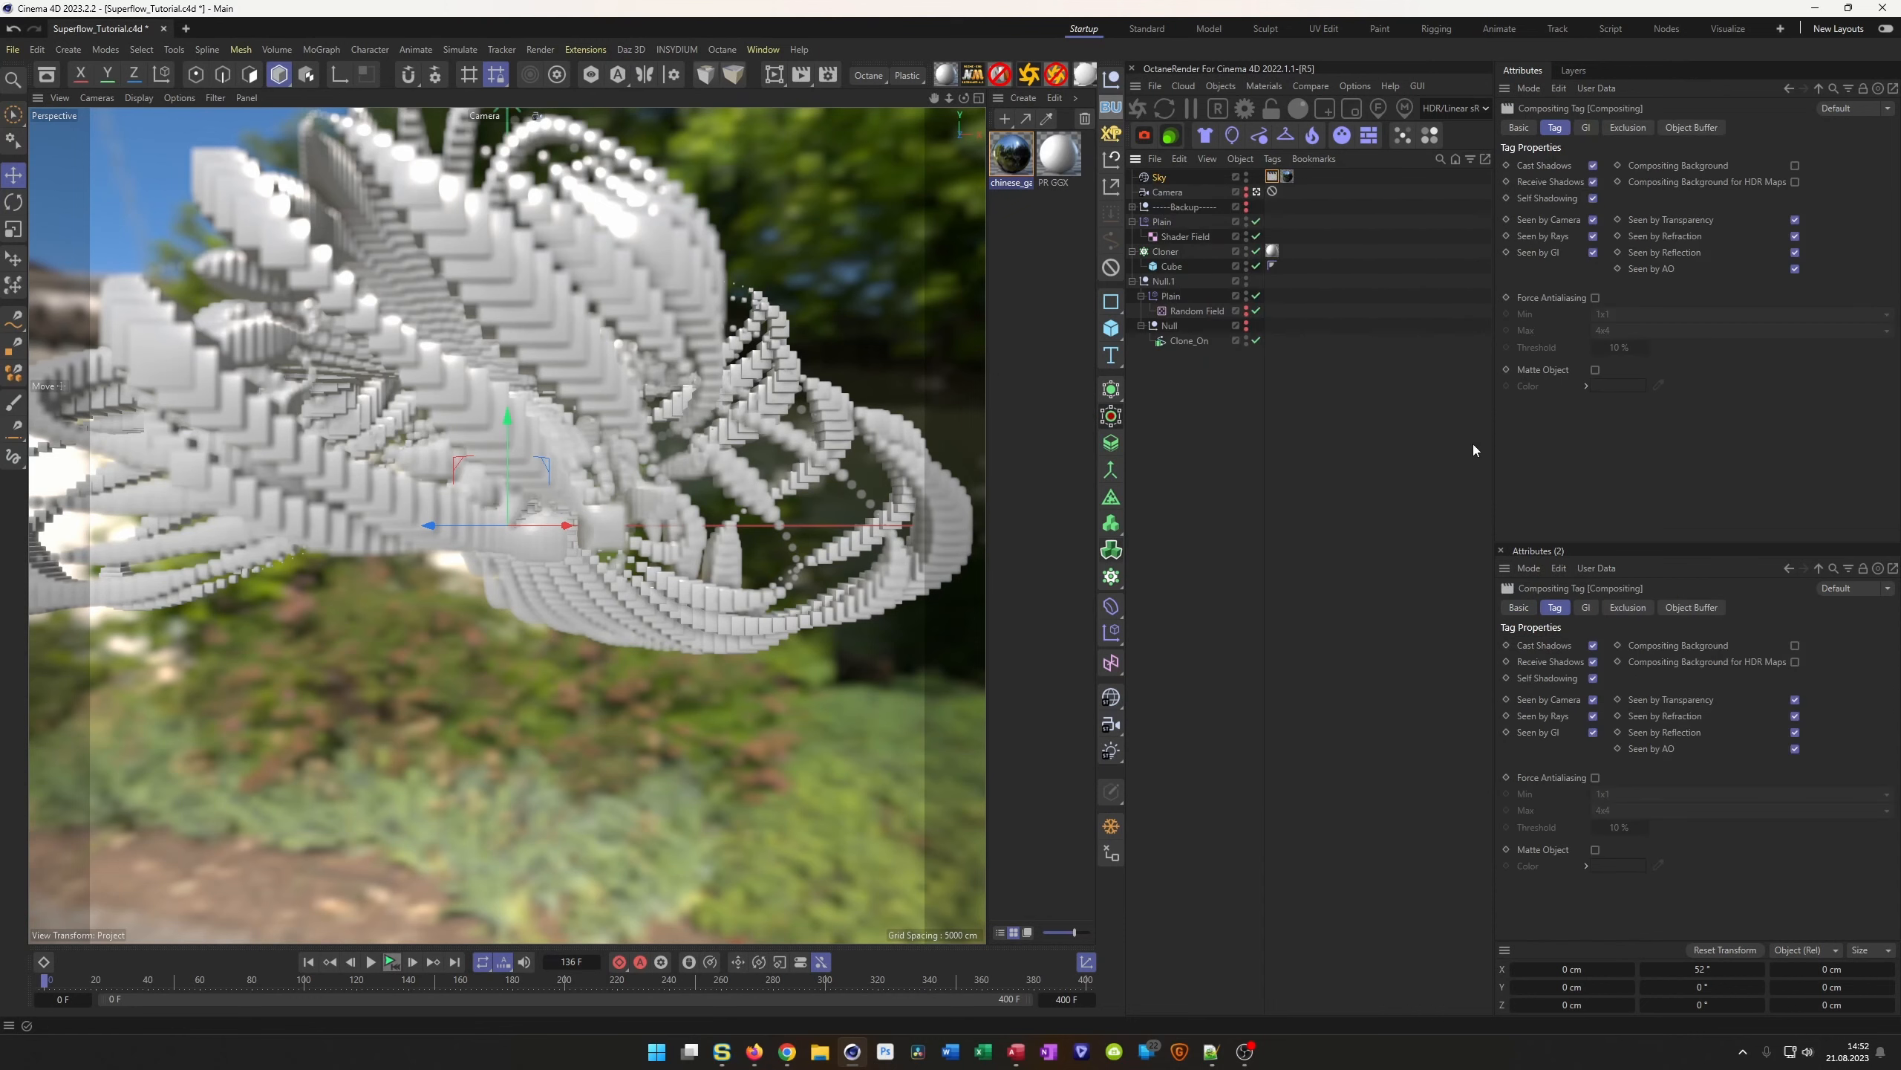
click(1593, 219)
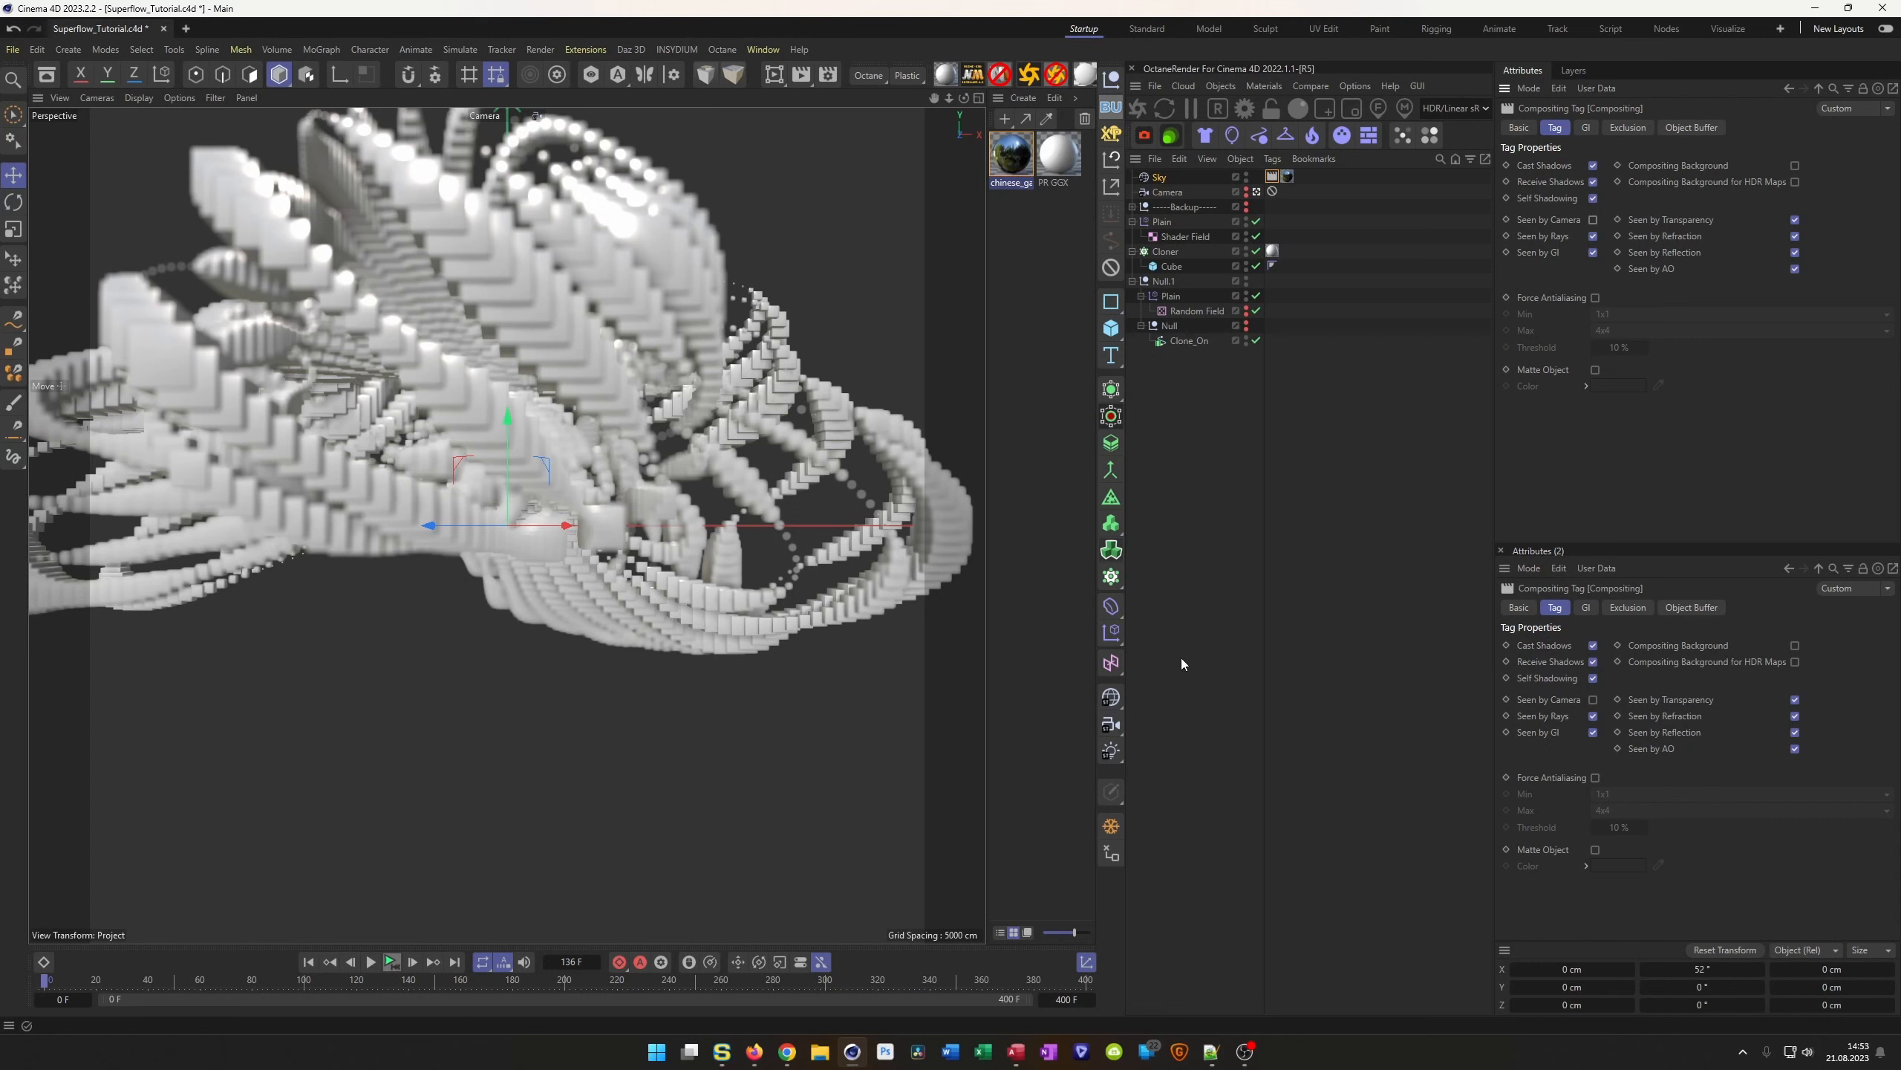
Add a Background object and create another glossy white PR GGX material named BG
click(1115, 700)
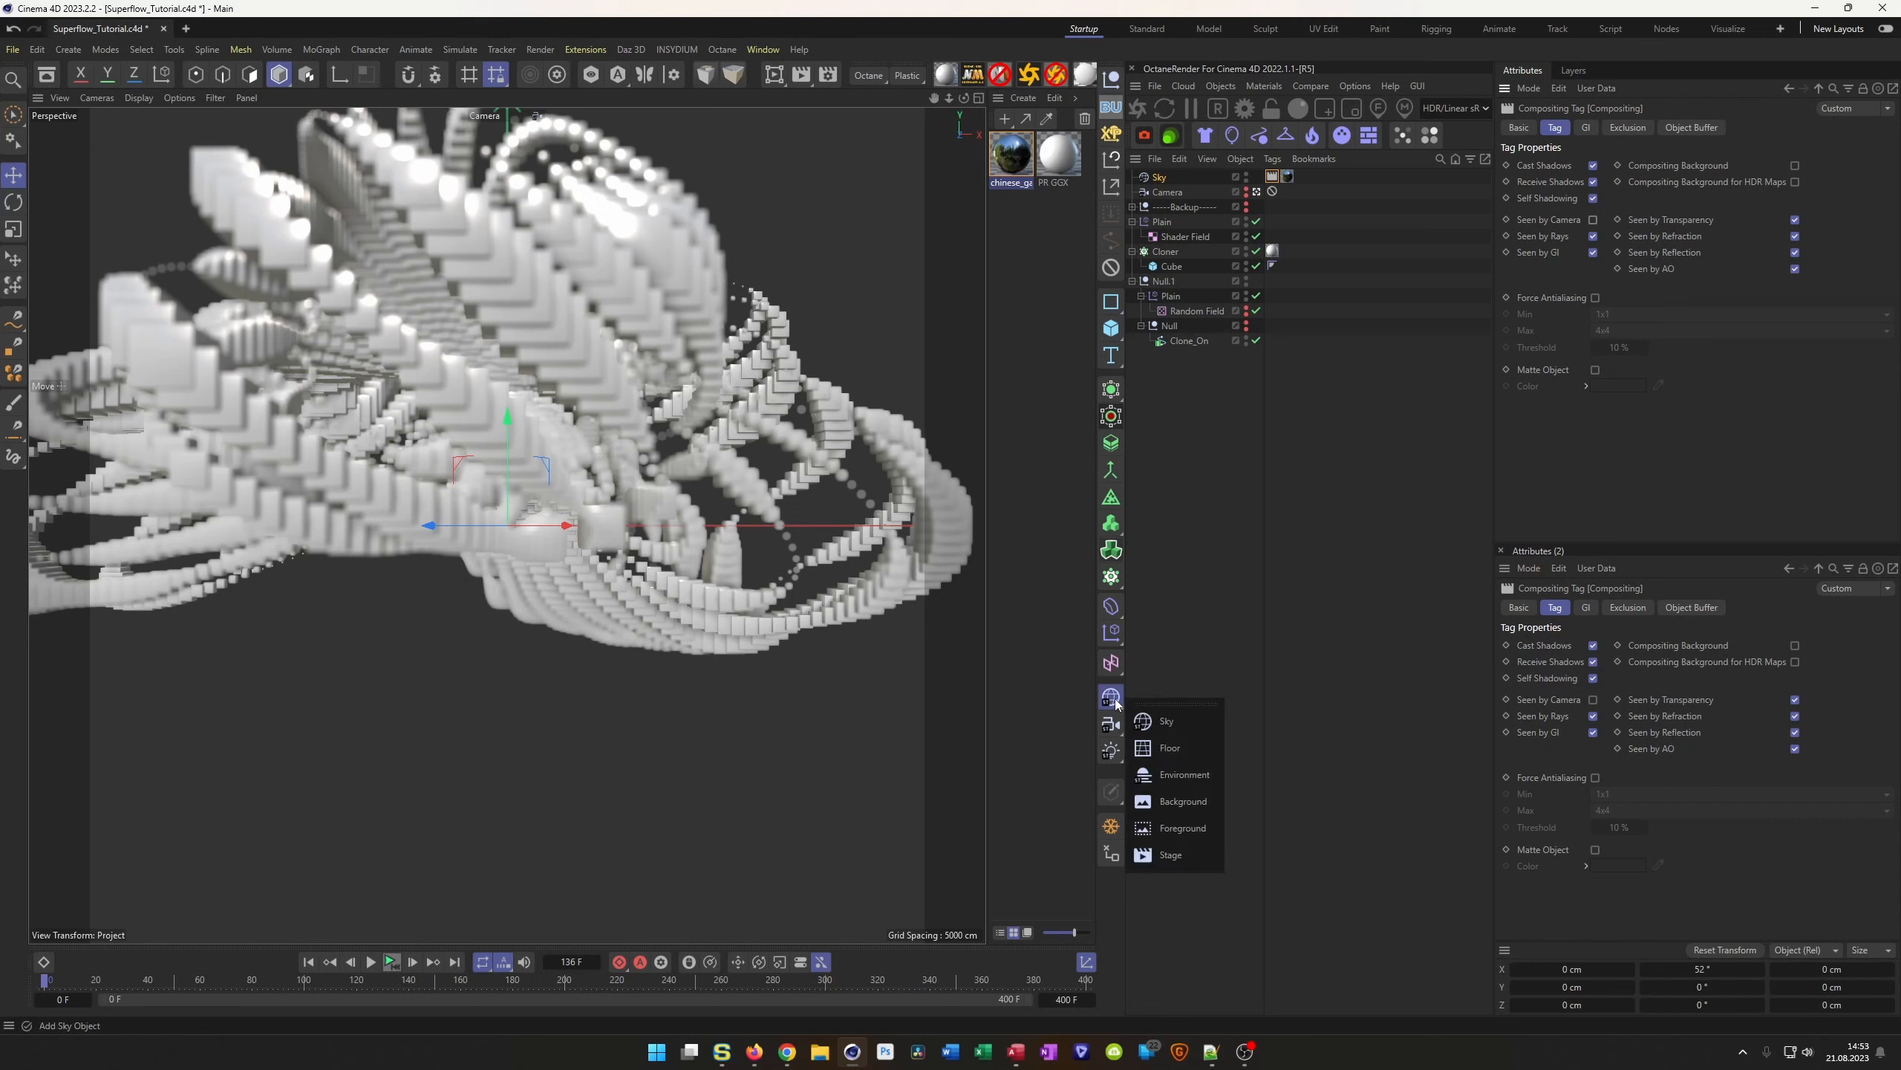
click(1168, 806)
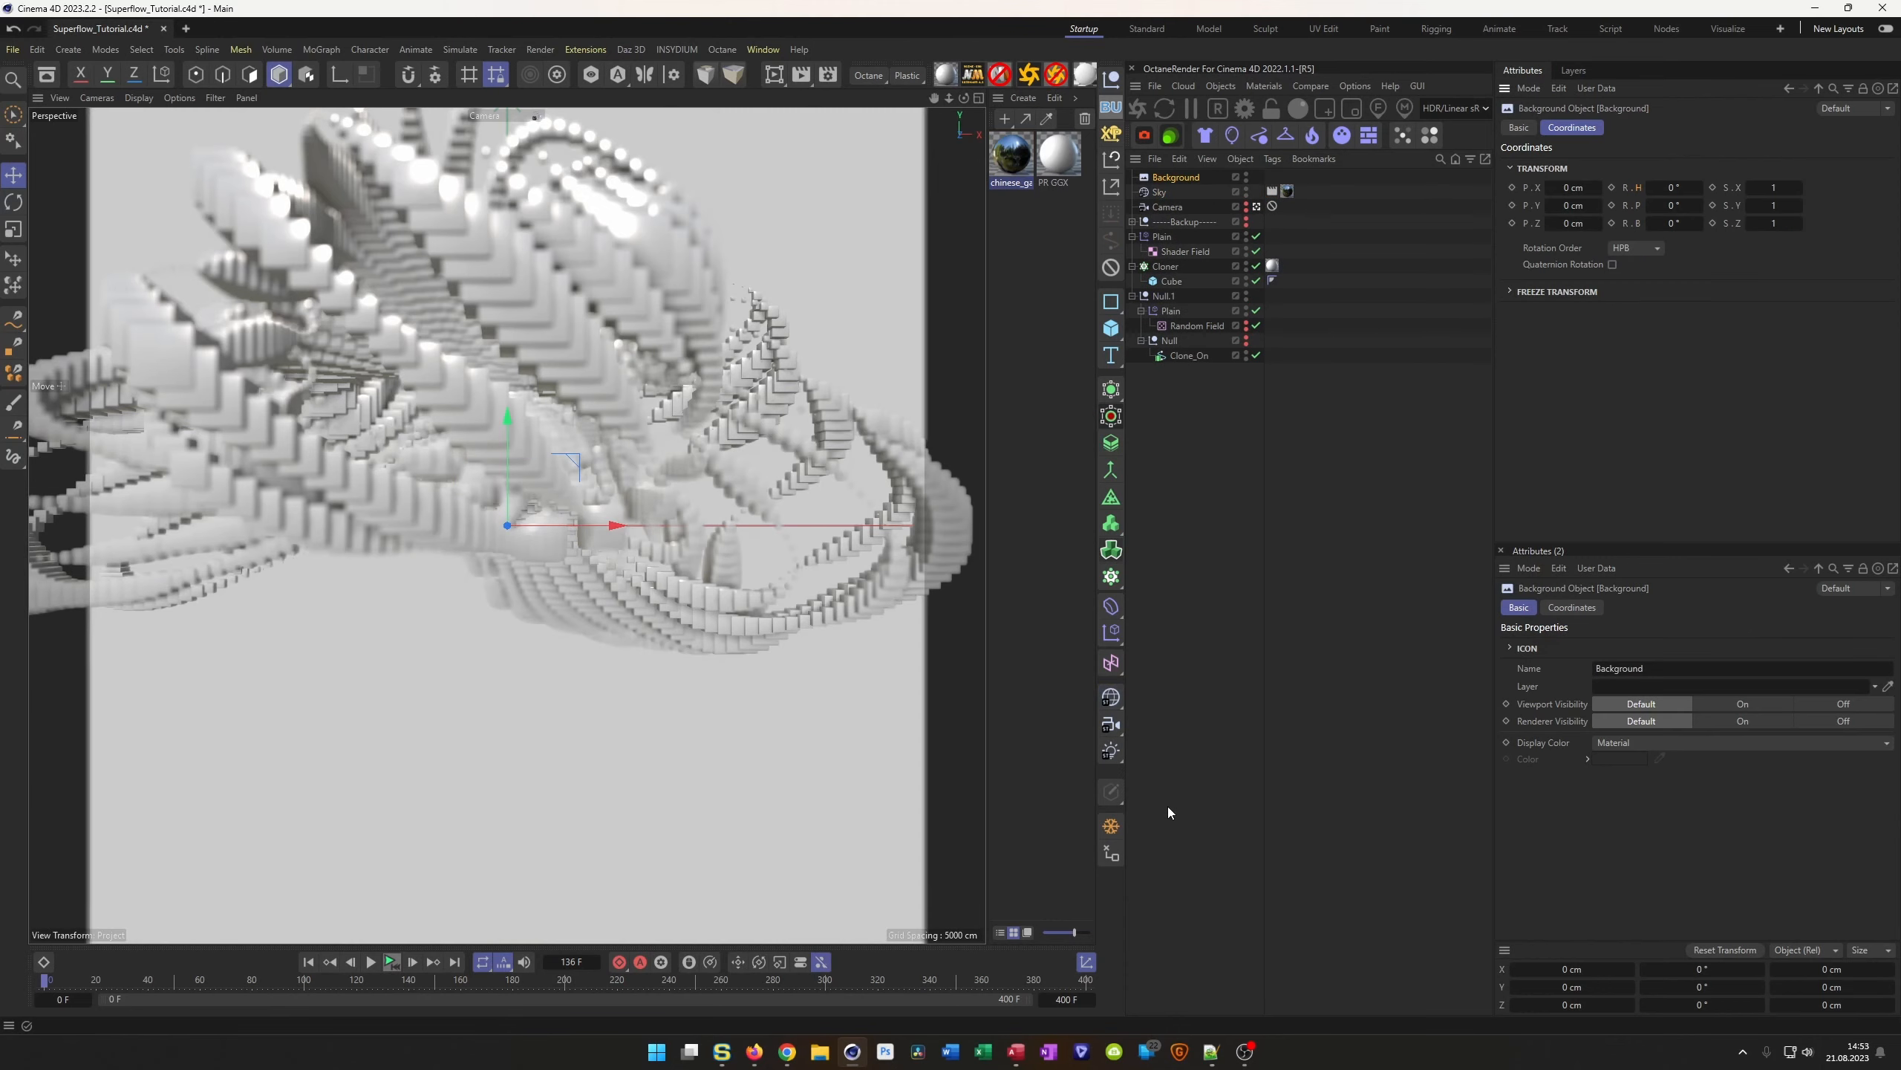
click(944, 75)
double_click(1008, 182)
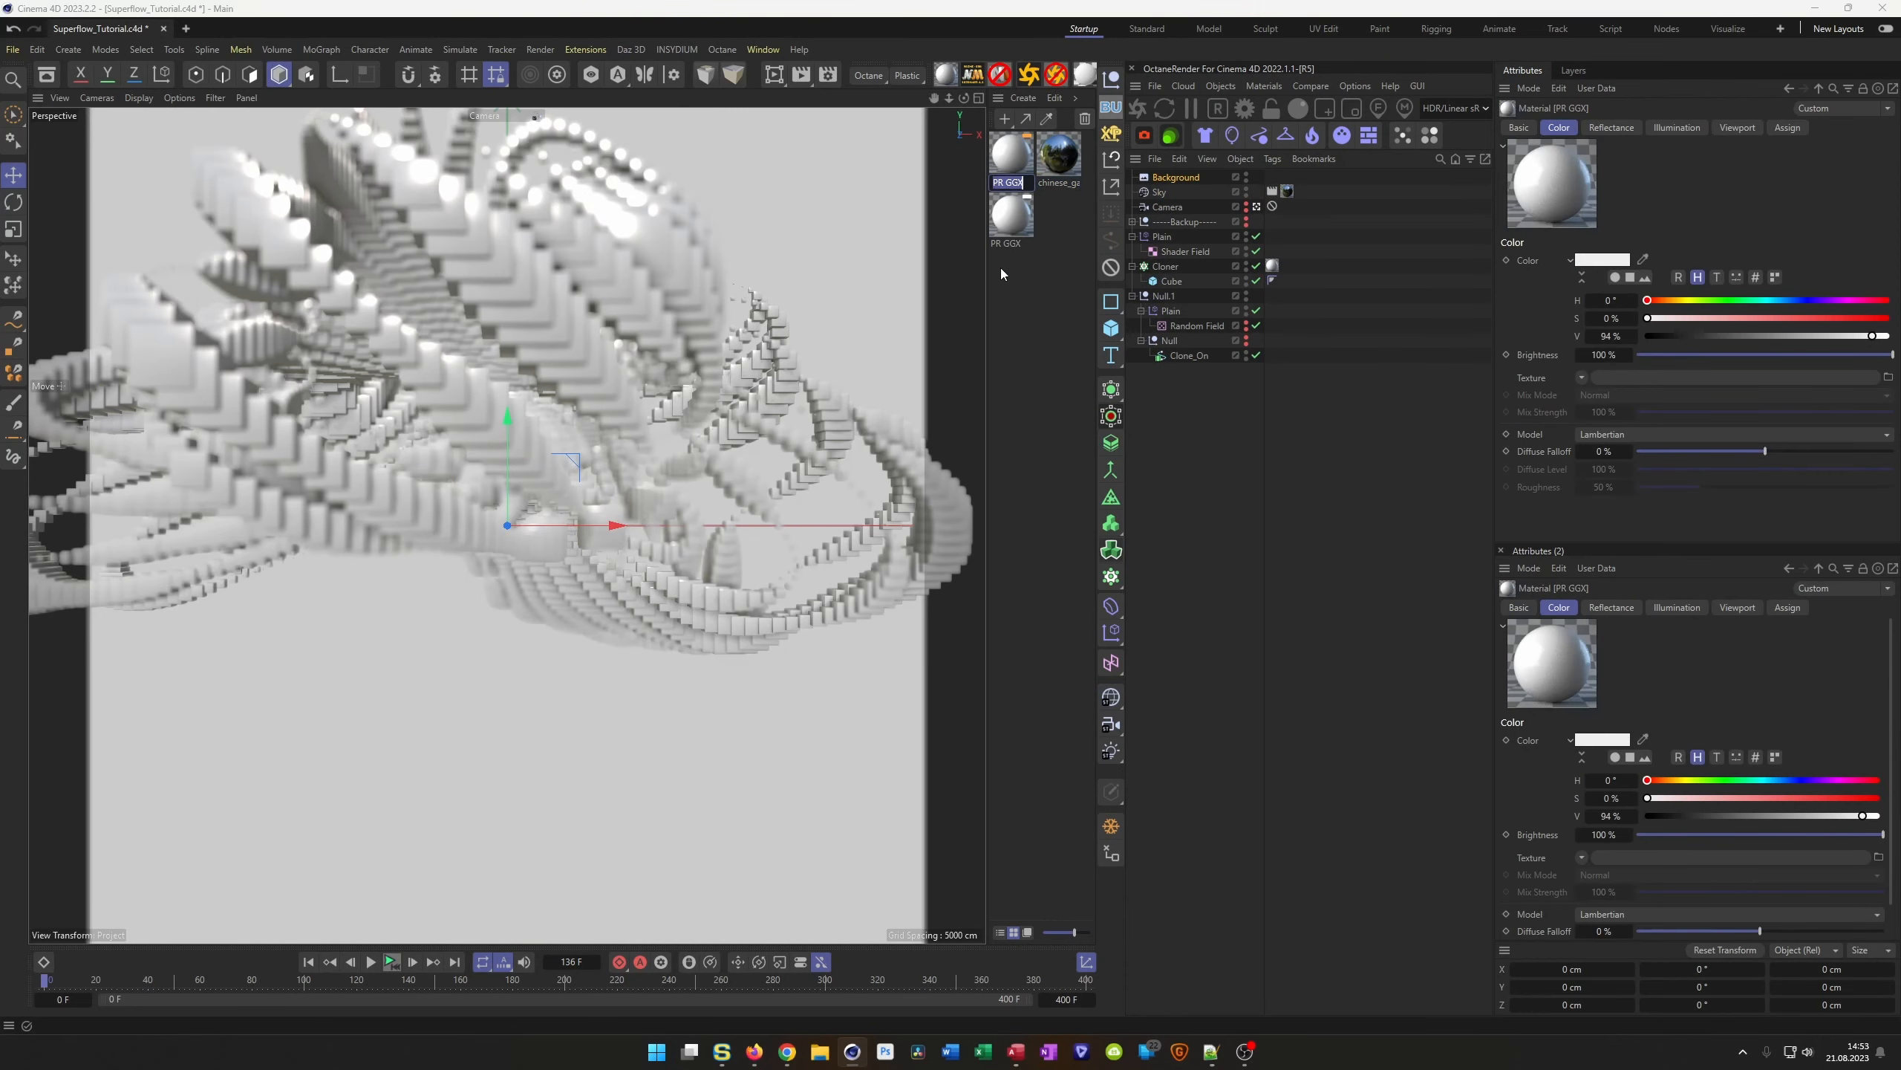
text(BG)
key(Return)
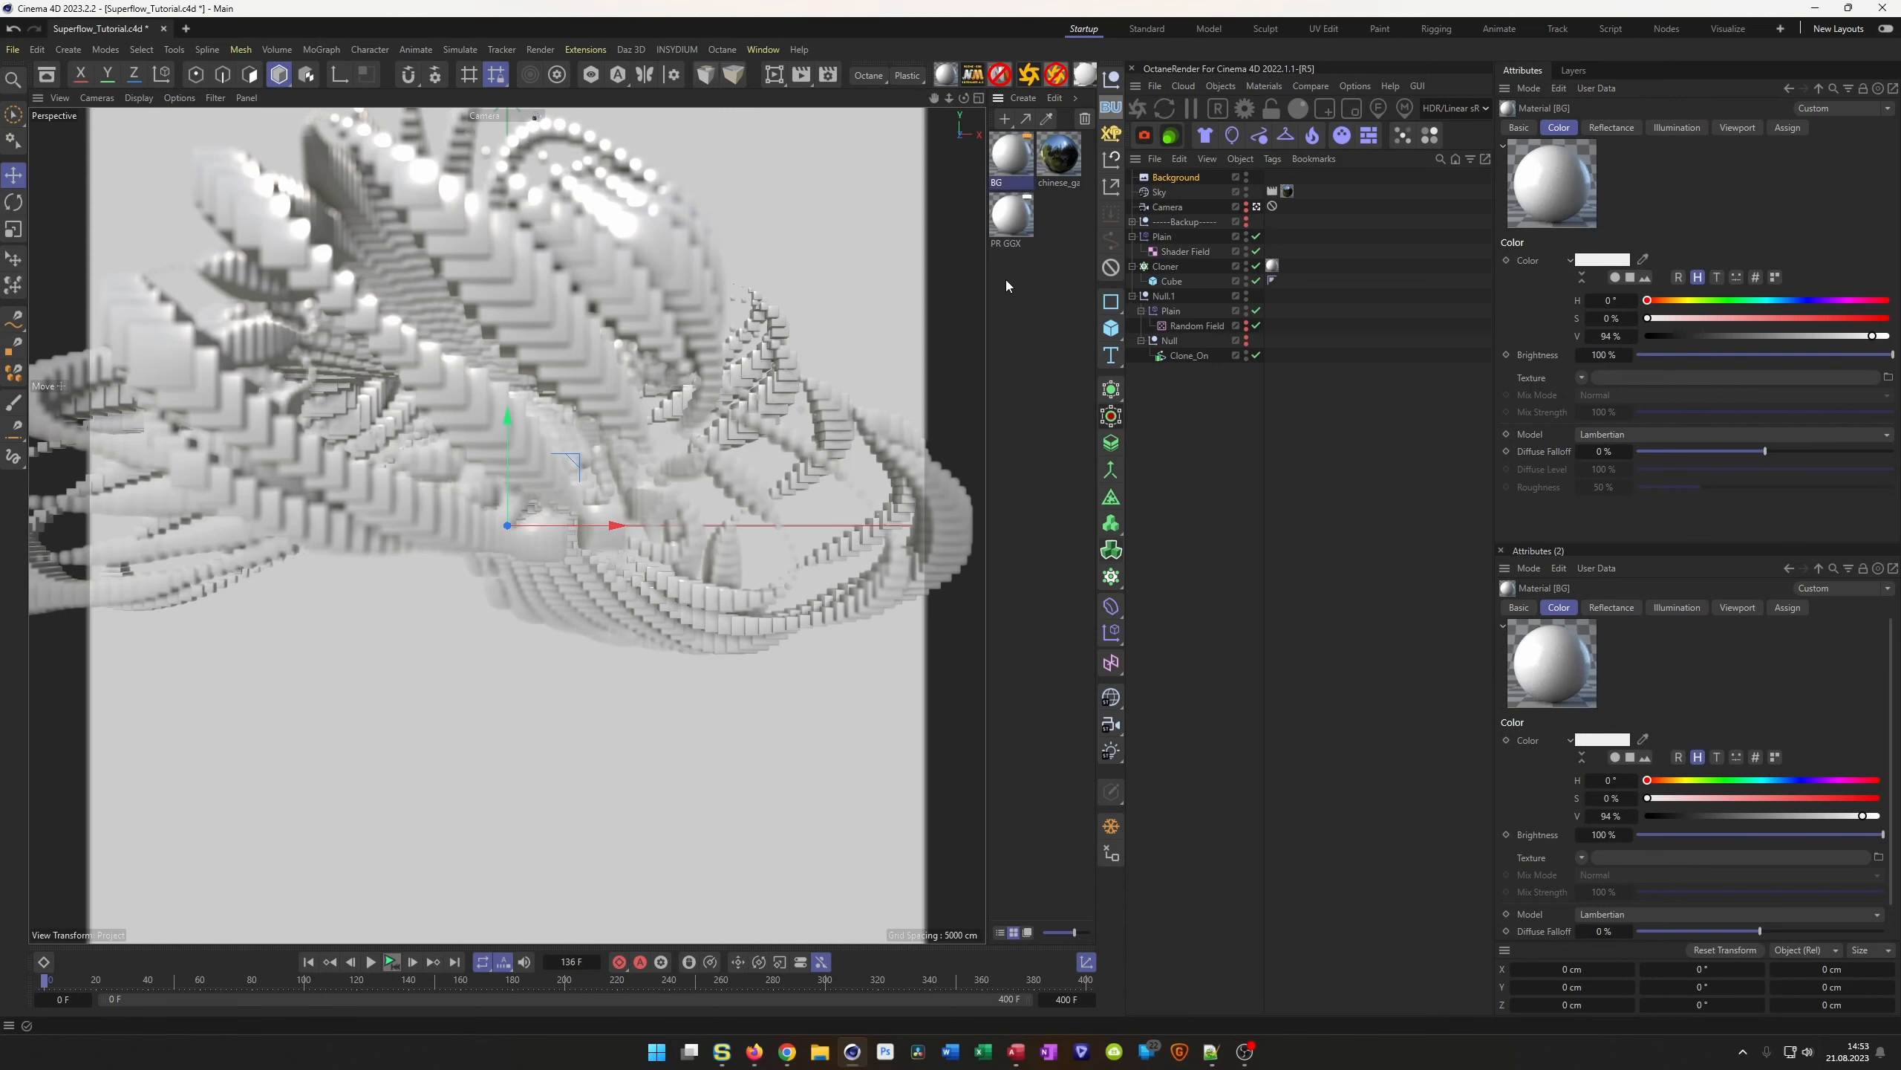
Set the BG material's color to black with V at 0% and apply it to the Background object
double_click(1013, 155)
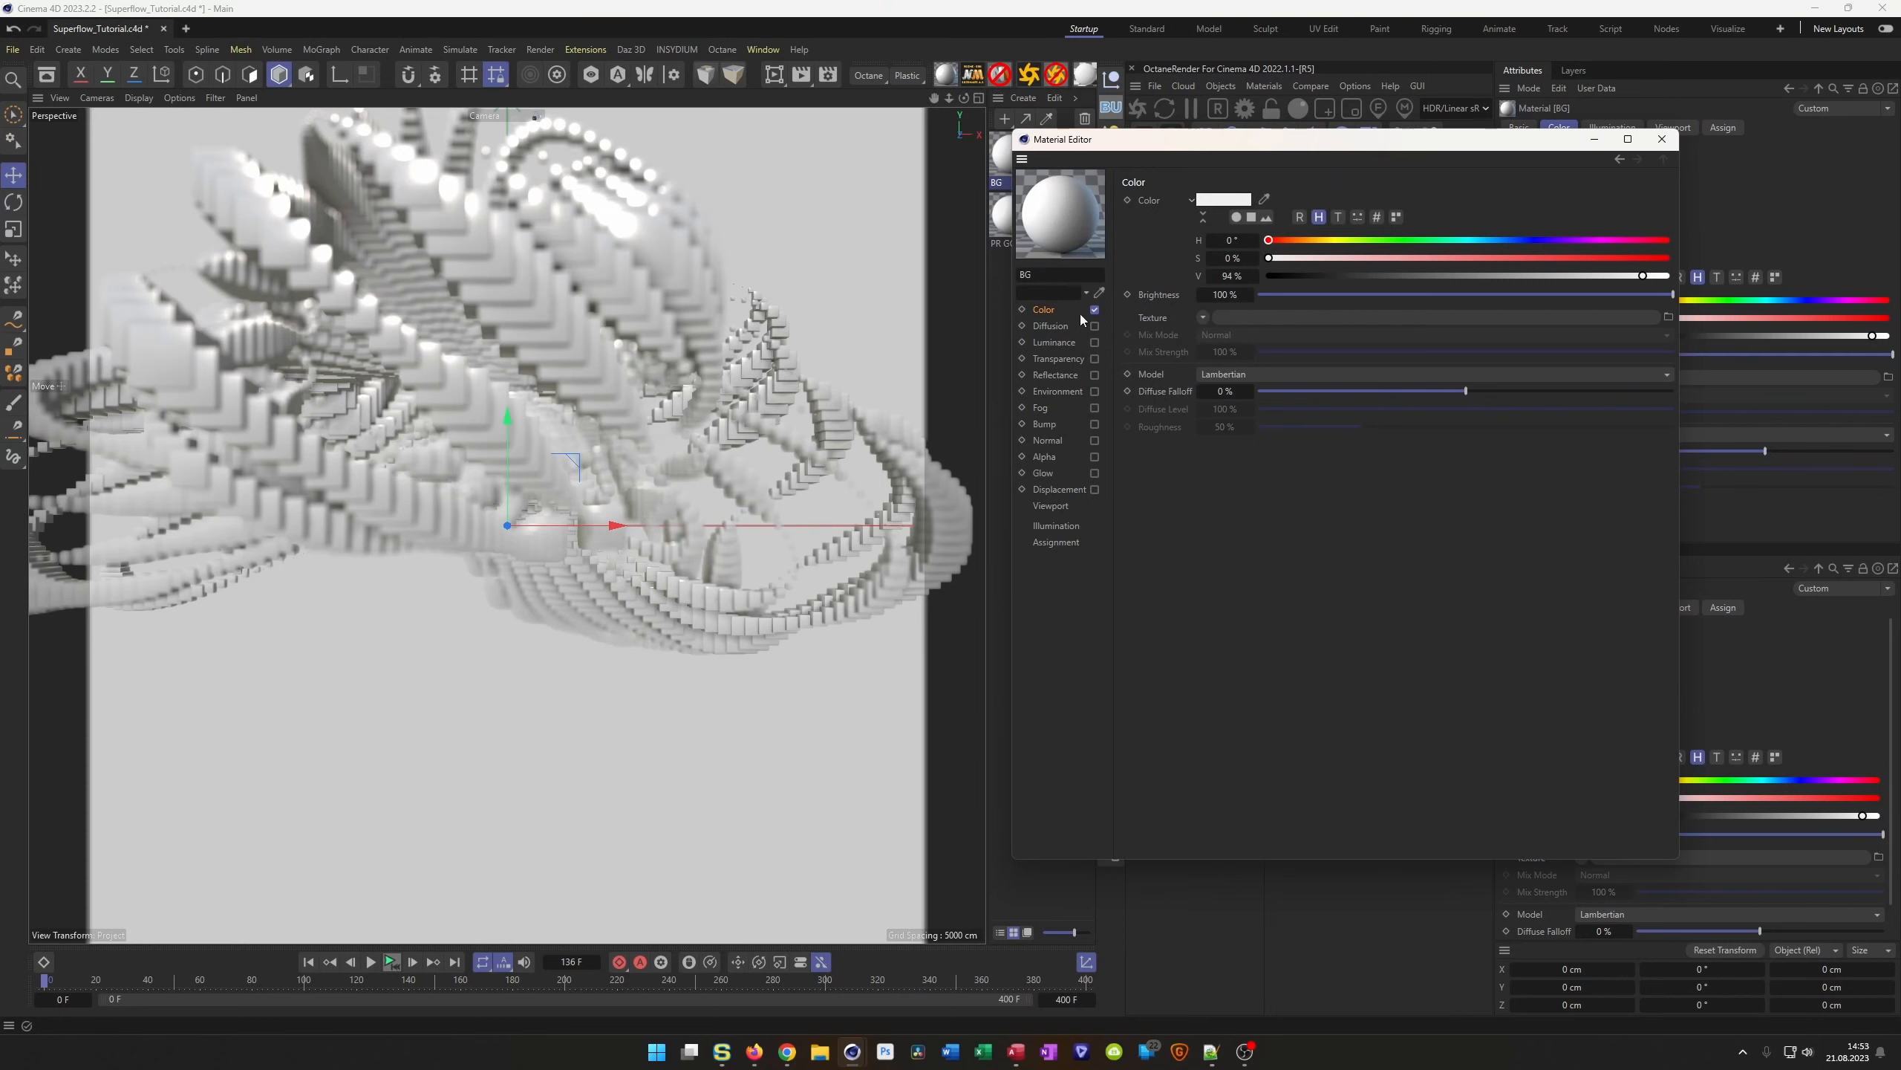
drag(1292, 283, 1267, 277)
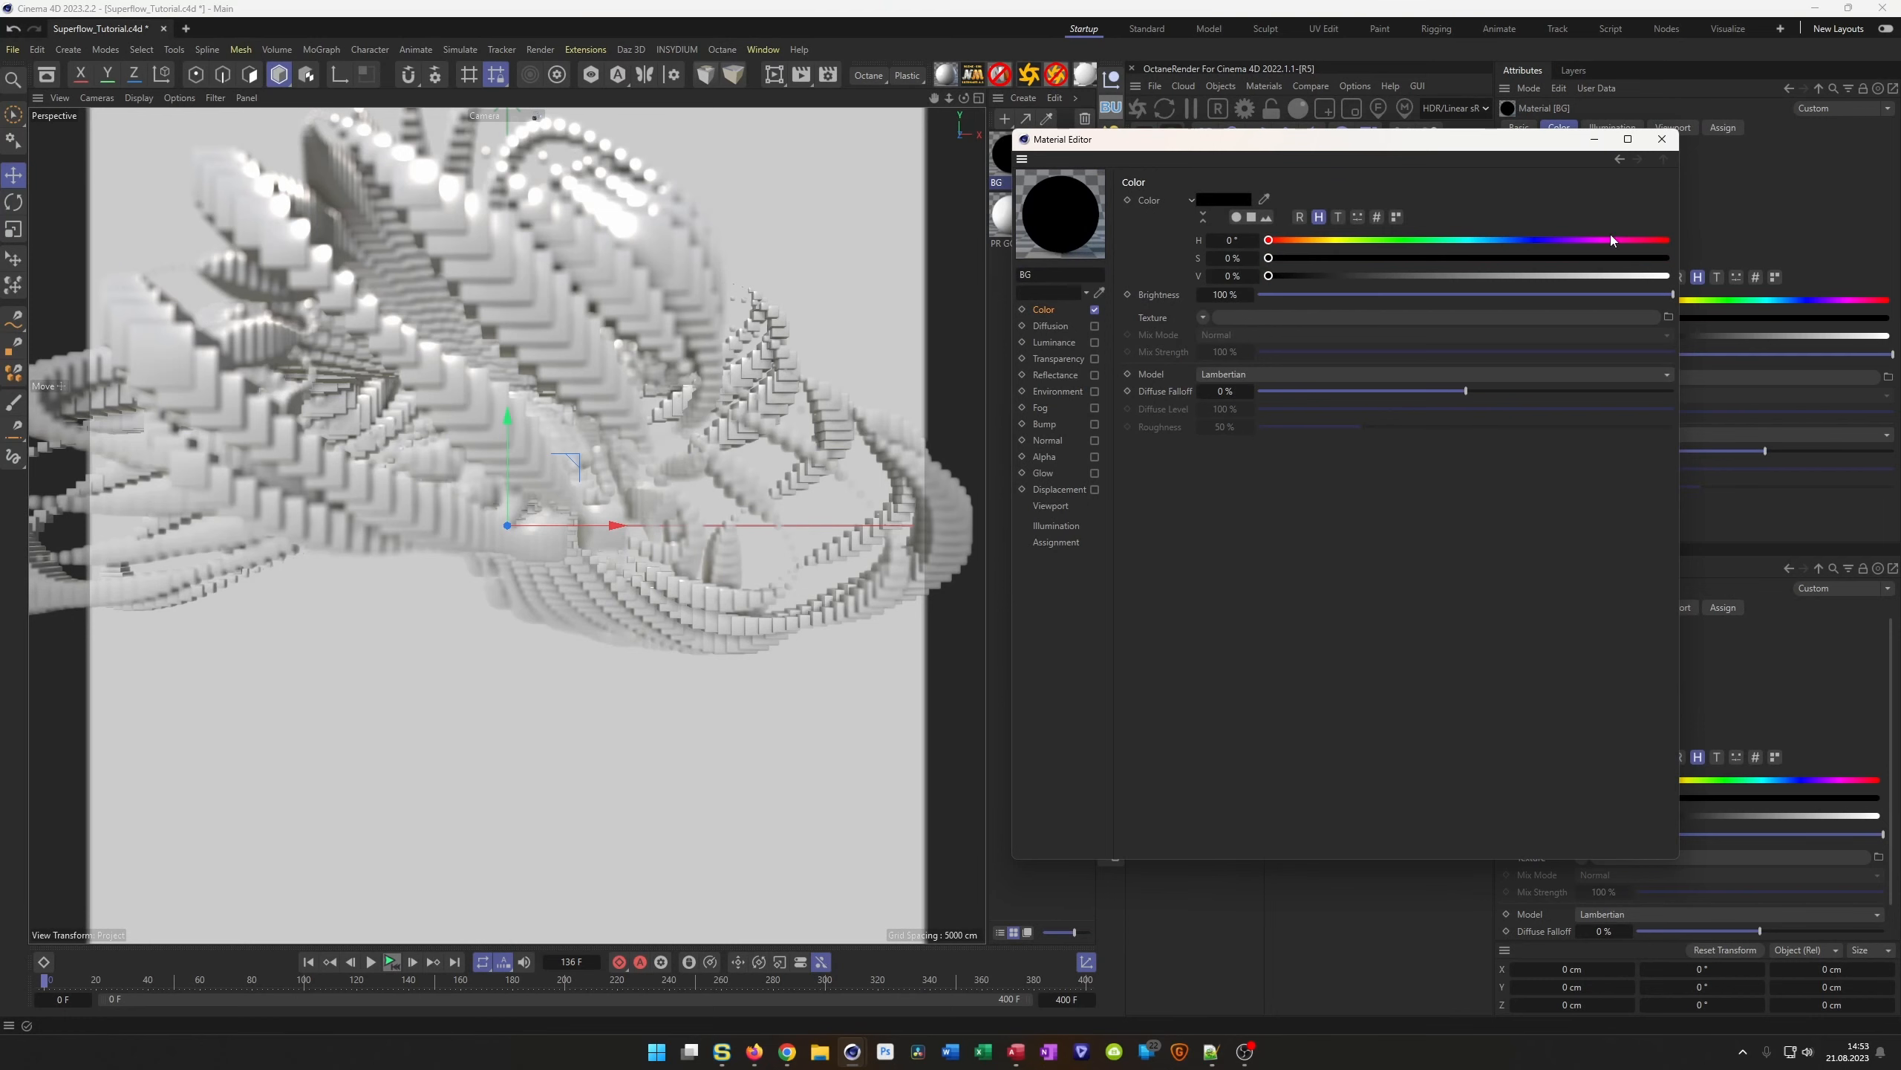
click(1662, 139)
drag(1022, 156, 1197, 178)
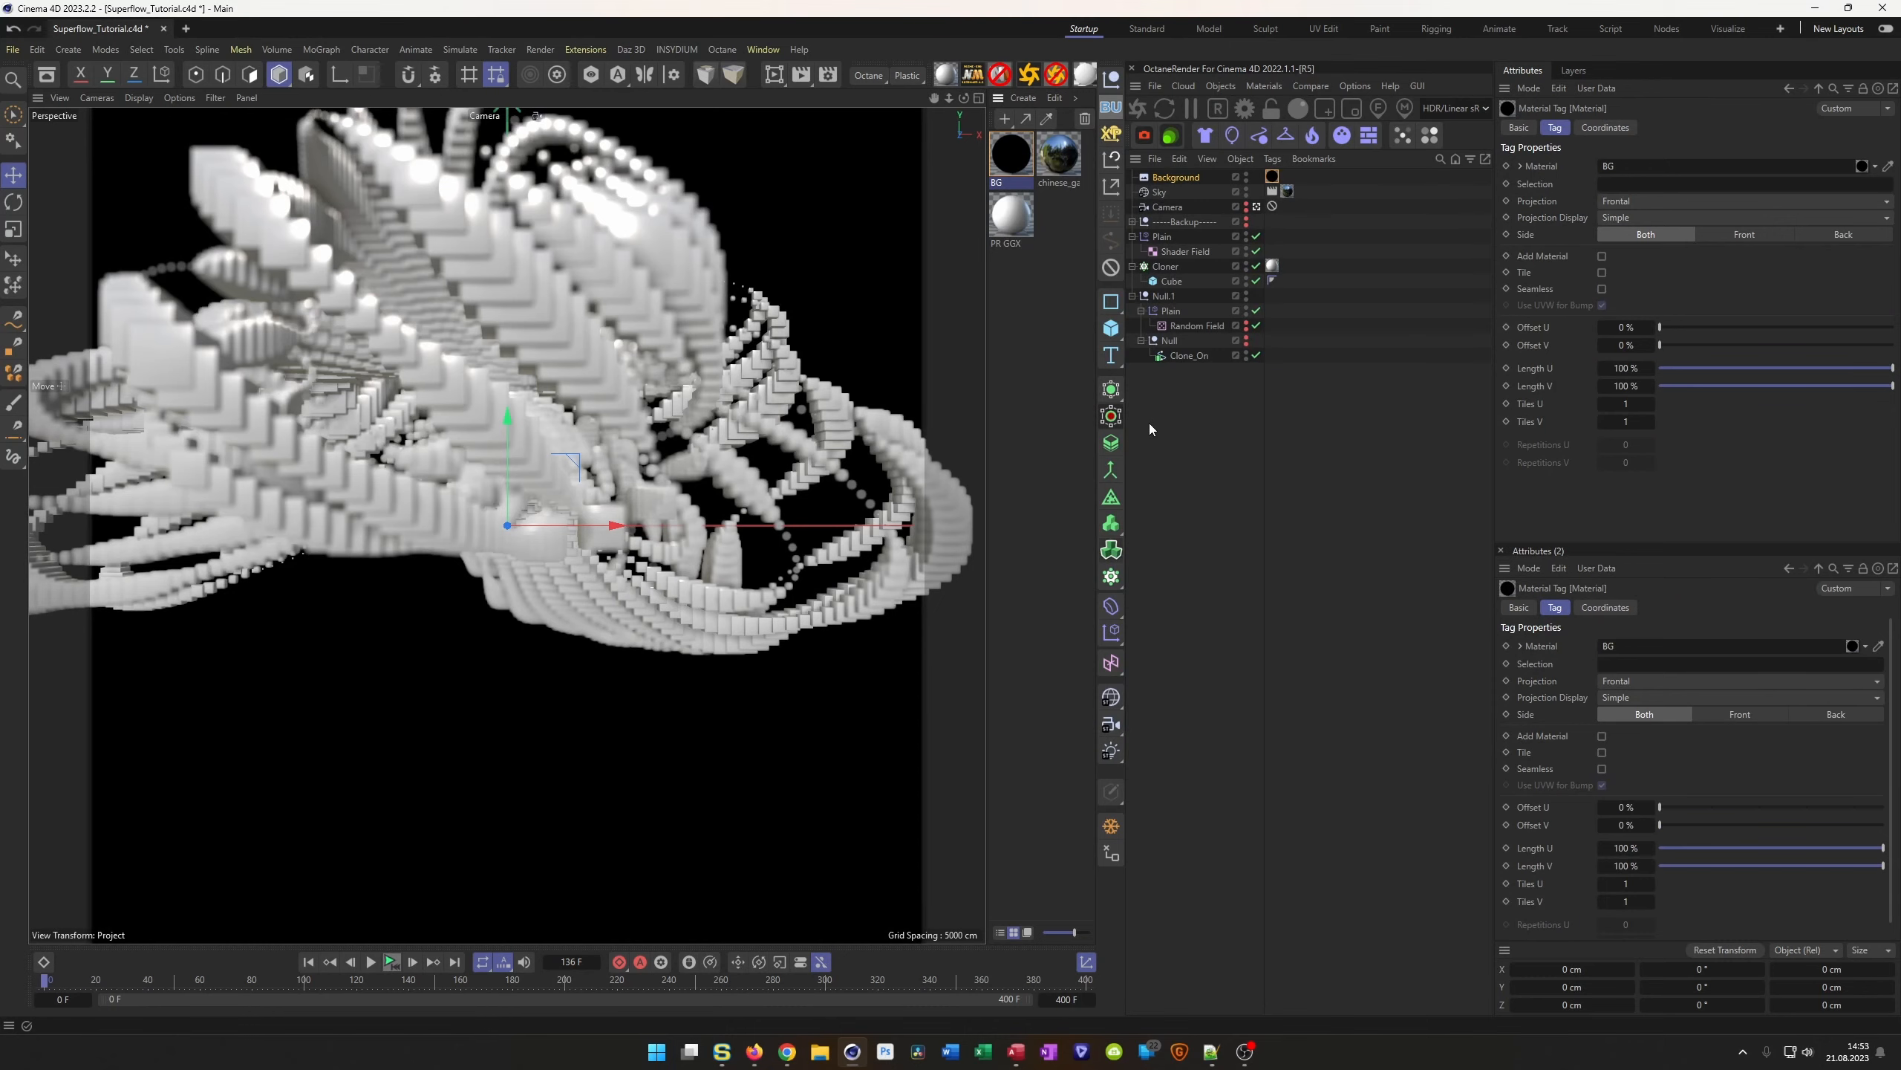
Play the animation to preview the cloned shape against the black background
click(390, 963)
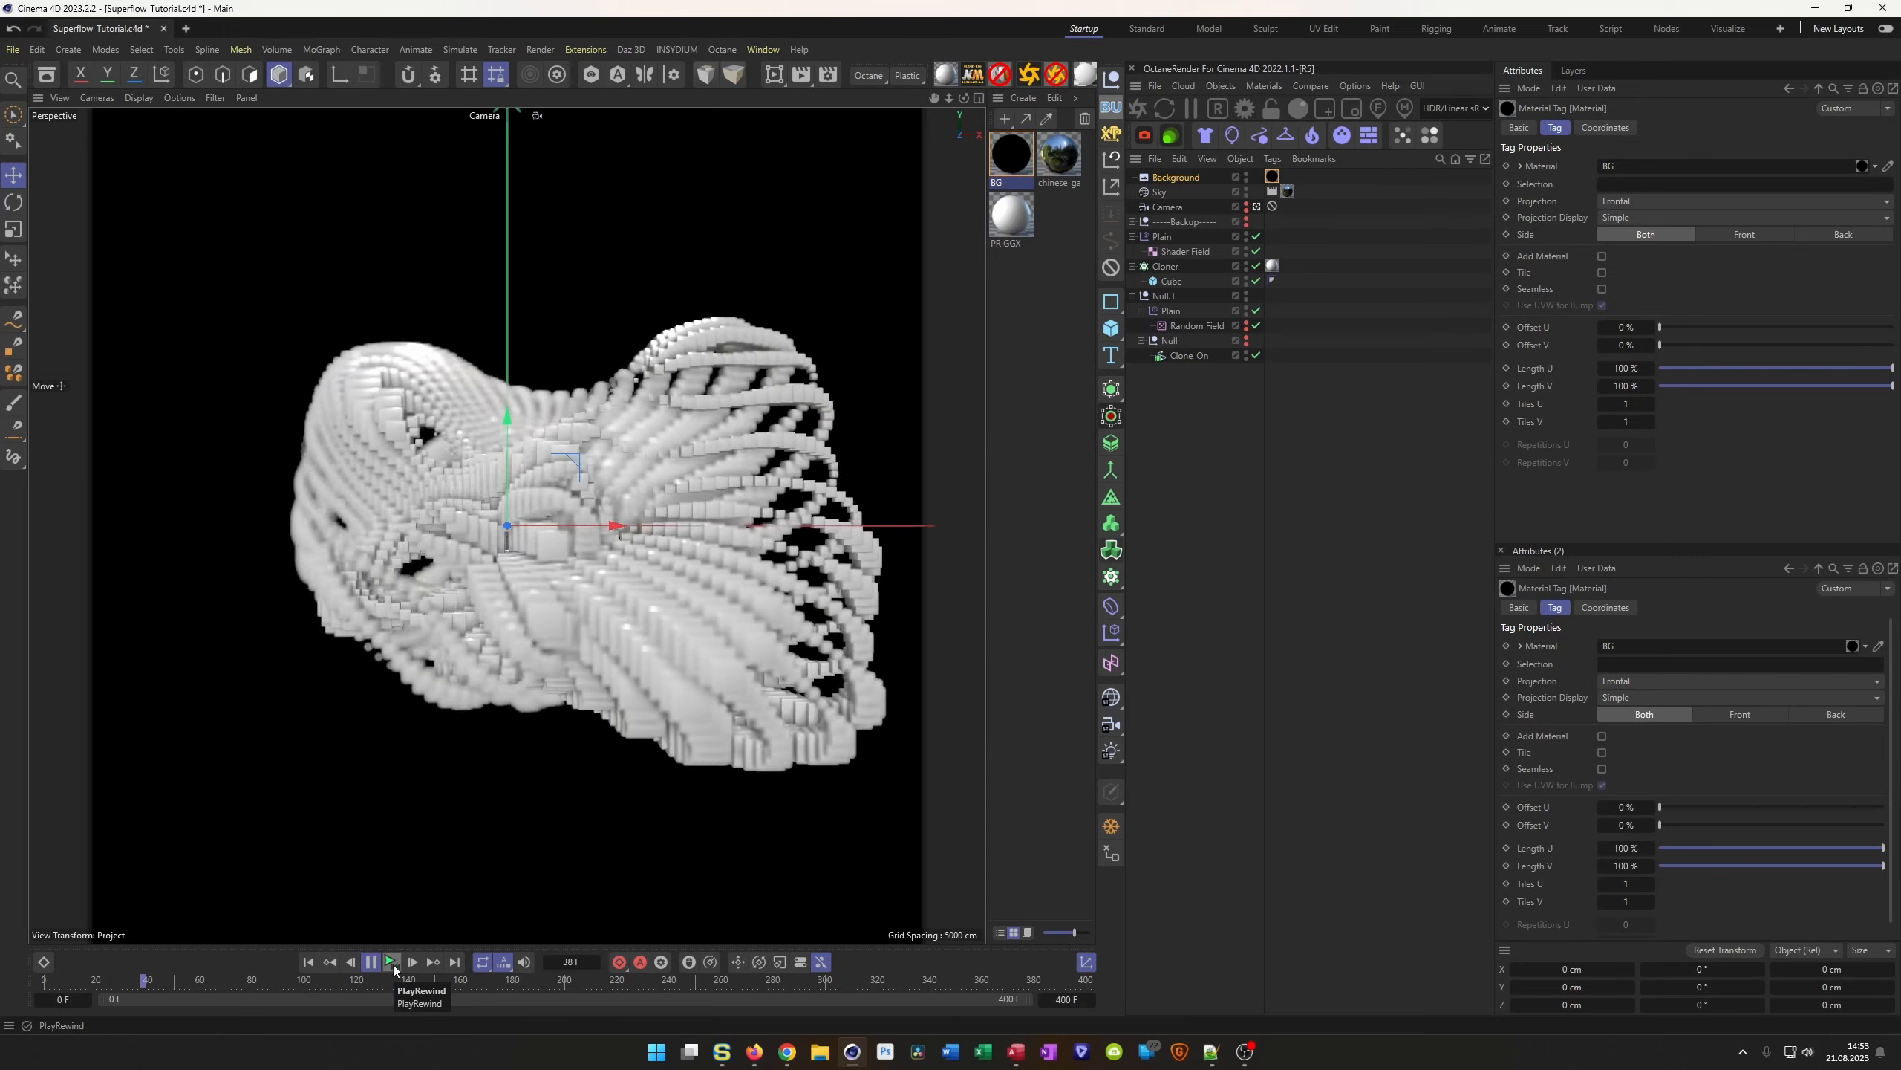
click(391, 962)
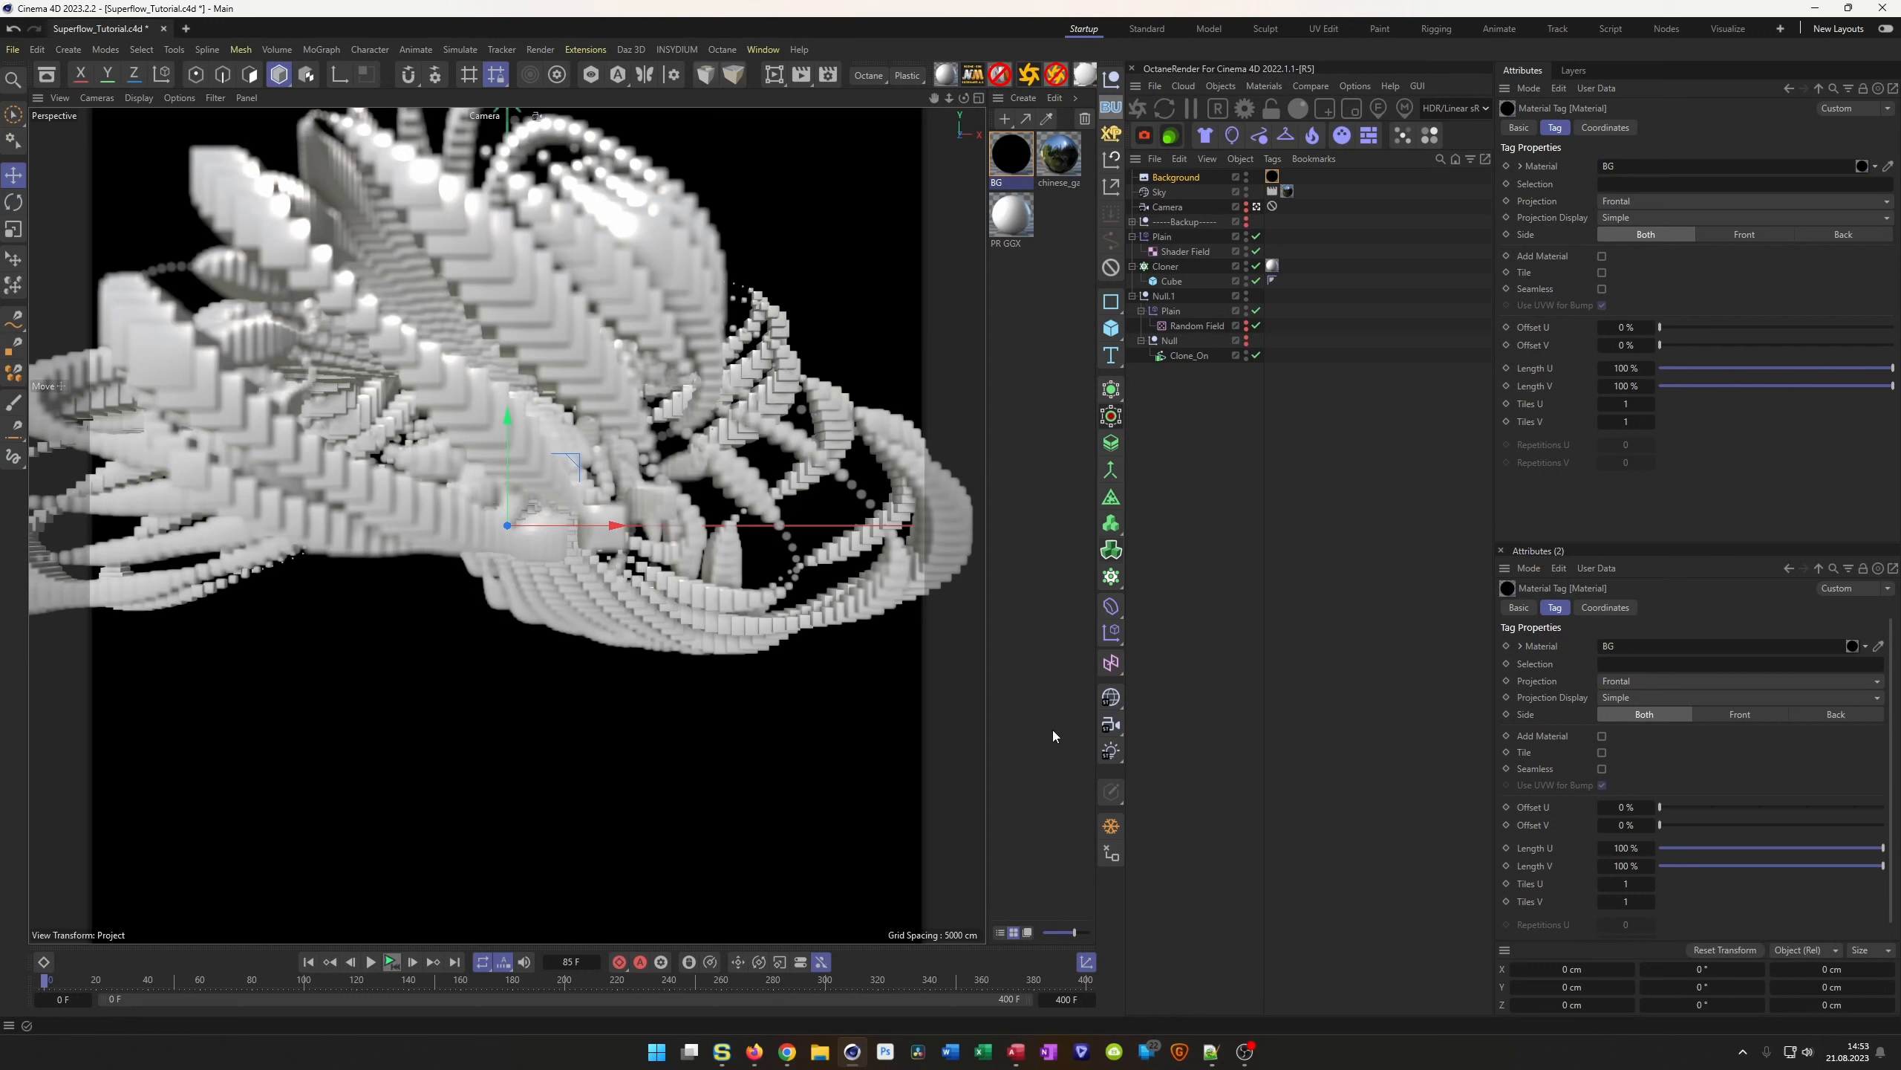
Add a Sun Light and delete its Sun Expression tag so it can be rotated manually
click(1113, 751)
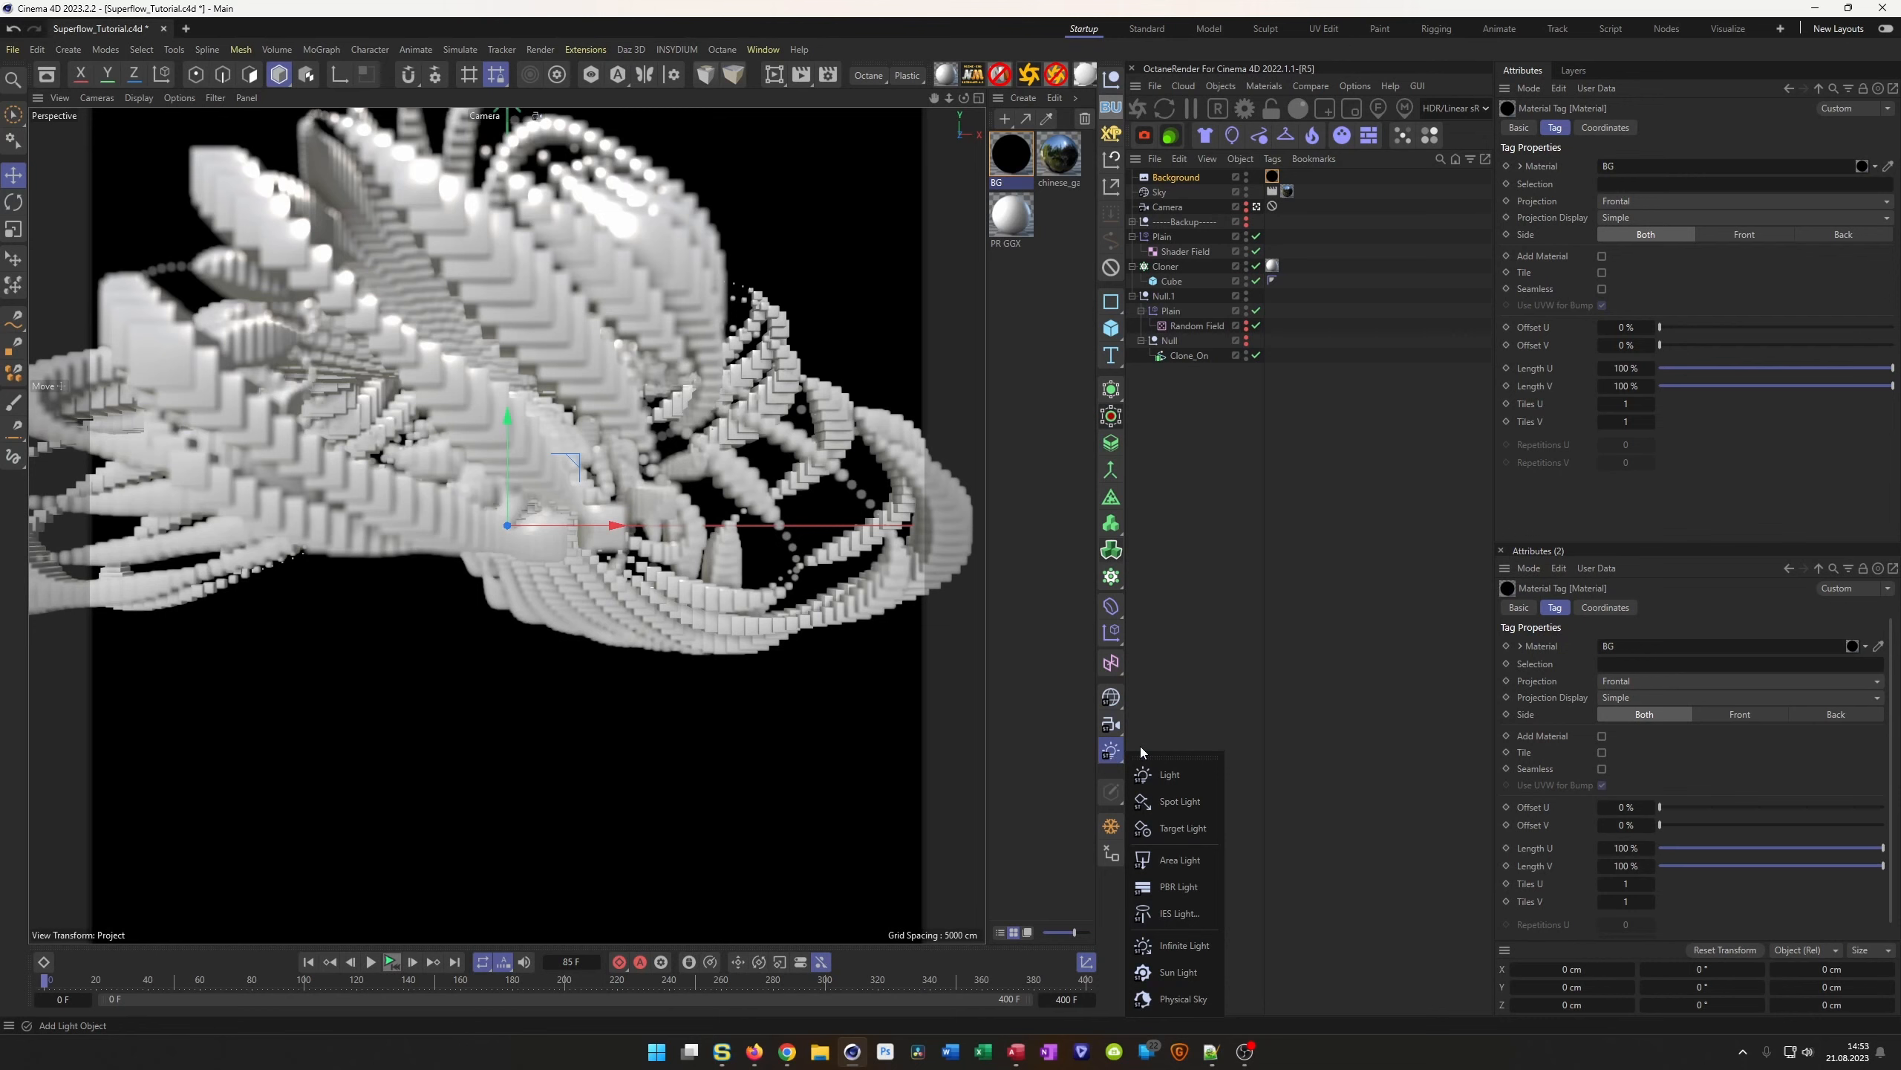
click(1171, 971)
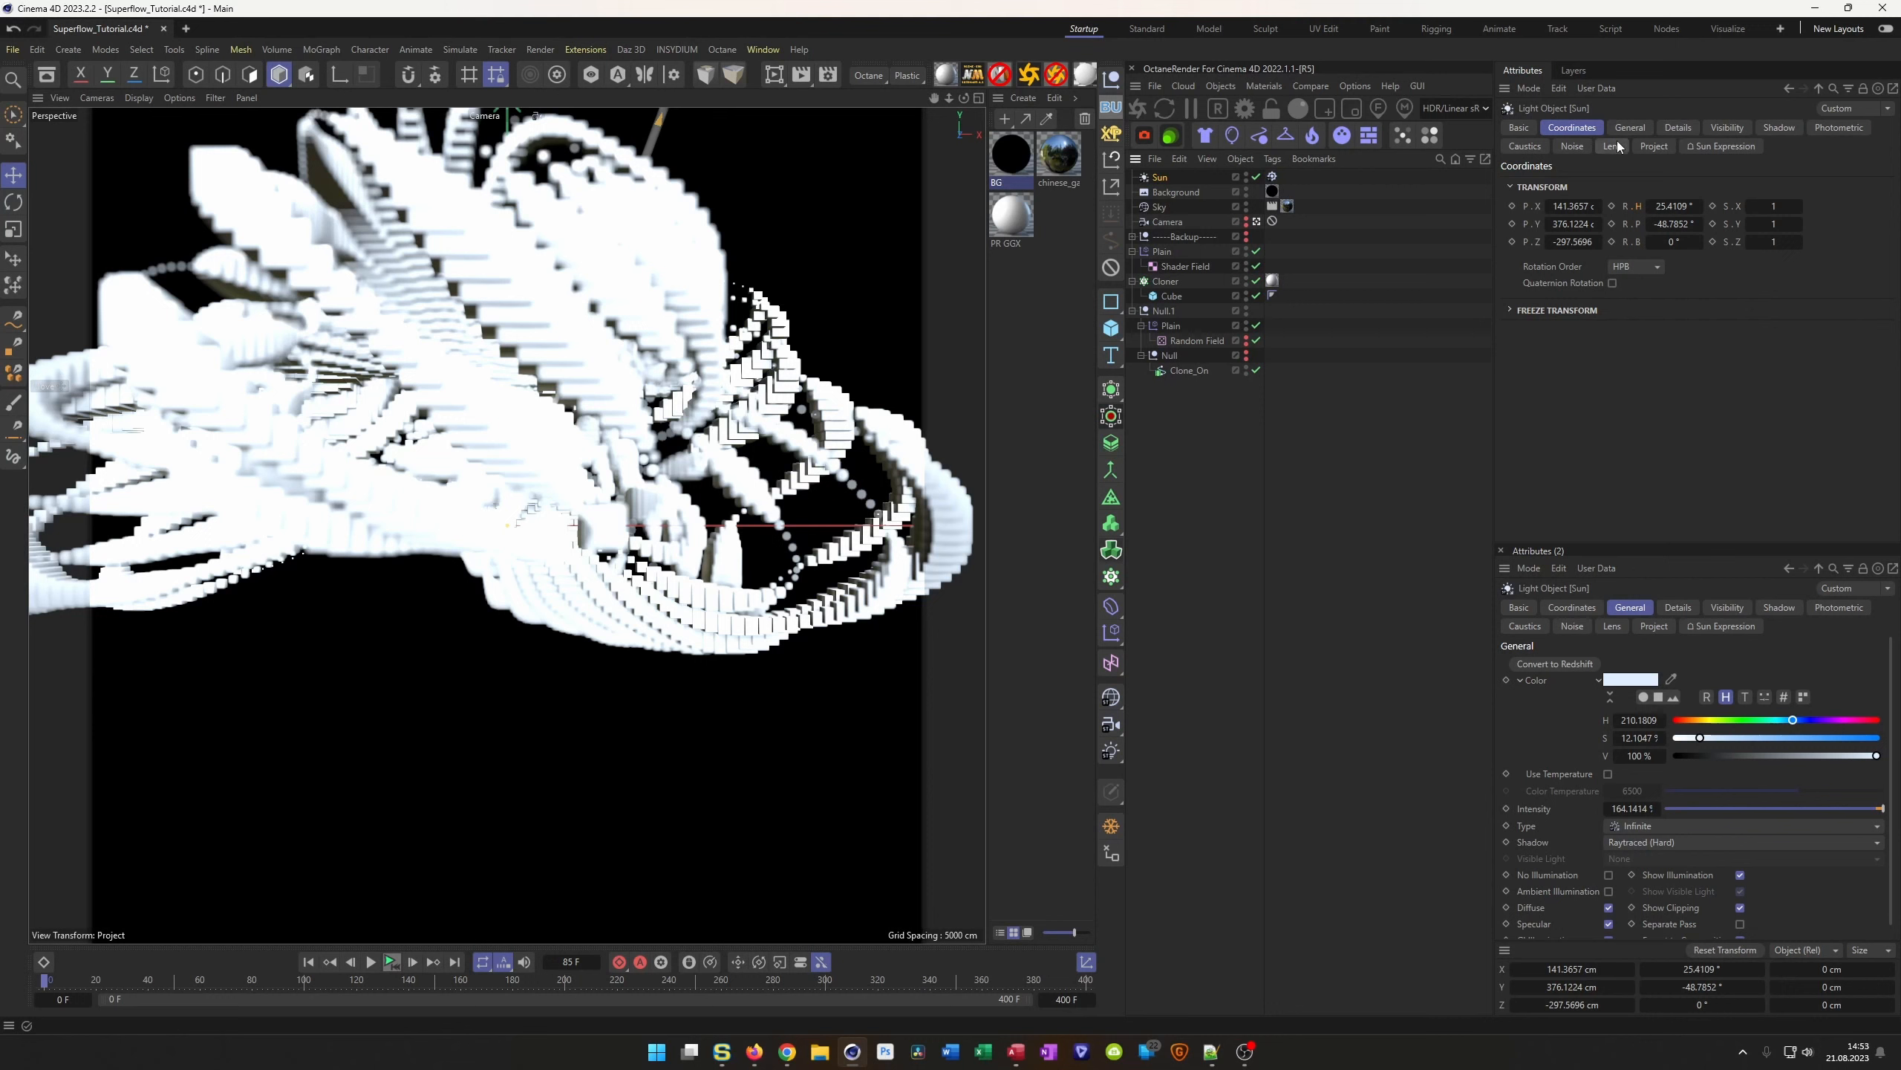
drag(1700, 205, 1736, 226)
click(1272, 177)
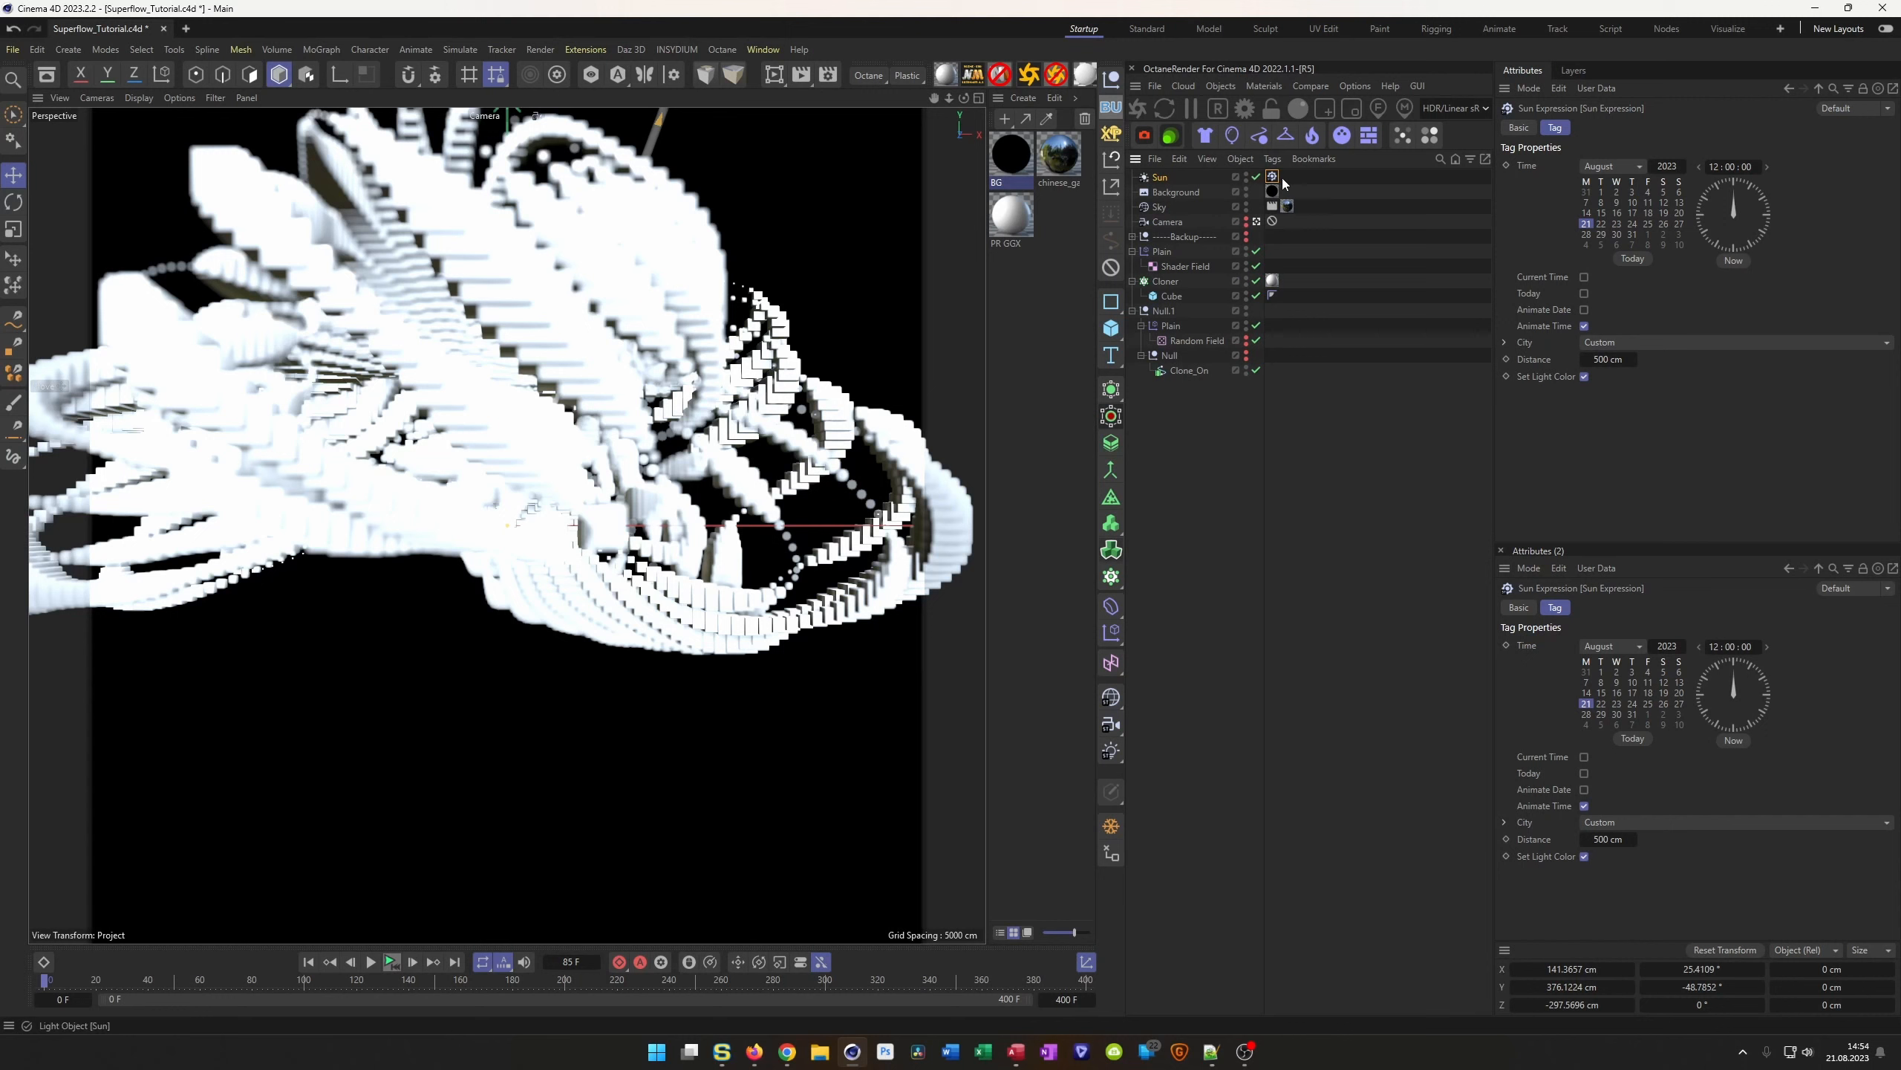
key(Delete)
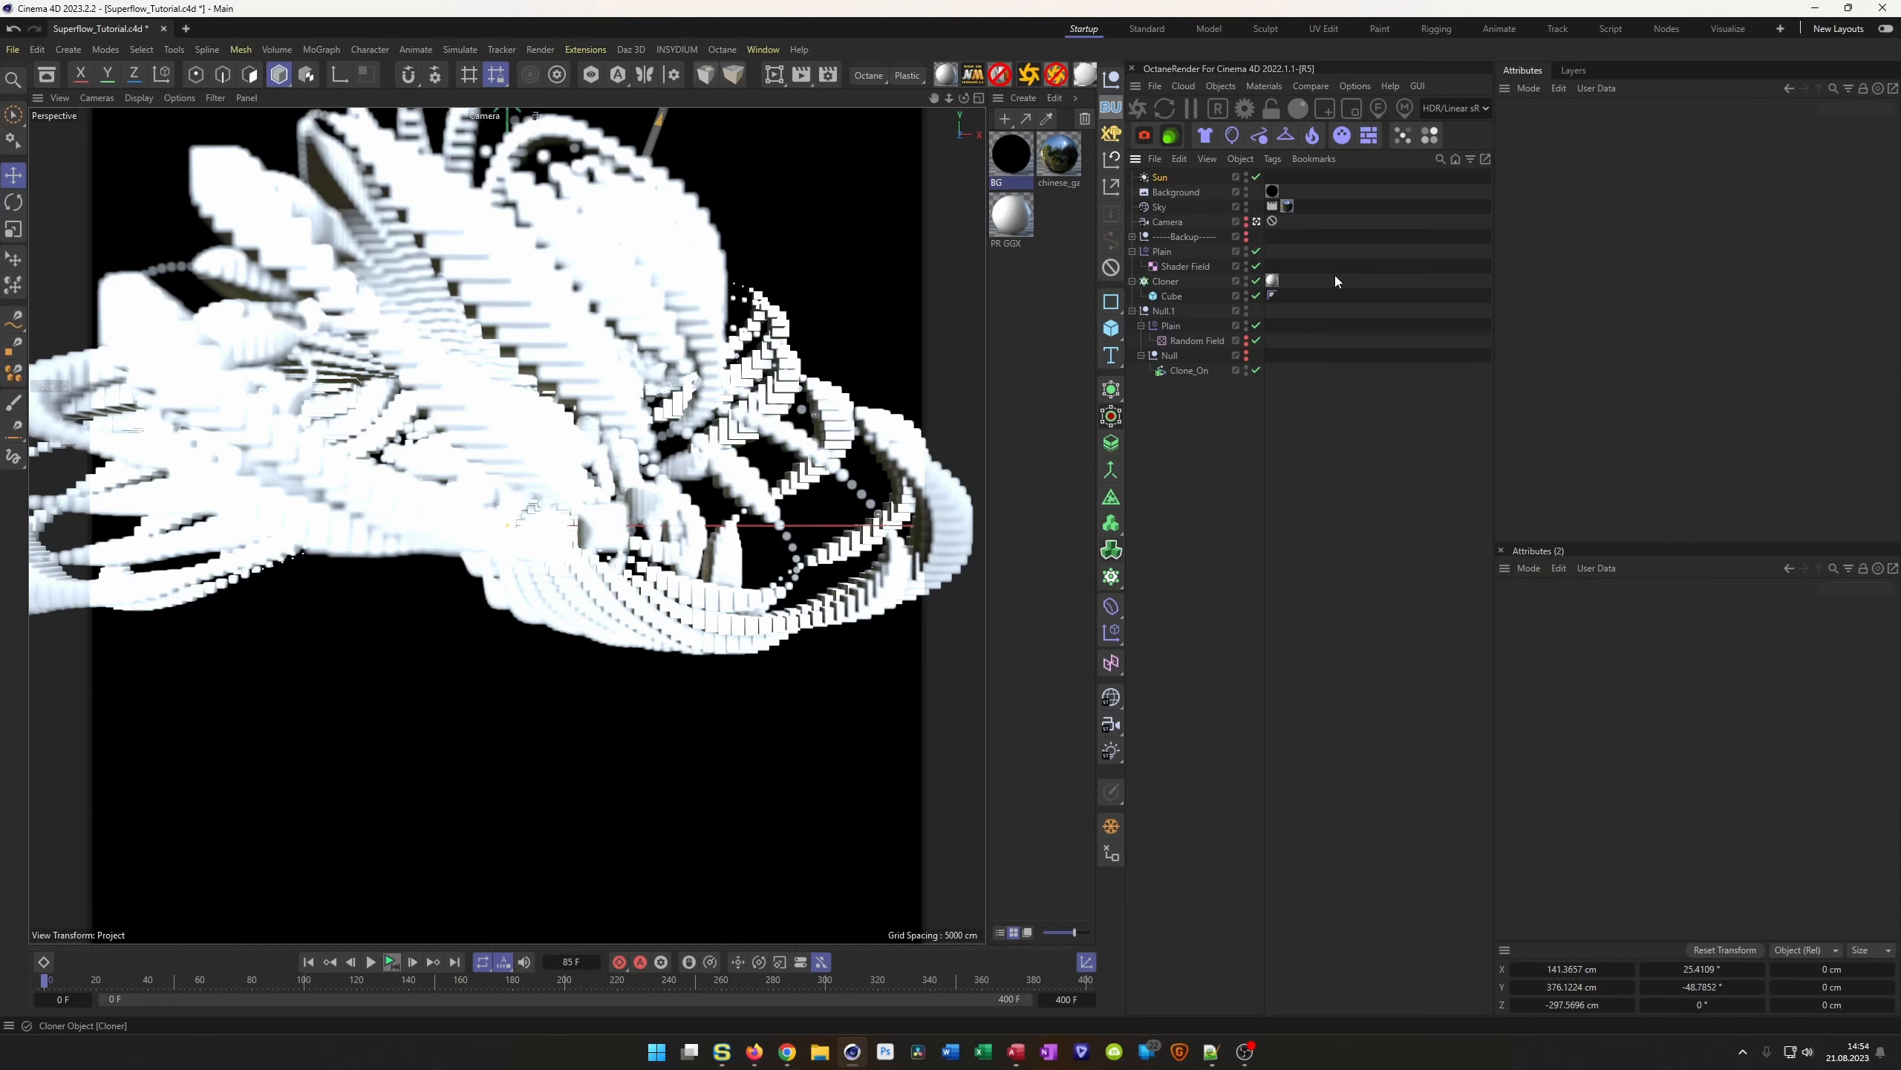
Rotate the Sun's heading to 69.4° and enable Shadows in the viewport effects
click(1160, 177)
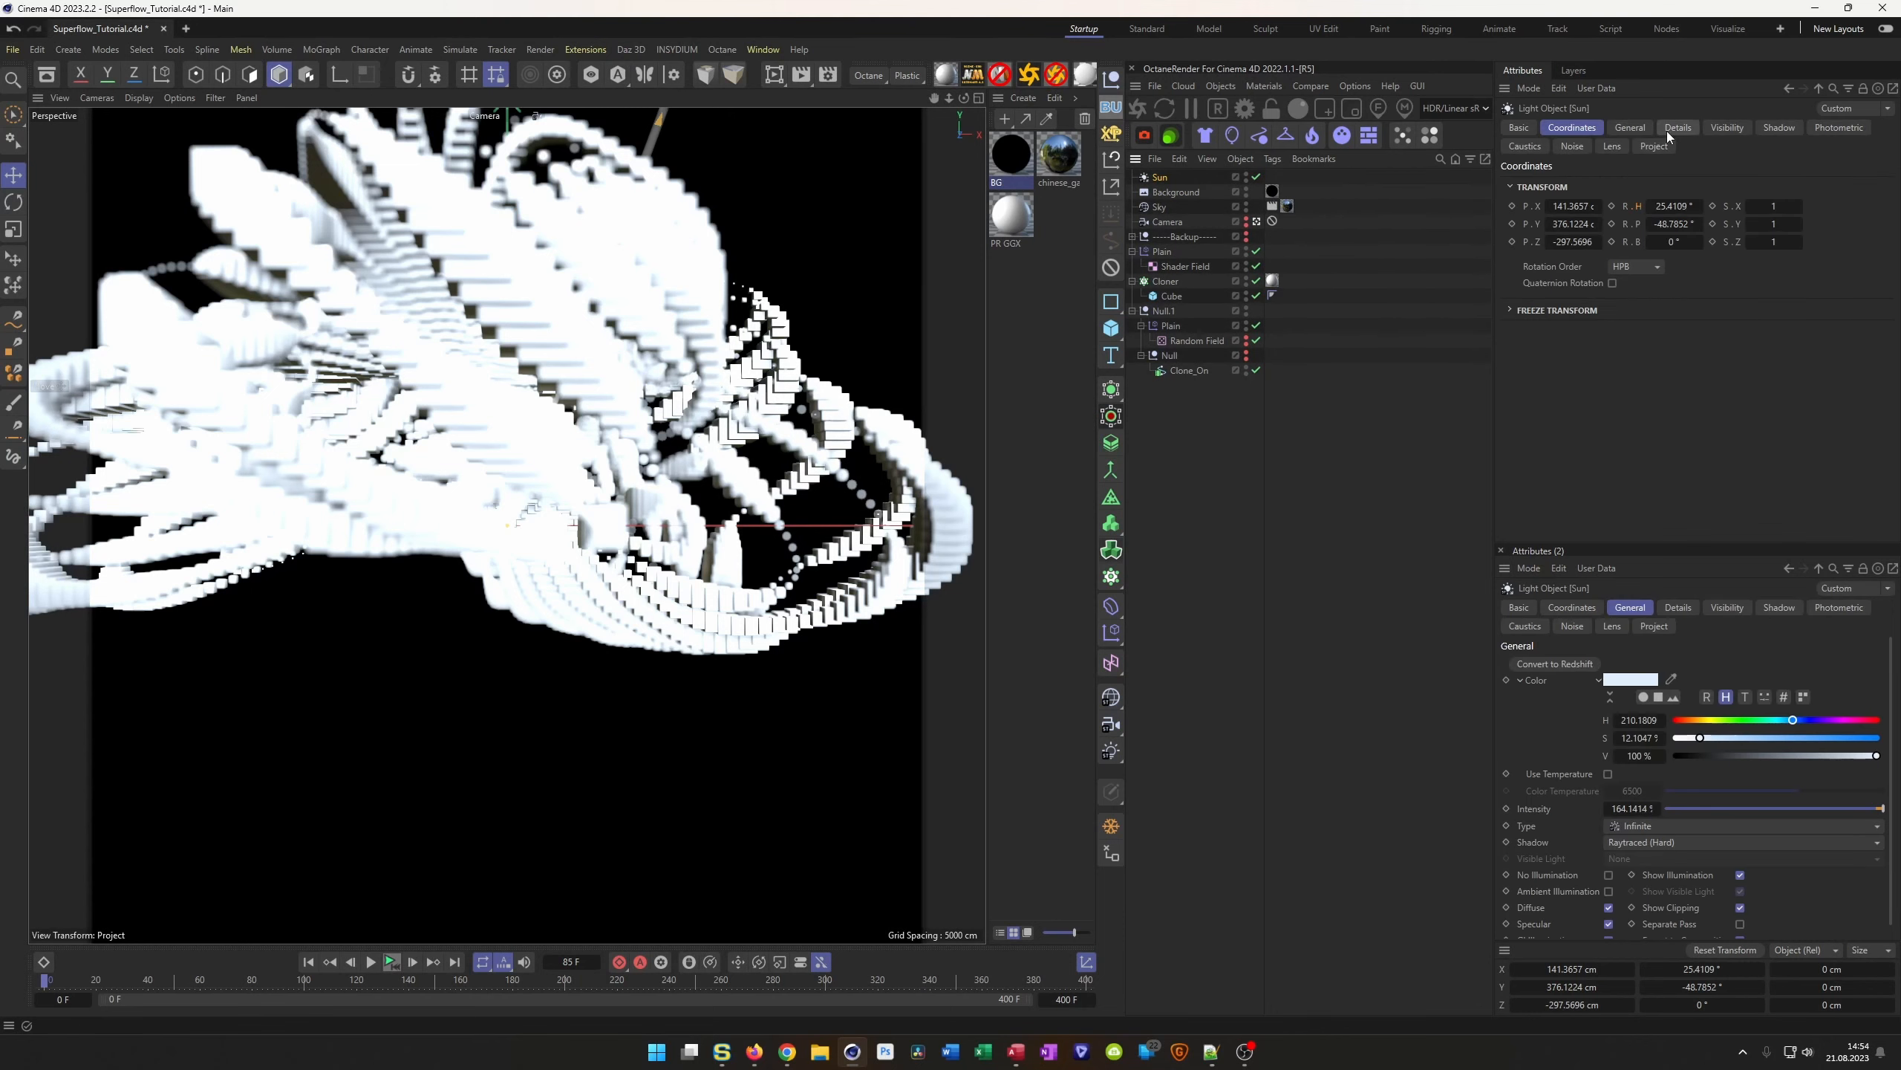
drag(1674, 206, 1609, 206)
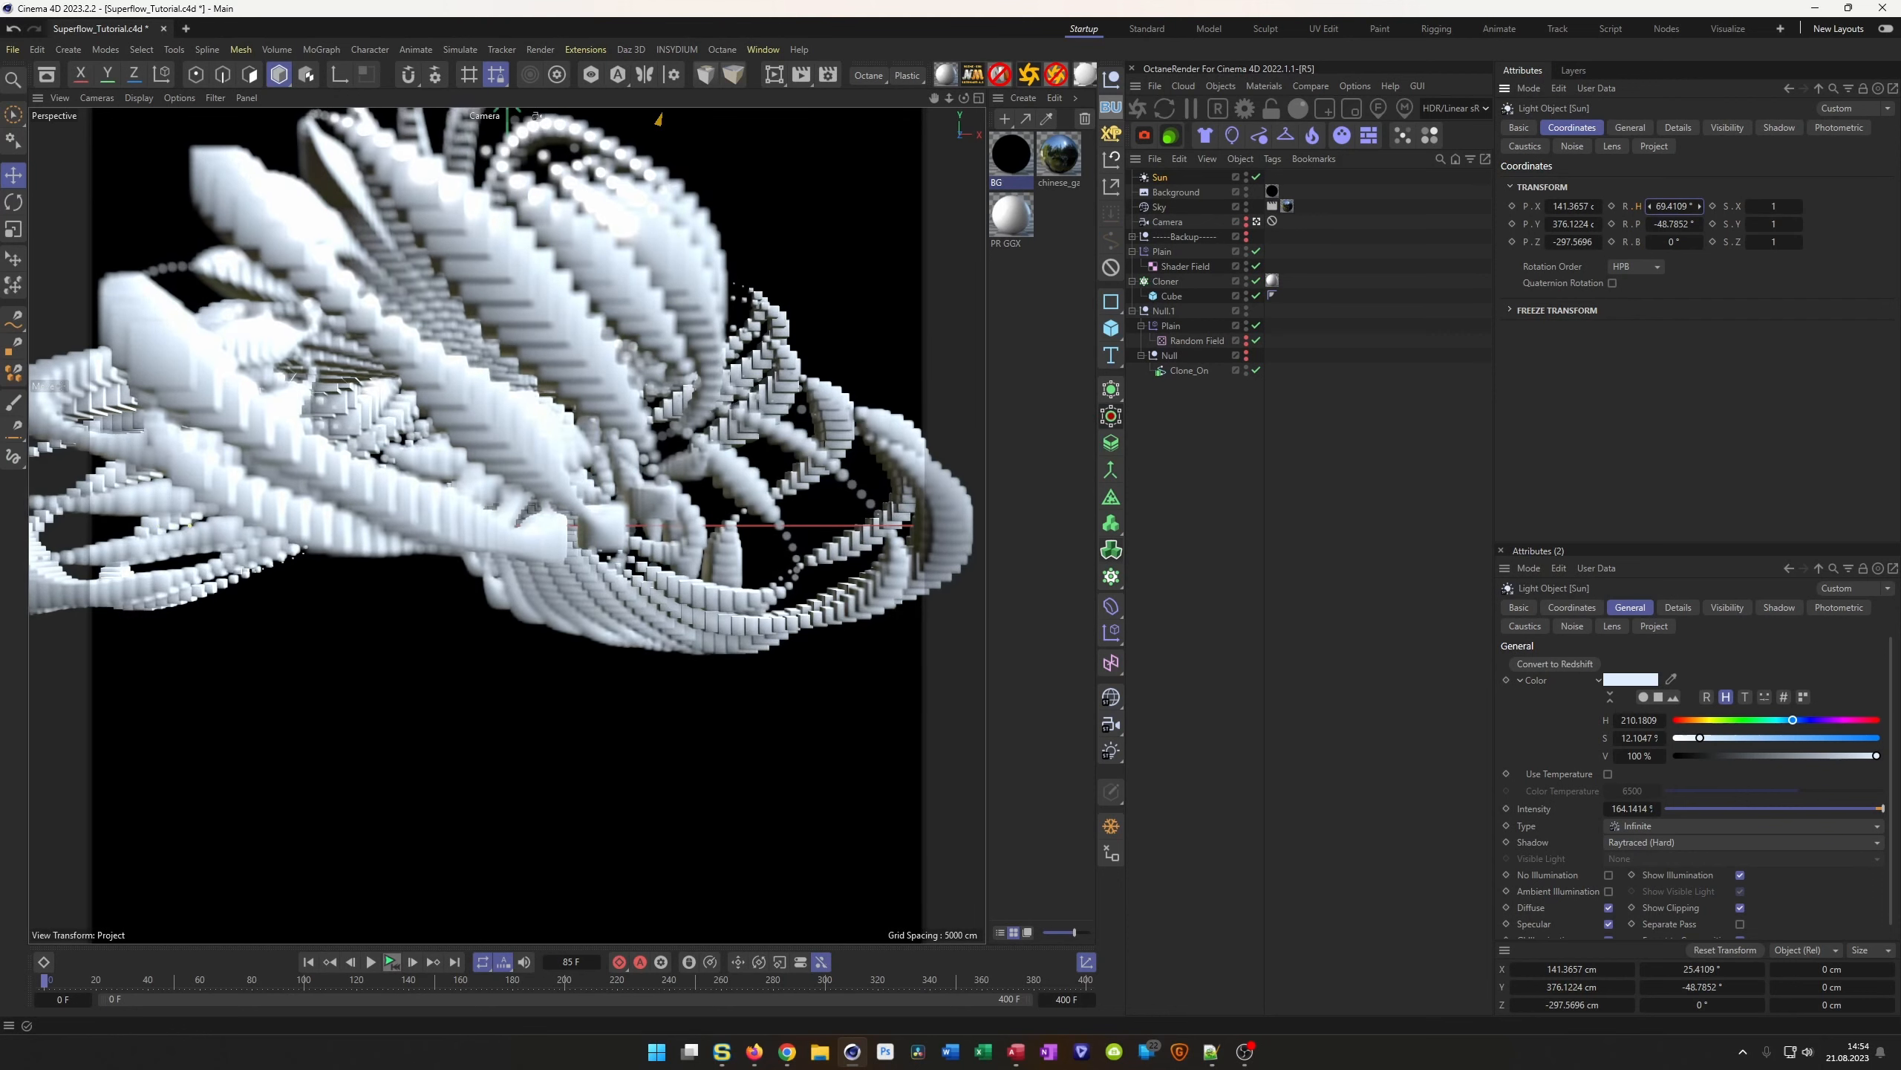
click(180, 98)
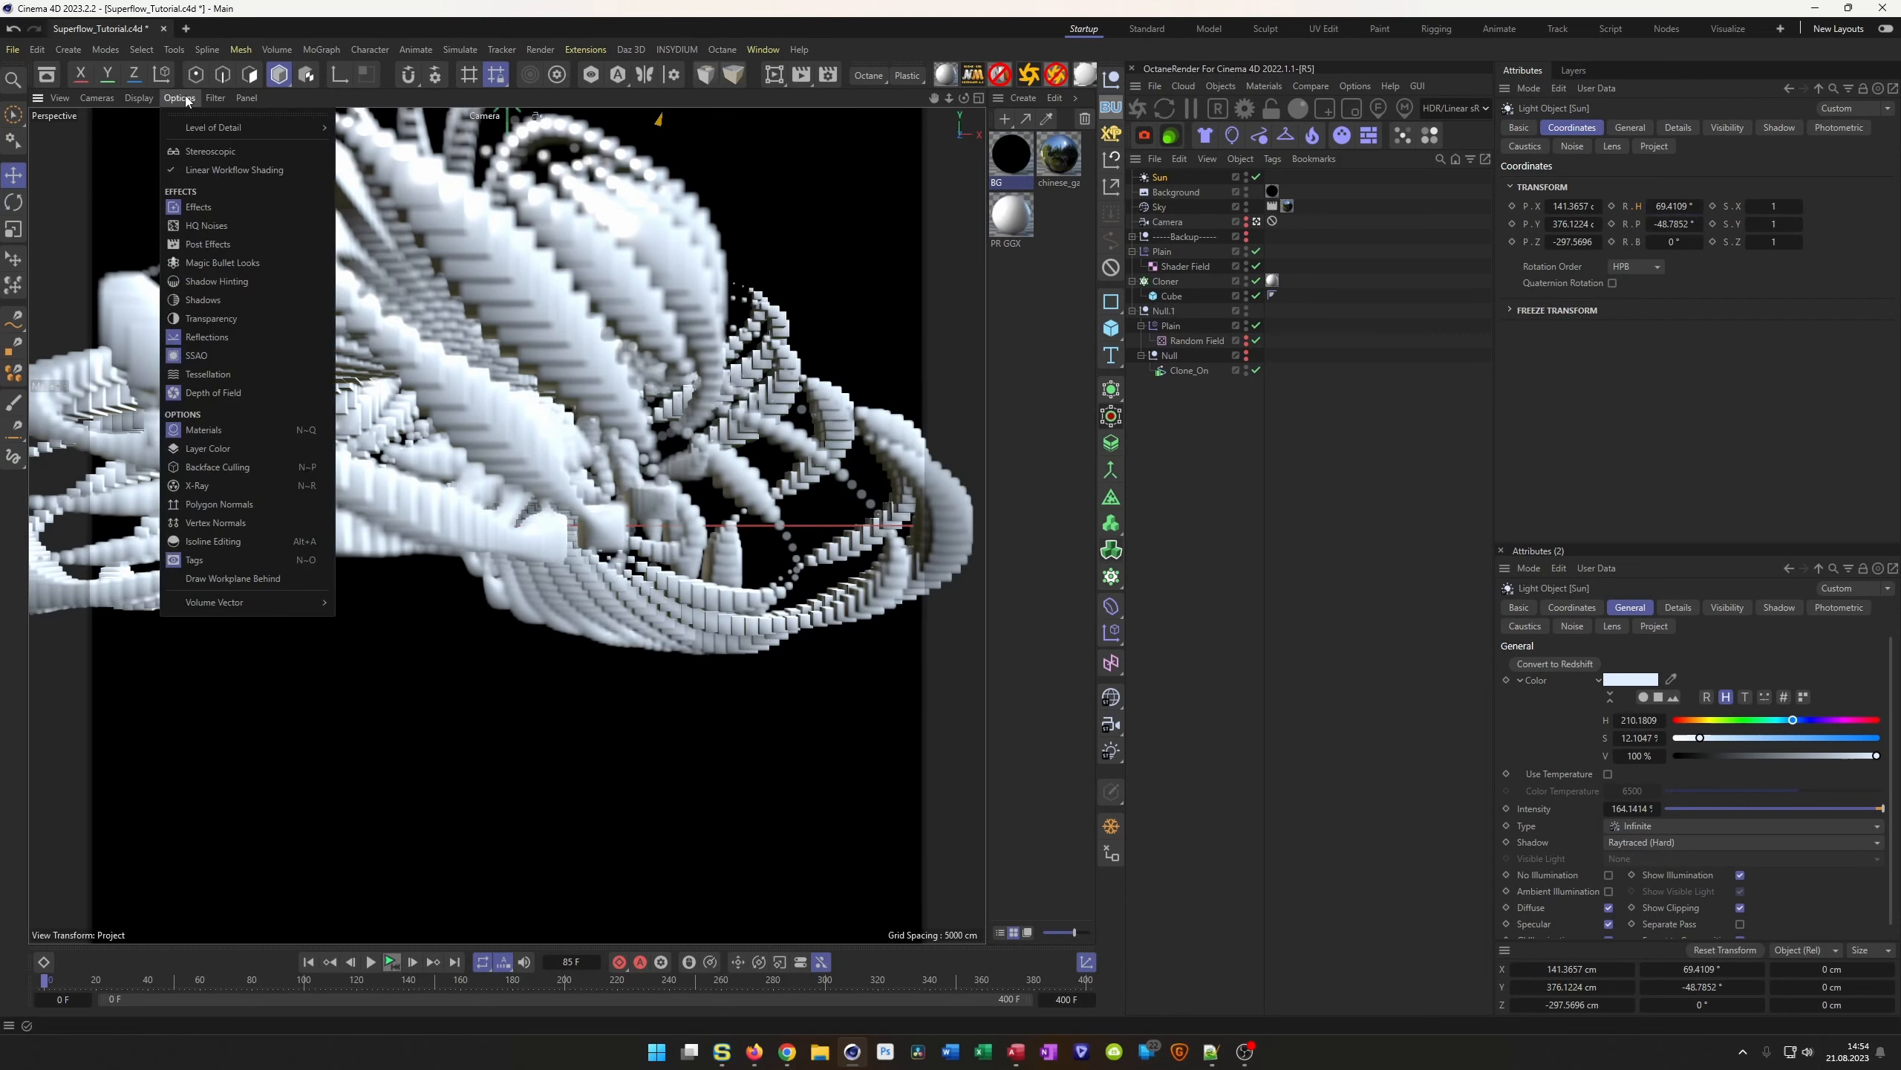
click(203, 300)
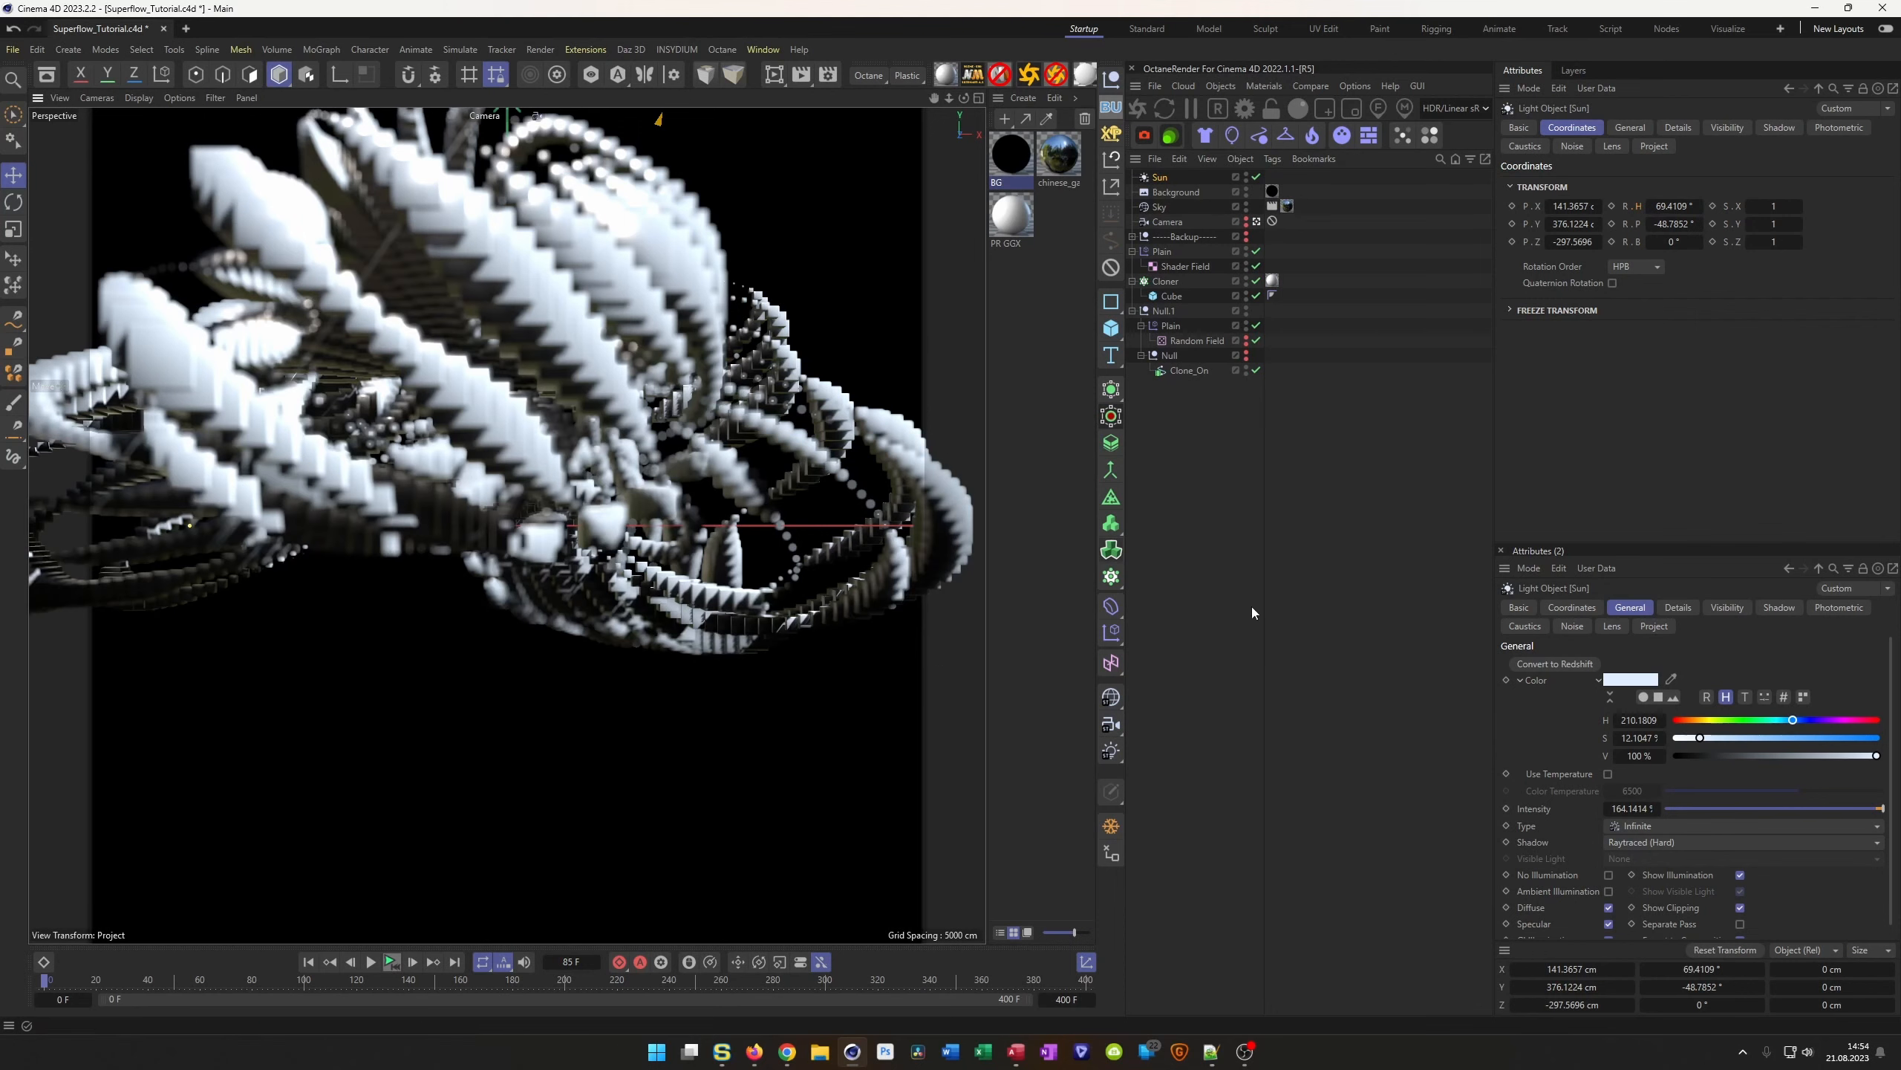
Rotate the Sun to a heading of 342.4° and pitch of -13.8°, and set its intensity to 100%
mouse_move(1671, 206)
mouse_down()
mouse_move(1694, 206)
mouse_move(1506, 206)
mouse_move(1674, 224)
mouse_move(1704, 206)
mouse_move(1696, 225)
mouse_up()
click(1630, 127)
click(1630, 329)
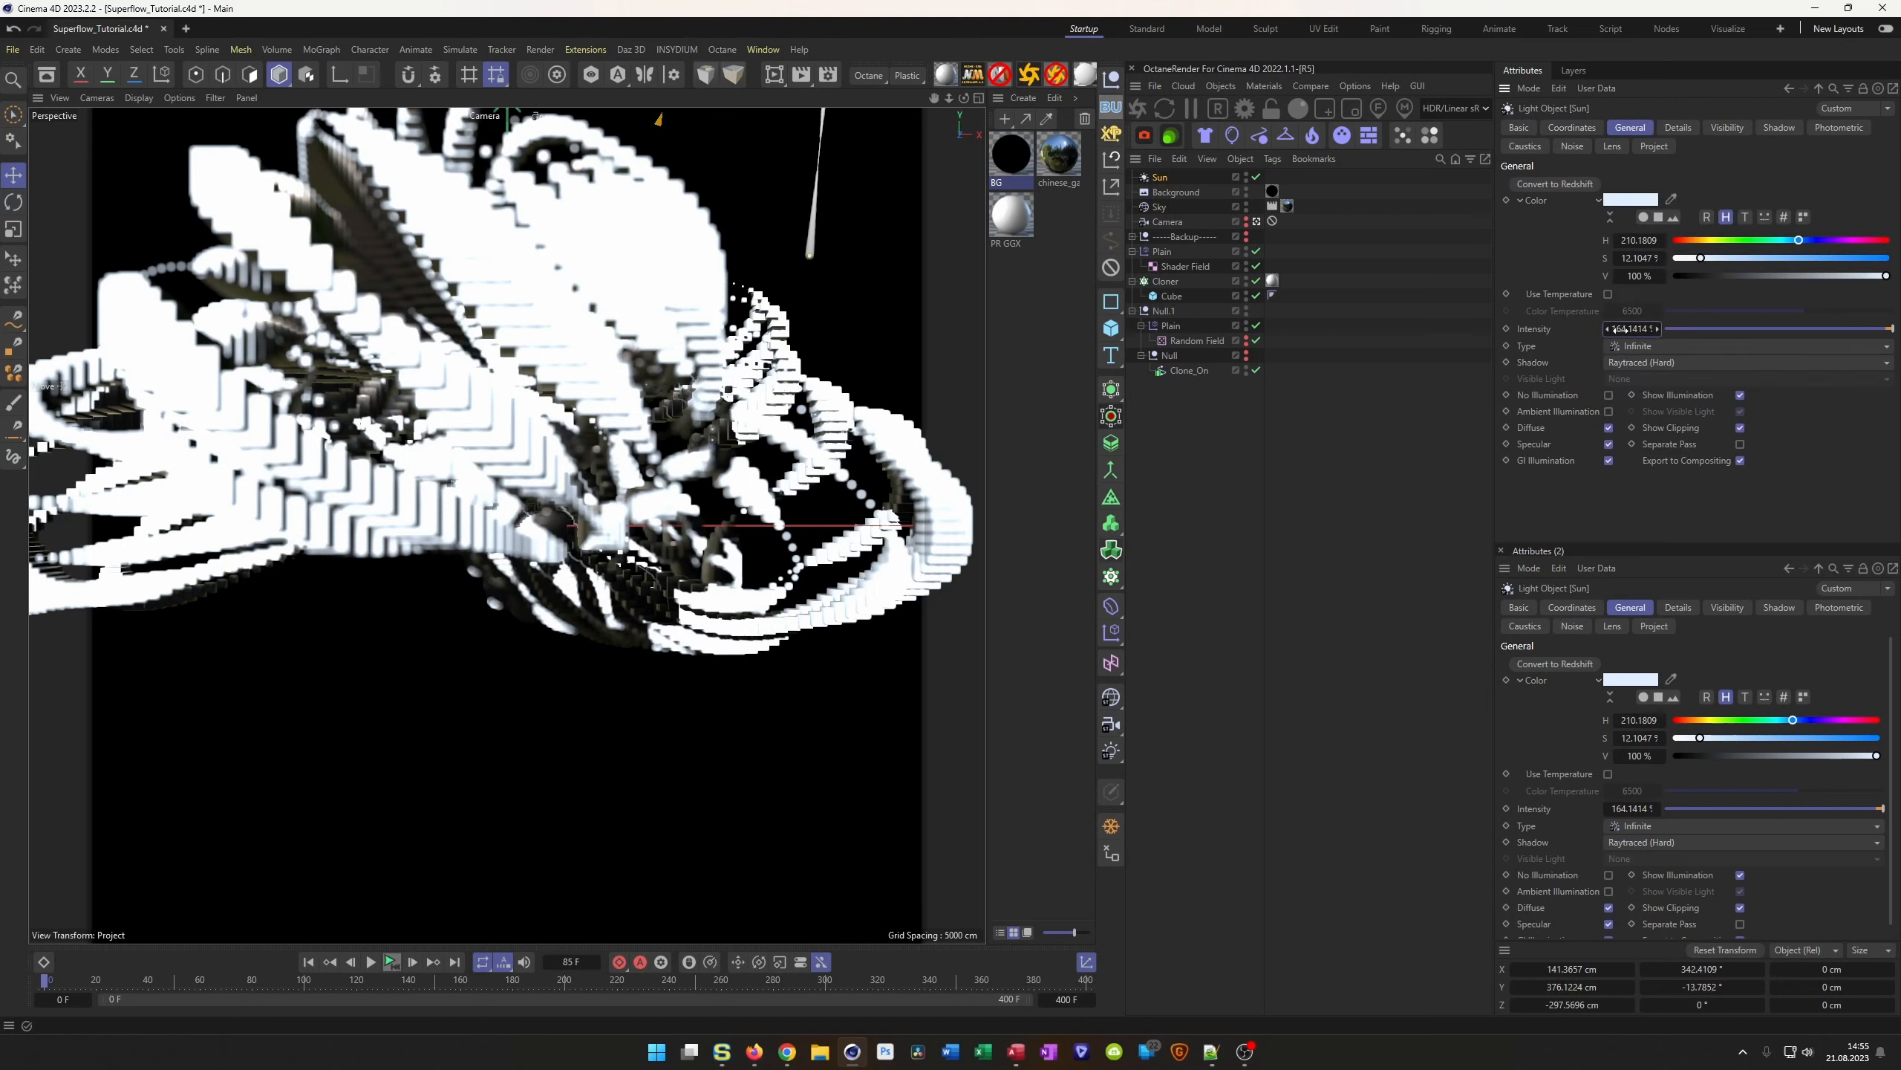
text(100)
key(Return)
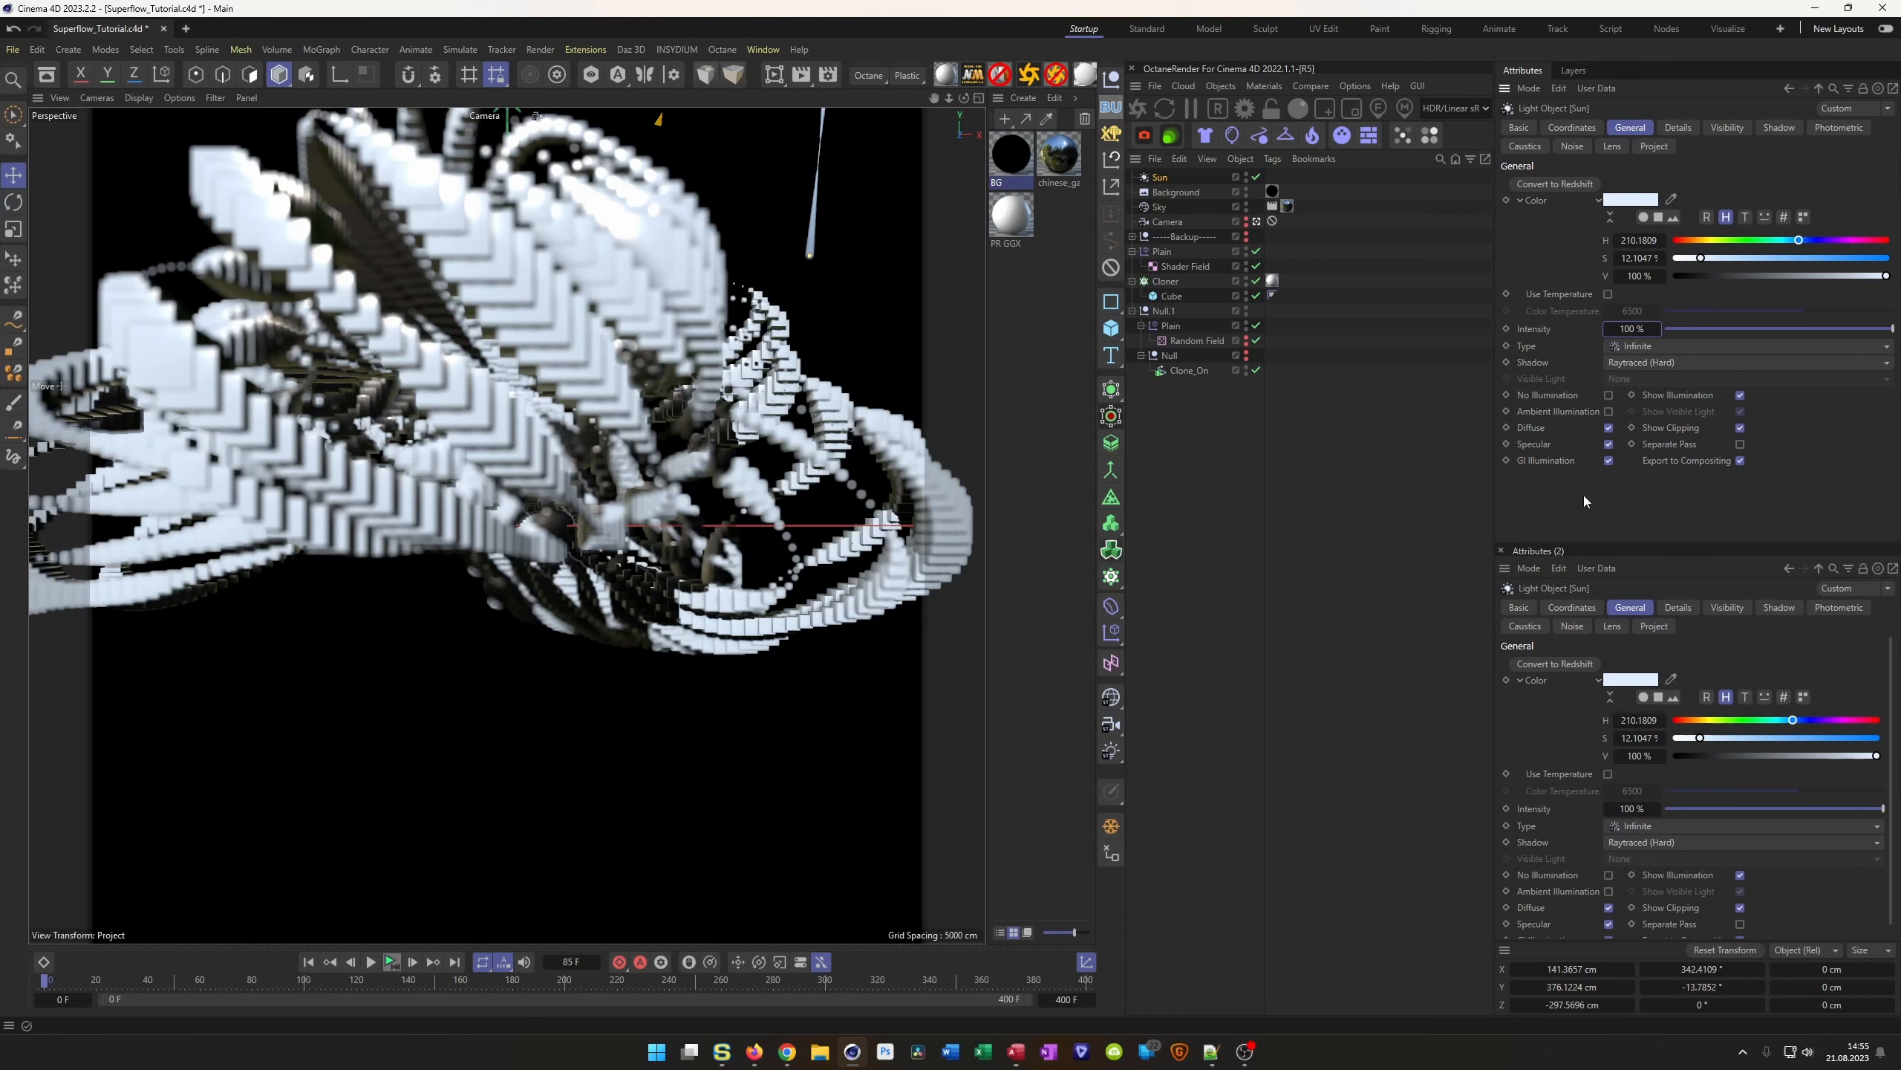
Open the perspective viewport's configuration to review its effects, supersampling and depth of field settings
key(shift+c)
key(Escape)
text(V)
key(Escape)
key(shift+v)
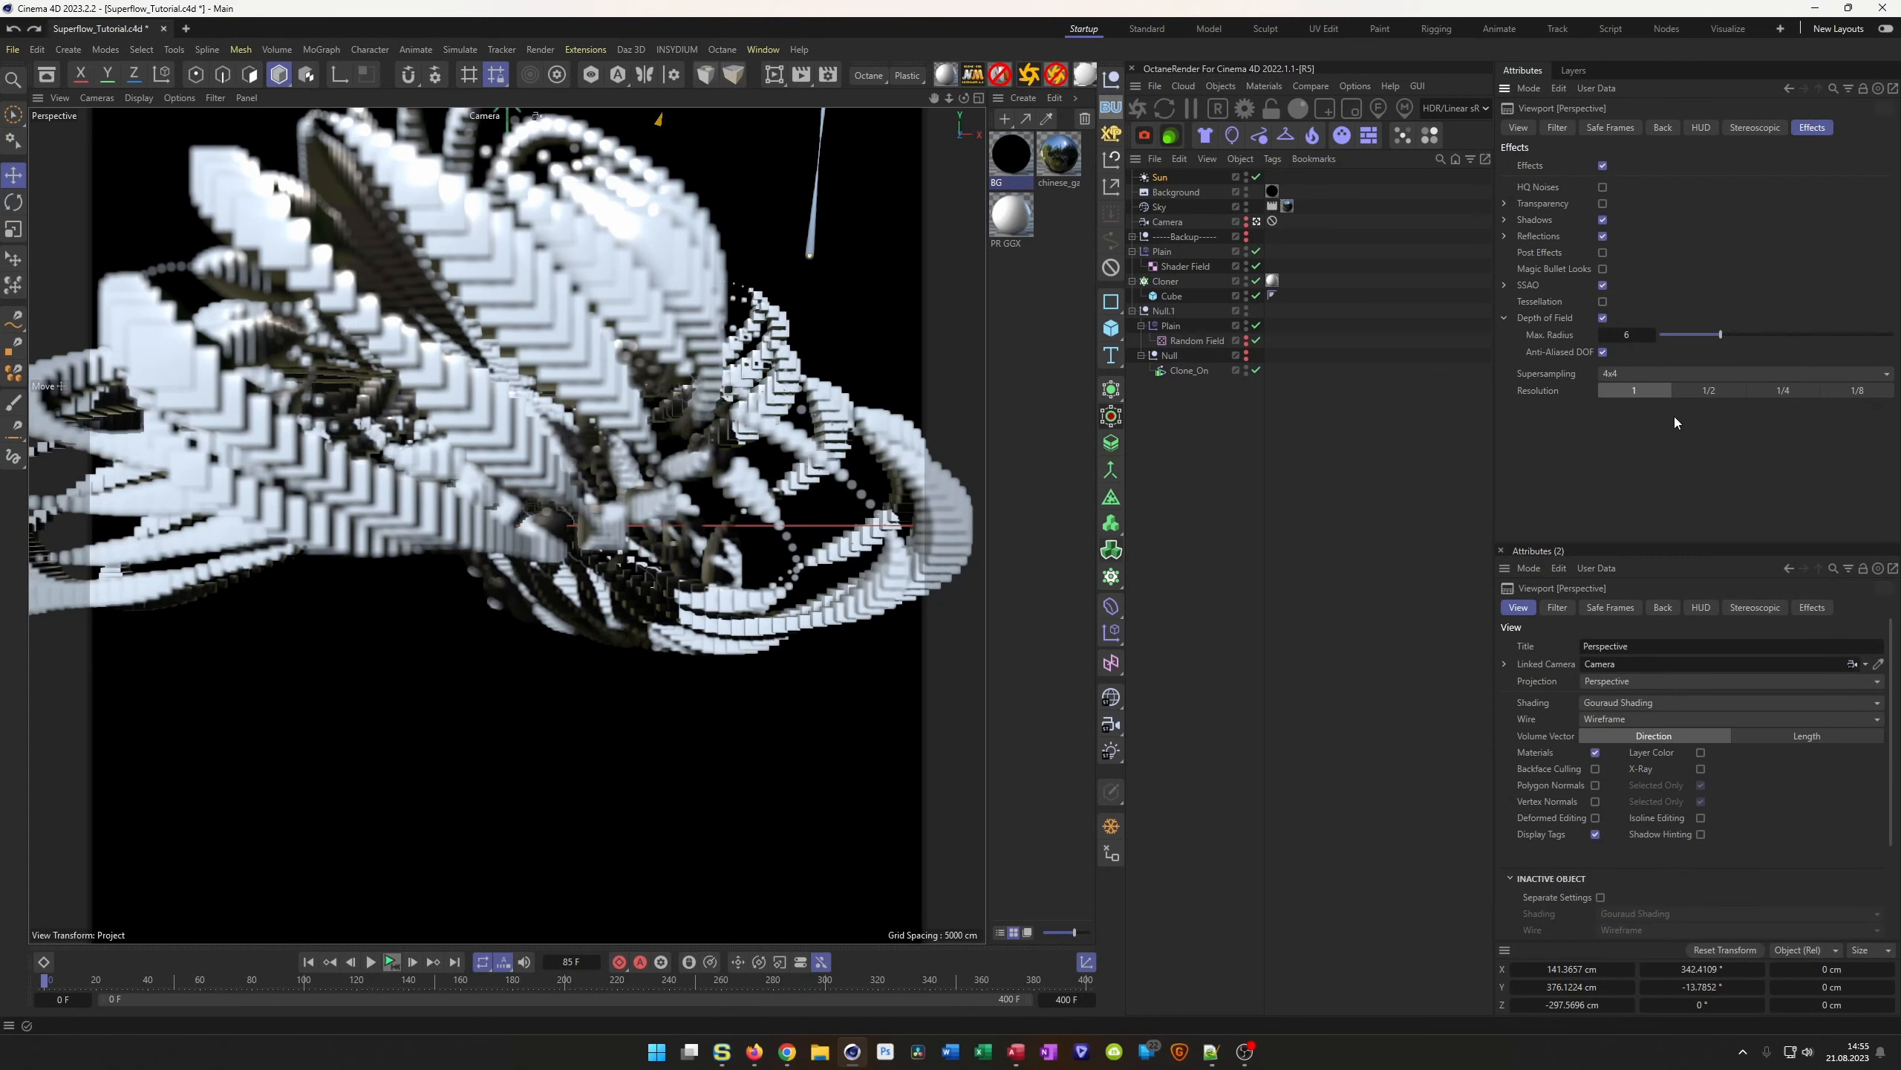
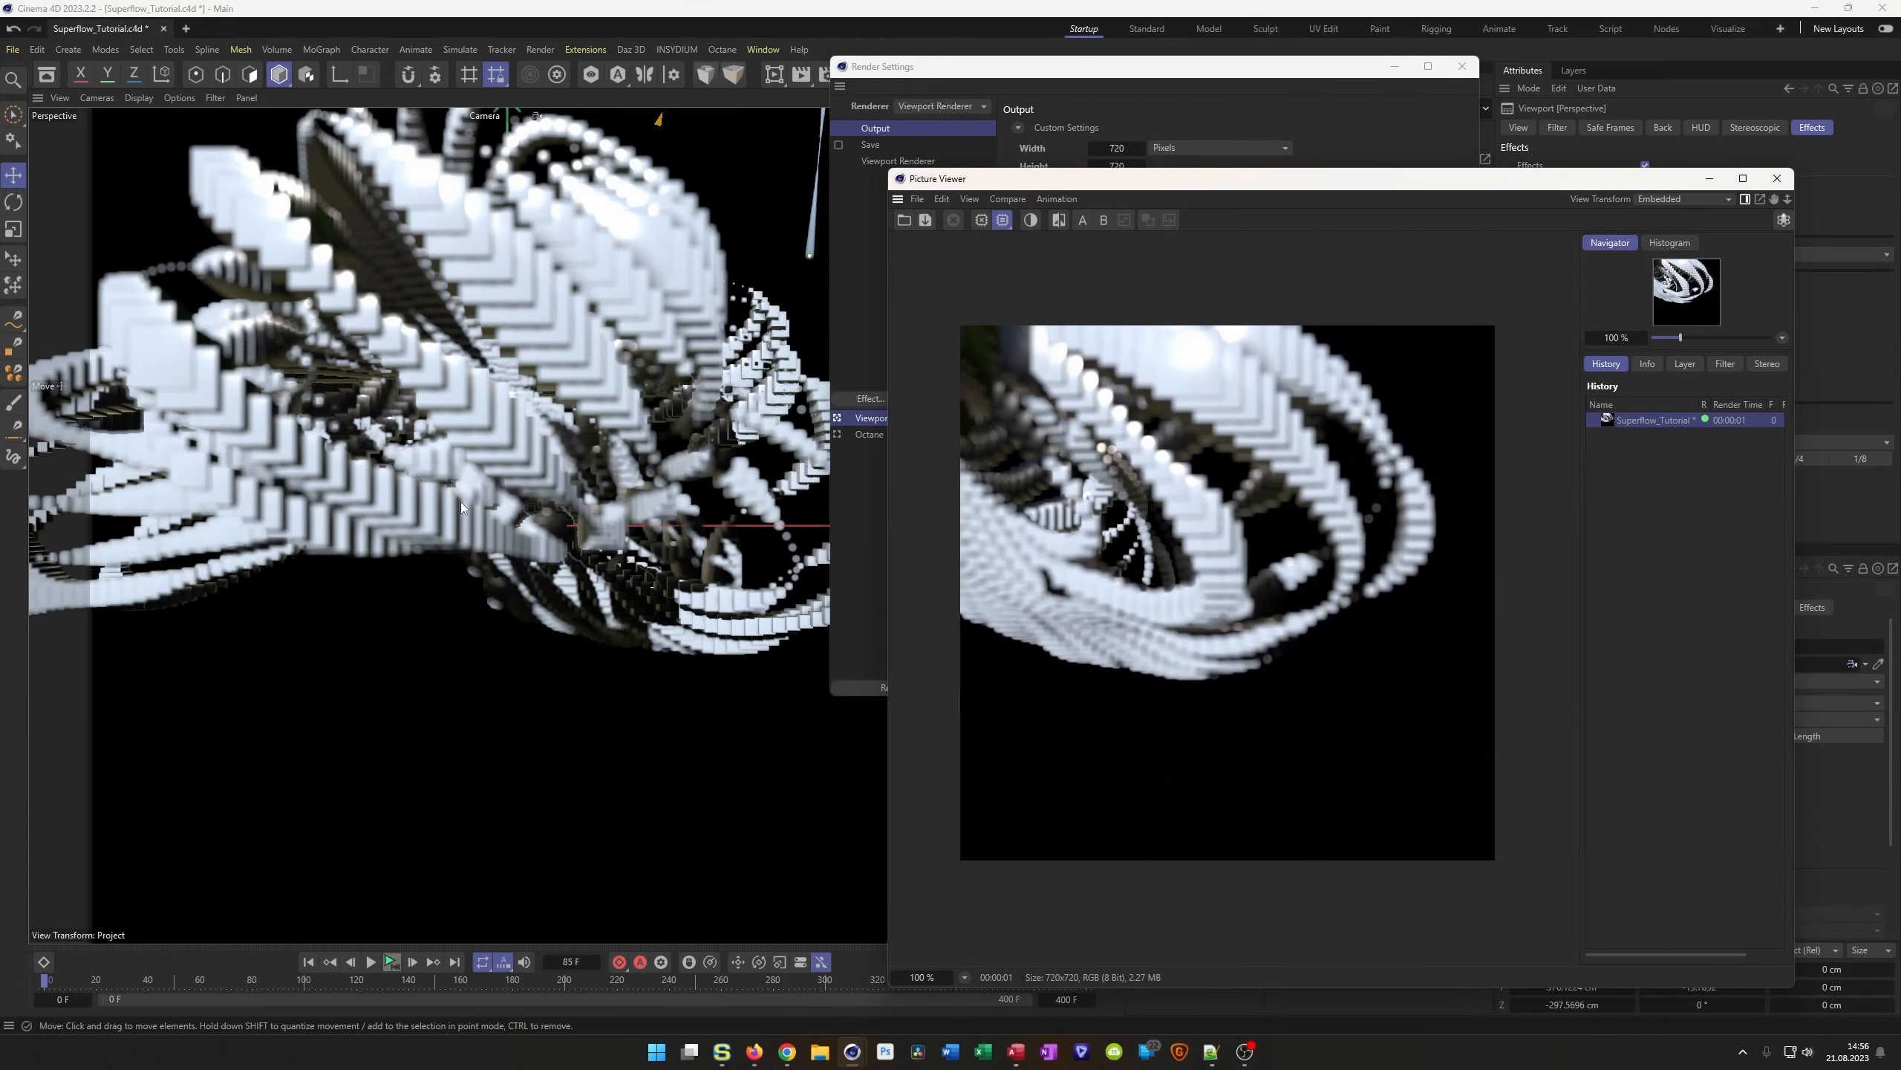
Render the current frame to the Picture Viewer before and after playing the animation to another frame
key(shift+r)
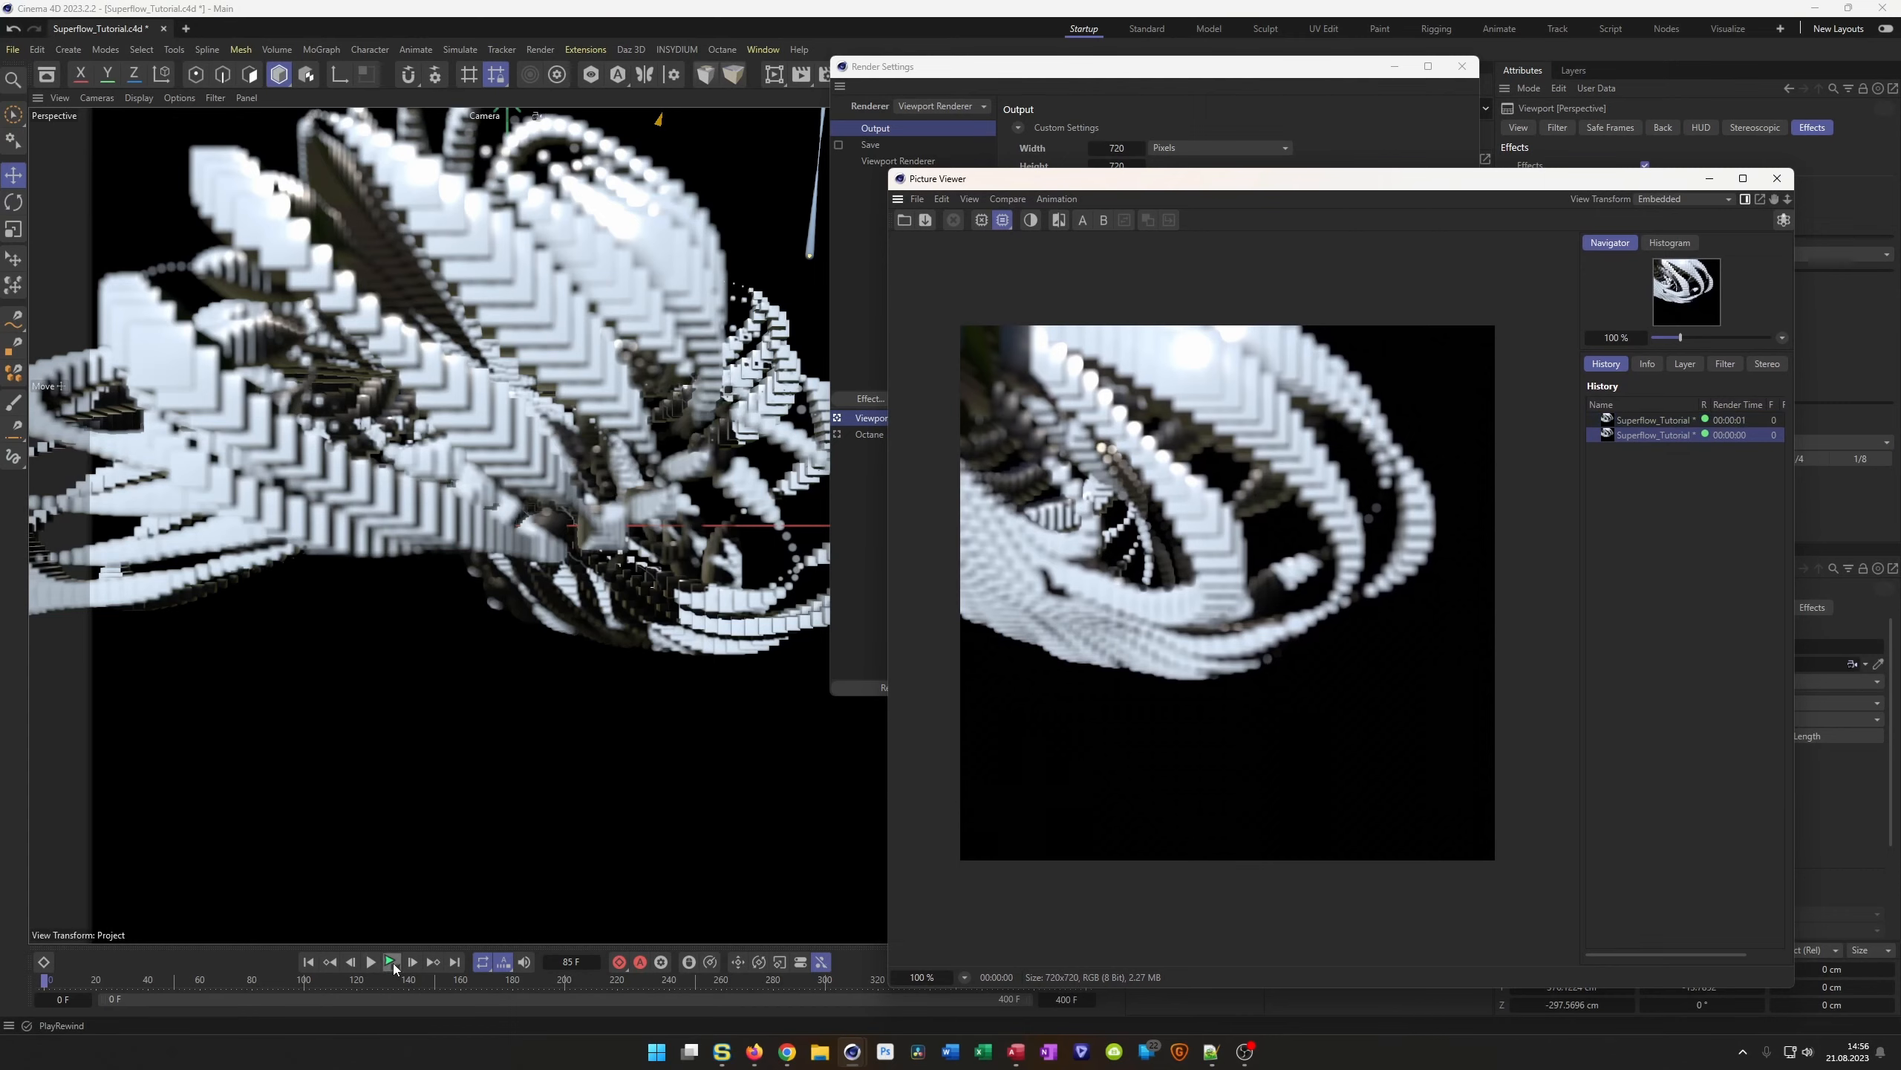
click(390, 962)
key(shift+r)
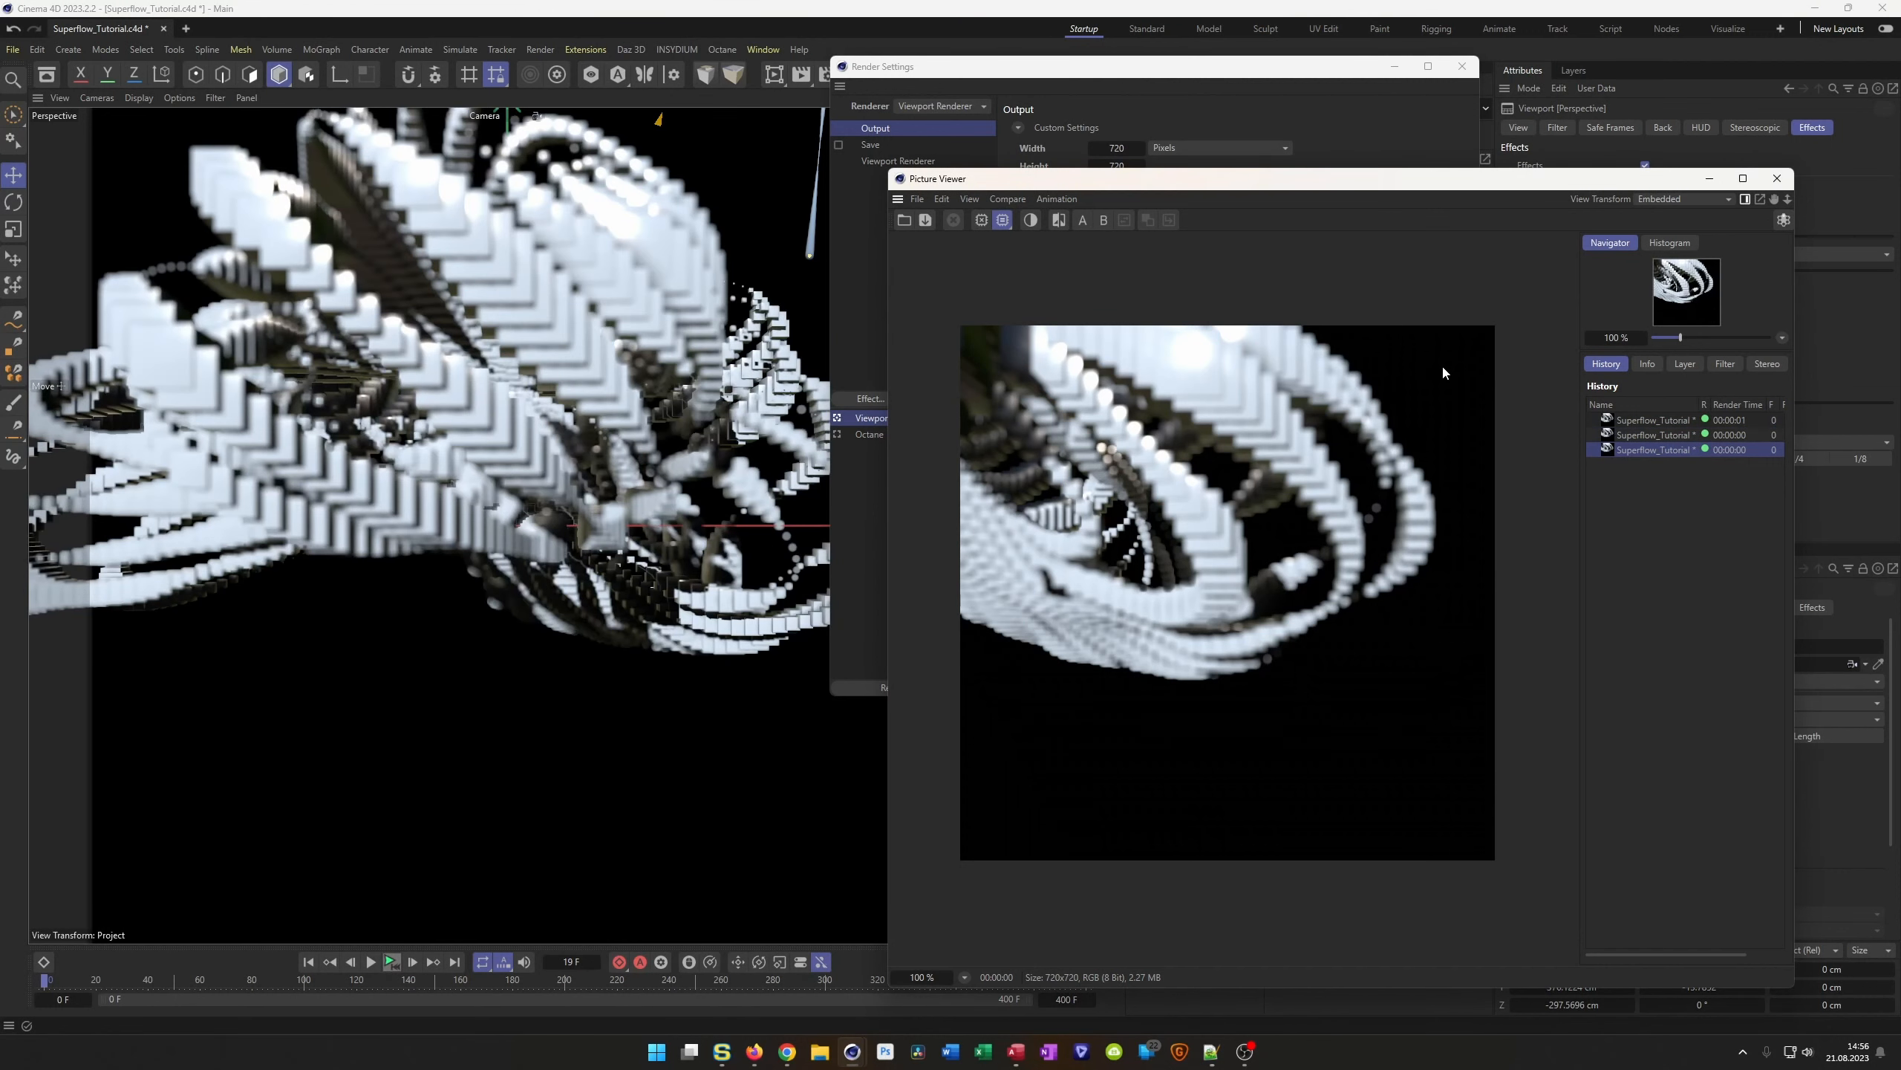
Review the Viewport Renderer's filter and basic effect options in the Render Settings beside the Picture Viewer
drag(1519, 182, 1393, 652)
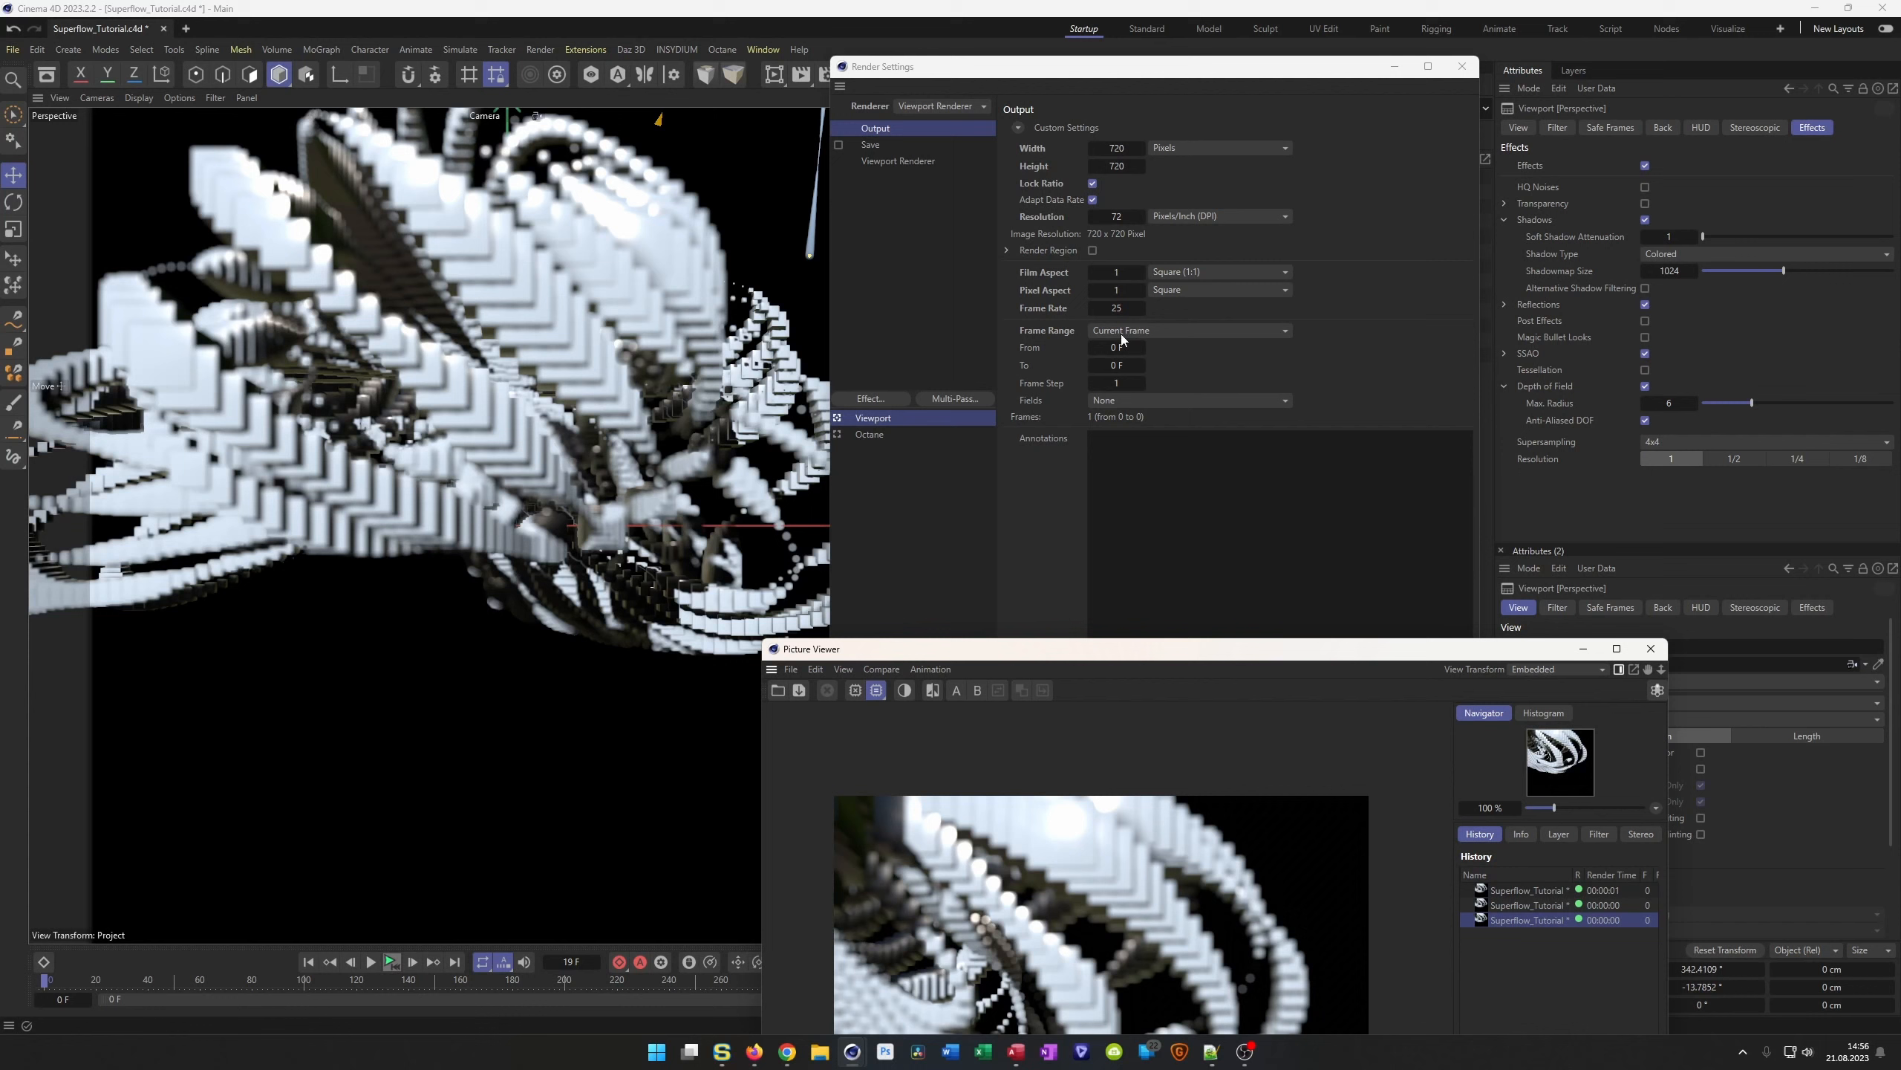
click(914, 158)
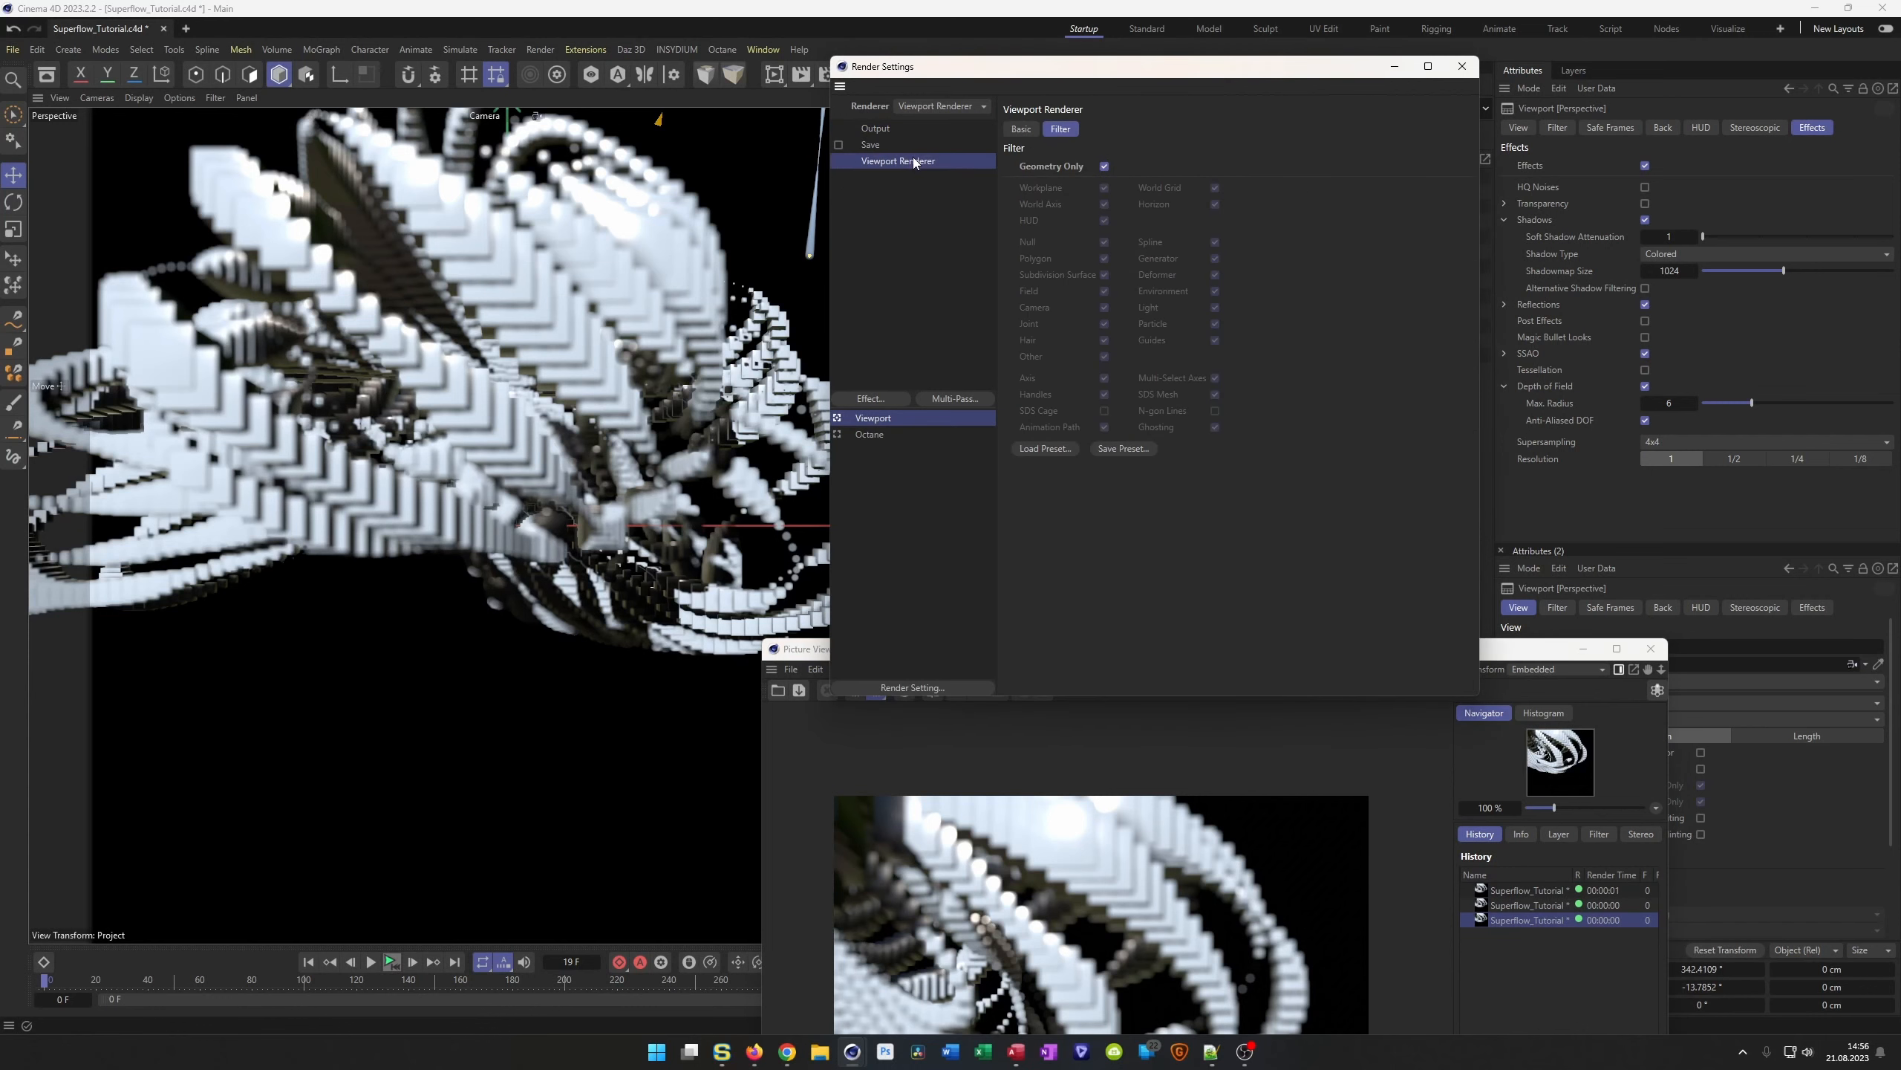
click(1022, 128)
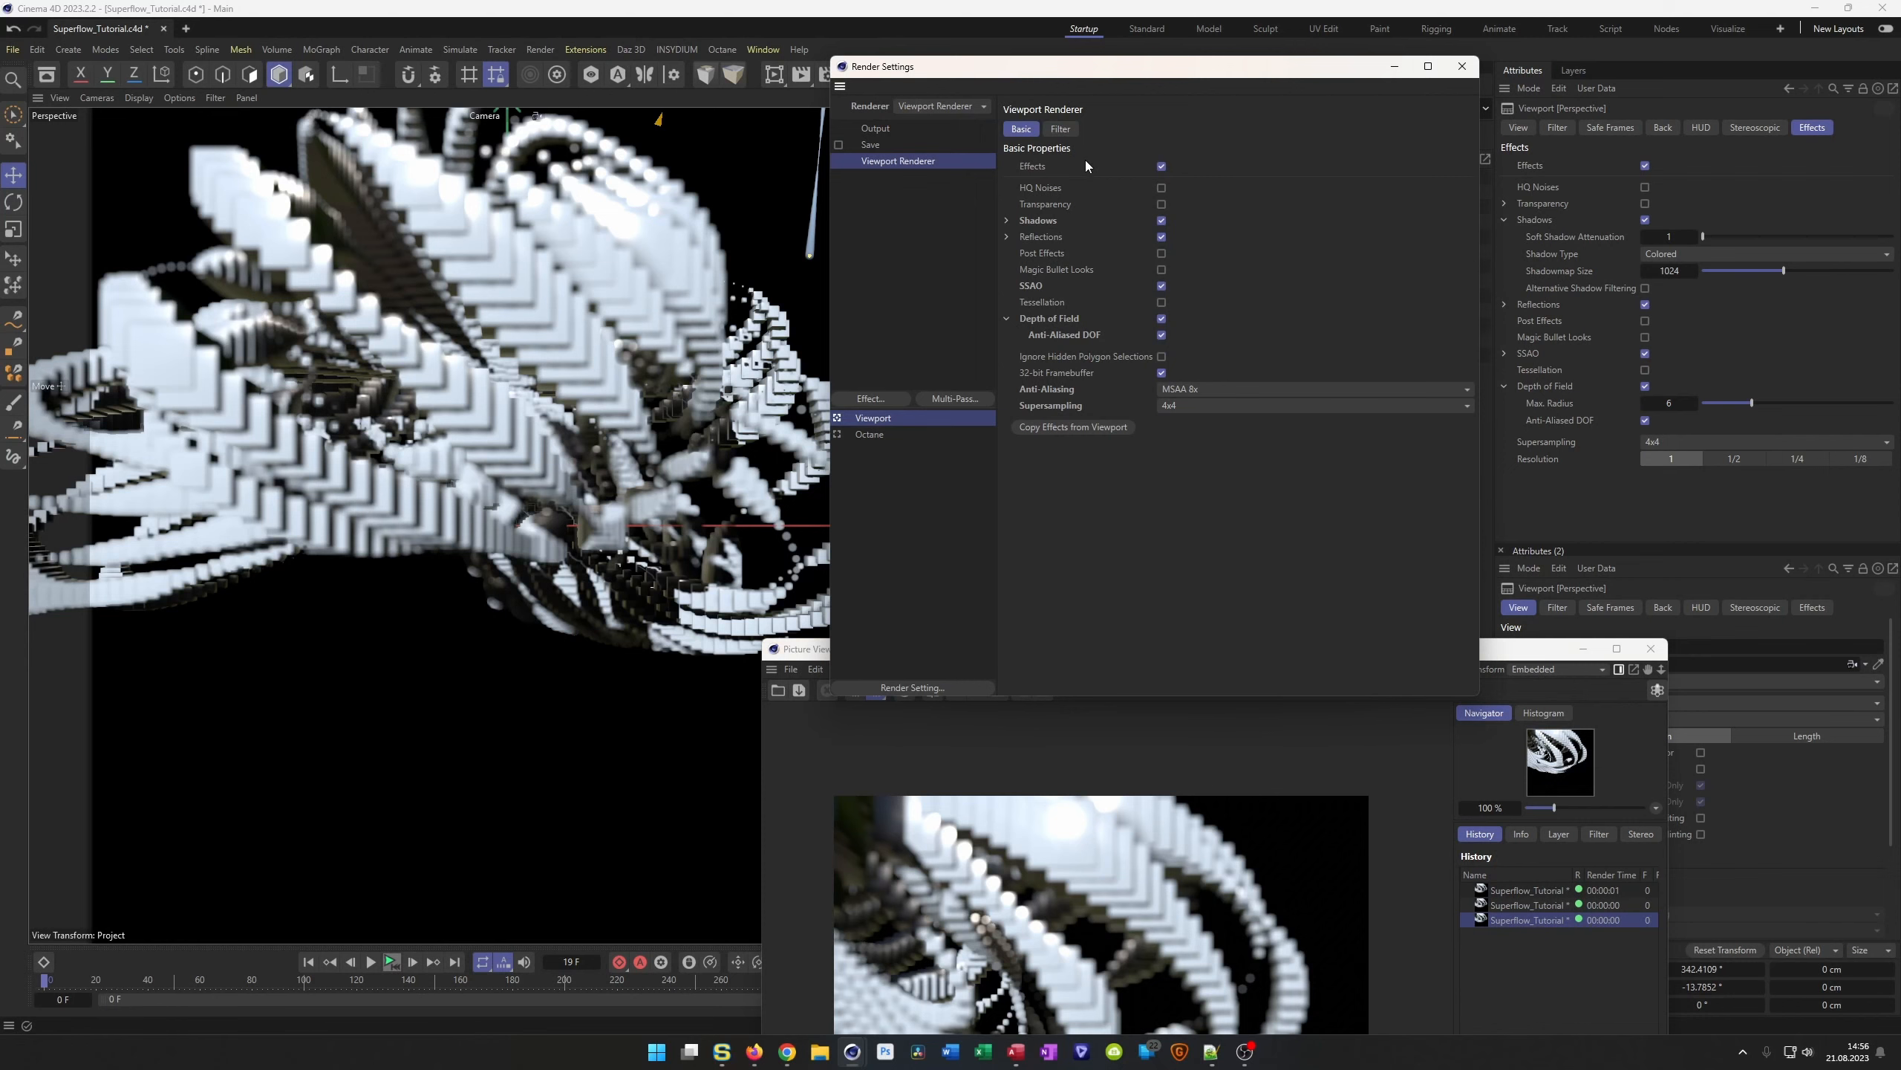
click(1117, 728)
drag(1165, 653, 1310, 252)
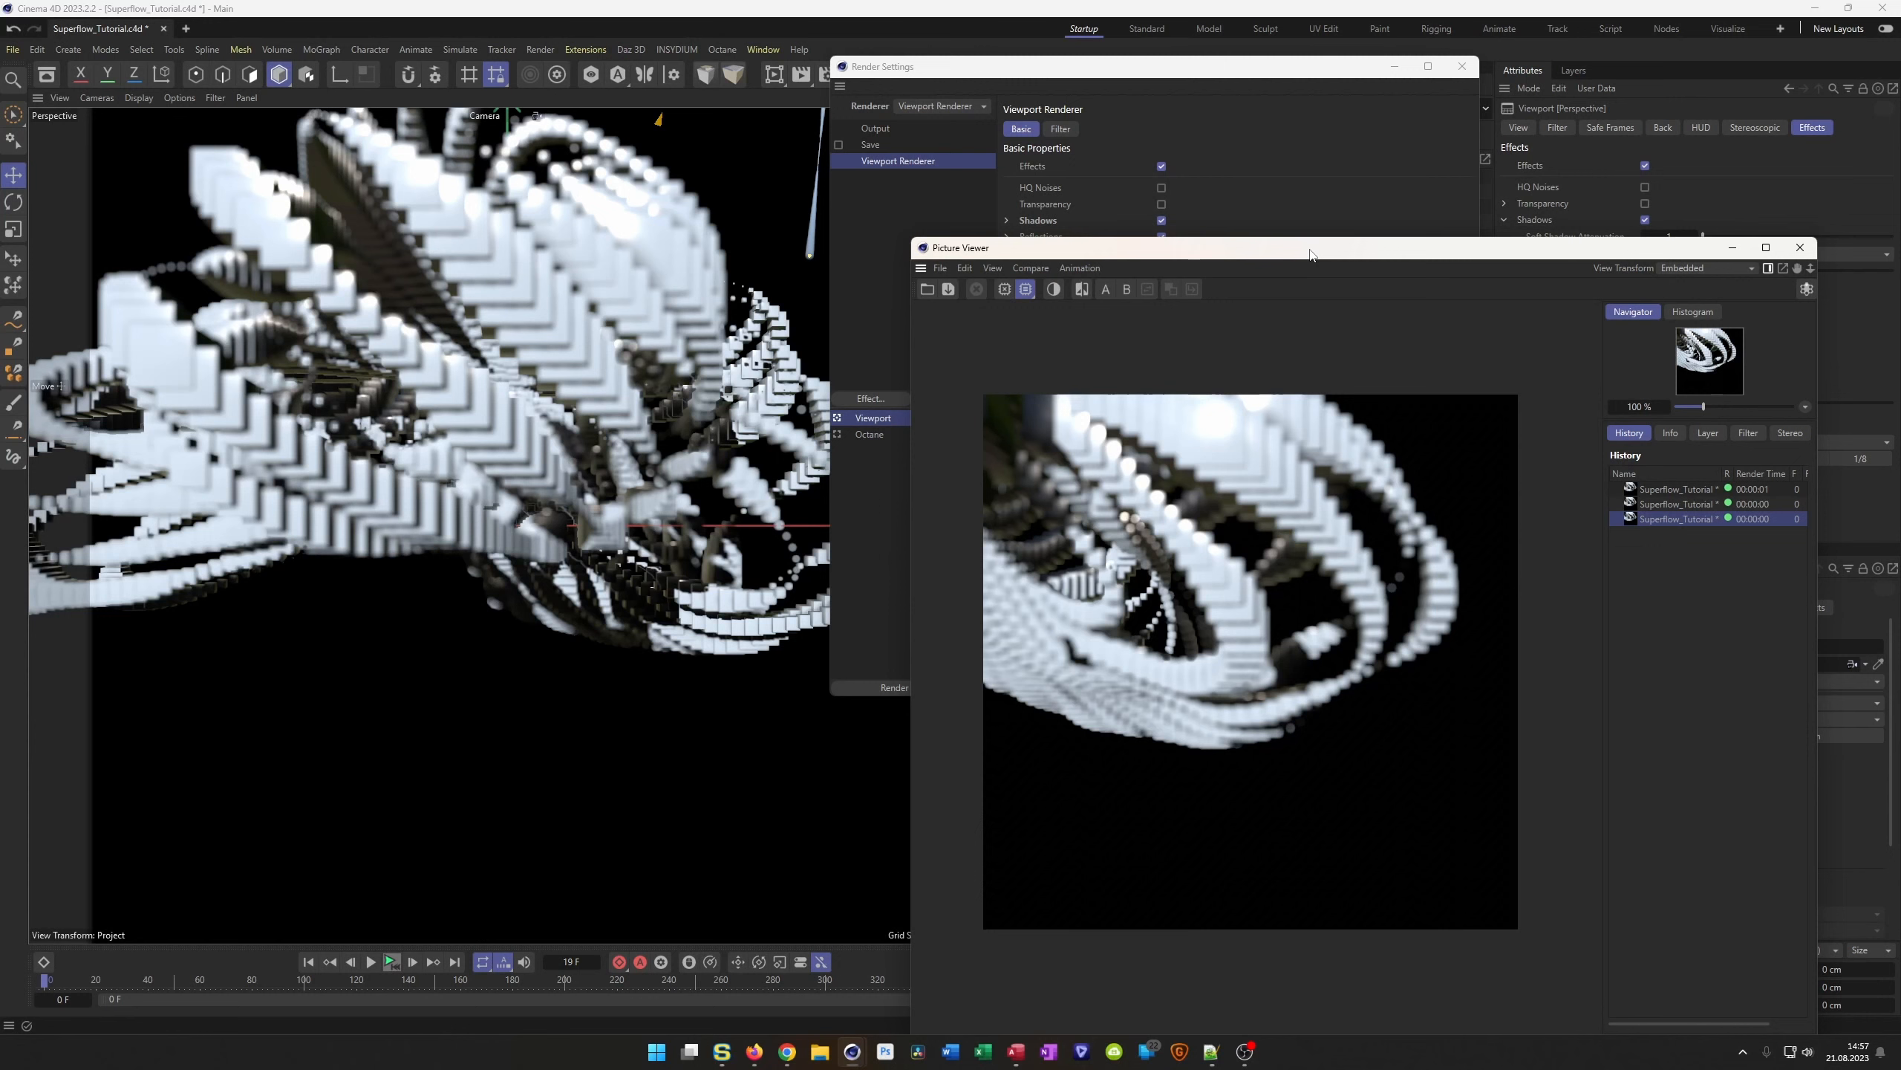
Set the output frame range to All Frames and render the sequence to the Picture Viewer
click(873, 129)
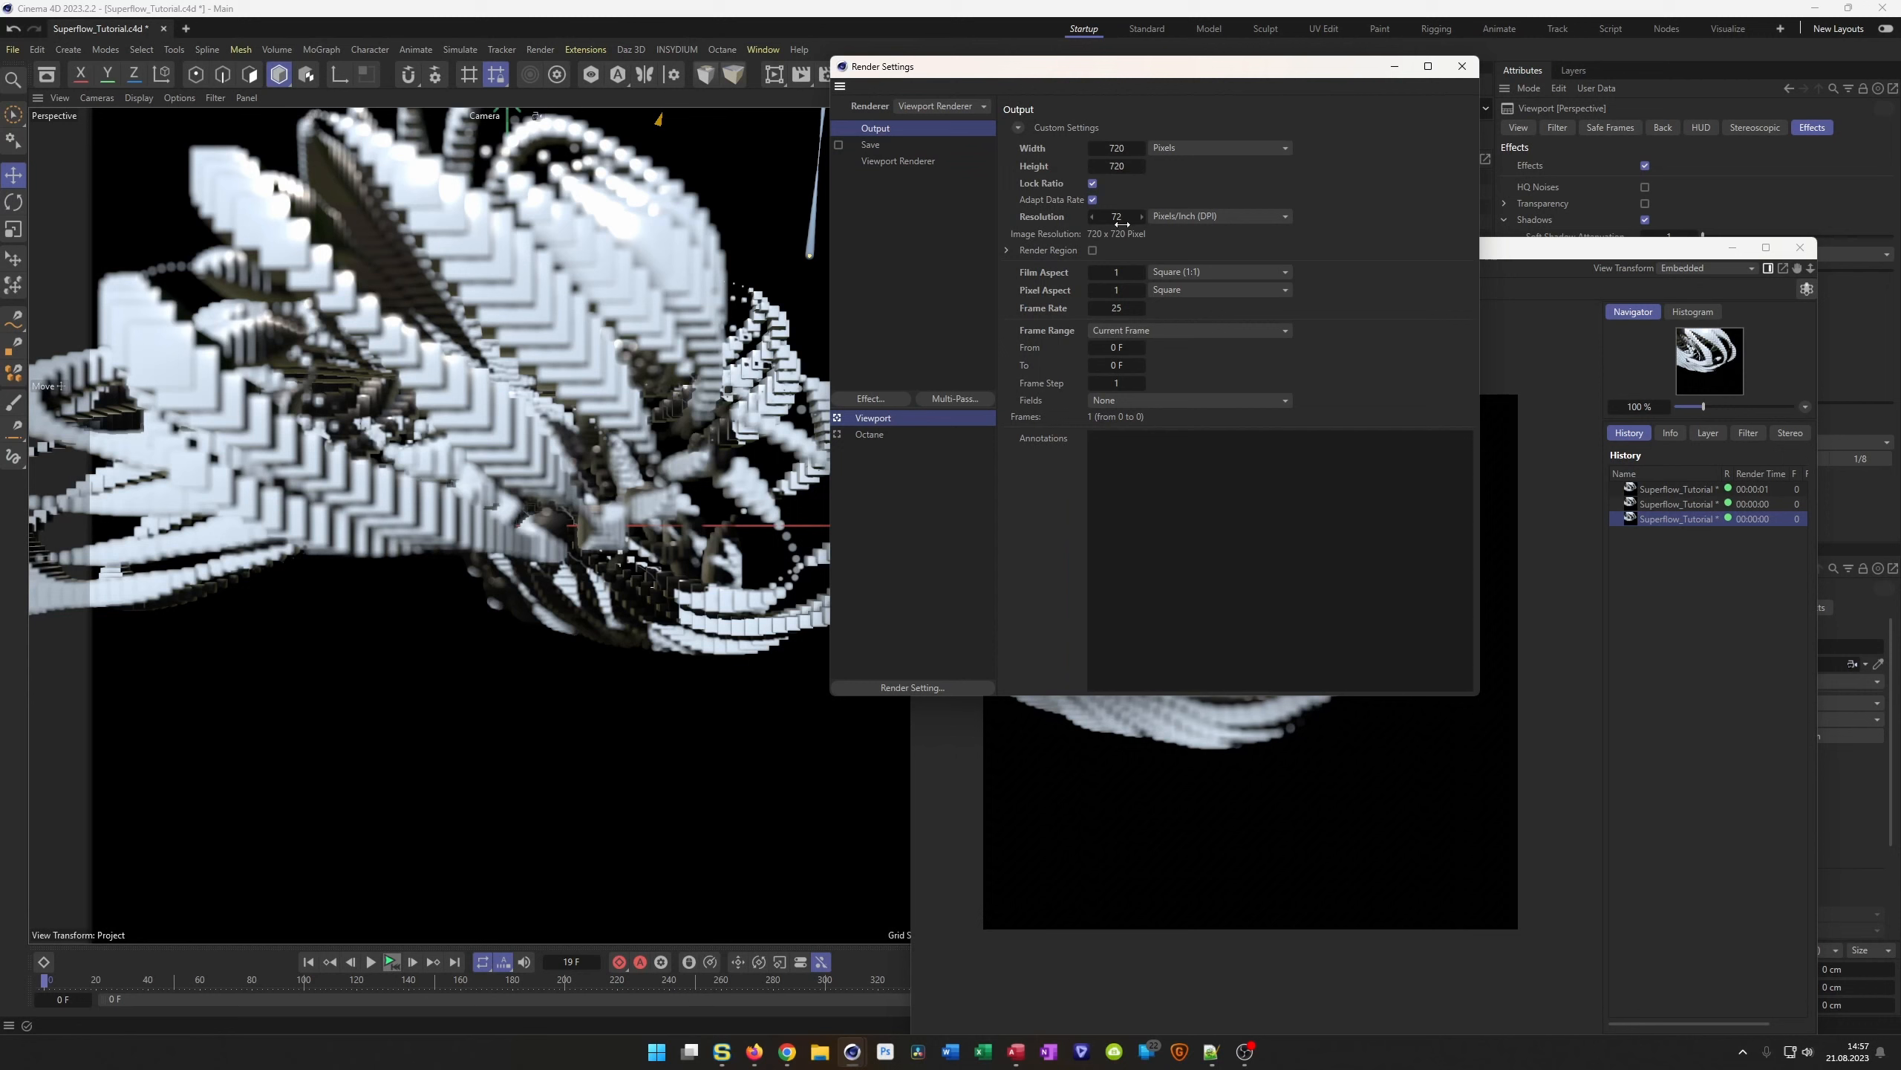
click(1202, 331)
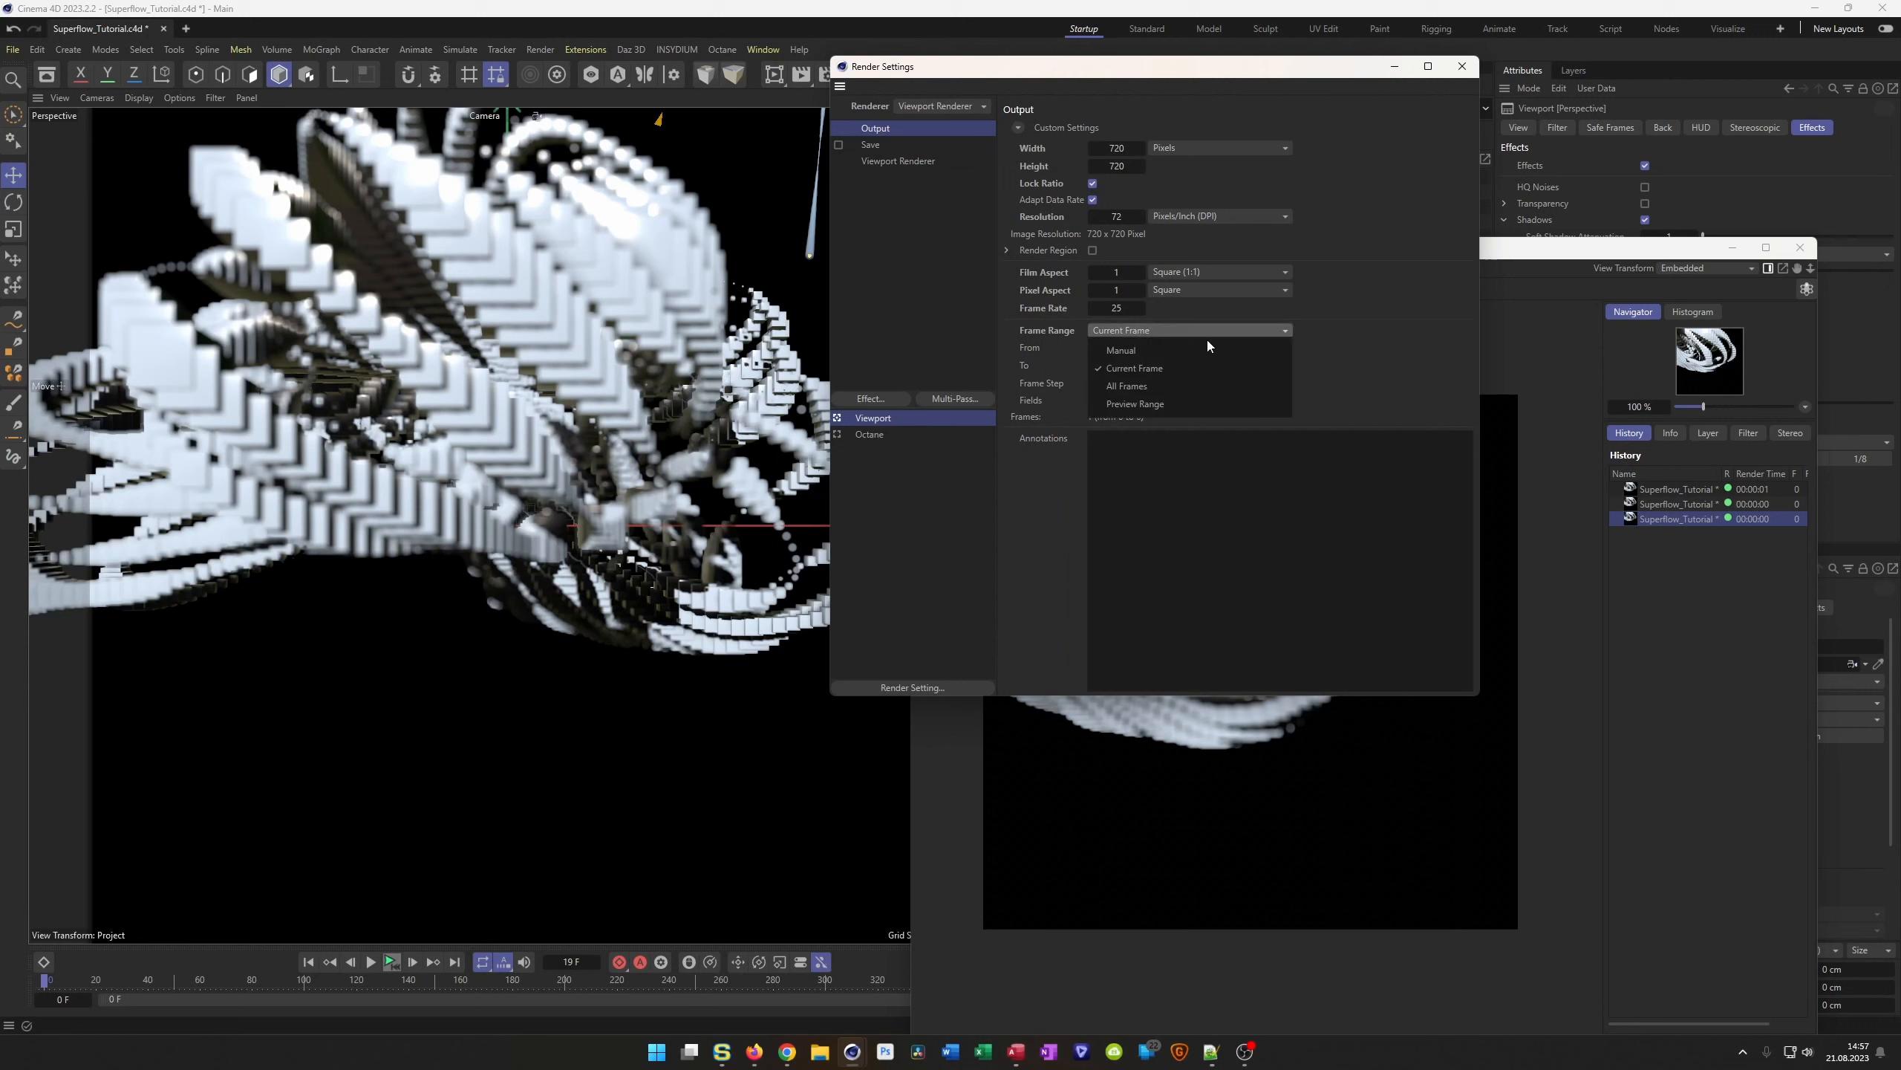
click(1204, 356)
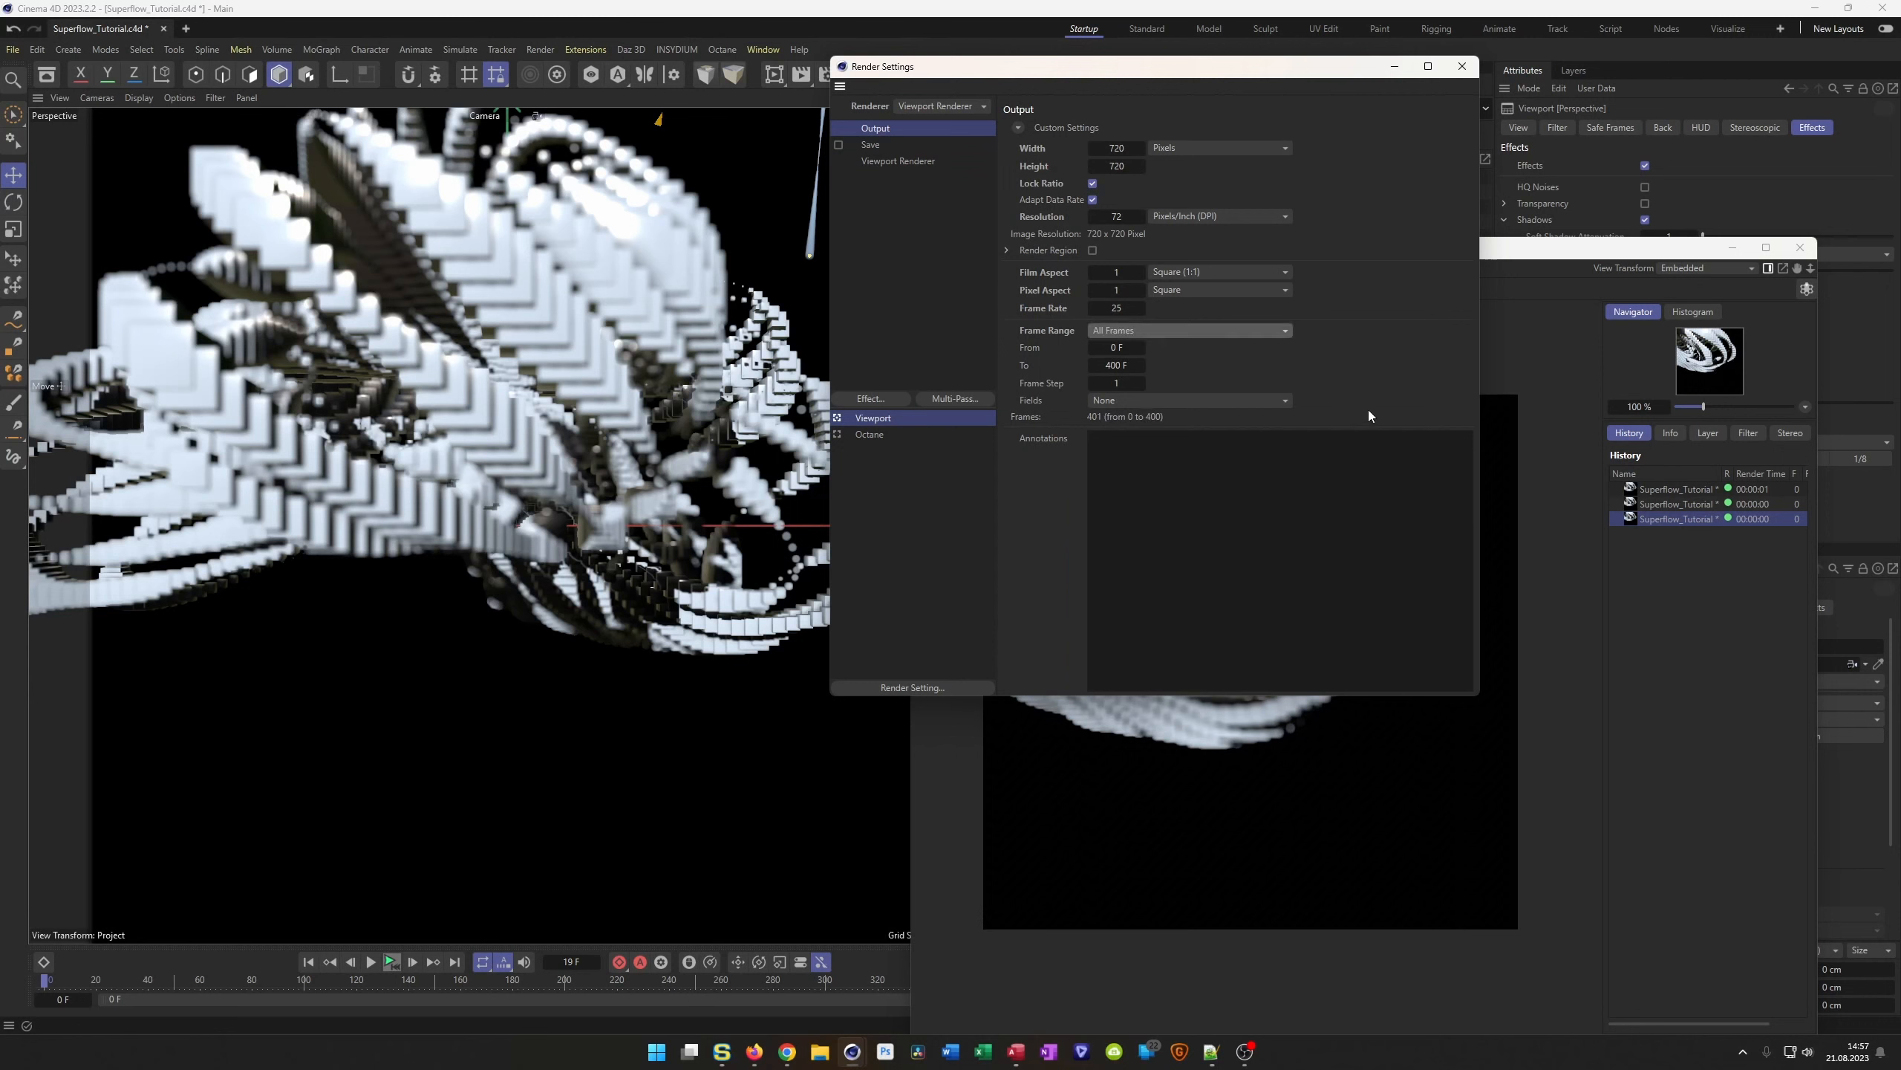
key(shift+r)
click(992, 577)
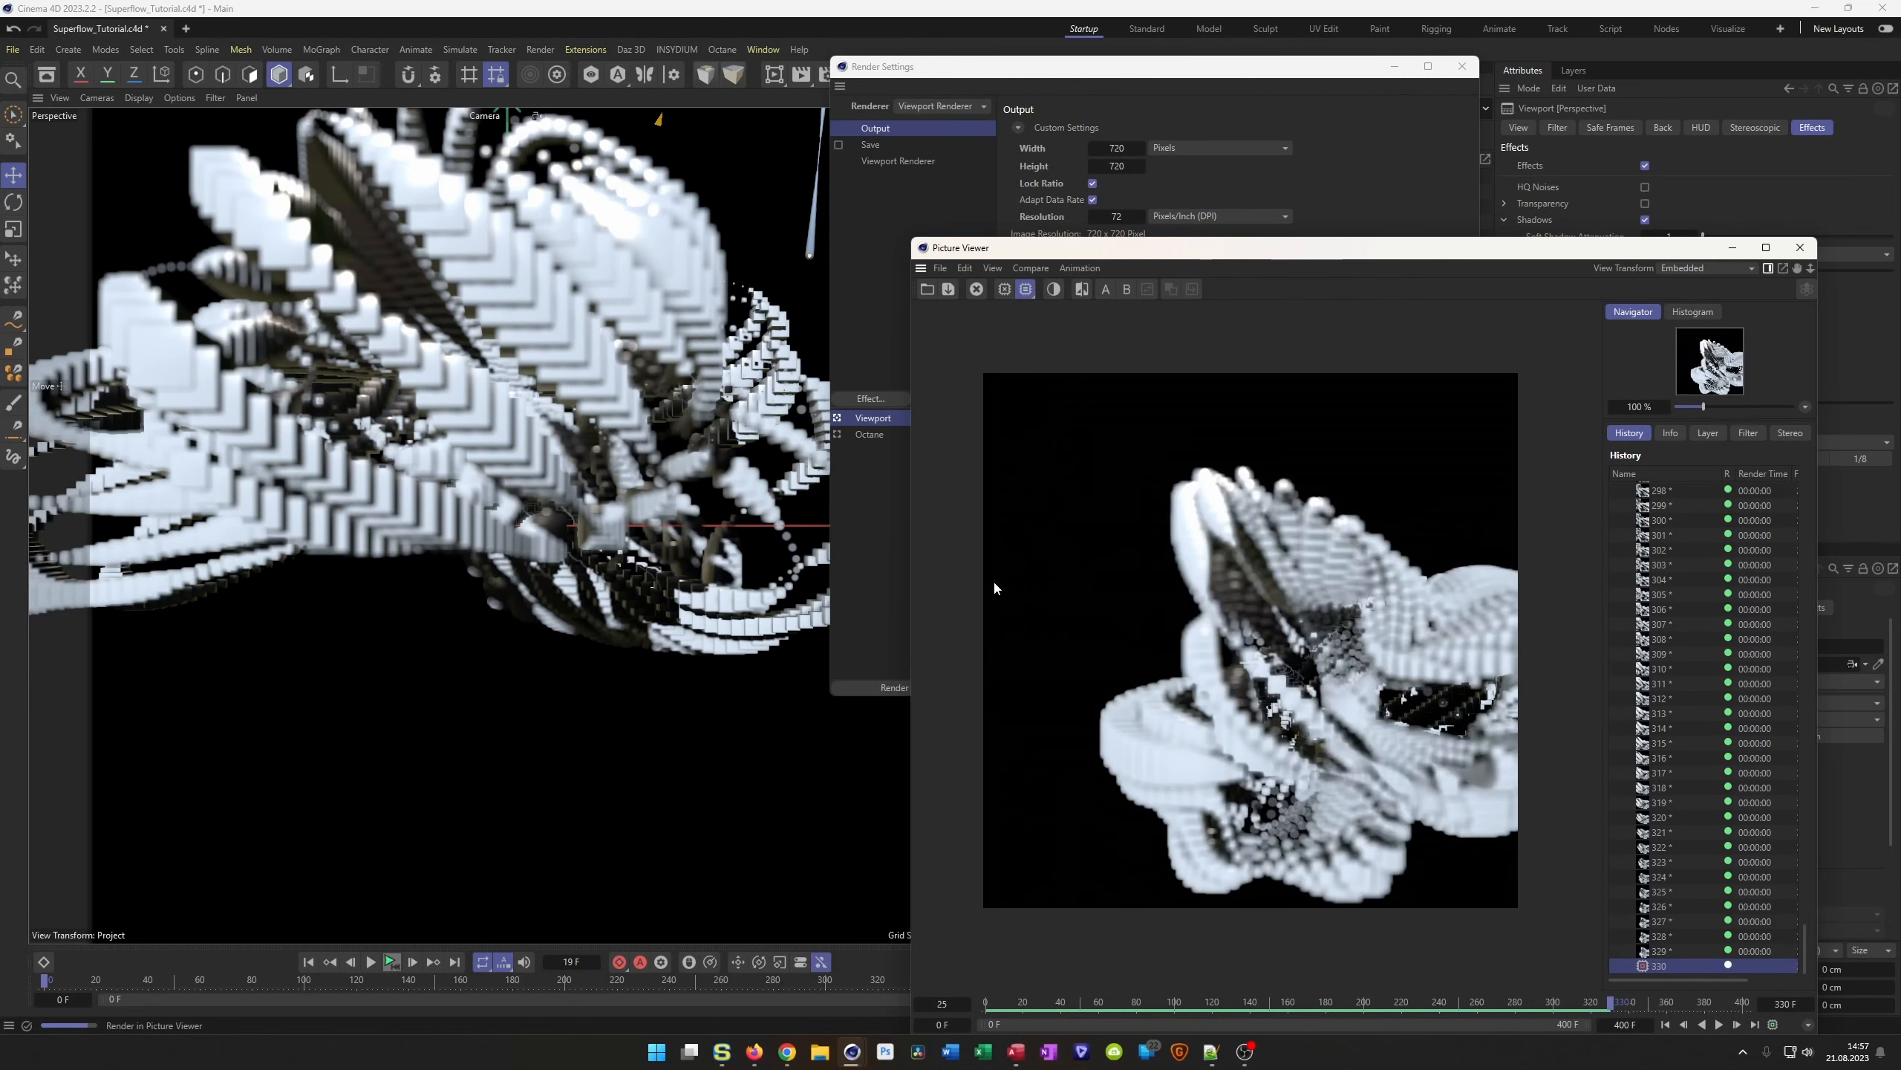
Play back the rendered sequence and compare frames 0 and 1 in the render history
click(1719, 1023)
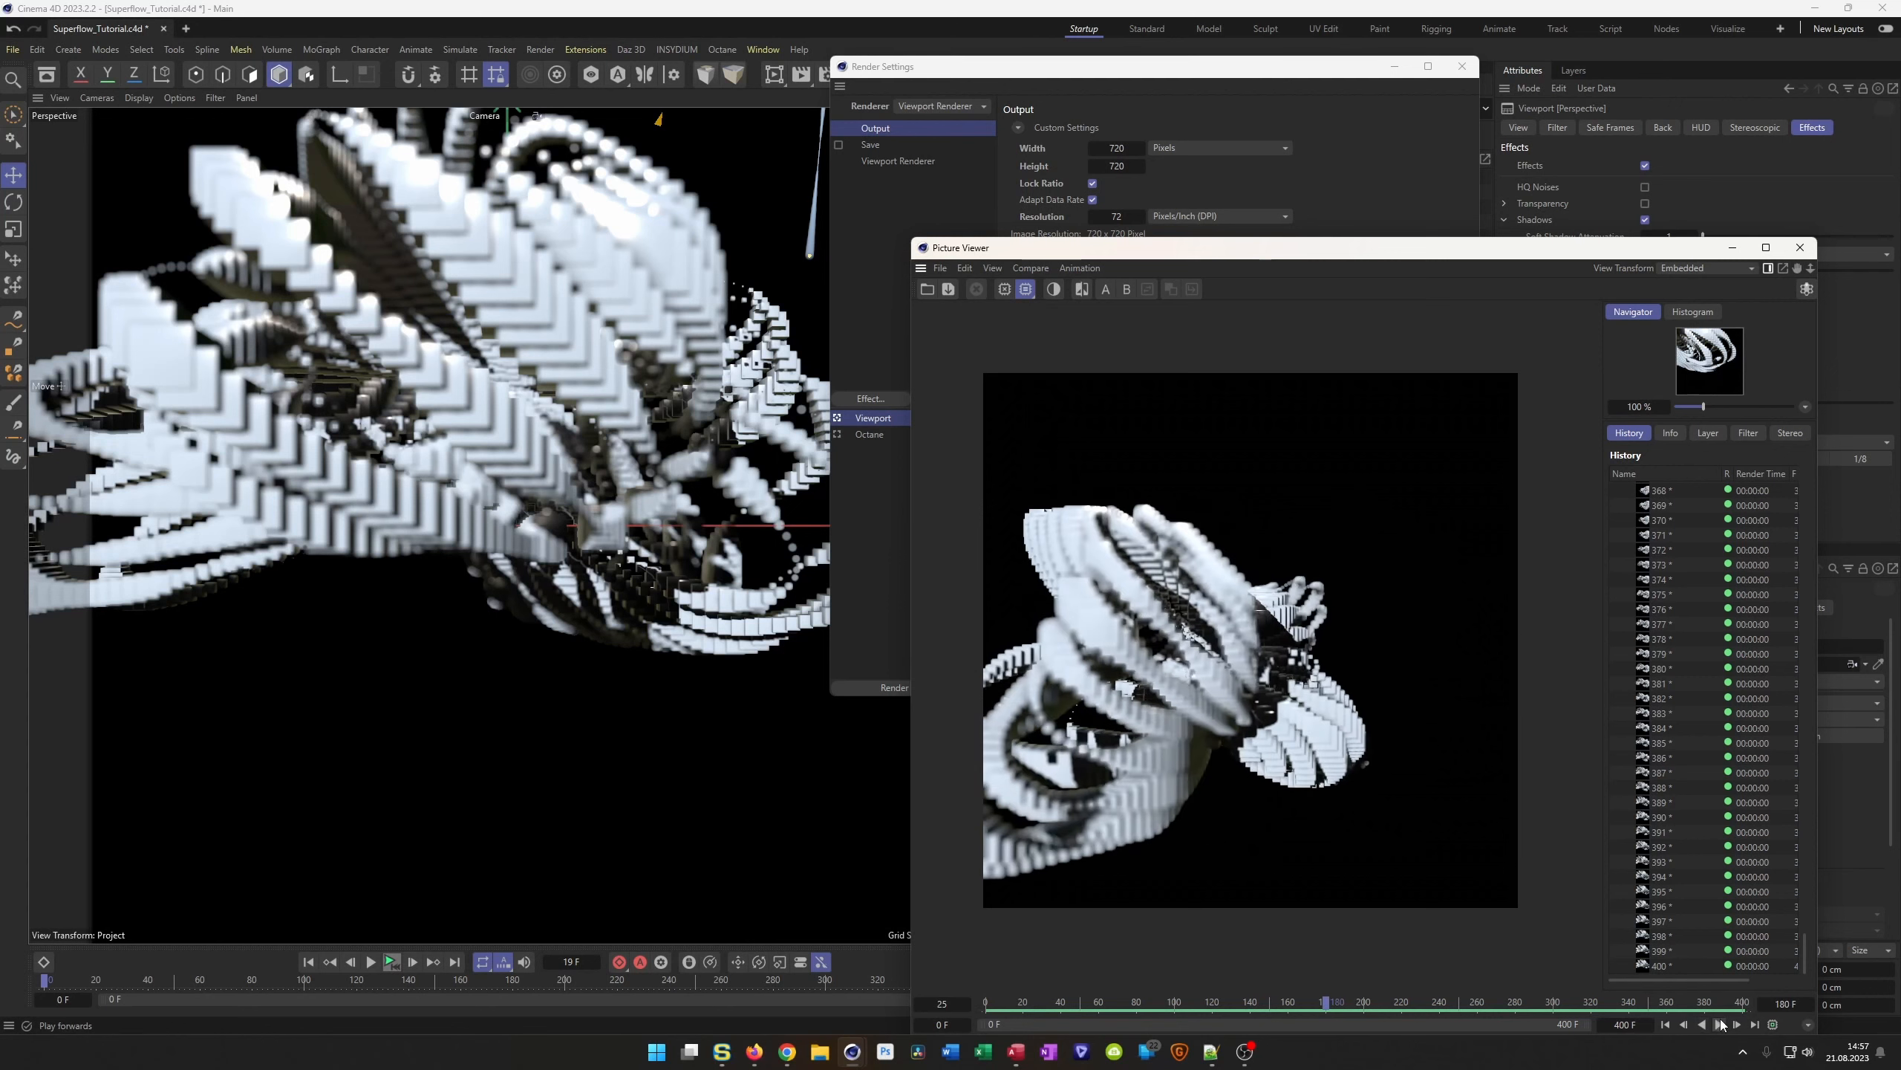
click(1720, 1023)
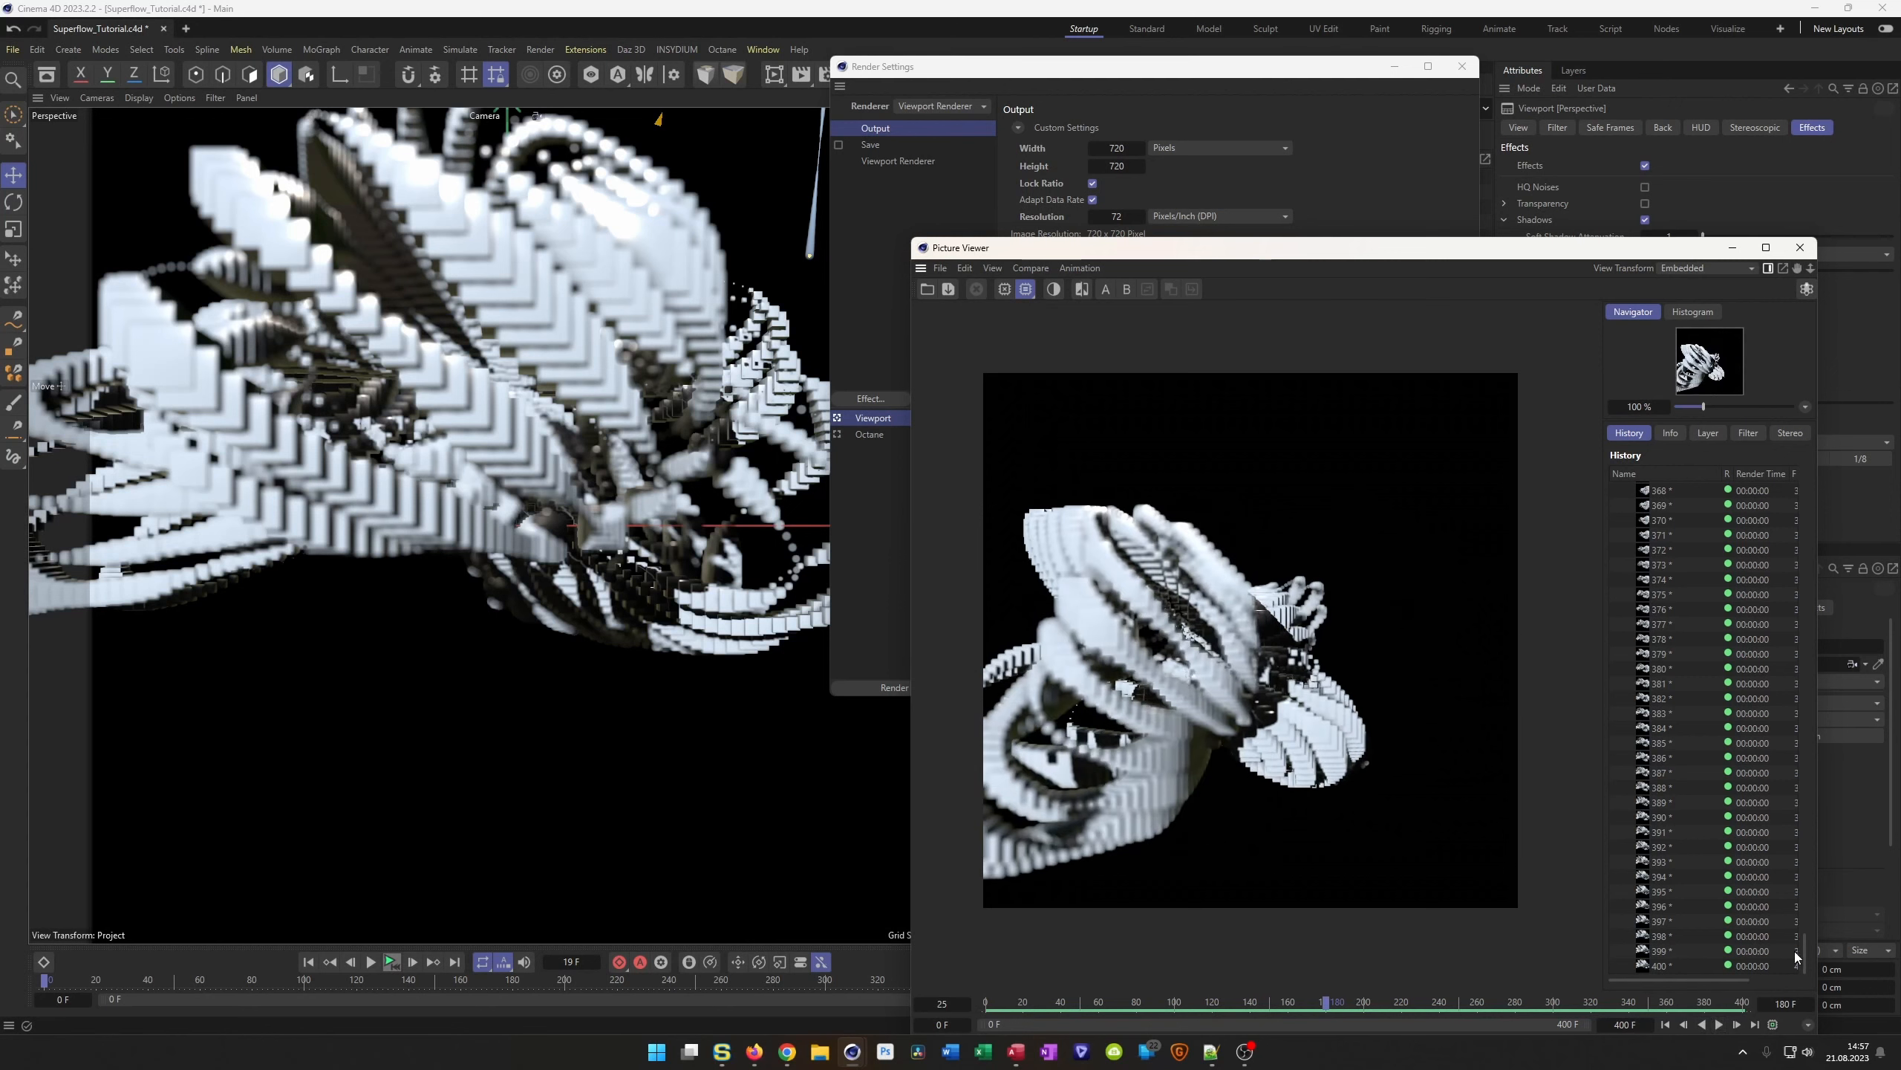
drag(1802, 948, 1781, 485)
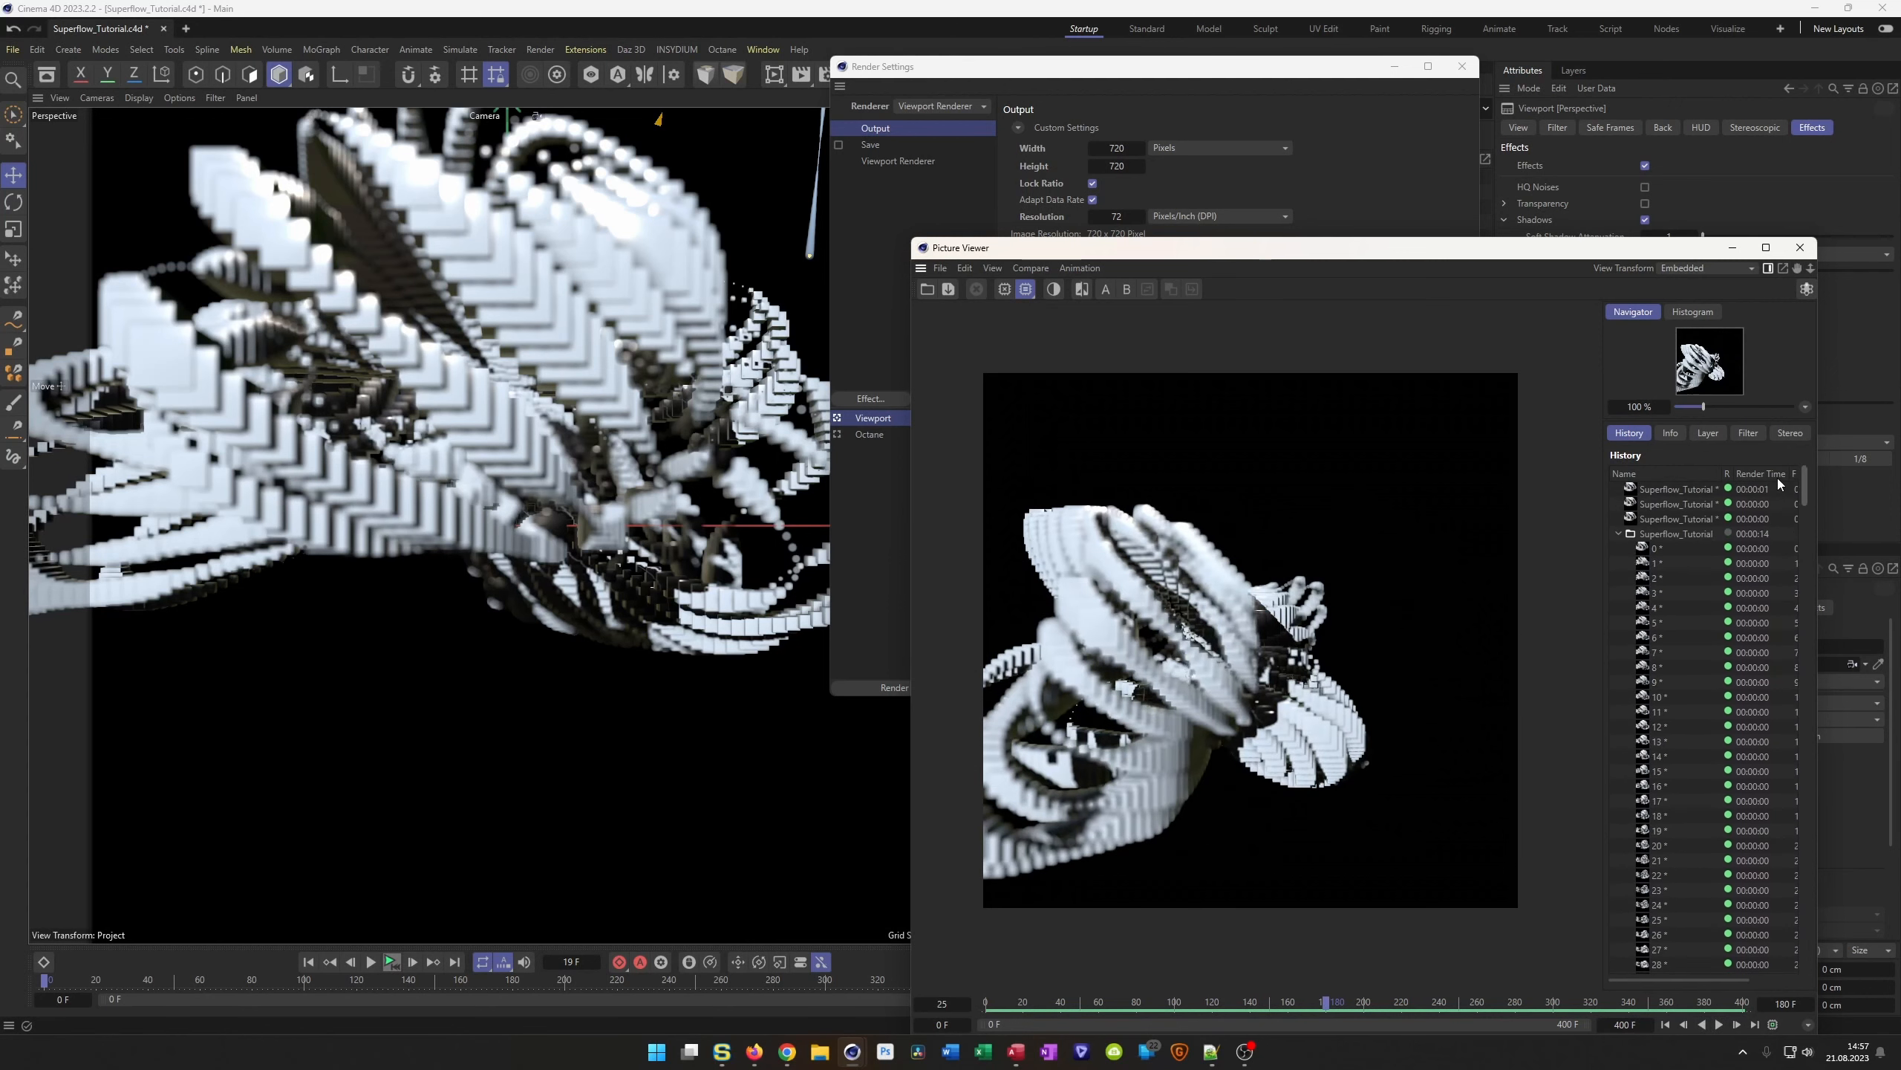
click(1675, 550)
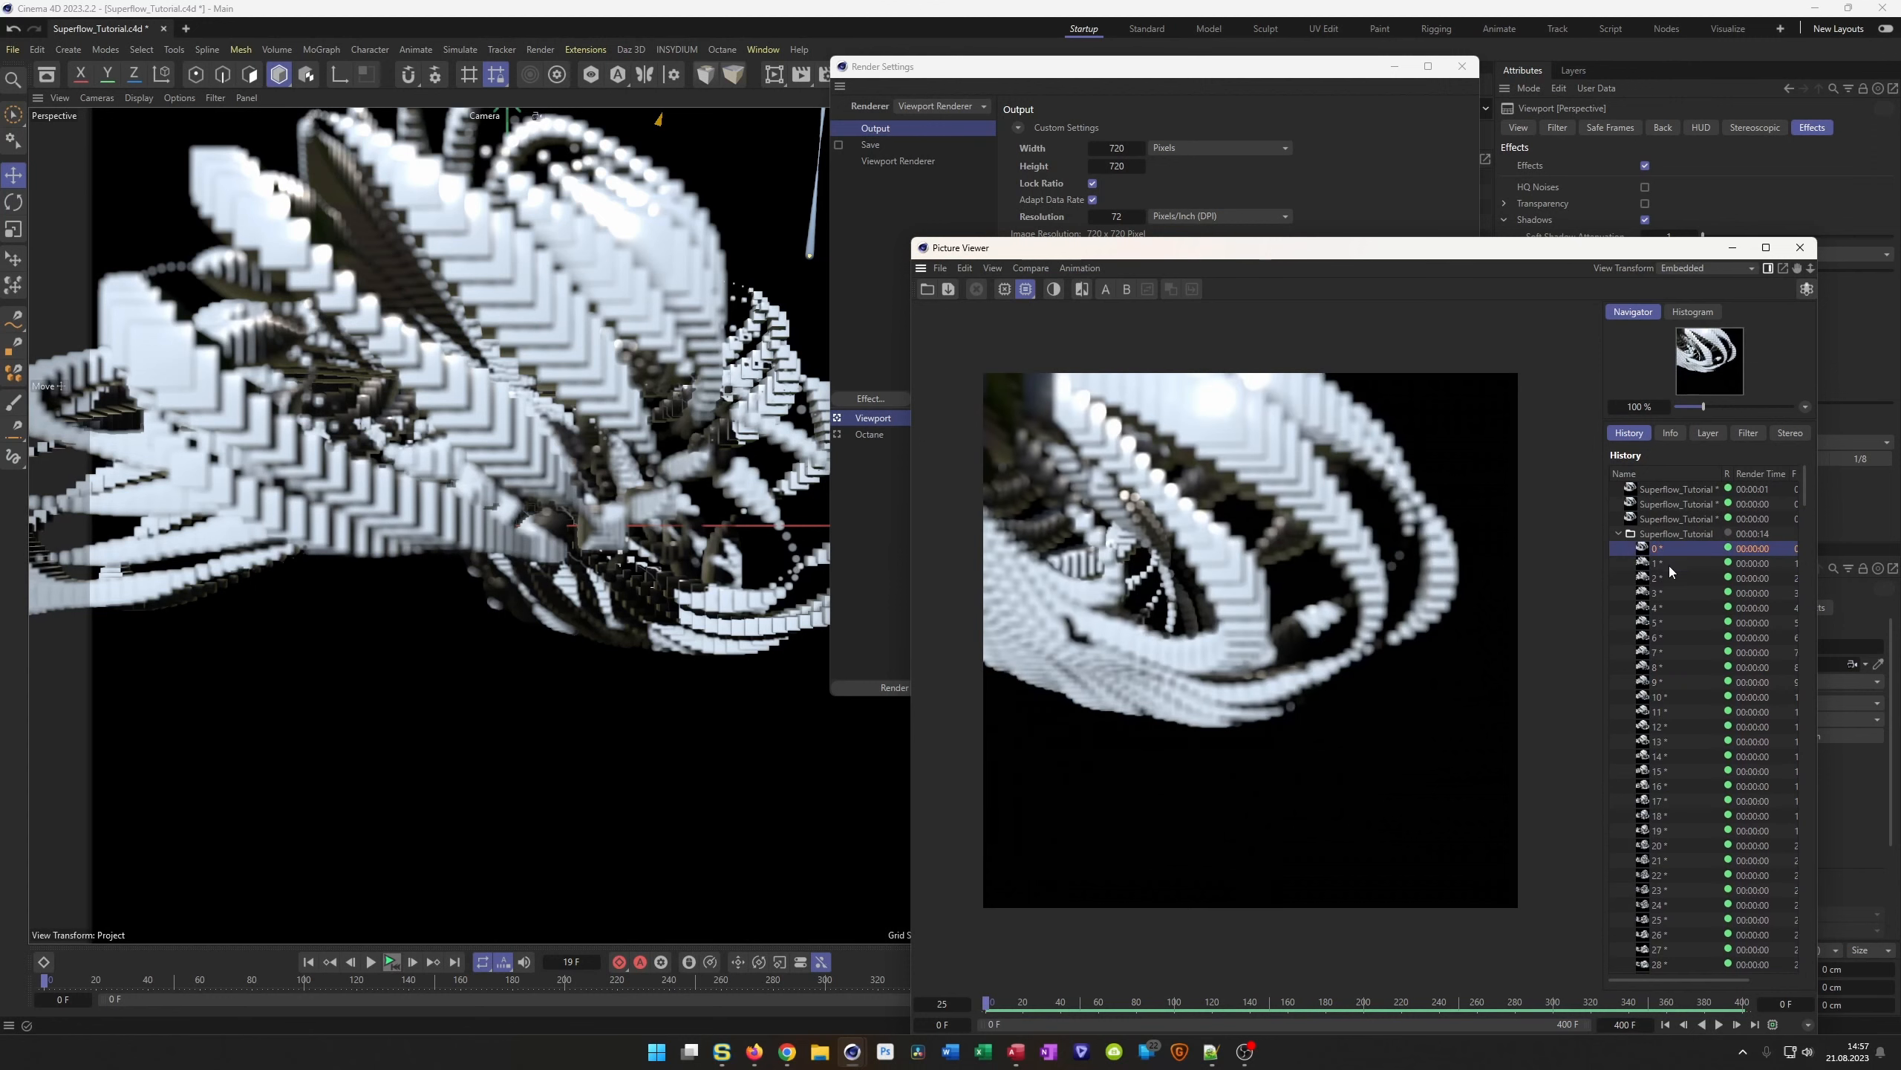
click(1669, 564)
click(1662, 548)
click(1665, 565)
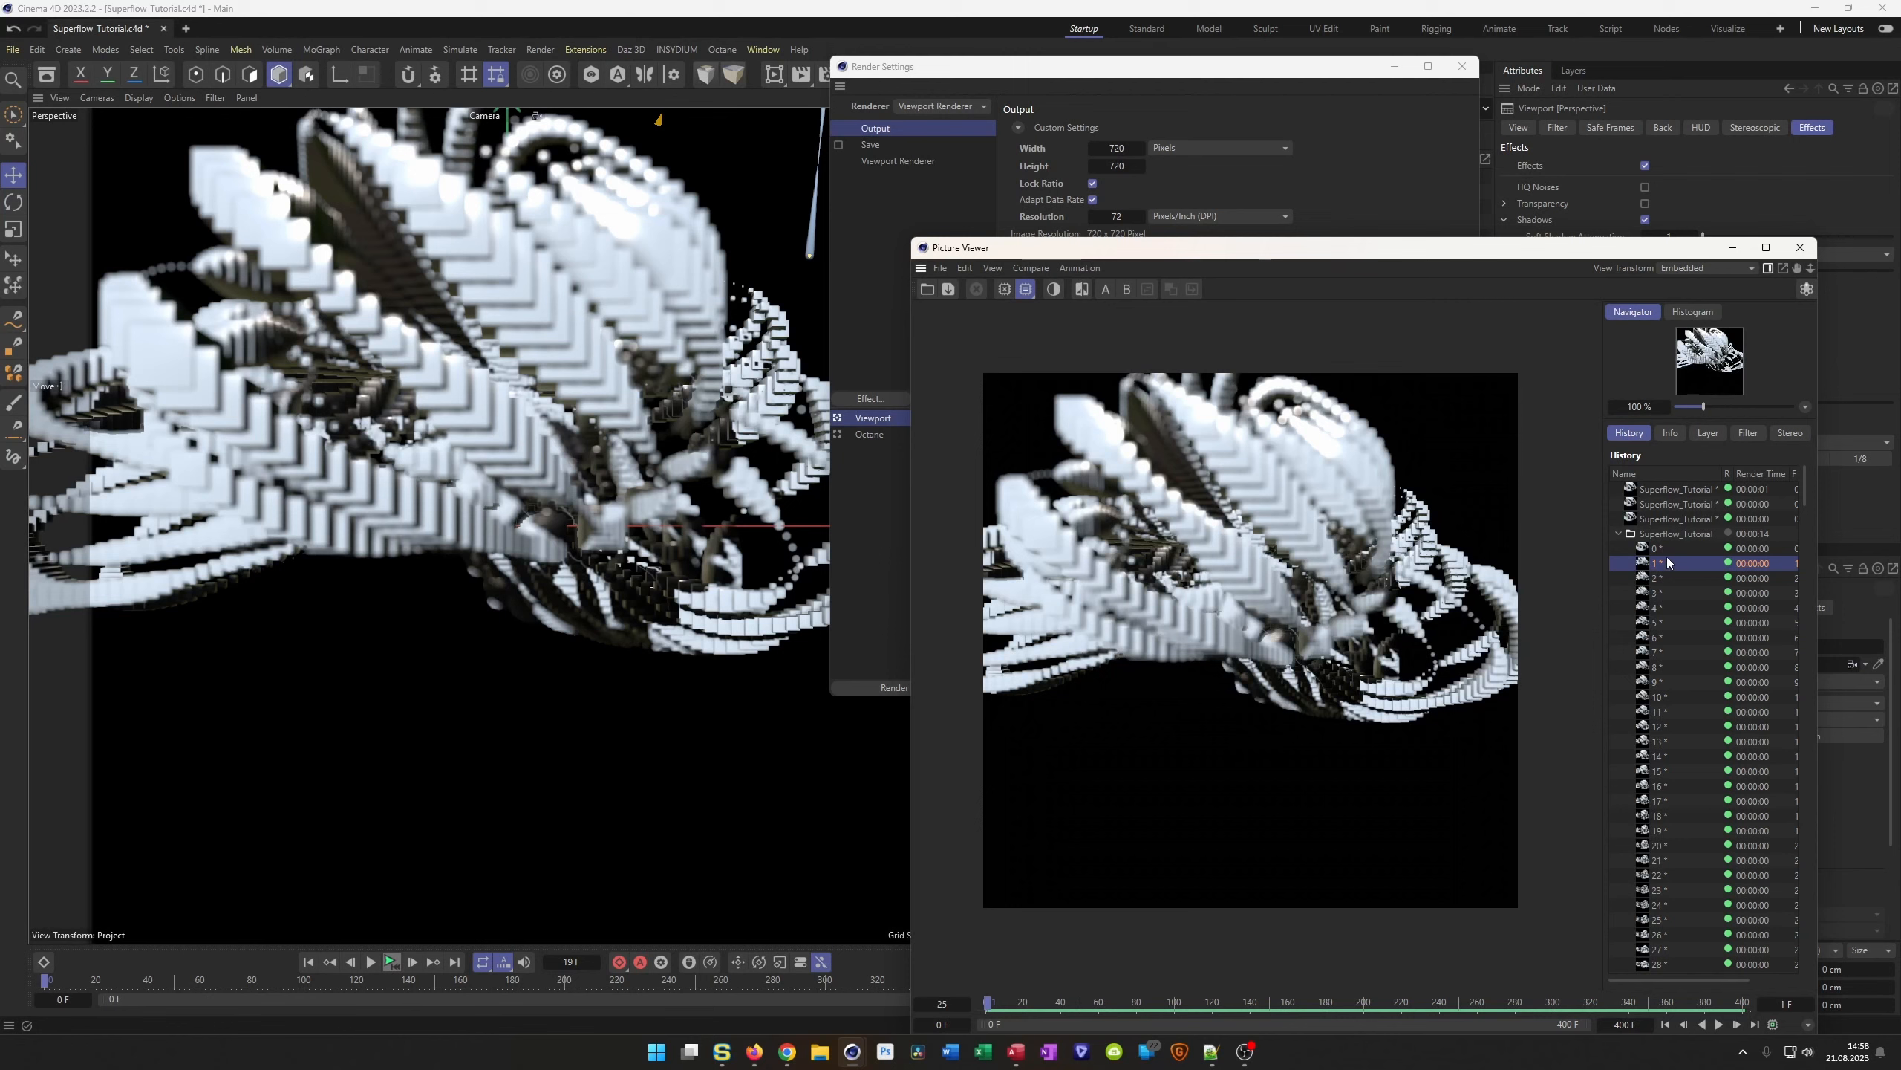
click(1667, 550)
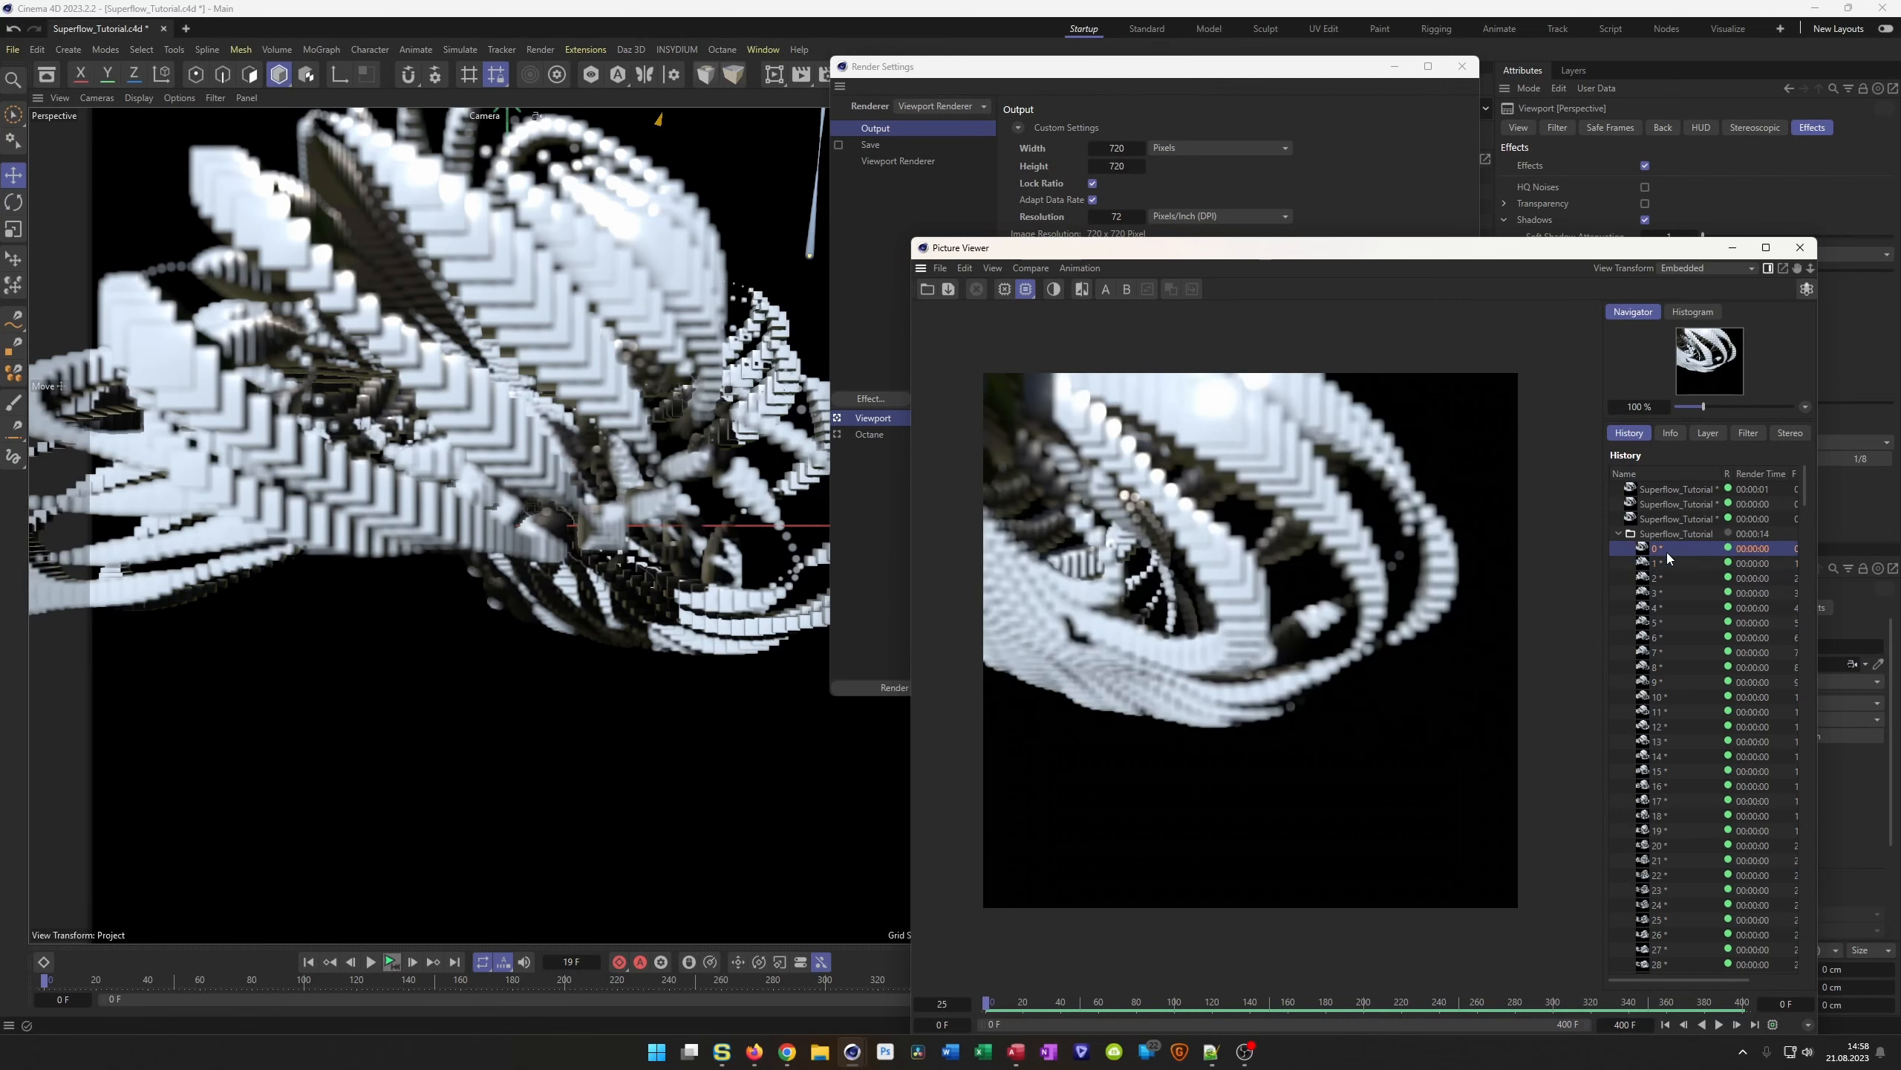
click(1665, 563)
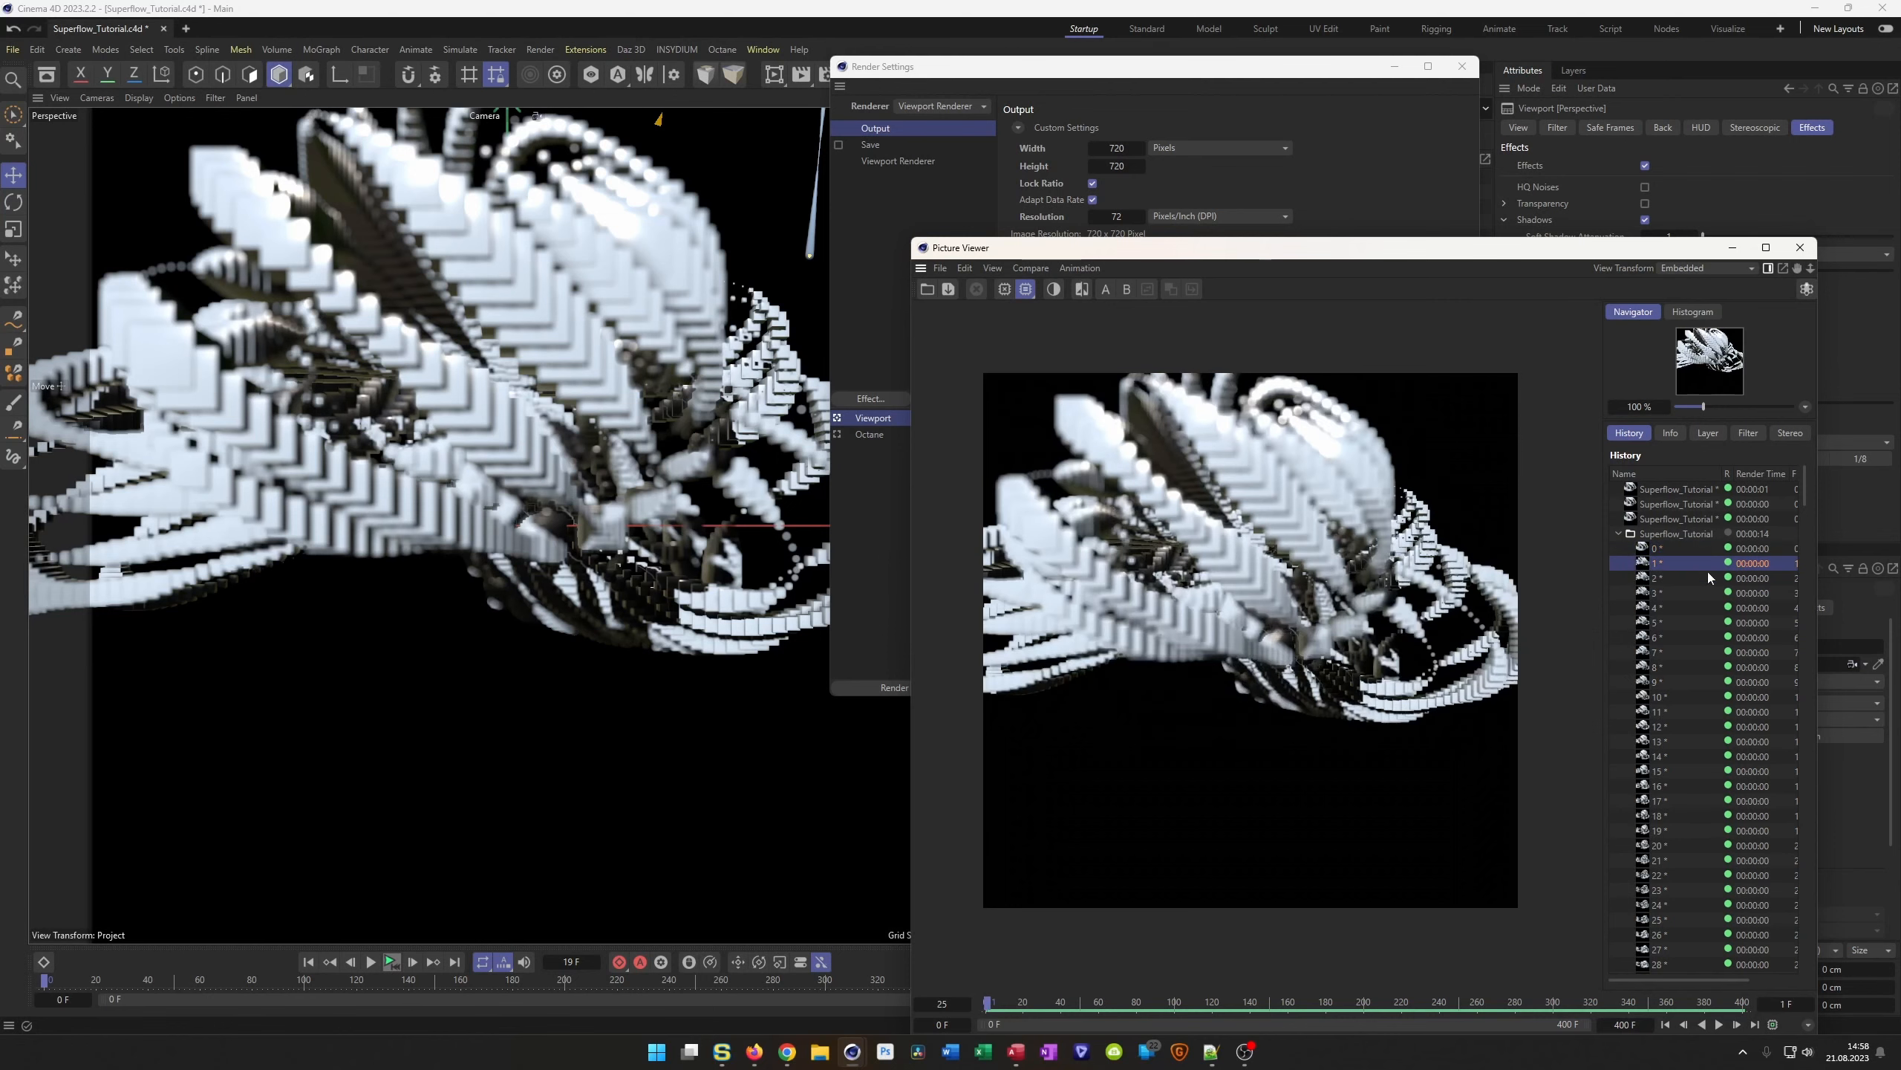
Delete all unsaved renders from the history and close the Picture Viewer and Render Settings
click(1703, 610)
key(ctrl+a)
key(Delete)
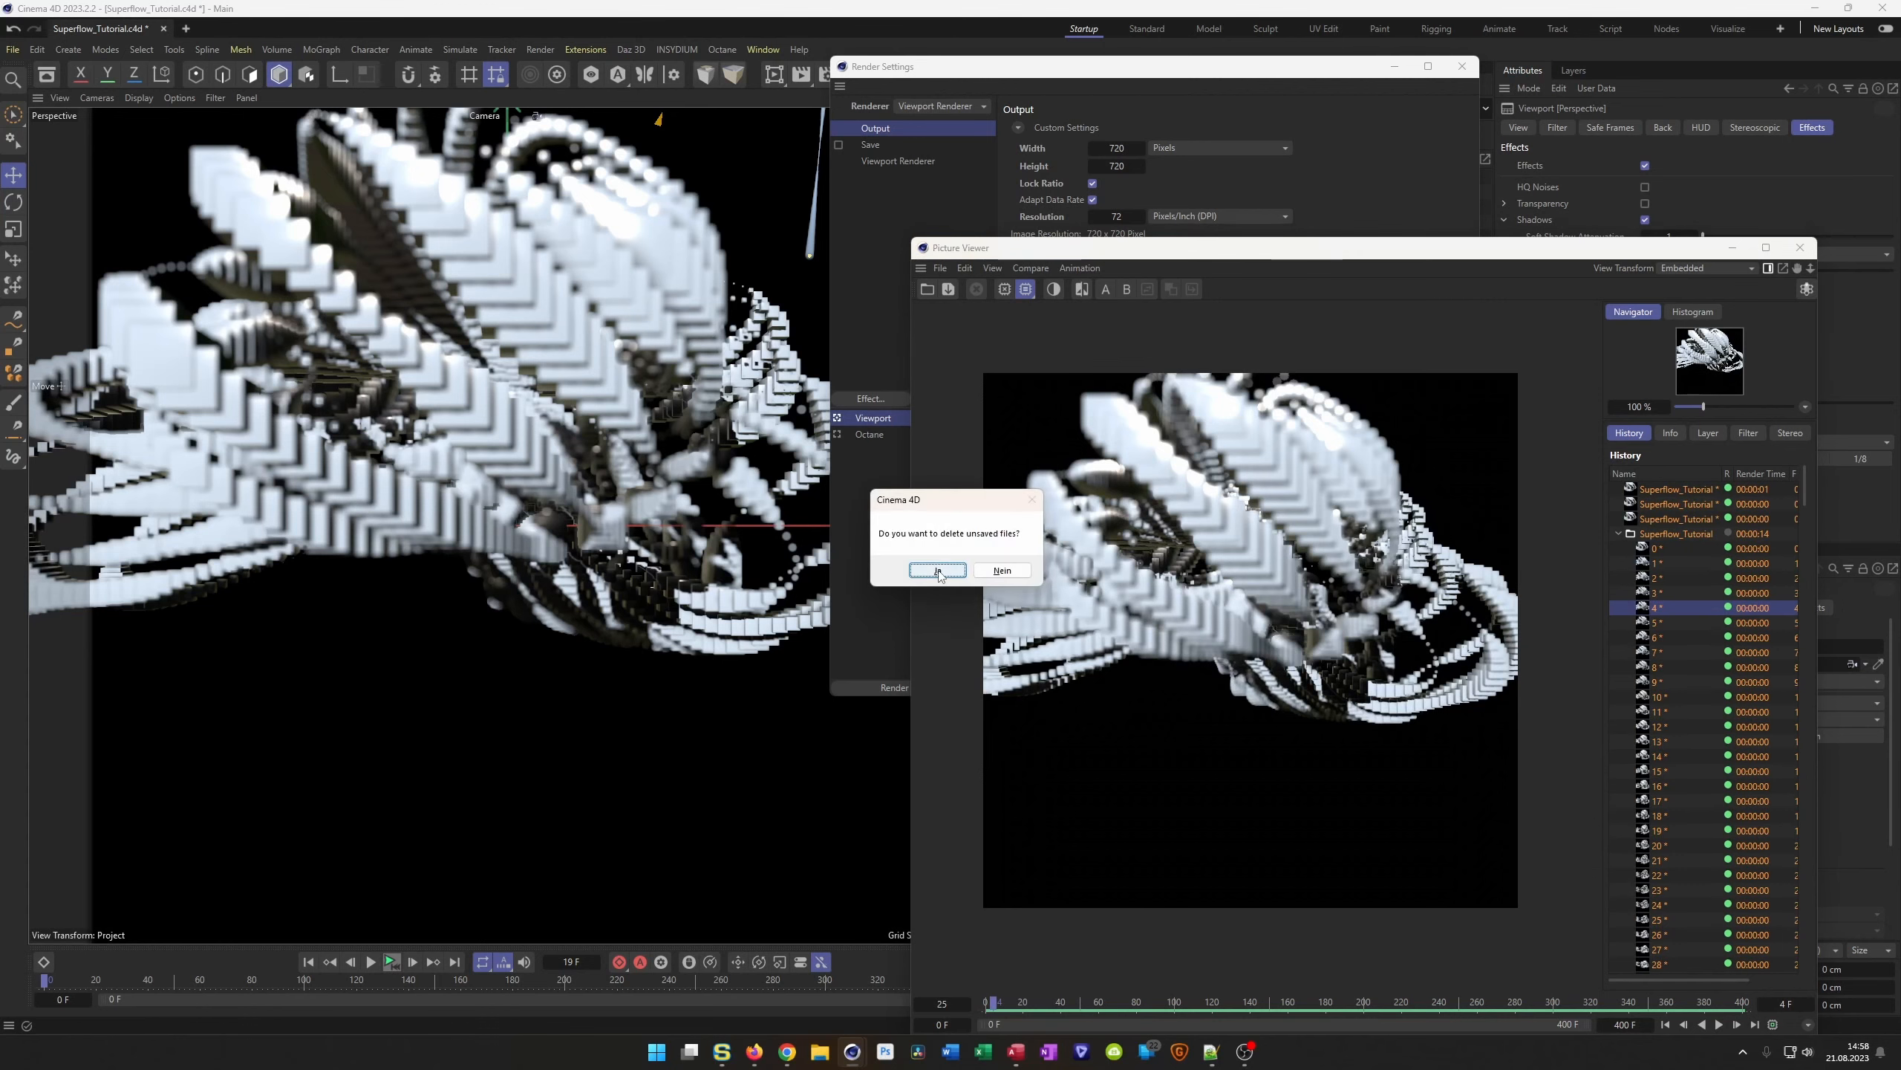
click(939, 569)
click(1800, 247)
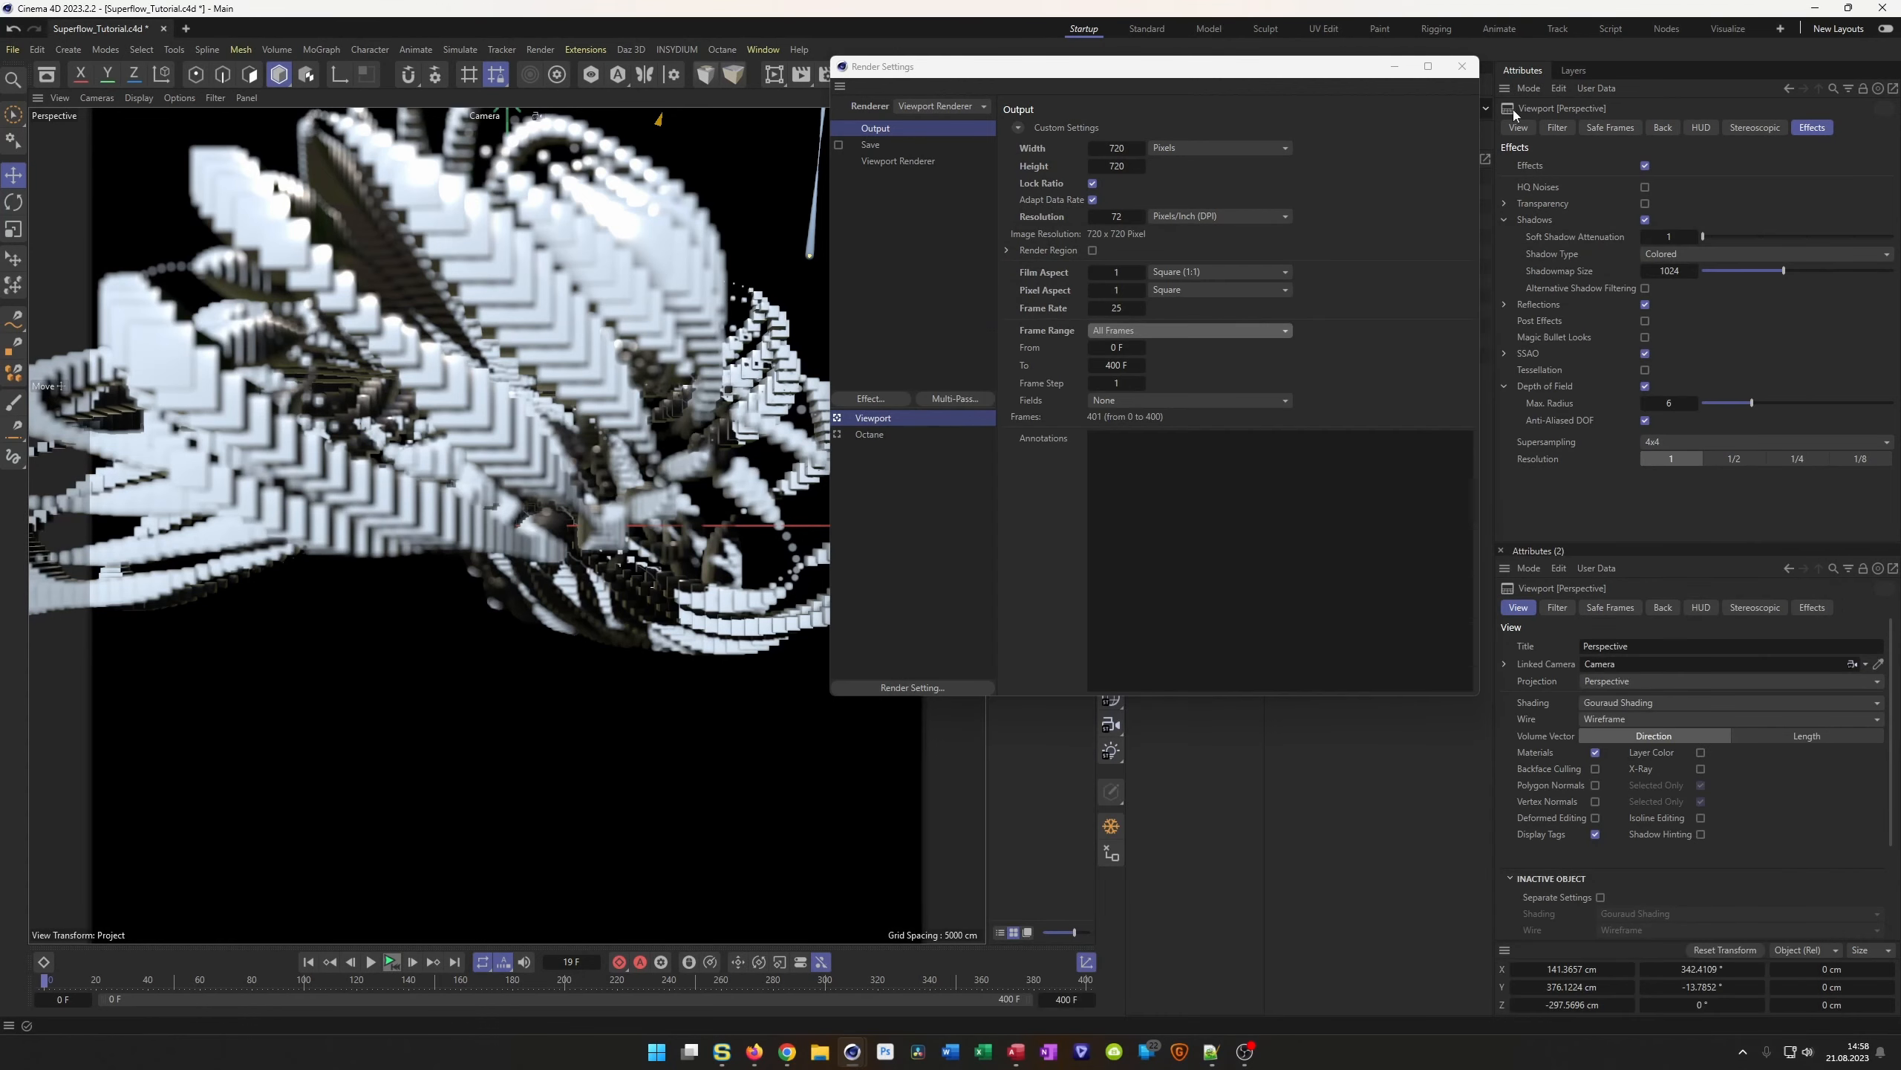
click(1461, 66)
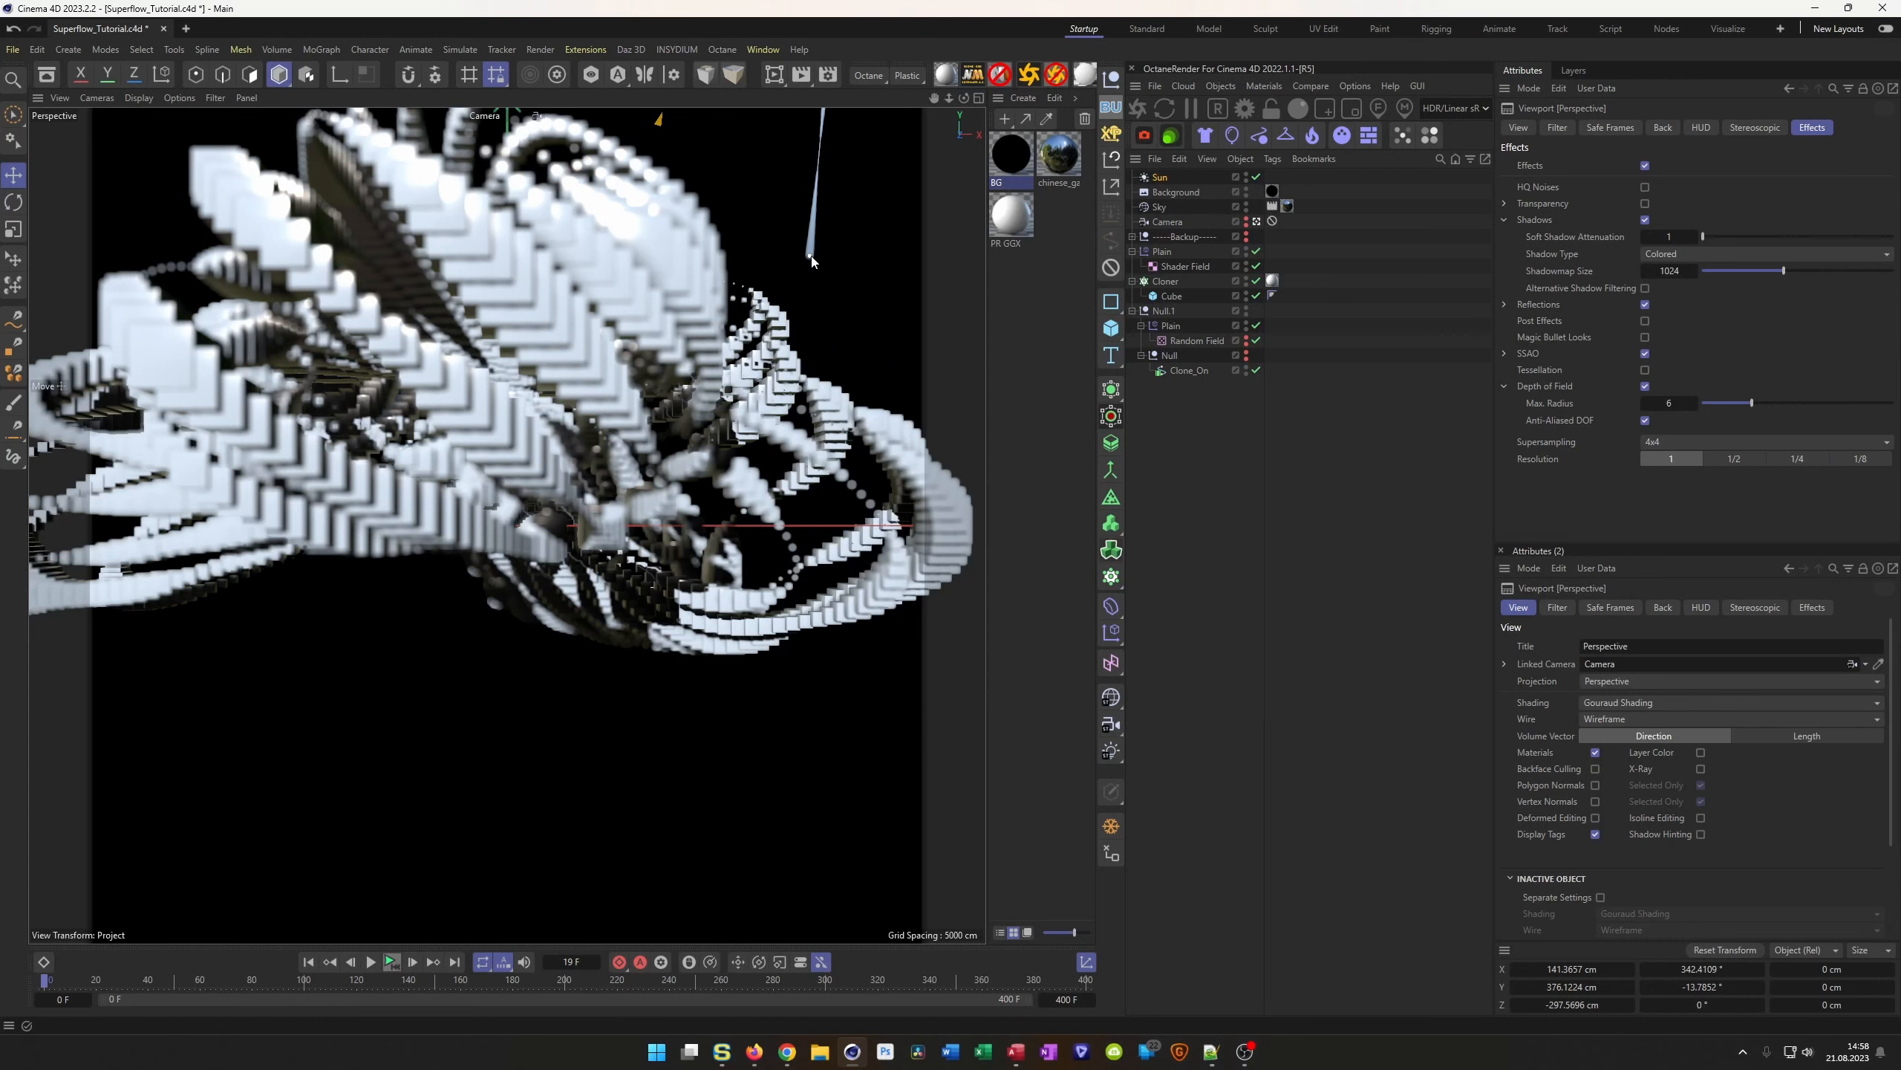
Play the animation, return to frame 0 and select the Sun light
click(388, 962)
mouse_move(45, 983)
mouse_down()
mouse_move(79, 982)
mouse_move(3, 984)
mouse_move(232, 998)
mouse_move(30, 986)
mouse_up()
click(1161, 177)
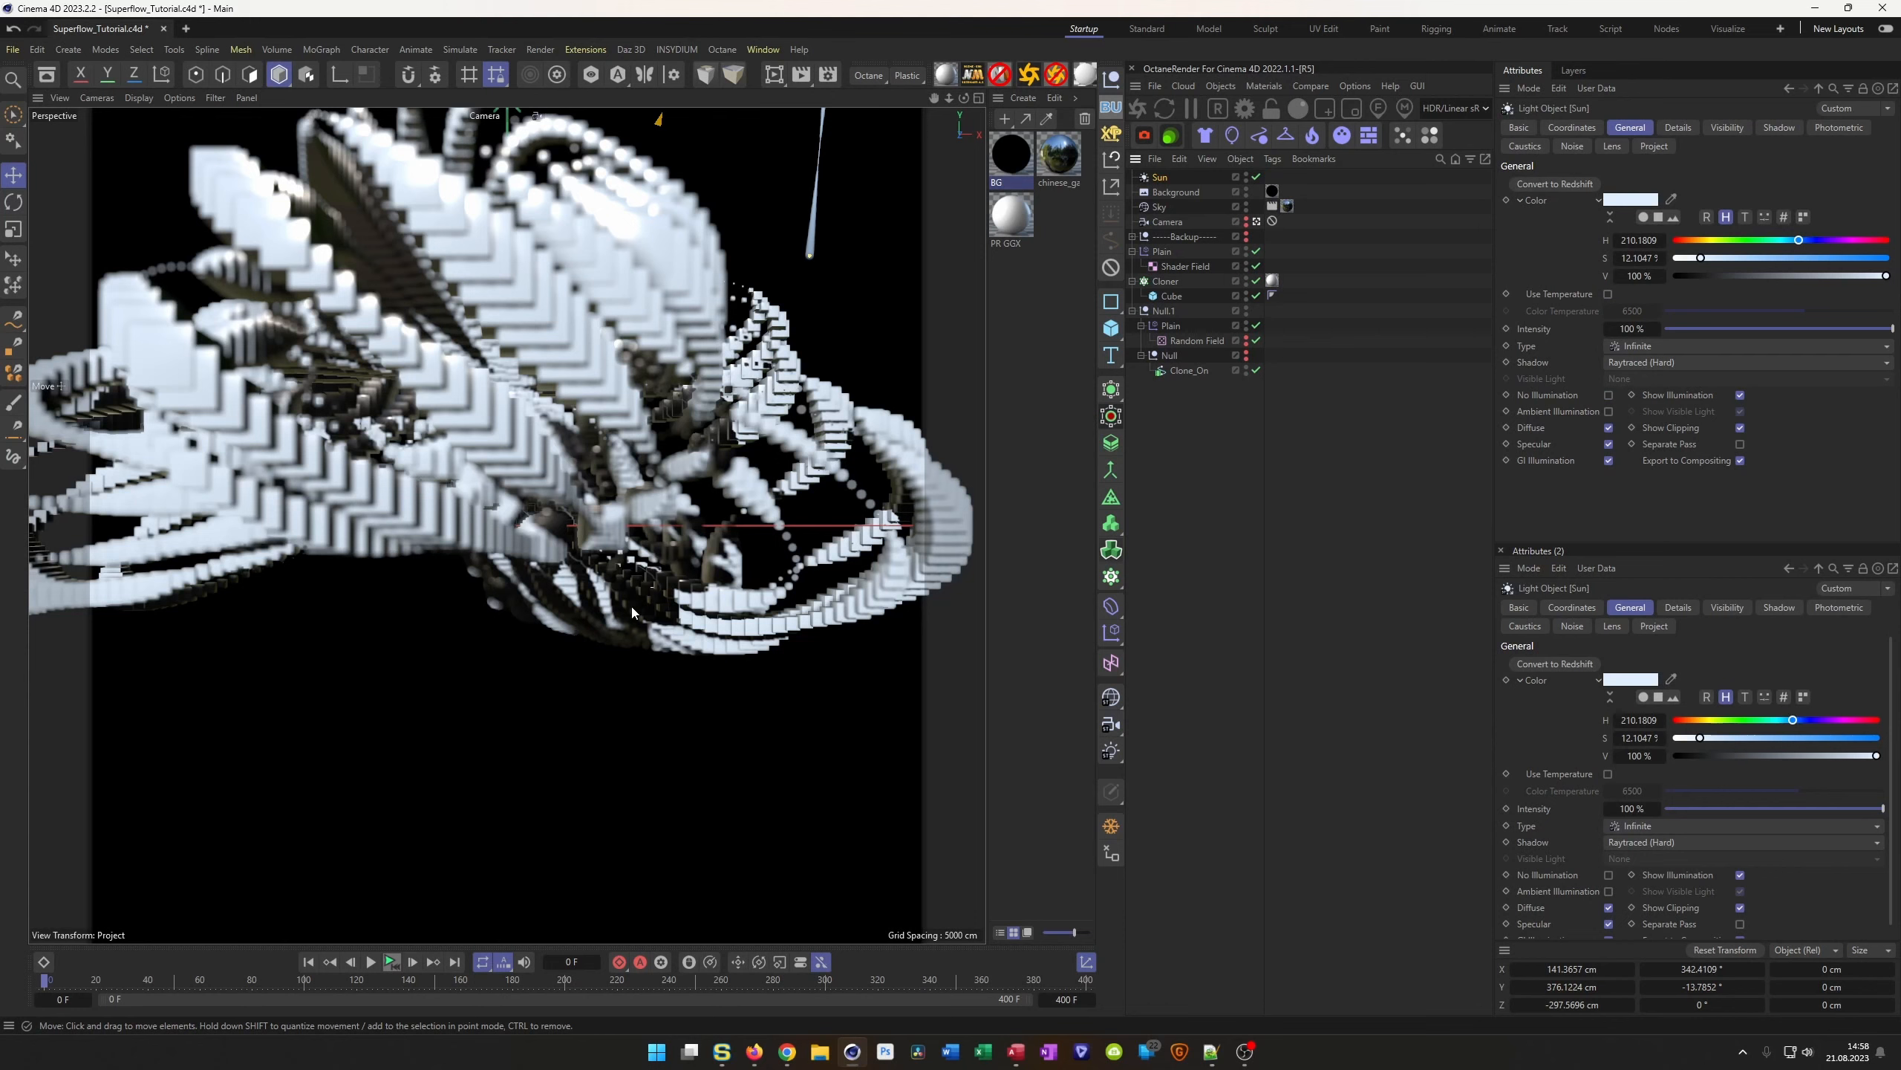
Add an infinite light without shadows to the scene and set its intensity to 20%
click(1115, 756)
click(1191, 944)
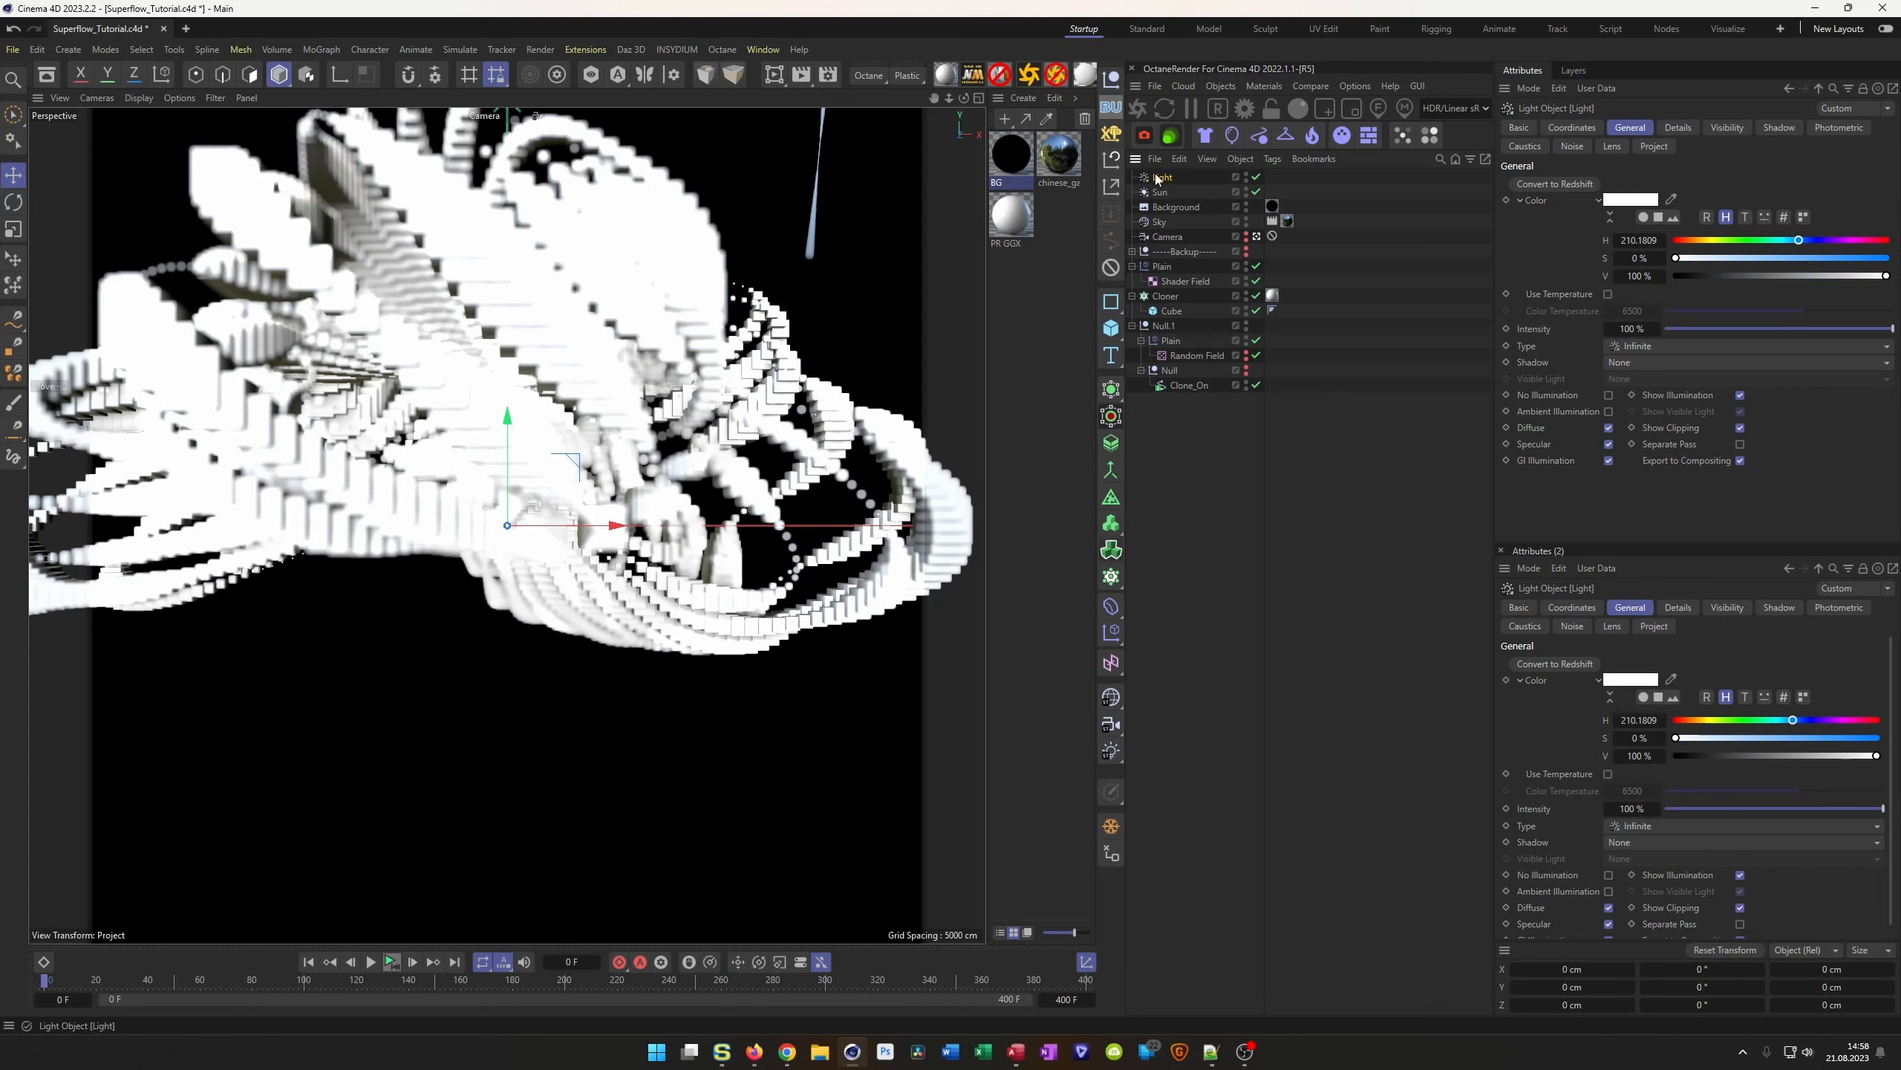
click(1639, 330)
text(10)
key(Return)
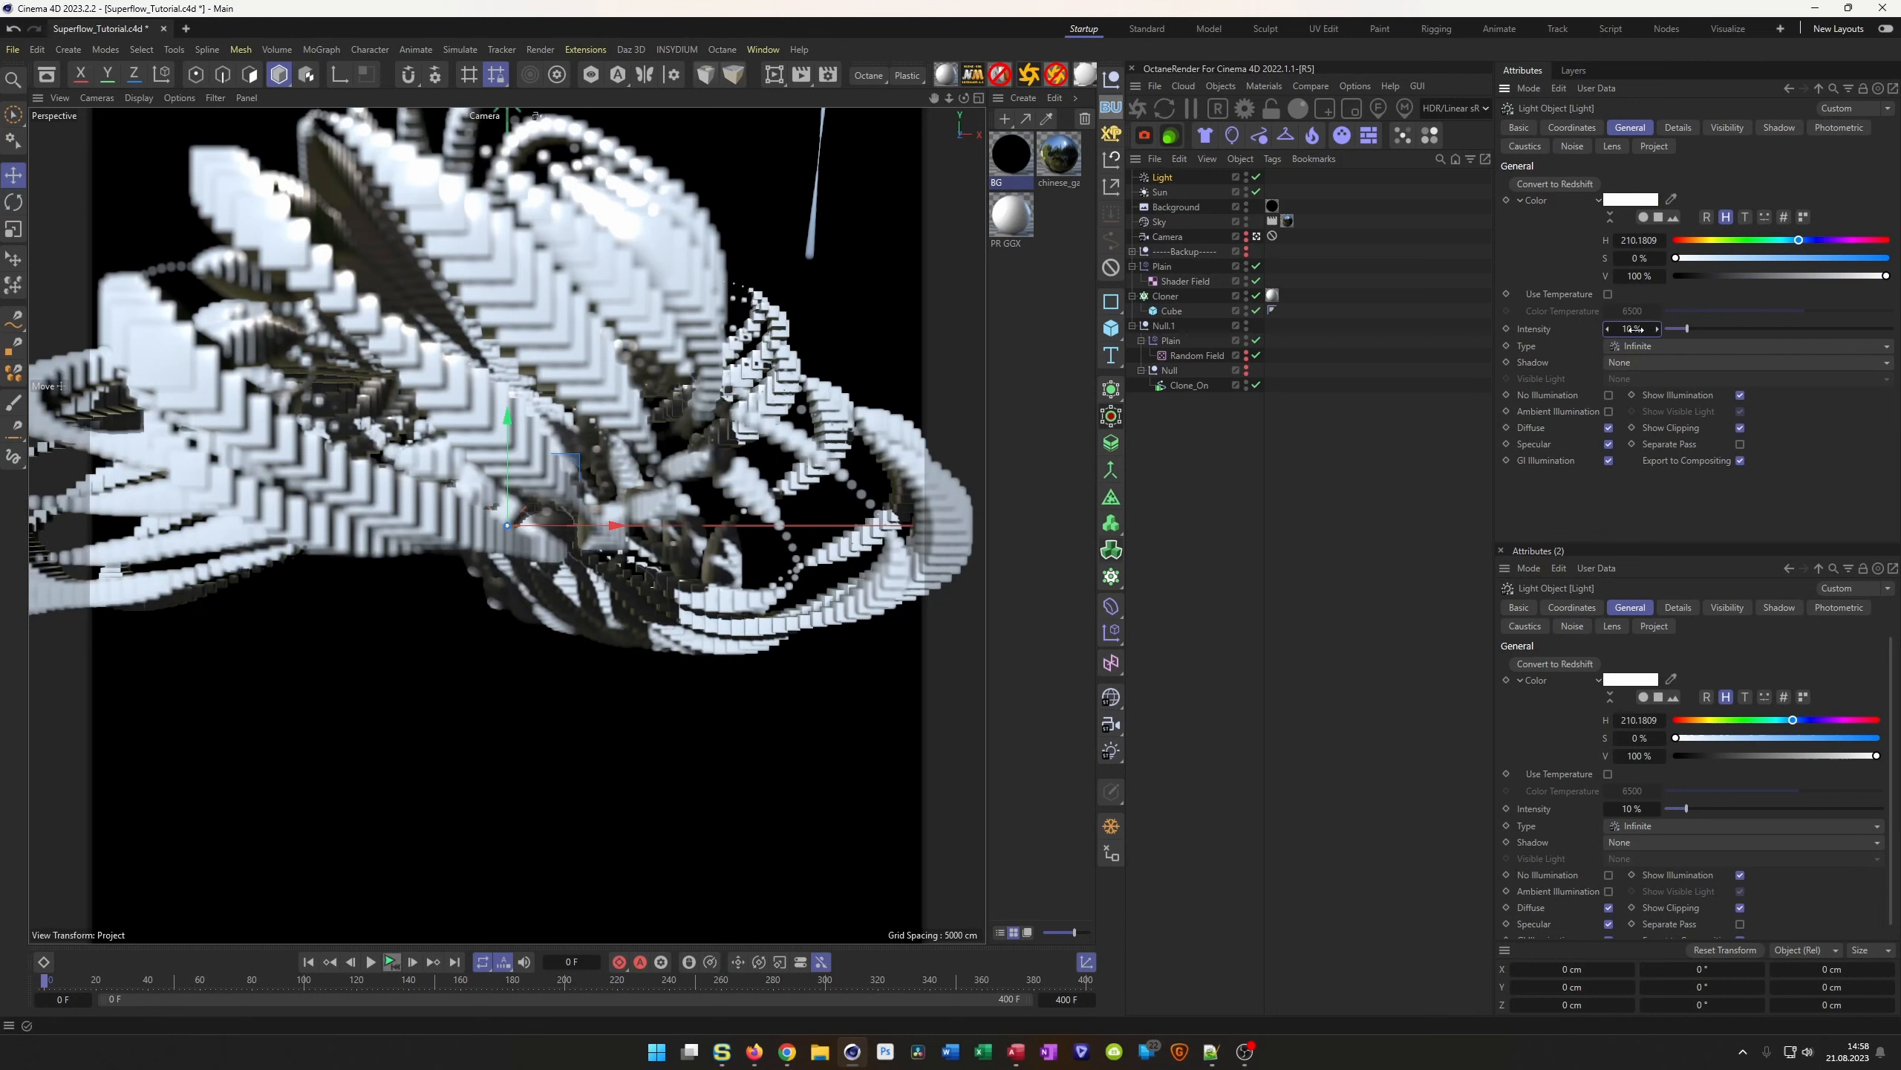
drag(1657, 329, 1671, 329)
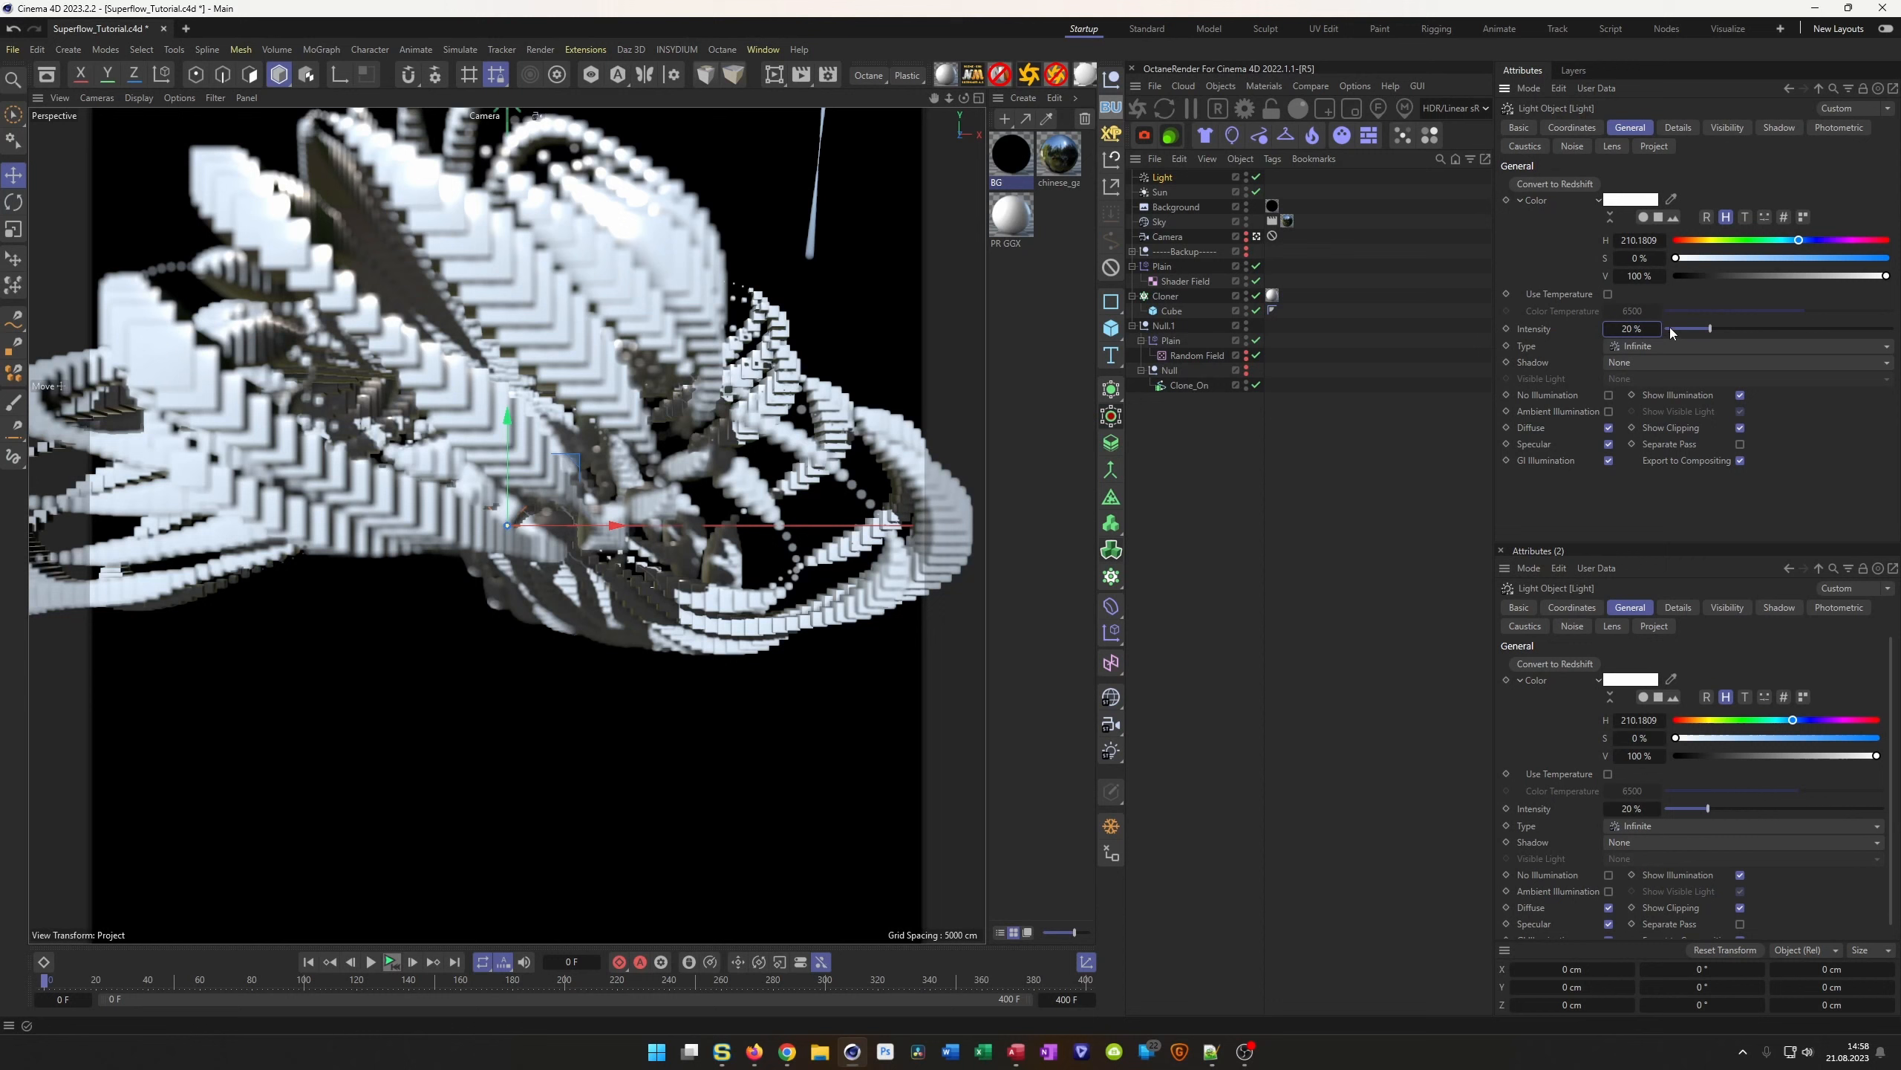
Try a blue tint at 95% saturation on the new light, return its colour to white and reduce the intensity to 15%
drag(1791, 259, 1876, 257)
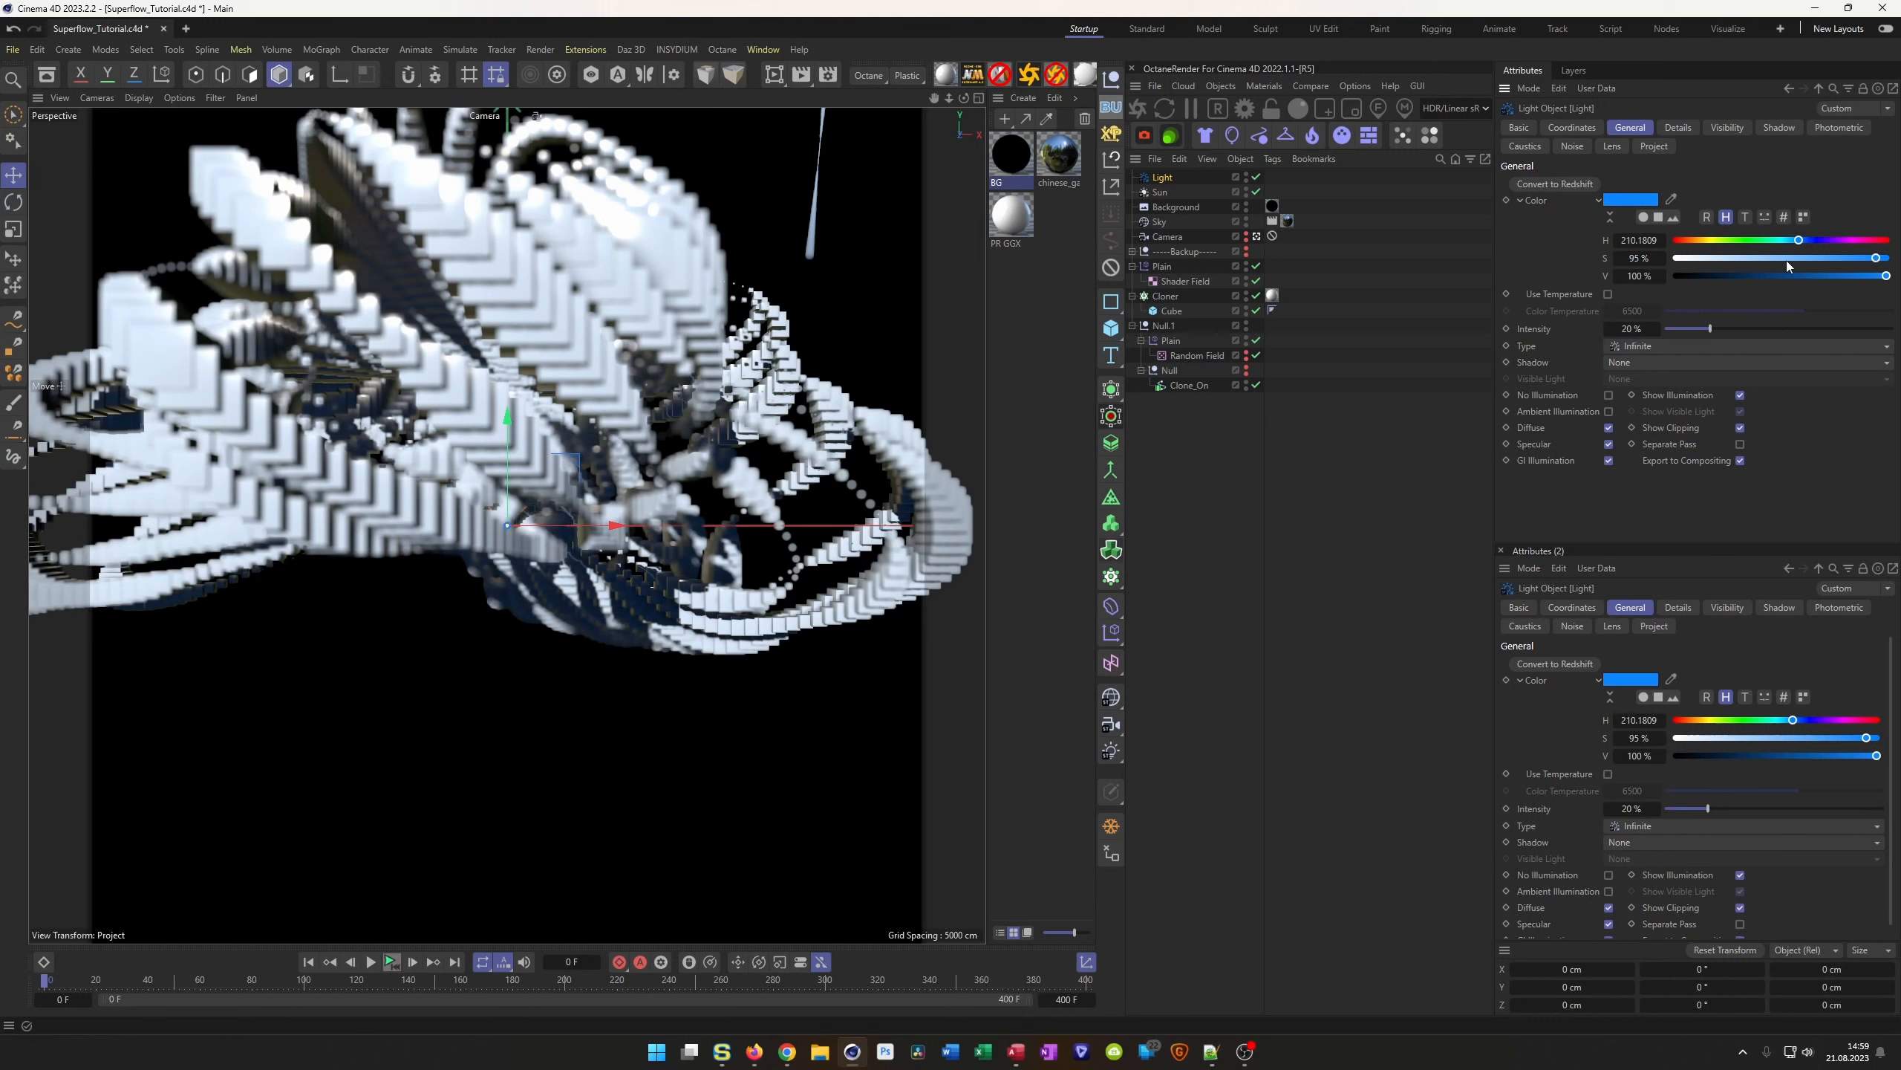
mouse_move(1880, 277)
mouse_down()
mouse_move(1784, 276)
mouse_move(1887, 276)
mouse_up()
drag(1865, 259, 1637, 288)
drag(1714, 337, 1894, 283)
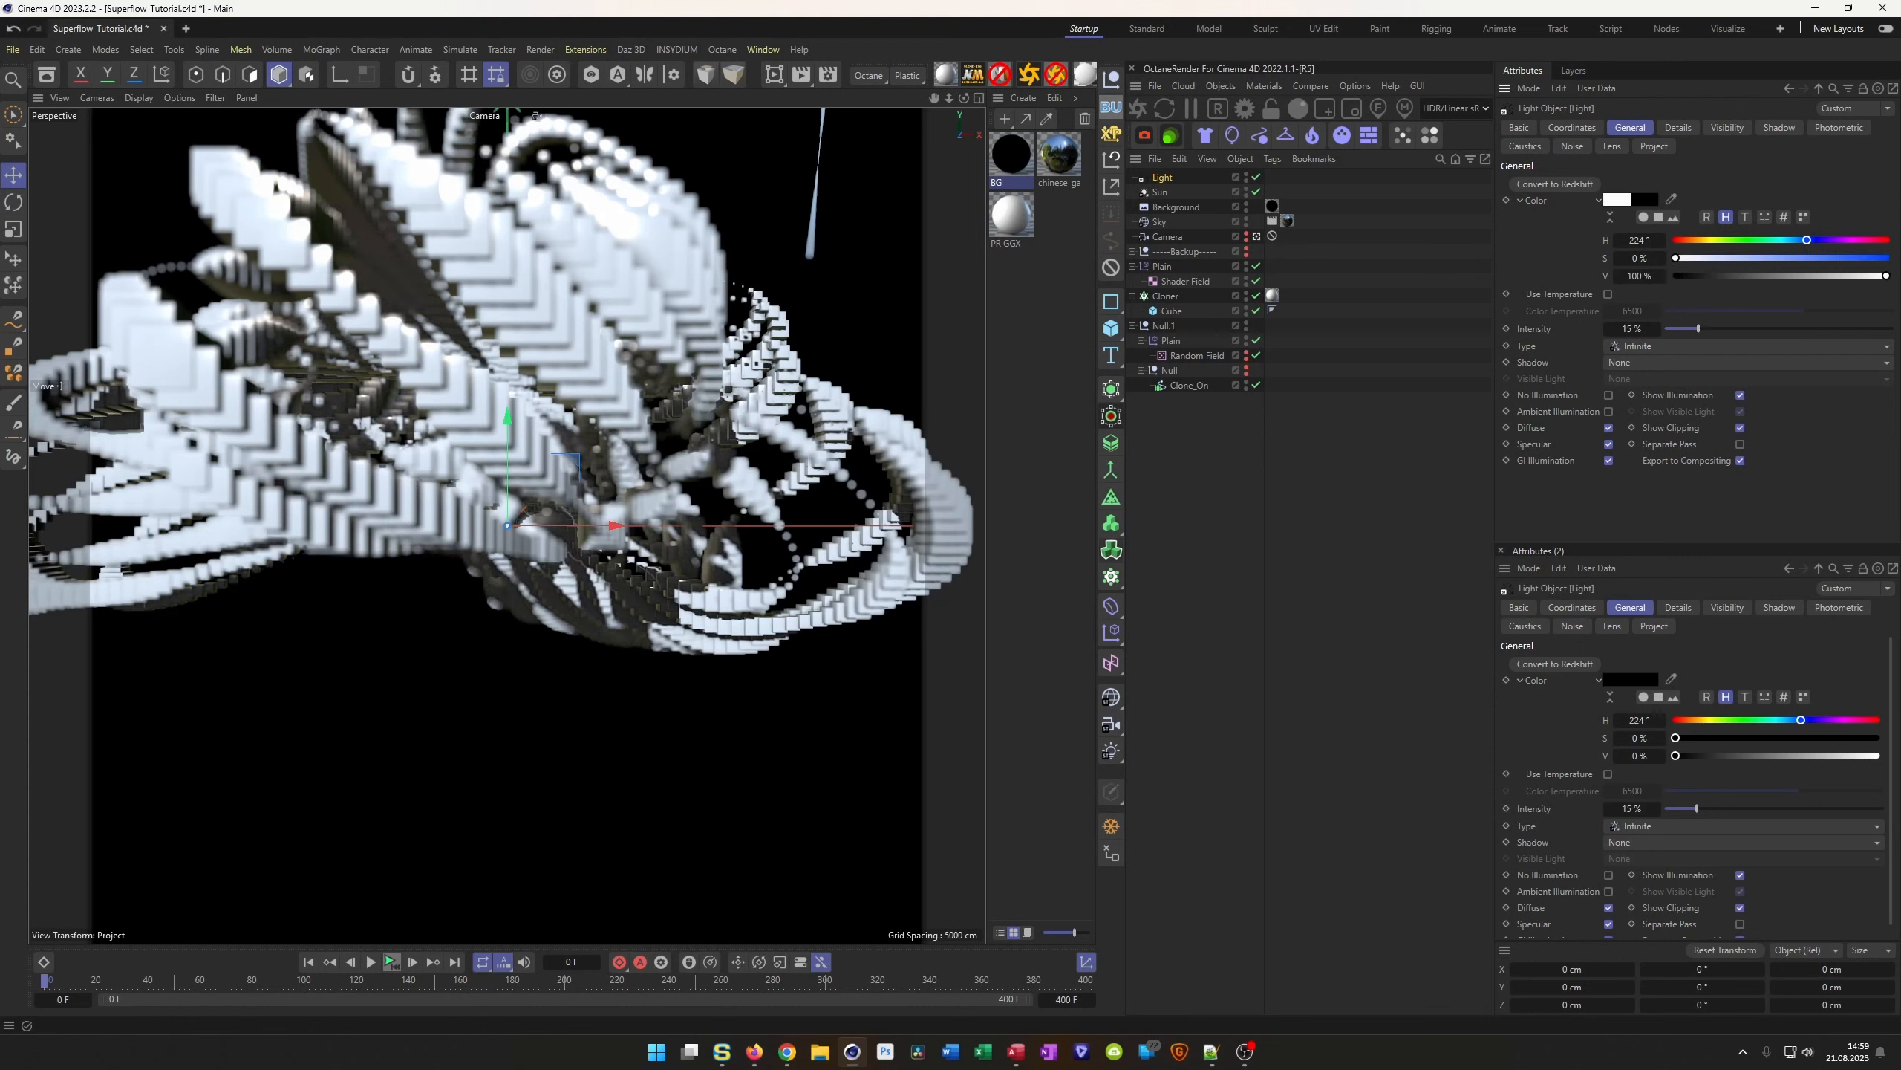
Raise the white infinite light's intensity to 26%, display the project settings and save the project
mouse_move(1699, 332)
mouse_down()
mouse_move(1768, 322)
mouse_move(1724, 328)
mouse_up()
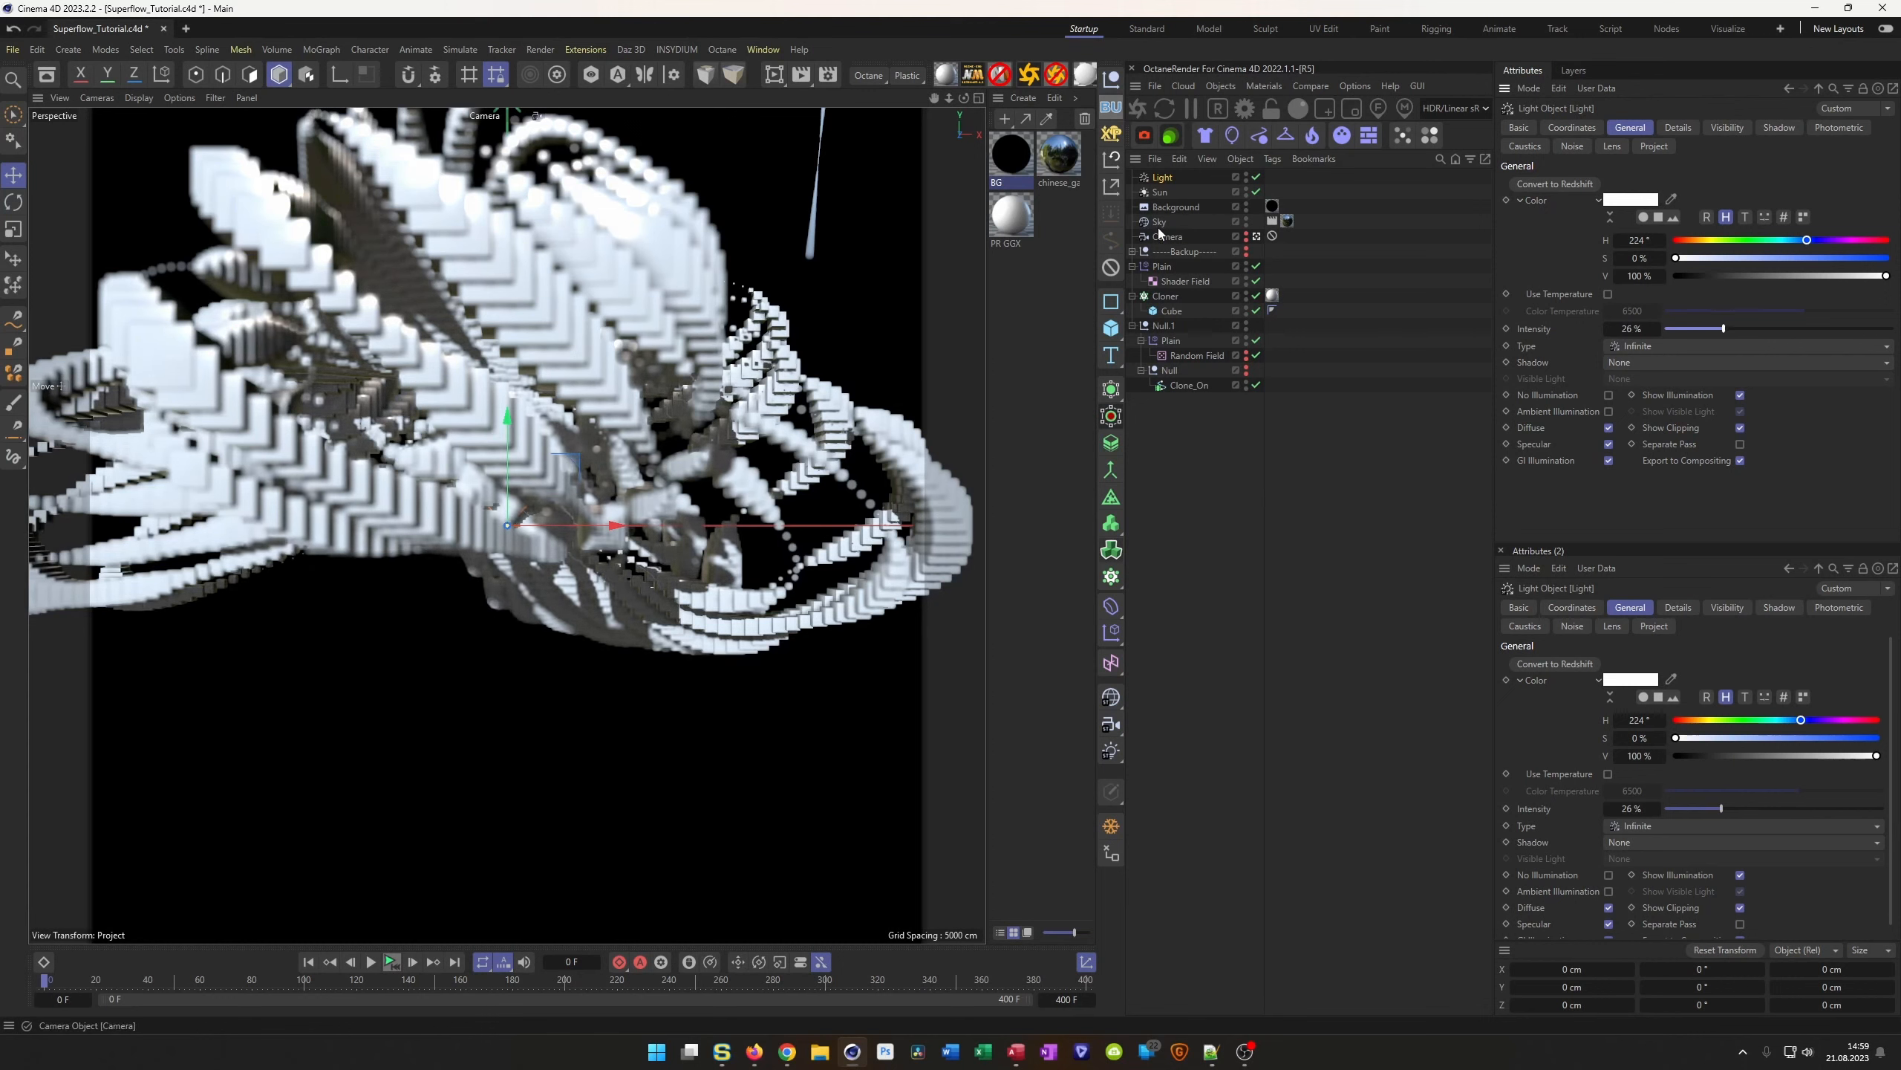
key(ctrl+d)
key(ctrl+s)
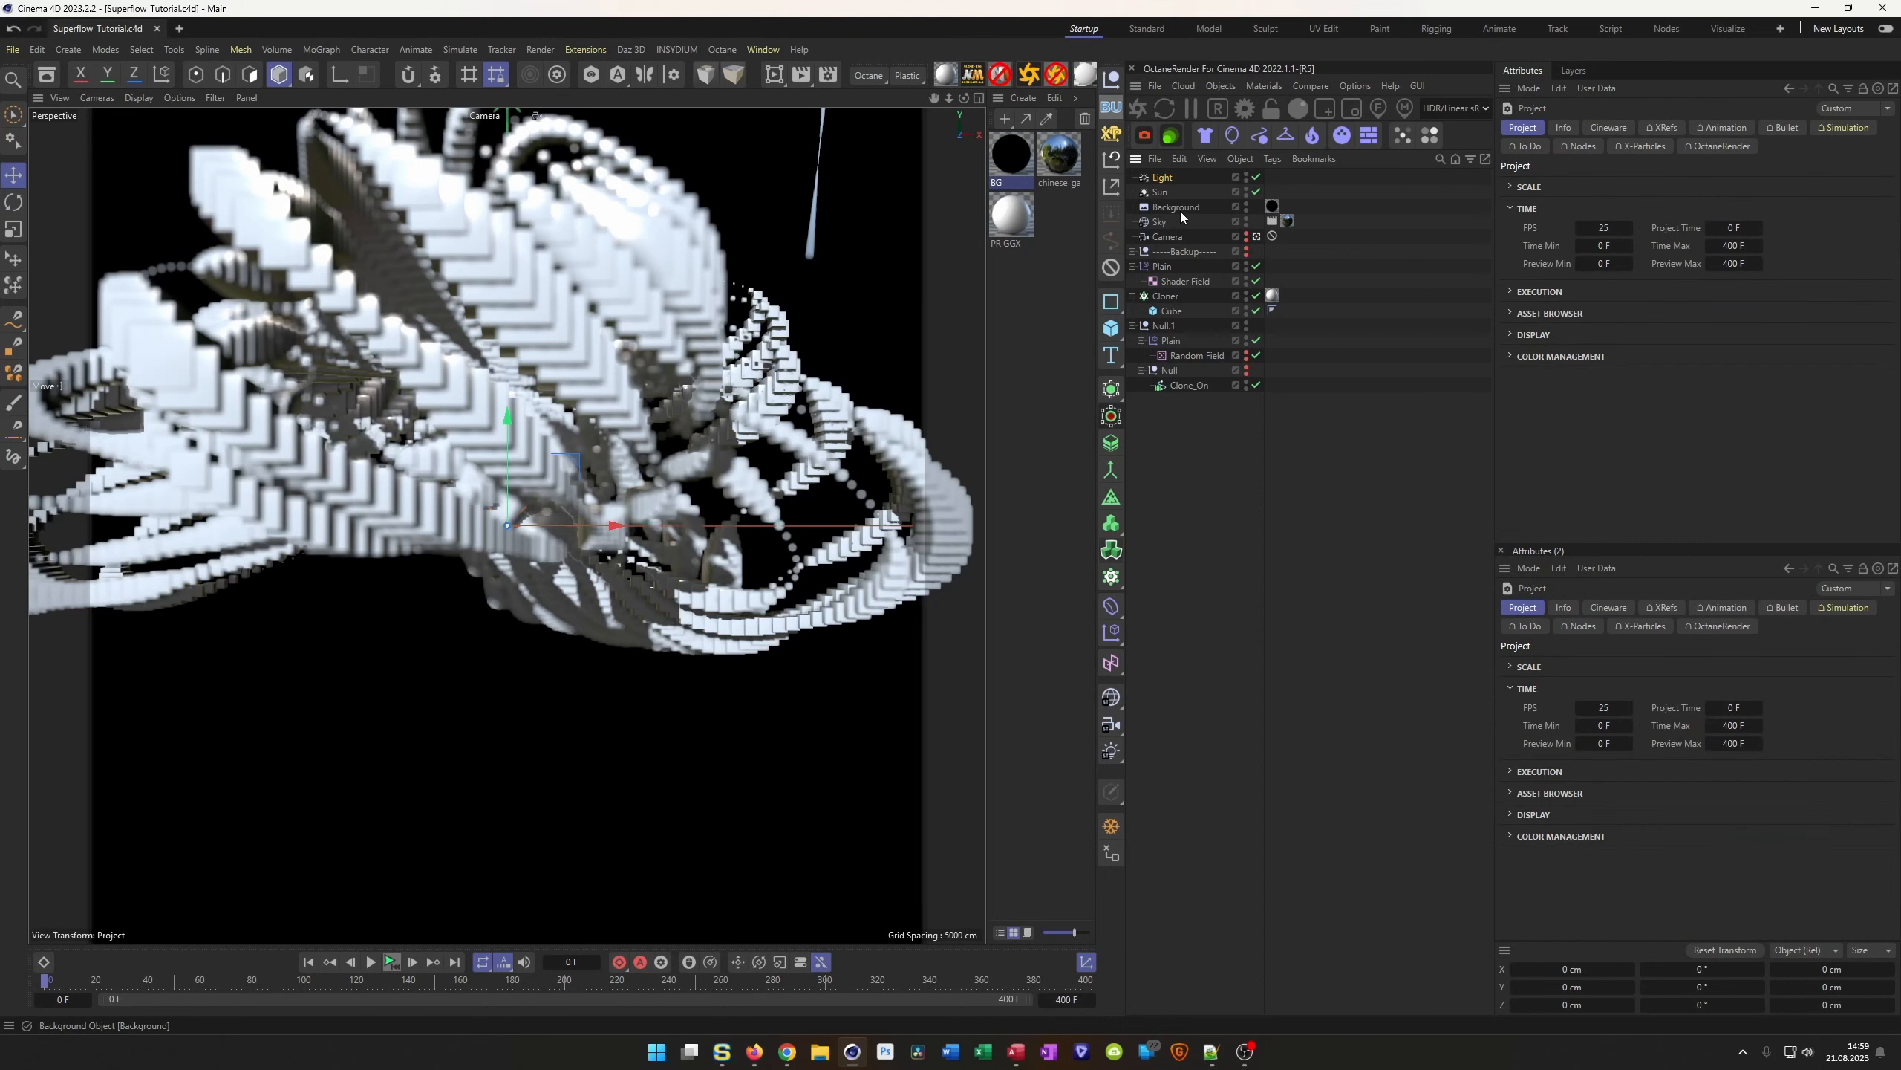